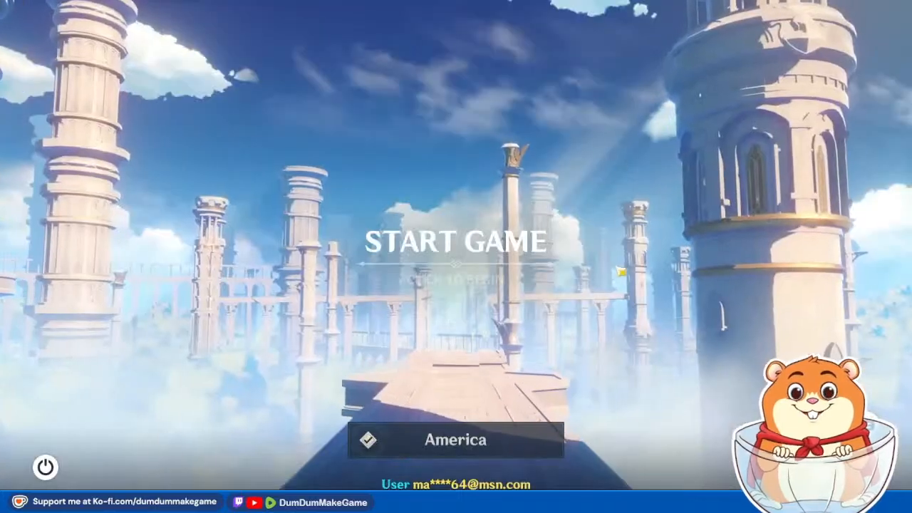
# Step: Enter the game and view the realm's Trust Rank through Tubby in the Serenitea Pot
pyautogui.click(622, 272)
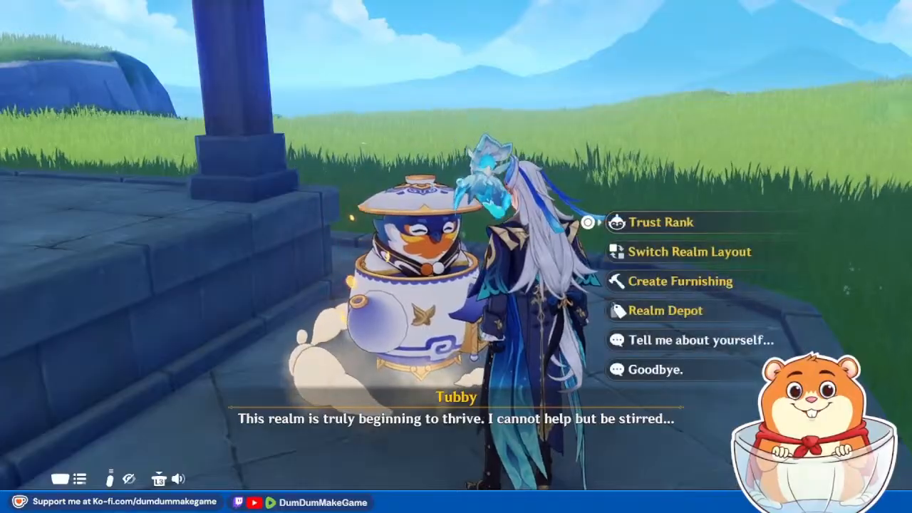
pyautogui.press('f')
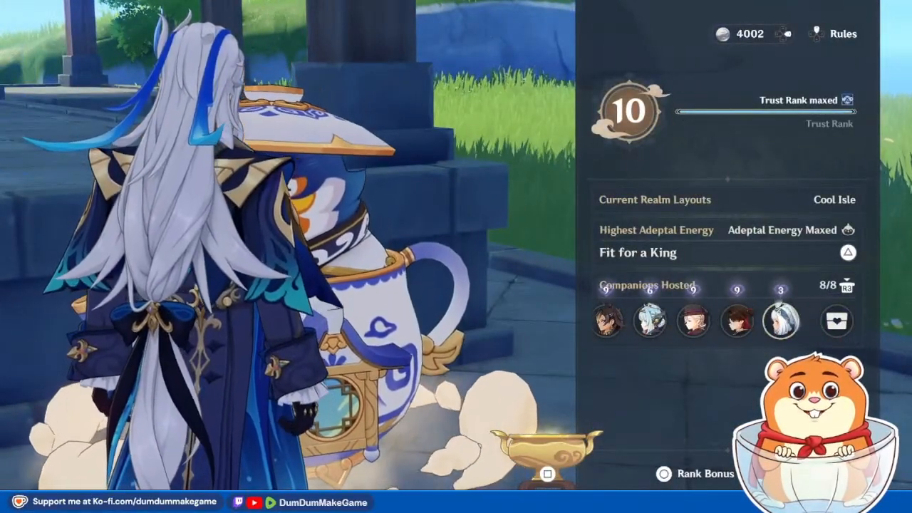
pyautogui.press('Escape')
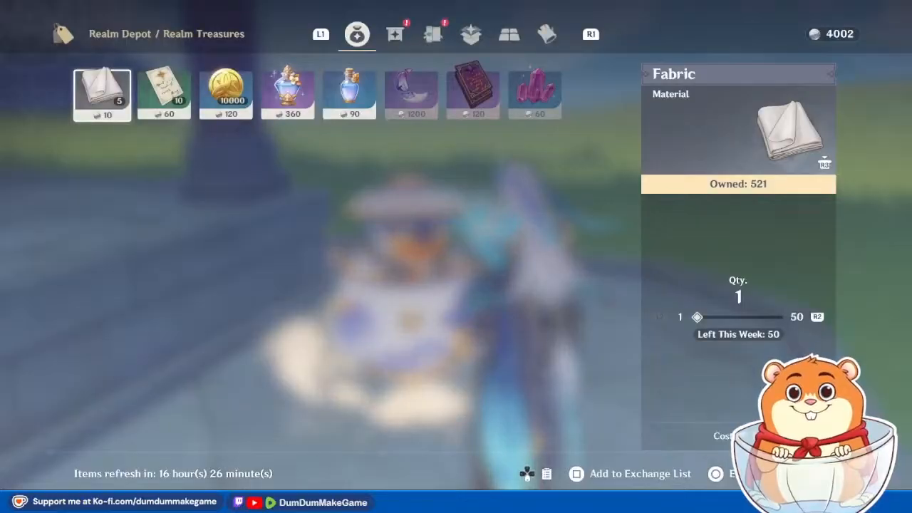
# Step: Browse the furnishing blueprints offered in Tubby's Realm Depot and leave the depot
pyautogui.press('e')
pyautogui.press('e')
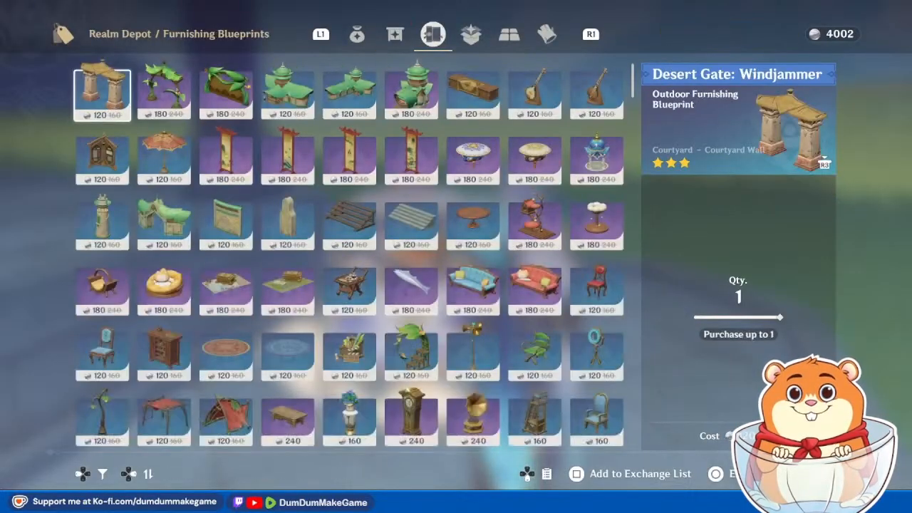
pyautogui.press('Escape')
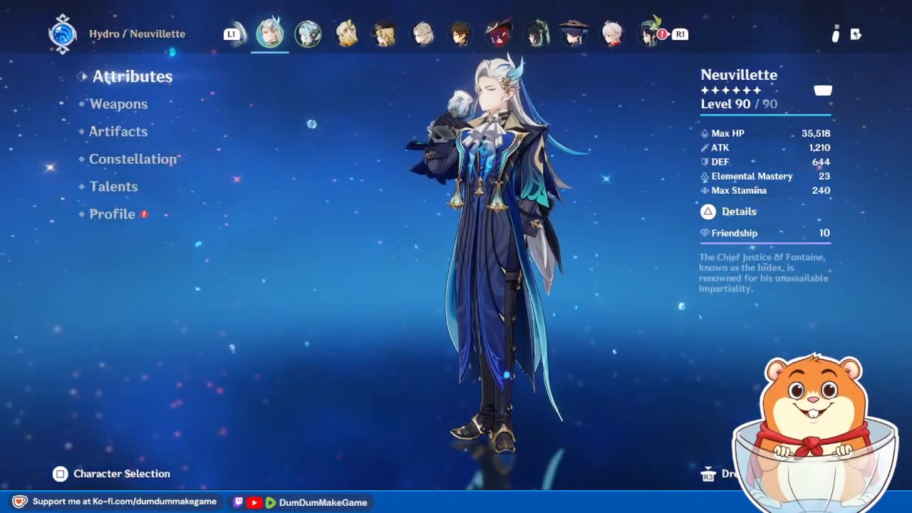
# Step: Leave Neuvillette's character screen and switch the world map from the Serenitea Pot to Liyue around Guyun Stone Forest
pyautogui.press('Escape')
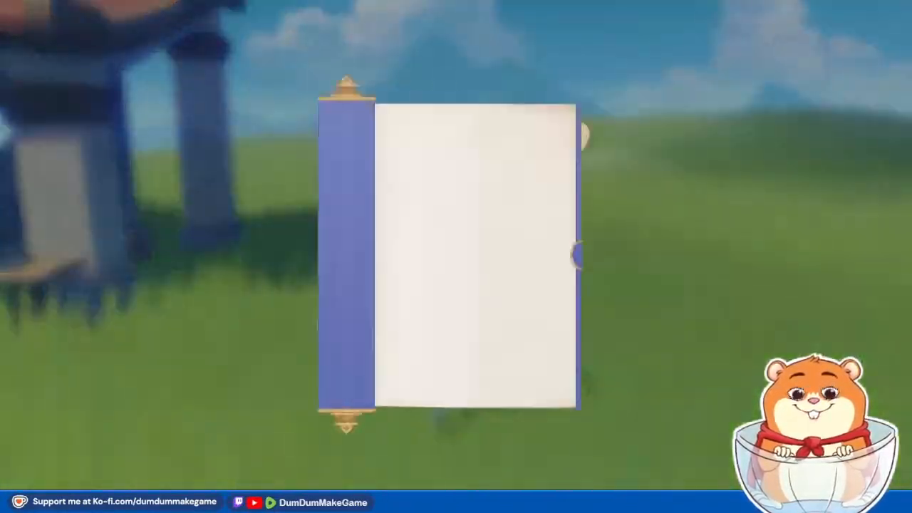
pyautogui.press('Escape')
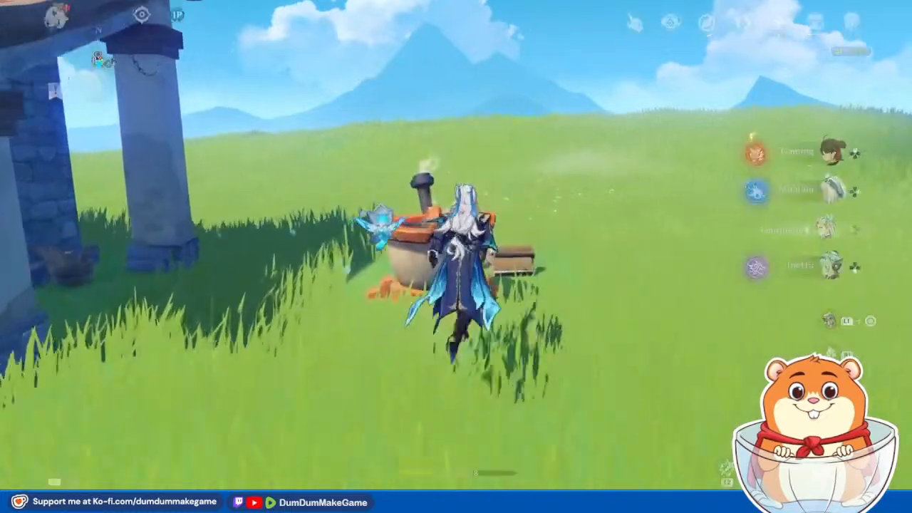
pyautogui.press('m')
pyautogui.press('Up')
pyautogui.press('Up')
pyautogui.press('Up')
pyautogui.press('Up')
pyautogui.press('Up')
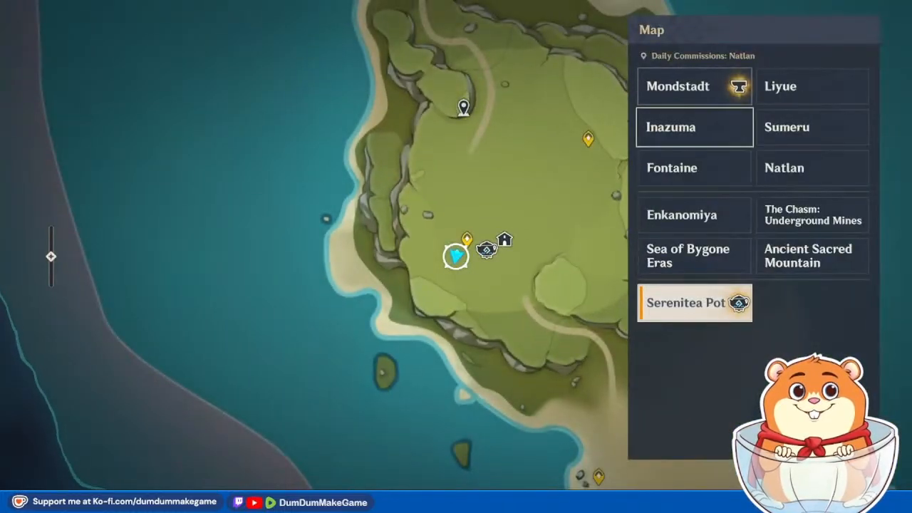
pyautogui.press('Right')
pyautogui.press('Return')
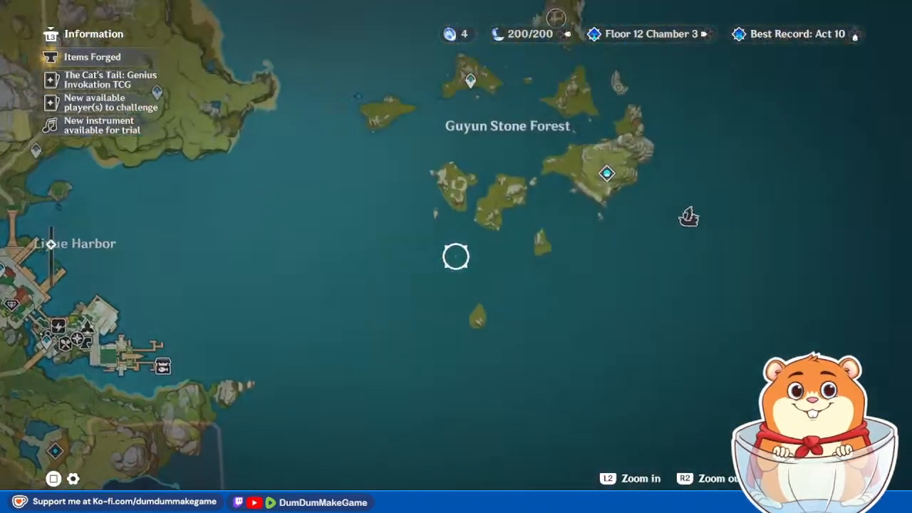
pyautogui.click(457, 256)
pyautogui.press('Return')
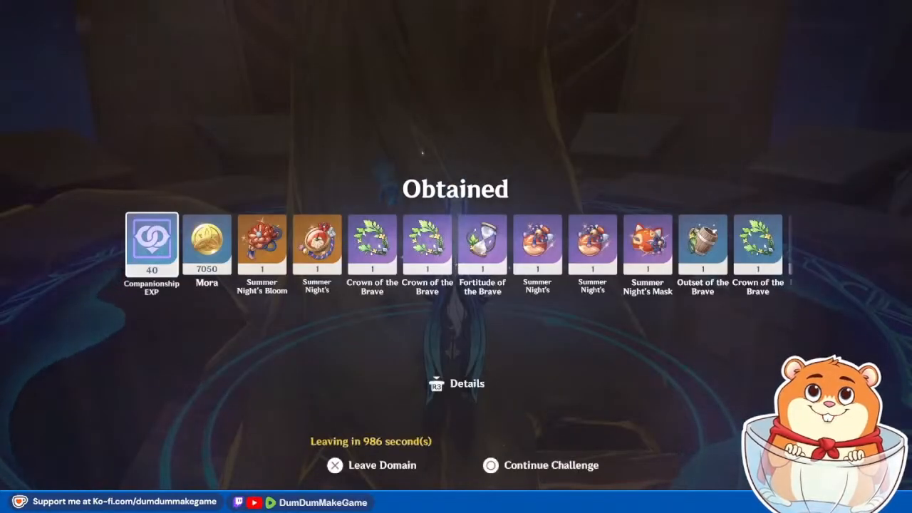
# Step: Inspect the five-star Summer Night's Moment among the domain rewards and lock it
pyautogui.press('Right')
pyautogui.press('Right')
pyautogui.press('Right')
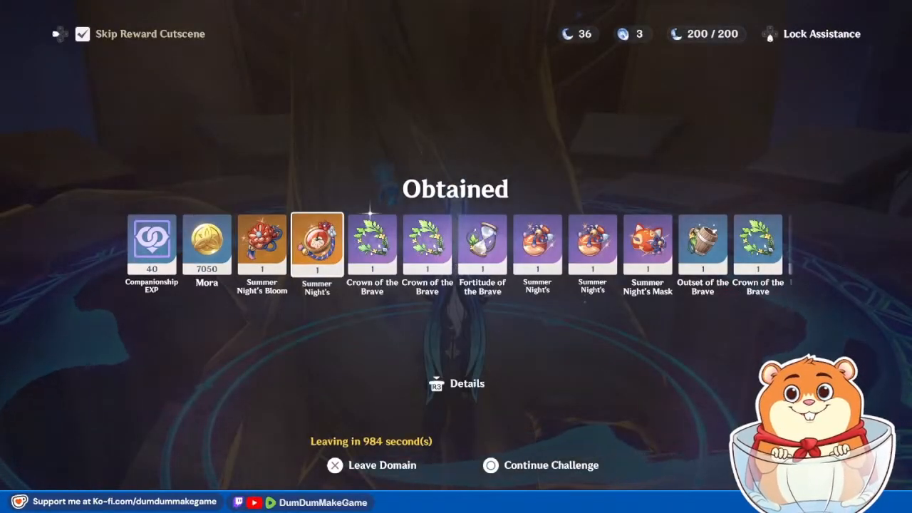
pyautogui.press('Return')
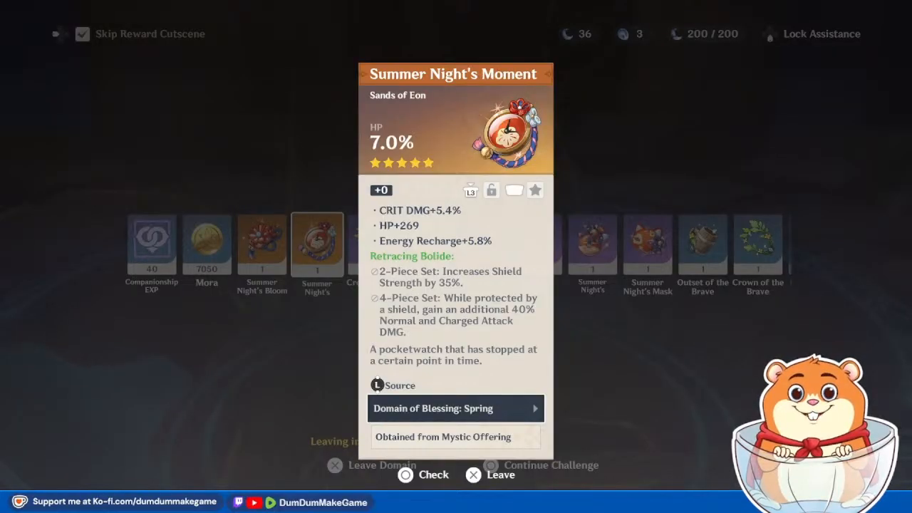
pyautogui.press('Escape')
# Step: Inspect the Summer Night's Bloom reward and continue with another run of the domain challenge
pyautogui.press('Left')
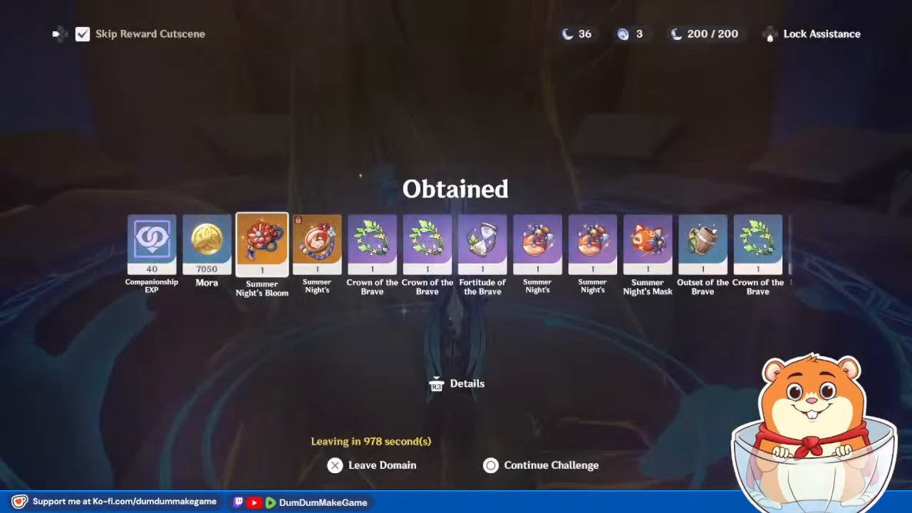
pyautogui.press('Return')
pyautogui.press('Escape')
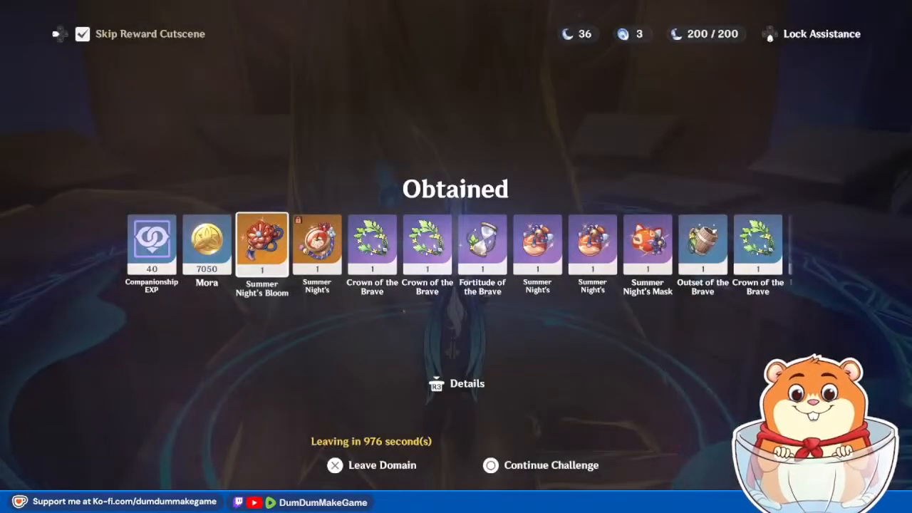
pyautogui.press('Return')
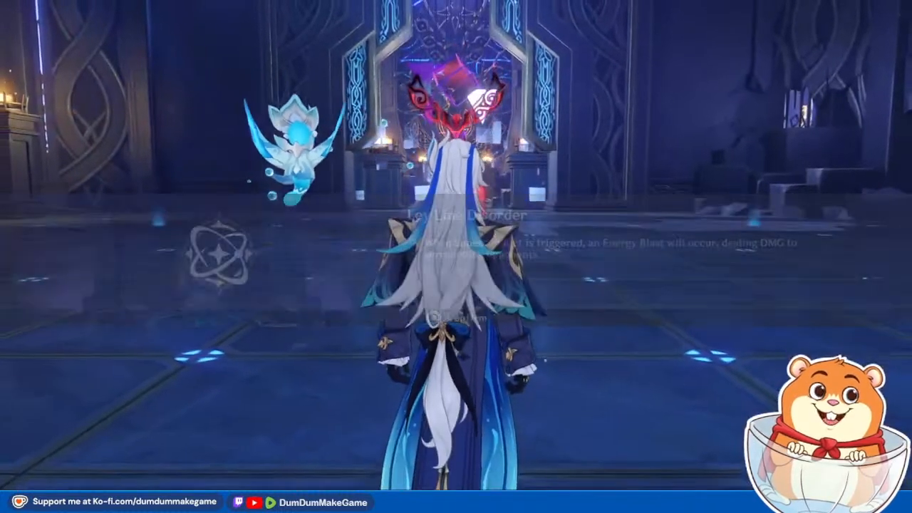
# Step: Run to the domain's activation device, switch from Ineffa to Neuvillette, and start the challenge
pyautogui.press('Return')
pyautogui.press('w')
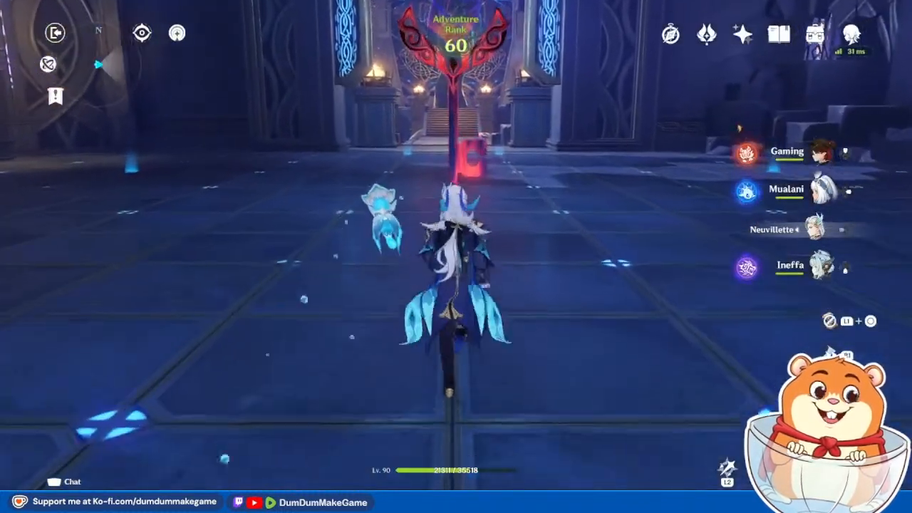
pyautogui.press('w')
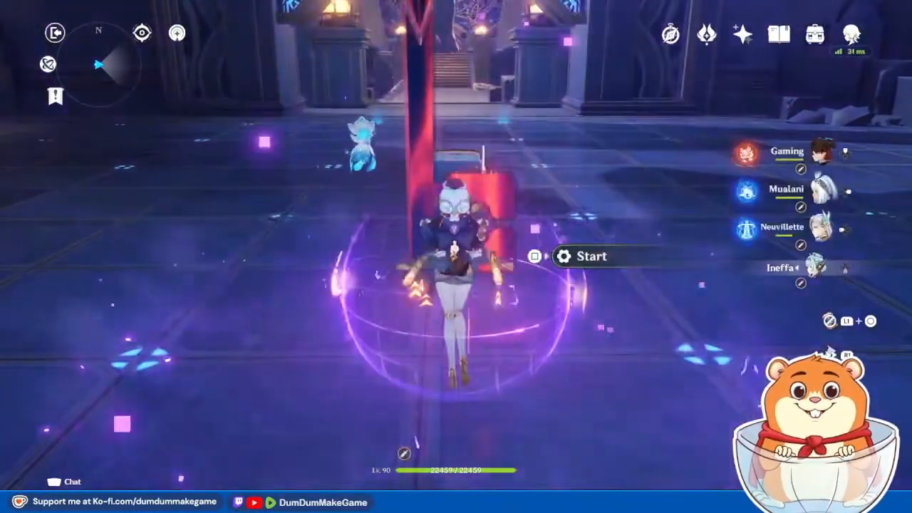
pyautogui.press('3')
pyautogui.press('w')
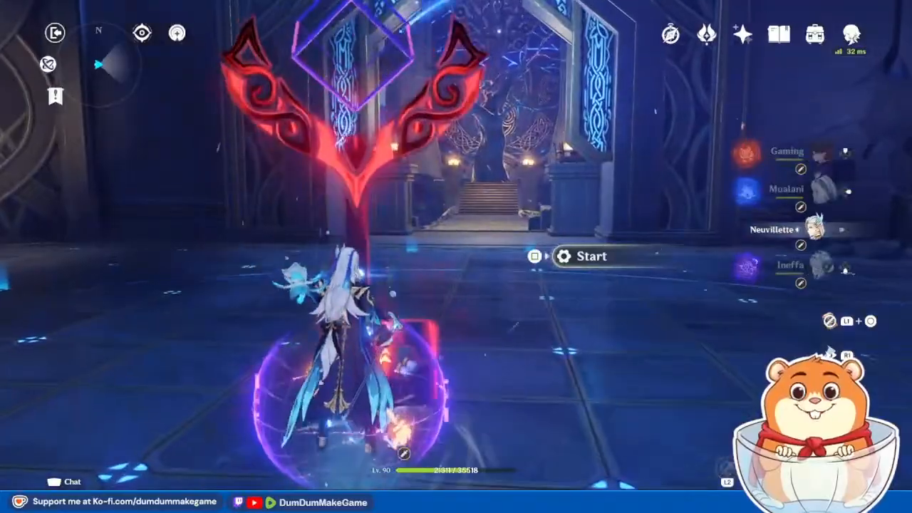
pyautogui.press('f')
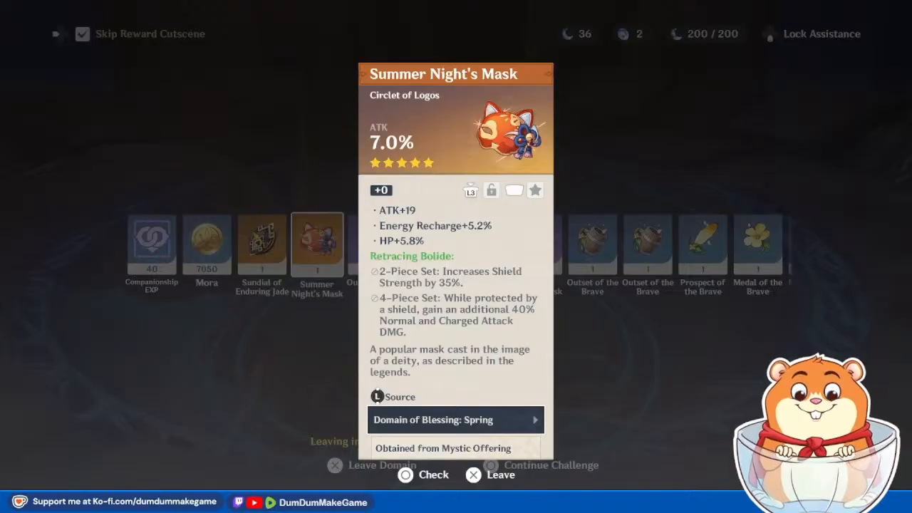
# Step: Close the Summer Night's Mask details, continue the domain challenge, and confirm the Ley Line Disorder
pyautogui.press('Escape')
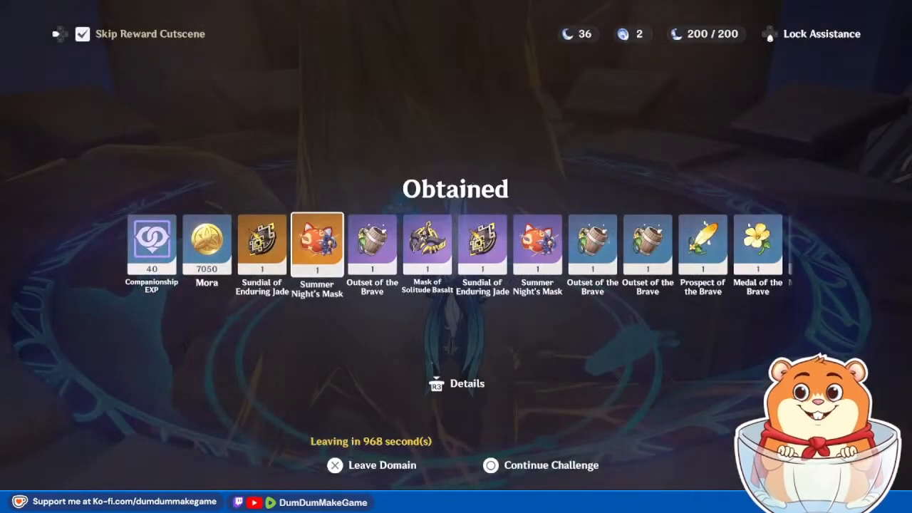
pyautogui.press('Return')
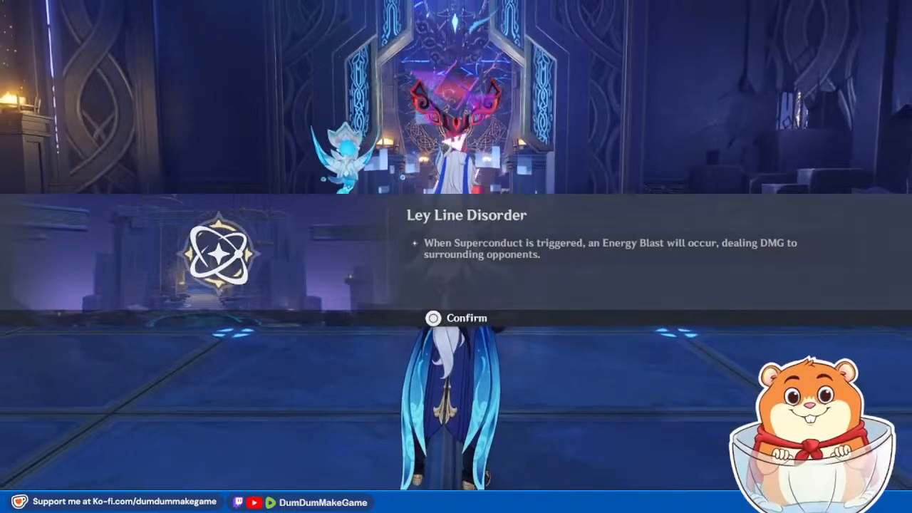
pyautogui.press('Return')
# Step: Raise Ineffa's shield with her skill, switch to Neuvillette, and start the next domain run at the device
pyautogui.press('4')
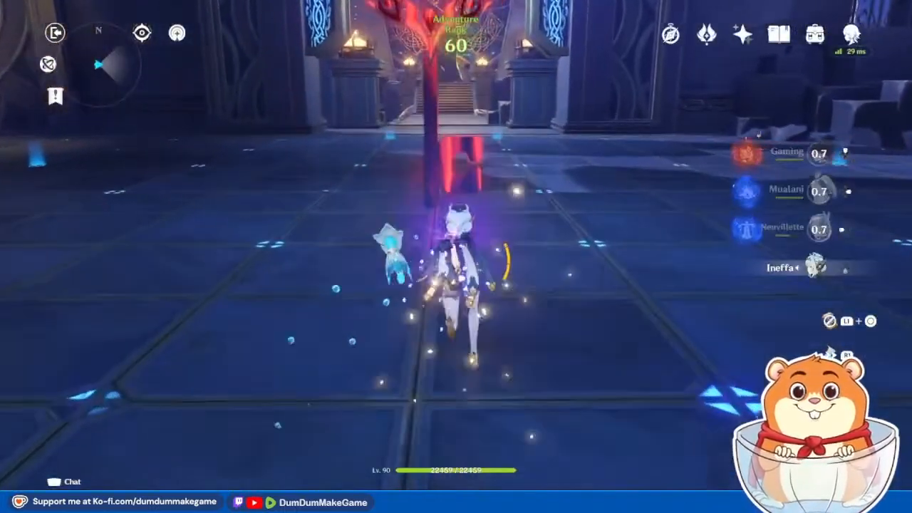
pyautogui.press('e')
pyautogui.press('3')
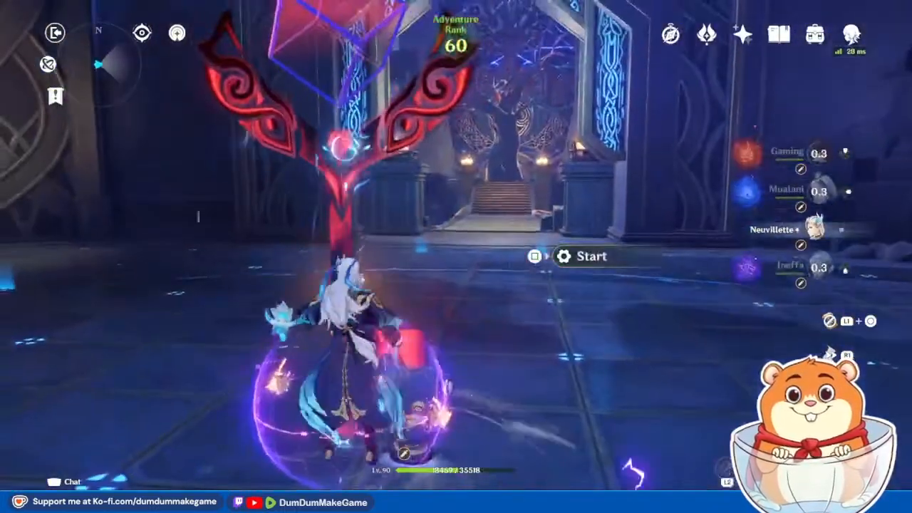
pyautogui.press('f')
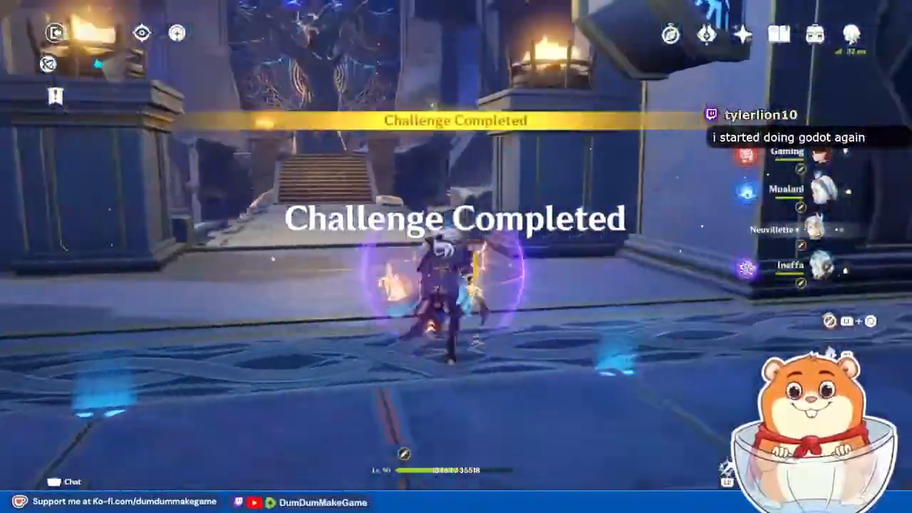
# Step: Run across the bridge and up the stairs to the tree, and claim the challenge rewards
pyautogui.press('w')
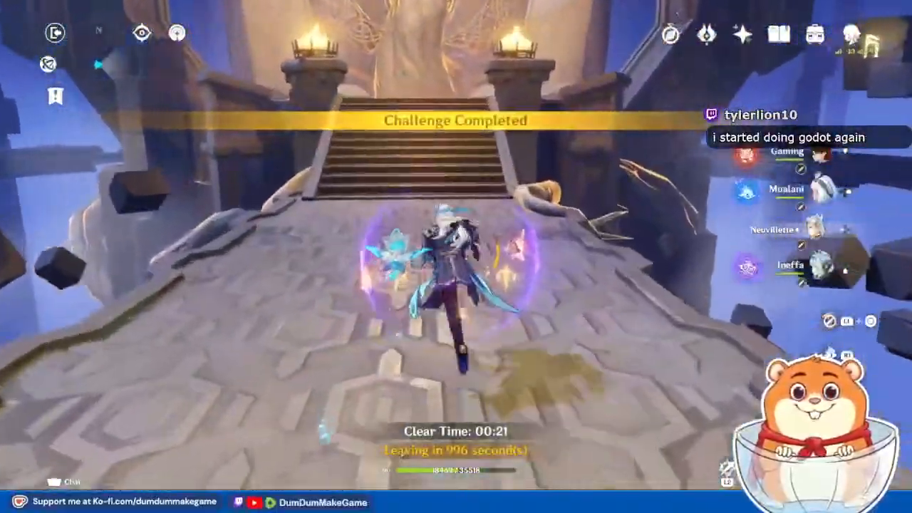
pyautogui.press('w')
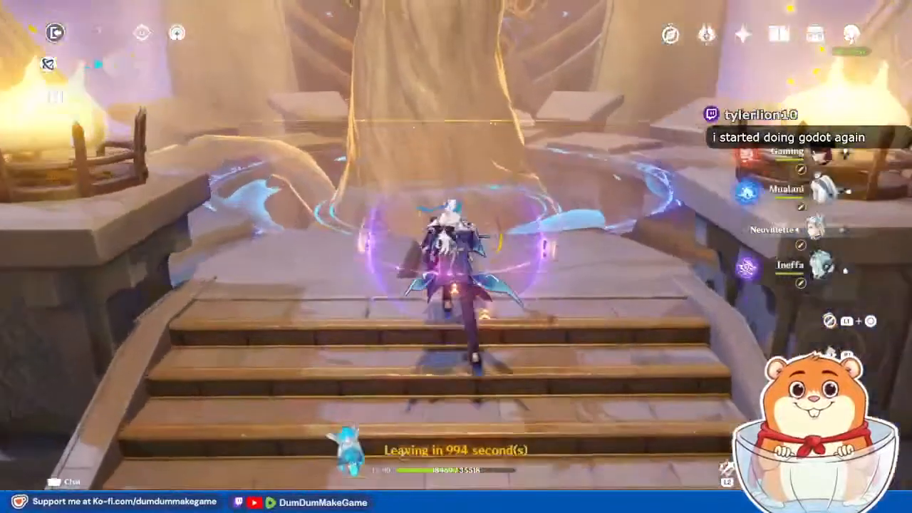
pyautogui.press('f')
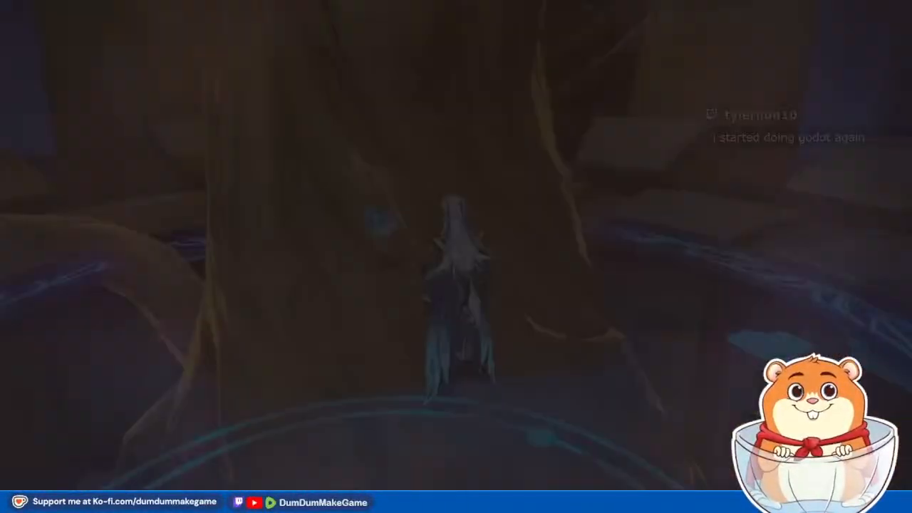
# Step: Inspect the stats of the five-star Summer Night's Waterballoon and Summer Night's Mask among the obtained rewards
pyautogui.press('Right')
pyautogui.press('Right')
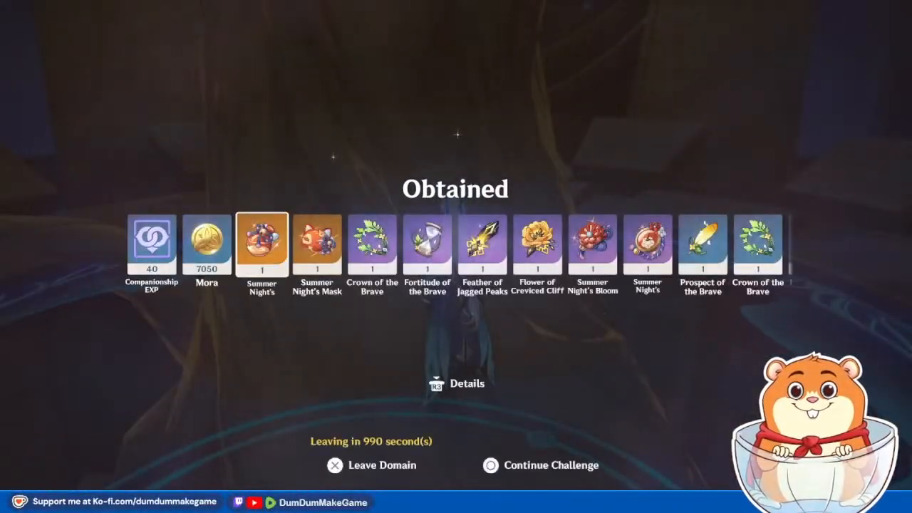
pyautogui.press('Return')
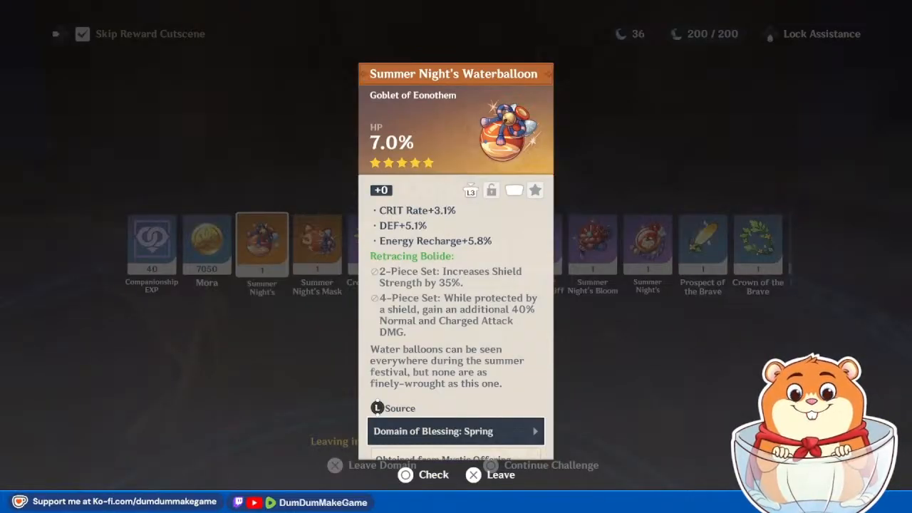
pyautogui.press('Escape')
pyautogui.press('Right')
pyautogui.press('Return')
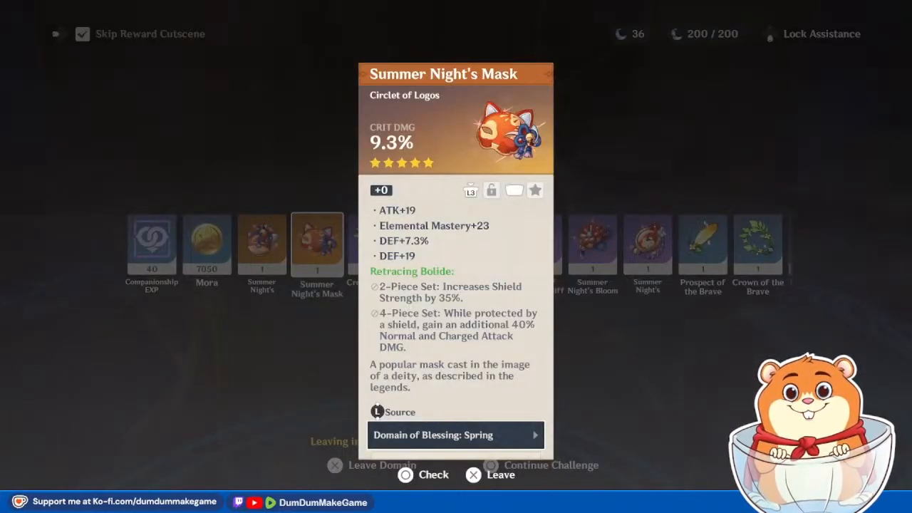
pyautogui.press('Escape')
pyautogui.press('Return')
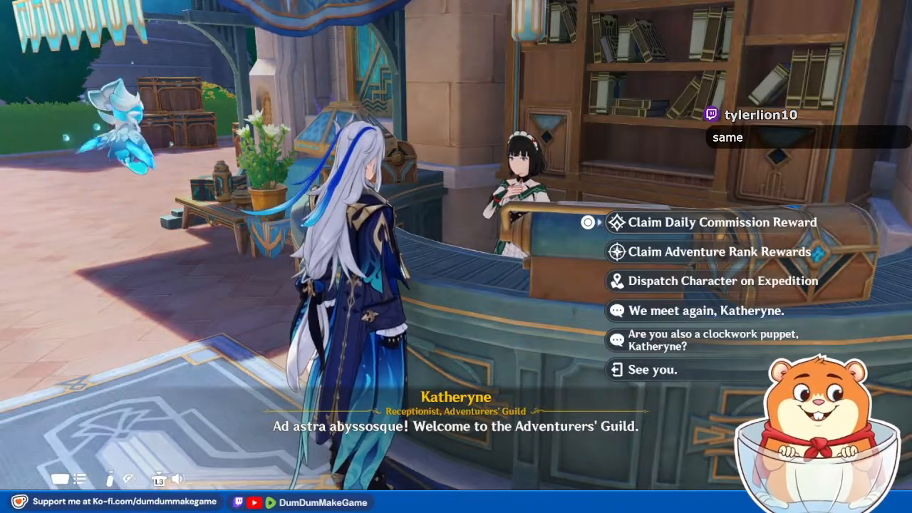
# Step: End the conversation with Katheryne at the Adventurers' Guild
pyautogui.press('Up')
pyautogui.press('f')
pyautogui.press('f')
pyautogui.press('f')
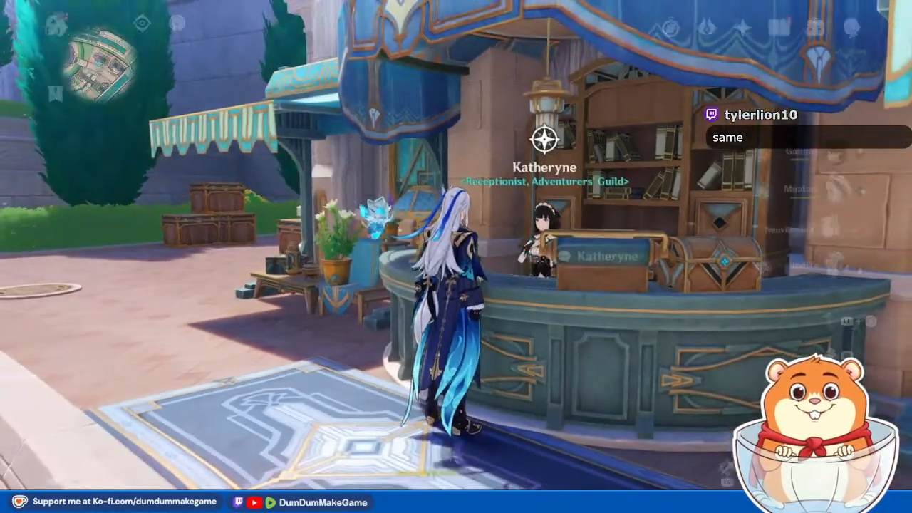
# Step: Check the Daily Commission Rewards status in the Adventurer Handbook's Commissions section
pyautogui.press('F1')
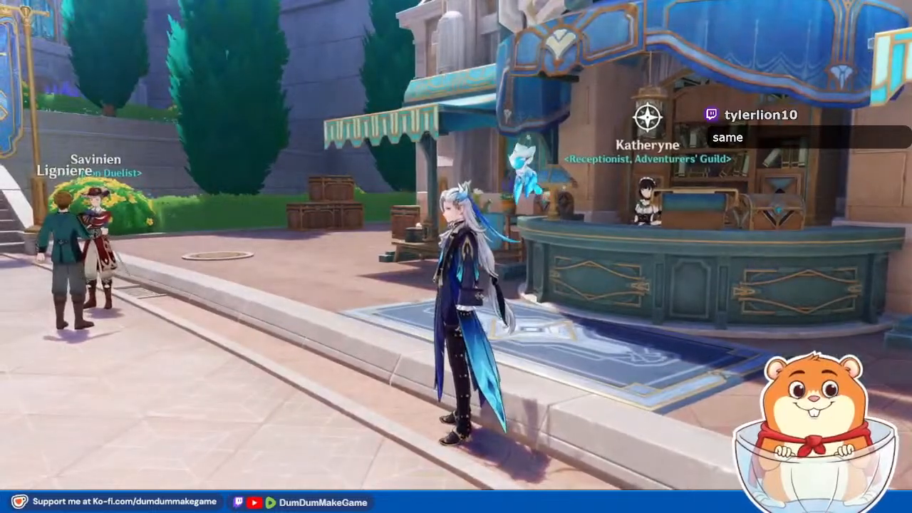
pyautogui.press('f')
pyautogui.press('Escape')
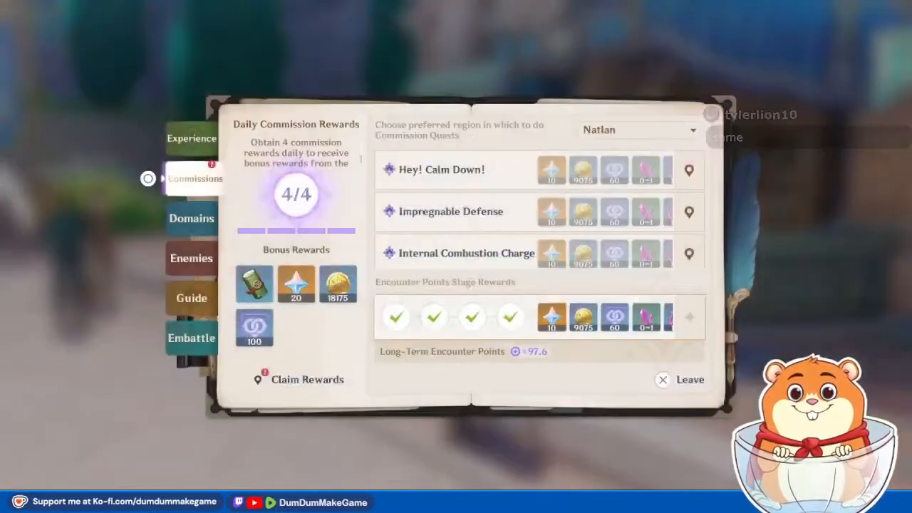
pyautogui.press('Escape')
# Step: Talk to Katheryne at the Adventurers' Guild to claim the daily commission bonus rewards, and close the conversation
pyautogui.press('f')
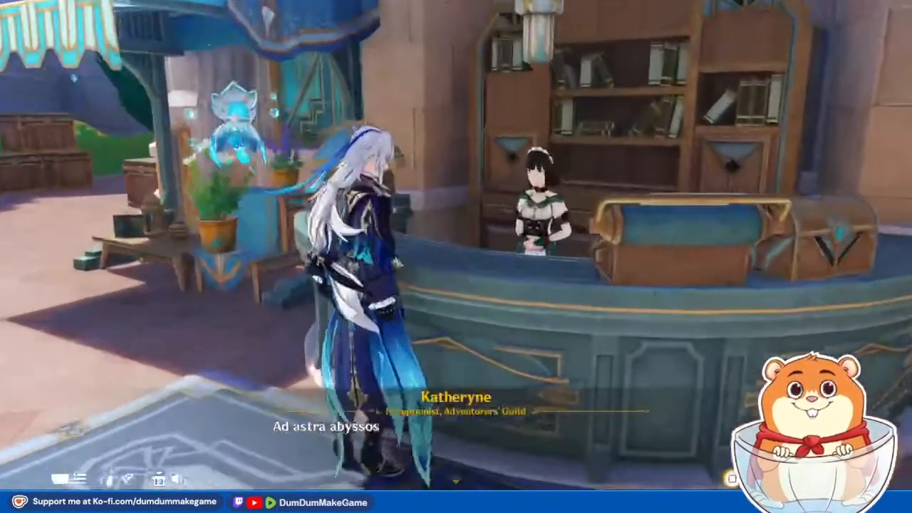
pyautogui.press('f')
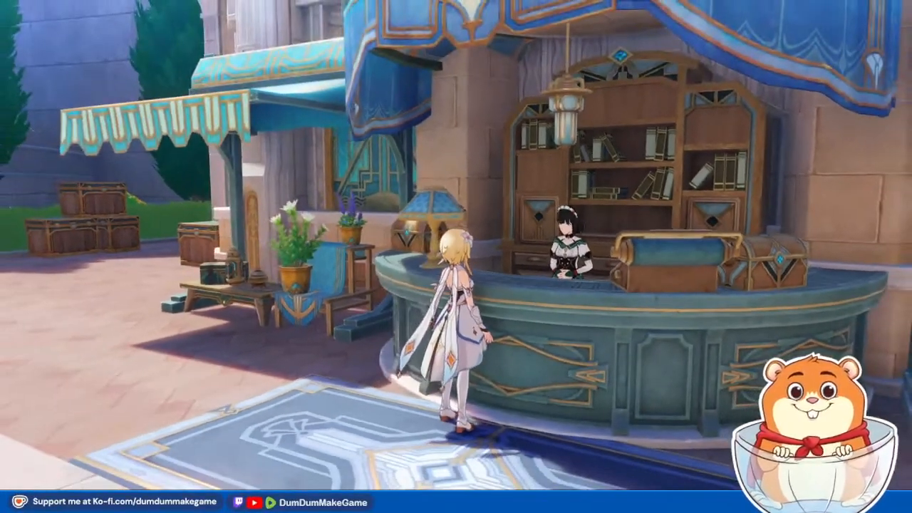
pyautogui.press('Escape')
# Step: Leave the guild counter, check the "A First Look at Version 'Luna I'" message in the mailbox, and return to the game
pyautogui.press('w')
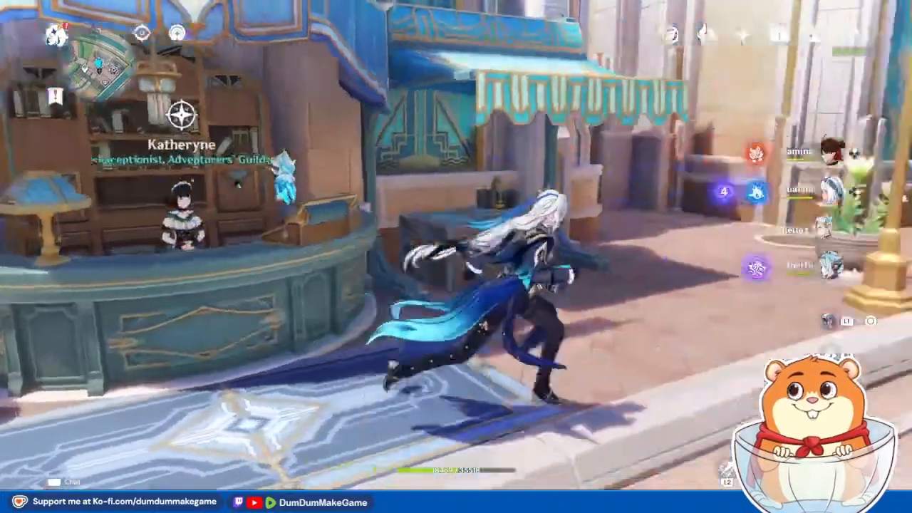
pyautogui.press('Escape')
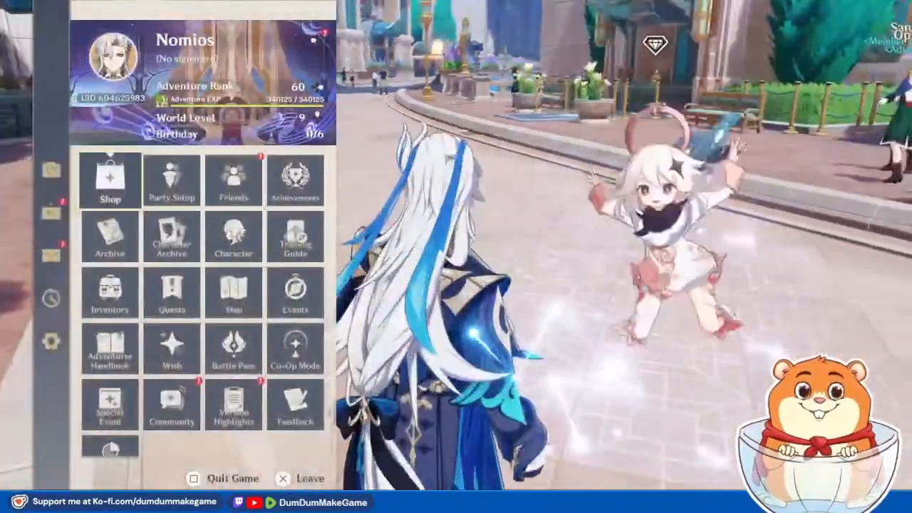
pyautogui.press('Left')
pyautogui.press('Down')
pyautogui.press('Down')
pyautogui.press('Return')
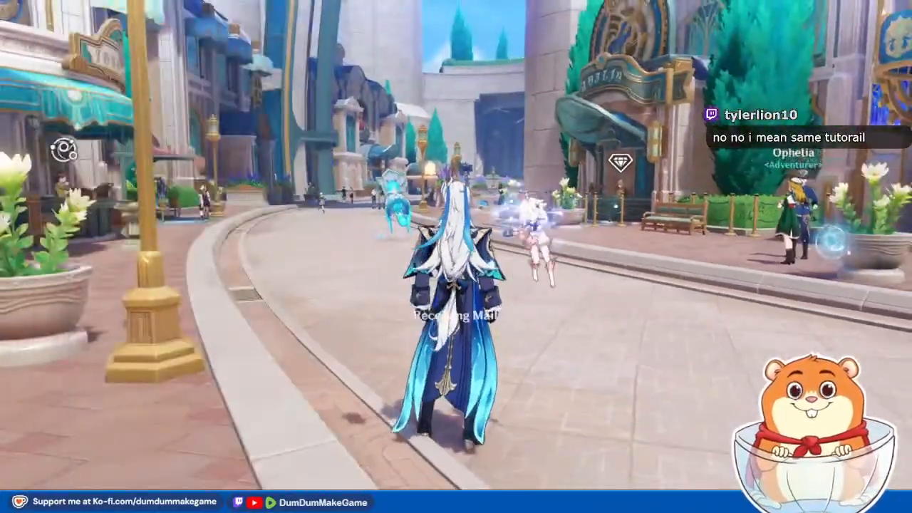
pyautogui.press('Return')
pyautogui.press('Return')
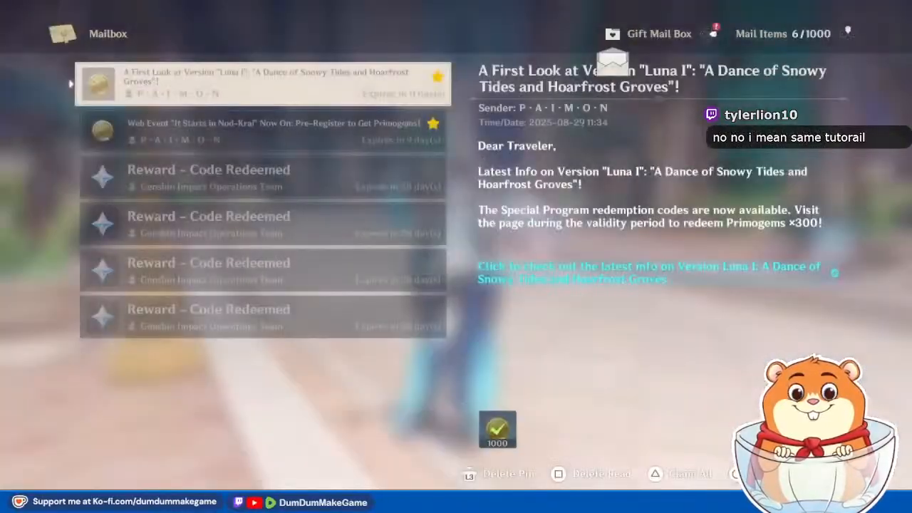
pyautogui.press('Escape')
pyautogui.press('Escape')
pyautogui.press('Up')
pyautogui.press('Escape')
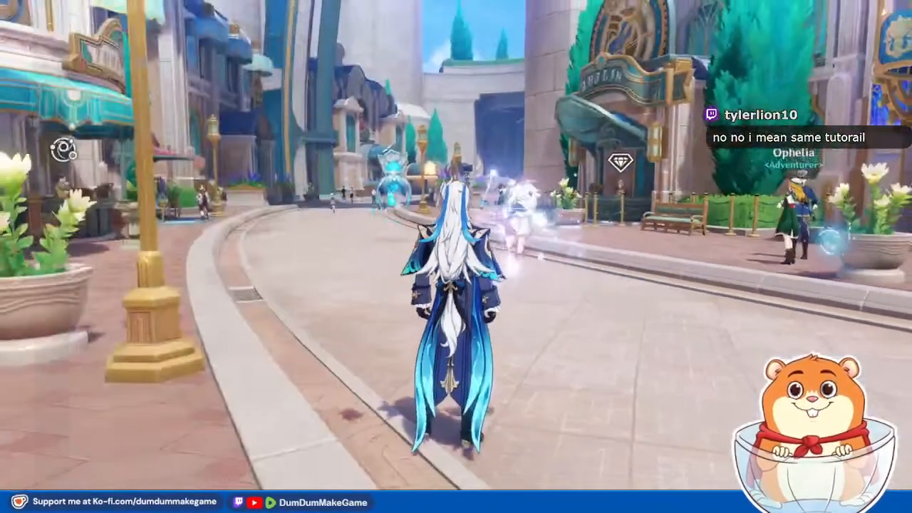
# Step: Switch from the game to the two Shoulders File Explorer windows, and go up to the Outputs folder in the DungeonMason Hero one
pyautogui.hotkey('alt', 'Tab')
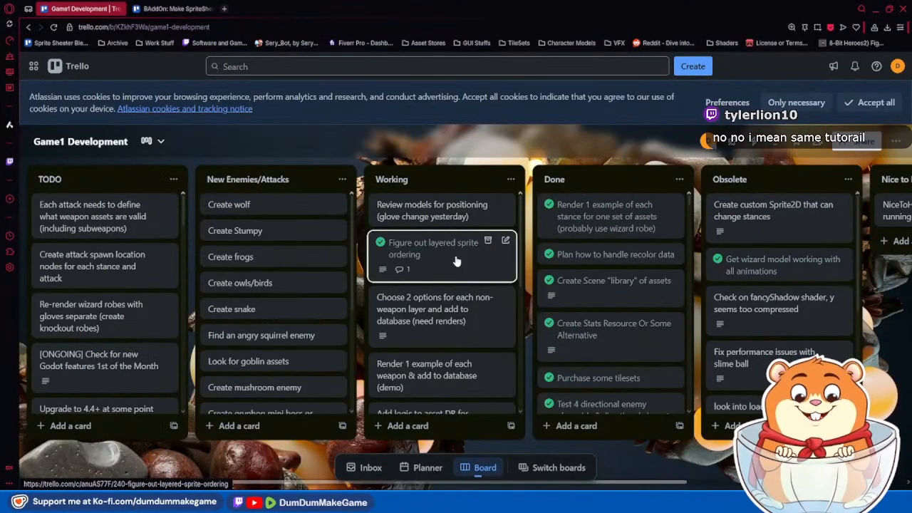
pyautogui.moveTo(150, 502)
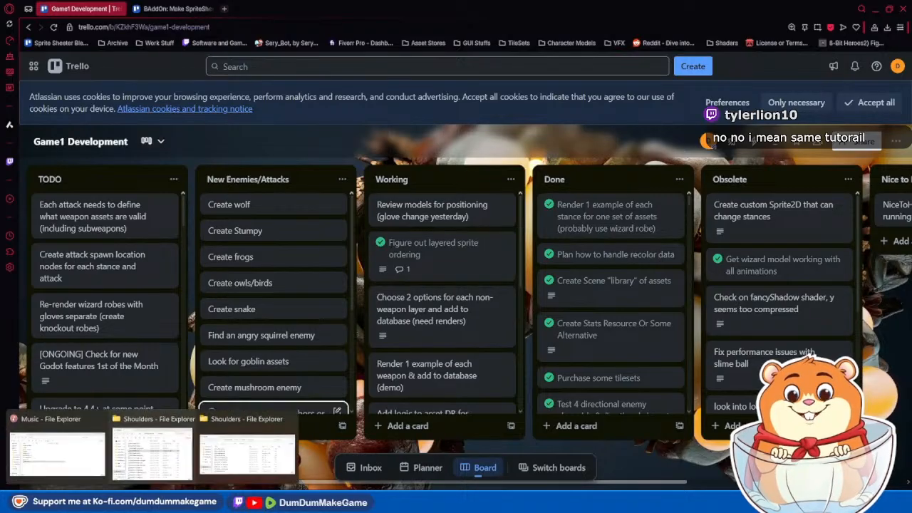
pyautogui.click(247, 452)
pyautogui.click(151, 453)
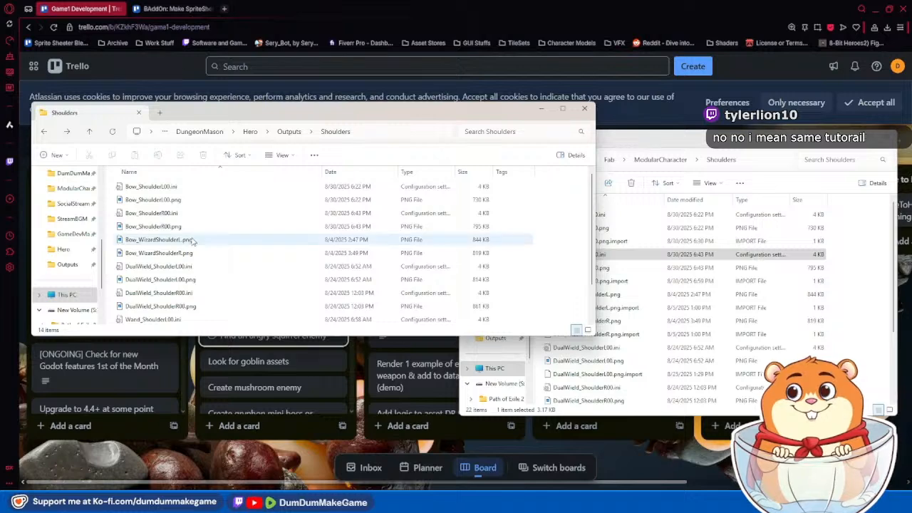
pyautogui.click(288, 131)
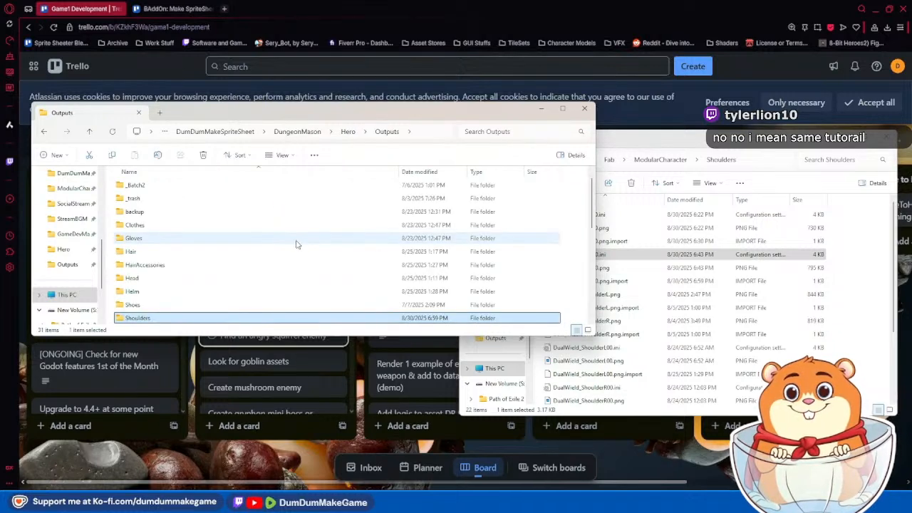
# Step: Review the rendered files in Outputs, and open the Weapons folder under ModularCharacter in the other window for comparison
pyautogui.scroll(-4, 295, 247)
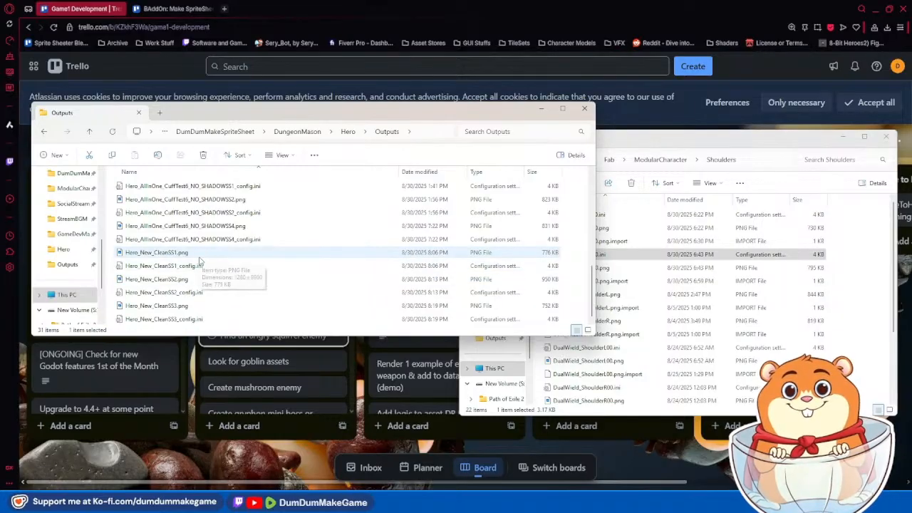
pyautogui.scroll(1, 206, 253)
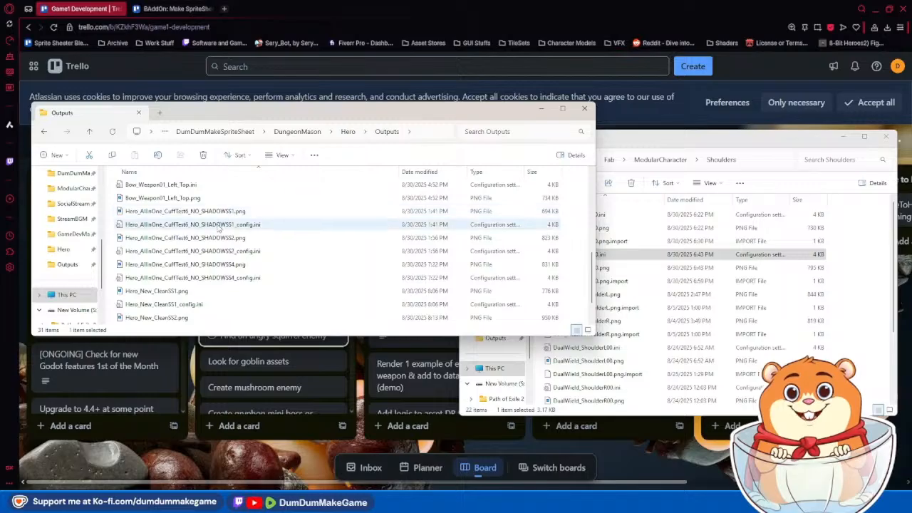
pyautogui.scroll(2, 221, 228)
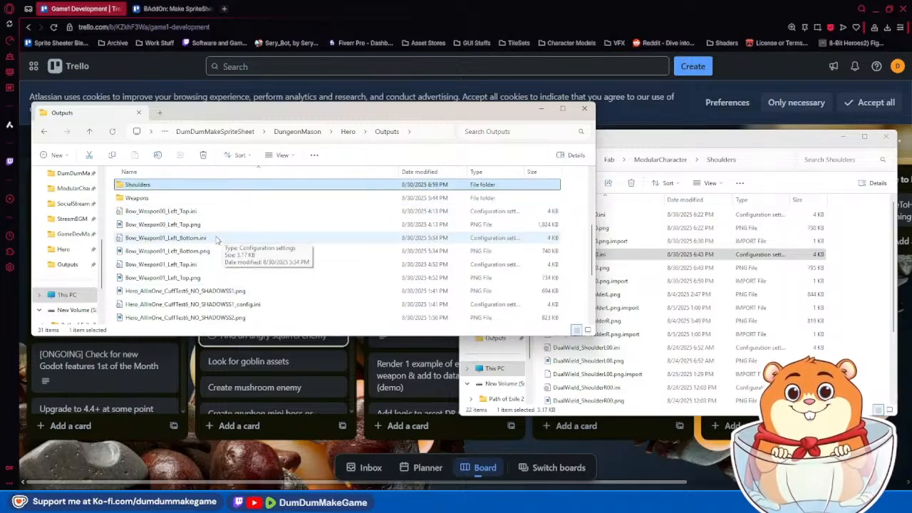
pyautogui.scroll(-3, 225, 264)
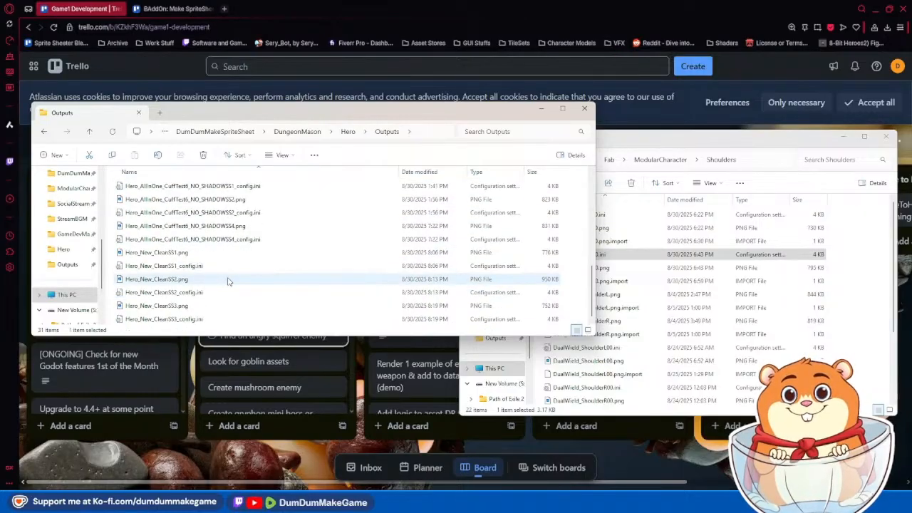
pyautogui.scroll(1, 229, 281)
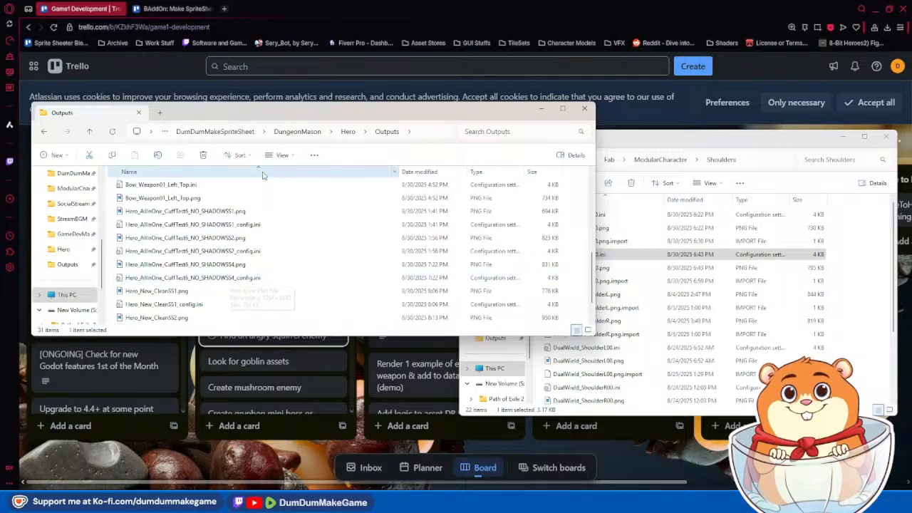
pyautogui.scroll(3, 269, 202)
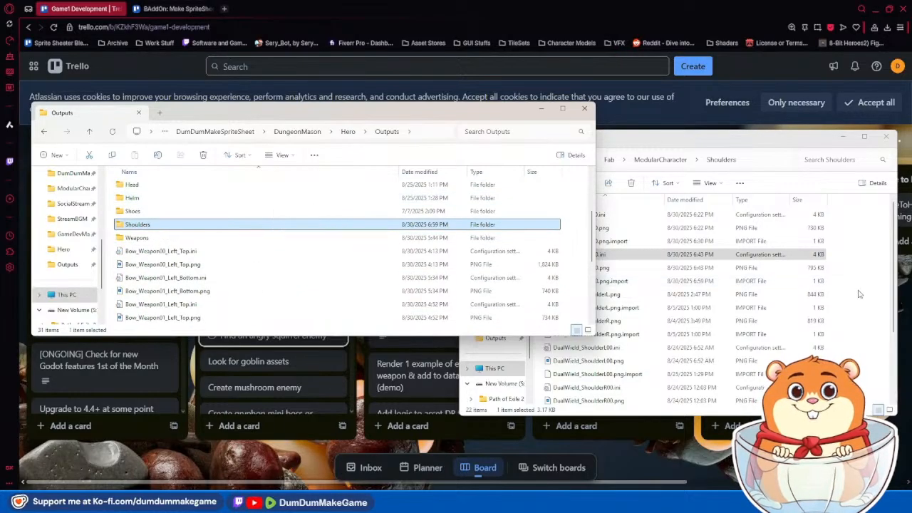
pyautogui.click(655, 158)
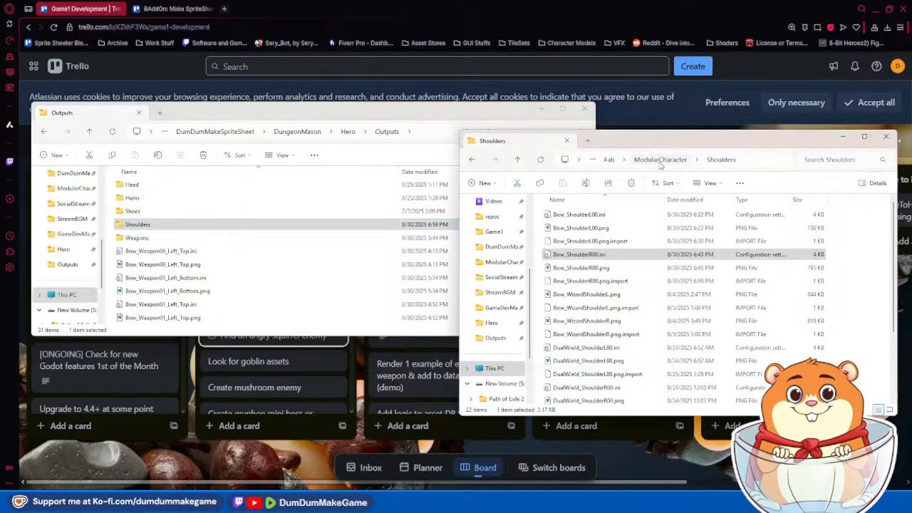
pyautogui.doubleClick(566, 321)
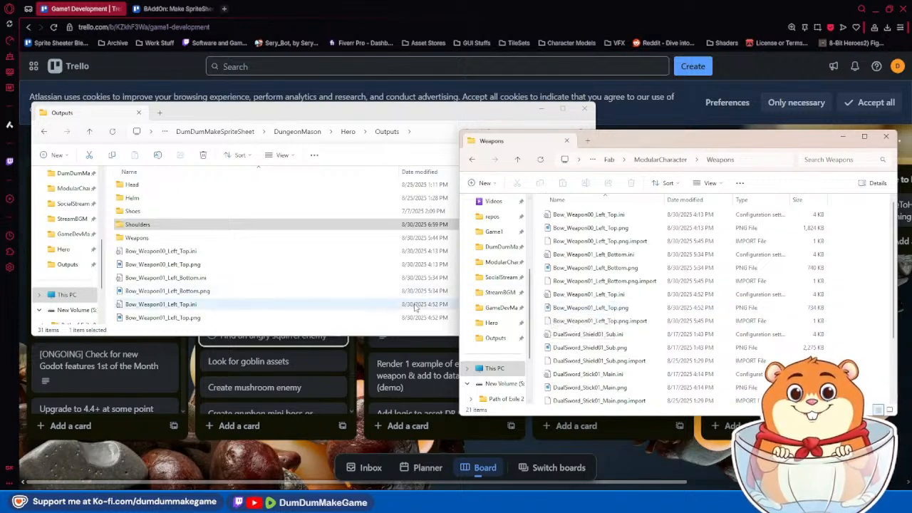
# Step: Place Outputs beside the ModularCharacter Weapons folder and compare the files, marking all six Bow_Weapon00 and Bow_Weapon01 .ini and .png files
pyautogui.click(417, 252)
pyautogui.moveTo(485, 116); pyautogui.dragTo(429, 69)
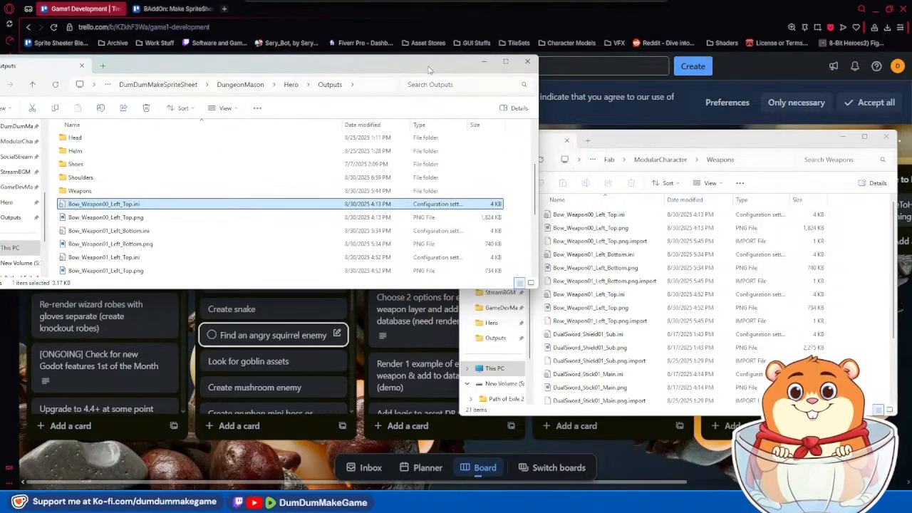
pyautogui.keyDown('ctrl'); pyautogui.click(319, 221); pyautogui.keyUp('ctrl')
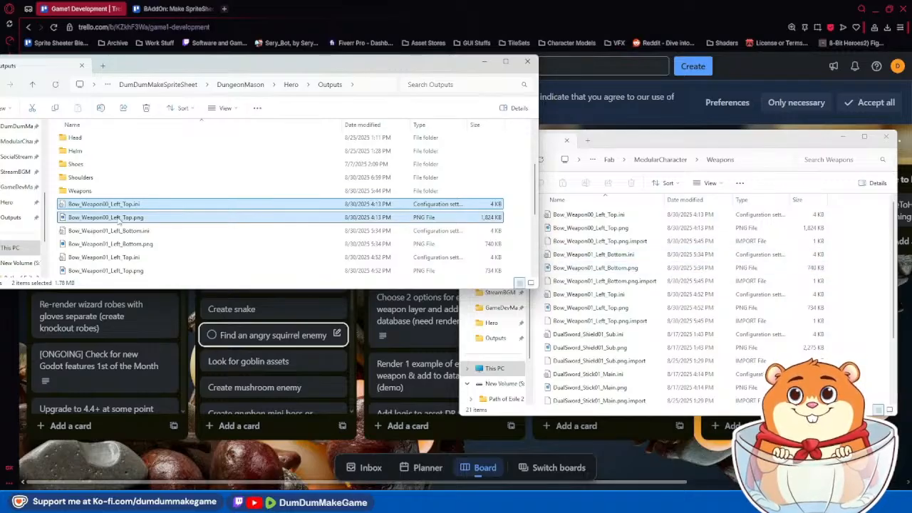
pyautogui.keyDown('ctrl'); pyautogui.click(139, 231); pyautogui.keyUp('ctrl')
pyautogui.keyDown('ctrl'); pyautogui.click(142, 244); pyautogui.keyUp('ctrl')
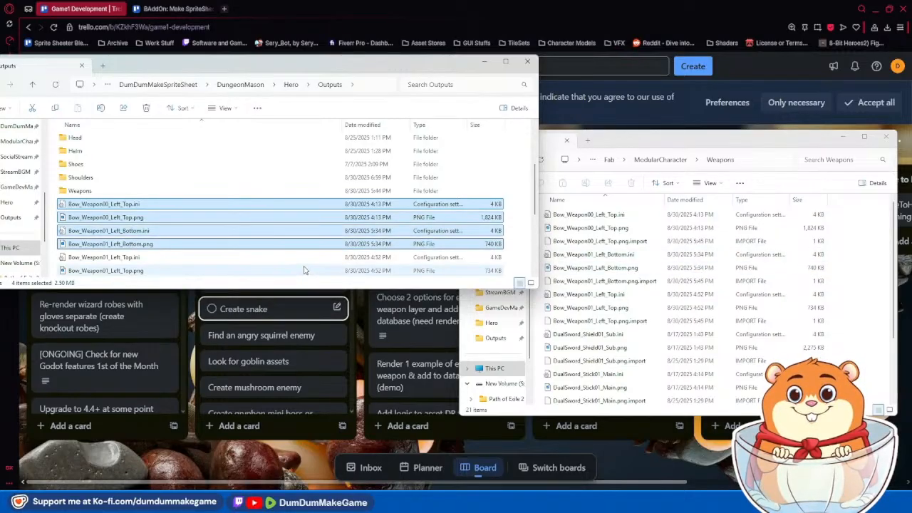
pyautogui.scroll(-1, 304, 271)
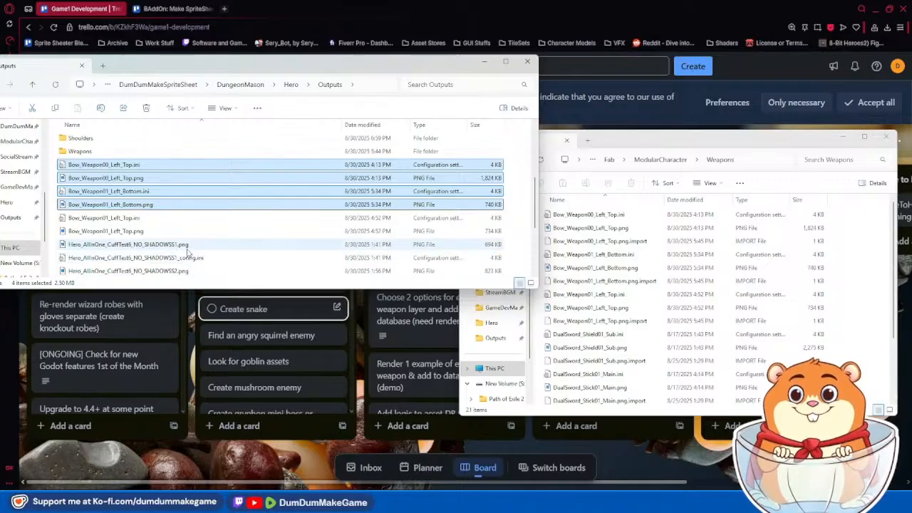
pyautogui.keyDown('ctrl'); pyautogui.click(152, 233); pyautogui.keyUp('ctrl')
pyautogui.keyDown('ctrl'); pyautogui.click(151, 218); pyautogui.keyUp('ctrl')
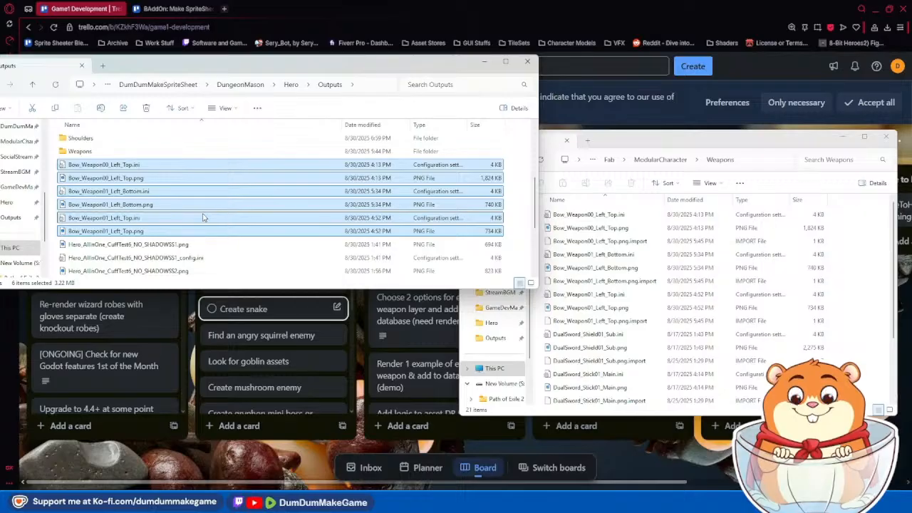
# Step: Check the Weapons subfolder of Outputs for copies of the bow weapon files, and return to Outputs
pyautogui.moveTo(166, 158); pyautogui.dragTo(166, 151)
pyautogui.doubleClick(166, 152)
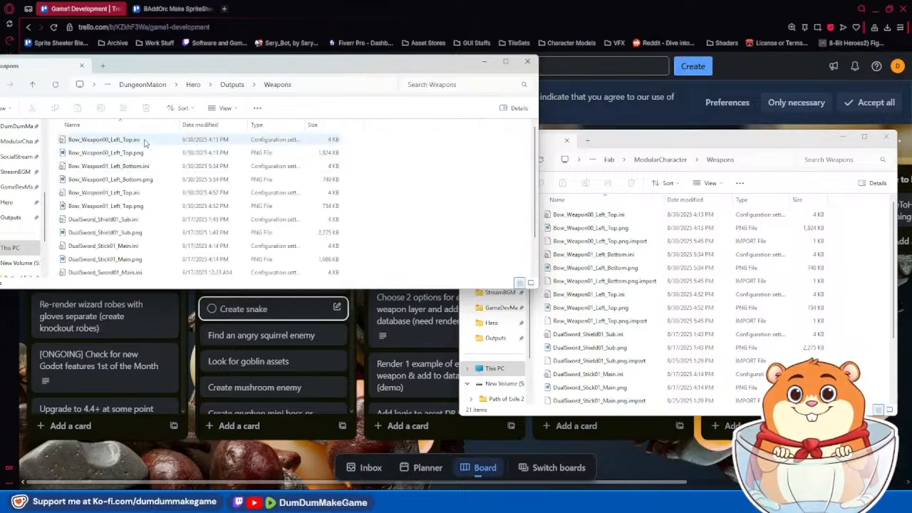
pyautogui.moveTo(161, 167); pyautogui.dragTo(154, 192)
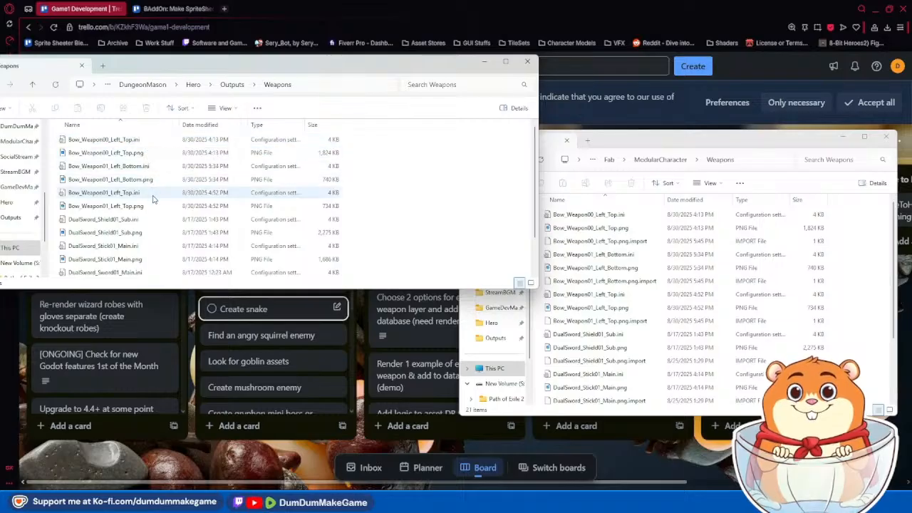
pyautogui.click(234, 91)
pyautogui.scroll(-5, 254, 190)
pyautogui.scroll(4, 178, 196)
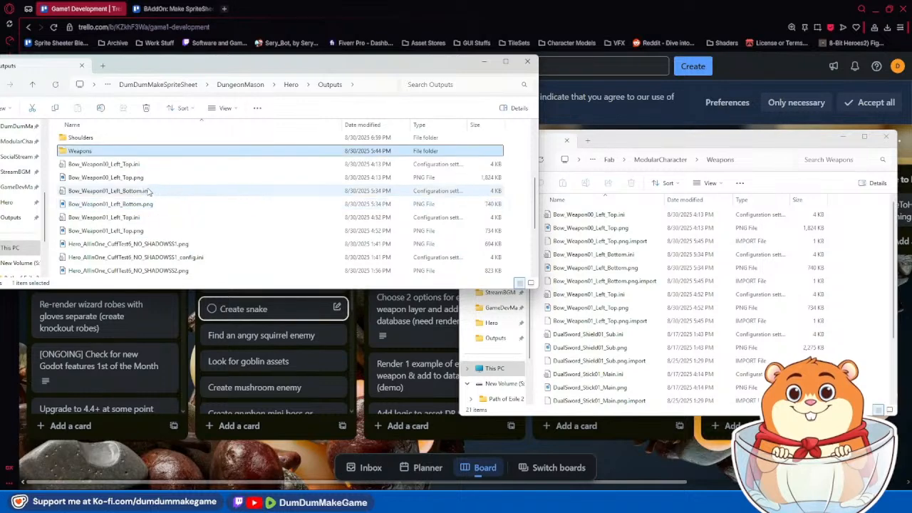
# Step: Permanently delete the six files from Bow_Weapon00_Left_Top.ini to Bow_Weapon01_Left_Top.png from the Outputs folder
pyautogui.click(143, 164)
pyautogui.keyDown('shift'); pyautogui.click(285, 230); pyautogui.keyUp('shift')
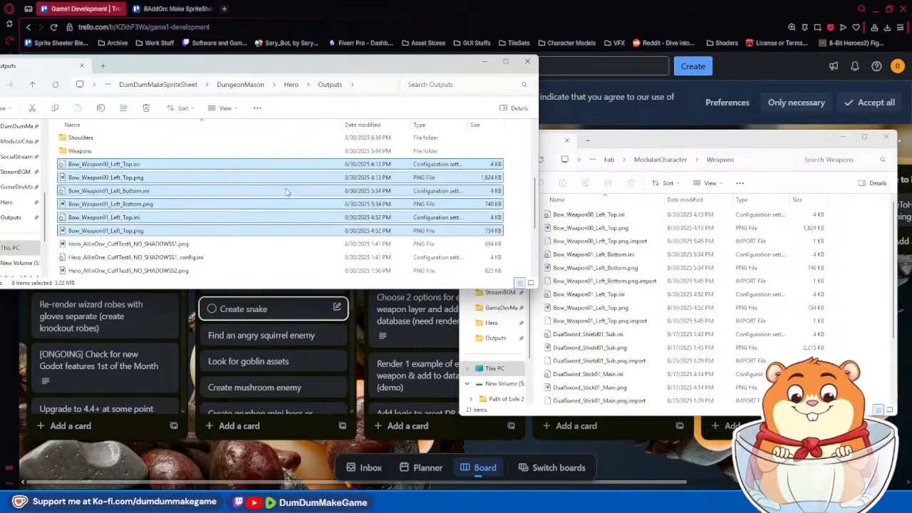
pyautogui.hotkey('shift', 'Delete')
pyautogui.press('Return')
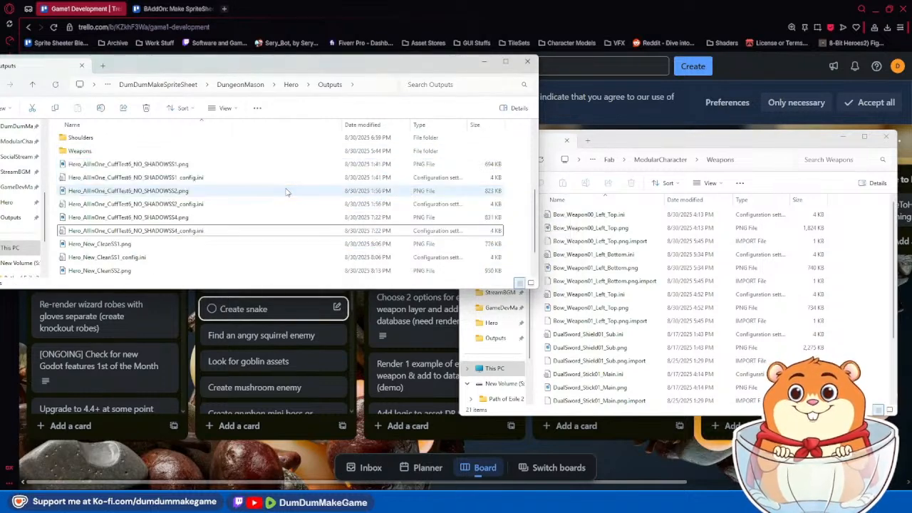
# Step: Open Hero_AllInOne_CuffTest6_NO_SHADOWSS1.png in Paint and examine its sprite frames
pyautogui.click(158, 166)
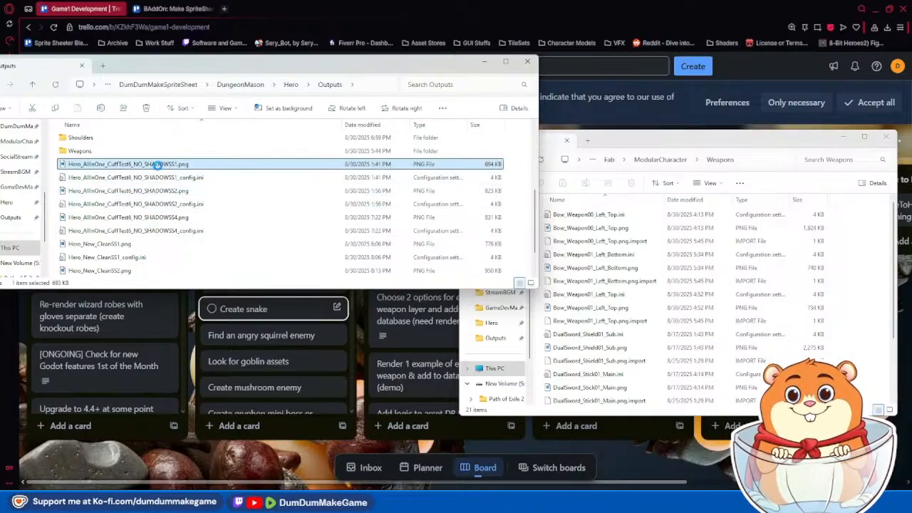
pyautogui.rightClick(158, 166)
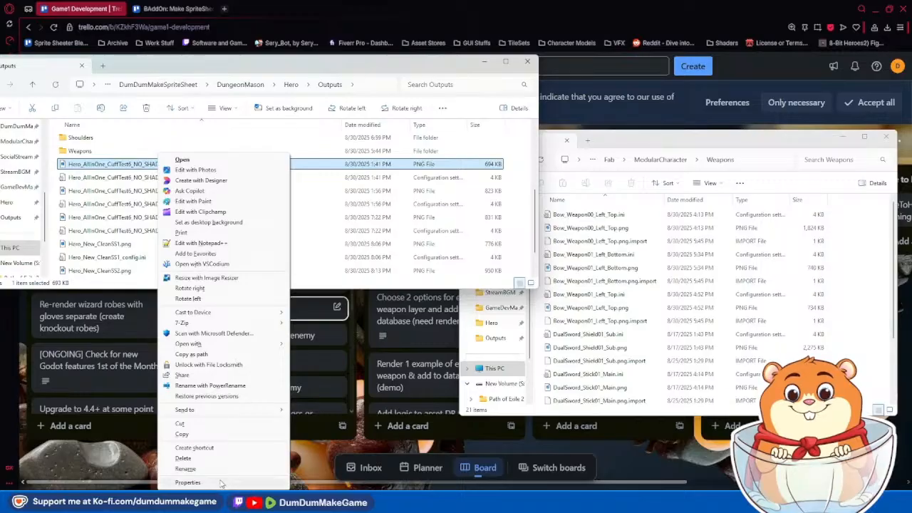
pyautogui.click(214, 202)
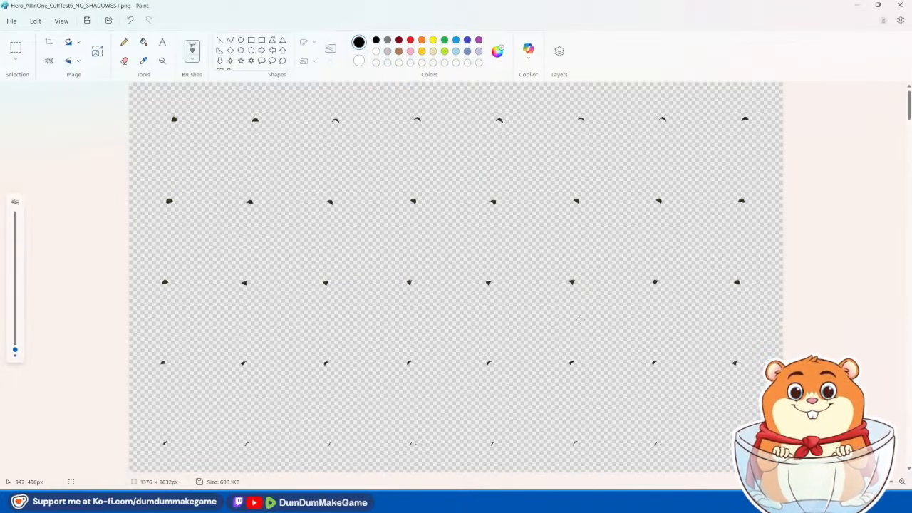
pyautogui.scroll(-5, 583, 317)
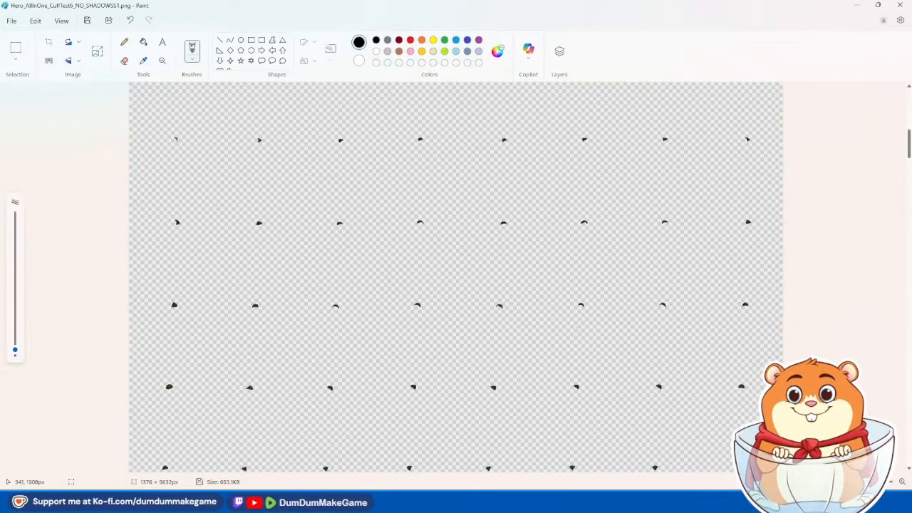
# Step: Inspect the further frame rows of Hero_AllInOne_CuffTest6_NO_SHADOWSS1.png up close and close the image
pyautogui.scroll(-4, 457, 278)
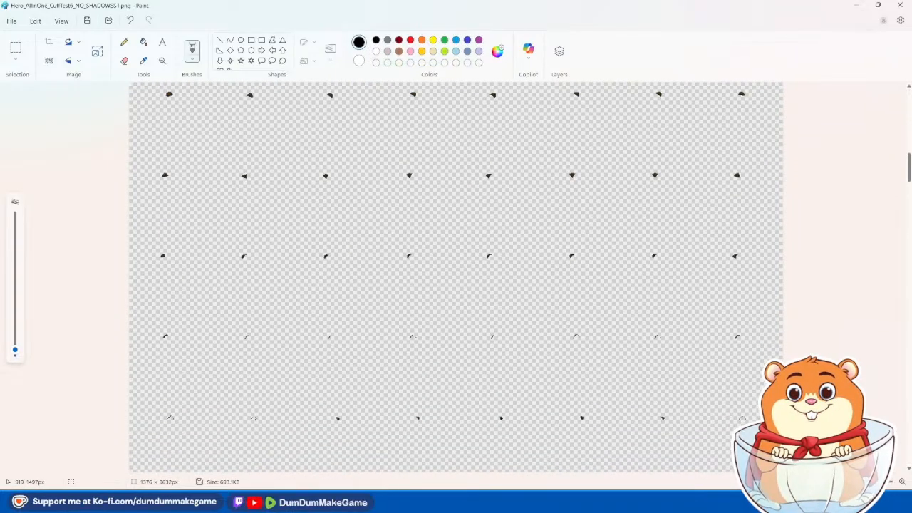
pyautogui.keyDown('ctrl'); pyautogui.scroll(5, 464, 362); pyautogui.keyUp('ctrl')
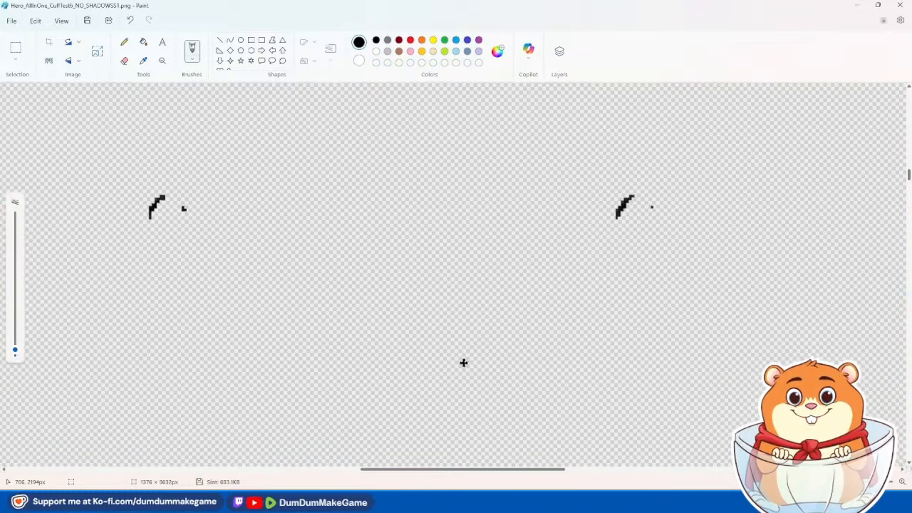
pyautogui.click(900, 5)
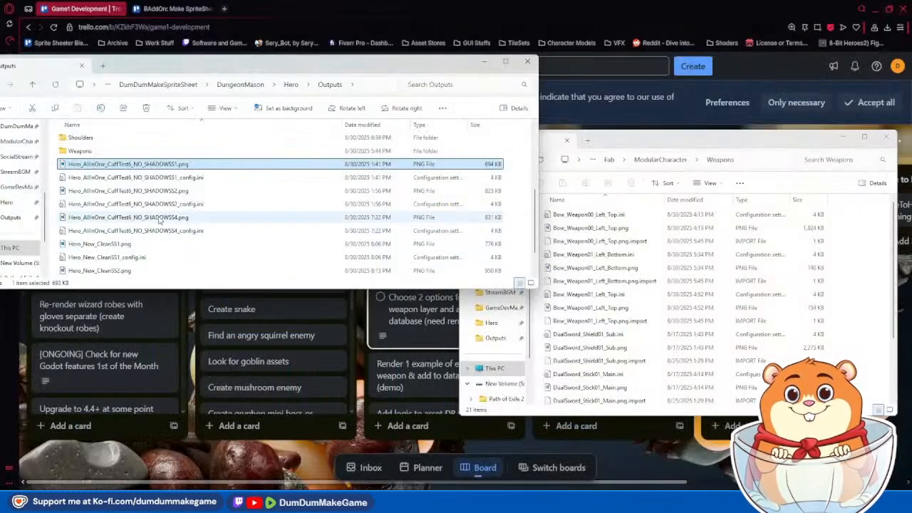
# Step: Open Hero_AllInOne_CuffTest6_NO_SHADOWSS2.png in Paint, examine its sprite frames, and close the image
pyautogui.scroll(-1, 160, 207)
pyautogui.scroll(2, 161, 207)
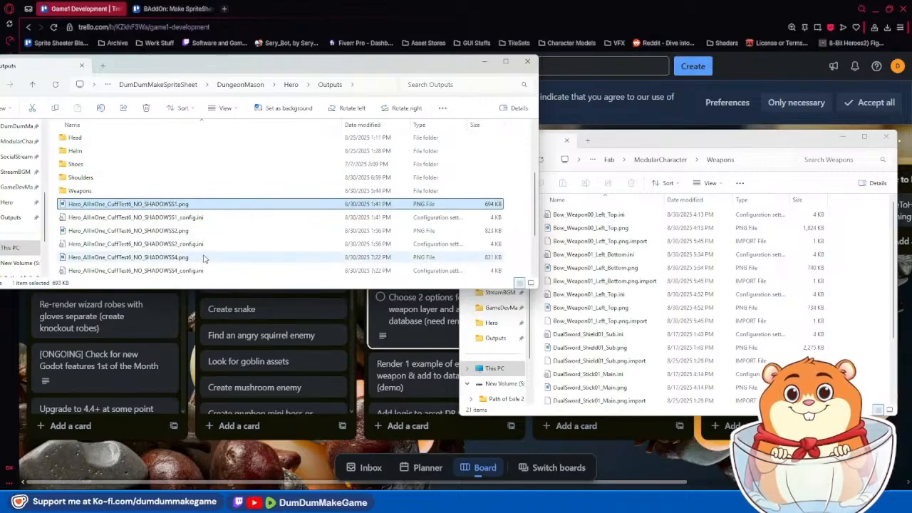
pyautogui.click(171, 231)
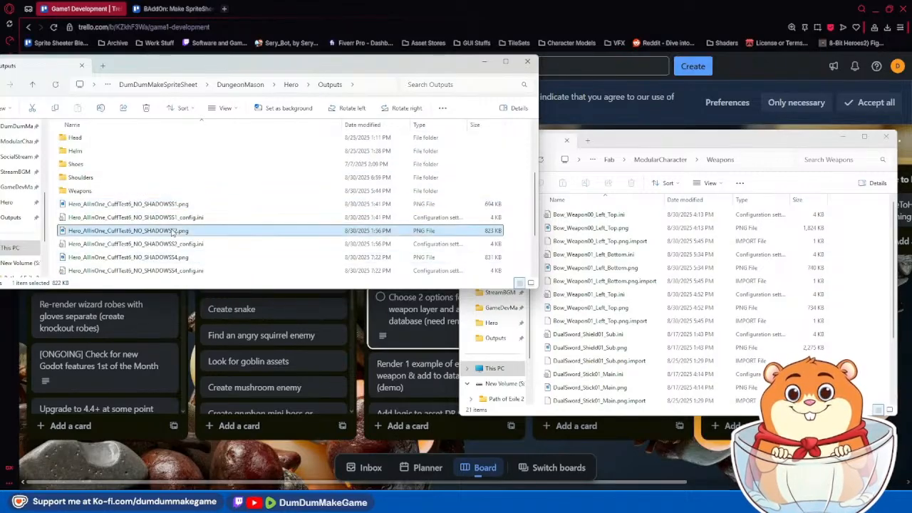
pyautogui.rightClick(171, 234)
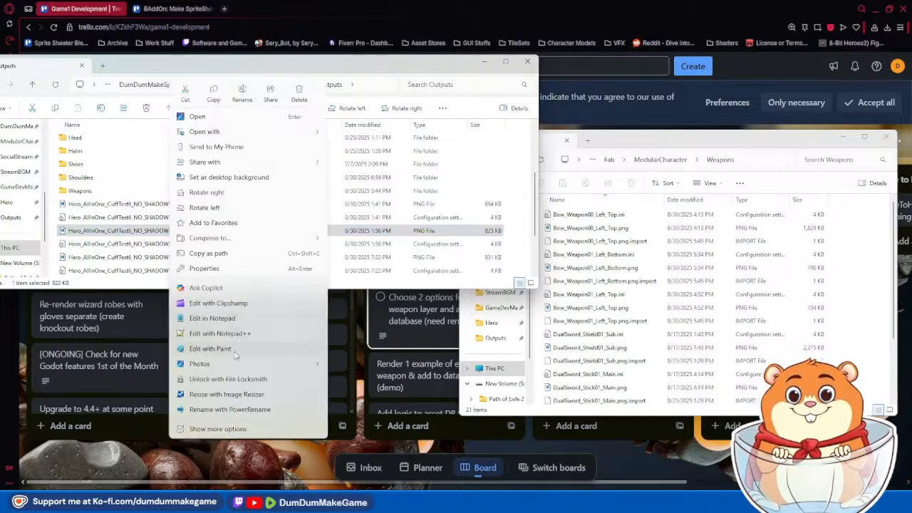
pyautogui.click(235, 349)
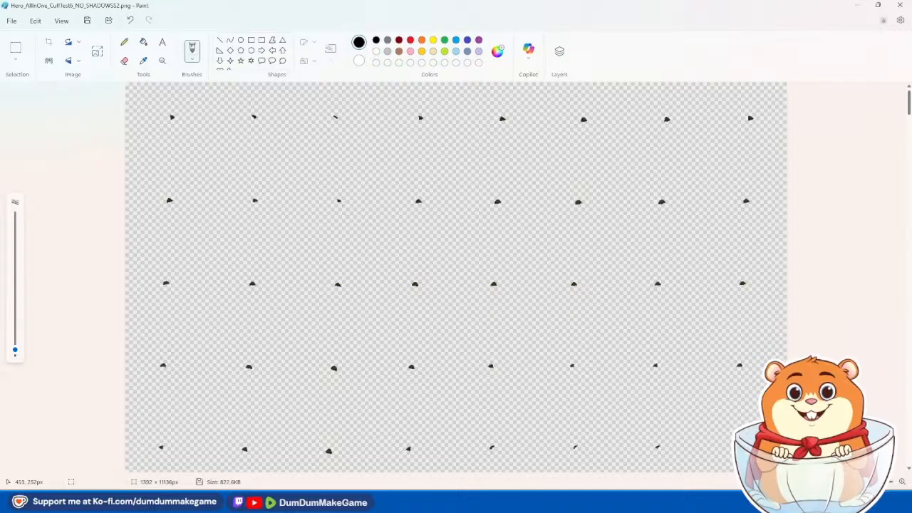
pyautogui.scroll(-3, 341, 201)
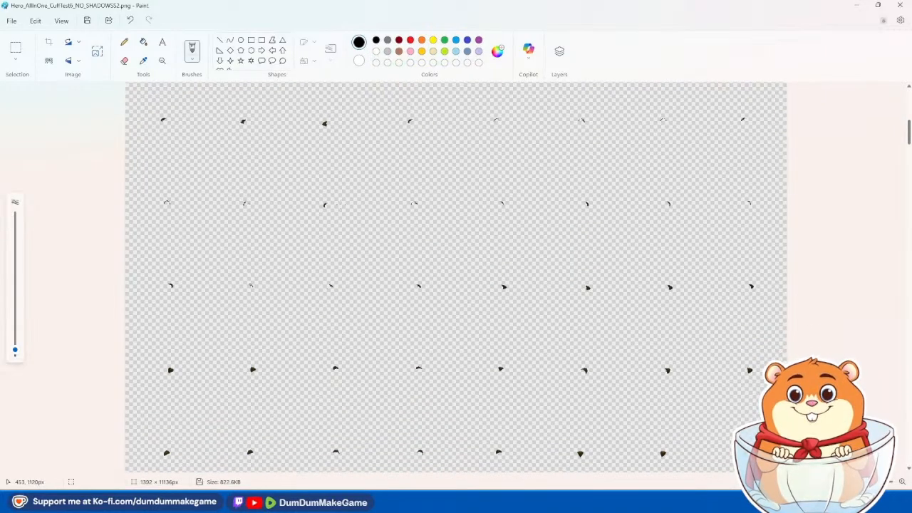
pyautogui.keyDown('ctrl'); pyautogui.scroll(5, 536, 242); pyautogui.keyUp('ctrl')
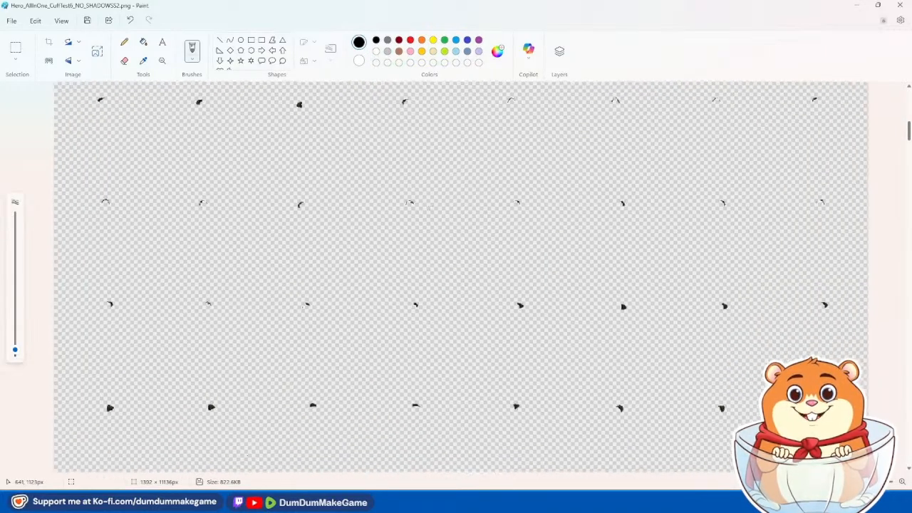
pyautogui.click(899, 6)
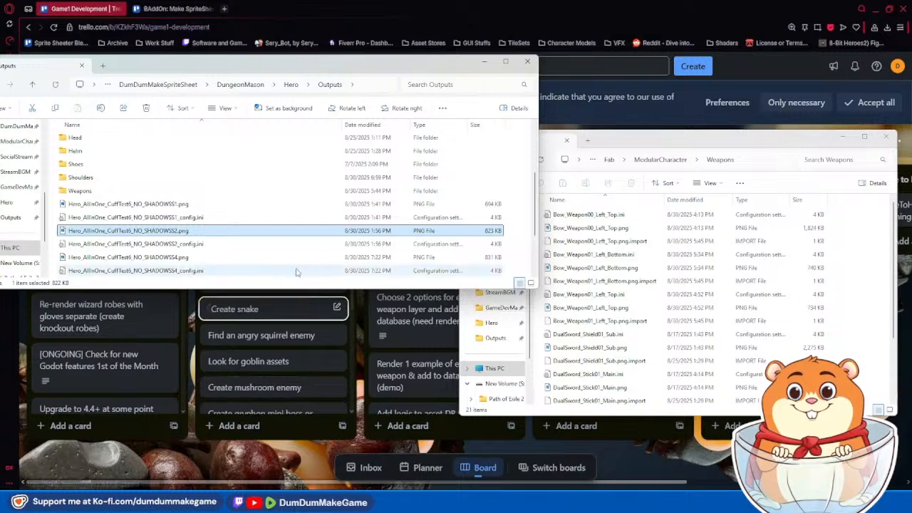
# Step: Open Hero_AllInOne_CuffTest6_NO_SHADOWSS4.png in Paint, examine its top rows of frames up close, and close the image
pyautogui.scroll(-2, 227, 266)
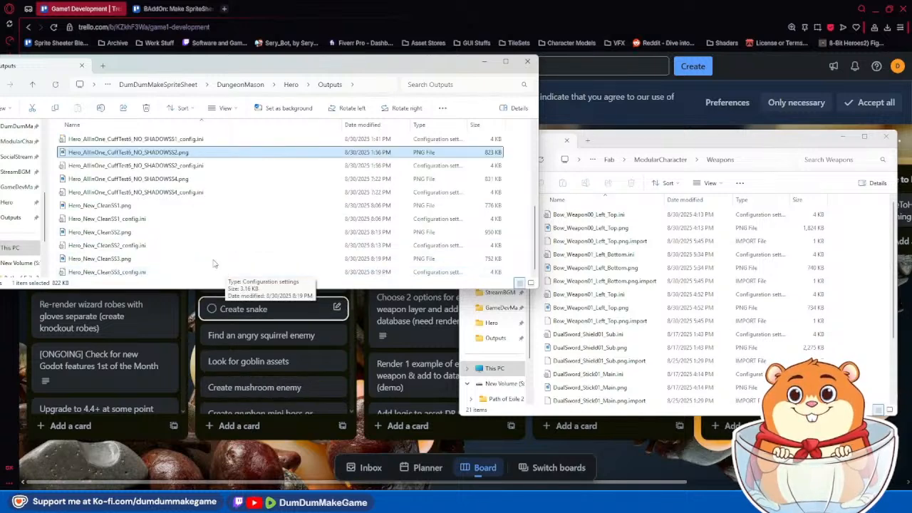
pyautogui.scroll(1, 180, 182)
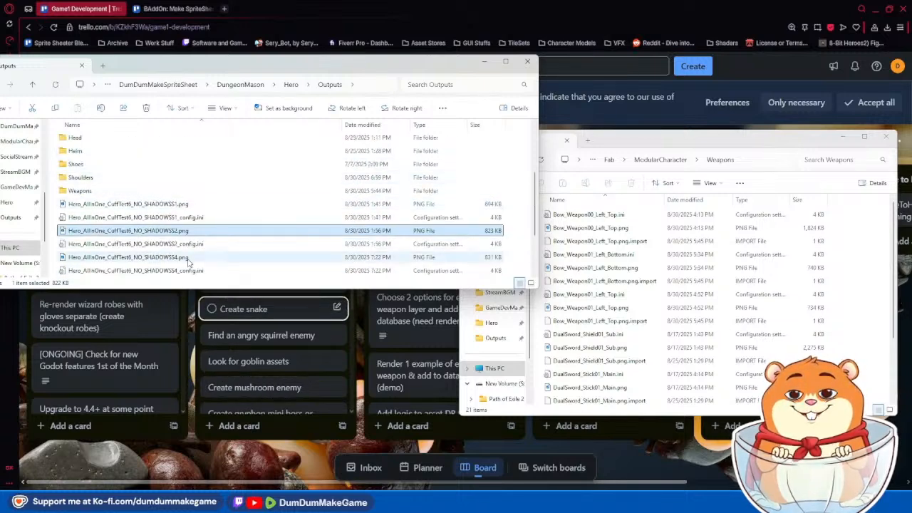
pyautogui.click(177, 219)
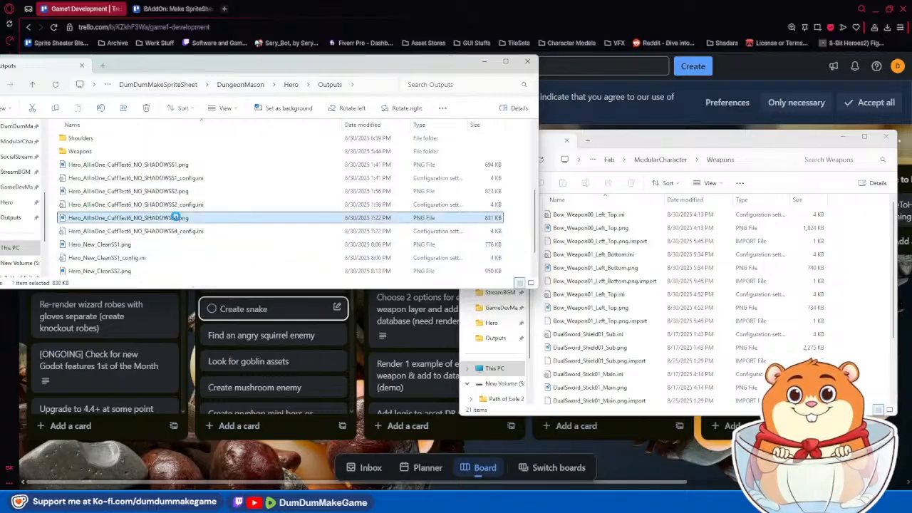
pyautogui.rightClick(178, 219)
pyautogui.click(249, 202)
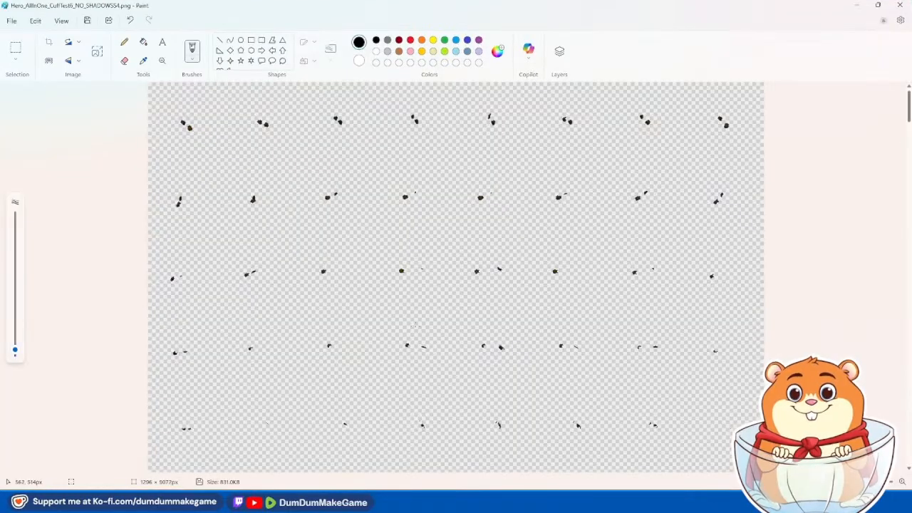
pyautogui.keyDown('ctrl'); pyautogui.scroll(4, 361, 141); pyautogui.keyUp('ctrl')
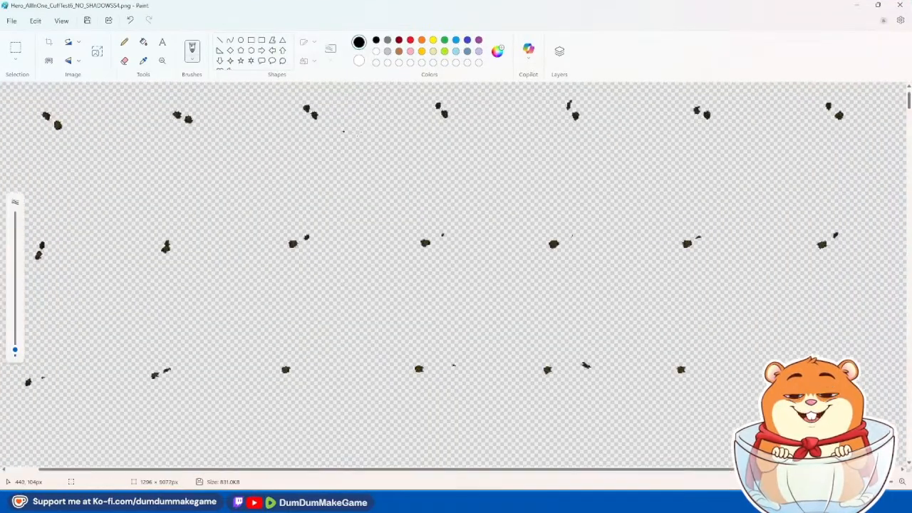
pyautogui.scroll(2, 385, 171)
pyautogui.keyDown('shift'); pyautogui.hscroll(5, 390, 175); pyautogui.keyUp('shift')
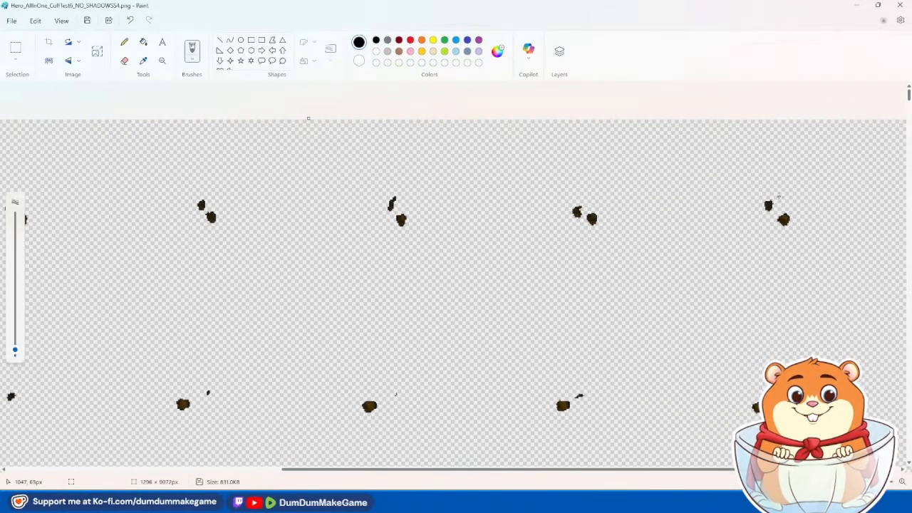
pyautogui.click(901, 5)
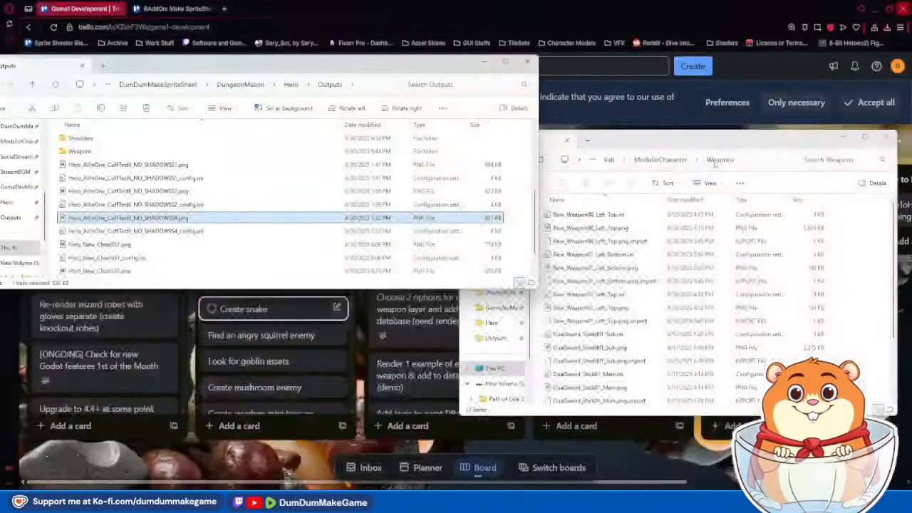
# Step: Open Hero_New_CleanSS1.png in Paint, examine the first sprite frames up close, and close the image
pyautogui.scroll(-1, 140, 266)
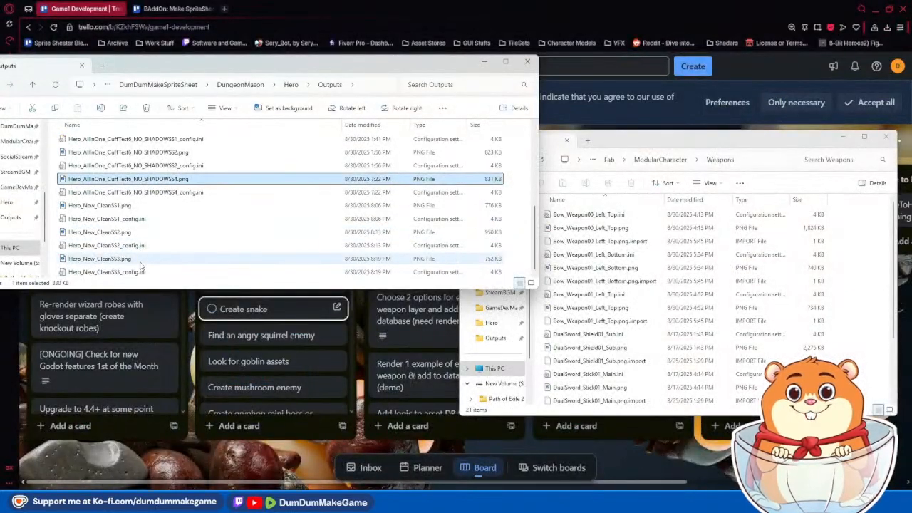
pyautogui.click(141, 209)
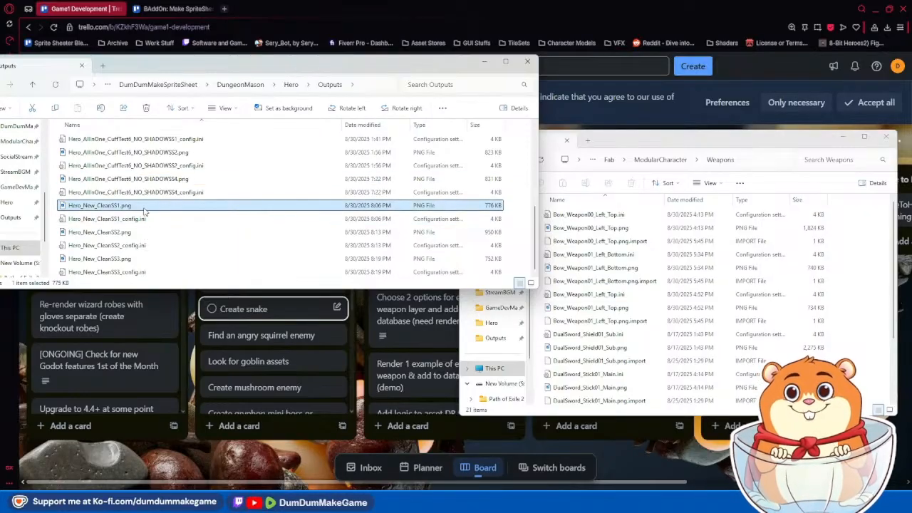
pyautogui.rightClick(145, 209)
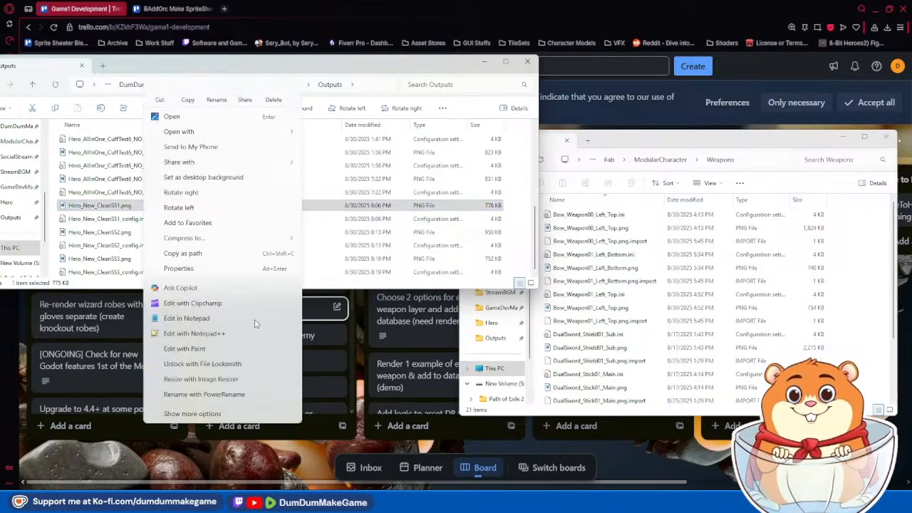
pyautogui.click(239, 349)
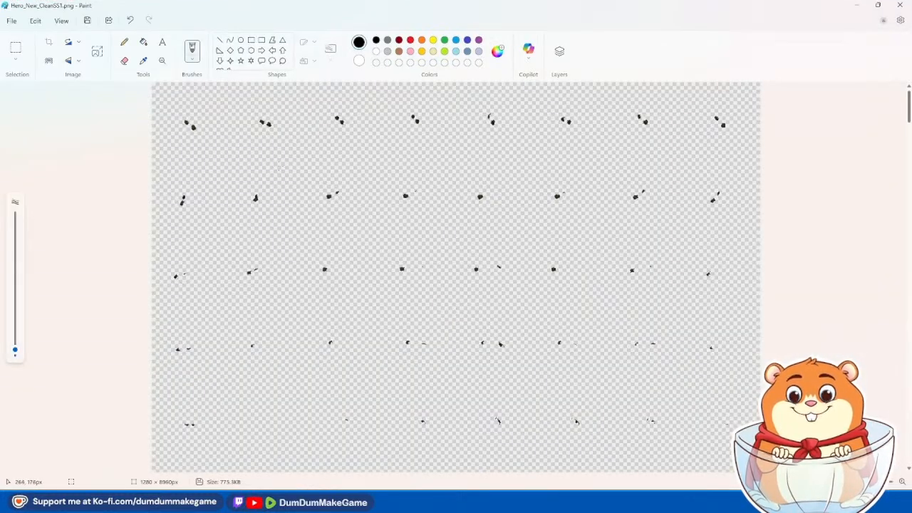
pyautogui.keyDown('ctrl'); pyautogui.scroll(5, 281, 199); pyautogui.keyUp('ctrl')
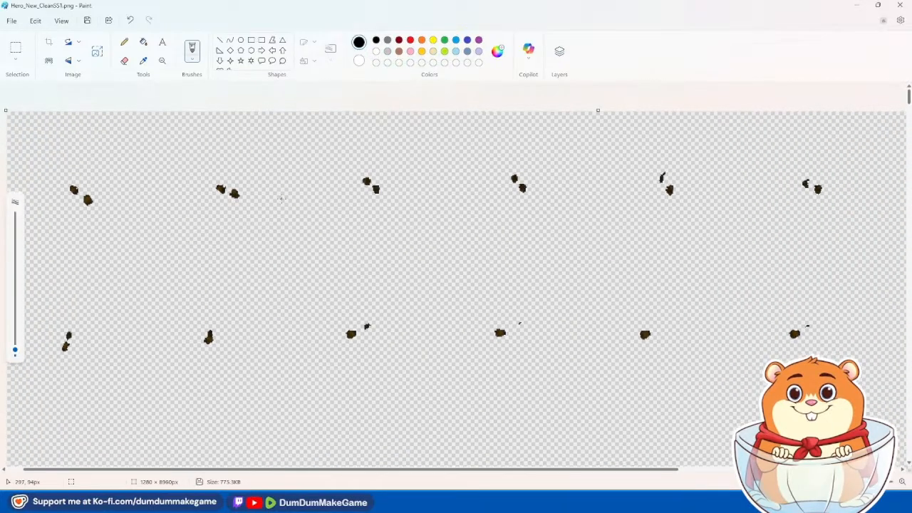
pyautogui.keyDown('shift'); pyautogui.hscroll(-2, 281, 199); pyautogui.keyUp('shift')
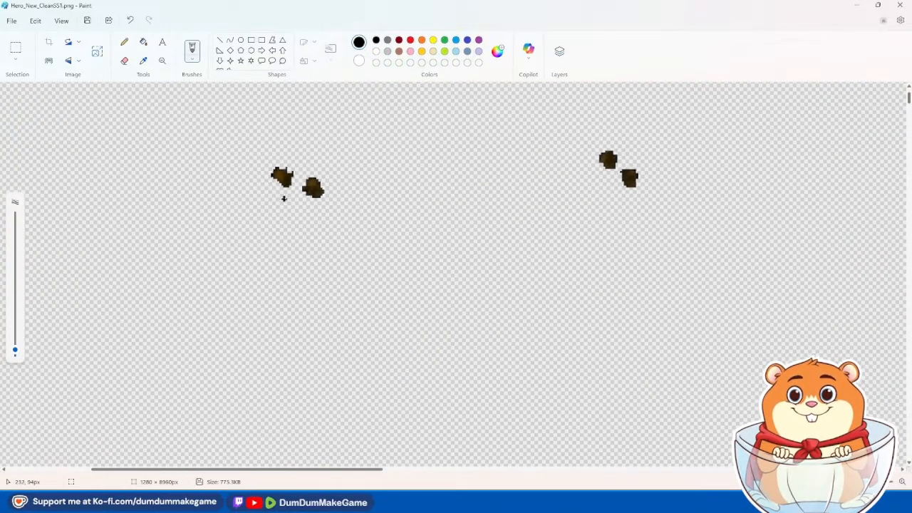
pyautogui.keyDown('shift'); pyautogui.hscroll(-2, 321, 199); pyautogui.keyUp('shift')
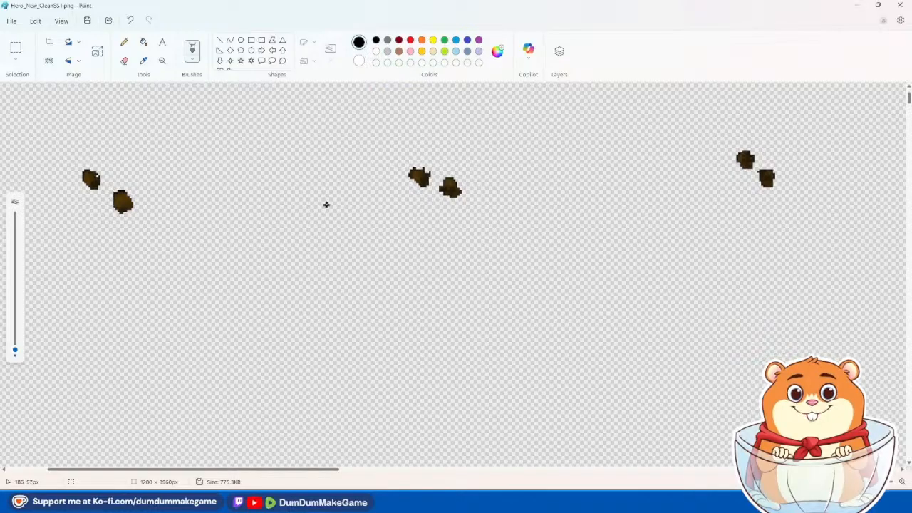
pyautogui.click(900, 5)
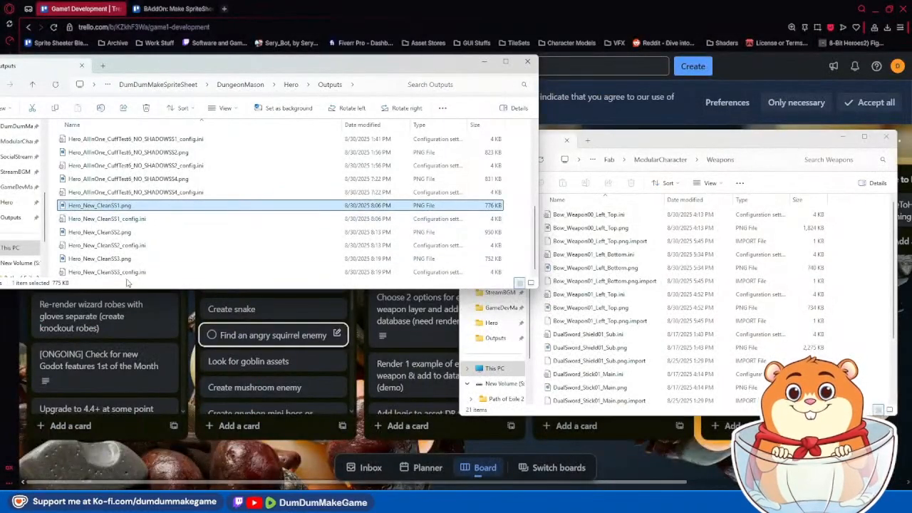
# Step: Move the six Hero_New_CleanSS1 to SS3 .png and config .ini files from Outputs into its Gloves subfolder
pyautogui.keyDown('shift'); pyautogui.click(128, 272); pyautogui.keyUp('shift')
pyautogui.scroll(5, 202, 229)
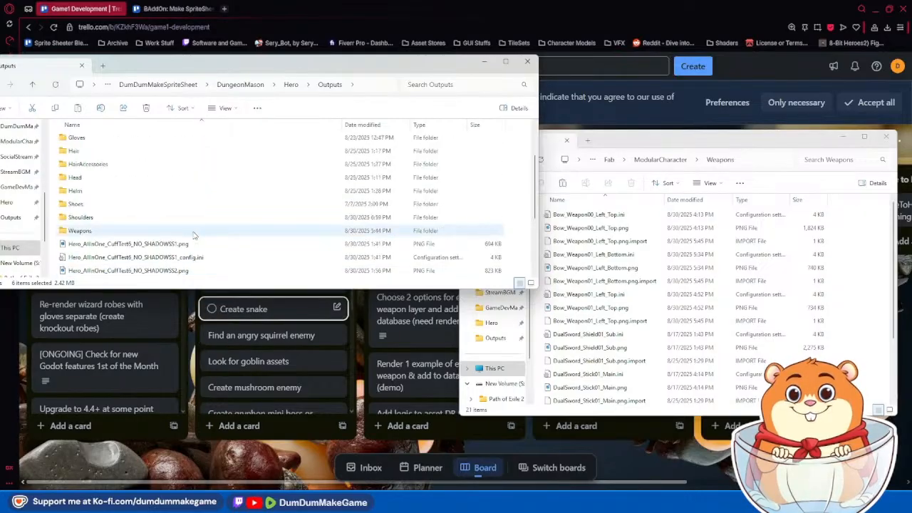
pyautogui.doubleClick(114, 208)
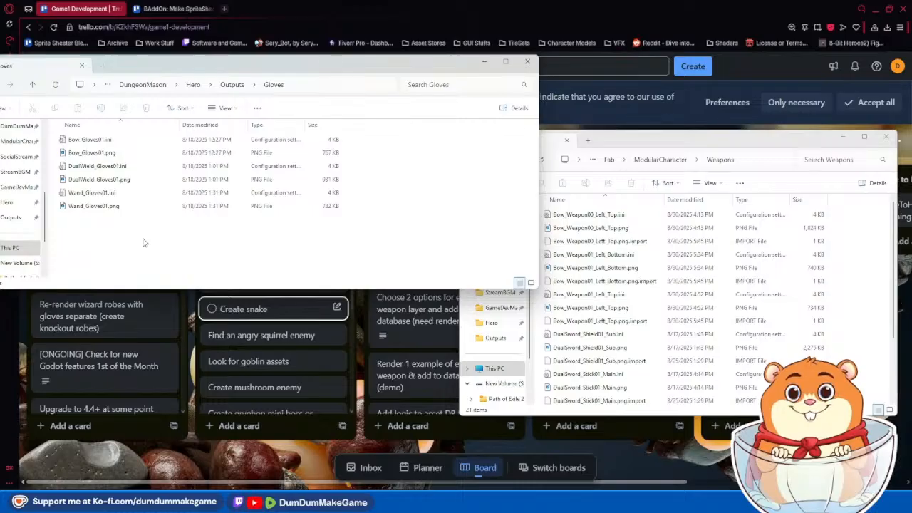
pyautogui.hotkey('ctrl', 'v')
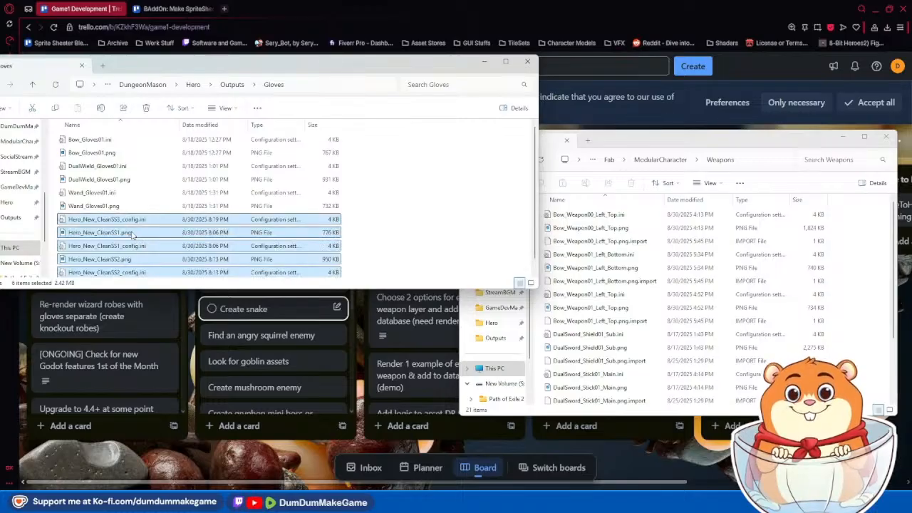
pyautogui.scroll(-1, 134, 236)
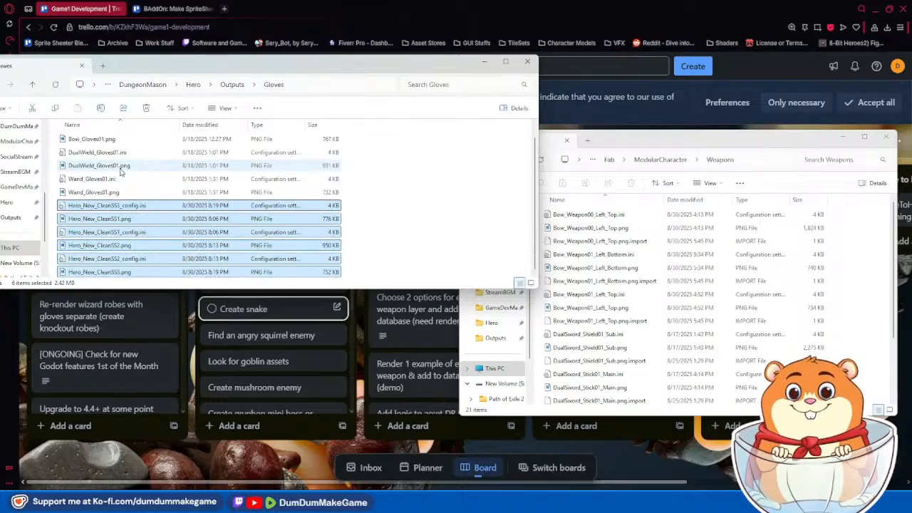
pyautogui.scroll(1, 121, 186)
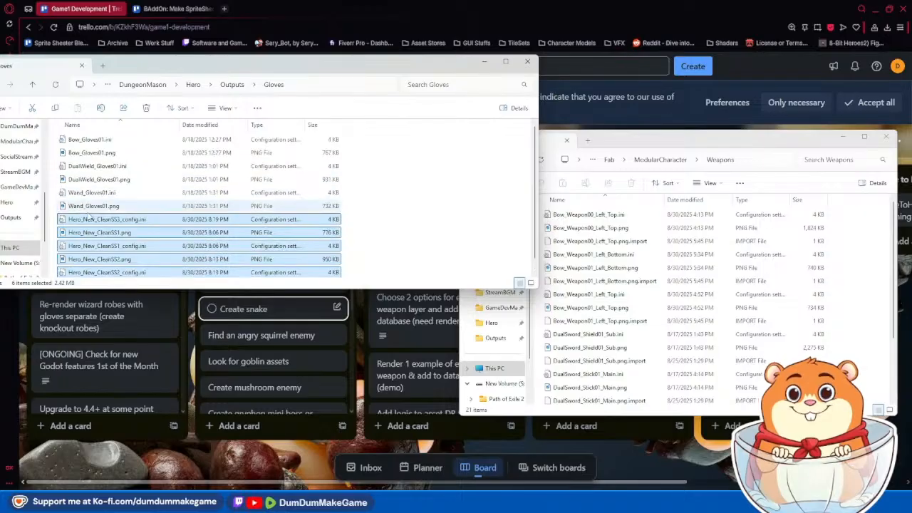
# Step: Copy the base name of Bow_Gloves01.ini in the Gloves folder and rename the file to 2.ini
pyautogui.click(91, 142)
pyautogui.press('F2')
pyautogui.hotkey('ctrl', 'c')
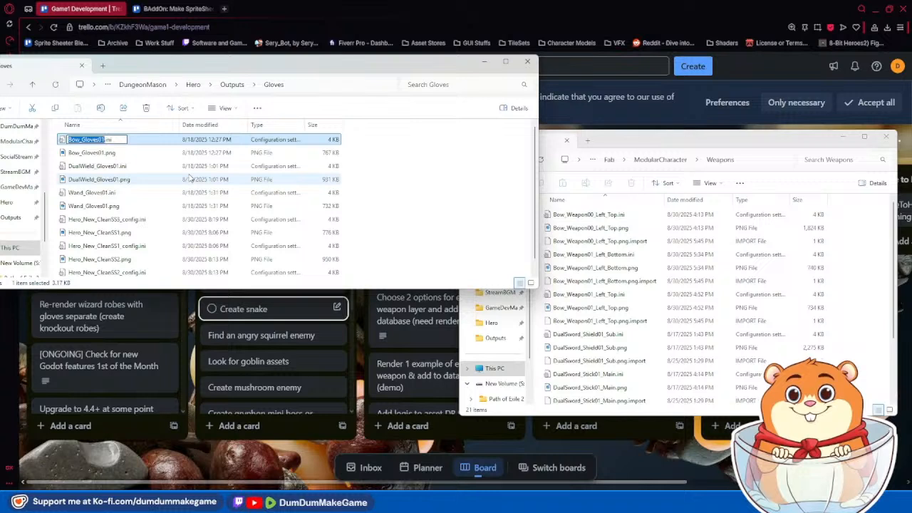
pyautogui.write('2')
pyautogui.press('Return')
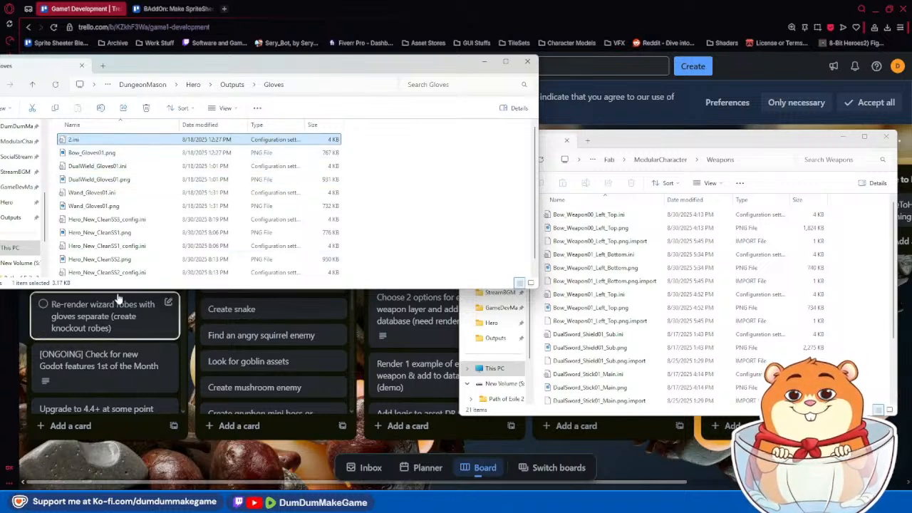
# Step: Delete 2.ini from the Gloves folder and undo the deletion
pyautogui.press('Delete')
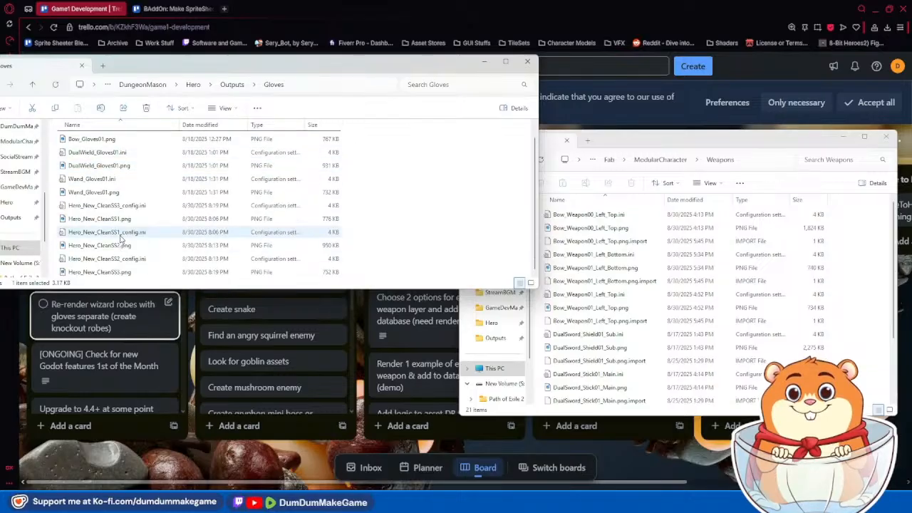
pyautogui.hotkey('ctrl', 'z')
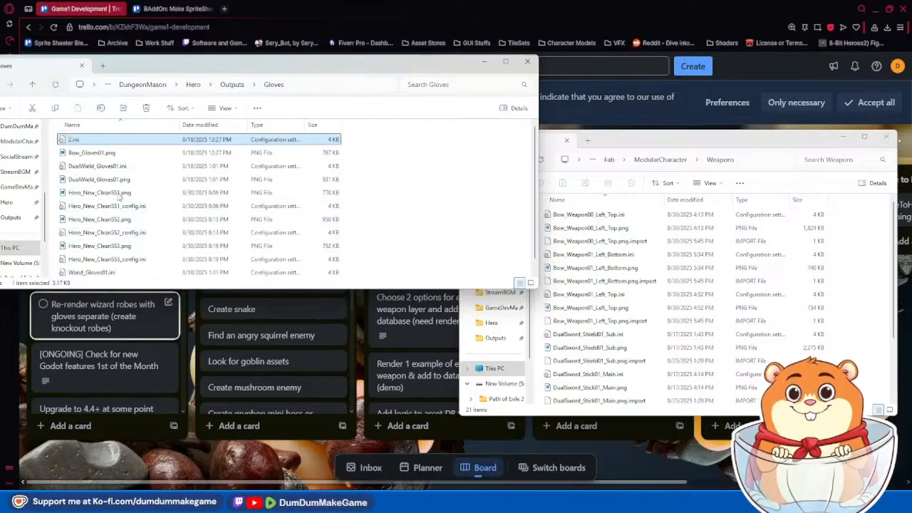
# Step: Rename DualWield_Gloves01.ini in the Gloves folder to Bow_Gloves01.ini using the copied base name
pyautogui.click(106, 168)
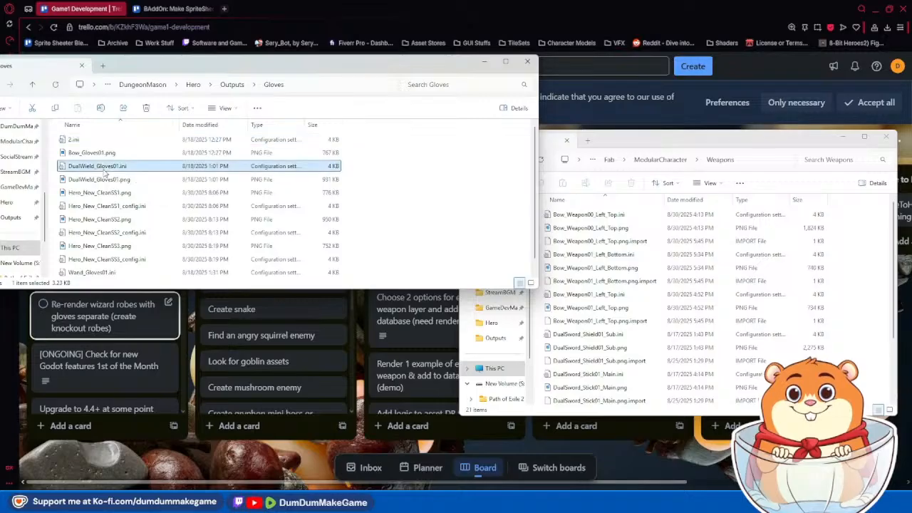
pyautogui.click(98, 169)
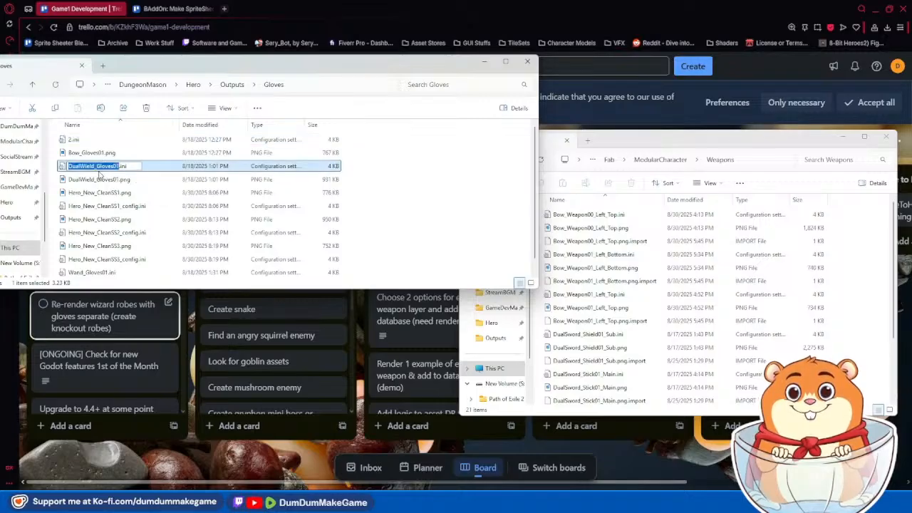
pyautogui.hotkey('ctrl', 'v')
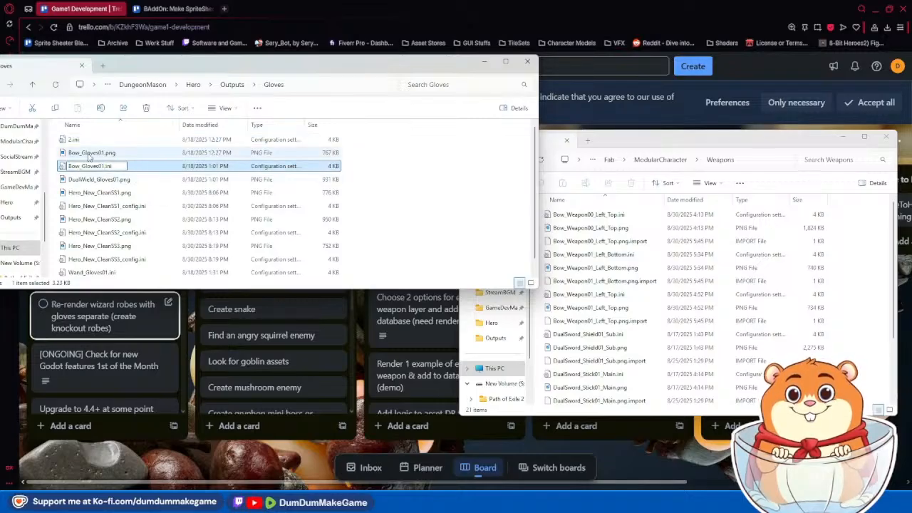
# Step: Copy the base name of Bow_Gloves01.png in the Gloves folder and rename the file to 2.png
pyautogui.click(89, 156)
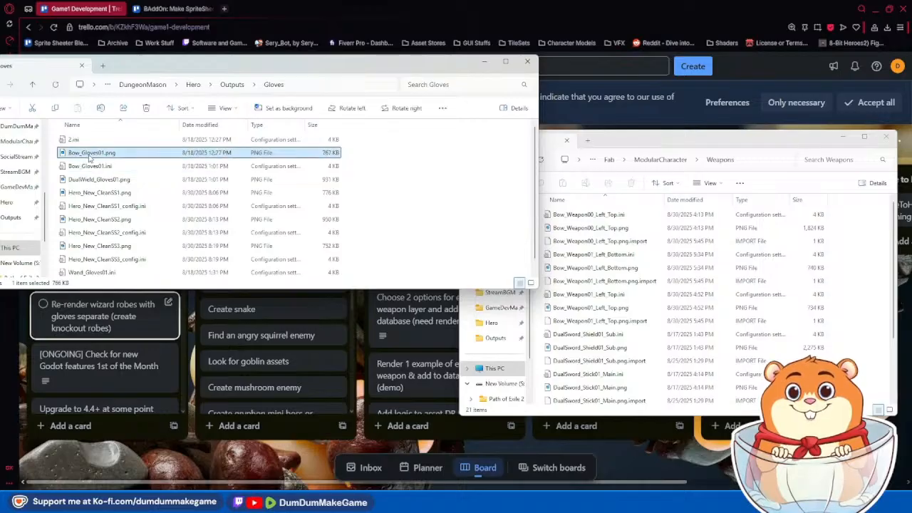
pyautogui.click(89, 155)
pyautogui.hotkey('ctrl', 'c')
pyautogui.write('2')
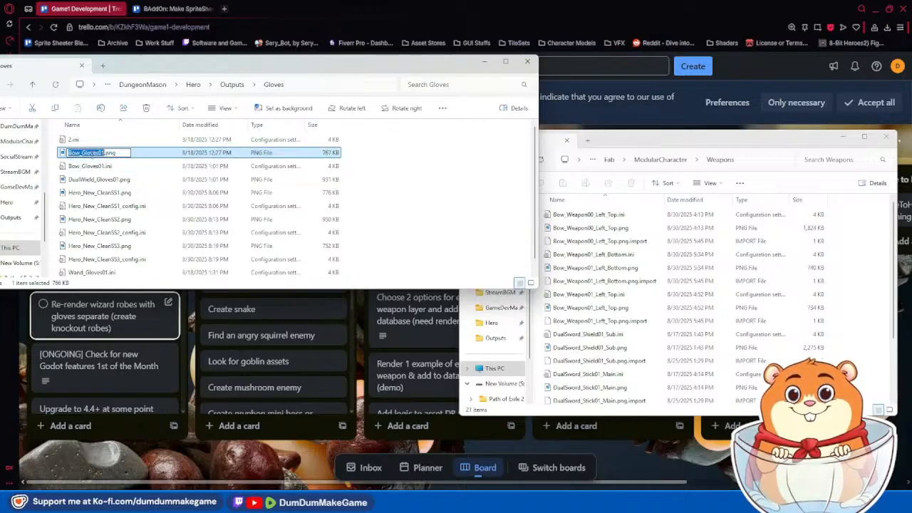
pyautogui.press('Return')
# Step: Rename Hero_New_CleanSS1.png to Bow_Gloves01.png with the copied base name and refresh the Gloves folder
pyautogui.click(109, 195)
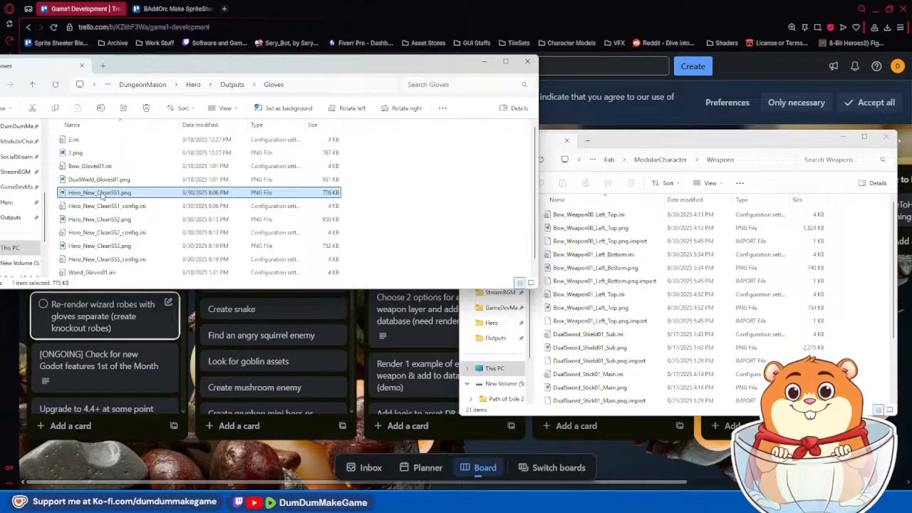
pyautogui.click(102, 195)
pyautogui.hotkey('ctrl', 'v')
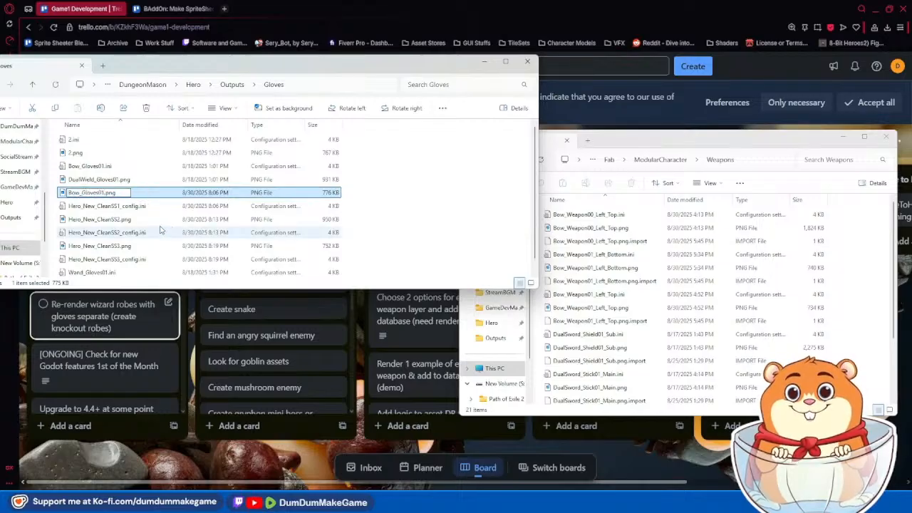
pyautogui.press('Return')
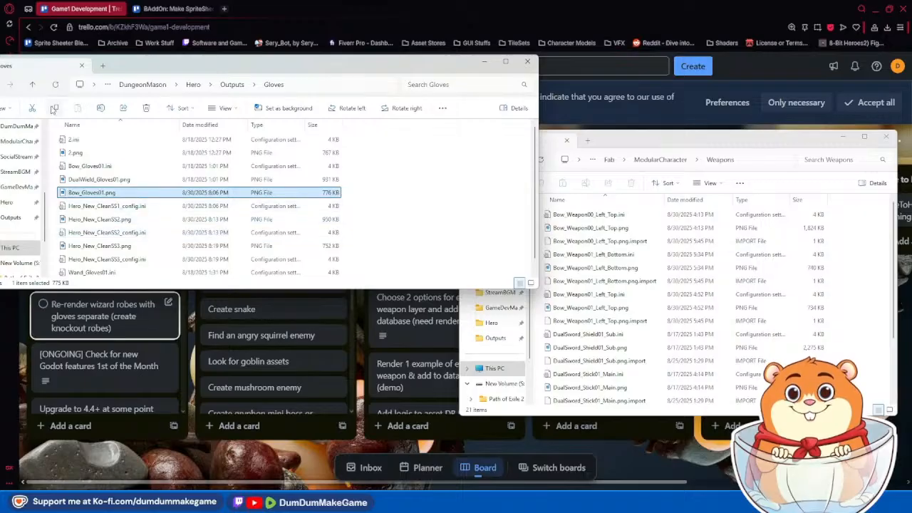
pyautogui.click(55, 84)
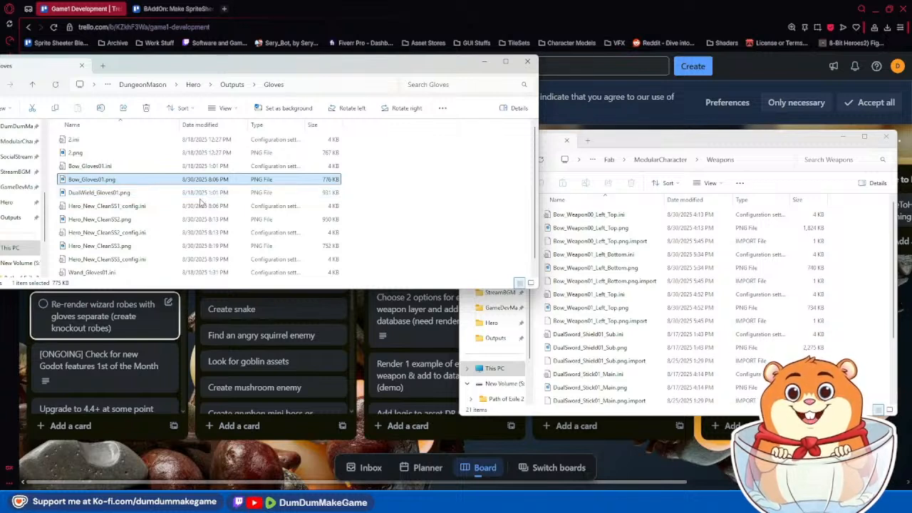
# Step: Undo the last four file renames in the Gloves folder and refresh its file list
pyautogui.hotkey('ctrl', 'z')
pyautogui.hotkey('ctrl', 'z')
pyautogui.hotkey('ctrl', 'z')
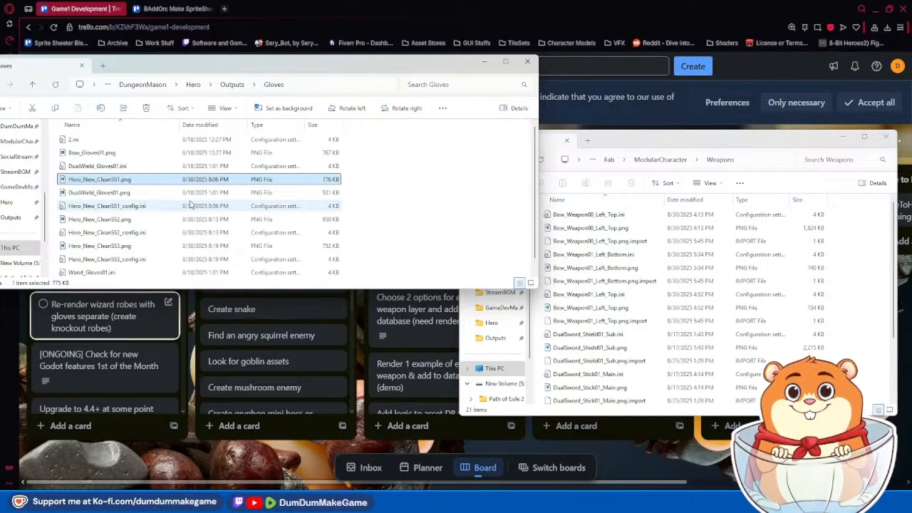
pyautogui.hotkey('ctrl', 'z')
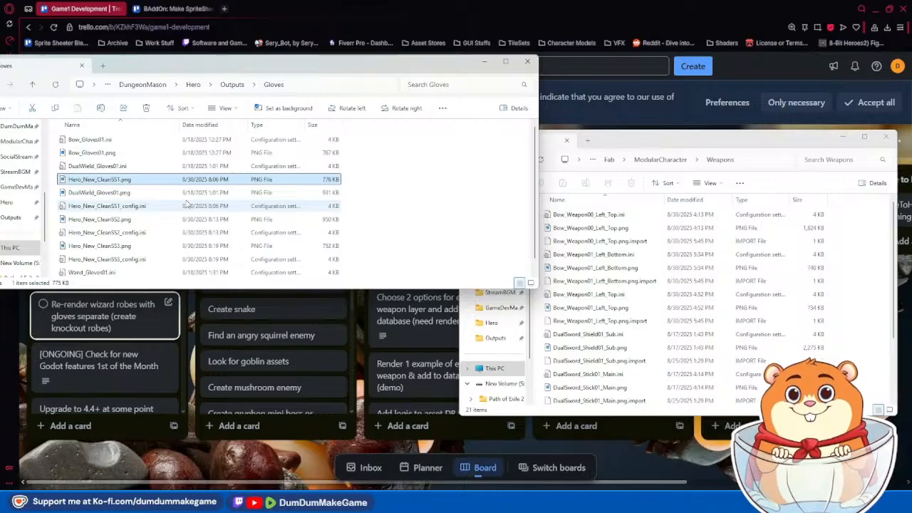
pyautogui.click(429, 221)
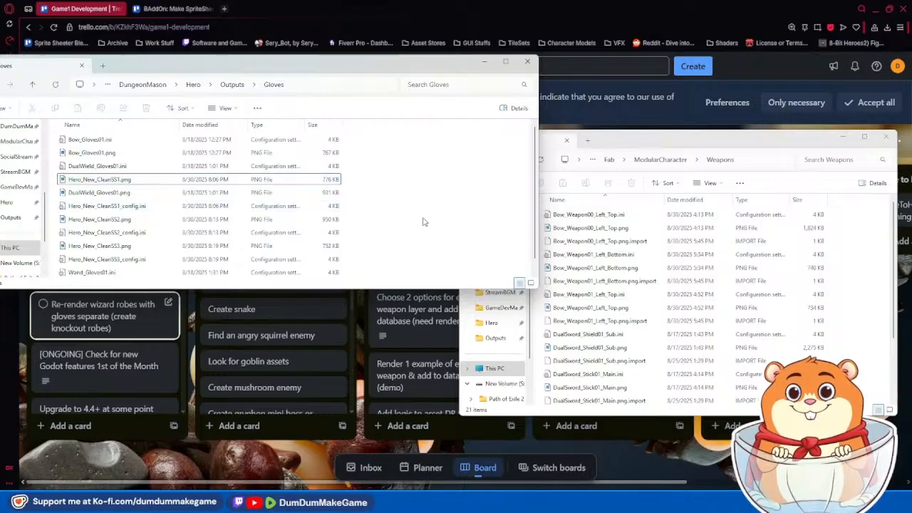
pyautogui.click(55, 86)
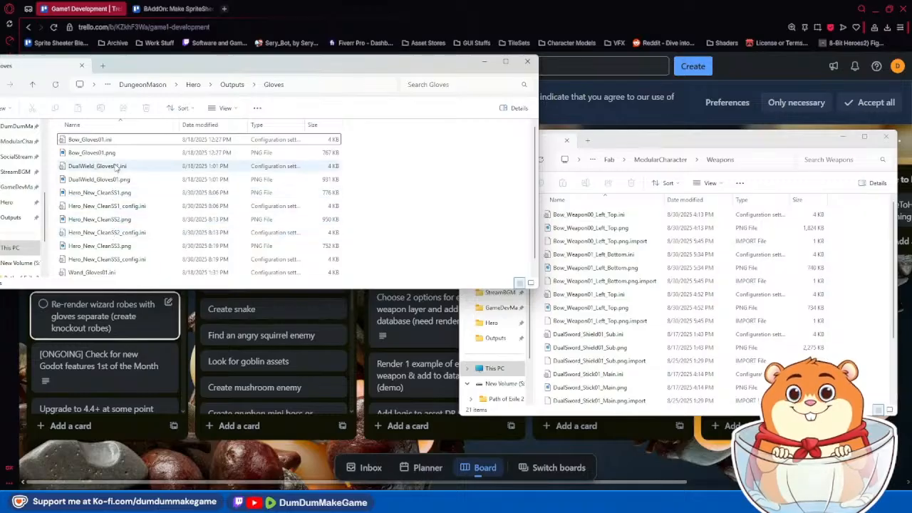
# Step: Copy the base name of Bow_Gloves01.ini, and permanently delete the old Bow_Gloves01 .ini and .png files
pyautogui.click(89, 142)
pyautogui.click(90, 142)
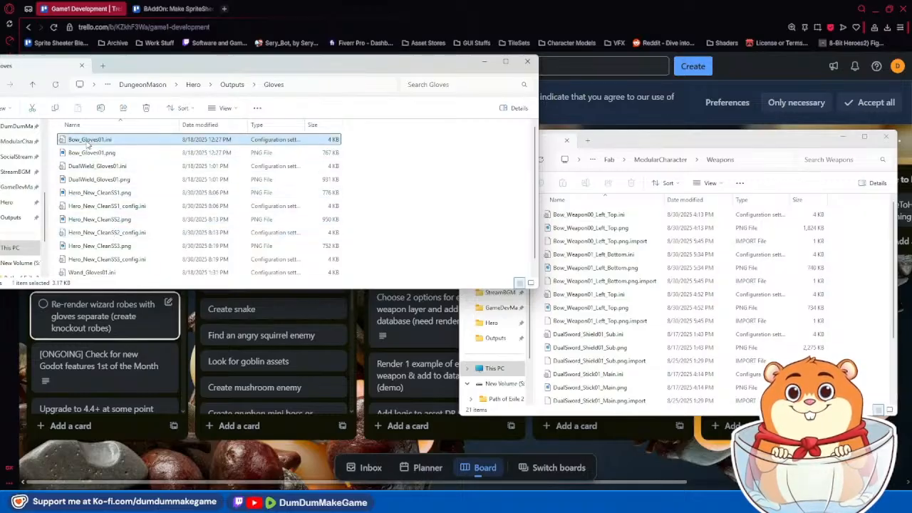
pyautogui.click(362, 183)
pyautogui.hotkey('ctrl', 'c')
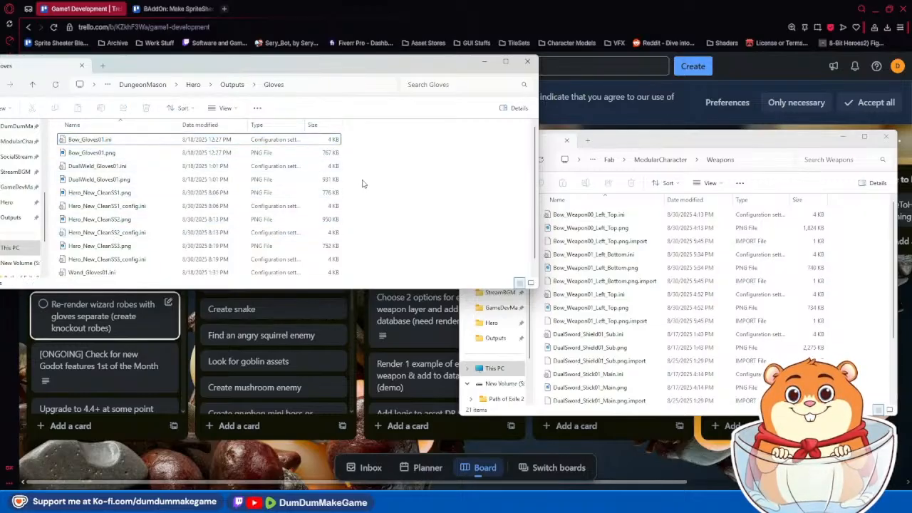
pyautogui.keyDown('shift'); pyautogui.click(122, 153); pyautogui.keyUp('shift')
pyautogui.hotkey('shift', 'Delete')
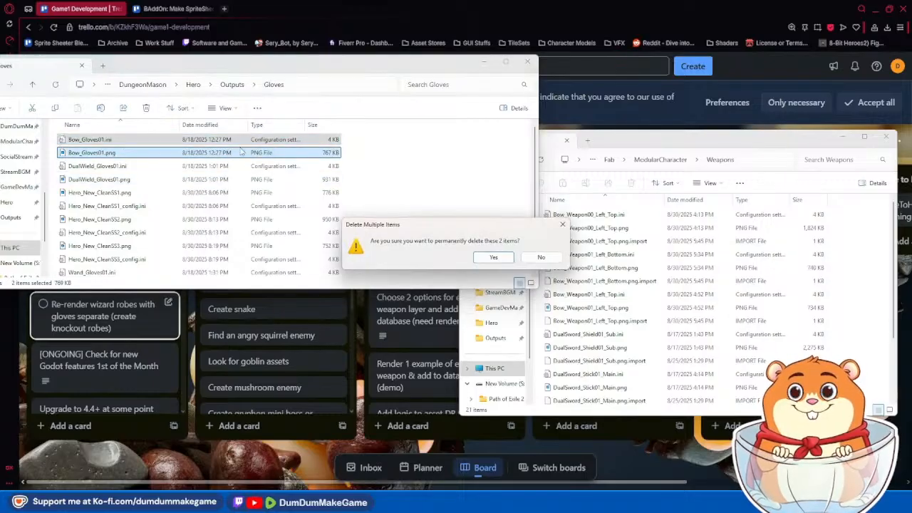
pyautogui.press('Return')
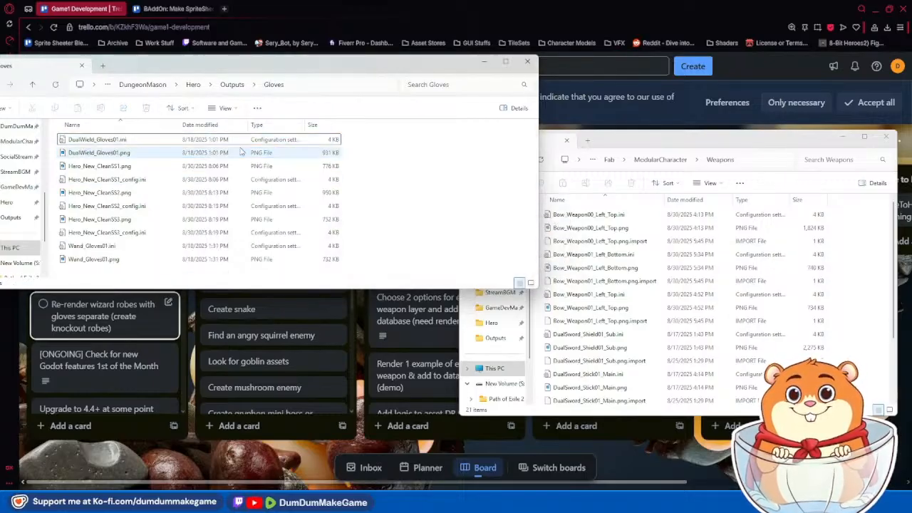
# Step: Rename Hero_New_CleanSS1.png and Hero_New_CleanSS1_config.ini to Bow_Gloves01, keeping their extensions, and refresh the folder
pyautogui.click(98, 168)
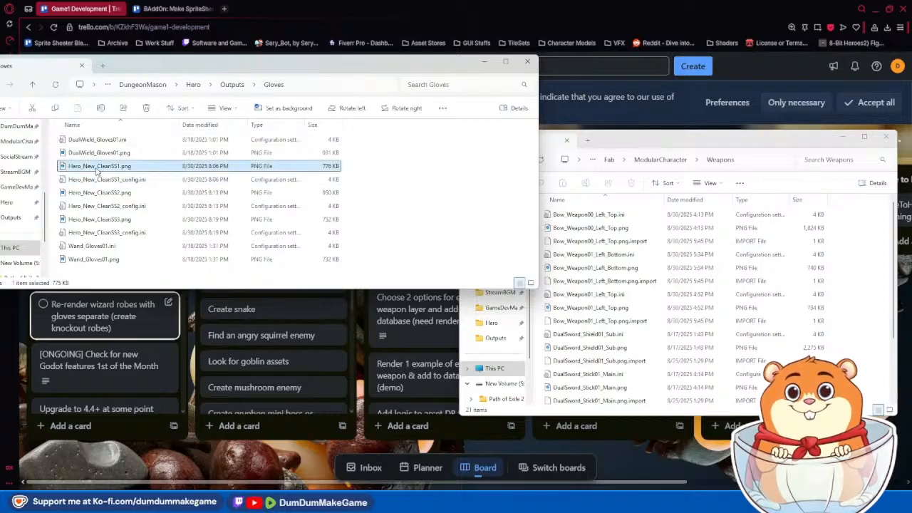
pyautogui.press('F2')
pyautogui.hotkey('ctrl', 'v')
pyautogui.click(103, 183)
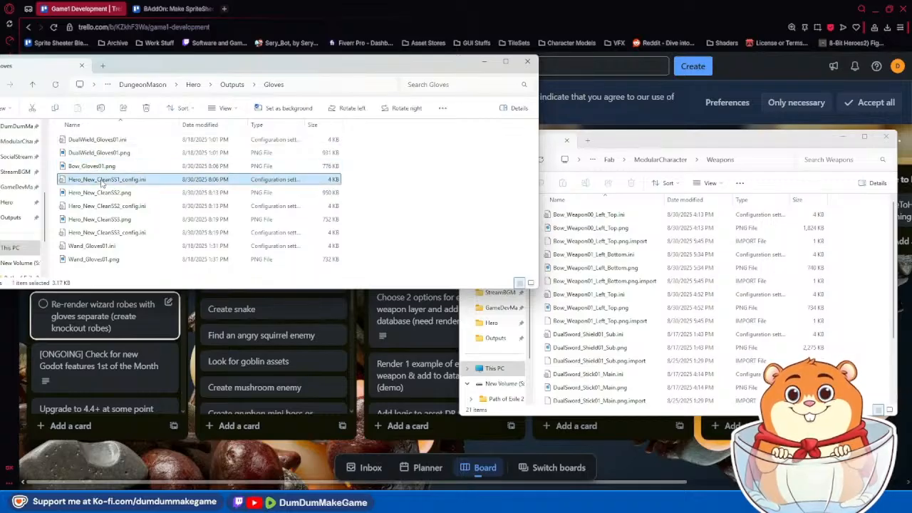
pyautogui.press('F2')
pyautogui.hotkey('ctrl', 'v')
pyautogui.press('Return')
pyautogui.click(456, 225)
pyautogui.click(56, 85)
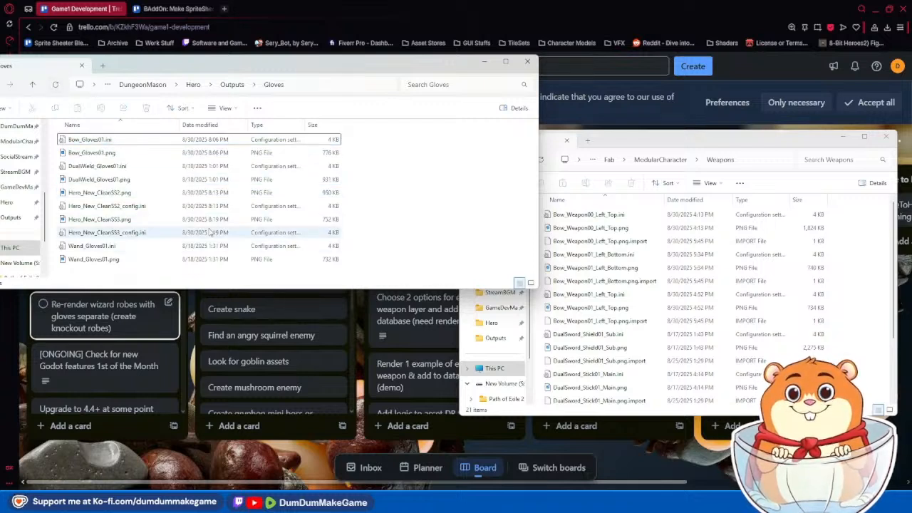
# Step: Copy the base name of DualWield_Gloves01.ini, and permanently delete the old DualWield_Gloves01 .ini and .png files
pyautogui.click(100, 166)
pyautogui.click(100, 169)
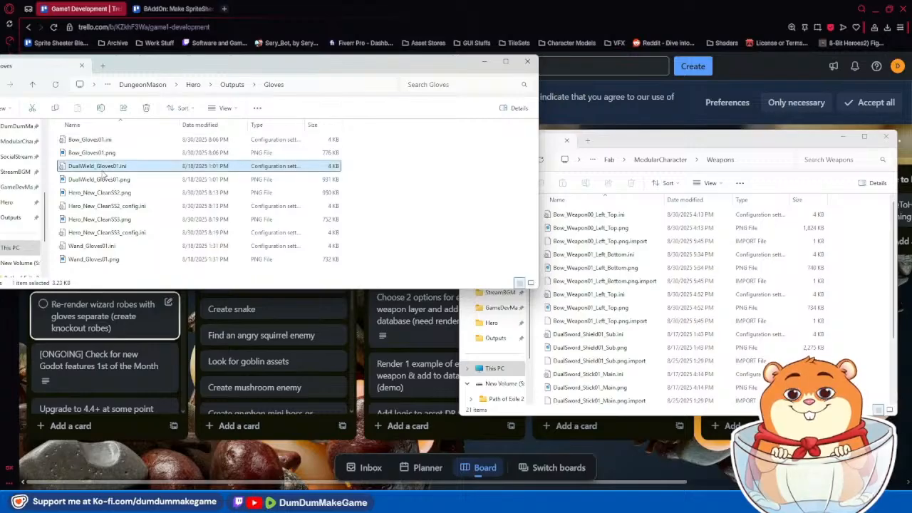
pyautogui.click(444, 222)
pyautogui.hotkey('ctrl', 'c')
pyautogui.keyDown('shift'); pyautogui.click(125, 180); pyautogui.keyUp('shift')
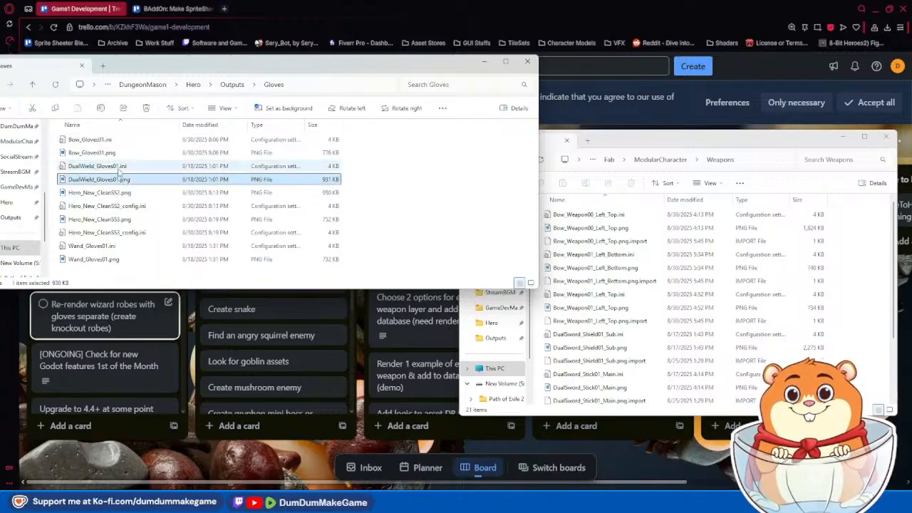
pyautogui.hotkey('shift', 'Delete')
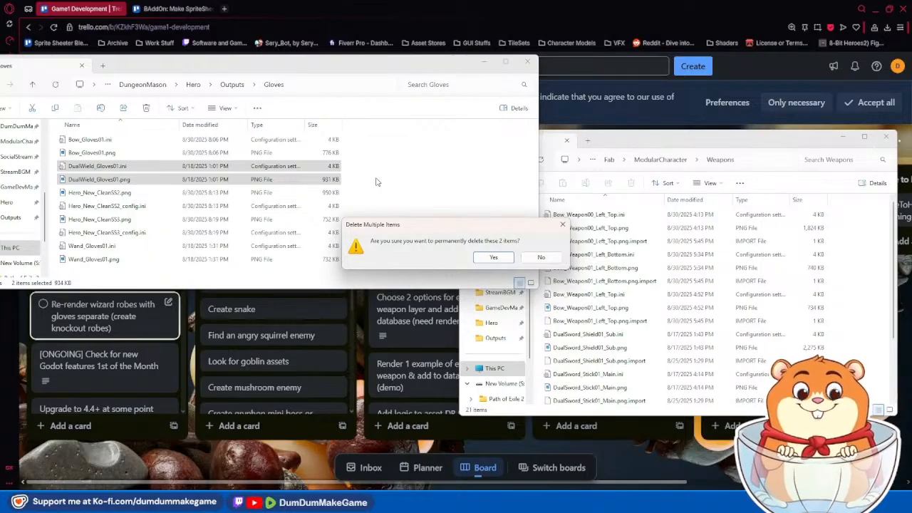
pyautogui.click(501, 259)
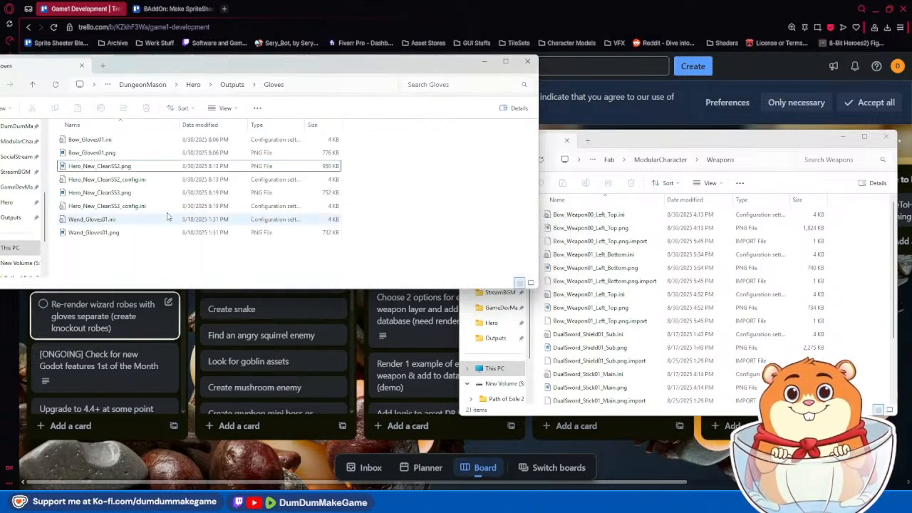
# Step: Open Hero_New_CleanSS2.png in Paint, examine its glove sprite frames, and close the image
pyautogui.click(126, 169)
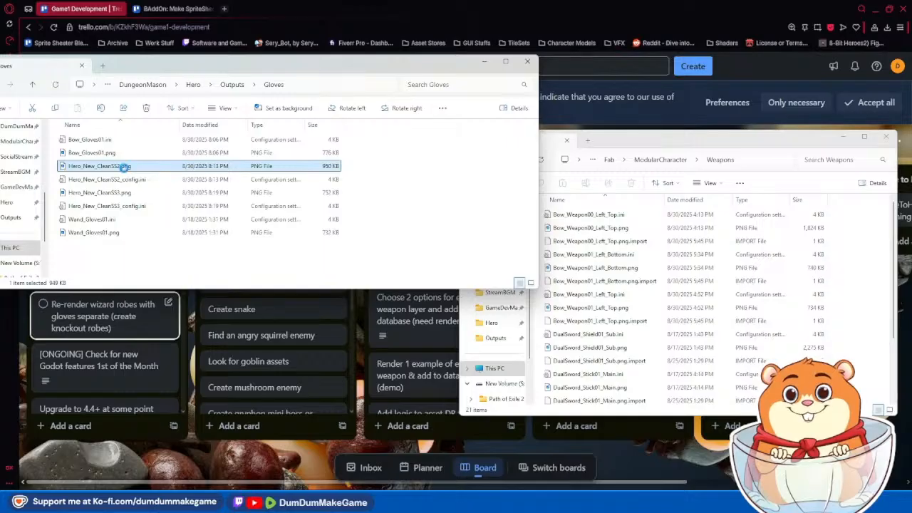
pyautogui.rightClick(124, 167)
pyautogui.click(191, 206)
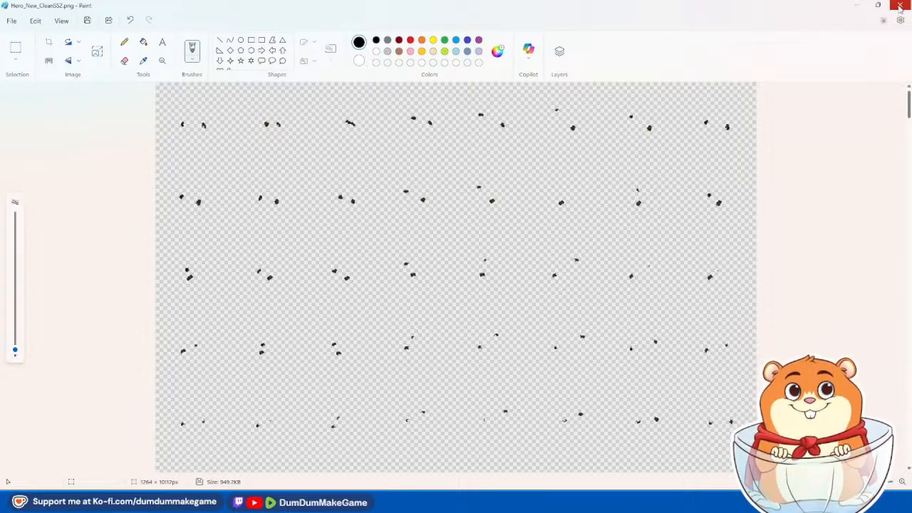
pyautogui.click(899, 7)
# Step: Rename Hero_New_CleanSS2.png and Hero_New_CleanSS2_config.ini to DualWield_Gloves01, keeping their extensions
pyautogui.click(84, 167)
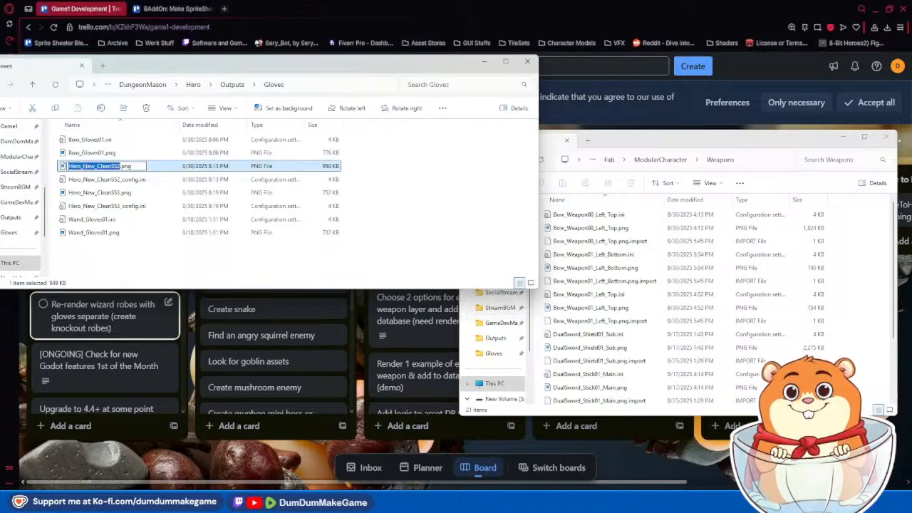
pyautogui.hotkey('ctrl', 'v')
pyautogui.click(98, 180)
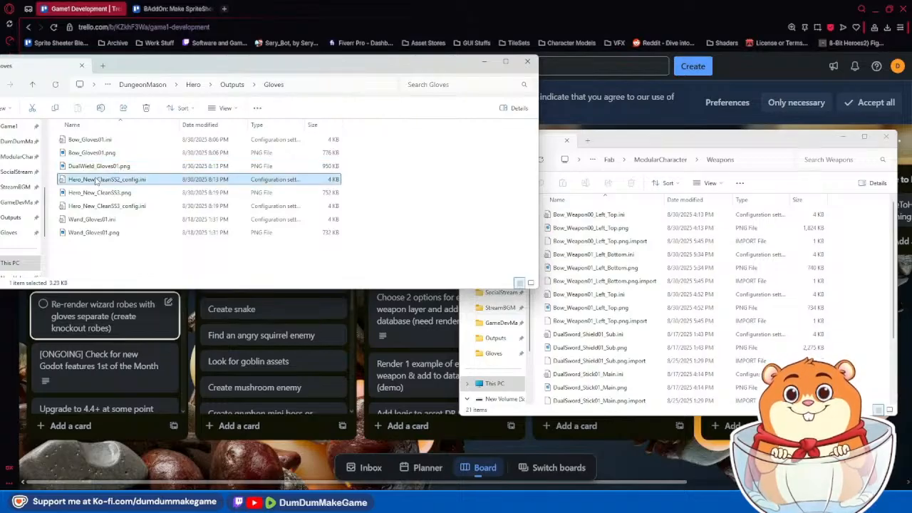
pyautogui.click(96, 180)
pyautogui.hotkey('ctrl', 'v')
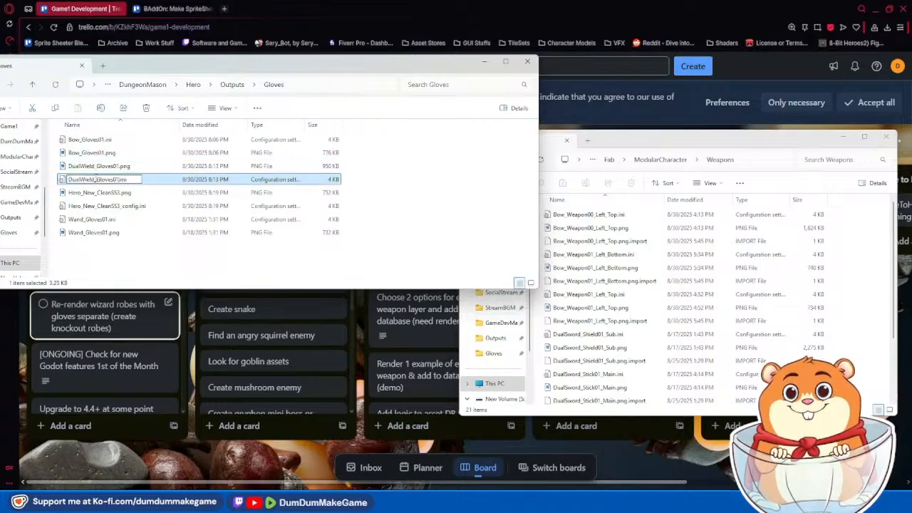
pyautogui.click(167, 266)
# Step: Delete the old Wand_Gloves01 .ini and .png files from the Gloves folder
pyautogui.click(81, 222)
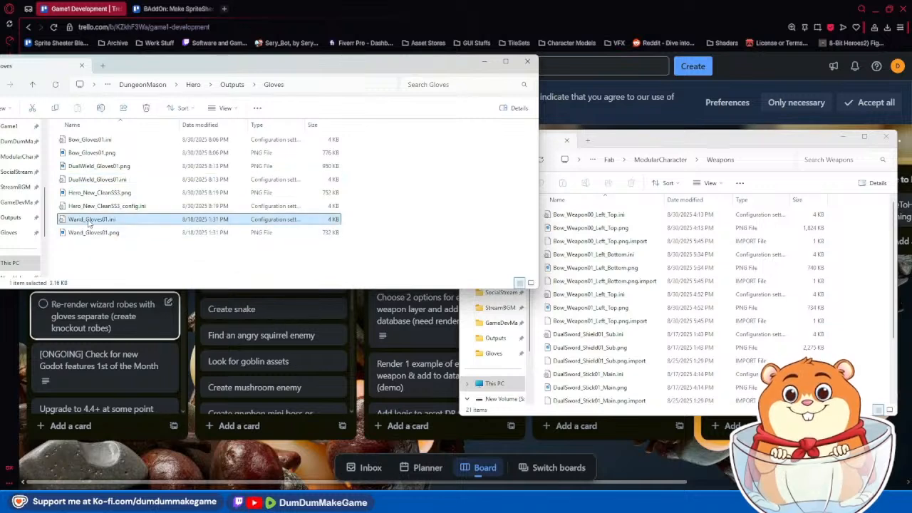
pyautogui.moveTo(116, 265); pyautogui.dragTo(112, 225)
pyautogui.press('Delete')
pyautogui.press('Return')
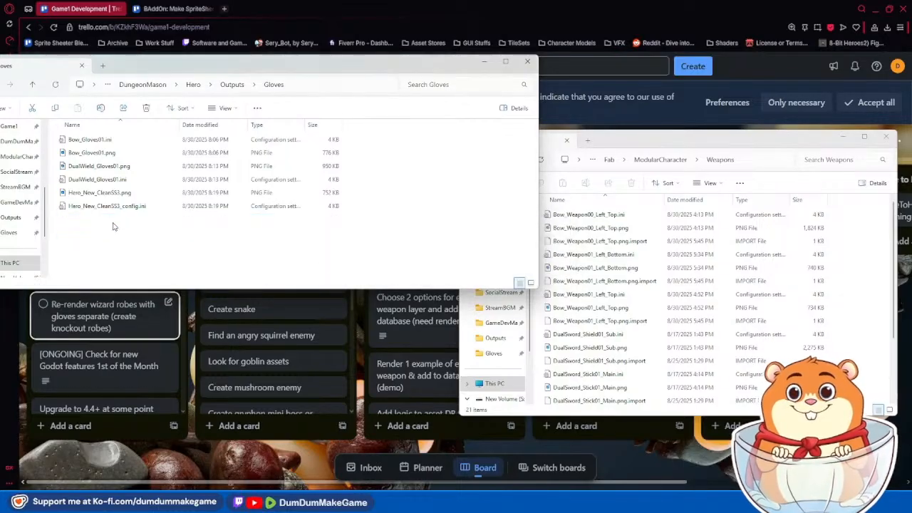
# Step: Rename Hero_New_CleanSS3.png and Hero_New_CleanSS3_config.ini to Wand_Gloves01, keeping their extensions
pyautogui.click(97, 194)
pyautogui.press('F2')
pyautogui.write('Wand_Gloves01')
pyautogui.click(104, 207)
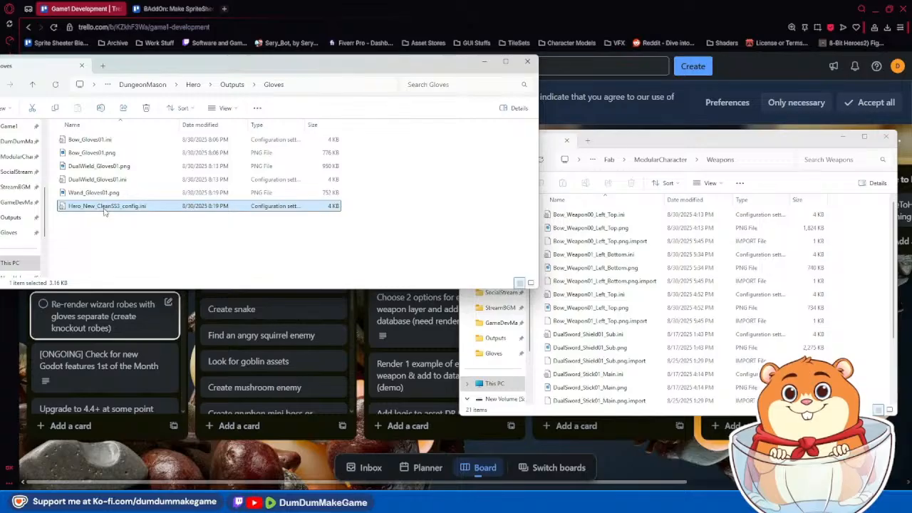
pyautogui.press('F2')
pyautogui.write('Wand_Gloves01')
pyautogui.press('Return')
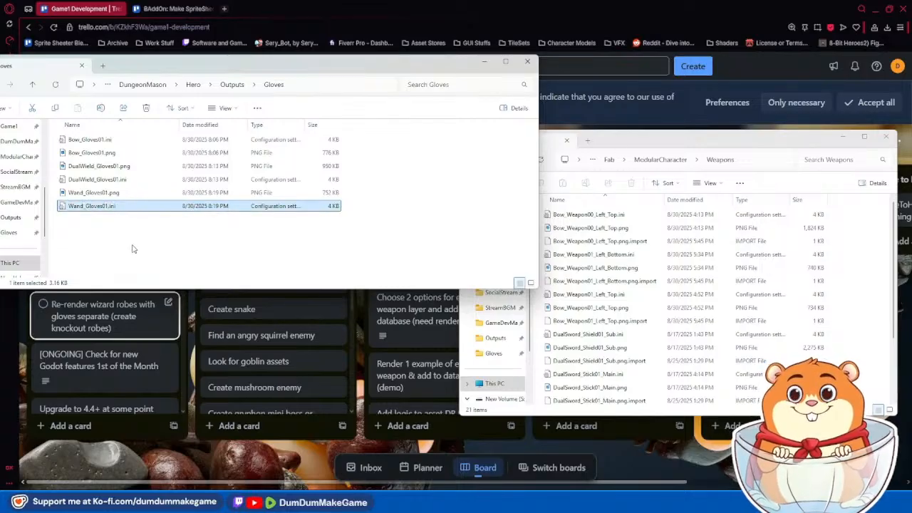
# Step: Copy all six Bow, DualWield and Wand Gloves01 files from Outputs into the ModularCharacter Gloves folder
pyautogui.moveTo(178, 263); pyautogui.dragTo(80, 133)
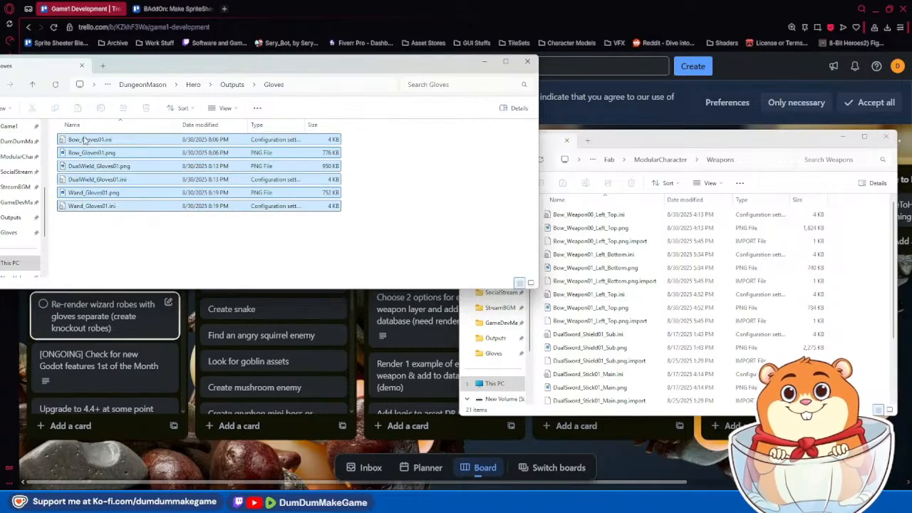
pyautogui.click(664, 147)
pyautogui.click(661, 160)
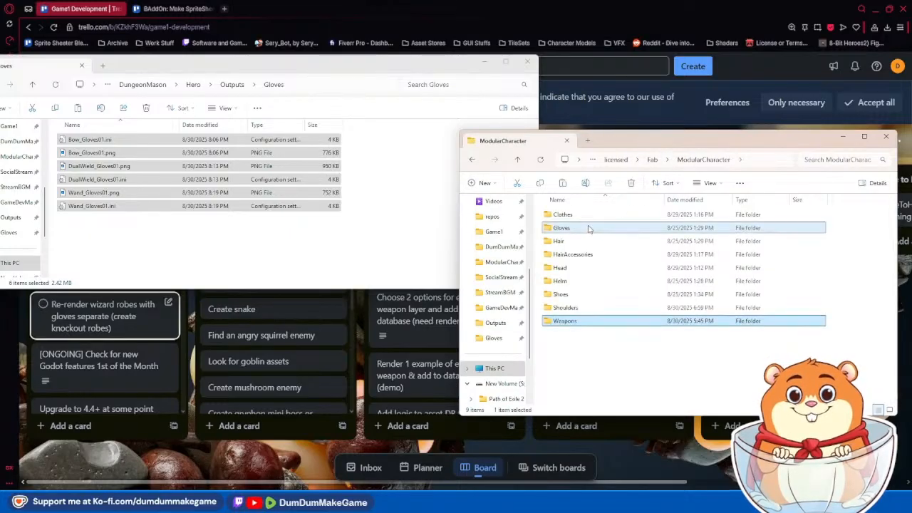
pyautogui.doubleClick(590, 229)
pyautogui.hotkey('ctrl', 'v')
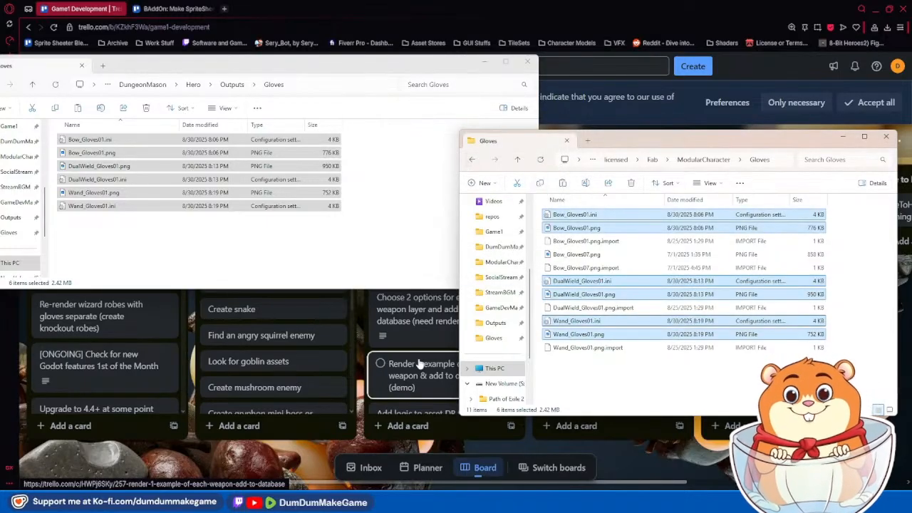
# Step: Open the Game1 project in Godot, dismiss the load errors, and display the output log
pyautogui.click(397, 503)
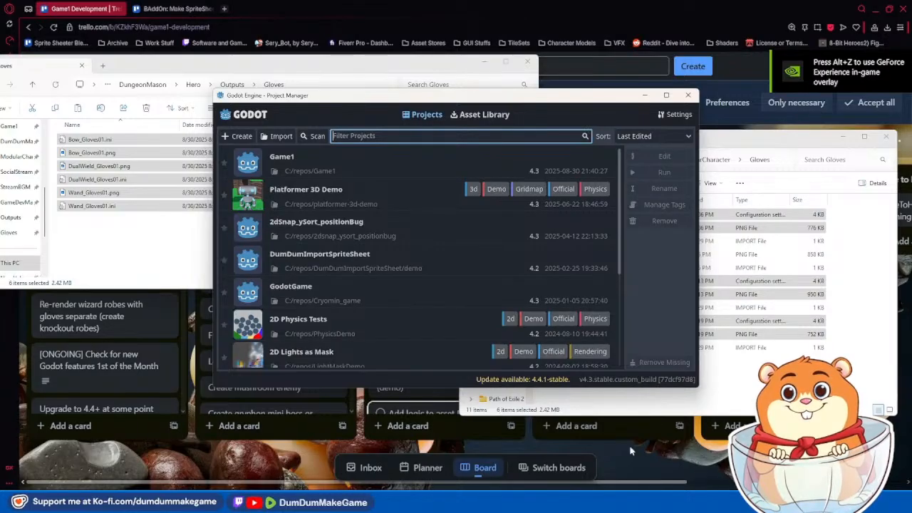
pyautogui.doubleClick(420, 162)
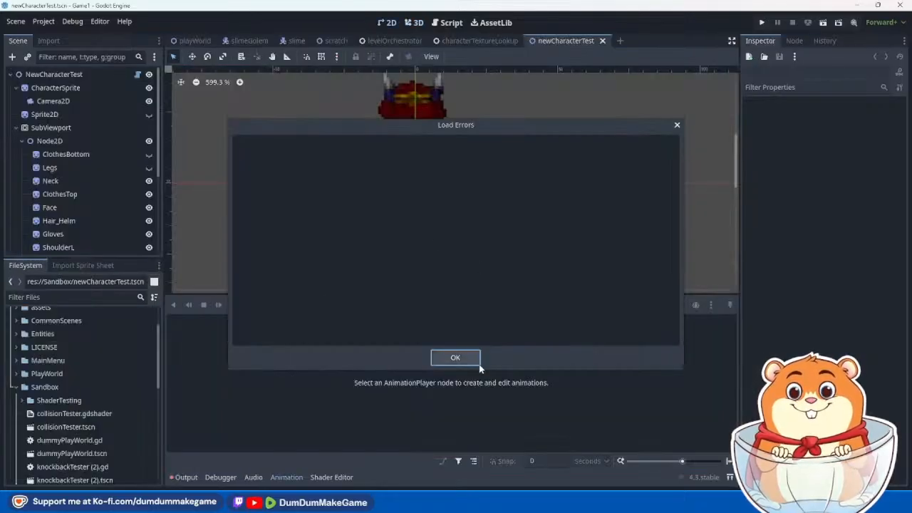
pyautogui.moveTo(492, 128); pyautogui.dragTo(622, 203)
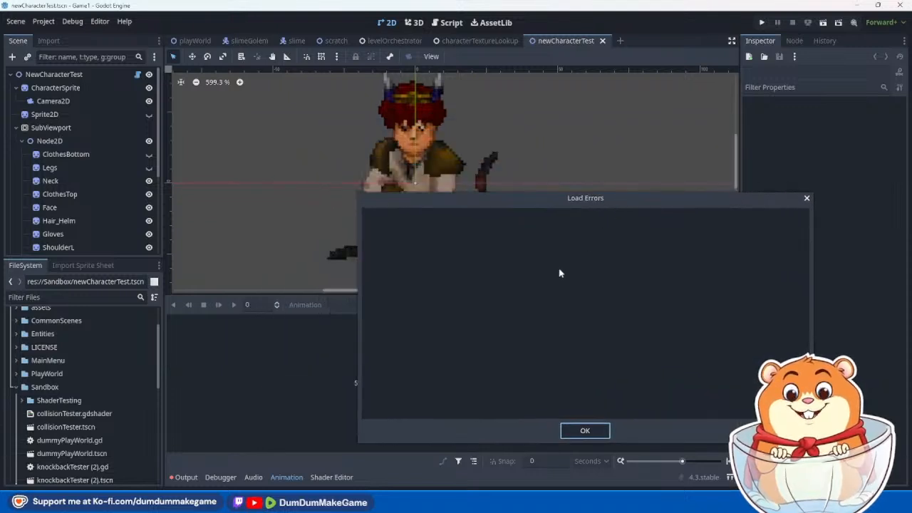
pyautogui.click(585, 430)
pyautogui.click(189, 479)
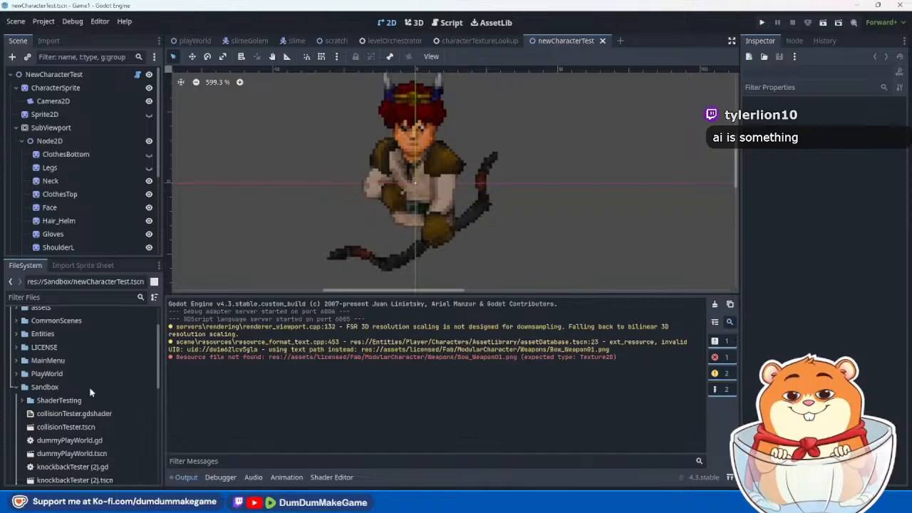
# Step: Filter the project files for "assetdata" and try to open assetDatabase.tscn
pyautogui.click(72, 297)
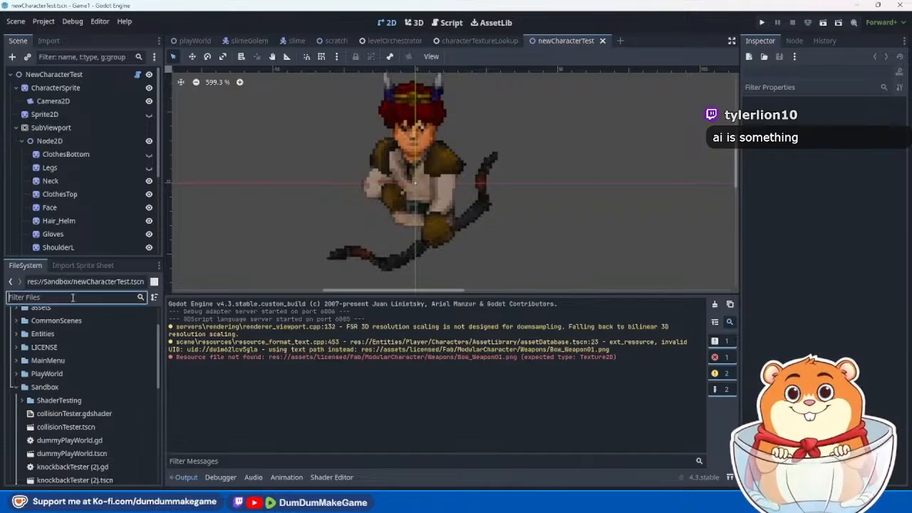
pyautogui.write('assetdata')
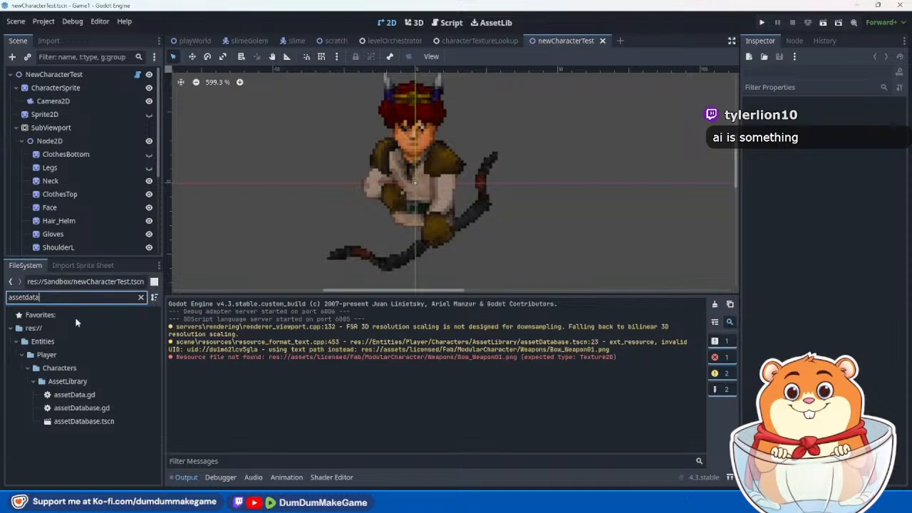
pyautogui.click(96, 422)
pyautogui.doubleClick(96, 422)
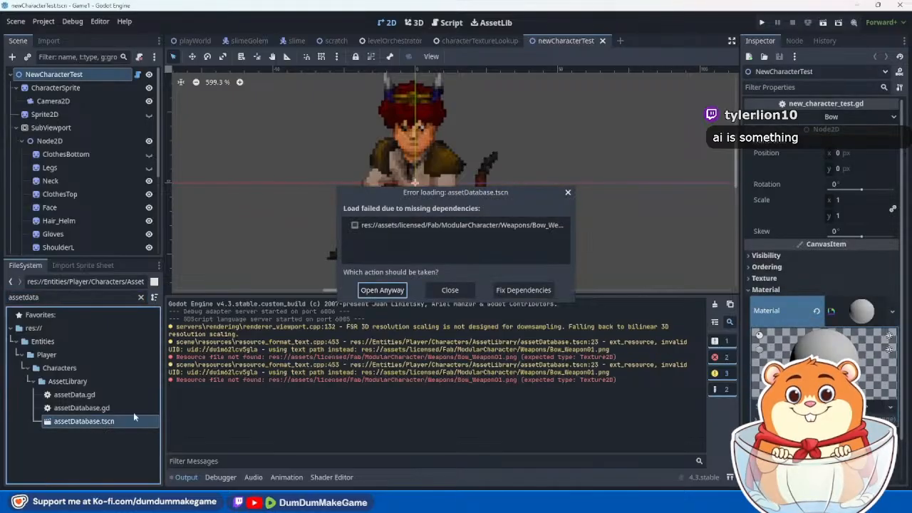
# Step: Replace the missing Bow_Weapon01.png dependency of assetDatabase.tscn with Bow_Weapon01_Left_Top.png and reopen the scene
pyautogui.click(545, 292)
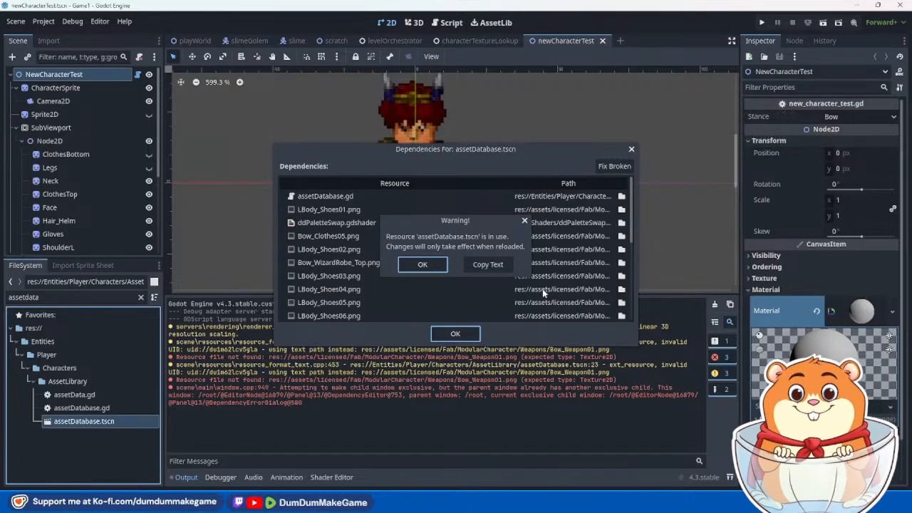
pyautogui.click(424, 265)
pyautogui.scroll(-5, 442, 282)
pyautogui.click(622, 299)
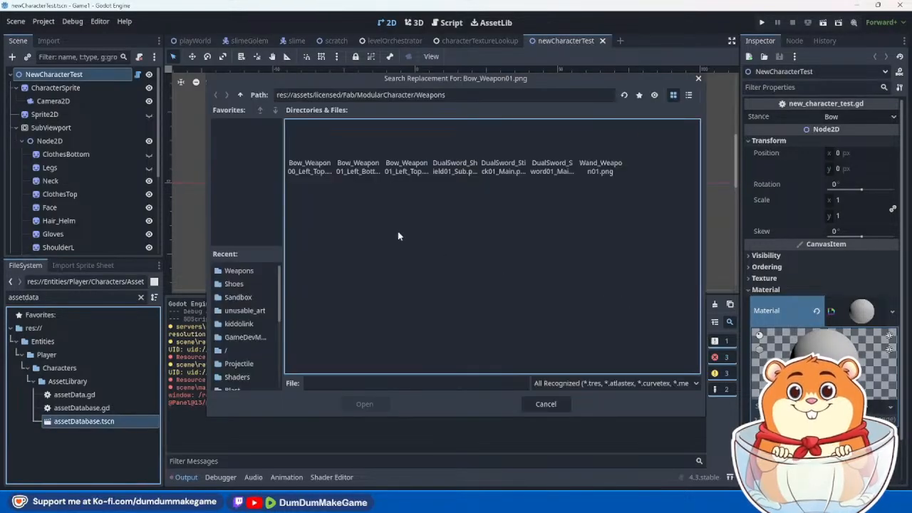
pyautogui.moveTo(392, 86); pyautogui.dragTo(560, 77)
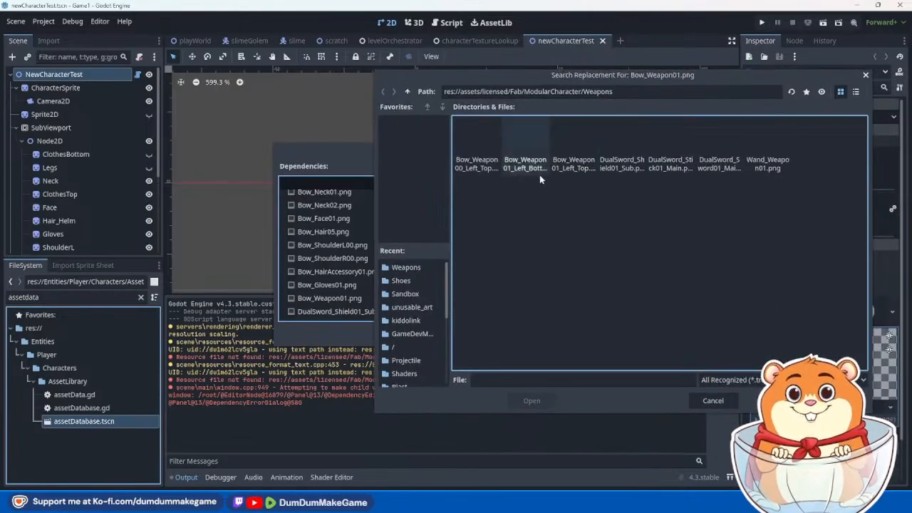
pyautogui.doubleClick(588, 164)
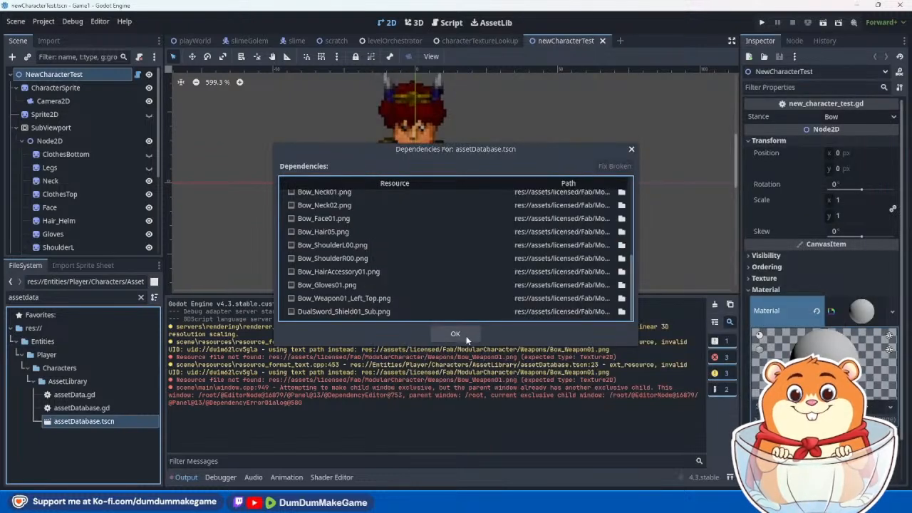
pyautogui.click(460, 338)
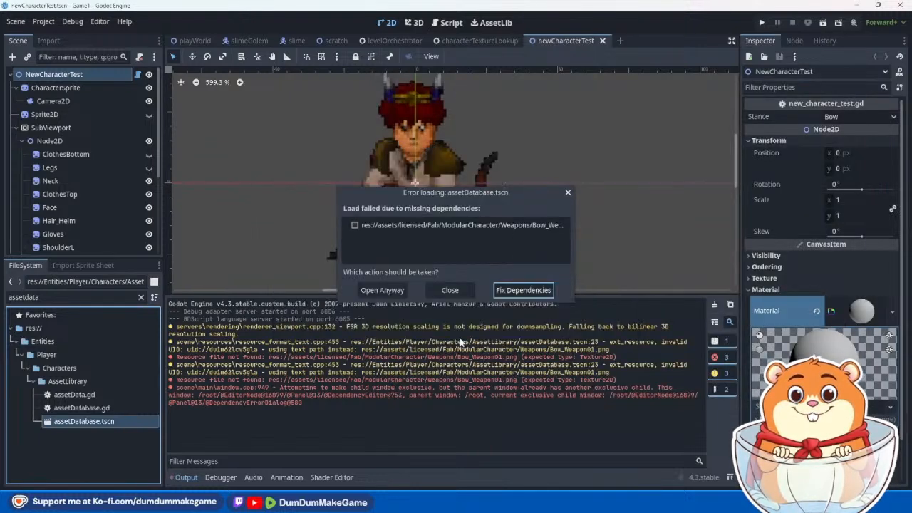
pyautogui.click(449, 291)
pyautogui.doubleClick(123, 424)
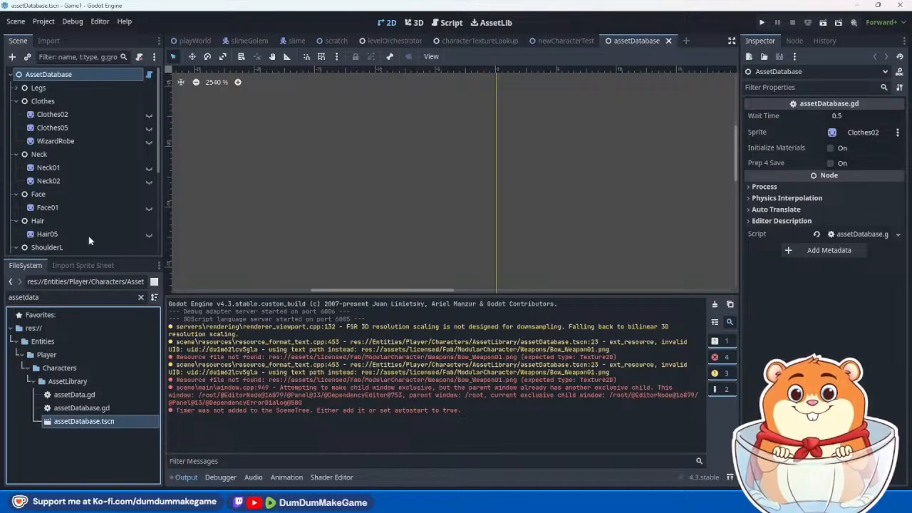
# Step: Temporarily show the Bow01 sprite under WeaponMain, examine its texture in the viewport, and hide it again
pyautogui.scroll(-5, 90, 241)
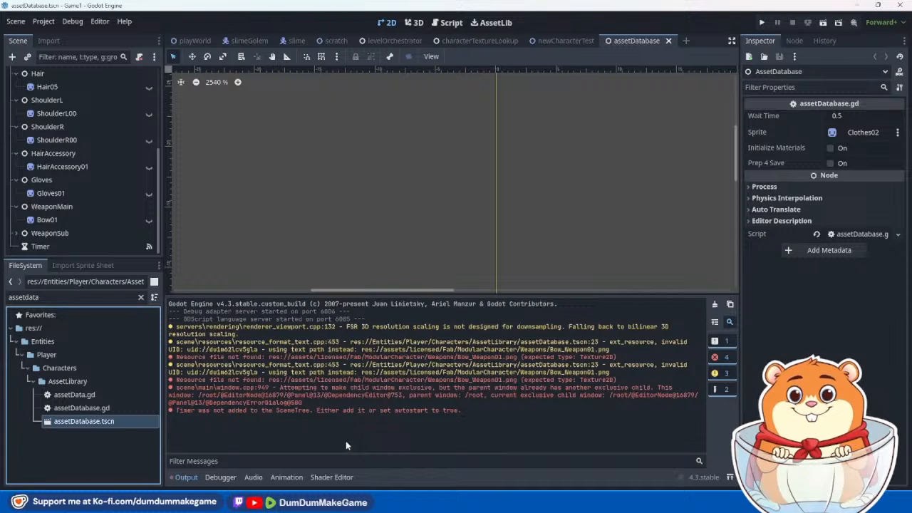
pyautogui.click(98, 223)
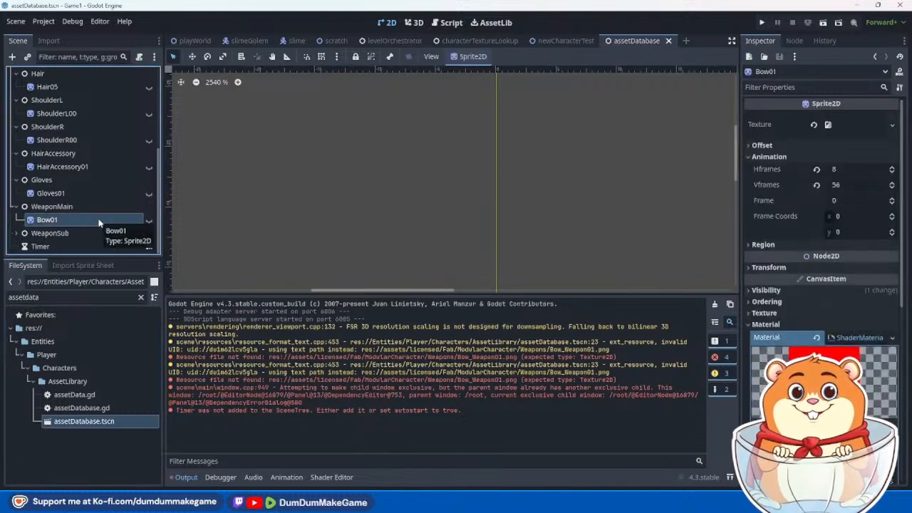
pyautogui.scroll(-3, 472, 238)
pyautogui.moveTo(558, 267); pyautogui.dragTo(460, 89, button='middle')
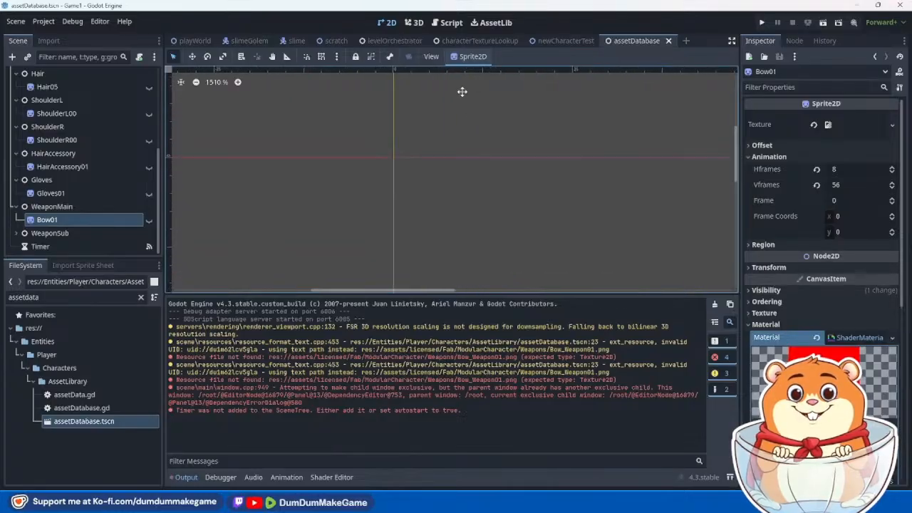
pyautogui.click(150, 222)
pyautogui.scroll(-8, 469, 215)
pyautogui.scroll(5, 487, 269)
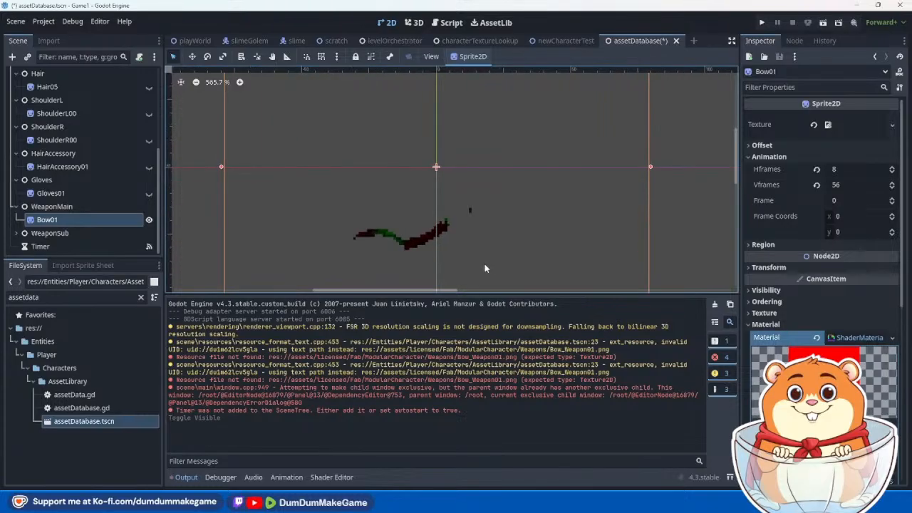
pyautogui.scroll(-1, 466, 192)
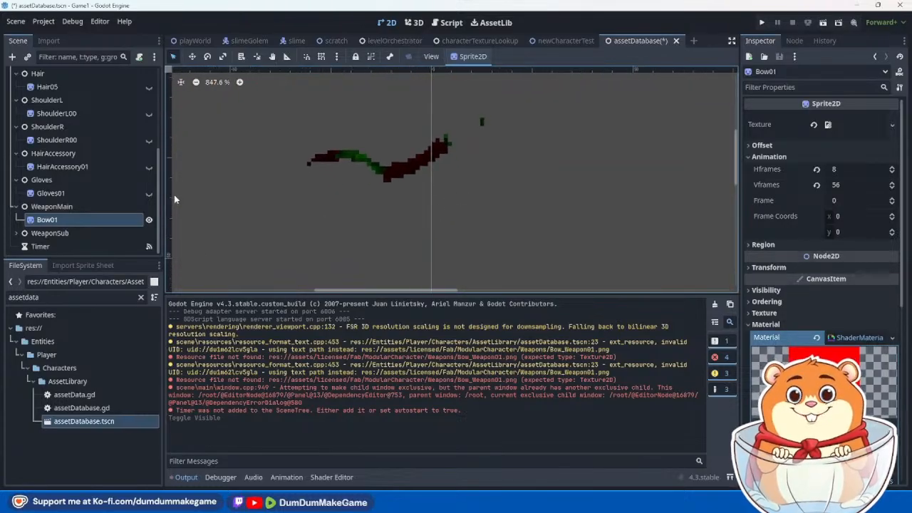
pyautogui.click(149, 220)
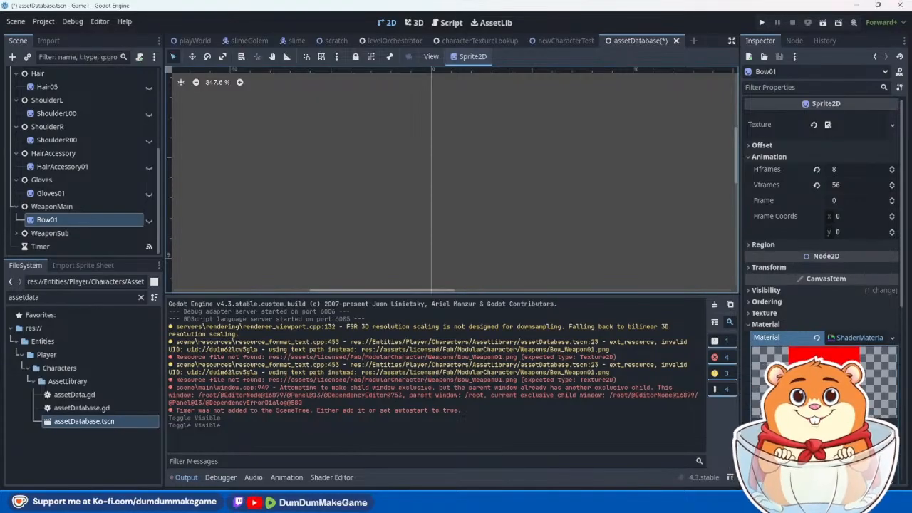
pyautogui.moveTo(483, 502)
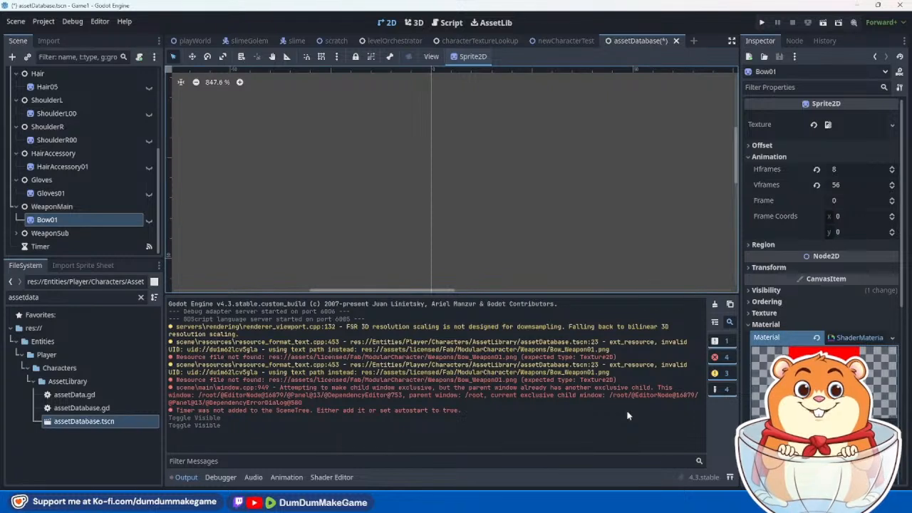
pyautogui.scroll(-2, 527, 213)
pyautogui.keyDown('ctrl'); pyautogui.scroll(3, 520, 223); pyautogui.keyUp('ctrl')
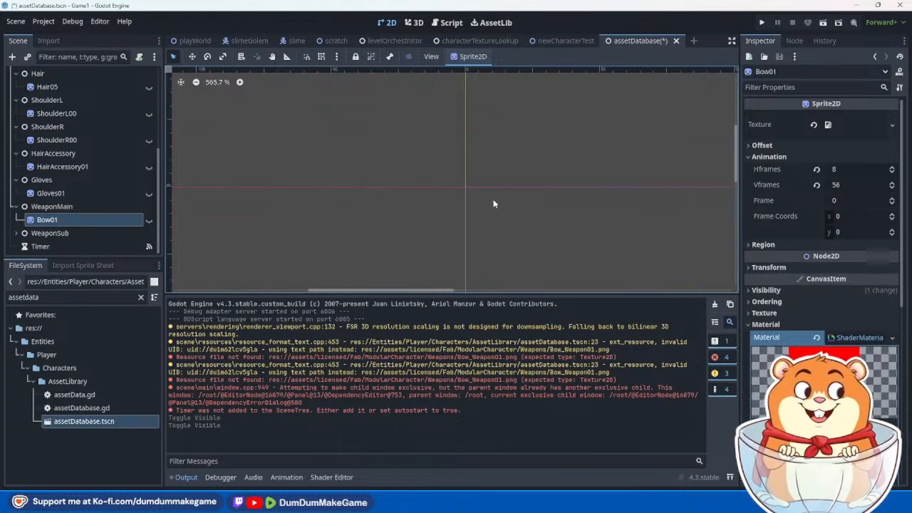
pyautogui.scroll(5, 489, 200)
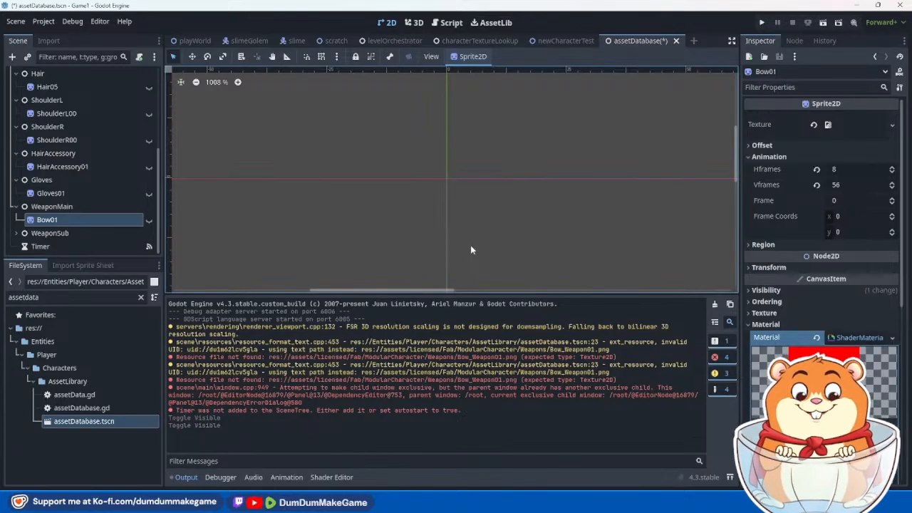
# Step: Switch to the browser, search in a new tab for "ai detects medical conditions based on xrays", and look through the results
pyautogui.click(442, 502)
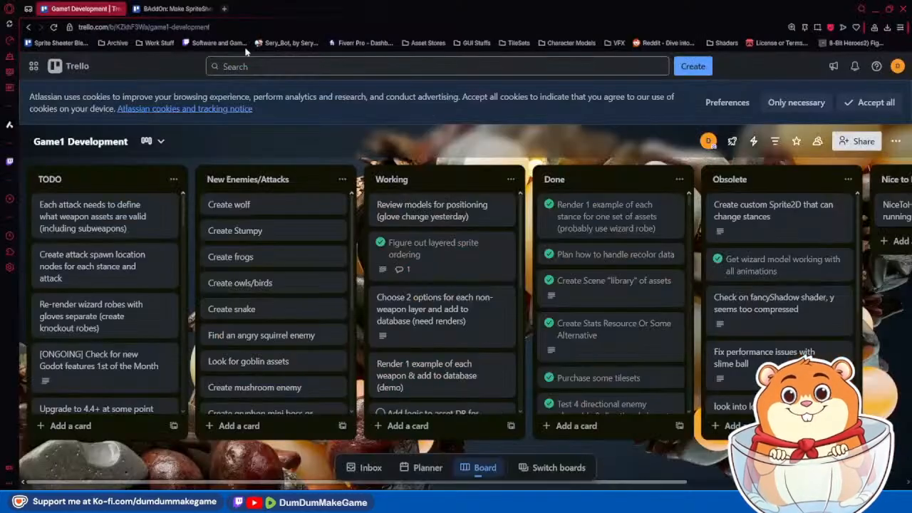
pyautogui.click(226, 9)
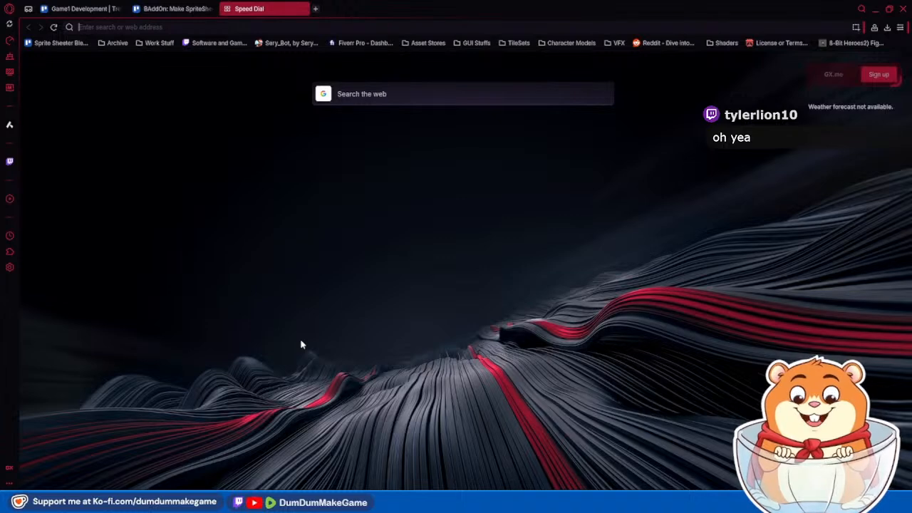
pyautogui.write('ai')
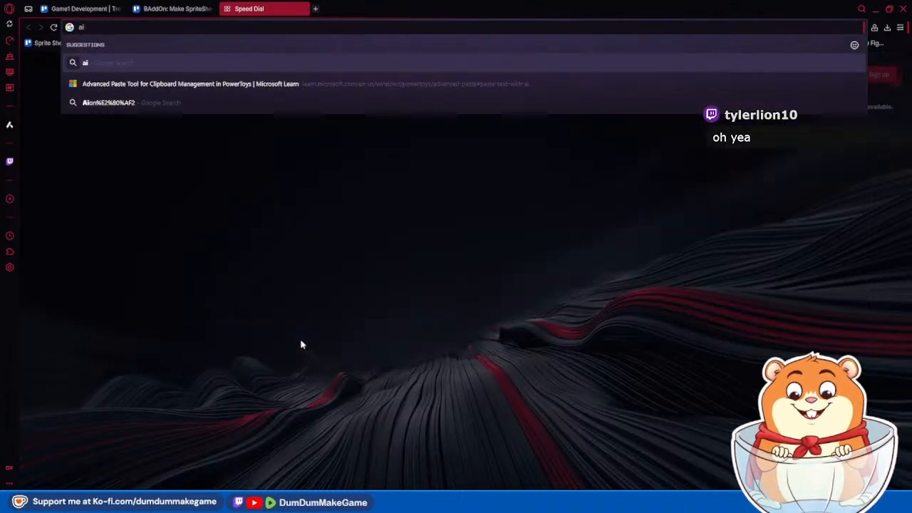
pyautogui.write(' detects medical')
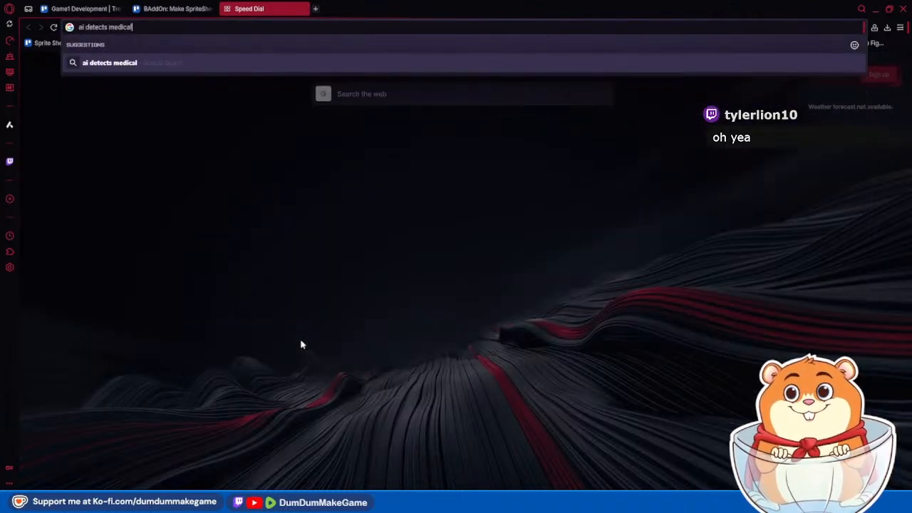
pyautogui.write(' conditions based on x')
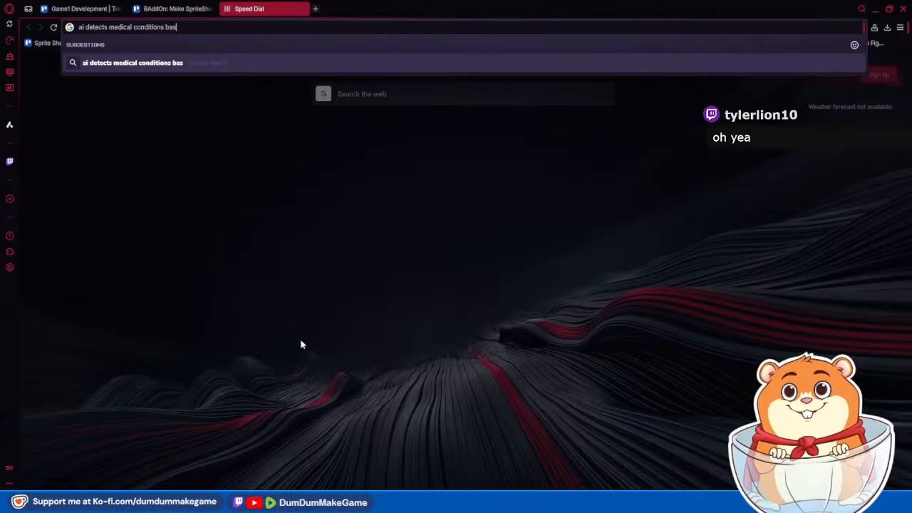
pyautogui.write('rays')
pyautogui.press('Return')
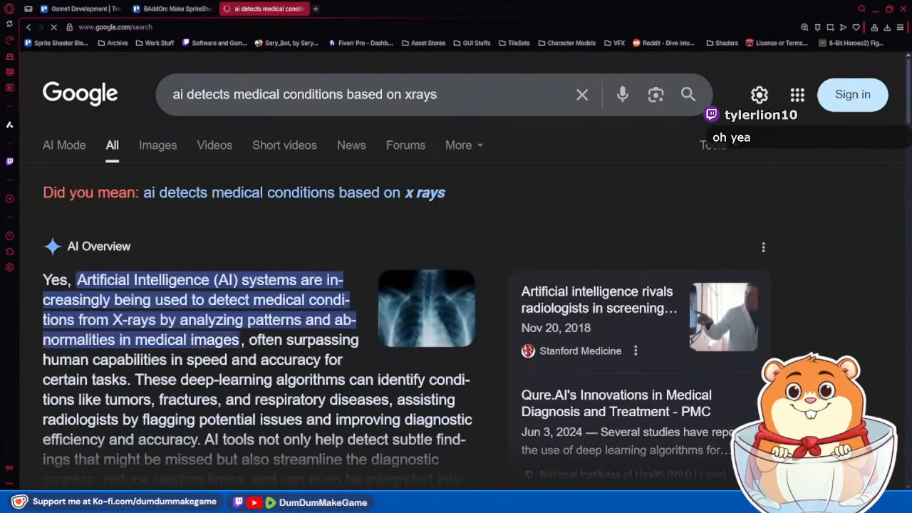
pyautogui.scroll(-5, 281, 354)
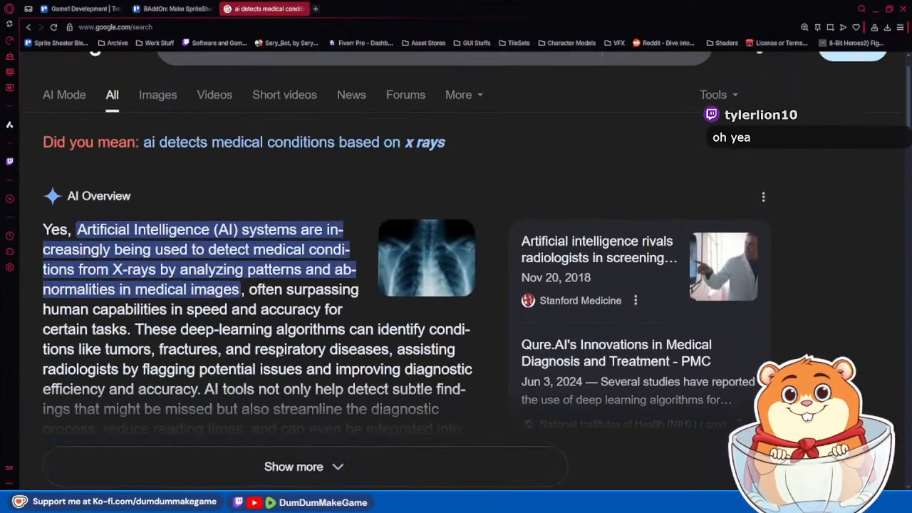
pyautogui.scroll(-1, 281, 355)
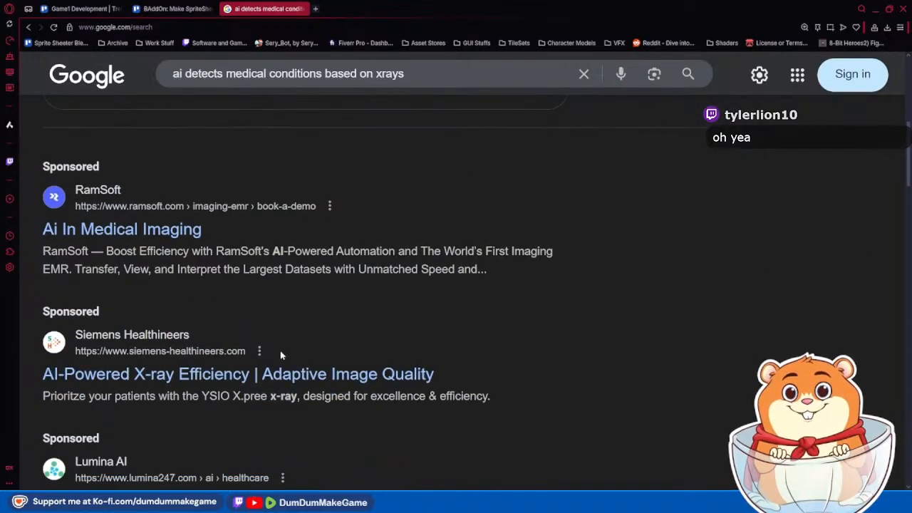
pyautogui.scroll(-3, 281, 355)
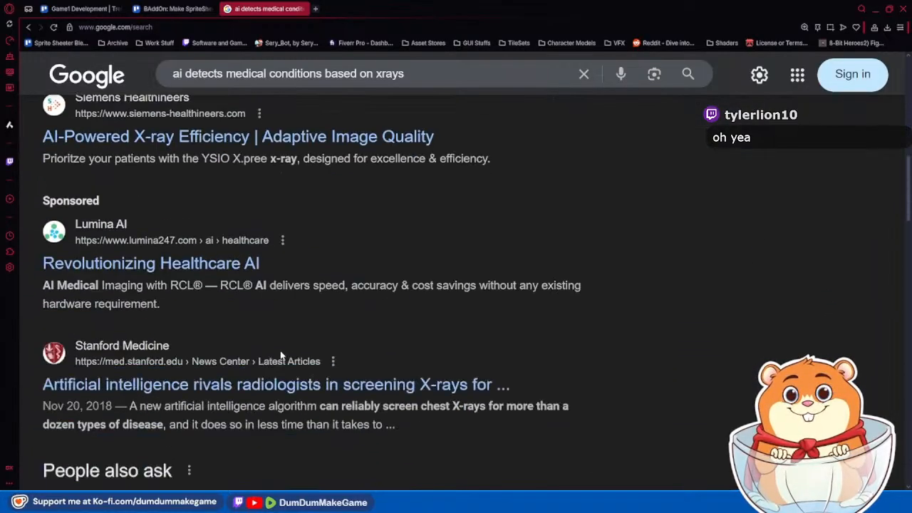
pyautogui.scroll(-1, 282, 356)
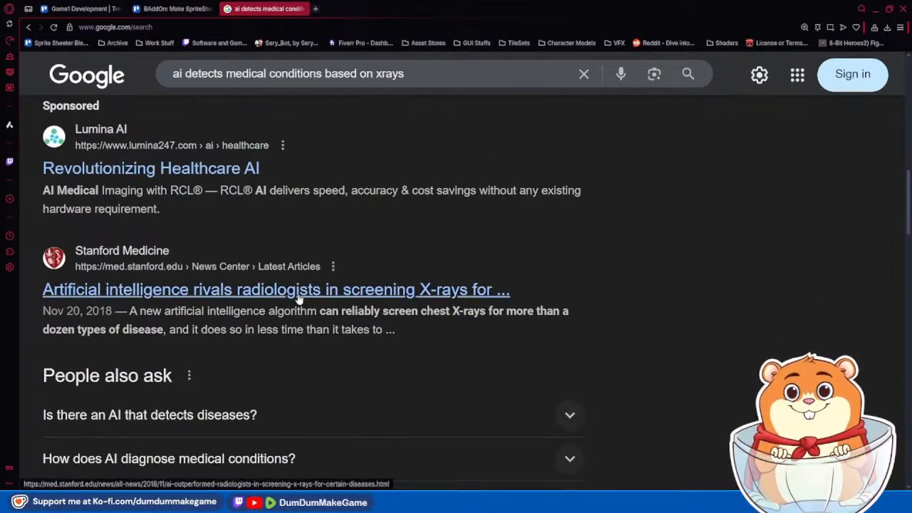
# Step: Look through the remaining search results and search instead for "ai detects genetic conditions based on xrays"
pyautogui.scroll(-4, 298, 297)
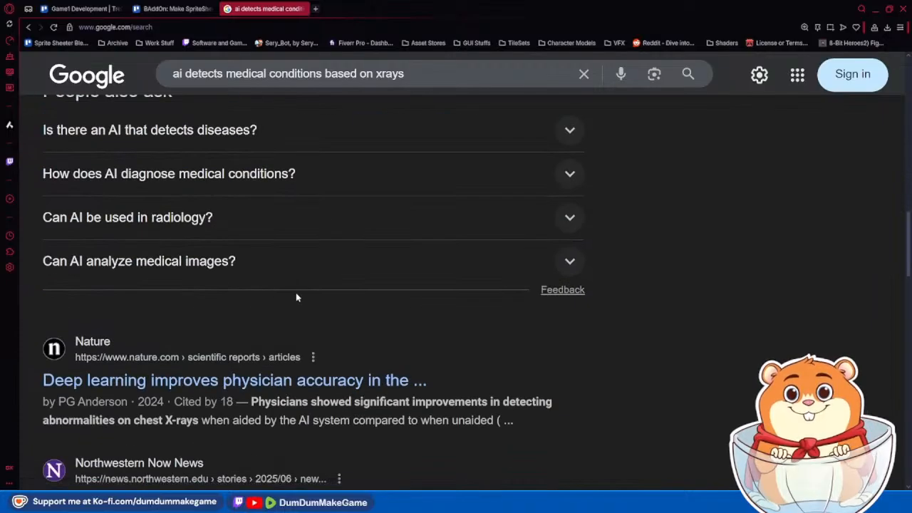
pyautogui.scroll(-3, 297, 298)
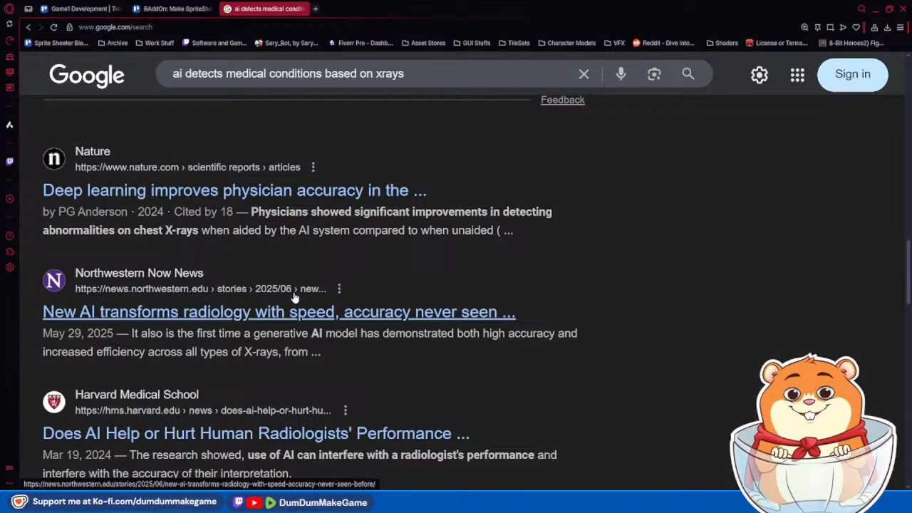
pyautogui.scroll(-10, 294, 297)
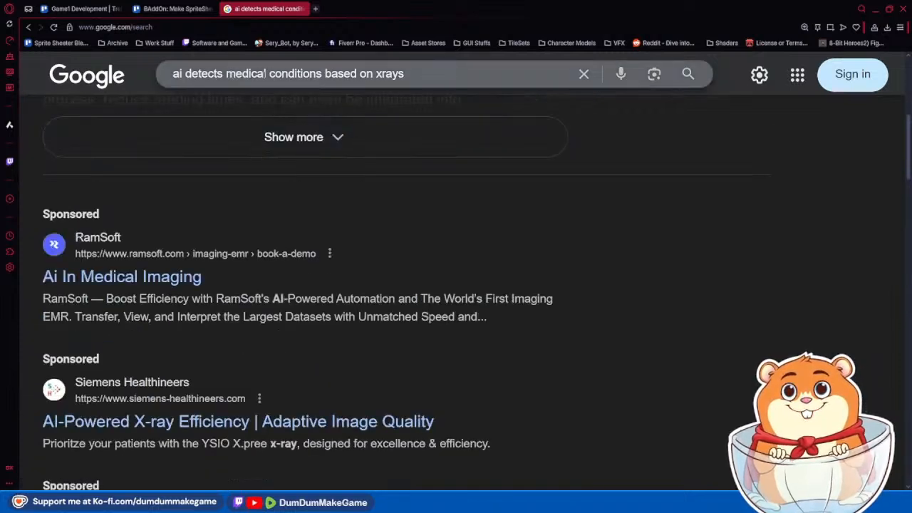
pyautogui.moveTo(226, 74); pyautogui.dragTo(270, 74)
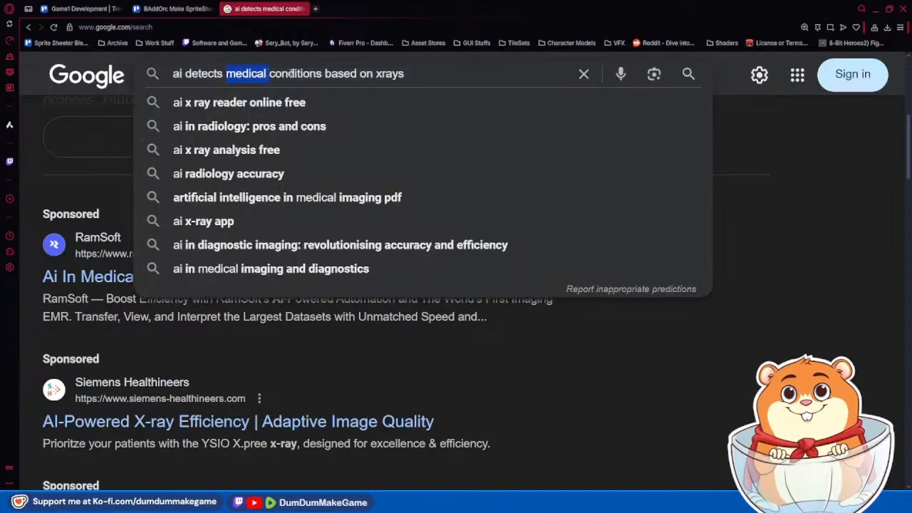
pyautogui.write('genetic')
pyautogui.press('Return')
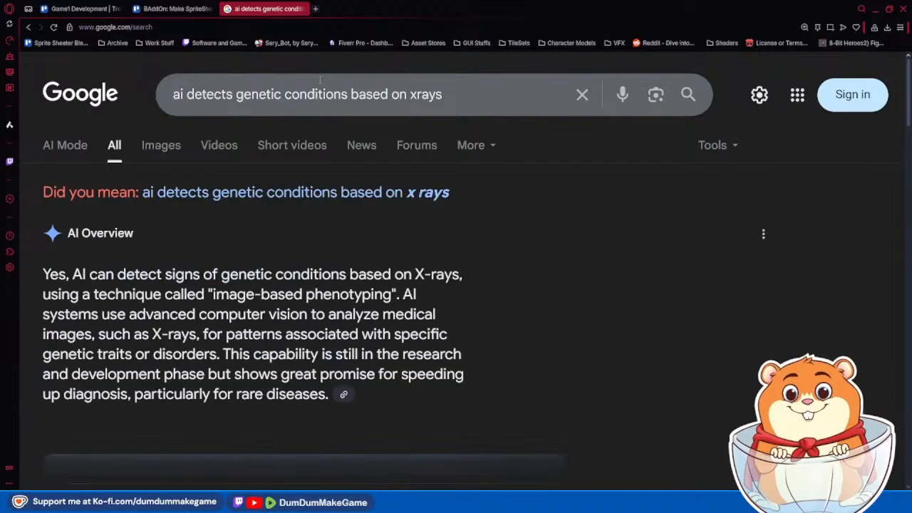
pyautogui.scroll(-4, 467, 261)
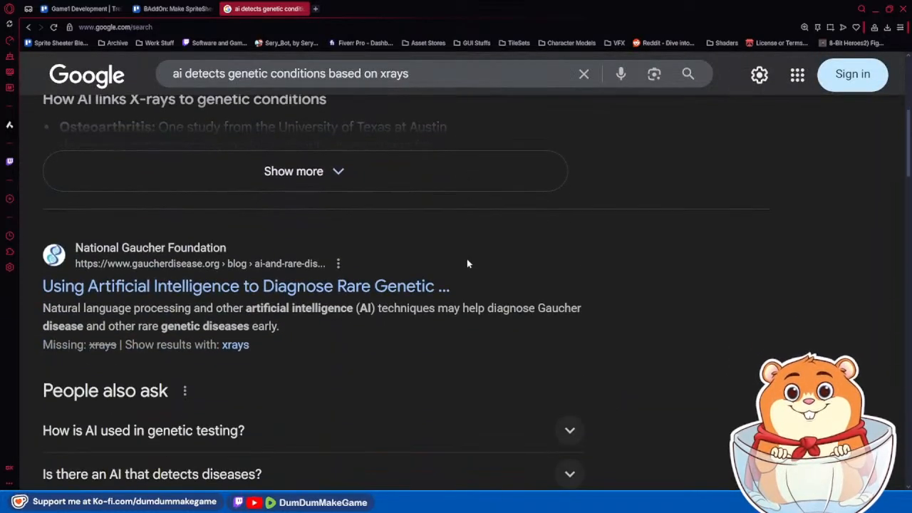
# Step: Open the National Gaucher Foundation article on diagnosing rare genetic diseases with AI in a new tab and read through it
pyautogui.middleClick(350, 287)
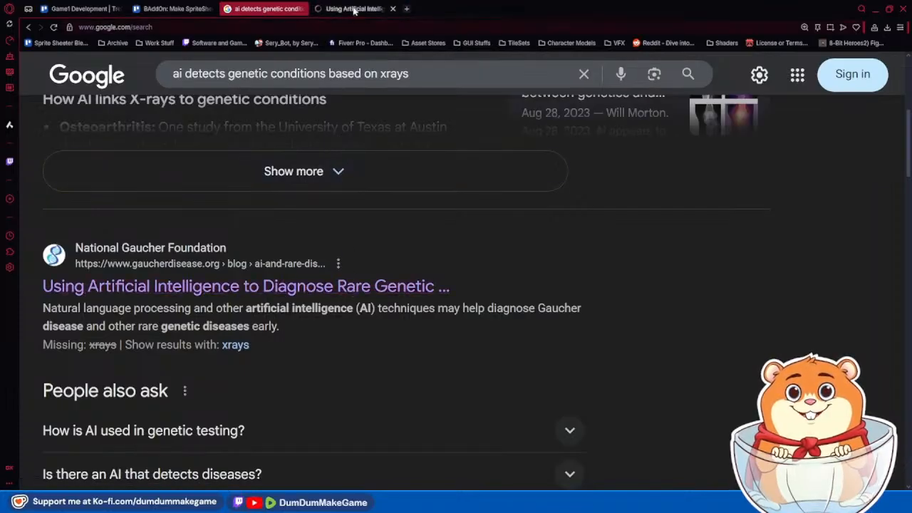
pyautogui.click(353, 10)
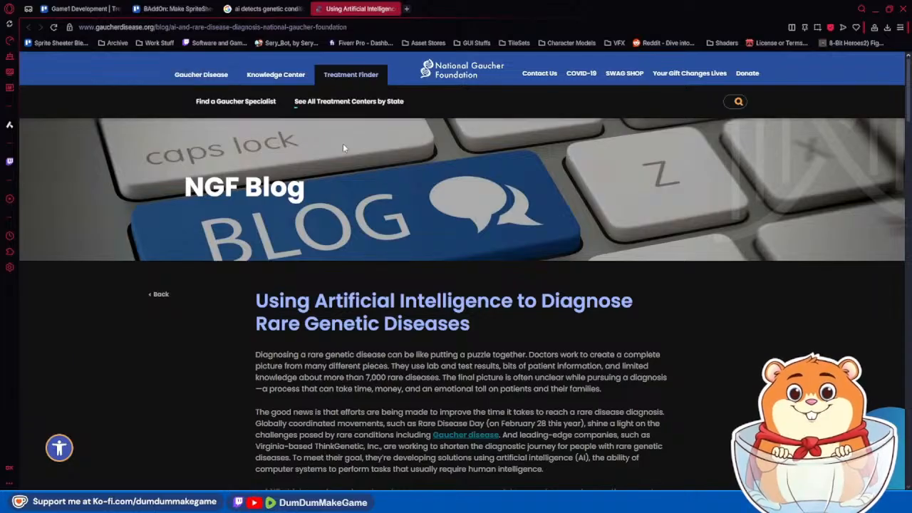
pyautogui.scroll(-3, 469, 278)
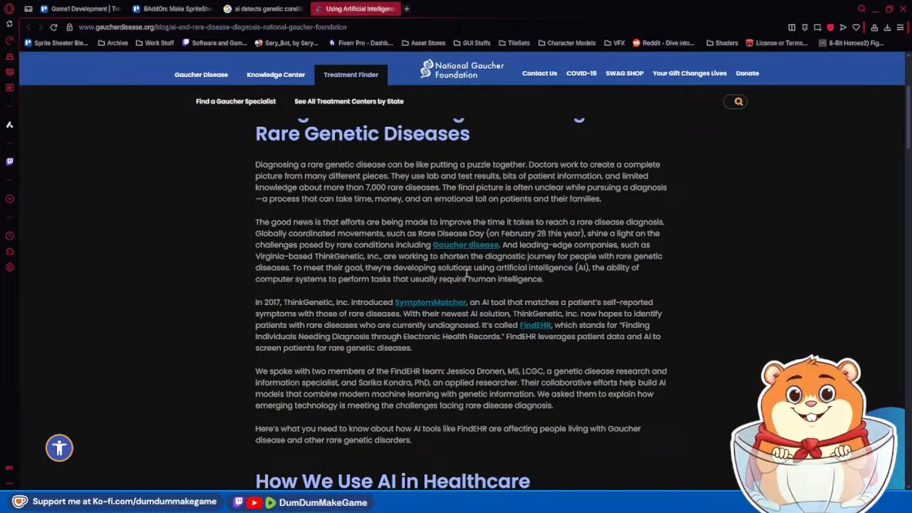
pyautogui.scroll(-3, 467, 272)
pyautogui.scroll(-3, 467, 271)
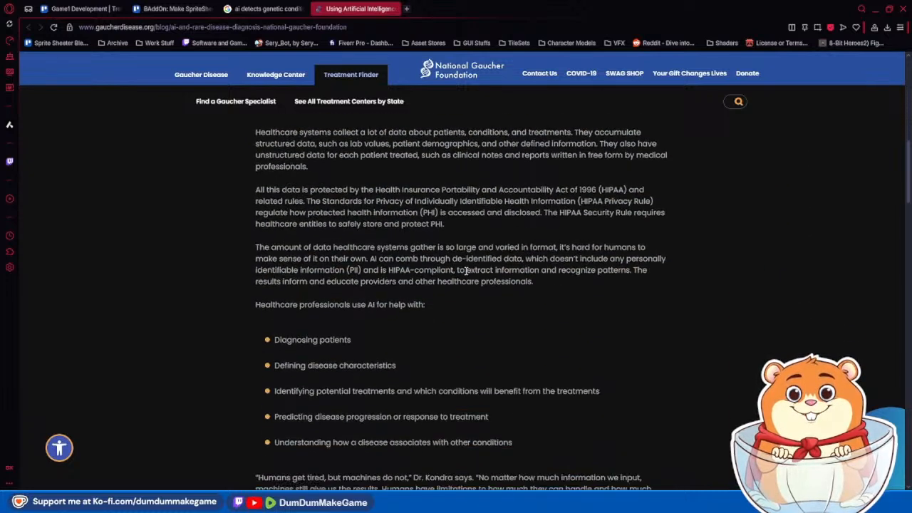
pyautogui.scroll(-5, 467, 271)
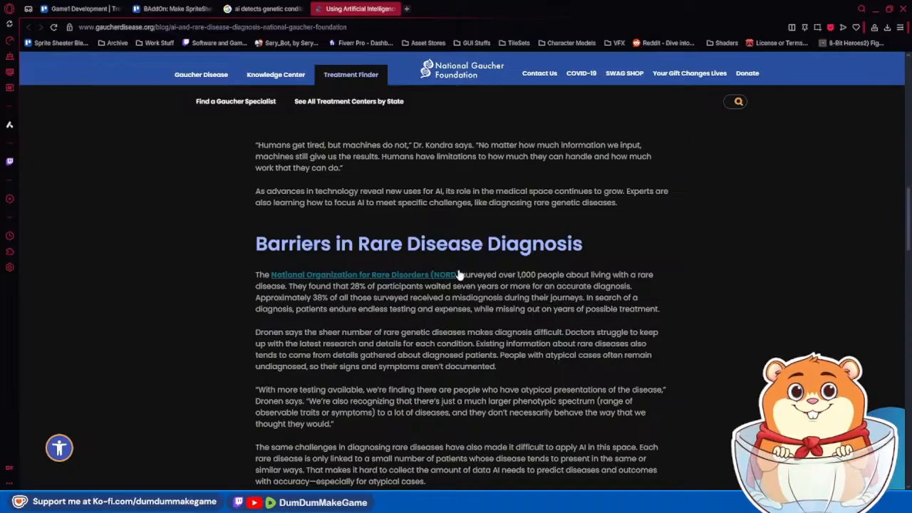
pyautogui.scroll(-4, 460, 274)
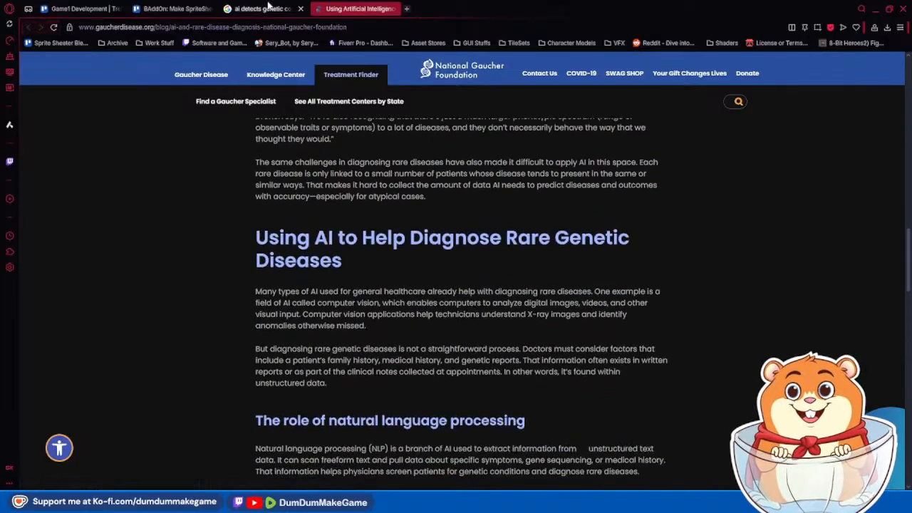
# Step: Close the article and look through the AI overview and other results of the genetic conditions search
pyautogui.click(329, 9)
pyautogui.scroll(-5, 392, 325)
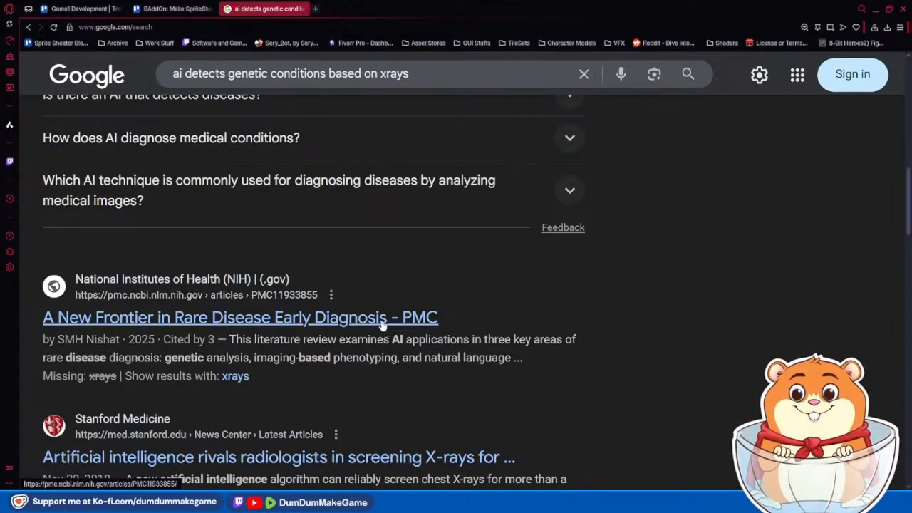
pyautogui.scroll(10, 379, 328)
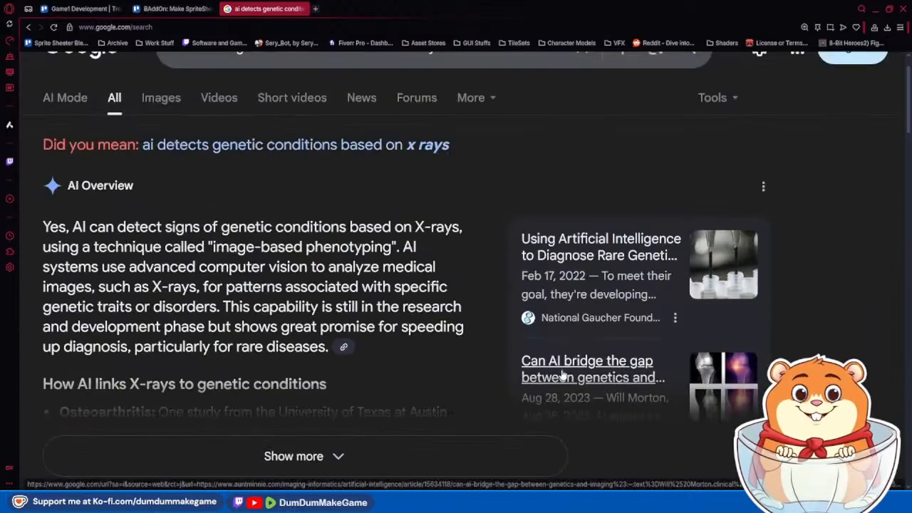
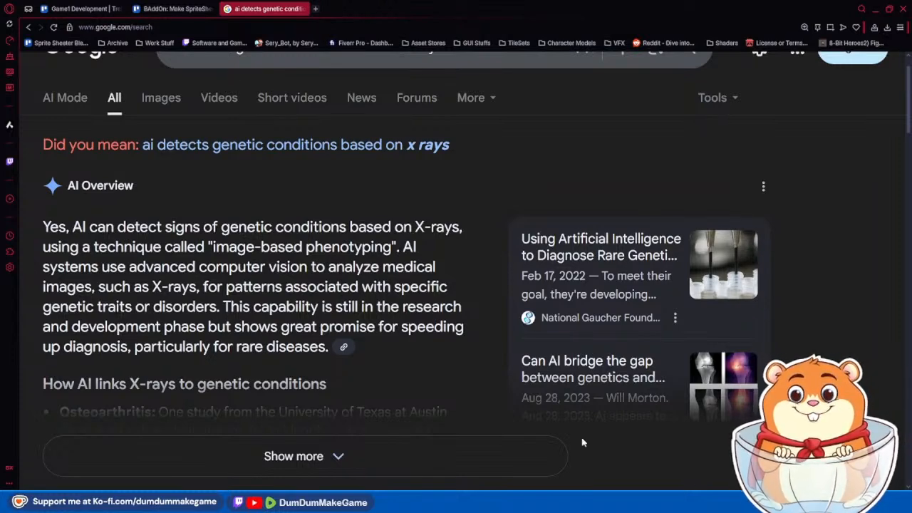
pyautogui.scroll(-4, 577, 434)
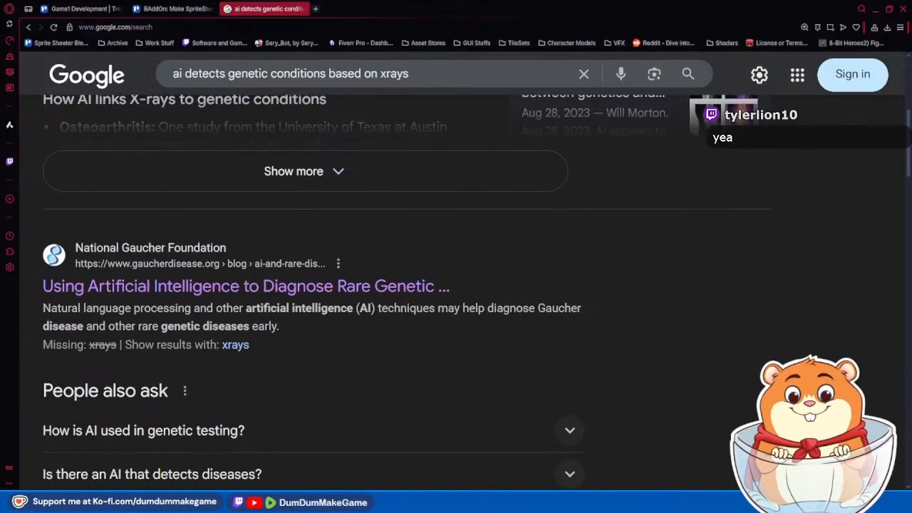
# Step: Switch back to Godot, save the assetDatabase scene and bring up the newCharacterTest scene
pyautogui.hotkey('alt', 'Tab')
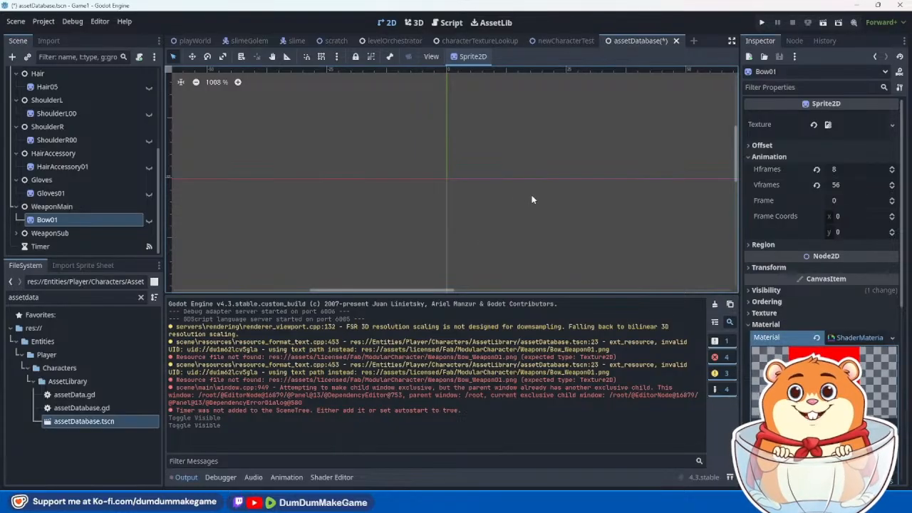
pyautogui.hotkey('ctrl', 's')
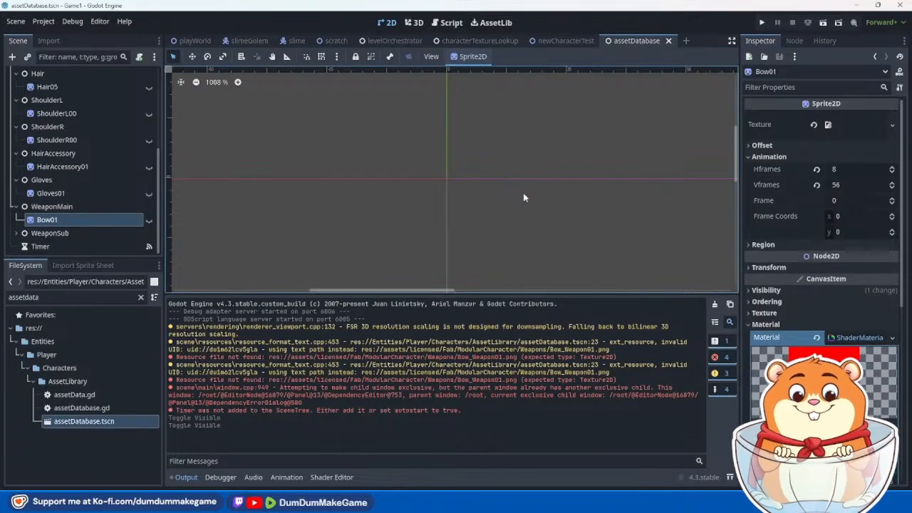
pyautogui.click(568, 41)
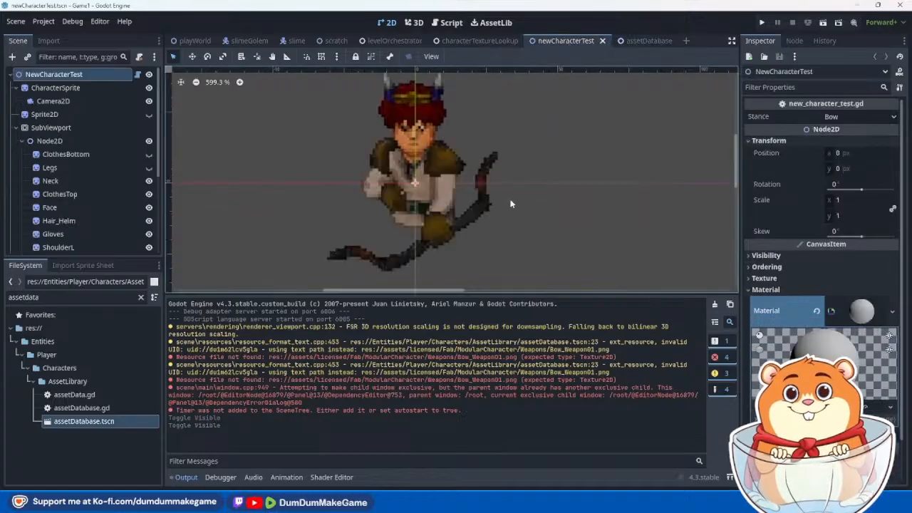
# Step: Make the ClothesBottom sprite visible in the newCharacterTest scene
pyautogui.click(568, 204)
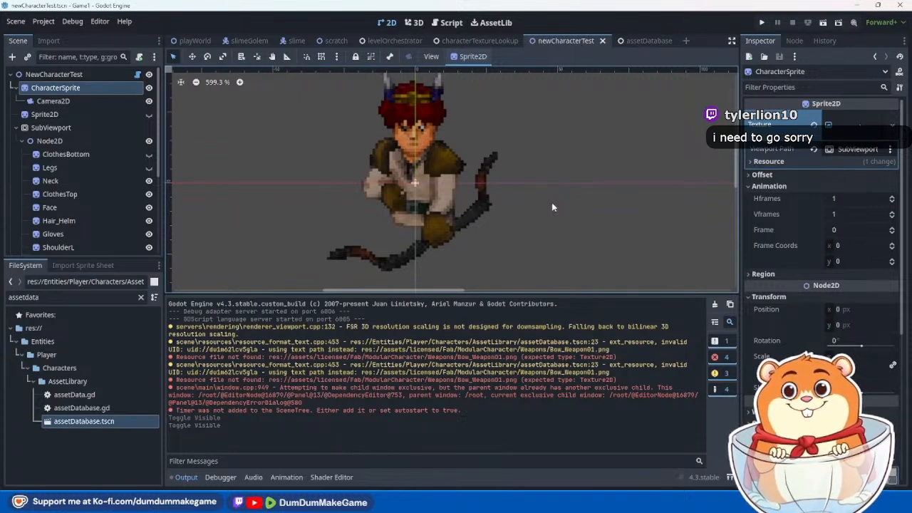
pyautogui.click(148, 155)
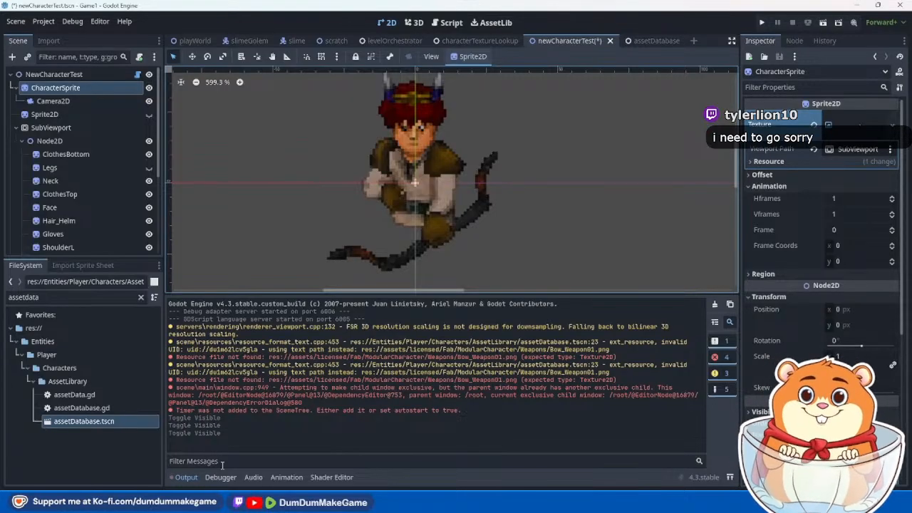
# Step: Select the UBodyAniPlayer node and display its Bow_Attack1_Down animation timeline
pyautogui.click(285, 477)
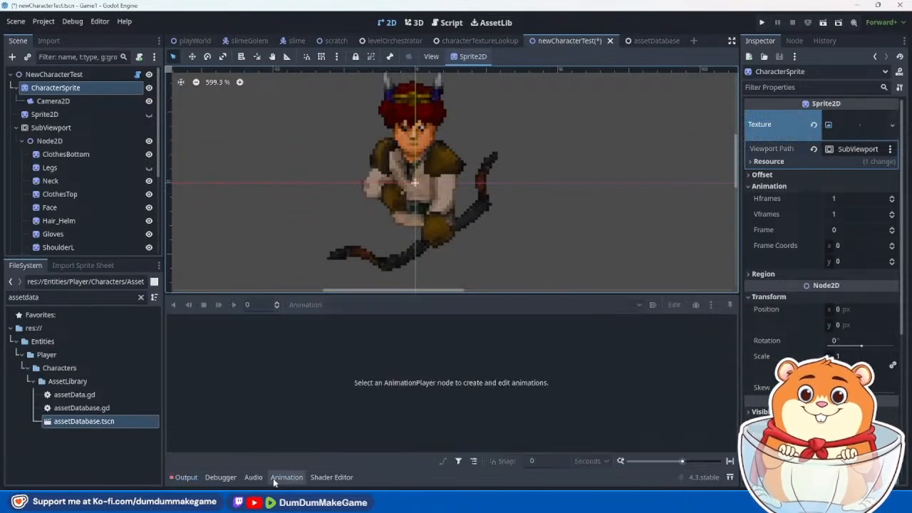
pyautogui.scroll(-4, 84, 175)
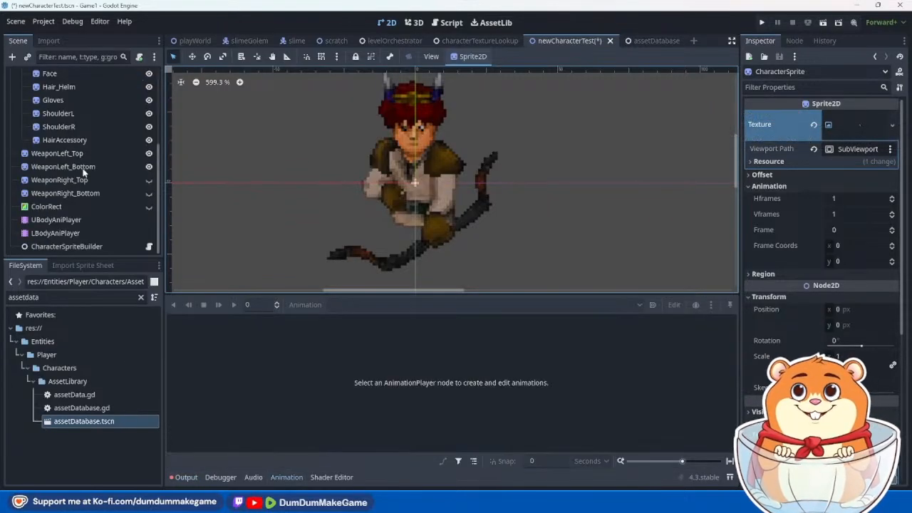
pyautogui.click(80, 224)
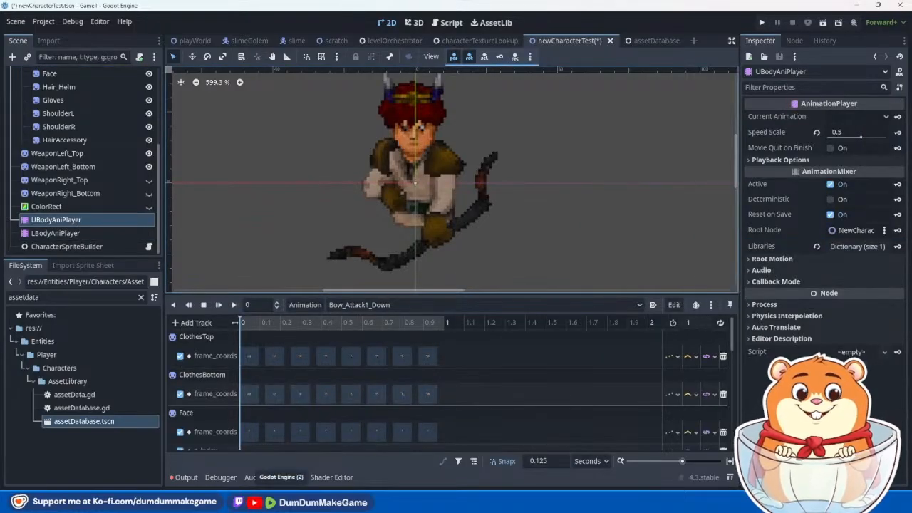
pyautogui.click(482, 501)
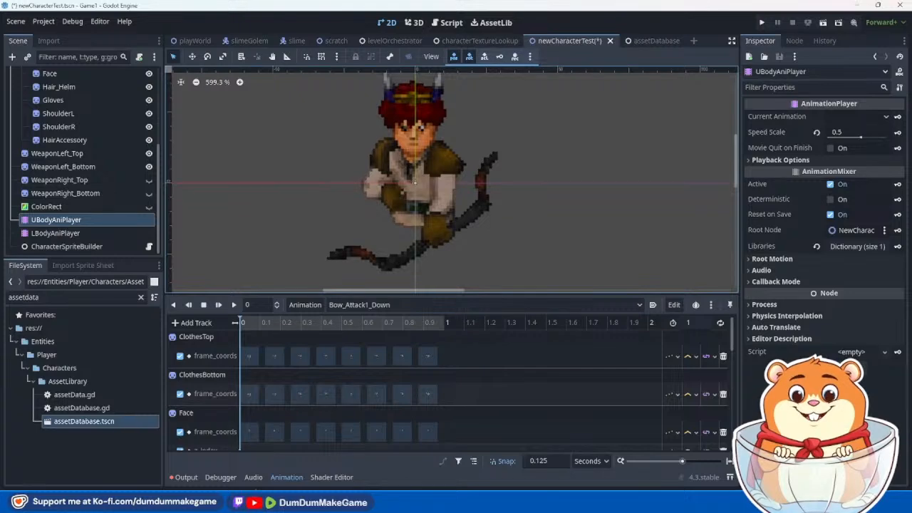
pyautogui.click(199, 480)
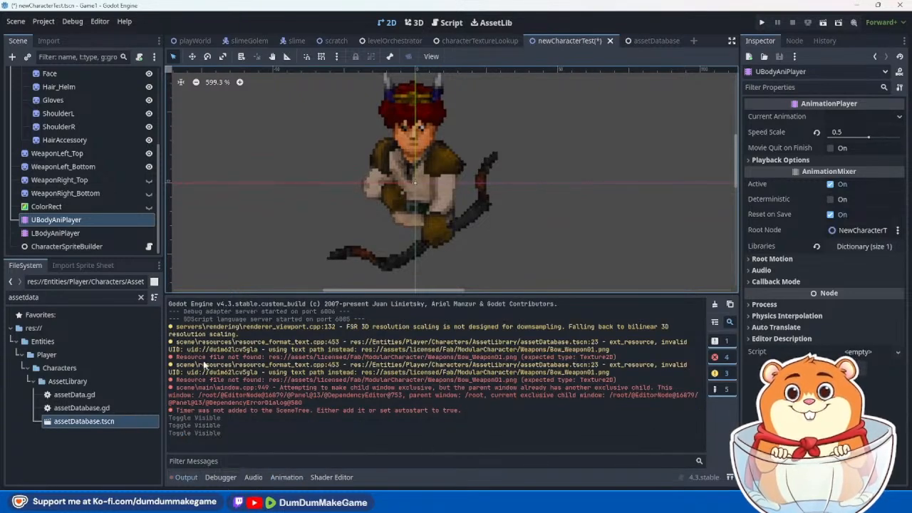
pyautogui.click(292, 479)
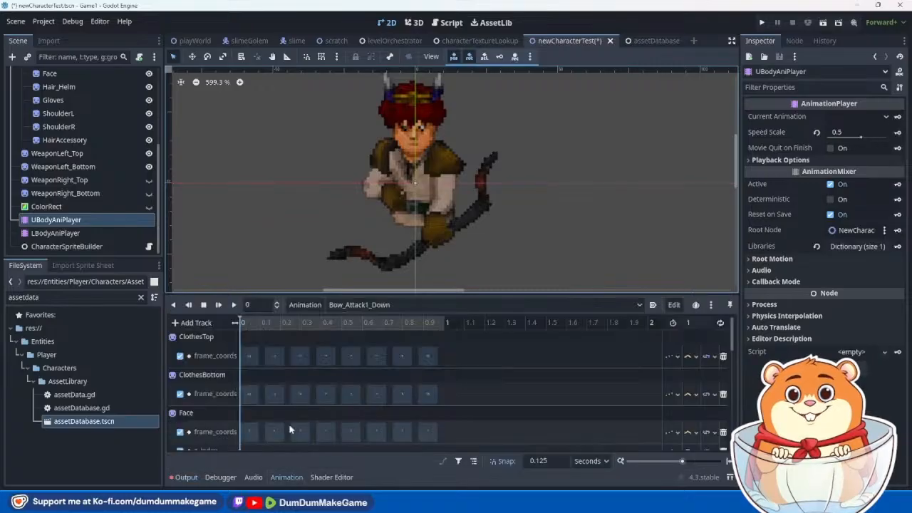
# Step: Play the Bow_Attack1_Down animation and scrub through its frames from start to end
pyautogui.click(233, 305)
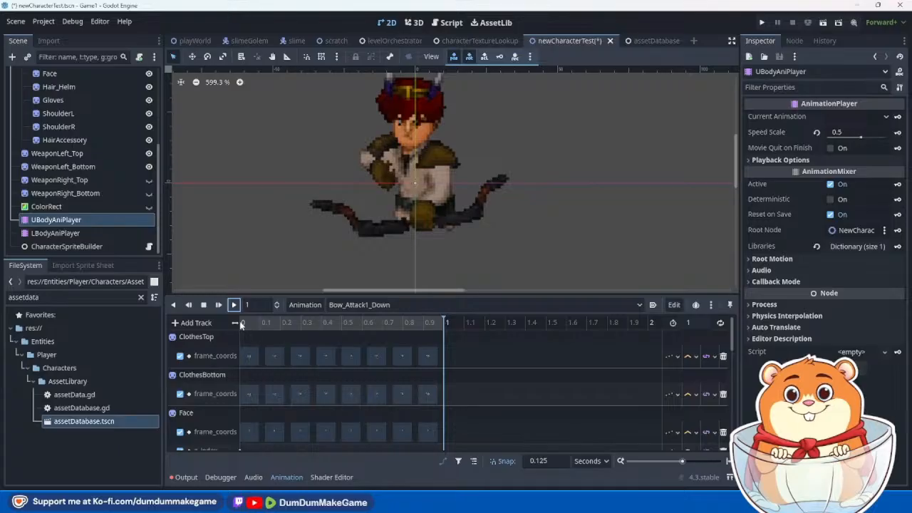
pyautogui.click(242, 325)
pyautogui.moveTo(258, 326); pyautogui.dragTo(447, 338)
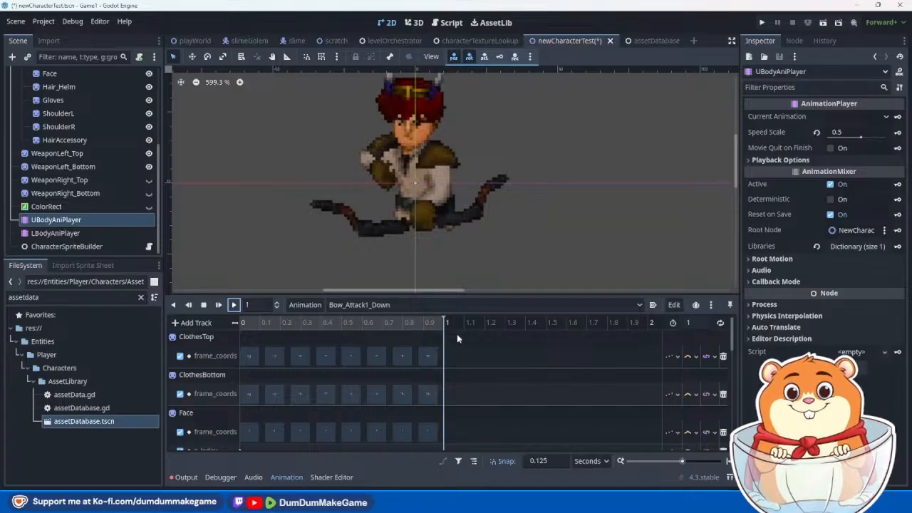
# Step: Load the Bow_Attack2_Down animation, move to 0.25 s and examine the character's shoulder, arm and glove up close
pyautogui.click(421, 306)
pyautogui.click(409, 334)
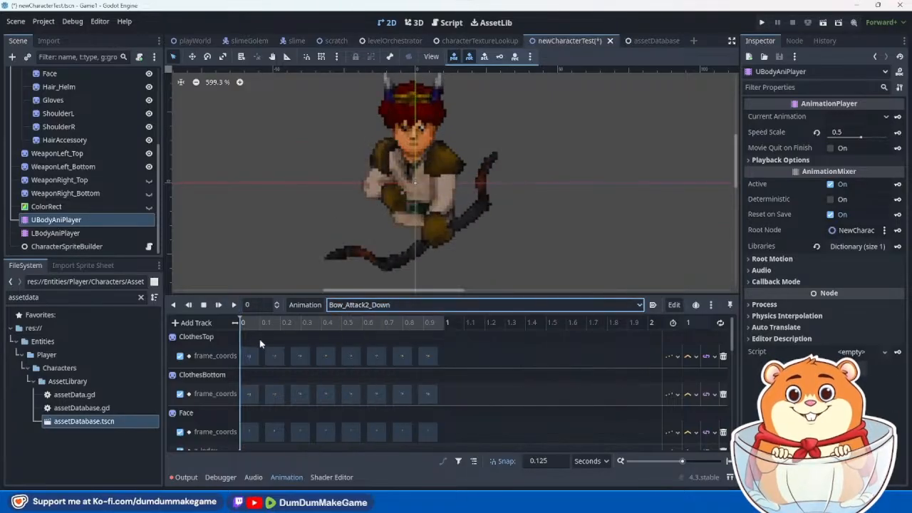
pyautogui.moveTo(244, 324); pyautogui.dragTo(292, 355)
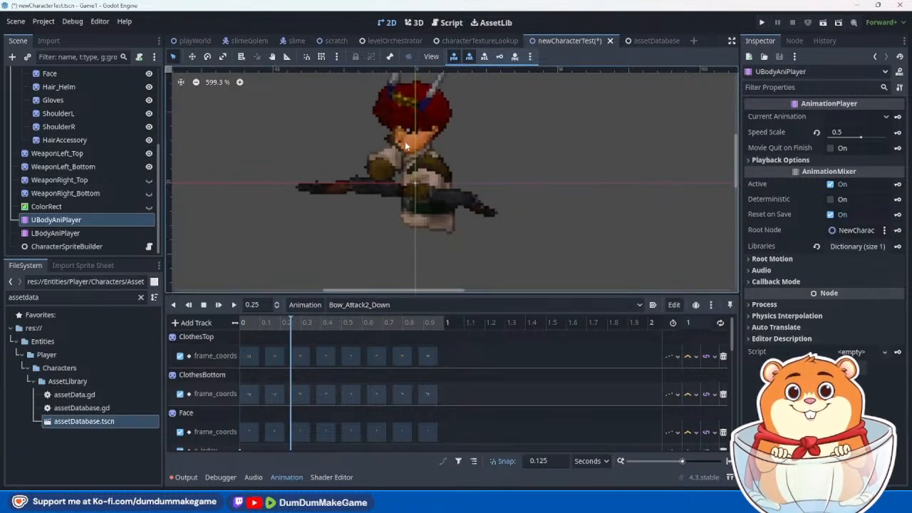
pyautogui.scroll(5, 394, 146)
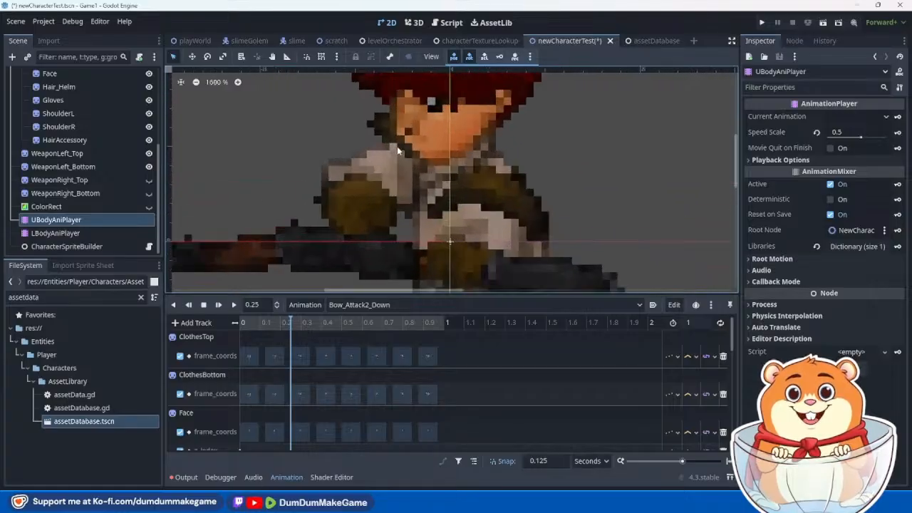
pyautogui.scroll(2, 399, 151)
pyautogui.scroll(-2, 403, 170)
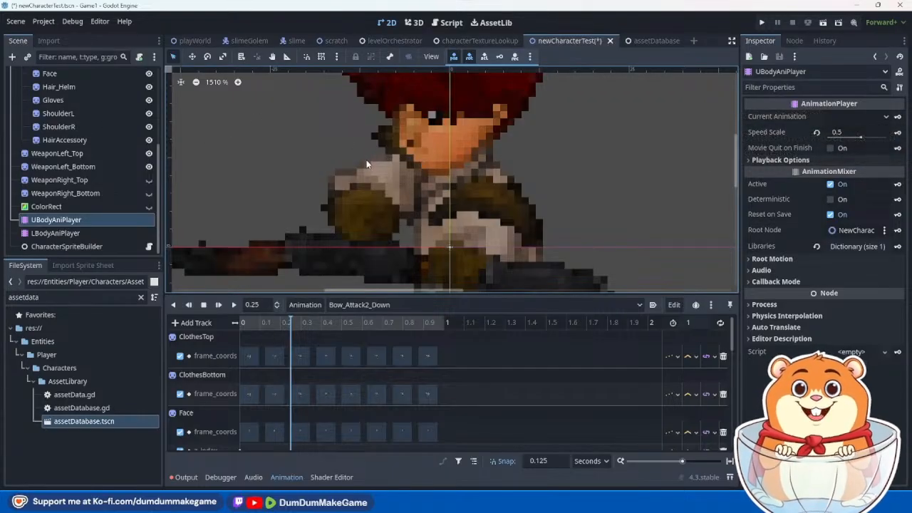
# Step: Scrub Bow_Attack2_Down to 1 s and view more of the character and bow in that pose
pyautogui.moveTo(307, 325); pyautogui.dragTo(443, 329)
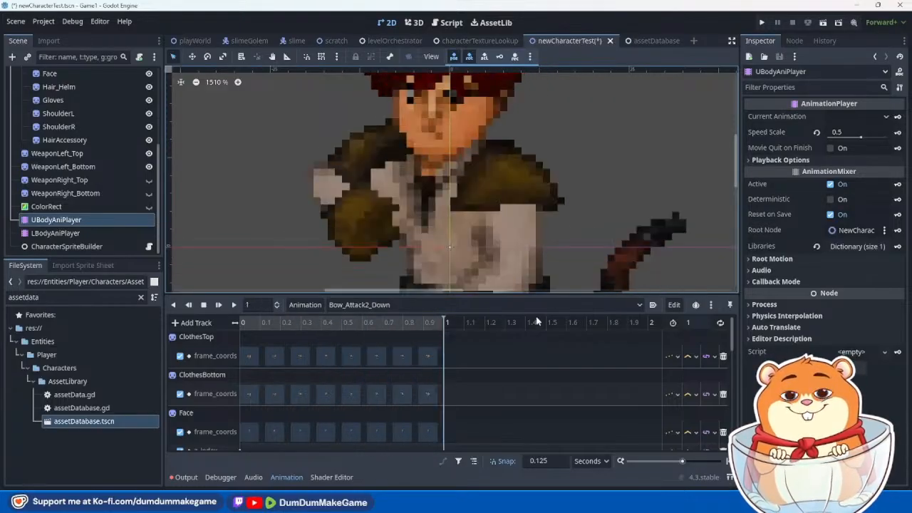
pyautogui.scroll(-8, 543, 268)
pyautogui.moveTo(590, 276); pyautogui.dragTo(571, 258, button='middle')
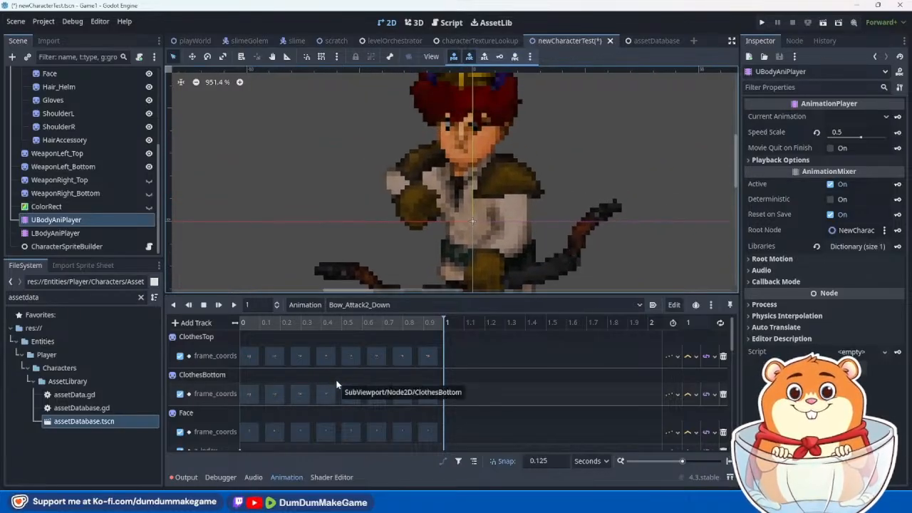
# Step: Load the Bow_Attack3_Down animation, view the whole character and scrub through to 1 s
pyautogui.scroll(-1, 339, 384)
pyautogui.scroll(-1, 339, 385)
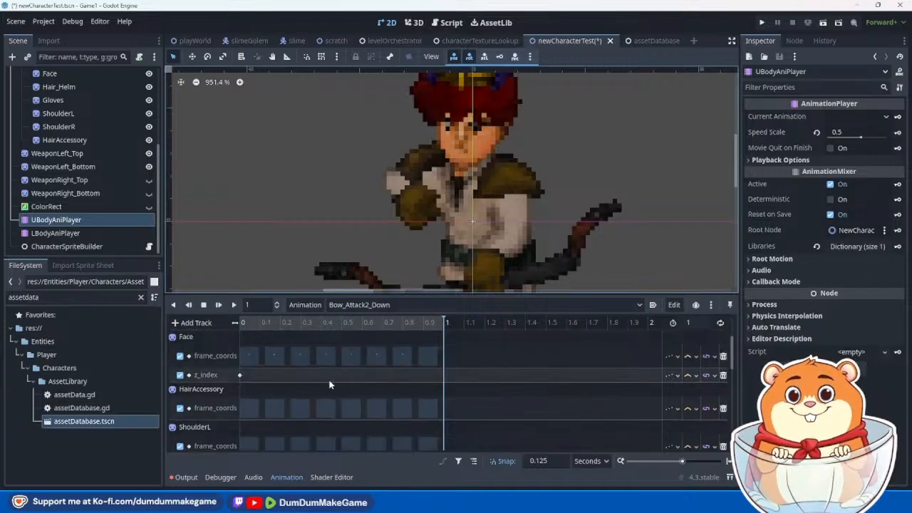
pyautogui.click(360, 305)
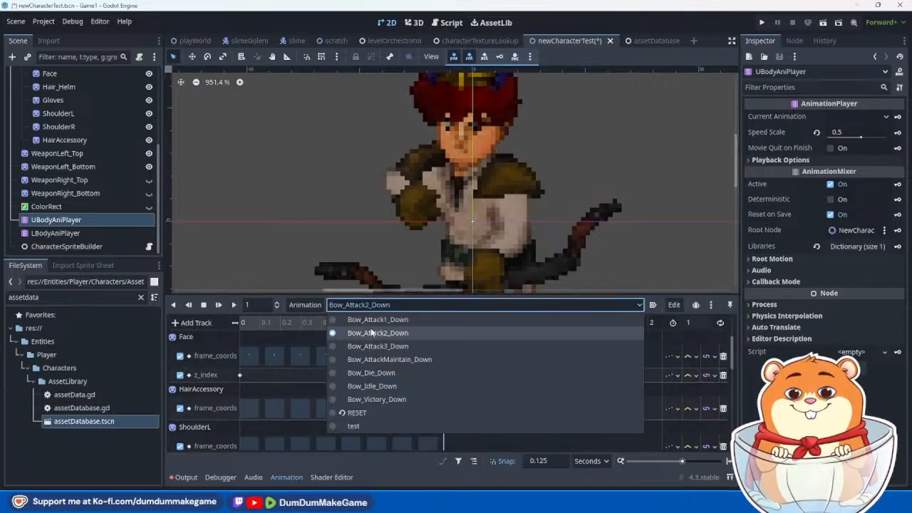
pyautogui.click(367, 348)
pyautogui.scroll(-3, 482, 214)
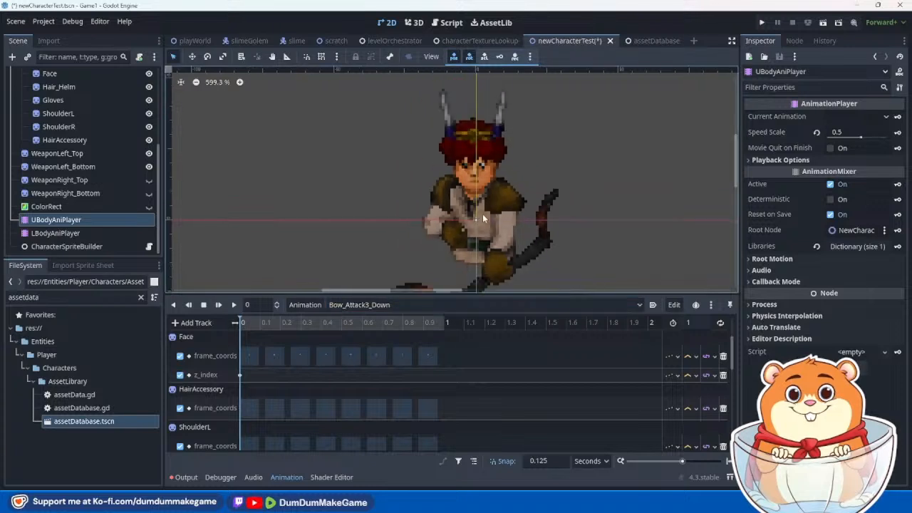
pyautogui.moveTo(253, 326); pyautogui.dragTo(456, 349)
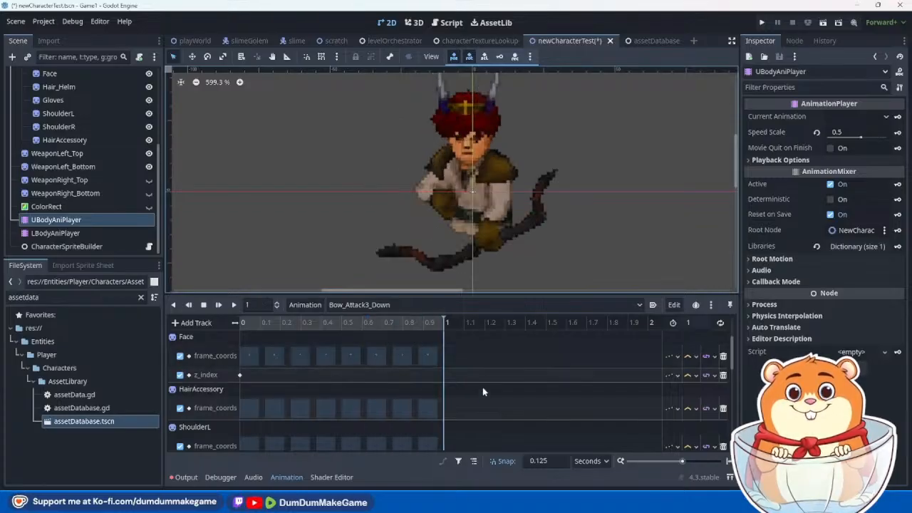
# Step: Compare the files in the Outputs Gloves folder and the ModularCharacter Gloves folder in File Explorer, and return to Godot
pyautogui.click(132, 487)
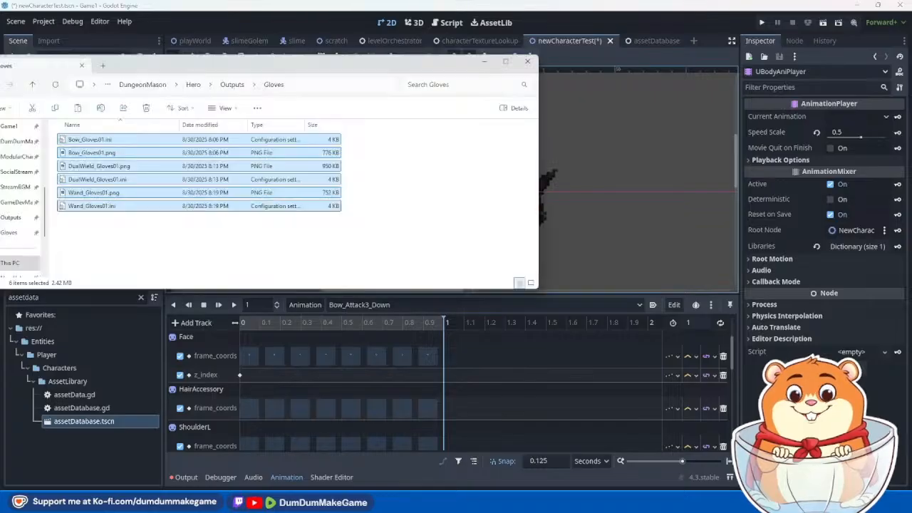
pyautogui.click(146, 501)
pyautogui.click(214, 467)
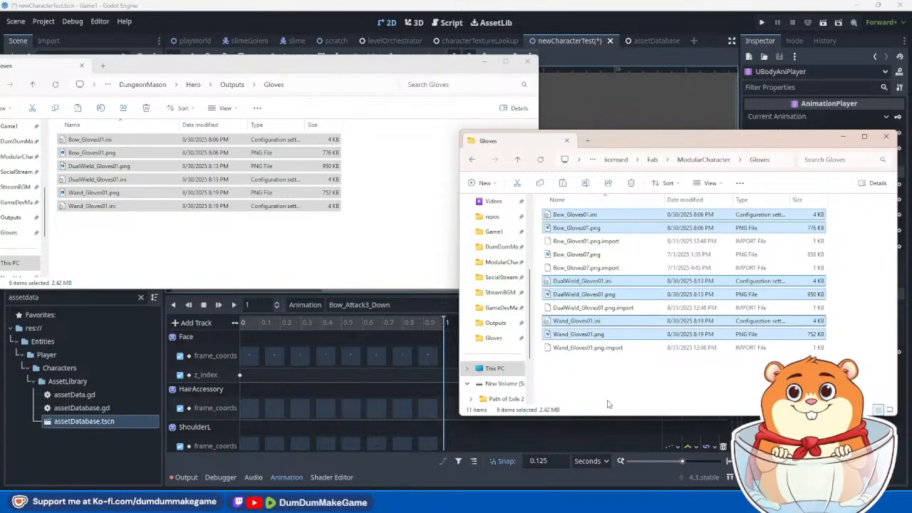
pyautogui.click(741, 433)
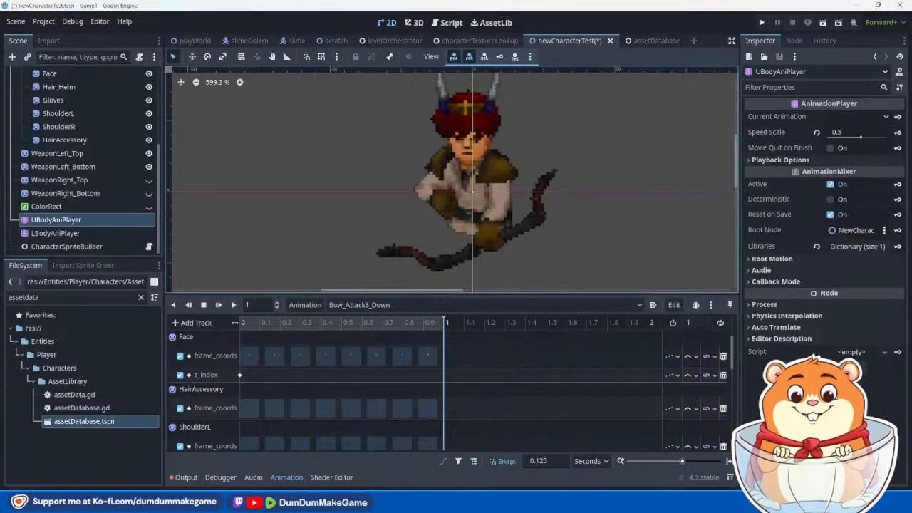
# Step: Load the Bow_AttackMaintain_Down and Bow_Die_Down animations in turn and scrub each one through to 1 s
pyautogui.click(431, 306)
pyautogui.click(419, 359)
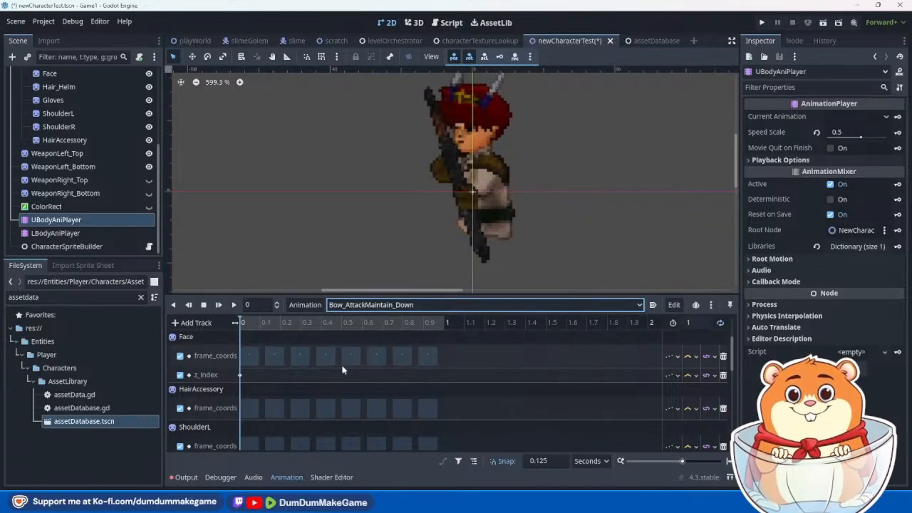
pyautogui.moveTo(252, 324); pyautogui.dragTo(436, 342)
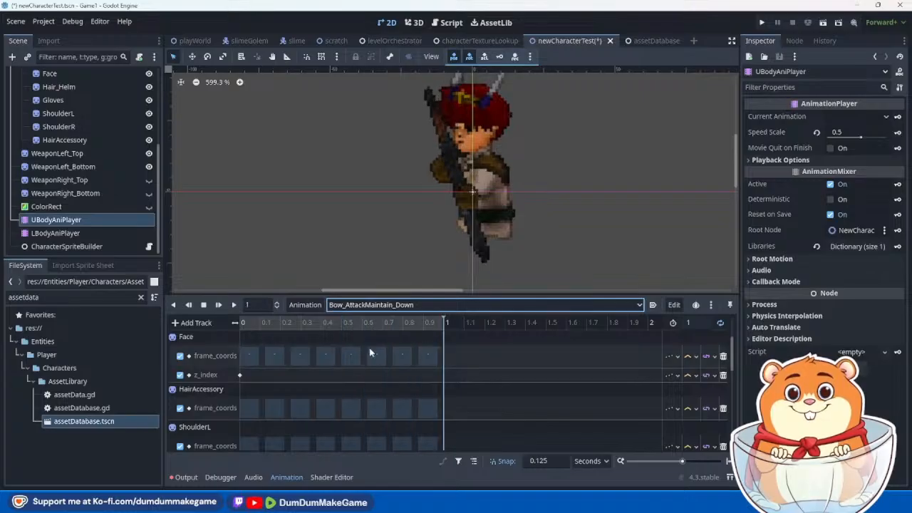
pyautogui.click(366, 306)
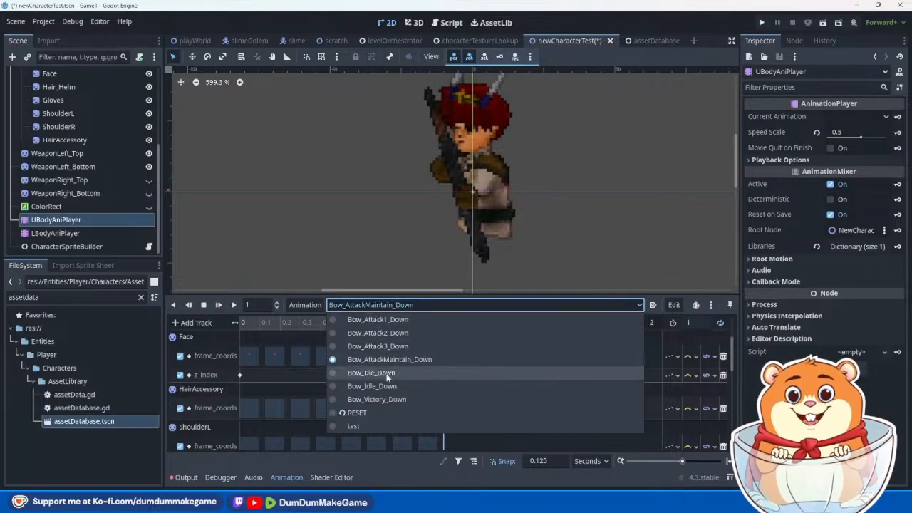
pyautogui.click(389, 373)
pyautogui.moveTo(262, 325); pyautogui.dragTo(438, 364)
# Step: Load the Bow_Idle_Down animation, scrub through it to 0.75 s and examine the bow's tip up close
pyautogui.click(376, 305)
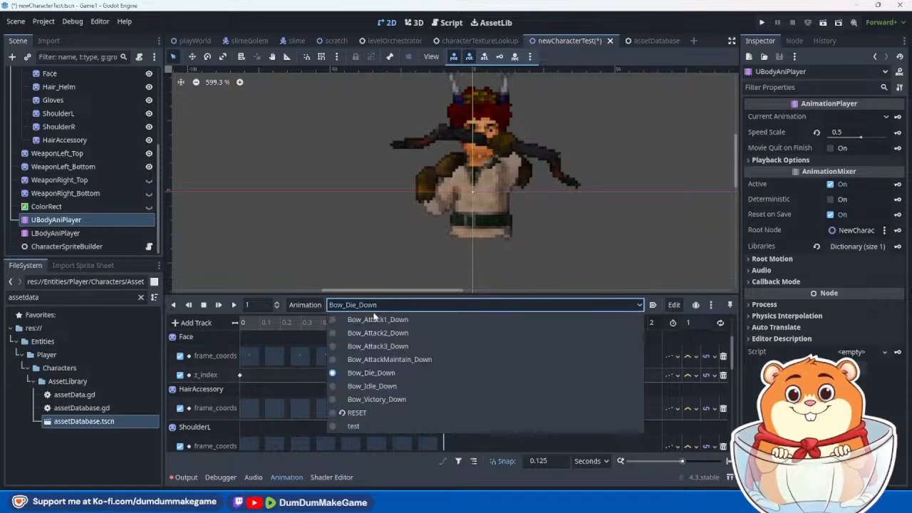
pyautogui.click(382, 386)
pyautogui.click(270, 325)
pyautogui.moveTo(271, 327); pyautogui.dragTo(375, 352)
pyautogui.click(430, 355)
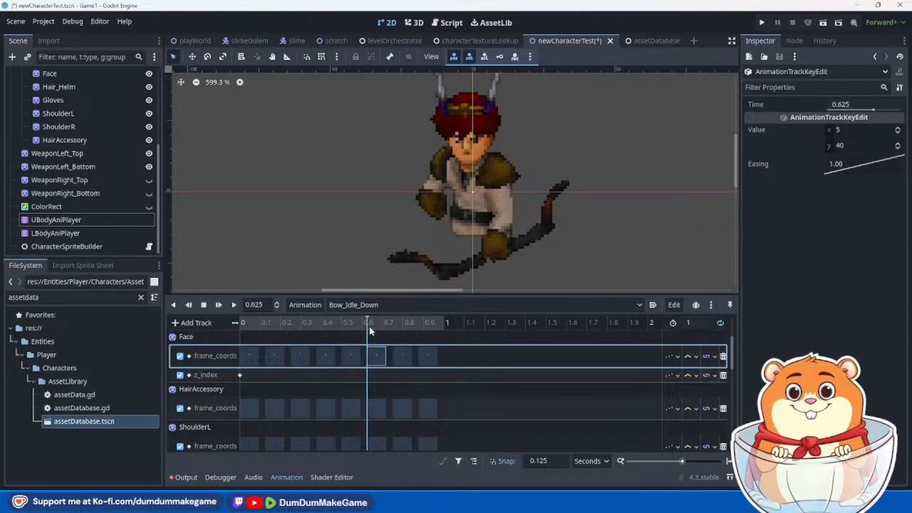
pyautogui.click(394, 323)
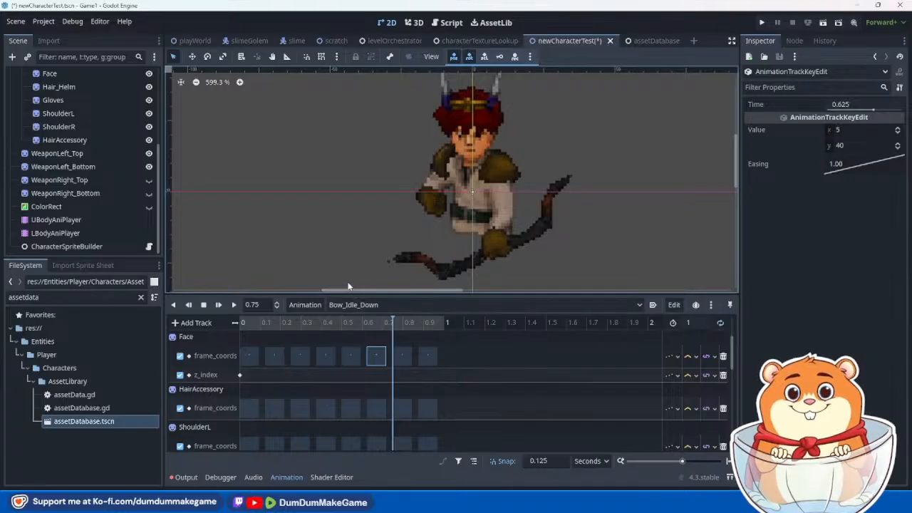
pyautogui.scroll(3, 370, 278)
pyautogui.scroll(2, 414, 253)
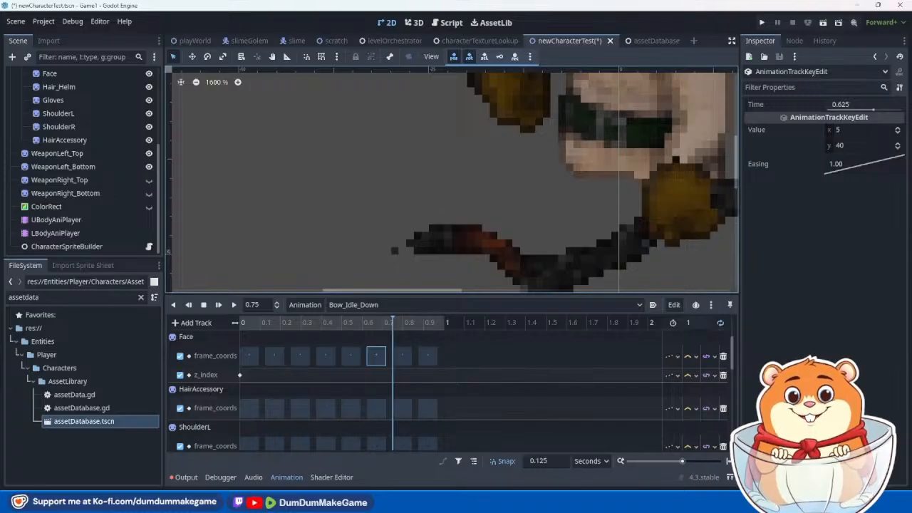
# Step: Switch to Blender's Layout workspace, include the Bow_Ready action for the sprite sheet and view the gloves up close
pyautogui.click(432, 504)
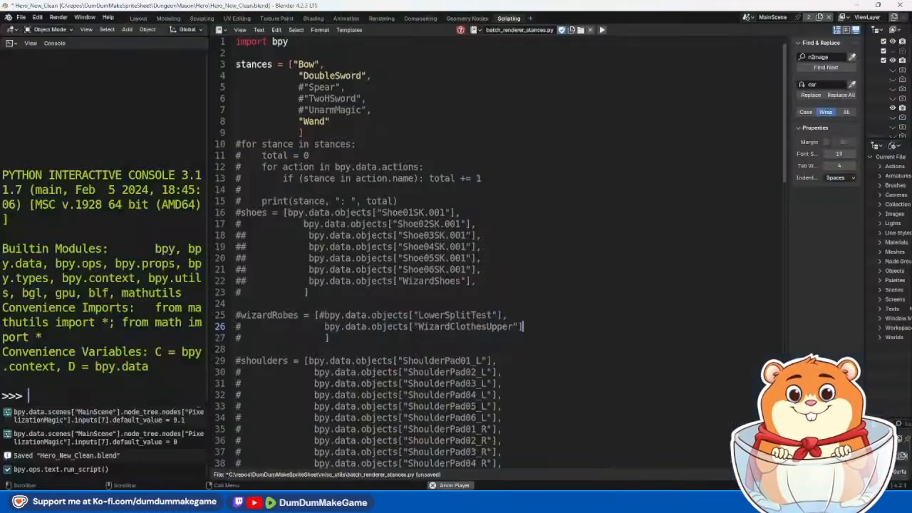
pyautogui.click(140, 19)
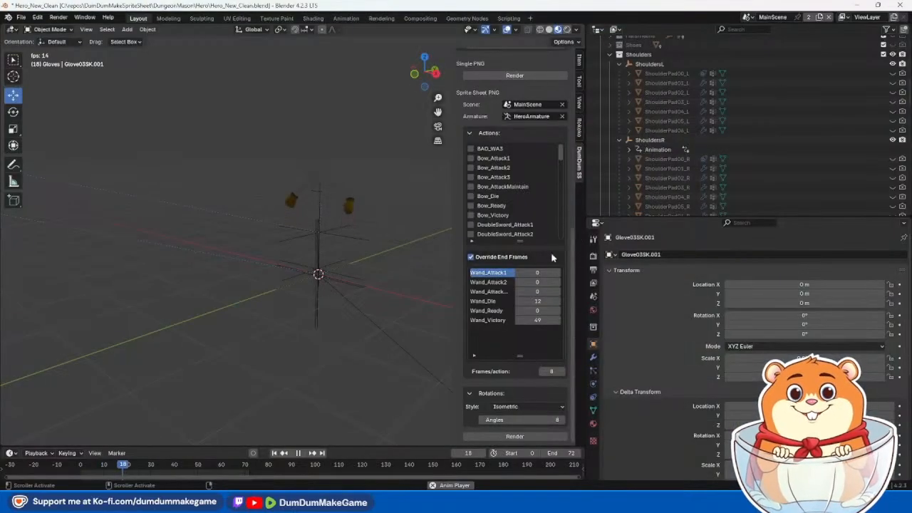
pyautogui.scroll(-2, 480, 173)
pyautogui.scroll(2, 480, 175)
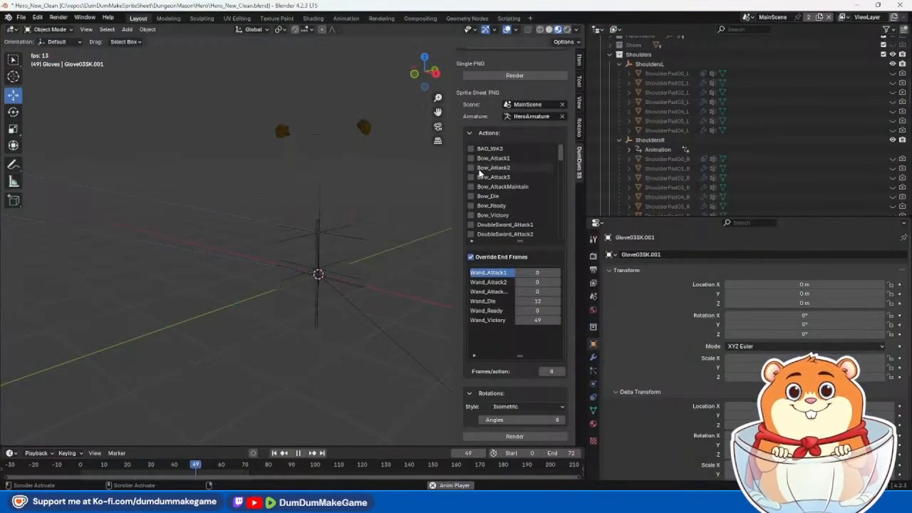
pyautogui.click(470, 205)
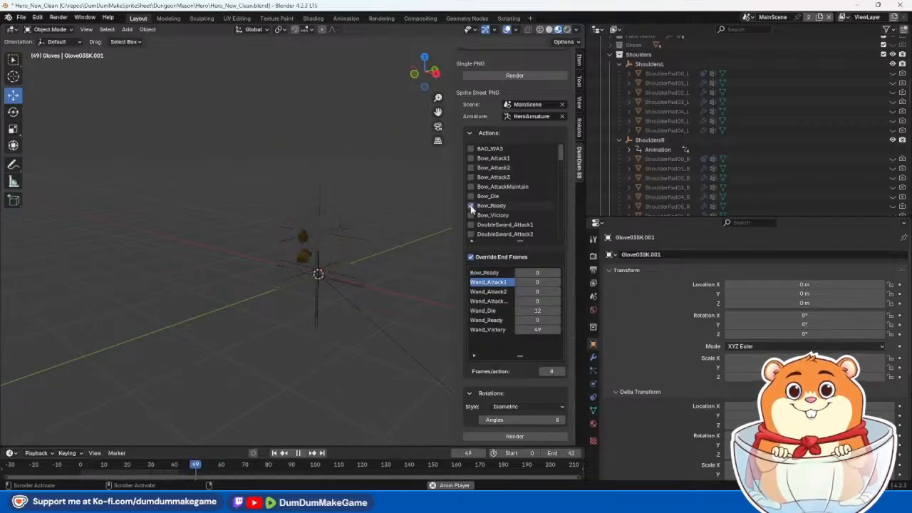
pyautogui.moveTo(331, 317); pyautogui.dragTo(299, 269, button='middle')
pyautogui.scroll(5, 297, 271)
pyautogui.moveTo(272, 309); pyautogui.dragTo(297, 318, button='middle')
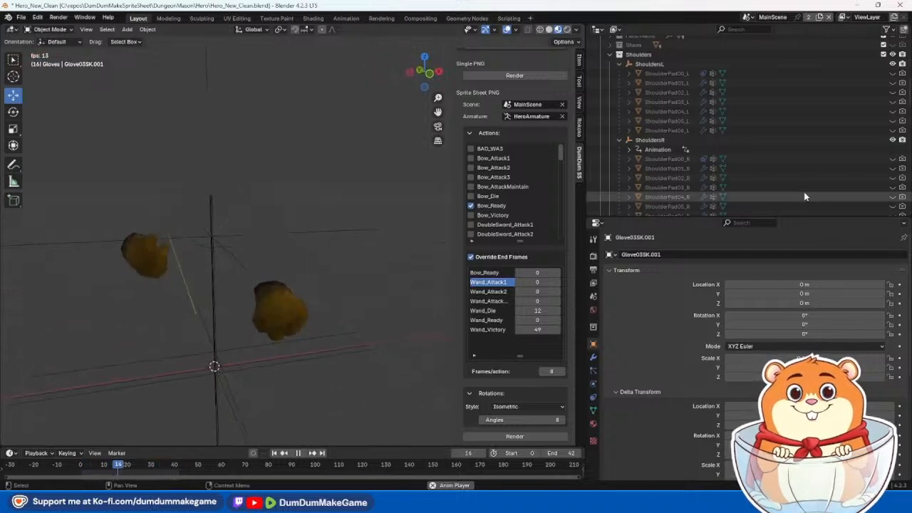
# Step: Make Bow01_Top visible in the viewport and in renders, and render frame 24 to inspect the bow with the gloves
pyautogui.scroll(-10, 804, 194)
pyautogui.scroll(8, 804, 192)
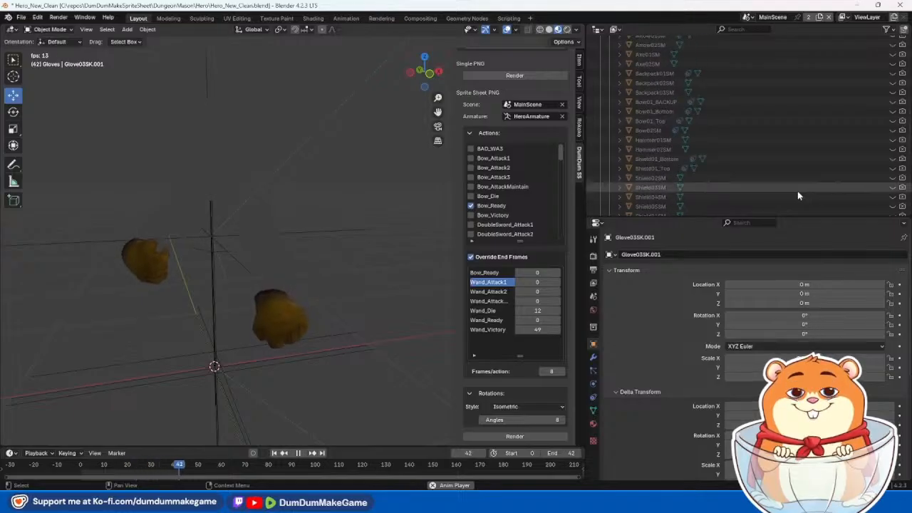
pyautogui.click(902, 178)
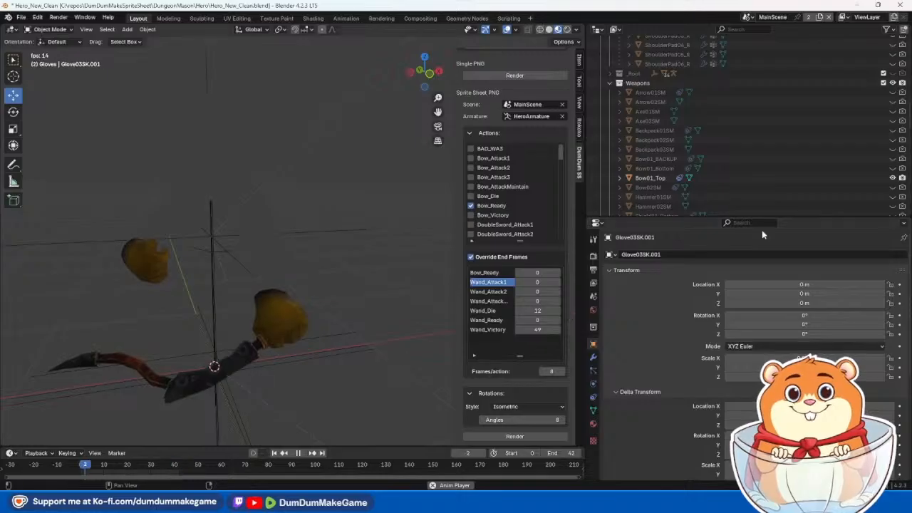
pyautogui.moveTo(256, 314); pyautogui.dragTo(290, 303, button='middle')
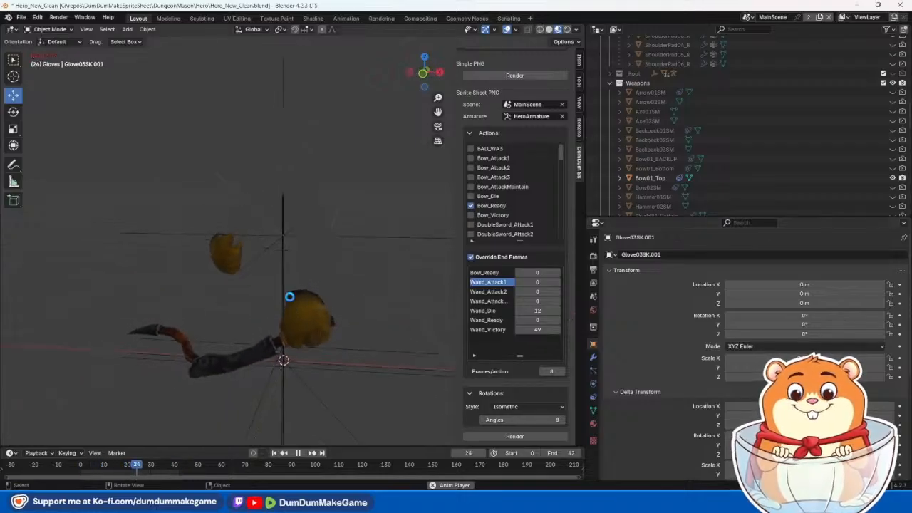
pyautogui.press('F12')
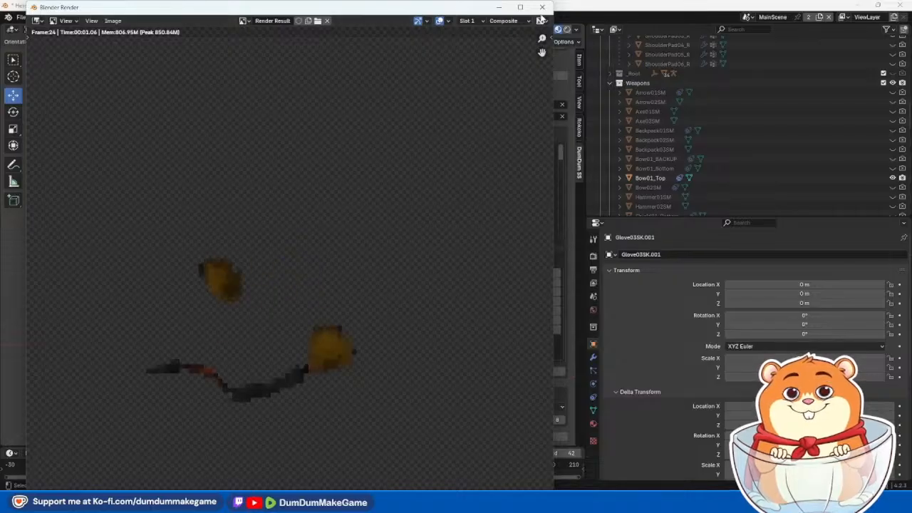
pyautogui.click(543, 8)
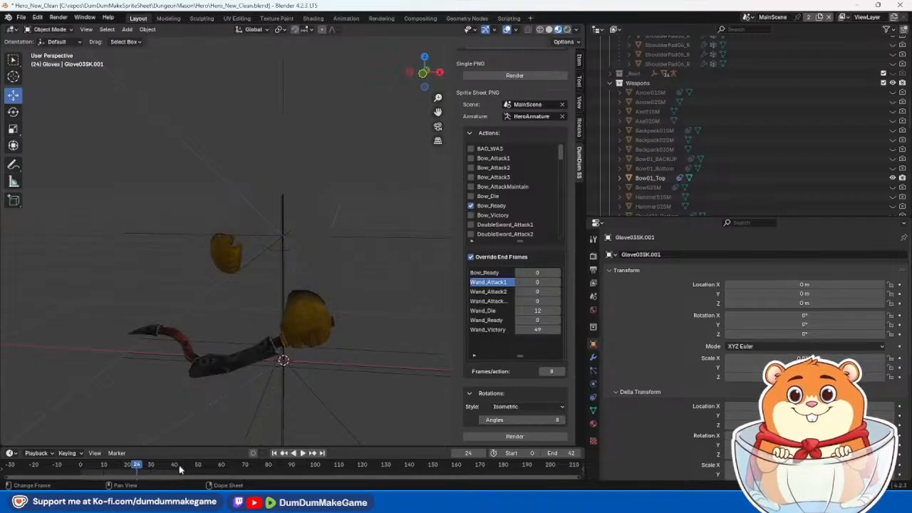
# Step: Scrub the Bow_Ready action around frames 41 and 42 and back to frame 1 to compare the poses
pyautogui.moveTo(139, 468); pyautogui.dragTo(182, 469)
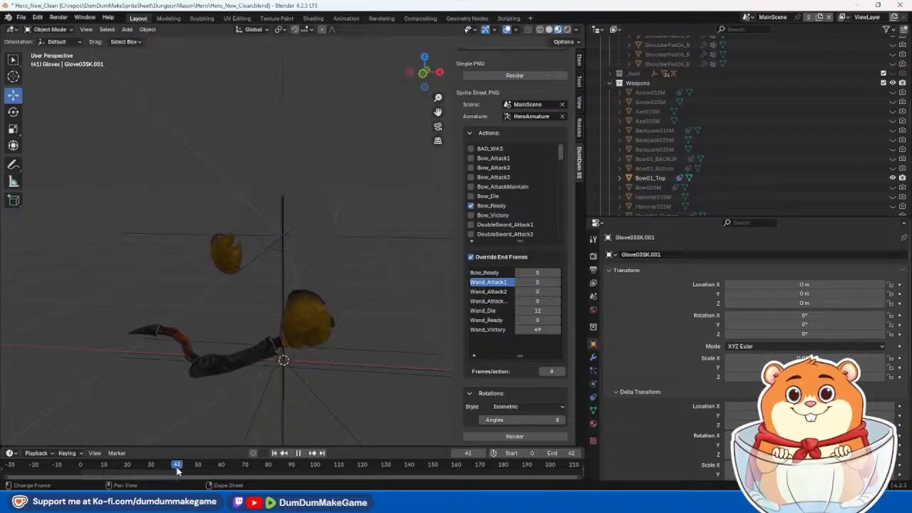
pyautogui.moveTo(177, 470); pyautogui.dragTo(174, 471)
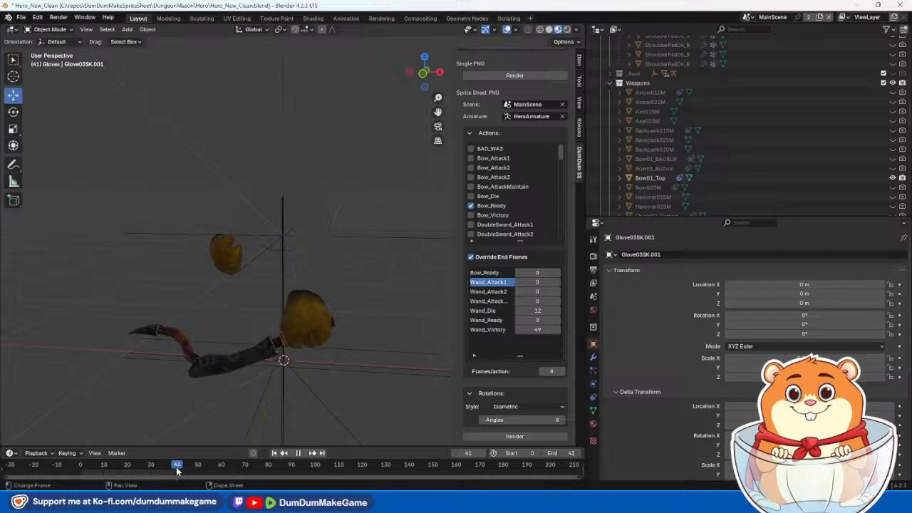
pyautogui.scroll(3, 176, 471)
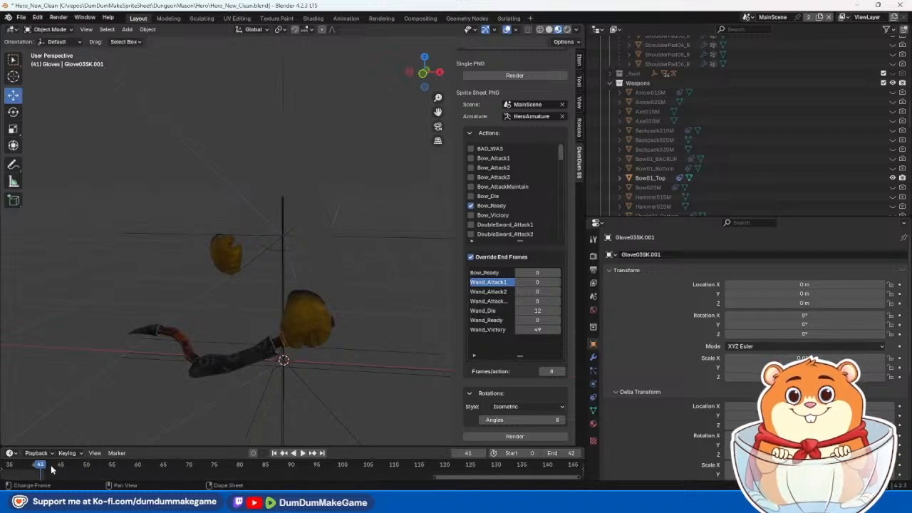
pyautogui.press('space')
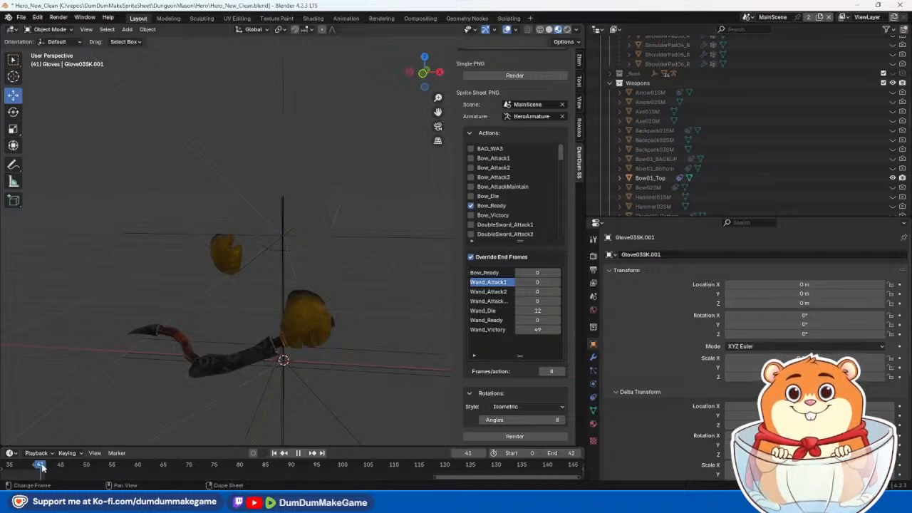
pyautogui.moveTo(46, 468); pyautogui.dragTo(47, 469)
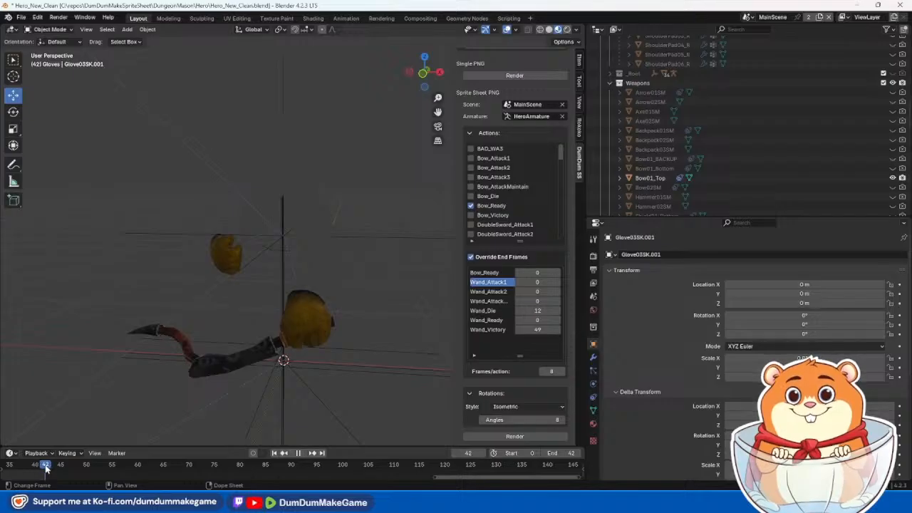
pyautogui.moveTo(84, 475); pyautogui.dragTo(434, 475, button='middle')
pyautogui.moveTo(399, 467); pyautogui.dragTo(188, 467)
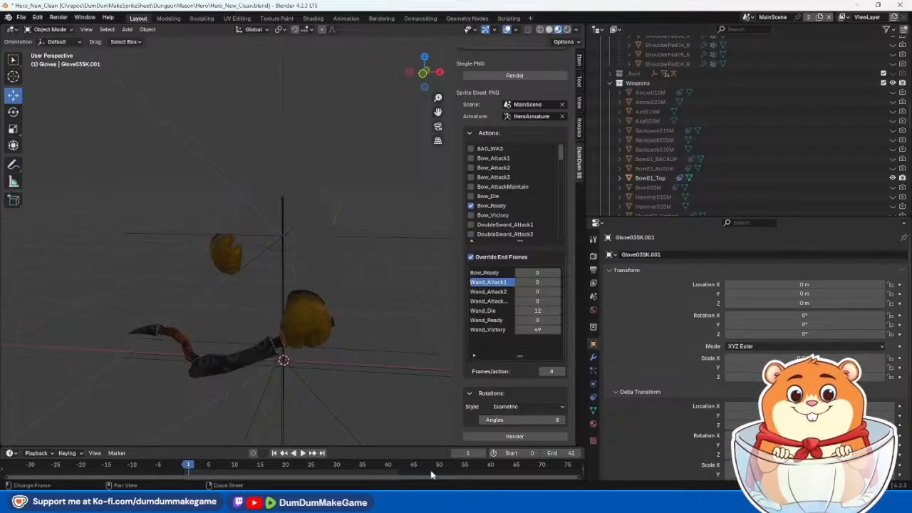
# Step: Open Calculator and divide 41 by 8 to work out the frame spacing
pyautogui.press('super')
pyautogui.write('calc')
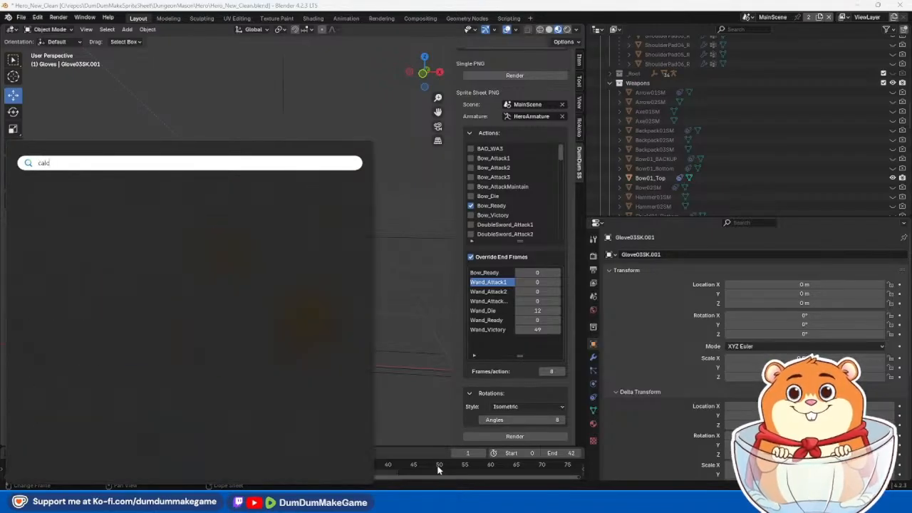
pyautogui.press('Return')
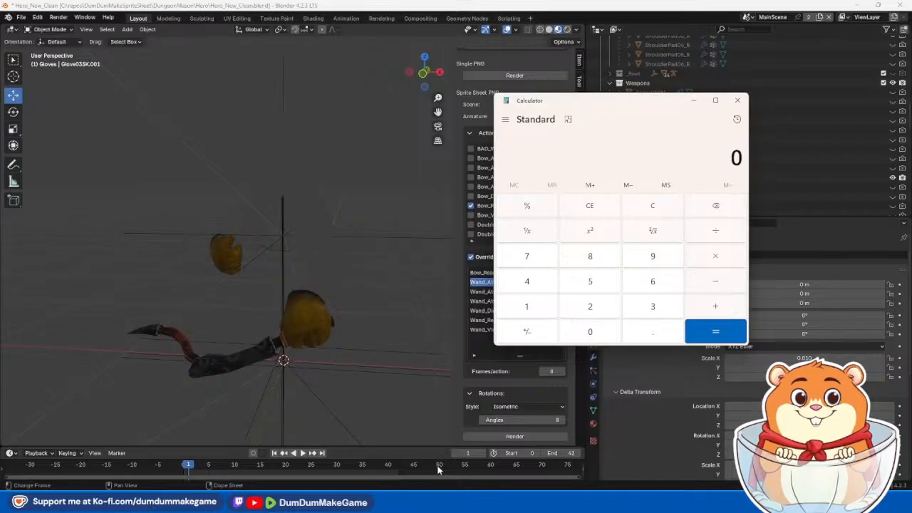
pyautogui.write('41/8')
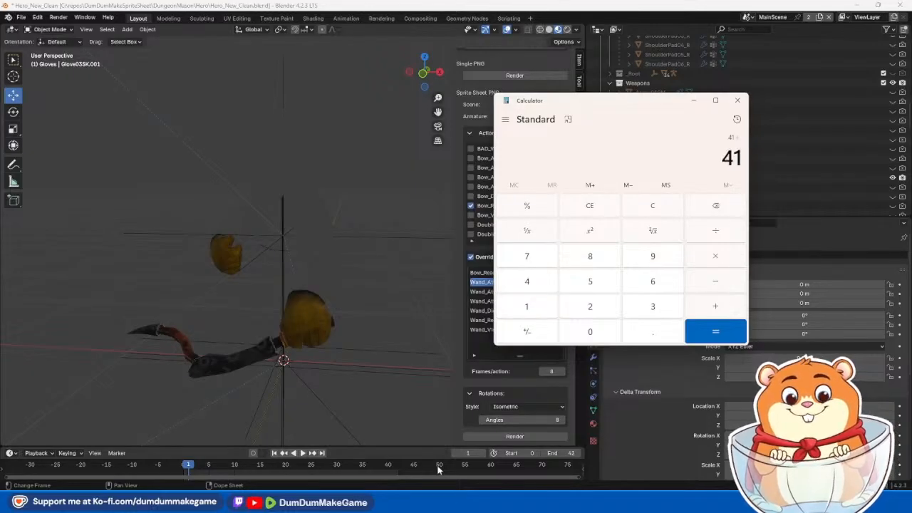
pyautogui.press('Return')
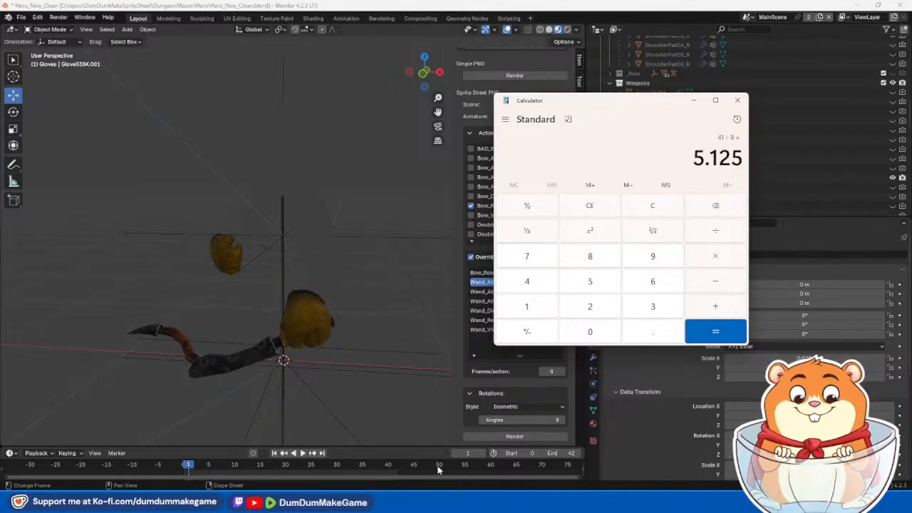
# Step: Calculate the next sampled frame by adding 5.125 to 1
pyautogui.write('4')
pyautogui.press('BackSpace')
pyautogui.write('1 +')
pyautogui.write('5.125')
pyautogui.press('Return')
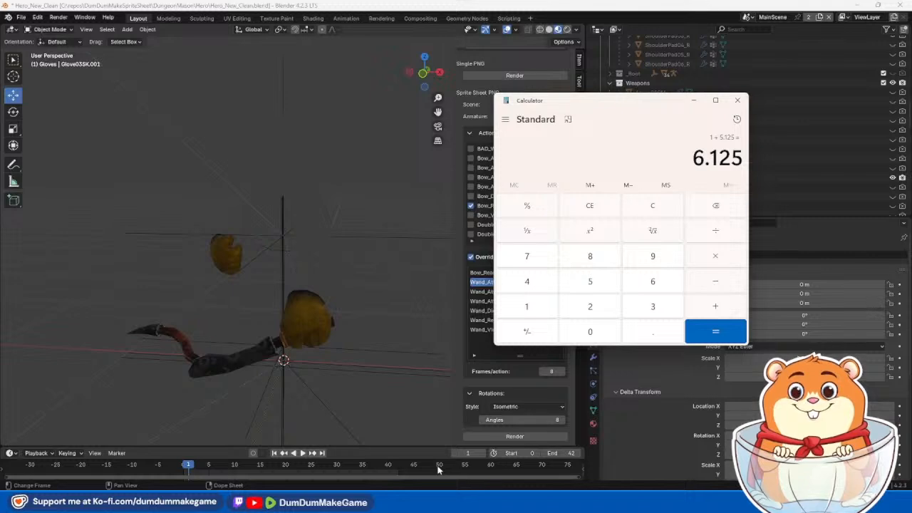
# Step: Switch to Godot, scrub the Bow_Idle_Down animation back to its early frames to inspect the bow, and return to Blender
pyautogui.hotkey('alt', 'Tab')
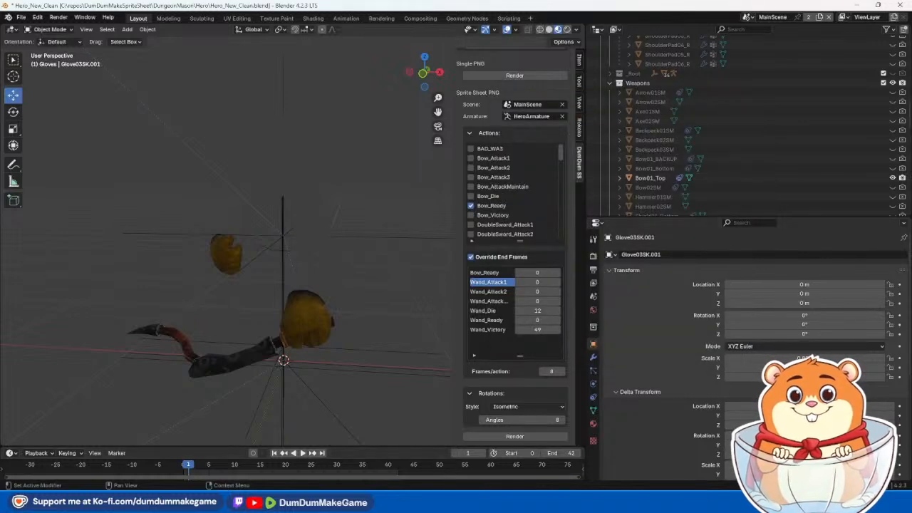
pyautogui.hotkey('alt', 'Tab')
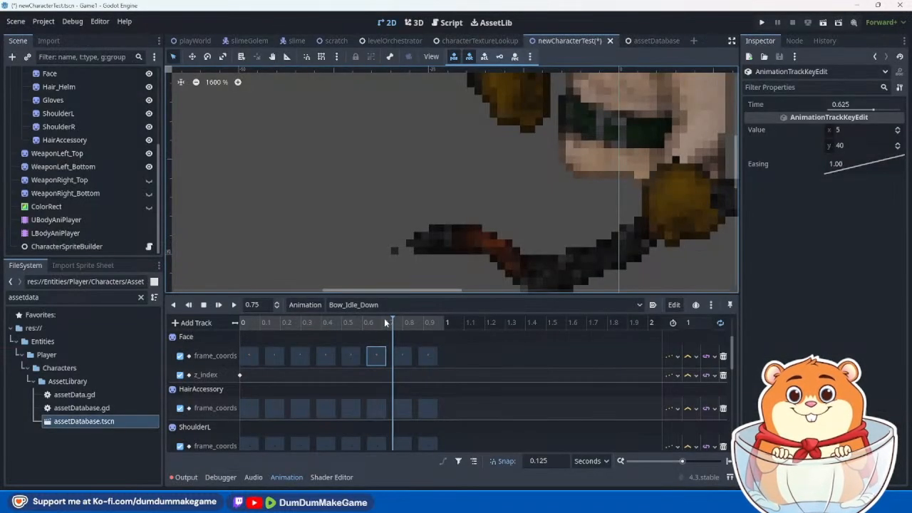
pyautogui.moveTo(381, 323); pyautogui.dragTo(265, 330)
pyautogui.hotkey('alt', 'Tab')
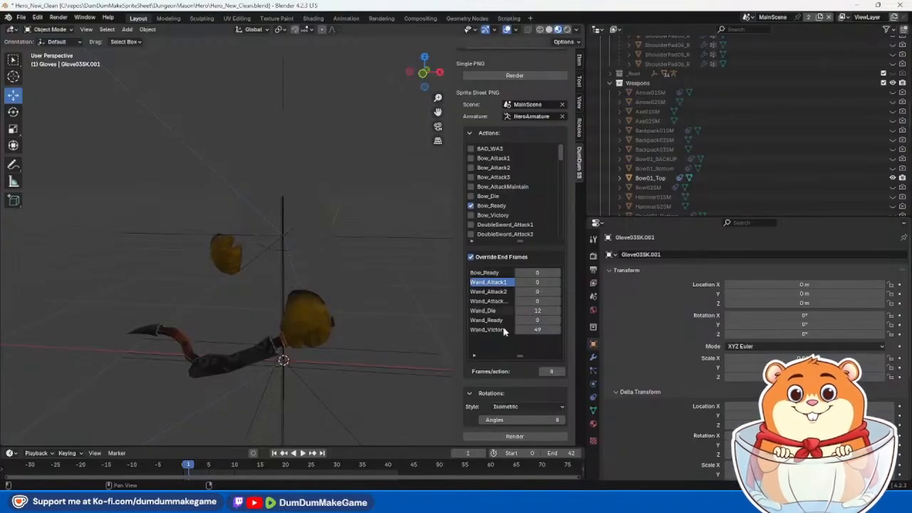
pyautogui.hotkey('alt', 'Tab')
pyautogui.hotkey('alt', 'Tab')
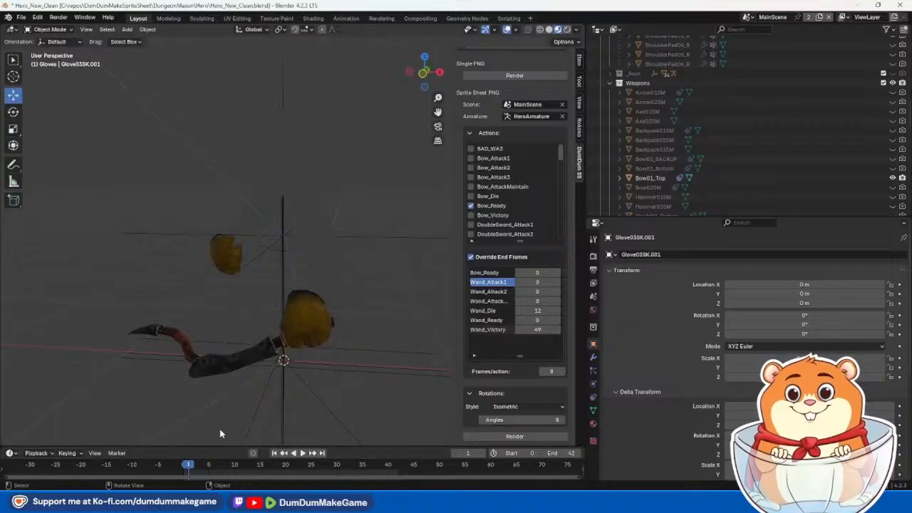
# Step: Render frame 6 of the Bow_Ready action and inspect the bow tip up close
pyautogui.moveTo(191, 467); pyautogui.dragTo(214, 468)
pyautogui.press('F12')
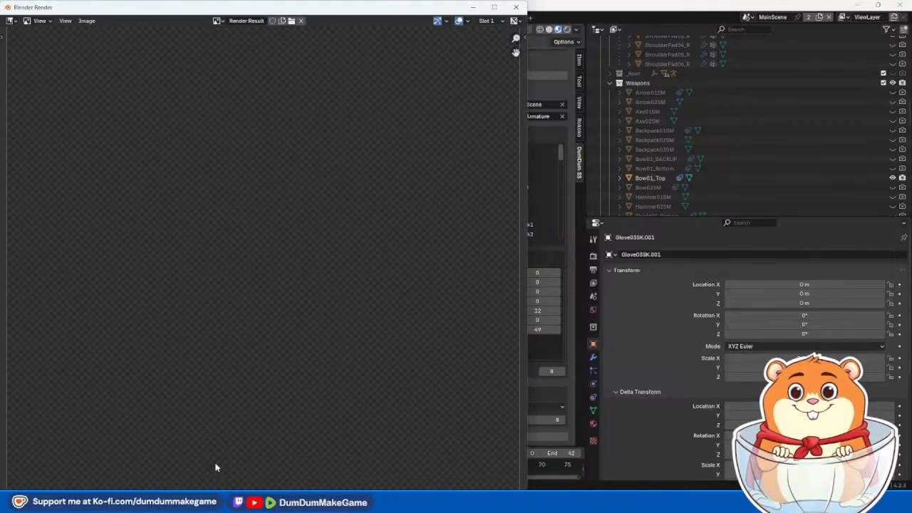
pyautogui.scroll(10, 231, 341)
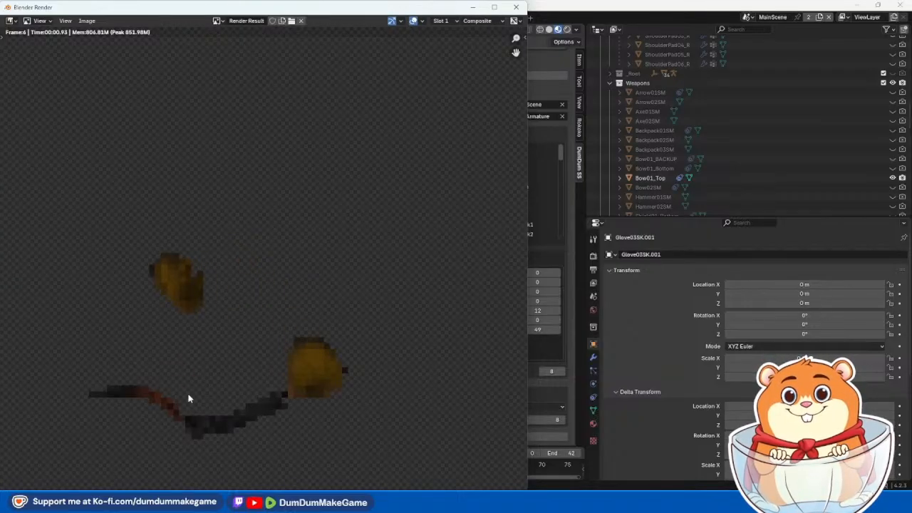
pyautogui.click(517, 7)
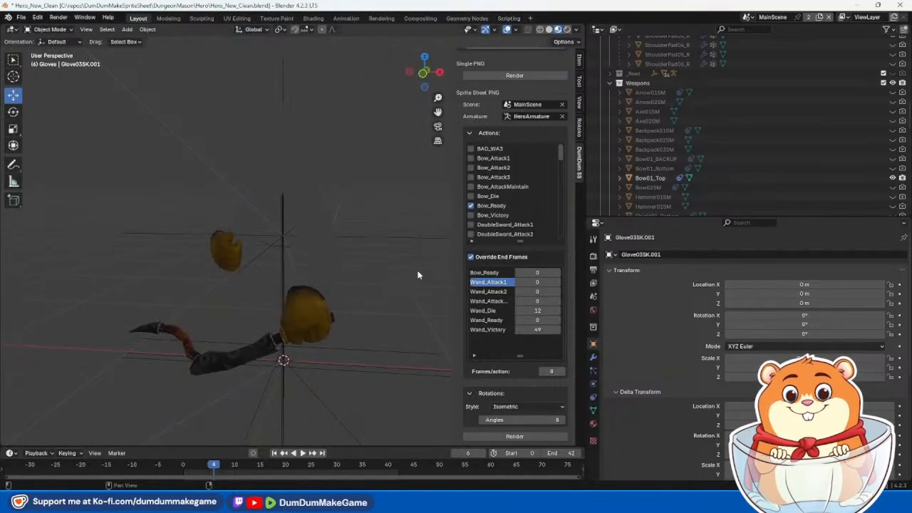
# Step: Render frames 7 and 5 of the Bow_Ready action to compare the bow's pixels
pyautogui.moveTo(215, 464); pyautogui.dragTo(219, 467)
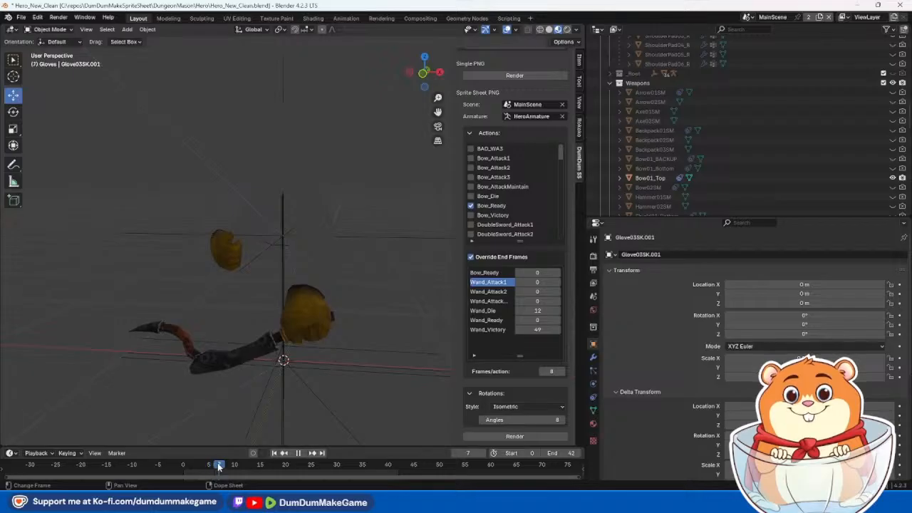
pyautogui.press('F12')
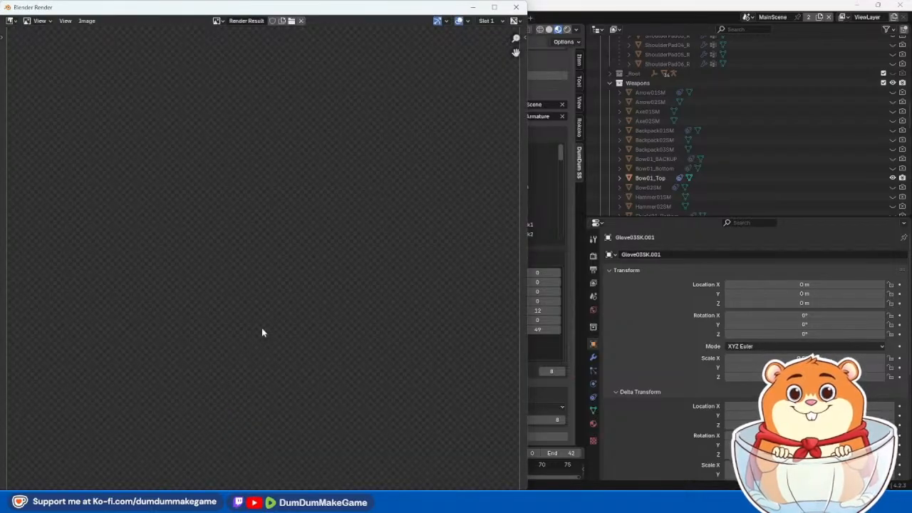
pyautogui.click(516, 7)
pyautogui.moveTo(219, 465); pyautogui.dragTo(209, 465)
pyautogui.press('F12')
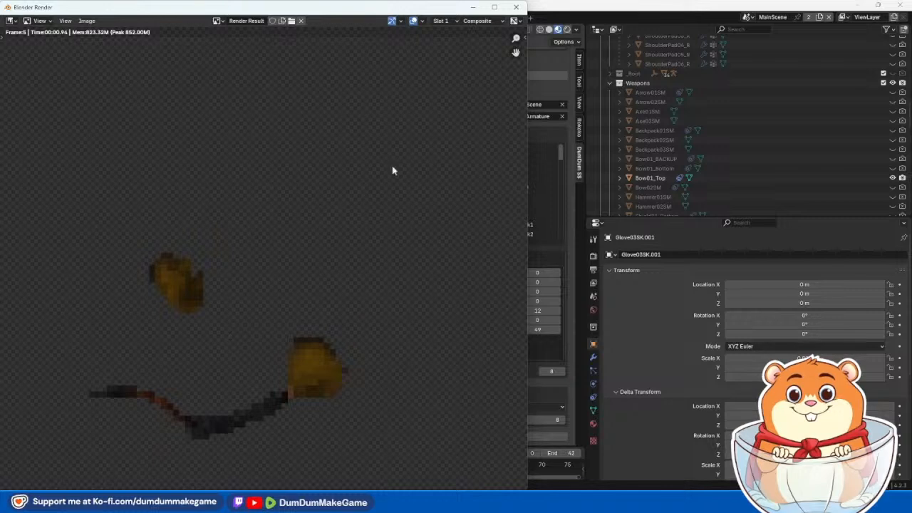
pyautogui.click(517, 8)
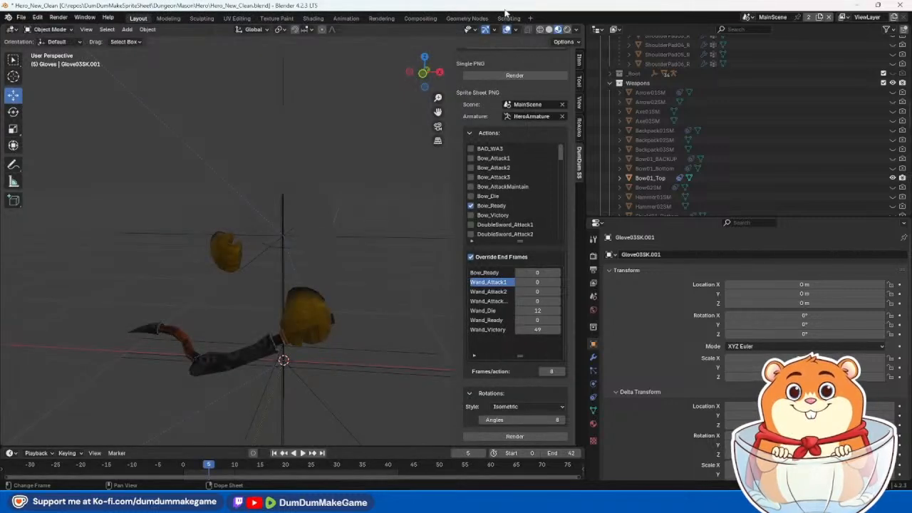
# Step: Set the Pixelization Magic node's Outline Thickness to 1 in the compositor and render frame 5
pyautogui.click(422, 19)
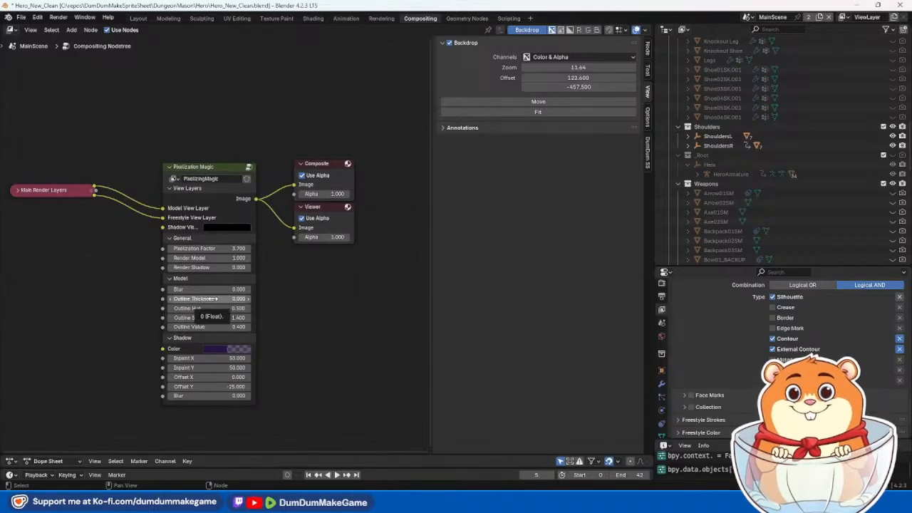
pyautogui.click(207, 299)
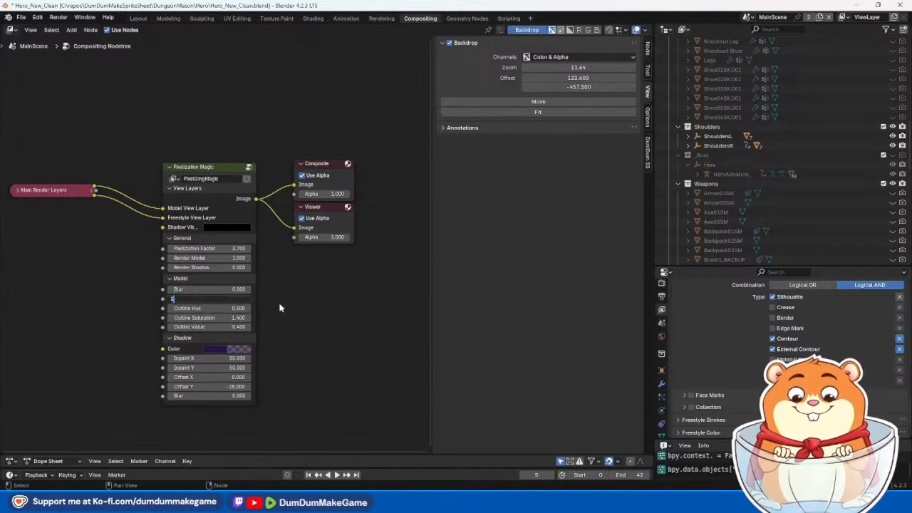
pyautogui.press('Return')
pyautogui.press('F12')
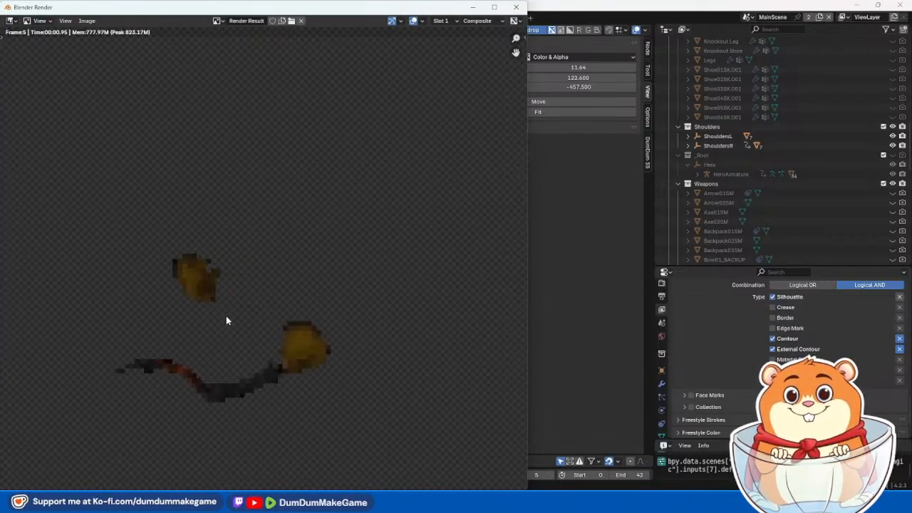
pyautogui.click(516, 7)
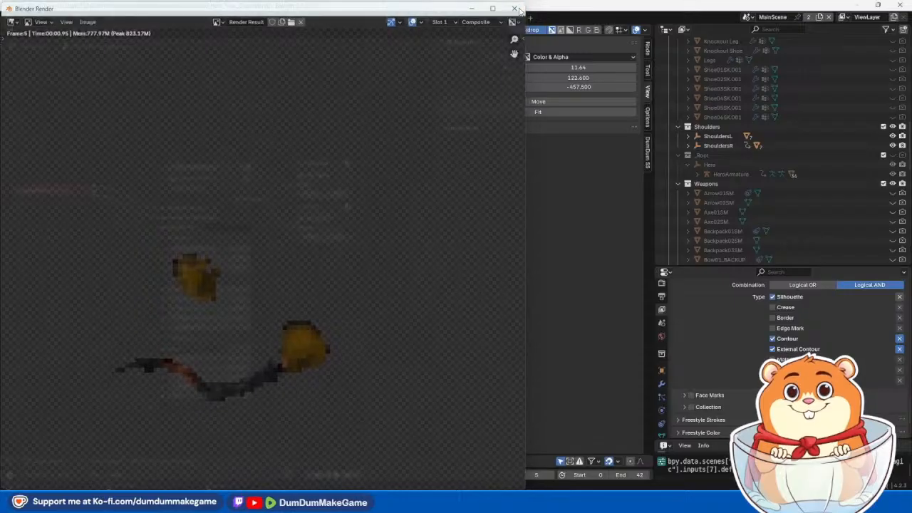
# Step: Return to the layout workspace, go to frame 6 and render it to inspect the outlined bow tip
pyautogui.click(135, 19)
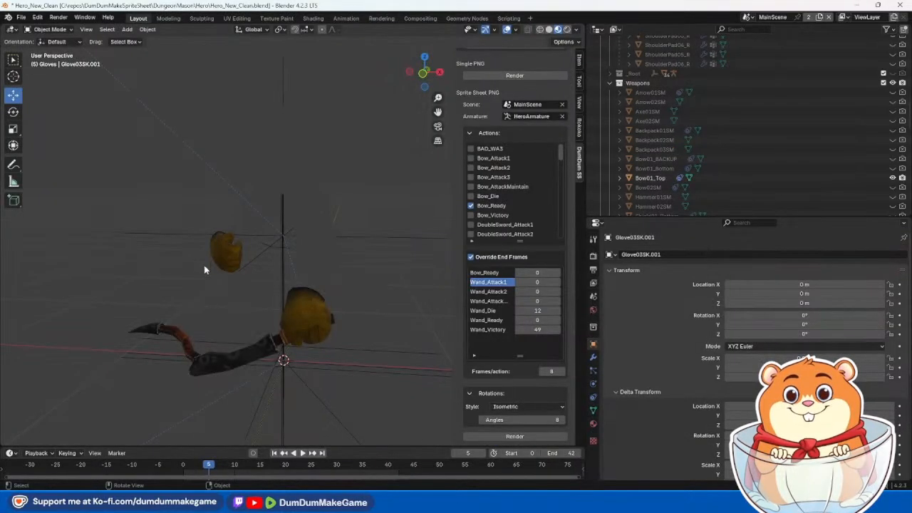
pyautogui.click(213, 466)
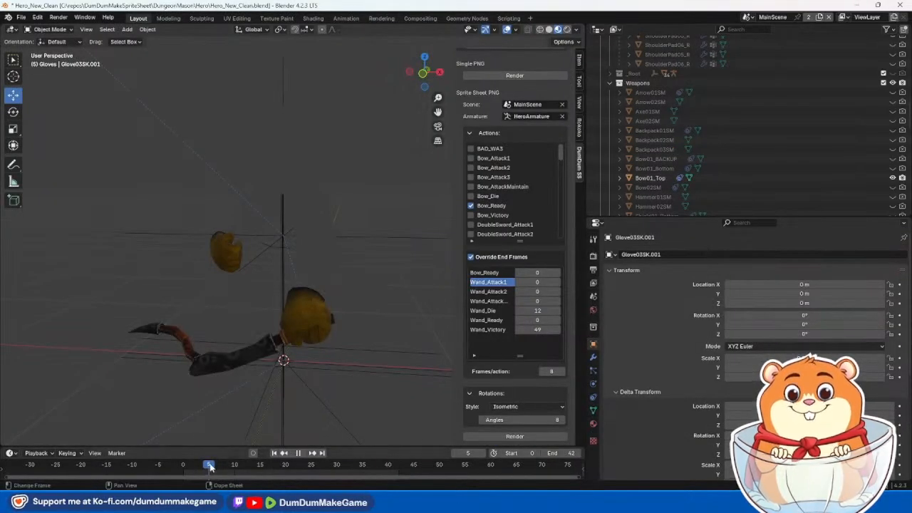
pyautogui.press('F12')
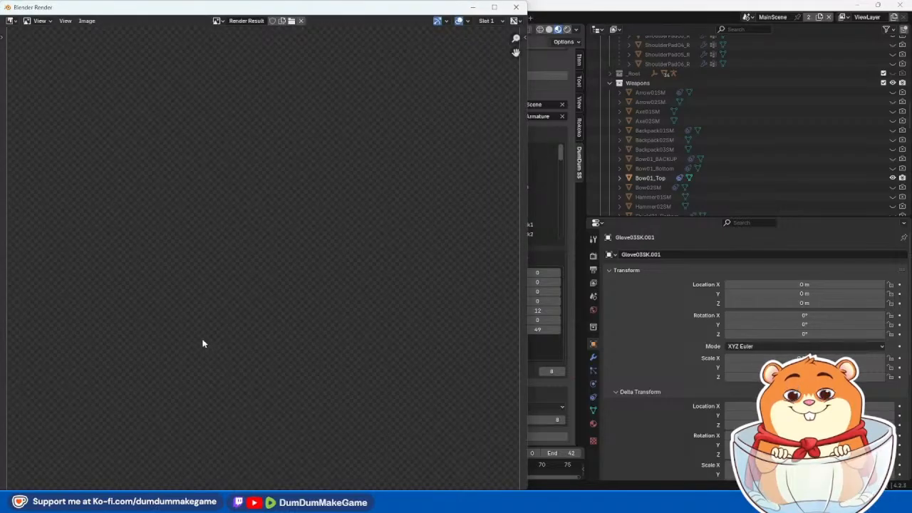
pyautogui.scroll(4, 192, 331)
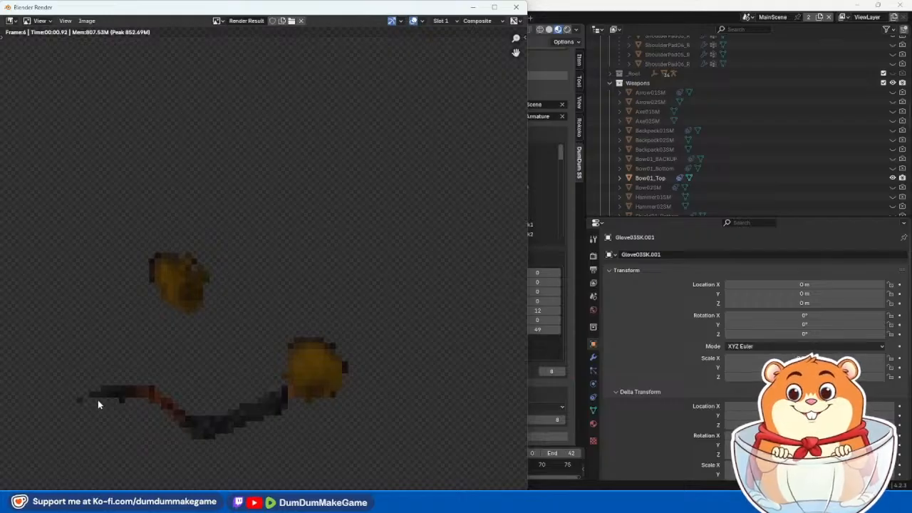
pyautogui.click(516, 7)
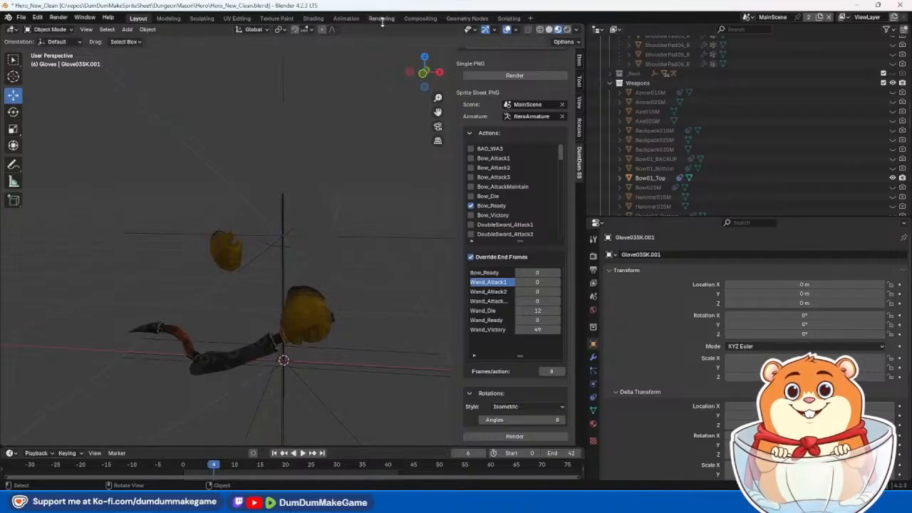
# Step: Set the Pixelization Magic node's Outline Thickness to 2 and render frame 6 to check the bow outline
pyautogui.click(420, 19)
pyautogui.moveTo(386, 246)
pyautogui.mouseDown(button='middle')
pyautogui.moveTo(326, 254)
pyautogui.moveTo(292, 240)
pyautogui.moveTo(377, 231)
pyautogui.mouseUp(button='middle')
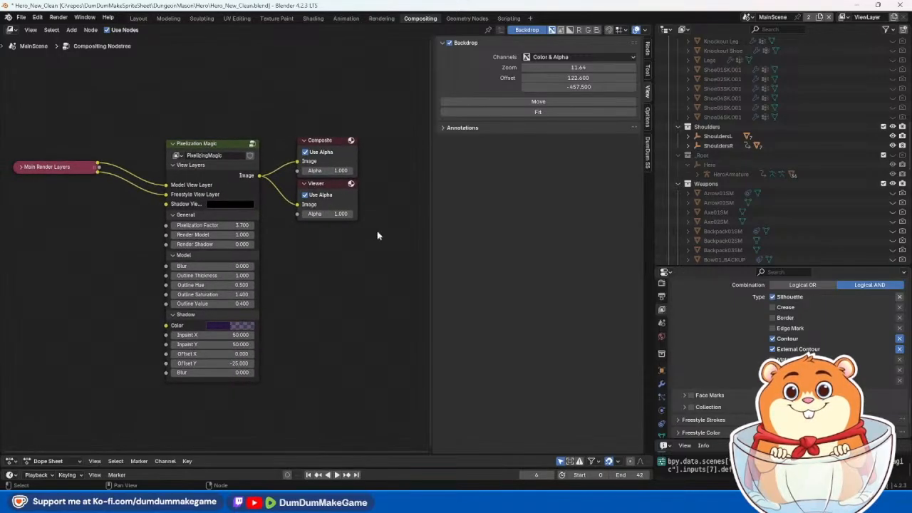
pyautogui.click(246, 276)
pyautogui.write('2')
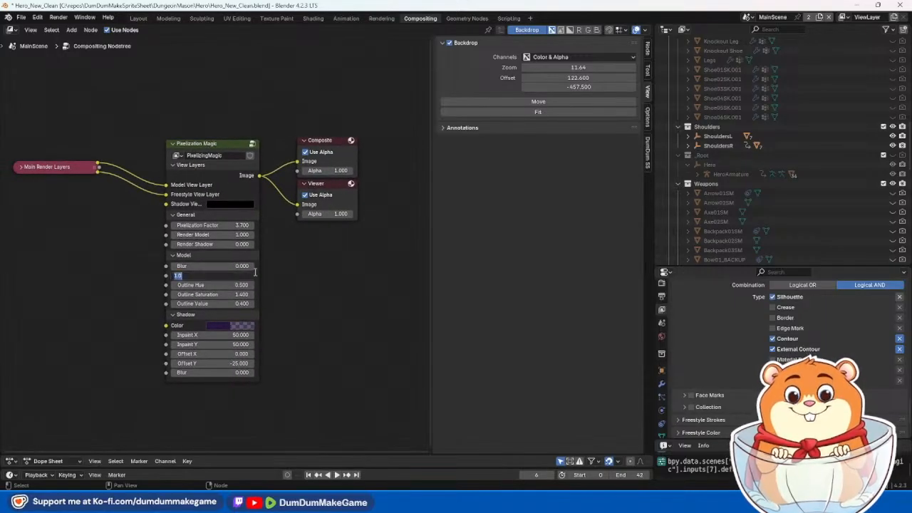
pyautogui.press('Return')
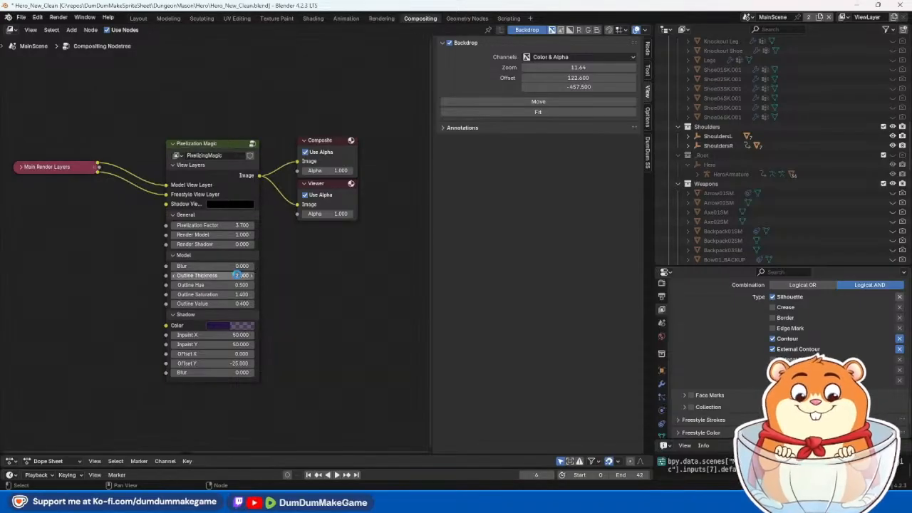
pyautogui.press('F12')
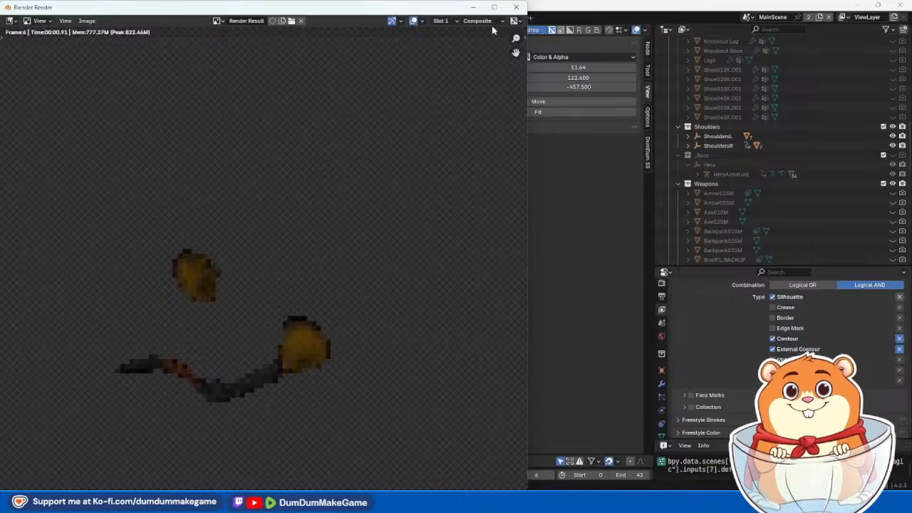
pyautogui.click(516, 7)
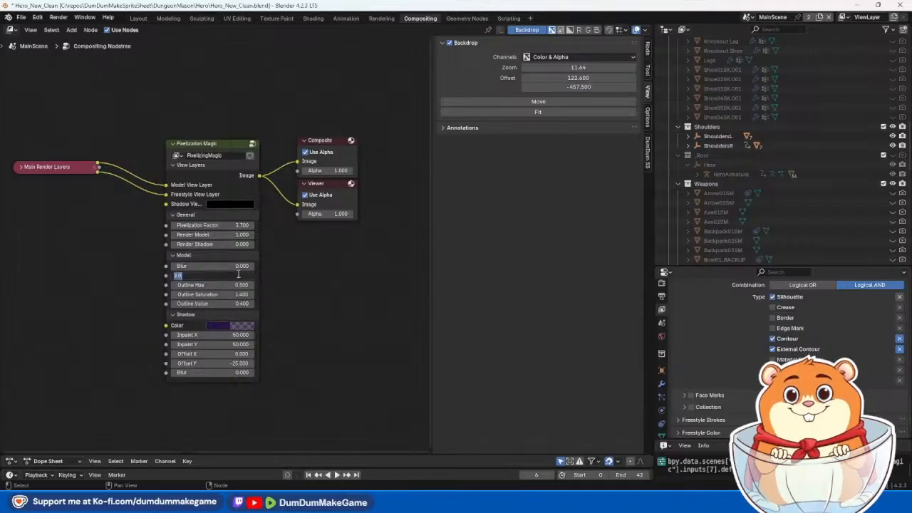
# Step: Set the Outline Thickness to 3 and render frame 6 again to inspect the bow outline
pyautogui.press('F12')
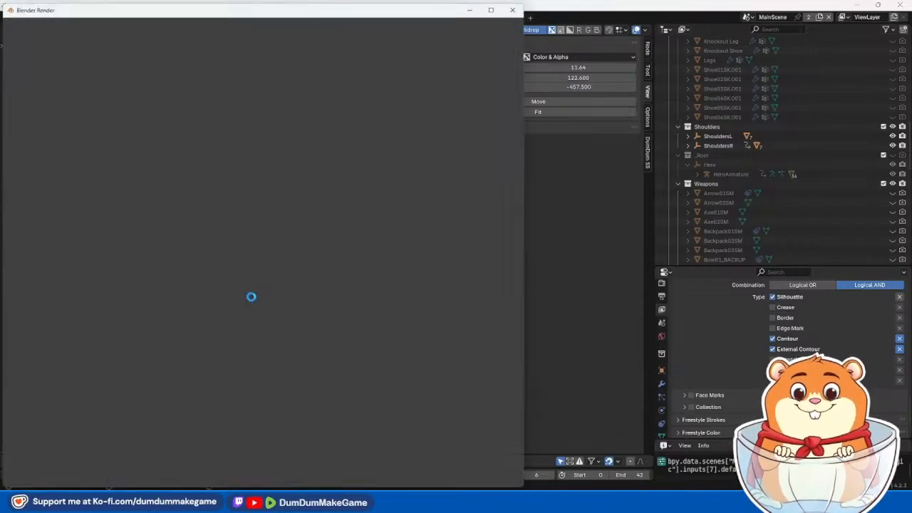
pyautogui.scroll(5, 247, 318)
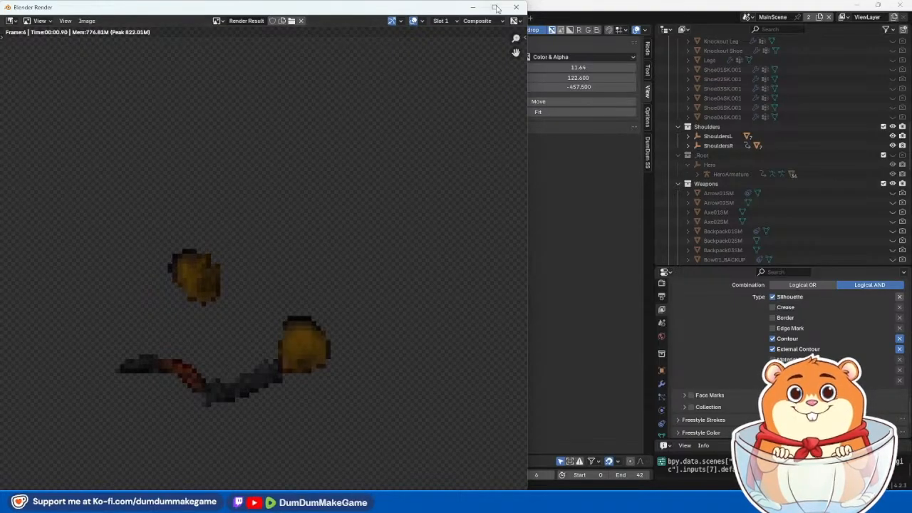
pyautogui.click(474, 7)
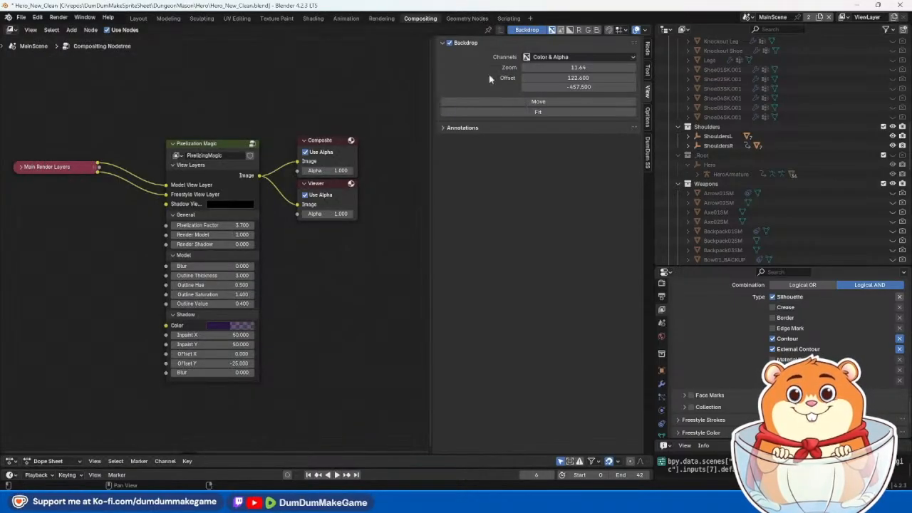
# Step: Back in the layout workspace, hide Glove01SK.001 and show the Gloves Holdout object in its place
pyautogui.click(141, 19)
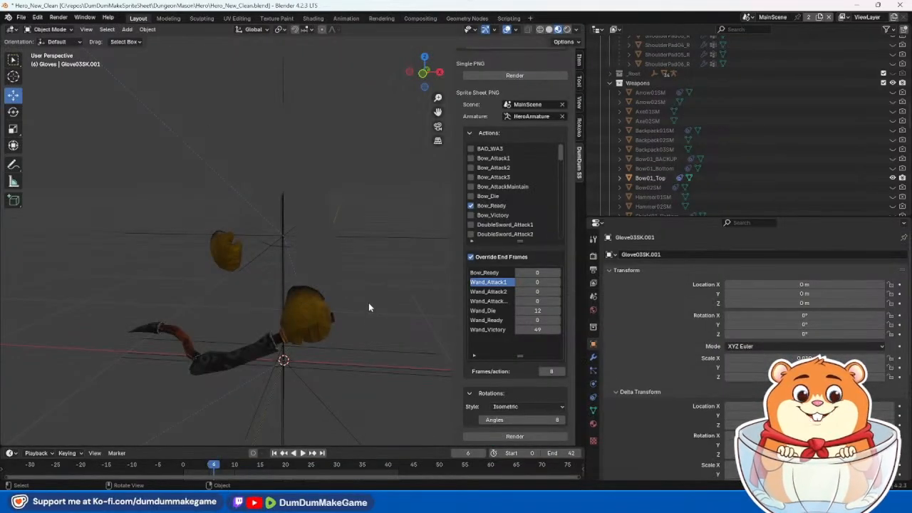
pyautogui.click(310, 320)
pyautogui.scroll(8, 773, 174)
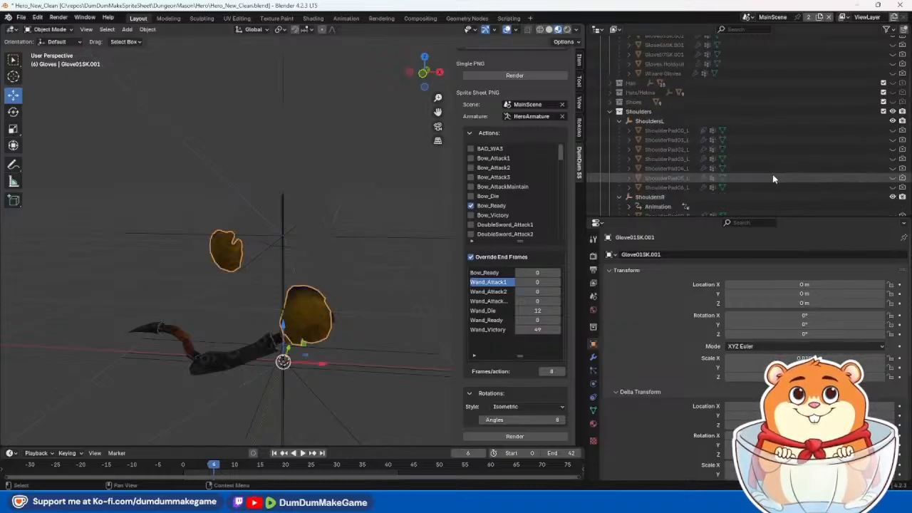
pyautogui.scroll(10, 675, 150)
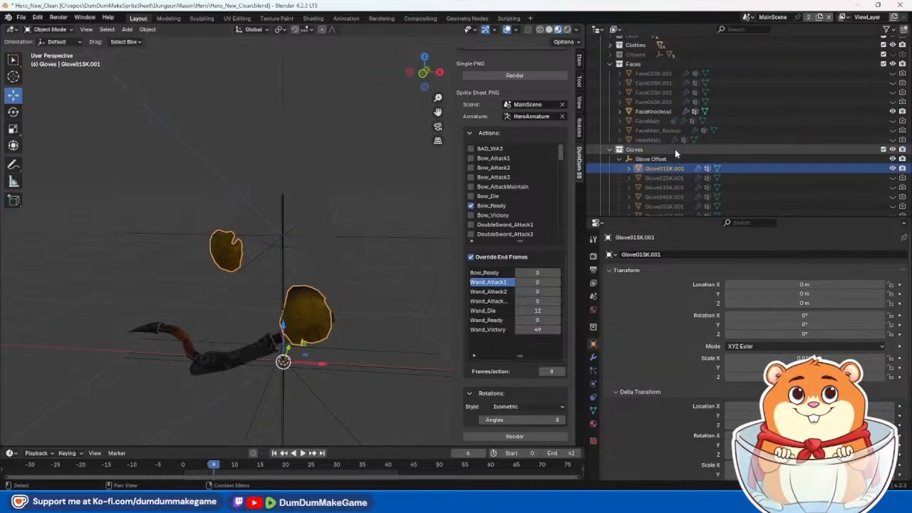
pyautogui.click(894, 169)
pyautogui.scroll(-6, 891, 157)
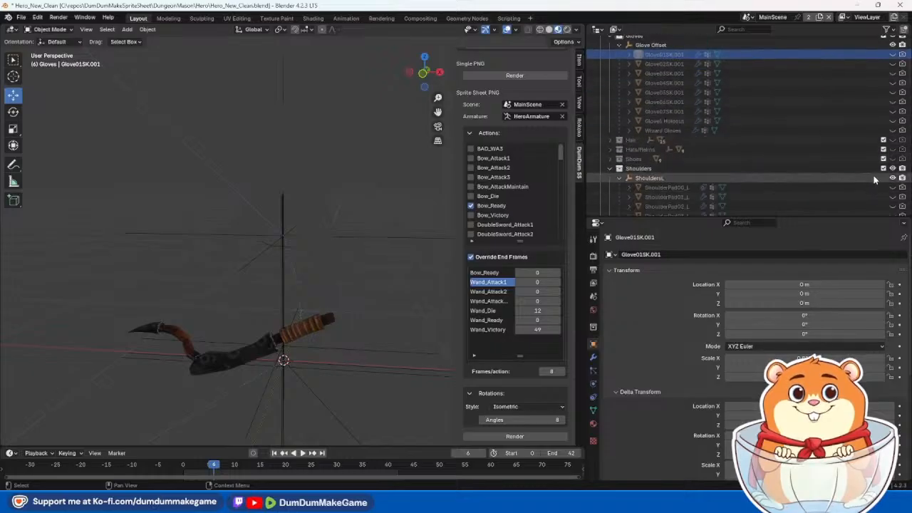
pyautogui.click(894, 121)
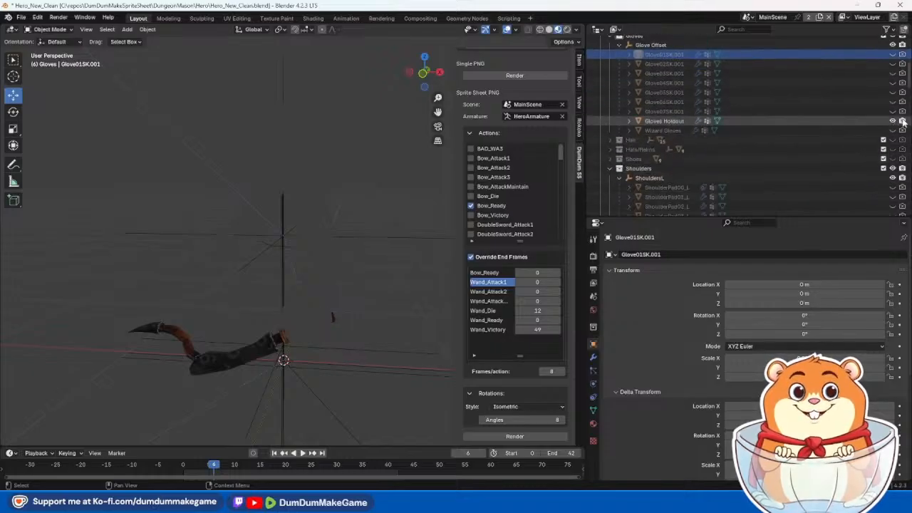
# Step: Hide the Holdout Cloth object in the Clothes collection and render frame 6 to inspect the bow
pyautogui.moveTo(348, 312); pyautogui.dragTo(420, 300, button='middle')
pyautogui.click(143, 225)
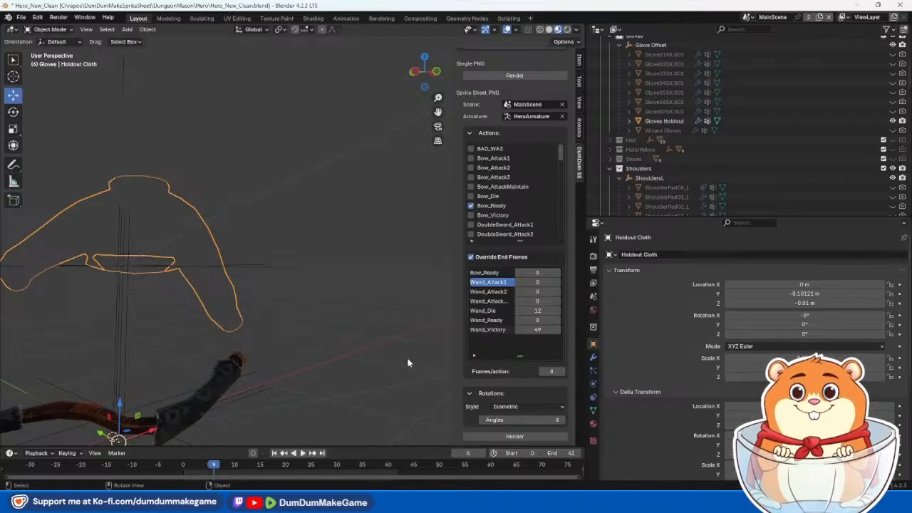
pyautogui.scroll(8, 612, 163)
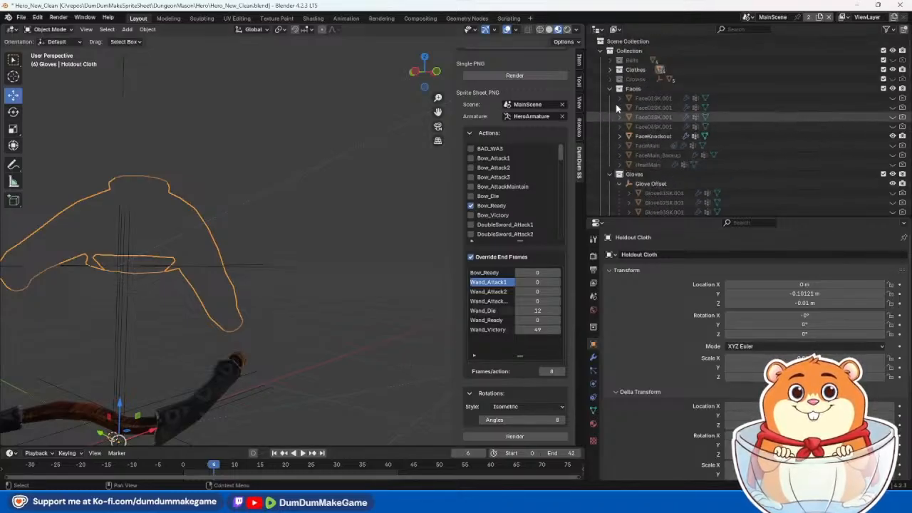
pyautogui.click(611, 70)
pyautogui.click(894, 193)
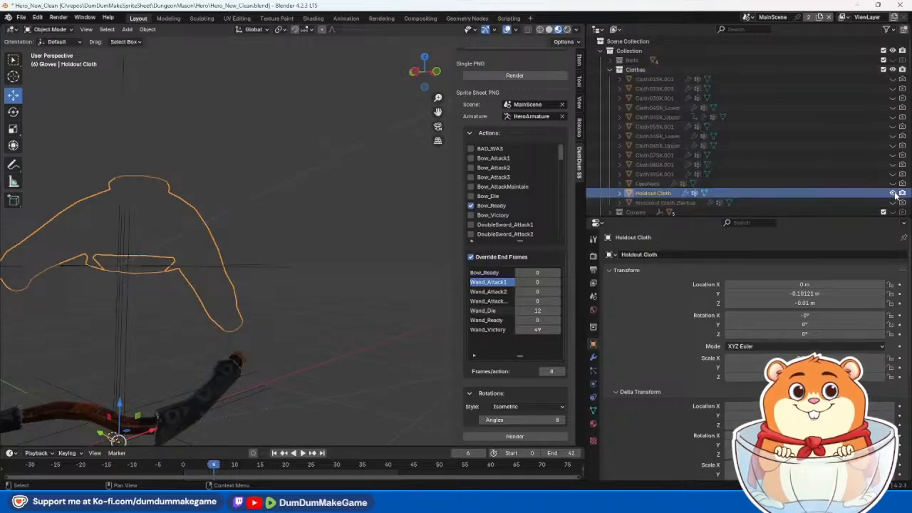
pyautogui.press('F12')
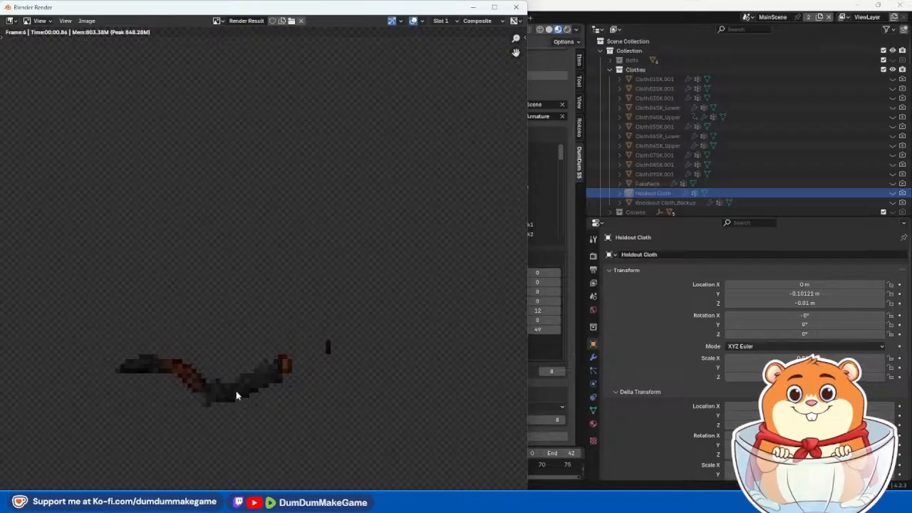
pyautogui.click(516, 7)
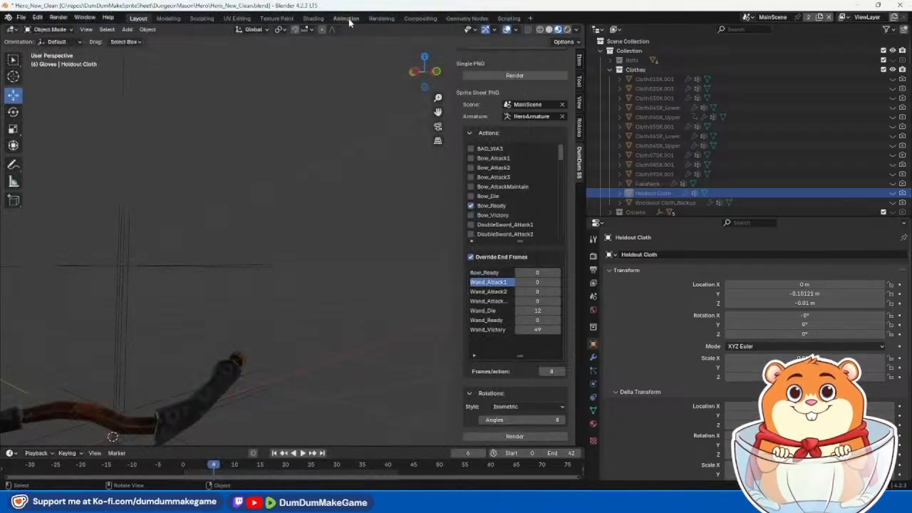
# Step: Go to the compositing workspace and set the backdrop zoom to about 8.23
pyautogui.click(421, 18)
pyautogui.scroll(-3, 342, 273)
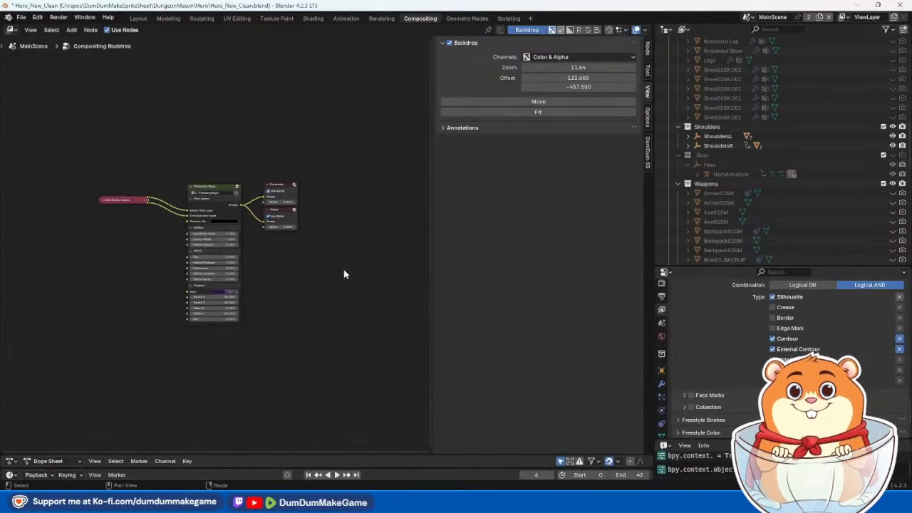
pyautogui.moveTo(578, 68); pyautogui.dragTo(544, 68)
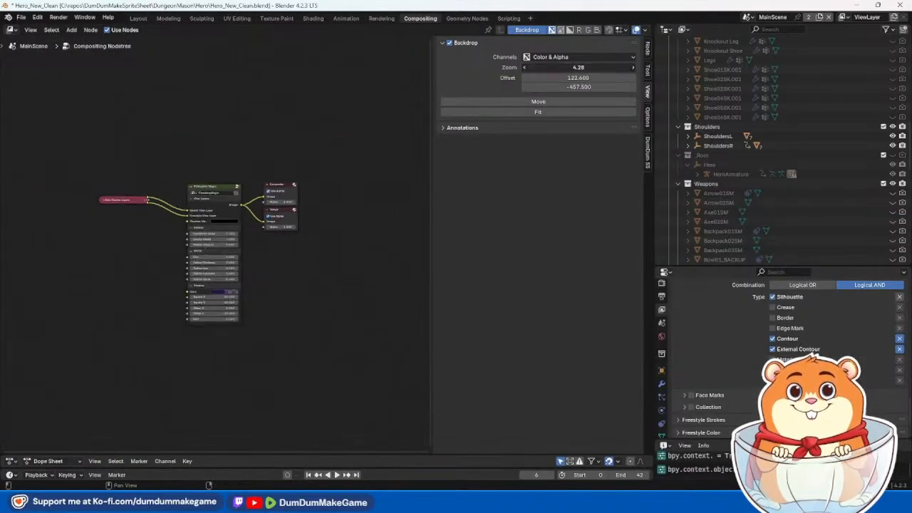
pyautogui.click(600, 77)
pyautogui.click(590, 144)
pyautogui.moveTo(578, 68); pyautogui.dragTo(606, 87)
# Step: Widen the node editor and set the backdrop's vertical offset to 0 beside the Pixelization Magic node
pyautogui.scroll(3, 278, 247)
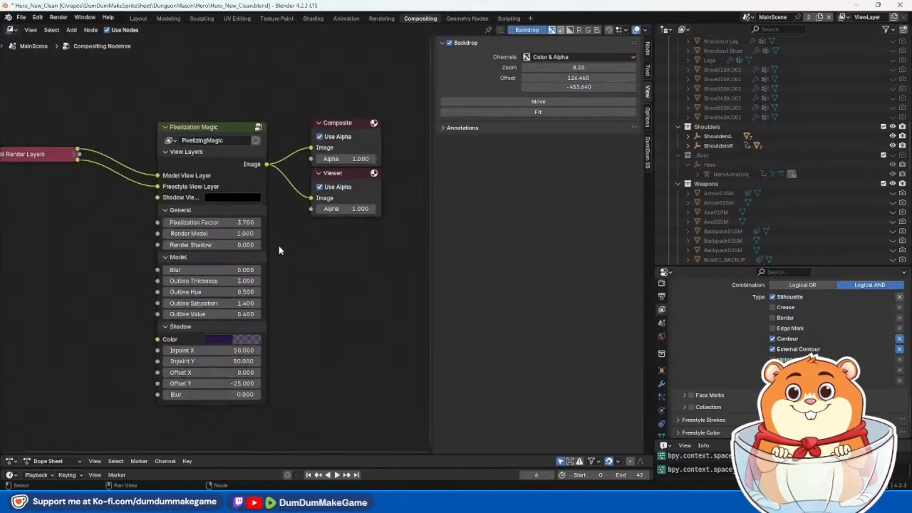
pyautogui.moveTo(389, 219); pyautogui.dragTo(244, 235, button='middle')
pyautogui.moveTo(651, 251); pyautogui.dragTo(798, 241)
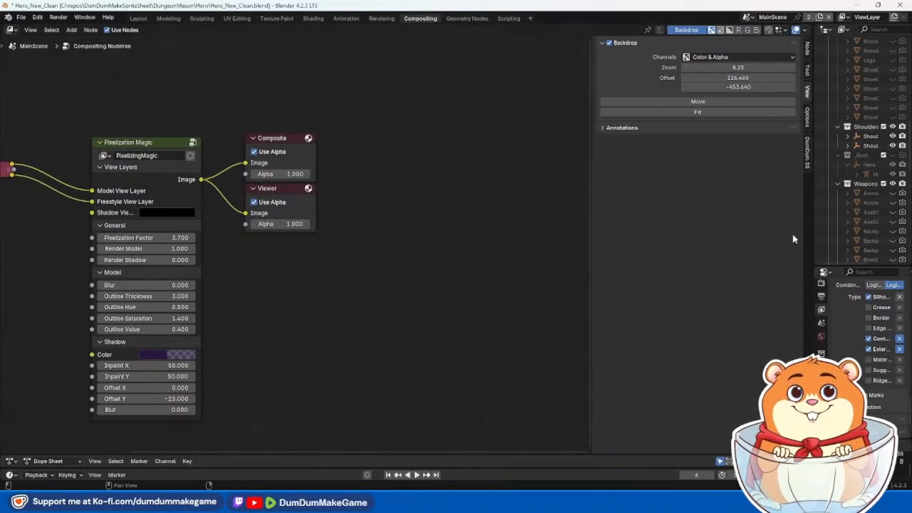
pyautogui.click(757, 87)
pyautogui.write('0')
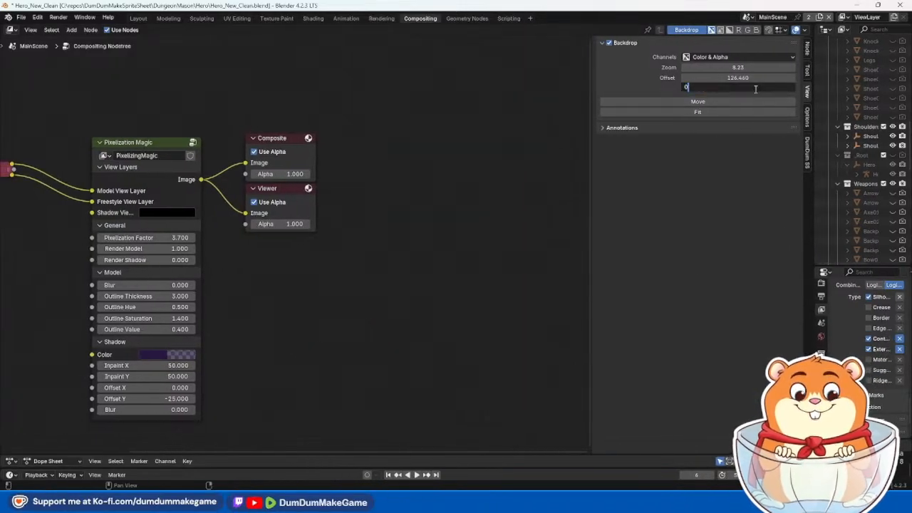
pyautogui.press('Return')
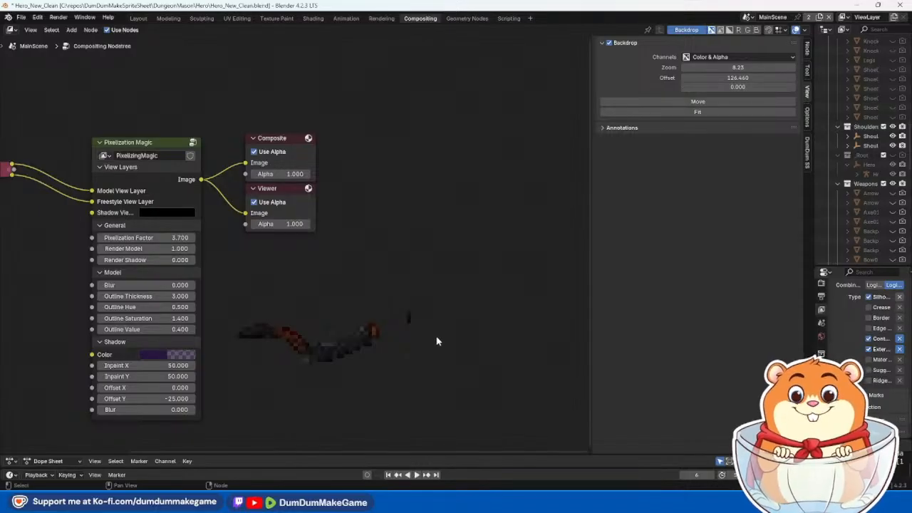
# Step: Lower the Pixelization Magic node's Outline Thickness in 0.1 steps to 0.6 while checking the bow in the backdrop
pyautogui.click(101, 296)
pyautogui.click(101, 297)
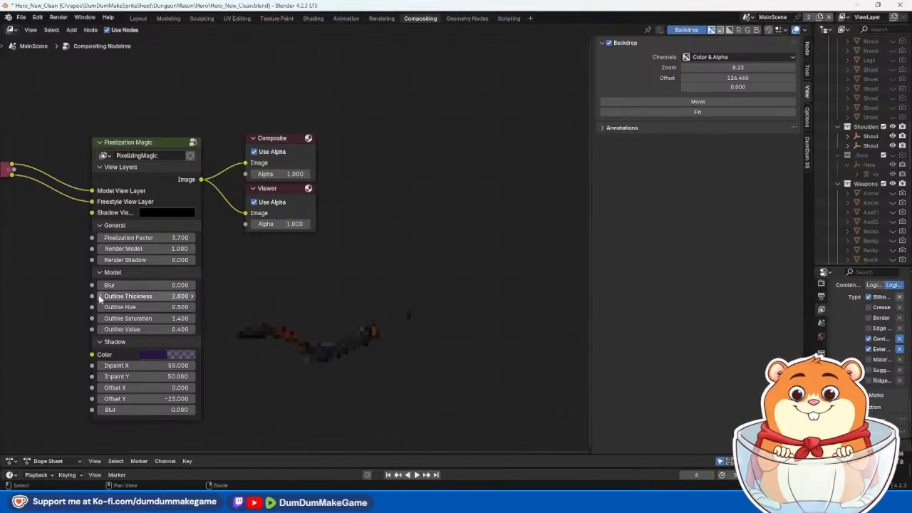
pyautogui.click(101, 296)
pyautogui.click(100, 297)
pyautogui.click(100, 297)
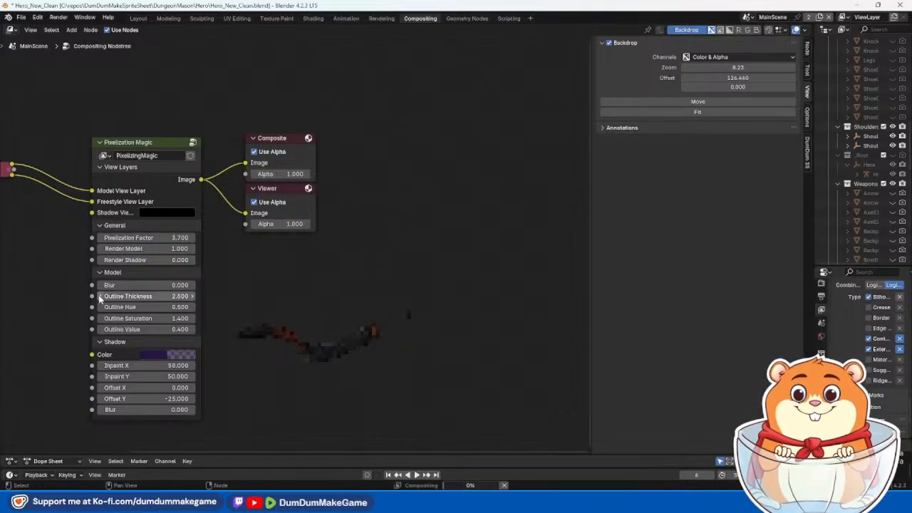
pyautogui.click(100, 296)
pyautogui.click(101, 297)
pyautogui.click(101, 296)
pyautogui.click(100, 297)
pyautogui.click(101, 296)
pyautogui.click(101, 297)
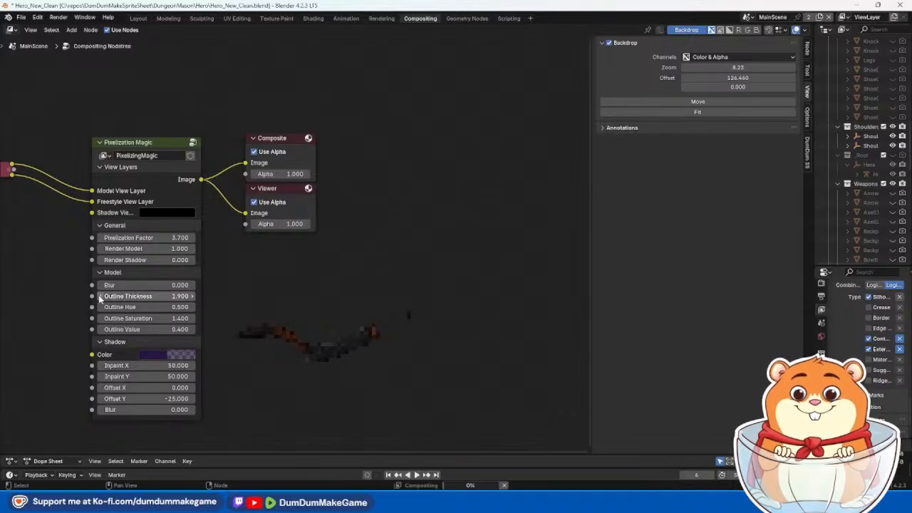
pyautogui.click(100, 296)
pyautogui.click(100, 297)
pyautogui.click(100, 296)
pyautogui.click(101, 296)
pyautogui.click(101, 296)
pyautogui.click(100, 297)
pyautogui.click(101, 297)
pyautogui.click(100, 296)
pyautogui.click(100, 298)
pyautogui.click(101, 298)
pyautogui.click(100, 298)
pyautogui.click(100, 298)
pyautogui.click(100, 298)
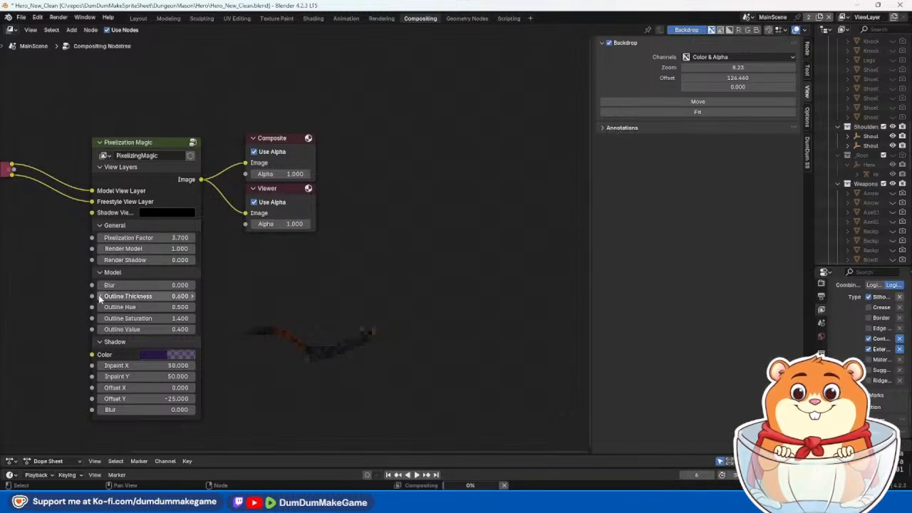
# Step: Raise the Outline Thickness in 0.1 steps to 2.0 while watching the bow outline in the backdrop
pyautogui.click(192, 296)
pyautogui.click(191, 297)
pyautogui.click(191, 297)
pyautogui.click(192, 297)
pyautogui.click(192, 297)
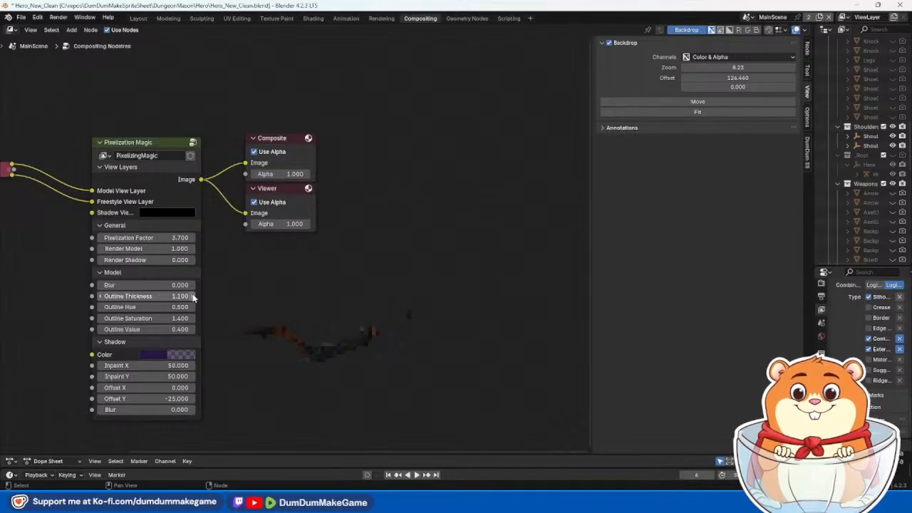
pyautogui.click(193, 297)
pyautogui.click(193, 297)
pyautogui.click(193, 296)
pyautogui.click(193, 297)
pyautogui.click(193, 297)
pyautogui.click(193, 296)
pyautogui.click(193, 297)
pyautogui.click(194, 296)
pyautogui.click(193, 296)
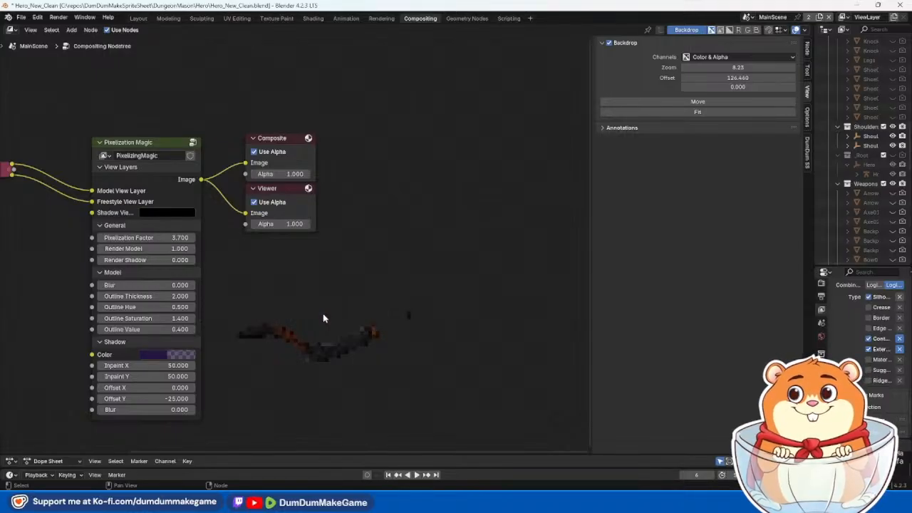
# Step: Open the Pixelization Magic node group and examine how its inputs feed the Construct Model Sprite and Limit Model Alpha nodes
pyautogui.click(193, 143)
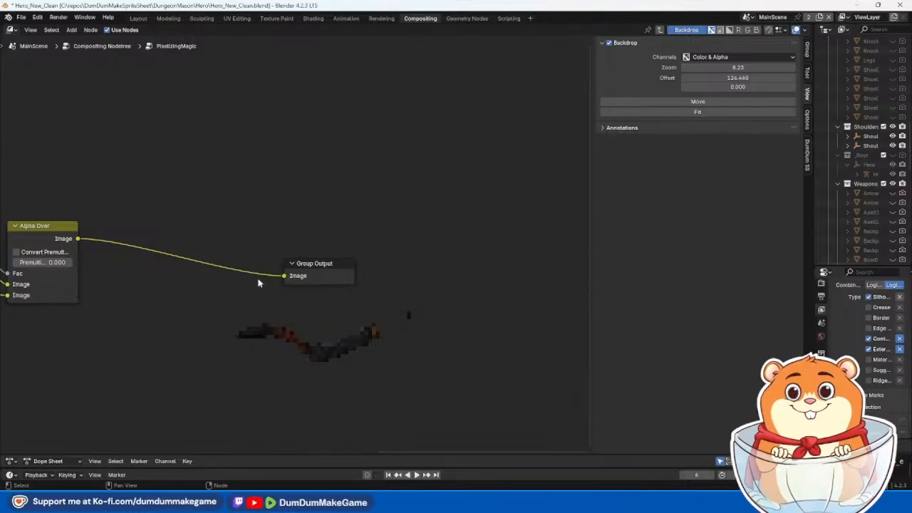
pyautogui.scroll(-5, 239, 292)
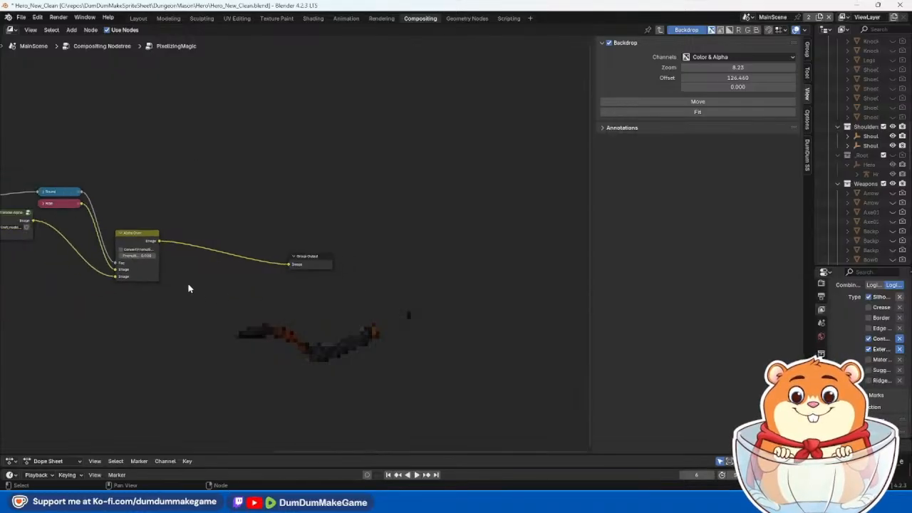
pyautogui.moveTo(189, 284); pyautogui.dragTo(462, 302, button='middle')
pyautogui.moveTo(170, 343); pyautogui.dragTo(385, 337, button='middle')
pyautogui.scroll(8, 332, 322)
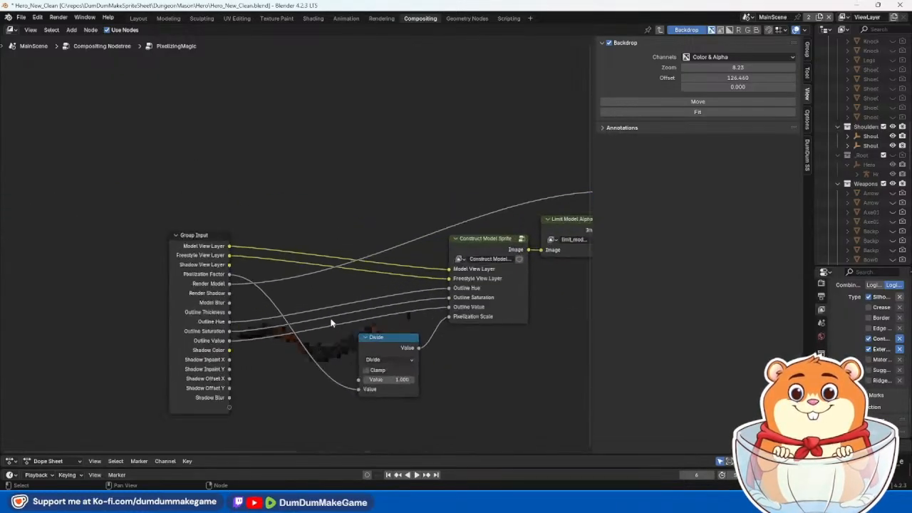
pyautogui.moveTo(471, 335); pyautogui.dragTo(311, 315, button='middle')
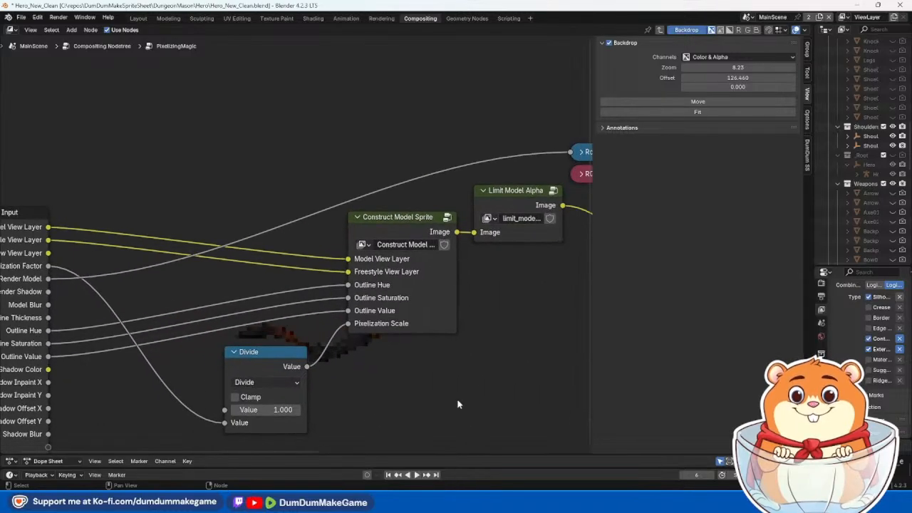
pyautogui.moveTo(509, 363); pyautogui.dragTo(349, 365, button='middle')
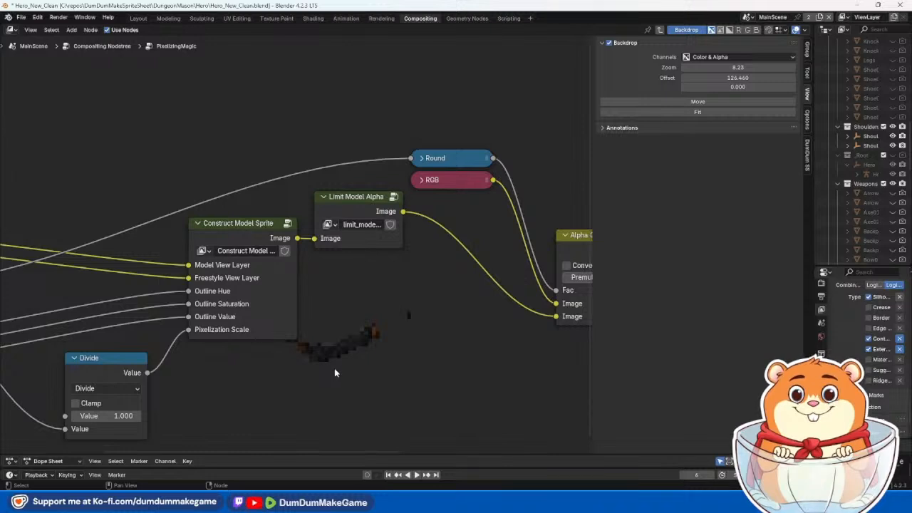
pyautogui.scroll(-3, 356, 362)
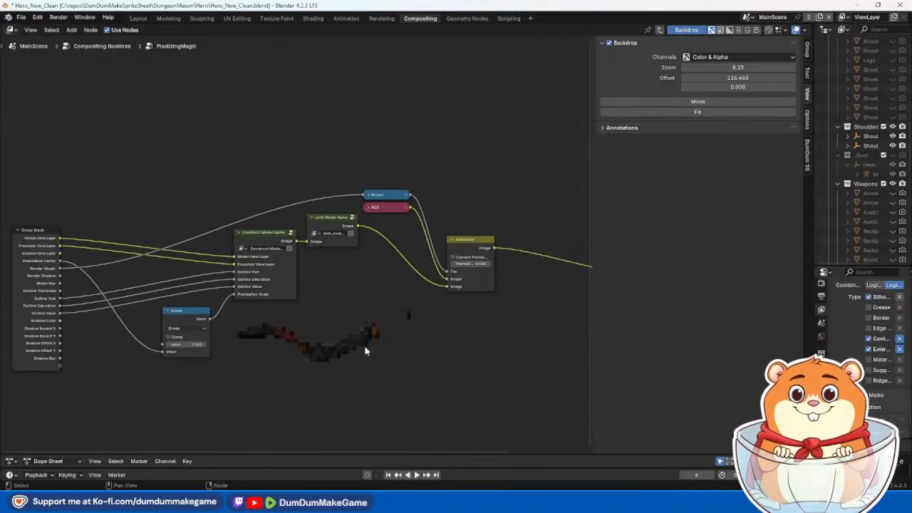
pyautogui.scroll(3, 336, 338)
pyautogui.moveTo(148, 290); pyautogui.dragTo(342, 285, button='middle')
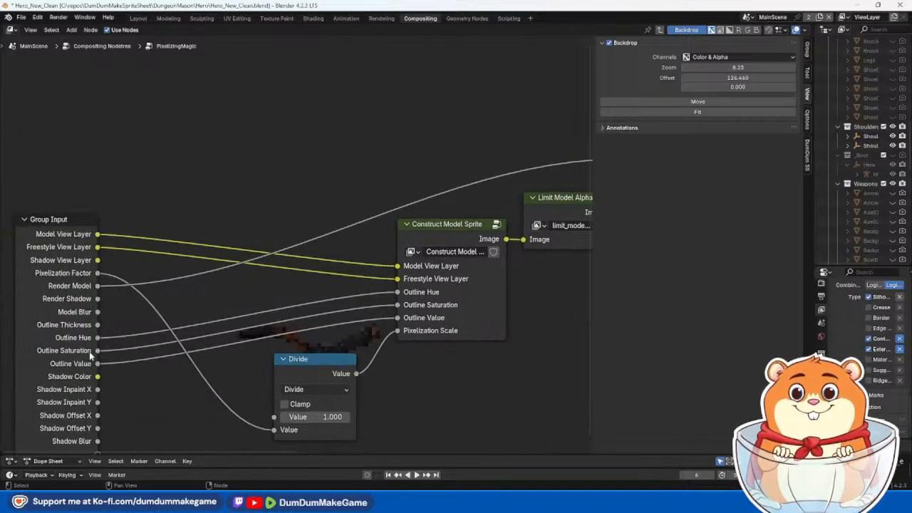
# Step: Open the Construct Model Sprite group and examine the Inpaint, Hue/Saturation/Value, Blur and Combine Outline with Model nodes
pyautogui.click(497, 224)
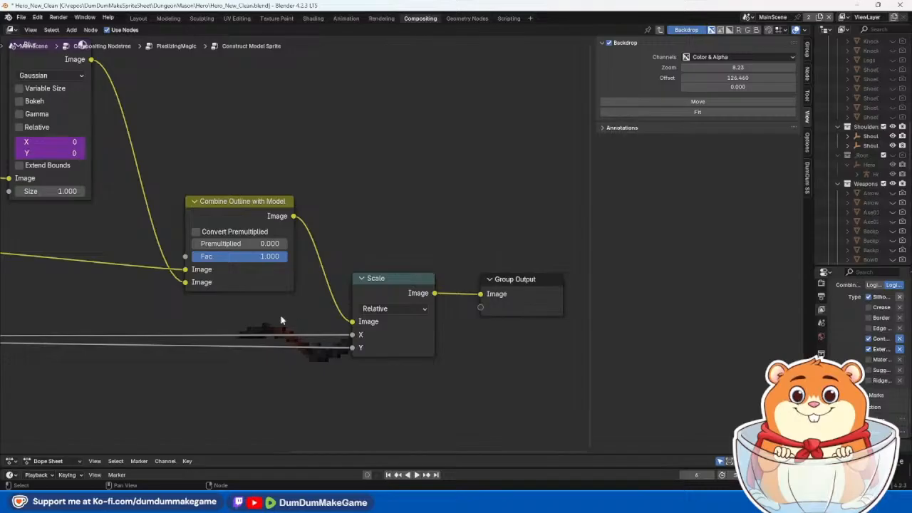
pyautogui.scroll(-4, 259, 281)
pyautogui.moveTo(242, 214); pyautogui.dragTo(449, 246, button='middle')
pyautogui.scroll(4, 307, 262)
pyautogui.moveTo(201, 291); pyautogui.dragTo(362, 300, button='middle')
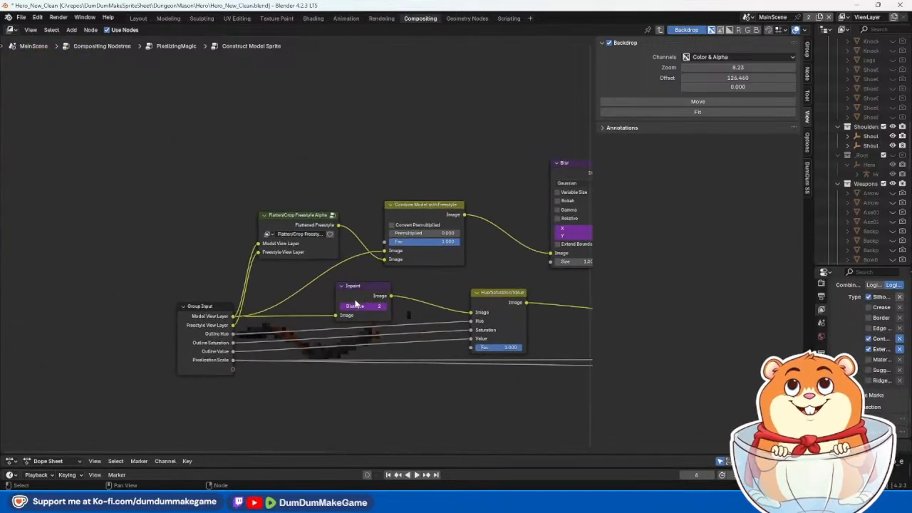
pyautogui.moveTo(526, 278); pyautogui.dragTo(384, 289, button='middle')
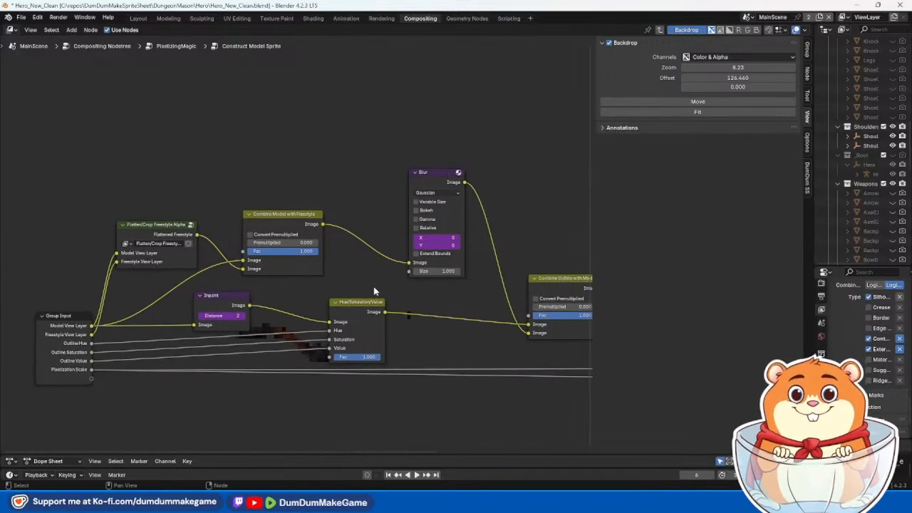
pyautogui.moveTo(458, 306); pyautogui.dragTo(345, 305, button='middle')
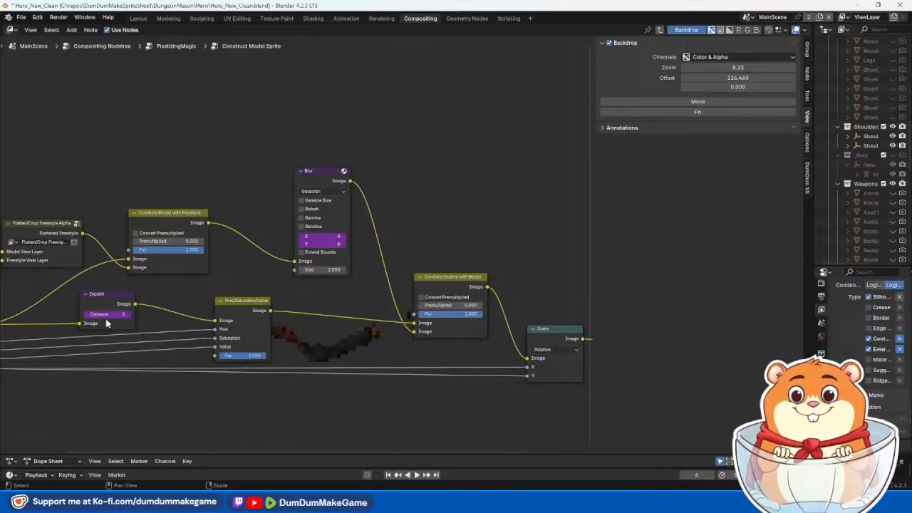
pyautogui.moveTo(103, 173); pyautogui.dragTo(258, 197, button='middle')
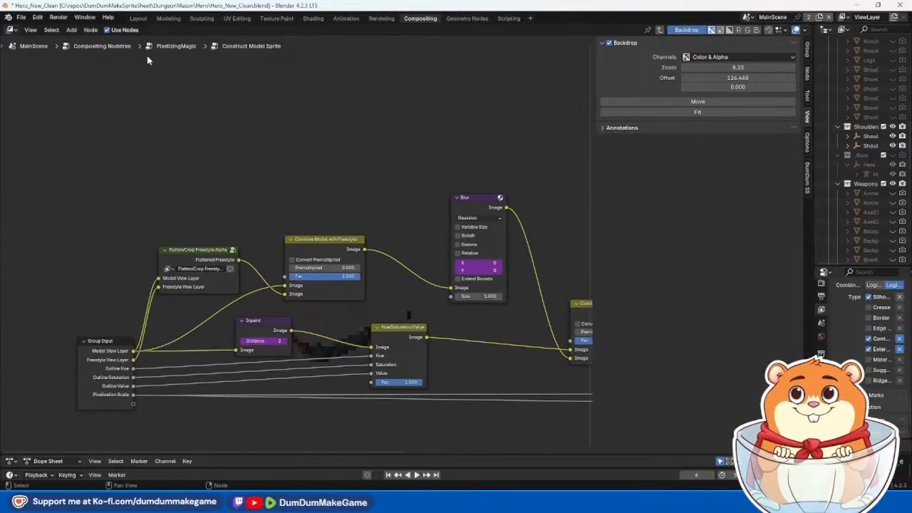
# Step: Go back to the PixelizingMagic group, then reopen Construct Model Sprite and examine its chain through to the Scale node
pyautogui.press('Tab')
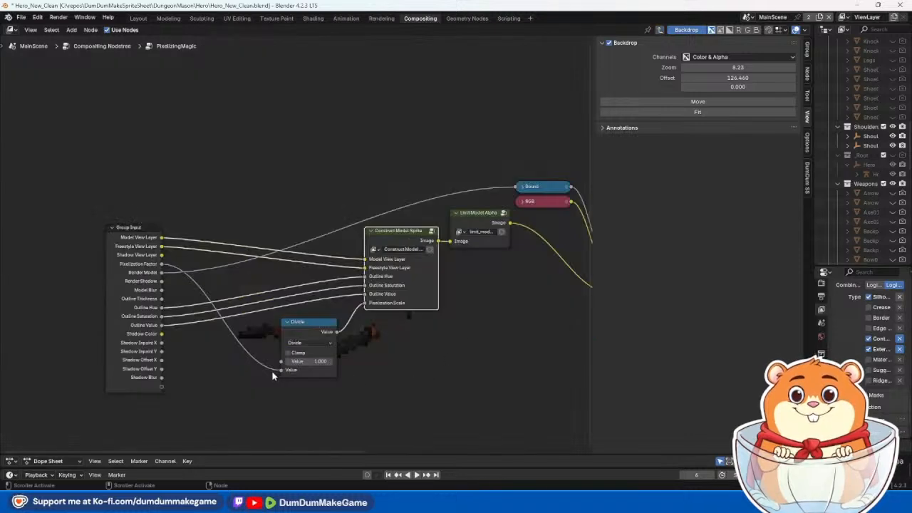
pyautogui.moveTo(515, 368); pyautogui.dragTo(534, 361, button='middle')
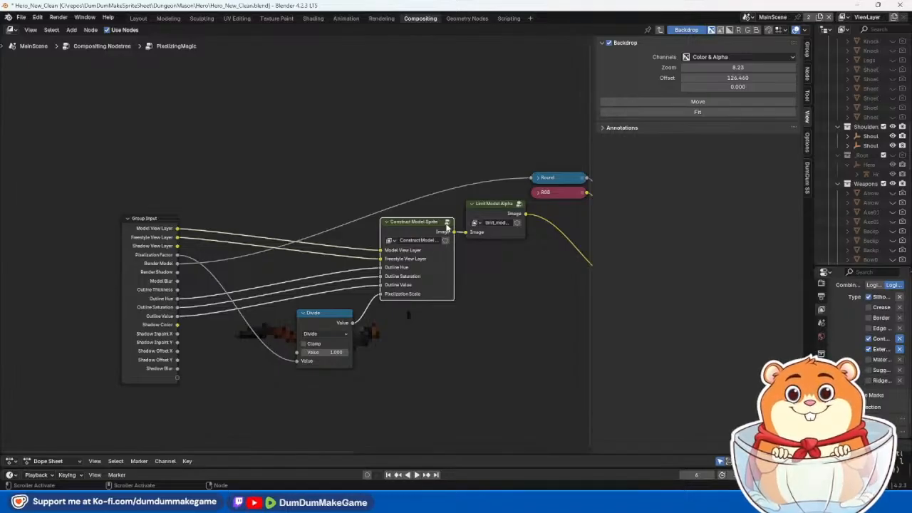
pyautogui.click(549, 357)
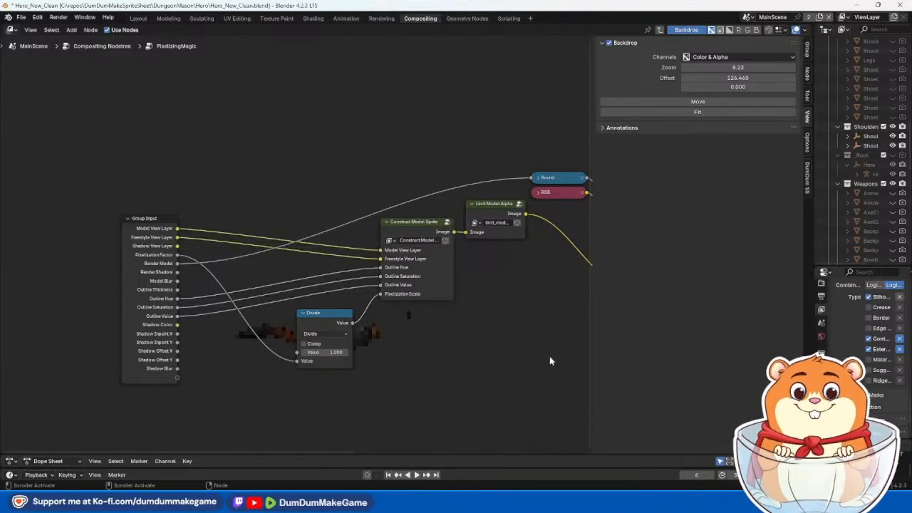
pyautogui.click(447, 223)
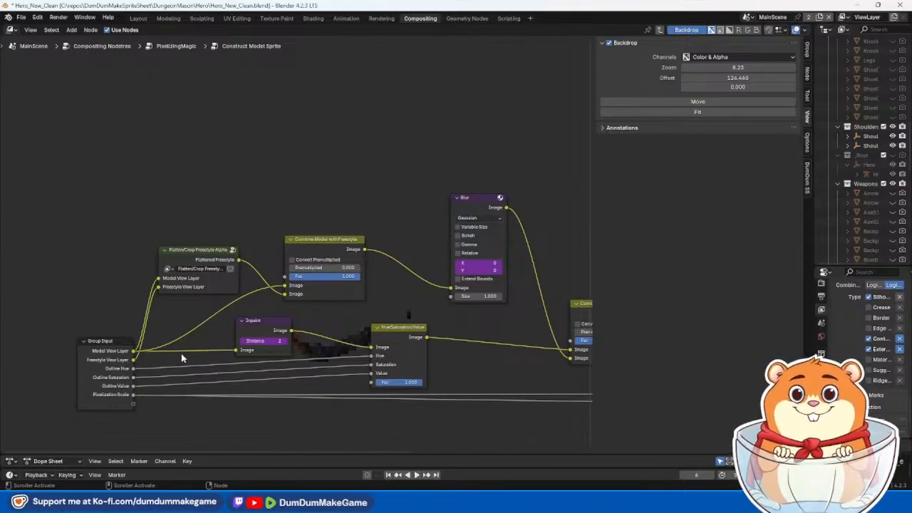
pyautogui.moveTo(561, 353); pyautogui.dragTo(303, 337, button='middle')
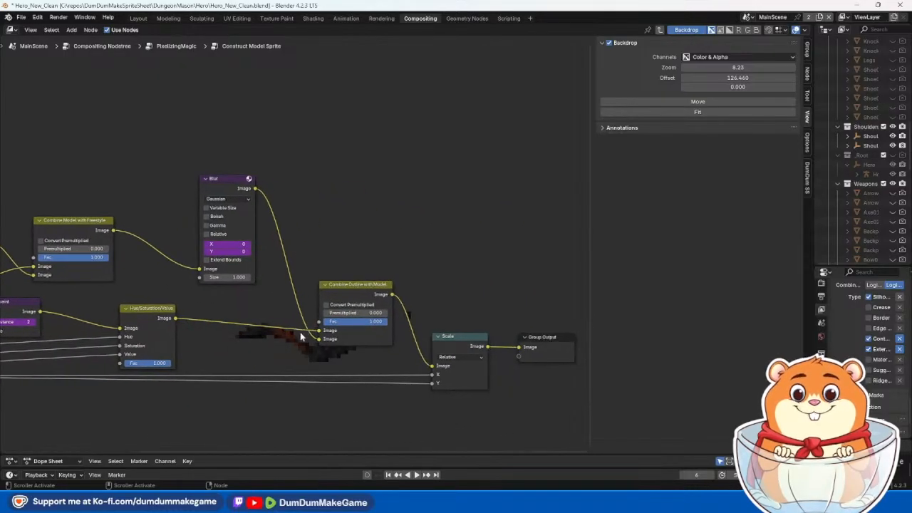
pyautogui.moveTo(242, 357); pyautogui.dragTo(280, 298, button='middle')
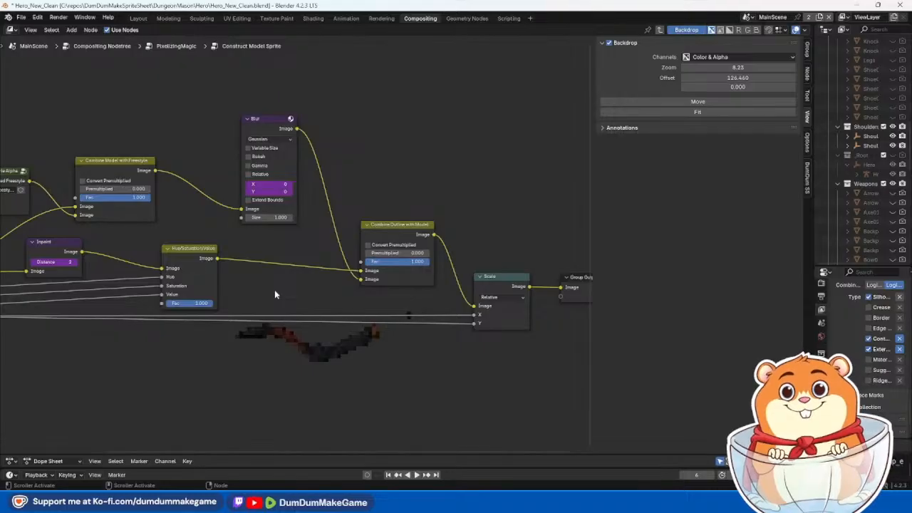
# Step: Examine the Construct Model Sprite chain from Group Input to Scale and return to the top-level compositing node tree
pyautogui.moveTo(275, 294); pyautogui.dragTo(468, 285, button='middle')
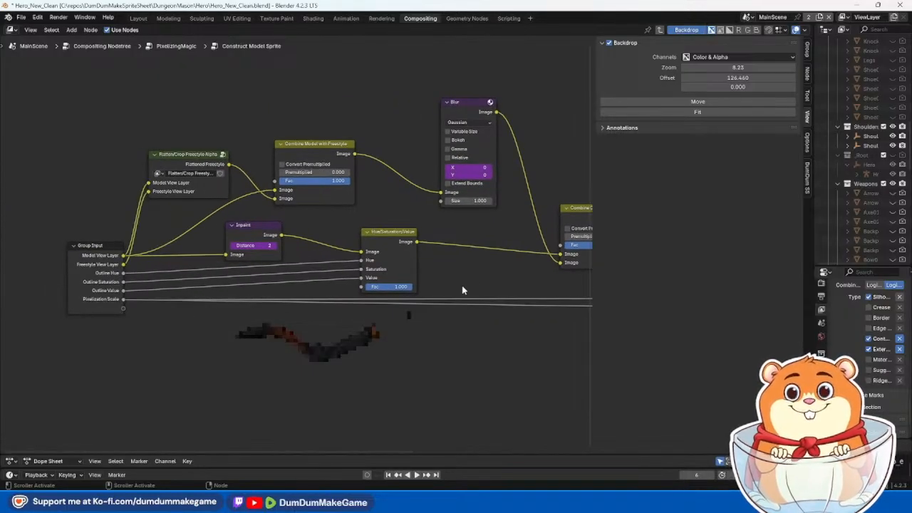
pyautogui.moveTo(525, 288); pyautogui.dragTo(347, 282, button='middle')
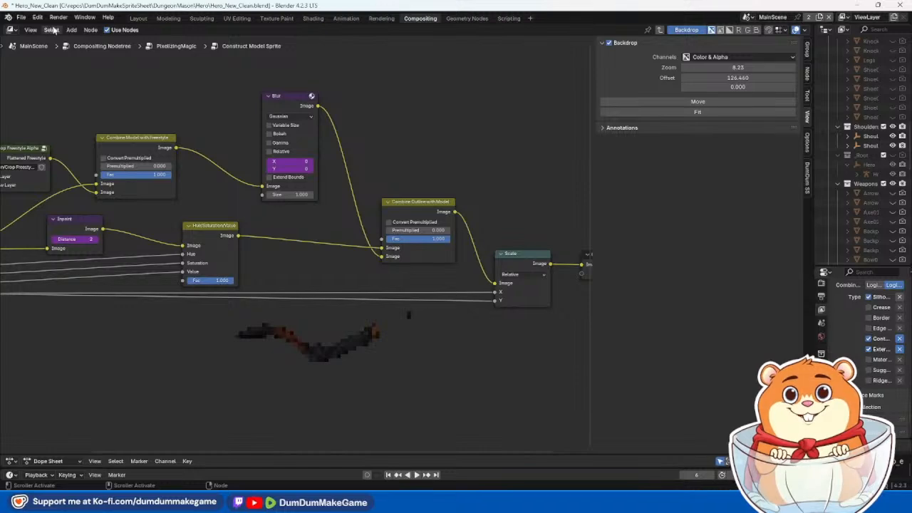
pyautogui.click(141, 19)
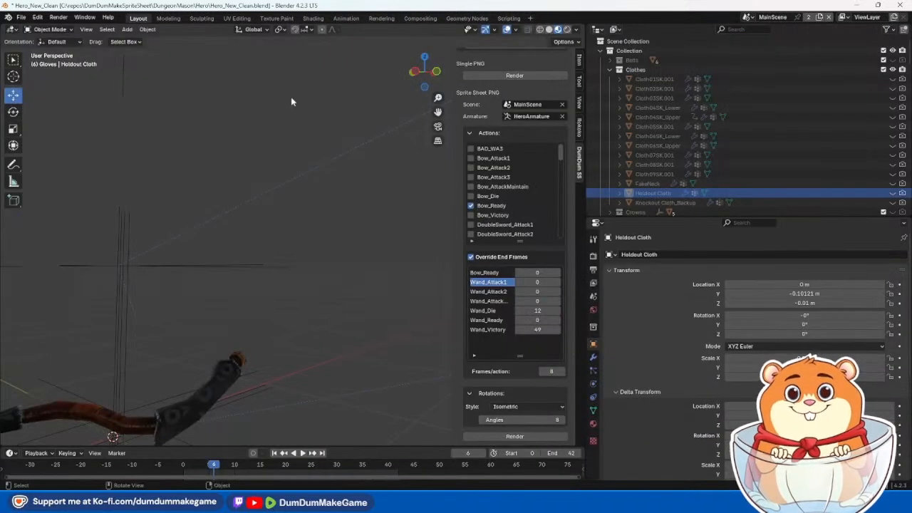
pyautogui.click(420, 19)
pyautogui.scroll(3, 367, 370)
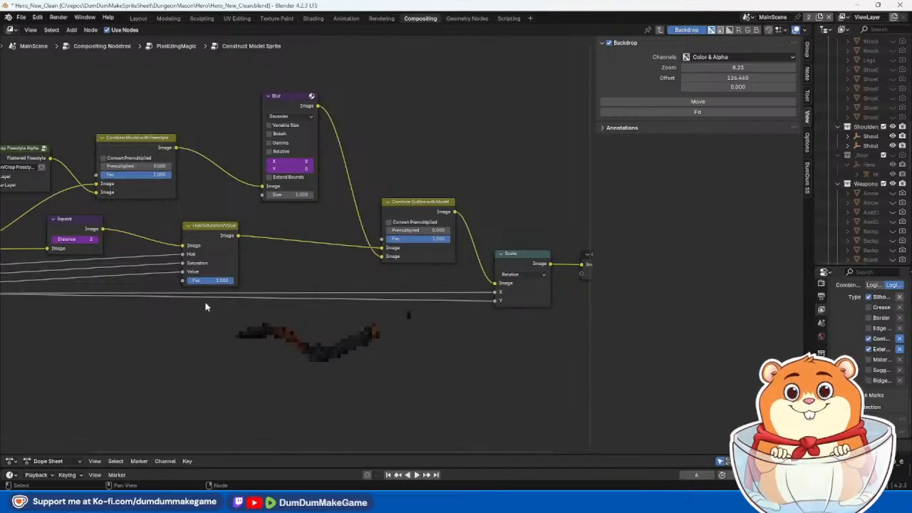
pyautogui.moveTo(206, 308); pyautogui.dragTo(365, 298, button='middle')
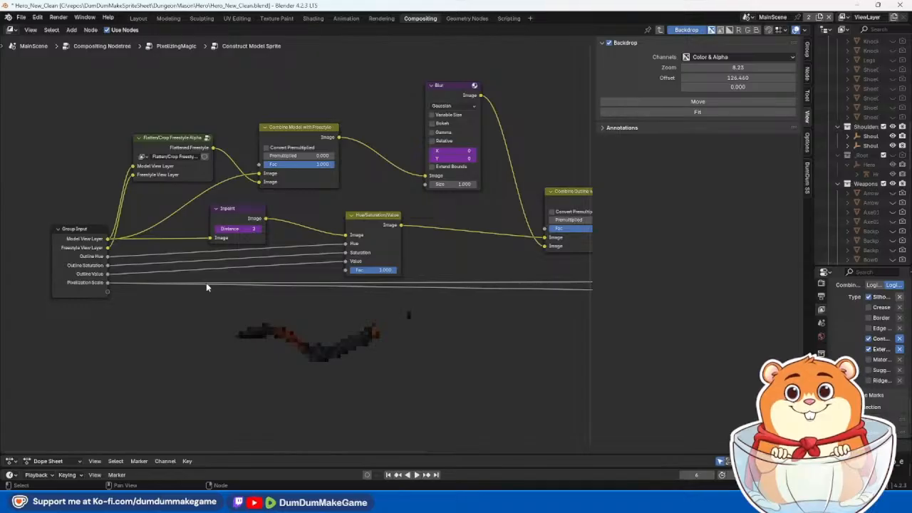
pyautogui.click(660, 30)
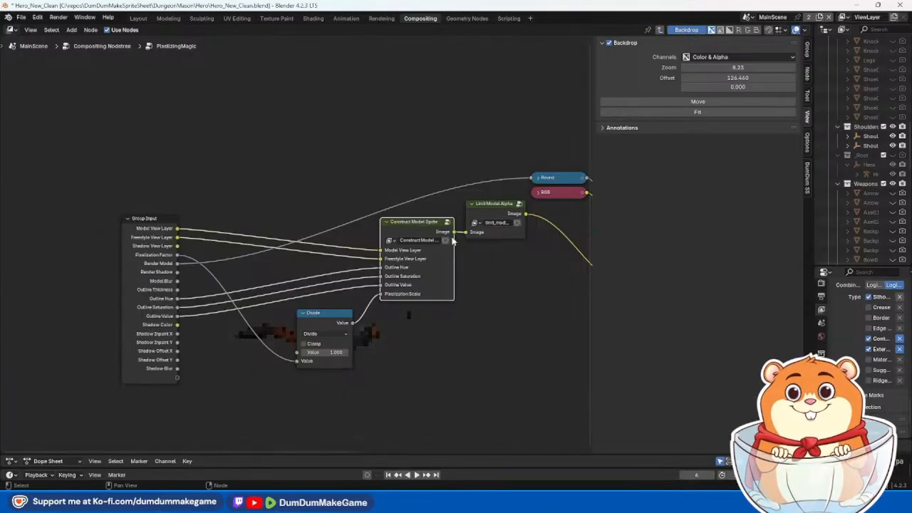
pyautogui.click(659, 30)
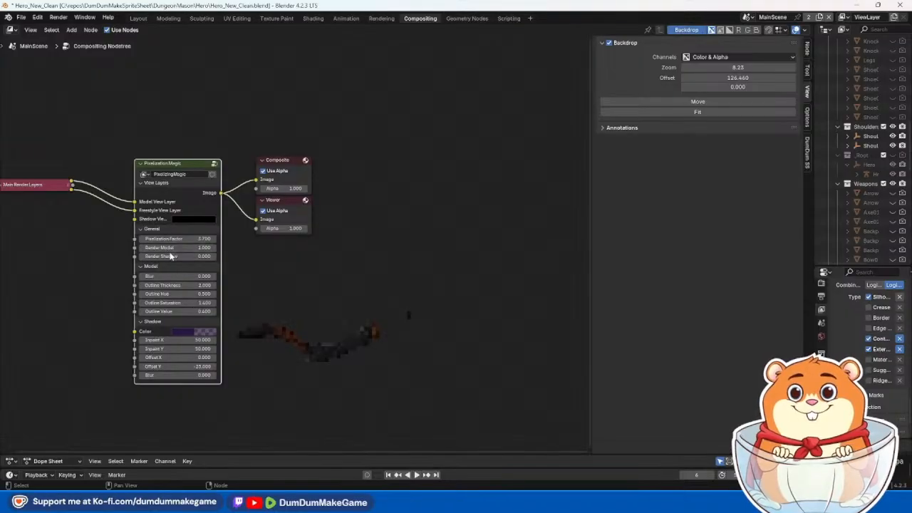
# Step: Raise the Pixelization Magic node's Outline Thickness to 18, reduce it to 5 and then 4, and compare the bow outline in the backdrop
pyautogui.moveTo(184, 287); pyautogui.dragTo(242, 287)
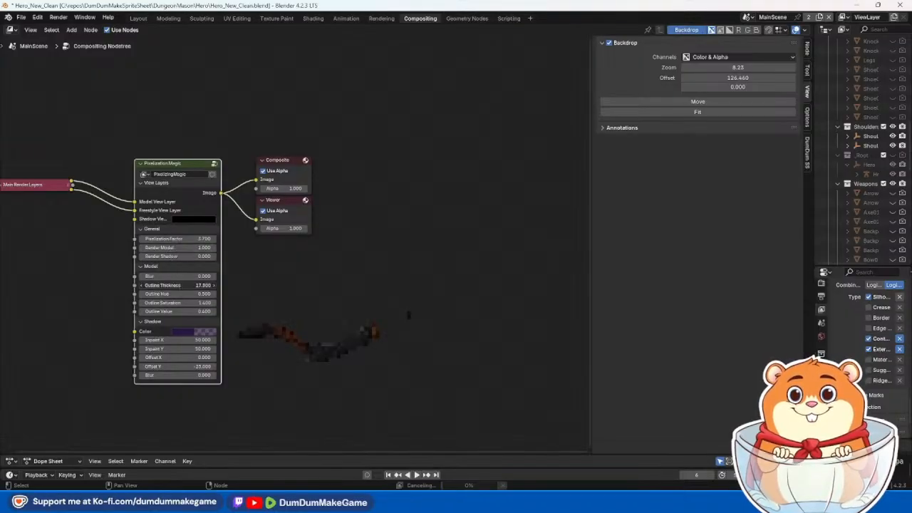
pyautogui.moveTo(310, 395); pyautogui.dragTo(235, 381, button='middle')
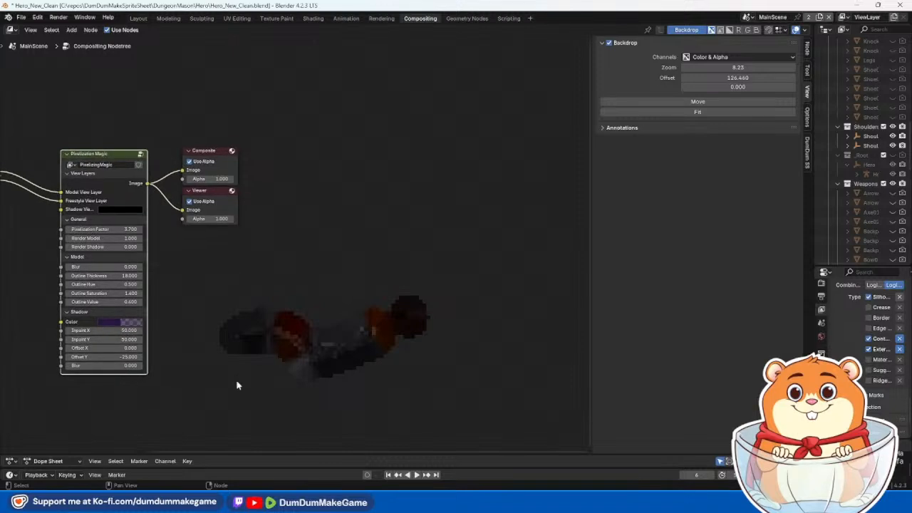
pyautogui.click(114, 275)
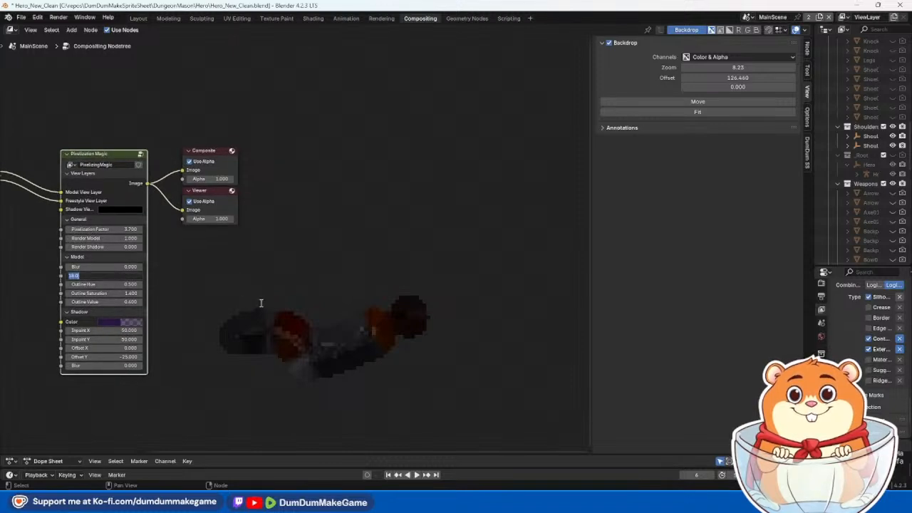
pyautogui.write('5')
pyautogui.press('Return')
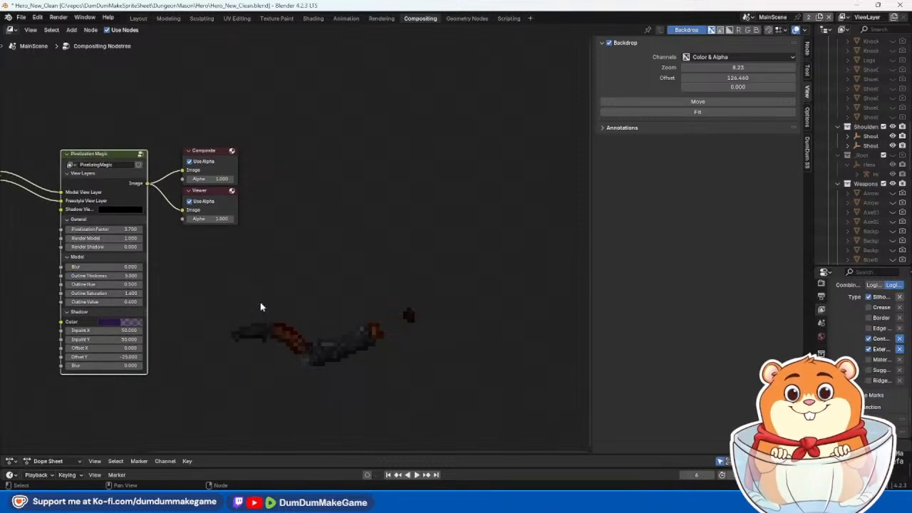
pyautogui.scroll(1, 286, 365)
pyautogui.scroll(1, 286, 362)
pyautogui.scroll(-2, 276, 362)
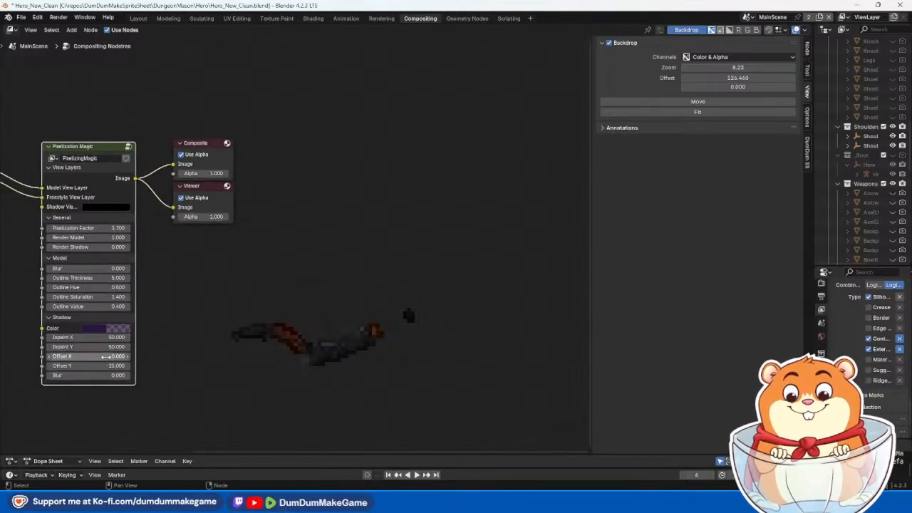
pyautogui.click(82, 278)
pyautogui.write('4')
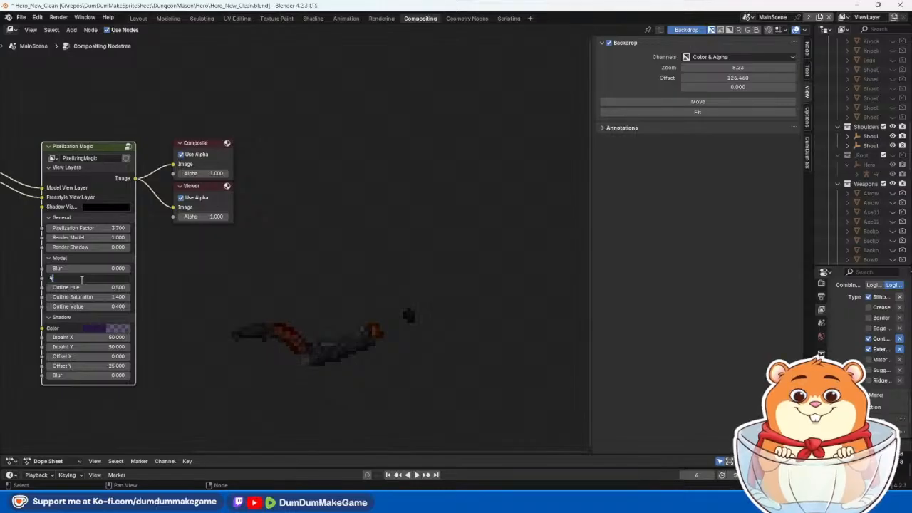
pyautogui.press('Return')
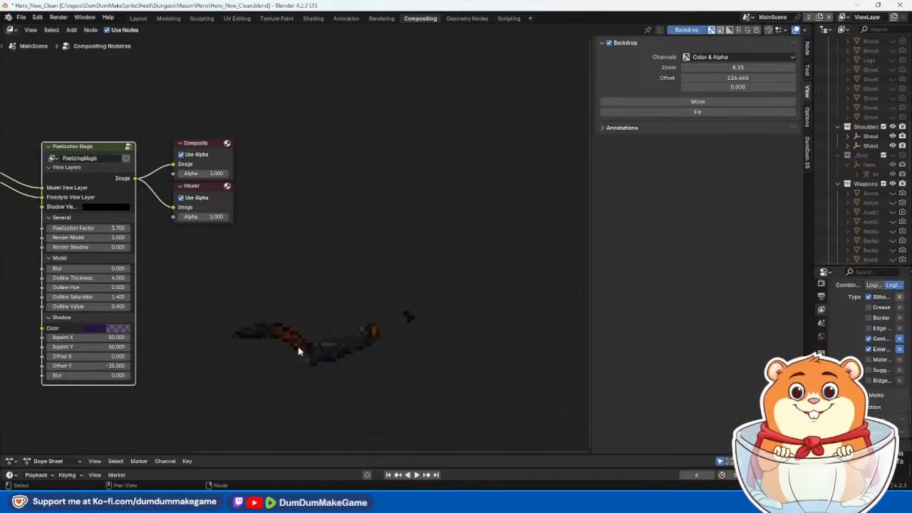
# Step: Lower the Outline Thickness one unit at a time from 3 through 2 and 1 to 0, watching the stray pixel
pyautogui.scroll(3, 242, 358)
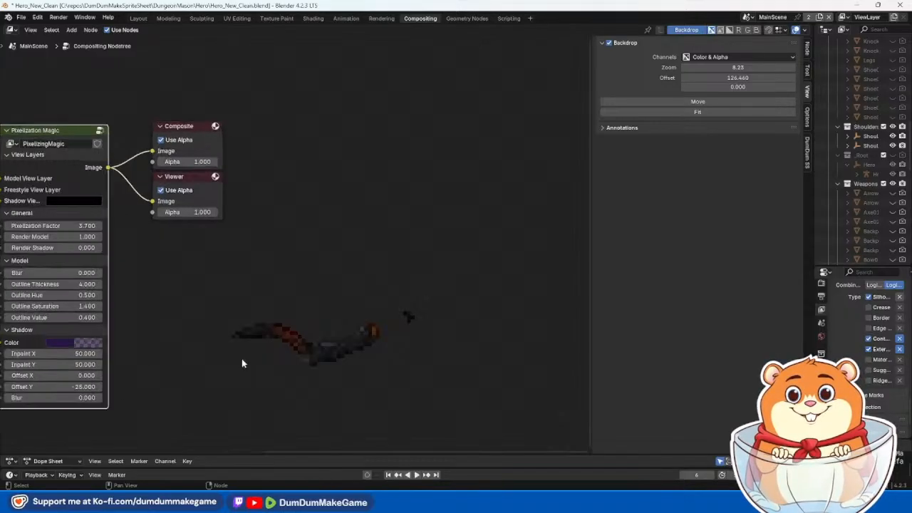
pyautogui.scroll(-2, 240, 361)
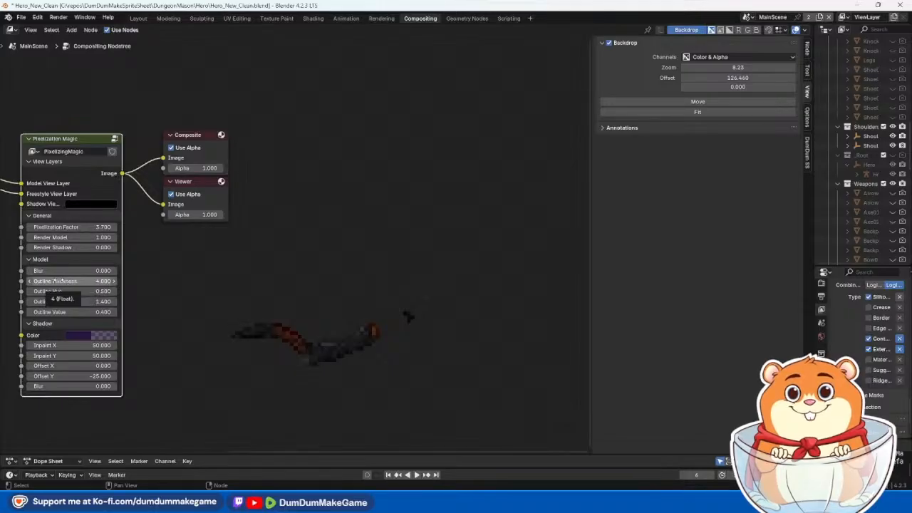
pyautogui.click(84, 281)
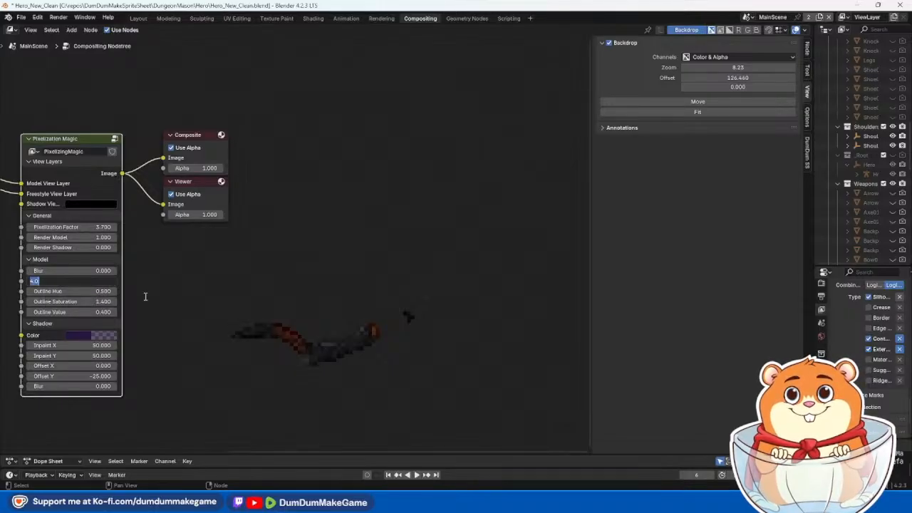
pyautogui.write('3')
pyautogui.press('Return')
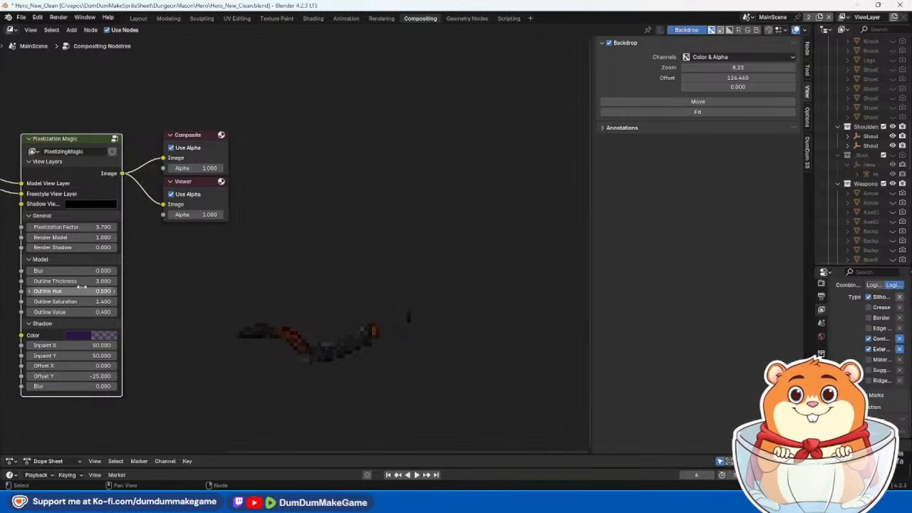
pyautogui.click(84, 281)
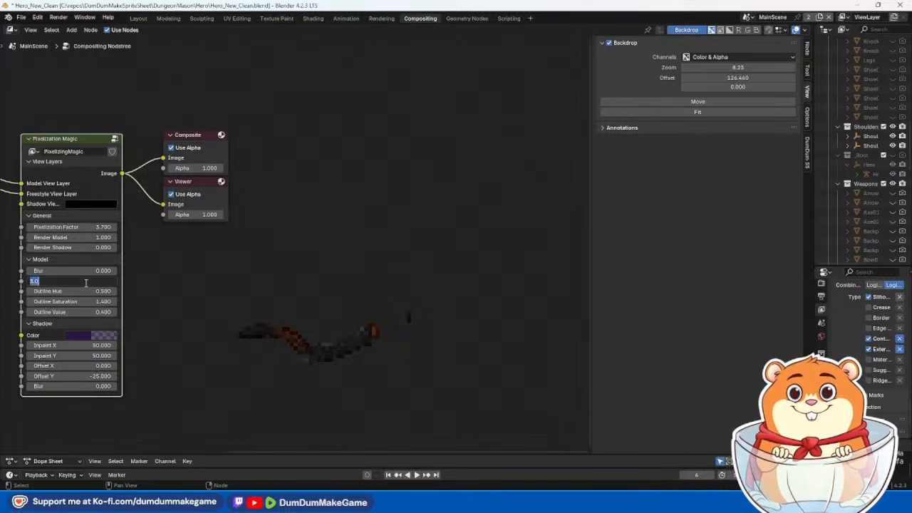
pyautogui.write('2')
pyautogui.press('Return')
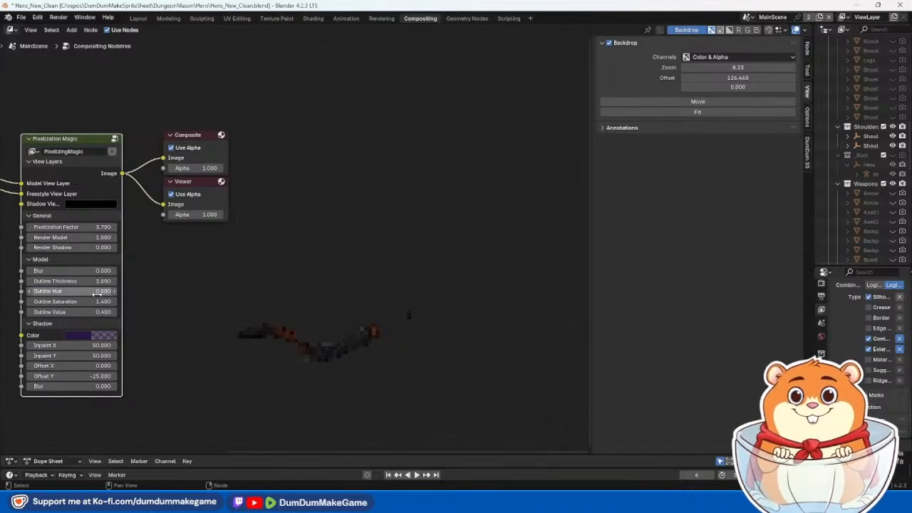
pyautogui.click(76, 282)
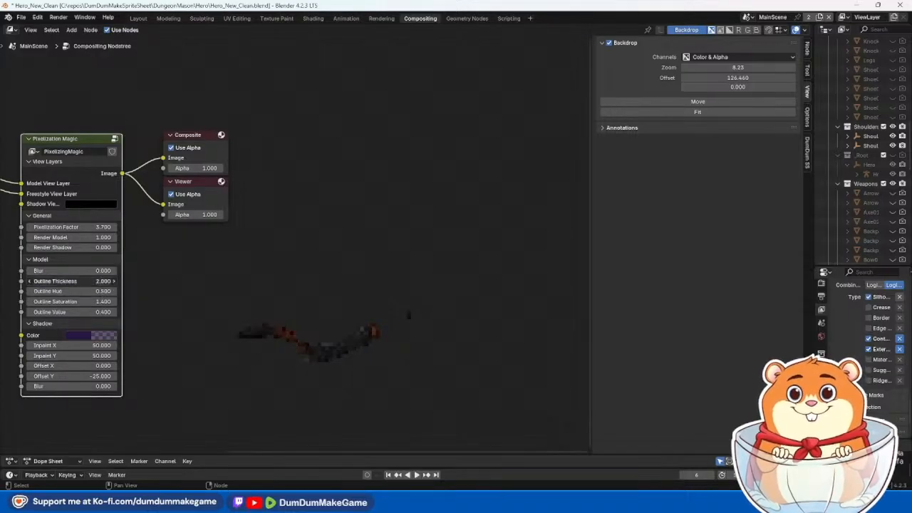
pyautogui.write('1')
pyautogui.press('Return')
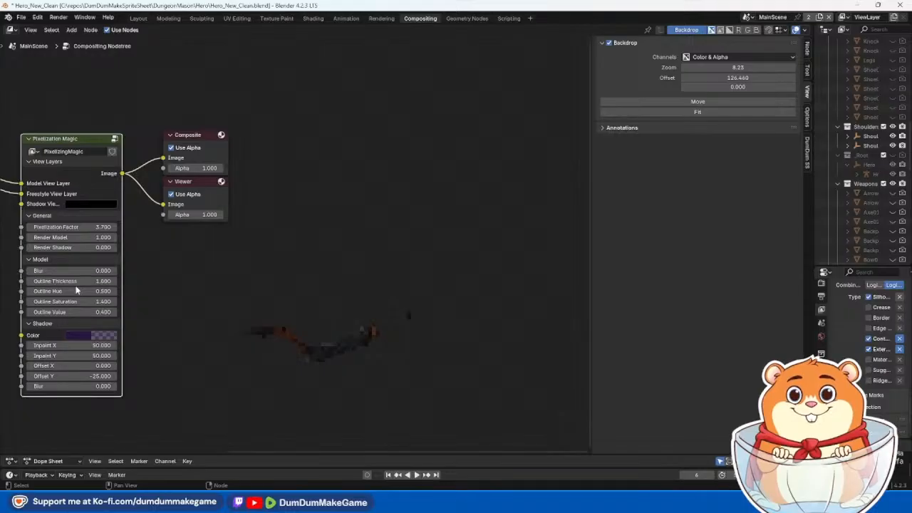
pyautogui.click(68, 282)
pyautogui.write('0')
pyautogui.press('Return')
# Step: Test Outline Thickness values of 2 and 3 again, and return the thickness to 0
pyautogui.click(74, 282)
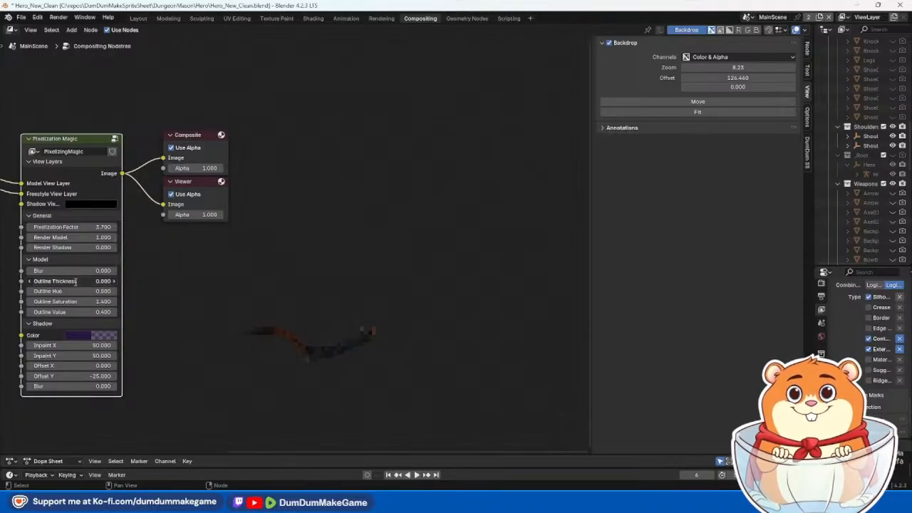
pyautogui.write('2')
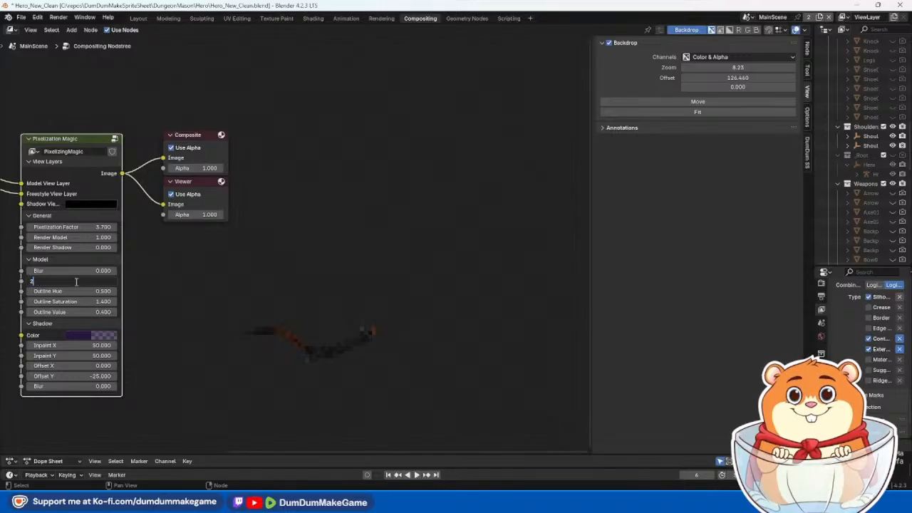
pyautogui.press('Return')
pyautogui.click(74, 282)
pyautogui.write('3')
pyautogui.press('Return')
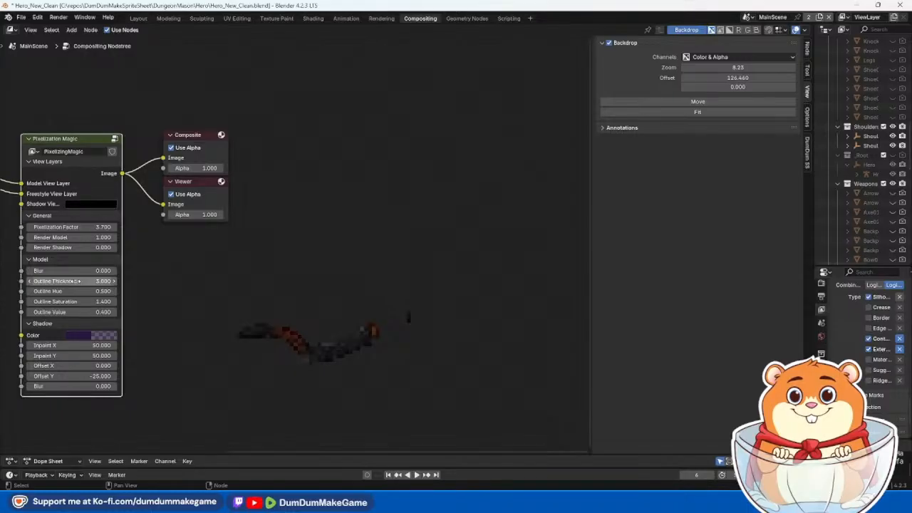
pyautogui.click(74, 281)
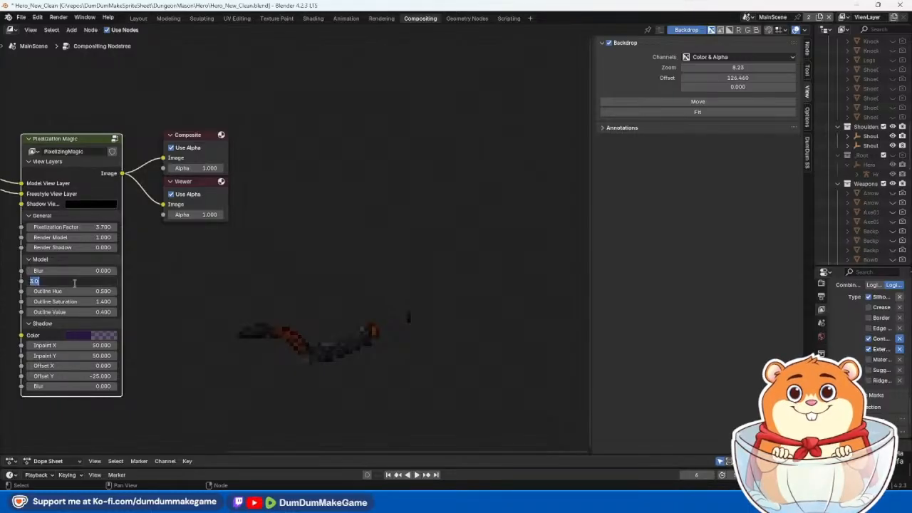
pyautogui.write('0')
pyautogui.press('Return')
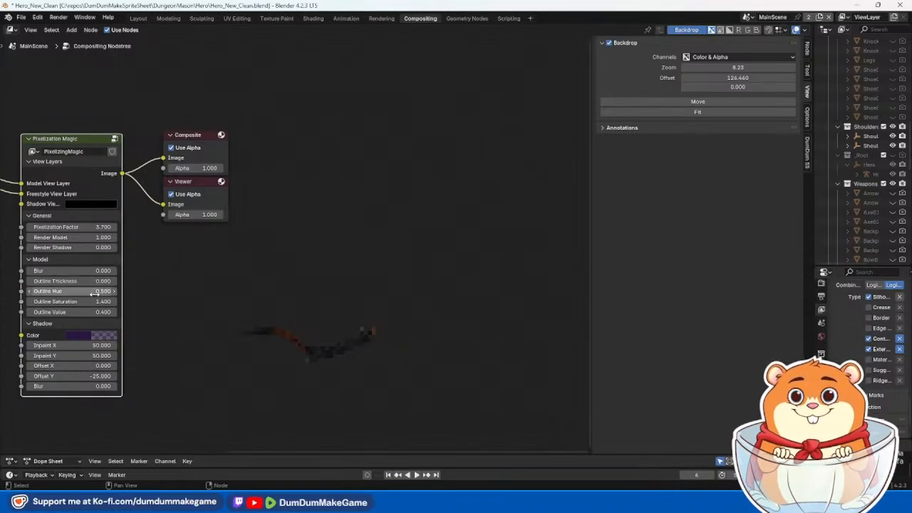
# Step: Enlarge the backdrop to a zoom of 12.92 and set its vertical offset to 242.5 to see the bow up close
pyautogui.scroll(3, 223, 346)
pyautogui.scroll(-2, 276, 354)
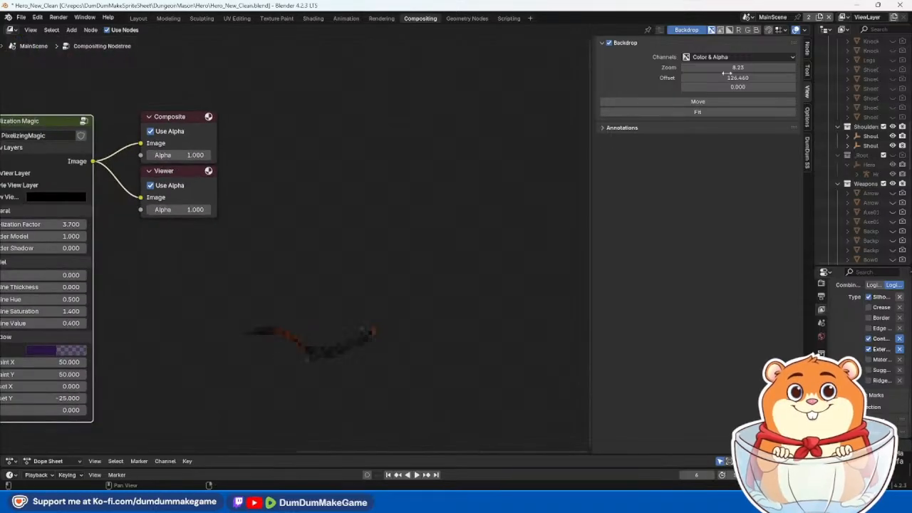
pyautogui.moveTo(745, 68); pyautogui.dragTo(834, 68)
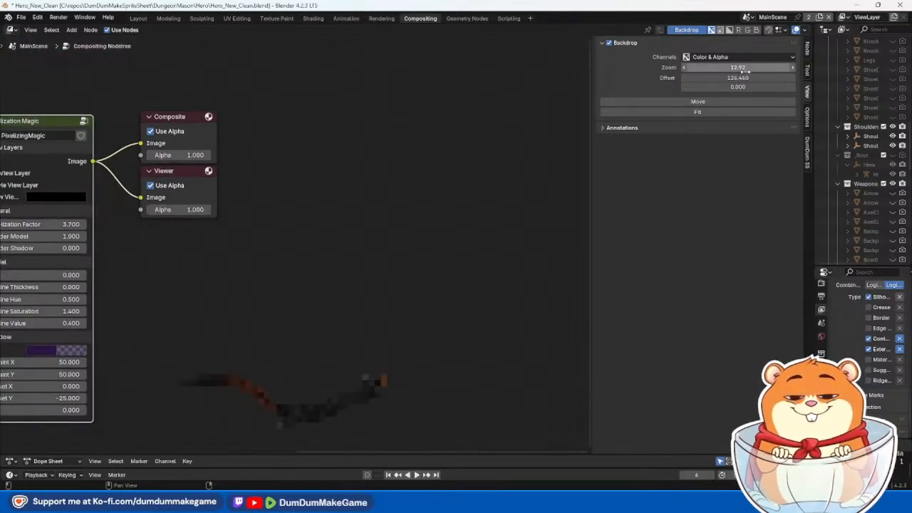
pyautogui.moveTo(745, 87); pyautogui.dragTo(813, 87)
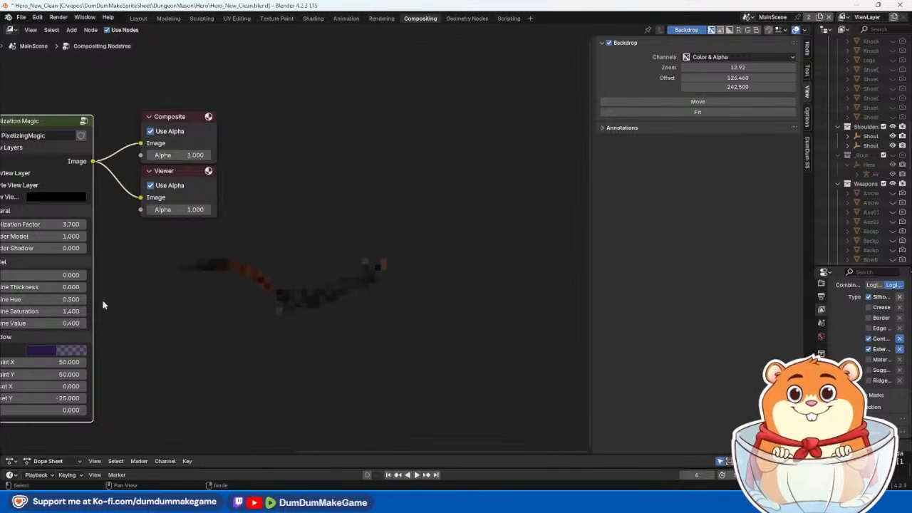
pyautogui.moveTo(73, 87); pyautogui.dragTo(138, 69, button='middle')
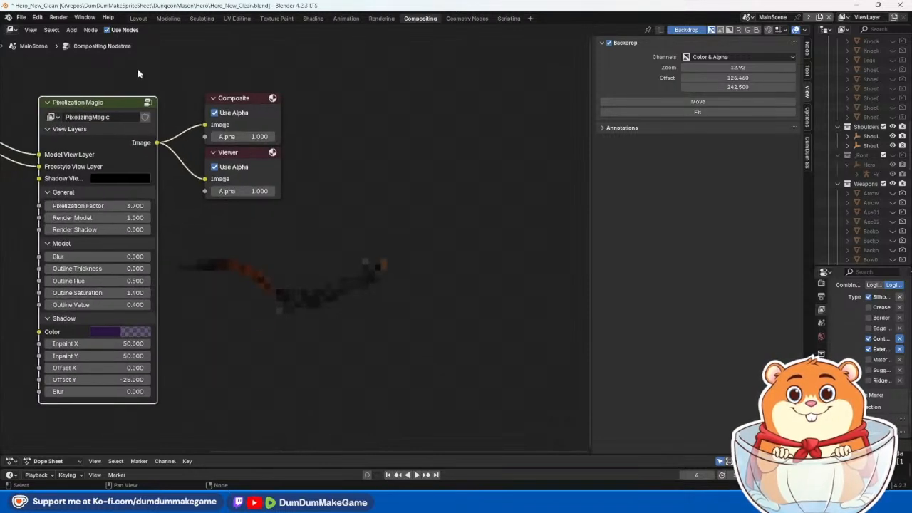
# Step: Set the Pixelization Magic node's Outline Thickness to 3, reset it to 0, and set it to 3 again to compare the bow outline
pyautogui.doubleClick(93, 268)
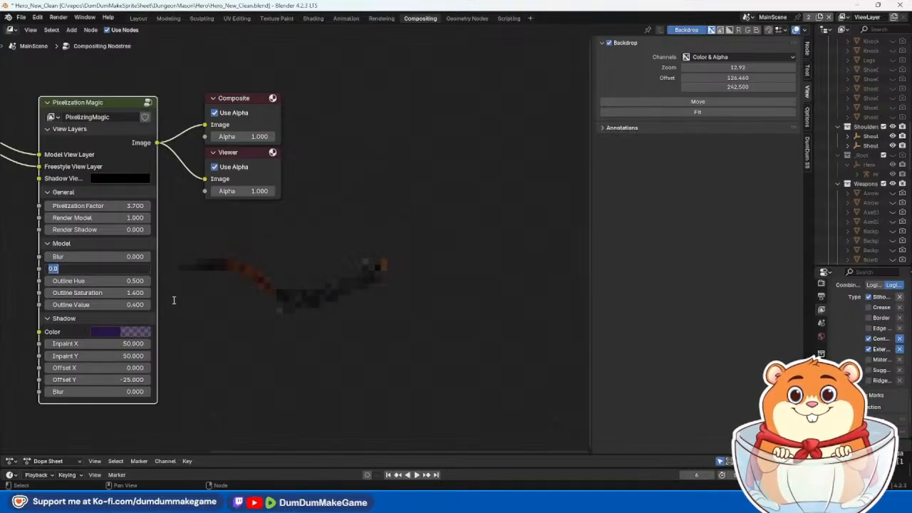
pyautogui.write('3')
pyautogui.press('Return')
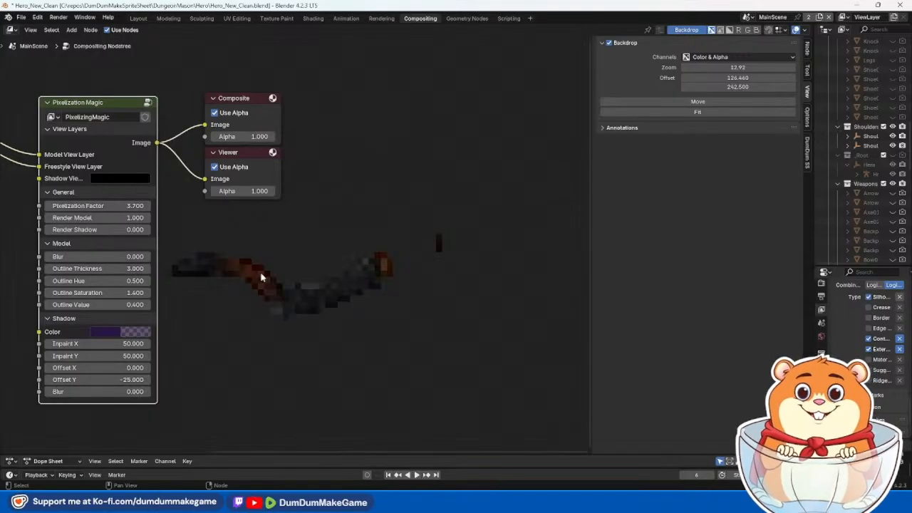
pyautogui.press('BackSpace')
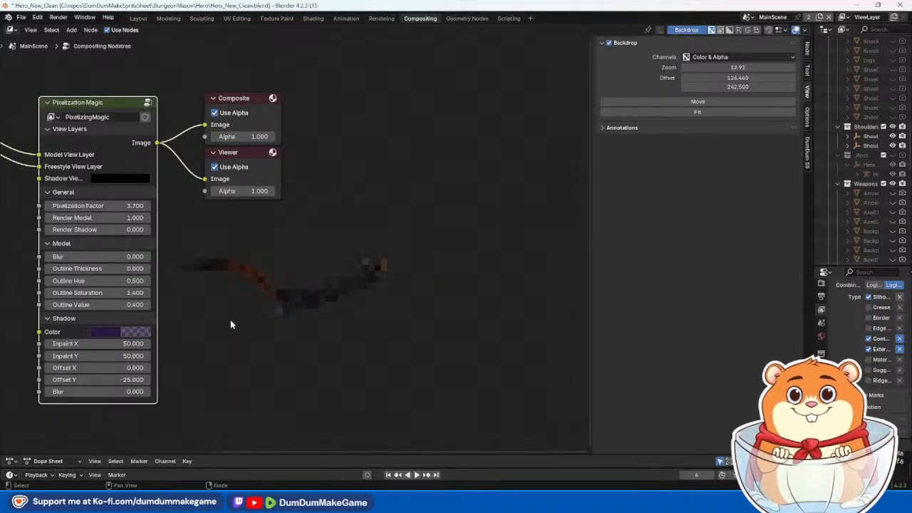
pyautogui.click(125, 270)
pyautogui.press('BackSpace')
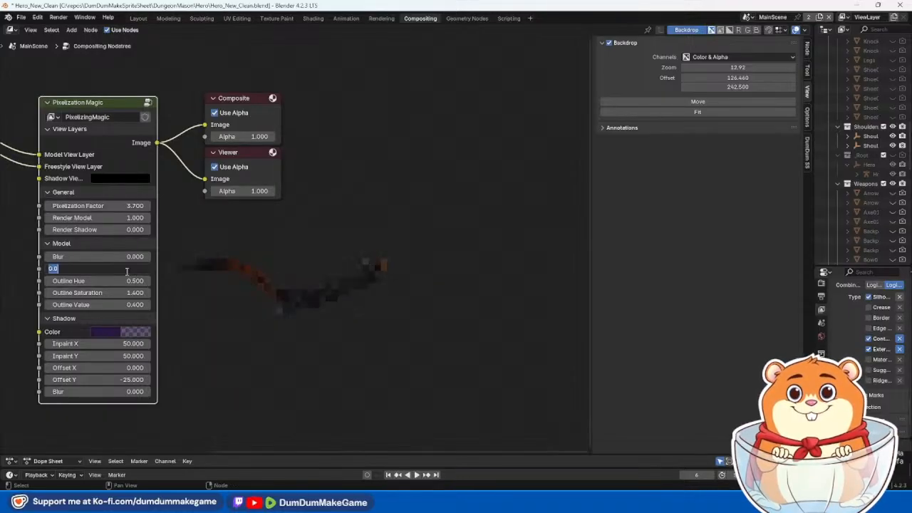
pyautogui.write('3')
pyautogui.press('Return')
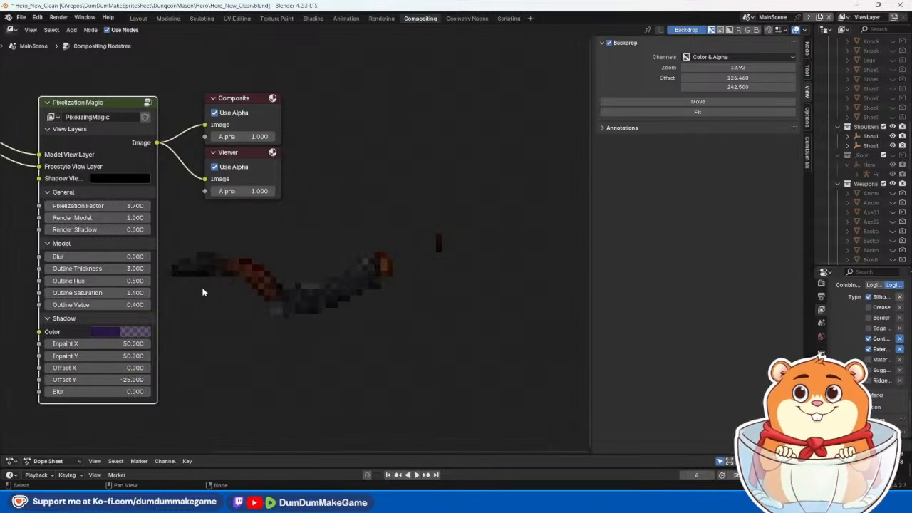
# Step: Raise the Outline Thickness to 4 to check the stray pixel's shape, and return it to 3
pyautogui.click(149, 269)
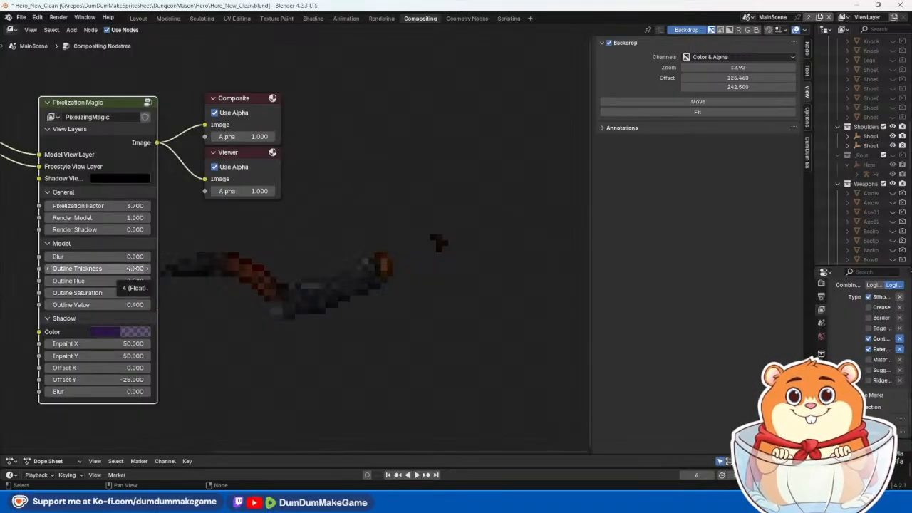
pyautogui.click(132, 269)
pyautogui.write('3')
pyautogui.press('Return')
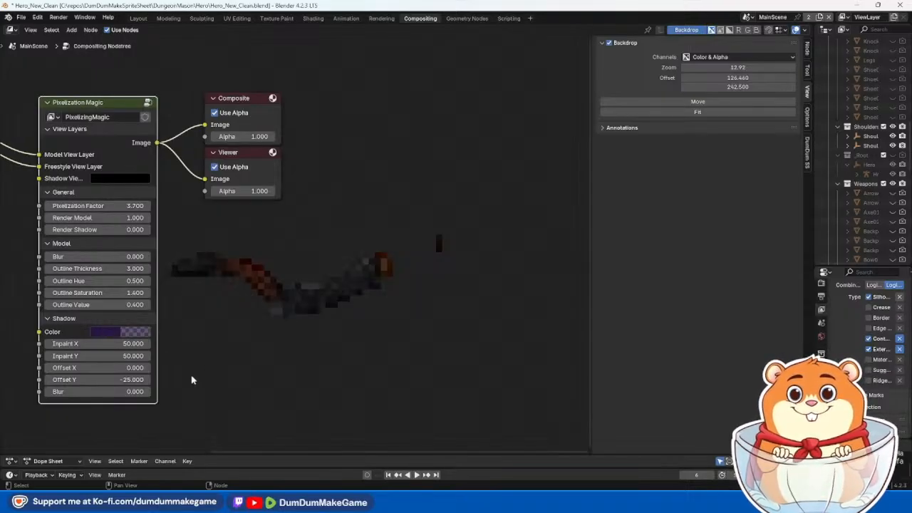
# Step: Test Outline Value settings of 0 and 2, undo them, try 0 once more, and undo that change too
pyautogui.moveTo(204, 358); pyautogui.dragTo(187, 338, button='middle')
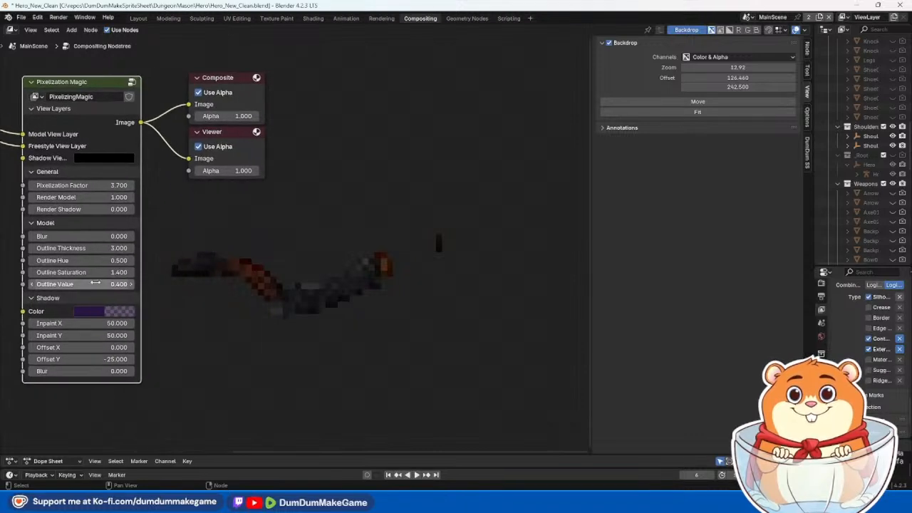
pyautogui.moveTo(96, 283); pyautogui.dragTo(64, 283)
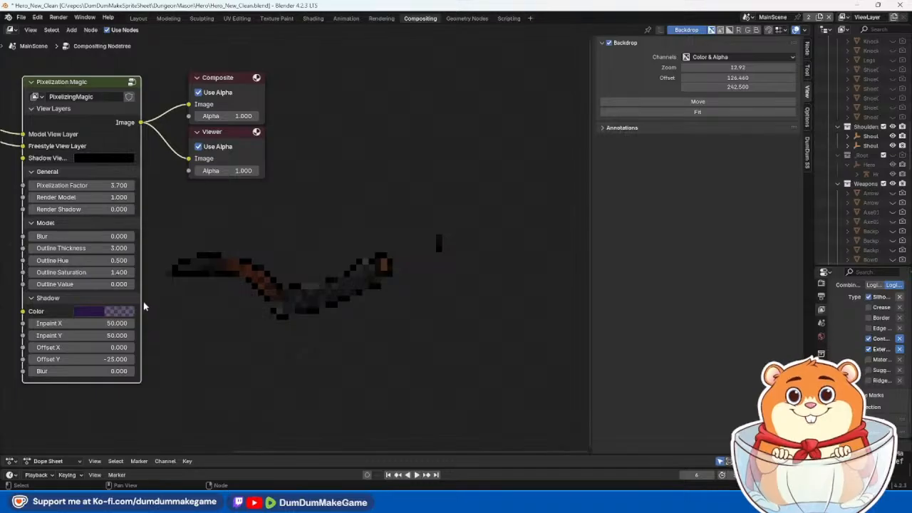
pyautogui.moveTo(94, 285); pyautogui.dragTo(99, 285)
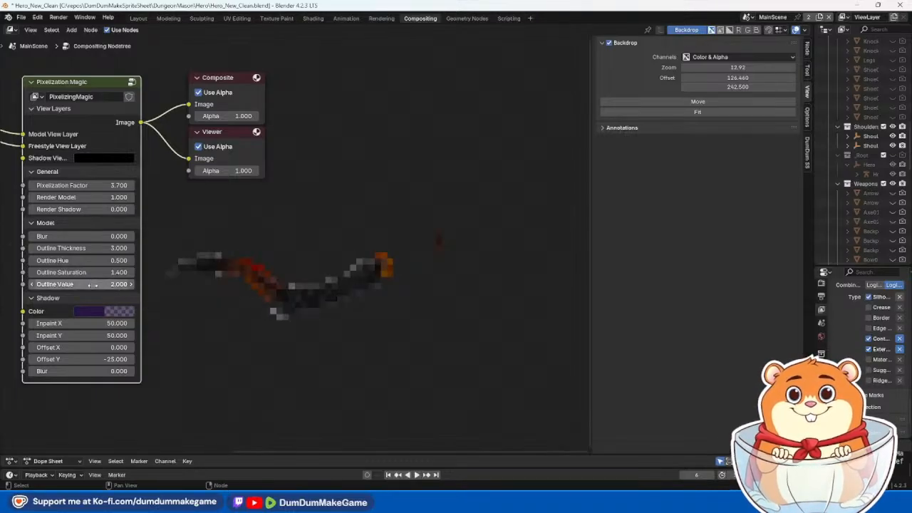
pyautogui.hotkey('ctrl', 'z')
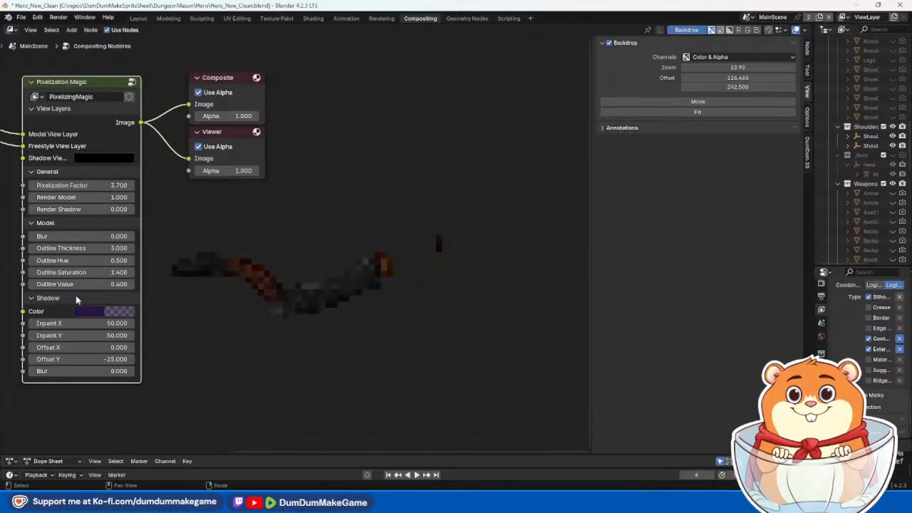
pyautogui.moveTo(107, 285); pyautogui.dragTo(103, 284)
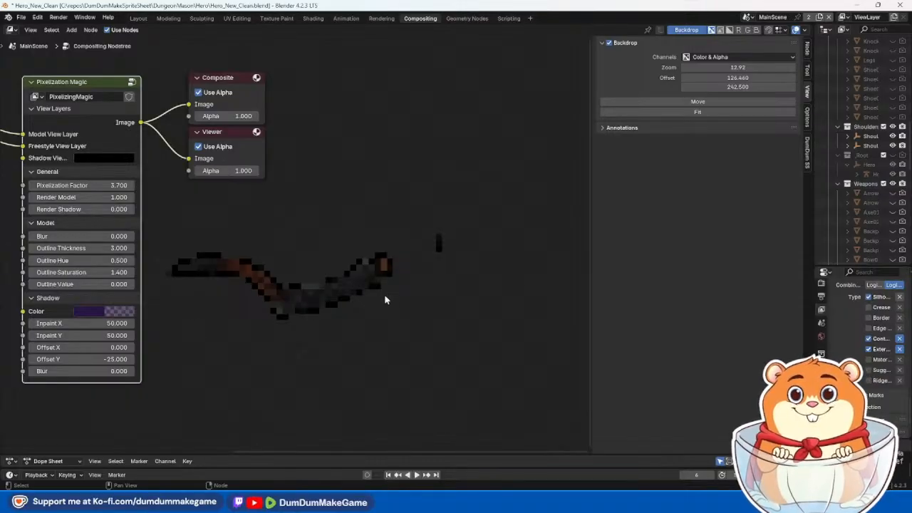
pyautogui.click(111, 249)
pyautogui.click(173, 308)
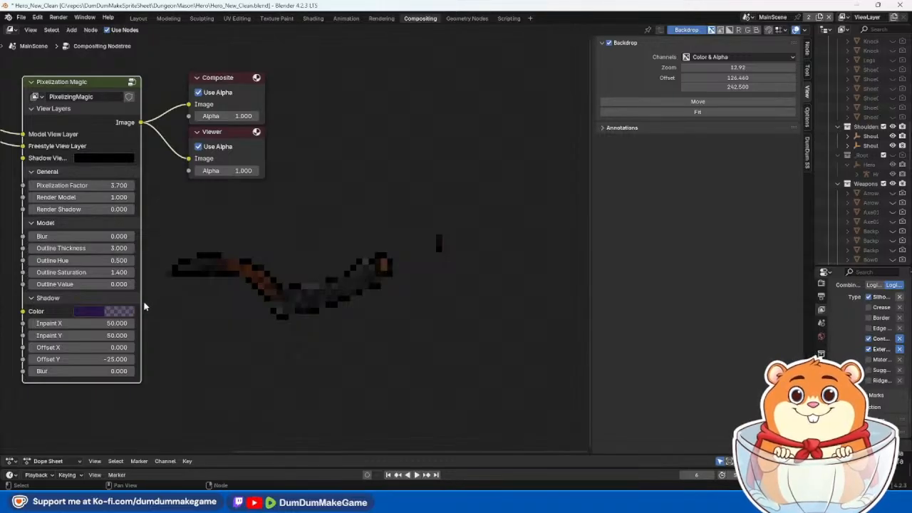
pyautogui.hotkey('ctrl', 'z')
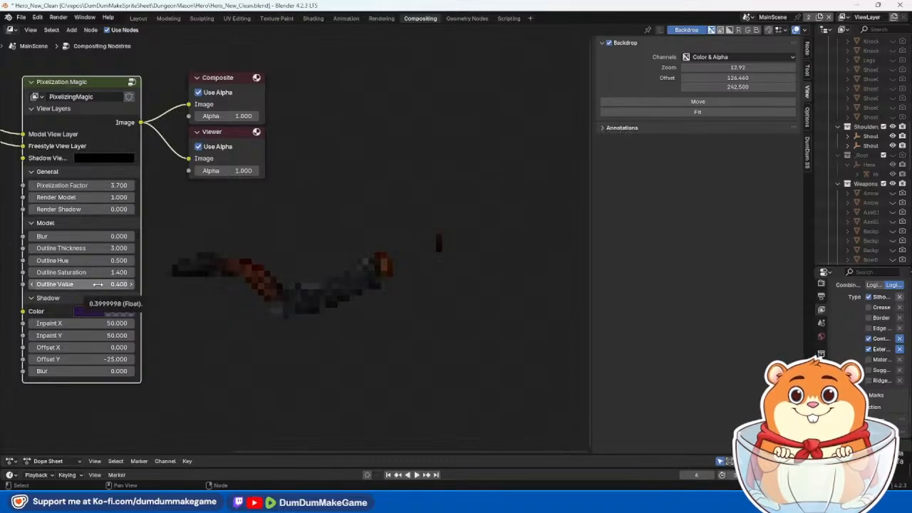
# Step: Try an Outline Hue of 1 together with an Outline Value of 2, and undo both changes
pyautogui.moveTo(113, 262); pyautogui.dragTo(154, 262)
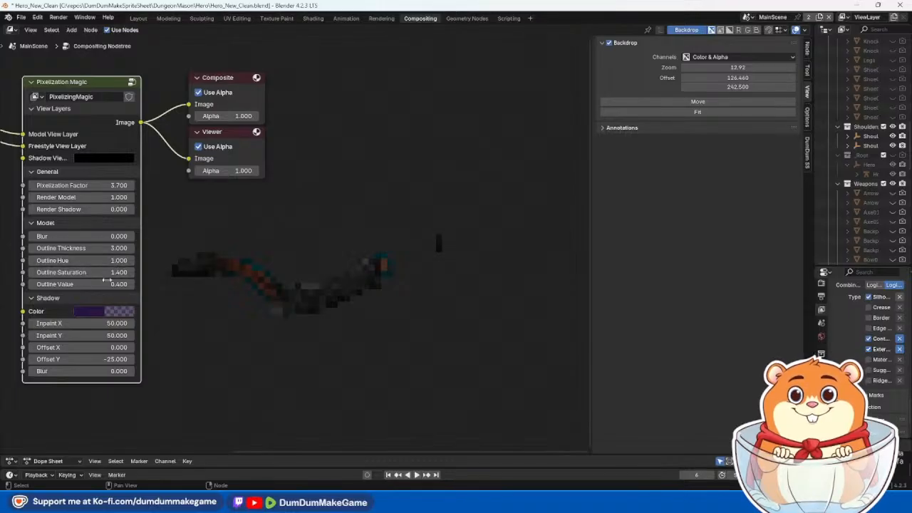
pyautogui.moveTo(108, 286); pyautogui.dragTo(157, 286)
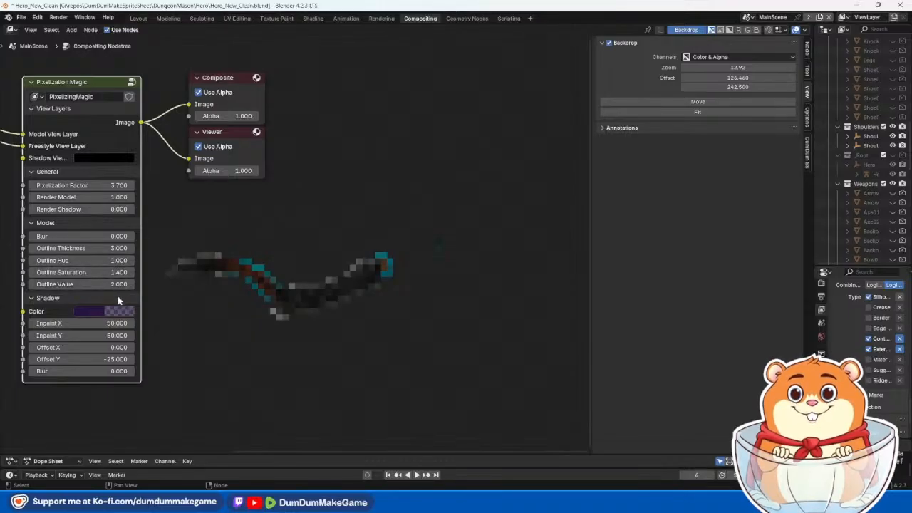
pyautogui.hotkey('ctrl', 'z')
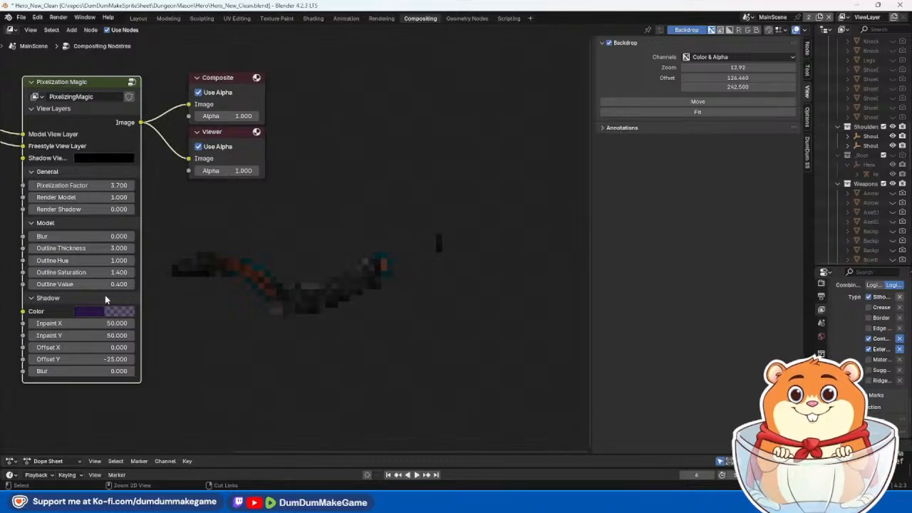
pyautogui.hotkey('ctrl', 'z')
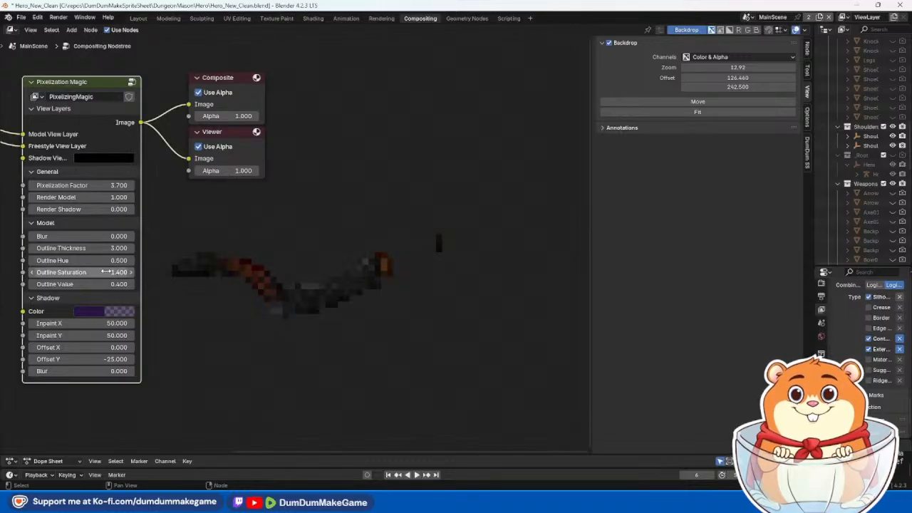
# Step: Set the Outline Value to 0 so that the bow outline renders in black
pyautogui.moveTo(106, 284)
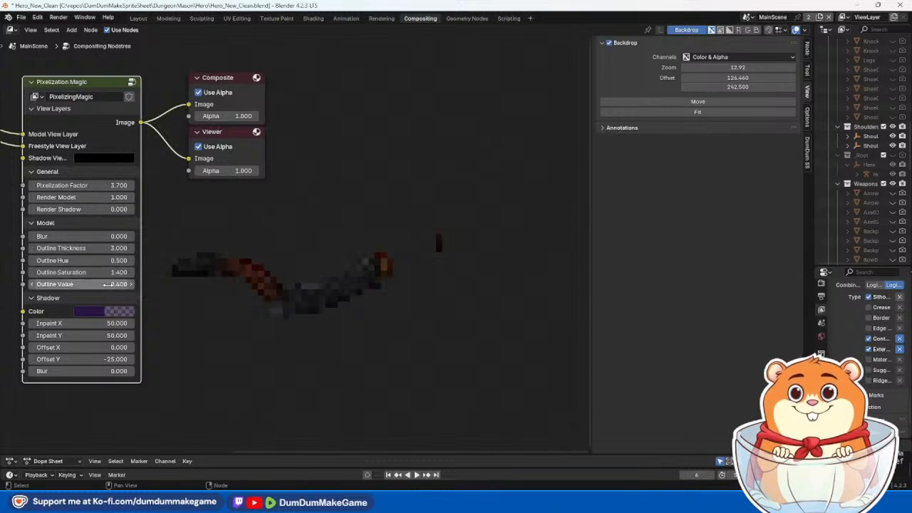
pyautogui.moveTo(104, 285); pyautogui.dragTo(71, 285)
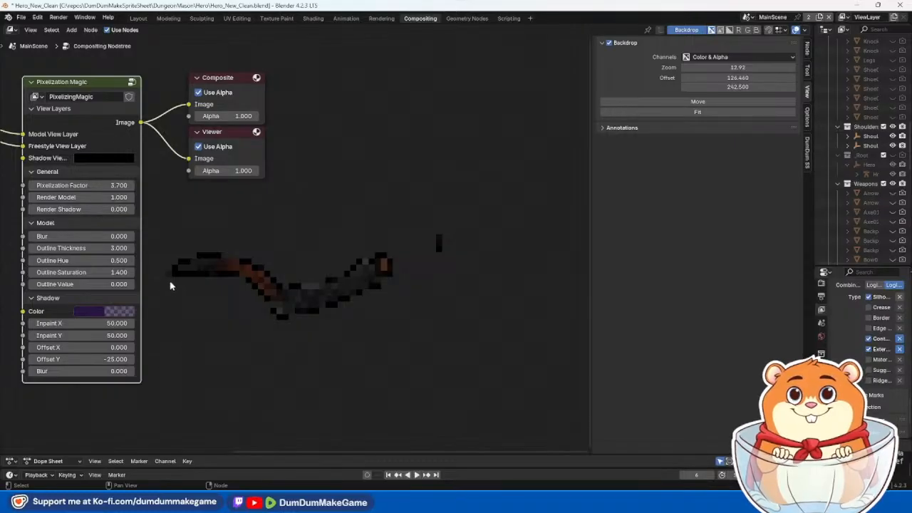
pyautogui.scroll(2, 170, 286)
pyautogui.scroll(-1, 170, 286)
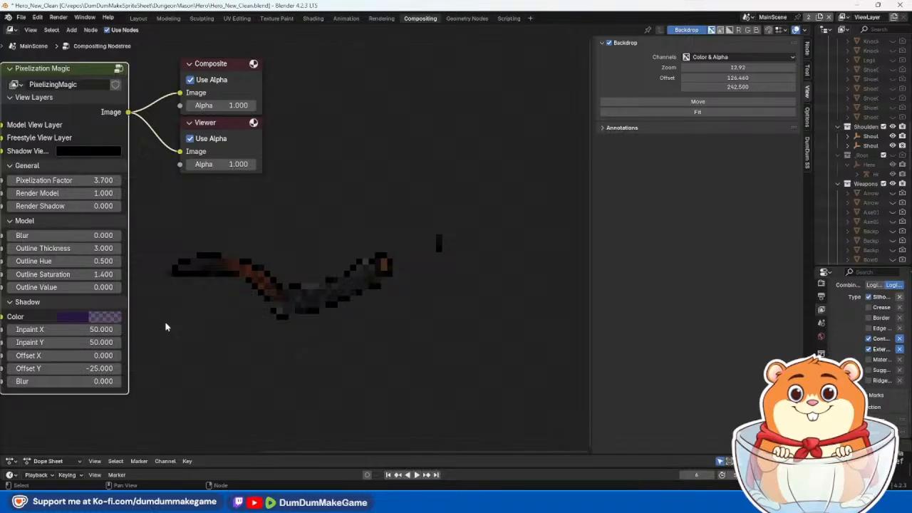
# Step: Test Outline Thickness values of 4, 3.9 and 2 with the black outline
pyautogui.click(106, 248)
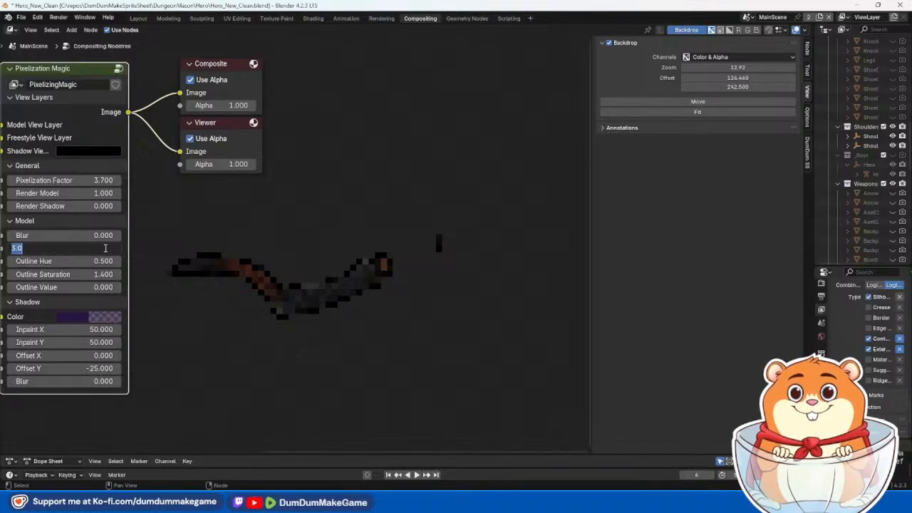
pyautogui.write('4')
pyautogui.press('Return')
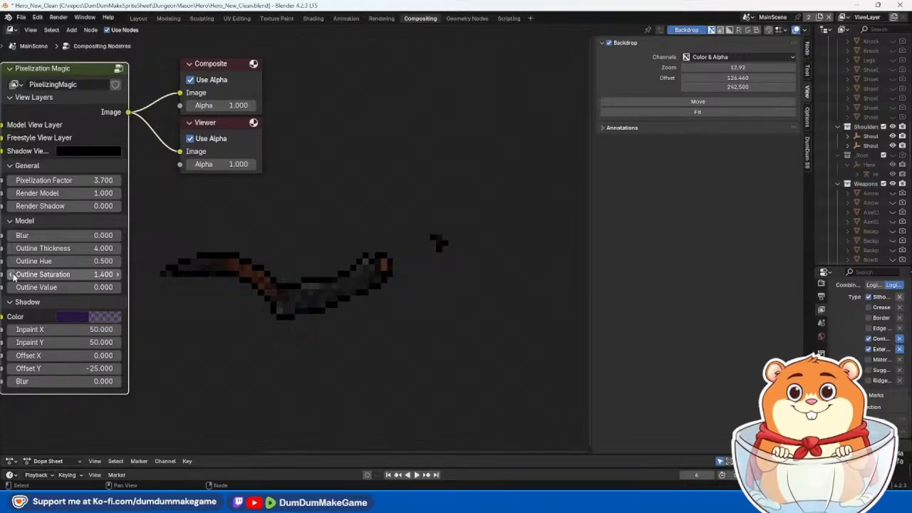
pyautogui.click(10, 248)
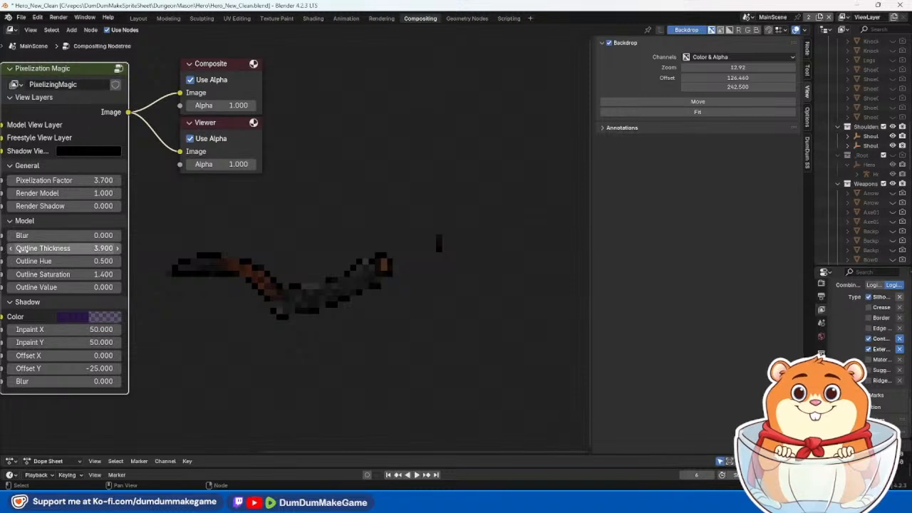
pyautogui.click(103, 248)
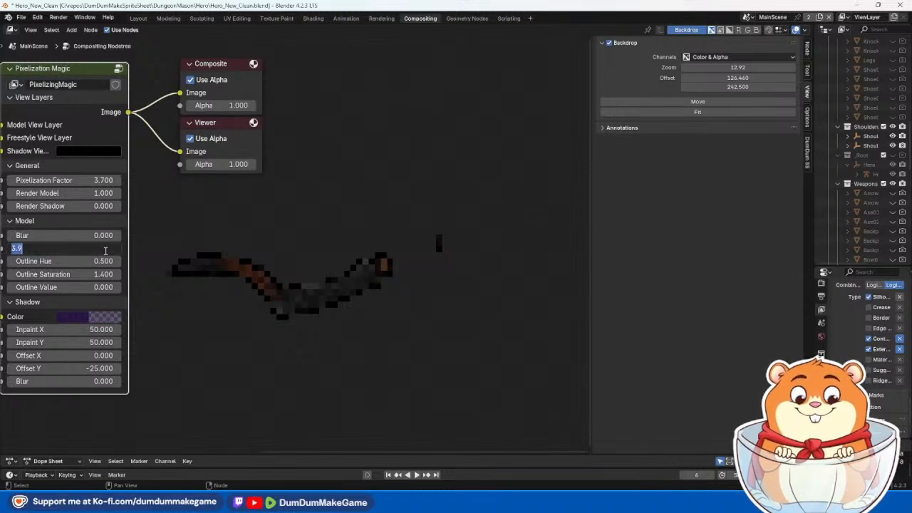
pyautogui.write('2')
pyautogui.press('Return')
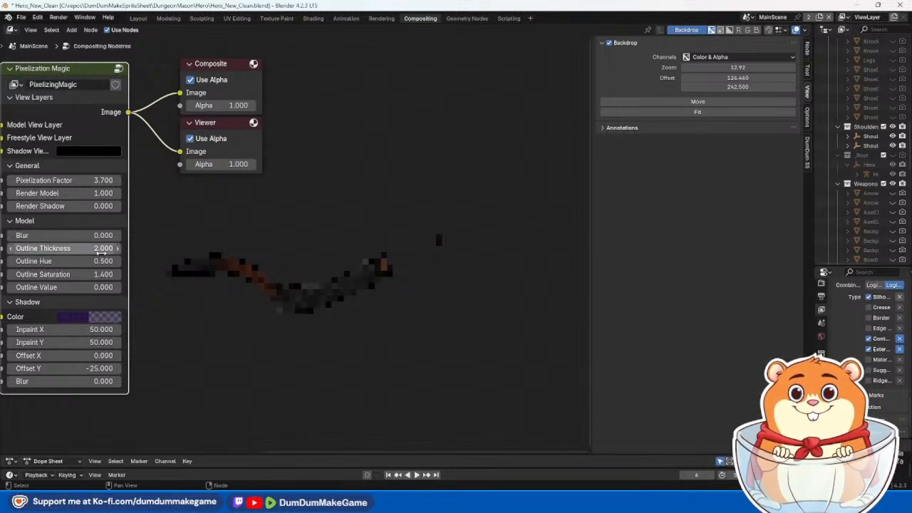
# Step: Lower the Outline Thickness to 1, try 0.4, and set it back to 1 to compare the stray pixel
pyautogui.click(106, 250)
pyautogui.write('1')
pyautogui.press('Return')
pyautogui.click(106, 248)
pyautogui.write('0.4')
pyautogui.press('Return')
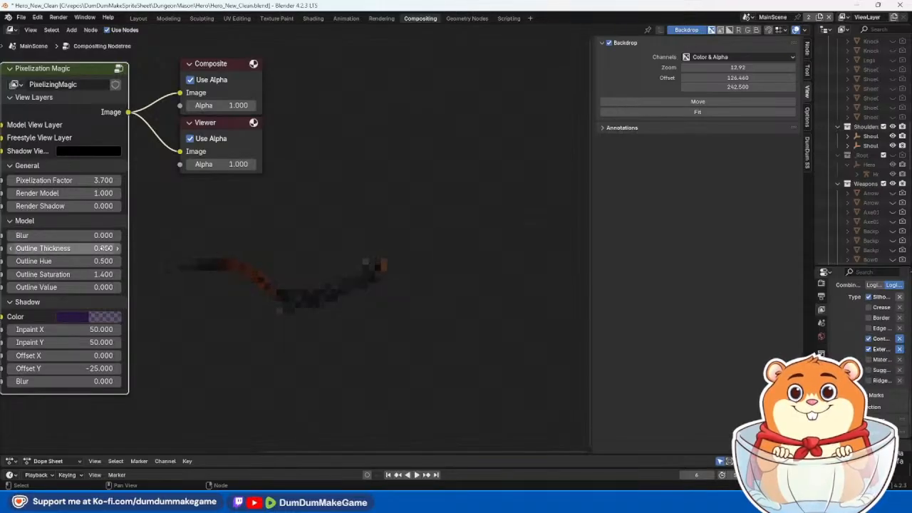
pyautogui.click(105, 248)
pyautogui.write('1')
pyautogui.press('Return')
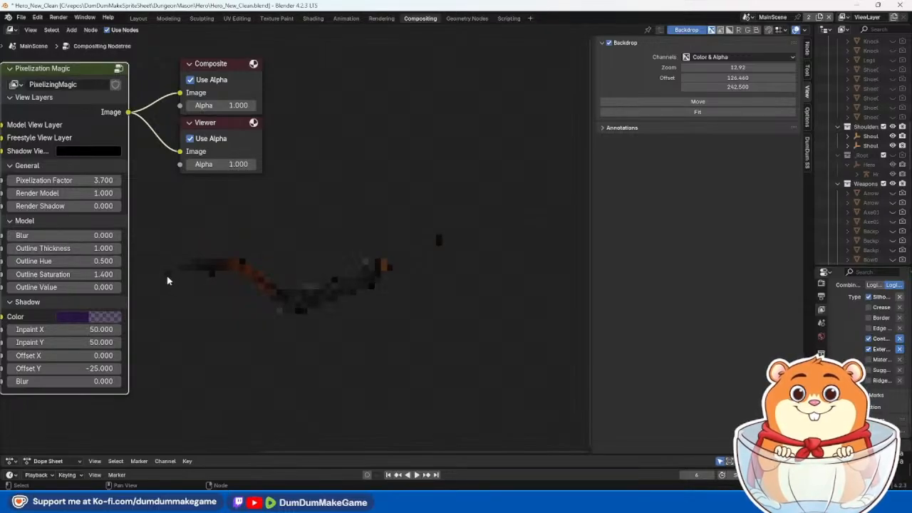
# Step: Open the node's Outline Value for editing
pyautogui.click(77, 287)
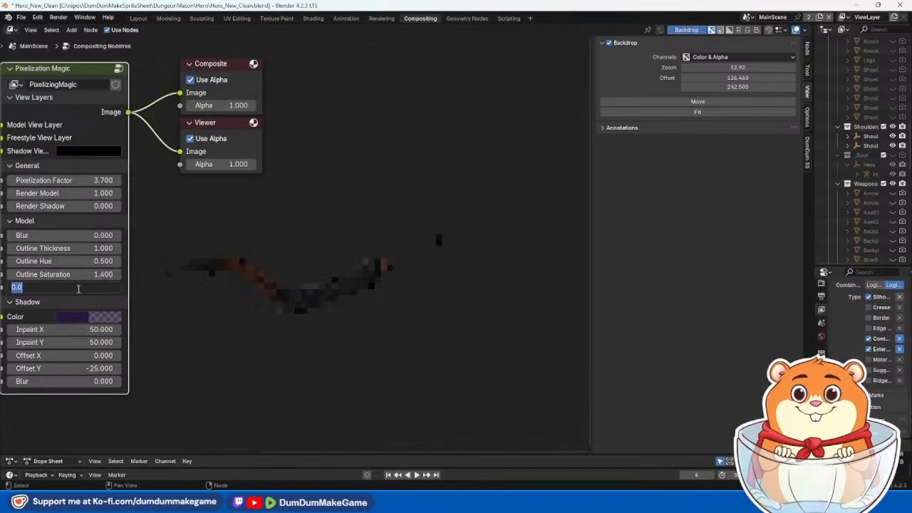
# Step: Try an Outline Value of 1 on the Pixelization Magic node, and set it back to 0
pyautogui.write('1')
pyautogui.press('Return')
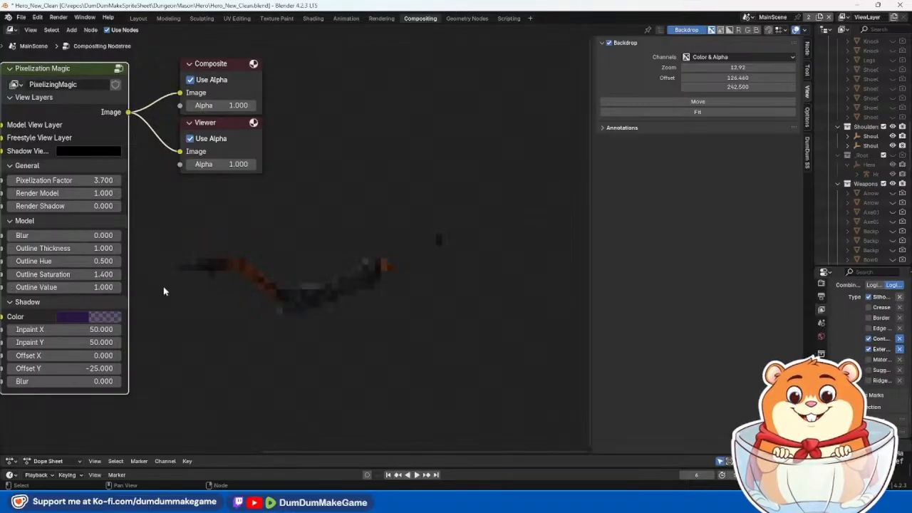
pyautogui.doubleClick(74, 288)
pyautogui.write('0')
pyautogui.press('Return')
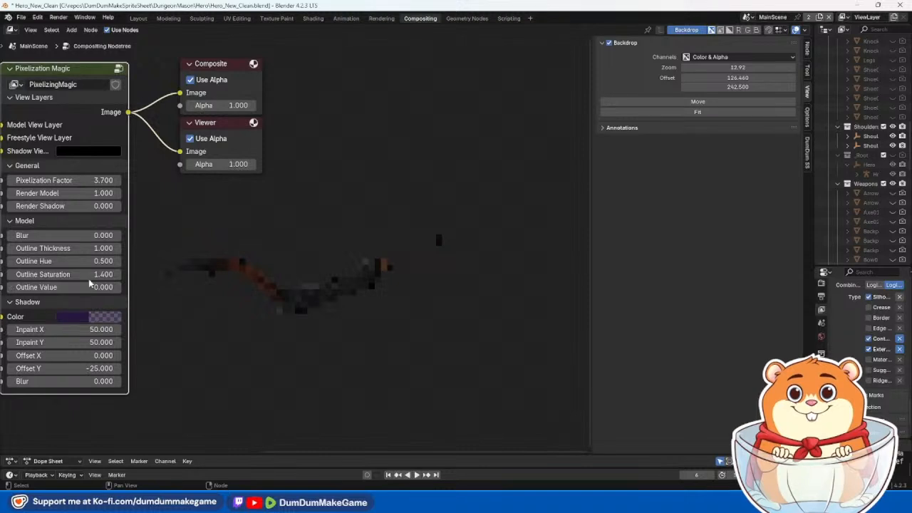
# Step: Try Outline Thickness values of 5 and 4 on the Pixelization Magic node
pyautogui.doubleClick(103, 248)
pyautogui.write('5')
pyautogui.press('Return')
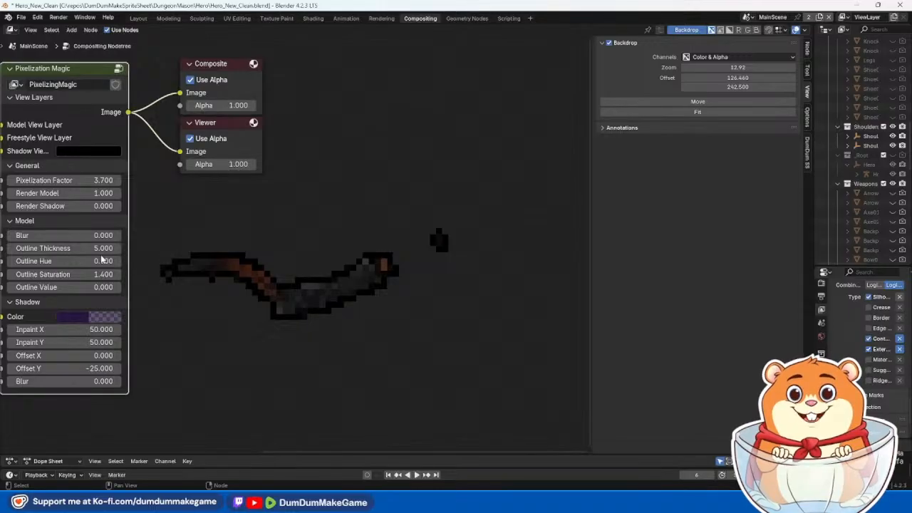
pyautogui.doubleClick(97, 249)
pyautogui.write('4')
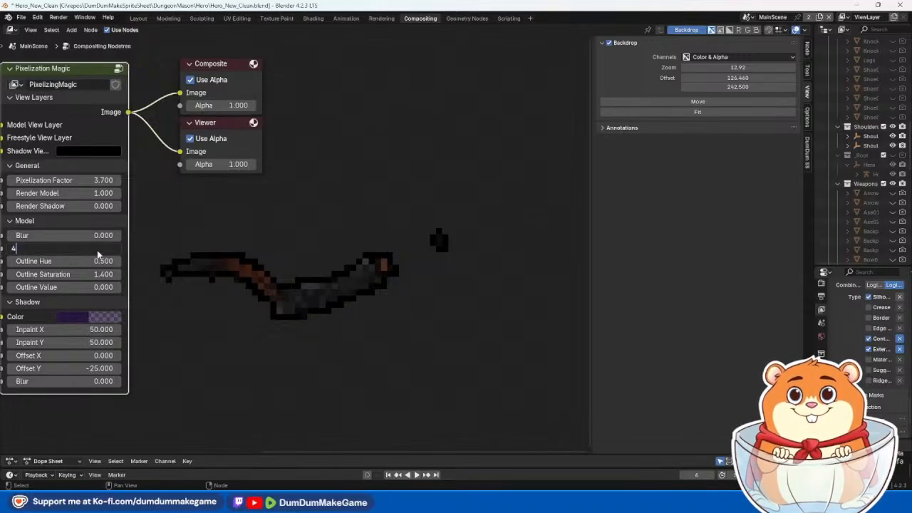
pyautogui.press('Return')
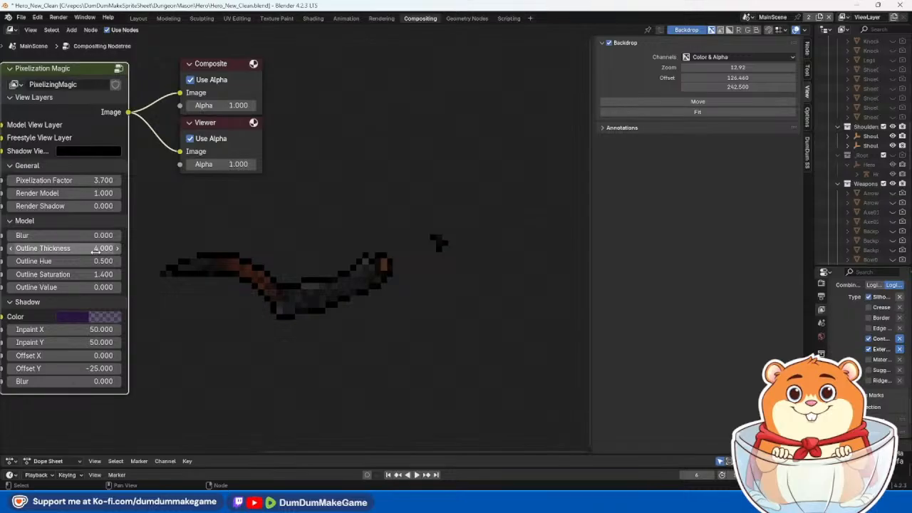
# Step: Set the Pixelization Magic node's Outline Value to 0.4 and its Outline Thickness to 3
pyautogui.doubleClick(95, 288)
pyautogui.write('0.3')
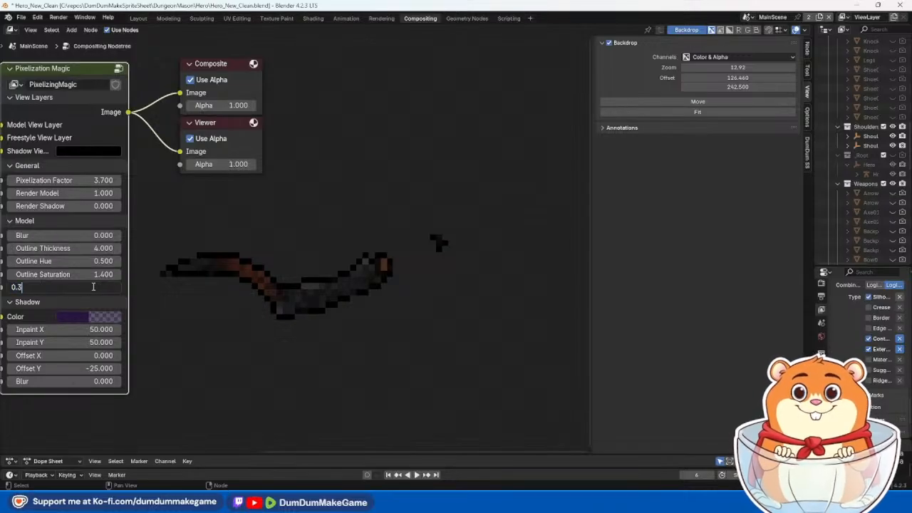
pyautogui.write('4')
pyautogui.press('Return')
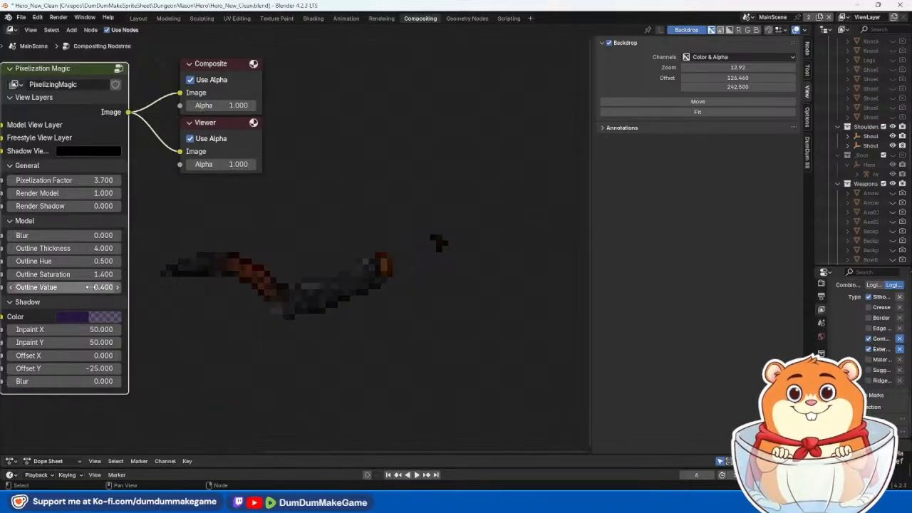
pyautogui.moveTo(91, 262)
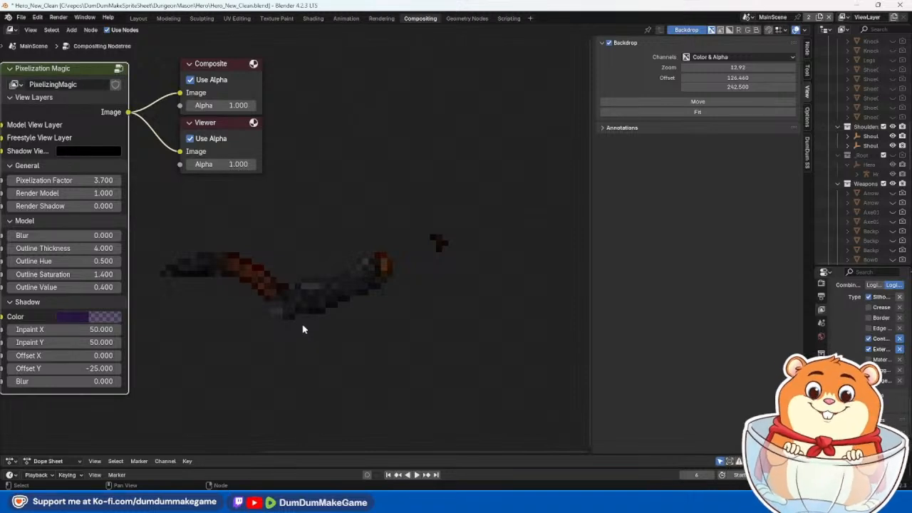
pyautogui.click(85, 248)
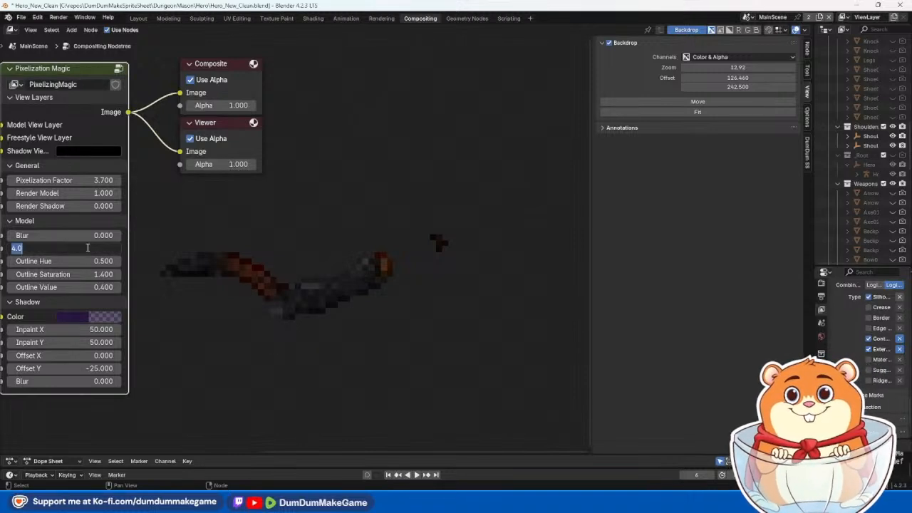
pyautogui.write('3')
pyautogui.press('Return')
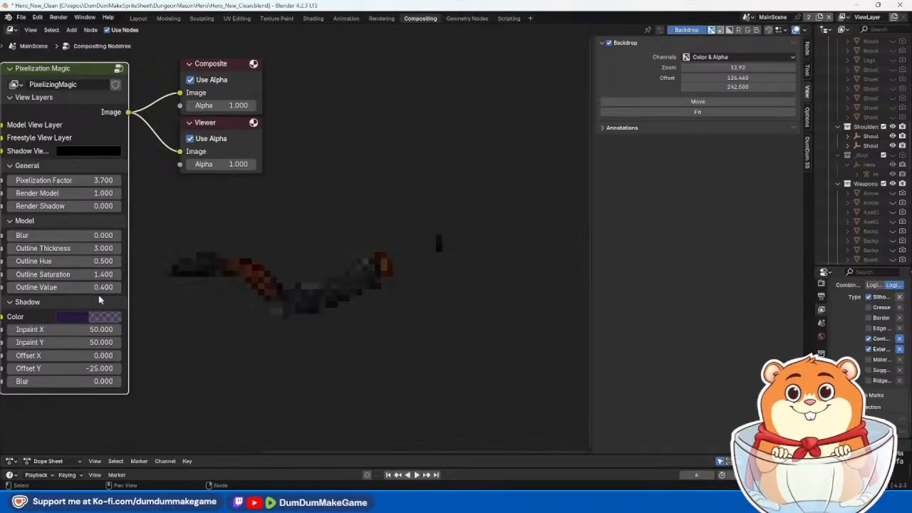
# Step: Test Model Blur values of 5, 2, 3 and 1 on the node, and return Blur to 0
pyautogui.click(103, 235)
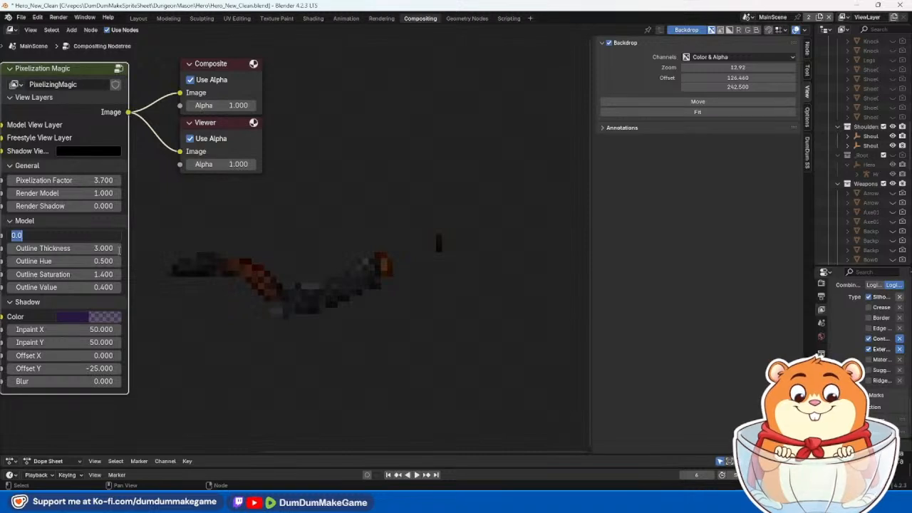
pyautogui.write('5')
pyautogui.press('Return')
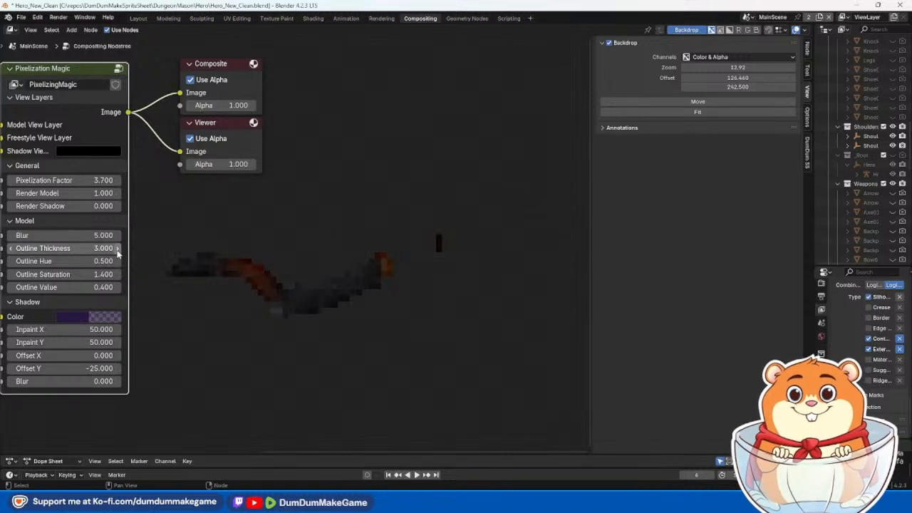
pyautogui.click(107, 236)
pyautogui.write('2')
pyautogui.press('Return')
pyautogui.click(106, 237)
pyautogui.write('3')
pyautogui.press('Return')
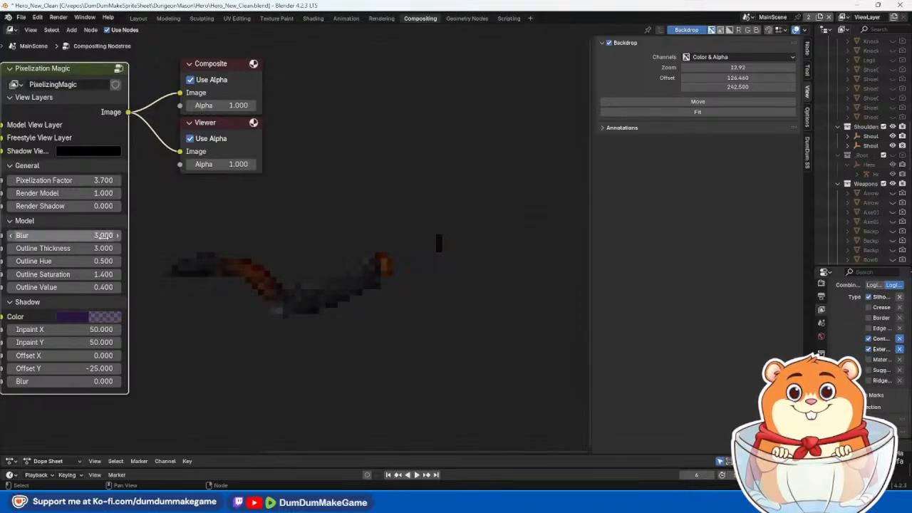
pyautogui.click(104, 236)
pyautogui.write('1')
pyautogui.press('Return')
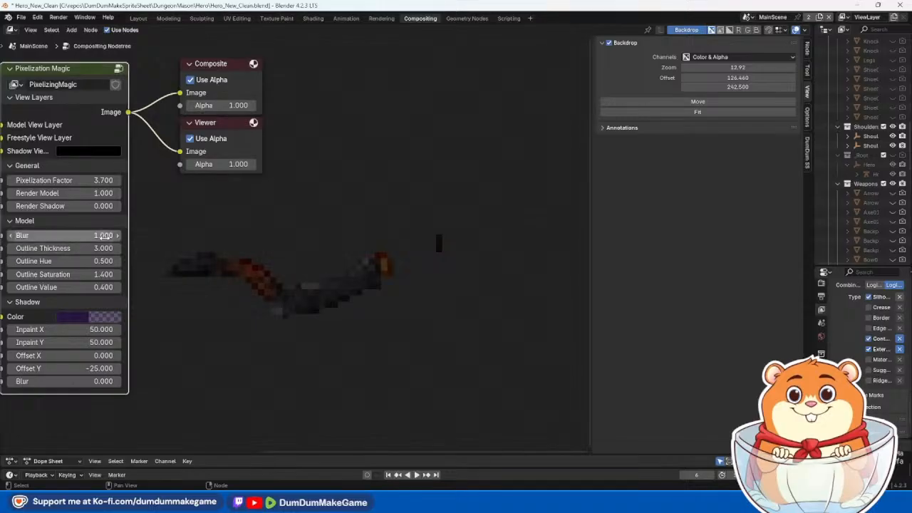
pyautogui.click(104, 237)
pyautogui.write('0')
pyautogui.press('Return')
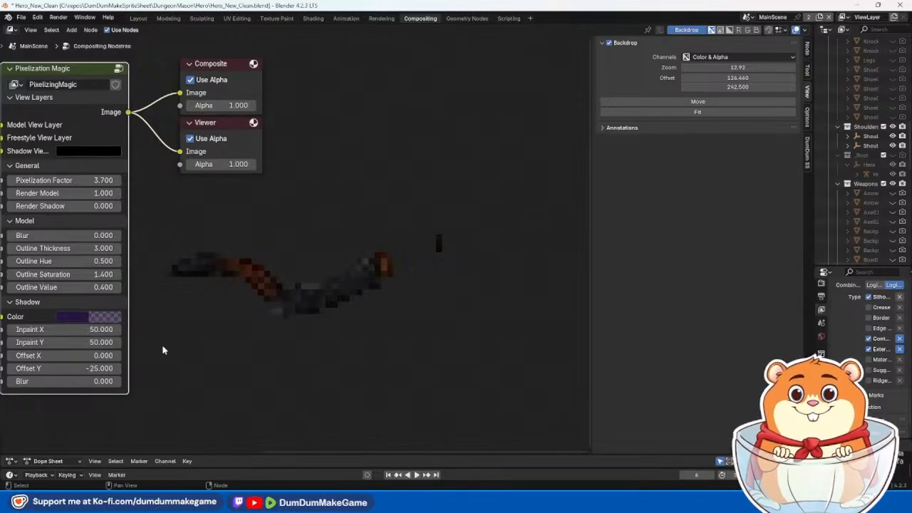
# Step: Save the Blender file and switch to the Layout workspace
pyautogui.hotkey('ctrl', 's')
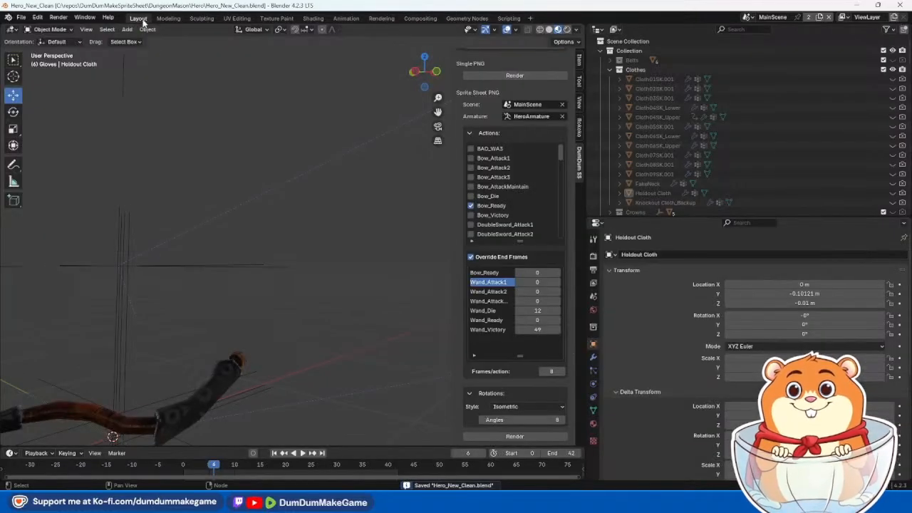
pyautogui.click(141, 20)
# Step: Examine the visible bow part from several angles and locate the bow objects in the Weapons collection
pyautogui.moveTo(203, 346); pyautogui.dragTo(308, 310, button='middle')
pyautogui.scroll(3, 306, 287)
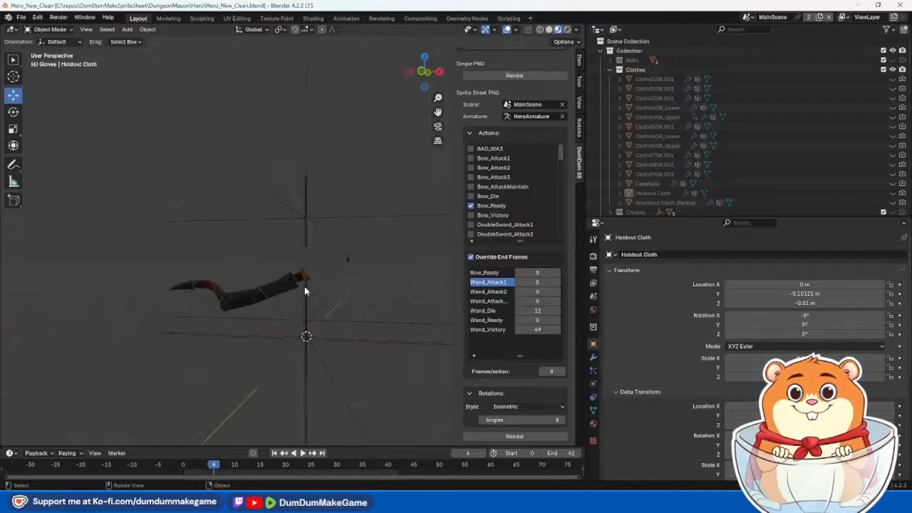
pyautogui.scroll(2, 305, 290)
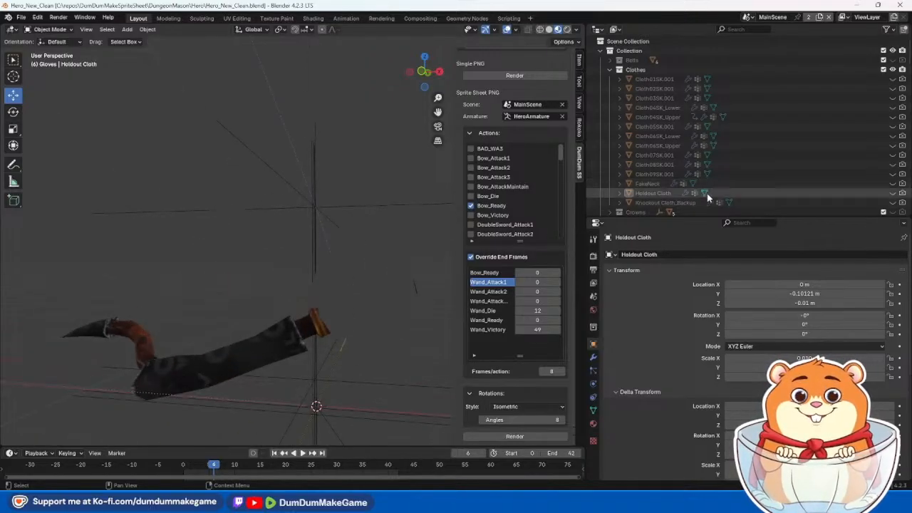
pyautogui.scroll(-5, 724, 175)
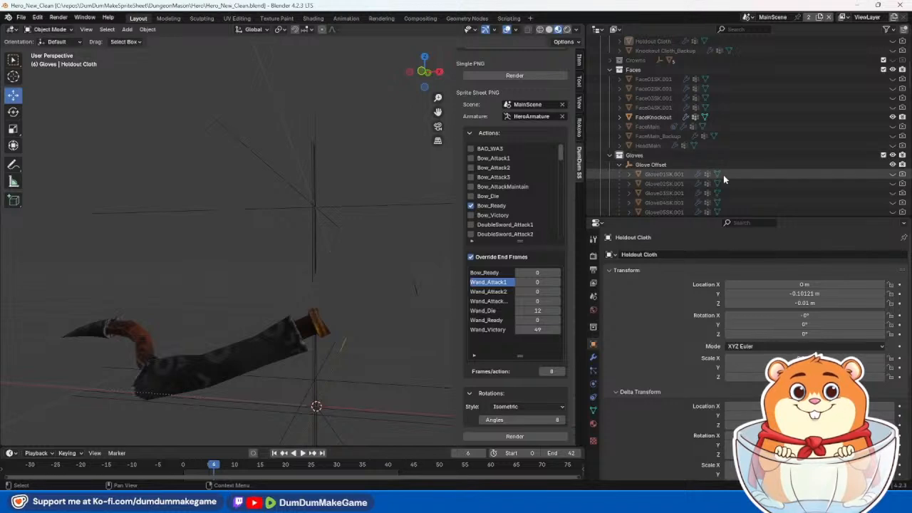
pyautogui.scroll(-6, 718, 179)
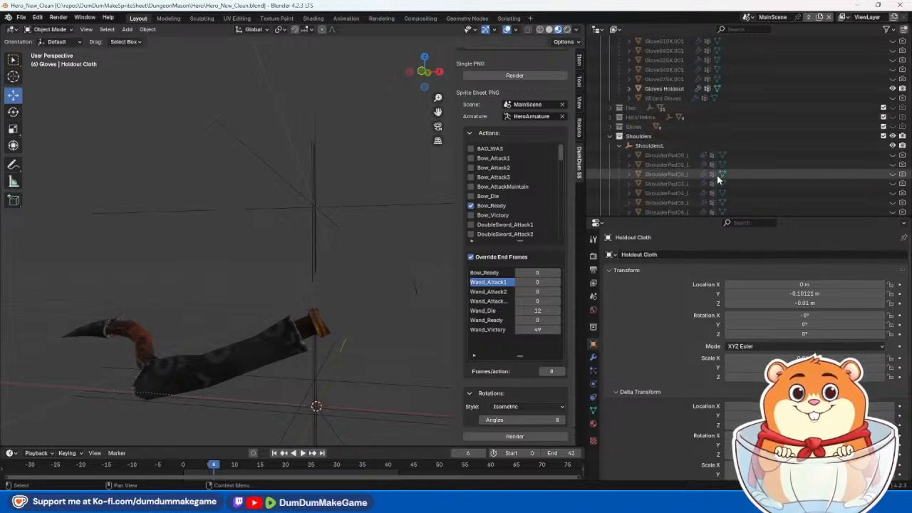
pyautogui.scroll(-8, 717, 181)
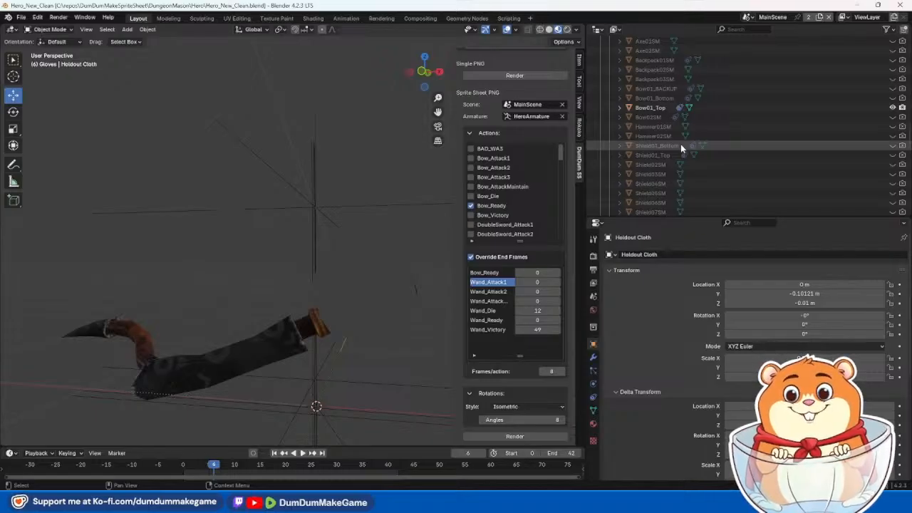
pyautogui.moveTo(401, 321); pyautogui.dragTo(290, 323, button='middle')
pyautogui.moveTo(333, 361); pyautogui.dragTo(317, 342, button='middle')
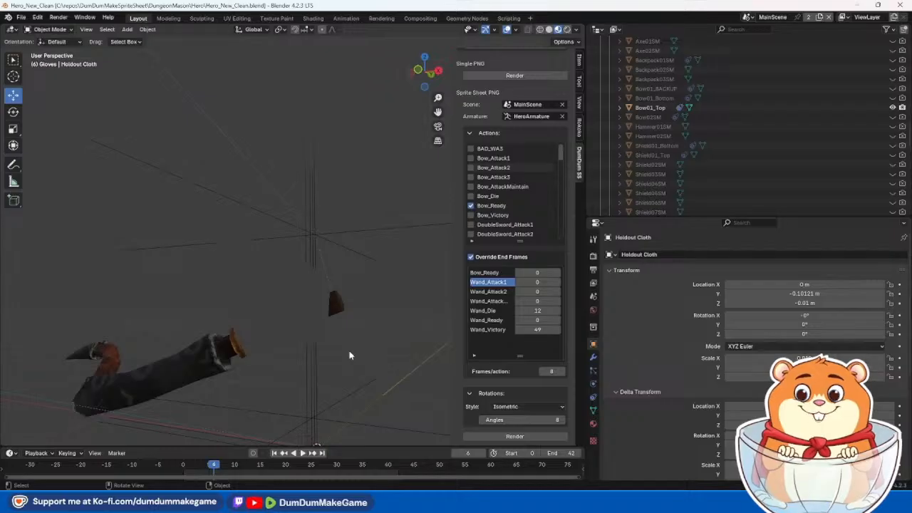
pyautogui.moveTo(310, 348); pyautogui.dragTo(238, 364, button='middle')
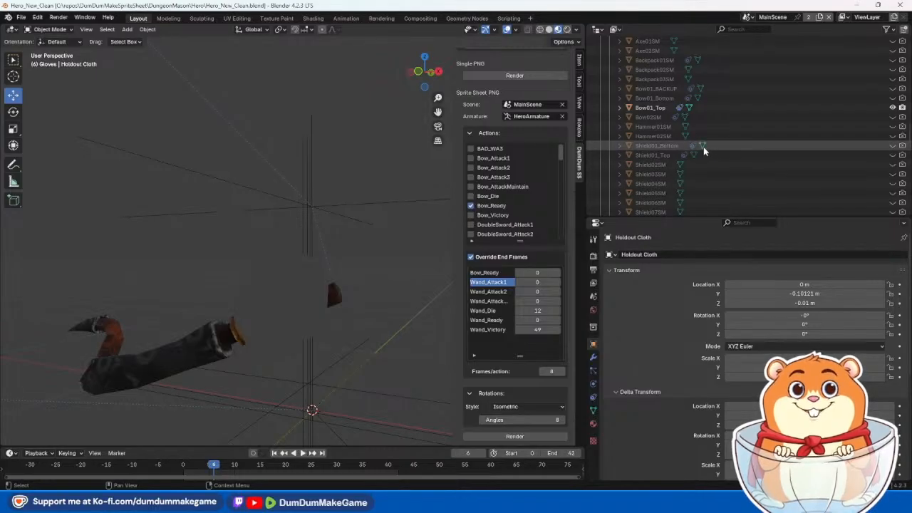
# Step: Unhide the Bow01_Bottom object and delete it from the scene
pyautogui.click(670, 98)
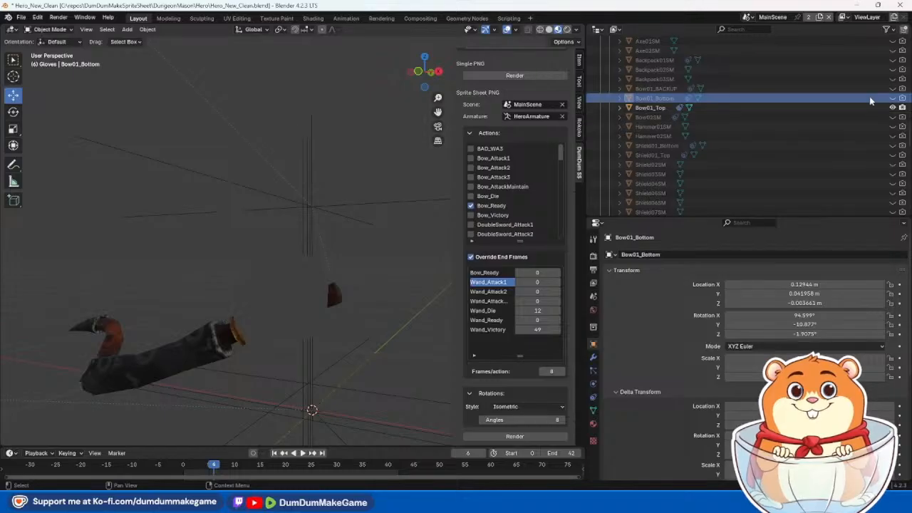
pyautogui.click(893, 98)
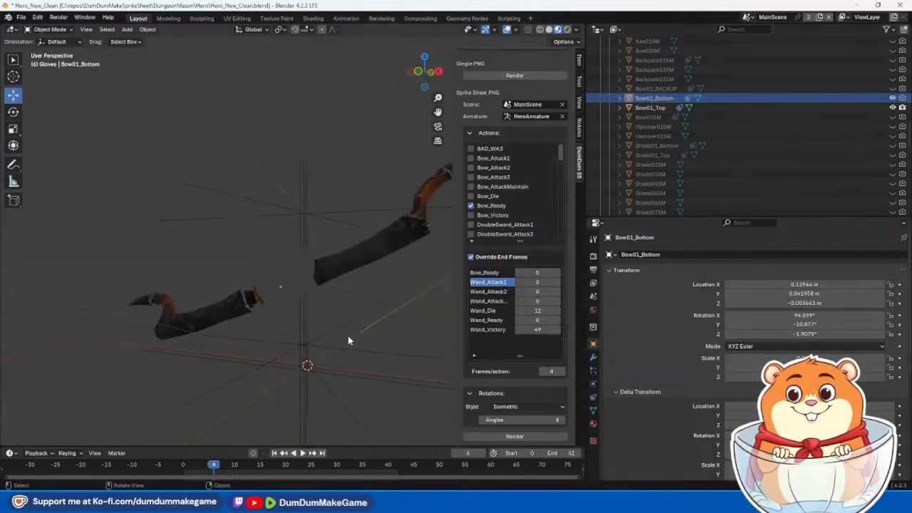
pyautogui.moveTo(395, 283)
pyautogui.mouseDown(button='middle')
pyautogui.moveTo(368, 246)
pyautogui.moveTo(353, 331)
pyautogui.mouseUp(button='middle')
pyautogui.moveTo(351, 289); pyautogui.dragTo(407, 349, button='middle')
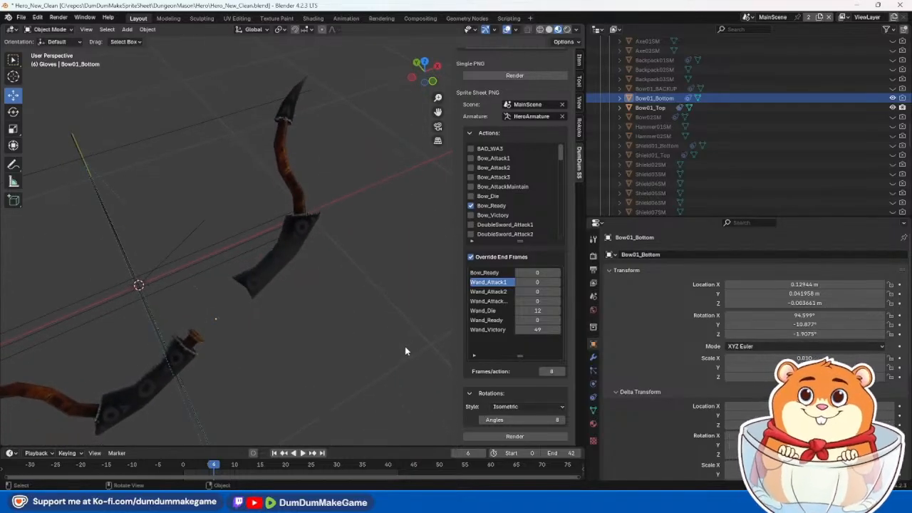
pyautogui.click(287, 261)
pyautogui.press('Delete')
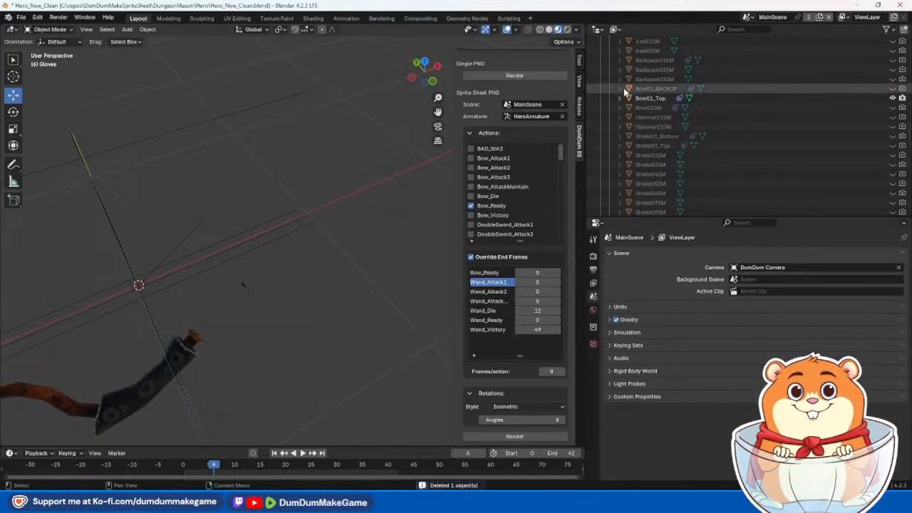
# Step: Unhide Bow01_BACKUP and duplicate it in place
pyautogui.click(892, 89)
pyautogui.click(277, 260)
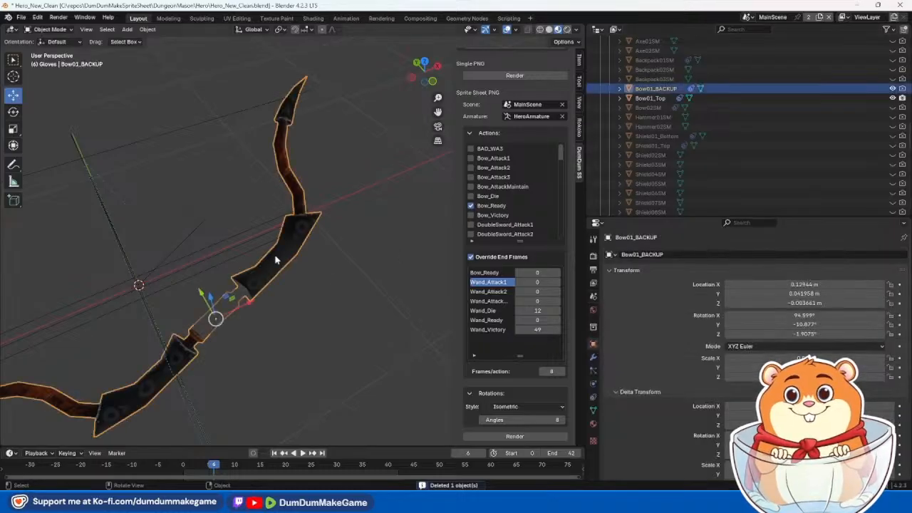
pyautogui.hotkey('shift', 'd')
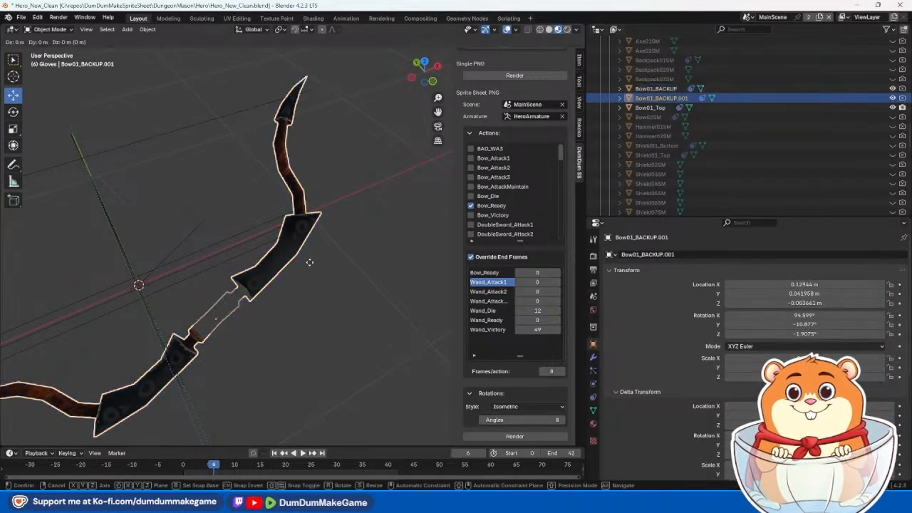
pyautogui.press('Escape')
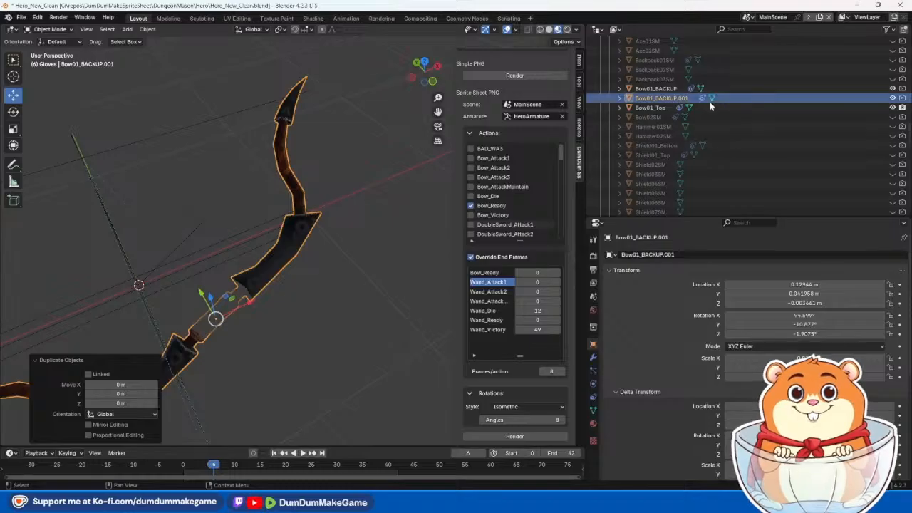
# Step: Rename the duplicated bow object as Bow01_Bottom
pyautogui.click(677, 100)
pyautogui.doubleClick(677, 101)
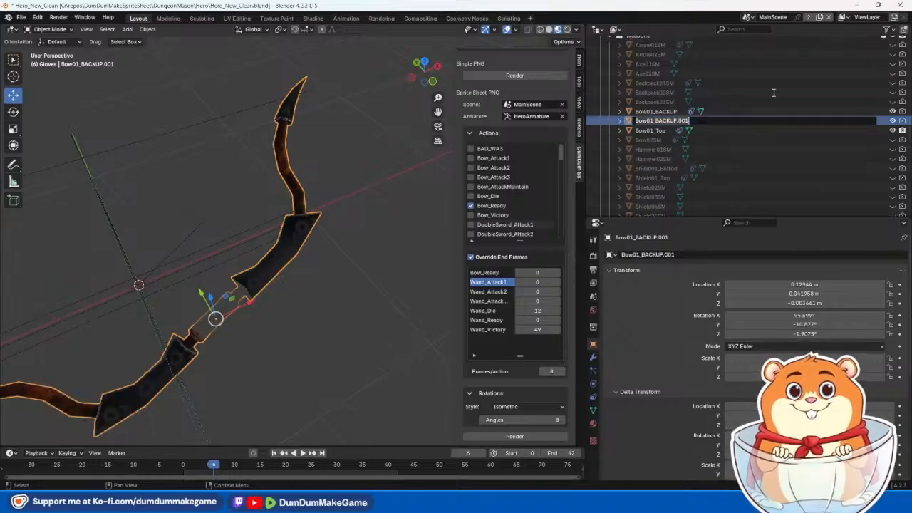
pyautogui.write('Bow')
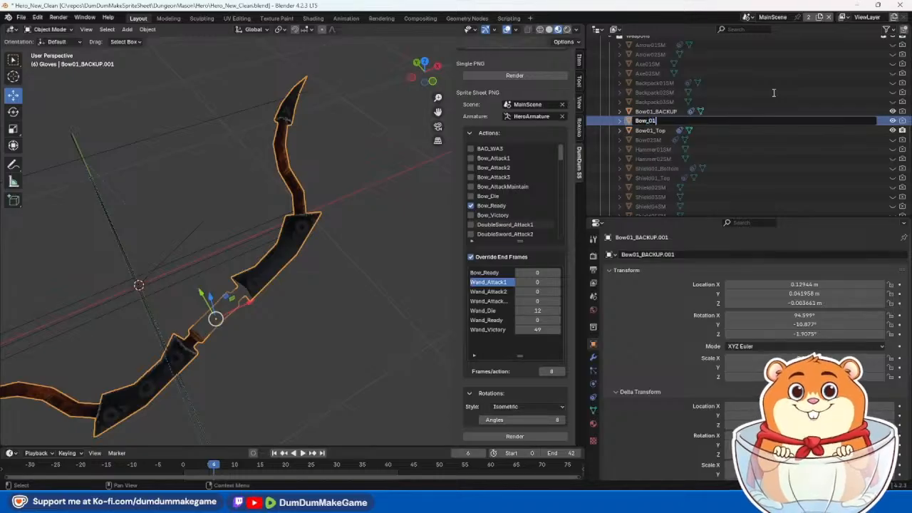
pyautogui.write('01_Bottom')
pyautogui.press('Return')
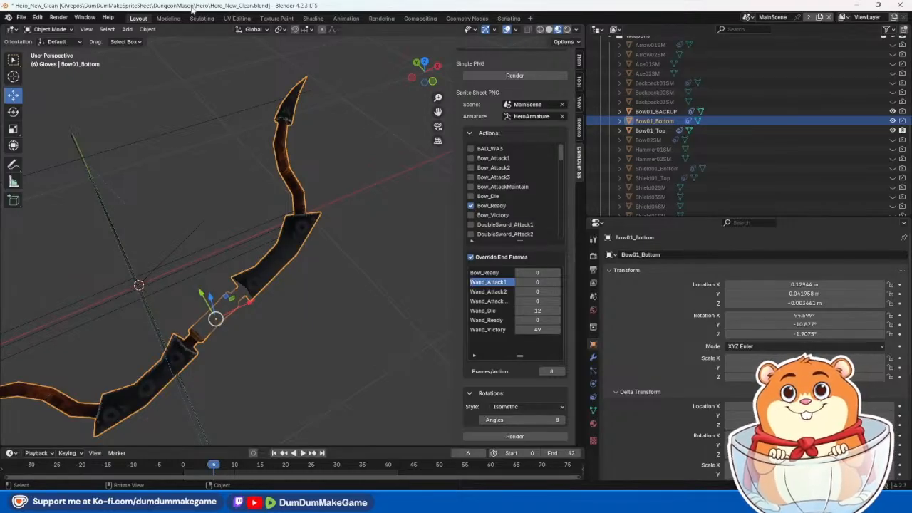
# Step: Dissolve the vertices of the limb belonging to the bow's top half in the Bow01_Bottom mesh
pyautogui.click(169, 18)
pyautogui.press('KP_Decimal')
pyautogui.moveTo(400, 326); pyautogui.dragTo(526, 298, button='middle')
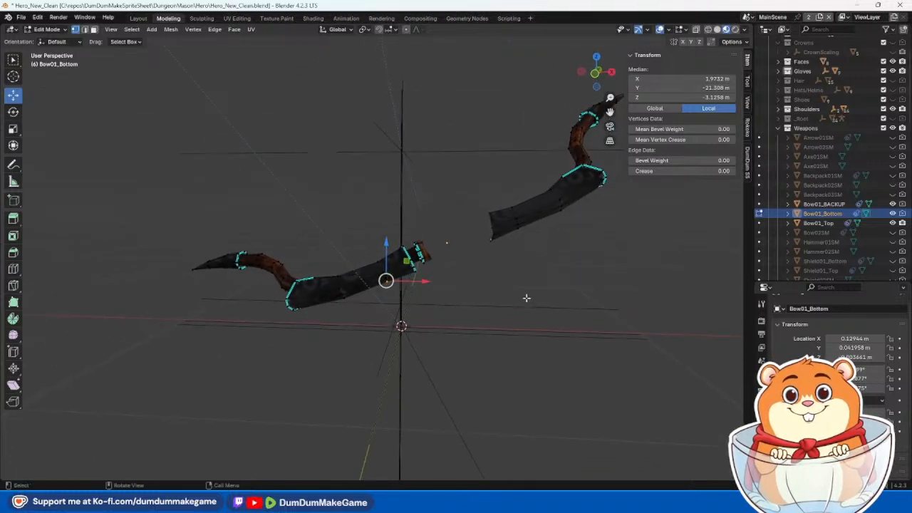
pyautogui.click(708, 29)
pyautogui.moveTo(128, 206); pyautogui.dragTo(444, 354)
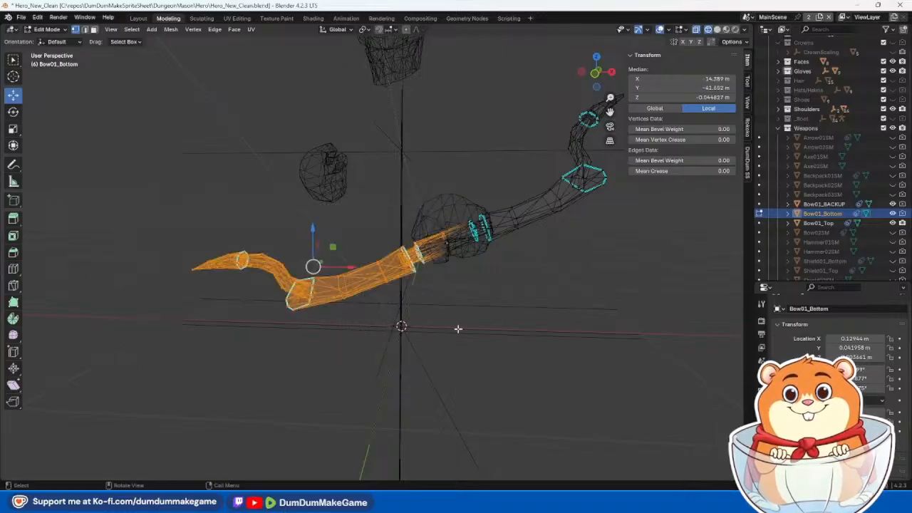
pyautogui.moveTo(162, 216); pyautogui.dragTo(428, 383)
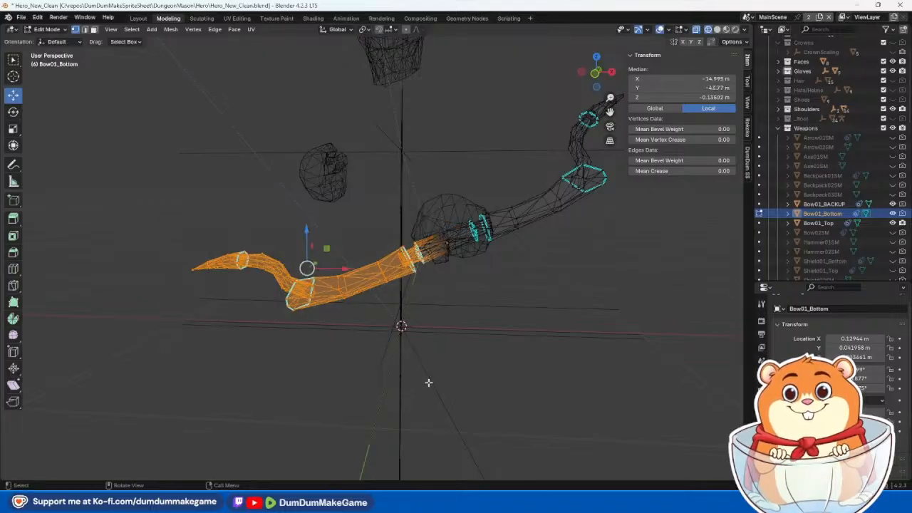
pyautogui.press('x')
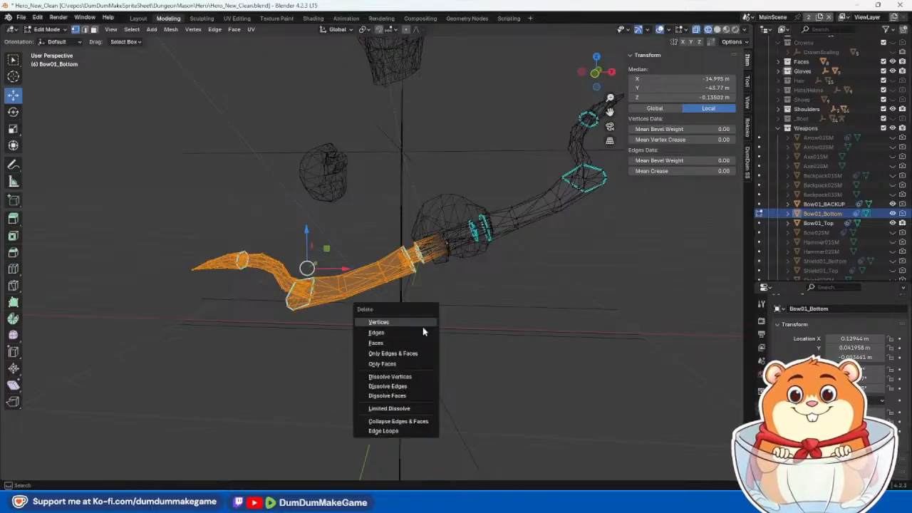
pyautogui.click(420, 376)
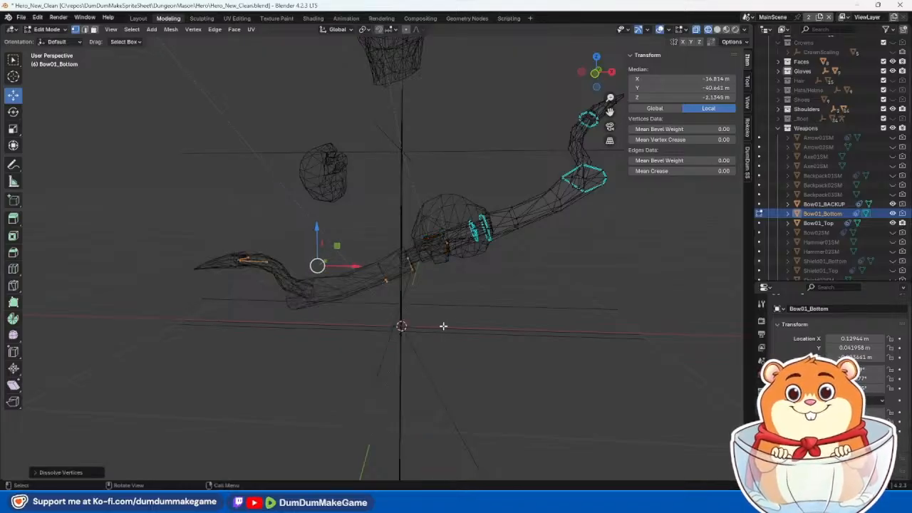
# Step: Delete the leftover vertices of the dissolved limb from Bow01_Bottom and check the shaded result
pyautogui.moveTo(150, 197); pyautogui.dragTo(421, 357)
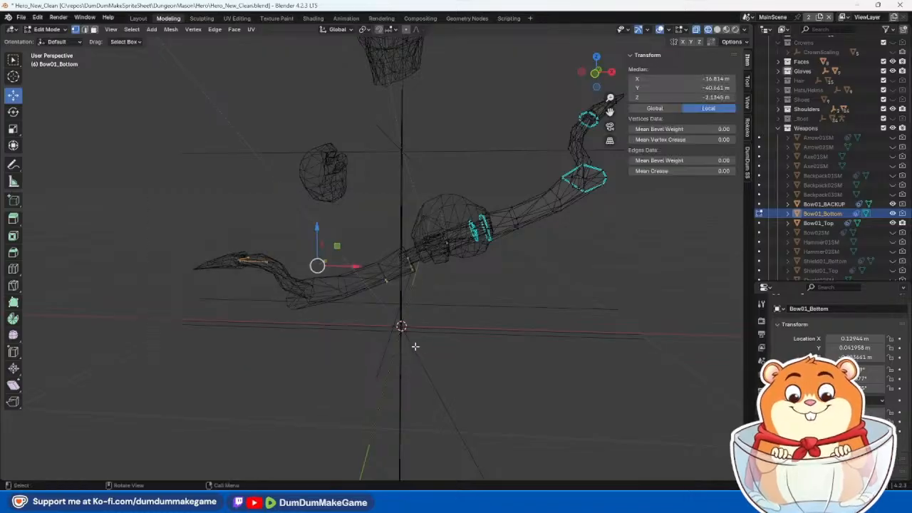
pyautogui.press('x')
pyautogui.click(393, 292)
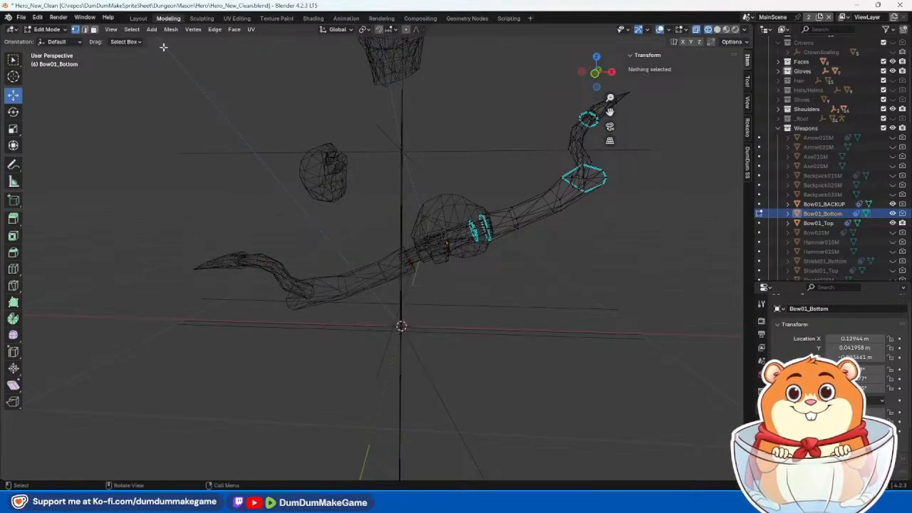
pyautogui.click(140, 19)
pyautogui.moveTo(397, 294); pyautogui.dragTo(336, 215, button='middle')
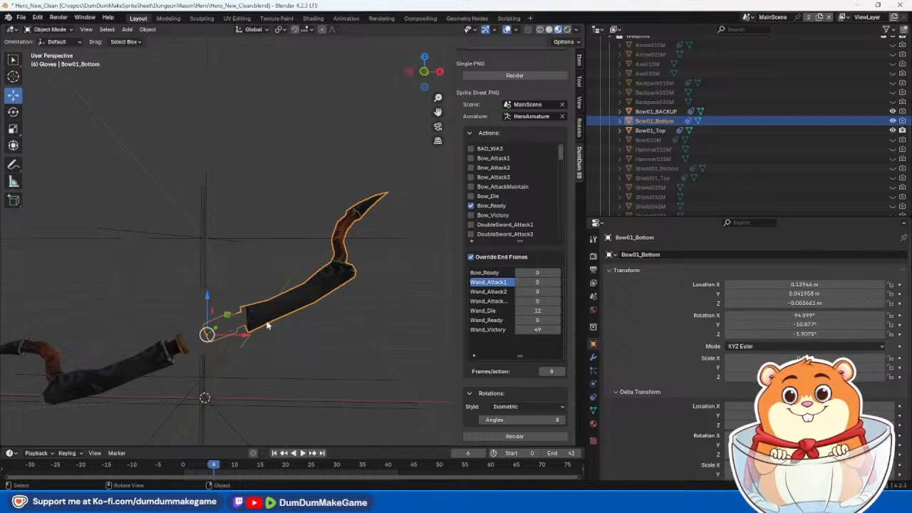
# Step: Dissolve the end vertices of the grip section protruding from Bow01_Bottom
pyautogui.click(170, 18)
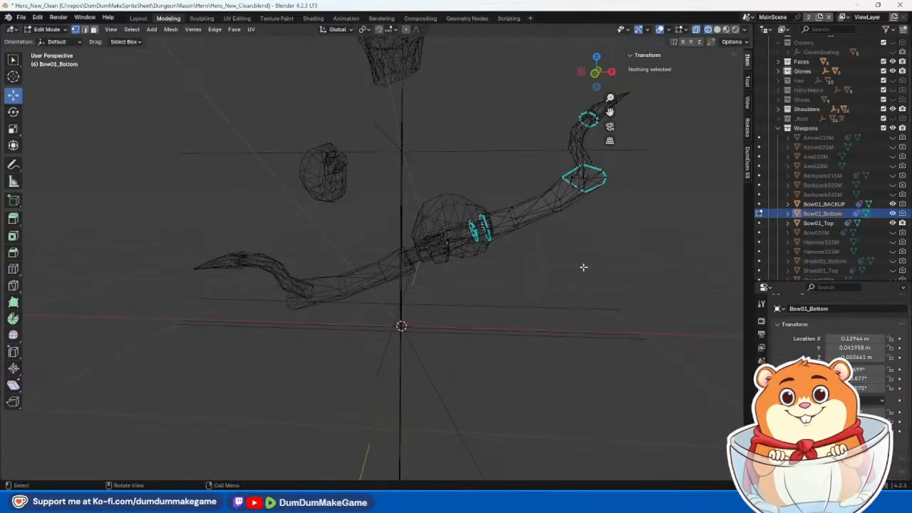
pyautogui.scroll(4, 584, 267)
pyautogui.keyDown('shift'); pyautogui.moveTo(594, 283); pyautogui.dragTo(428, 333, button='middle'); pyautogui.keyUp('shift')
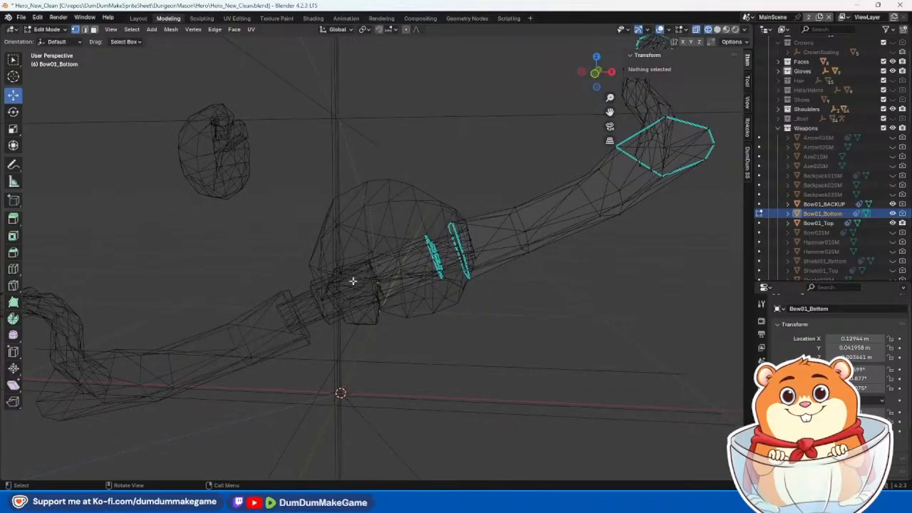
pyautogui.moveTo(311, 248); pyautogui.dragTo(402, 347)
pyautogui.moveTo(349, 326); pyautogui.dragTo(373, 323, button='middle')
pyautogui.press('x')
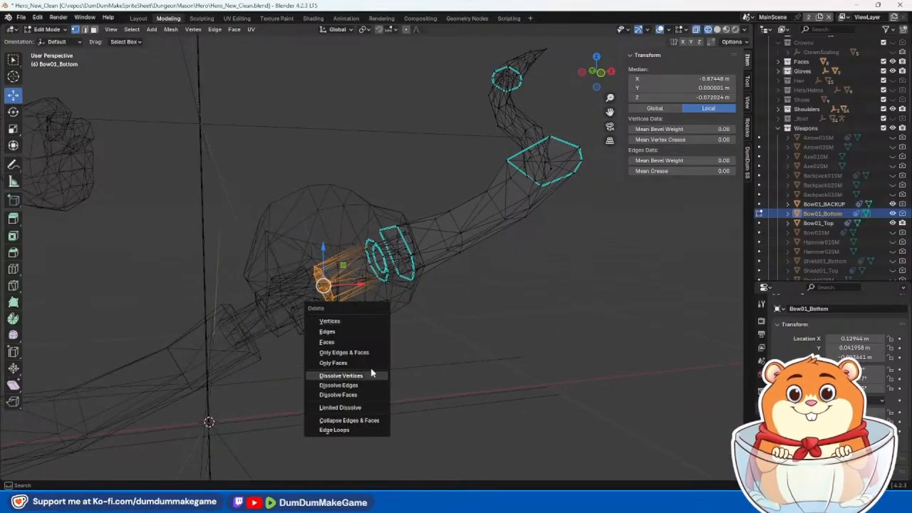
pyautogui.click(371, 376)
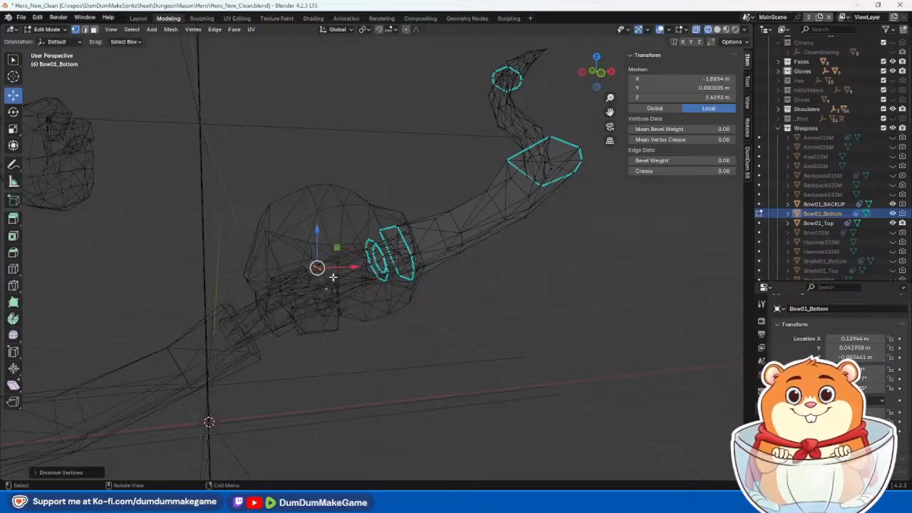
# Step: Delete the remaining grip vertices next to the bow's cut end
pyautogui.moveTo(333, 278); pyautogui.dragTo(299, 290, button='middle')
pyautogui.moveTo(300, 187); pyautogui.dragTo(422, 308)
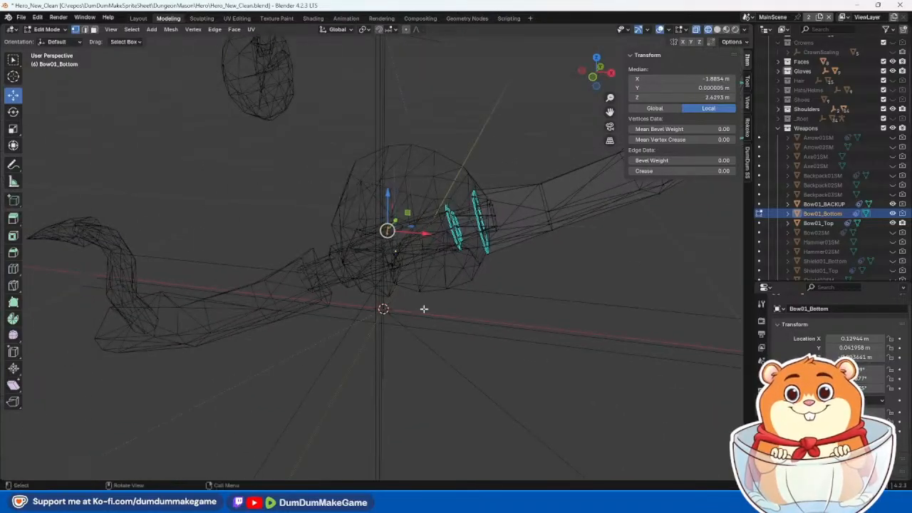
pyautogui.press('x')
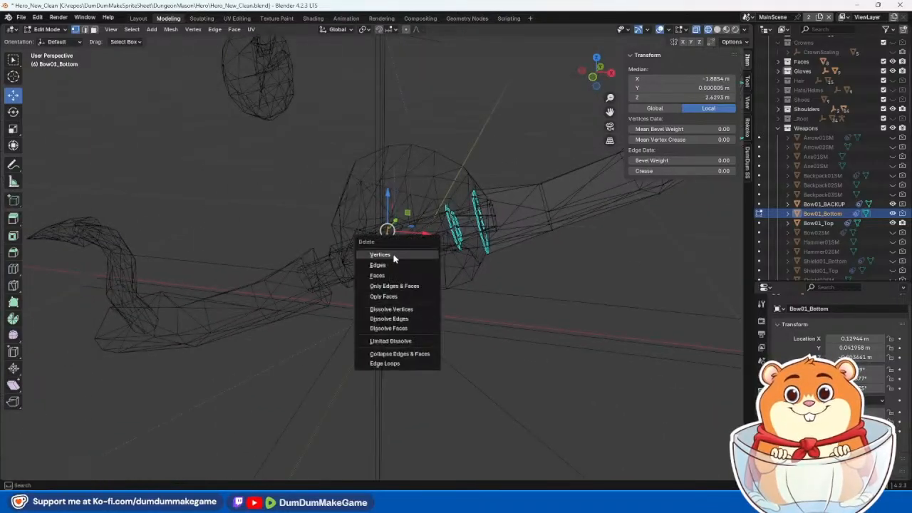
pyautogui.click(394, 258)
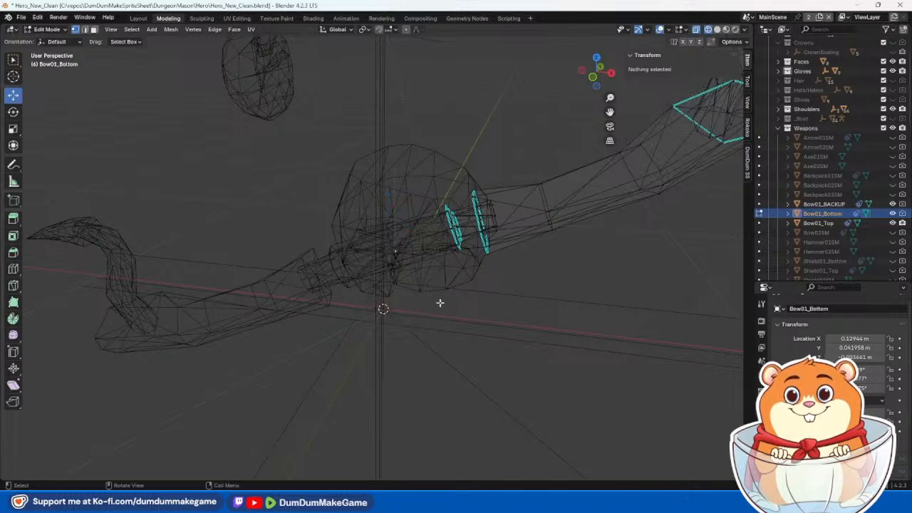
# Step: Select the linked geometry of the remaining limb, merge its vertices by distance, and check for stray vertices near the grip
pyautogui.press('l')
pyautogui.rightClick(504, 271)
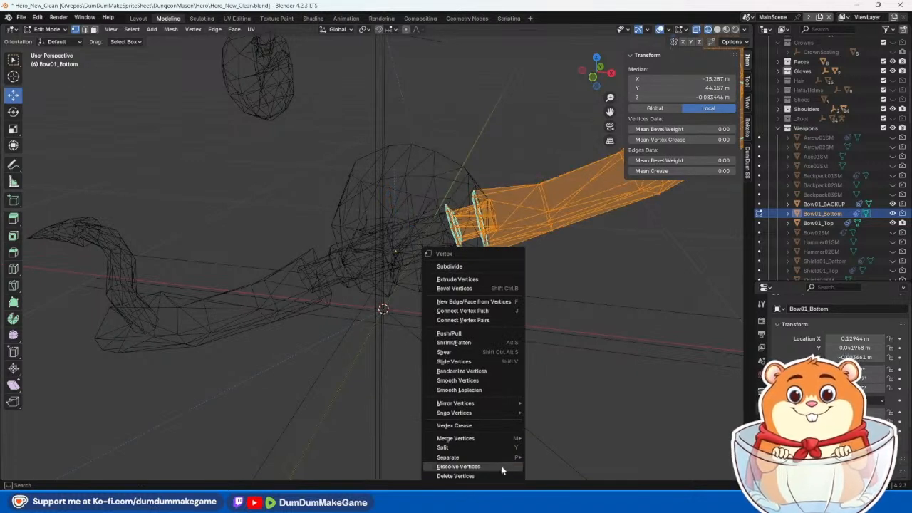
pyautogui.moveTo(517, 438)
pyautogui.click(554, 438)
pyautogui.click(425, 306)
pyautogui.moveTo(362, 217); pyautogui.dragTo(435, 312)
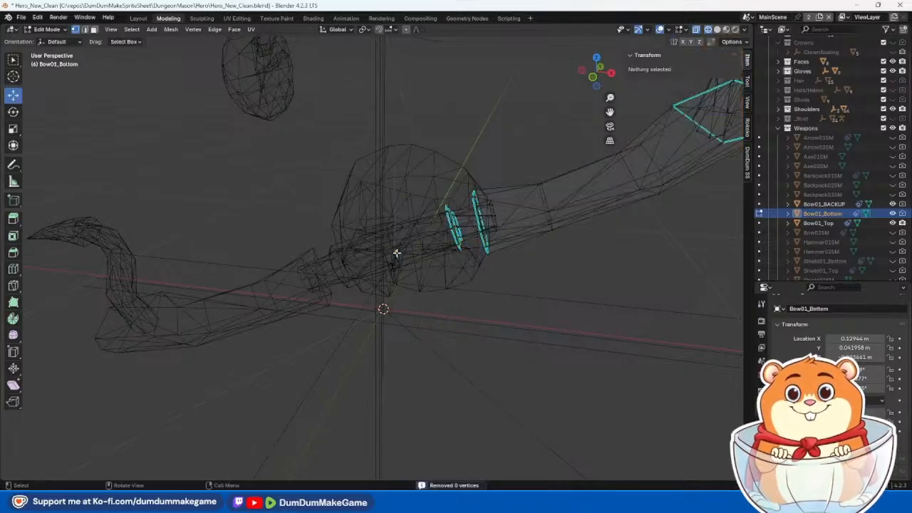
# Step: Hide Bow01_BACKUP and compare the Bow01_Top and Bow01_Bottom objects in the scene
pyautogui.click(139, 18)
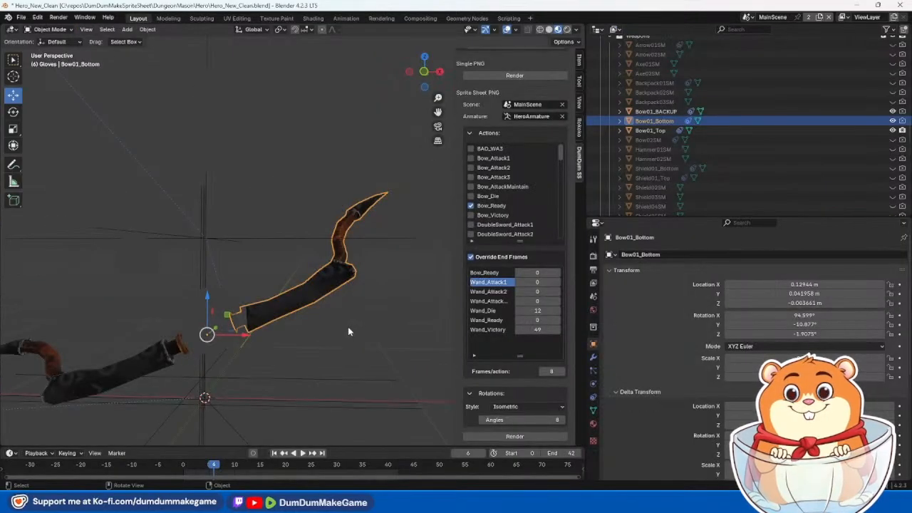
pyautogui.click(147, 368)
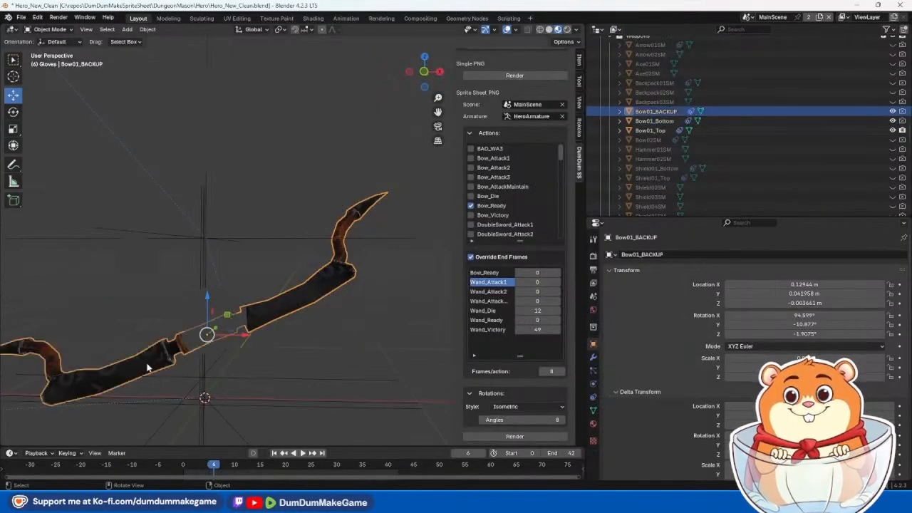
pyautogui.click(309, 304)
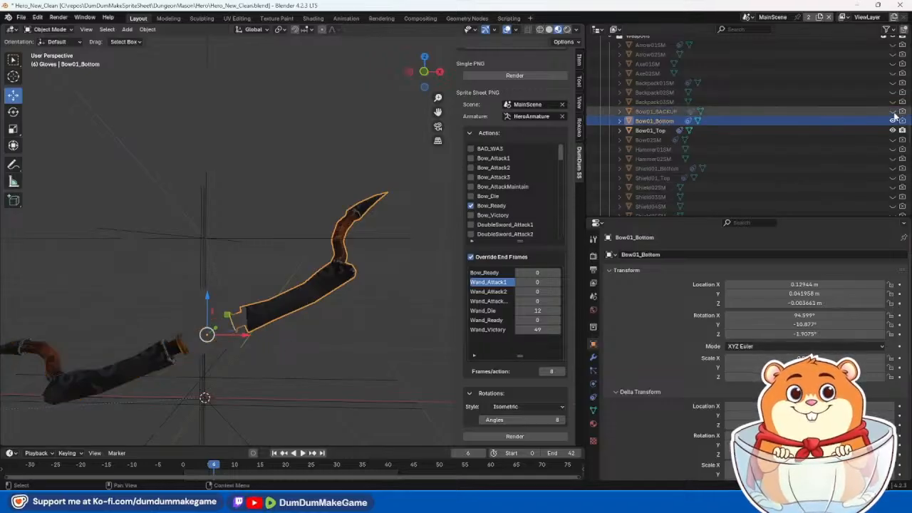
pyautogui.click(134, 361)
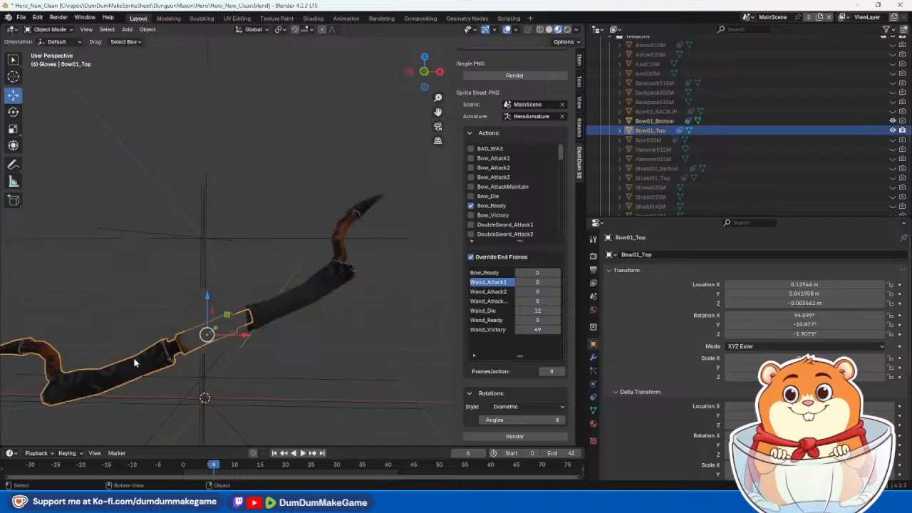
pyautogui.click(278, 306)
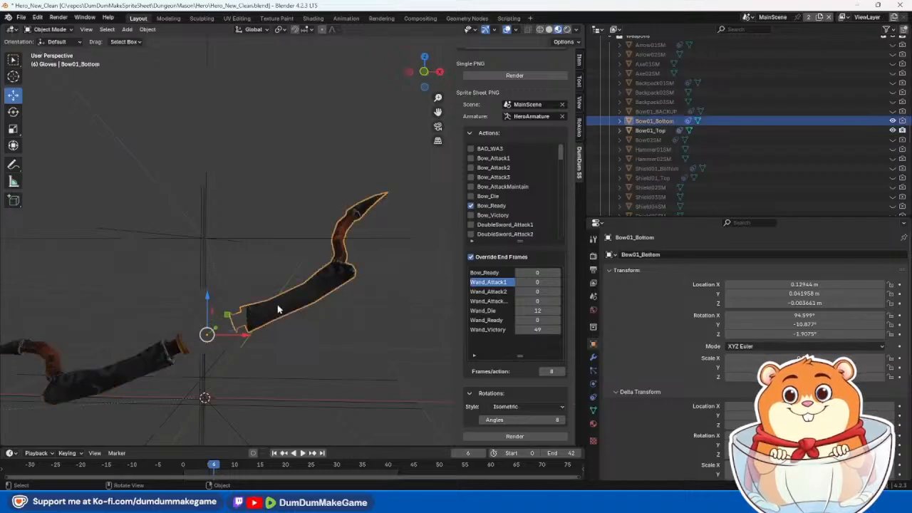
pyautogui.click(104, 367)
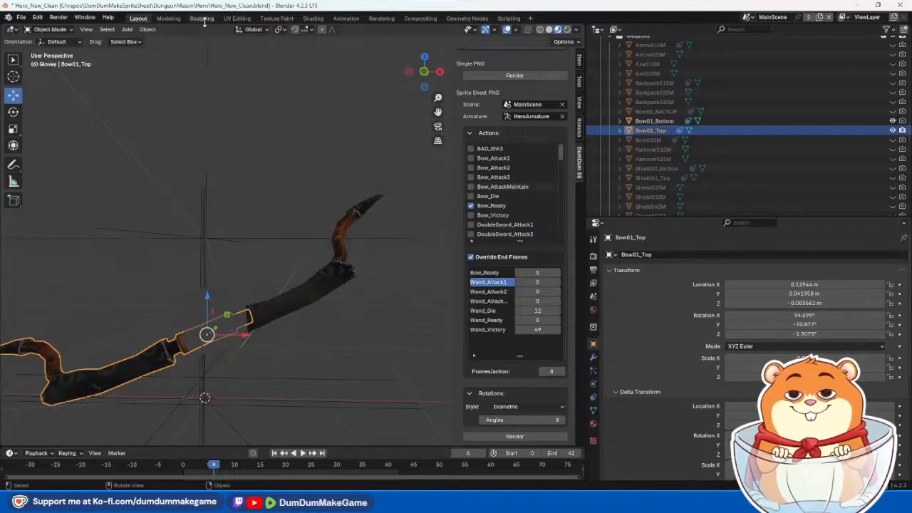
pyautogui.click(340, 274)
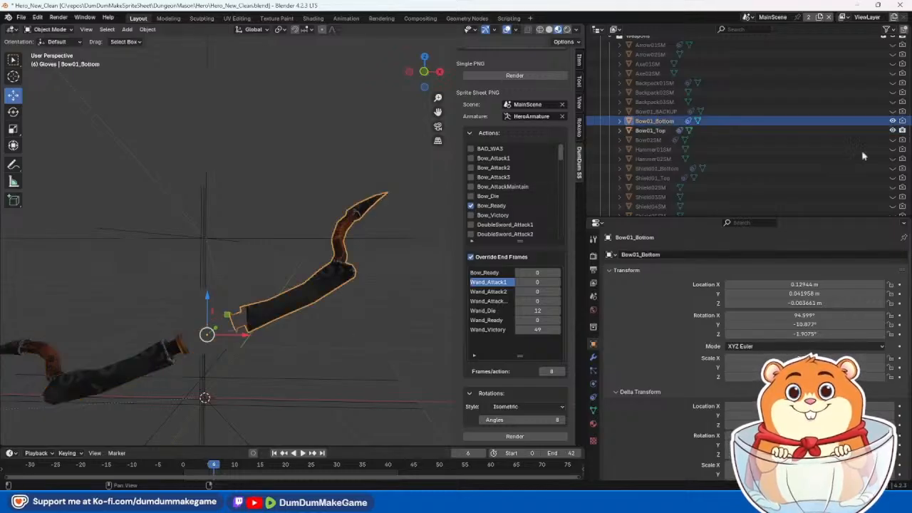
# Step: Hide Bow01_Bottom and select the end vertices of Bow01_Top's grip in its mesh for inspection
pyautogui.click(893, 121)
pyautogui.click(132, 360)
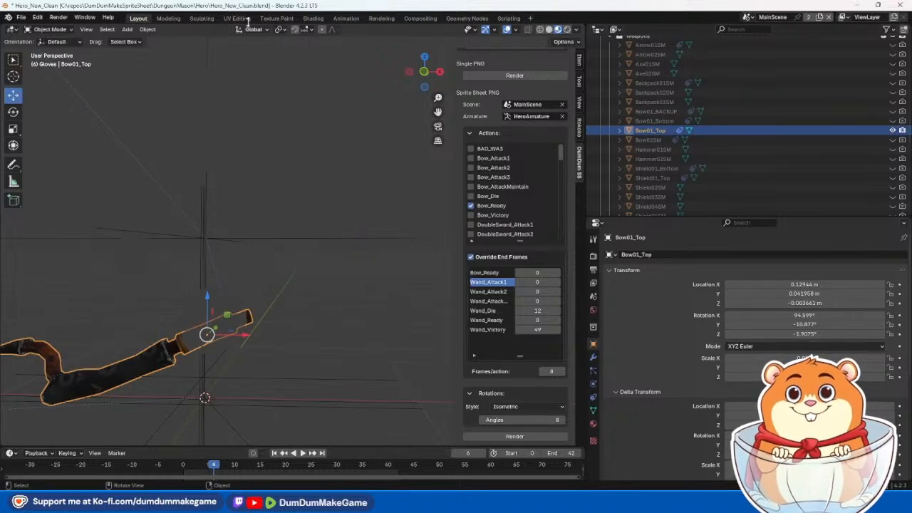
pyautogui.click(168, 18)
pyautogui.moveTo(624, 286); pyautogui.dragTo(564, 278, button='middle')
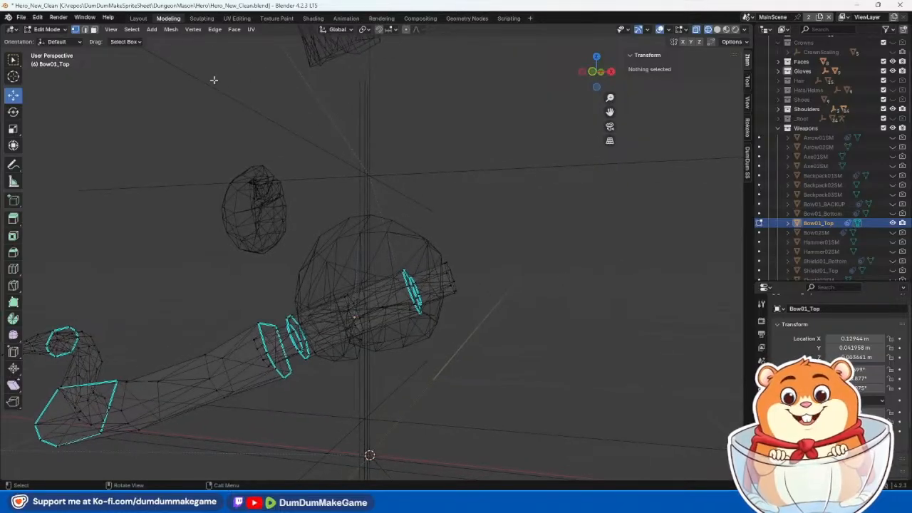
pyautogui.moveTo(478, 289); pyautogui.dragTo(512, 334, button='middle')
pyautogui.moveTo(412, 229); pyautogui.dragTo(482, 294)
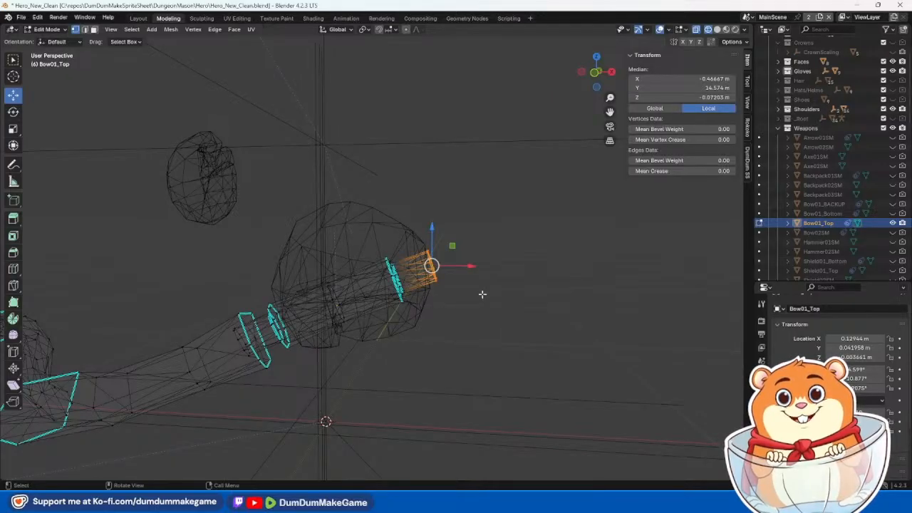
pyautogui.moveTo(482, 294); pyautogui.dragTo(443, 305, button='middle')
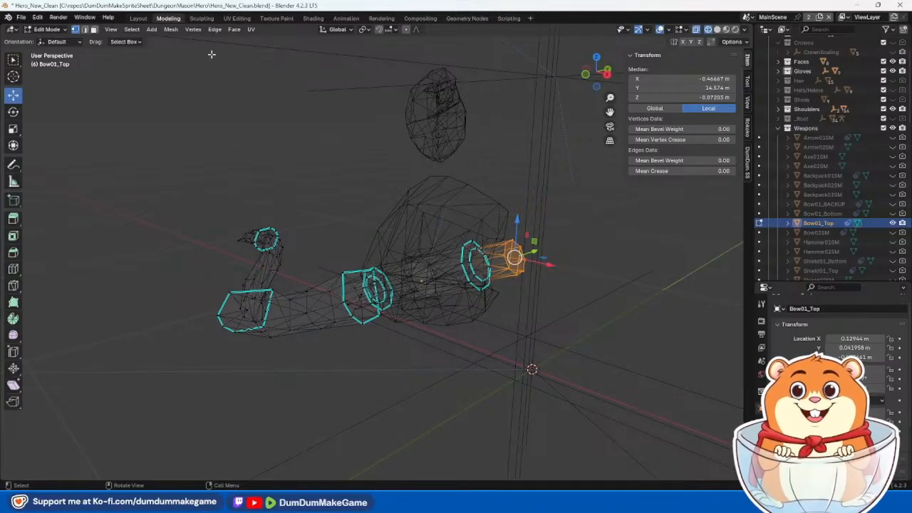
# Step: Unhide Bow01_Bottom and toggle the two bow halves' visibility to compare their overlap at the grip
pyautogui.click(894, 233)
pyautogui.click(894, 234)
pyautogui.click(893, 213)
pyautogui.moveTo(599, 288); pyautogui.dragTo(606, 320, button='middle')
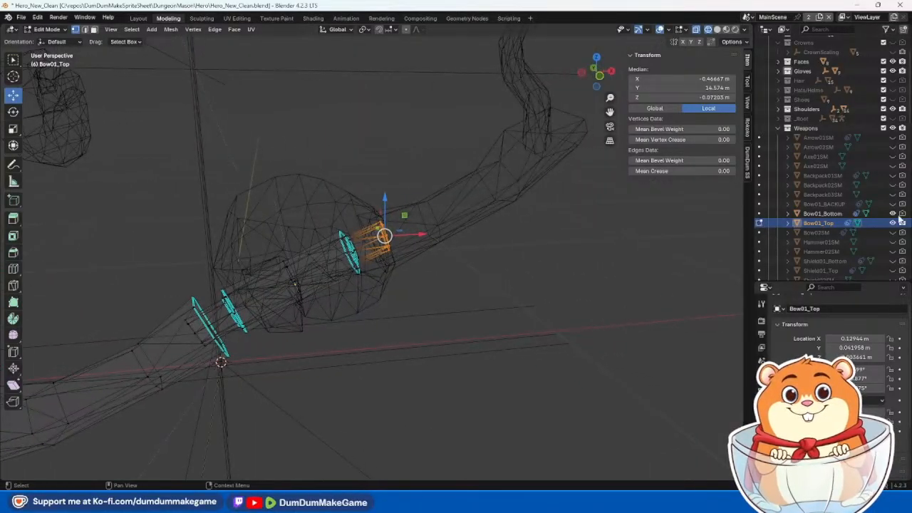
pyautogui.click(893, 213)
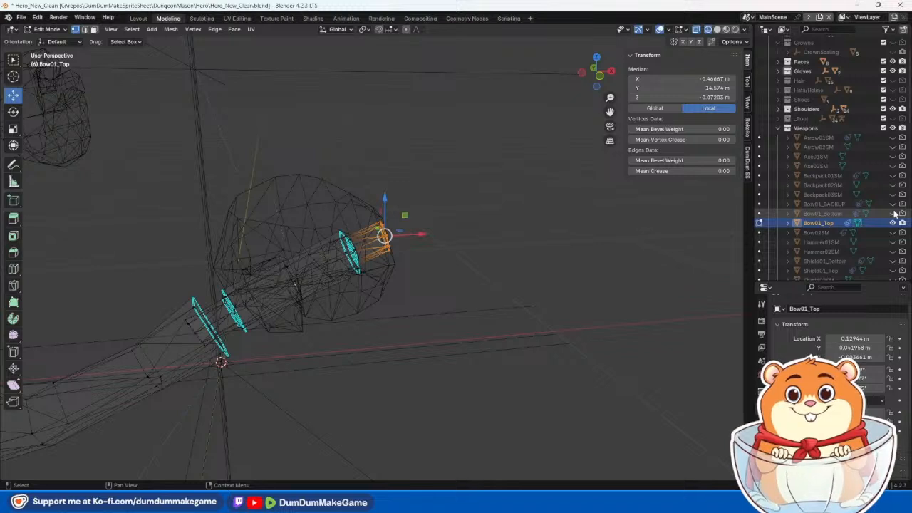
pyautogui.click(893, 214)
pyautogui.click(893, 223)
pyautogui.click(893, 223)
pyautogui.click(893, 224)
pyautogui.click(893, 224)
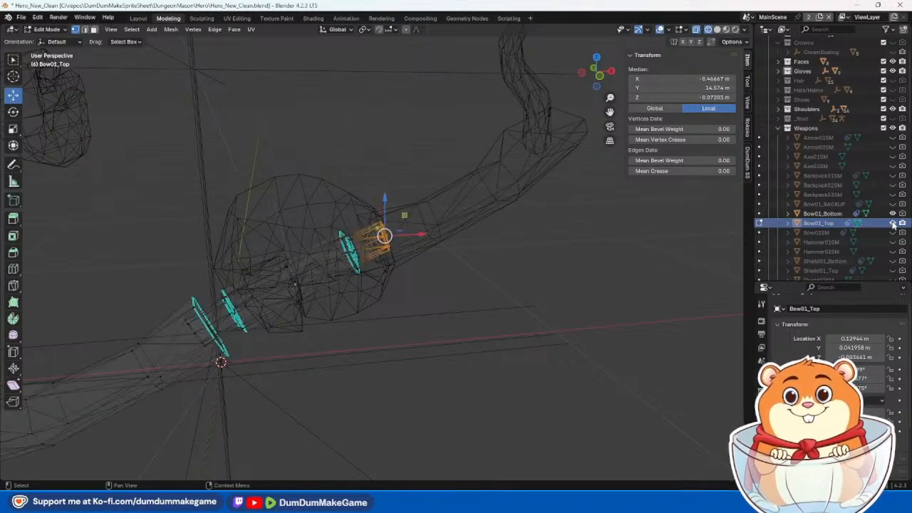
# Step: Hide Bow01_Top and the Gloves collection to isolate Bow01_Bottom, and inspect its grip end with shading
pyautogui.click(893, 223)
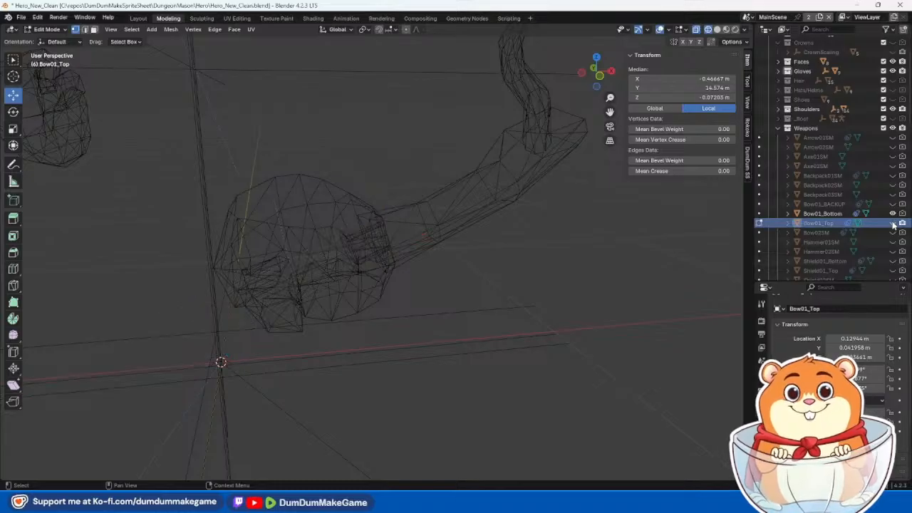
pyautogui.scroll(2, 888, 152)
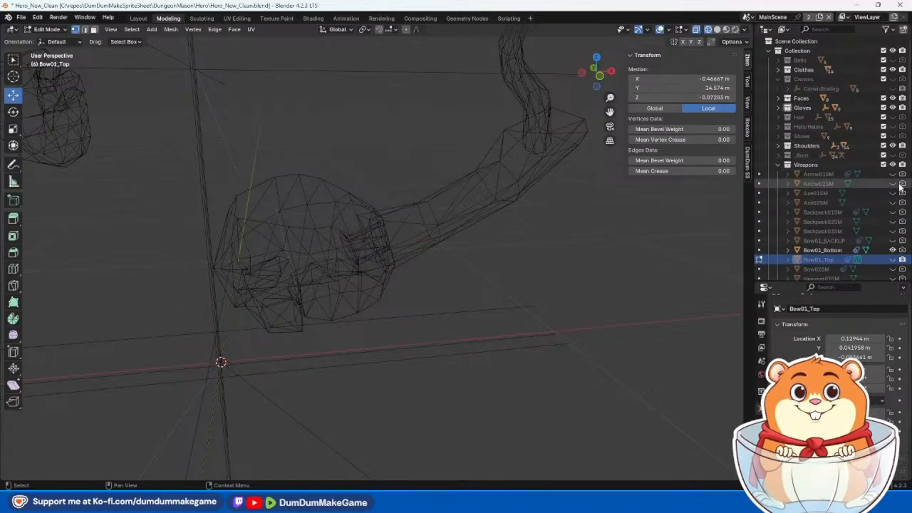
pyautogui.click(893, 107)
pyautogui.moveTo(367, 342); pyautogui.dragTo(363, 317, button='middle')
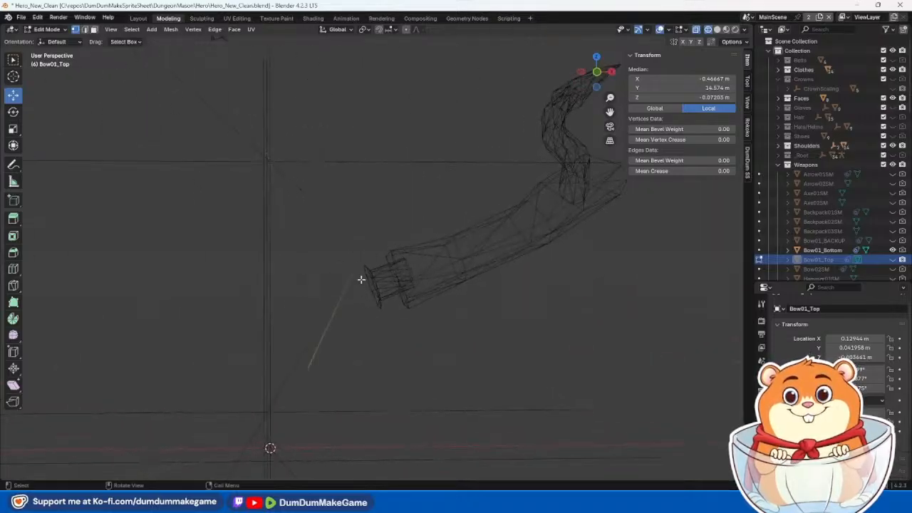
pyautogui.click(137, 18)
pyautogui.moveTo(331, 376); pyautogui.dragTo(304, 405, button='middle')
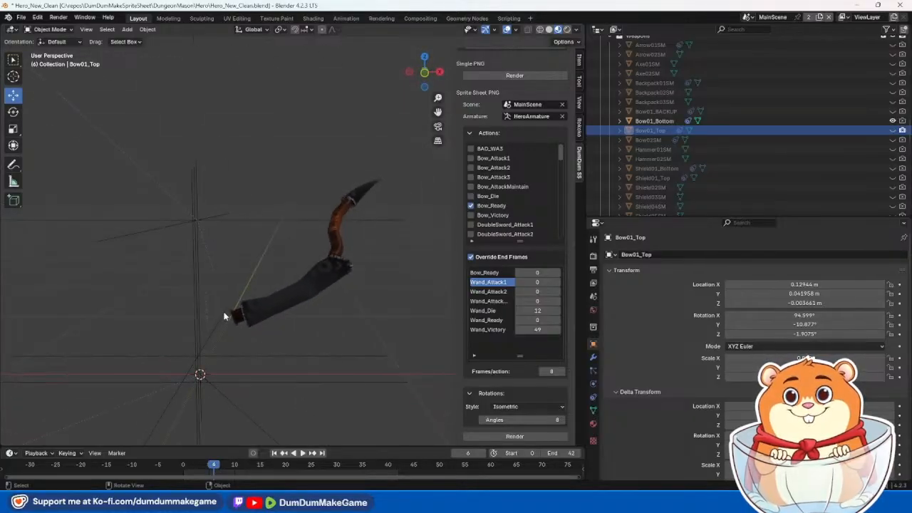
# Step: Hide Bow01_Bottom and unhide Bow01_Top to bring up its grip end in the Modeling workspace
pyautogui.click(167, 18)
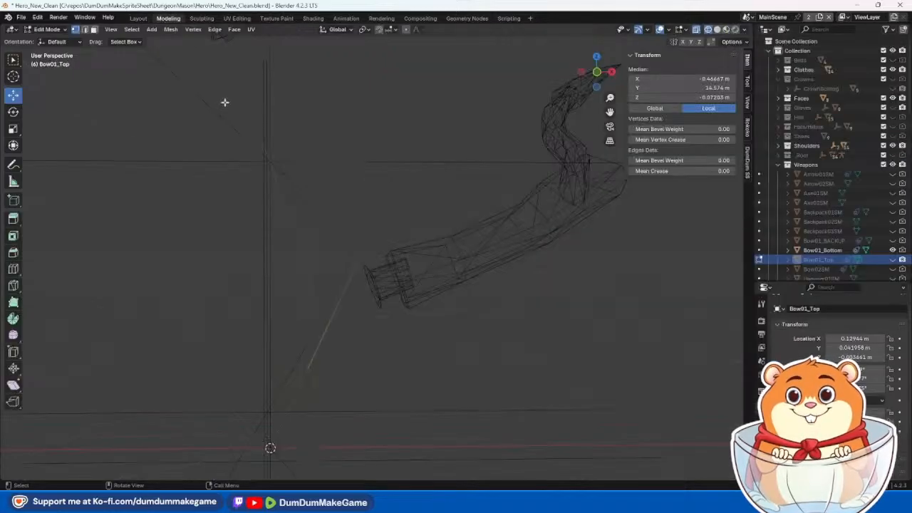
pyautogui.click(893, 250)
pyautogui.click(893, 259)
pyautogui.moveTo(519, 332); pyautogui.dragTo(540, 324, button='middle')
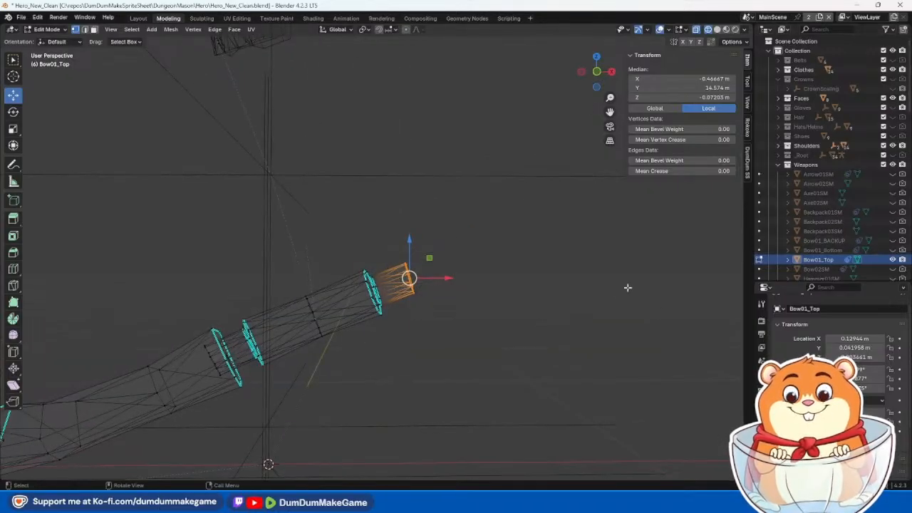
pyautogui.moveTo(544, 300); pyautogui.dragTo(479, 297, button='middle')
# Step: Grow the vertex selection at the end of Bow01_Top's grip and dissolve those vertices, keeping Bow01_Bottom hidden
pyautogui.press('ctrl+KP_Add')
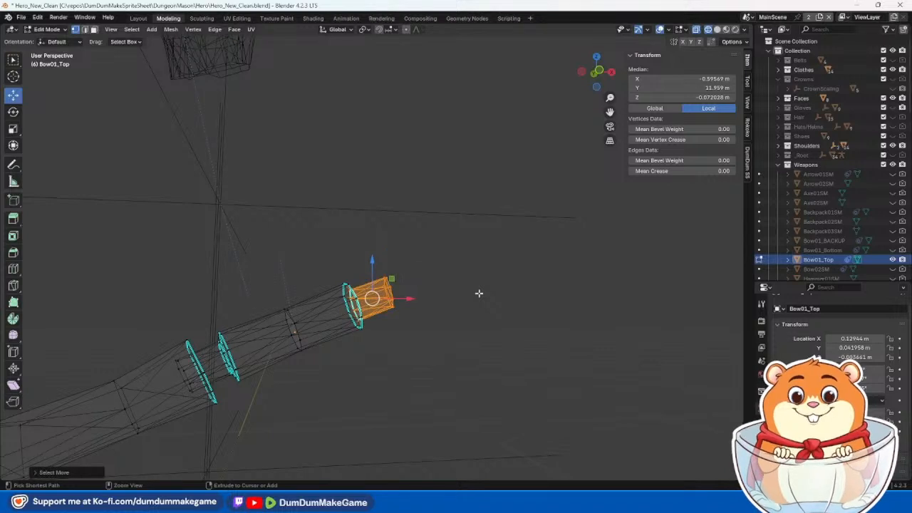
pyautogui.press('x')
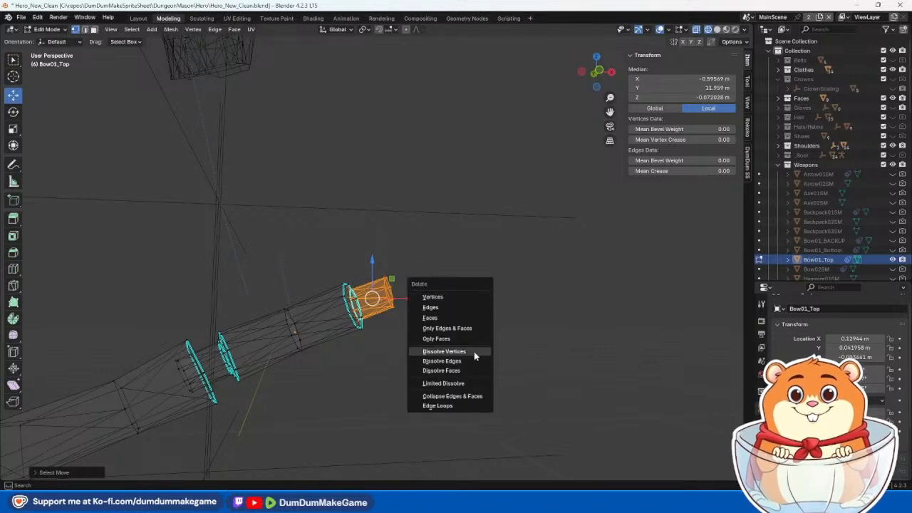
pyautogui.click(474, 352)
pyautogui.moveTo(496, 299); pyautogui.dragTo(464, 407, button='middle')
pyautogui.click(893, 250)
pyautogui.click(893, 250)
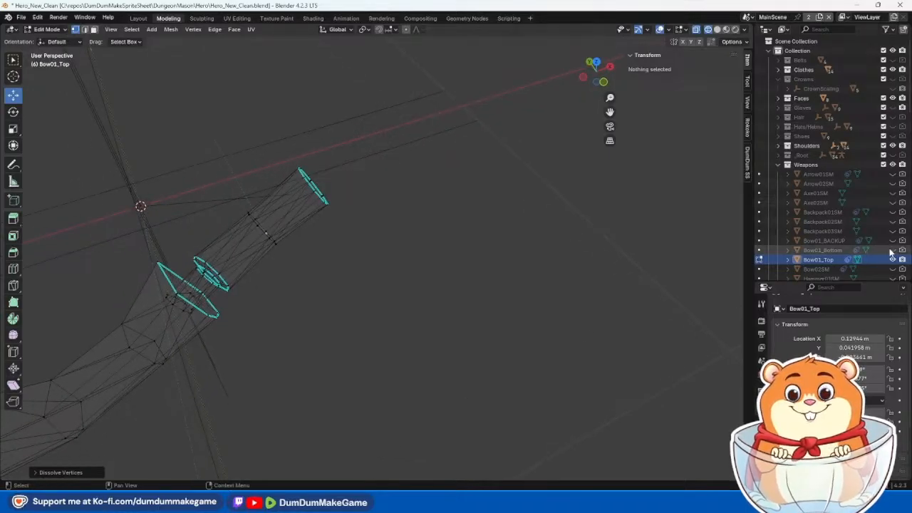
# Step: Return to the Layout workspace, unhide the Gloves collection and select Gloves Holdout at the bow's grip
pyautogui.click(139, 19)
pyautogui.moveTo(277, 285); pyautogui.dragTo(208, 366, button='middle')
pyautogui.scroll(6, 779, 159)
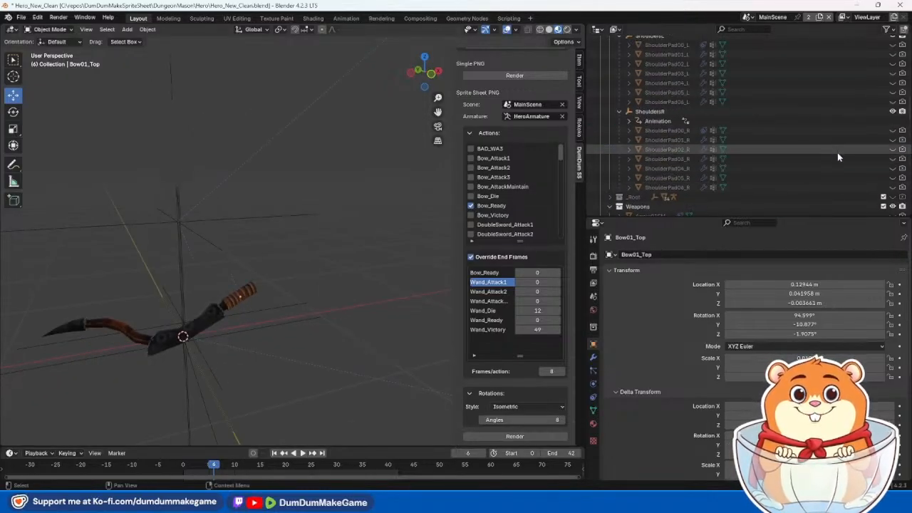
pyautogui.scroll(8, 838, 152)
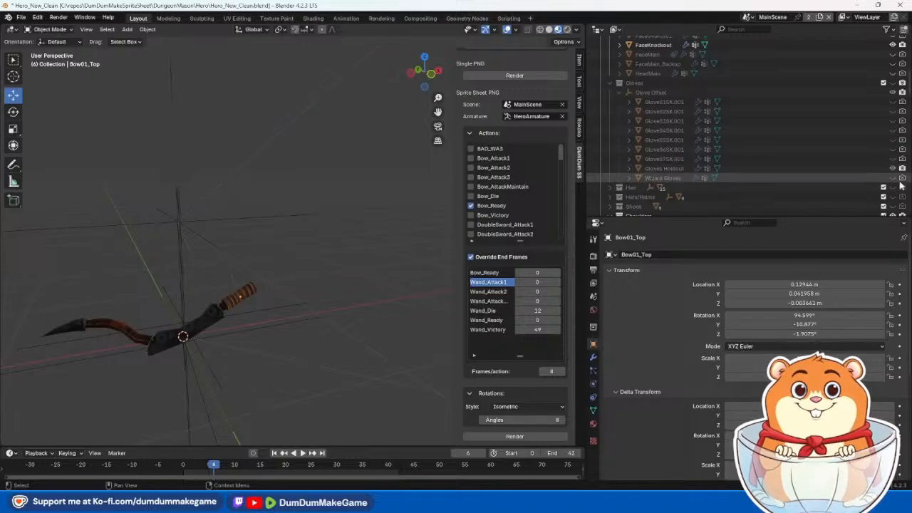
pyautogui.click(893, 82)
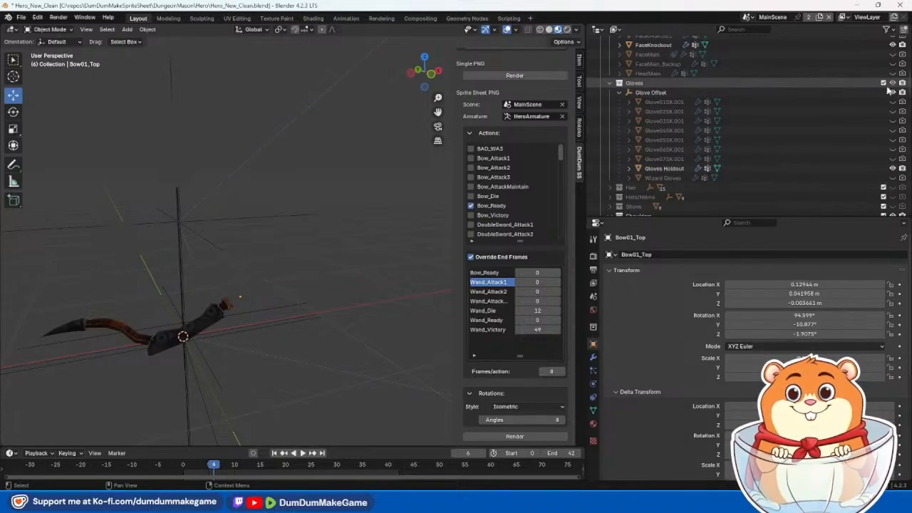
pyautogui.click(241, 288)
pyautogui.press('h')
pyautogui.scroll(-8, 827, 167)
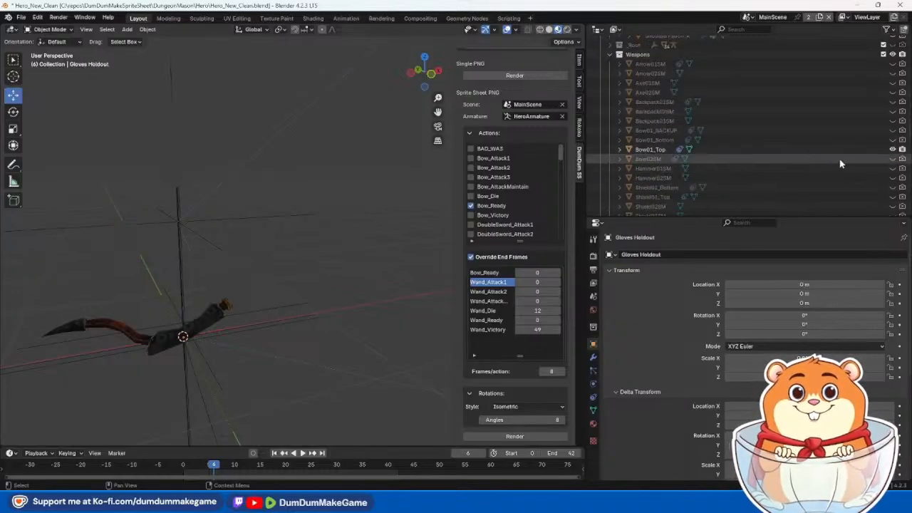
# Step: Render the current frame and inspect the bow's top half with the glove holdout applied
pyautogui.press('F12')
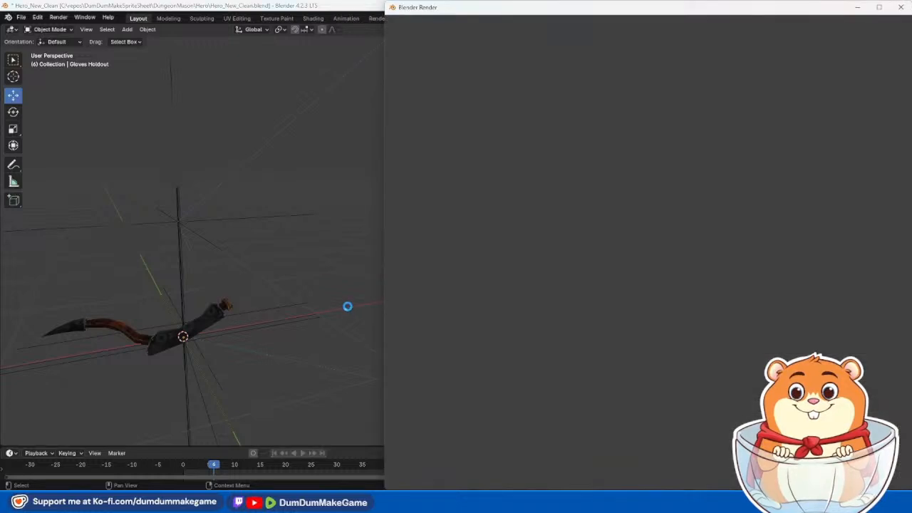
pyautogui.scroll(6, 570, 335)
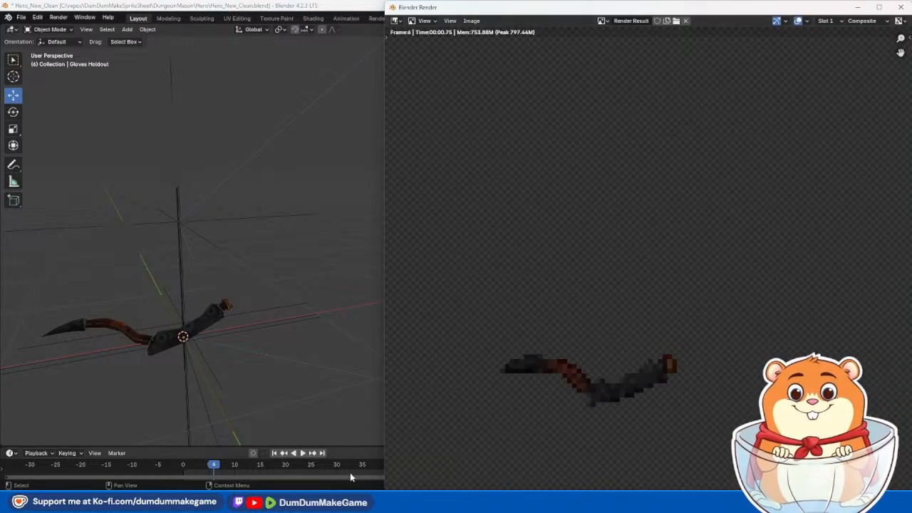
pyautogui.moveTo(233, 502)
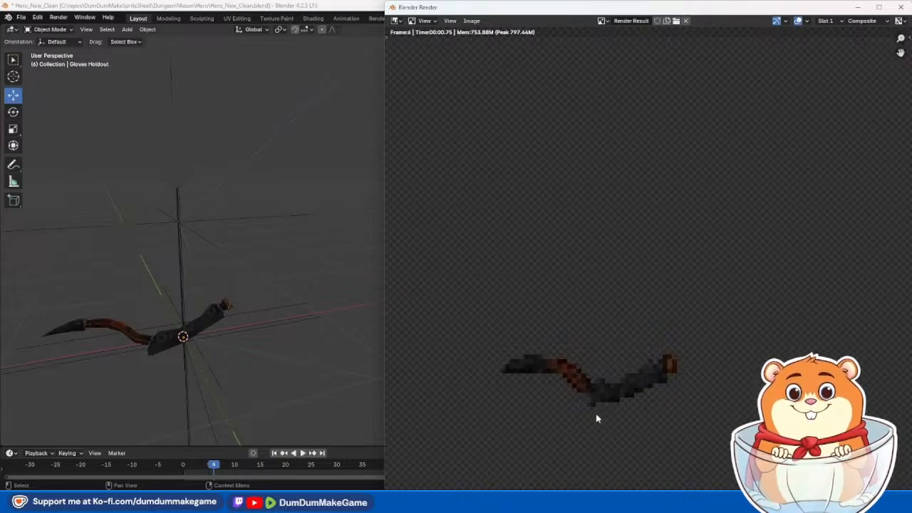
pyautogui.click(272, 227)
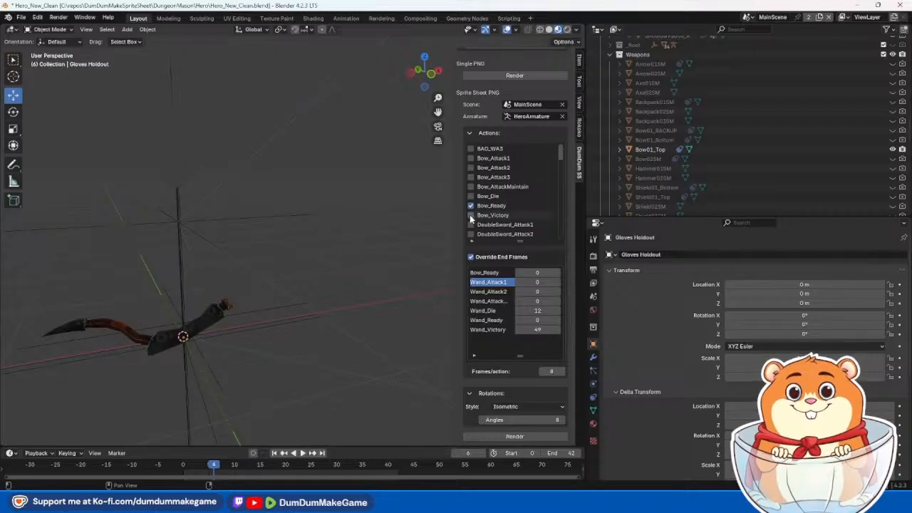
# Step: Exclude the six Wand actions from the sprite sheet and include all Bow actions from Bow_Attack1 to Bow_Victory
pyautogui.scroll(-10, 471, 221)
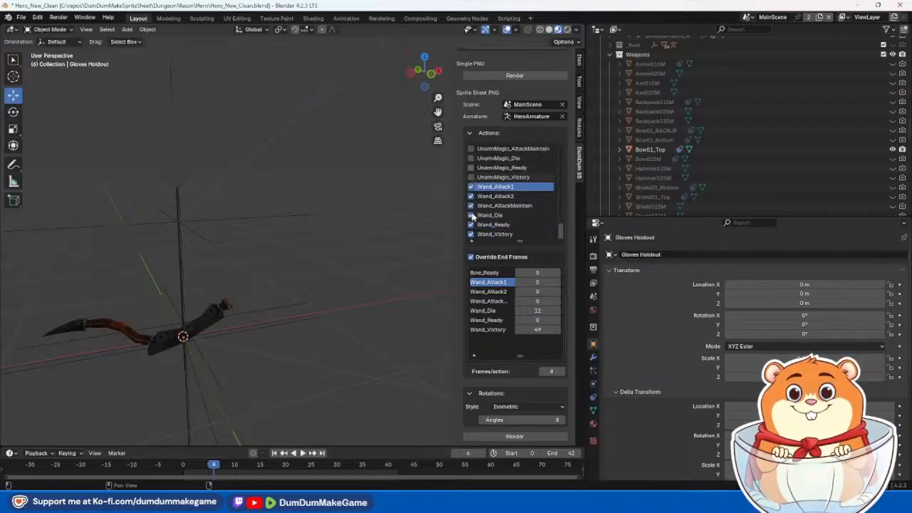
pyautogui.moveTo(473, 233); pyautogui.dragTo(472, 185)
pyautogui.scroll(10, 488, 205)
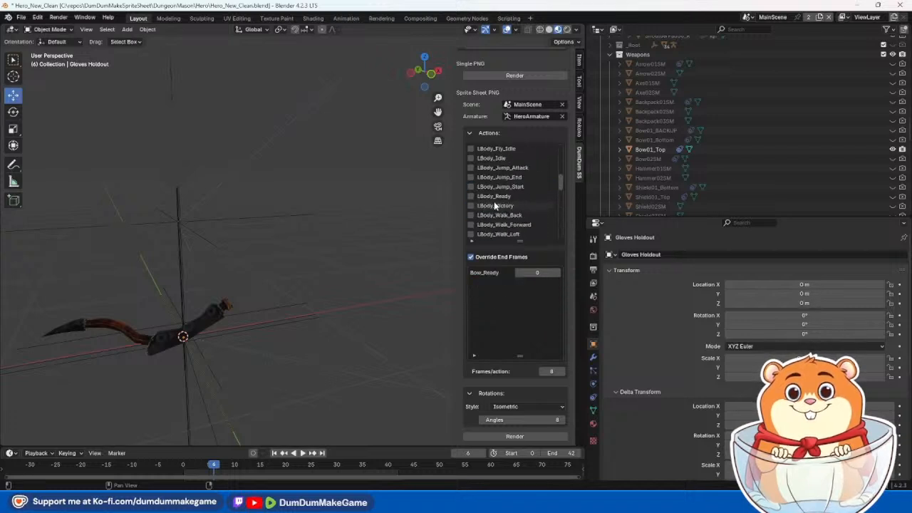
pyautogui.click(471, 158)
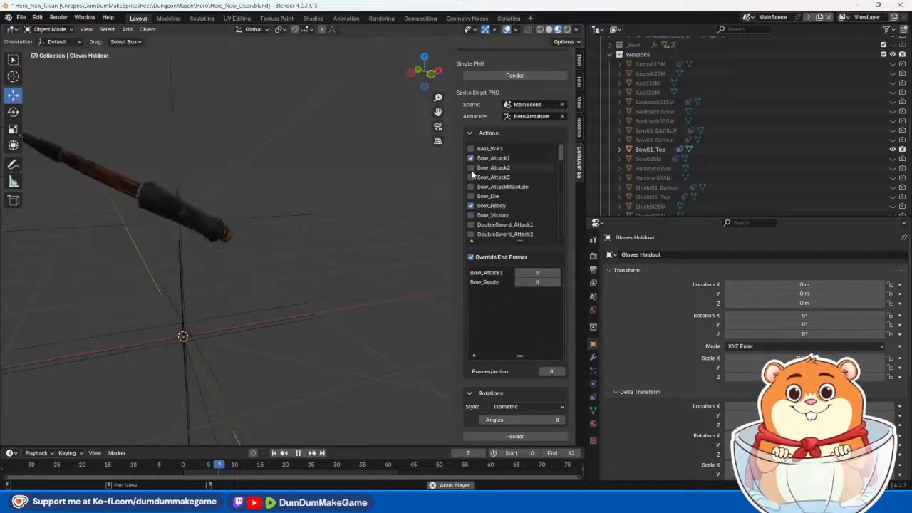
pyautogui.click(471, 168)
pyautogui.click(471, 178)
pyautogui.moveTo(471, 189); pyautogui.dragTo(471, 216)
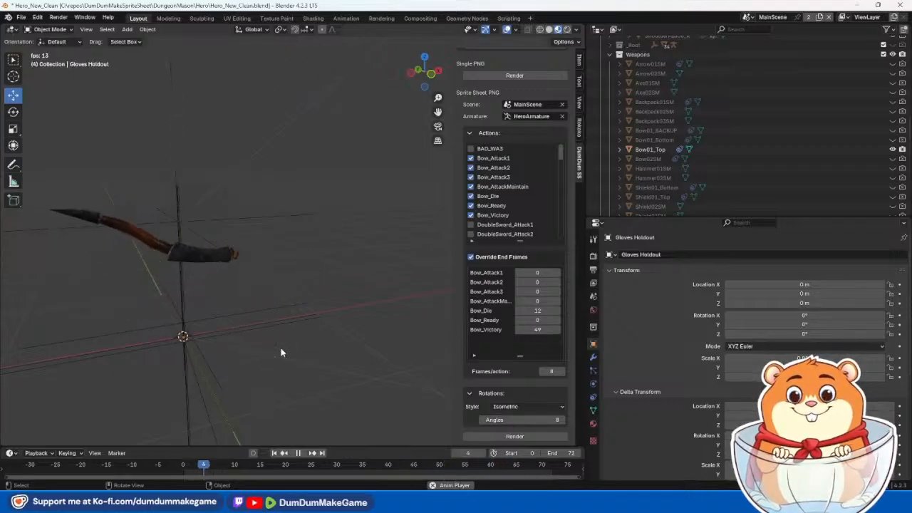
# Step: Render the bow's top half and examine the pixel-art result up close and at a distance
pyautogui.click(526, 438)
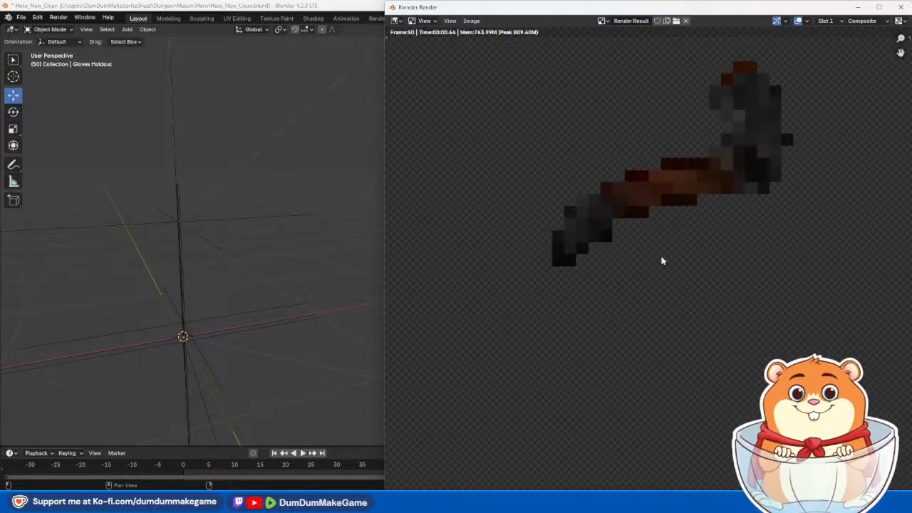
pyautogui.scroll(-3, 660, 259)
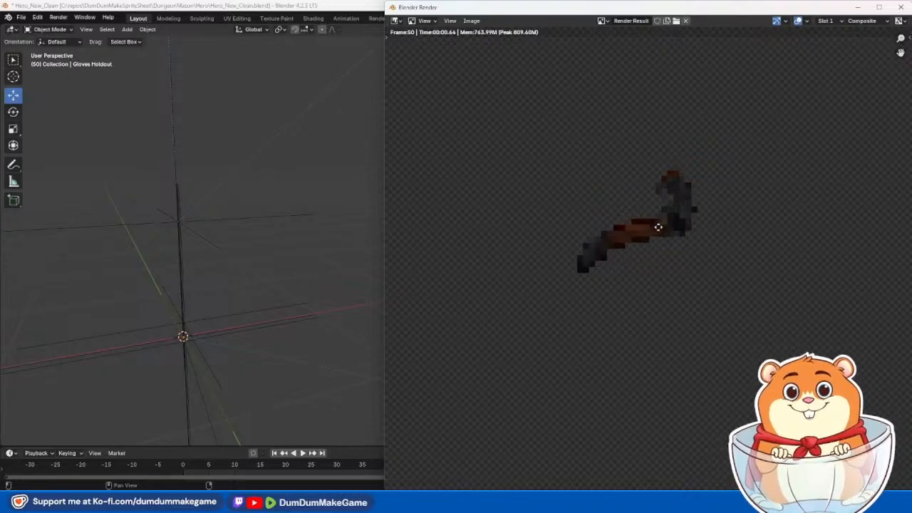
pyautogui.scroll(4, 613, 250)
pyautogui.scroll(-3, 613, 251)
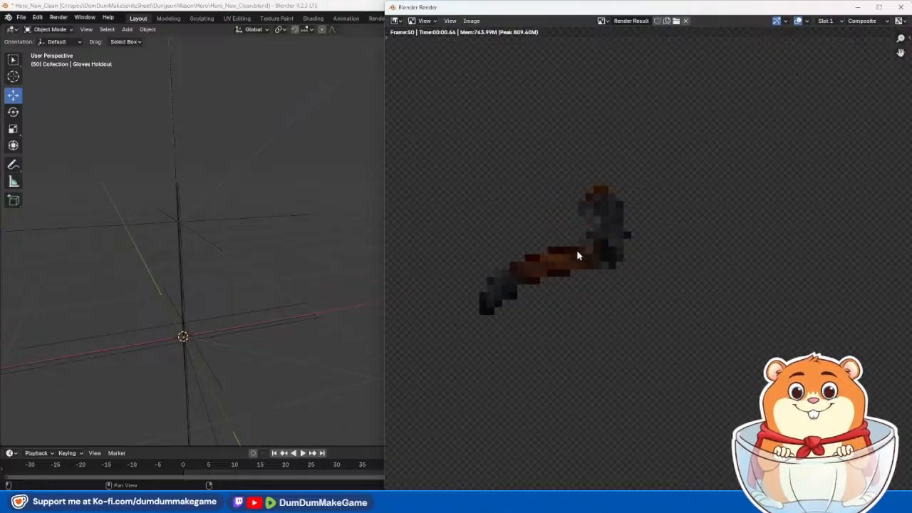
# Step: Close the render result, start the sprite sheet render for the chosen Bow actions, and dismiss the calculator
pyautogui.click(901, 7)
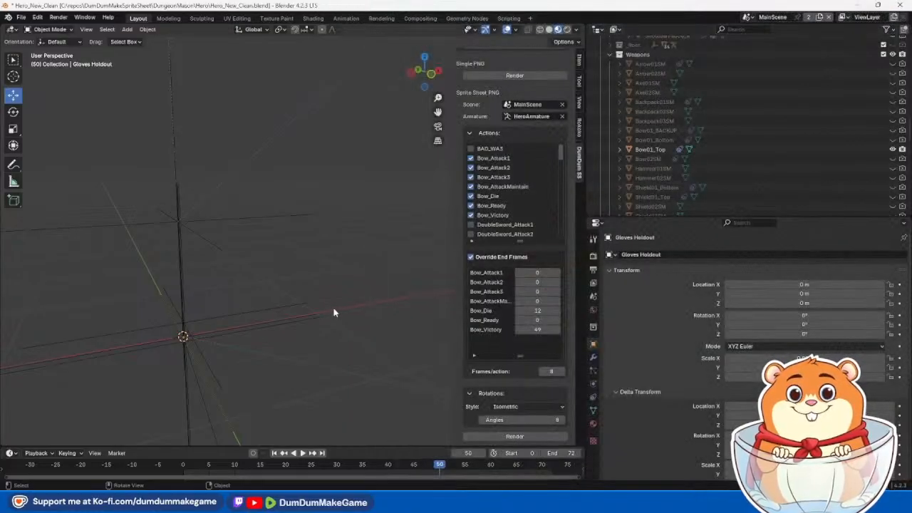
pyautogui.click(528, 437)
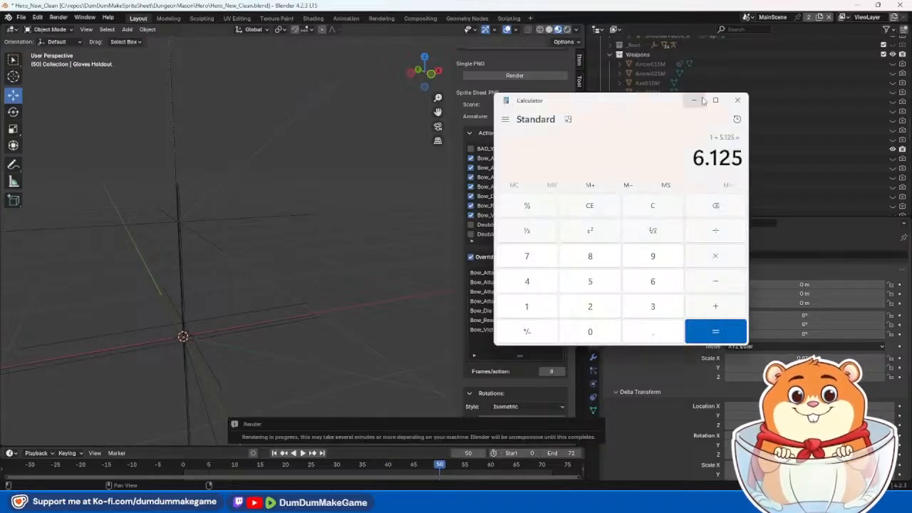
pyautogui.click(745, 106)
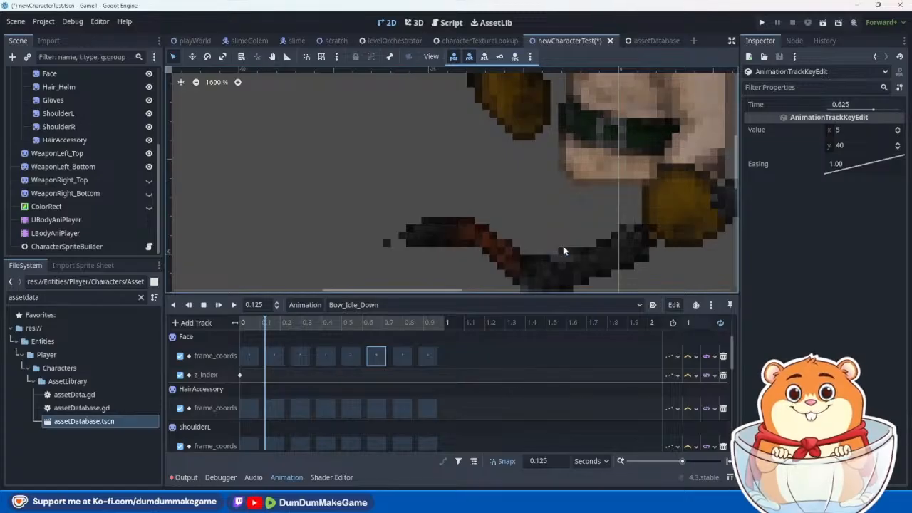
# Step: In Godot, switch the character's animation from Bow_Idle_Down to test and scrub it to 0.125 s
pyautogui.scroll(-6, 562, 247)
pyautogui.moveTo(596, 246); pyautogui.dragTo(527, 270, button='middle')
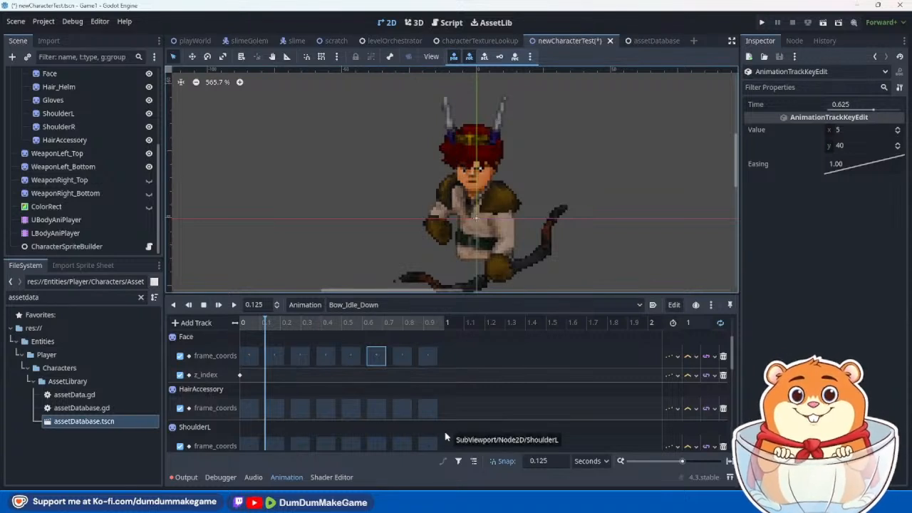
pyautogui.click(356, 305)
pyautogui.click(373, 425)
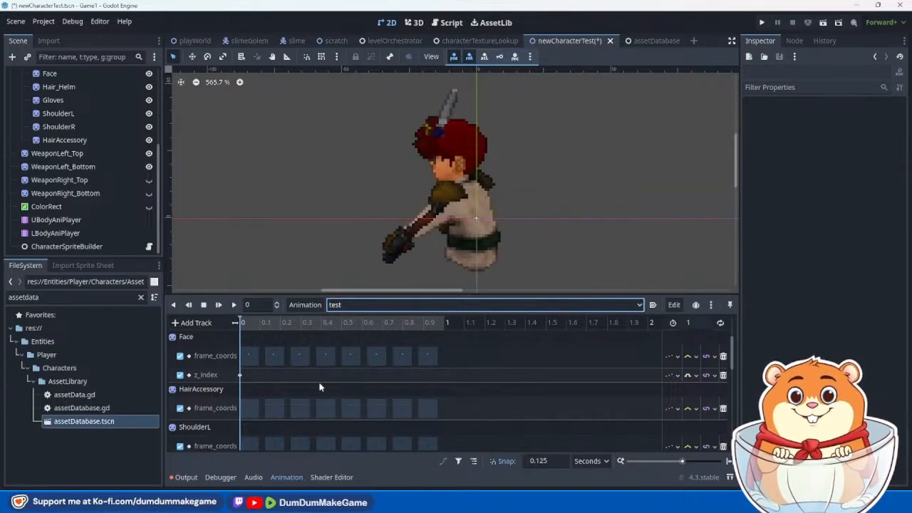
pyautogui.moveTo(249, 325); pyautogui.dragTo(265, 335)
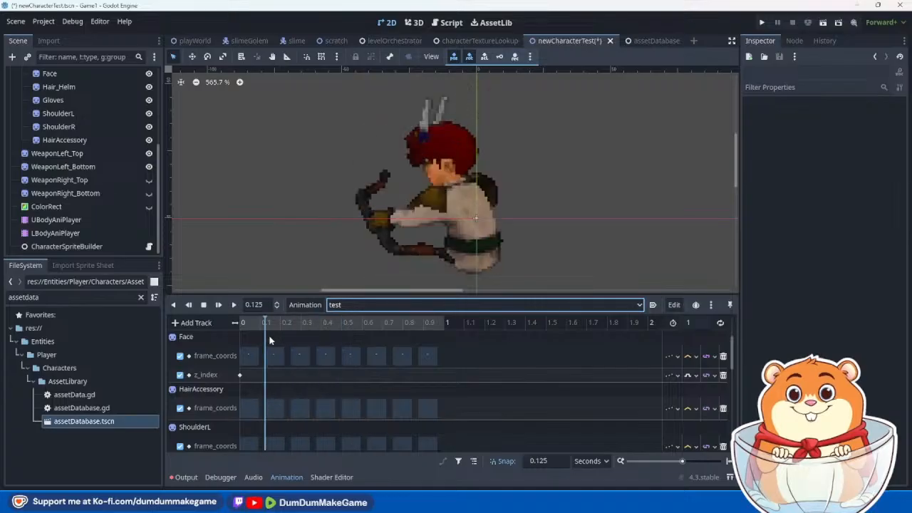
# Step: Hide the ShoulderR and ShoulderL sprites and scrub the test animation to 0.5 s to inspect the arms
pyautogui.scroll(3, 141, 187)
pyautogui.click(149, 197)
pyautogui.click(149, 183)
pyautogui.moveTo(264, 322); pyautogui.dragTo(347, 344)
pyautogui.scroll(2, 528, 207)
pyautogui.scroll(5, 527, 206)
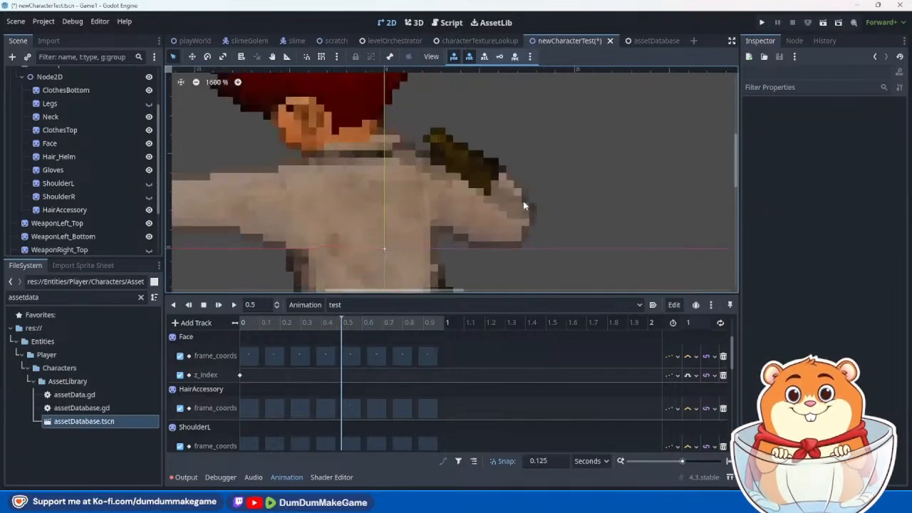
pyautogui.scroll(-2, 478, 204)
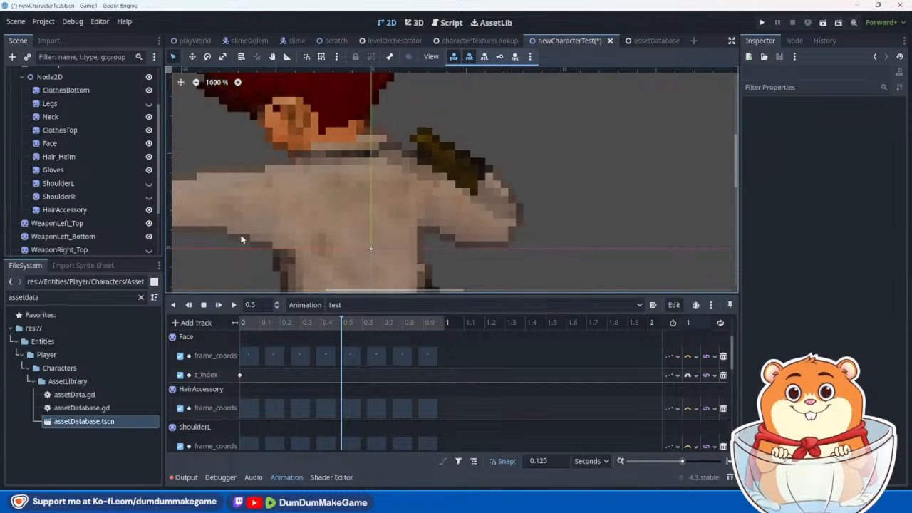
# Step: Toggle the Gloves sprite's visibility to check how the gloves overlap the hero's arms and body
pyautogui.click(146, 172)
pyautogui.click(146, 172)
pyautogui.click(147, 172)
pyautogui.click(147, 173)
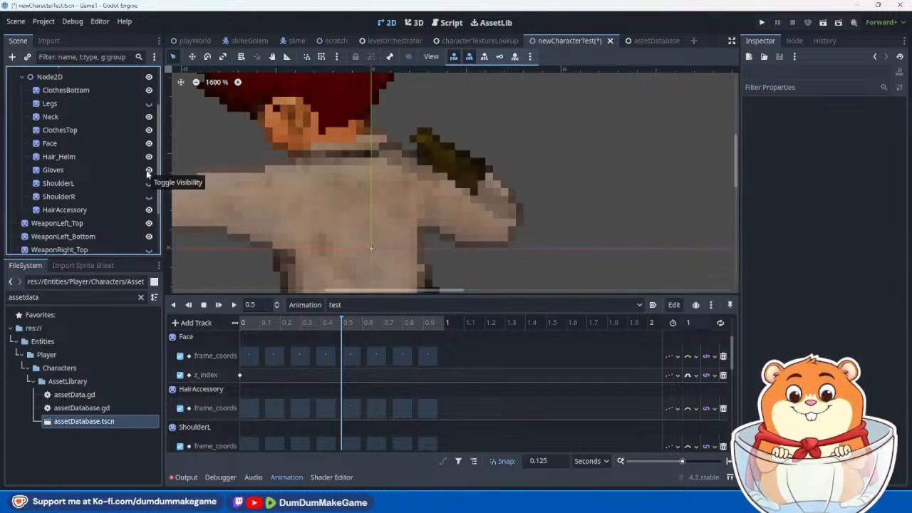
pyautogui.scroll(-2, 418, 182)
pyautogui.scroll(-3, 418, 181)
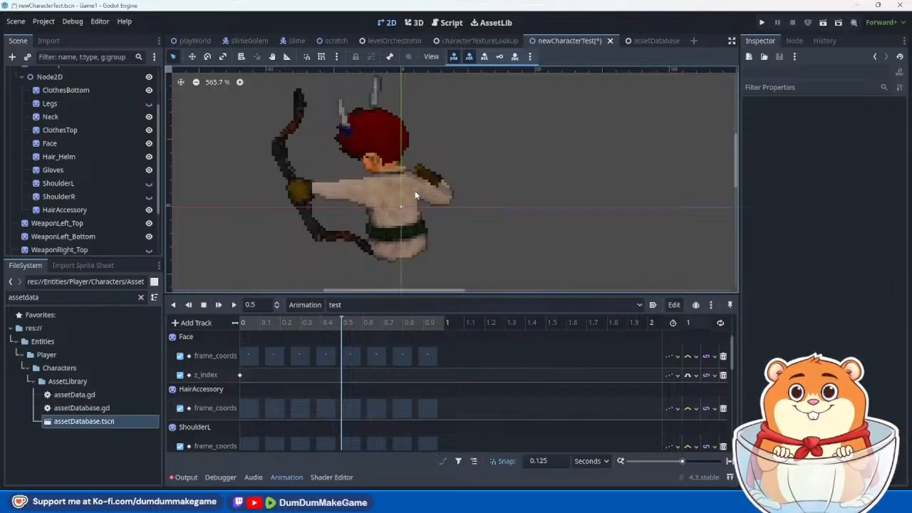
# Step: Unhide ShoulderR and ShoulderL, play the test animation repeatedly, and scrub it to 0.875 s
pyautogui.click(149, 196)
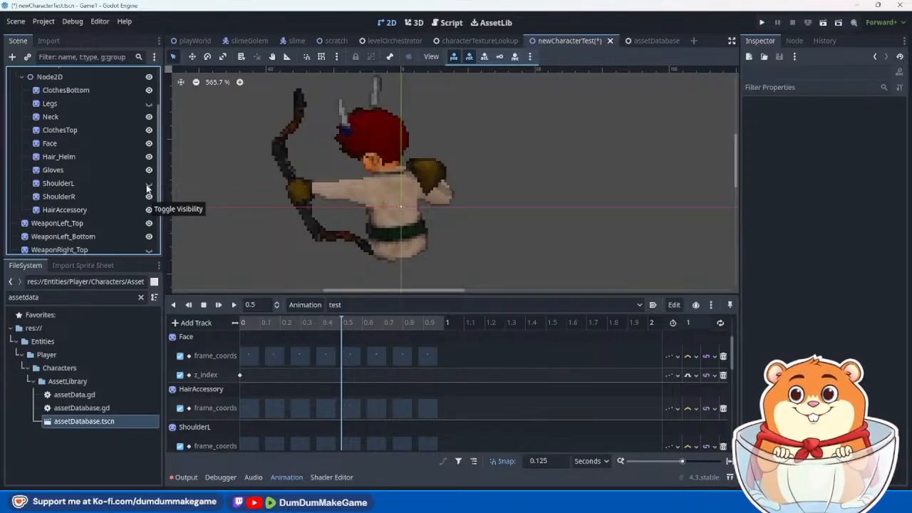
pyautogui.click(149, 185)
pyautogui.click(236, 305)
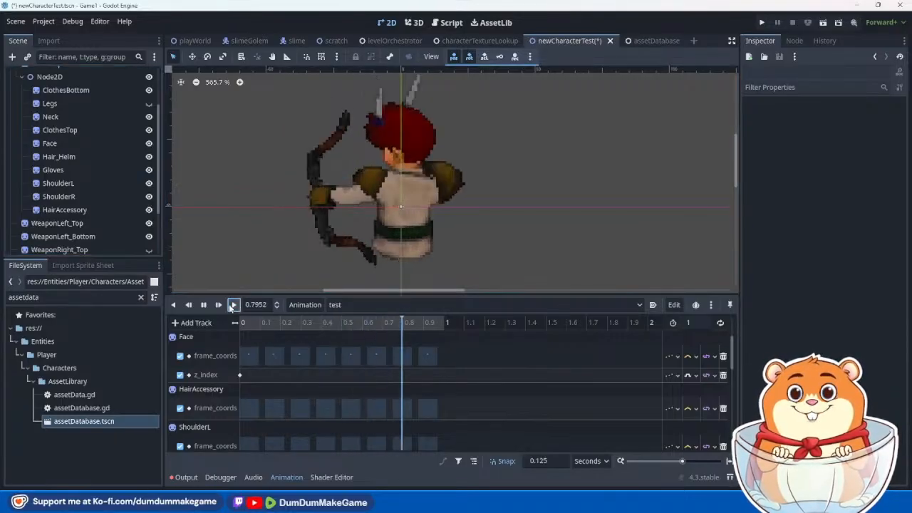
pyautogui.click(234, 304)
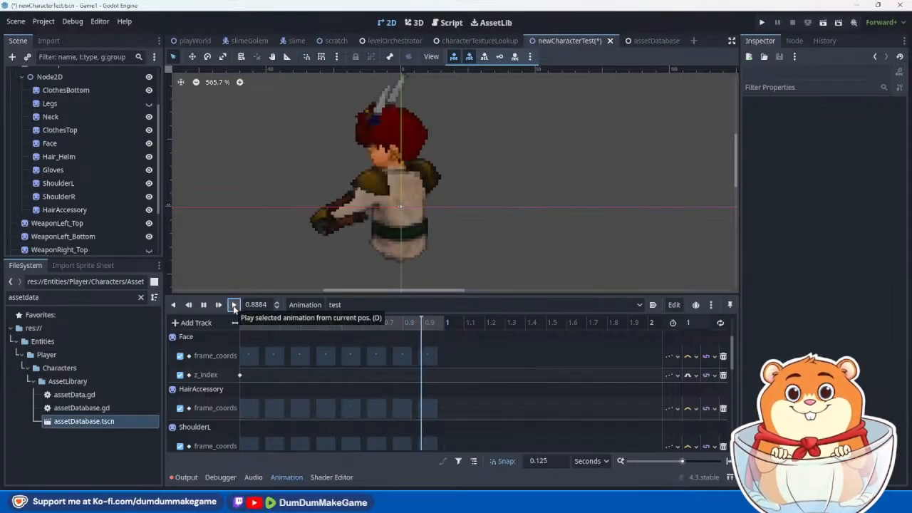
pyautogui.click(233, 304)
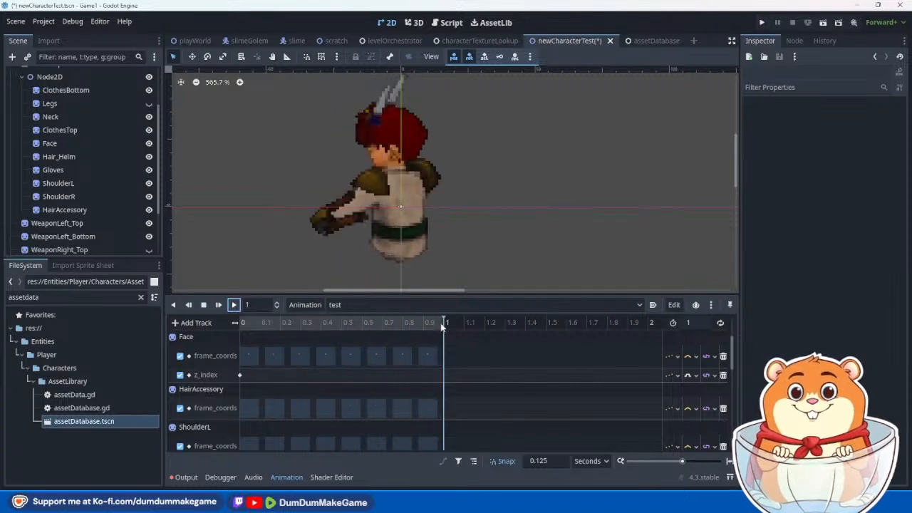
pyautogui.moveTo(442, 324); pyautogui.dragTo(426, 327)
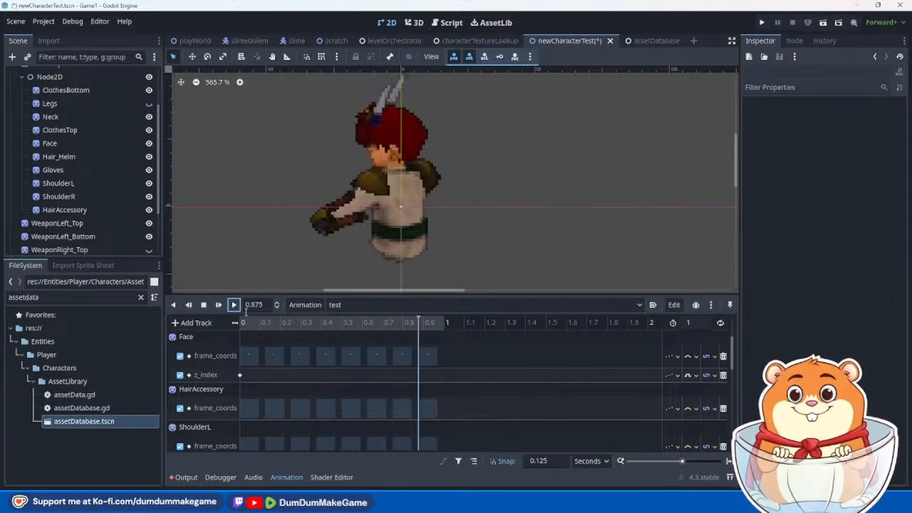
# Step: Scrub the test animation to 0.75 s and hide the ShoulderR sprite to inspect the shoulder underneath
pyautogui.moveTo(416, 324); pyautogui.dragTo(384, 324)
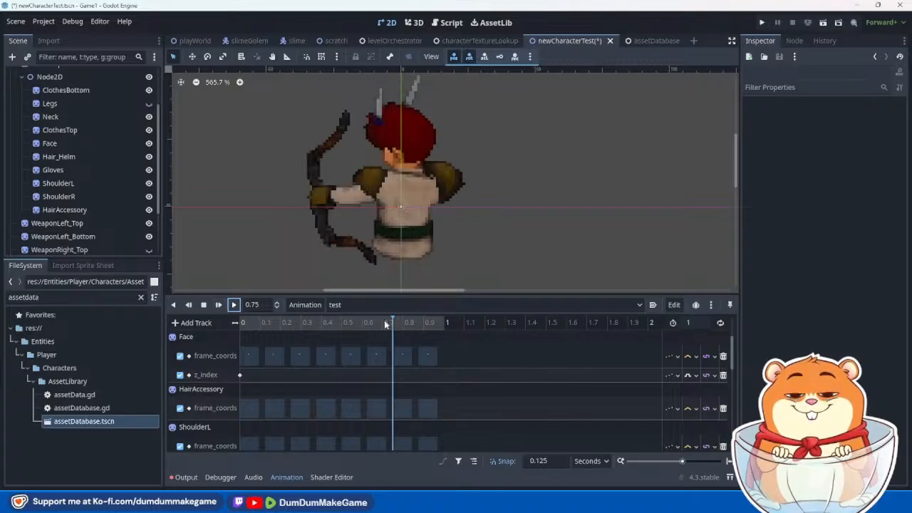
pyautogui.scroll(10, 436, 164)
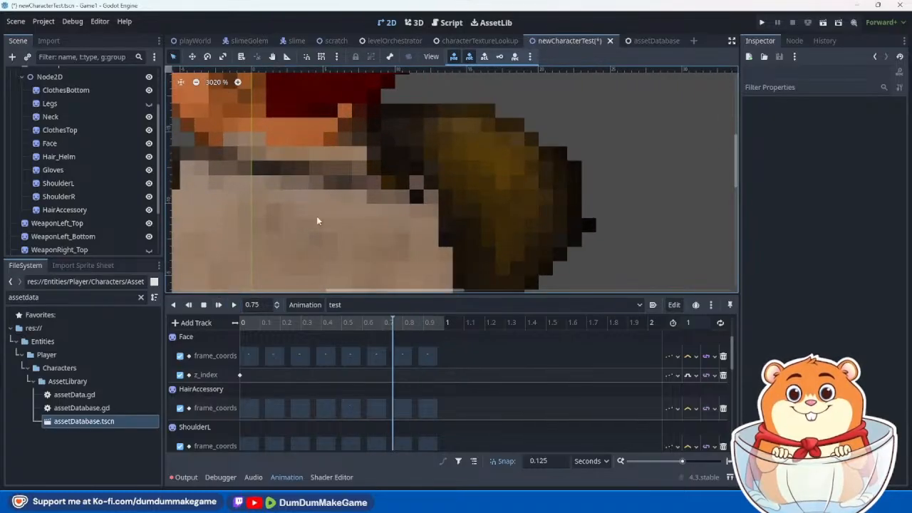
pyautogui.click(149, 199)
pyautogui.click(149, 199)
pyautogui.click(149, 199)
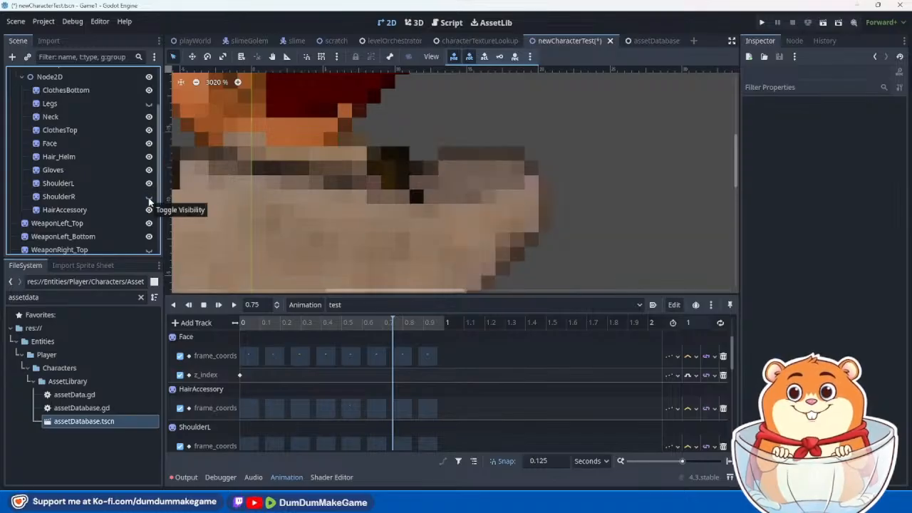
# Step: Toggle the Gloves sprite's visibility to check its overlap with the shoulder, and unhide ShoulderR
pyautogui.click(149, 170)
pyautogui.click(149, 169)
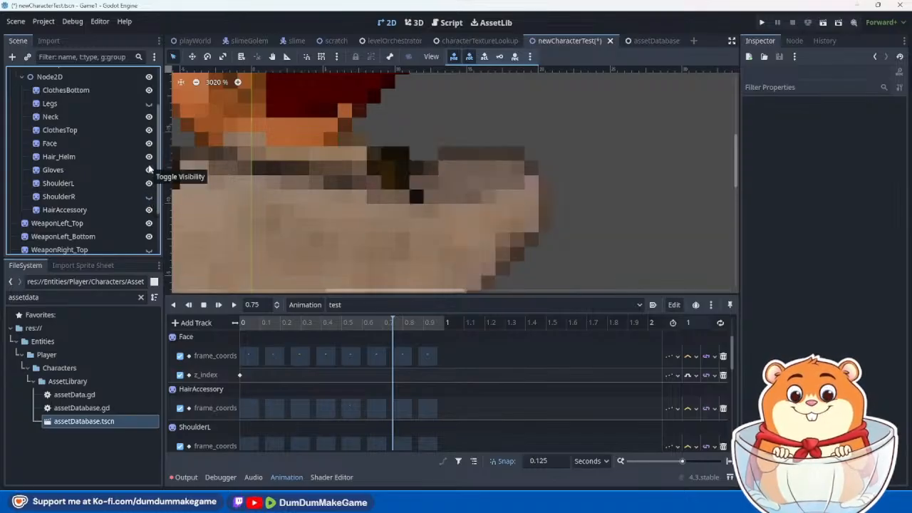
pyautogui.click(148, 169)
pyautogui.click(149, 170)
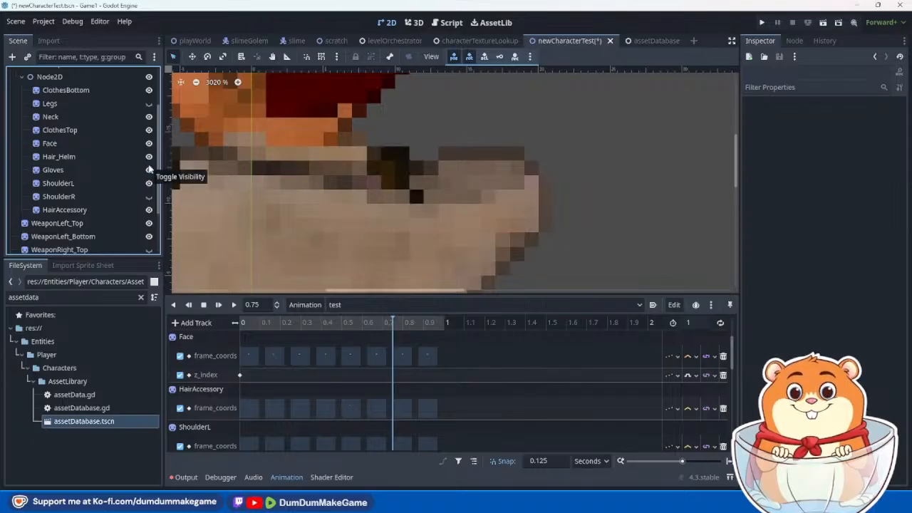
pyautogui.click(149, 197)
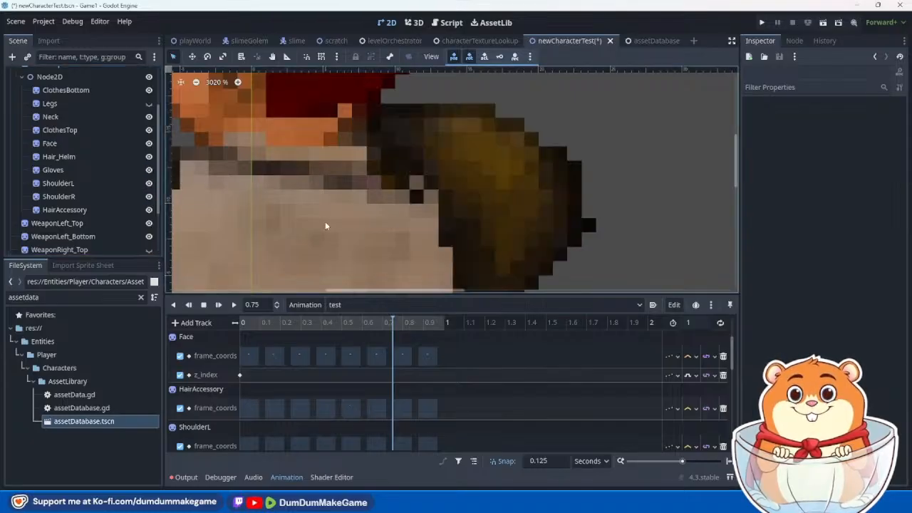
pyautogui.scroll(-3, 324, 221)
pyautogui.scroll(-2, 326, 224)
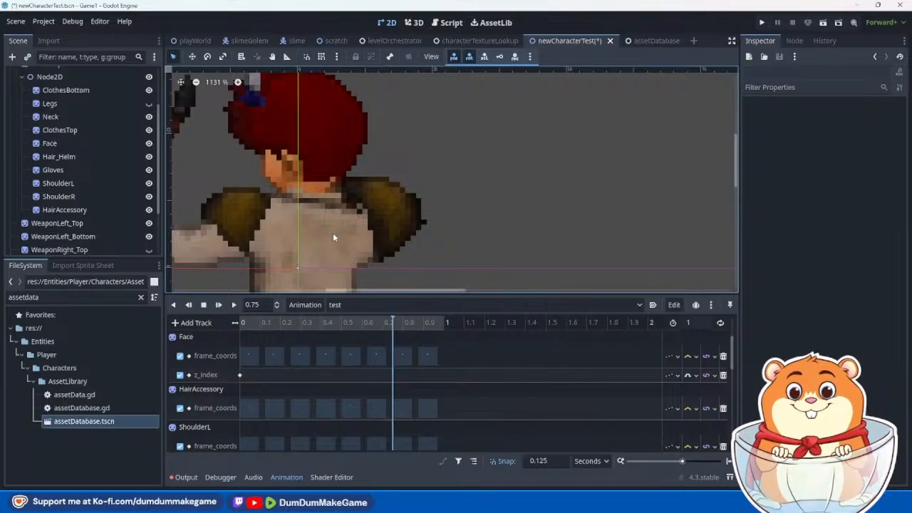
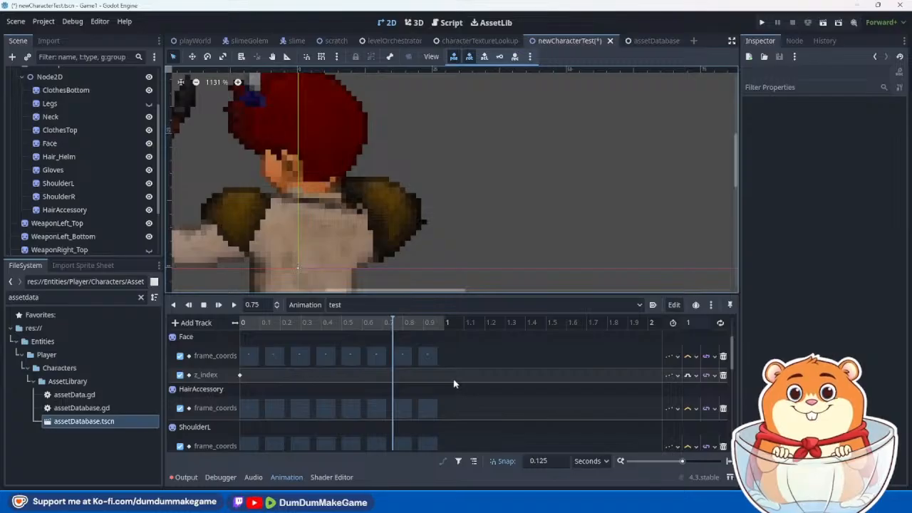
# Step: Scrub the test animation to 0.625 s and compare the frame and ordering properties of ShoulderR and ShoulderL
pyautogui.scroll(-3, 383, 207)
pyautogui.scroll(-2, 389, 221)
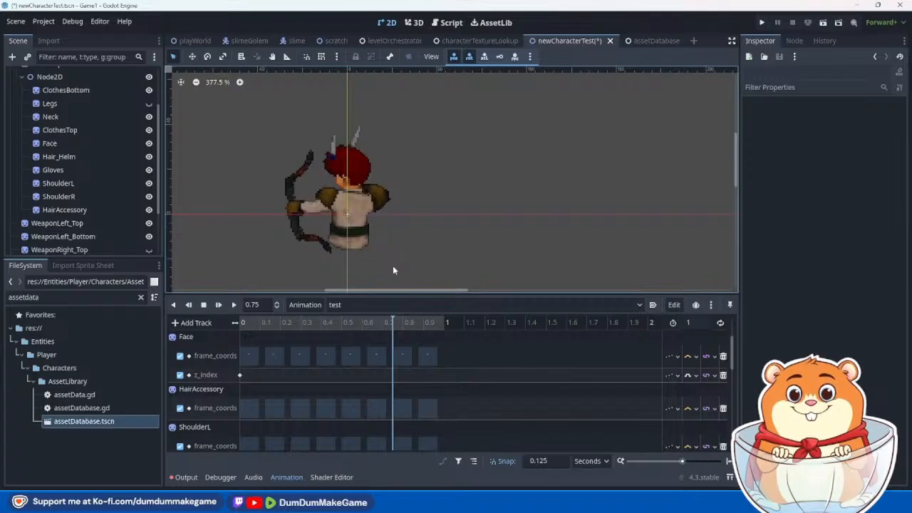
pyautogui.moveTo(391, 322); pyautogui.dragTo(371, 341)
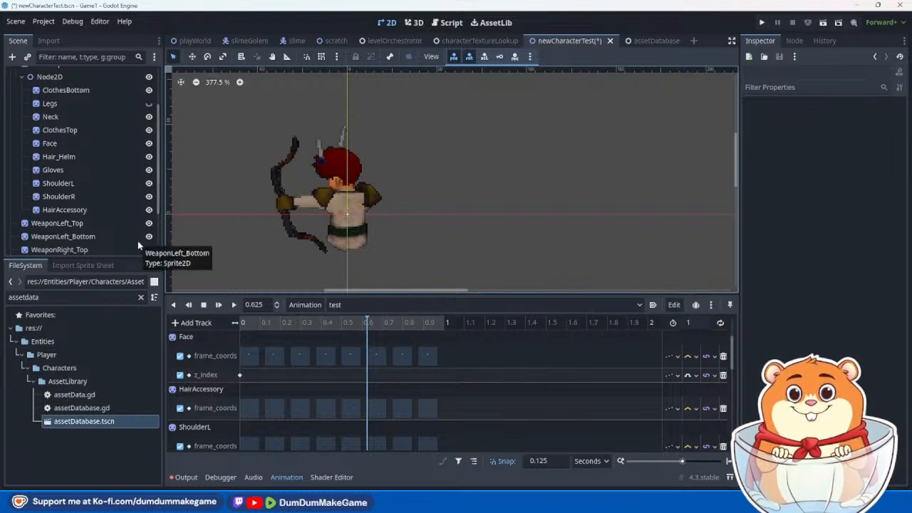
pyautogui.click(87, 199)
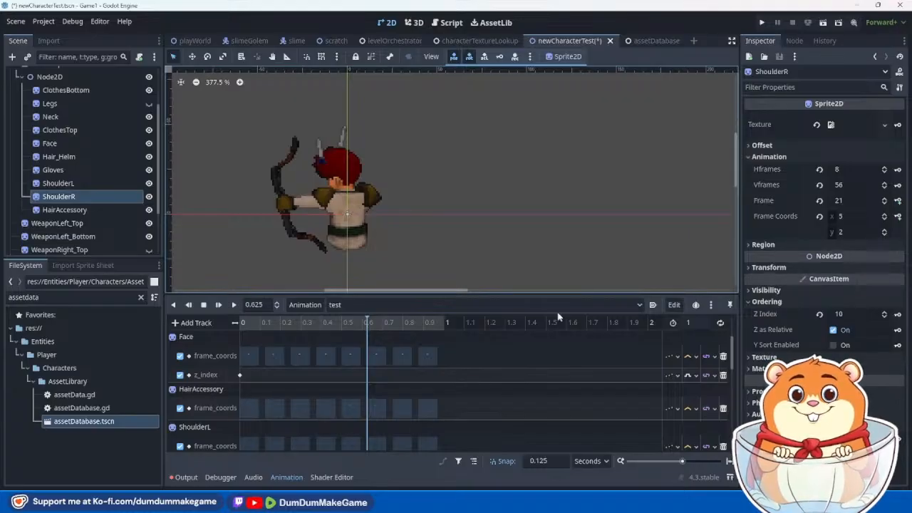
pyautogui.click(82, 182)
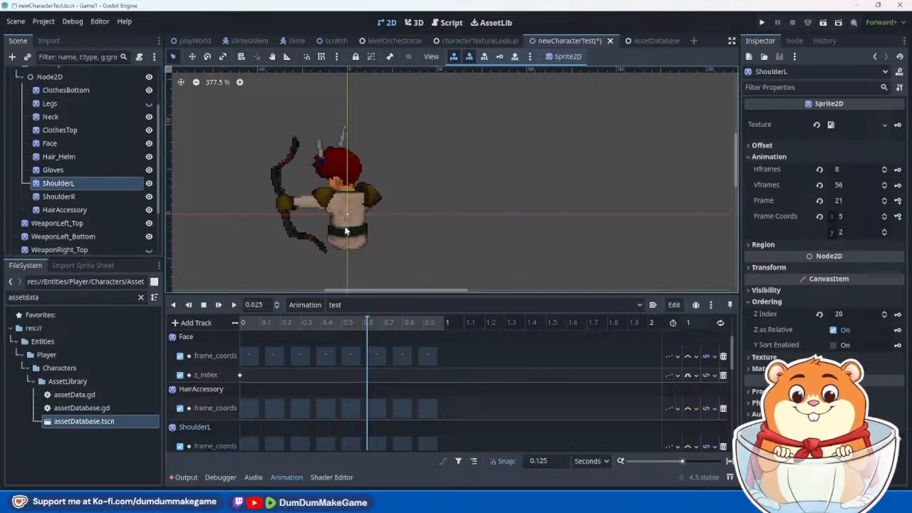
pyautogui.scroll(6, 354, 214)
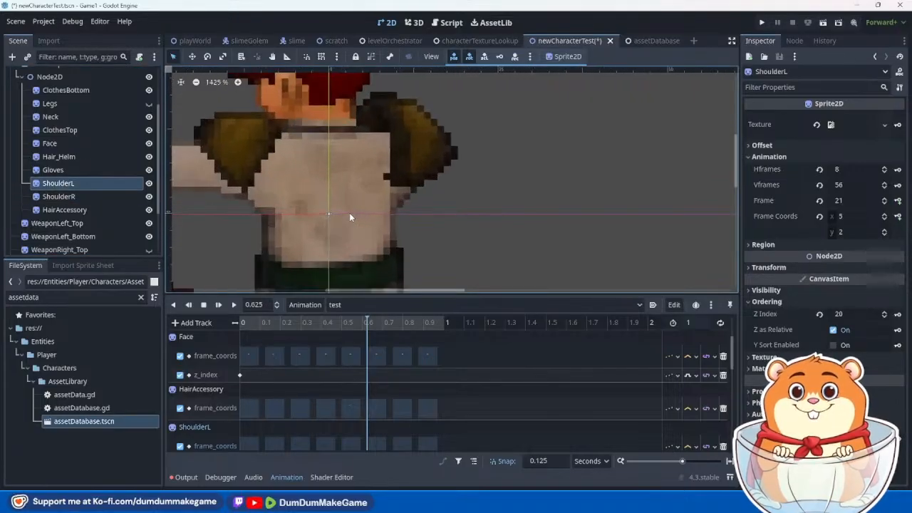
pyautogui.scroll(-2, 349, 212)
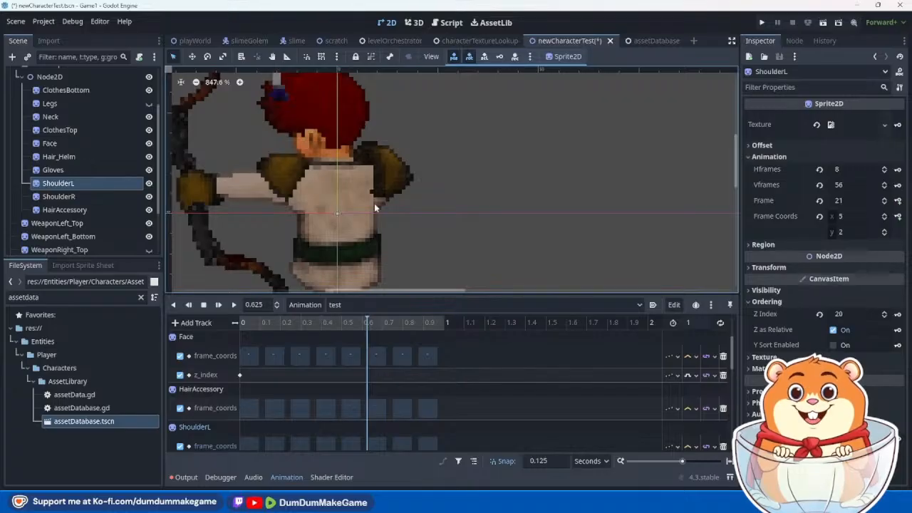
# Step: Select CharacterSprite and examine up close how the shoulder armor meets the hero's back and arm
pyautogui.click(387, 187)
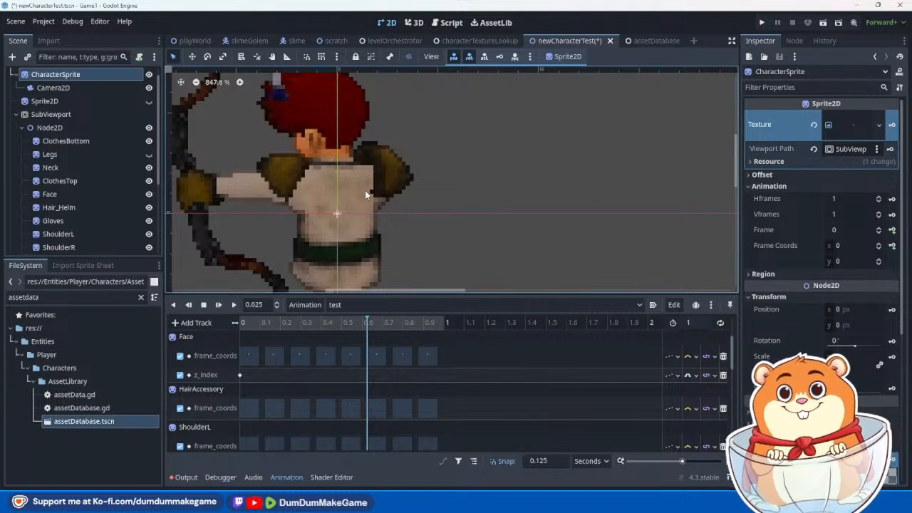
pyautogui.scroll(4, 365, 190)
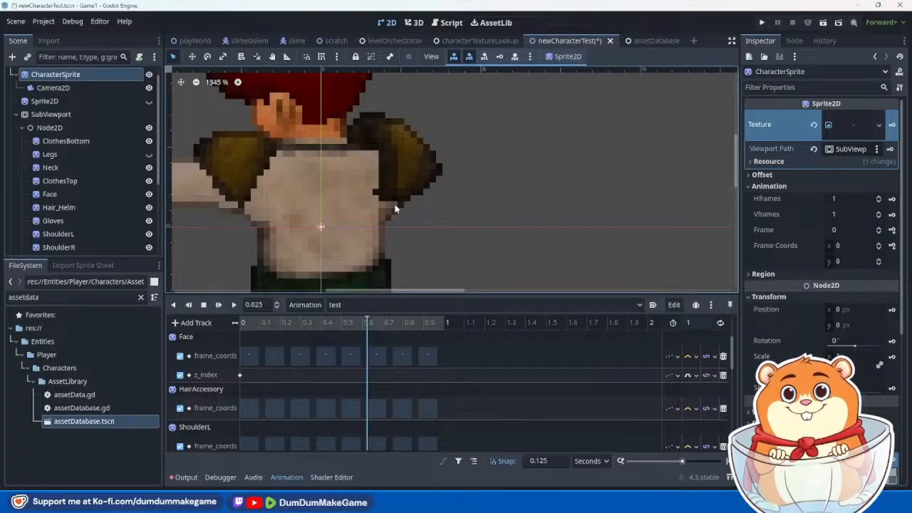
pyautogui.scroll(-10, 396, 208)
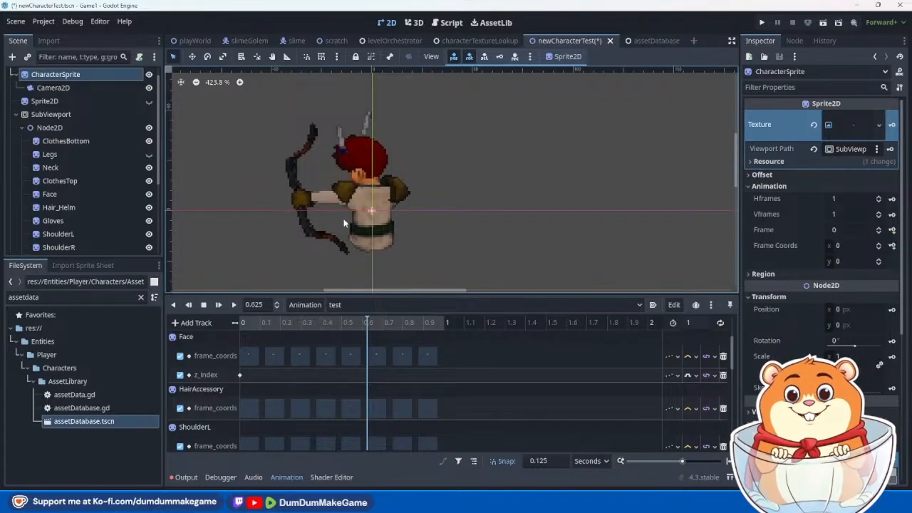
pyautogui.scroll(5, 386, 205)
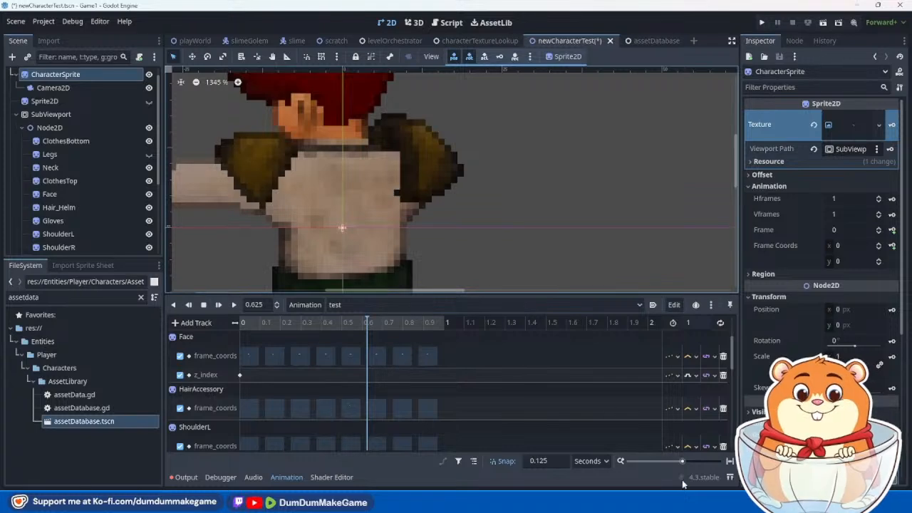
# Step: Switch to Blender to check the sprite sheet render's progress, and return to Godot
pyautogui.moveTo(702, 508)
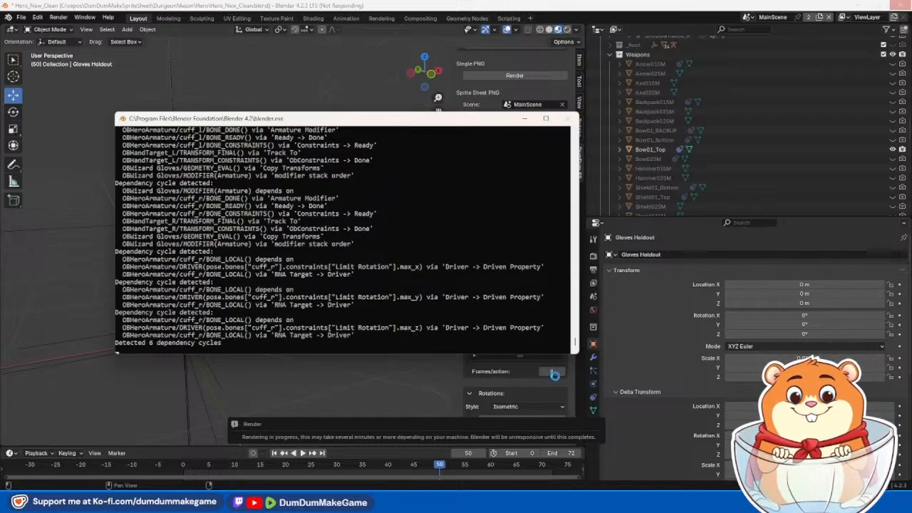
pyautogui.moveTo(604, 502)
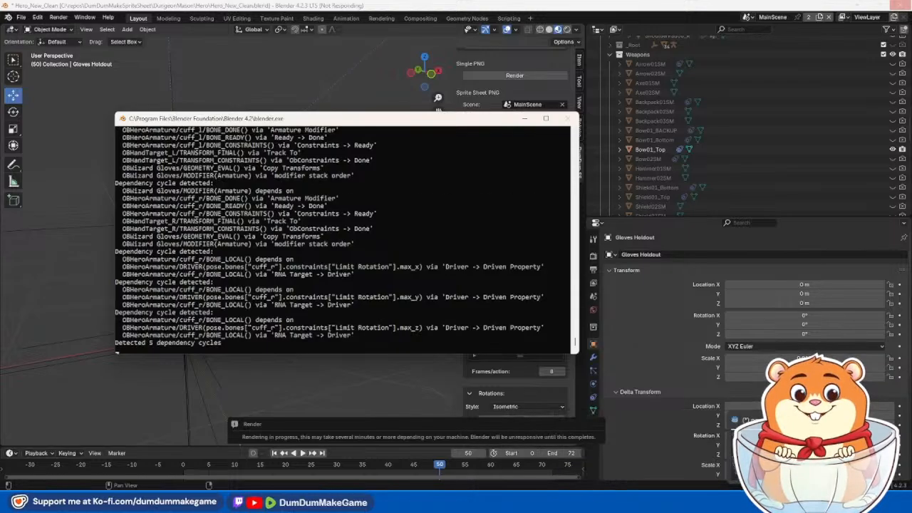
pyautogui.moveTo(423, 502)
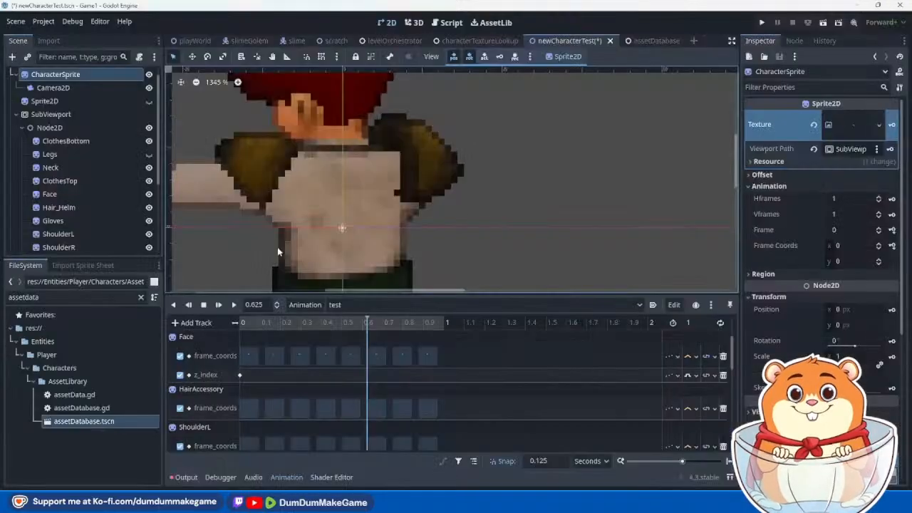
# Step: Switch the character's animation from test to Bow_Attack1_Down and enlarge the 2D viewport to show the whole hero
pyautogui.click(417, 305)
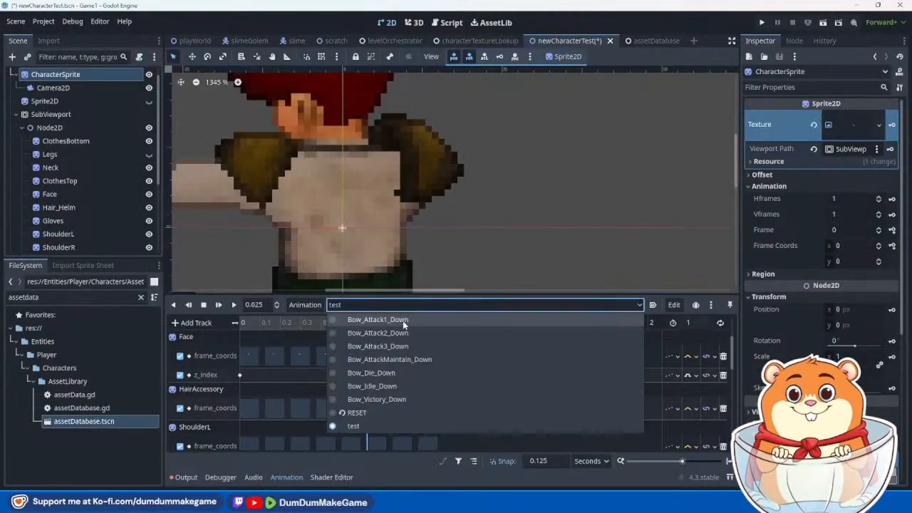
pyautogui.click(399, 320)
pyautogui.scroll(-5, 434, 222)
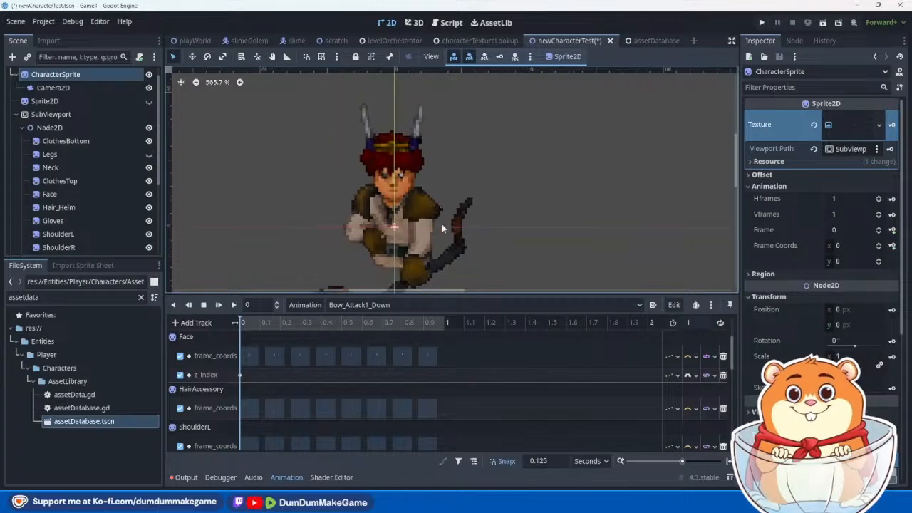
pyautogui.moveTo(457, 245); pyautogui.dragTo(465, 226, button='middle')
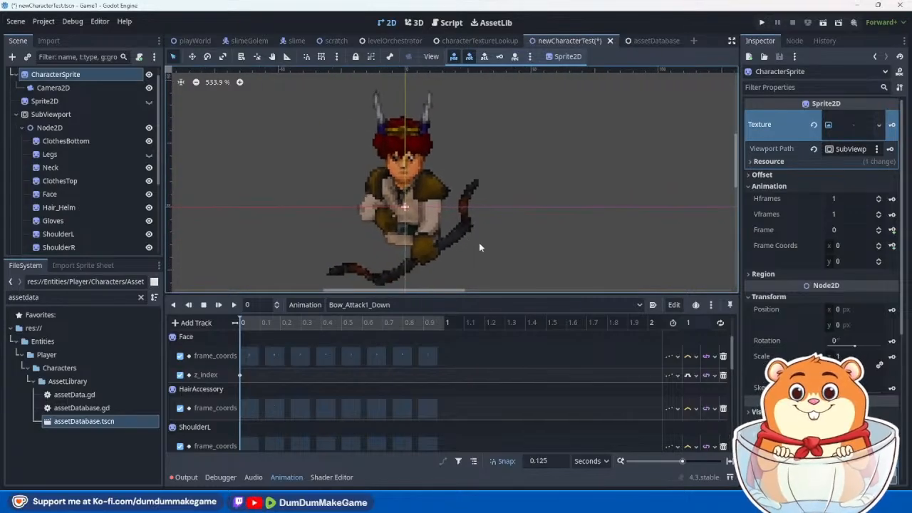
pyautogui.moveTo(501, 294); pyautogui.dragTo(506, 359)
pyautogui.moveTo(497, 319); pyautogui.dragTo(558, 313, button='middle')
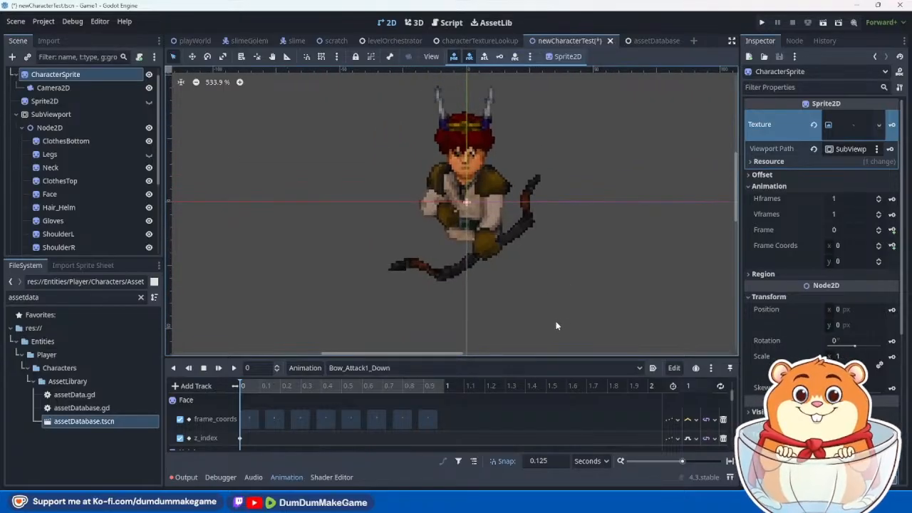
# Step: Scrub Bow_Attack1_Down to 0.75 s and inspect how the gloves, shoulders and bow overlap the body
pyautogui.moveTo(243, 386); pyautogui.dragTo(390, 404)
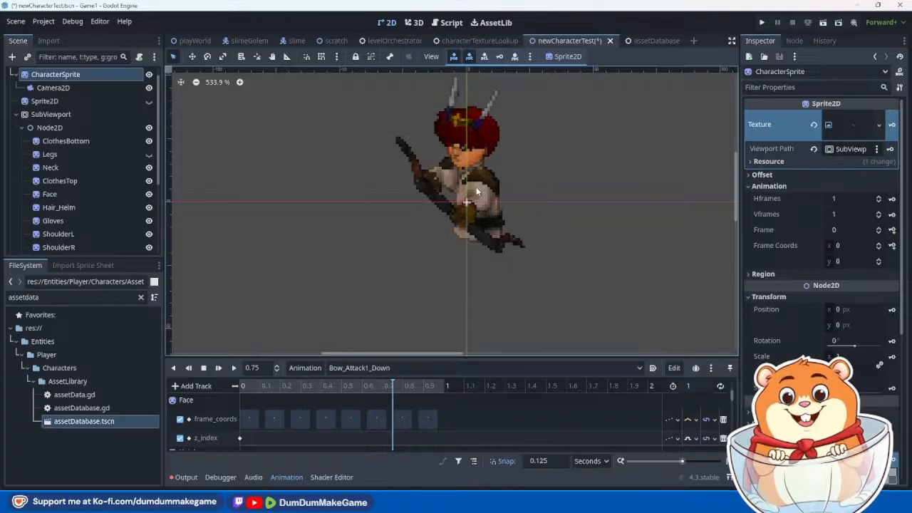
pyautogui.scroll(6, 487, 191)
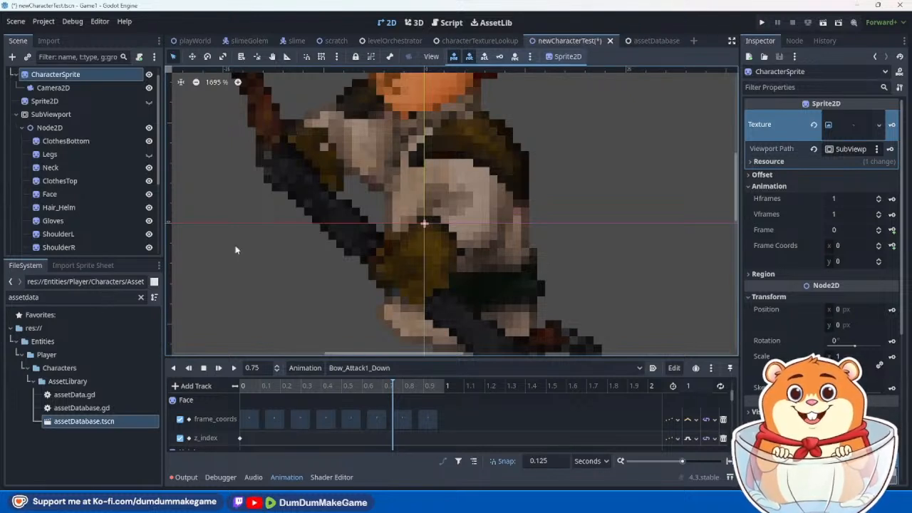
pyautogui.scroll(-3, 366, 189)
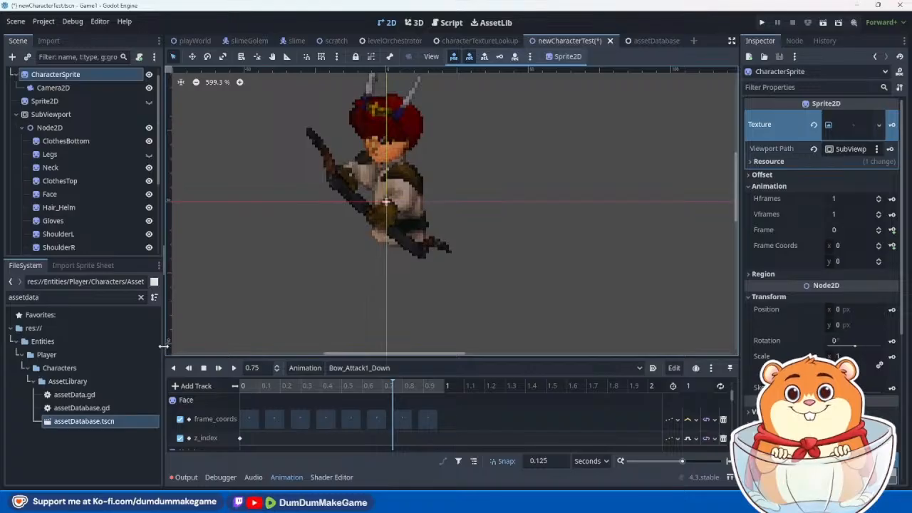
# Step: Show the ShoulderL sprite's Material settings and clear the assetdata filter from the project files
pyautogui.click(88, 233)
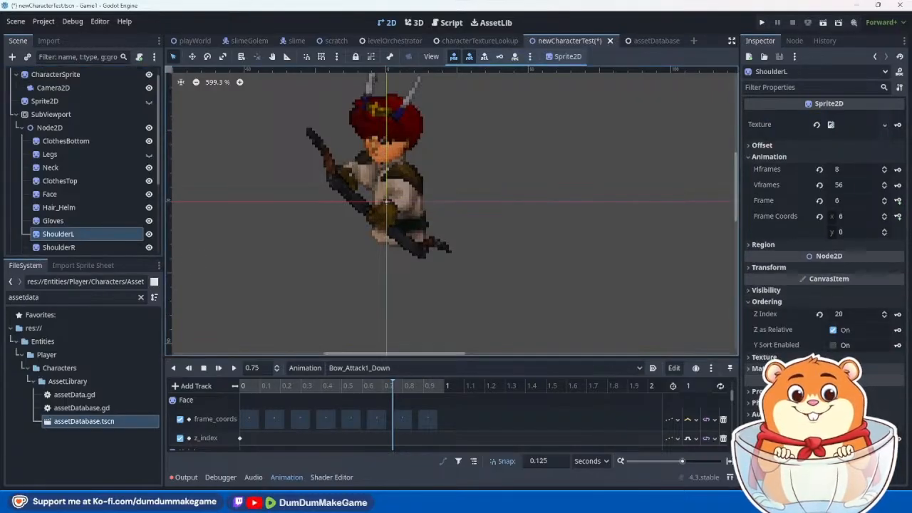
pyautogui.click(774, 369)
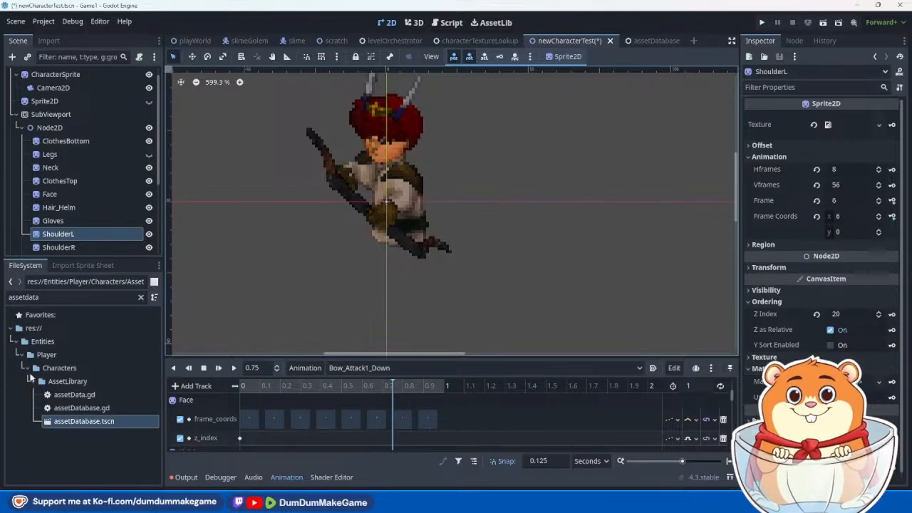
pyautogui.click(141, 296)
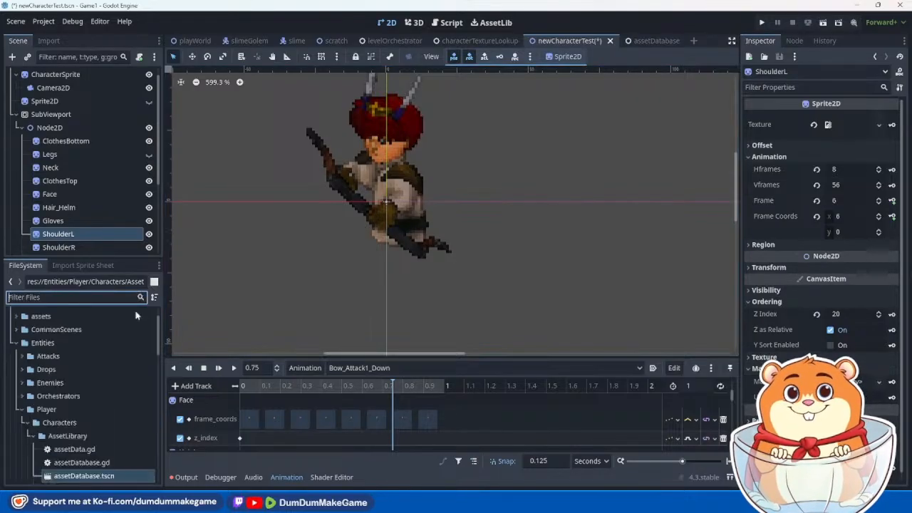
# Step: Collapse the Entities and Sandbox folders in the project files and reveal the contents of the Shaders folder
pyautogui.click(21, 411)
pyautogui.click(16, 344)
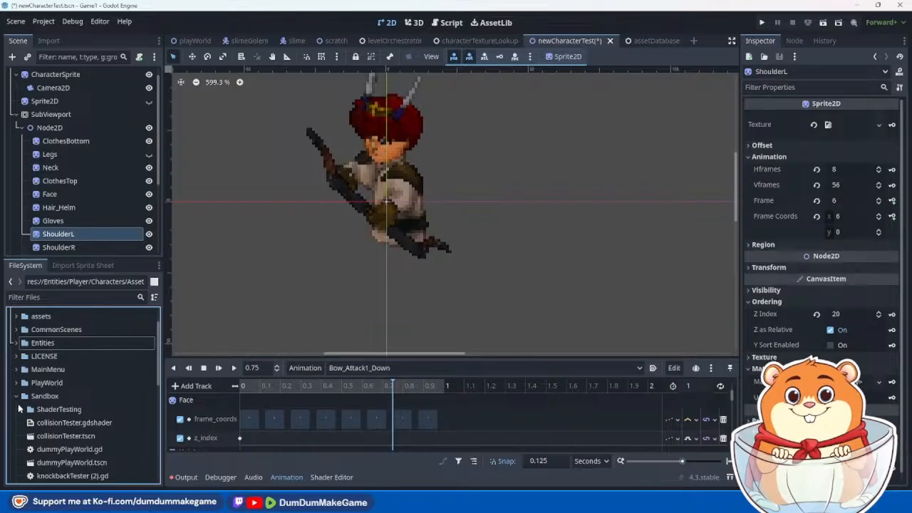
pyautogui.click(17, 397)
pyautogui.click(17, 410)
pyautogui.scroll(-5, 16, 411)
pyautogui.scroll(4, 45, 385)
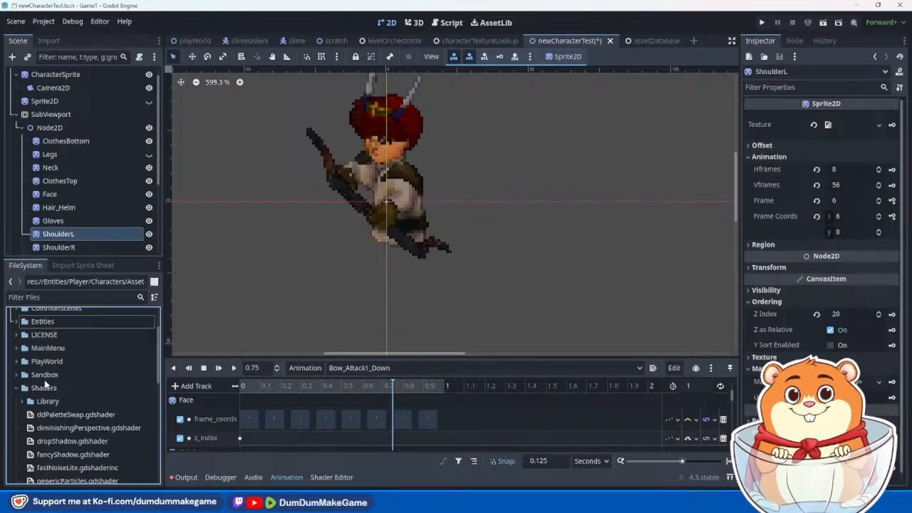
pyautogui.rightClick(44, 387)
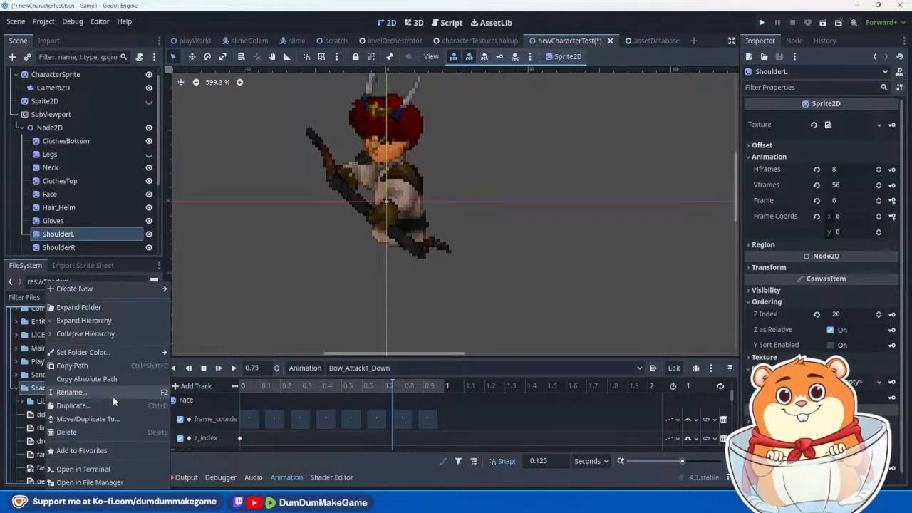
pyautogui.moveTo(133, 292)
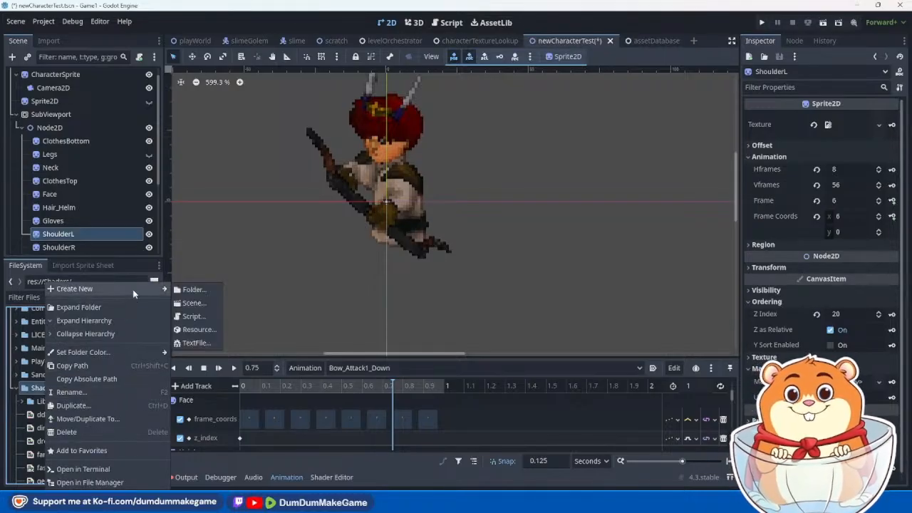
pyautogui.click(193, 316)
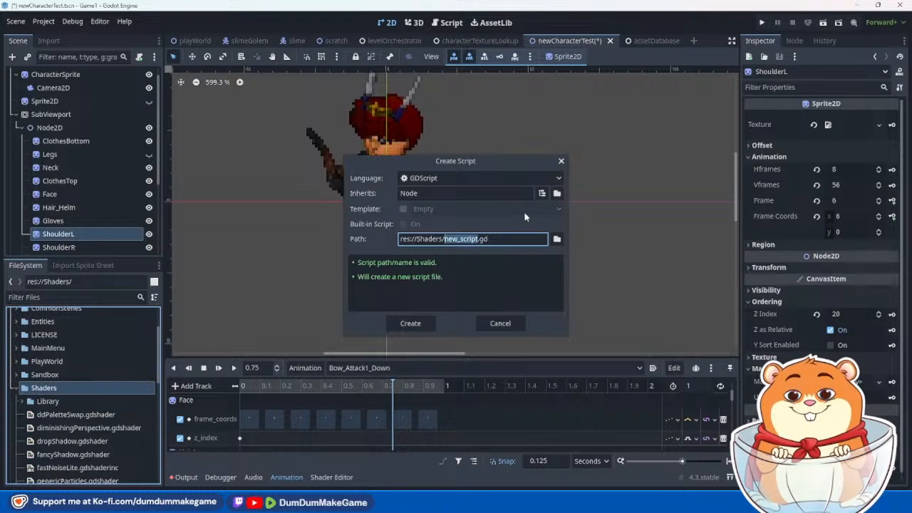
pyautogui.click(538, 179)
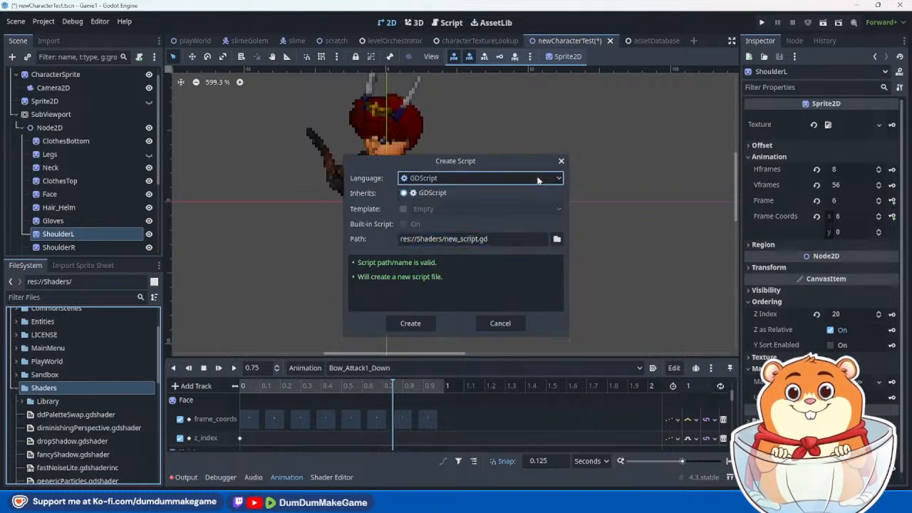
pyautogui.click(538, 179)
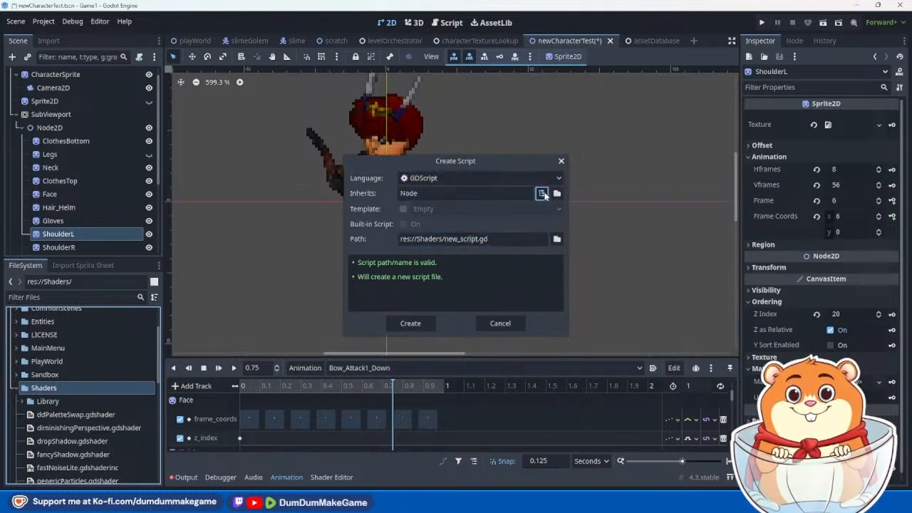
pyautogui.click(541, 195)
pyautogui.write('shader')
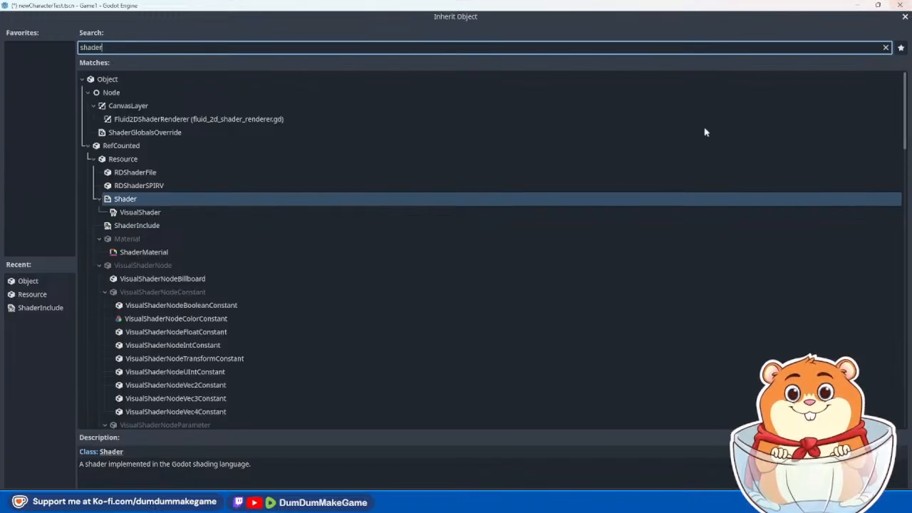
pyautogui.press('Escape')
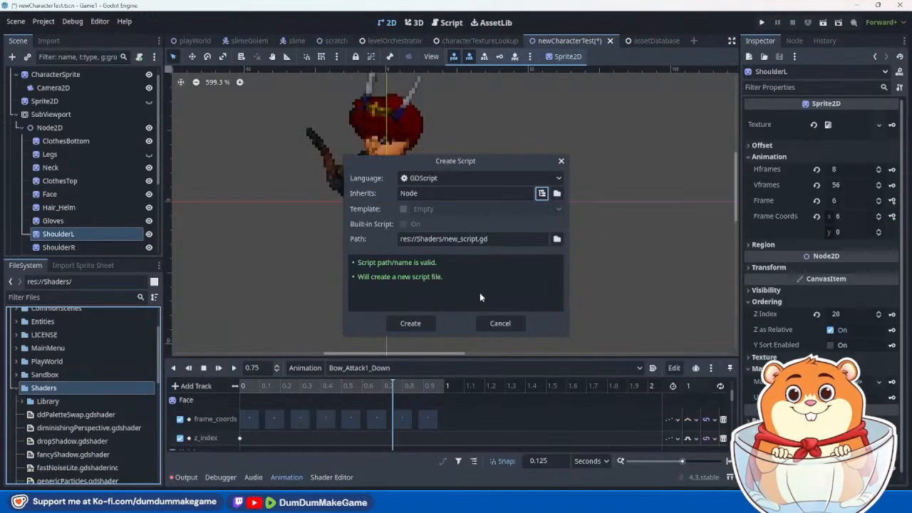
pyautogui.click(479, 178)
pyautogui.click(434, 192)
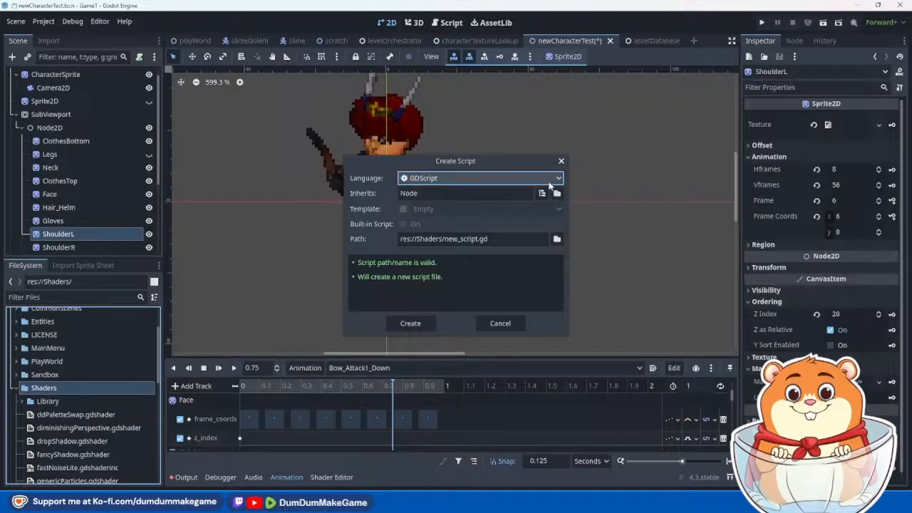
pyautogui.click(499, 325)
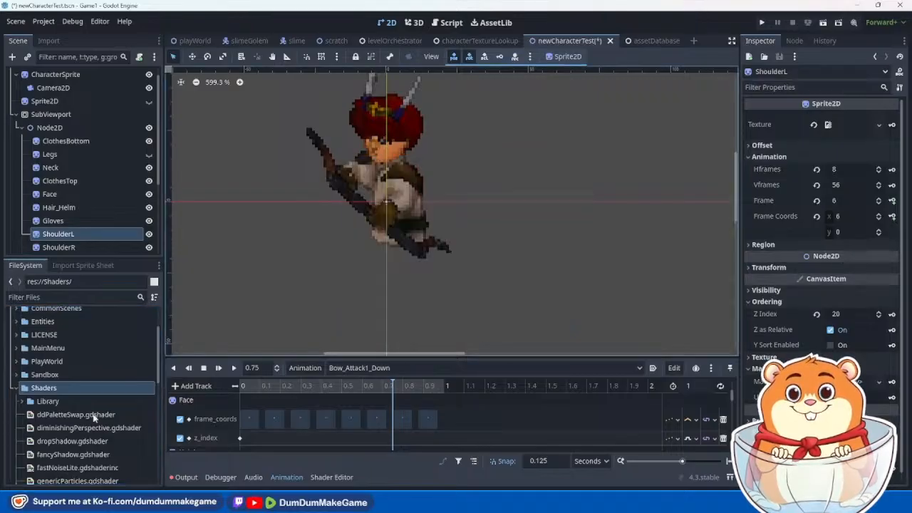
# Step: Start a new resource of type Shader in the Shaders folder
pyautogui.rightClick(30, 392)
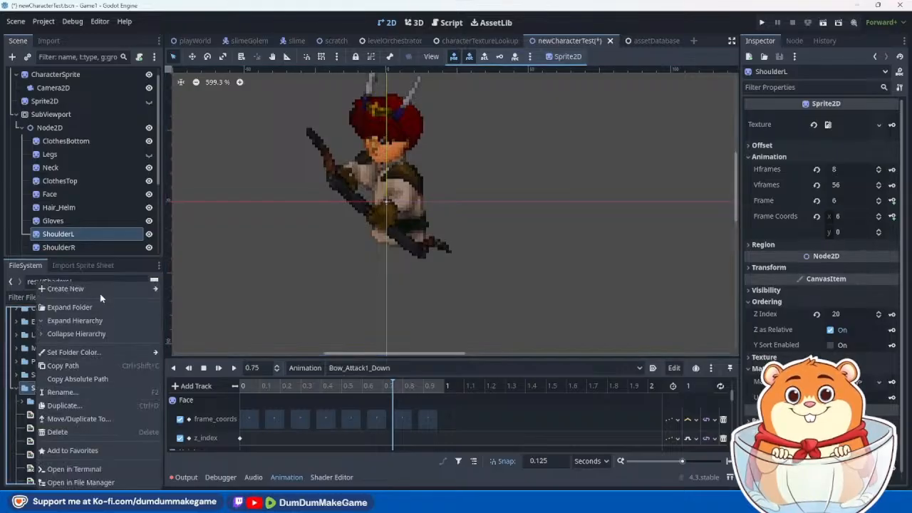
pyautogui.moveTo(102, 290)
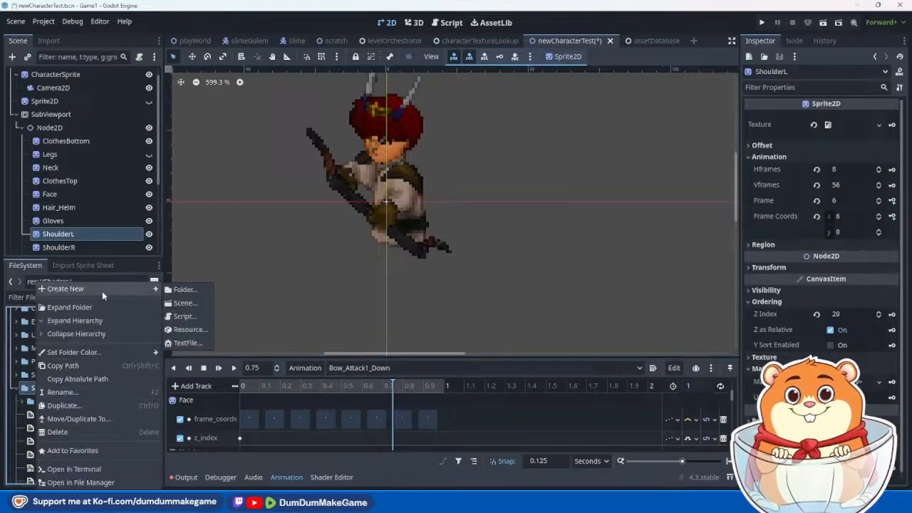
pyautogui.click(200, 330)
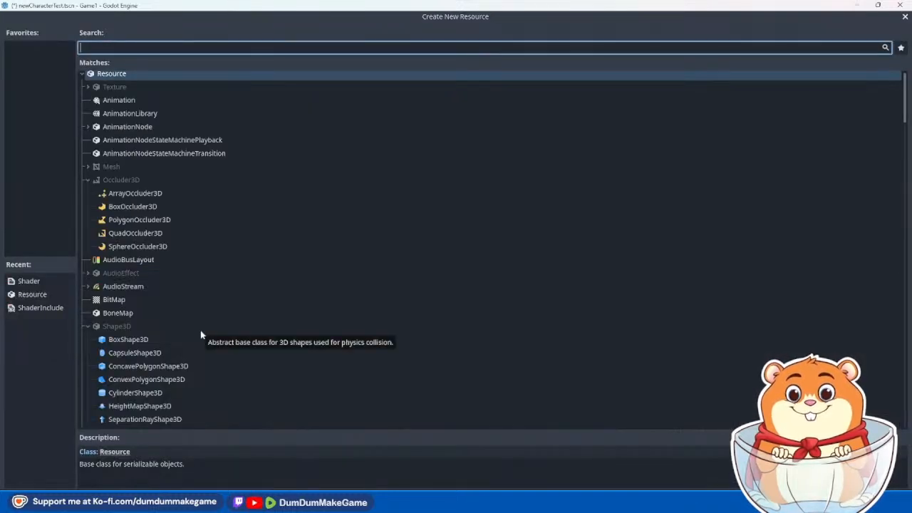
pyautogui.write('gdsha')
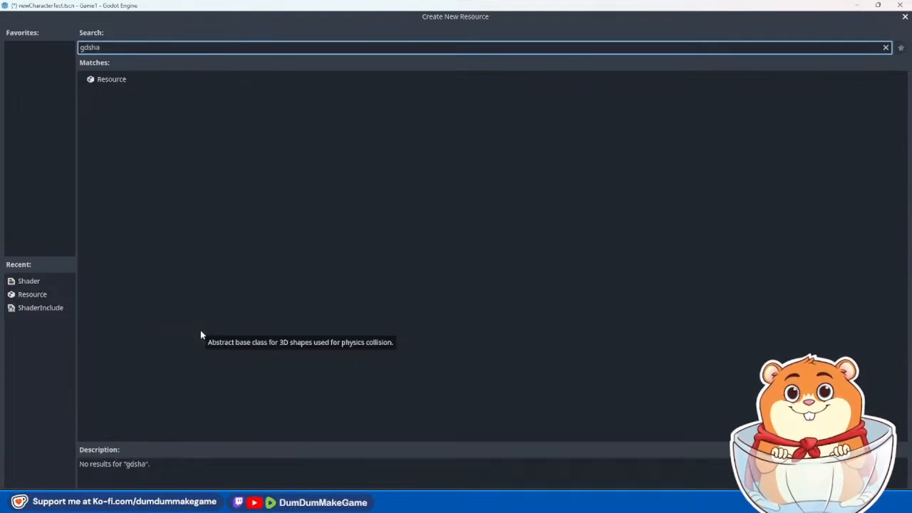
pyautogui.press('BackSpace')
pyautogui.press('BackSpace')
pyautogui.press('BackSpace')
pyautogui.press('BackSpace')
pyautogui.press('BackSpace')
pyautogui.write('shad')
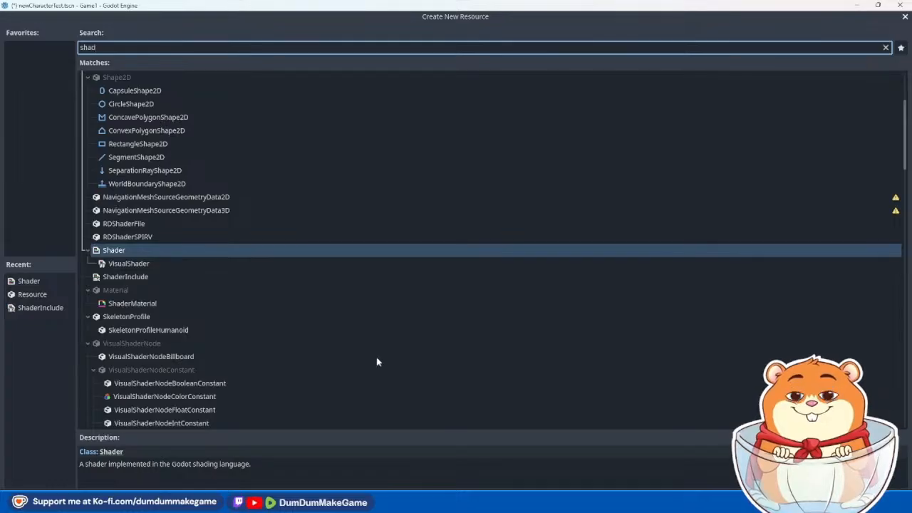
pyautogui.doubleClick(120, 254)
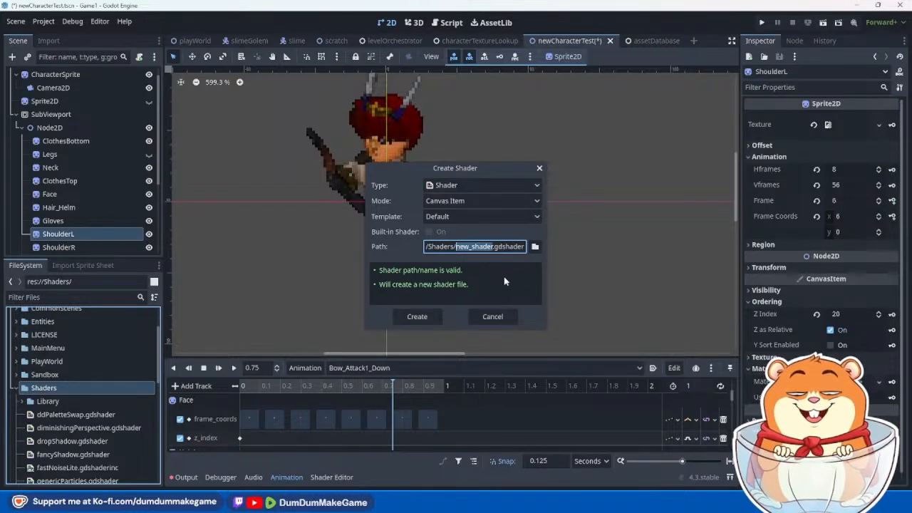
# Step: Name the new canvas item shader spriteDropShadow.gdshader and create it
pyautogui.write('sprite')
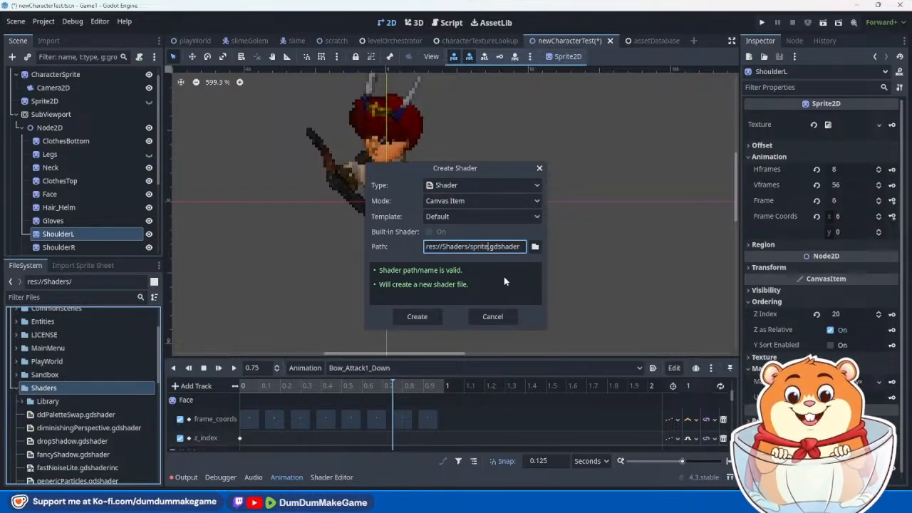
pyautogui.write('DropShadow')
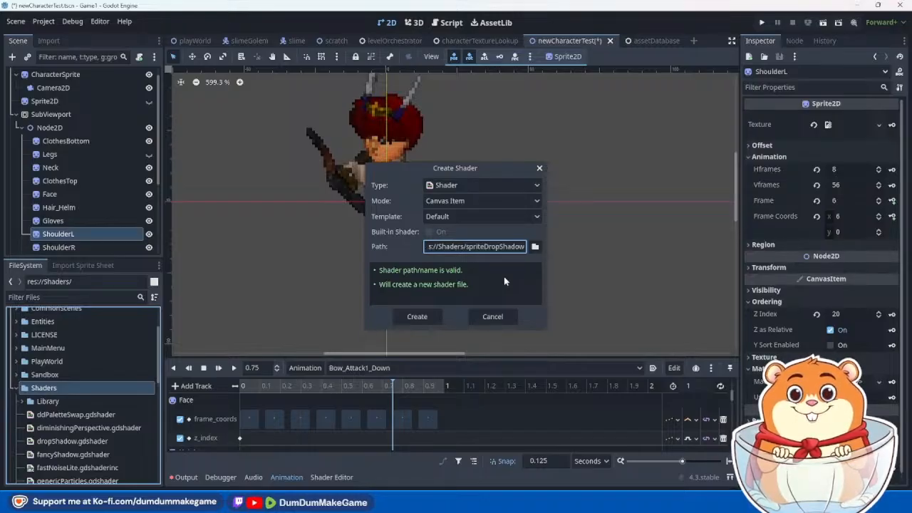
pyautogui.press('Right')
pyautogui.press('Right')
pyautogui.press('Right')
pyautogui.press('Right')
pyautogui.press('Right')
pyautogui.press('Right')
pyautogui.press('Right')
pyautogui.press('Right')
pyautogui.press('Right')
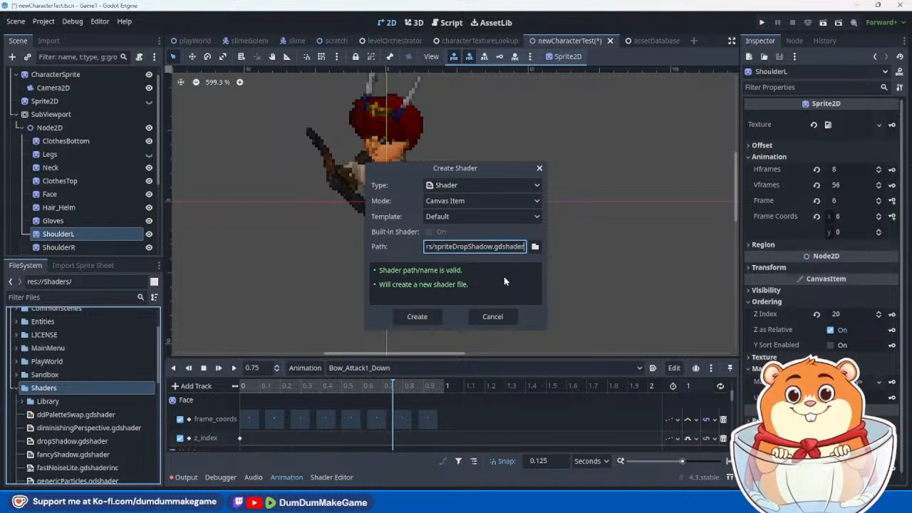
pyautogui.press('Return')
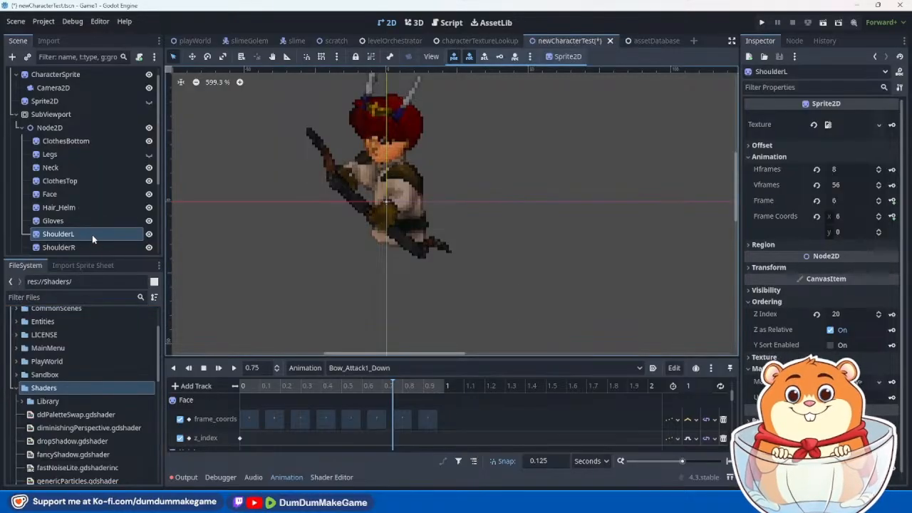
# Step: Give the ShoulderL sprite a new ShaderMaterial and load Shaders/spriteDropShadow.gdshader as its shader
pyautogui.scroll(-1, 819, 321)
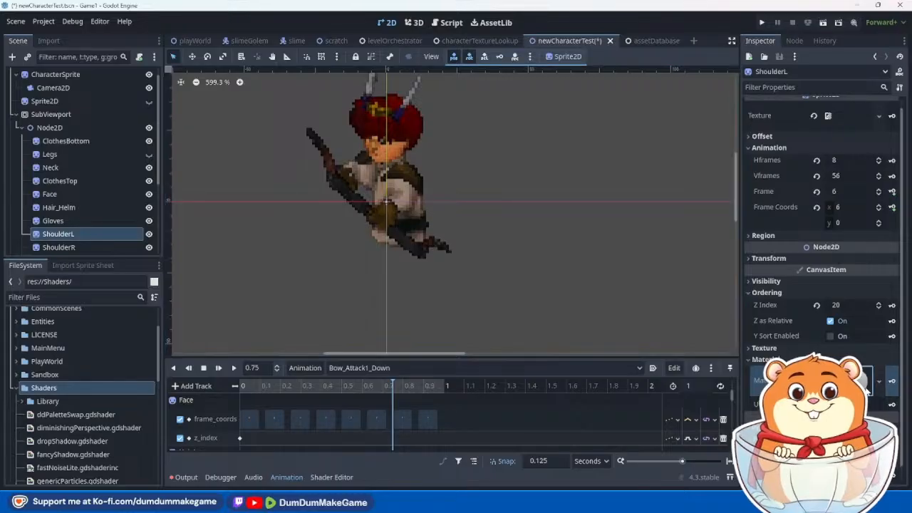
pyautogui.click(867, 384)
pyautogui.click(848, 360)
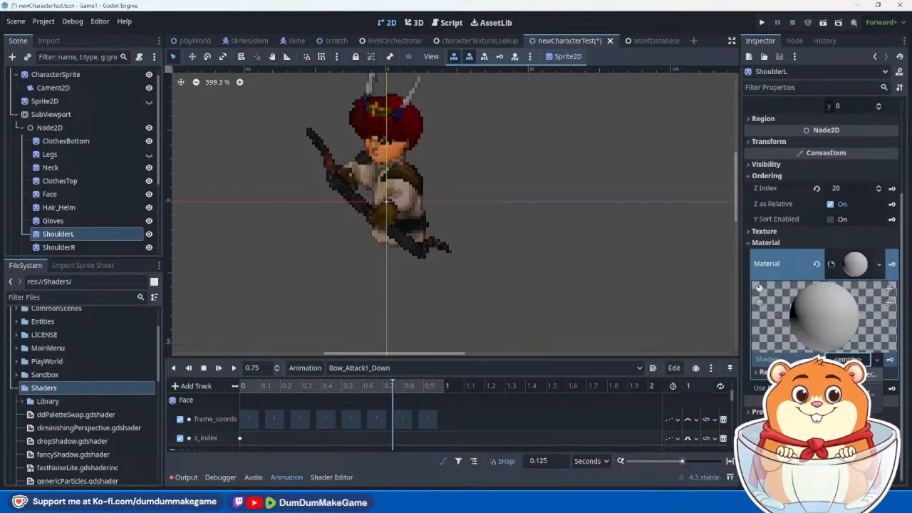
pyautogui.click(859, 394)
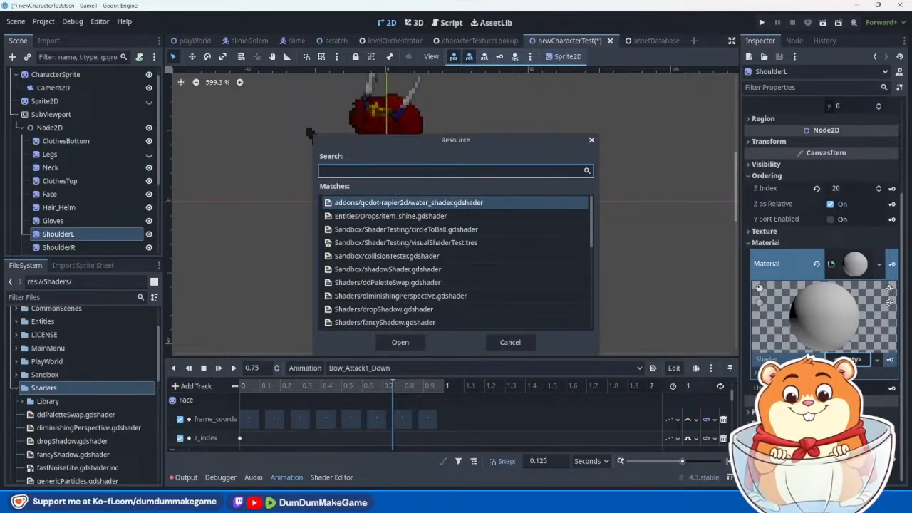
pyautogui.write('dropshad')
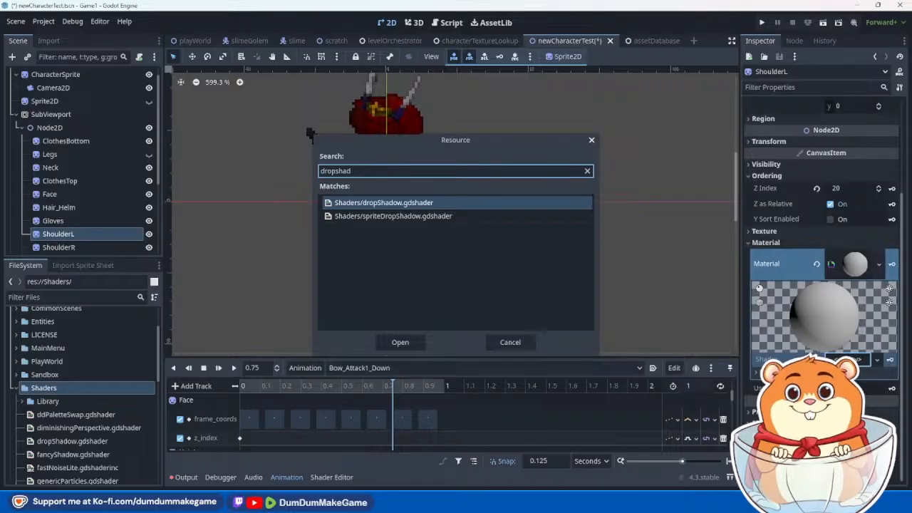
pyautogui.press('Down')
pyautogui.press('Return')
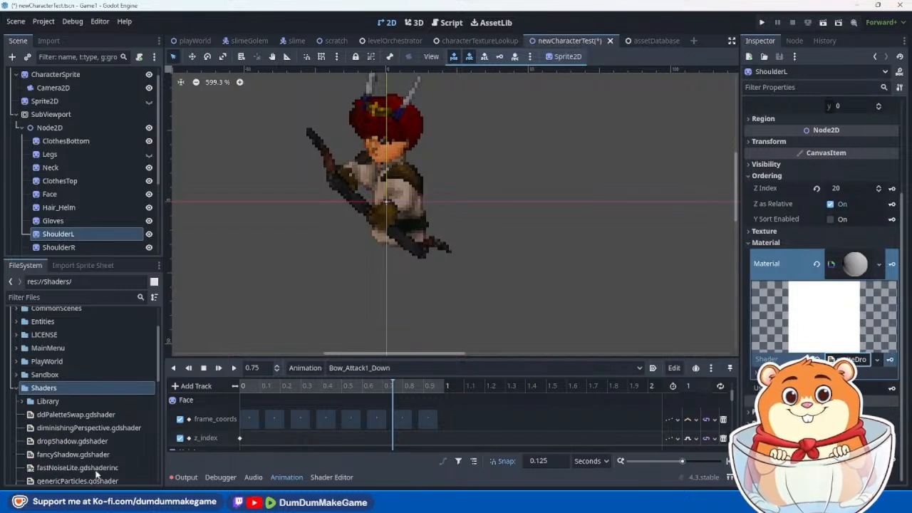
# Step: Open spriteDropShadow.gdshader from the Shaders folder for code editing
pyautogui.scroll(-5, 96, 471)
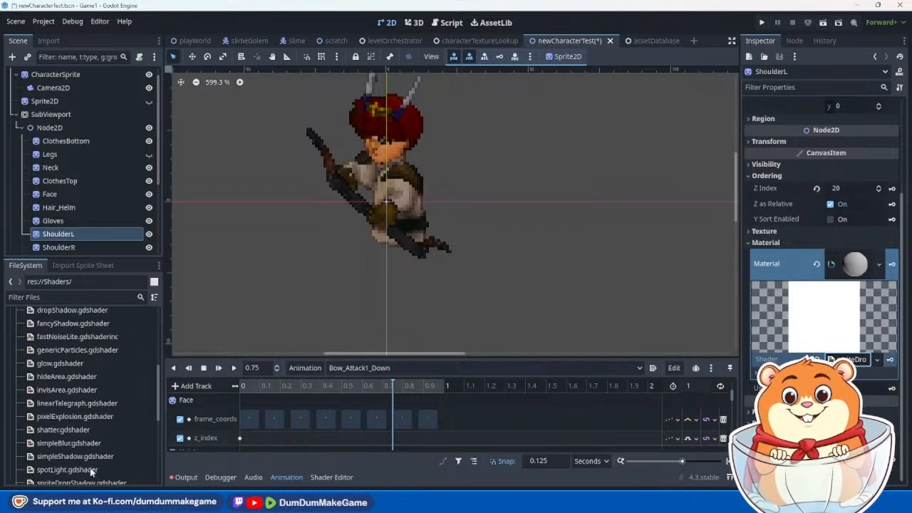
pyautogui.scroll(-2, 89, 453)
pyautogui.scroll(-1, 89, 454)
pyautogui.doubleClick(78, 419)
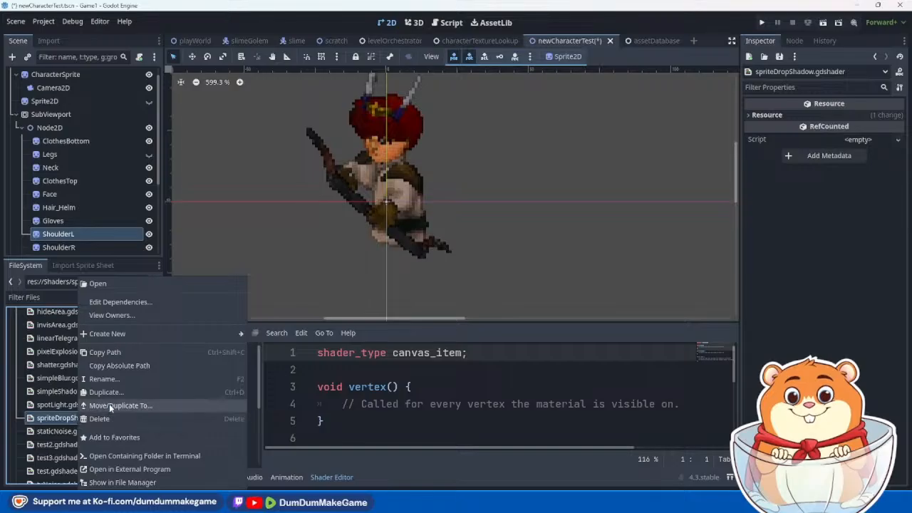
# Step: Rename the spriteDropShadow.gdshader file to spriteLayerDropShadow.gdshader
pyautogui.click(124, 381)
pyautogui.press('Left')
pyautogui.press('Right')
pyautogui.press('Right')
pyautogui.press('Right')
pyautogui.press('Right')
pyautogui.press('Right')
pyautogui.press('Right')
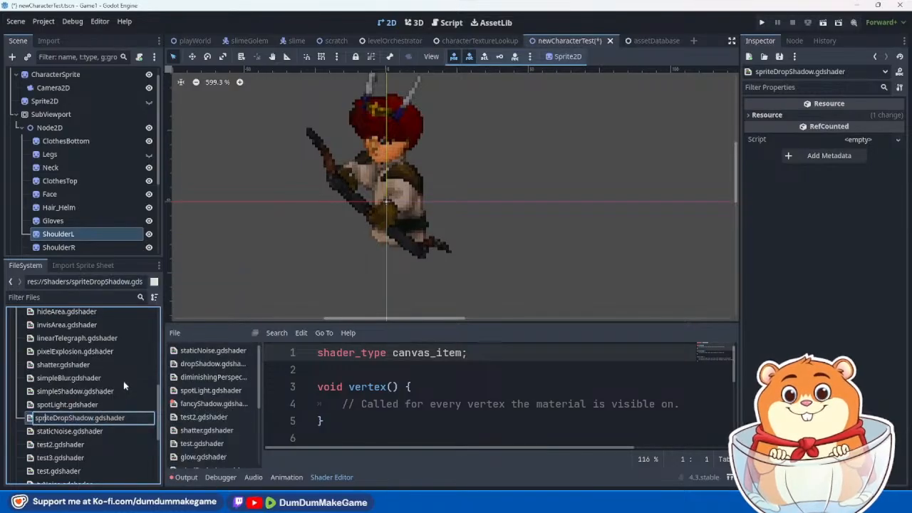
pyautogui.write('Layer')
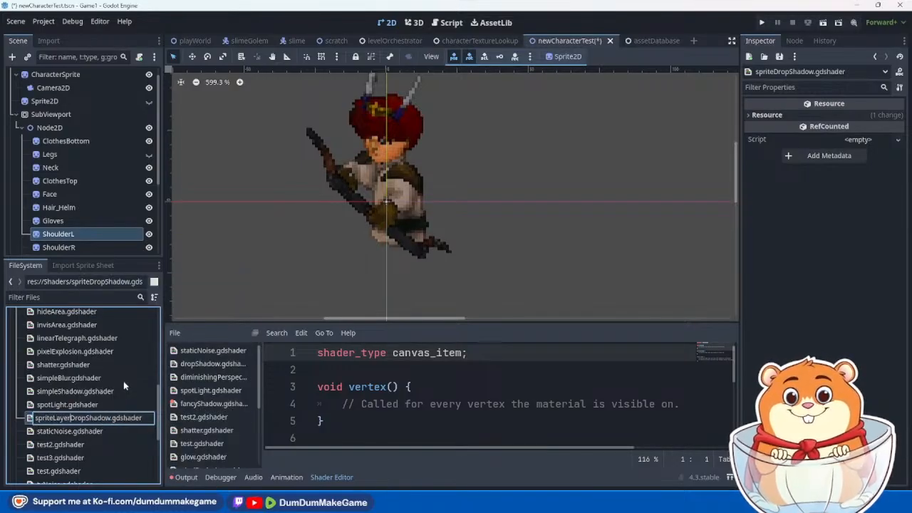
pyautogui.press('Return')
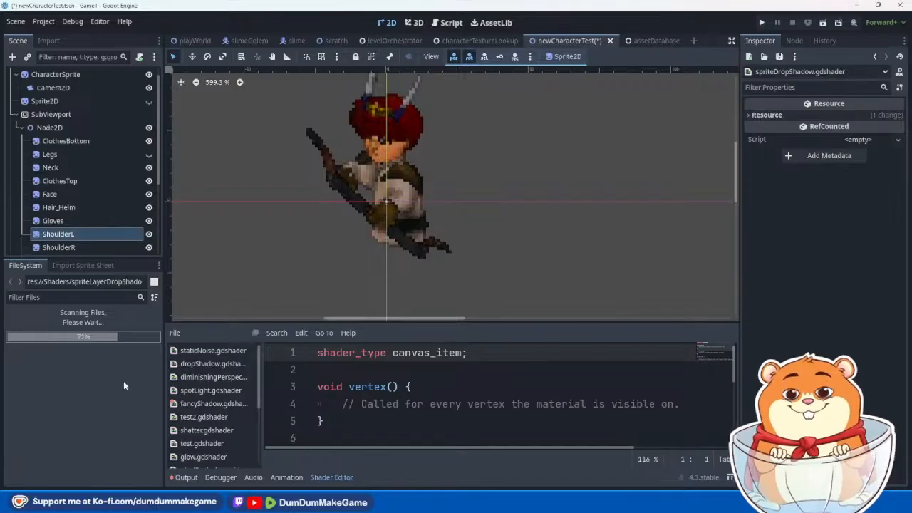
# Step: With ShoulderL selected, start an int uniform named pixels between the shader_type line and the vertex function
pyautogui.click(88, 234)
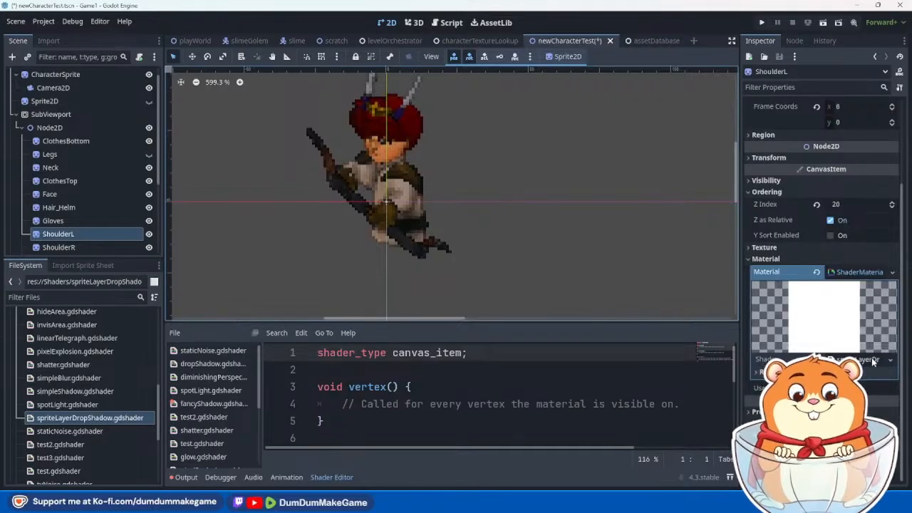
pyautogui.click(420, 369)
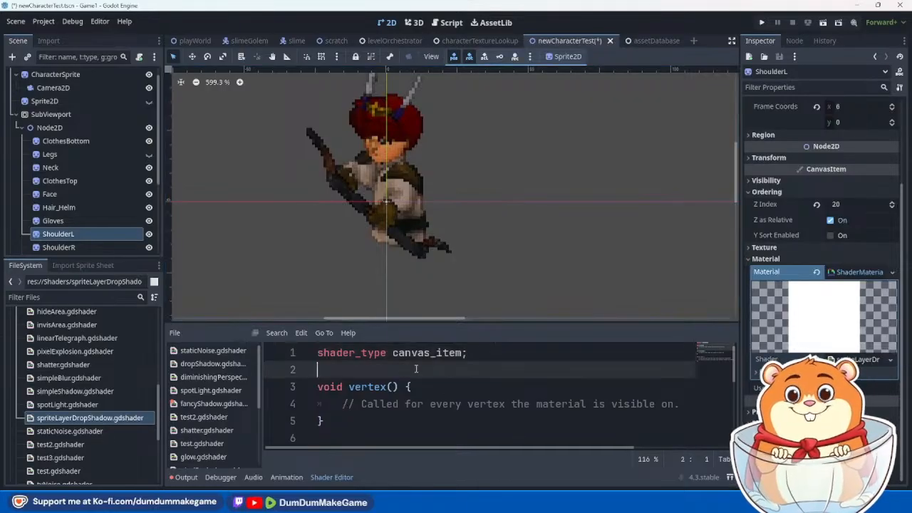
pyautogui.press('Return')
pyautogui.press('Return')
pyautogui.press('Up')
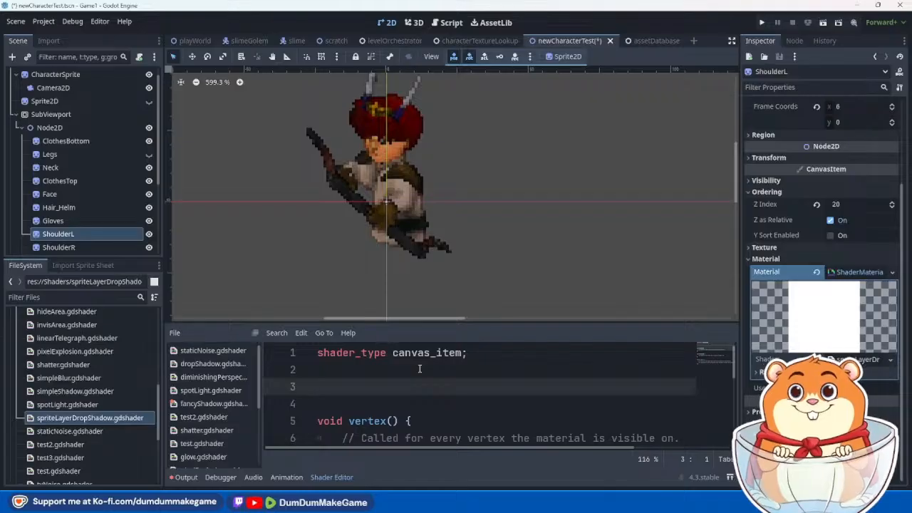
pyautogui.write('uniform float')
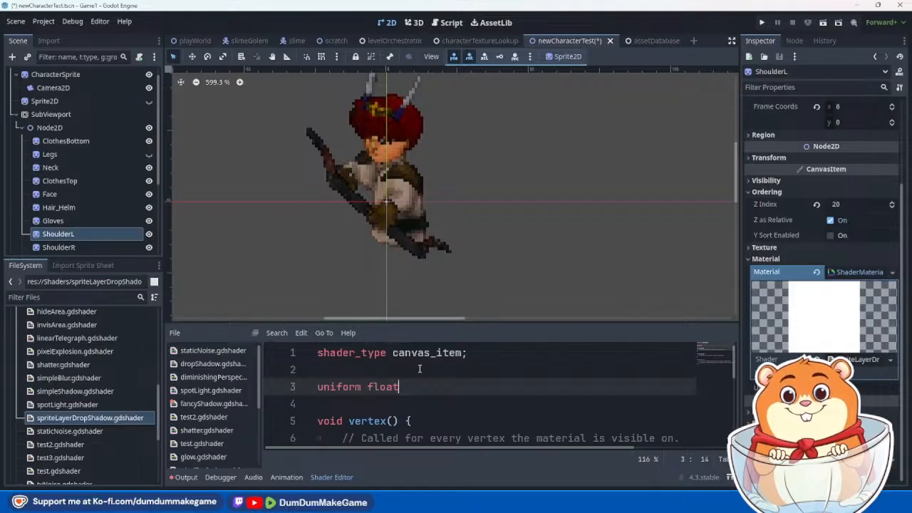
pyautogui.press('BackSpace')
pyautogui.press('BackSpace')
pyautogui.press('BackSpace')
pyautogui.press('BackSpace')
pyautogui.press('BackSpace')
pyautogui.write('int')
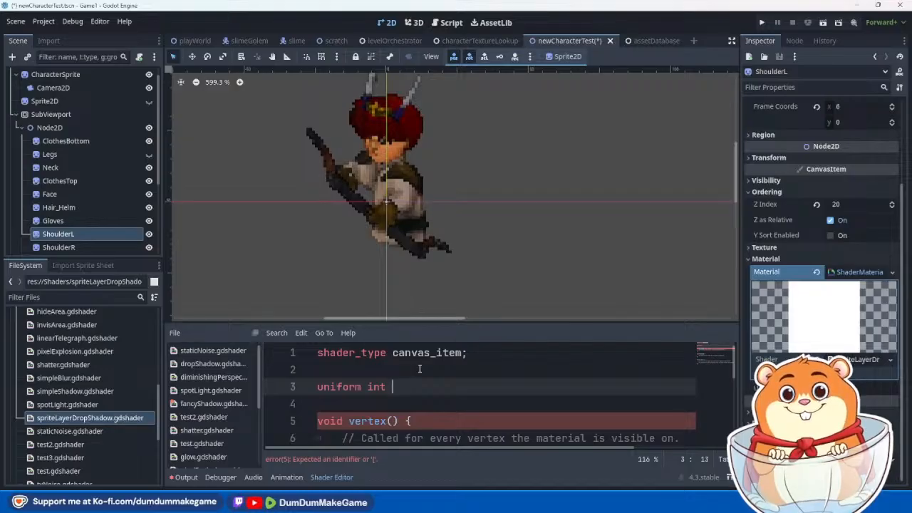
pyautogui.write('pixels')
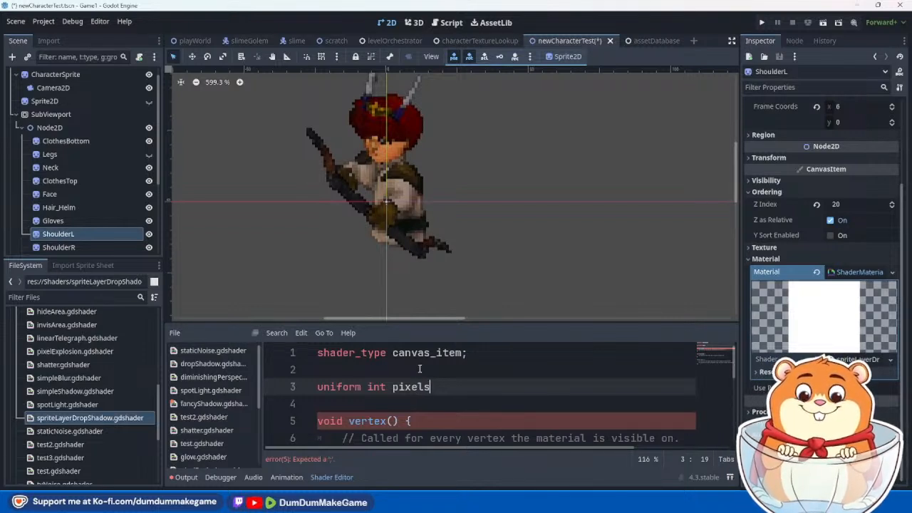
# Step: Give the pixels uniform a hint_range(0, 5, 1) and a default value of 1, ending the declaration
pyautogui.write(': hi')
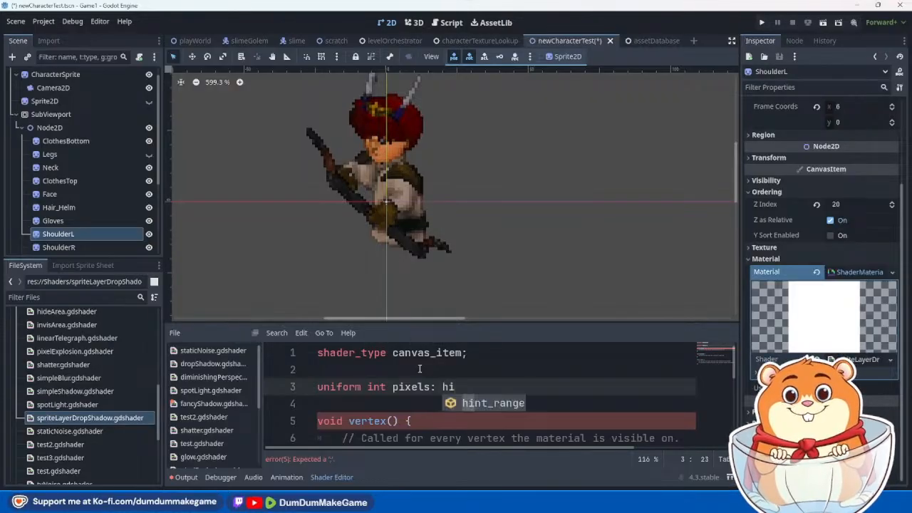
pyautogui.press('Return')
pyautogui.write('0, 100, 1)')
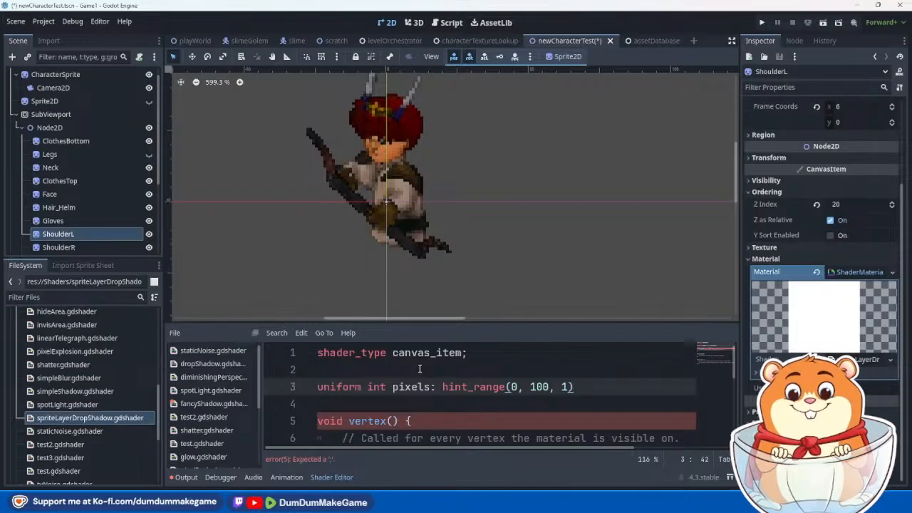
pyautogui.press('Left')
pyautogui.press('Left')
pyautogui.press('Left')
pyautogui.press('Left')
pyautogui.hotkey('shift', 'Left')
pyautogui.hotkey('shift', 'Left')
pyautogui.hotkey('shift', 'Left')
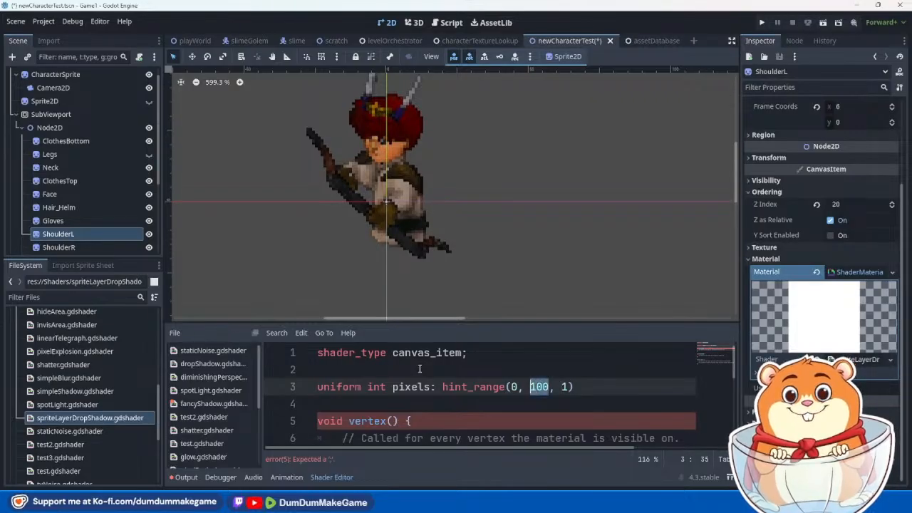
pyautogui.write('5')
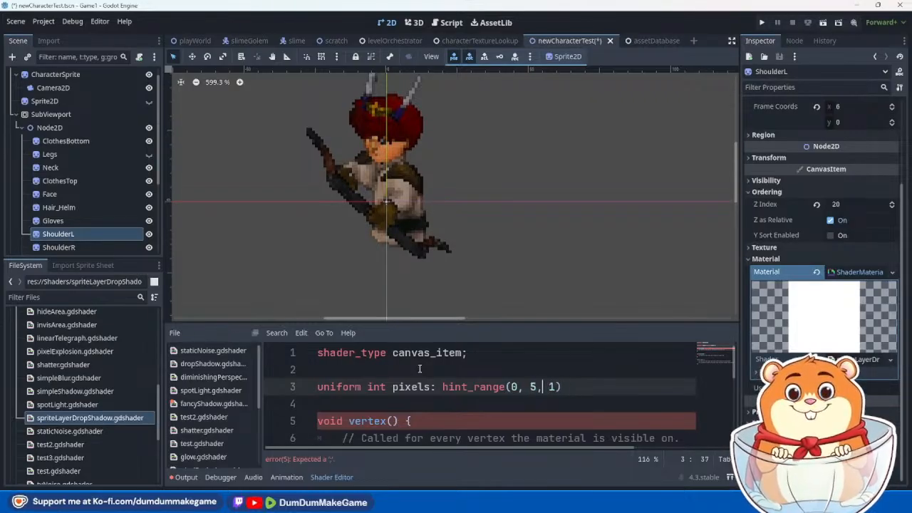
pyautogui.press('Right')
pyautogui.write('= ')
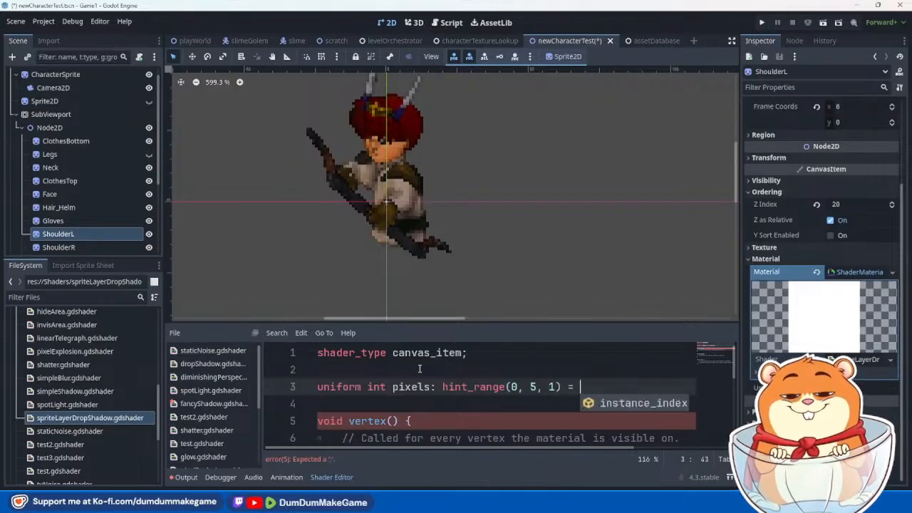
pyautogui.write('1;')
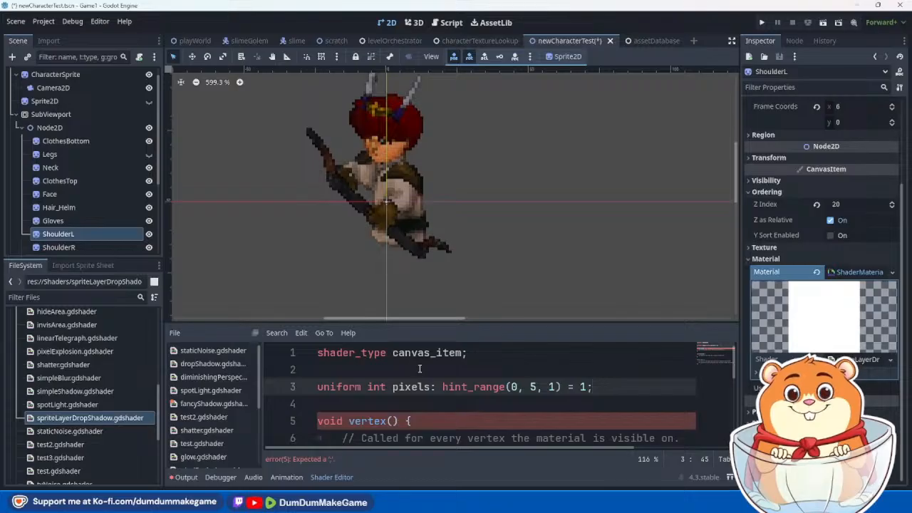
# Step: Delete the template's vertex function from the shader code
pyautogui.click(563, 416)
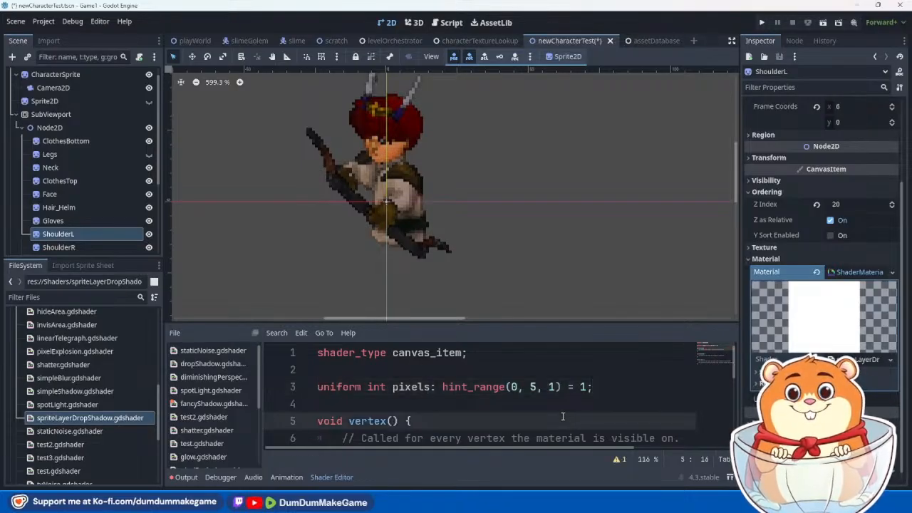
pyautogui.scroll(-3, 563, 417)
pyautogui.scroll(2, 501, 417)
pyautogui.moveTo(324, 404); pyautogui.dragTo(330, 359)
pyautogui.press('Delete')
pyautogui.press('Delete')
pyautogui.scroll(1, 335, 364)
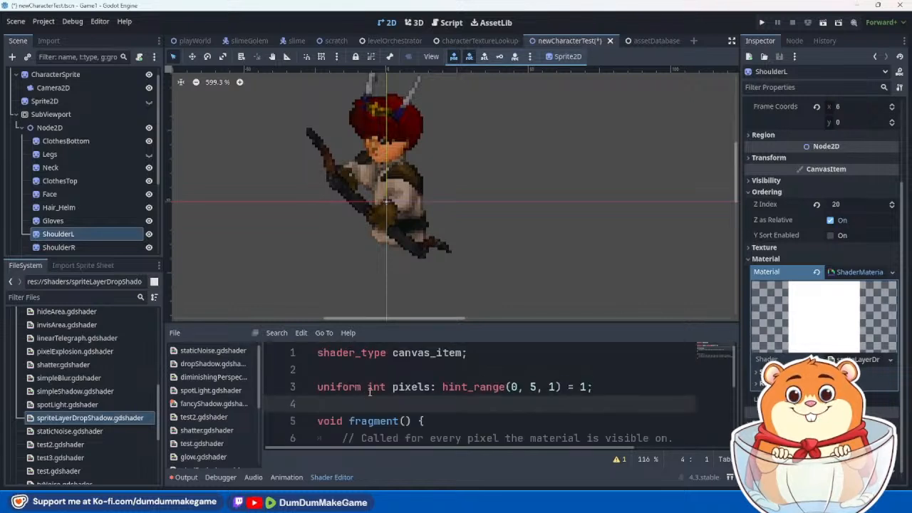
# Step: Delete the commented-out light function from the end of the shader
pyautogui.scroll(-2, 341, 365)
pyautogui.moveTo(343, 364); pyautogui.dragTo(423, 480)
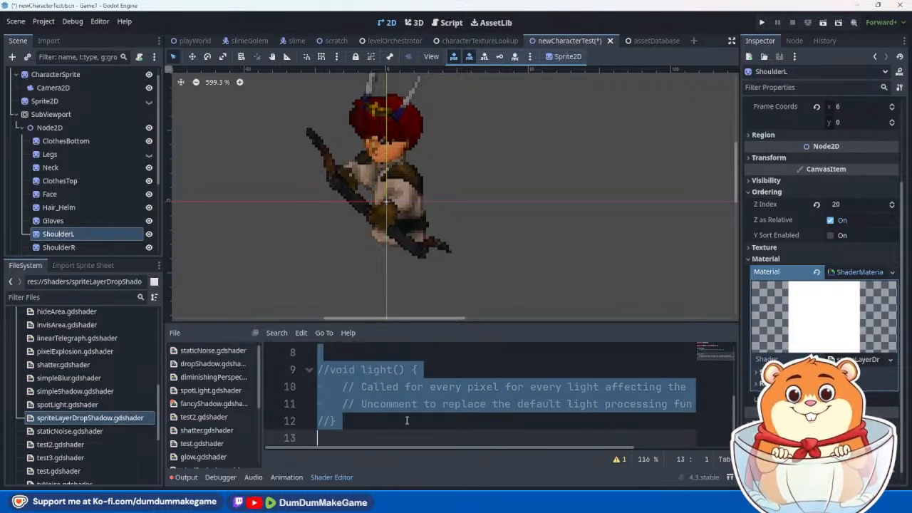
pyautogui.press('Delete')
pyautogui.scroll(3, 407, 420)
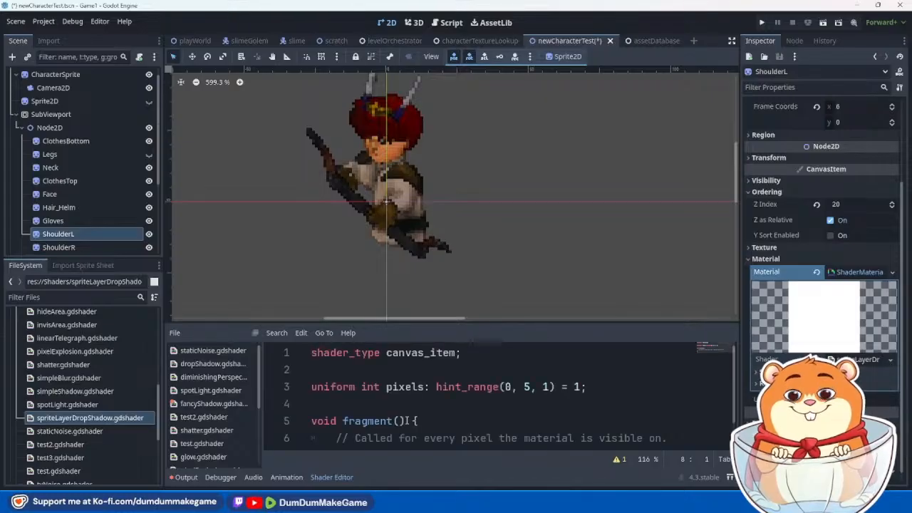
# Step: Start a float uniform named falloff with a type hint colon, on the line below pixels
pyautogui.click(366, 403)
pyautogui.press('Return')
pyautogui.press('Up')
pyautogui.write('i')
pyautogui.press('BackSpace')
pyautogui.write('uniform ')
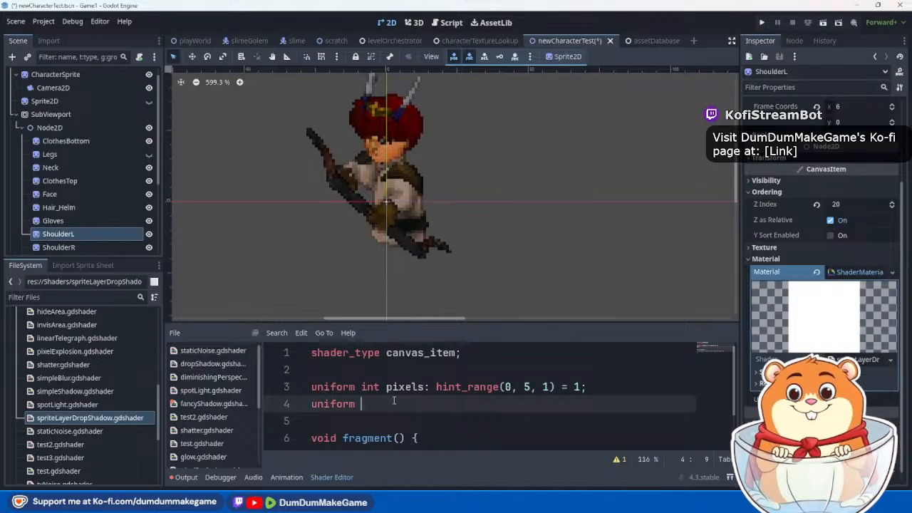
pyautogui.write('float falloff:')
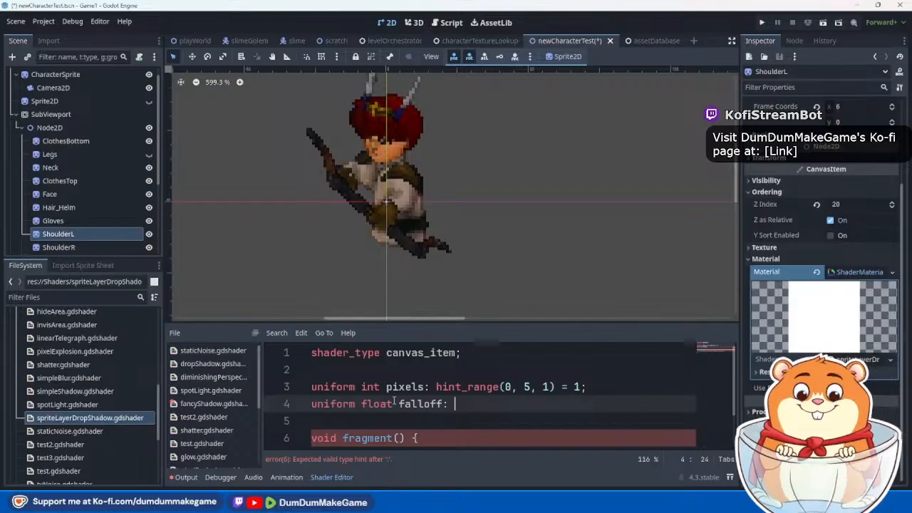
# Step: Insert a vec4 uniform named shadowColor between the pixels and falloff declarations
pyautogui.click(593, 387)
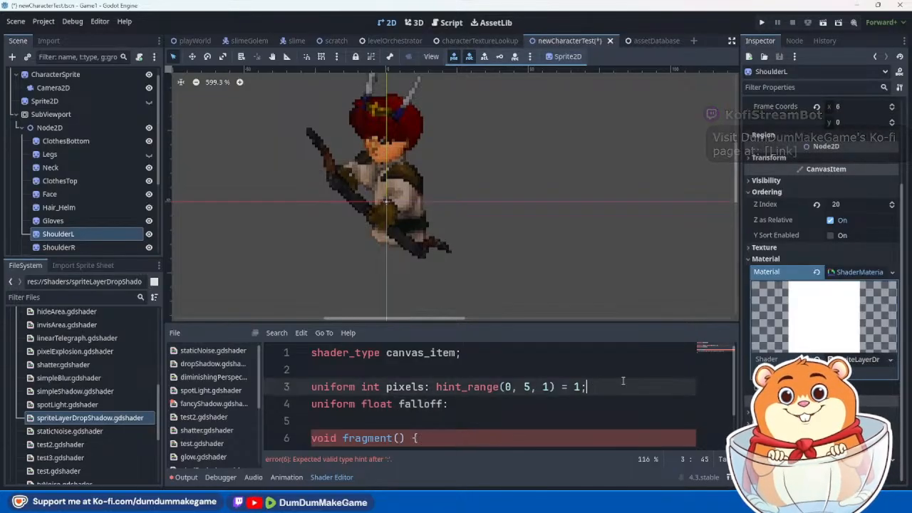
pyautogui.press('Return')
pyautogui.write('unifo')
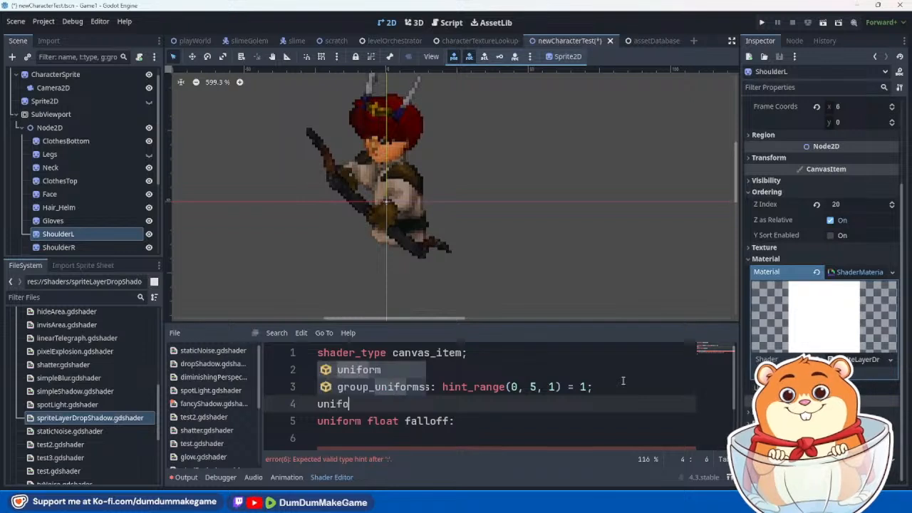
pyautogui.write('rm shadowCol')
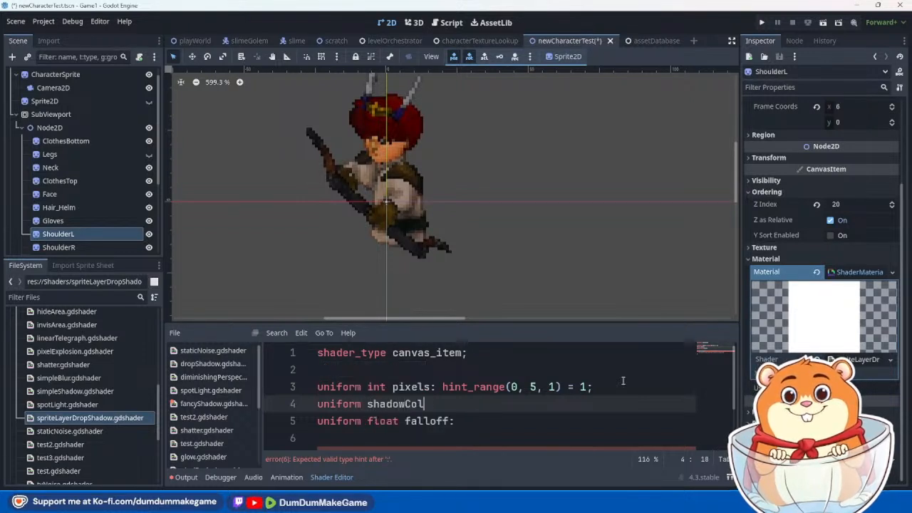
pyautogui.write('or:')
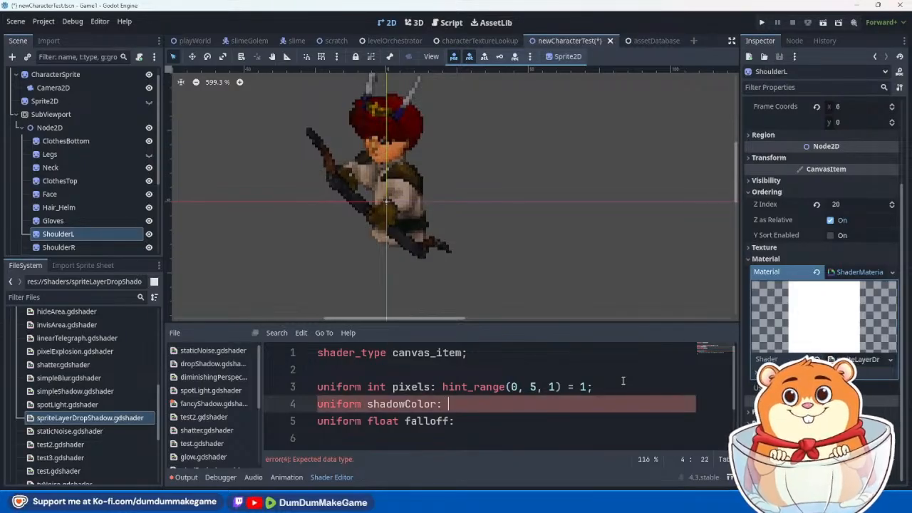
pyautogui.write(' hint')
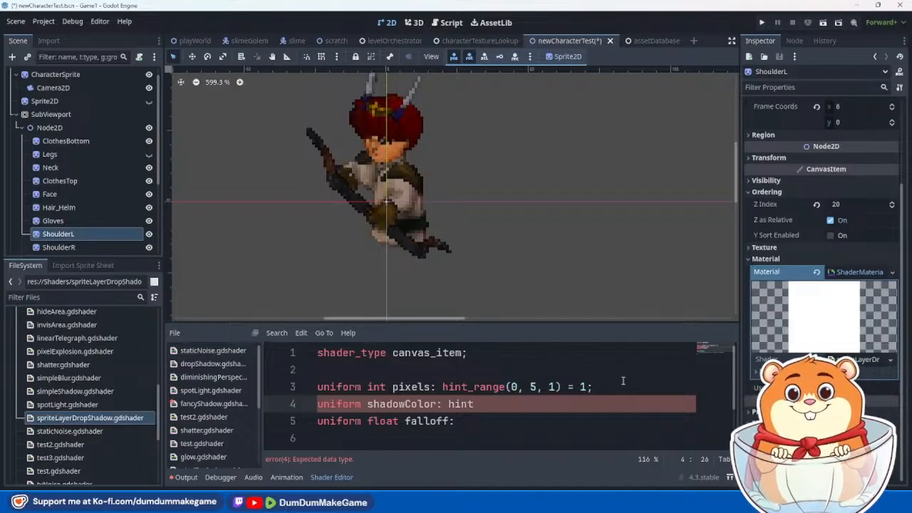
pyautogui.press('BackSpace')
pyautogui.press('BackSpace')
pyautogui.press('BackSpace')
pyautogui.press('BackSpace')
pyautogui.press('BackSpace')
pyautogui.press('BackSpace')
pyautogui.press('BackSpace')
pyautogui.press('BackSpace')
pyautogui.press('BackSpace')
pyautogui.press('BackSpace')
pyautogui.press('BackSpace')
pyautogui.press('BackSpace')
pyautogui.press('BackSpace')
pyautogui.press('BackSpace')
pyautogui.press('BackSpace')
pyautogui.press('BackSpace')
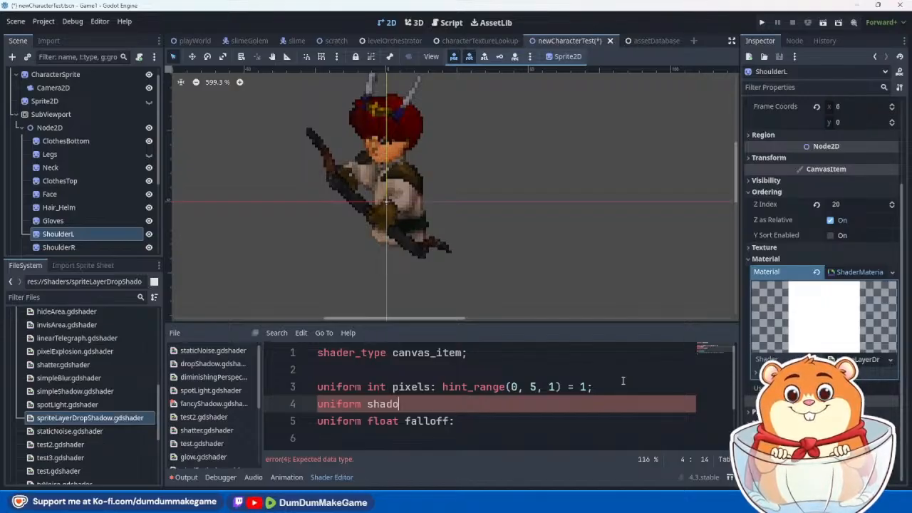
pyautogui.write('c')
pyautogui.press('BackSpace')
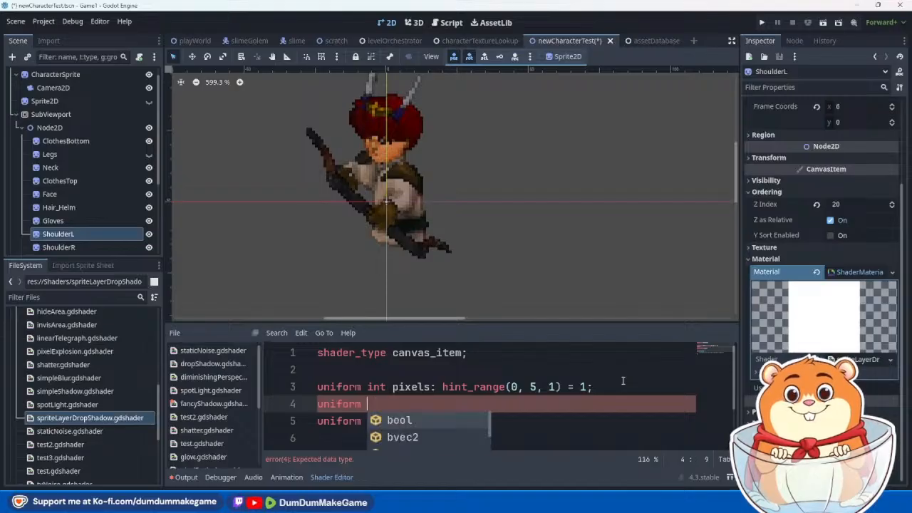
pyautogui.write('vec4 shadowC')
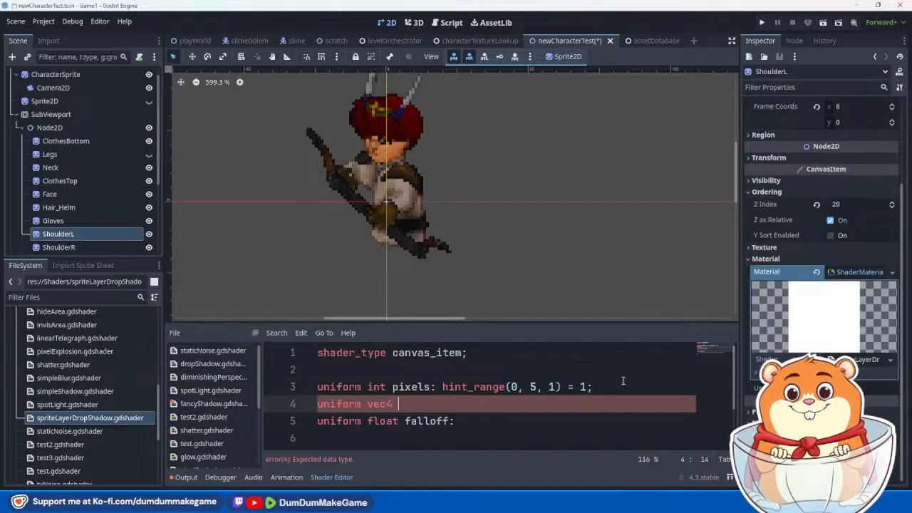
pyautogui.write('olor:')
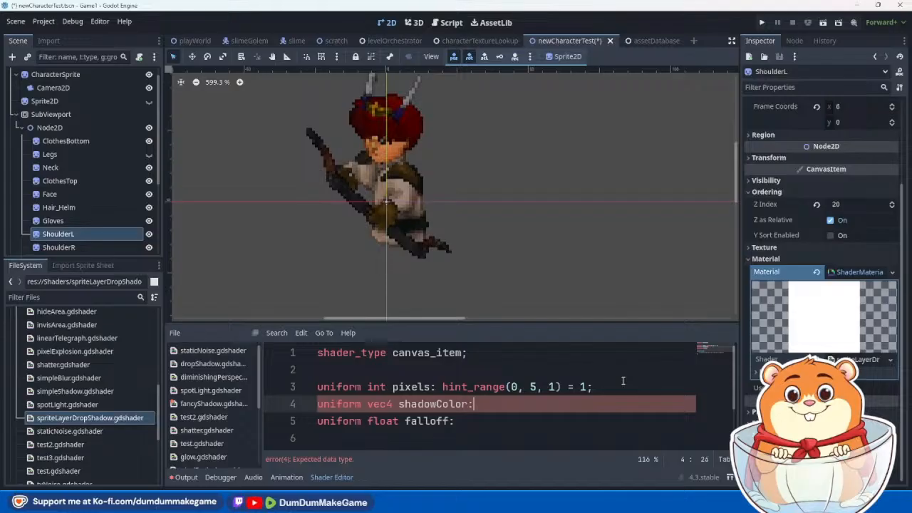
# Step: Try to give the shadowColor uniform a hint_color() type hint
pyautogui.write(' hint')
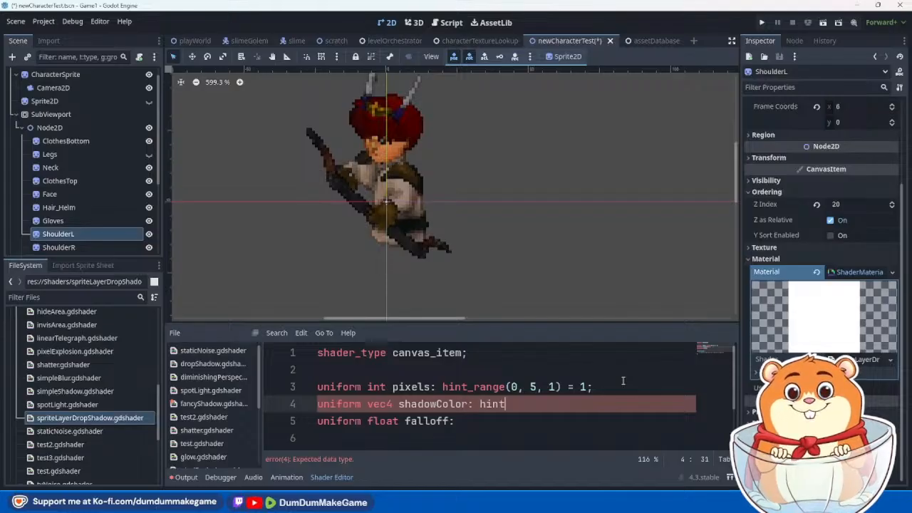
pyautogui.write('_color(')
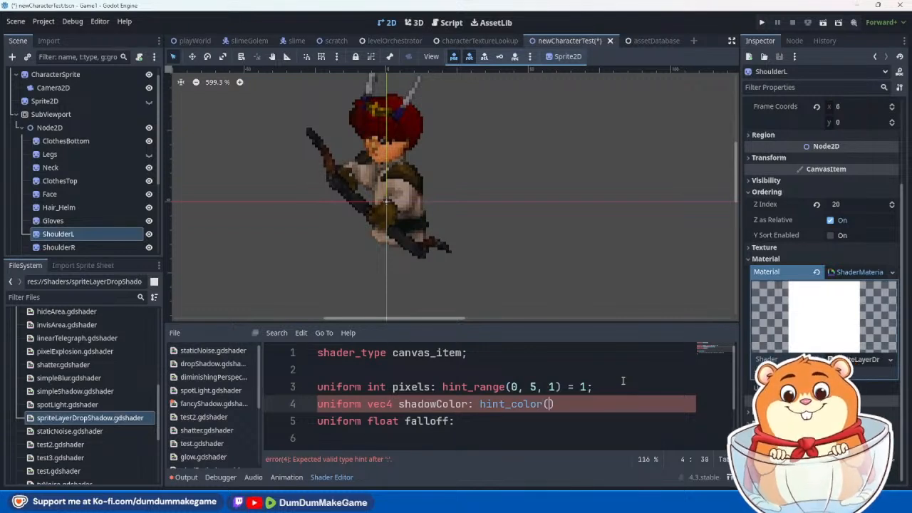
pyautogui.press('Right')
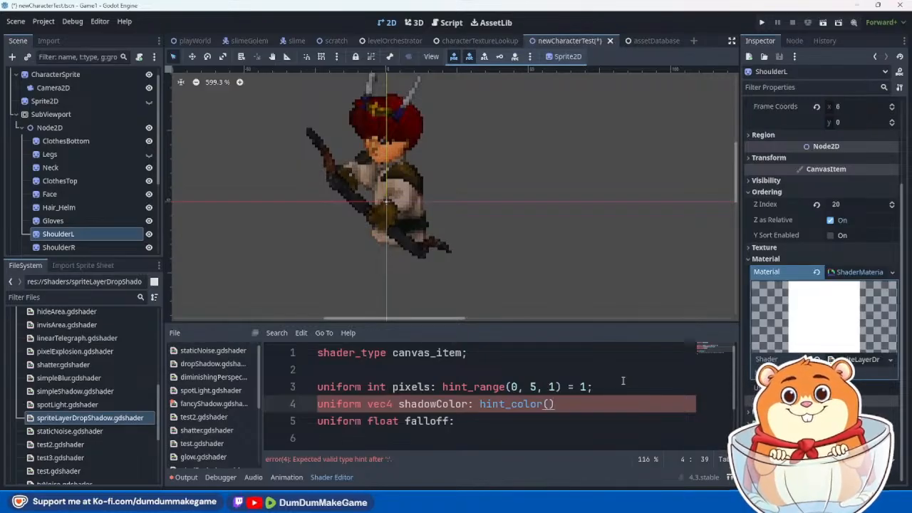
pyautogui.press('BackSpace')
pyautogui.press('BackSpace')
pyautogui.press('BackSpace')
pyautogui.press('BackSpace')
pyautogui.press('BackSpace')
pyautogui.press('BackSpace')
pyautogui.press('BackSpace')
pyautogui.press('BackSpace')
pyautogui.press('BackSpace')
pyautogui.press('BackSpace')
pyautogui.press('BackSpace')
pyautogui.press('BackSpace')
pyautogui.press('BackSpace')
pyautogui.press('BackSpace')
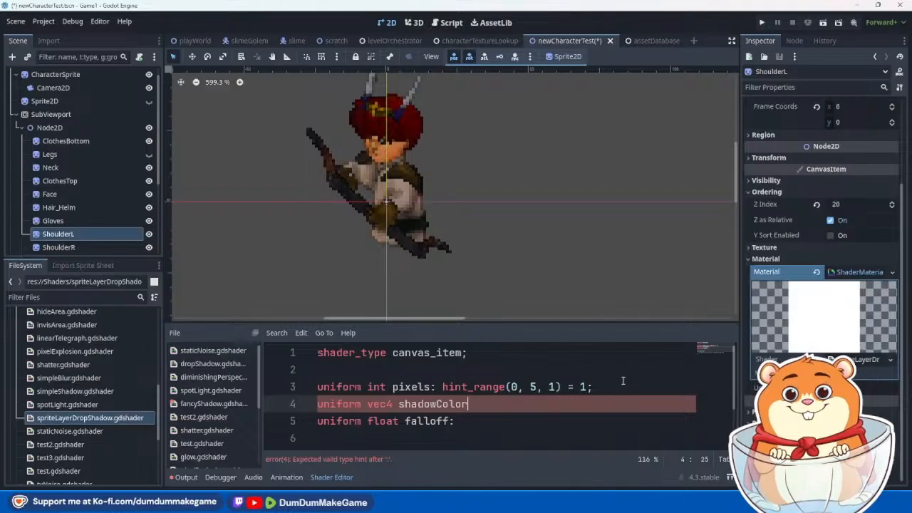
# Step: Give the shadowColor uniform a default value of vec4(0.0, 0.0, 0.0, 0.5) and close the declaration
pyautogui.write('= ')
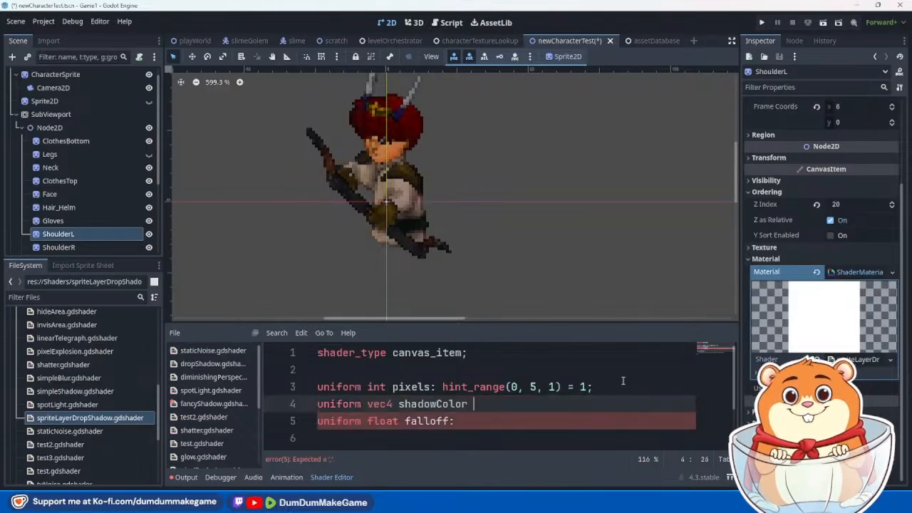
pyautogui.write('vec4(')
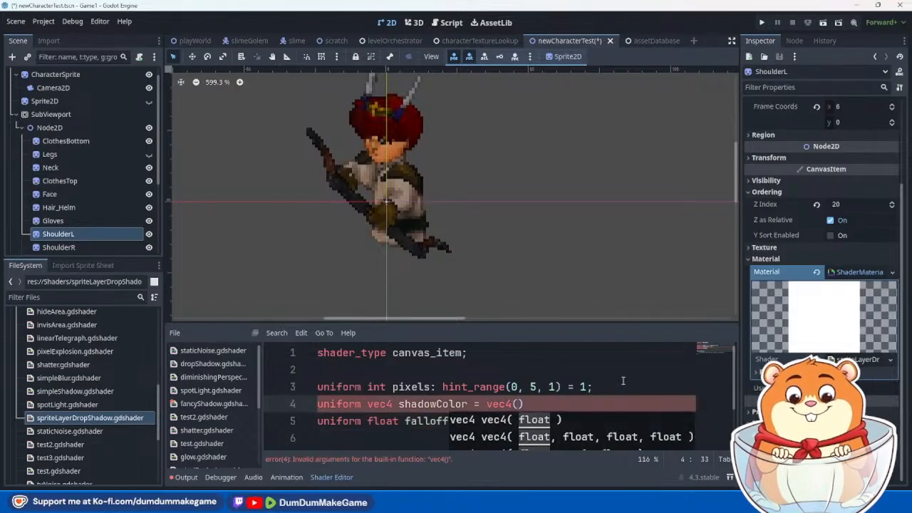
pyautogui.write('0.0, 0.0, 0.0,')
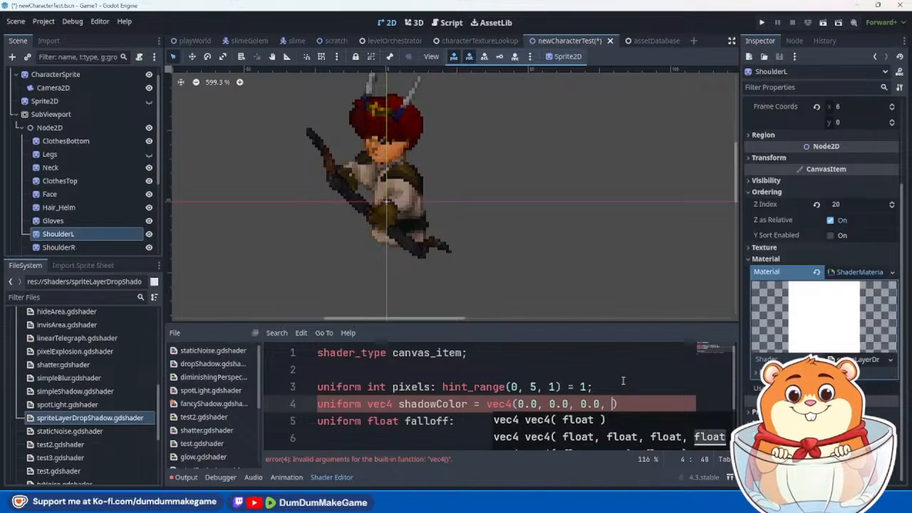
pyautogui.write(' 0.5)')
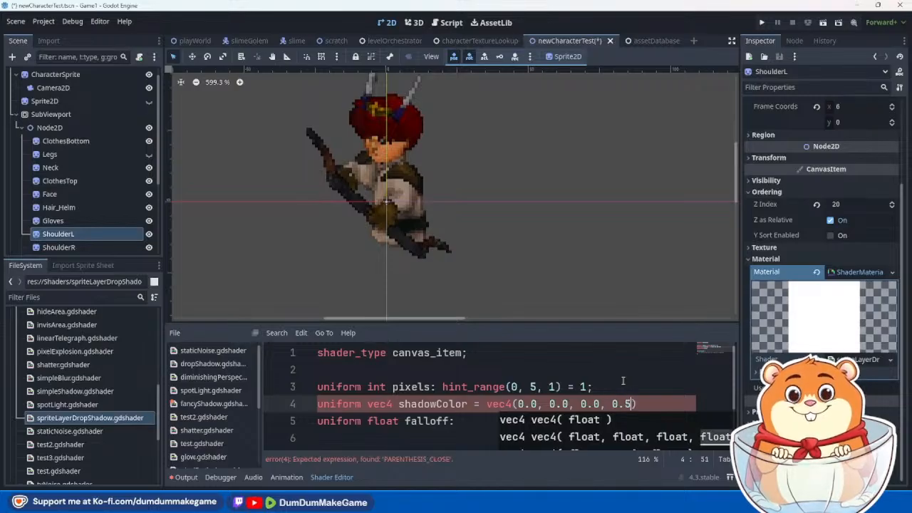
pyautogui.write(';')
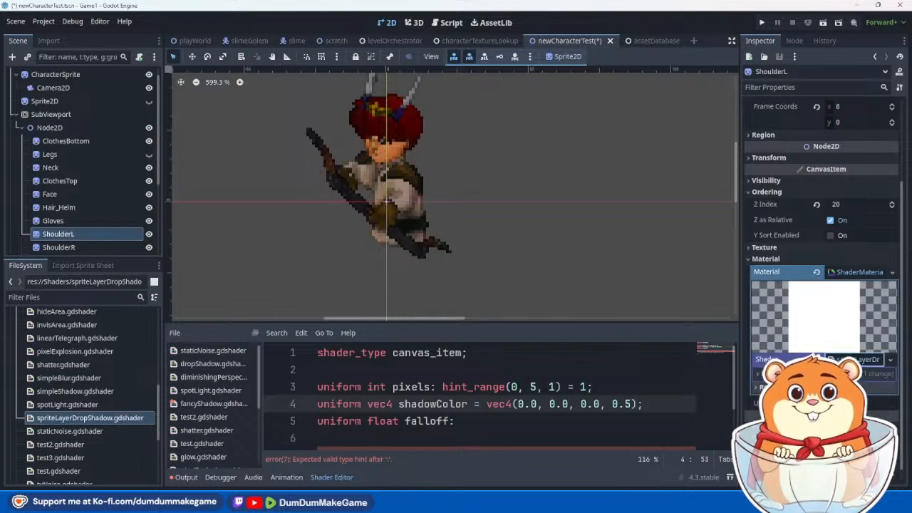
# Step: Close the falloff declaration with a semicolon in place of its type hint colon
pyautogui.scroll(-2, 522, 419)
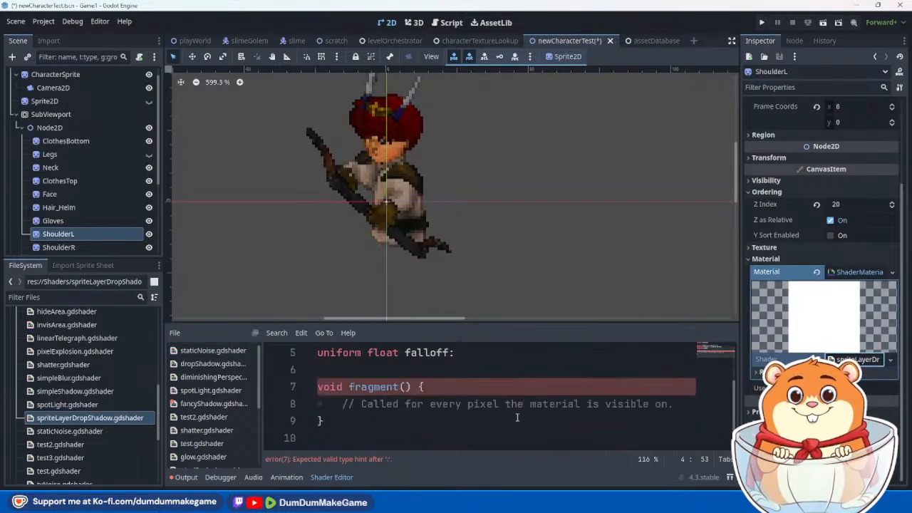
pyautogui.scroll(1, 485, 409)
pyautogui.click(473, 404)
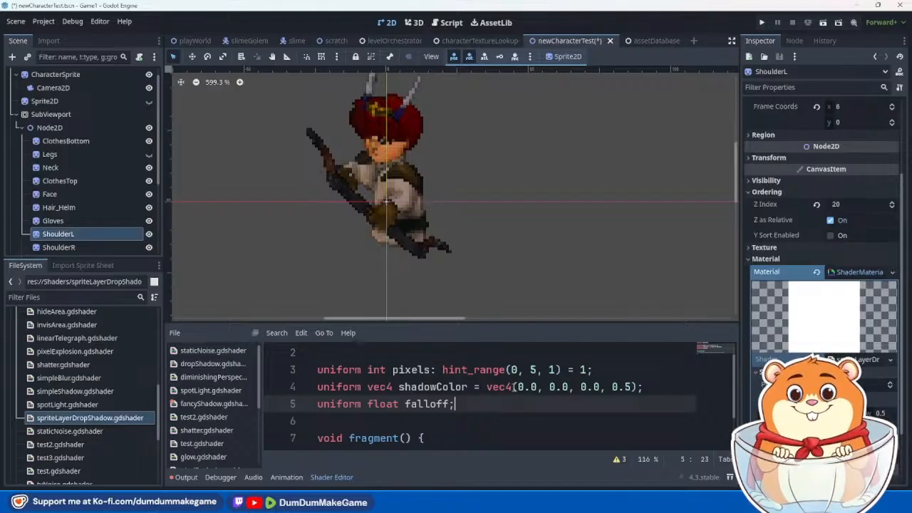
# Step: Try a hint_color type hint without parentheses before the default value of shadowColor
pyautogui.click(472, 387)
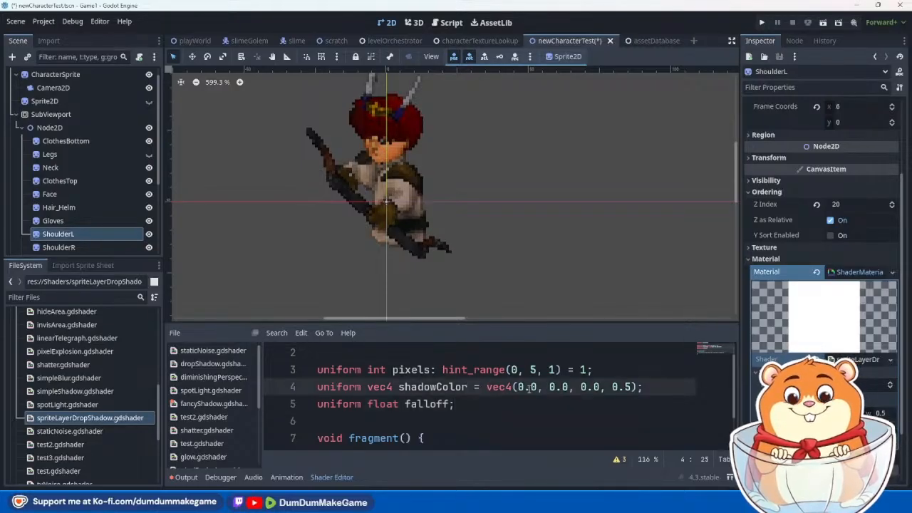
pyautogui.write(': hint_color')
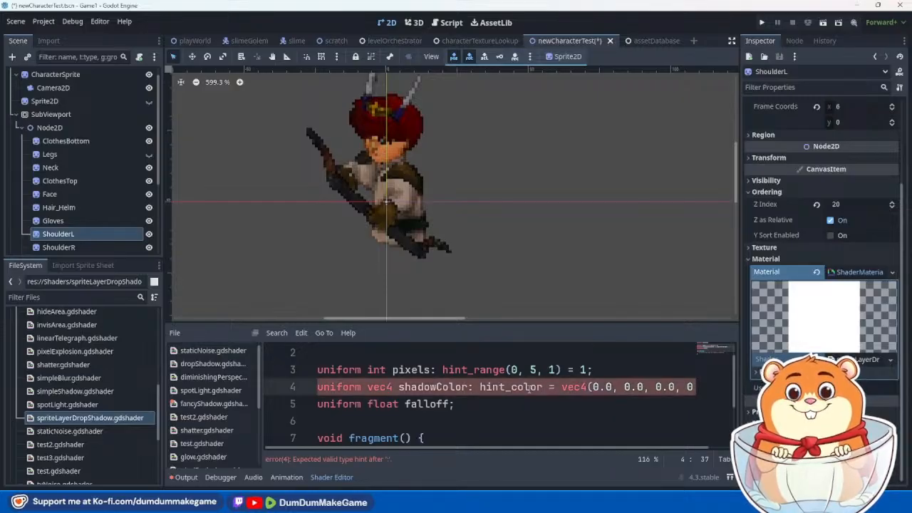
# Step: Switch to the web browser and search Google for "godot shader hint color", checking the example code in the results
pyautogui.moveTo(249, 503)
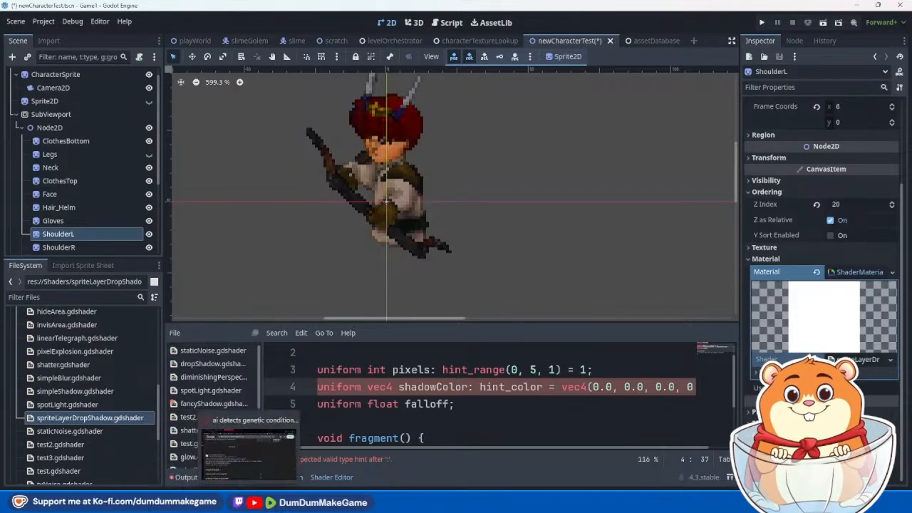
pyautogui.click(249, 445)
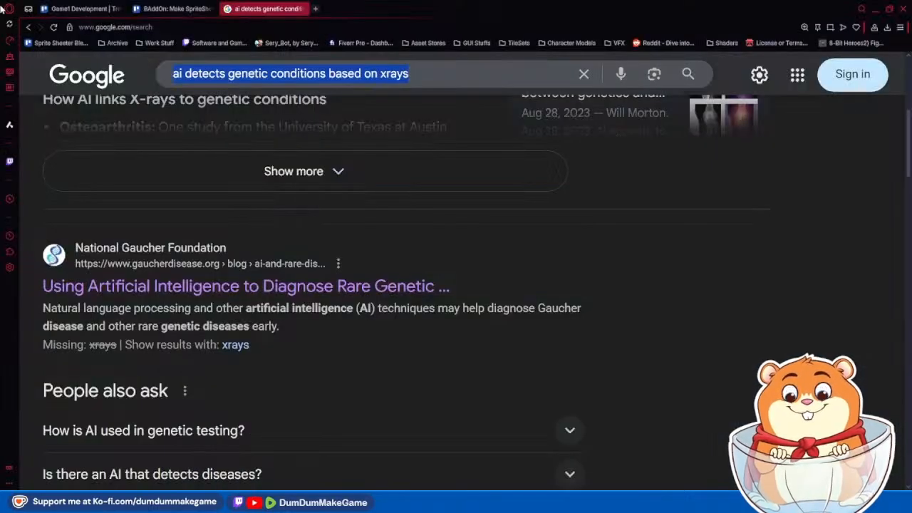
pyautogui.write('godot shader h')
pyautogui.write('int color')
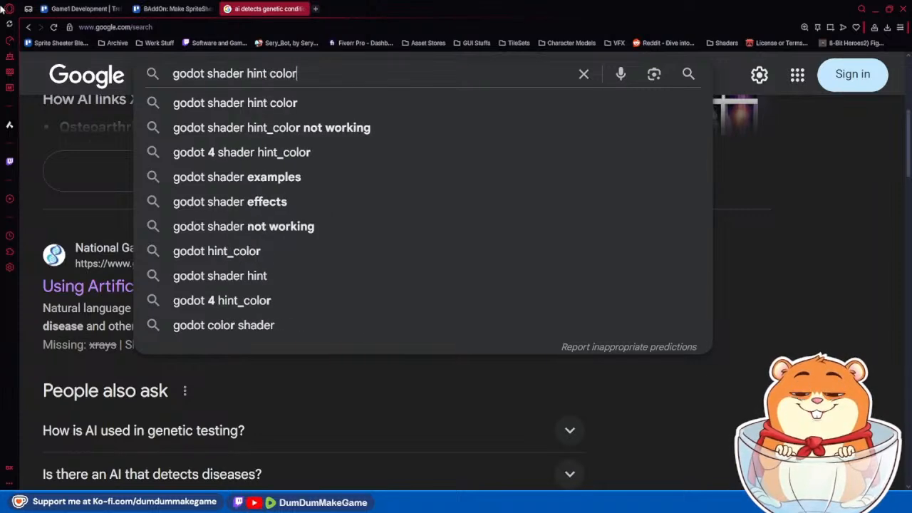
pyautogui.press('Return')
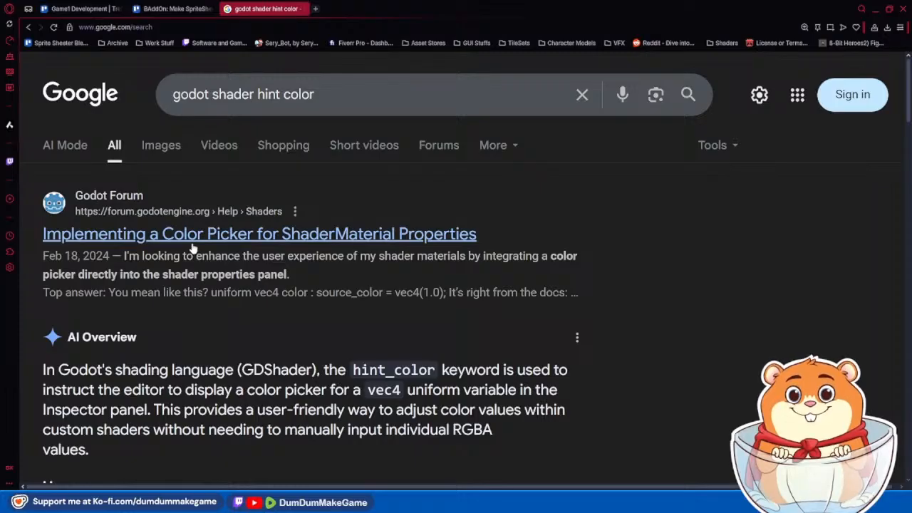
pyautogui.scroll(-4, 194, 250)
pyautogui.click(285, 334)
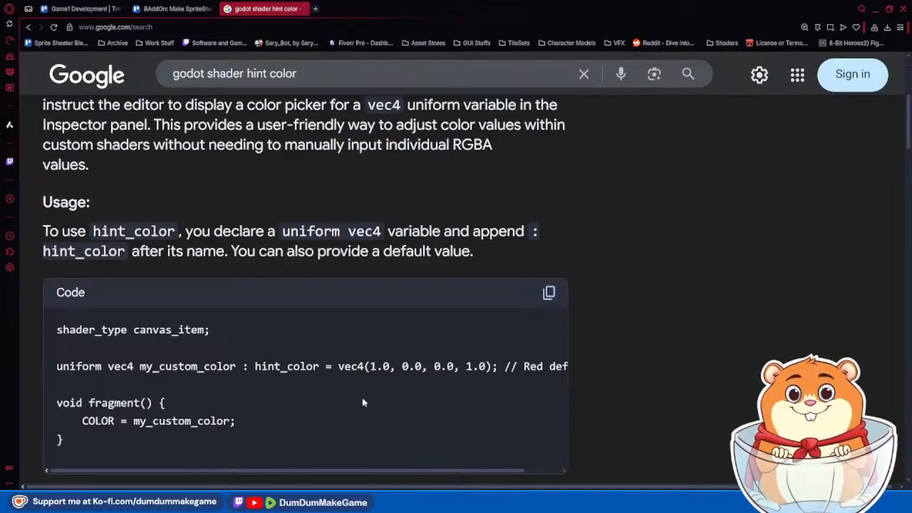
# Step: Compare the example declaration with the shader in Godot, and look through the browser's search results for the current color hint name
pyautogui.hotkey('alt', 'Tab')
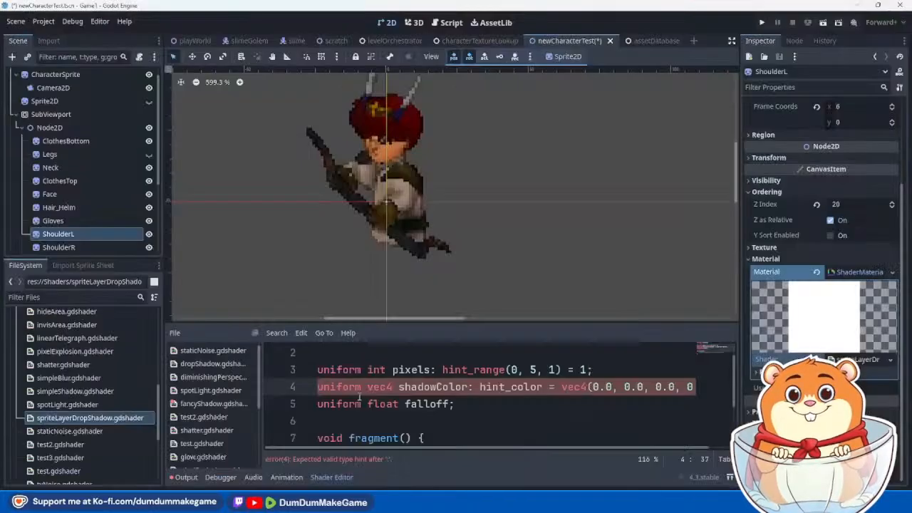
pyautogui.click(590, 365)
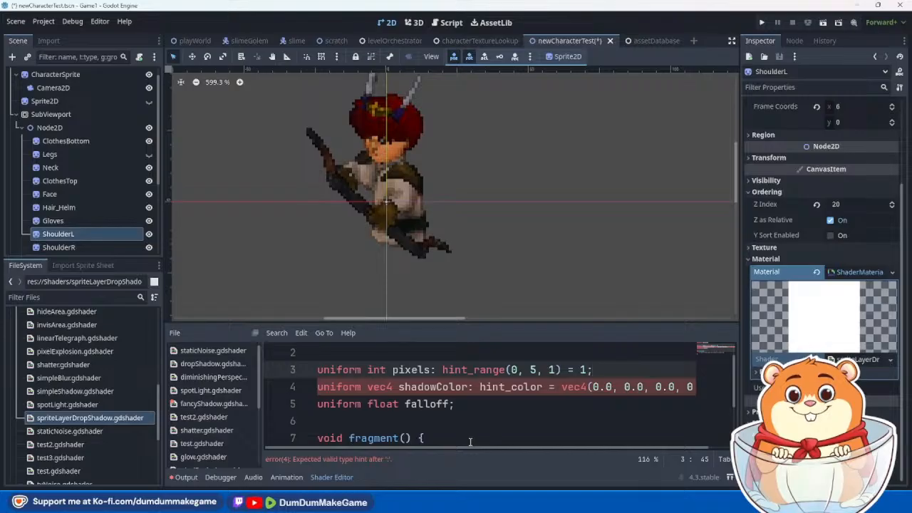
pyautogui.hotkey('alt', 'Tab')
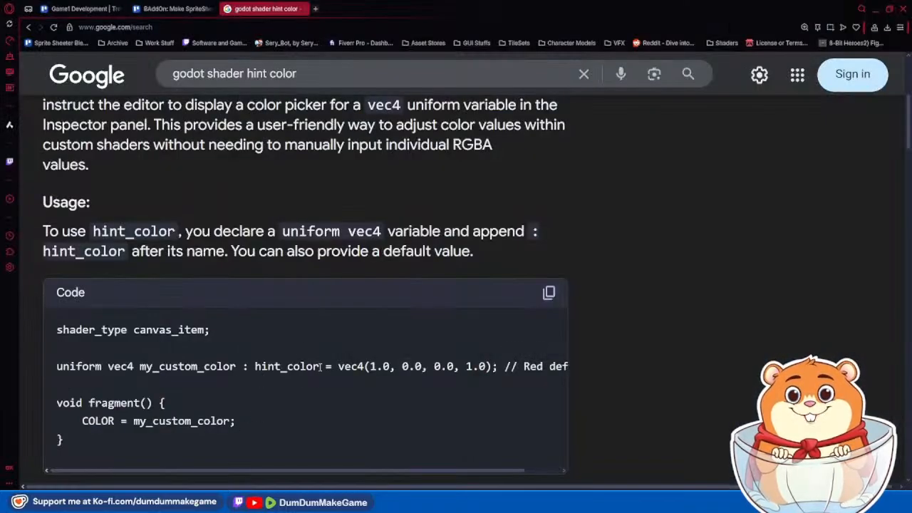
pyautogui.scroll(4, 320, 367)
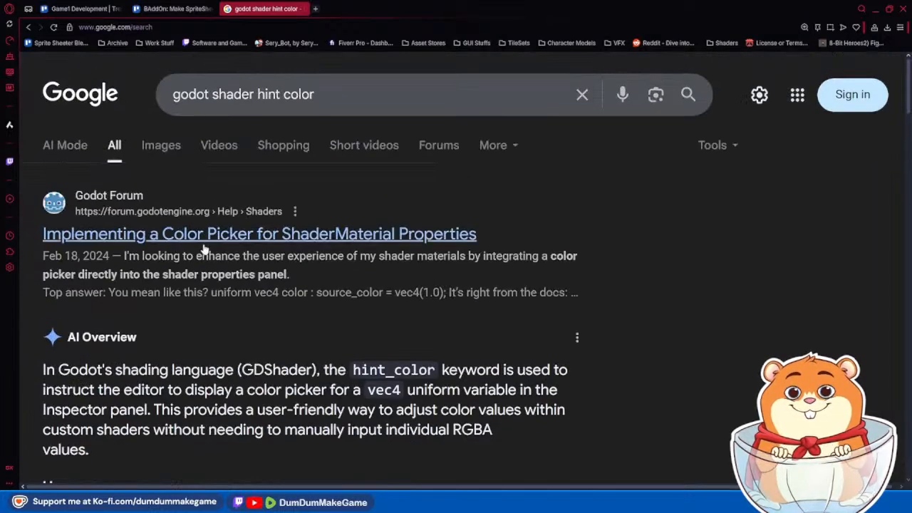
pyautogui.scroll(-8, 199, 247)
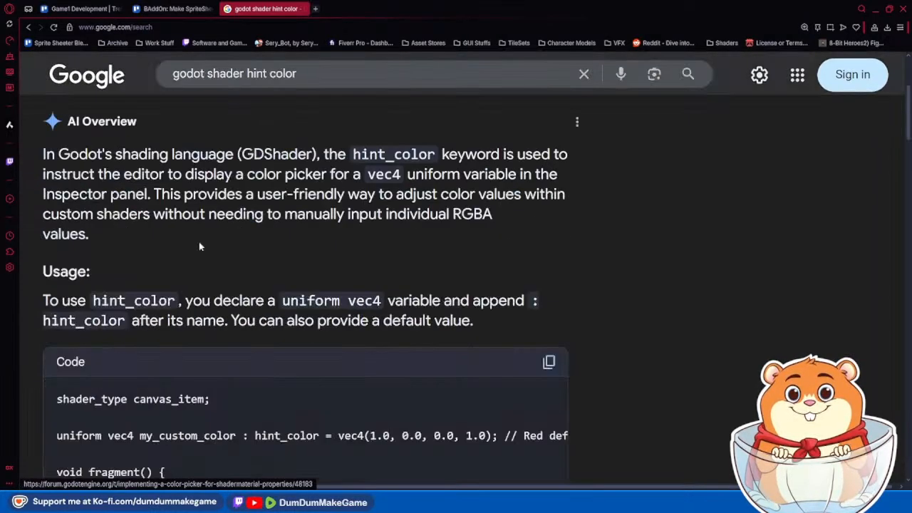
pyautogui.scroll(-6, 198, 246)
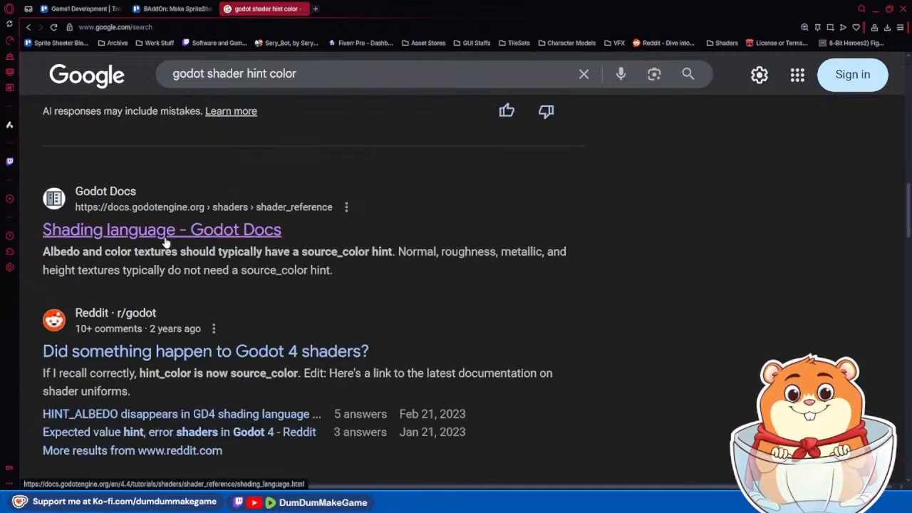
# Step: Switch back to Godot and replace hint_color with source_color in the shadowColor declaration
pyautogui.hotkey('alt', 'Tab')
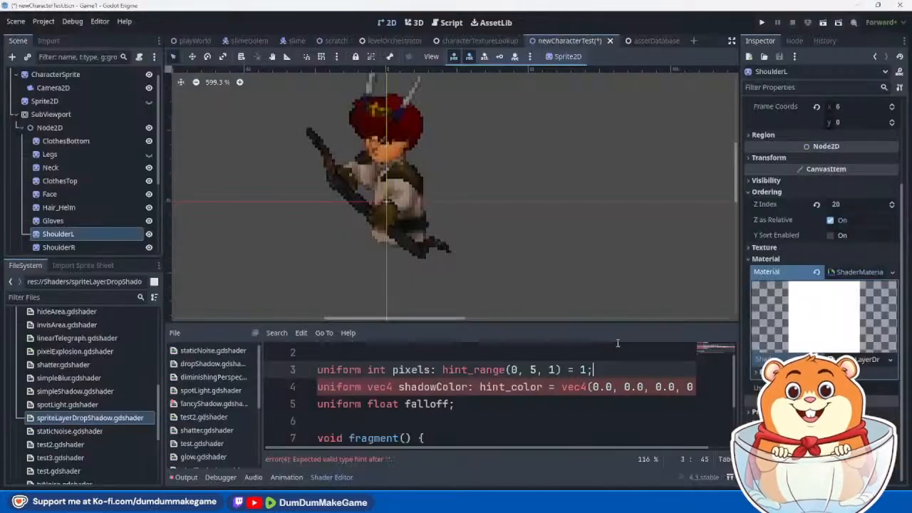
pyautogui.doubleClick(511, 387)
pyautogui.write('sourc')
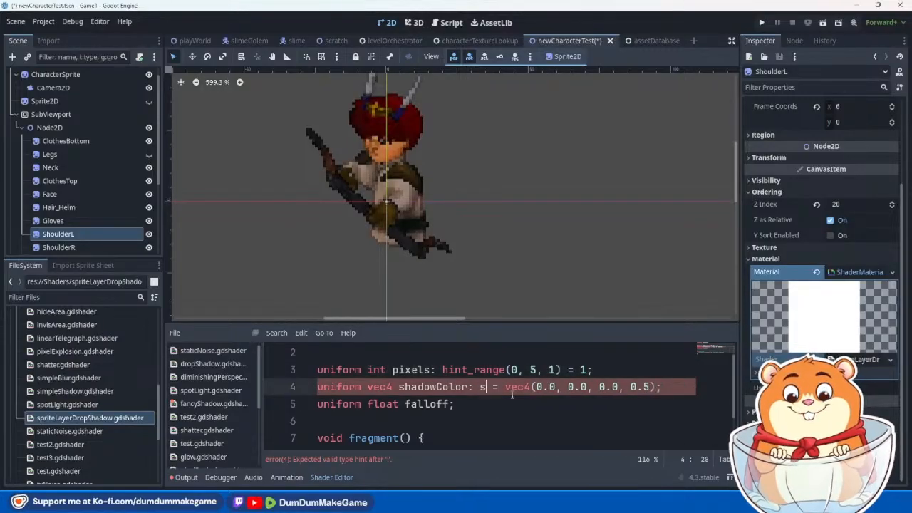
pyautogui.press('Return')
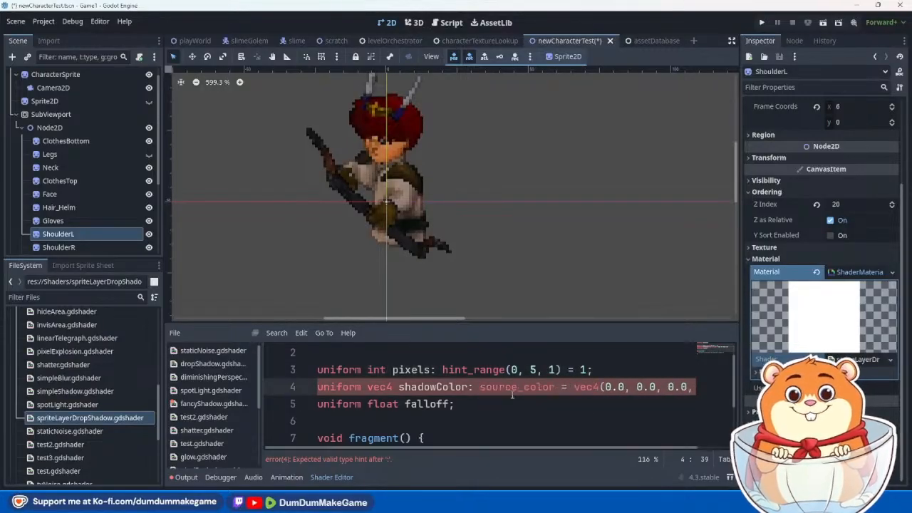
# Step: Give the falloff uniform the type hint hint_range(0.0, 1.0, 0.01) and a default value of 0.5
pyautogui.click(637, 403)
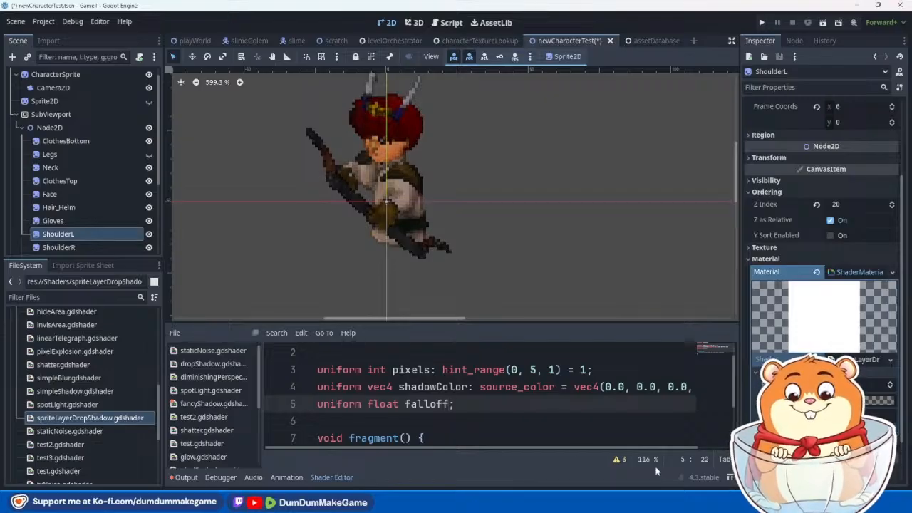
pyautogui.write(': hint')
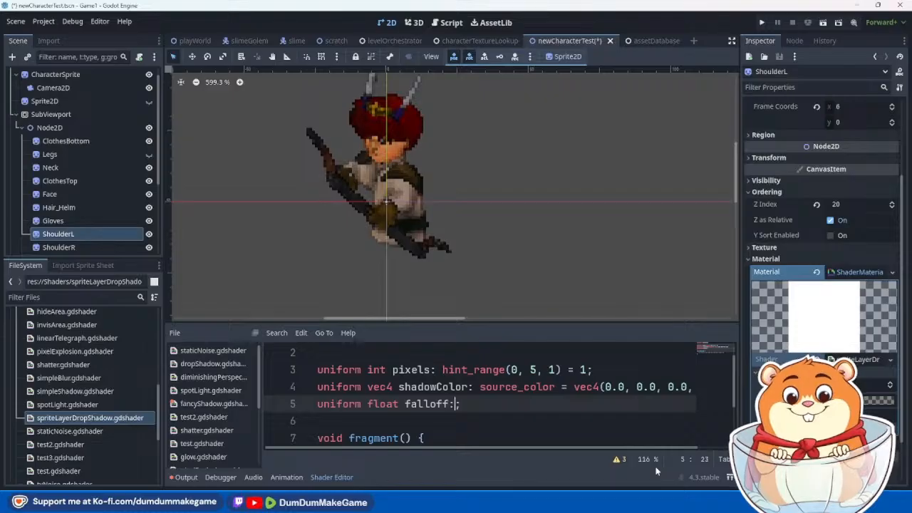
pyautogui.press('Return')
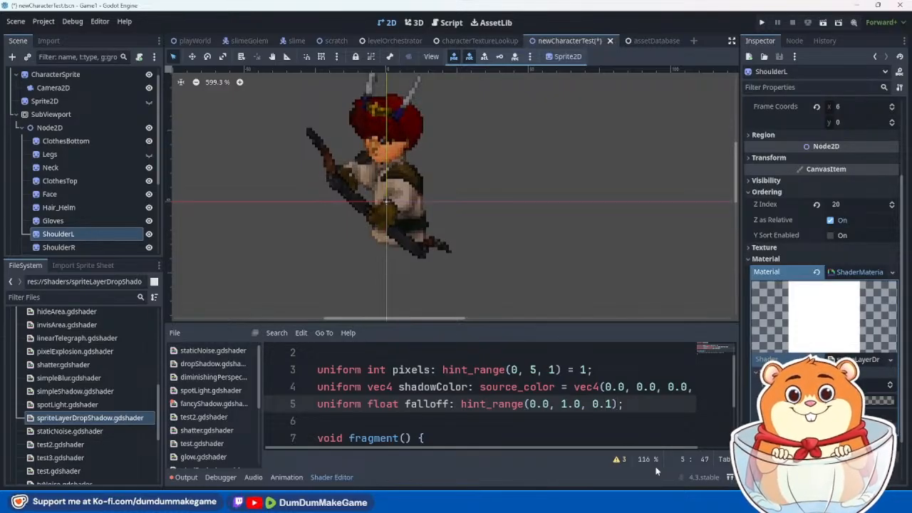
pyautogui.write('01)')
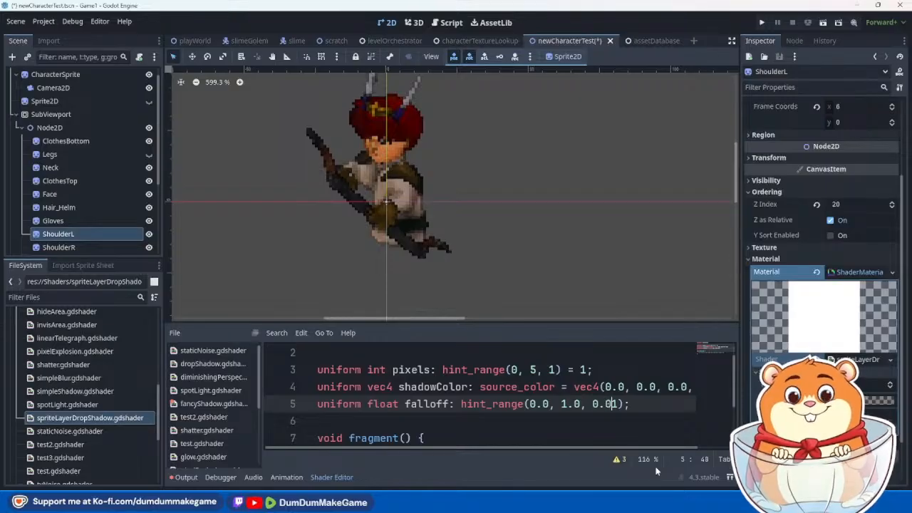
pyautogui.write(' = 0.5')
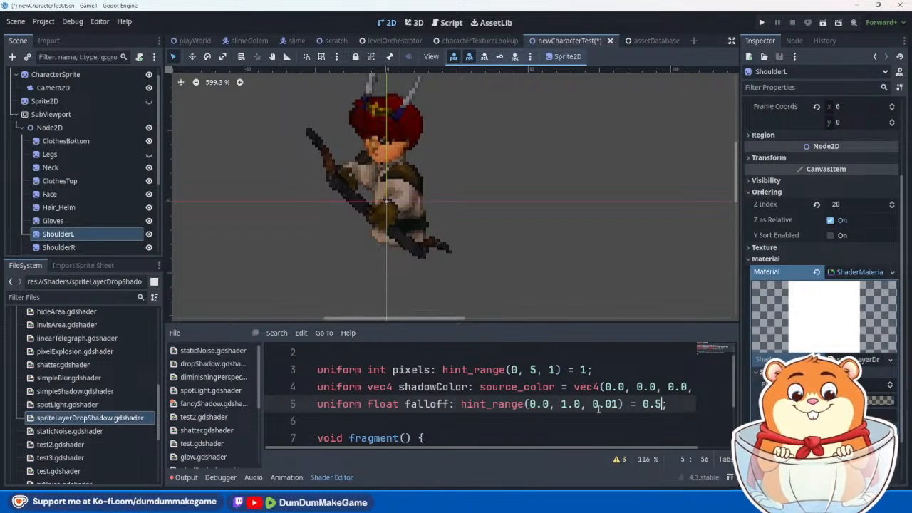
# Step: Delete the placeholder comment inside the fragment function, leaving an empty indented line
pyautogui.scroll(-2, 597, 404)
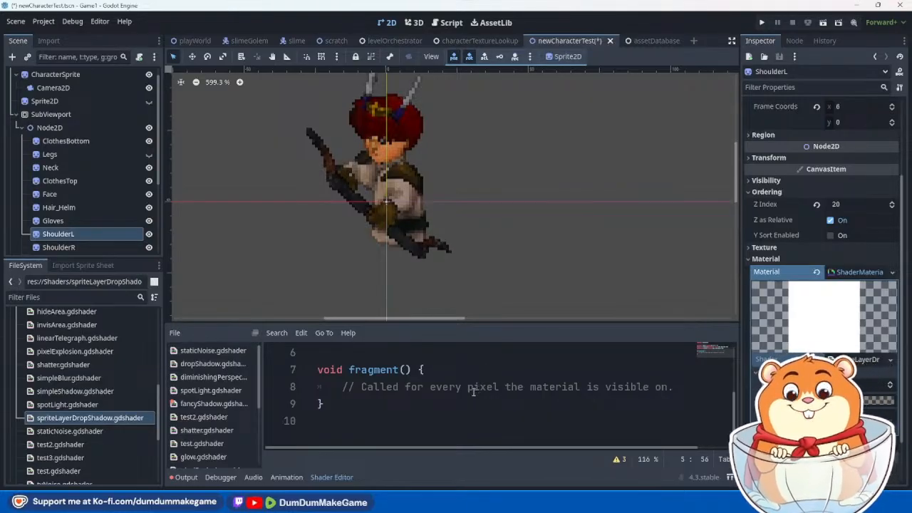
pyautogui.moveTo(345, 390); pyautogui.dragTo(675, 389)
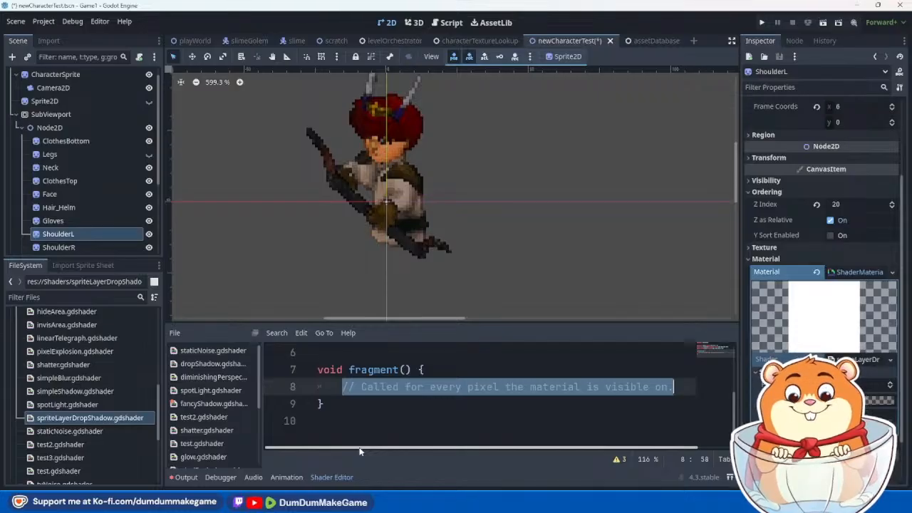
pyautogui.press('BackSpace')
pyautogui.press('BackSpace')
pyautogui.press('Tab')
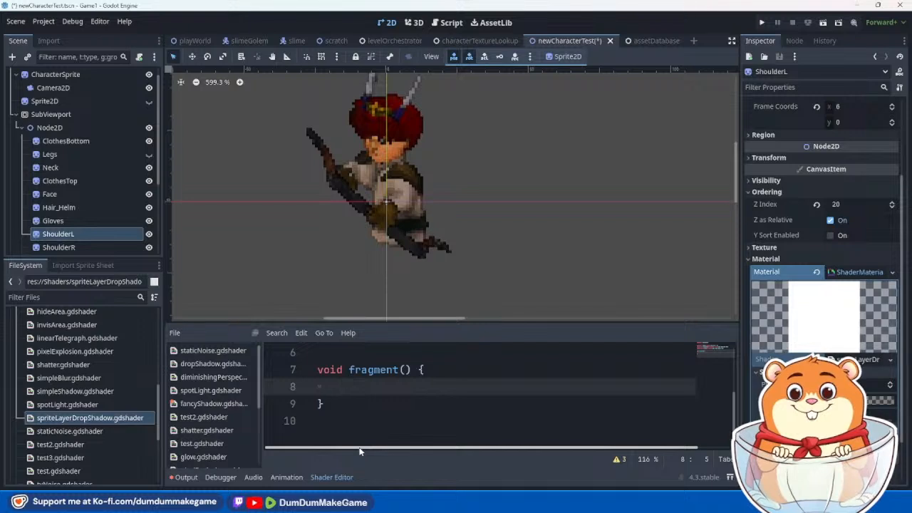
# Step: Insert TEXTURE_PIXEL_SIZE; as a line in the fragment function and check the uniform declarations above
pyautogui.write('pixel')
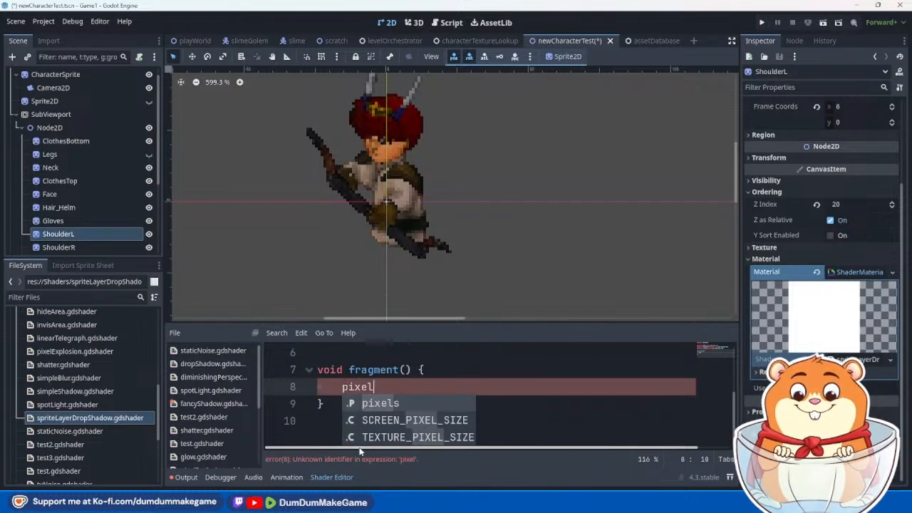
pyautogui.press('Down')
pyautogui.press('Down')
pyautogui.press('Return')
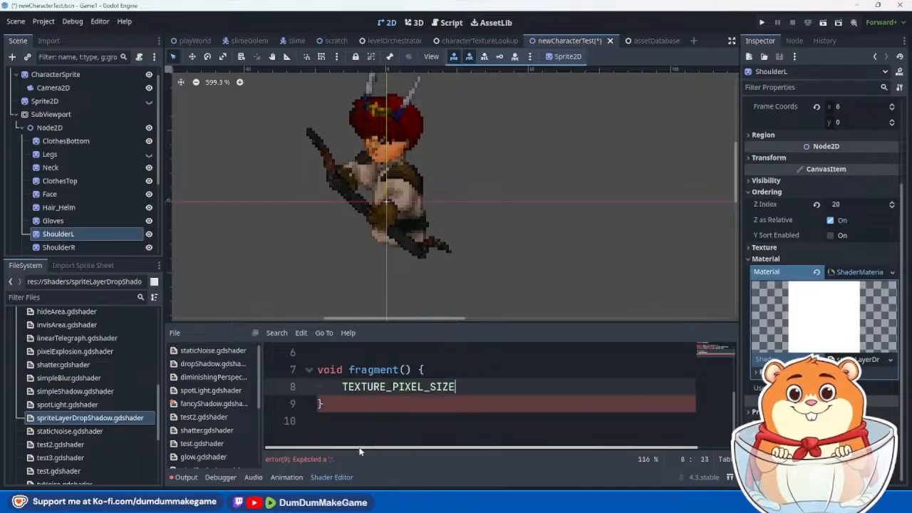
pyautogui.press('Home')
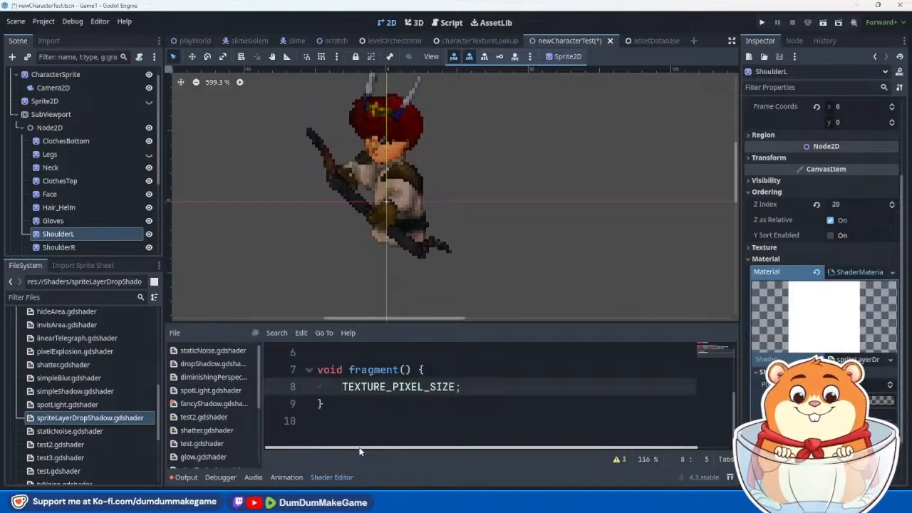
pyautogui.scroll(2, 428, 410)
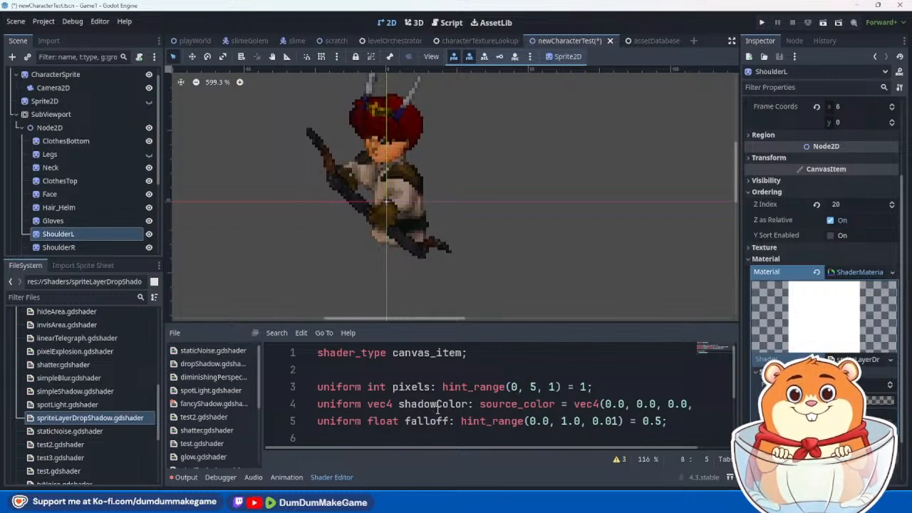
# Step: Insert a for statement with empty parentheses on its own line above TEXTURE_PIXEL_SIZE; in the fragment function
pyautogui.scroll(-2, 437, 406)
pyautogui.click(461, 378)
pyautogui.press('Return')
pyautogui.write('fi')
pyautogui.press('BackSpace')
pyautogui.write('or ')
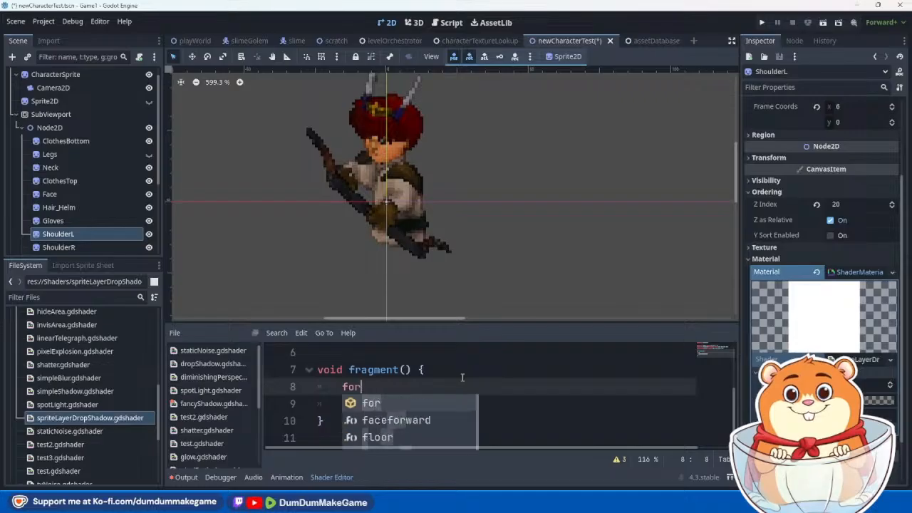
pyautogui.write('(')
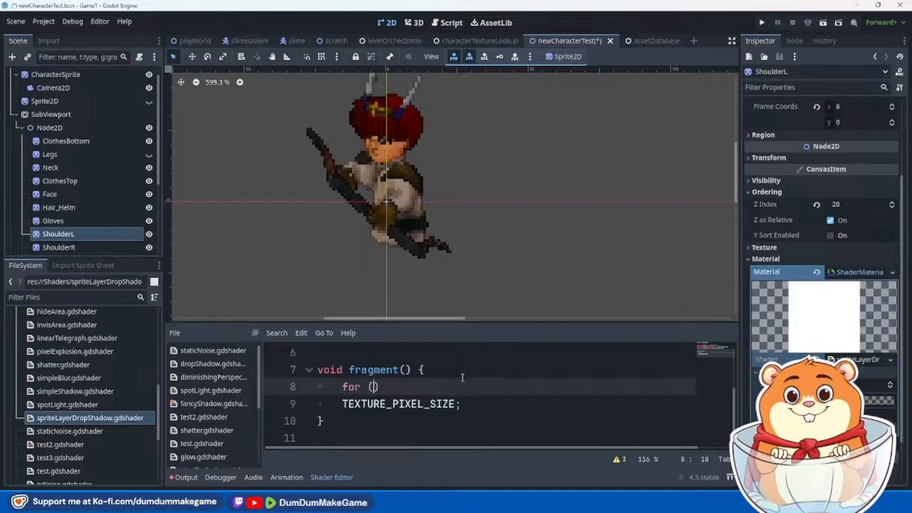
# Step: Fill in the for loop header as int i = 0; i < 5; i++ and open a braced body with an empty line
pyautogui.scroll(1, 471, 378)
pyautogui.scroll(-2, 471, 378)
pyautogui.write('int')
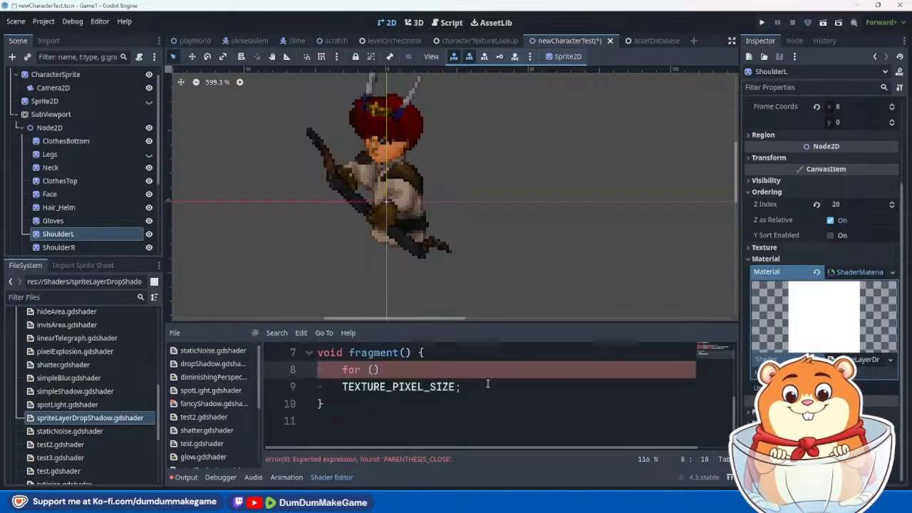
pyautogui.write(' i')
pyautogui.write(' = 0')
pyautogui.write('; ')
pyautogui.write('i < ')
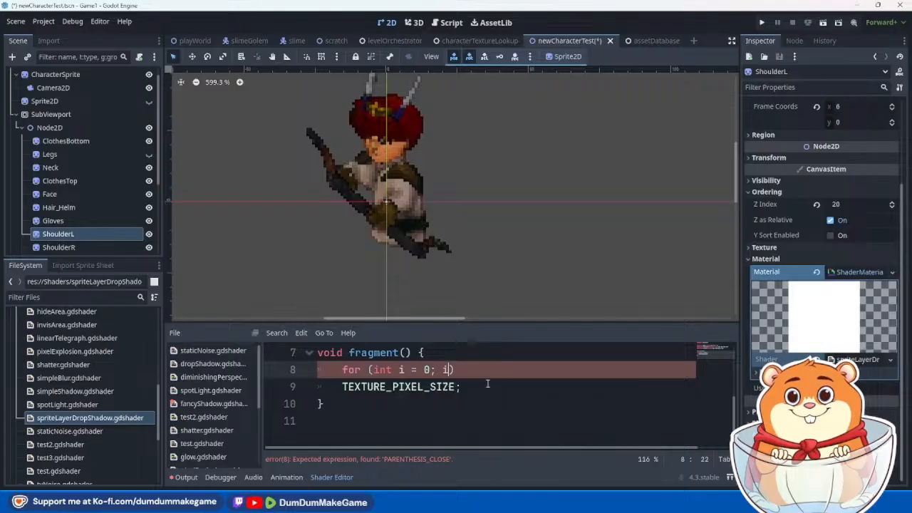
pyautogui.write('5')
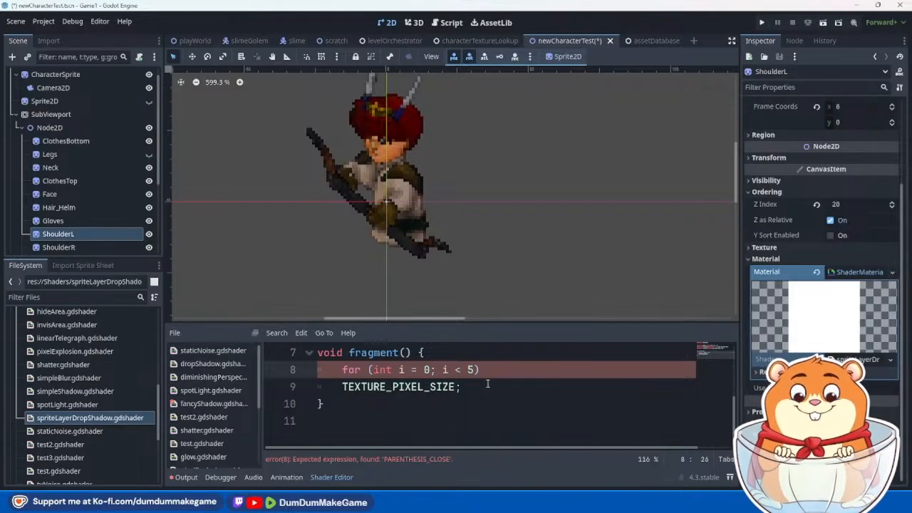
pyautogui.write('; ')
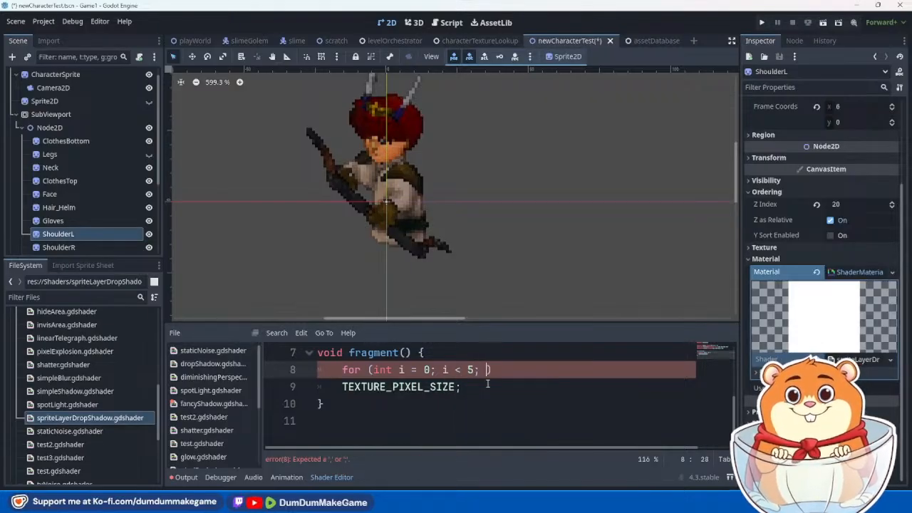
pyautogui.write('i++)')
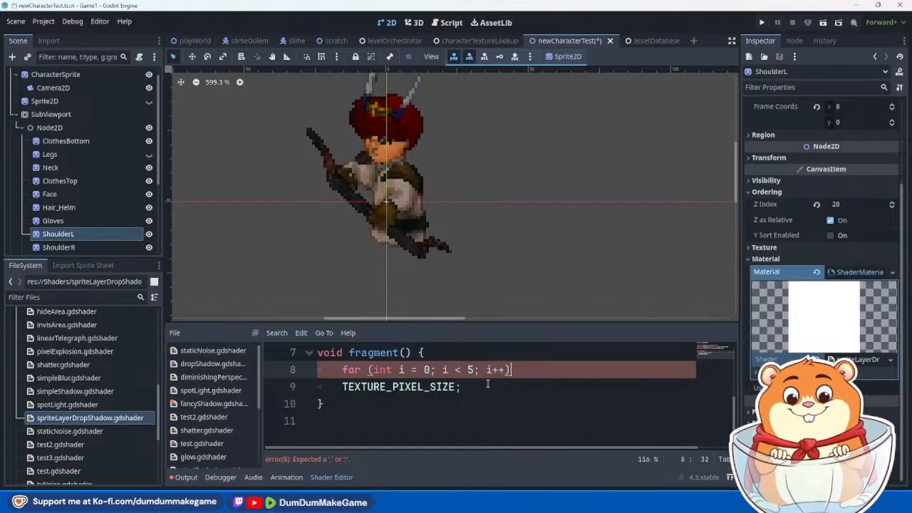
pyautogui.write('{')
pyautogui.press('Return')
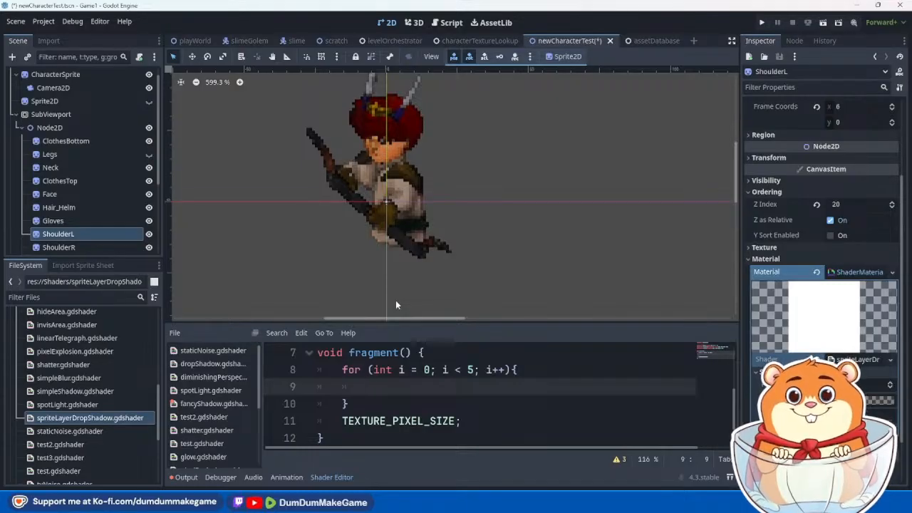
# Step: Check the pixels uniform declaration and enter the variable name usePixel on the empty line inside the for loop
pyautogui.scroll(3, 451, 413)
pyautogui.scroll(-3, 453, 409)
pyautogui.scroll(3, 454, 408)
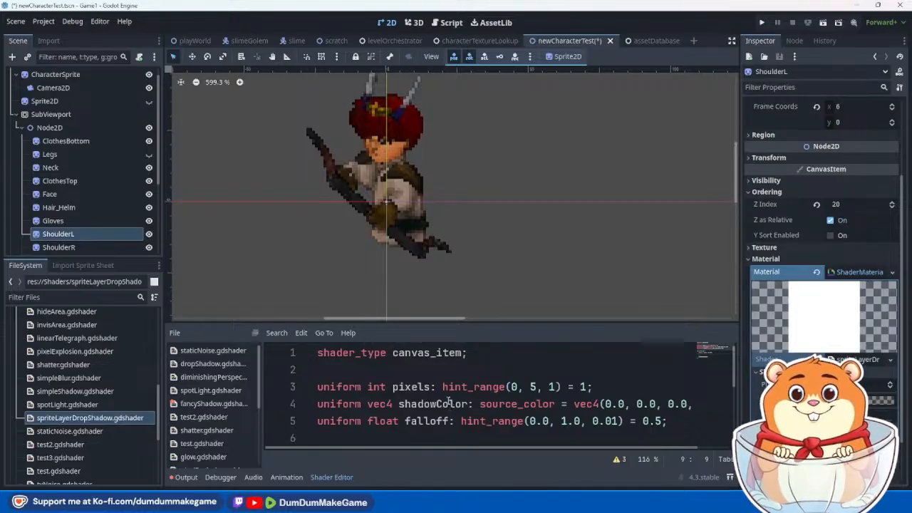
pyautogui.doubleClick(413, 387)
pyautogui.scroll(-3, 462, 404)
pyautogui.scroll(1, 462, 404)
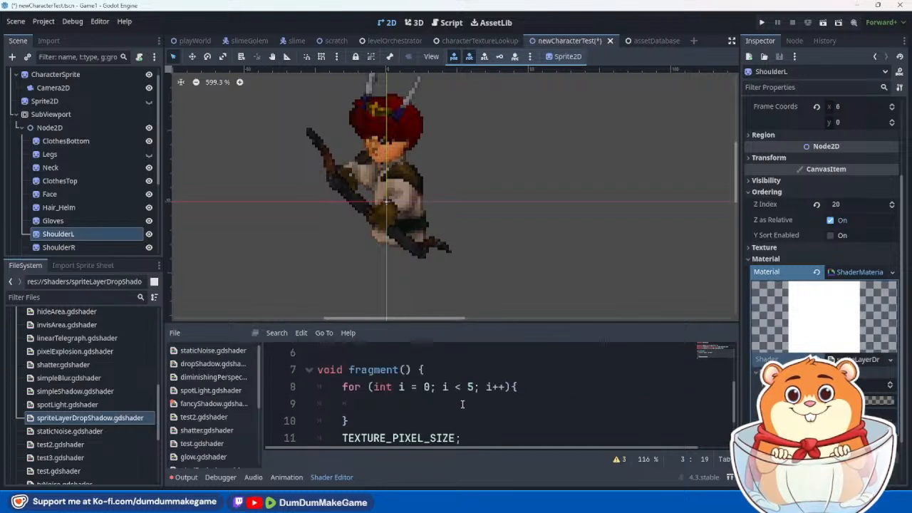
pyautogui.click(407, 404)
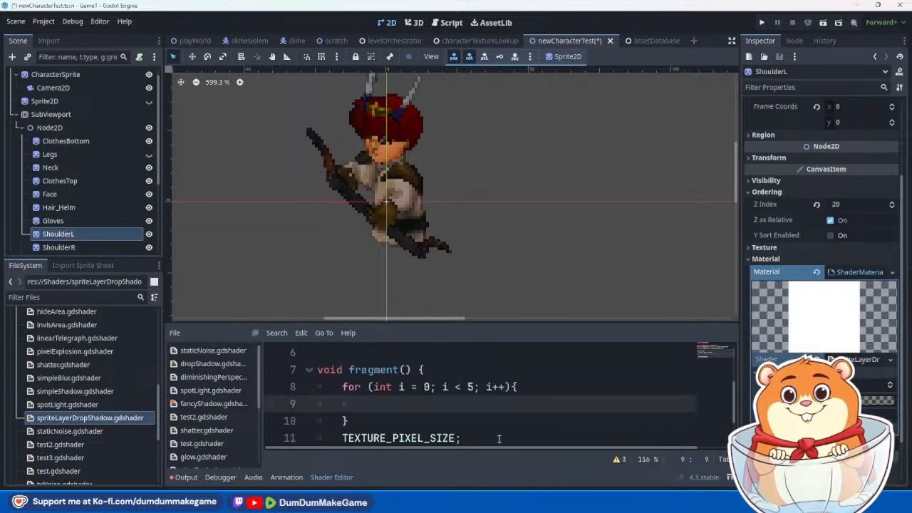
pyautogui.write('use')
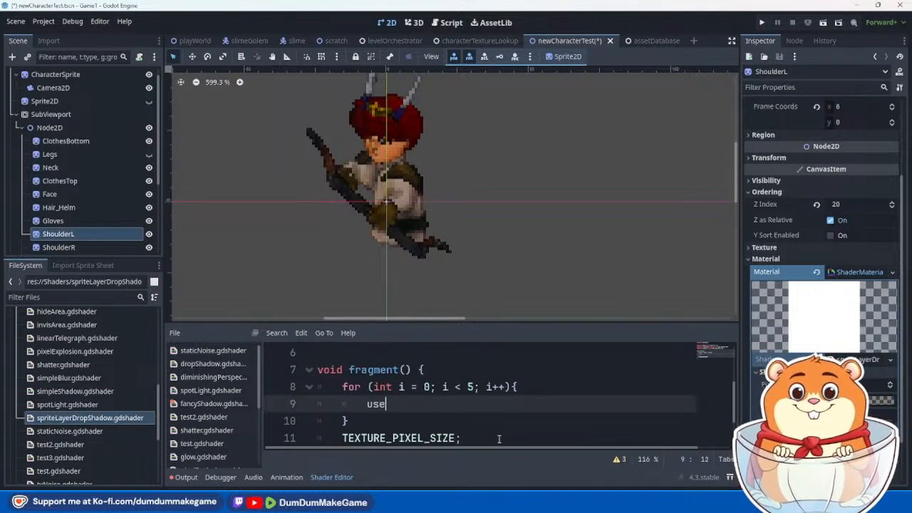
pyautogui.write('Pixel')
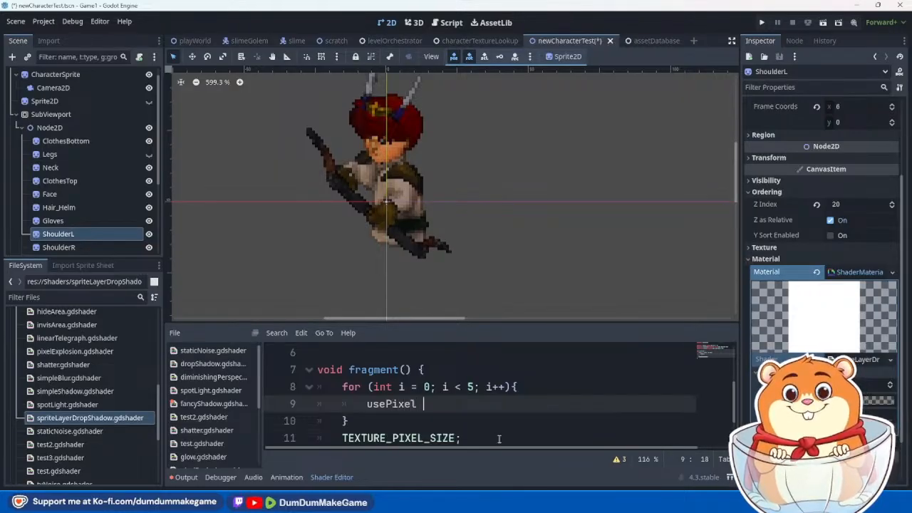
# Step: Turn usePixel into a float declaration by adding the float type before it and an equals sign after it
pyautogui.press('Left')
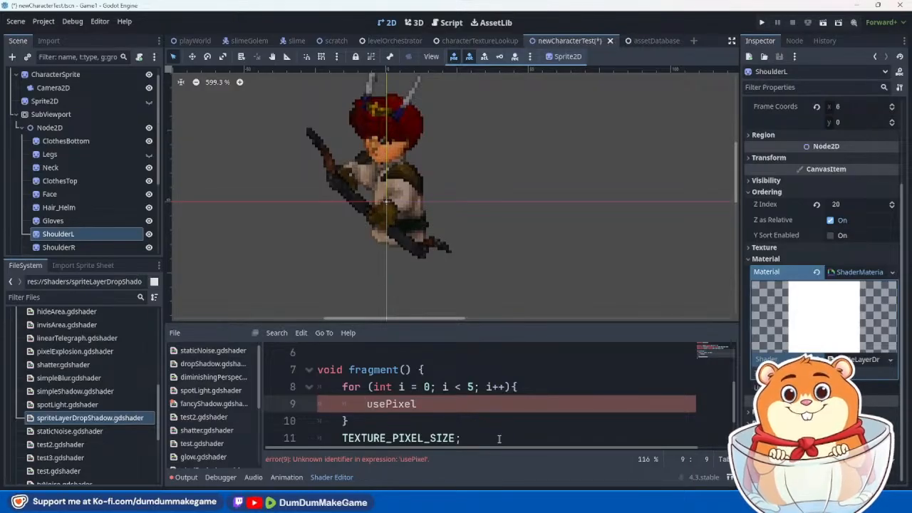
pyautogui.write('float')
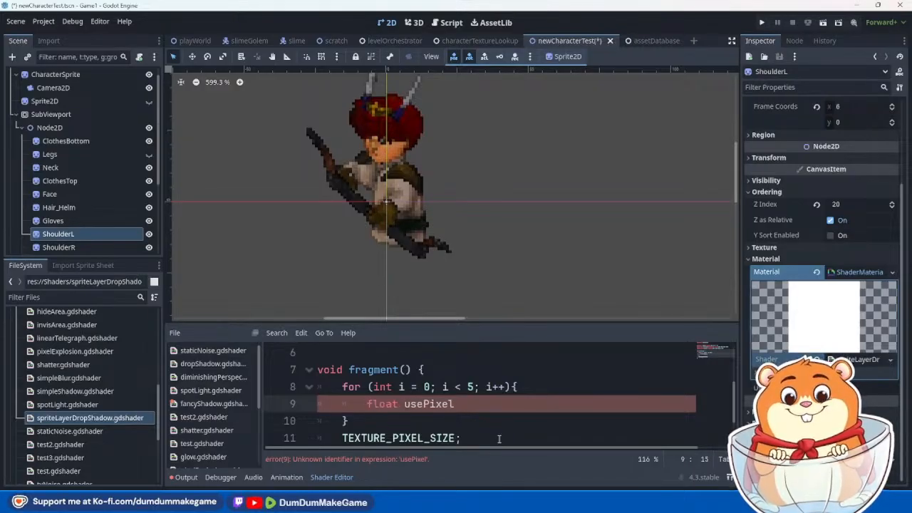
pyautogui.press('Right')
pyautogui.press('Right')
pyautogui.press('Right')
pyautogui.press('Right')
pyautogui.press('Right')
pyautogui.press('Right')
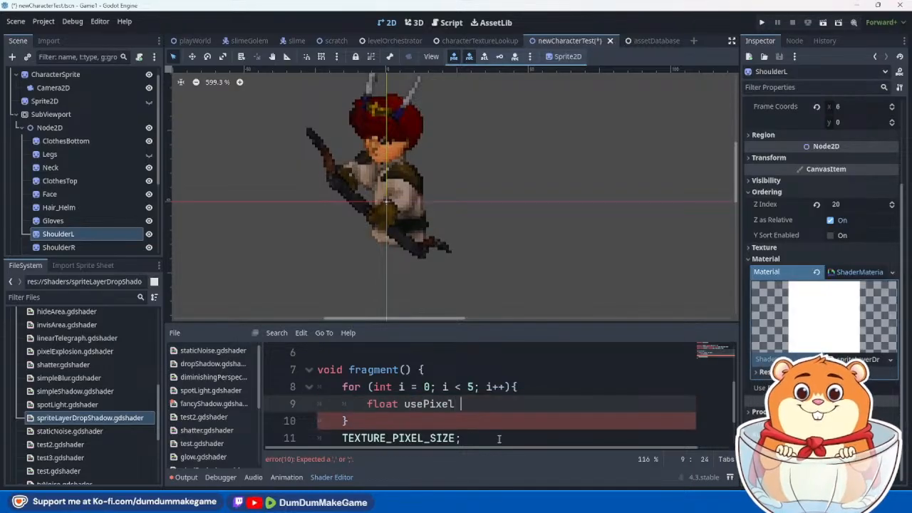
pyautogui.write('=')
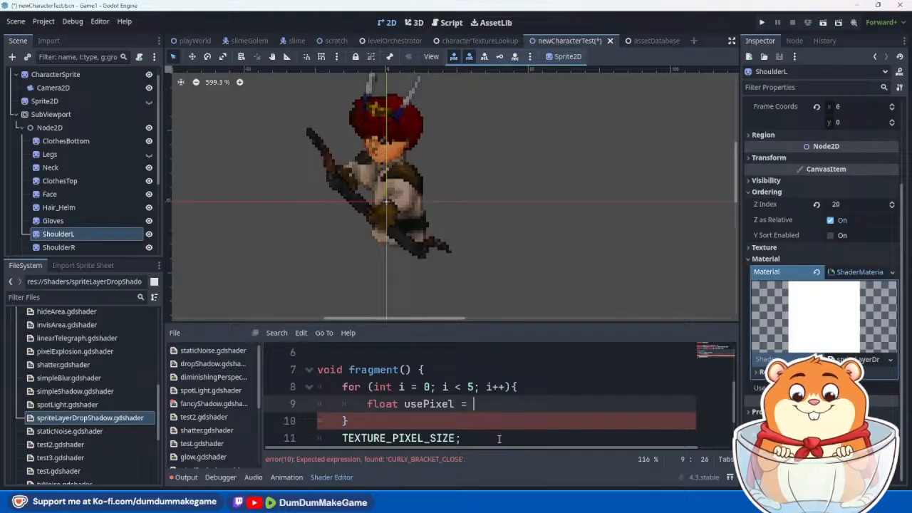
# Step: Rename the float variable in the for loop to validShadow, keeping the assignment open after the equals sign
pyautogui.press('Left')
pyautogui.press('Left')
pyautogui.press('BackSpace')
pyautogui.press('BackSpace')
pyautogui.press('BackSpace')
pyautogui.press('BackSpace')
pyautogui.press('BackSpace')
pyautogui.press('BackSpace')
pyautogui.press('BackSpace')
pyautogui.press('BackSpace')
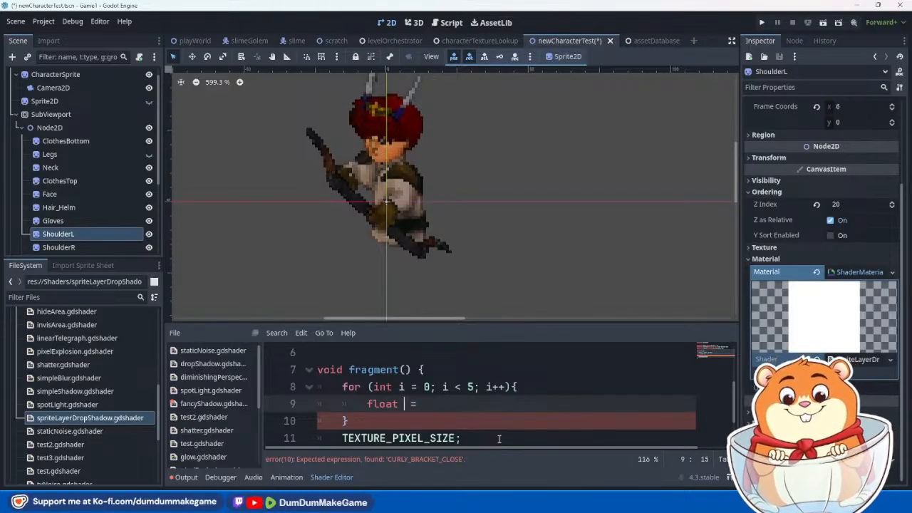
pyautogui.write('validShadow')
pyautogui.press('Right')
pyautogui.press('Right')
pyautogui.press('Right')
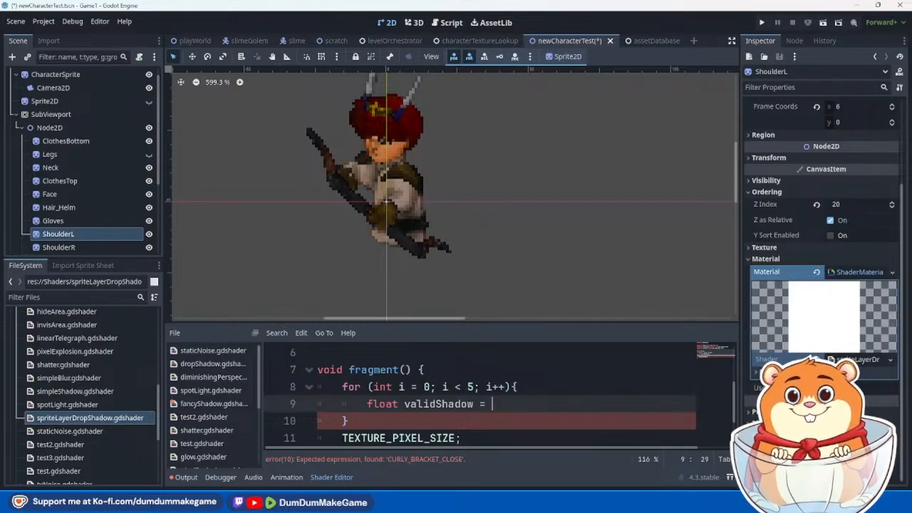
# Step: Switch to the browser and search Google for "glsl ternary operator"
pyautogui.hotkey('alt', 'Tab')
pyautogui.moveTo(332, 74); pyautogui.dragTo(2, 75)
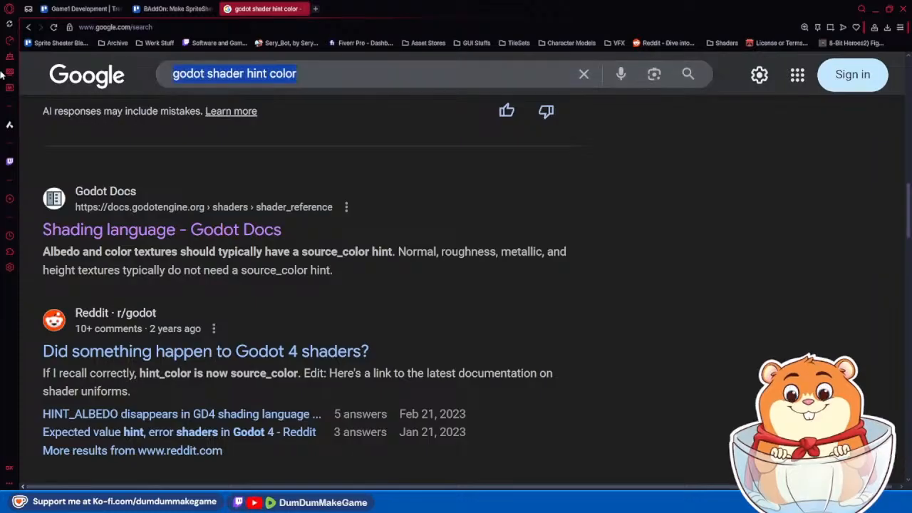
pyautogui.write('glsl g')
pyautogui.press('BackSpace')
pyautogui.write('ternary operator')
pyautogui.press('Return')
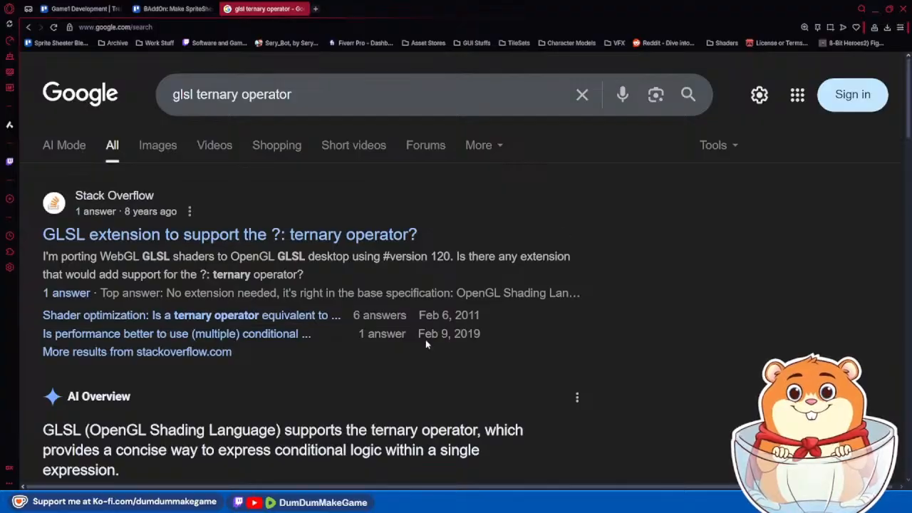
# Step: Examine the GLSL ternary operator syntax in the search results and return to the Godot shader editor
pyautogui.scroll(-2, 277, 244)
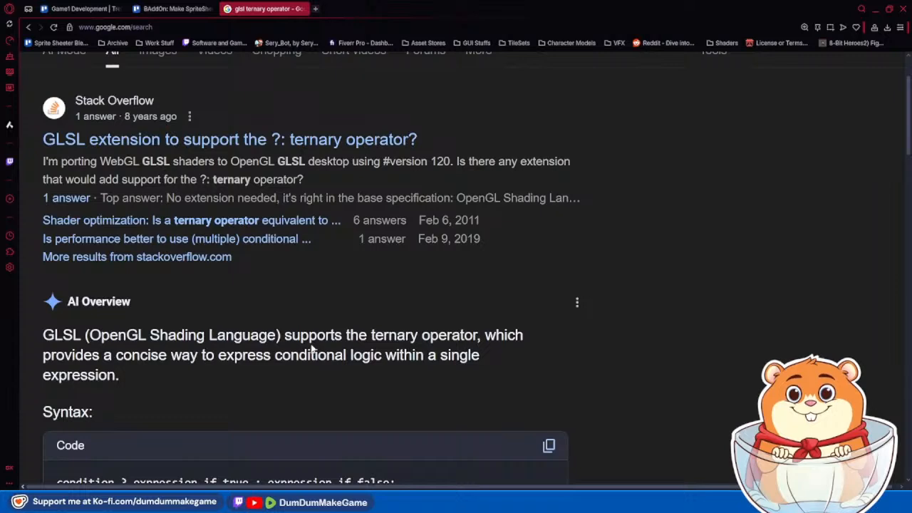
pyautogui.scroll(-5, 312, 347)
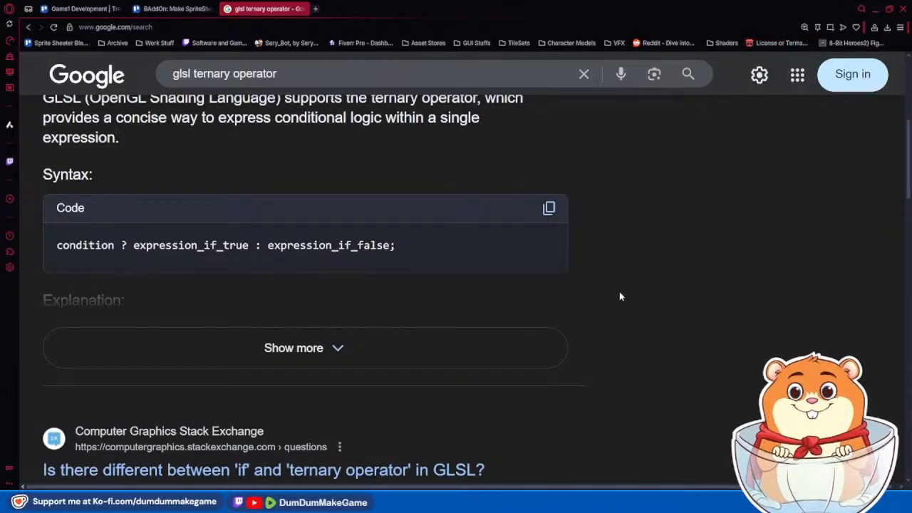
pyautogui.scroll(-3, 619, 302)
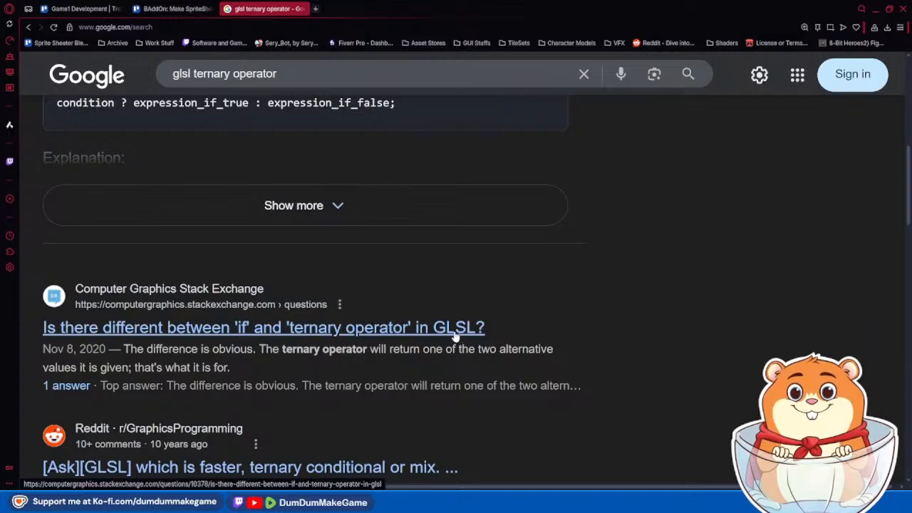
pyautogui.click(888, 8)
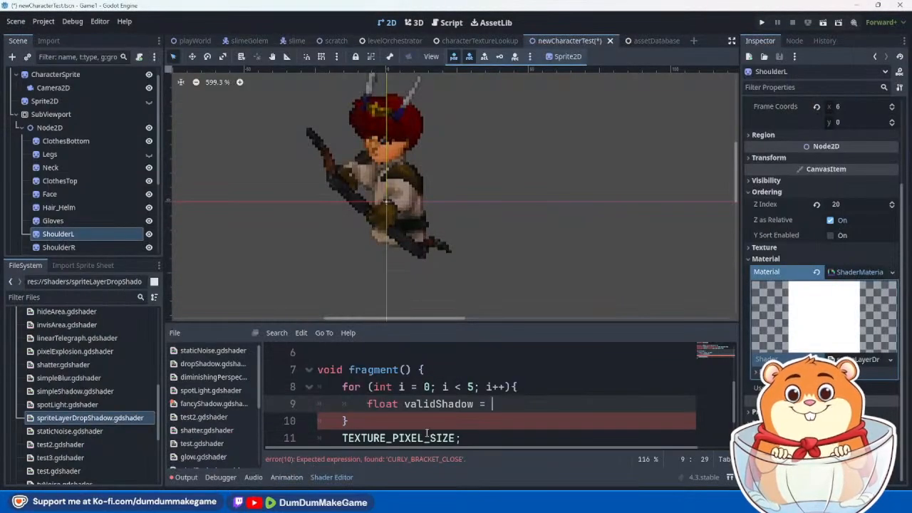
# Step: Look up the pixels uniform in the declarations and enter pixels as the value assigned to validShadow
pyautogui.scroll(2, 430, 433)
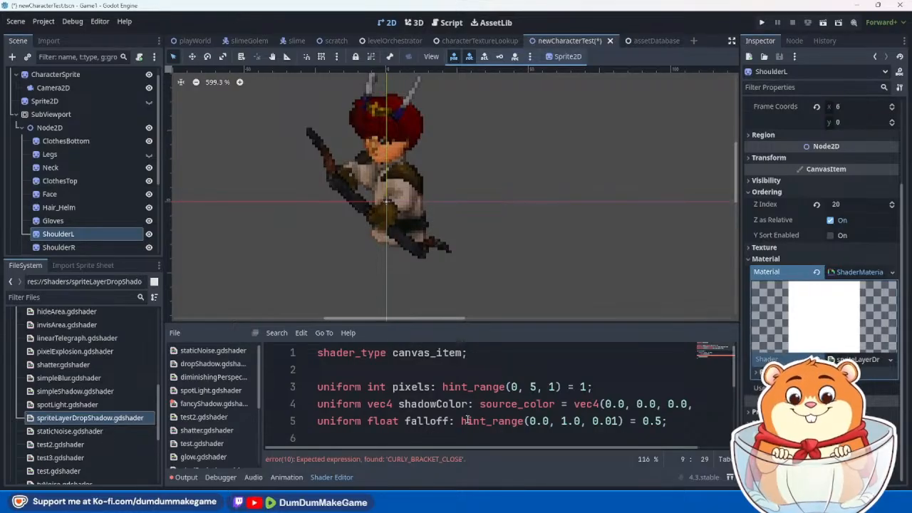
pyautogui.doubleClick(411, 387)
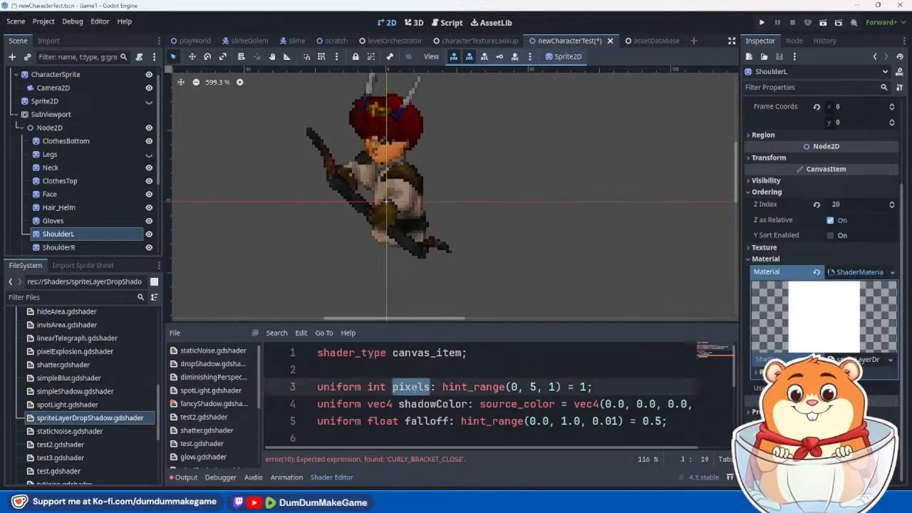
pyautogui.scroll(-3, 540, 415)
pyautogui.scroll(1, 540, 415)
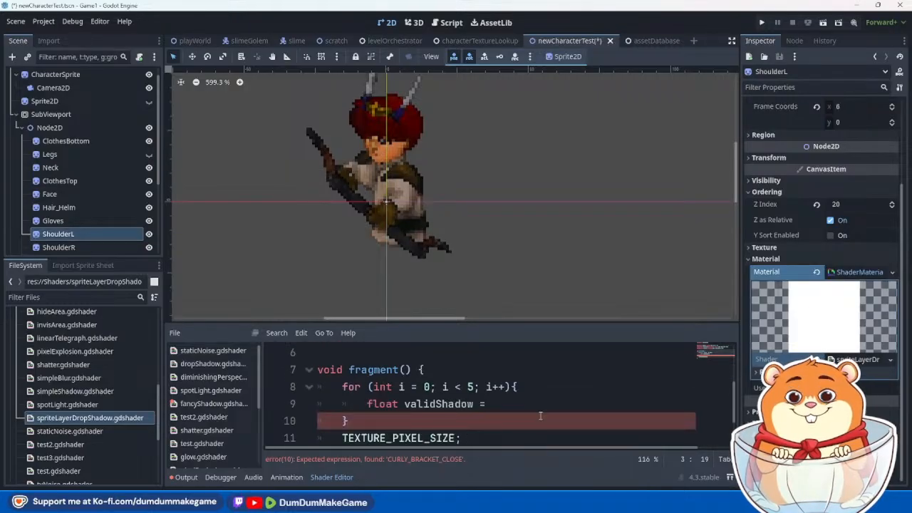
pyautogui.click(526, 409)
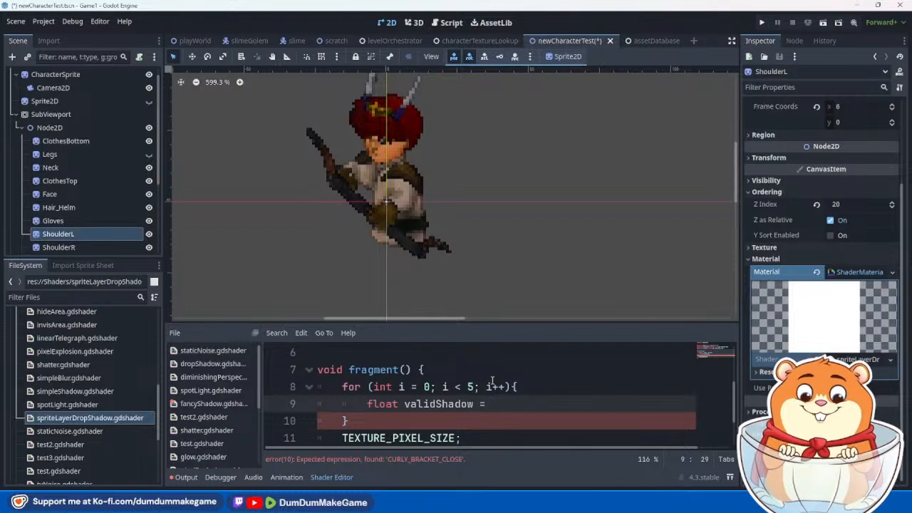
pyautogui.write('pixels')
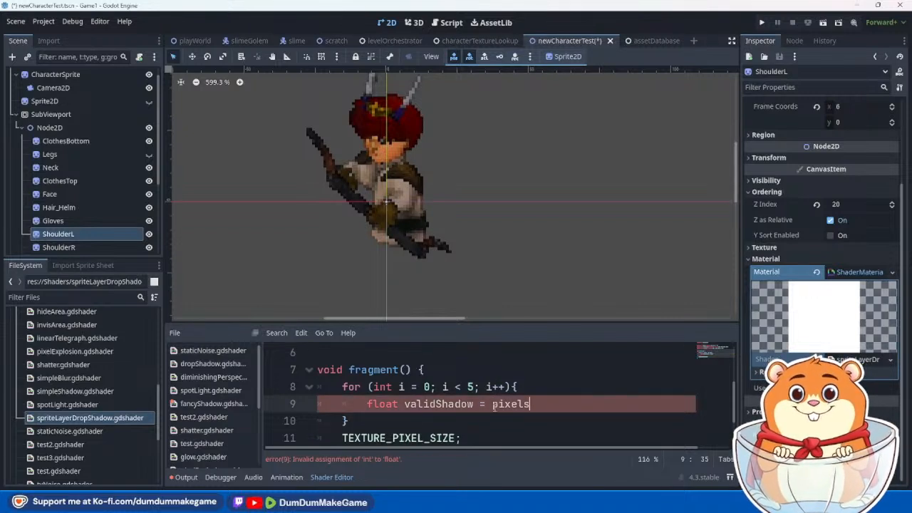
# Step: Complete the validShadow assignment in the for loop as (i == pixels - 1) ? 1.0 : 0.0;
pyautogui.click(493, 405)
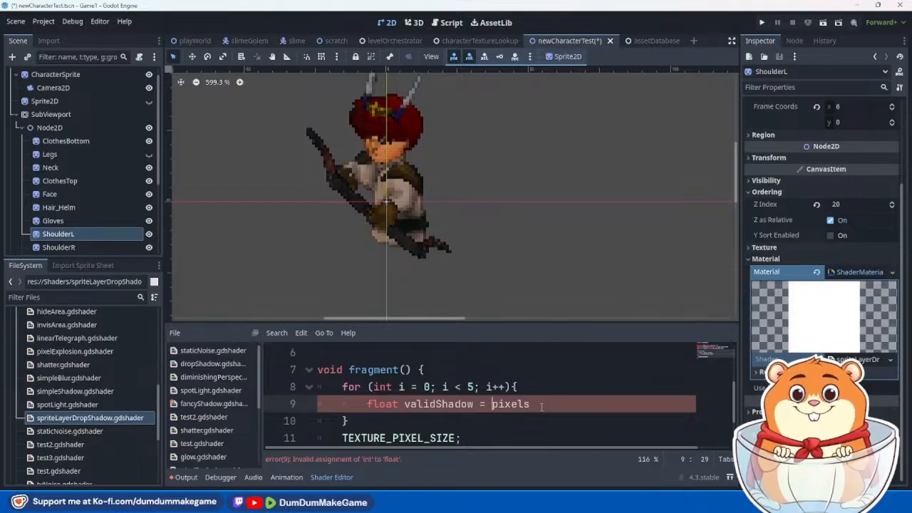
pyautogui.hotkey('shift', 'End')
pyautogui.write('(')
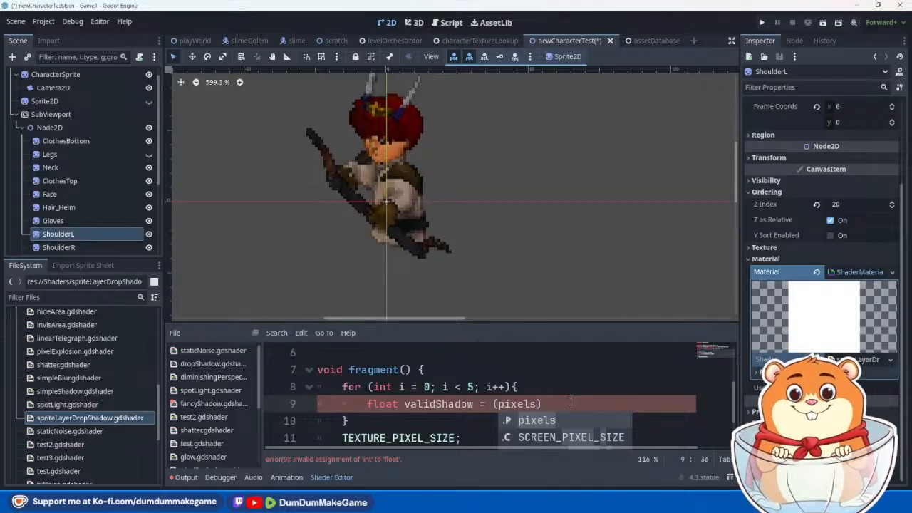
pyautogui.write('- 1')
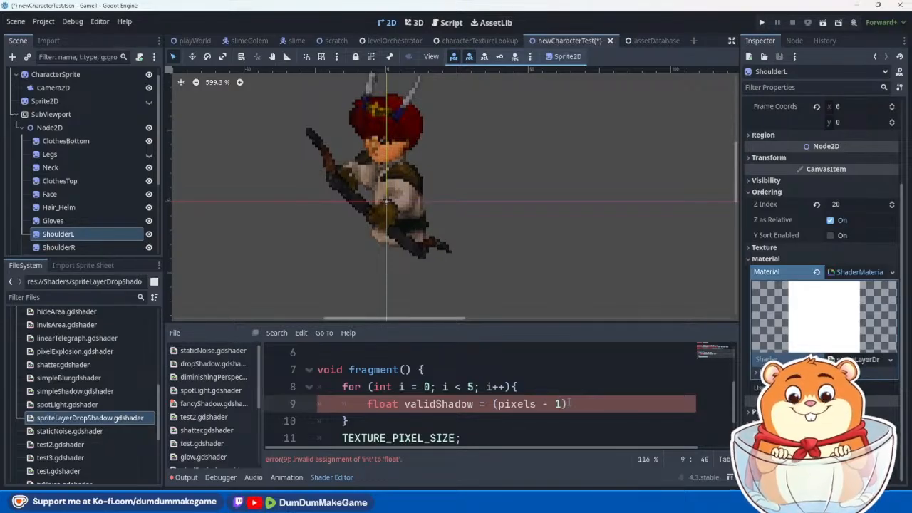
pyautogui.write(' ==')
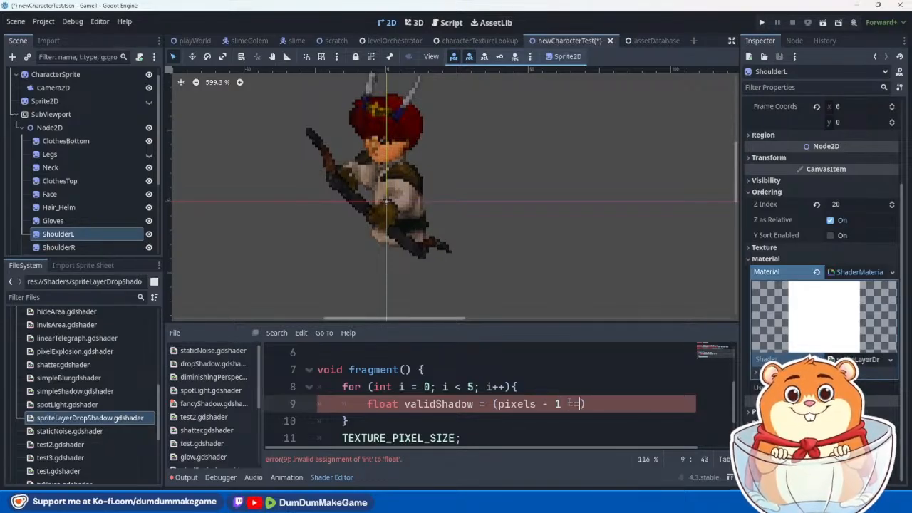
pyautogui.press('BackSpace')
pyautogui.press('BackSpace')
pyautogui.press('BackSpace')
pyautogui.press('BackSpace')
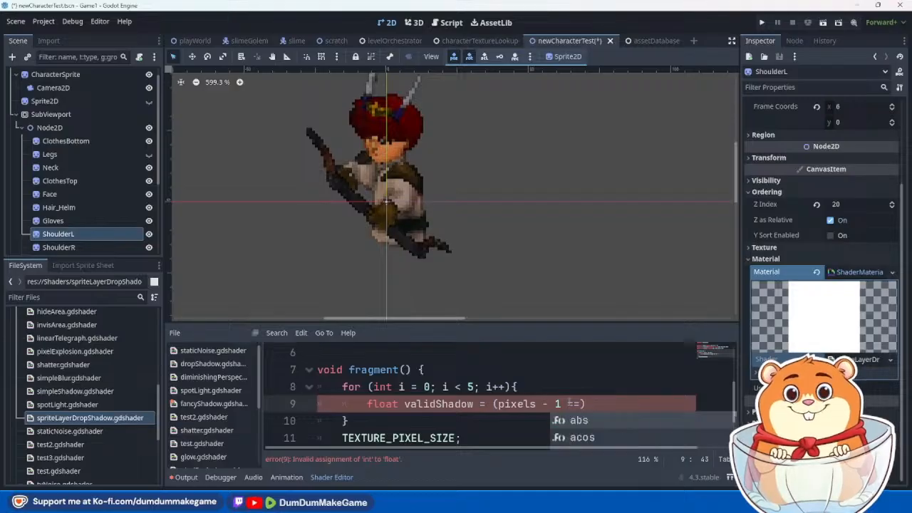
pyautogui.write('i ==')
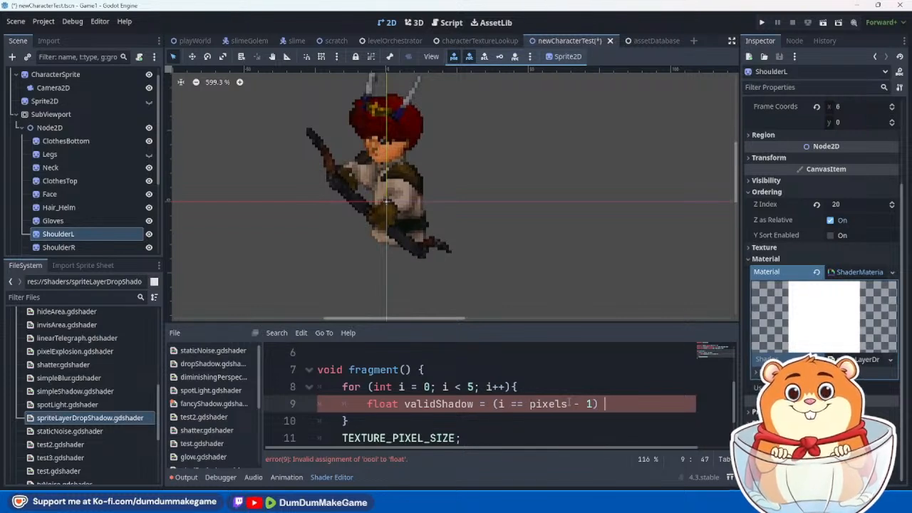
pyautogui.write('? ')
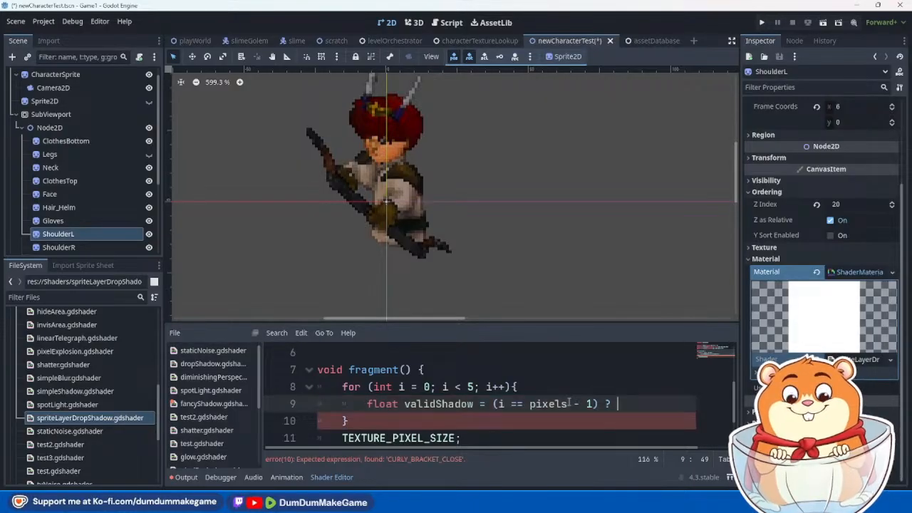
pyautogui.write('1.0 : 0.0;')
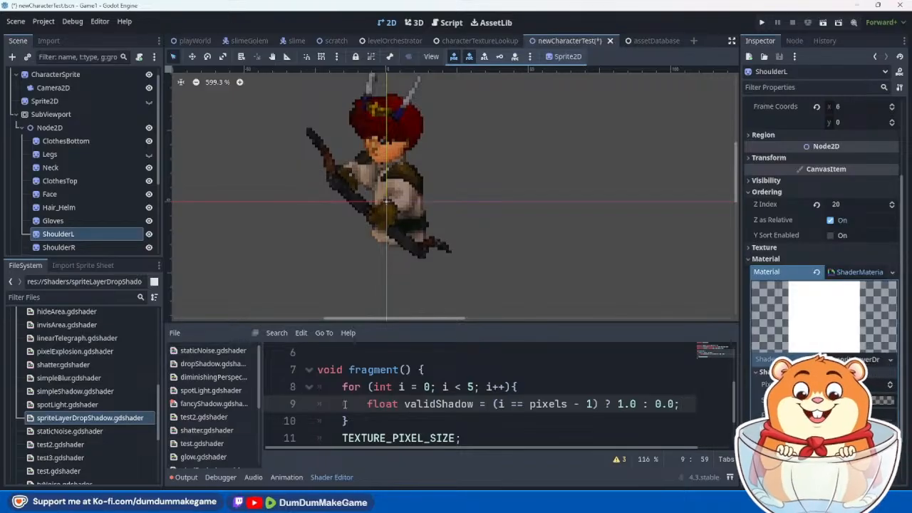
# Step: Check the uniform declarations and replace the for loop's upper limit of i with pixels
pyautogui.scroll(2, 442, 390)
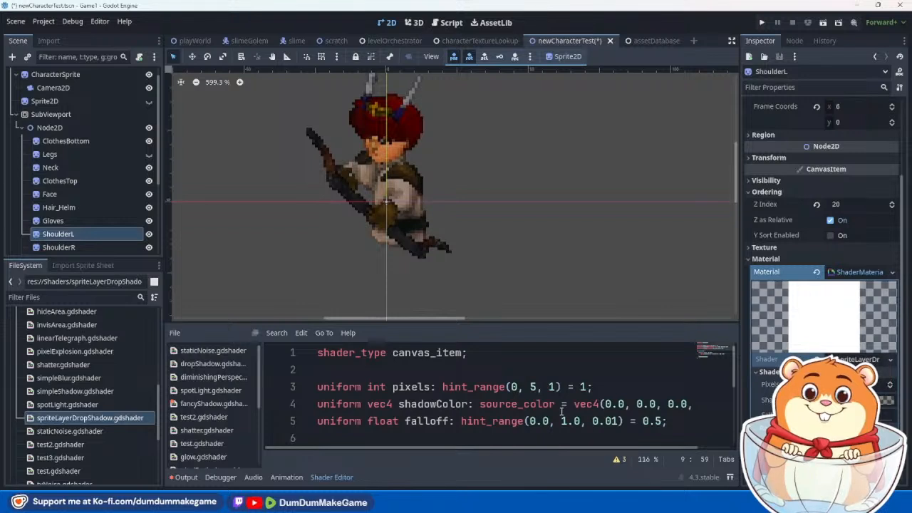
pyautogui.scroll(-3, 559, 410)
pyautogui.scroll(1, 553, 406)
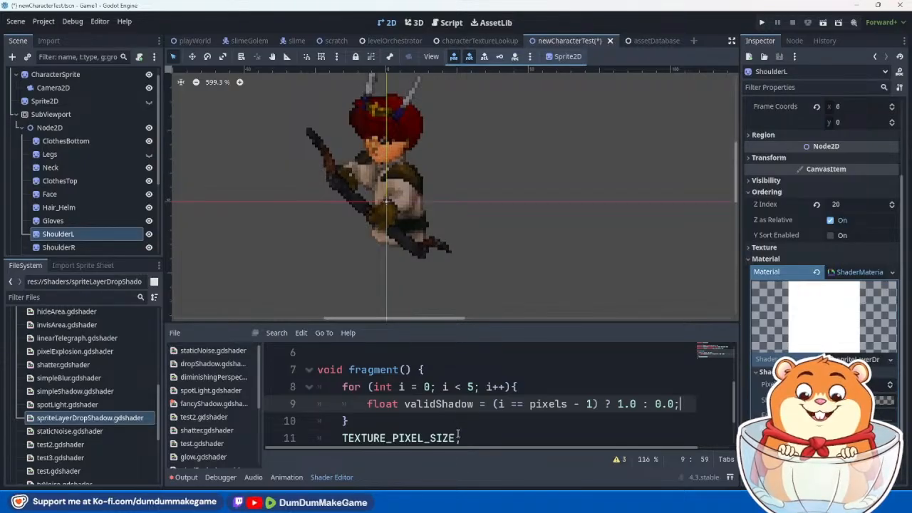
pyautogui.scroll(2, 458, 429)
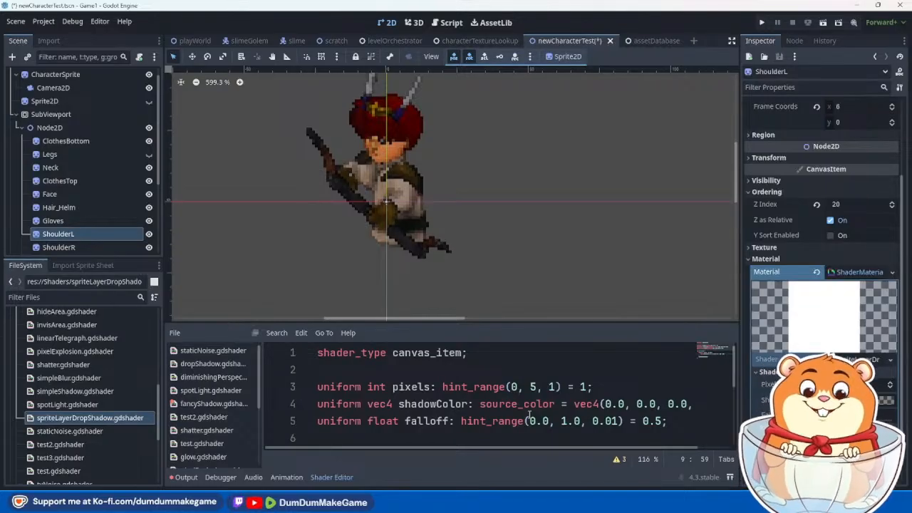
pyautogui.scroll(-3, 570, 399)
pyautogui.scroll(1, 499, 404)
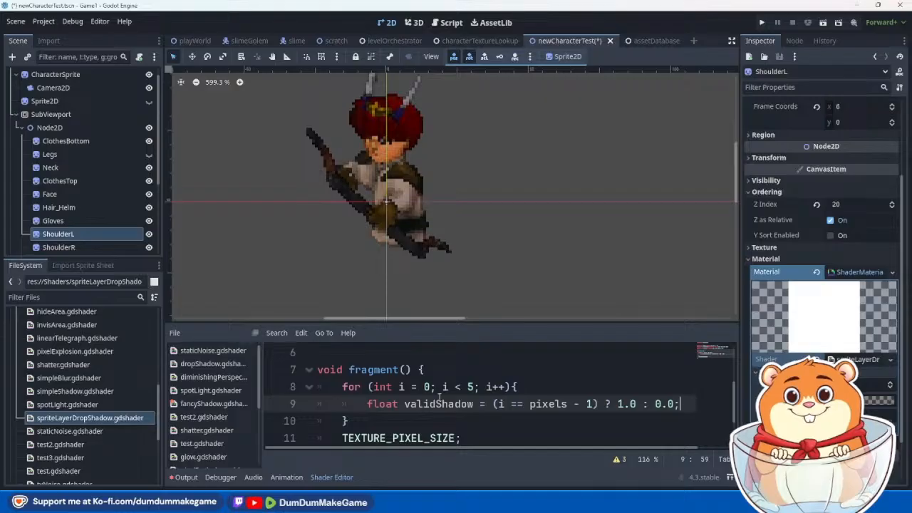
pyautogui.click(468, 387)
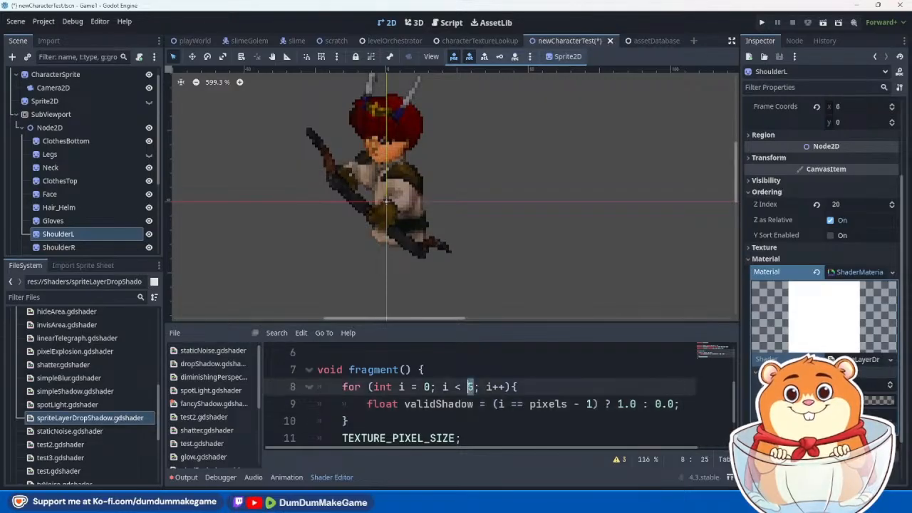
pyautogui.press('Delete')
pyautogui.write('pixels')
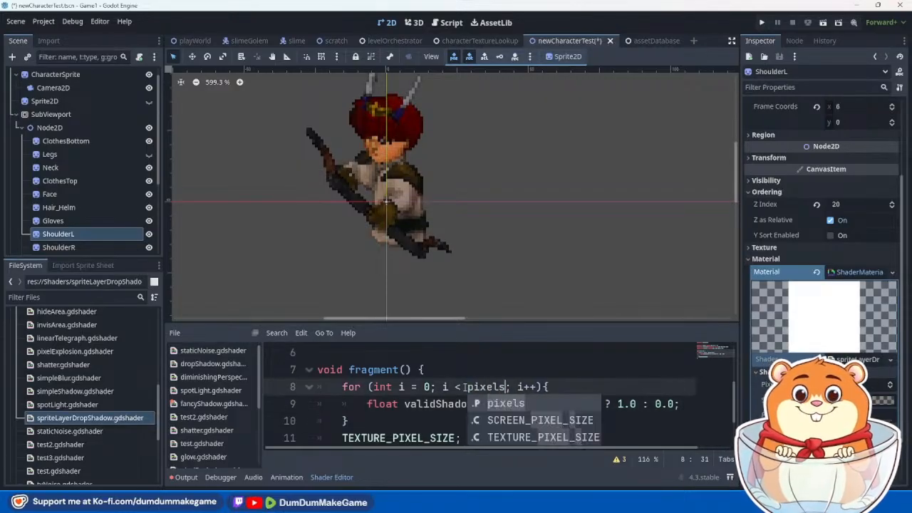
pyautogui.click(468, 360)
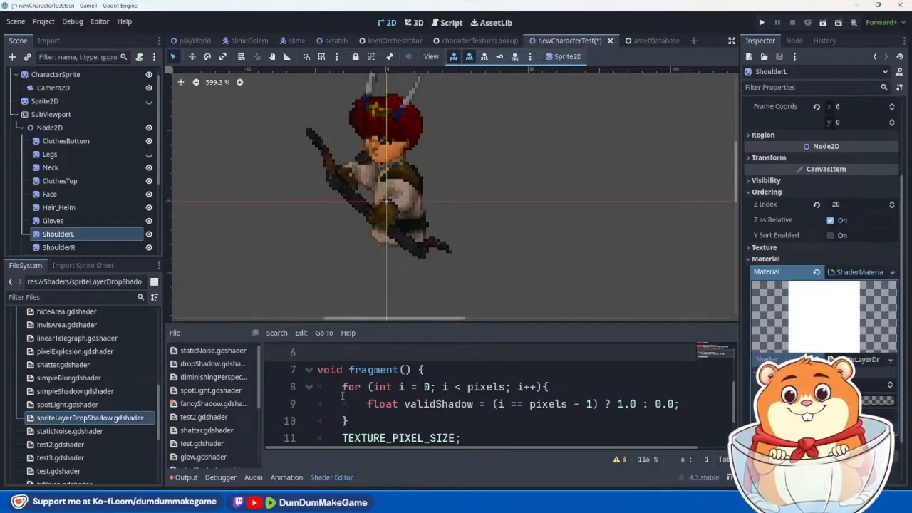
# Step: Insert an empty line above the for loop at the start of the fragment function
pyautogui.click(343, 388)
pyautogui.press('Return')
pyautogui.press('Up')
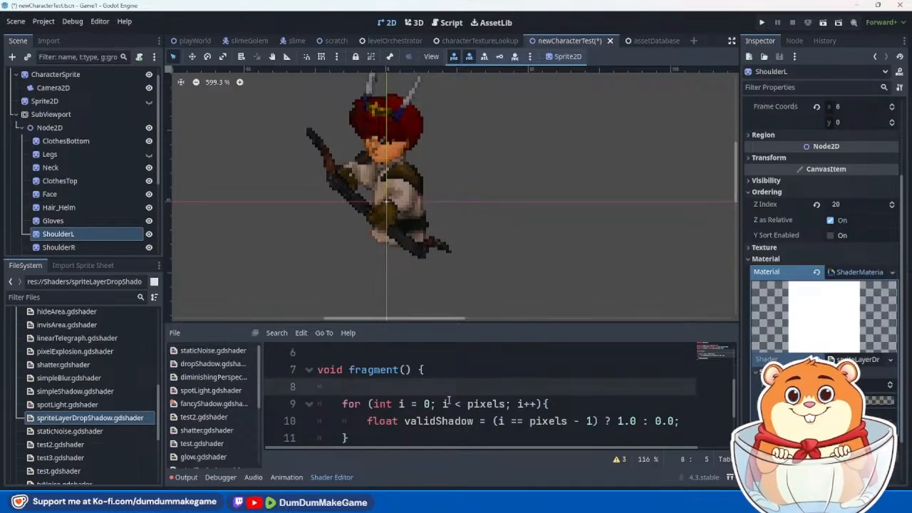
# Step: Open test.gdshader and copy the whole testPoints vec2 array declaration from its fragment function
pyautogui.click(77, 471)
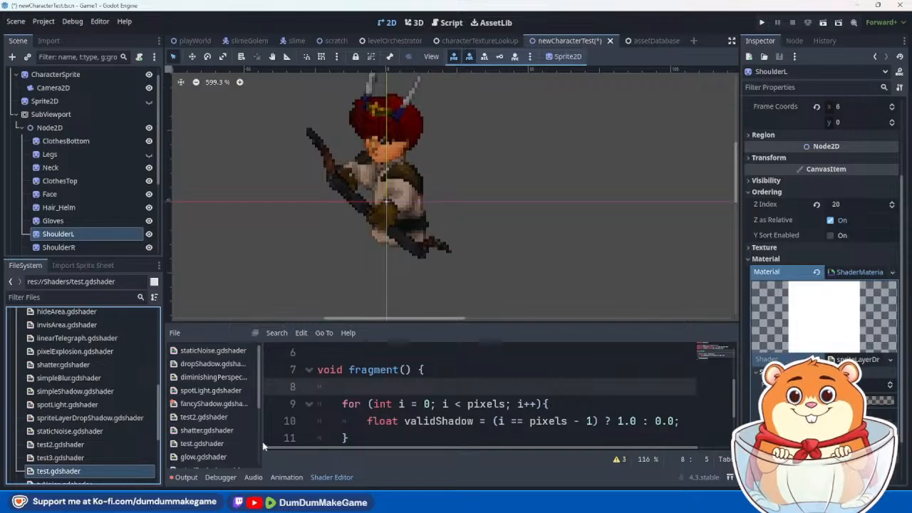
pyautogui.click(205, 444)
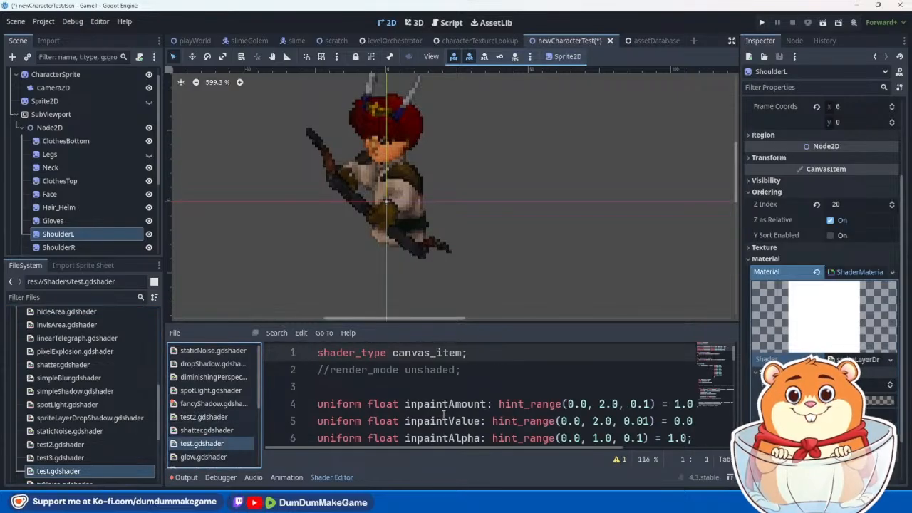
pyautogui.scroll(-3, 443, 413)
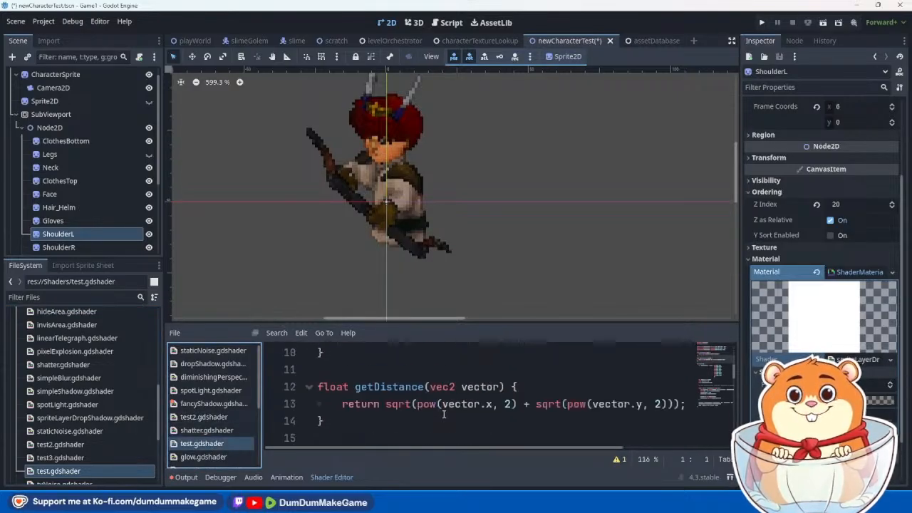
pyautogui.scroll(-2, 444, 415)
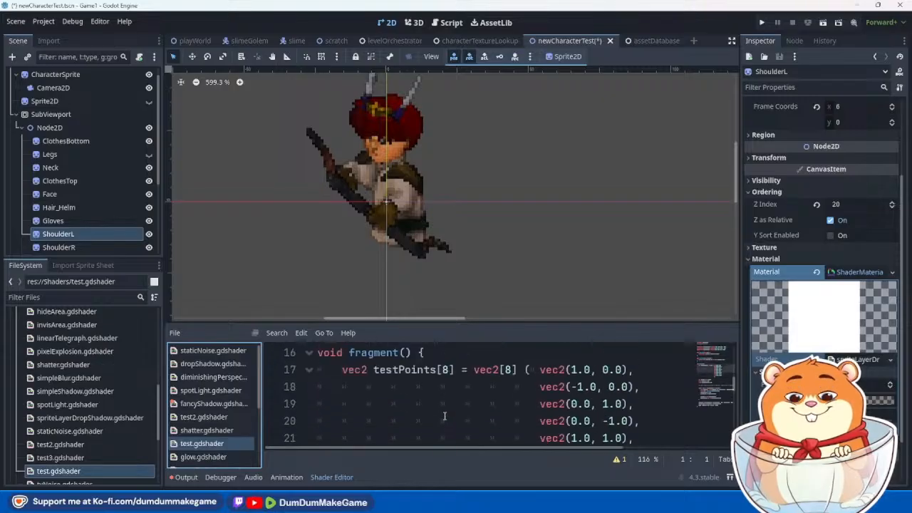
pyautogui.click(343, 371)
pyautogui.scroll(-3, 404, 420)
pyautogui.scroll(1, 568, 430)
pyautogui.keyDown('shift'); pyautogui.click(573, 404); pyautogui.keyUp('shift')
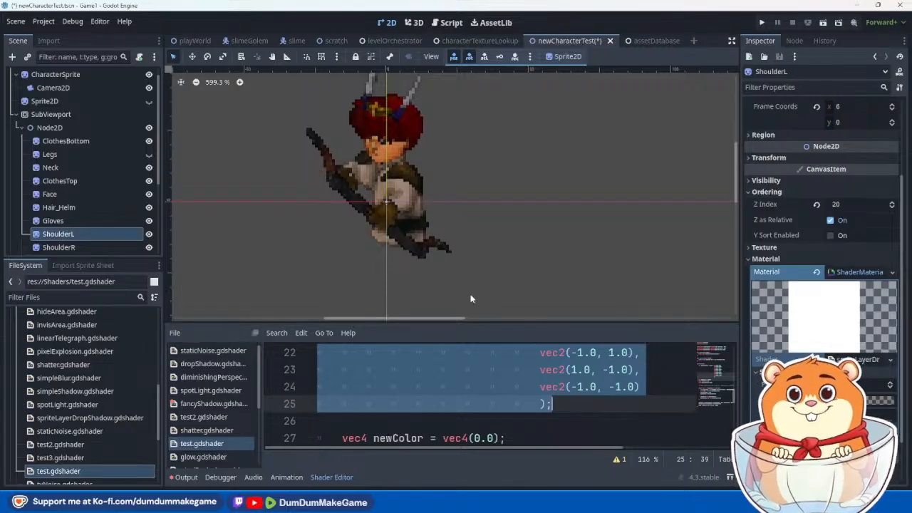
# Step: Return to spriteLayerDropShadow.gdshader, paste the testPoints array above the for loop, and enlarge the shader editor area
pyautogui.click(92, 420)
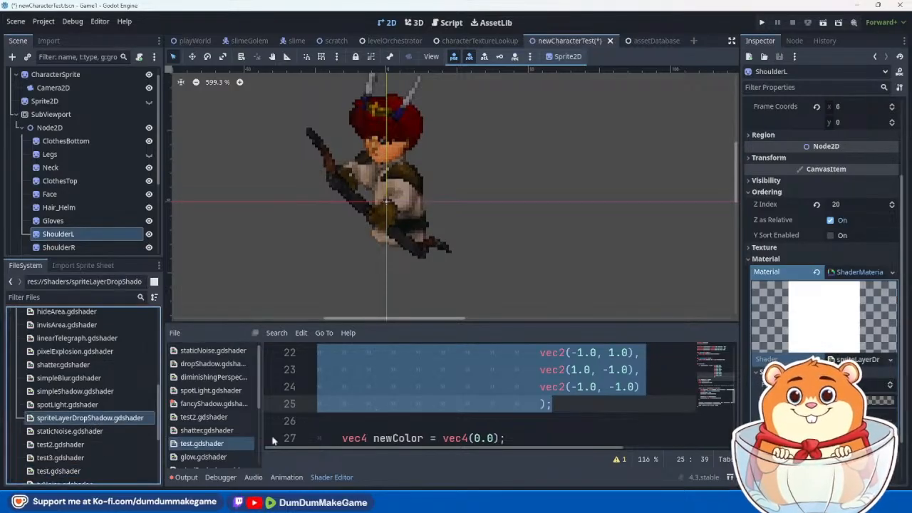
pyautogui.doubleClick(110, 419)
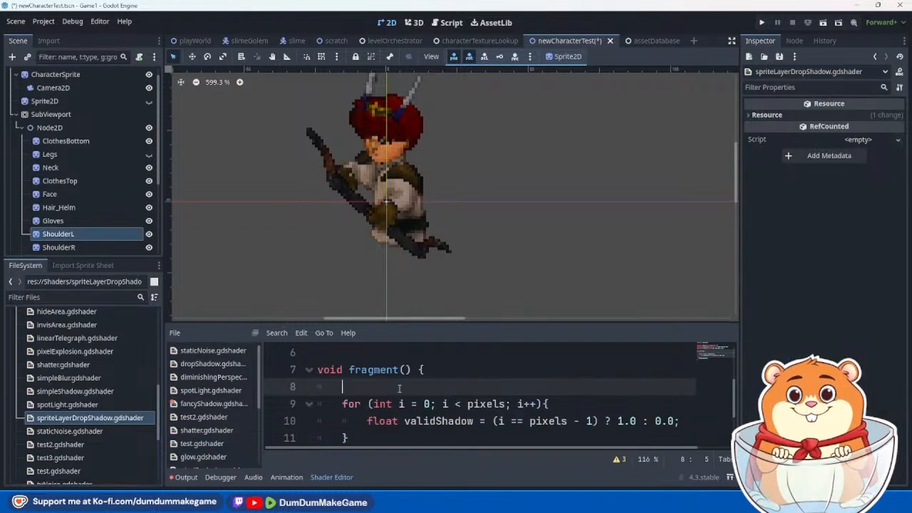
pyautogui.scroll(-2, 401, 387)
pyautogui.scroll(3, 417, 417)
pyautogui.scroll(-1, 410, 422)
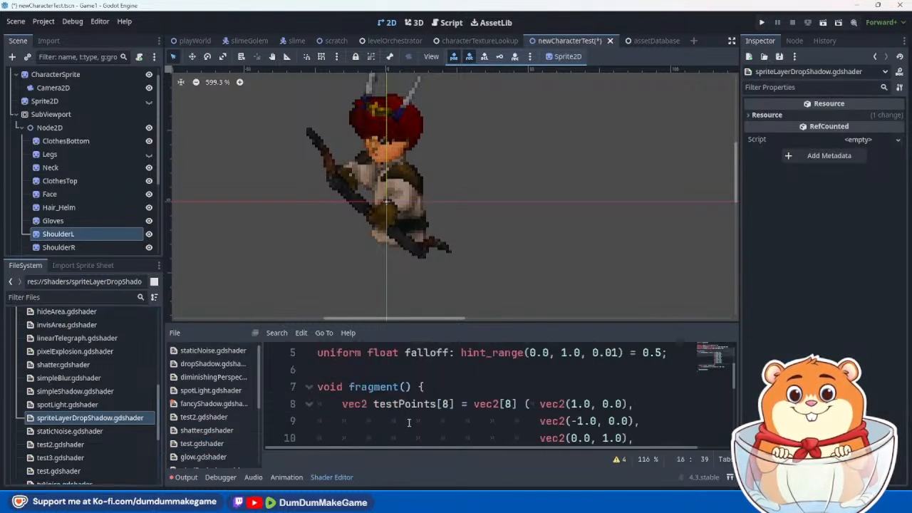
pyautogui.moveTo(581, 321); pyautogui.dragTo(576, 221)
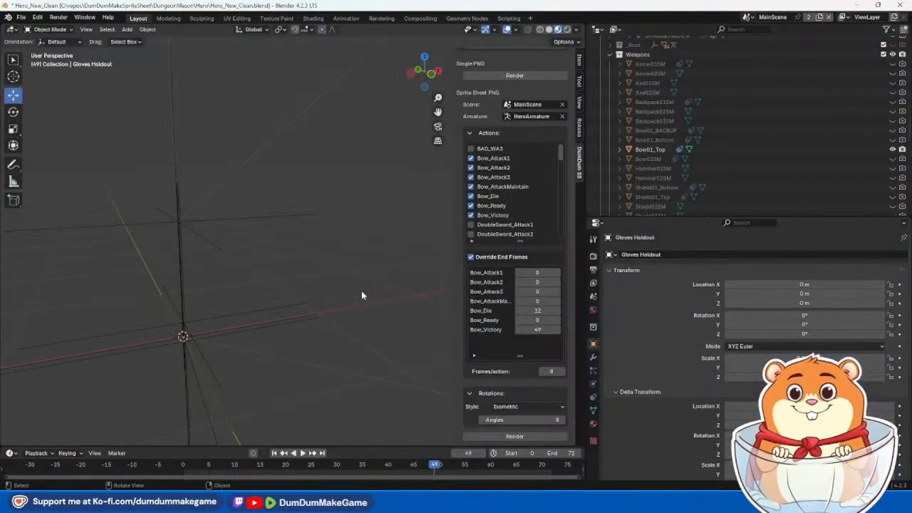
# Step: Switch to Blender, hide the Bow01_Top weapon object and enable Bow01_Bottom in its place
pyautogui.moveTo(364, 293); pyautogui.dragTo(401, 224, button='middle')
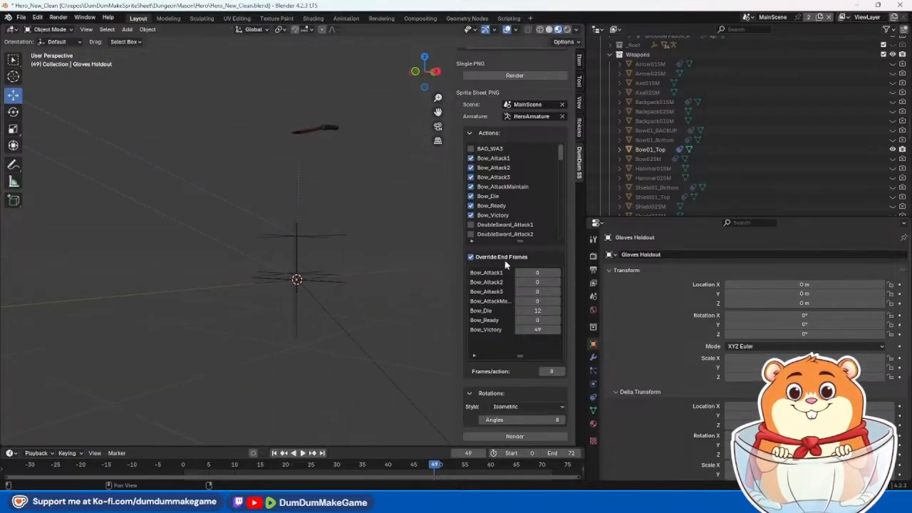
pyautogui.click(893, 150)
pyautogui.click(893, 141)
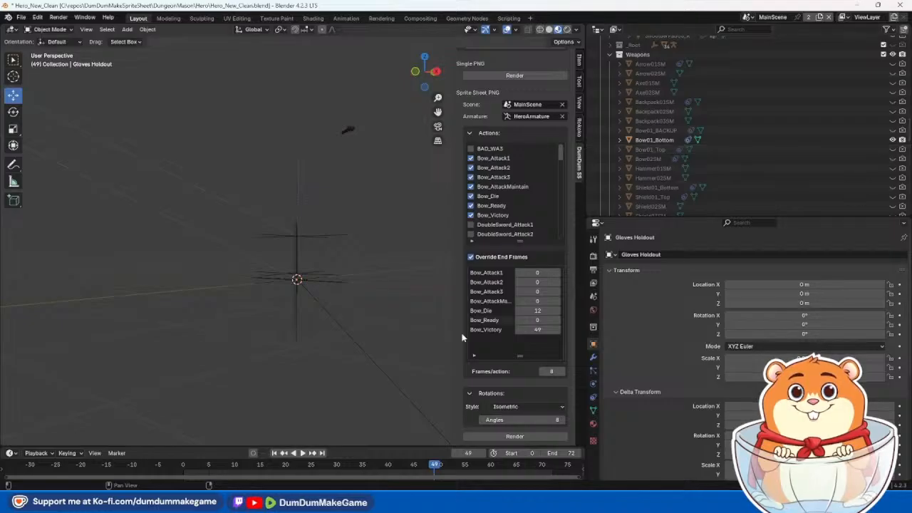
# Step: Render the current frame to check the lower bow part, close the preview, and start the sprite sheet render
pyautogui.press('F12')
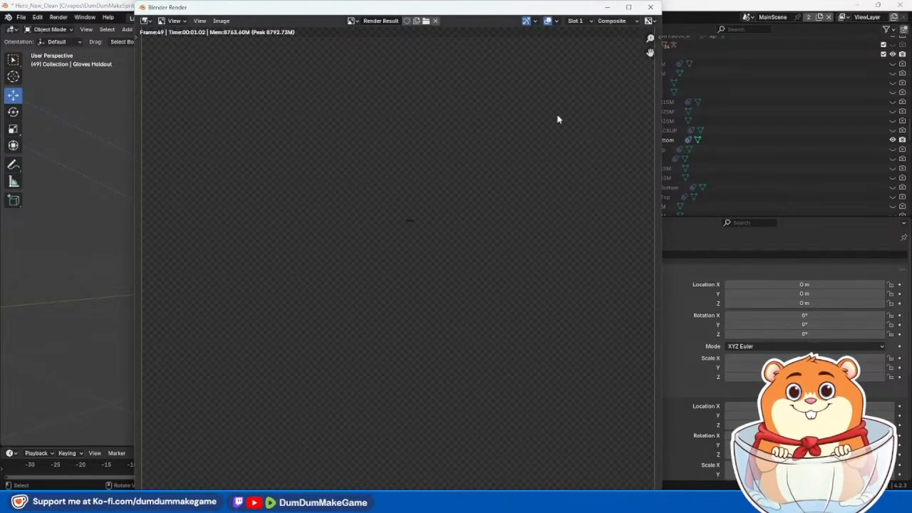
pyautogui.moveTo(466, 132); pyautogui.dragTo(459, 294, button='middle')
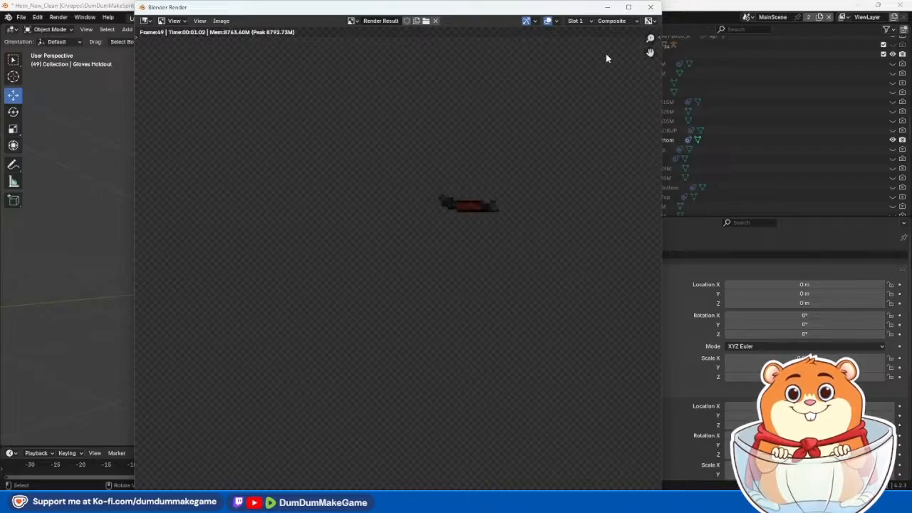
pyautogui.click(650, 7)
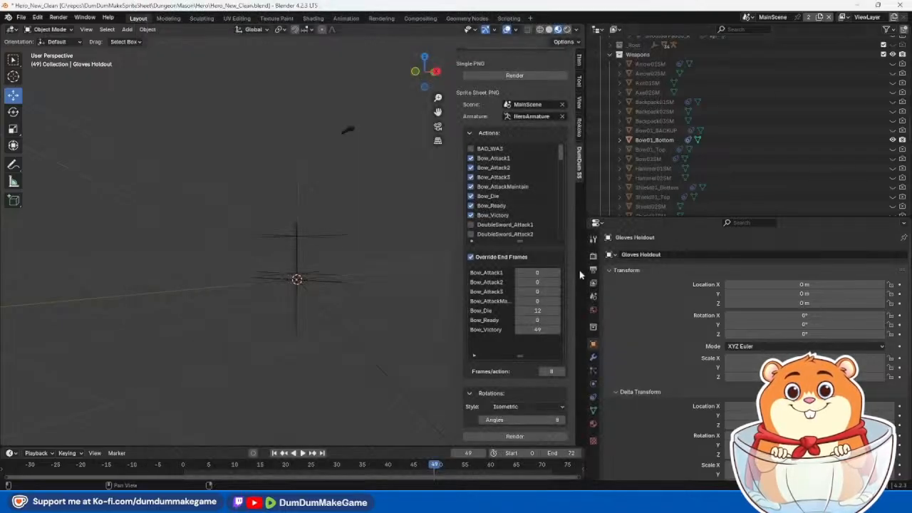
pyautogui.click(520, 436)
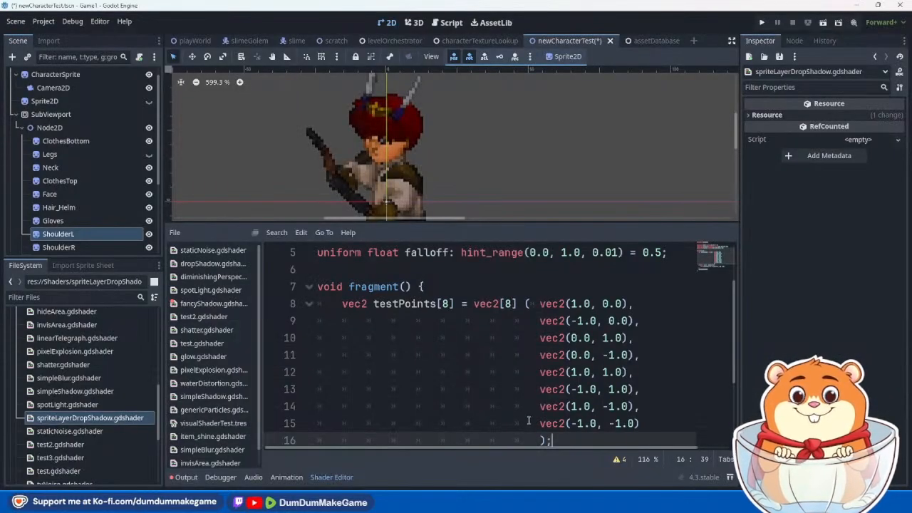
# Step: Set the element count in the testPoints array's vec2 constructor to 5
pyautogui.click(510, 304)
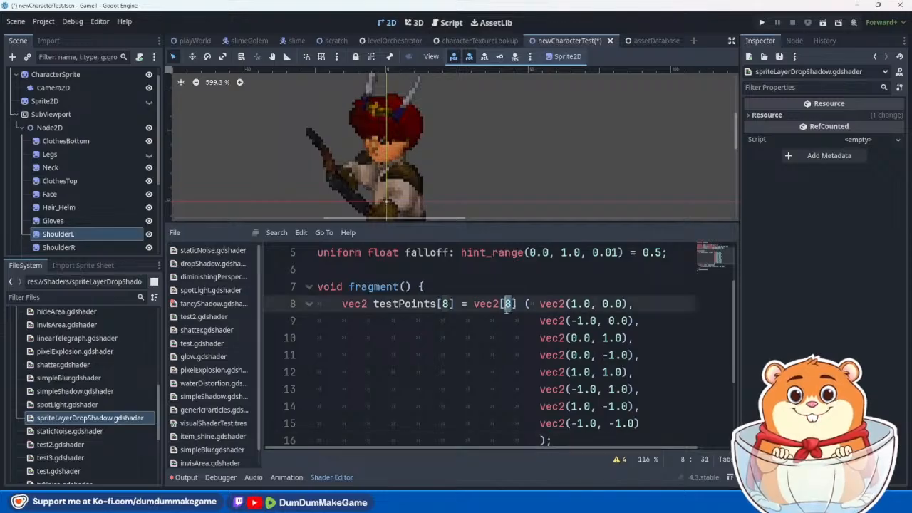
pyautogui.write('0')
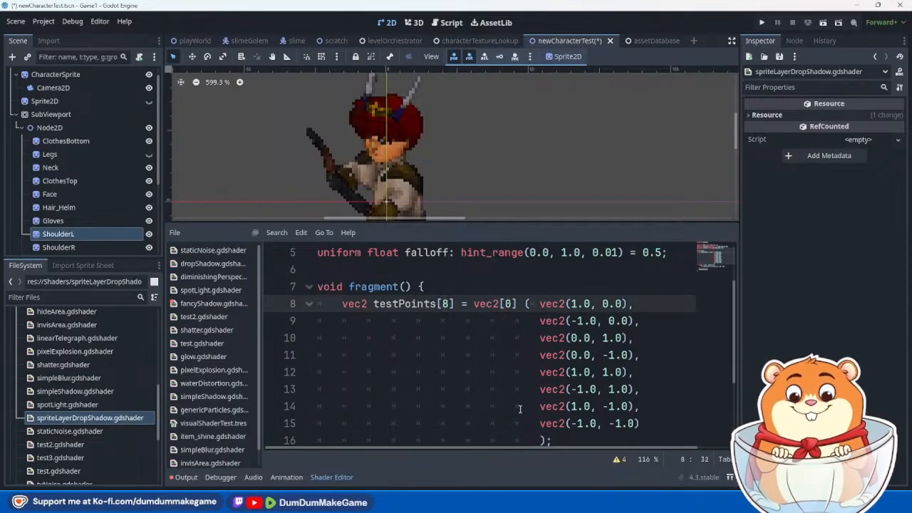
pyautogui.click(566, 273)
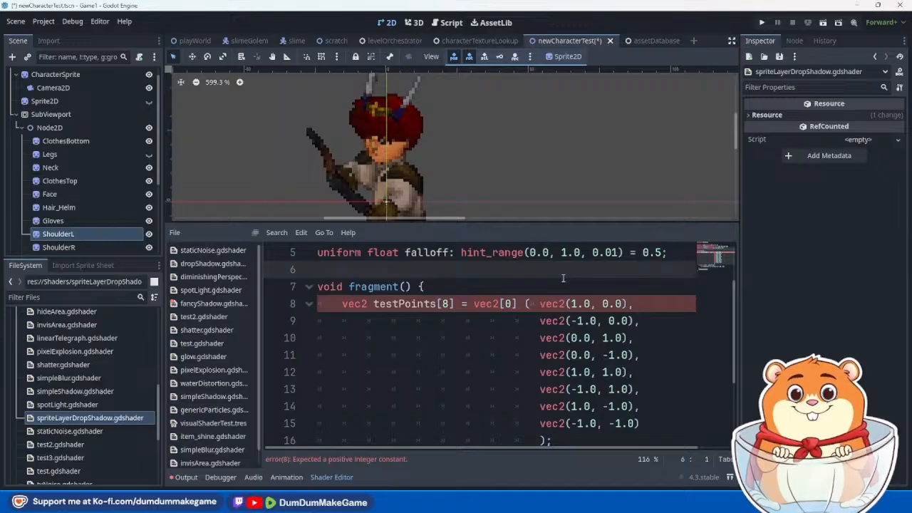
pyautogui.doubleClick(508, 303)
pyautogui.write('5')
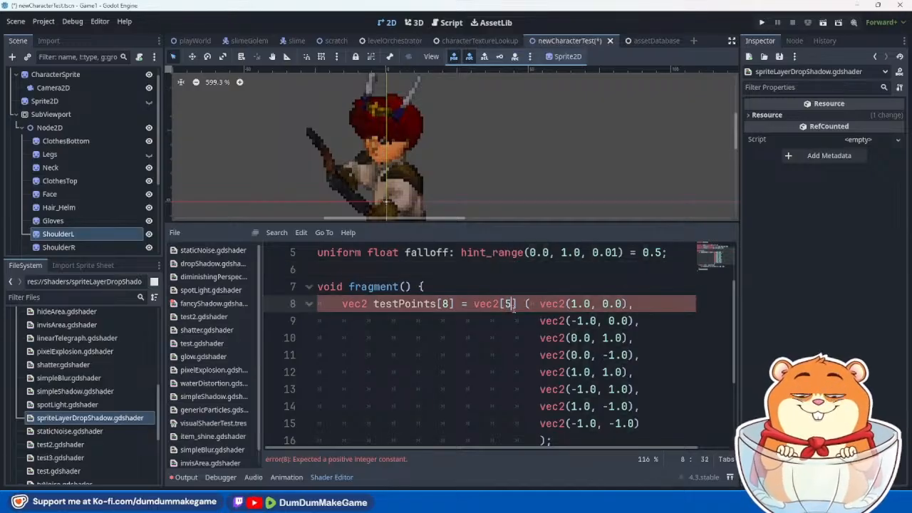
pyautogui.click(655, 423)
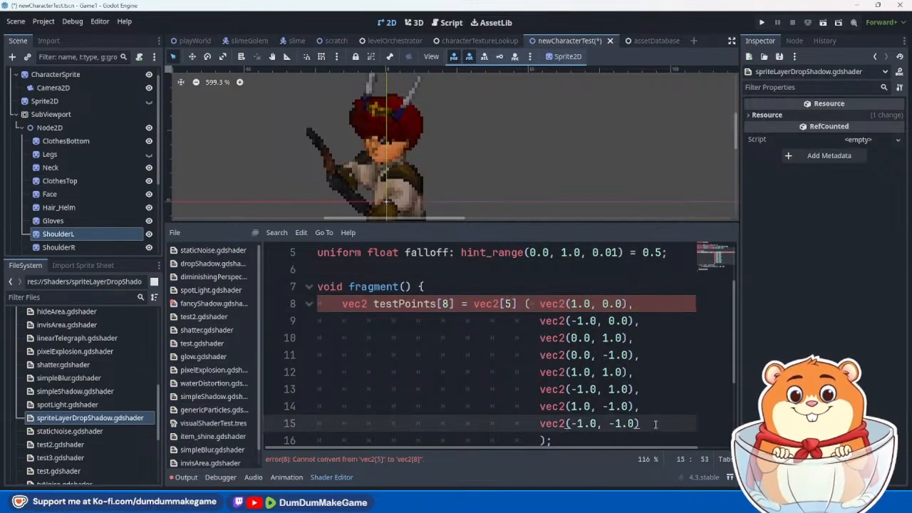
# Step: Delete the last three vec2 entries from testPoints and set the array's declared size to 5
pyautogui.click(569, 303)
pyautogui.press('Down')
pyautogui.press('Down')
pyautogui.press('Down')
pyautogui.press('Down')
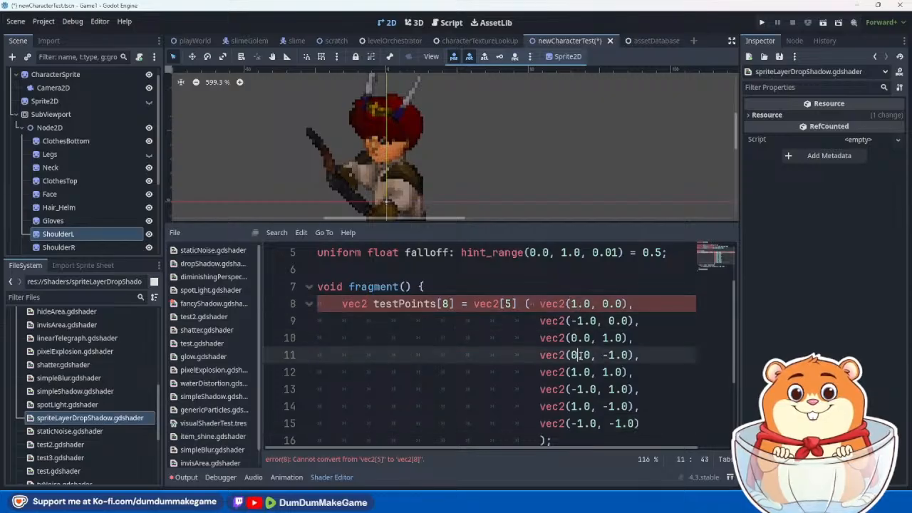
pyautogui.moveTo(641, 424); pyautogui.dragTo(627, 372)
pyautogui.press('BackSpace')
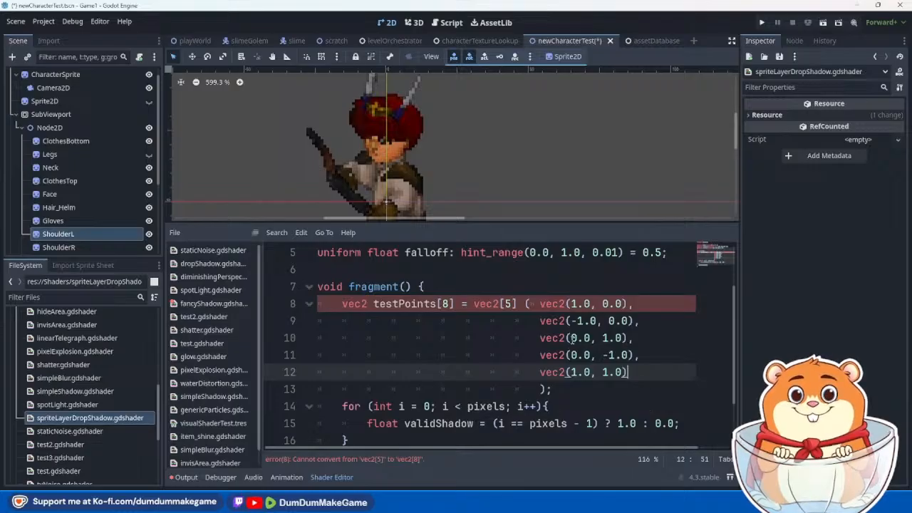
pyautogui.click(443, 304)
pyautogui.write('5')
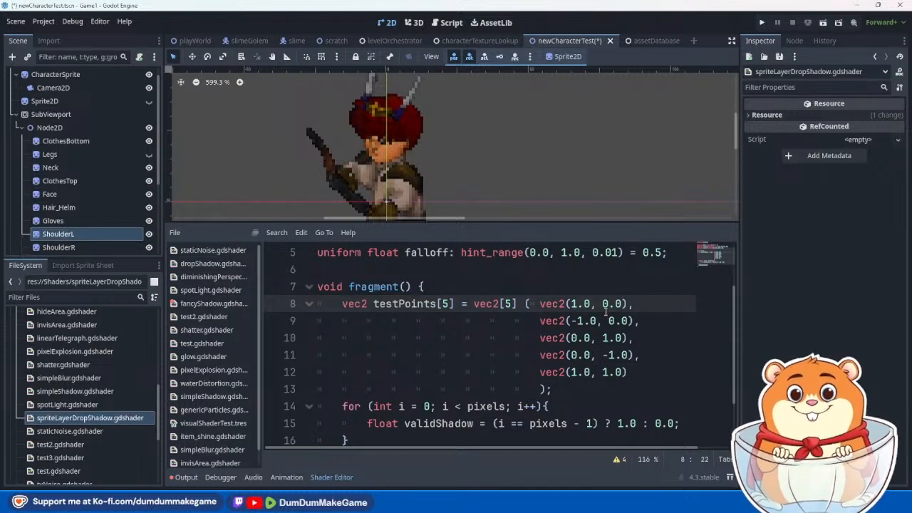
# Step: Set the x component of the first, second and fifth testPoints entries to 0.0
pyautogui.click(571, 304)
pyautogui.write('0')
pyautogui.moveTo(584, 321); pyautogui.dragTo(572, 322)
pyautogui.write('0')
pyautogui.moveTo(579, 372); pyautogui.dragTo(572, 372)
pyautogui.write('0')
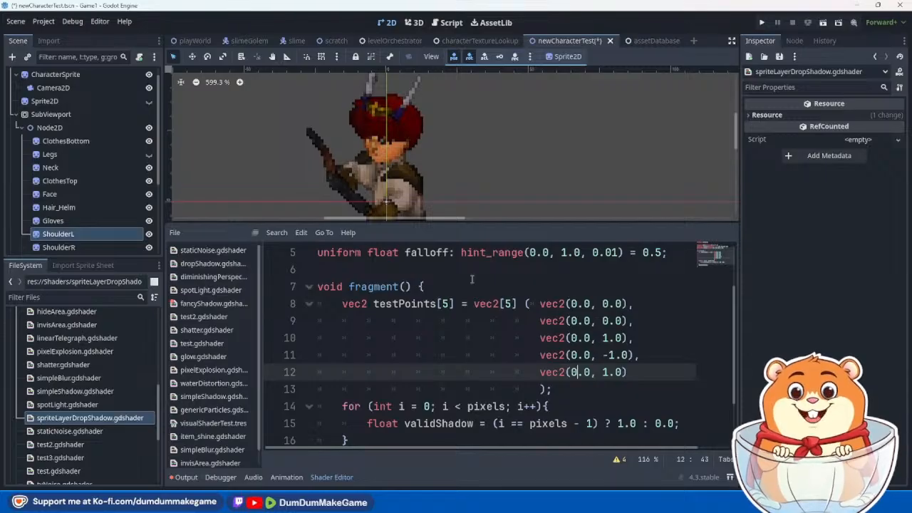
pyautogui.click(494, 218)
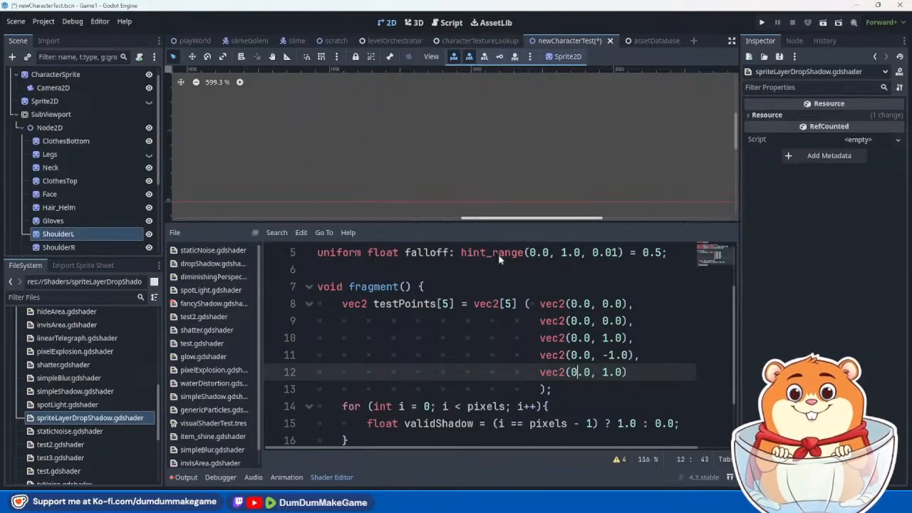
pyautogui.moveTo(503, 219); pyautogui.dragTo(360, 221)
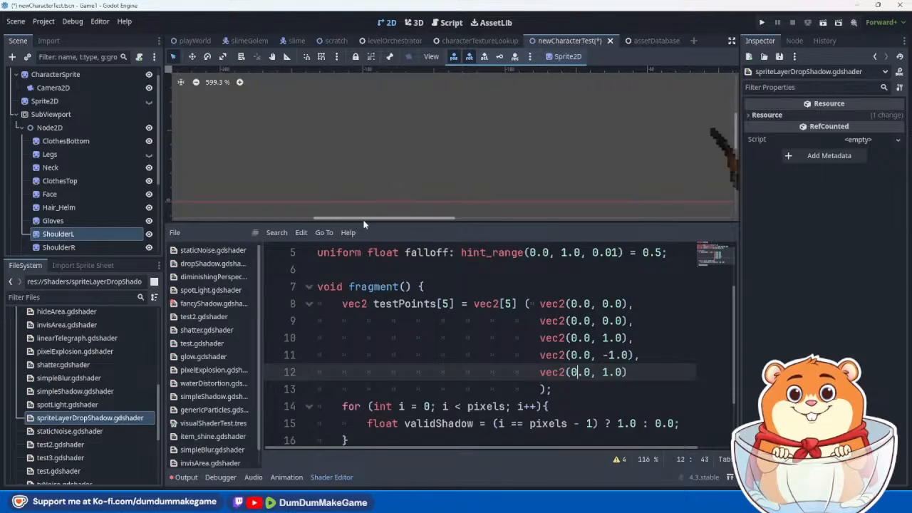
pyautogui.scroll(-2, 370, 218)
pyautogui.moveTo(462, 200); pyautogui.dragTo(543, 191, button='middle')
pyautogui.scroll(-1, 544, 191)
pyautogui.scroll(1, 604, 353)
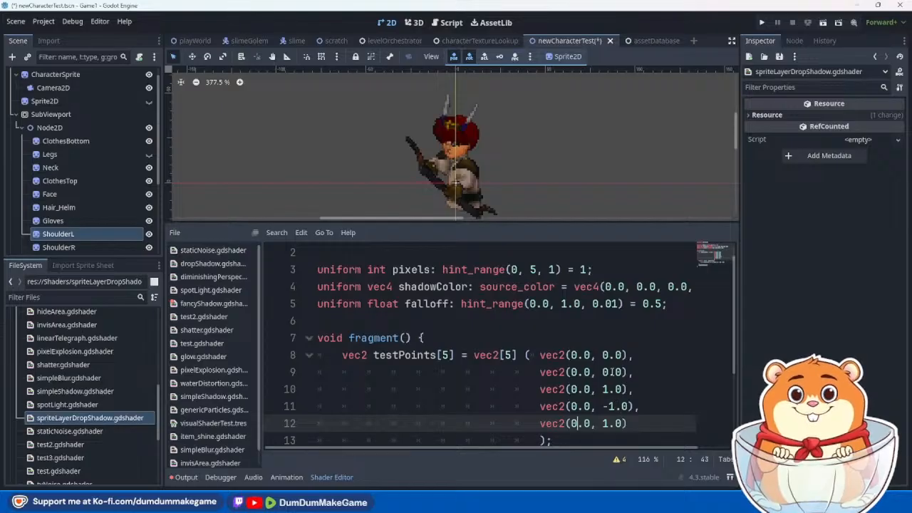
# Step: Set the y components of the first three testPoints entries to -1.0, -2.0 and -3.0
pyautogui.click(604, 355)
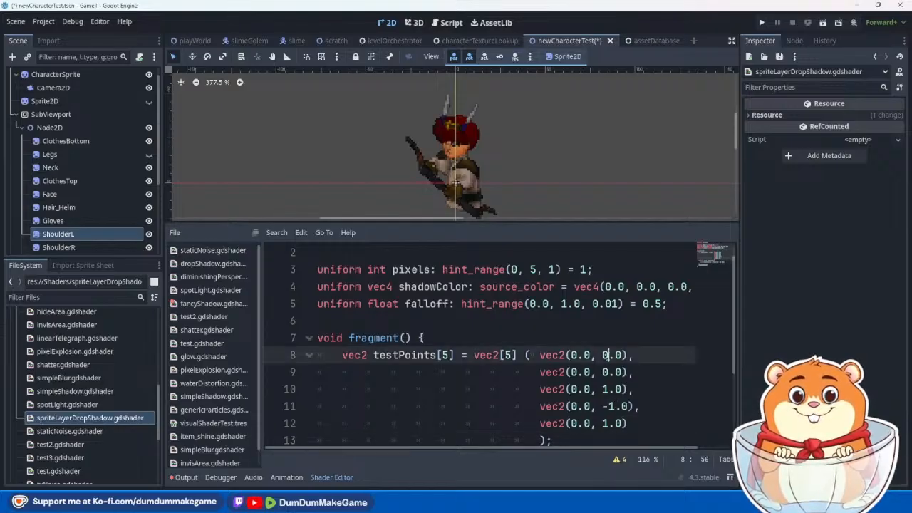
pyautogui.write('-1')
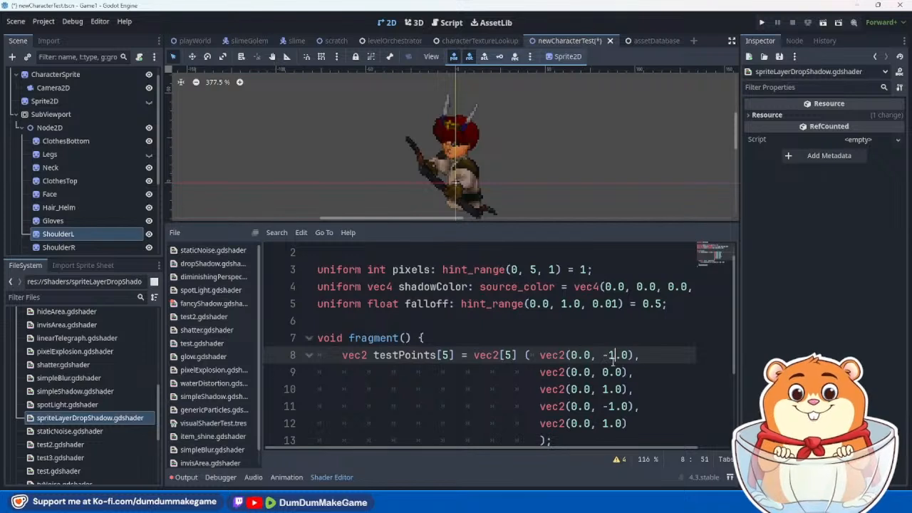
pyautogui.click(603, 372)
pyautogui.write('-')
pyautogui.press('Delete')
pyautogui.write('2')
pyautogui.click(603, 390)
pyautogui.write('-')
pyautogui.press('Delete')
pyautogui.write('3')
# Step: Set the y components of the last two testPoints entries to -4.0 and -5.0
pyautogui.click(608, 407)
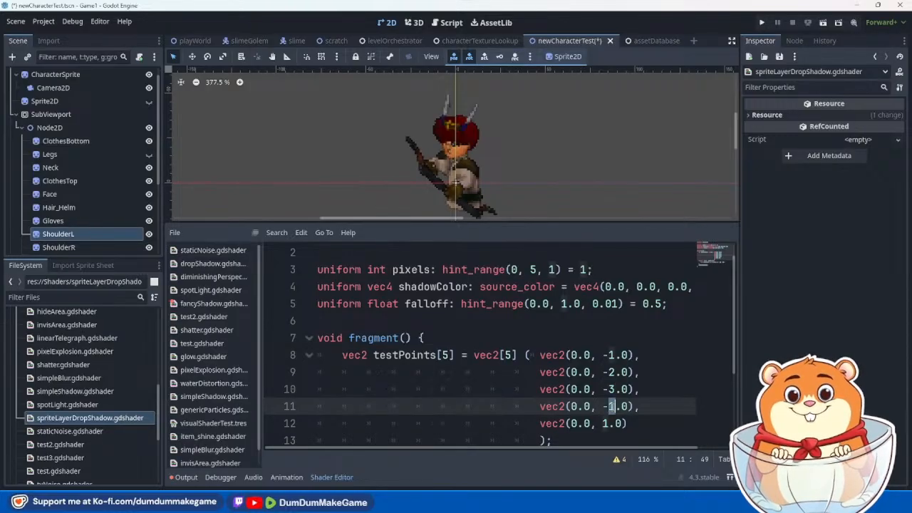
pyautogui.press('Delete')
pyautogui.write('4')
pyautogui.click(606, 423)
pyautogui.click(602, 424)
pyautogui.write('-')
pyautogui.press('Delete')
pyautogui.write('5')
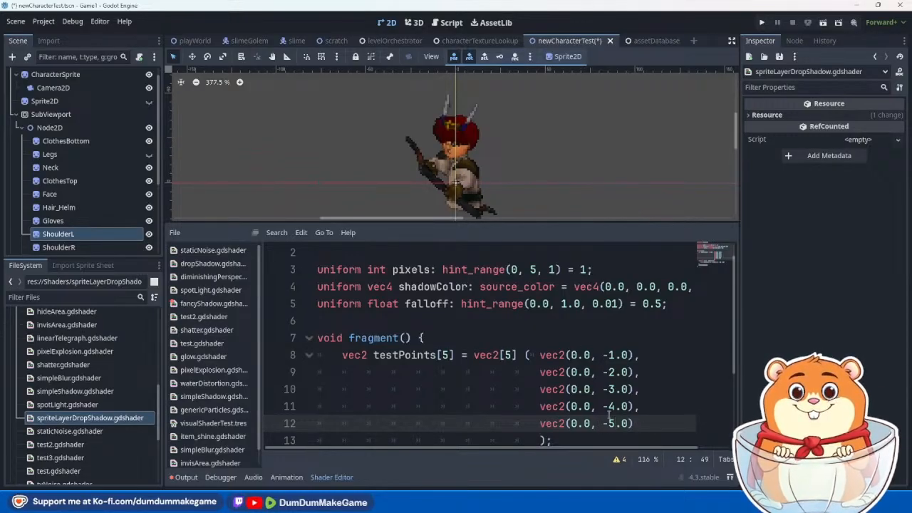
pyautogui.scroll(-2, 488, 415)
pyautogui.scroll(2, 488, 415)
pyautogui.scroll(-1, 488, 415)
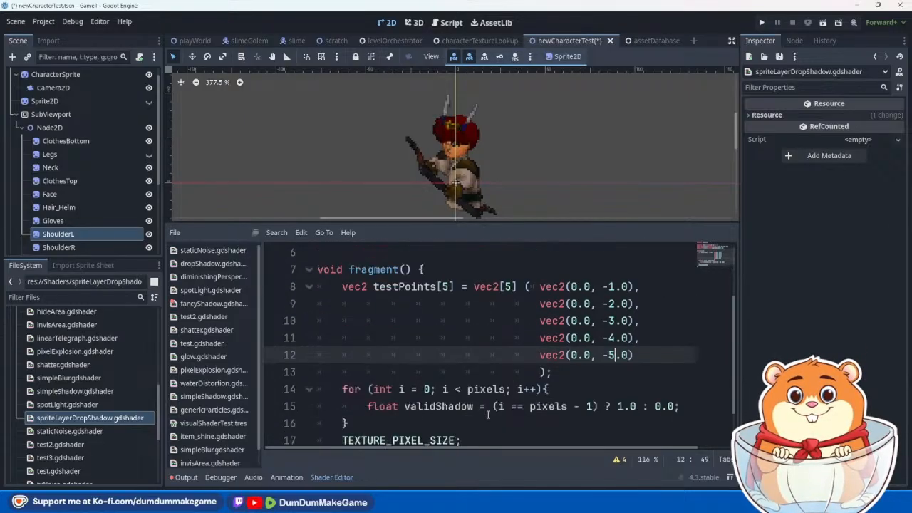
pyautogui.click(570, 373)
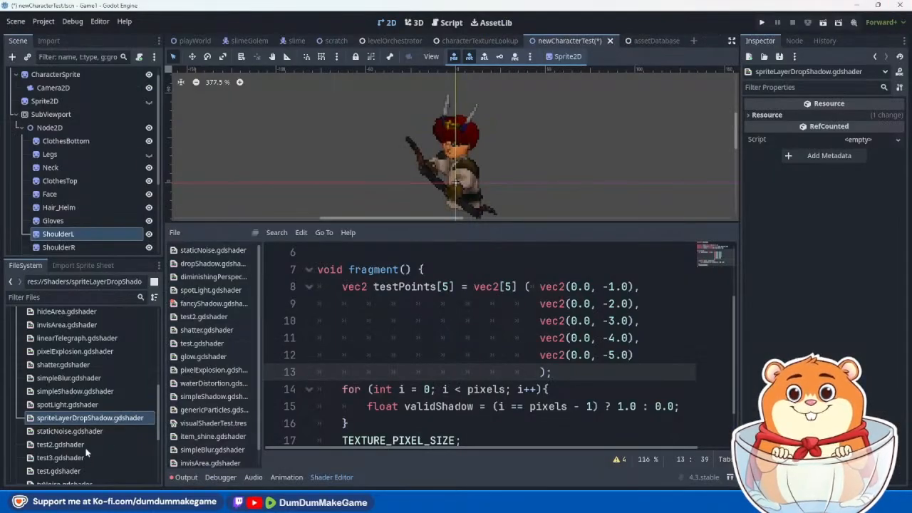
# Step: Open test.gdshader to examine its neighbour-sampling for loop, and return to spriteLayerDropShadow.gdshader
pyautogui.click(79, 472)
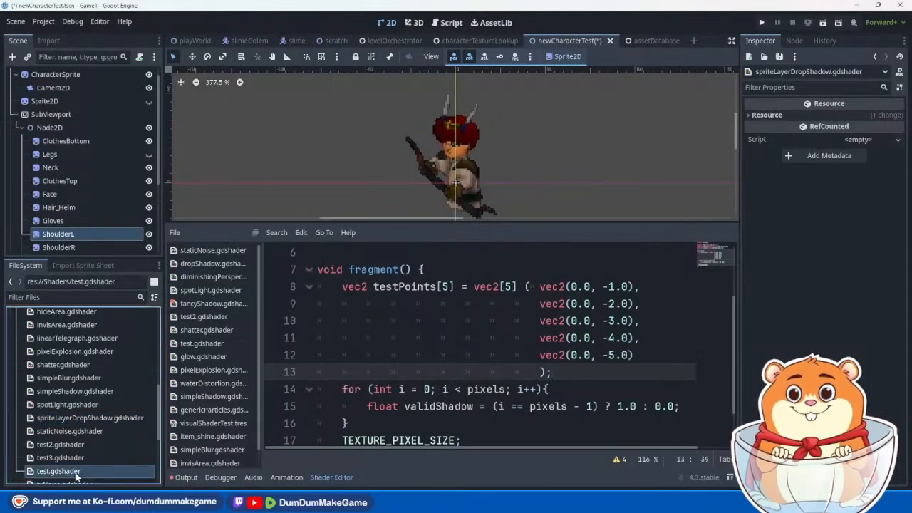
pyautogui.doubleClick(98, 471)
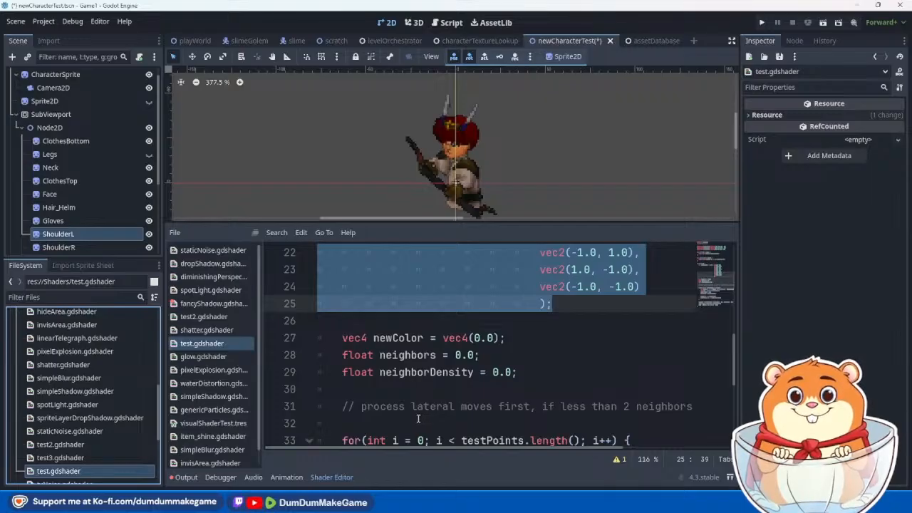
pyautogui.scroll(-2, 419, 419)
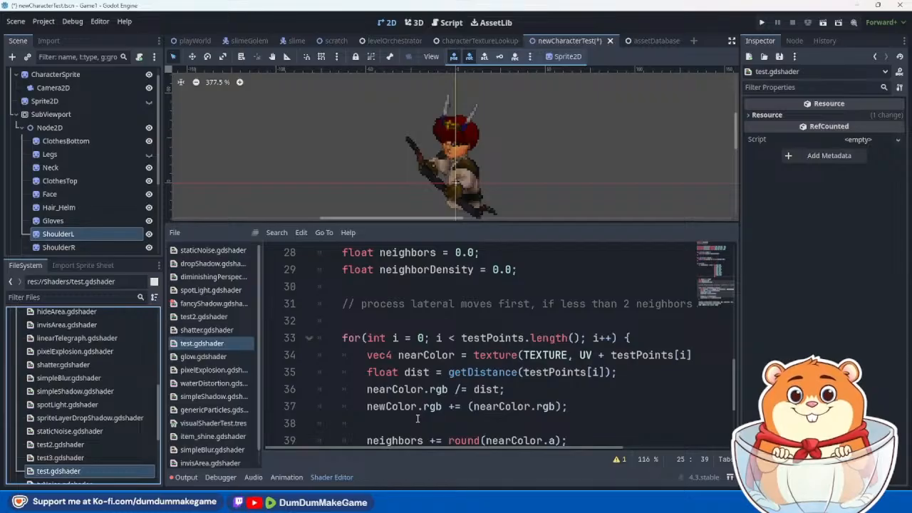
pyautogui.scroll(-1, 418, 420)
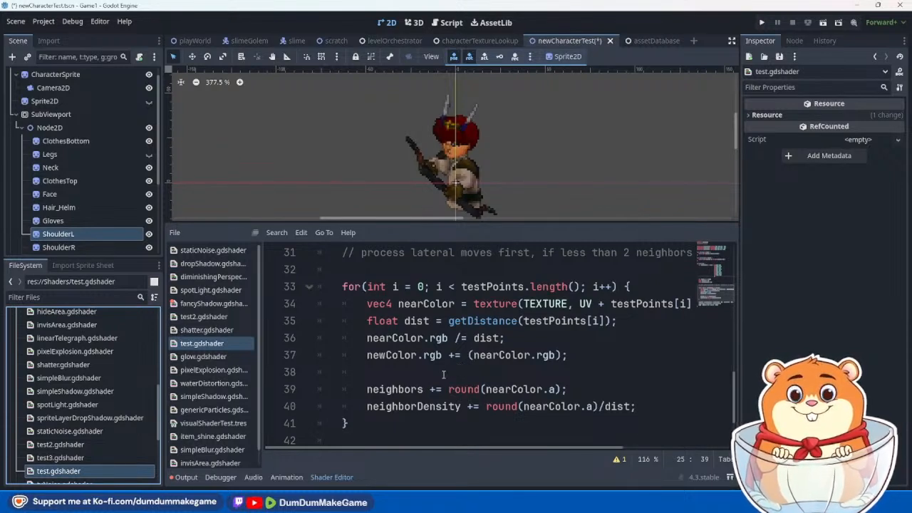
pyautogui.click(120, 421)
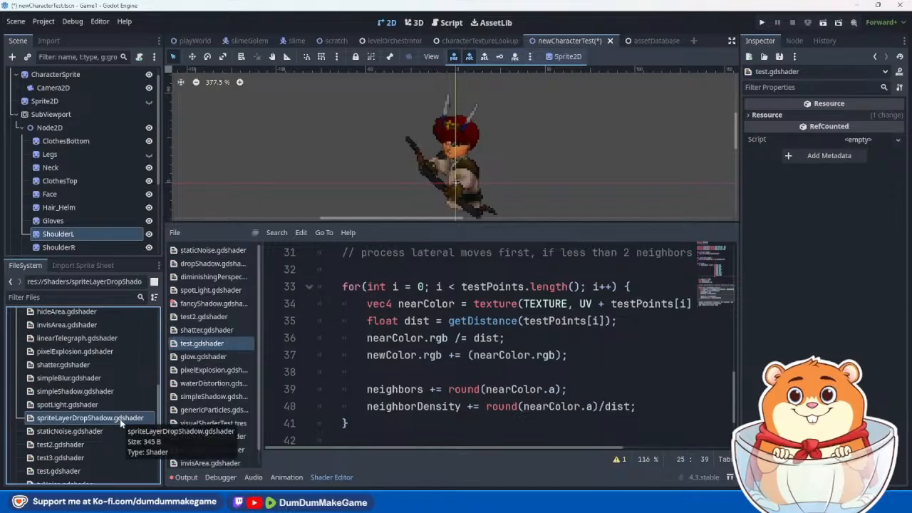
pyautogui.doubleClick(121, 421)
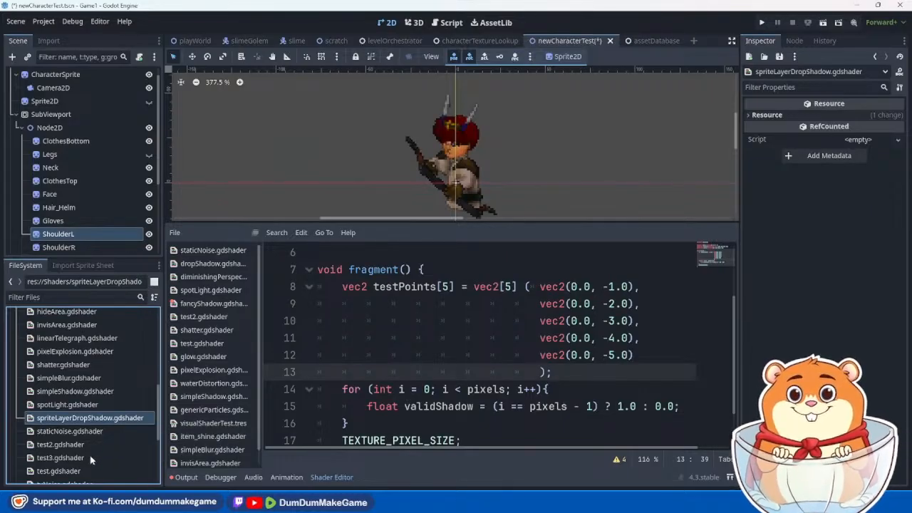
# Step: Copy the whole for loop over testPoints from test.gdshader and reopen spriteLayerDropShadow.gdshader
pyautogui.doubleClick(71, 472)
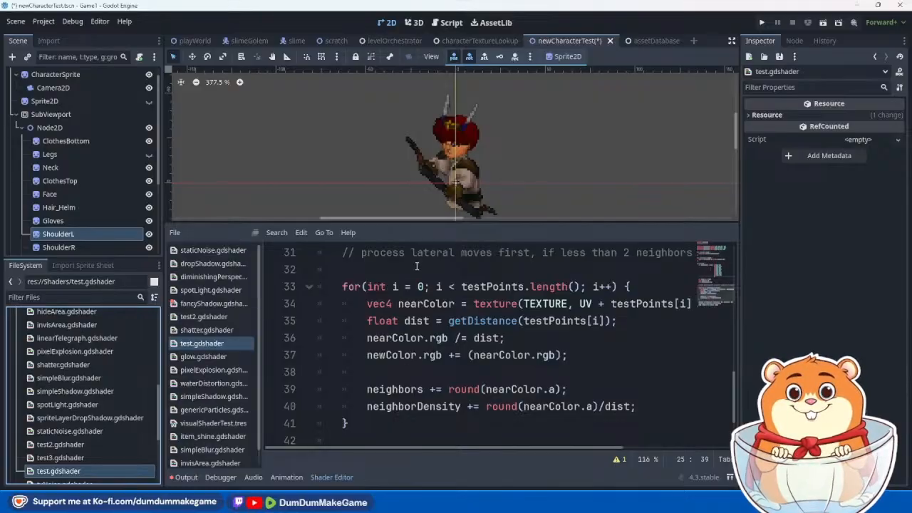
pyautogui.moveTo(343, 287); pyautogui.dragTo(367, 421)
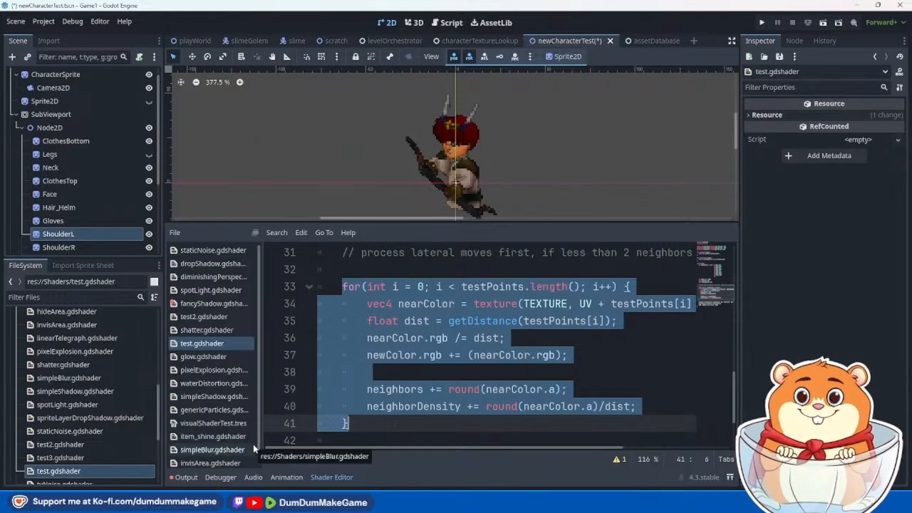
pyautogui.doubleClick(99, 418)
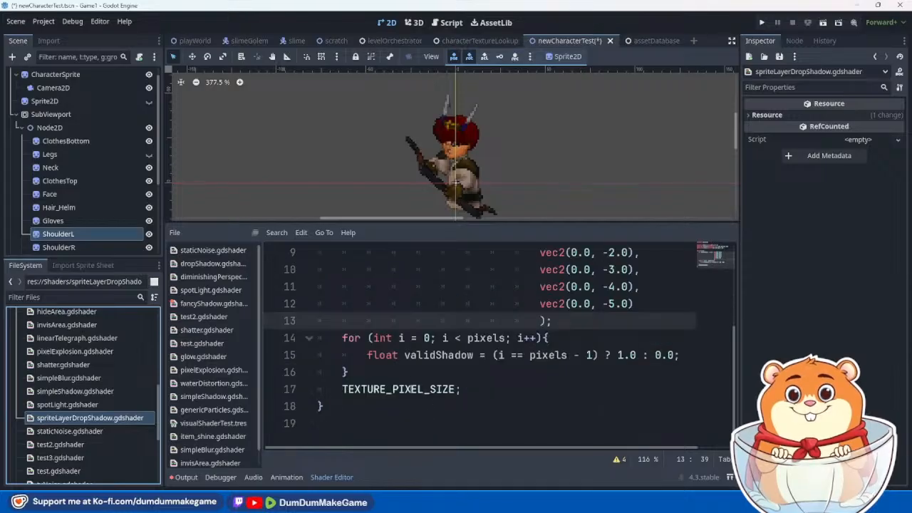
# Step: Insert blank lines above the existing pixels for loop and paste the copied testPoints loop there
pyautogui.click(406, 374)
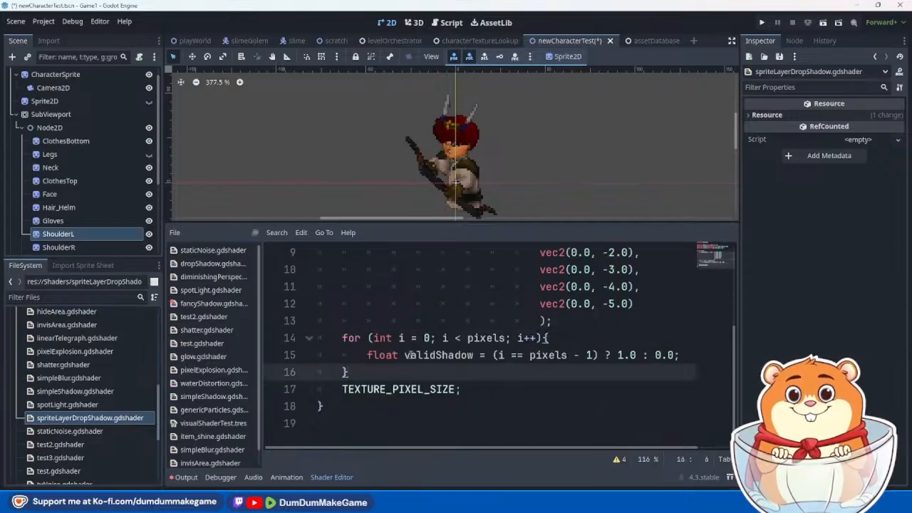
pyautogui.scroll(3, 440, 411)
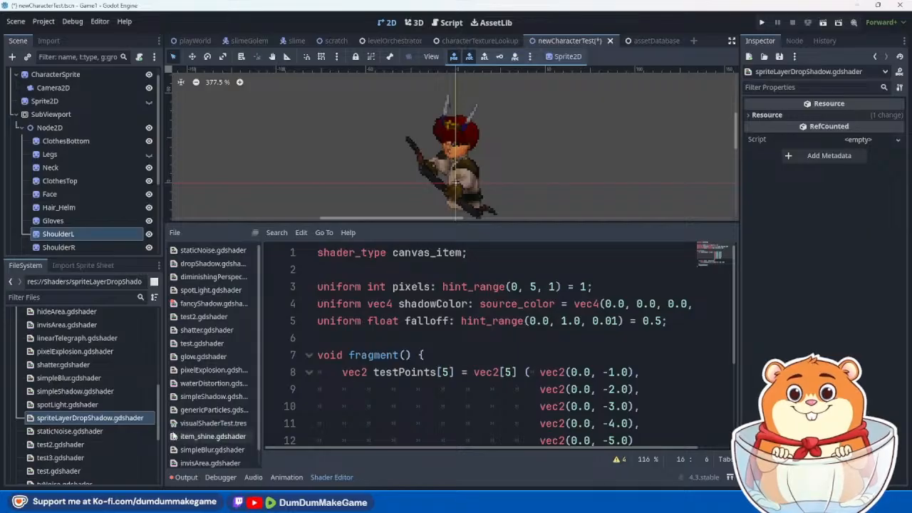
pyautogui.click(110, 422)
pyautogui.scroll(-3, 436, 408)
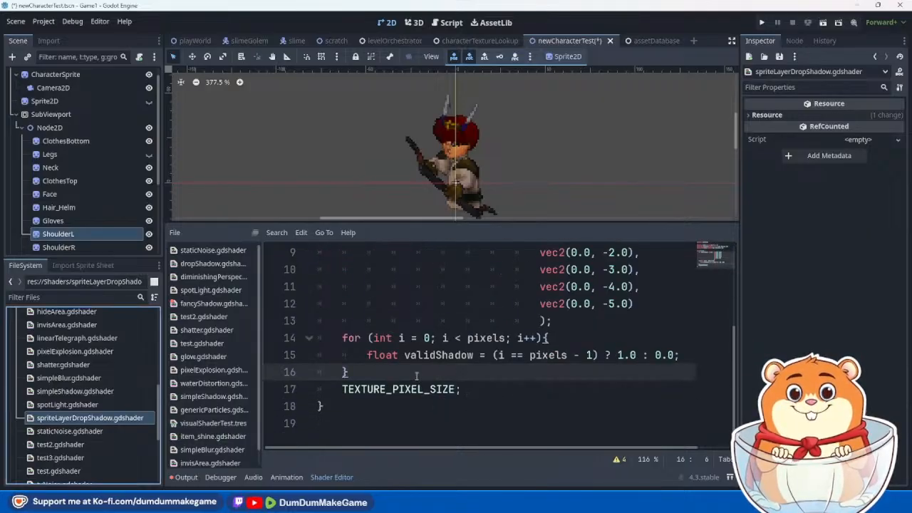
pyautogui.click(347, 339)
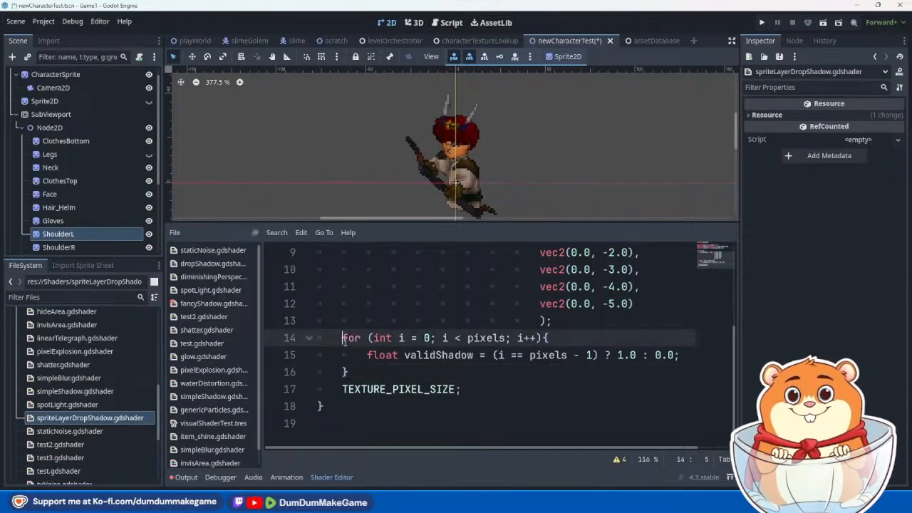
pyautogui.press('Return')
pyautogui.press('Return')
pyautogui.press('Return')
pyautogui.press('Return')
pyautogui.press('Up')
pyautogui.press('Up')
pyautogui.press('Up')
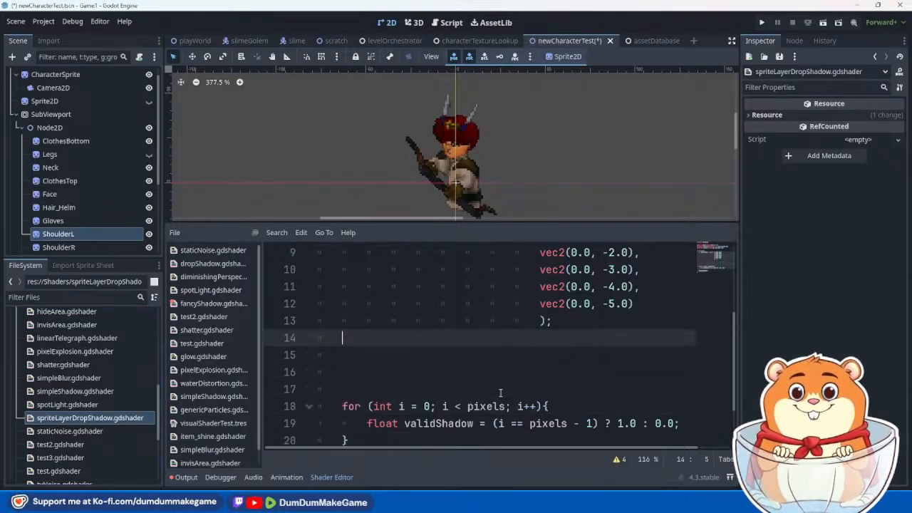
pyautogui.hotkey('ctrl', 'v')
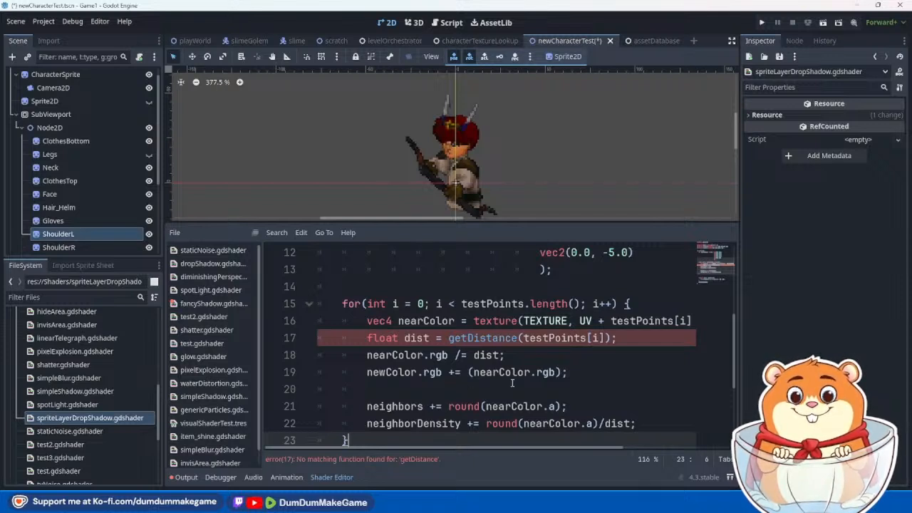
# Step: Insert blank lines between the end of the testPoints array and the for loop over it
pyautogui.click(392, 290)
pyautogui.press('Return')
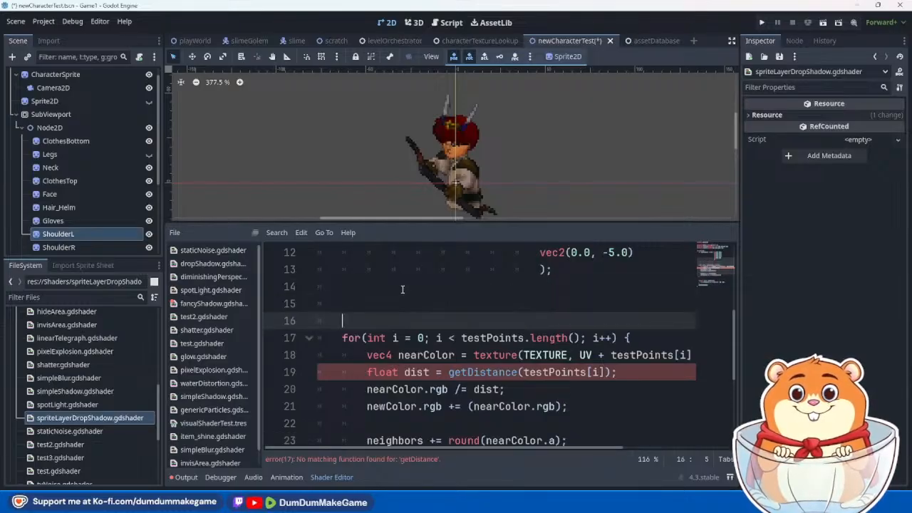
pyautogui.press('Return')
pyautogui.press('Up')
pyautogui.scroll(4, 427, 306)
pyautogui.scroll(-2, 448, 362)
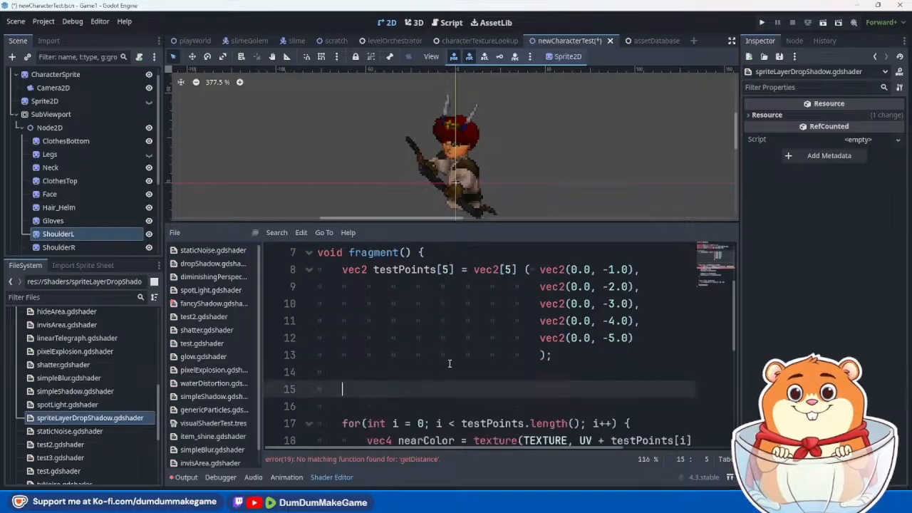
# Step: Declare a five-element color array above the loop as vec4 testColors[5] = vec4[5];
pyautogui.write('vec4')
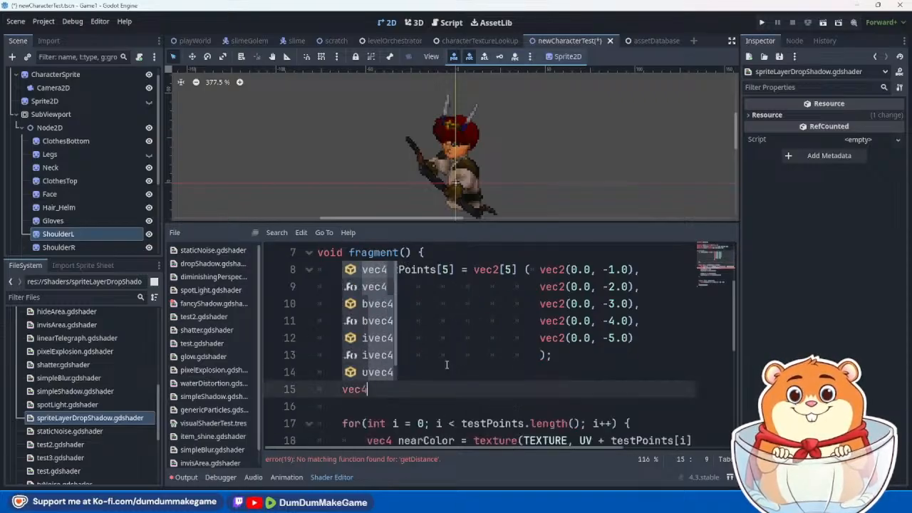
pyautogui.press('Escape')
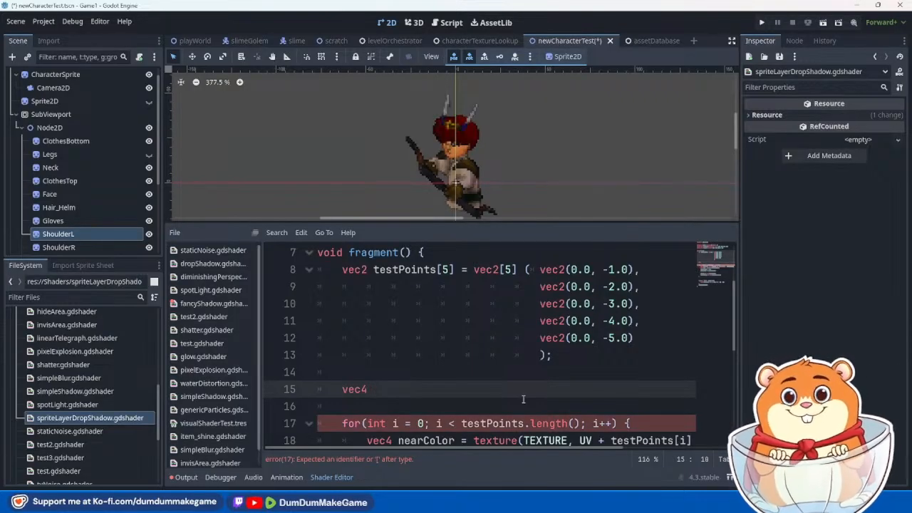
pyautogui.write('tes')
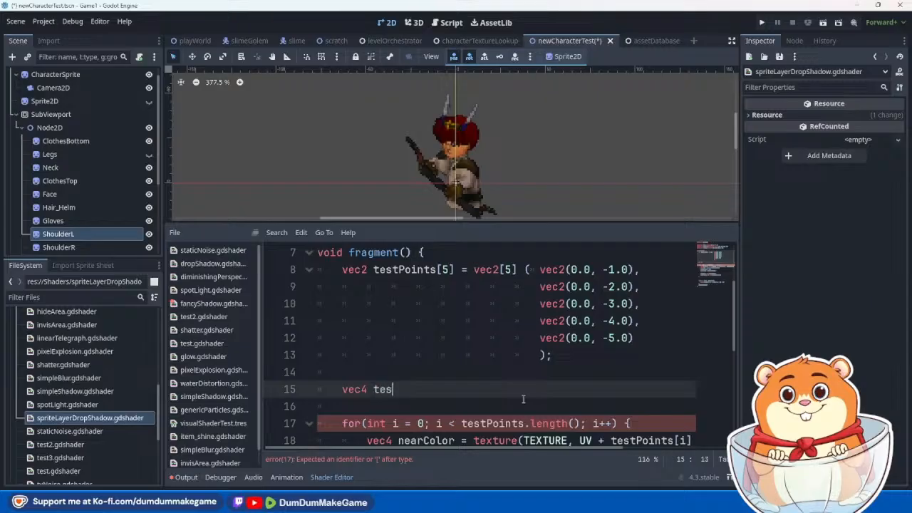
pyautogui.write('tColors')
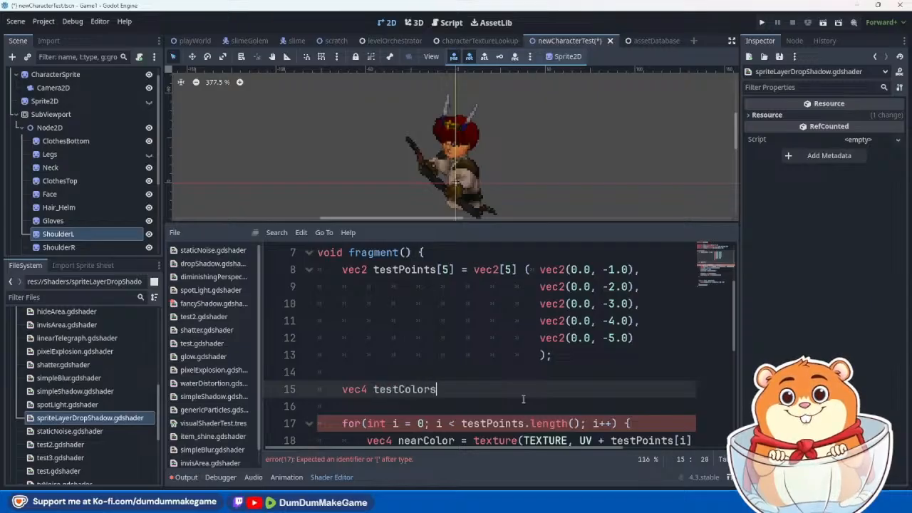
pyautogui.write('[5] = v')
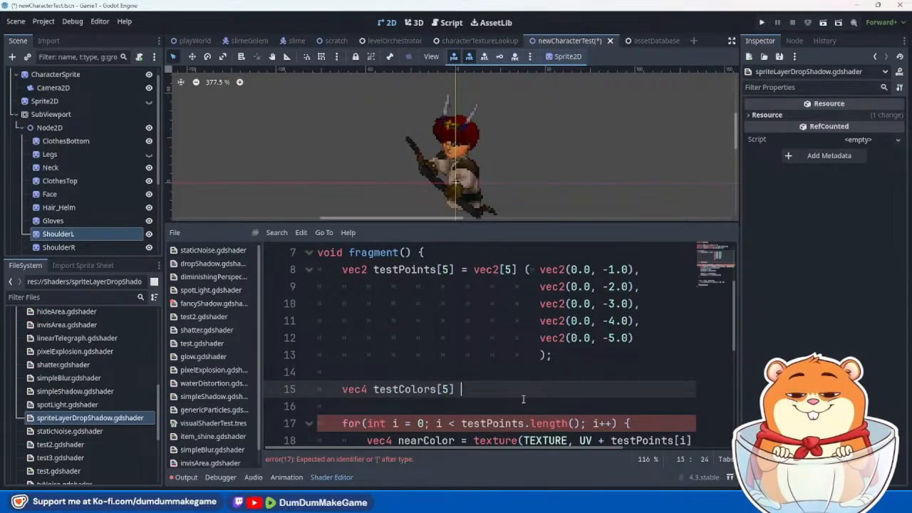
pyautogui.write('ec5')
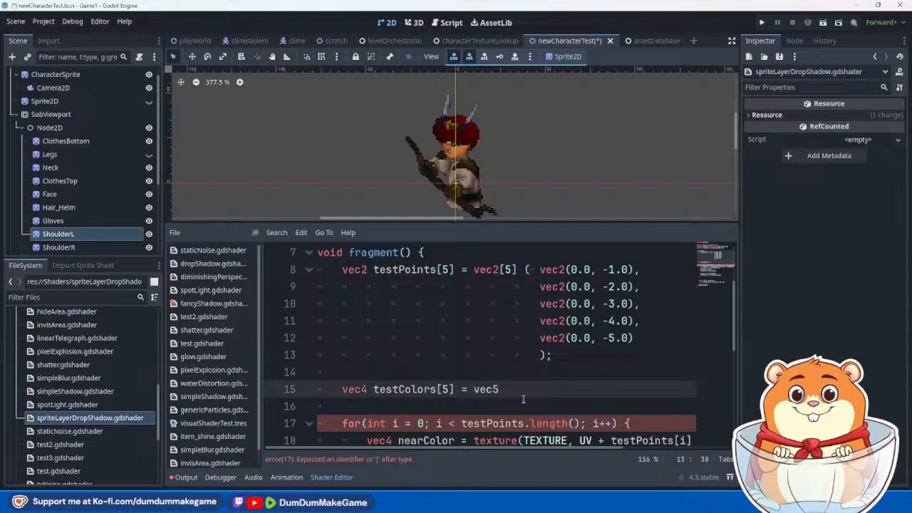
pyautogui.press('BackSpace')
pyautogui.write('4[5];')
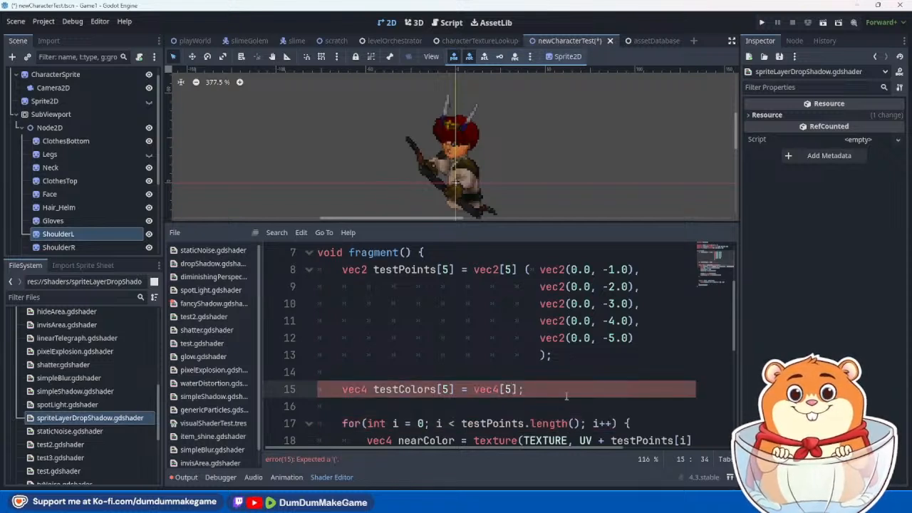
# Step: Add constructor parentheses containing vec4(0.0) to the testColors array initializer
pyautogui.click(521, 391)
pyautogui.write('()')
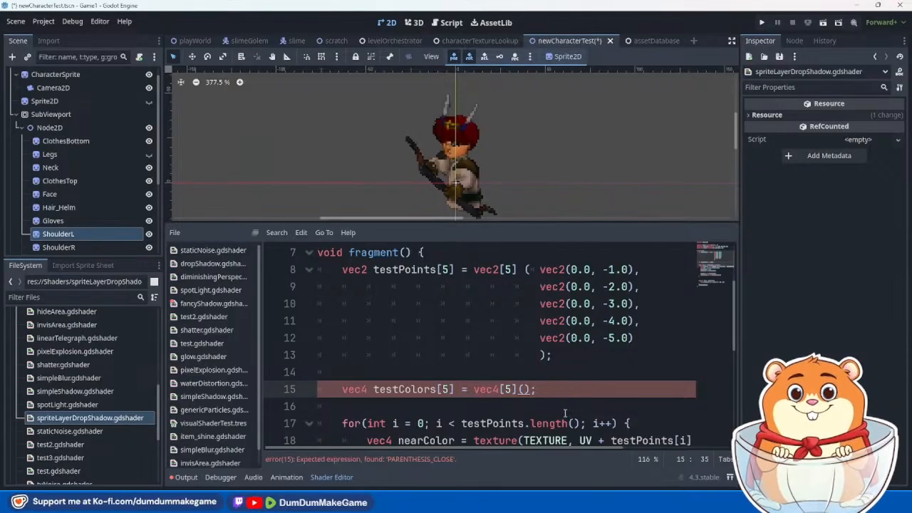
pyautogui.press('Left')
pyautogui.write('vec4')
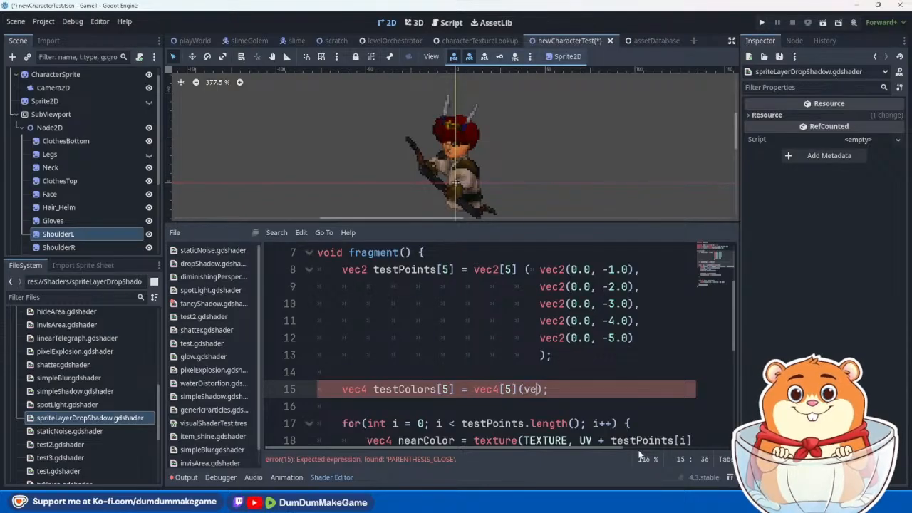
pyautogui.write('(0.0')
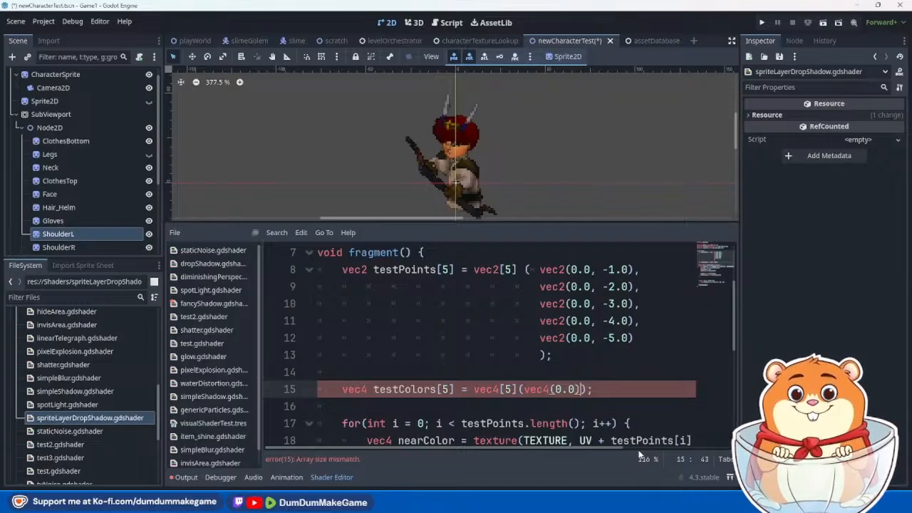
pyautogui.click(643, 362)
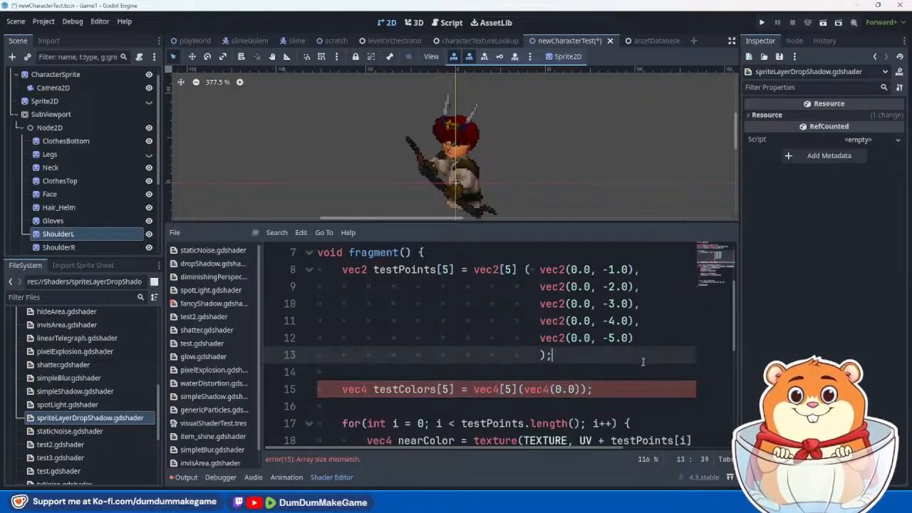
pyautogui.moveTo(581, 390); pyautogui.dragTo(524, 389)
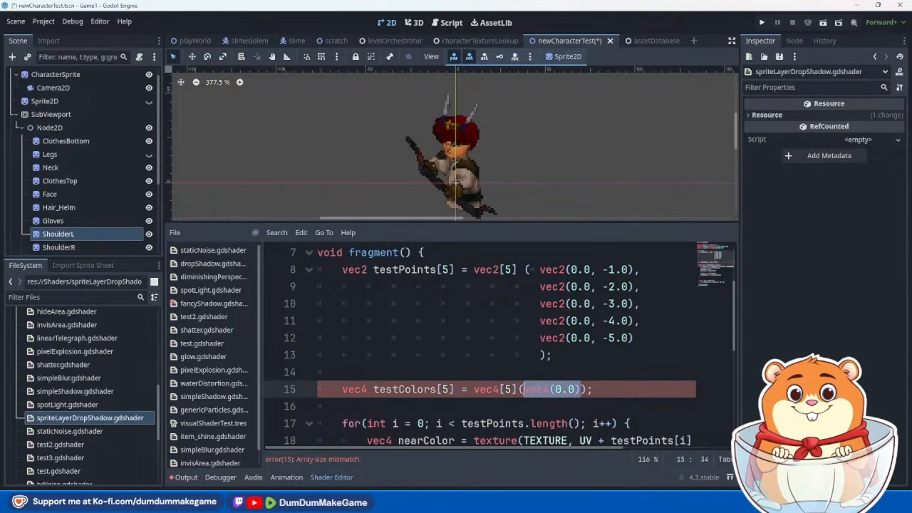
pyautogui.moveTo(603, 501)
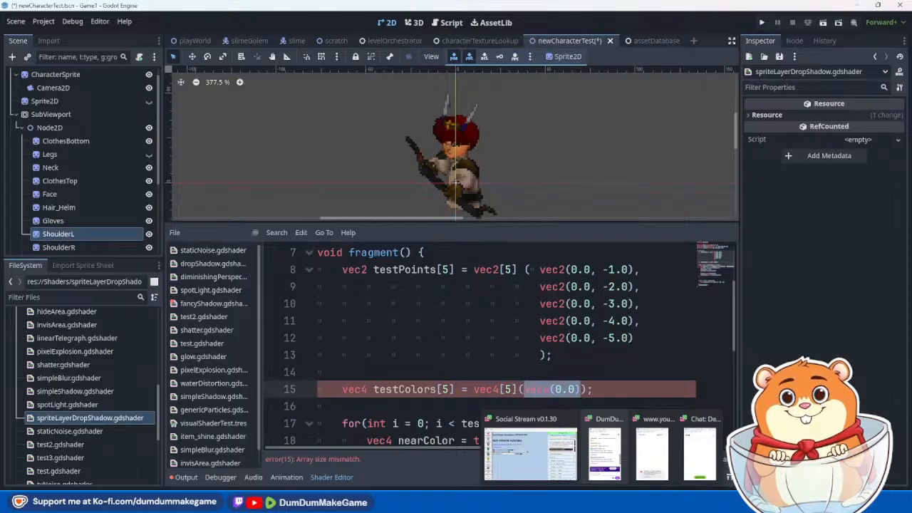
# Step: Replace the testColors declaration with vec4 neighborColor = vec4(0.0); and leave blank lines before the for loop
pyautogui.click(359, 407)
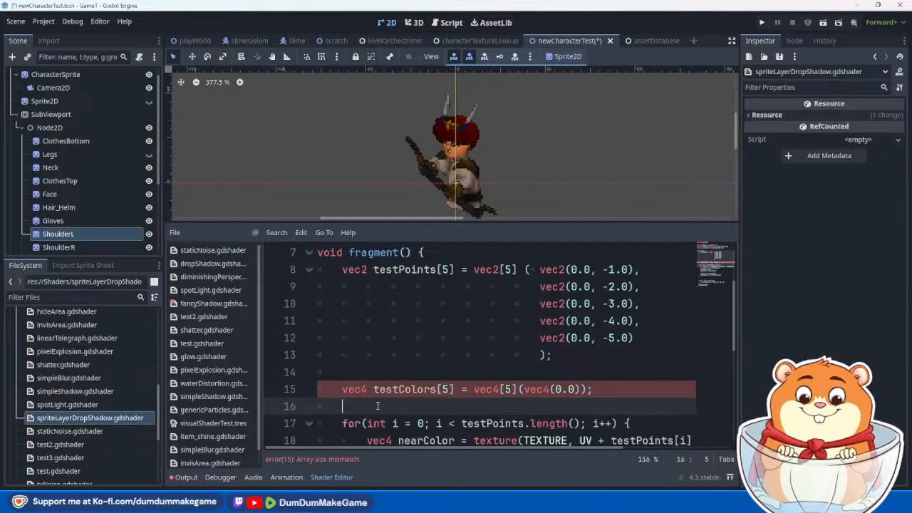
pyautogui.moveTo(373, 403); pyautogui.dragTo(342, 390)
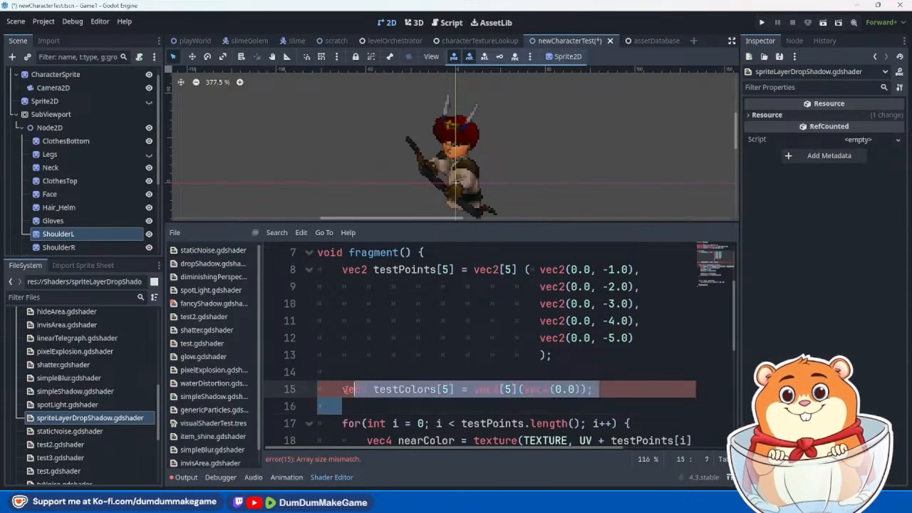
pyautogui.moveTo(384, 501)
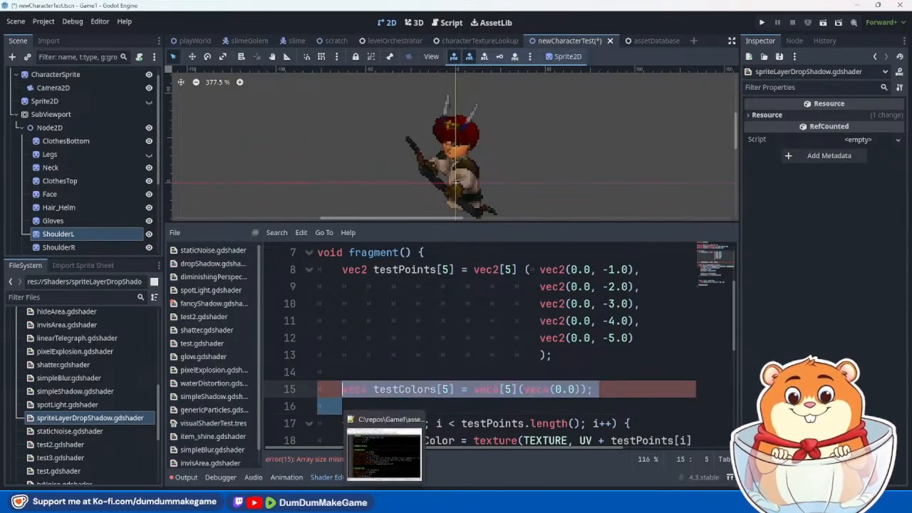
pyautogui.write('bec')
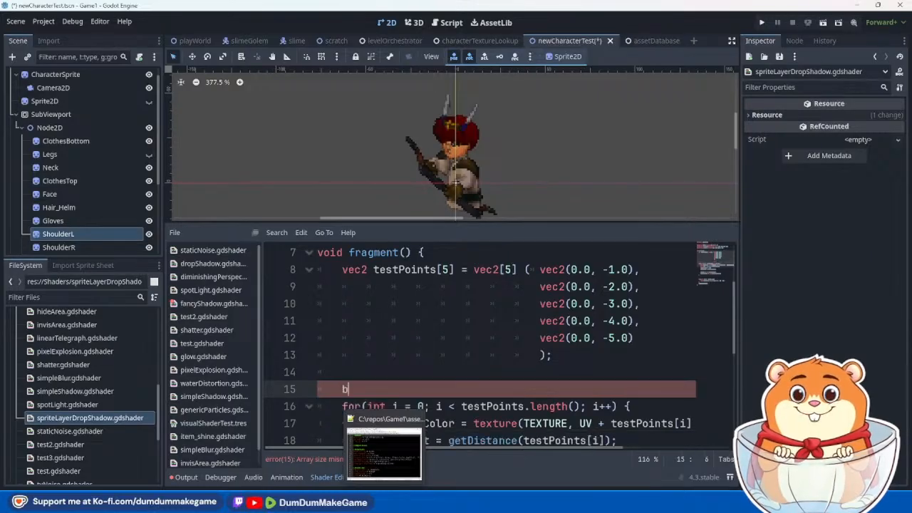
pyautogui.press('BackSpace')
pyautogui.press('BackSpace')
pyautogui.press('BackSpace')
pyautogui.write('vec4 neighborColor')
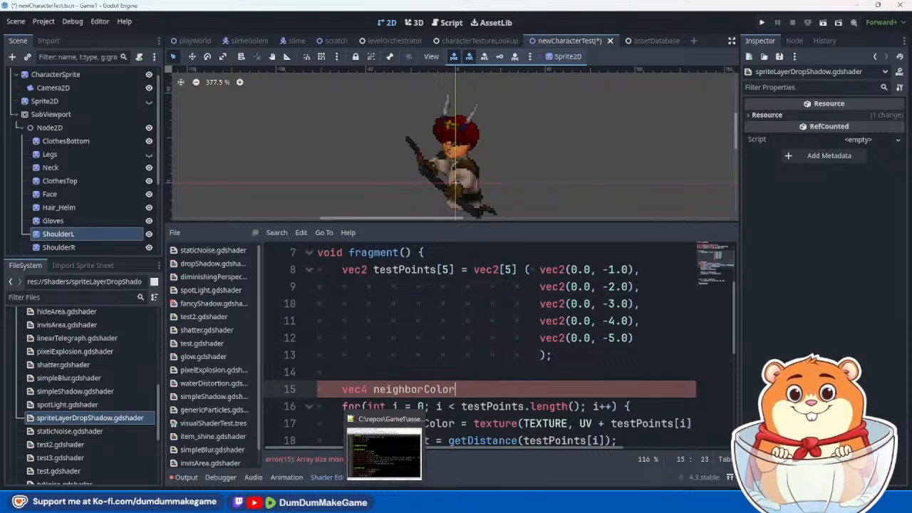
pyautogui.write(' = vec4')
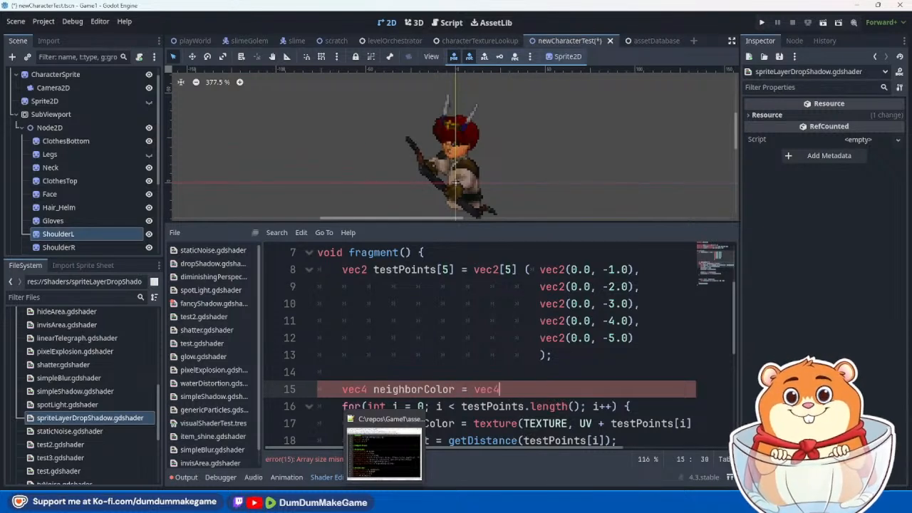
pyautogui.write('(0.0);')
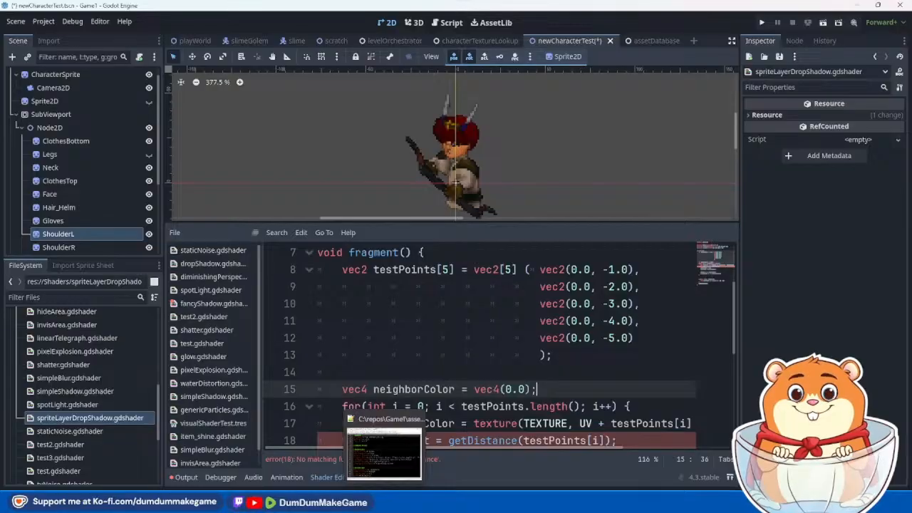
pyautogui.press('Return')
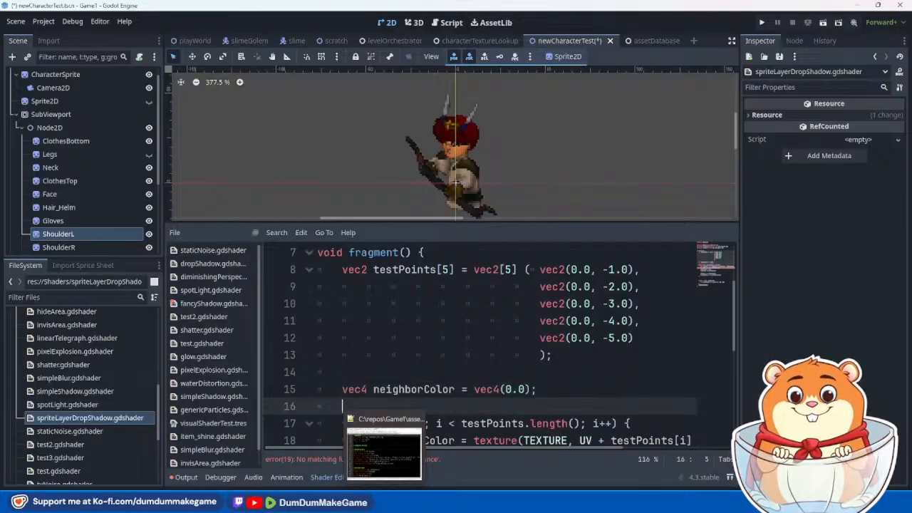
pyautogui.press('Return')
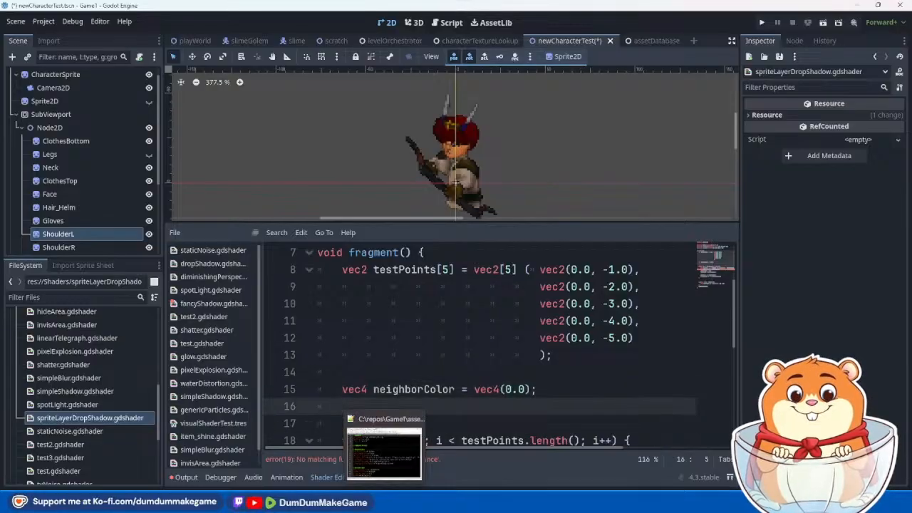
pyautogui.click(670, 395)
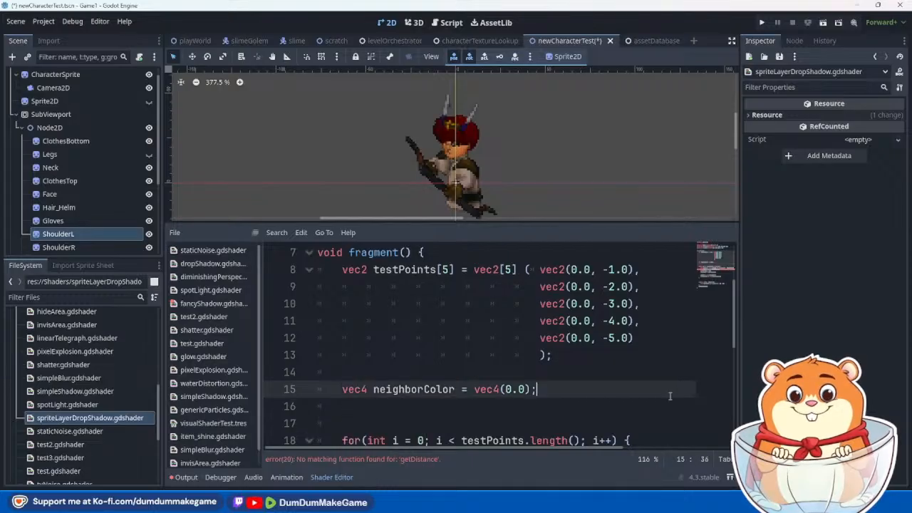
# Step: Declare int neighborDist = 5; on the line below neighborColor
pyautogui.click(461, 405)
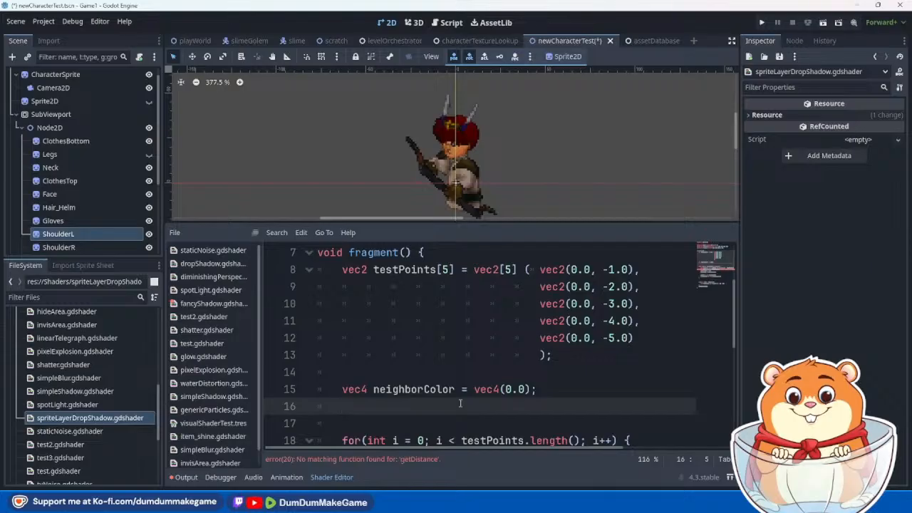
pyautogui.write('int neighborDistance')
pyautogui.press('BackSpace')
pyautogui.press('BackSpace')
pyautogui.press('BackSpace')
pyautogui.press('BackSpace')
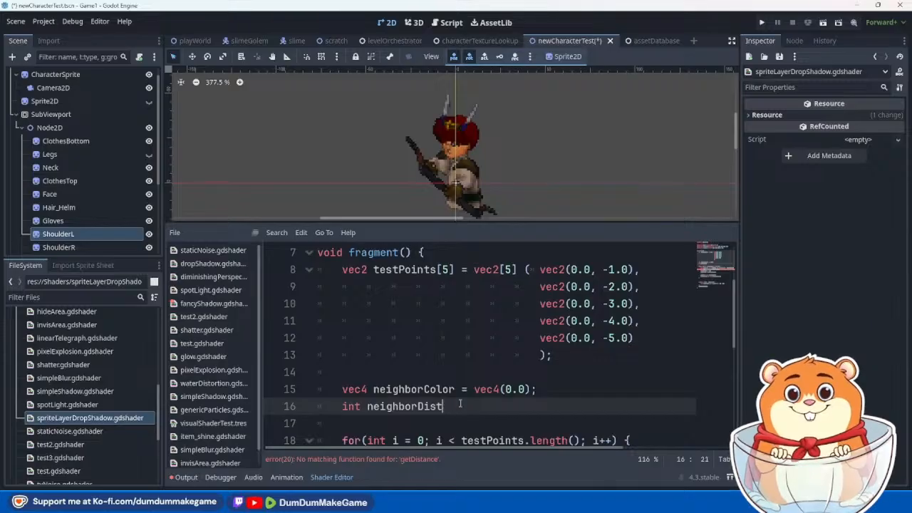
pyautogui.write('=')
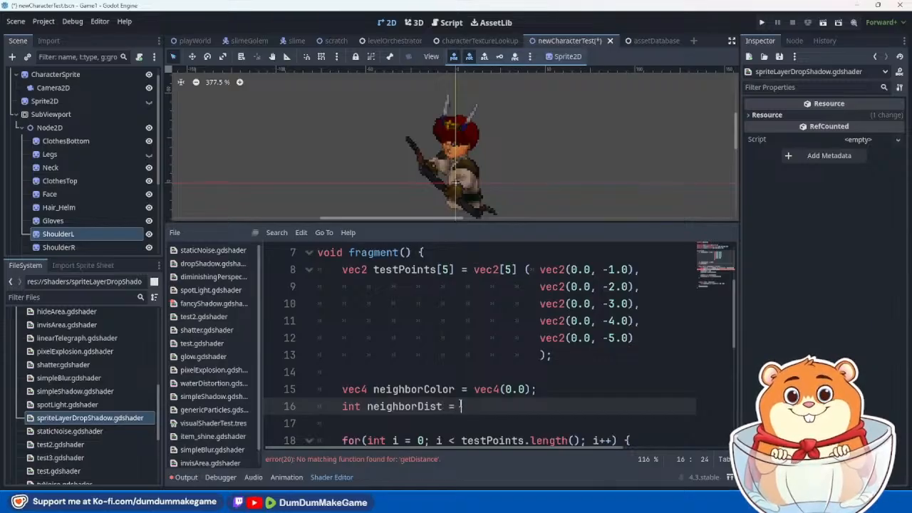
pyautogui.write(' 0')
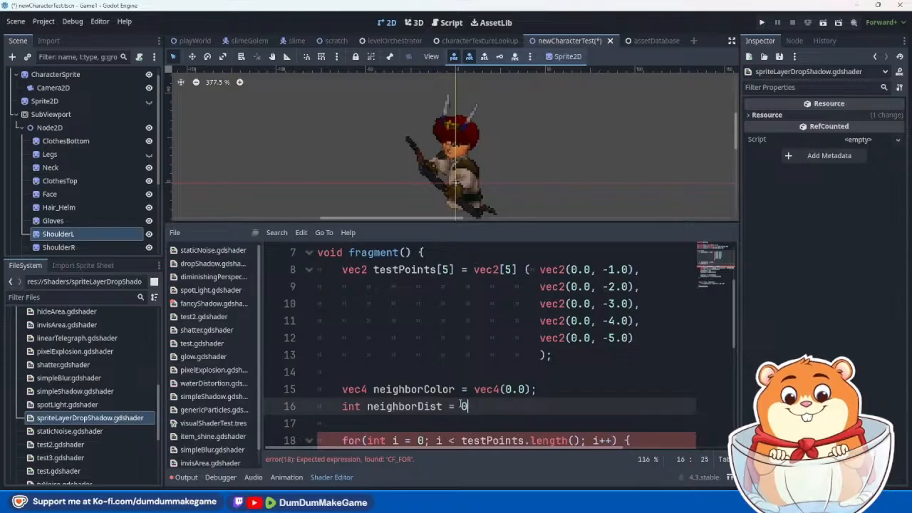
pyautogui.press('BackSpace')
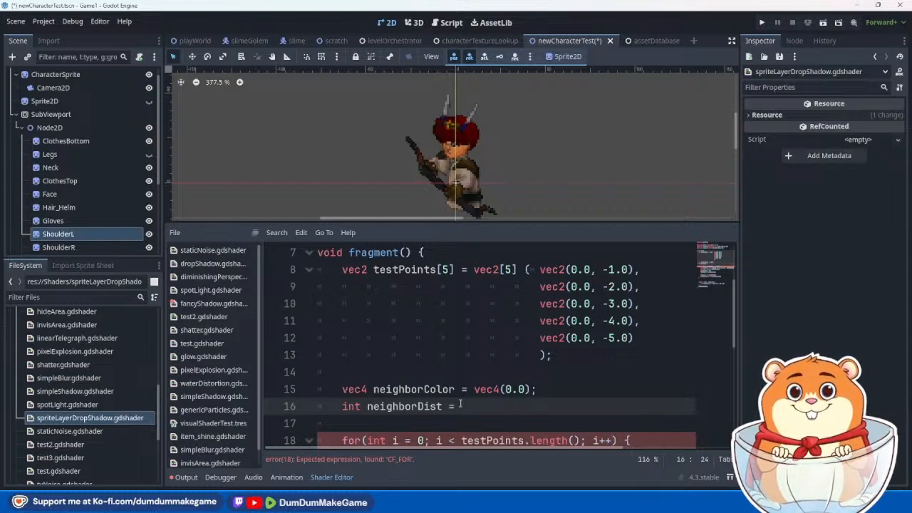
pyautogui.write('5;')
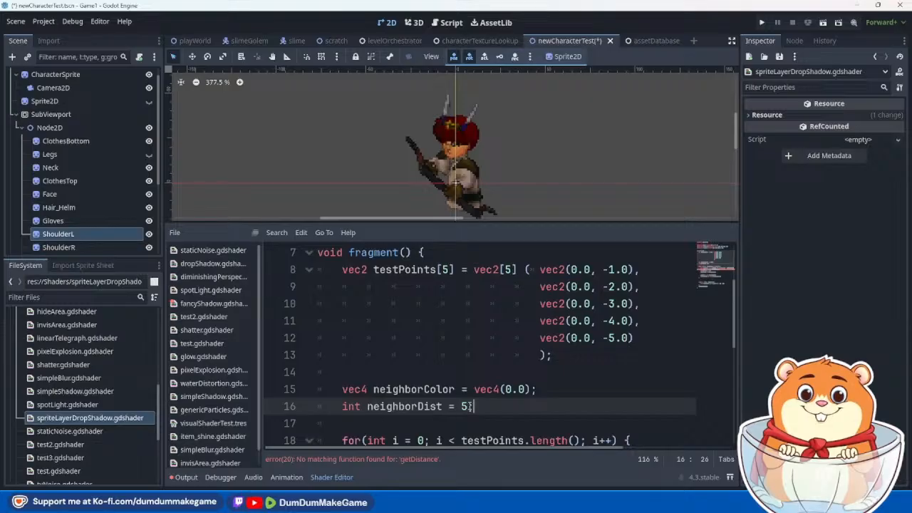
# Step: Change the initial value of neighborDist to 10
pyautogui.moveTo(470, 406); pyautogui.dragTo(461, 406)
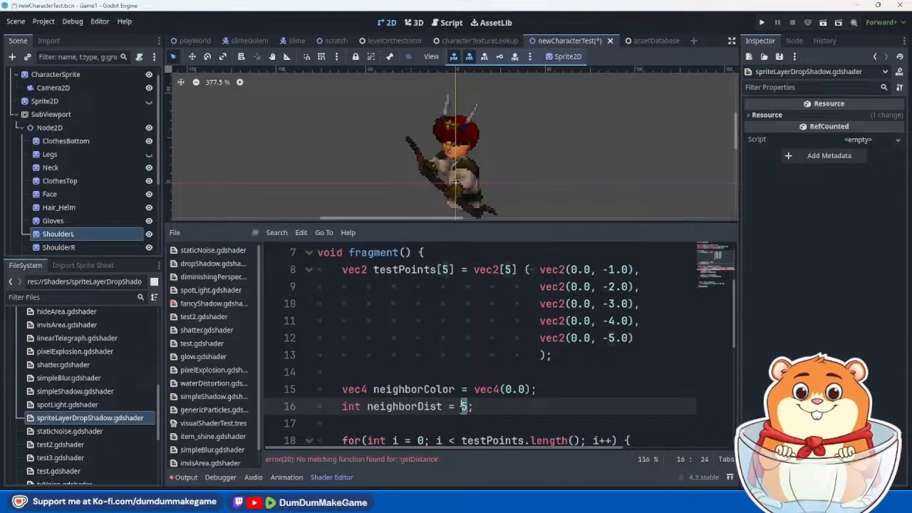
pyautogui.write('1')
pyautogui.moveTo(483, 503)
pyautogui.write('0')
pyautogui.click(526, 379)
# Step: Replace the float dist = getDistance(testPoints[i]); statement in the for loop with blank lines
pyautogui.scroll(-3, 526, 379)
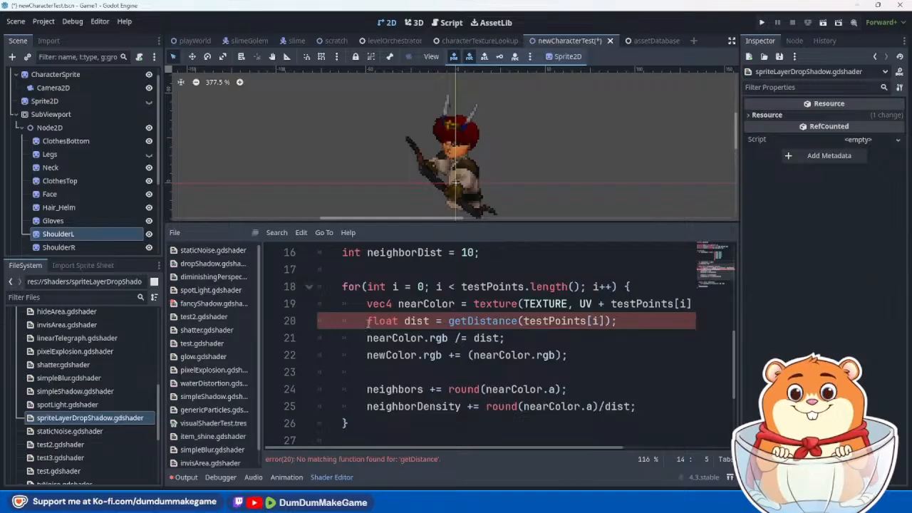
pyautogui.moveTo(367, 325); pyautogui.dragTo(621, 325)
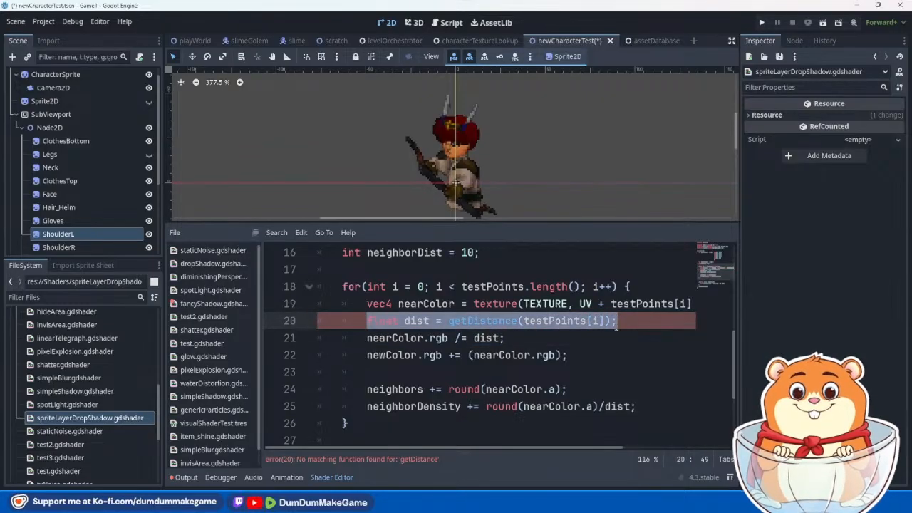
pyautogui.scroll(2, 590, 347)
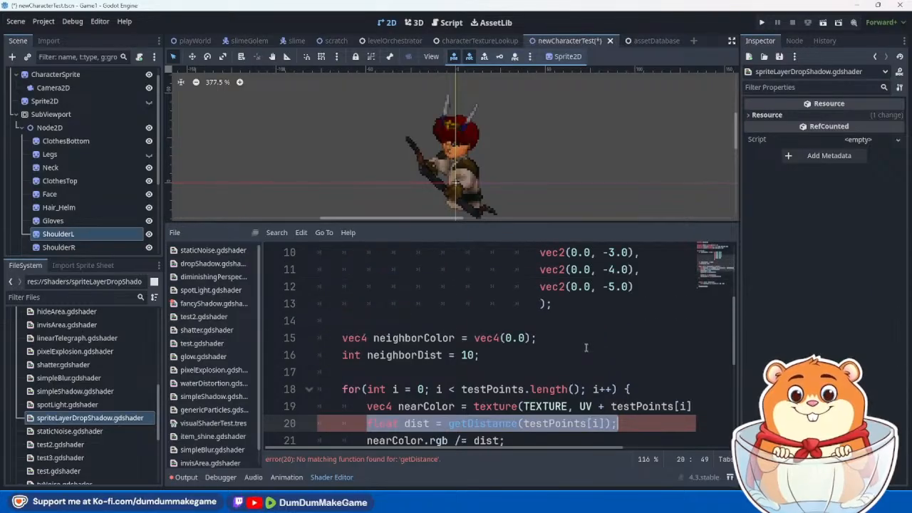
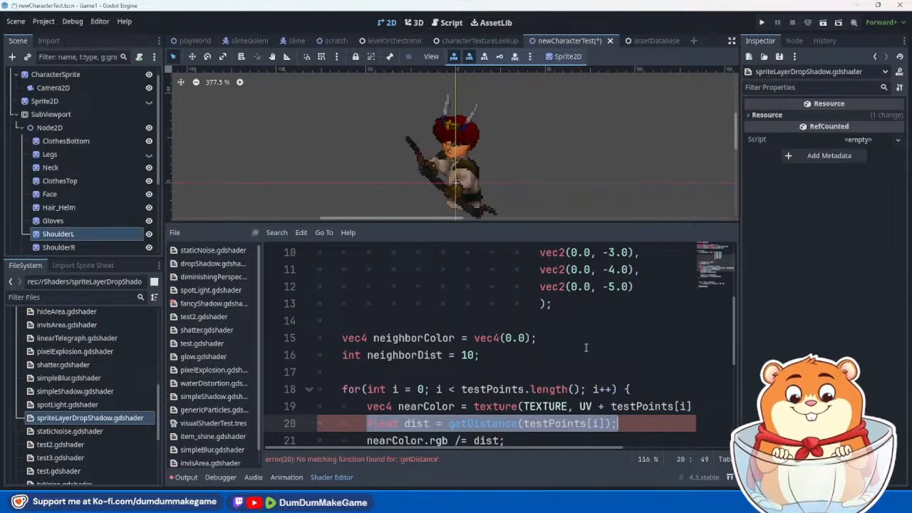
pyautogui.press('Return')
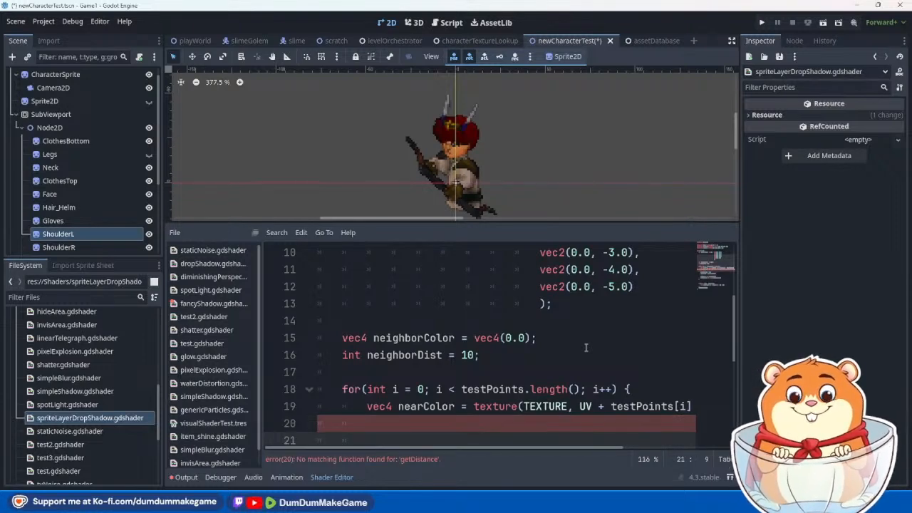
# Step: Begin an if condition reading nearColor.a < 0 inside the for loop, above the nearColor.rgb /= dist; line
pyautogui.scroll(-3, 540, 354)
pyautogui.scroll(2, 553, 383)
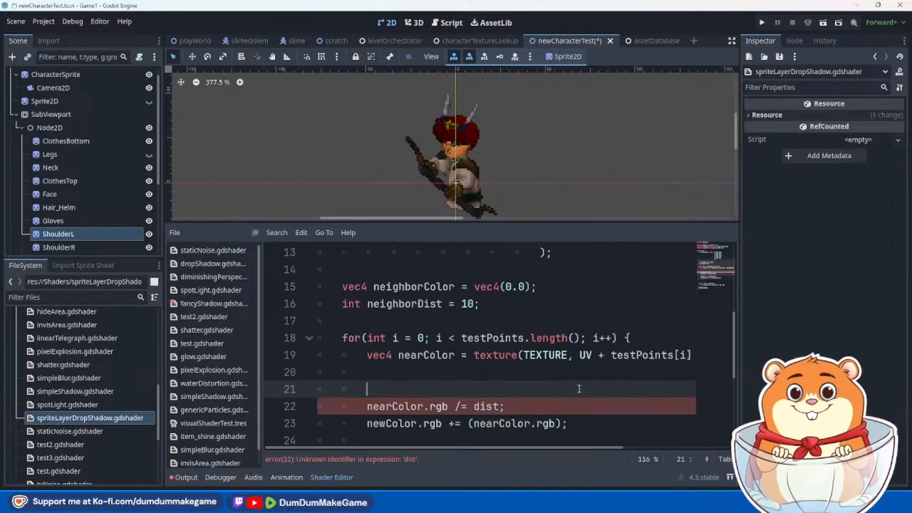
pyautogui.write('if ')
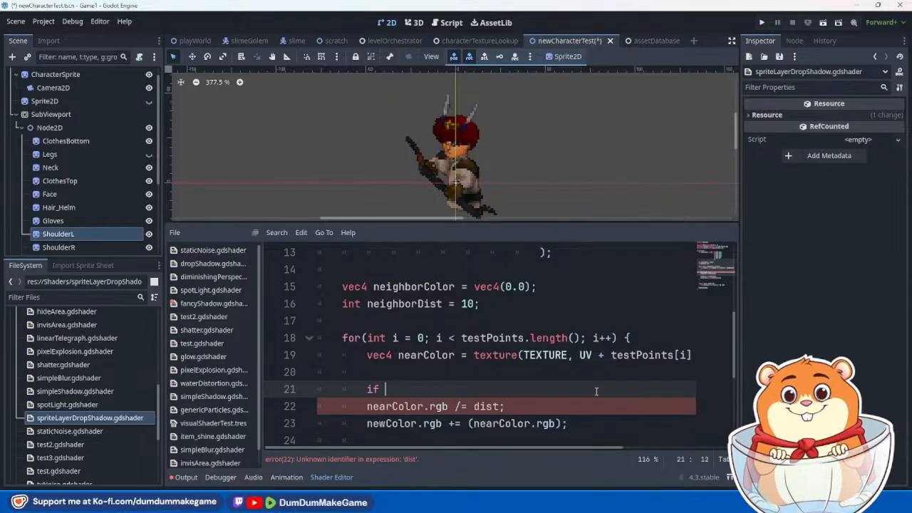
pyautogui.write('nearColor.')
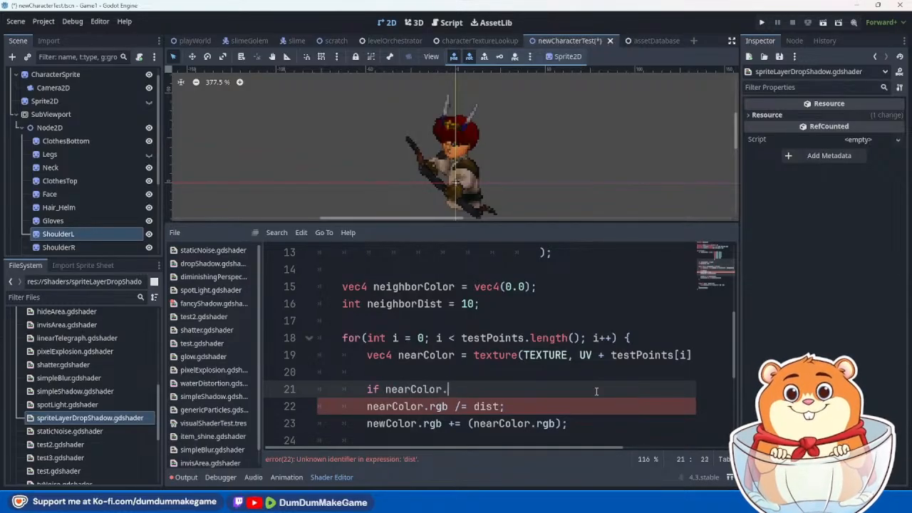
pyautogui.write('a <')
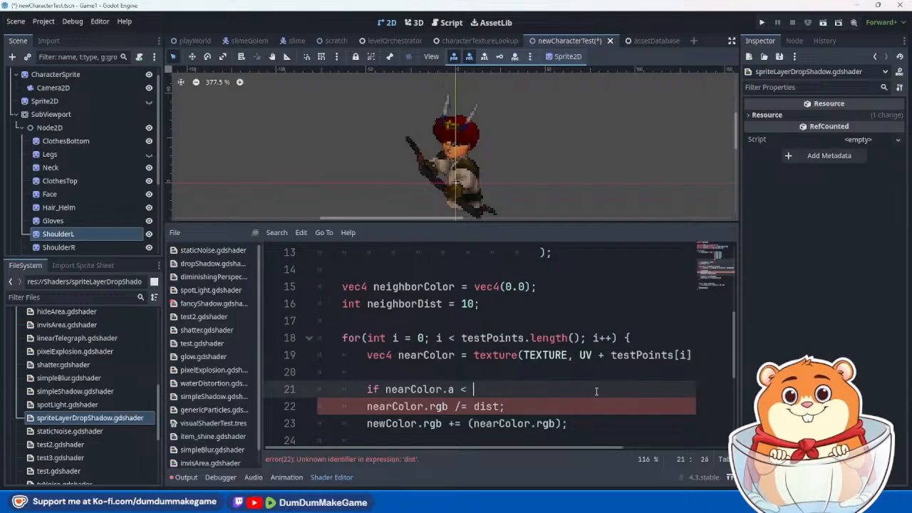
pyautogui.write(' 0')
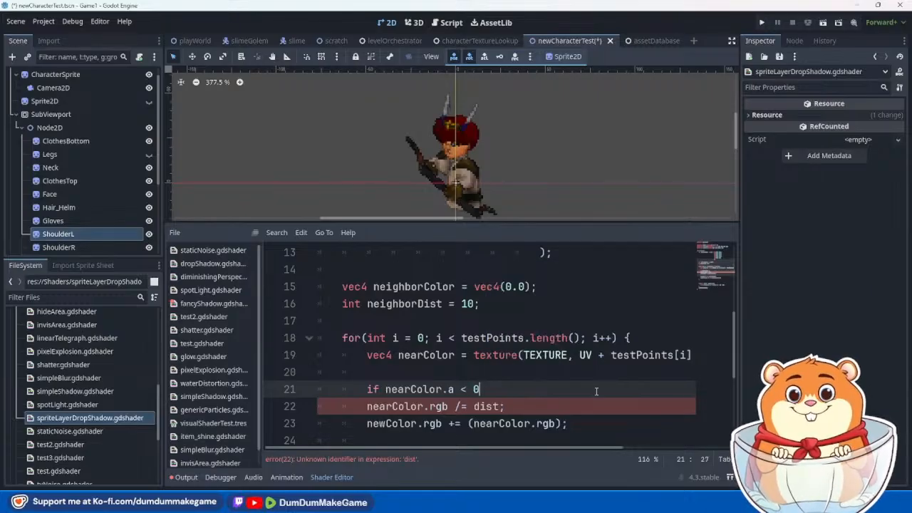
# Step: Complete the if statement in the testPoints loop as `if (nearColor.a > 0.2){` with an empty braced body
pyautogui.write('.2')
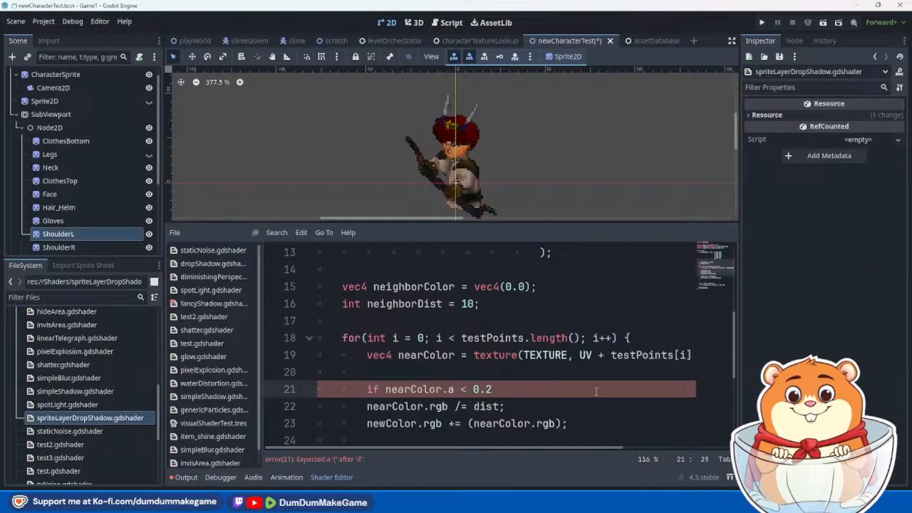
pyautogui.press('Left')
pyautogui.press('Left')
pyautogui.press('Left')
pyautogui.press('Left')
pyautogui.press('BackSpace')
pyautogui.write('>')
pyautogui.press('Left')
pyautogui.press('Left')
pyautogui.press('Left')
pyautogui.press('Left')
pyautogui.press('Left')
pyautogui.press('Left')
pyautogui.press('Left')
pyautogui.press('Left')
pyautogui.press('Left')
pyautogui.write('(')
pyautogui.press('End')
pyautogui.write(')')
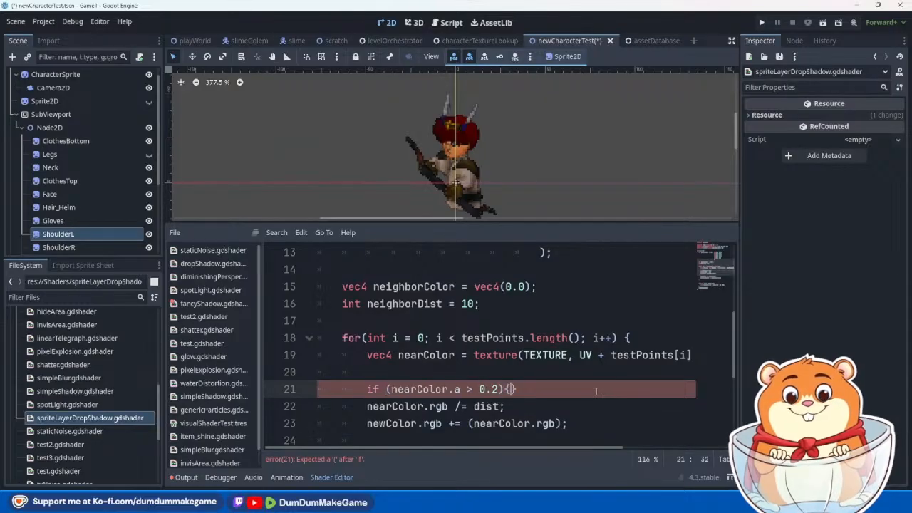
pyautogui.write('{')
pyautogui.press('Return')
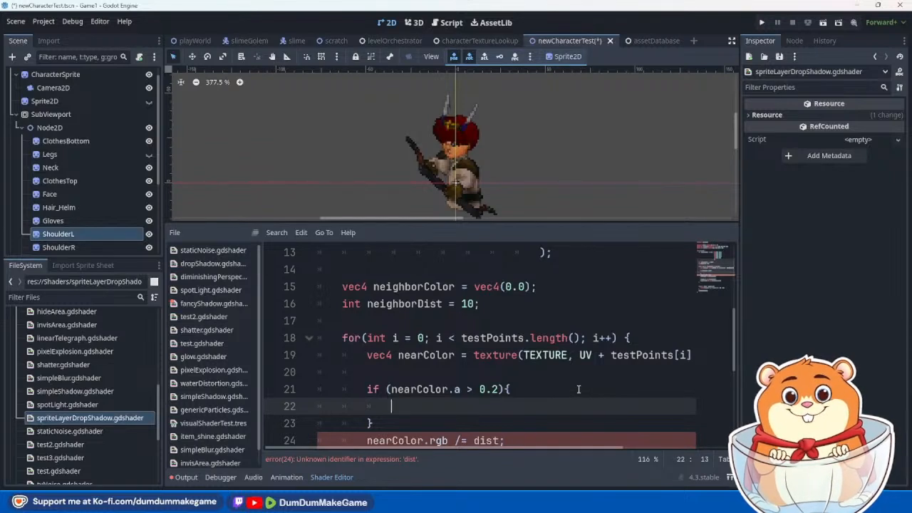
# Step: Extend the if condition with `&& neighborColor.a < 0.2`
pyautogui.click(498, 390)
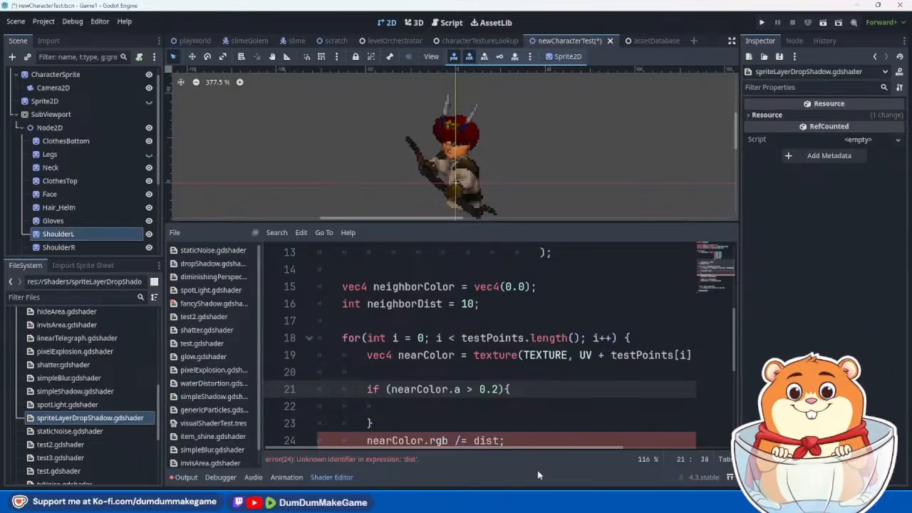
pyautogui.write('&&')
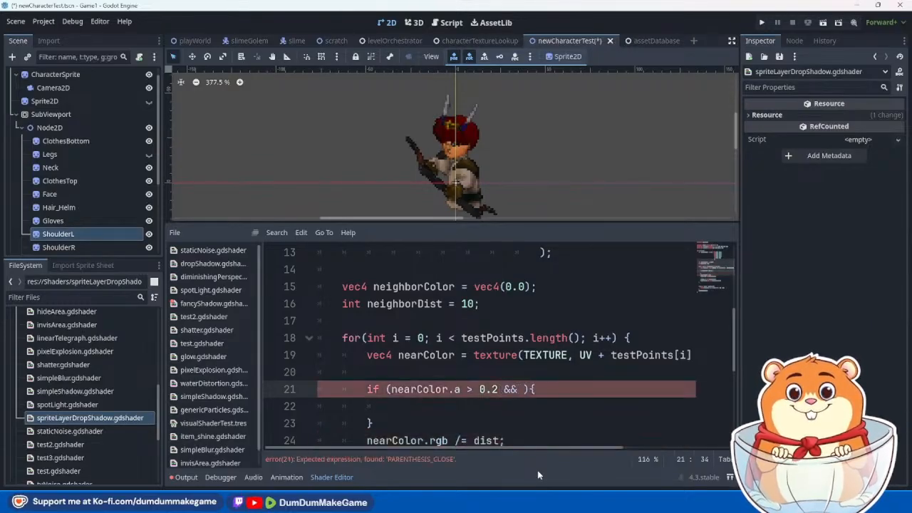
pyautogui.write(' neighborCo')
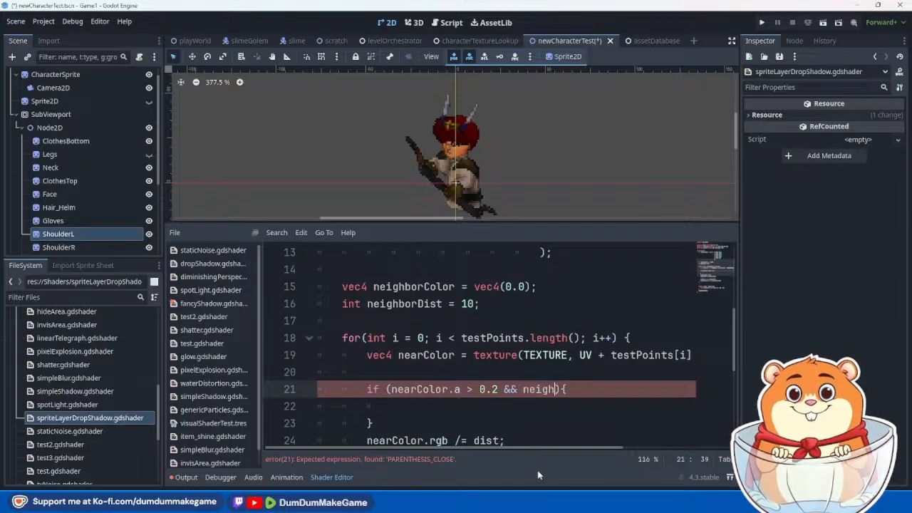
pyautogui.write('lor.a ')
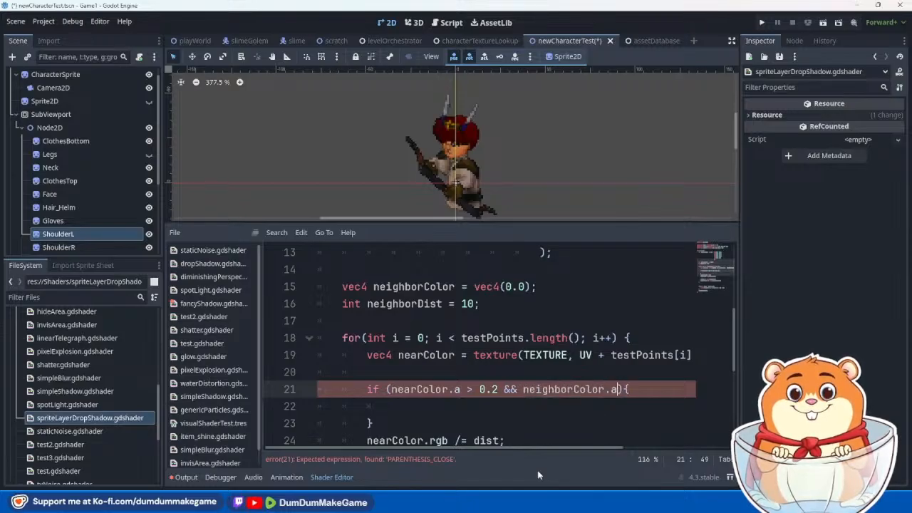
pyautogui.write('< 0.2')
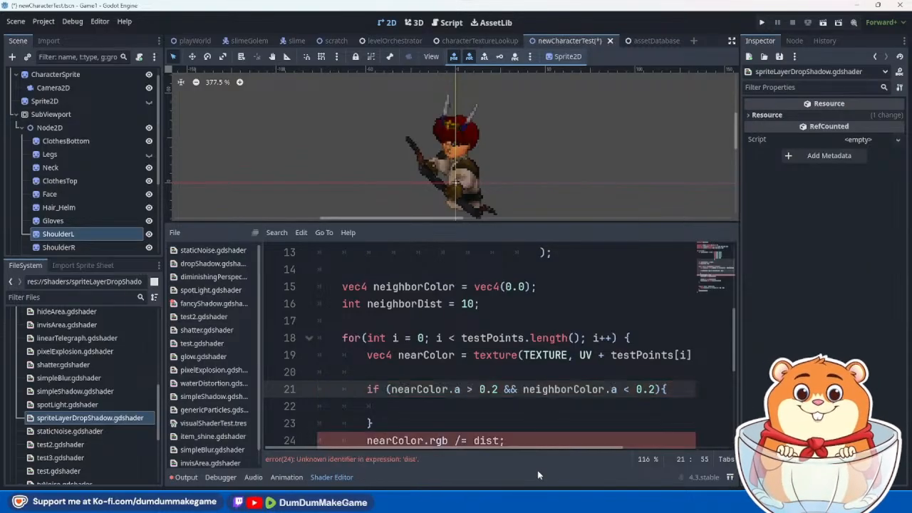
# Step: Add `neighborColor = nearColor;` inside the if block
pyautogui.press('Down')
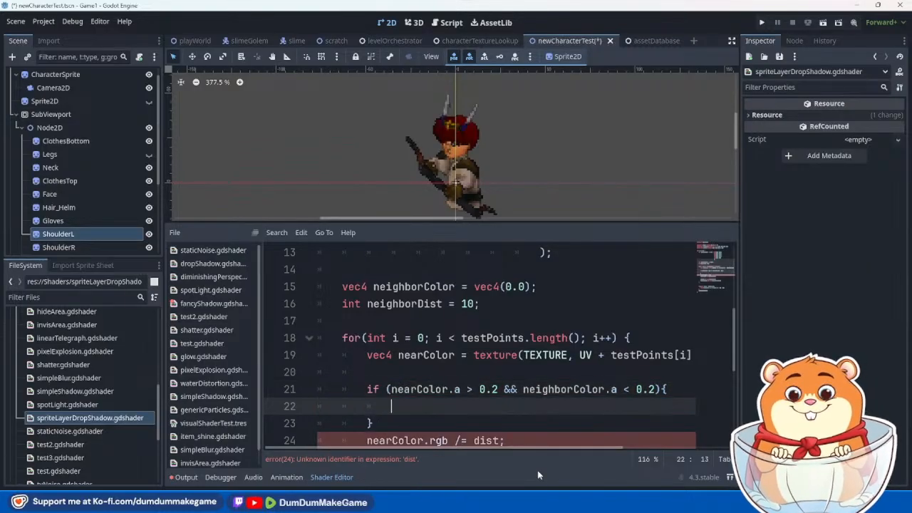
pyautogui.write('neighborColor')
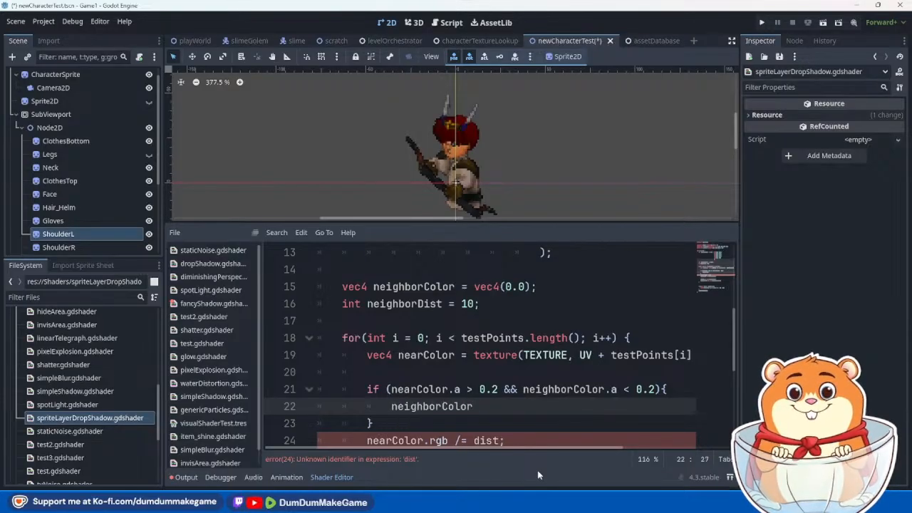
pyautogui.write(' = ')
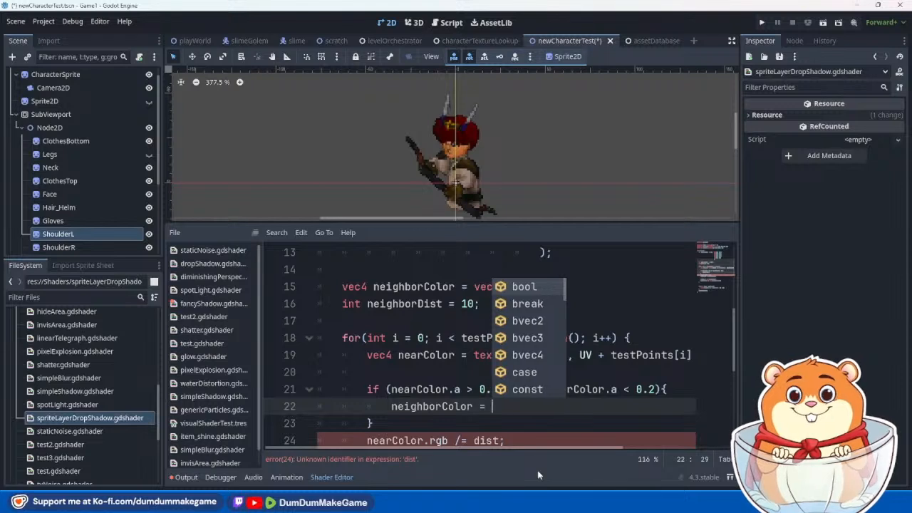
pyautogui.write('nearColor;')
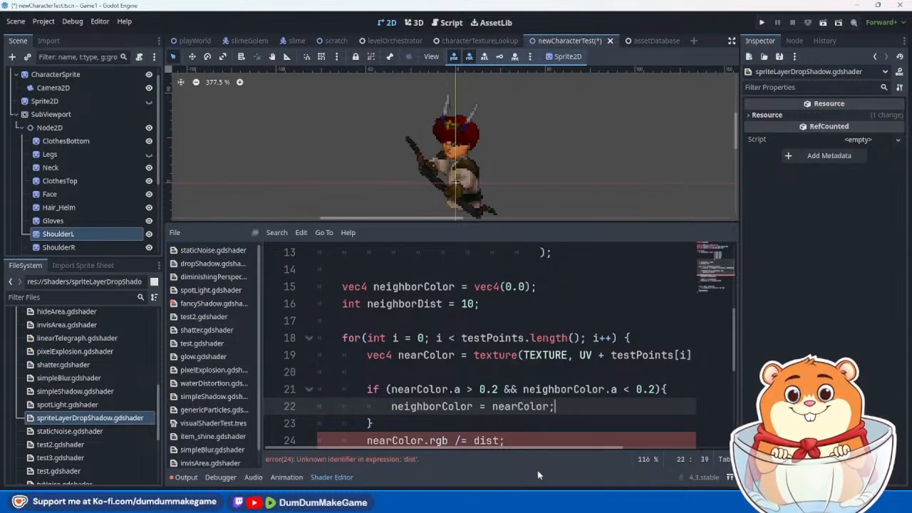
# Step: Rename the nearColor variable to testColor in its declaration, the if condition and the neighborColor assignment
pyautogui.doubleClick(427, 354)
pyautogui.write('testColor')
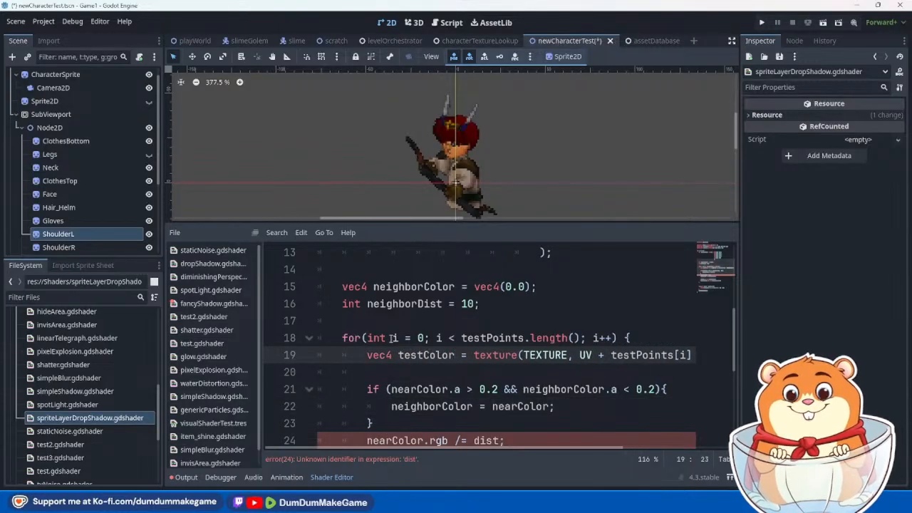
pyautogui.click(437, 361)
pyautogui.doubleClick(440, 355)
pyautogui.hotkey('ctrl', 'c')
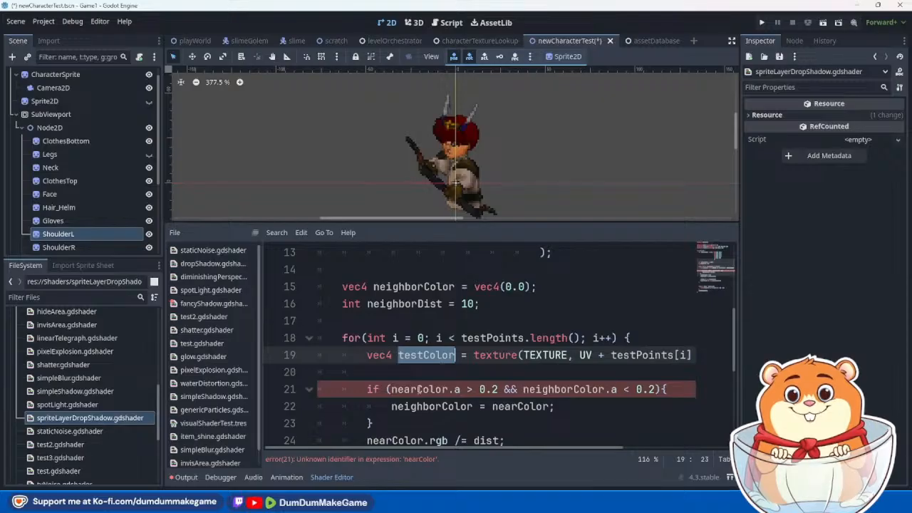
pyautogui.doubleClick(419, 390)
pyautogui.hotkey('ctrl', 'v')
pyautogui.doubleClick(521, 407)
pyautogui.hotkey('ctrl', 'v')
pyautogui.click(621, 408)
# Step: Delete the old nearColor.rgb, newColor.rgb, neighbors and neighborDensity lines below the if block, leaving blank lines before the loop's closing brace
pyautogui.scroll(-3, 621, 408)
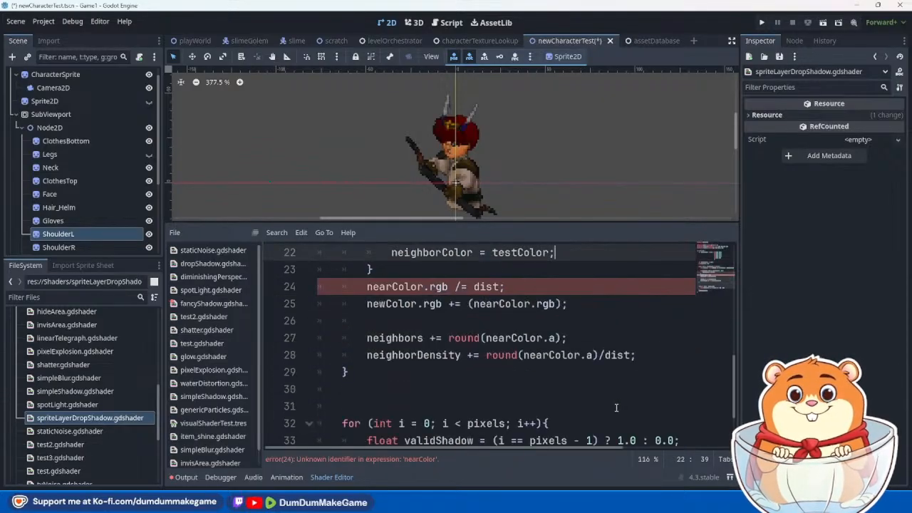
pyautogui.scroll(1, 617, 408)
pyautogui.moveTo(656, 404); pyautogui.dragTo(367, 338)
pyautogui.press('BackSpace')
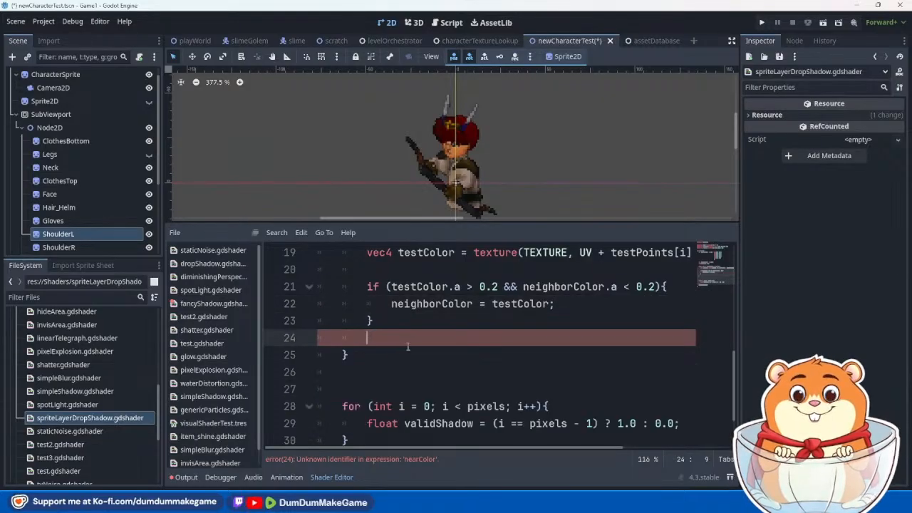
pyautogui.press('Return')
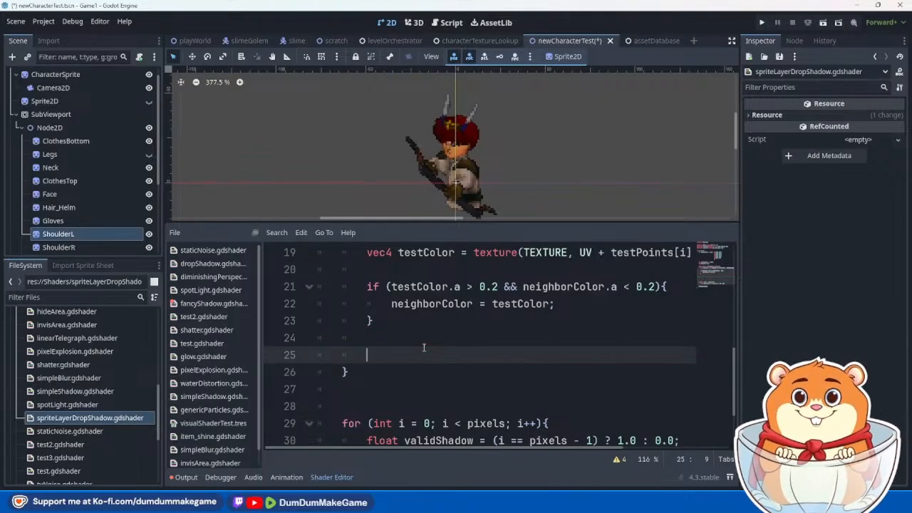
# Step: Insert an empty line after `neighborColor = testColor;` inside the if block
pyautogui.scroll(3, 423, 348)
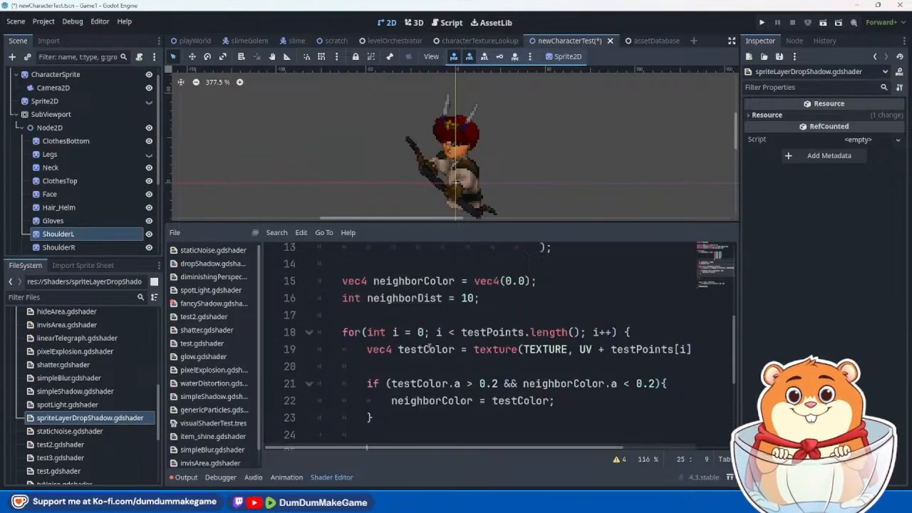
pyautogui.click(564, 407)
pyautogui.write('\\')
pyautogui.press('Return')
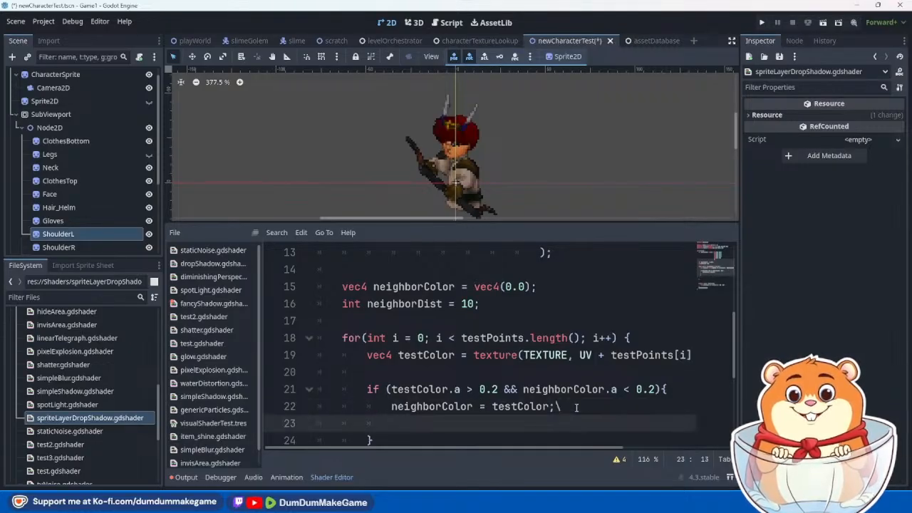
pyautogui.press('BackSpace')
pyautogui.press('BackSpace')
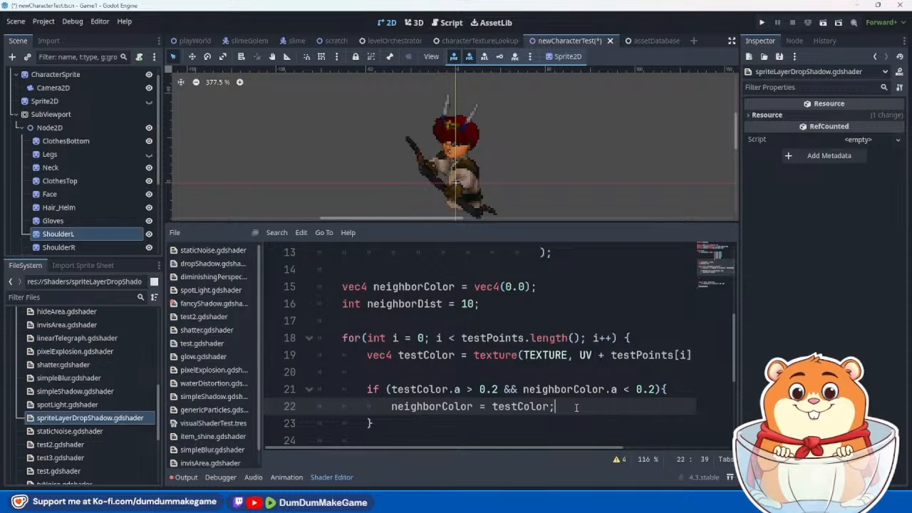
pyautogui.press('Return')
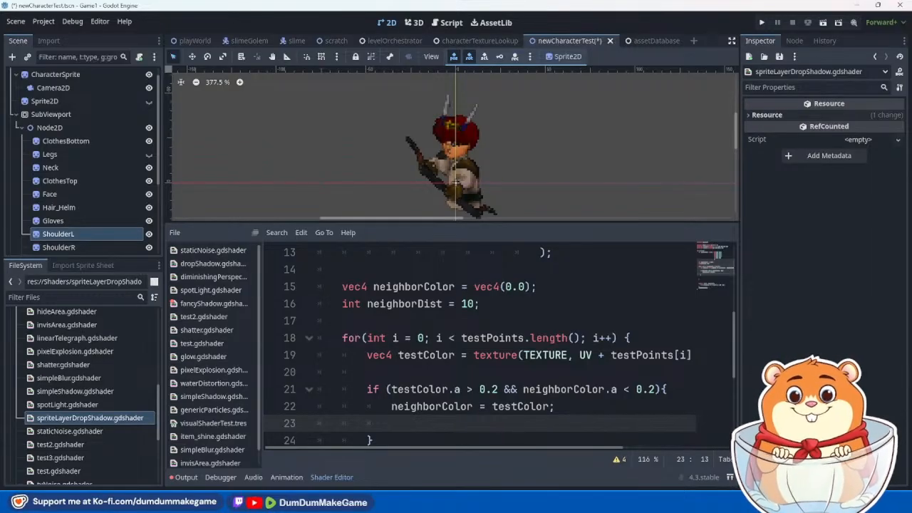
# Step: Switch to the web browser and search Google for "should you use if statements in shaders"
pyautogui.click(249, 499)
pyautogui.tripleClick(325, 79)
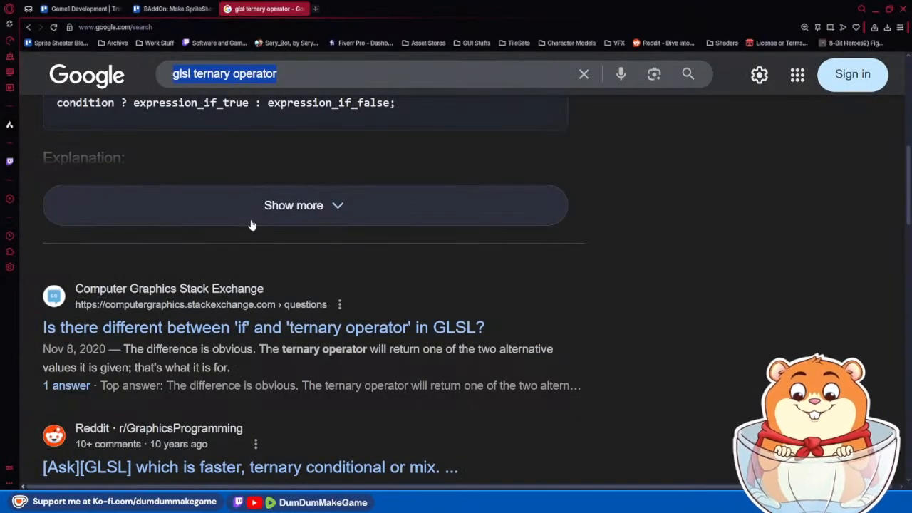
pyautogui.write('should you use if statements in shaders')
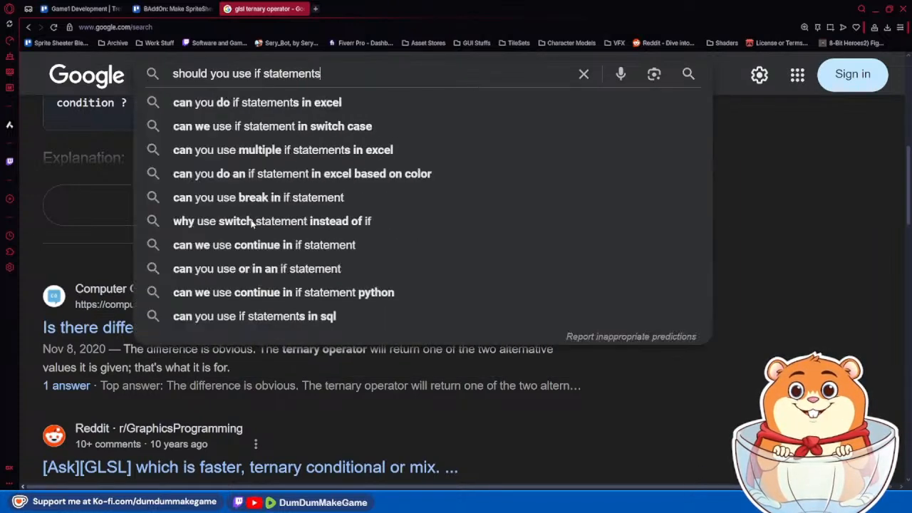
pyautogui.press('Return')
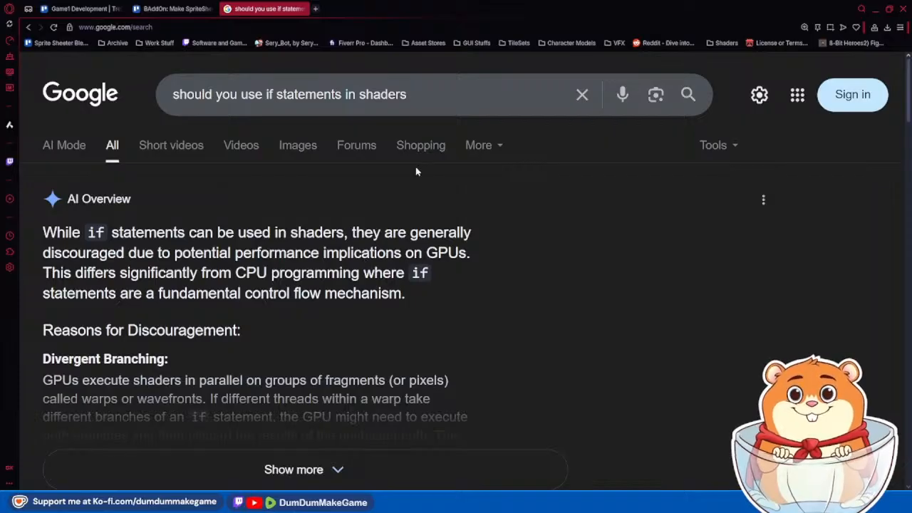
# Step: Search Google for "how to avoid if statements in shaders"
pyautogui.tripleClick(394, 94)
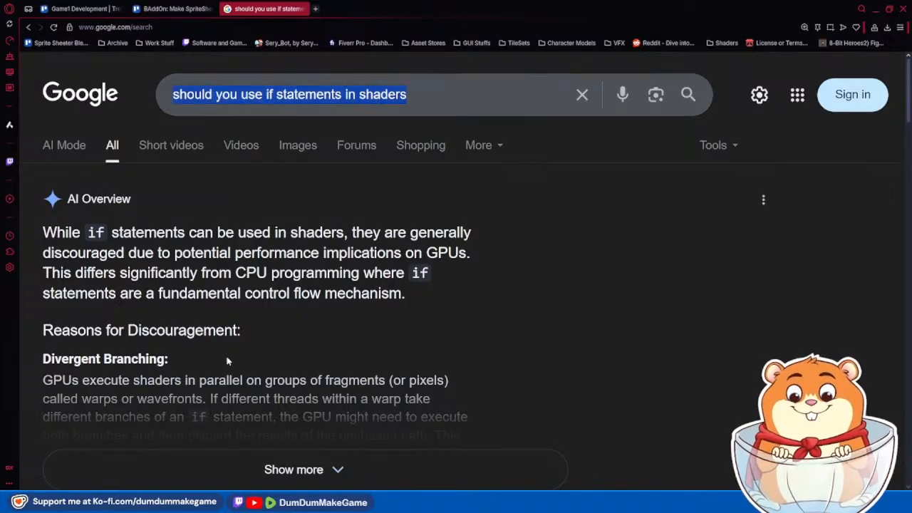
pyautogui.write('how to a')
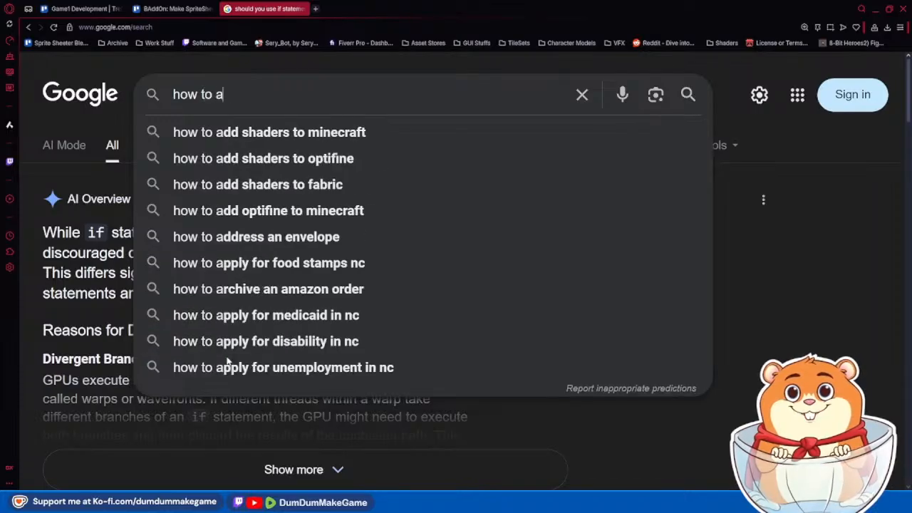
pyautogui.write('void if s')
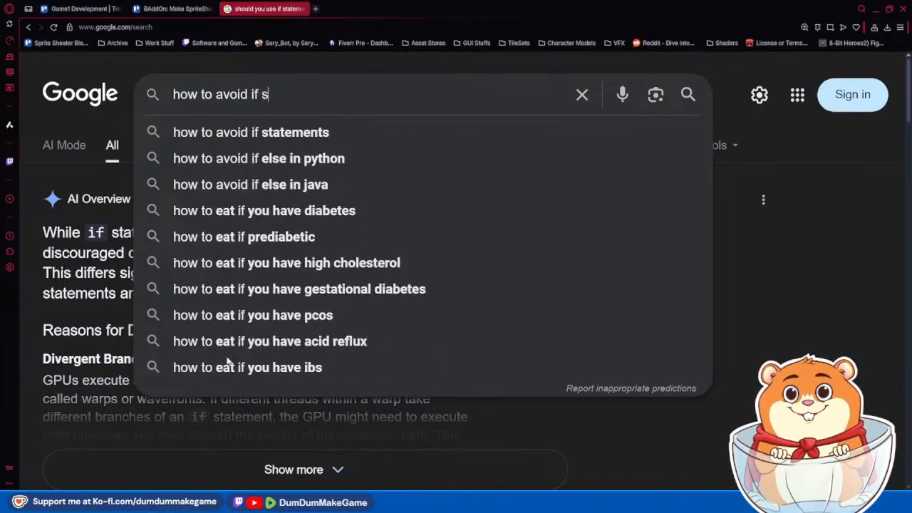
pyautogui.write('tatements in shaders')
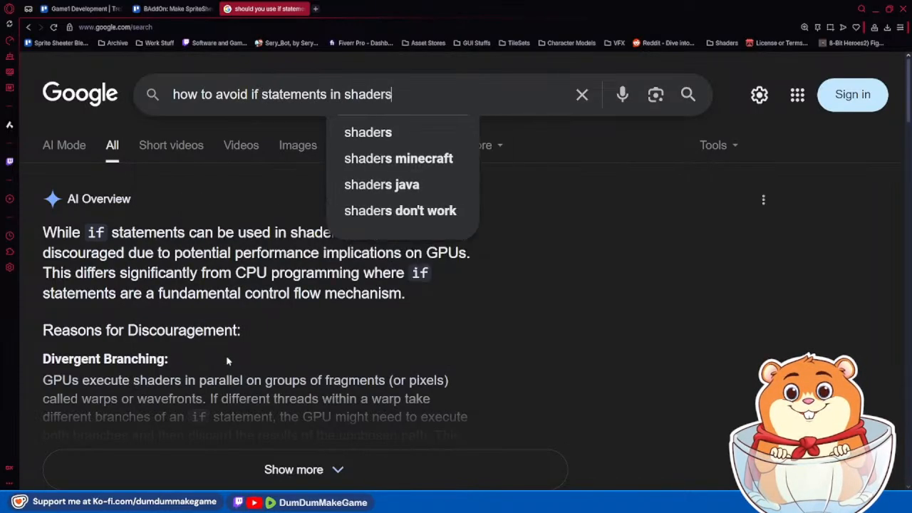
pyautogui.press('Return')
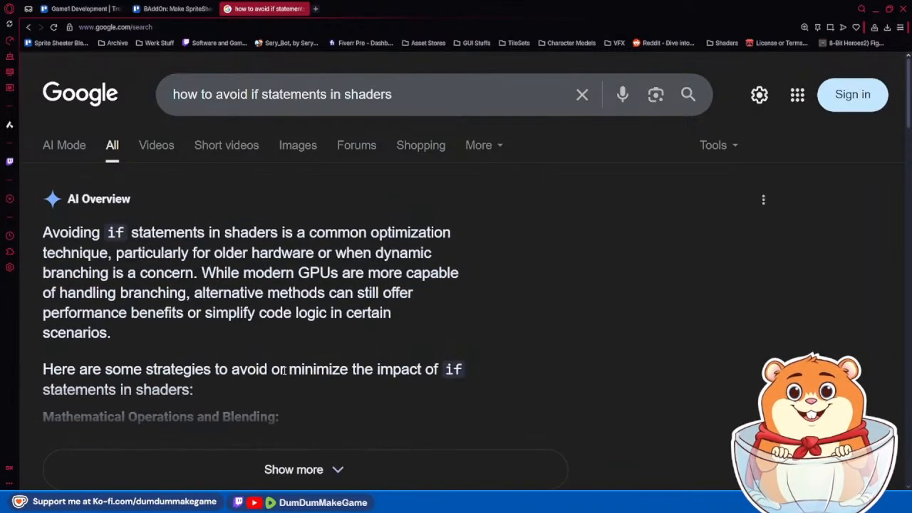
# Step: Expand the AI Overview and read its strategies and considerations for avoiding if statements in shaders
pyautogui.click(285, 469)
pyautogui.scroll(-3, 343, 452)
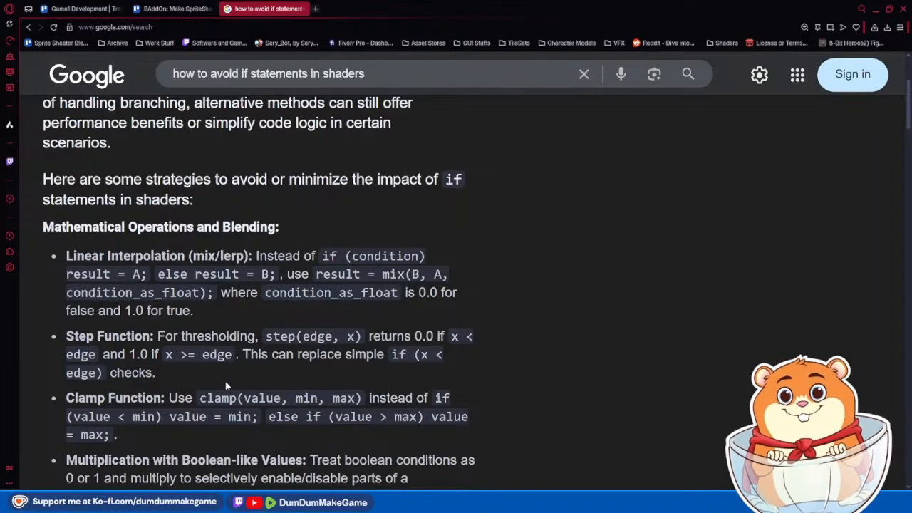
pyautogui.scroll(-4, 221, 387)
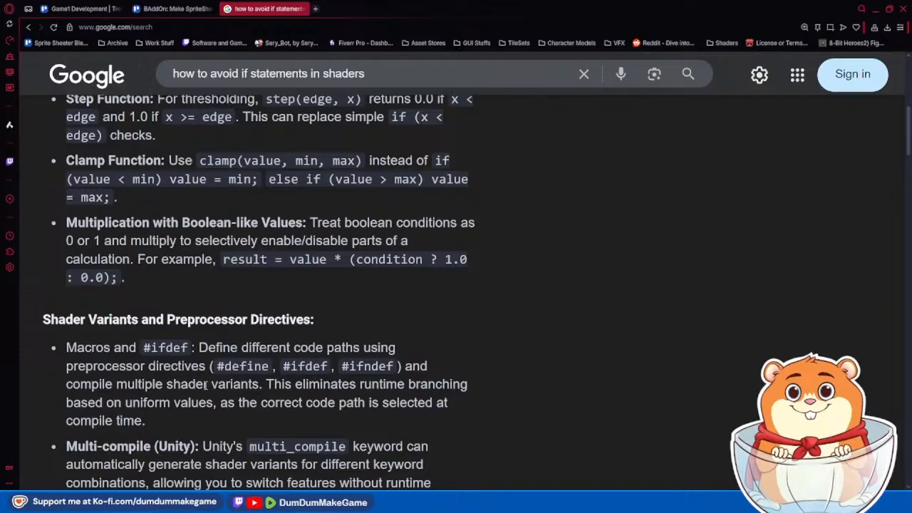
pyautogui.scroll(-5, 212, 385)
pyautogui.scroll(-5, 213, 388)
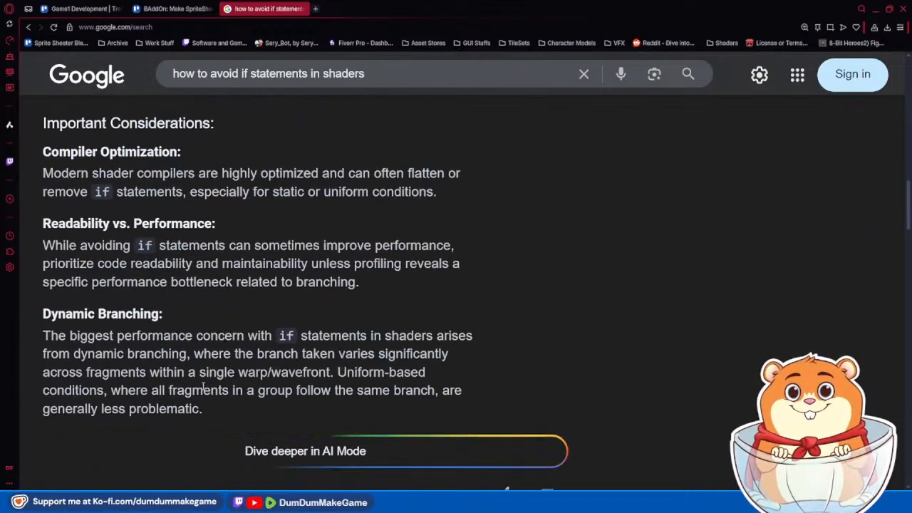
pyautogui.scroll(-4, 202, 386)
pyautogui.scroll(5, 201, 386)
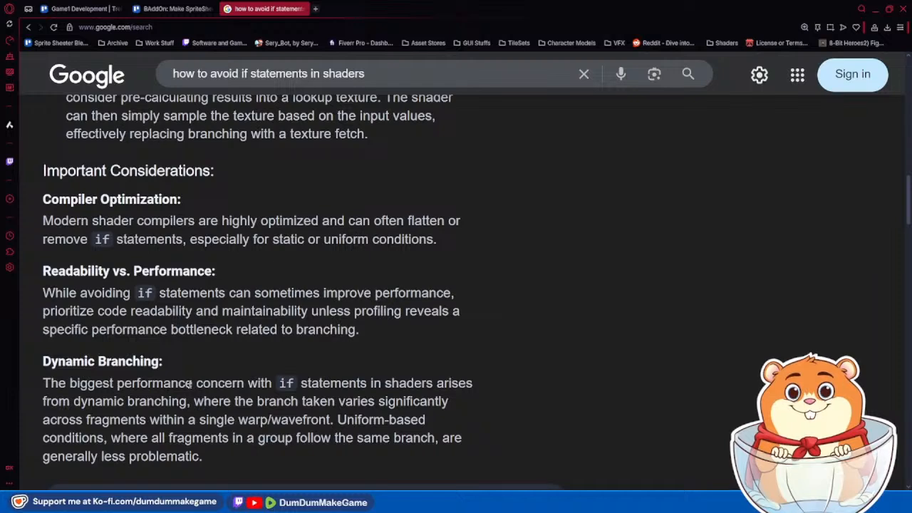
# Step: Open the Reddit result "Is it recommended to use if statements in shaders?" in a new tab
pyautogui.scroll(-4, 190, 385)
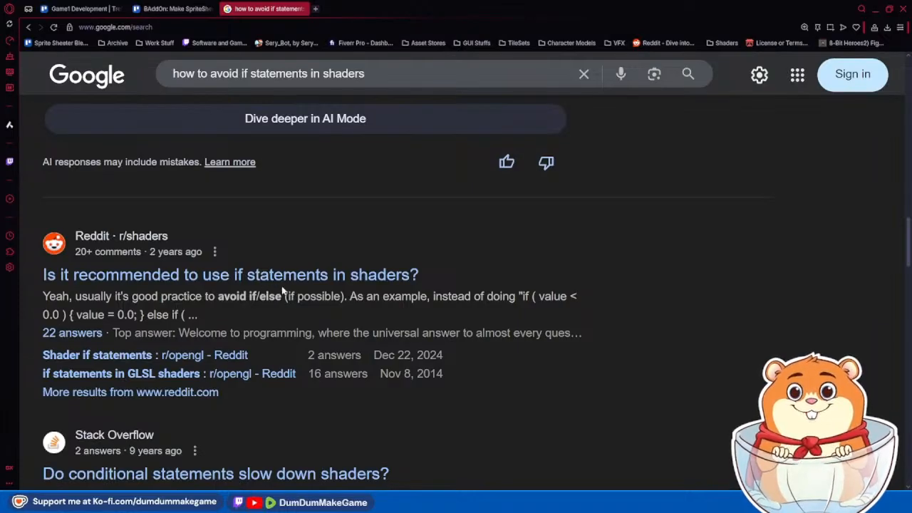
pyautogui.middleClick(366, 276)
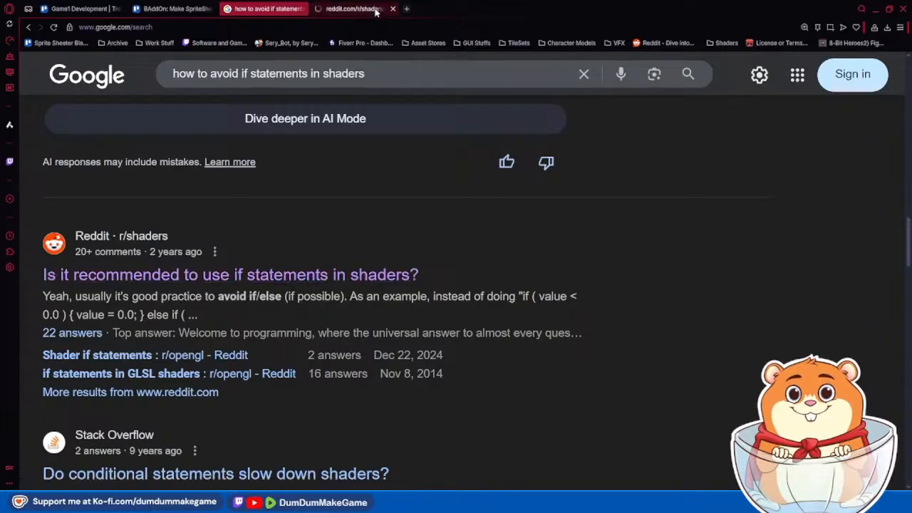
# Step: Switch to the opened Reddit thread and read the question and the first comment about branching in shaders
pyautogui.click(374, 10)
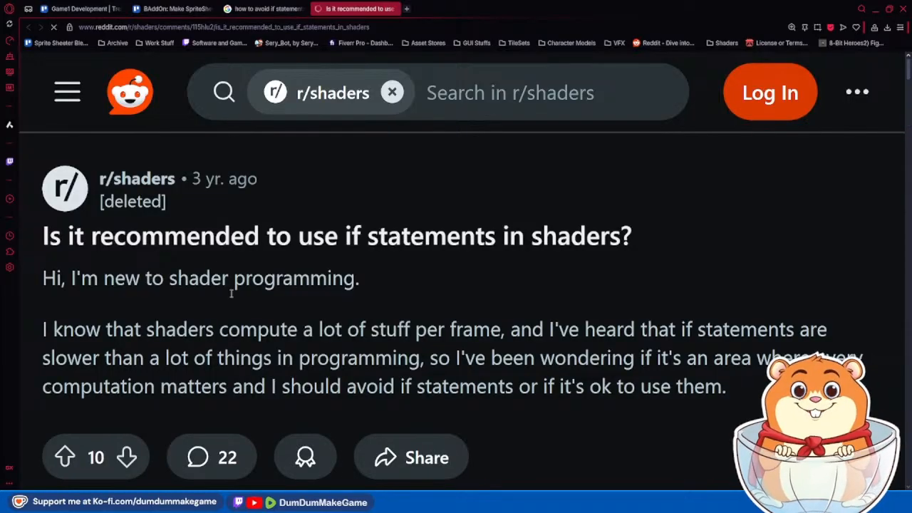
pyautogui.scroll(-6, 297, 349)
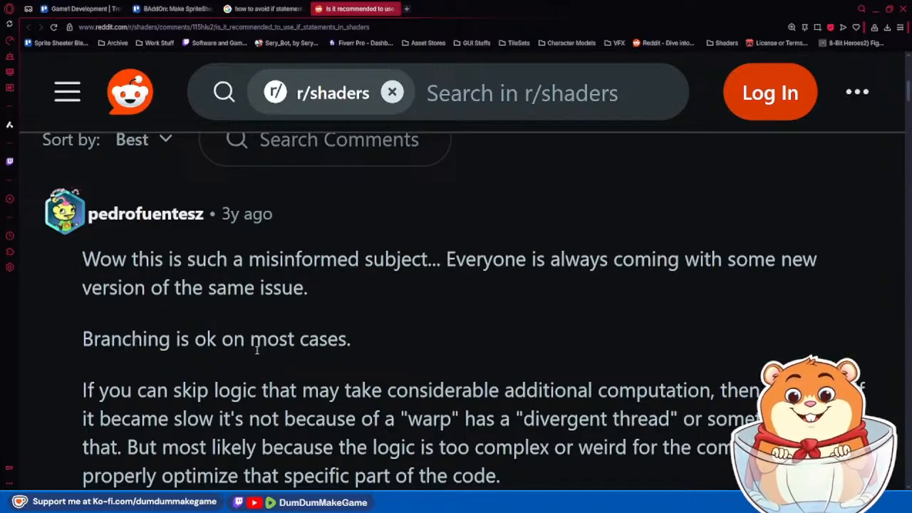
pyautogui.scroll(-1, 257, 349)
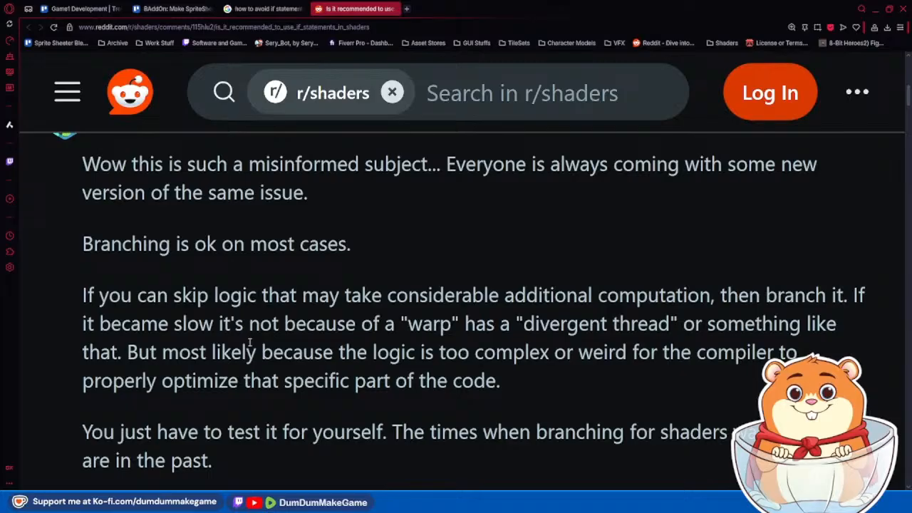
pyautogui.scroll(-1, 250, 344)
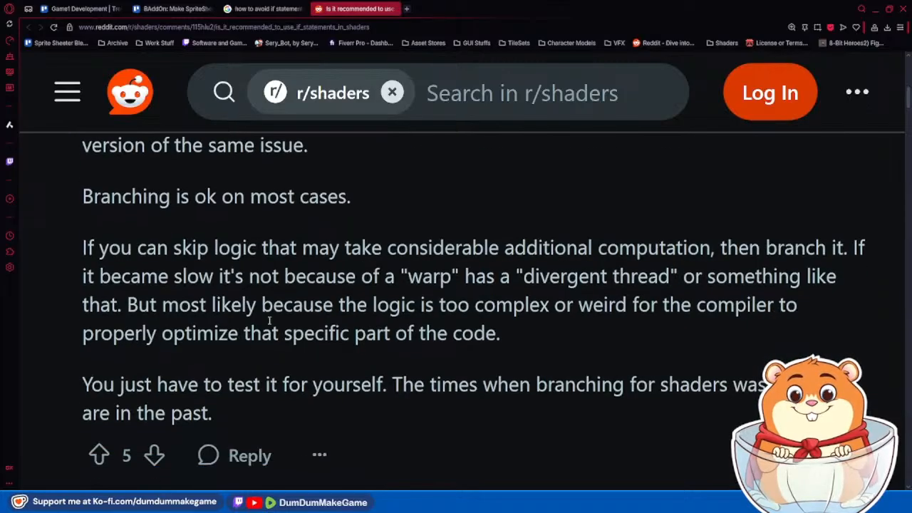
pyautogui.moveTo(349, 250); pyautogui.dragTo(554, 250)
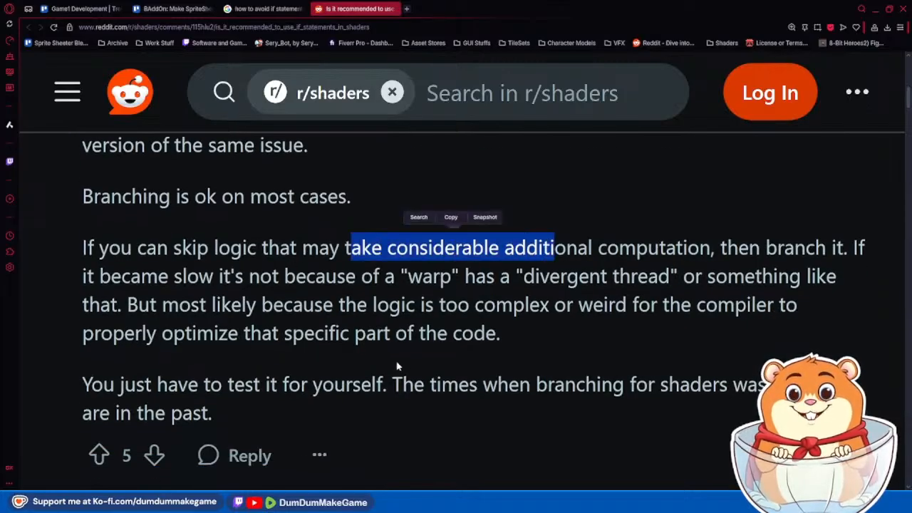
pyautogui.click(335, 317)
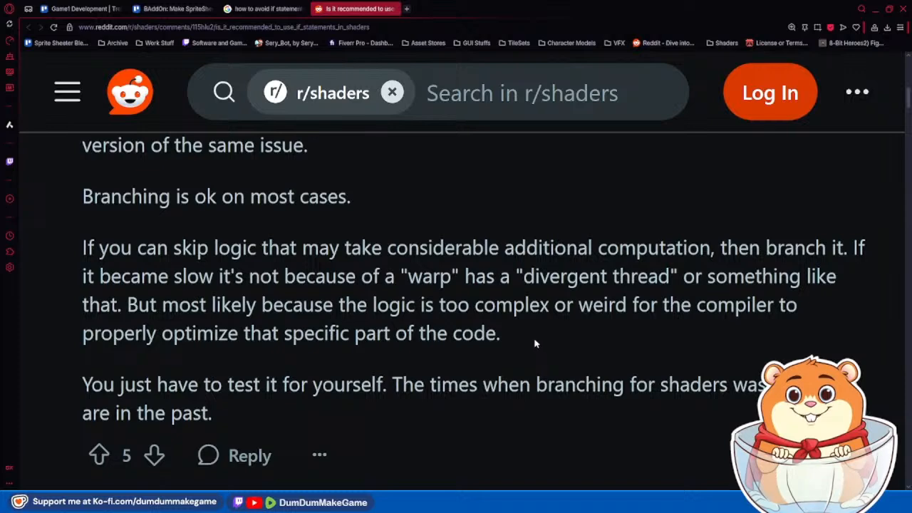
# Step: Read the comment suggesting clamp and mask multiplication instead of if/else, along with the replies about branching cost
pyautogui.scroll(-6, 519, 343)
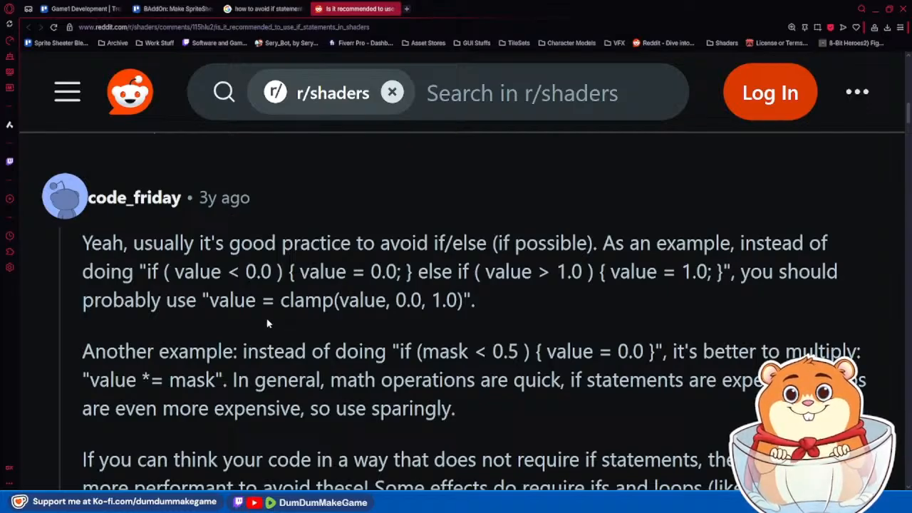
pyautogui.scroll(-2, 267, 321)
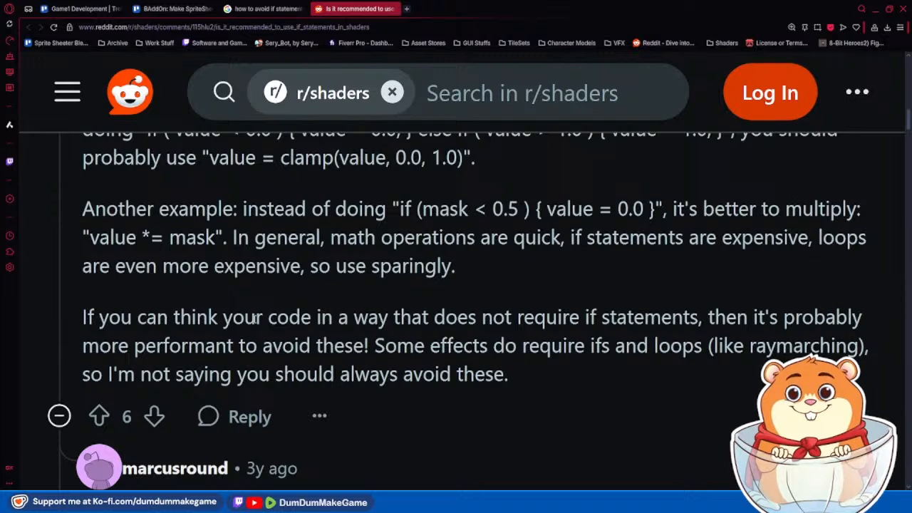
pyautogui.scroll(-4, 254, 319)
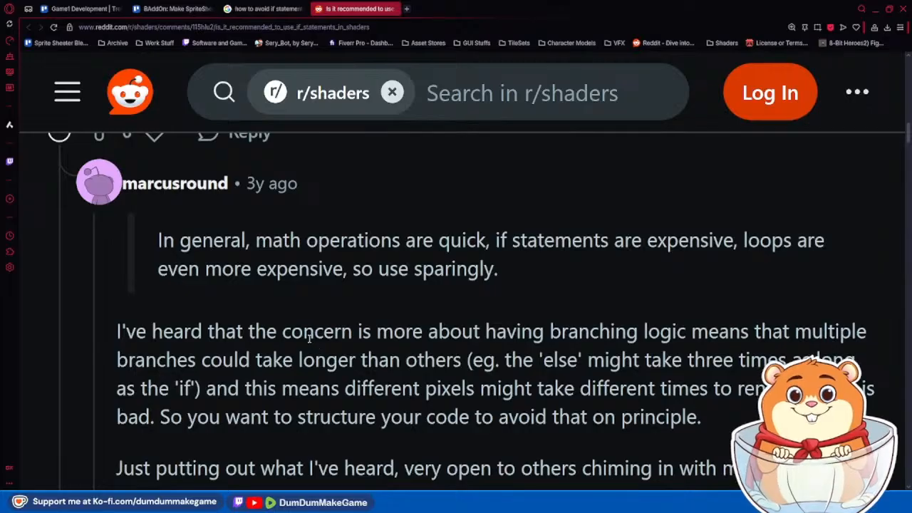
pyautogui.scroll(-3, 299, 322)
pyautogui.scroll(1, 299, 323)
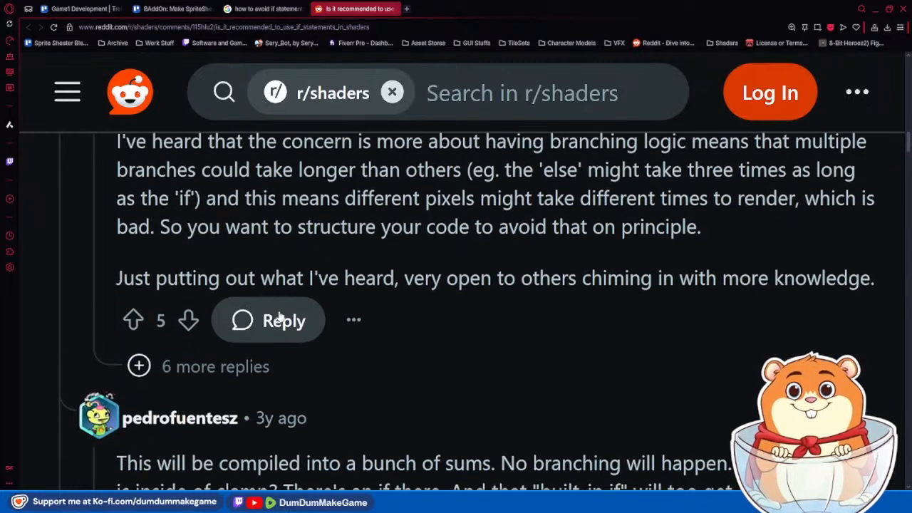
pyautogui.scroll(-3, 262, 279)
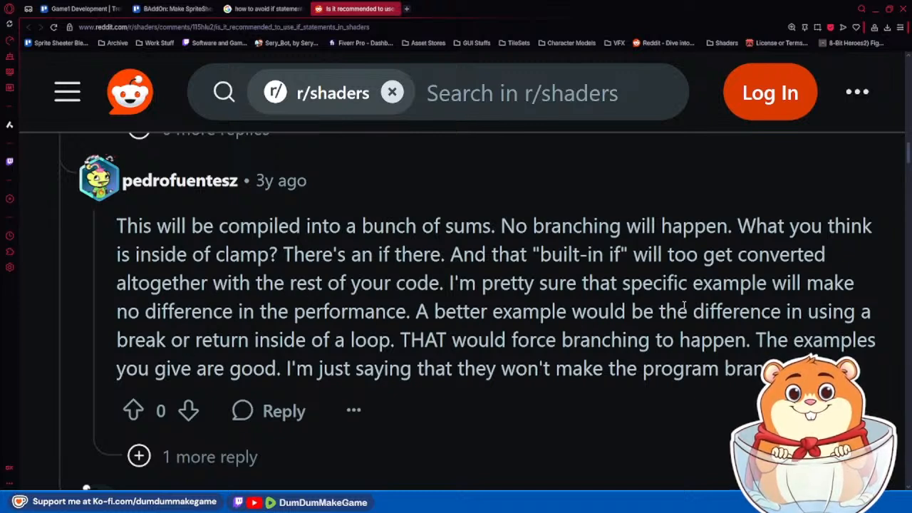
pyautogui.scroll(-4, 682, 308)
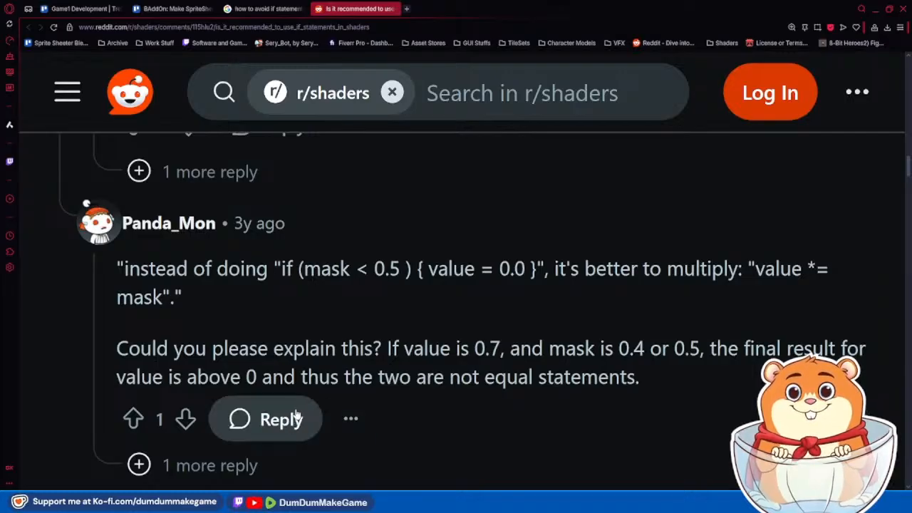
# Step: Expand the hidden reply to the question about replacing the mask condition with "value *= mask" and read it
pyautogui.scroll(-2, 278, 408)
pyautogui.click(206, 375)
pyautogui.scroll(-3, 347, 392)
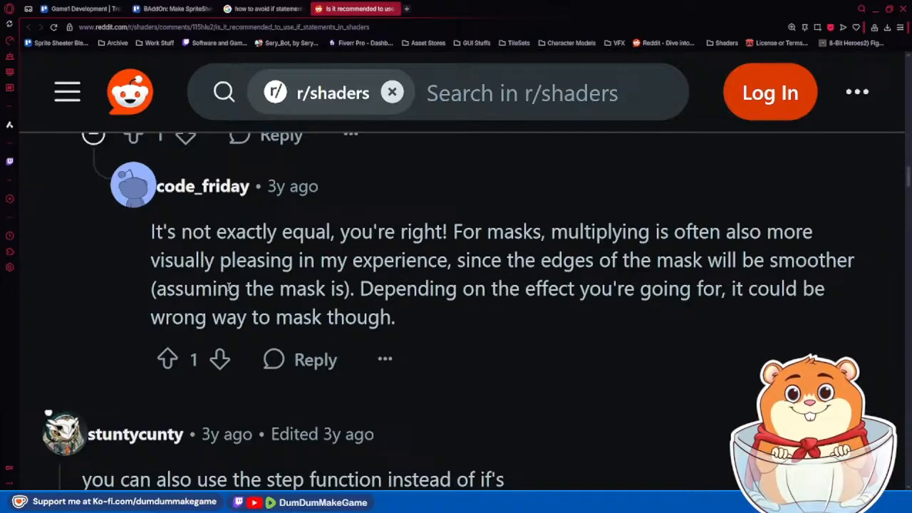
# Step: Go back to the original if/else comment and reread its "value *= mask" example
pyautogui.scroll(10, 337, 282)
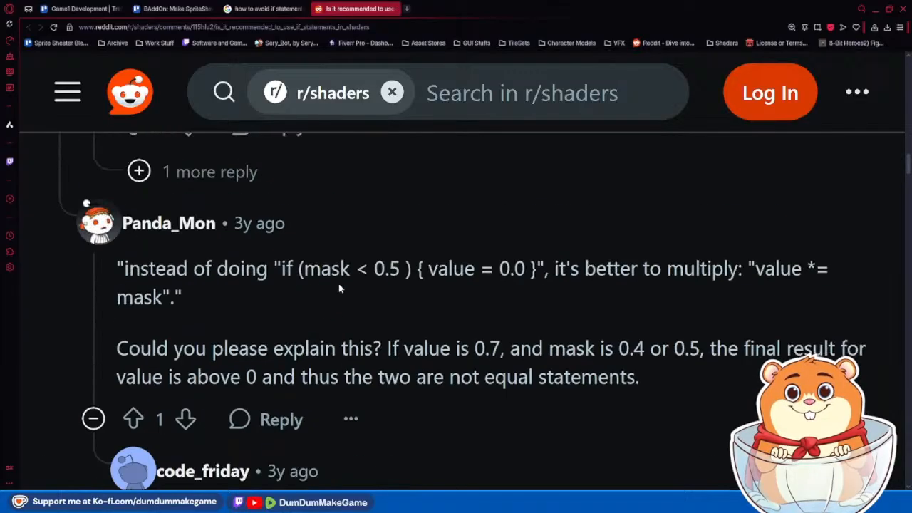
pyautogui.scroll(5, 246, 390)
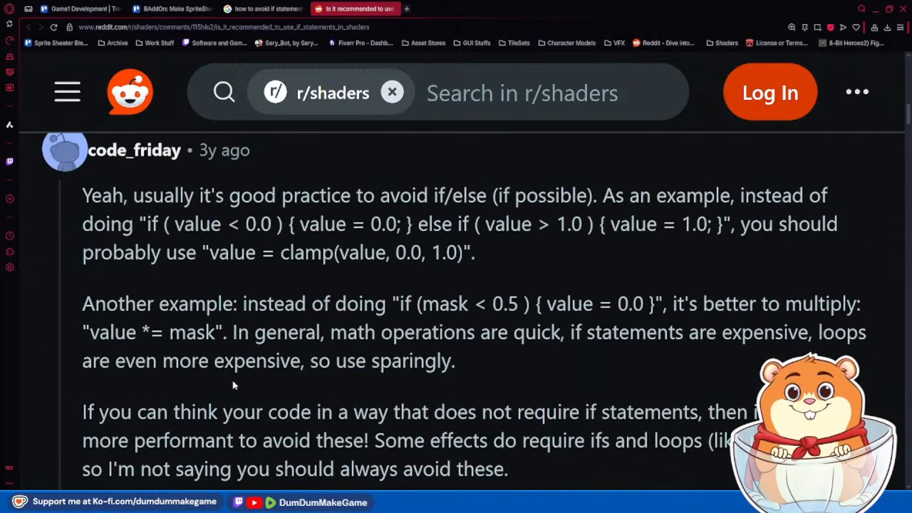
pyautogui.scroll(-1, 230, 384)
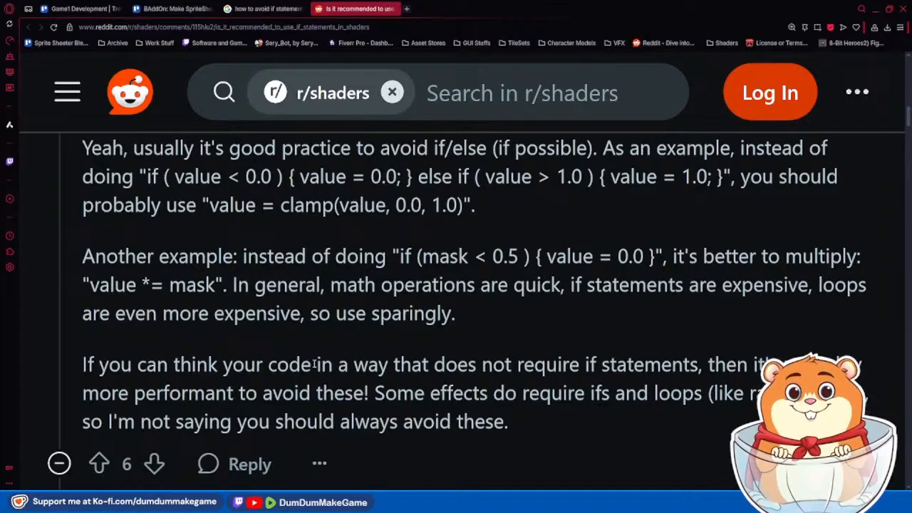
pyautogui.moveTo(232, 261); pyautogui.dragTo(227, 287)
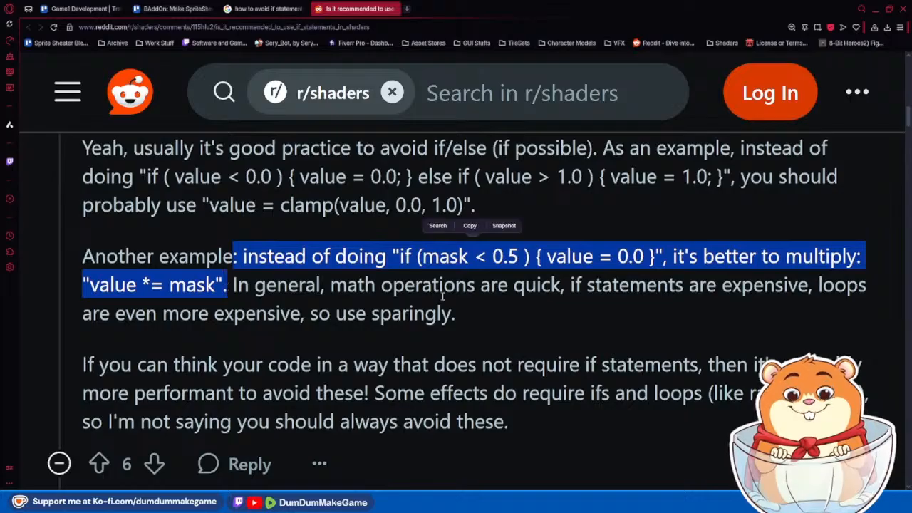
pyautogui.click(312, 305)
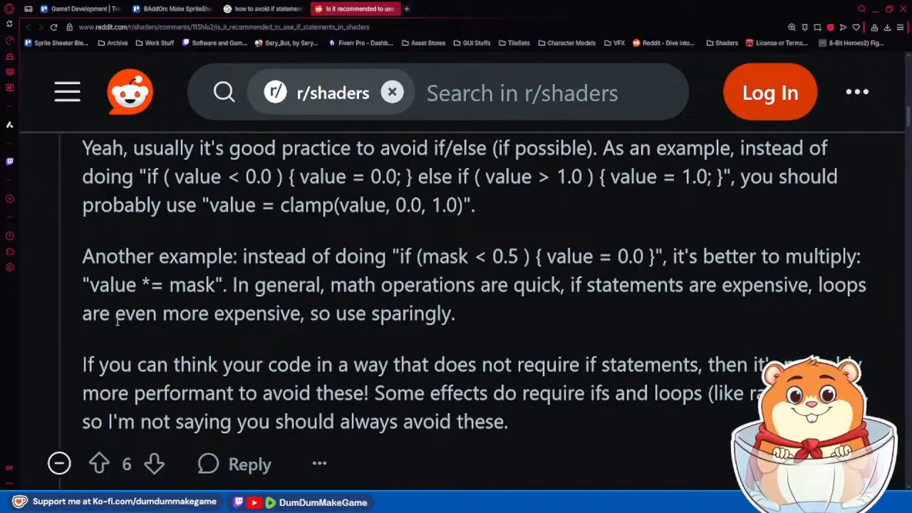
# Step: Reread the question about mask multiplication and study the reply on edge smoothness, highlighting its text
pyautogui.scroll(-10, 230, 343)
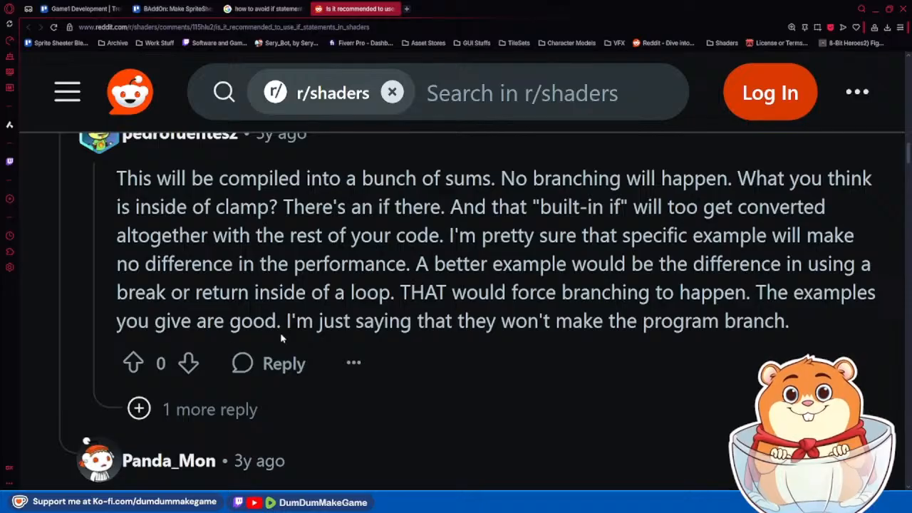
pyautogui.scroll(-4, 443, 294)
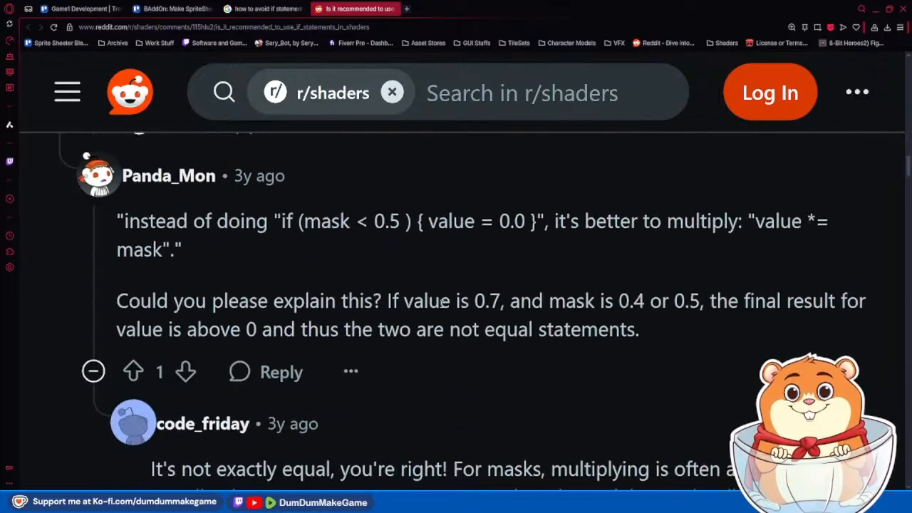
pyautogui.scroll(-3, 440, 302)
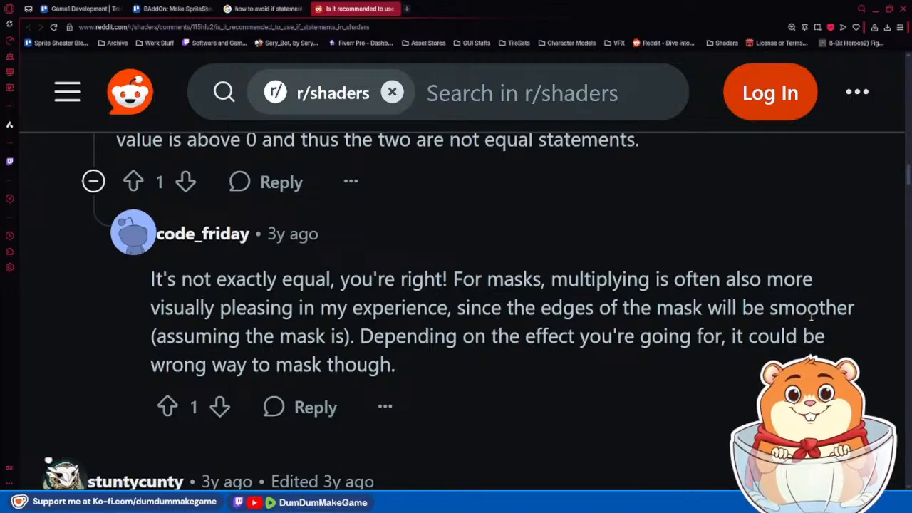
pyautogui.moveTo(825, 312); pyautogui.dragTo(539, 300)
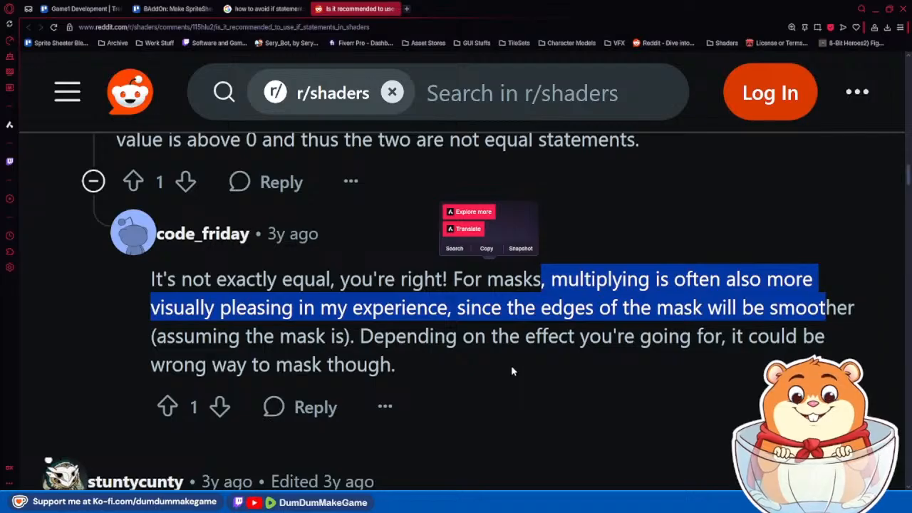
pyautogui.scroll(-2, 511, 369)
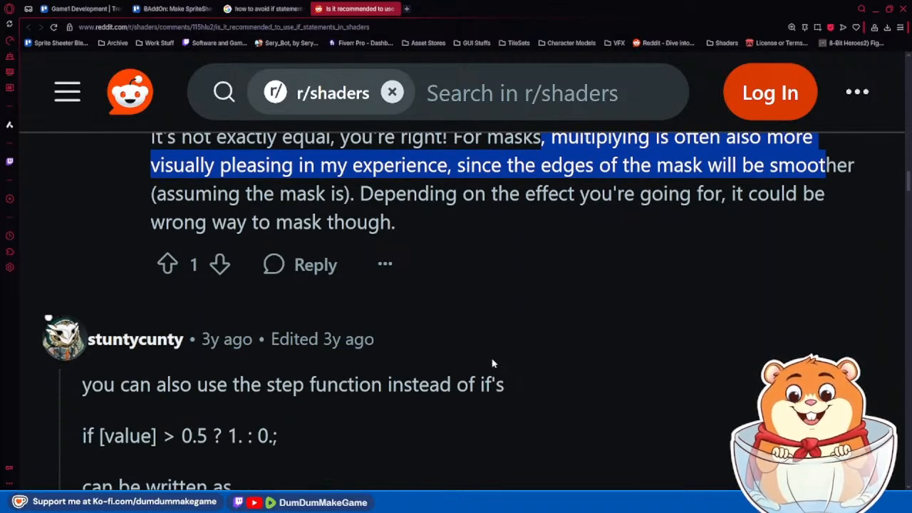
pyautogui.scroll(2, 484, 365)
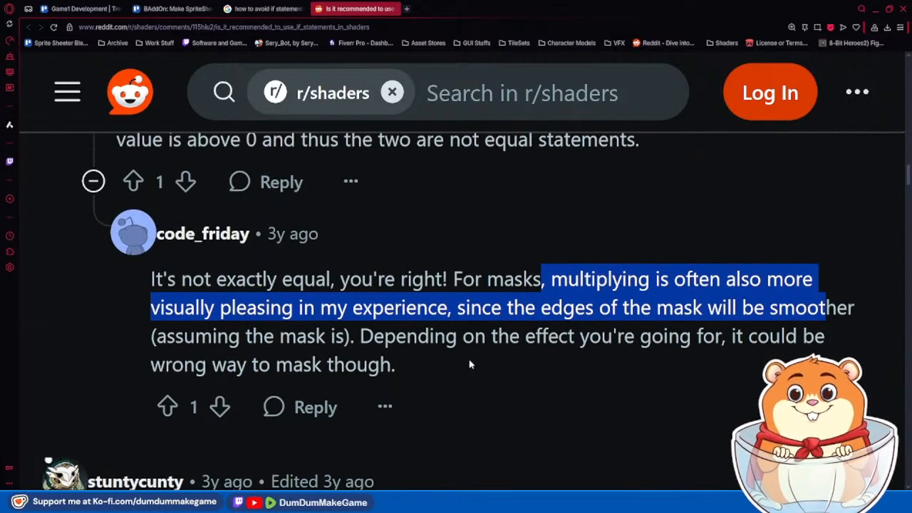
pyautogui.click(470, 365)
pyautogui.scroll(-3, 470, 365)
pyautogui.scroll(3, 469, 363)
pyautogui.moveTo(479, 332); pyautogui.dragTo(109, 242)
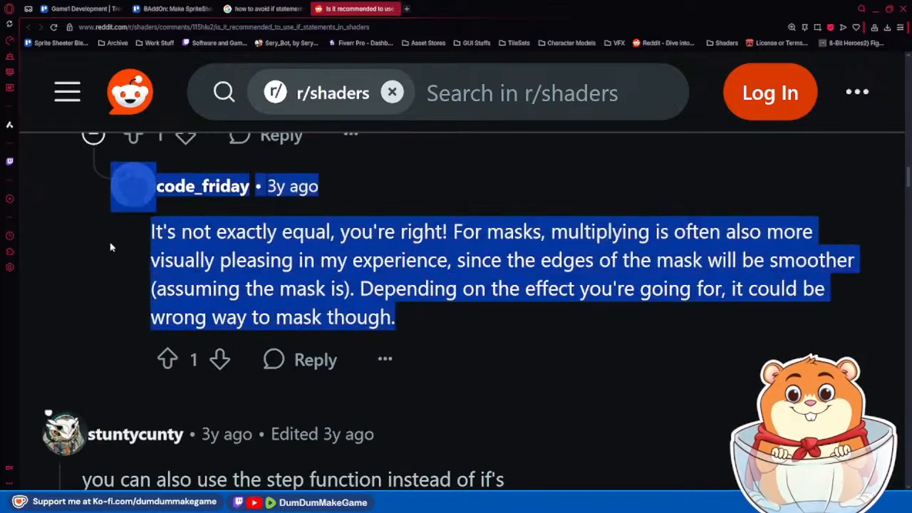
pyautogui.click(107, 256)
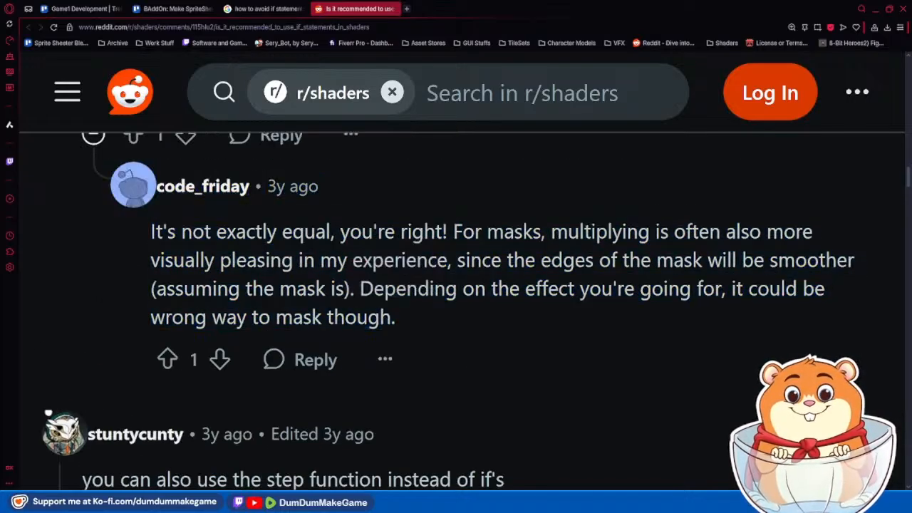
# Step: Switch to Godot and inspect the character sprite's shoulder area up close and from farther out in the 2D viewport
pyautogui.hotkey('alt', 'Tab')
pyautogui.scroll(3, 461, 191)
pyautogui.scroll(8, 461, 191)
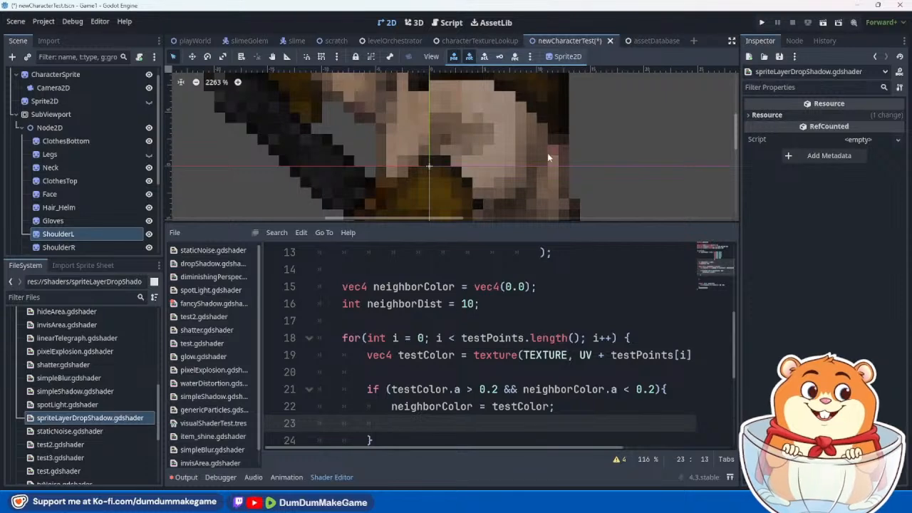
pyautogui.scroll(-5, 550, 156)
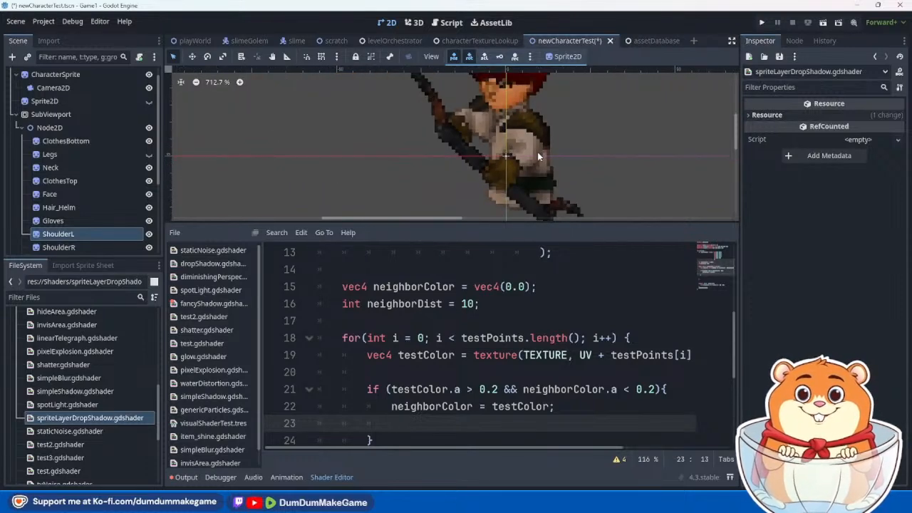
# Step: Return to the browser's Reddit thread, expand the replies under the comment about the step function, and read them
pyautogui.click(861, 5)
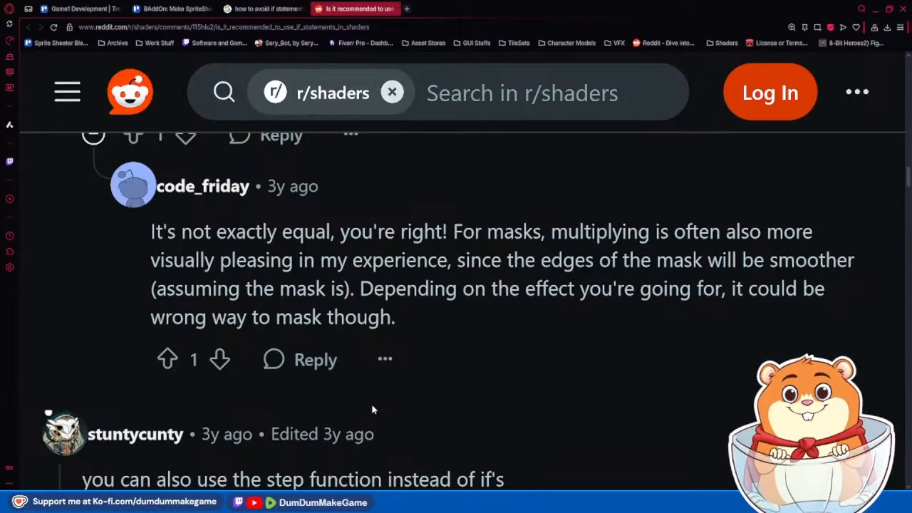
pyautogui.scroll(-4, 372, 410)
pyautogui.scroll(1, 372, 410)
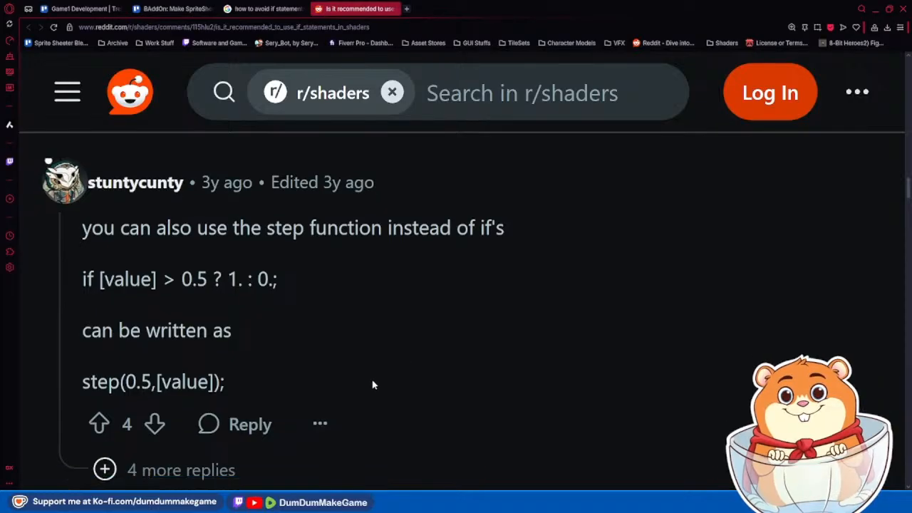
pyautogui.scroll(-3, 373, 381)
pyautogui.click(105, 248)
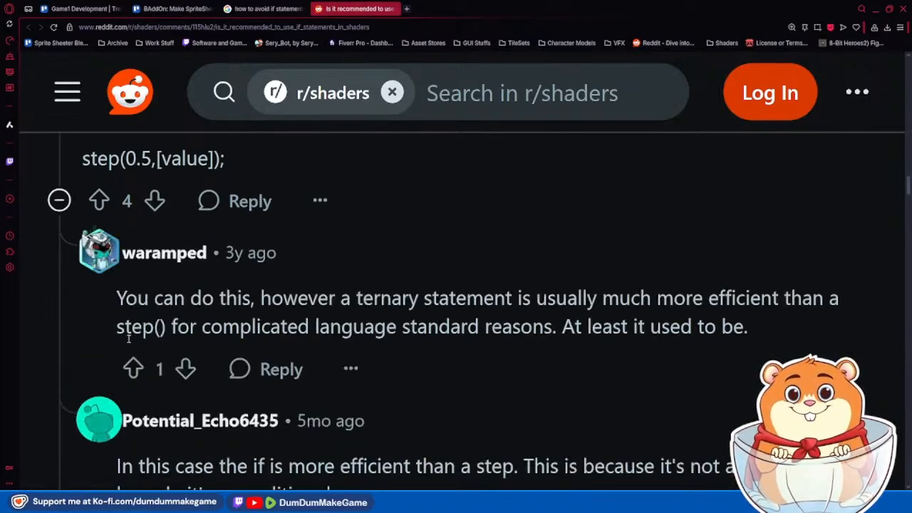
pyautogui.scroll(-2, 128, 339)
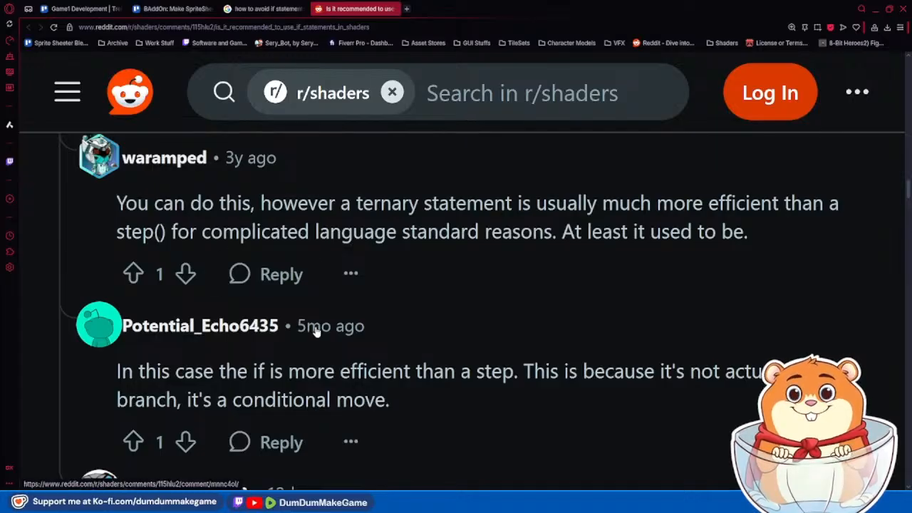
# Step: Compare the step(0.5,[value]) suggestion with its replies on ternary statements, conditional moves and simple math using saturate
pyautogui.scroll(3, 275, 388)
pyautogui.scroll(2, 273, 388)
pyautogui.scroll(-5, 271, 385)
pyautogui.scroll(5, 298, 418)
pyautogui.scroll(-1, 300, 418)
pyautogui.scroll(-1, 299, 417)
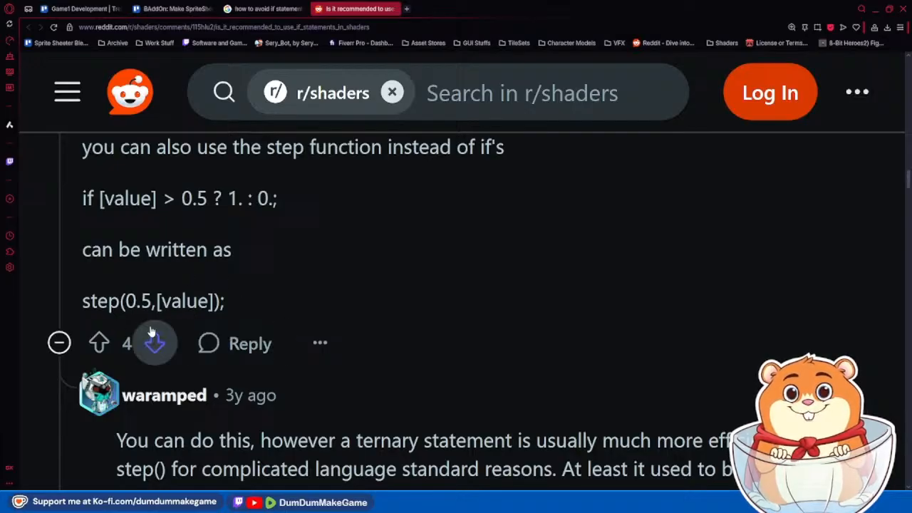
pyautogui.scroll(-3, 350, 393)
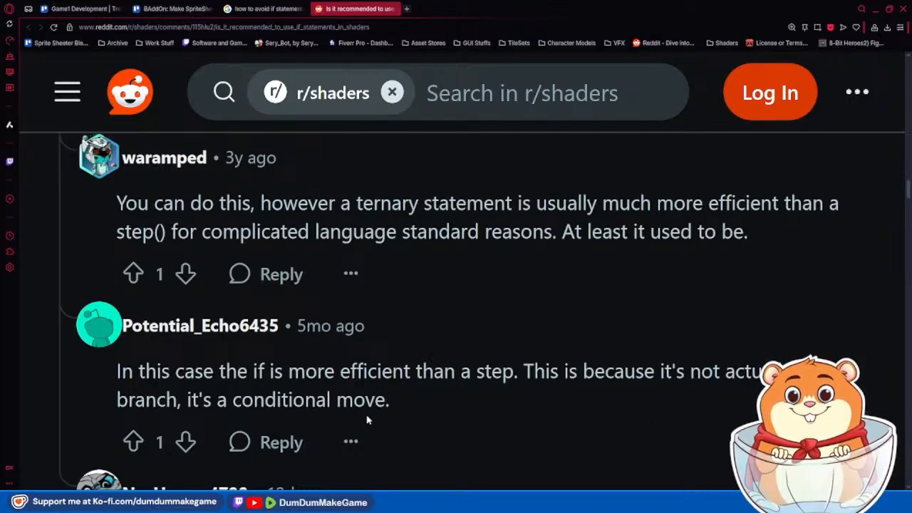
pyautogui.scroll(-3, 369, 420)
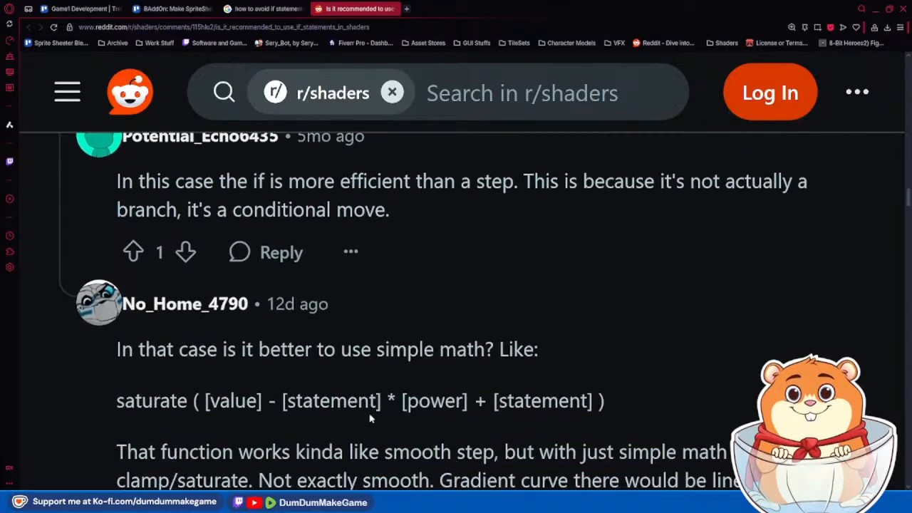
# Step: Read the rest of the saturate reply and the comment comparing ternary if statements with the step function
pyautogui.scroll(-2, 370, 419)
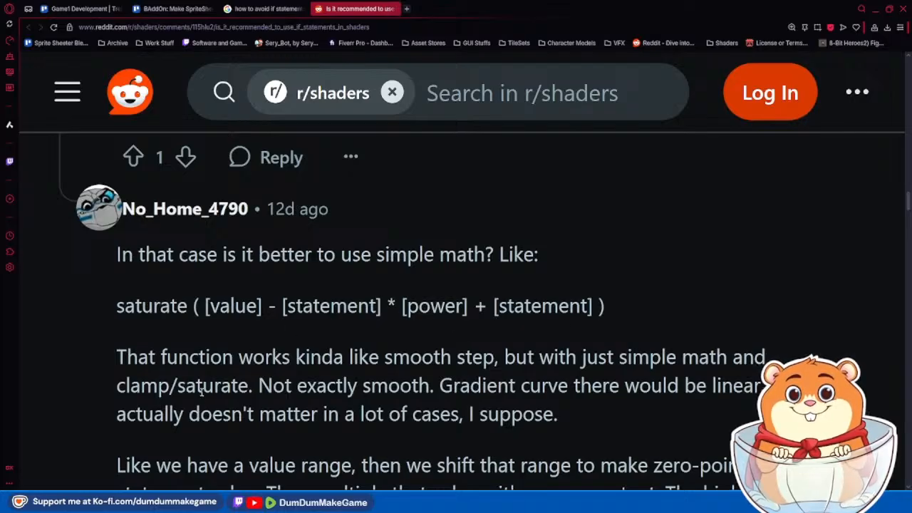
pyautogui.scroll(-6, 202, 391)
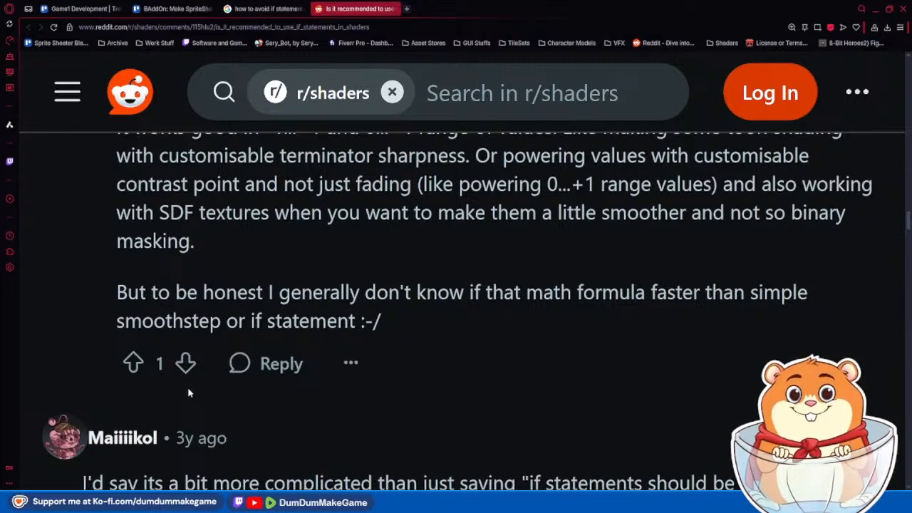
pyautogui.scroll(-3, 193, 389)
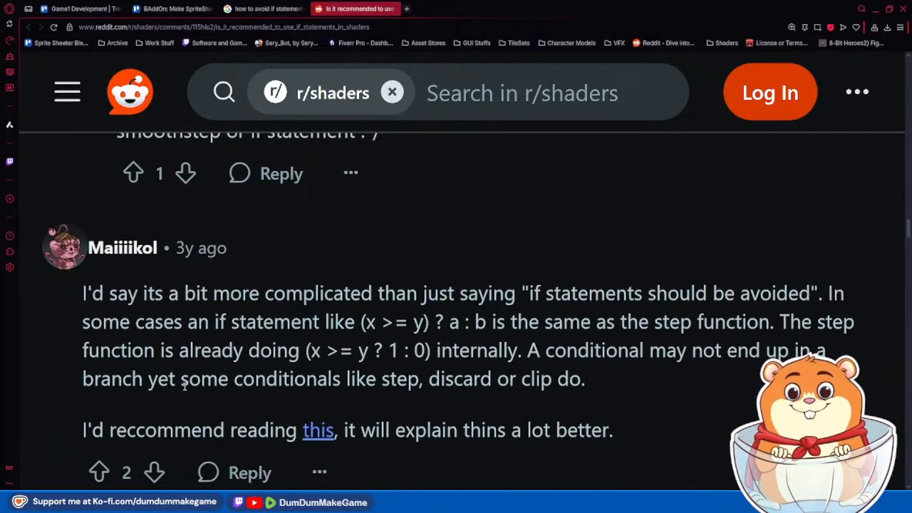
pyautogui.scroll(-2, 184, 389)
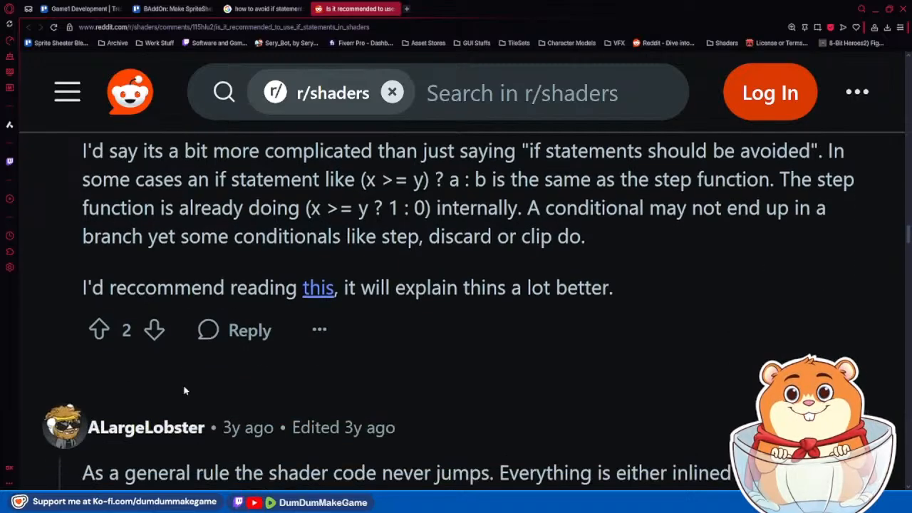
pyautogui.scroll(-3, 186, 391)
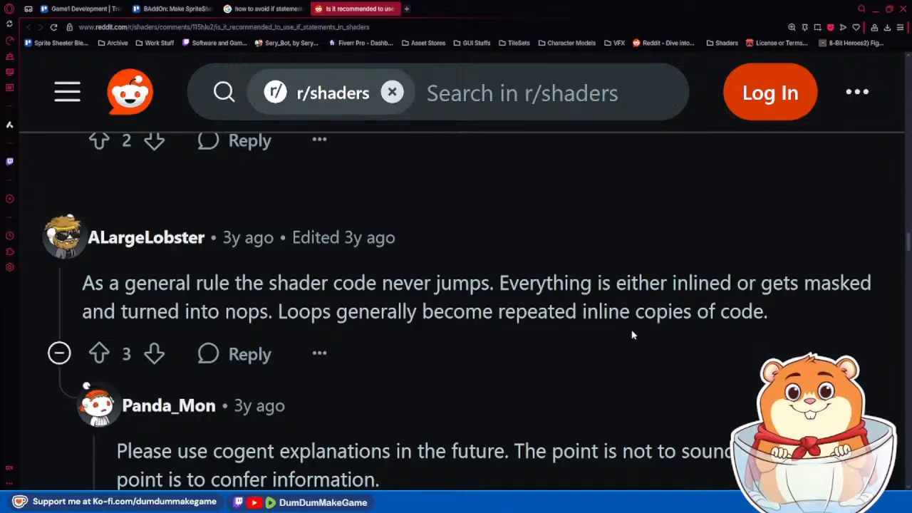
# Step: Read the reply asking for cogent explanations, highlighting its text, and expand the one hidden reply beneath it
pyautogui.scroll(-2, 377, 425)
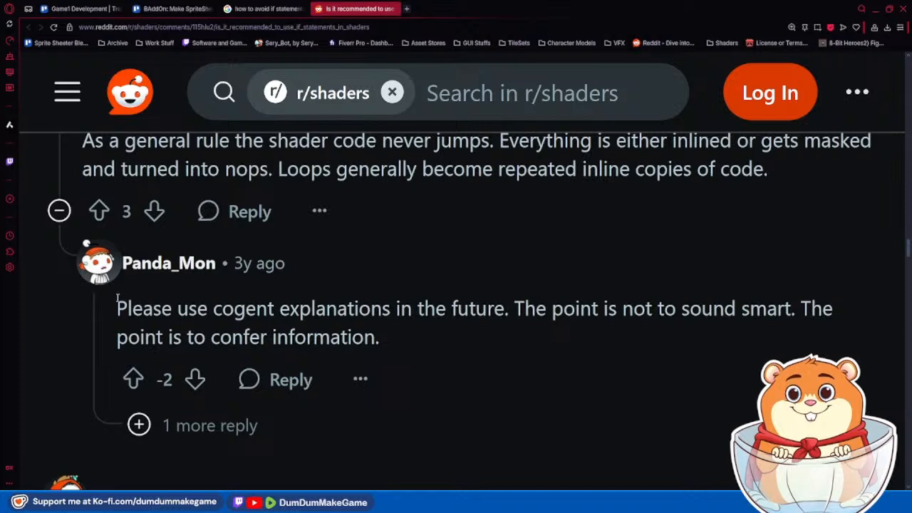
pyautogui.moveTo(116, 307); pyautogui.dragTo(401, 332)
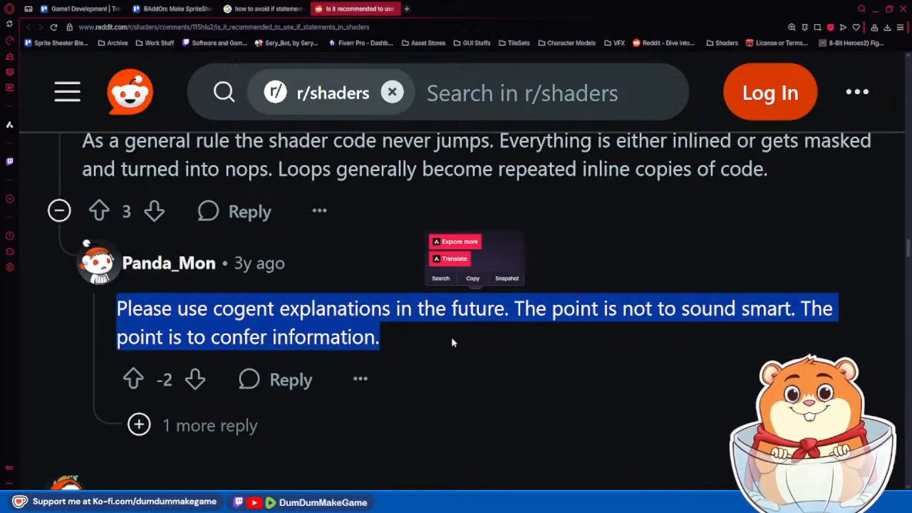
pyautogui.scroll(1, 451, 343)
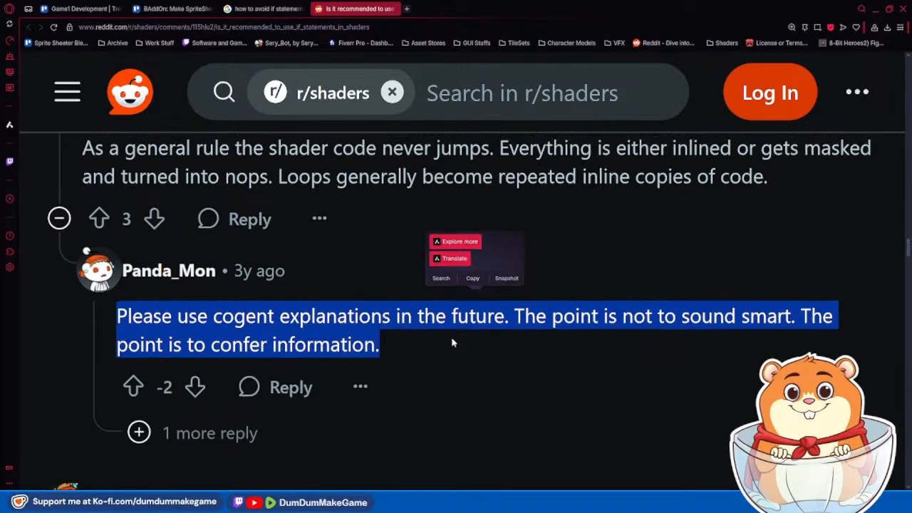
pyautogui.scroll(2, 452, 343)
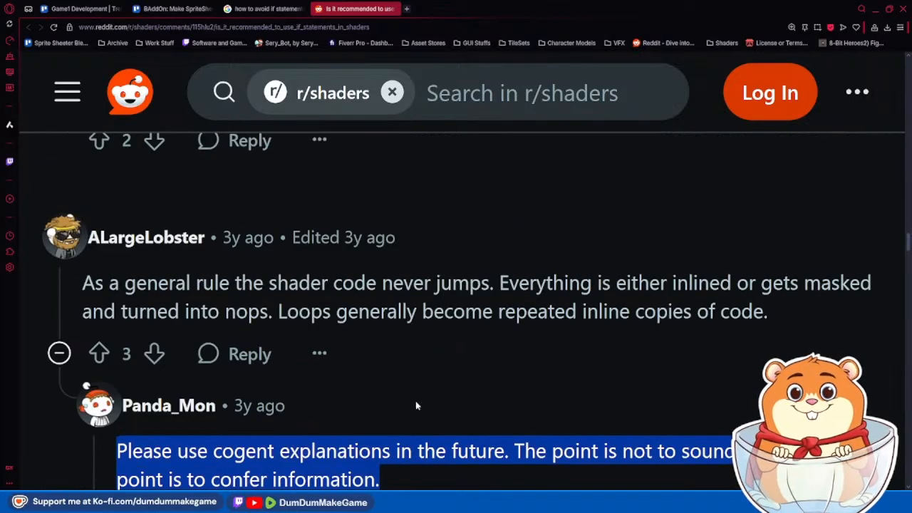
pyautogui.click(397, 481)
pyautogui.scroll(-3, 307, 435)
pyautogui.click(206, 377)
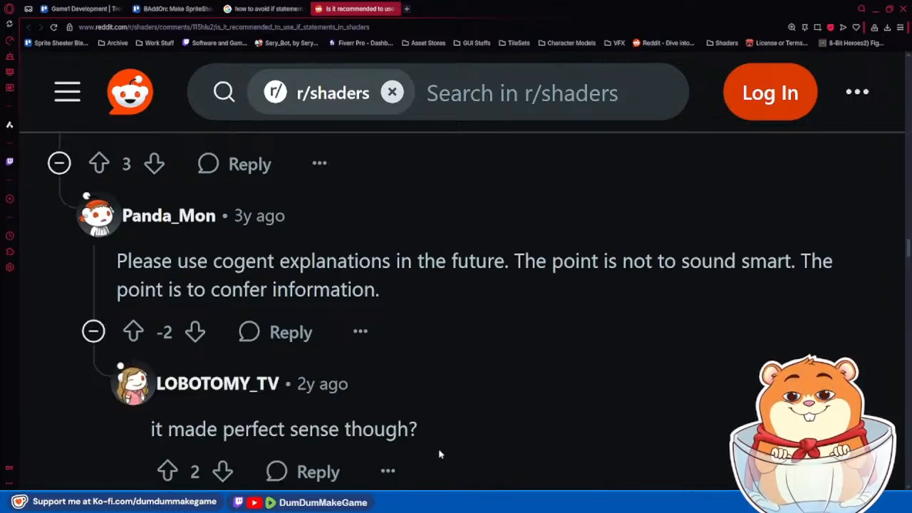
# Step: Study the comment on shader code never jumping, highlighting "nops" and "inlined", and continue to the "It Depends!" comment
pyautogui.scroll(2, 440, 454)
pyautogui.scroll(1, 440, 454)
pyautogui.scroll(-3, 438, 451)
pyautogui.scroll(2, 437, 451)
pyautogui.scroll(1, 438, 449)
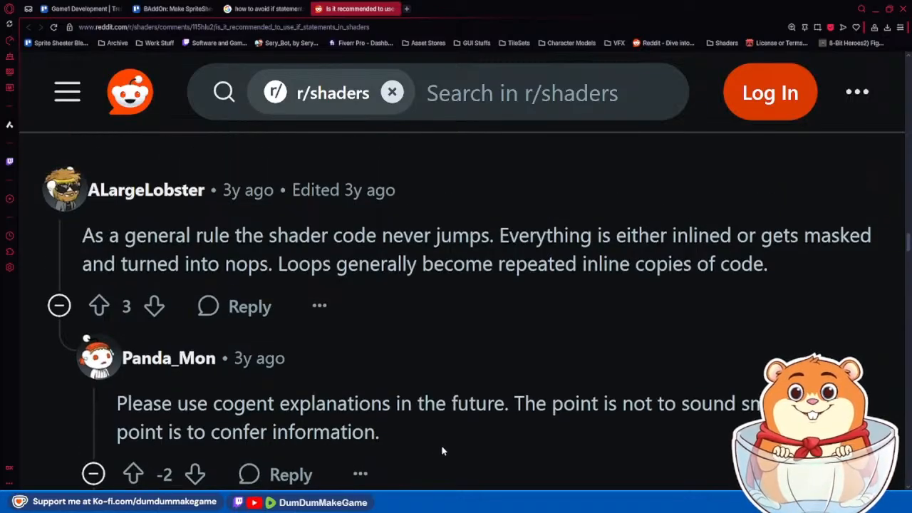
pyautogui.moveTo(269, 265); pyautogui.dragTo(226, 265)
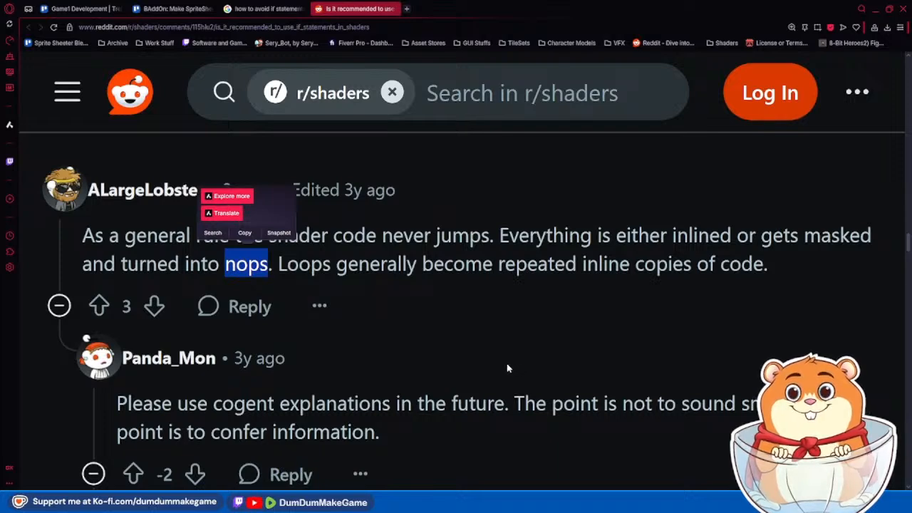
pyautogui.scroll(-4, 513, 376)
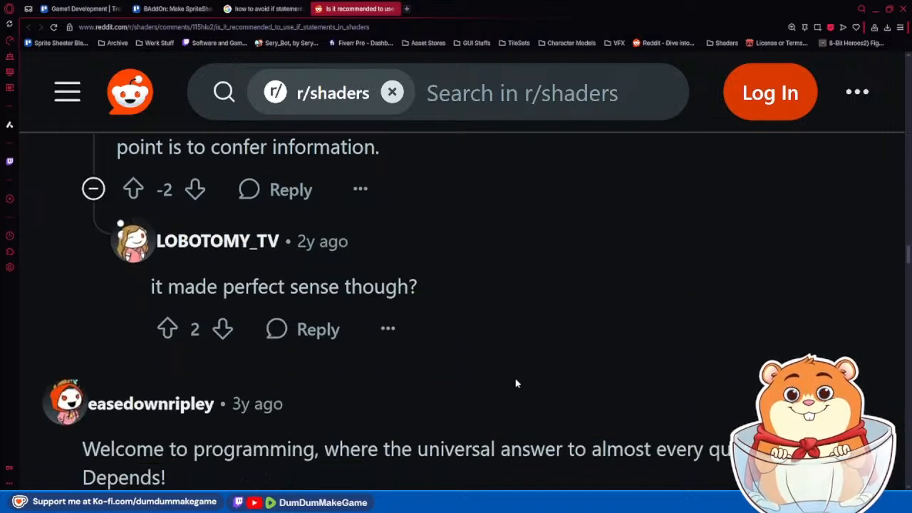
pyautogui.scroll(3, 516, 383)
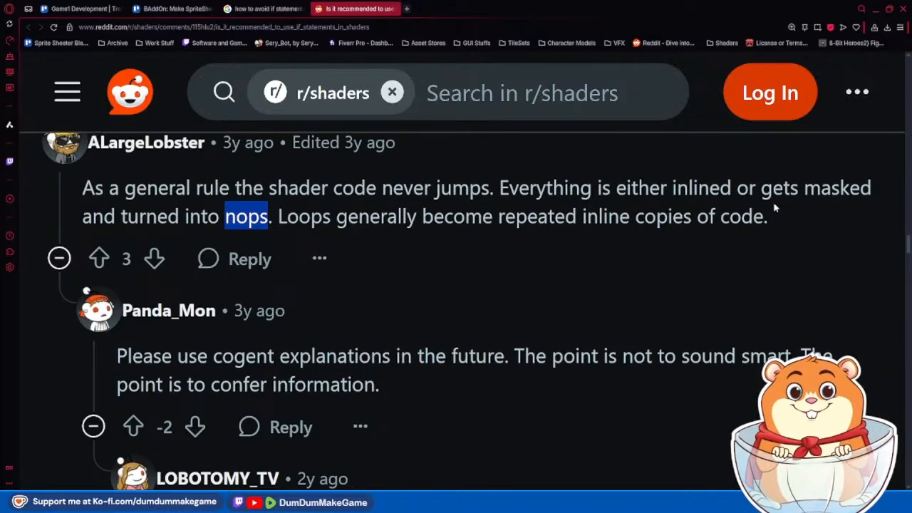
pyautogui.moveTo(673, 190); pyautogui.dragTo(732, 190)
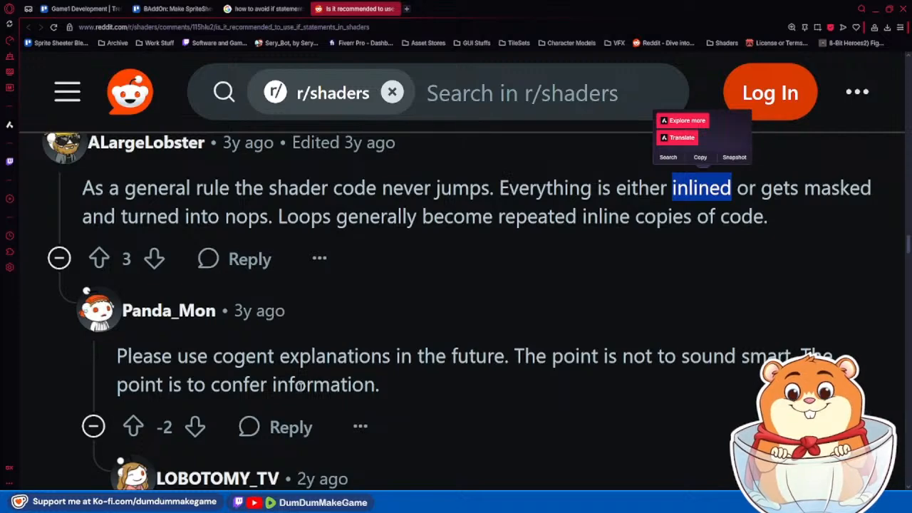
pyautogui.scroll(-4, 298, 388)
pyautogui.scroll(-1, 211, 385)
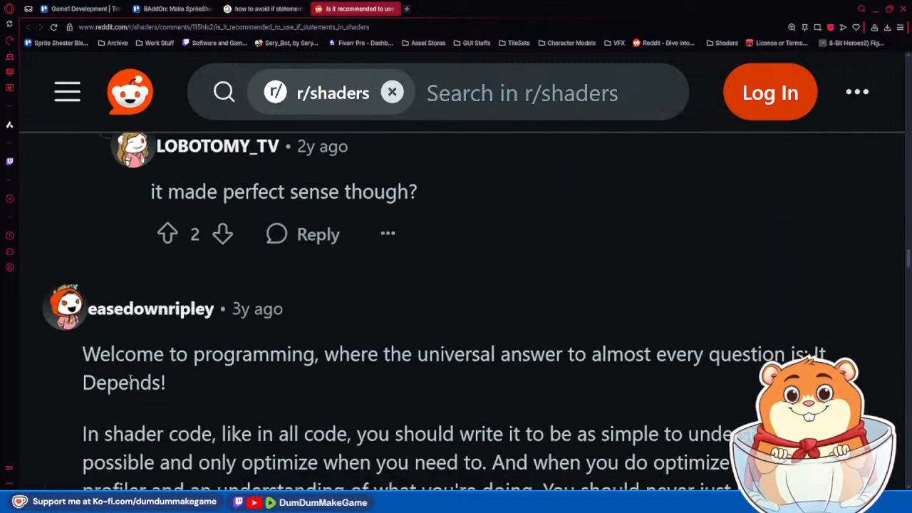
pyautogui.scroll(-2, 131, 379)
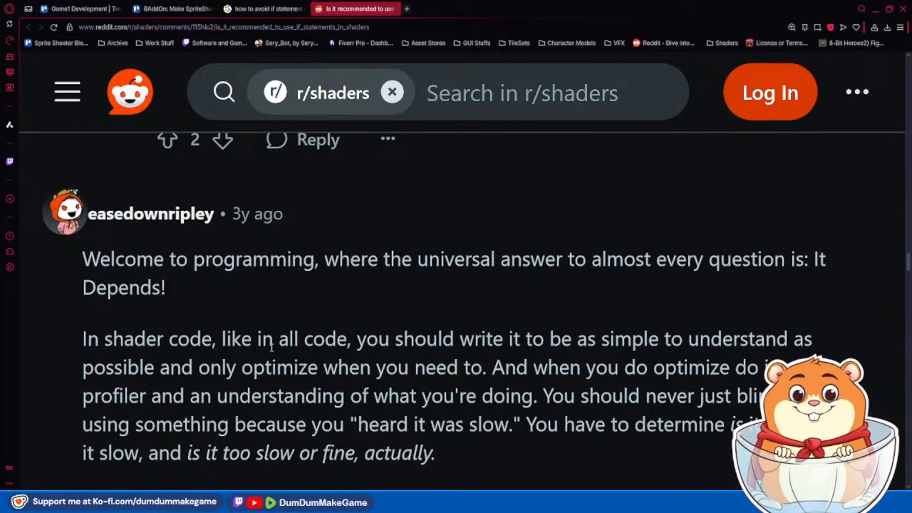
# Step: Search the web for "what is nop in assembly" in a new browser tab
pyautogui.click(407, 9)
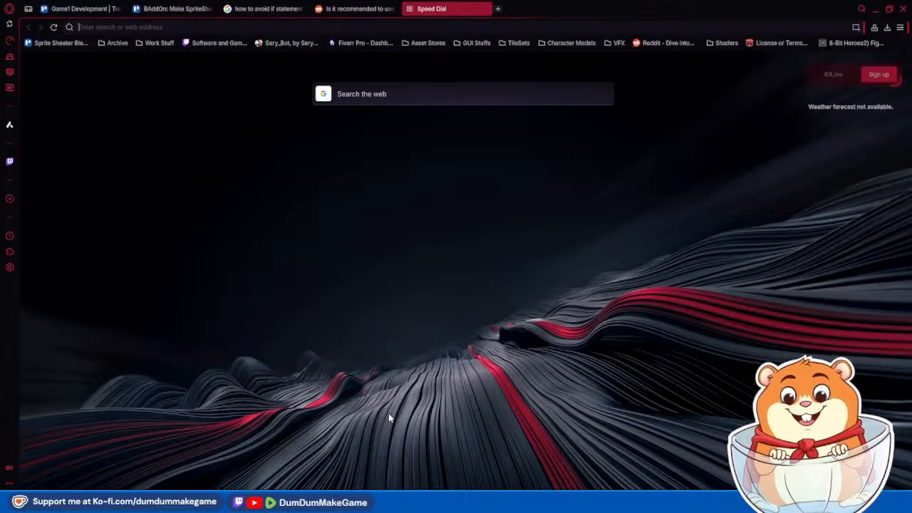
pyautogui.write('what is ')
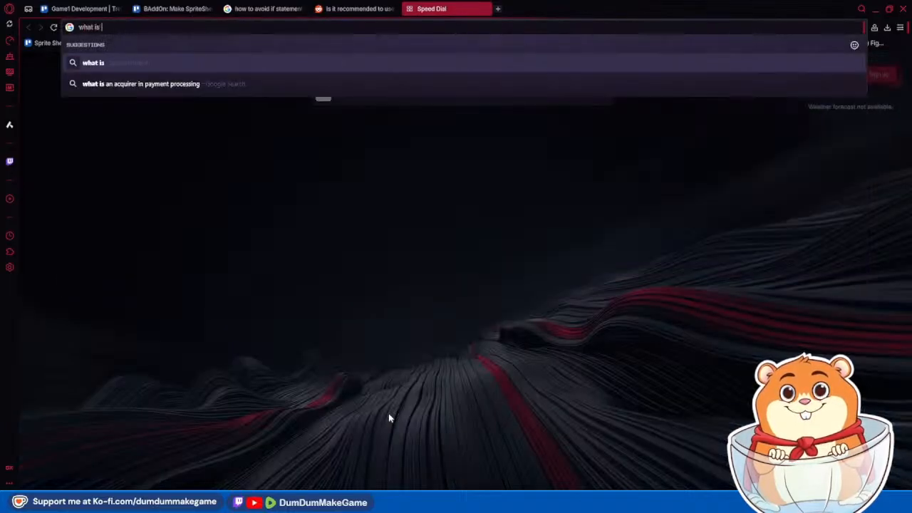
pyautogui.write('nop in assem')
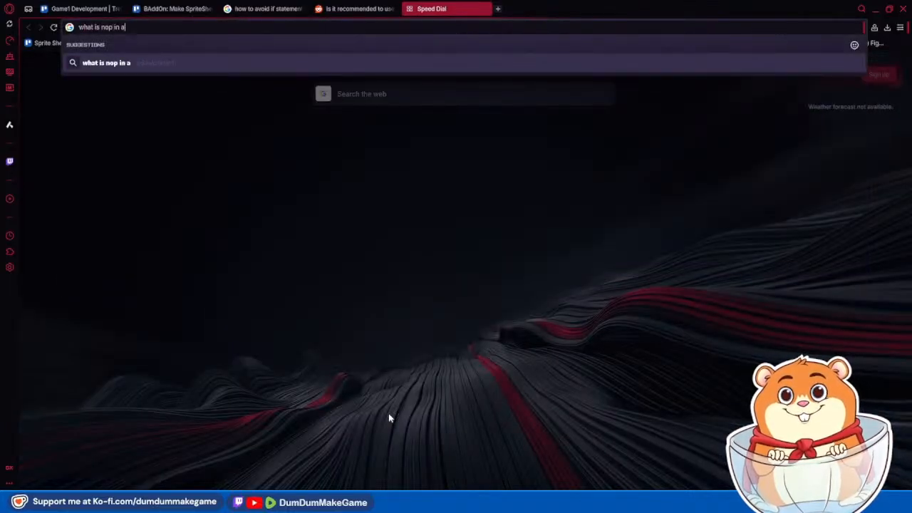
pyautogui.write('bly')
pyautogui.press('Return')
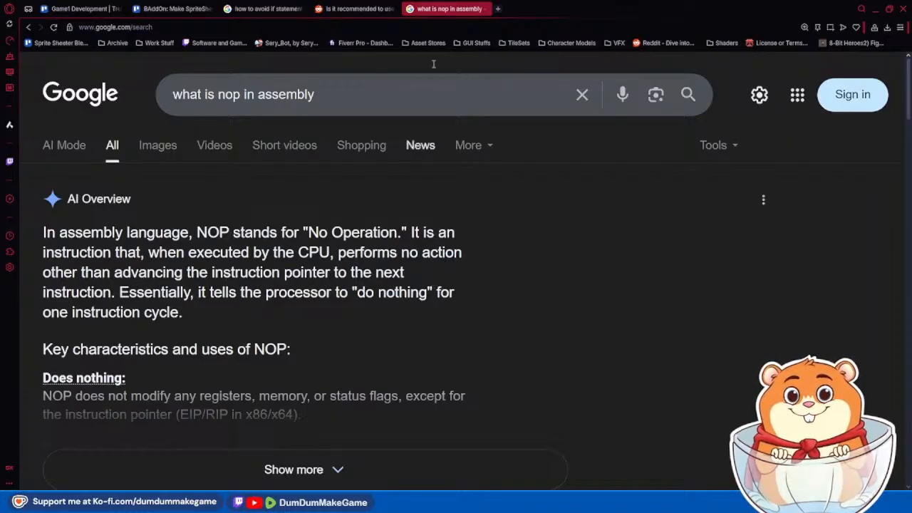
# Step: Return to the Reddit thread and reread the comment on masked shader code, highlighting "turned into nops"
pyautogui.click(370, 10)
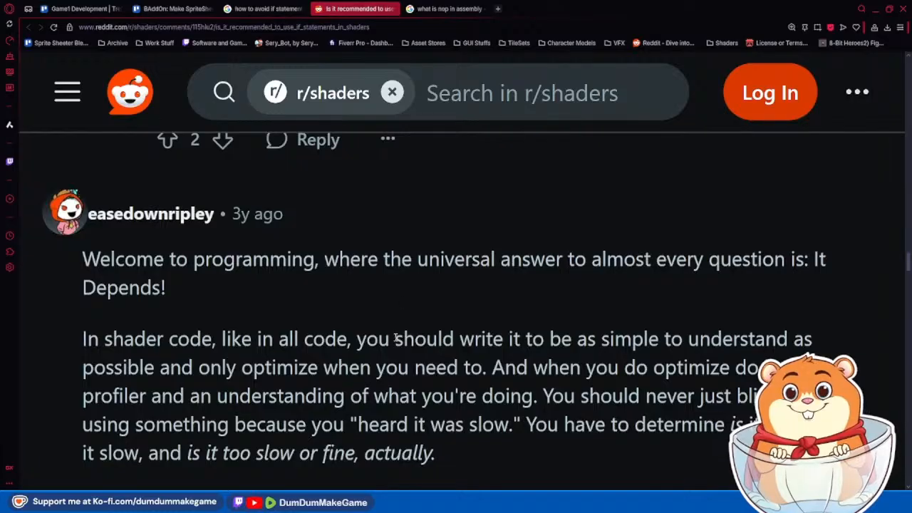
pyautogui.scroll(6, 430, 353)
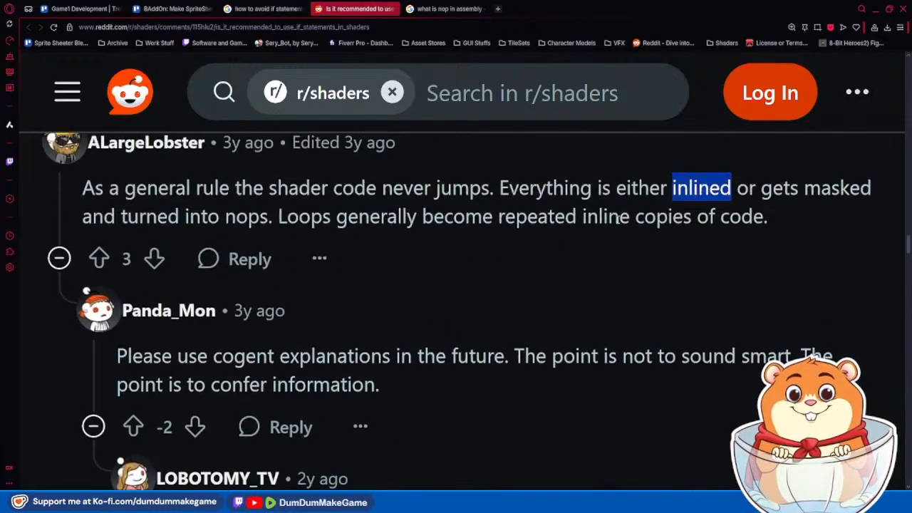
pyautogui.moveTo(268, 222); pyautogui.dragTo(117, 218)
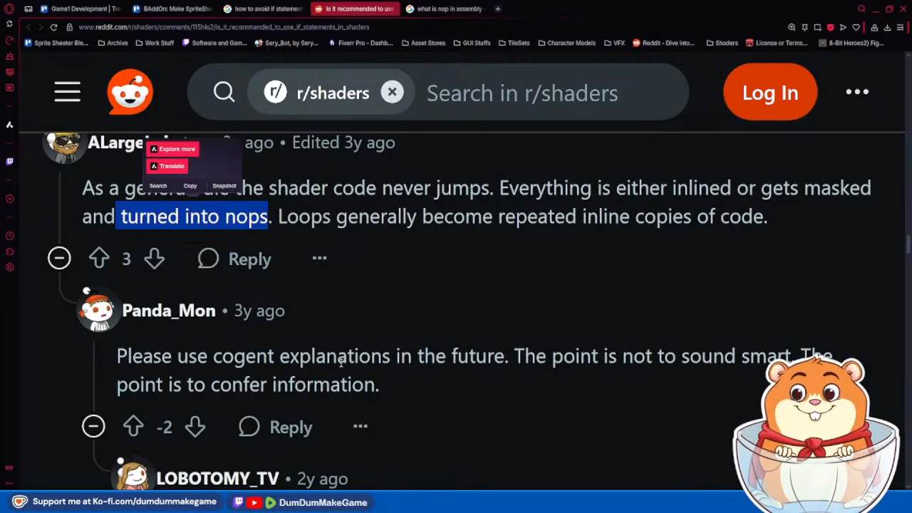
pyautogui.scroll(-5, 342, 363)
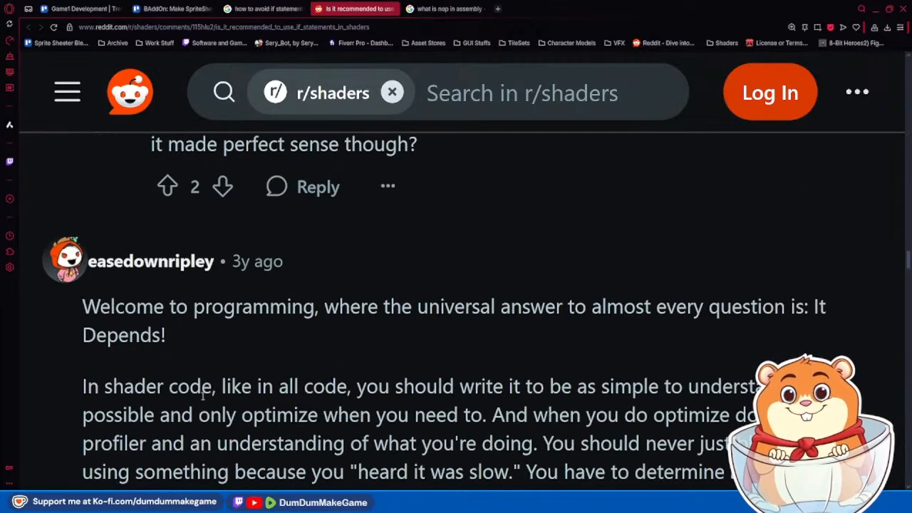
pyautogui.scroll(4, 251, 405)
pyautogui.scroll(2, 251, 405)
pyautogui.moveTo(116, 355)
pyautogui.mouseDown()
pyautogui.moveTo(380, 383)
pyautogui.moveTo(116, 385)
pyautogui.moveTo(116, 356)
pyautogui.mouseUp()
pyautogui.click(449, 397)
# Step: Read the "It Depends!" comment through its premature optimization quote, highlighting the advice paragraph and the phrase "heard it was slow."
pyautogui.scroll(-4, 135, 392)
pyautogui.scroll(-3, 136, 393)
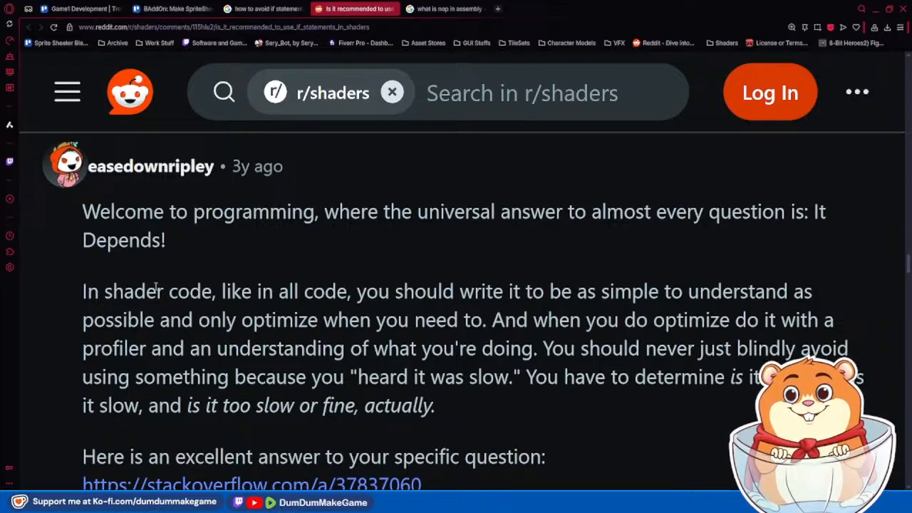
pyautogui.moveTo(91, 294); pyautogui.dragTo(645, 350)
pyautogui.click(706, 401)
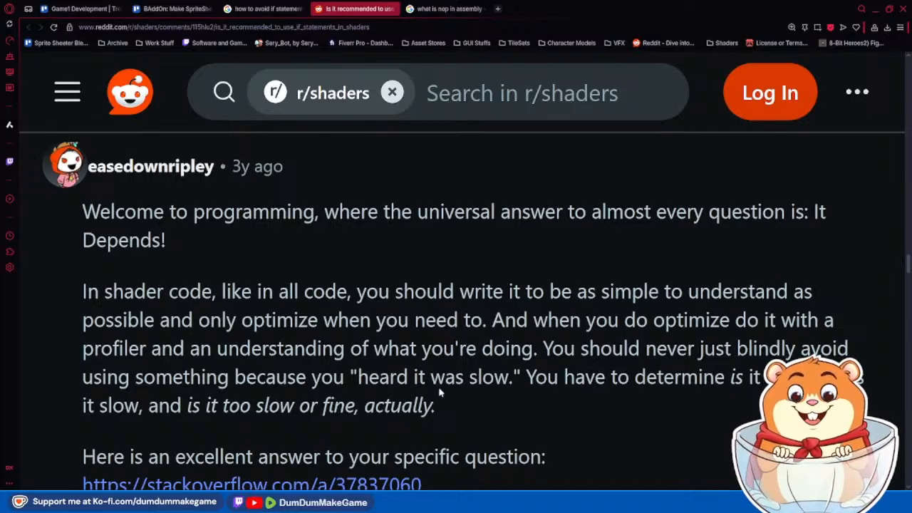
pyautogui.moveTo(526, 377); pyautogui.dragTo(351, 377)
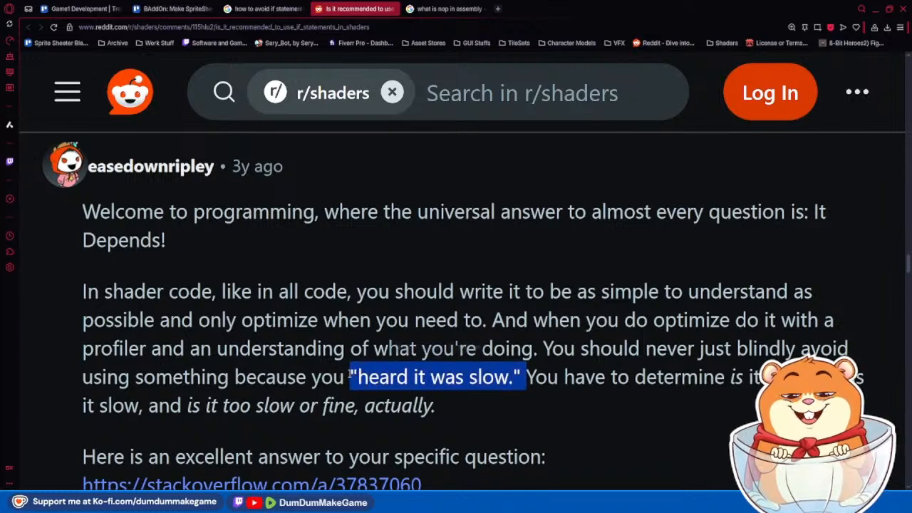
pyautogui.click(508, 404)
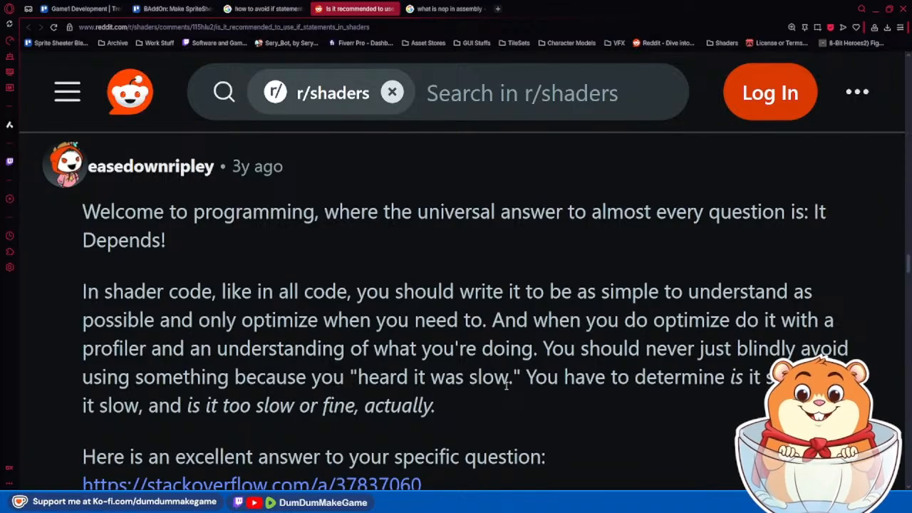
pyautogui.moveTo(458, 423); pyautogui.dragTo(72, 294)
pyautogui.click(496, 425)
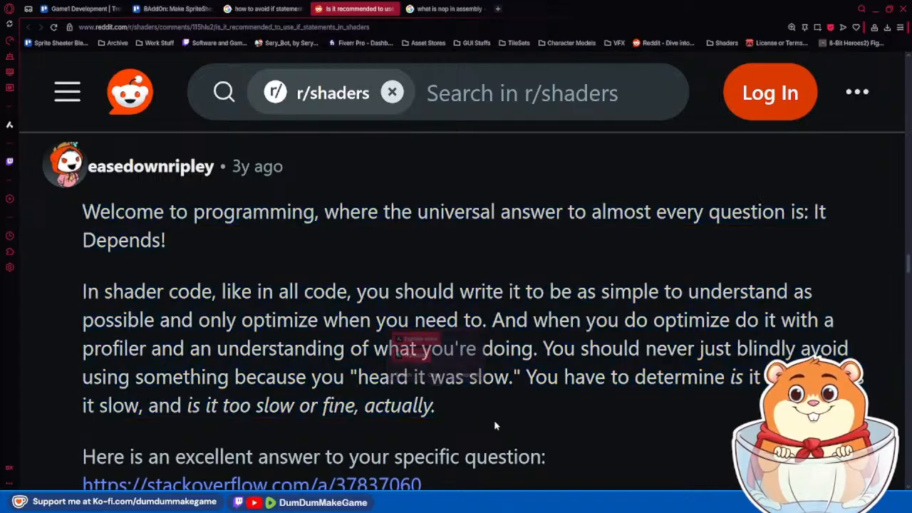
pyautogui.scroll(-3, 500, 426)
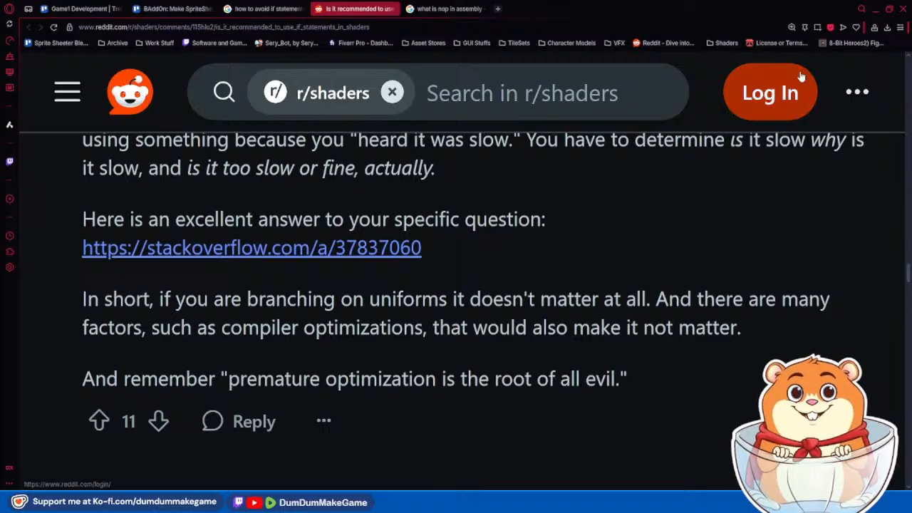
# Step: Switch to Blender and hide the Bow01_Bottom object of the Weapons collection in the viewport
pyautogui.click(875, 10)
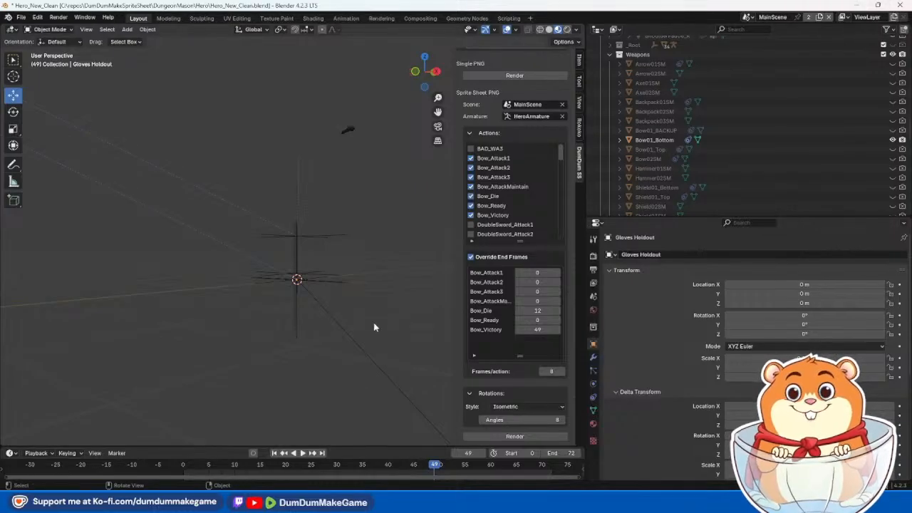
pyautogui.moveTo(378, 224); pyautogui.dragTo(304, 259, button='middle')
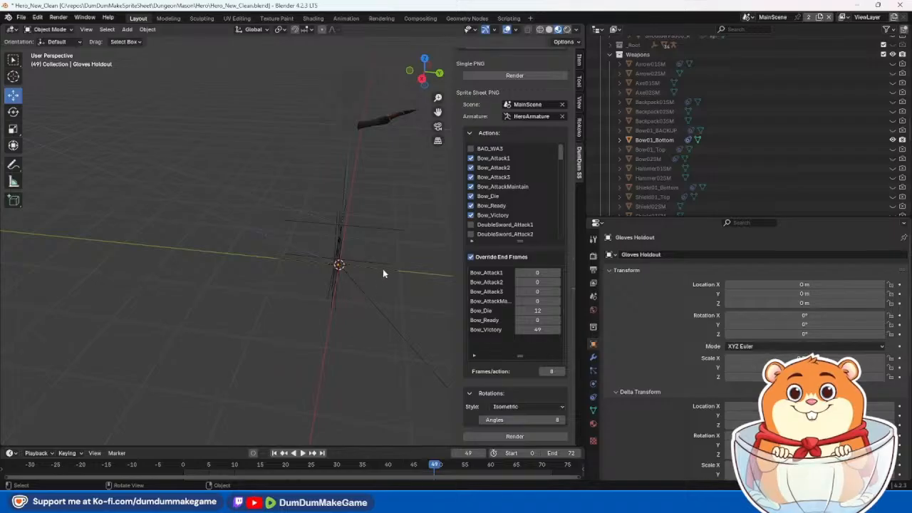
pyautogui.moveTo(400, 200); pyautogui.dragTo(272, 293, button='middle')
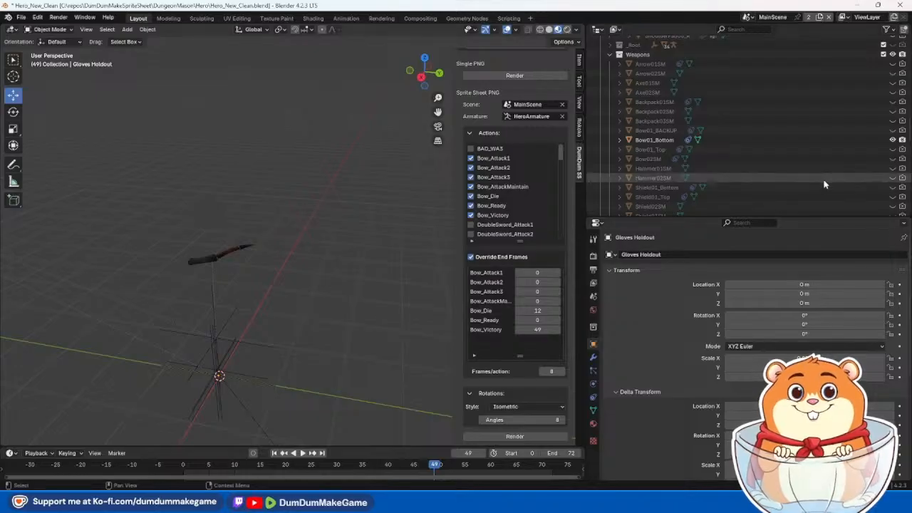
pyautogui.click(893, 140)
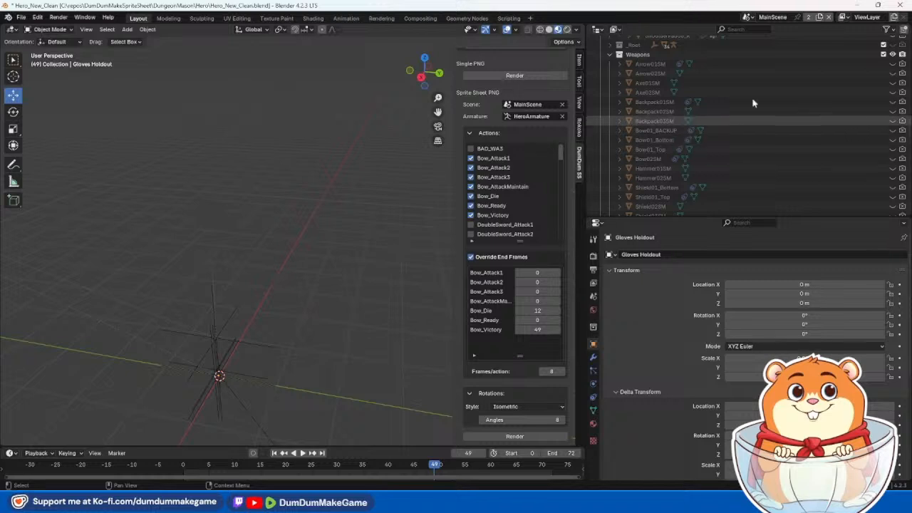
# Step: Identify the holdout meshes still visible in the viewport by selecting FaceKnockout and Gloves Holdout in turn
pyautogui.click(611, 53)
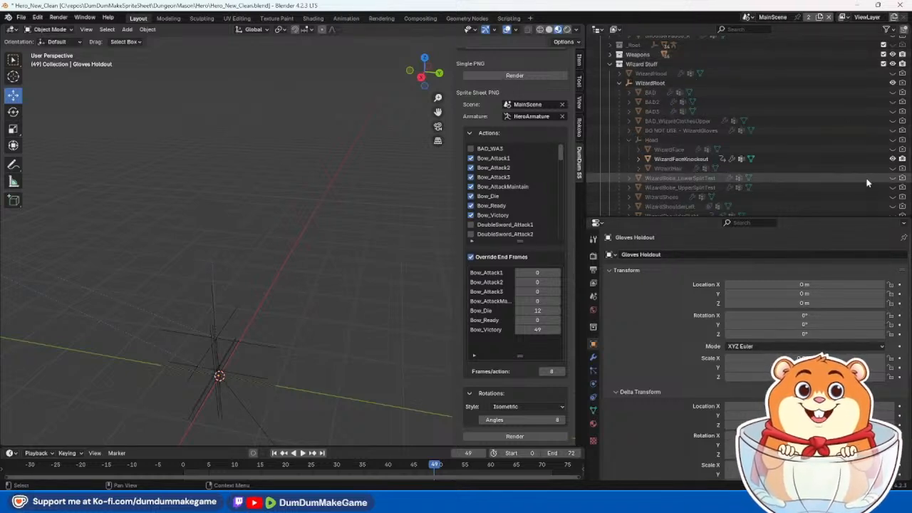
pyautogui.moveTo(292, 268); pyautogui.dragTo(377, 239, button='middle')
pyautogui.click(274, 207)
pyautogui.moveTo(286, 228); pyautogui.dragTo(351, 216, button='middle')
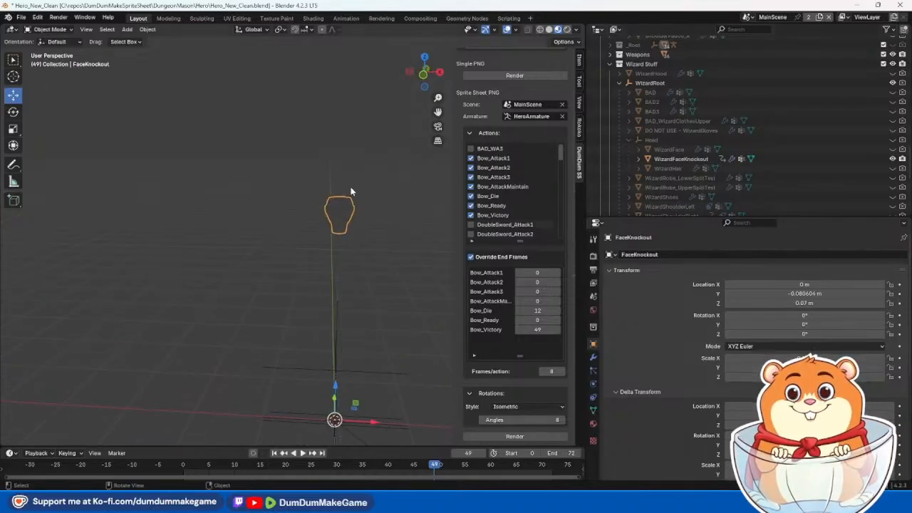
pyautogui.click(336, 184)
pyautogui.click(341, 204)
pyautogui.click(340, 244)
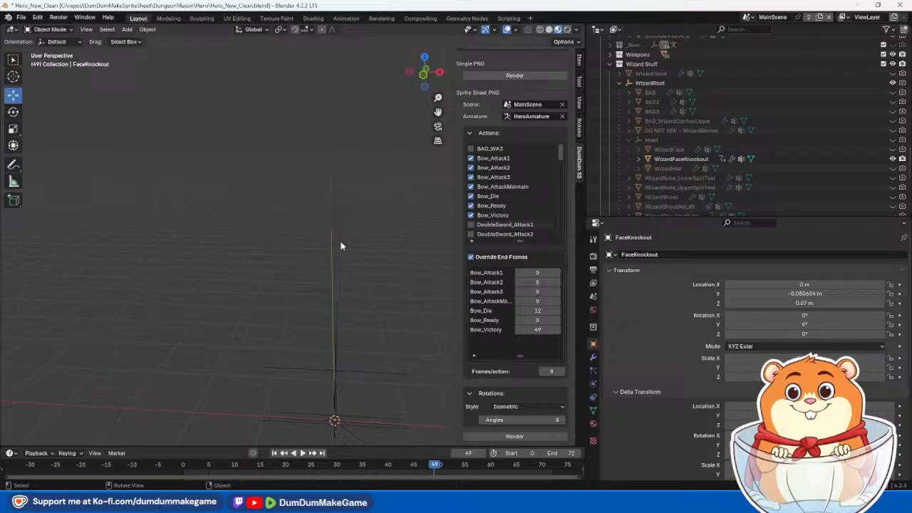
pyautogui.click(403, 242)
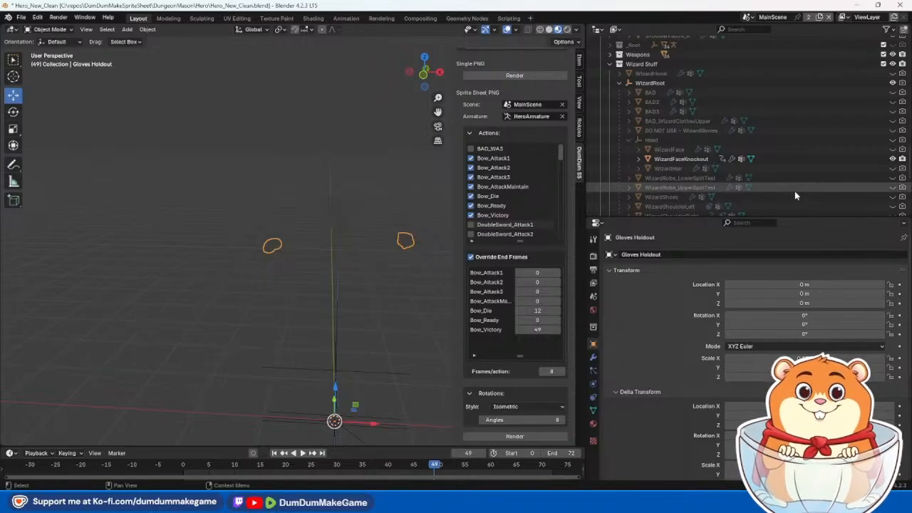
# Step: Show ShoulderPad00_L of the ShouldersL group in both the viewport and renders
pyautogui.scroll(2, 794, 191)
pyautogui.scroll(8, 794, 191)
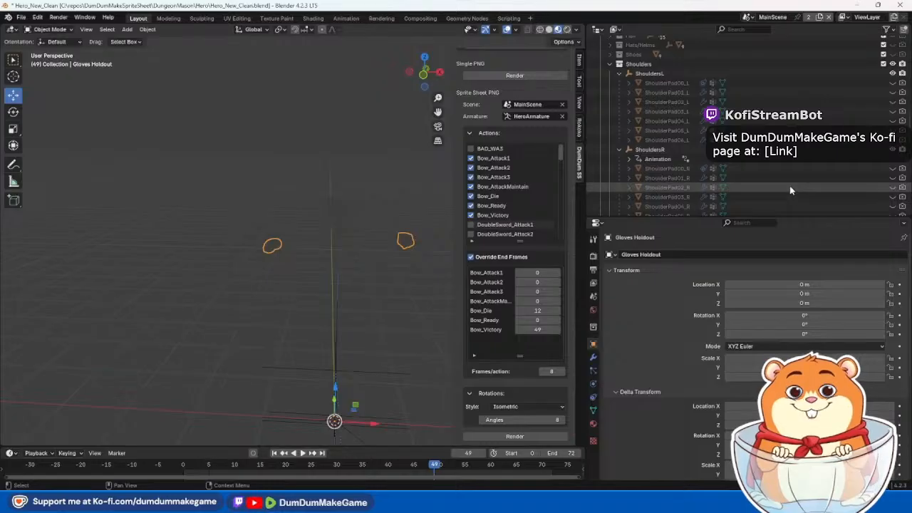
pyautogui.click(893, 82)
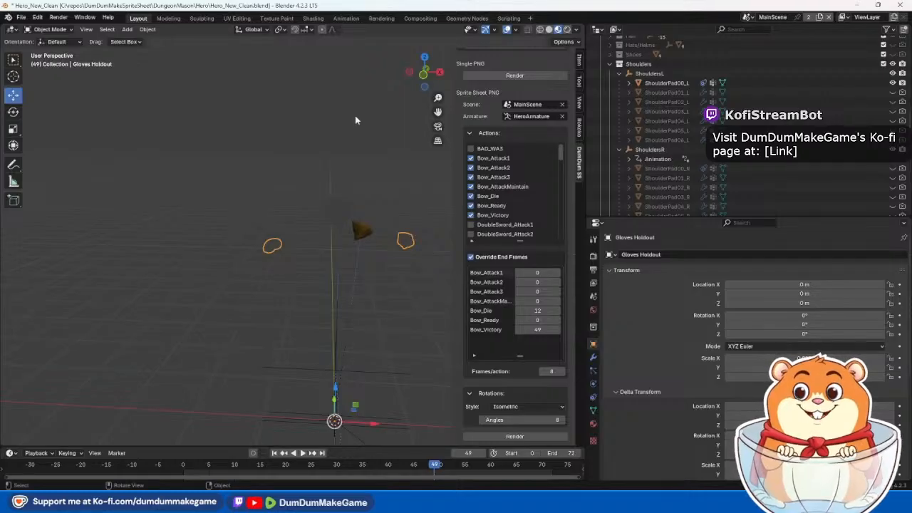
# Step: Set the Outline Thickness of the compositor's Pixelization Magic node to 0 and return to the Layout workspace
pyautogui.click(385, 20)
pyautogui.click(412, 20)
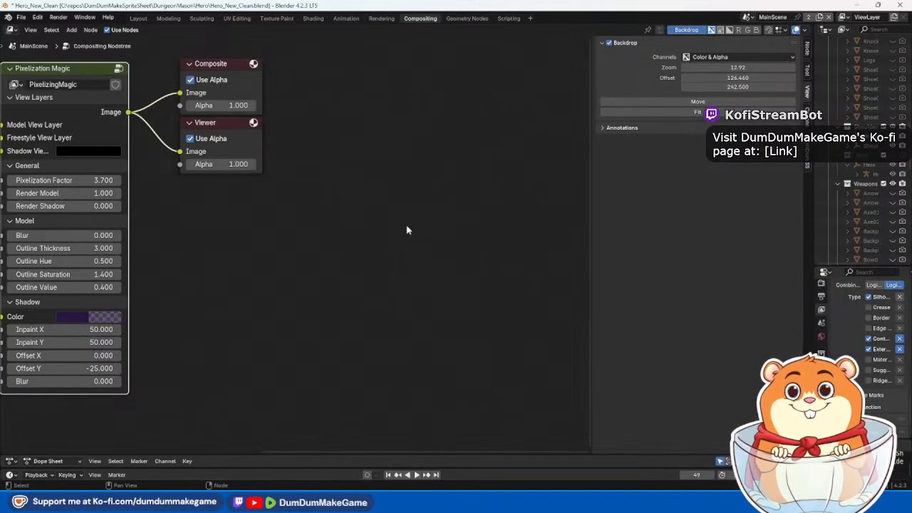
pyautogui.doubleClick(43, 248)
pyautogui.write('0')
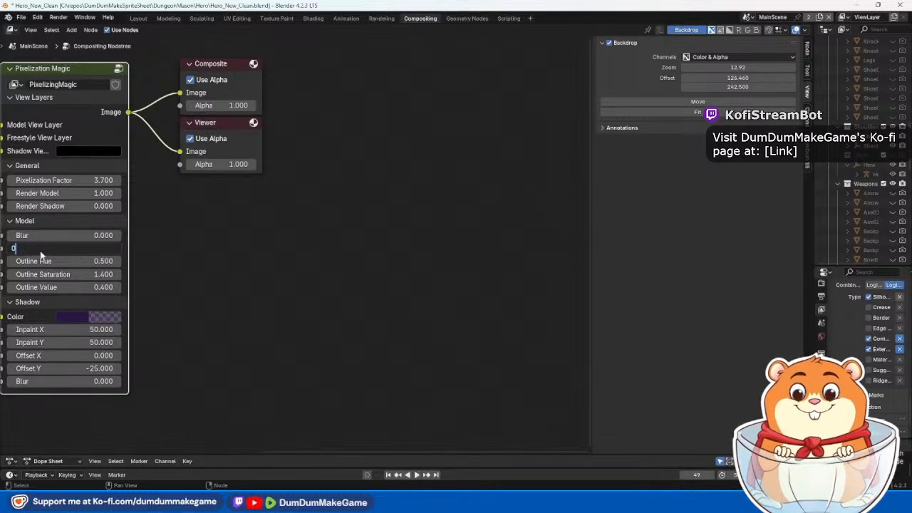
pyautogui.press('Return')
pyautogui.click(139, 18)
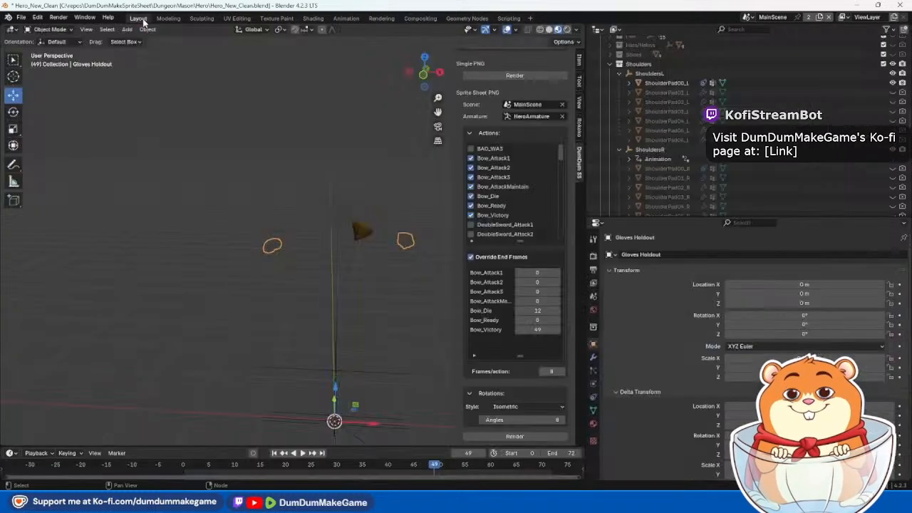
# Step: Hide the FaceKnockout object of the Faces collection from the viewport and renders, and collapse the Shoulders and Faces collections
pyautogui.click(340, 225)
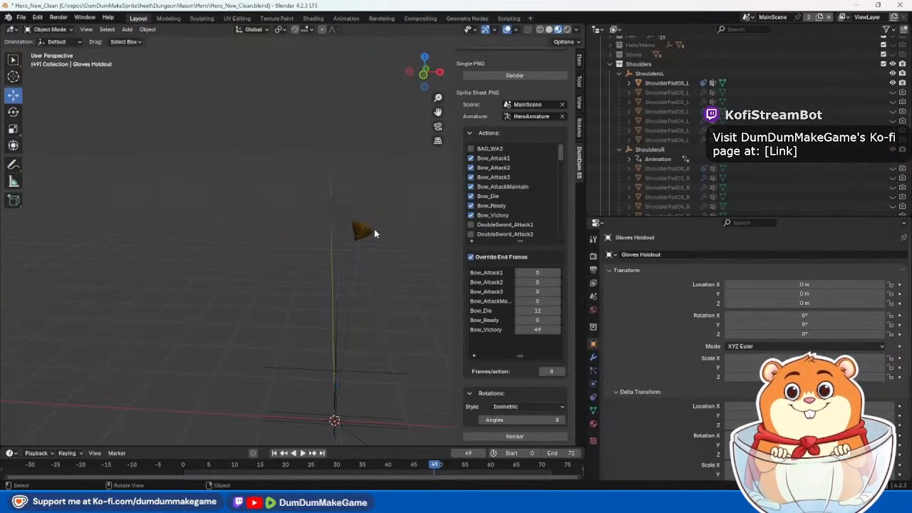
pyautogui.click(333, 213)
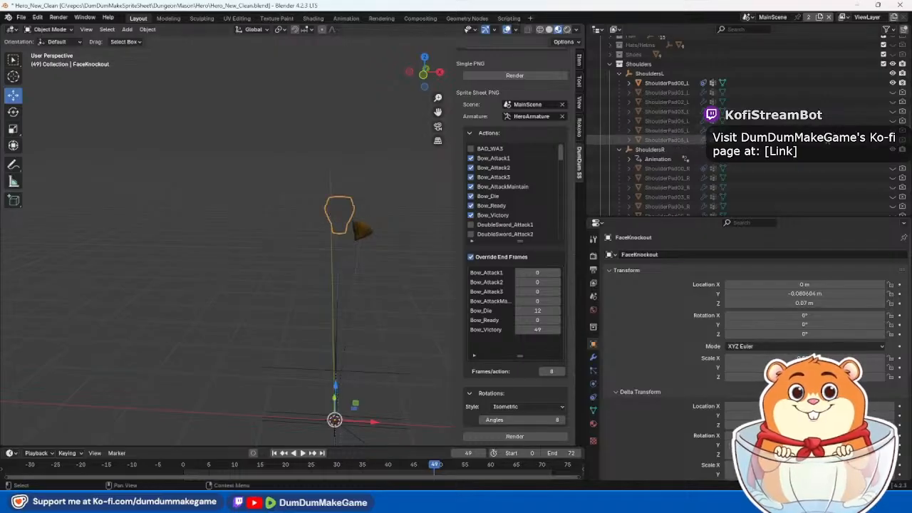
pyautogui.click(610, 64)
pyautogui.click(610, 93)
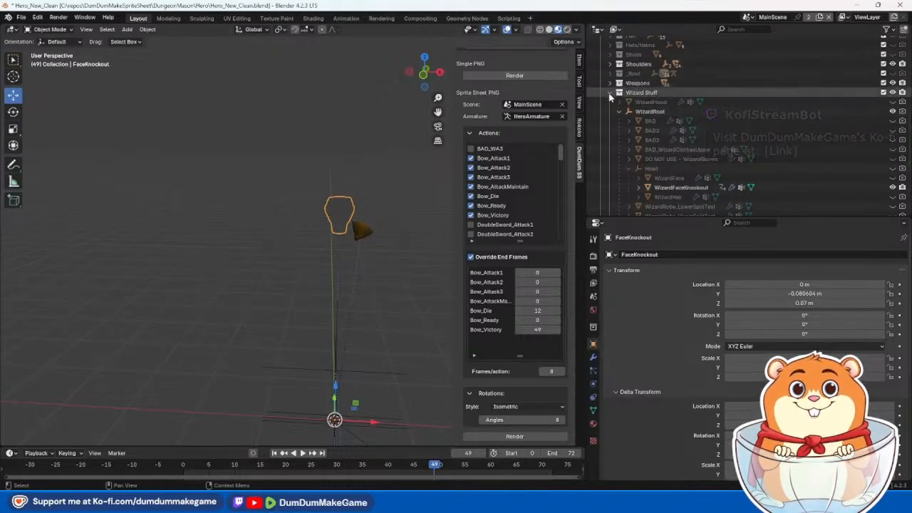
pyautogui.scroll(-10, 609, 105)
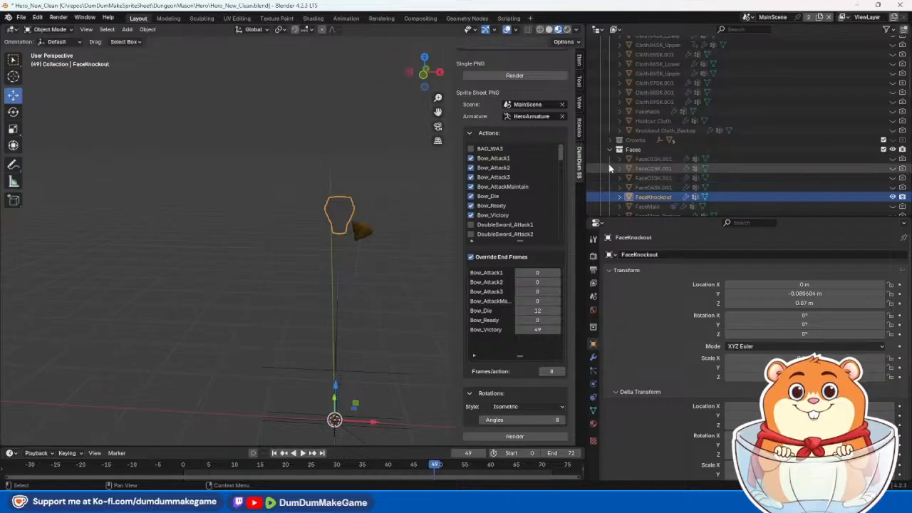
pyautogui.scroll(-2, 609, 168)
pyautogui.click(900, 178)
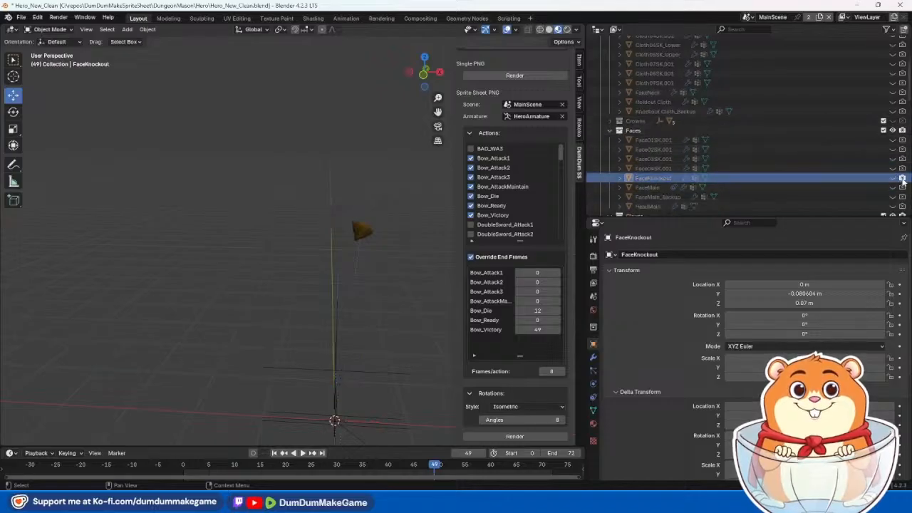
pyautogui.click(611, 131)
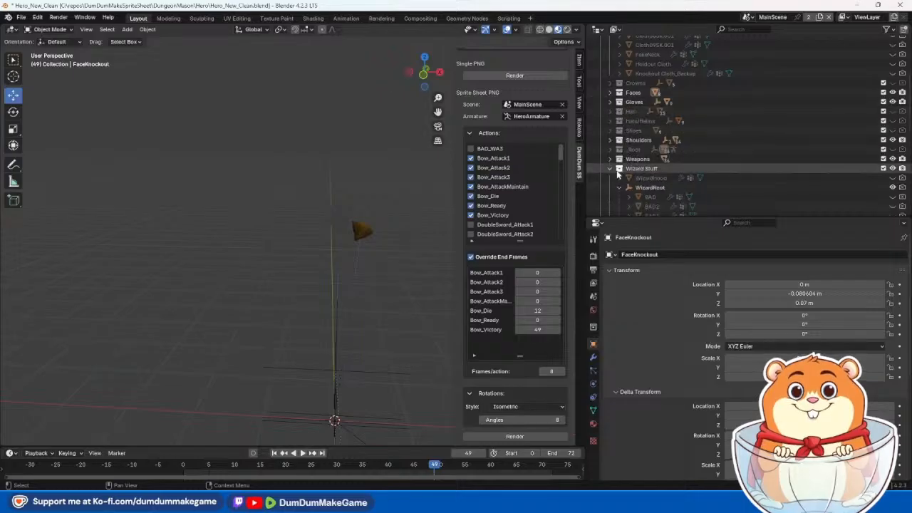
# Step: Hide WizardFaceKnockout in the Wizard Stuff collection, and box-select the viewport to check which objects remain
pyautogui.scroll(-3, 778, 174)
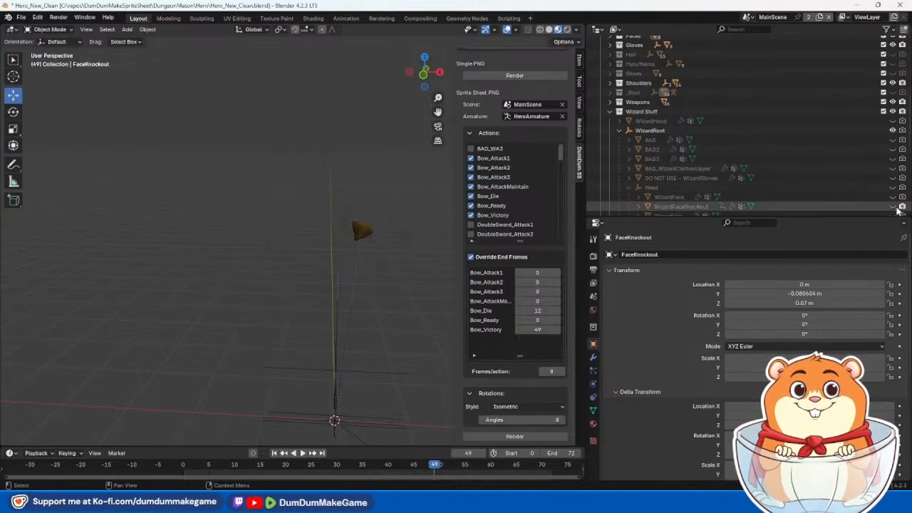
pyautogui.click(611, 112)
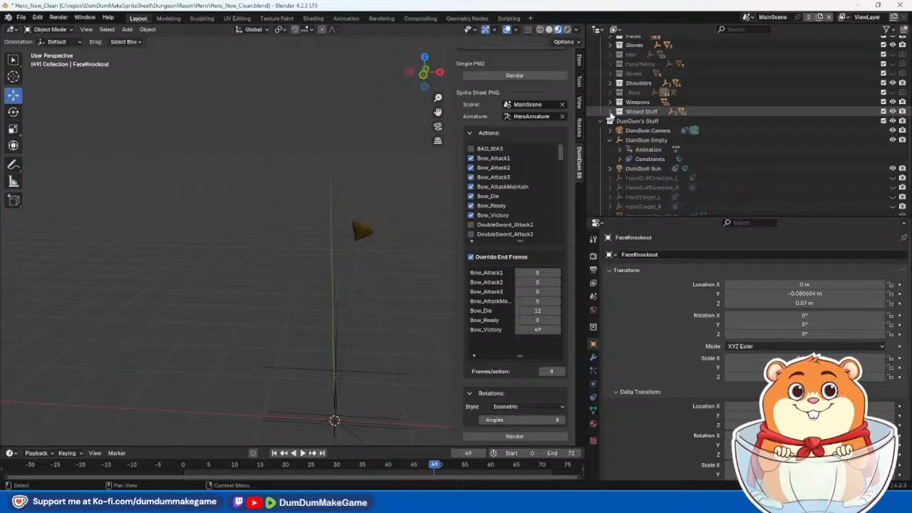
pyautogui.moveTo(187, 92); pyautogui.dragTo(420, 404)
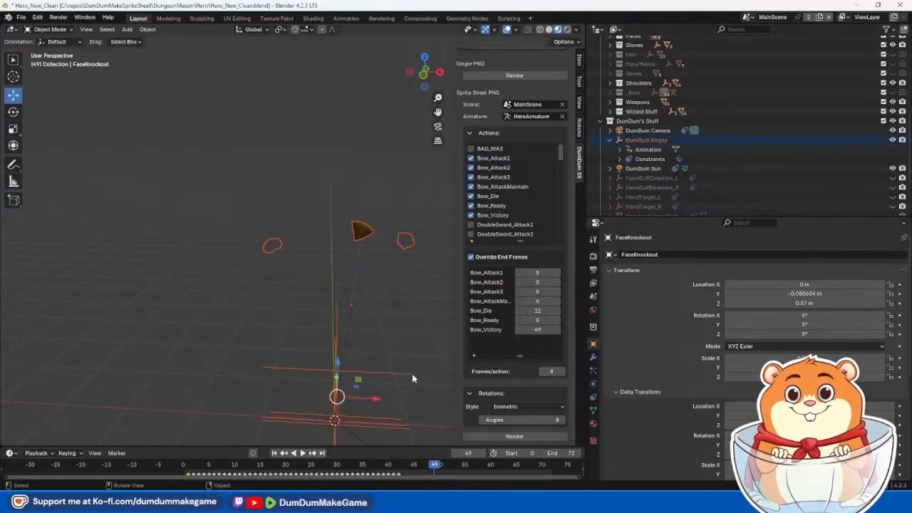
pyautogui.click(403, 248)
# Step: Enable the Holdout Cloth object of the Clothes collection in the viewport and renders, and test-render frame 49
pyautogui.scroll(1, 742, 175)
pyautogui.scroll(8, 742, 177)
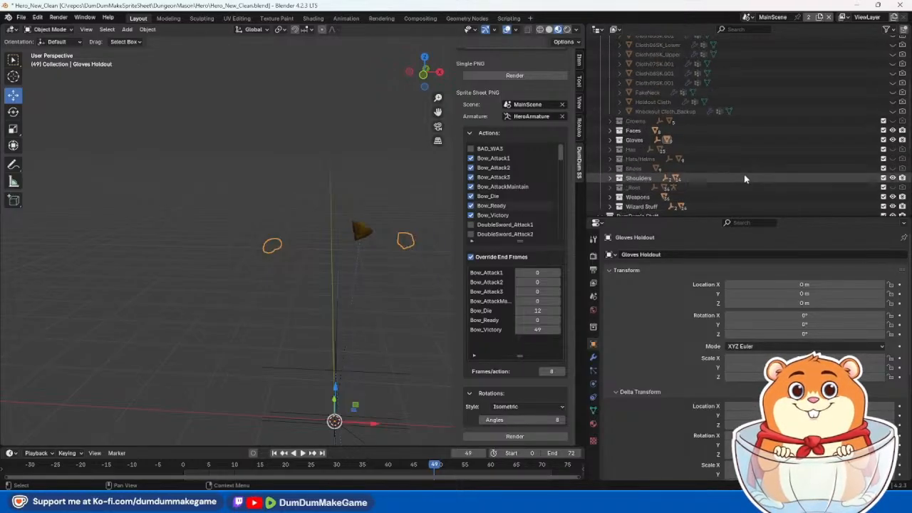
pyautogui.scroll(8, 776, 177)
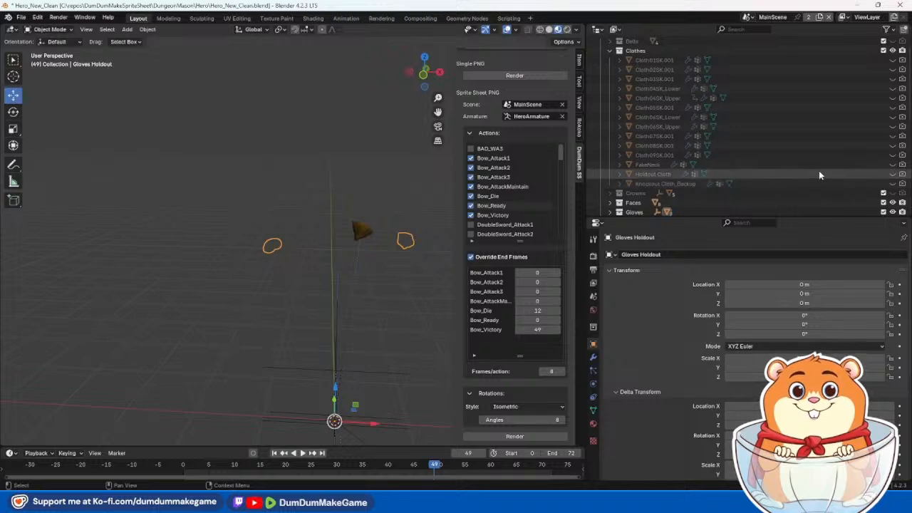
pyautogui.click(902, 174)
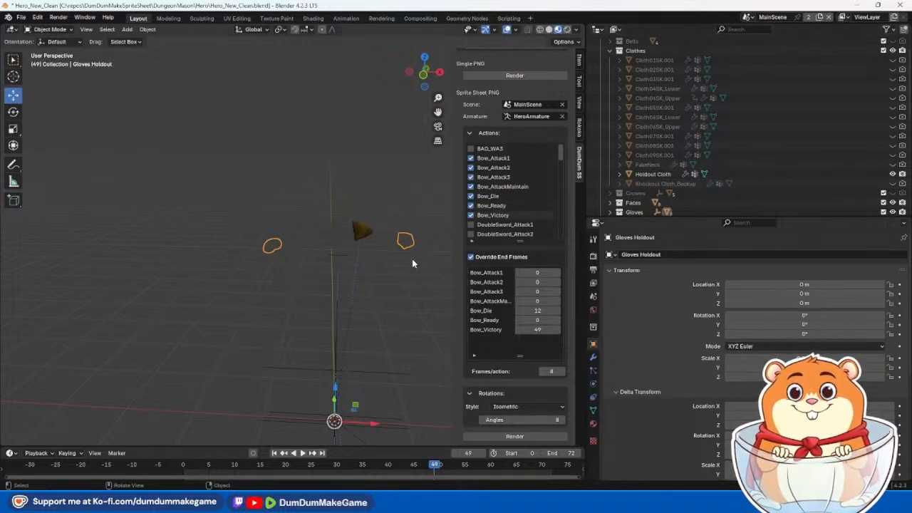
pyautogui.hotkey('ctrl', 's')
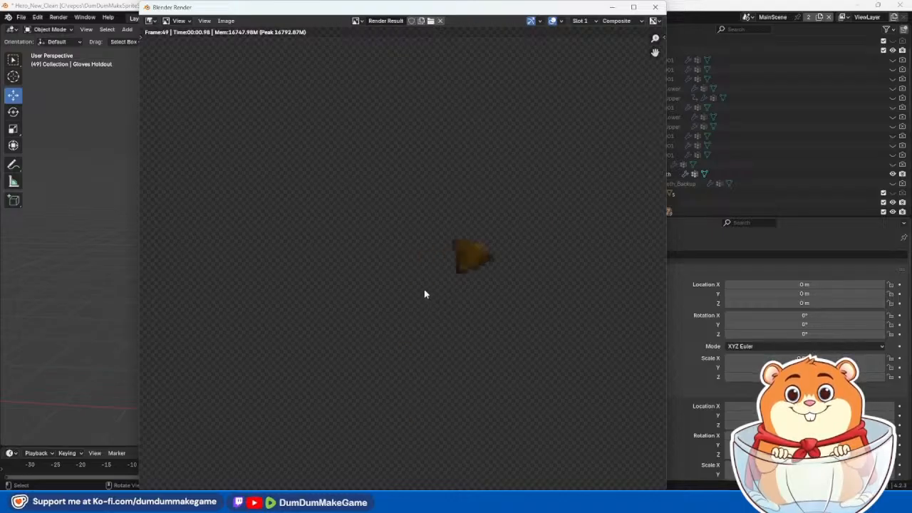
pyautogui.click(656, 7)
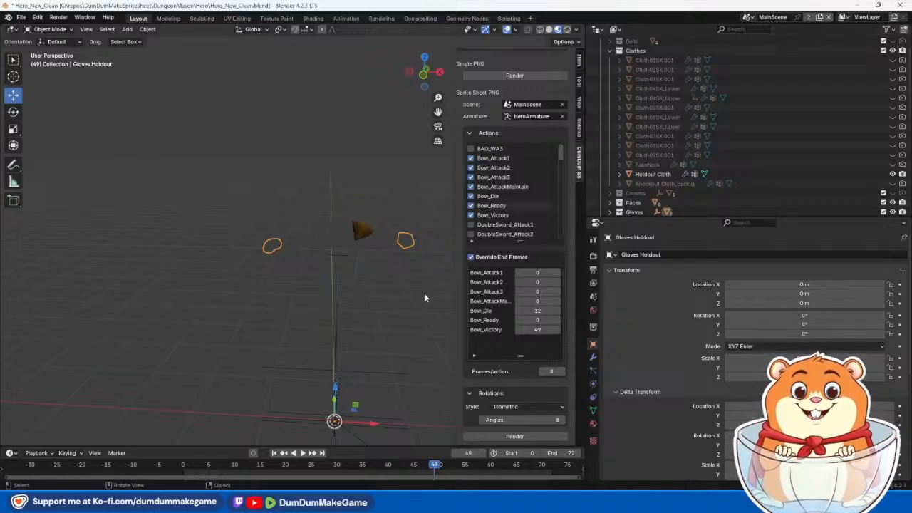
# Step: Hide the Gloves Holdout object of the Gloves collection from the viewport and renders, and test-render frame 49 again
pyautogui.scroll(-8, 795, 178)
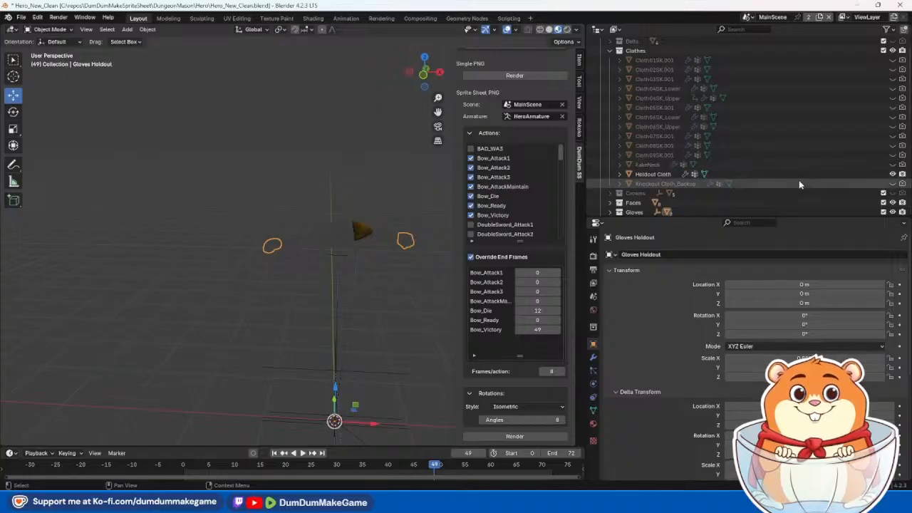
pyautogui.scroll(3, 713, 164)
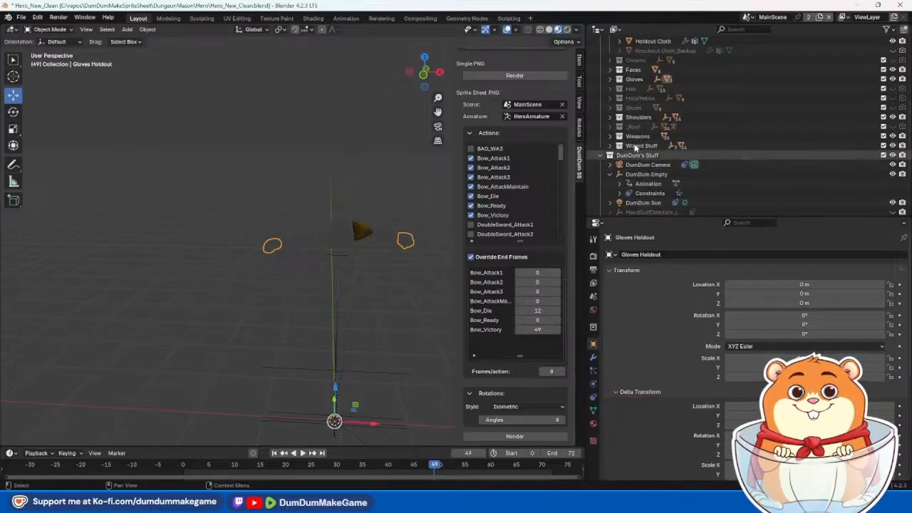
pyautogui.click(608, 115)
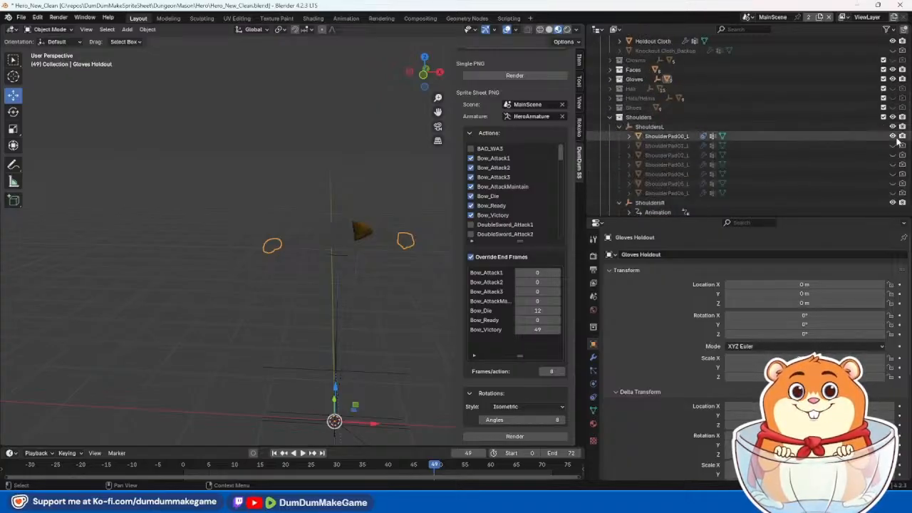
pyautogui.moveTo(340, 275); pyautogui.dragTo(365, 283, button='middle')
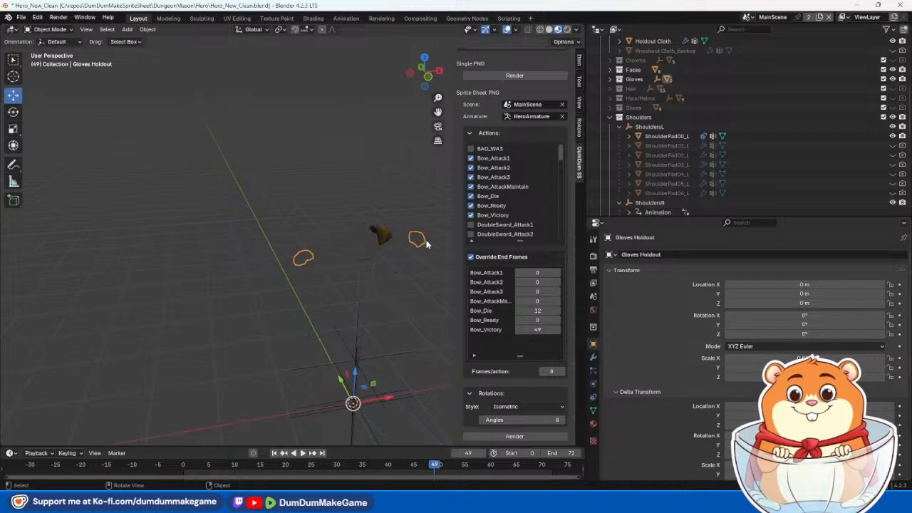
pyautogui.click(610, 79)
pyautogui.click(893, 165)
pyautogui.scroll(-5, 897, 163)
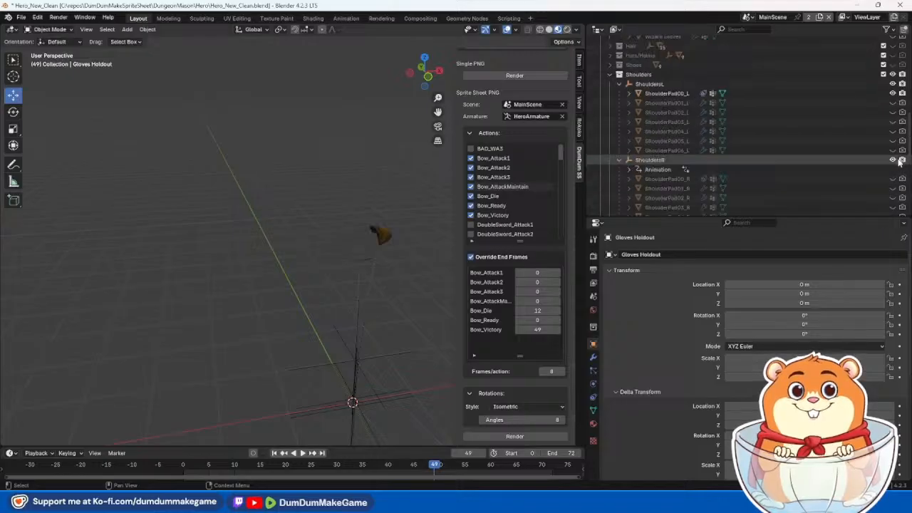
pyautogui.scroll(5, 901, 162)
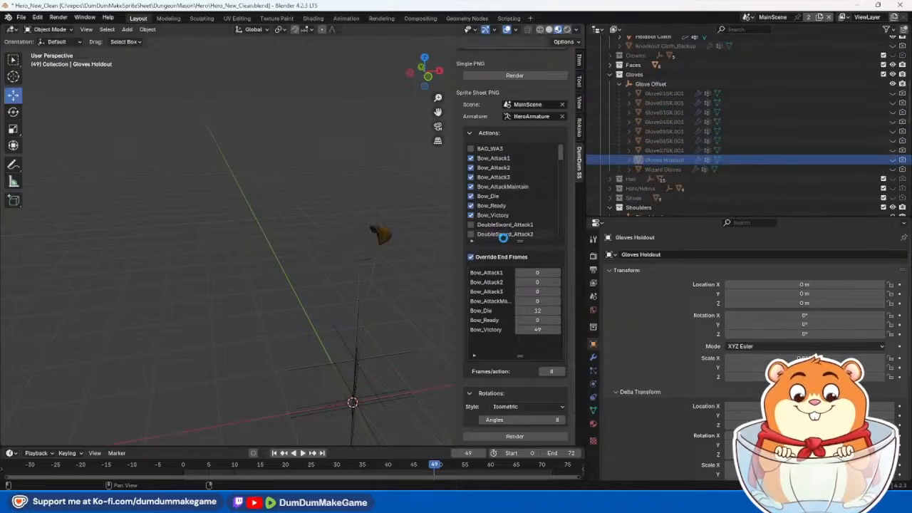
pyautogui.press('F12')
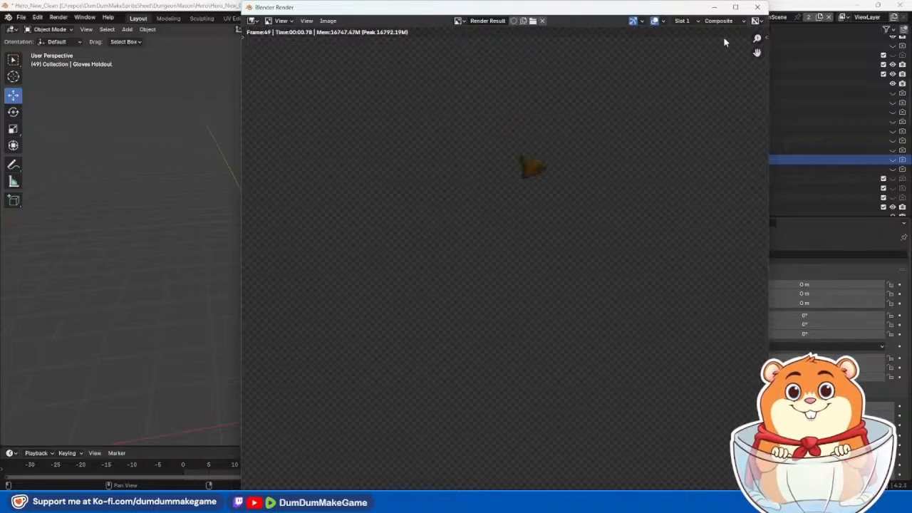
pyautogui.click(758, 7)
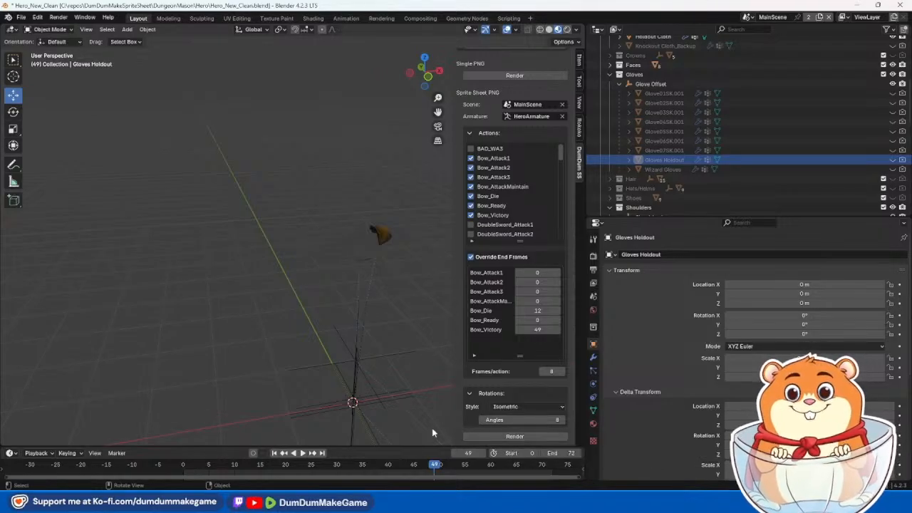
# Step: Inspect the left shoulder pad up close and render its Bow action sprite sheet with isometric rotations at 8 angles
pyautogui.moveTo(153, 502)
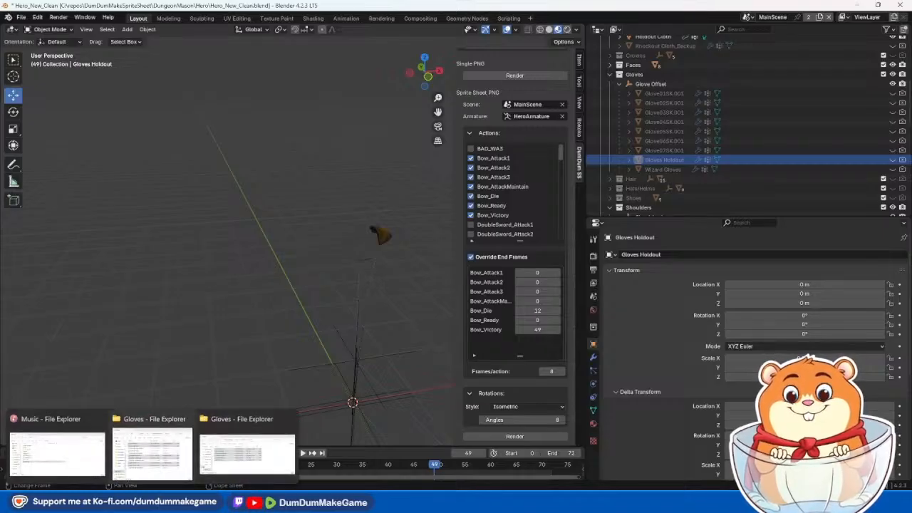
pyautogui.moveTo(318, 288); pyautogui.dragTo(347, 330, button='middle')
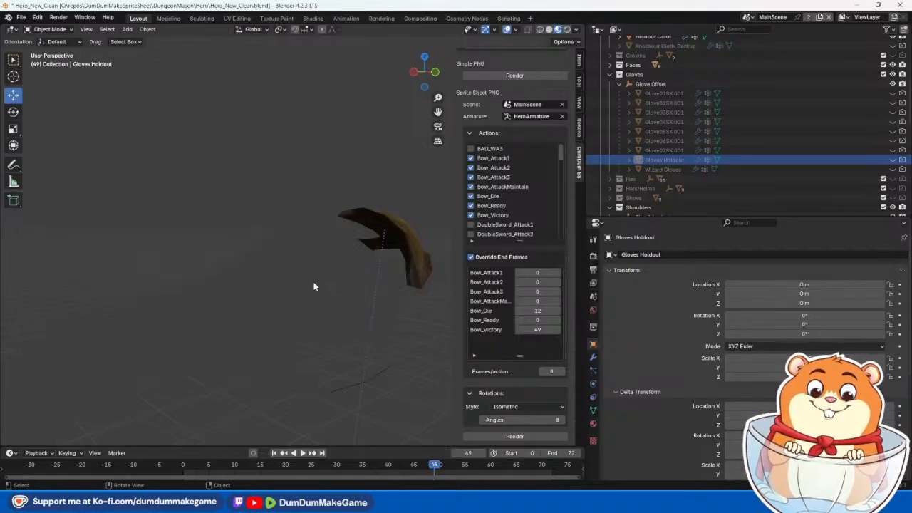
pyautogui.moveTo(412, 279)
pyautogui.mouseDown(button='middle')
pyautogui.moveTo(384, 272)
pyautogui.moveTo(402, 289)
pyautogui.mouseUp(button='middle')
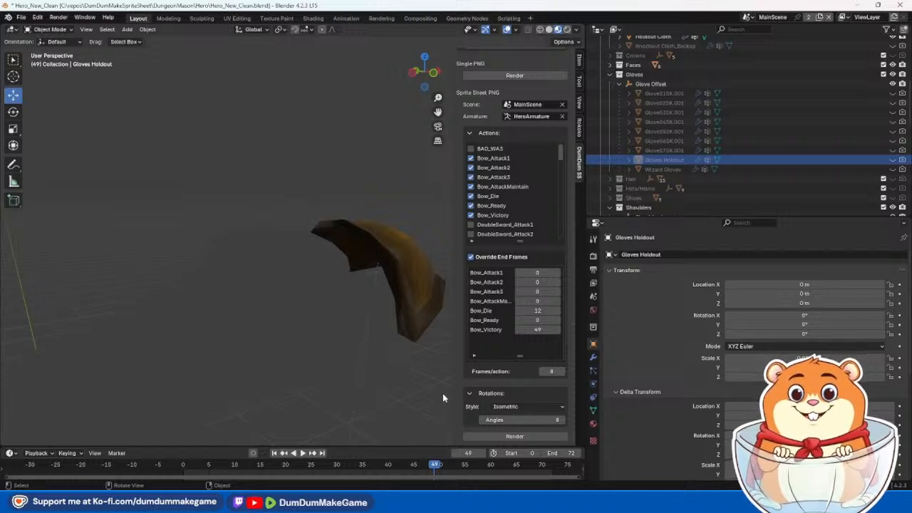
pyautogui.click(508, 437)
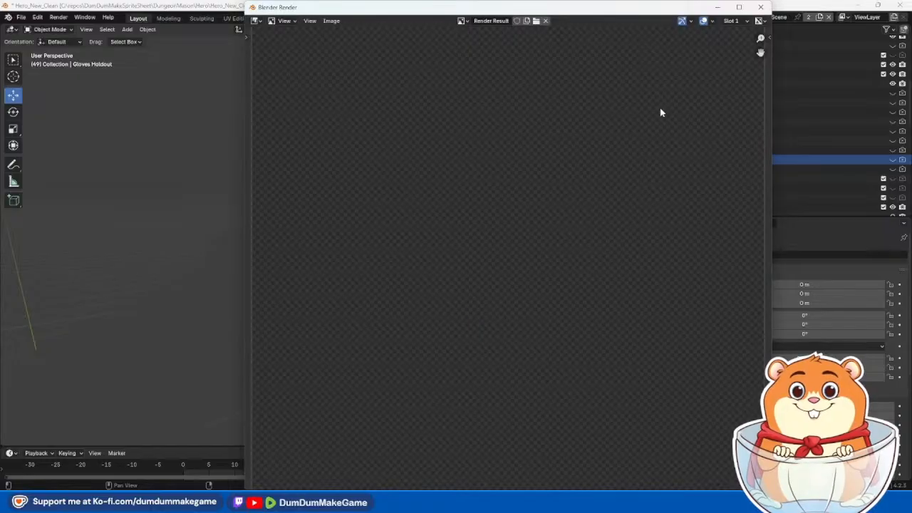
# Step: Close the render result, hide ShoulderPad00_L, and show ShoulderPad00_R of the Shoulders collection in the viewport and renders
pyautogui.click(760, 6)
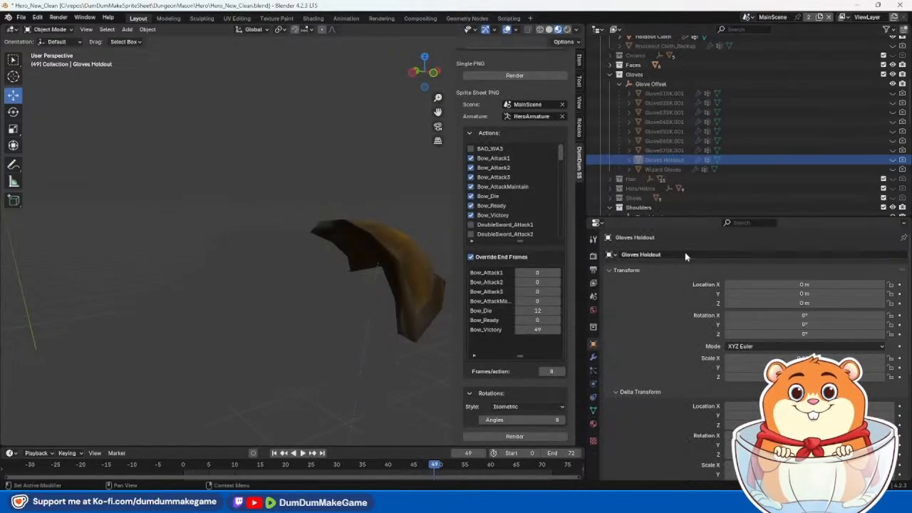
pyautogui.moveTo(387, 339); pyautogui.dragTo(261, 346, button='middle')
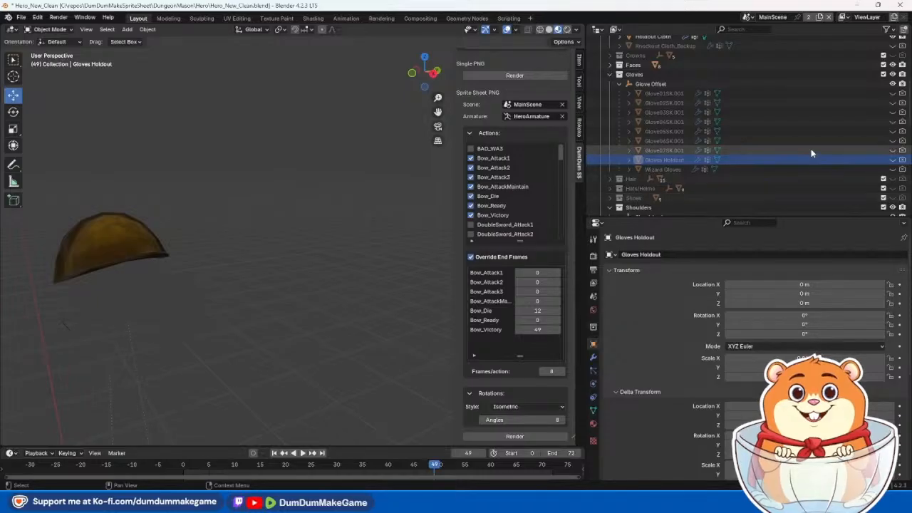
pyautogui.scroll(-5, 813, 150)
pyautogui.click(895, 113)
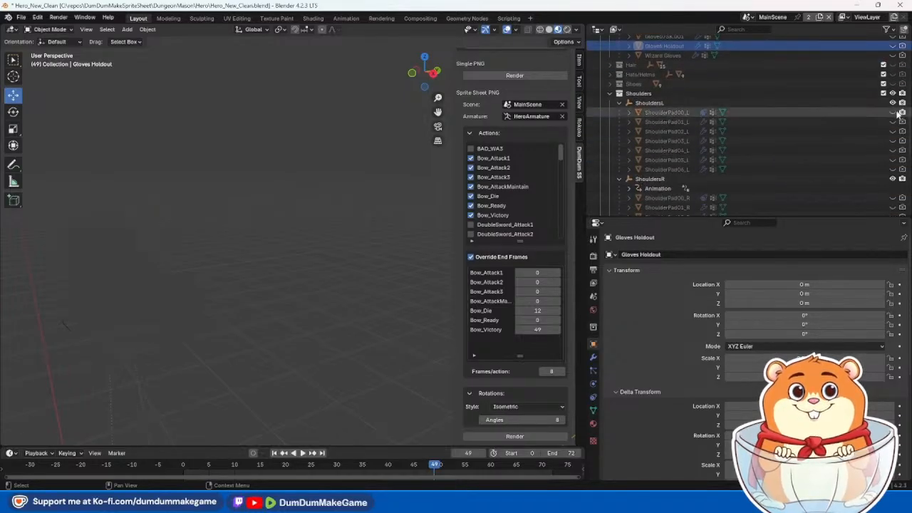
pyautogui.scroll(-3, 896, 143)
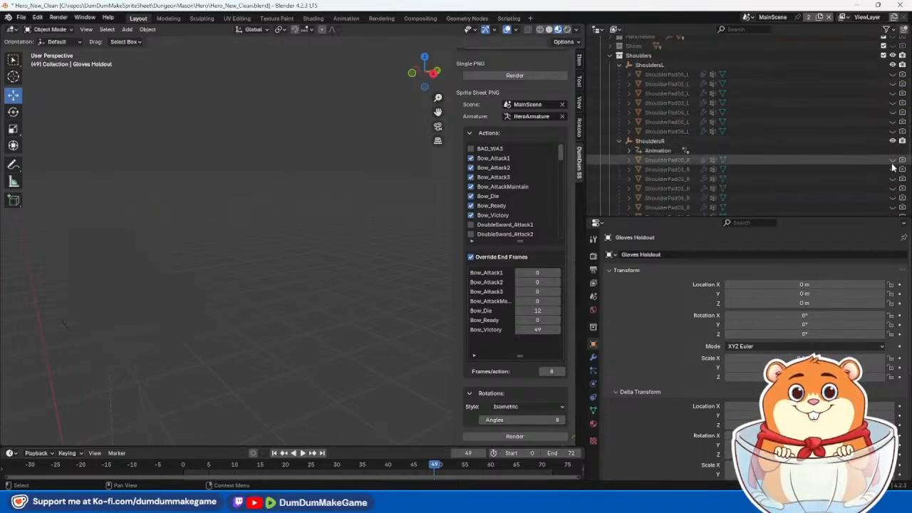
pyautogui.click(893, 160)
pyautogui.moveTo(112, 302); pyautogui.dragTo(305, 246, button='middle')
# Step: Set the modeling viewport to Material Preview shading and make Holdout Cloth the object in mesh editing
pyautogui.click(168, 18)
pyautogui.moveTo(401, 101); pyautogui.dragTo(397, 112, button='middle')
pyautogui.keyDown('shift'); pyautogui.moveTo(385, 73); pyautogui.dragTo(359, 183, button='middle'); pyautogui.keyUp('shift')
pyautogui.scroll(7, 360, 191)
pyautogui.keyDown('shift'); pyautogui.moveTo(289, 91); pyautogui.dragTo(352, 256, button='middle'); pyautogui.keyUp('shift')
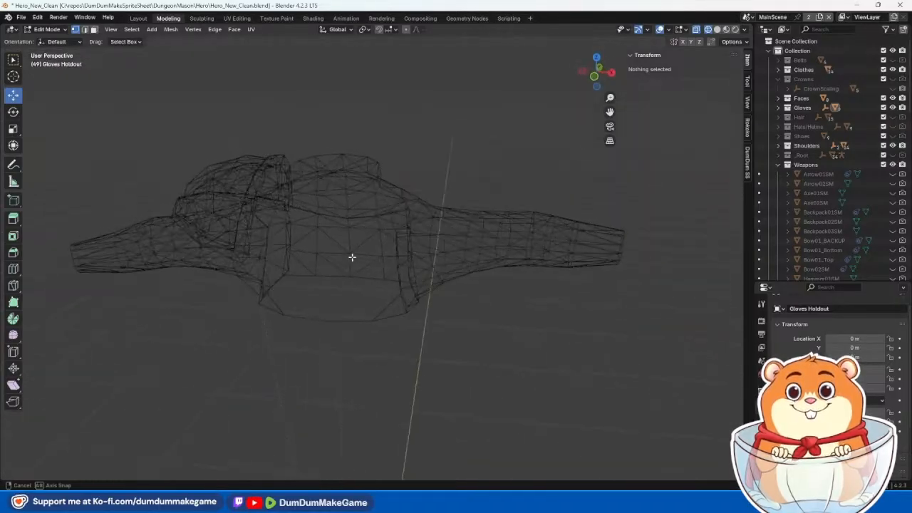
pyautogui.click(726, 29)
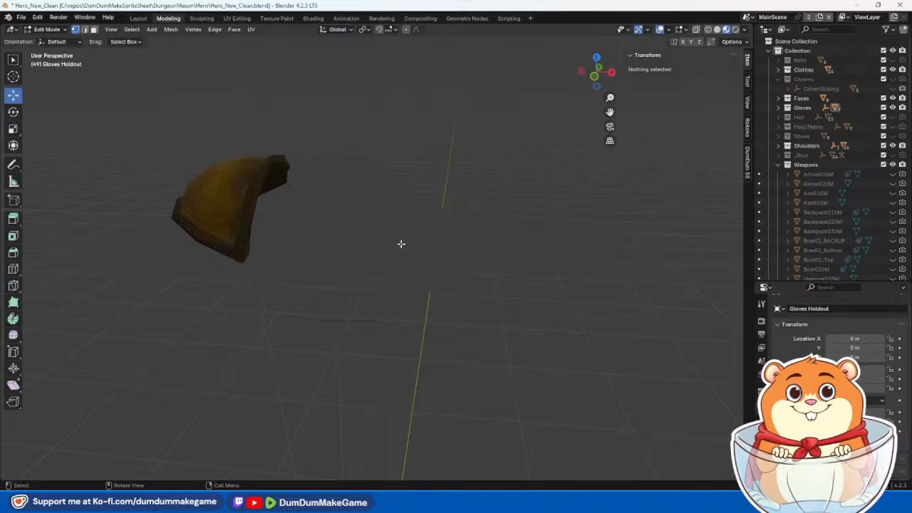
pyautogui.moveTo(414, 251)
pyautogui.mouseDown(button='middle')
pyautogui.moveTo(389, 240)
pyautogui.moveTo(398, 218)
pyautogui.moveTo(429, 254)
pyautogui.mouseUp(button='middle')
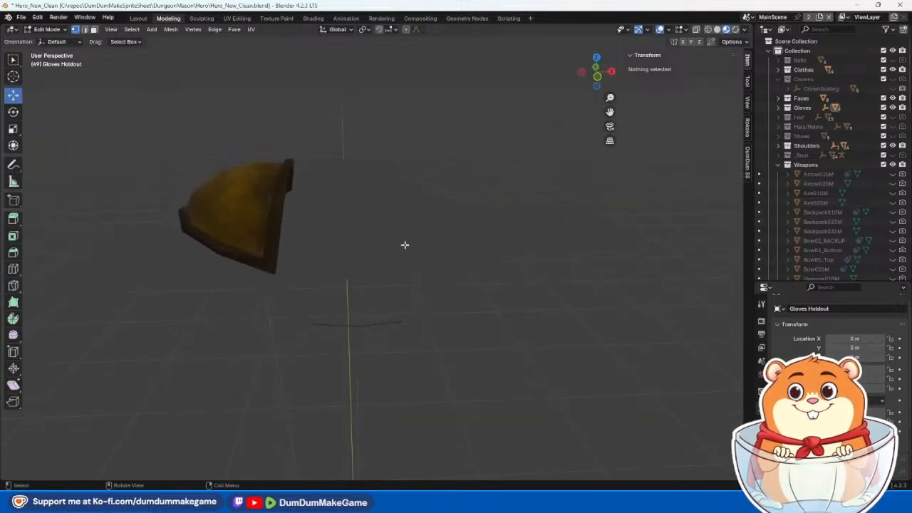
pyautogui.click(140, 19)
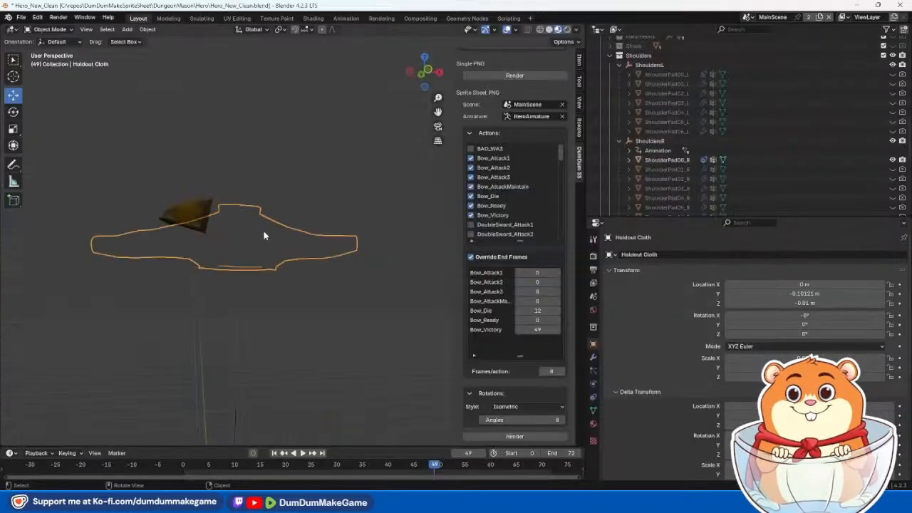
pyautogui.click(169, 18)
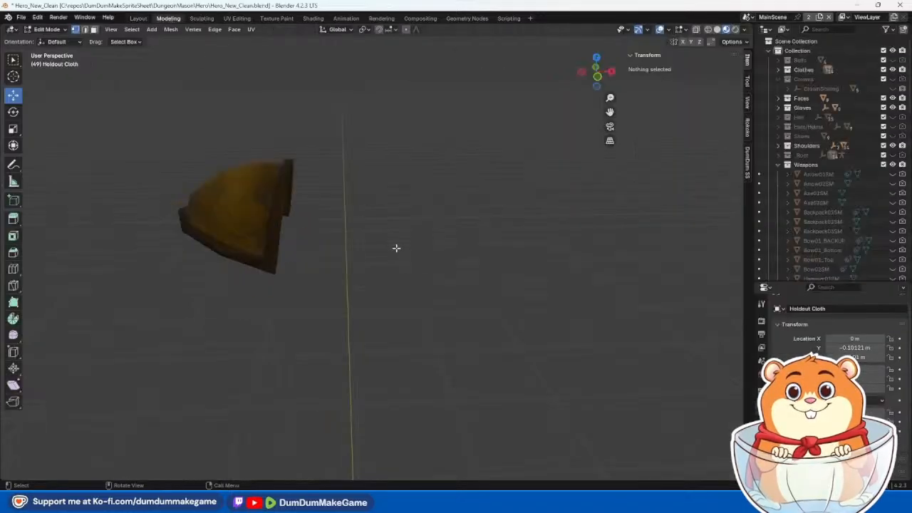
# Step: Select a shortest vertex path on Holdout Cloth from one armhole over the shoulder and along the collar to the other armhole
pyautogui.scroll(-7, 429, 253)
pyautogui.keyDown('shift'); pyautogui.moveTo(436, 384); pyautogui.dragTo(436, 211, button='middle'); pyautogui.keyUp('shift')
pyautogui.scroll(6, 399, 246)
pyautogui.moveTo(378, 263); pyautogui.dragTo(313, 228, button='middle')
pyautogui.click(187, 281)
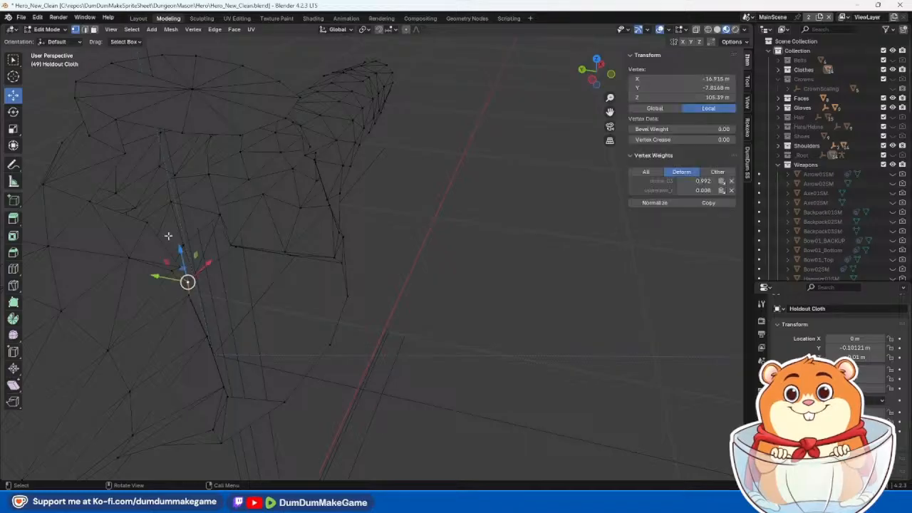
pyautogui.keyDown('ctrl'); pyautogui.click(146, 221); pyautogui.keyUp('ctrl')
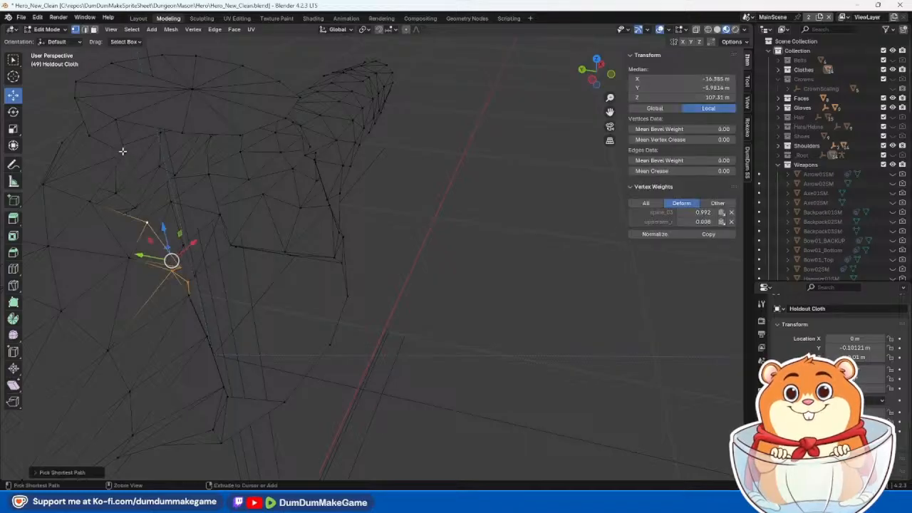
pyautogui.keyDown('ctrl'); pyautogui.click(119, 119); pyautogui.keyUp('ctrl')
pyautogui.moveTo(316, 120); pyautogui.dragTo(501, 92, button='middle')
pyautogui.keyDown('ctrl'); pyautogui.click(265, 108); pyautogui.keyUp('ctrl')
pyautogui.keyDown('ctrl'); pyautogui.click(529, 98); pyautogui.keyUp('ctrl')
pyautogui.moveTo(606, 146); pyautogui.dragTo(564, 152, button='middle')
pyautogui.keyDown('ctrl'); pyautogui.click(563, 191); pyautogui.keyUp('ctrl')
pyautogui.moveTo(557, 183); pyautogui.dragTo(604, 226, button='middle')
pyautogui.keyDown('ctrl'); pyautogui.click(546, 234); pyautogui.keyUp('ctrl')
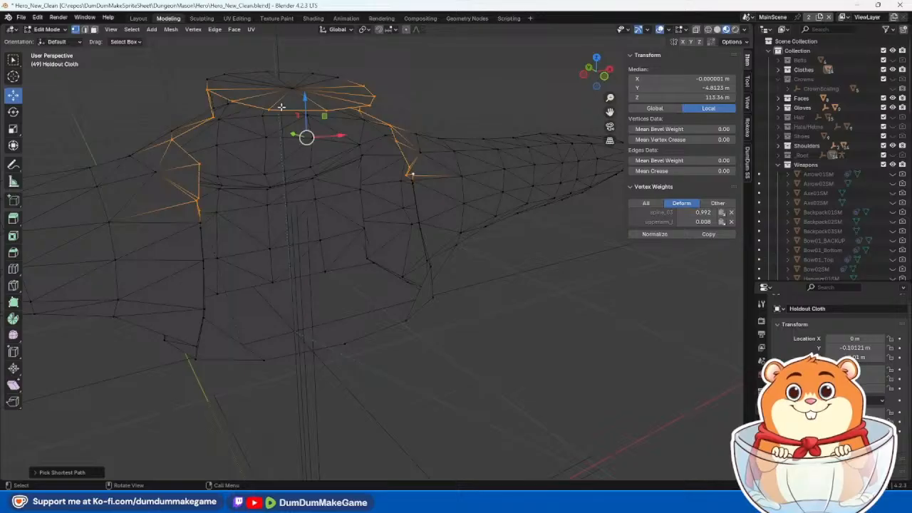
# Step: Try Grid Fill on the open vertex path running over the shoulders and collar of Holdout Cloth
pyautogui.moveTo(263, 153)
pyautogui.mouseDown(button='middle')
pyautogui.moveTo(339, 153)
pyautogui.moveTo(224, 153)
pyautogui.moveTo(268, 155)
pyautogui.mouseUp(button='middle')
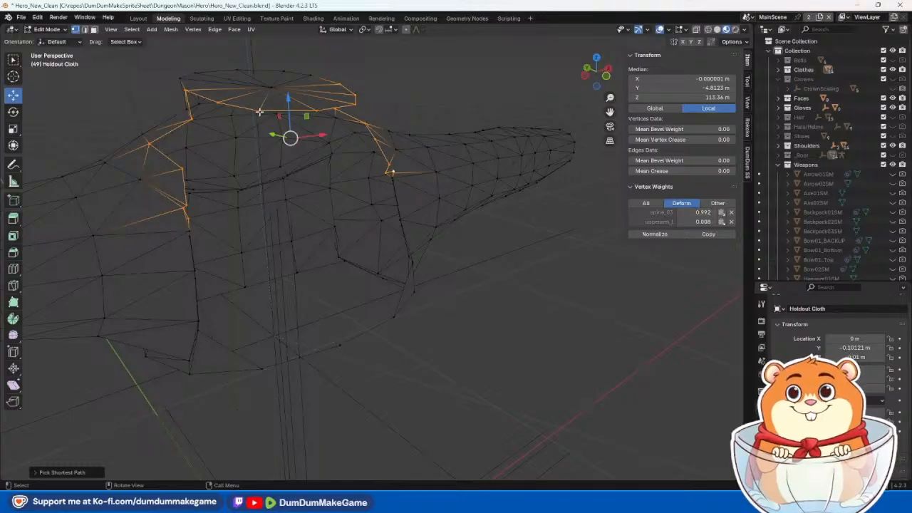
pyautogui.hotkey('ctrl', 'v')
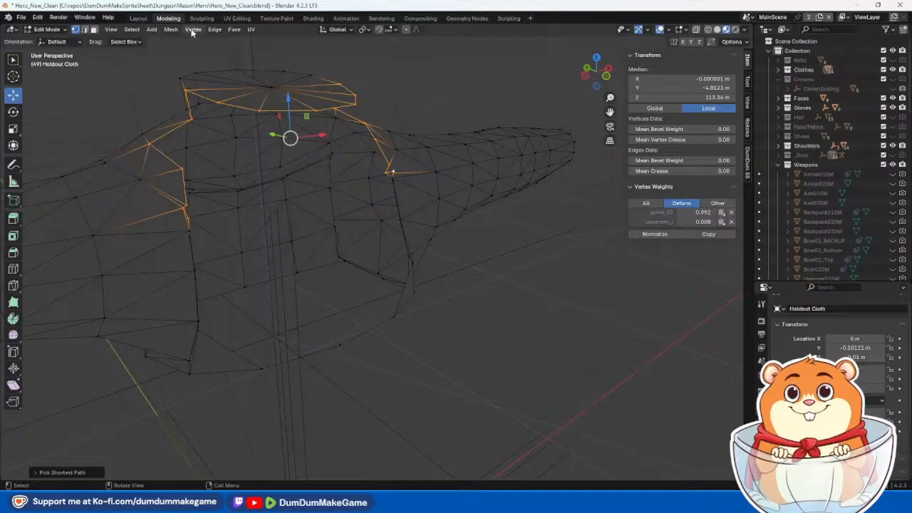
pyautogui.click(233, 30)
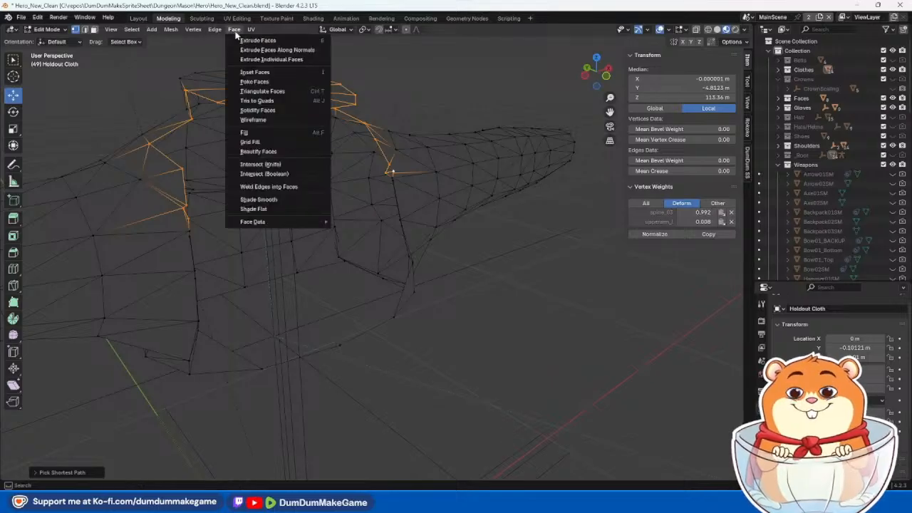
pyautogui.click(254, 142)
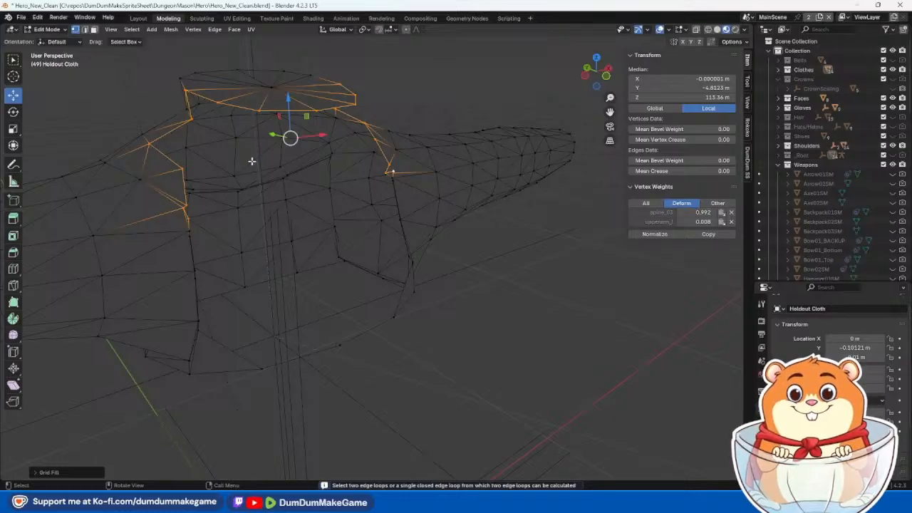
# Step: Extend the selected path down the sides and along the lower chest edge of Holdout Cloth to close the loop
pyautogui.moveTo(405, 264); pyautogui.dragTo(399, 362, button='middle')
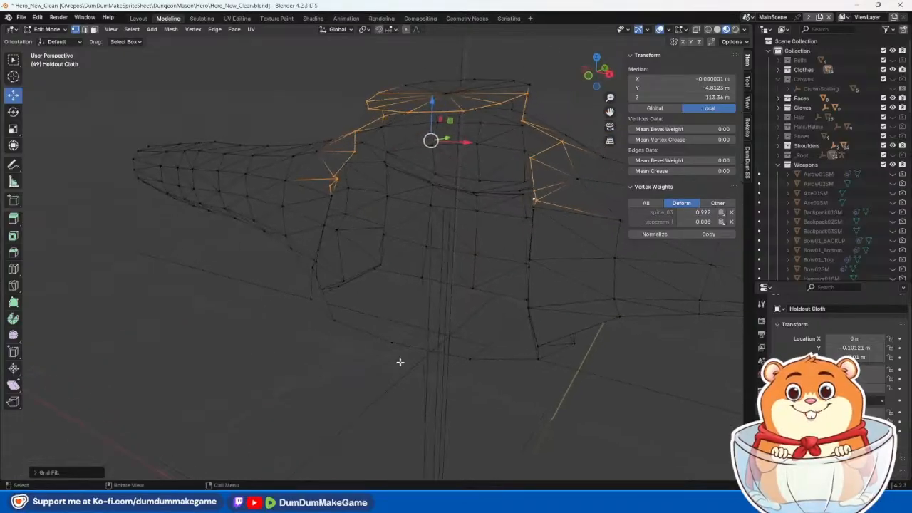
pyautogui.keyDown('ctrl'); pyautogui.click(394, 344); pyautogui.keyUp('ctrl')
pyautogui.moveTo(332, 282); pyautogui.dragTo(220, 238, button='middle')
pyautogui.keyDown('ctrl'); pyautogui.click(188, 227); pyautogui.keyUp('ctrl')
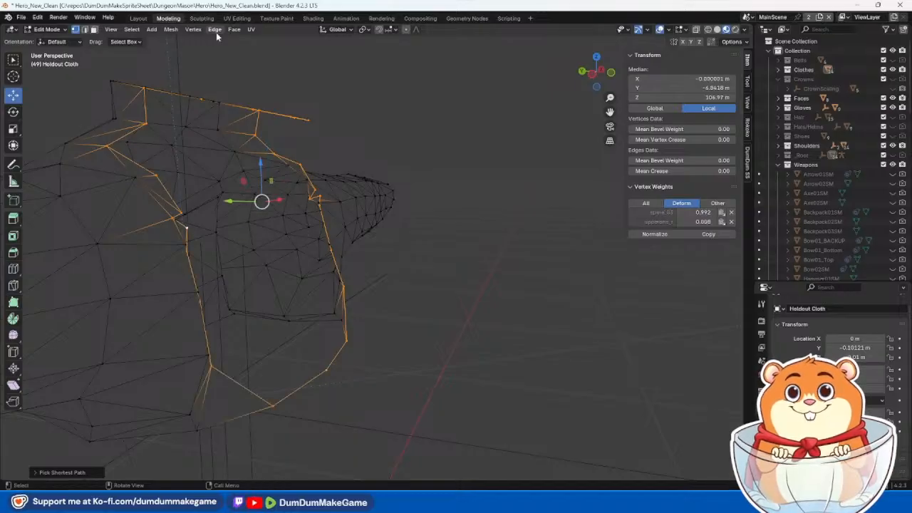
# Step: Try Grid Fill on the closed loop around the chest opening, and undo it
pyautogui.click(233, 29)
pyautogui.click(286, 139)
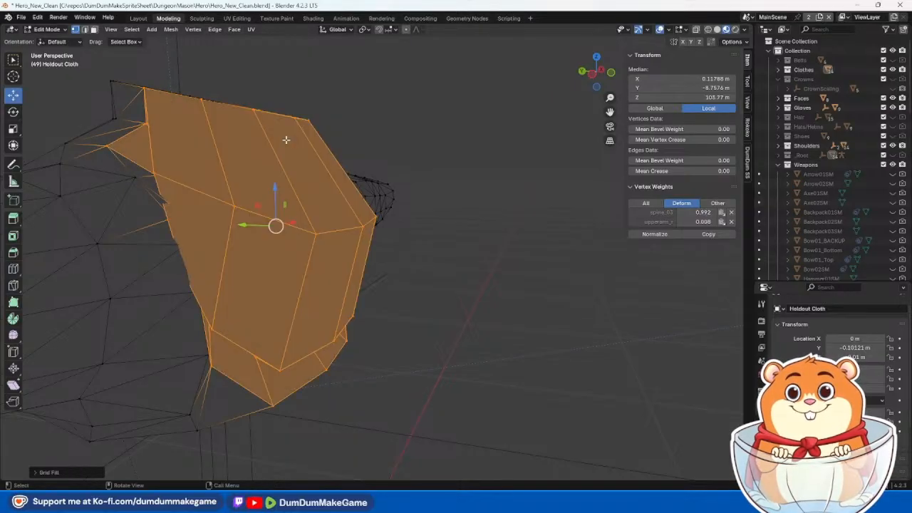
pyautogui.moveTo(337, 154); pyautogui.dragTo(240, 113, button='middle')
pyautogui.hotkey('ctrl', 'z')
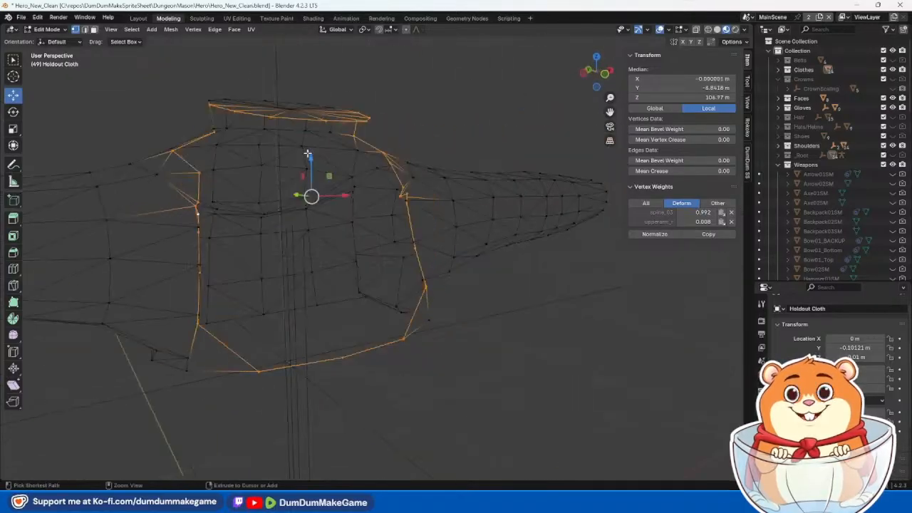
# Step: Close the chest opening of Holdout Cloth with Fill on the selected loop, and inspect the filled mesh
pyautogui.click(214, 30)
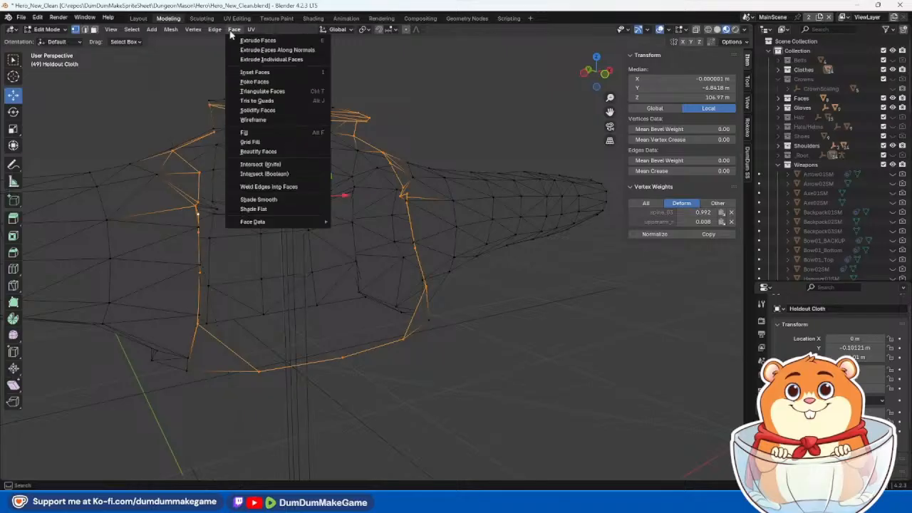
pyautogui.click(271, 132)
pyautogui.moveTo(194, 192); pyautogui.dragTo(309, 211, button='middle')
pyautogui.click(447, 216)
pyautogui.moveTo(365, 189); pyautogui.dragTo(303, 151, button='middle')
# Step: Test-render frame 49 from the layout workspace, and render the right shoulder pad's Bow action sprite sheet with isometric rotations at 8 angles
pyautogui.click(139, 18)
pyautogui.moveTo(357, 200); pyautogui.dragTo(416, 229, button='middle')
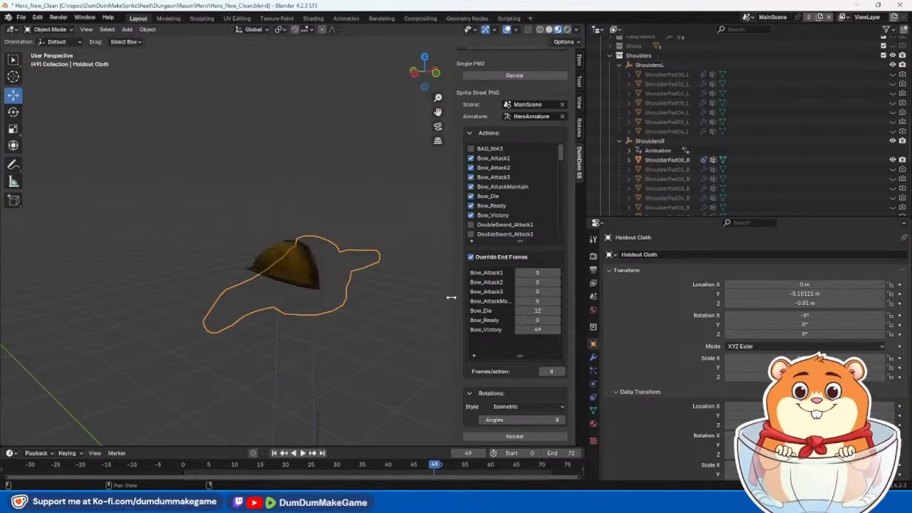
pyautogui.press('F12')
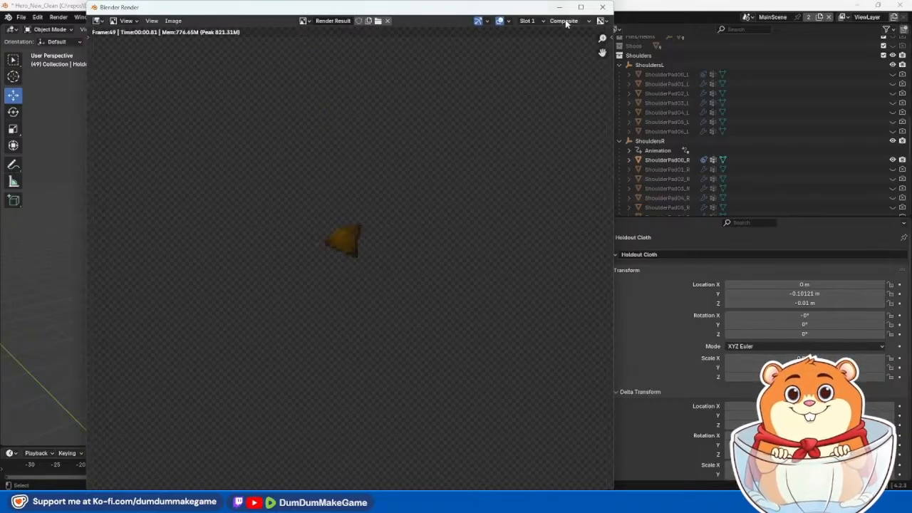
pyautogui.click(603, 6)
pyautogui.click(547, 437)
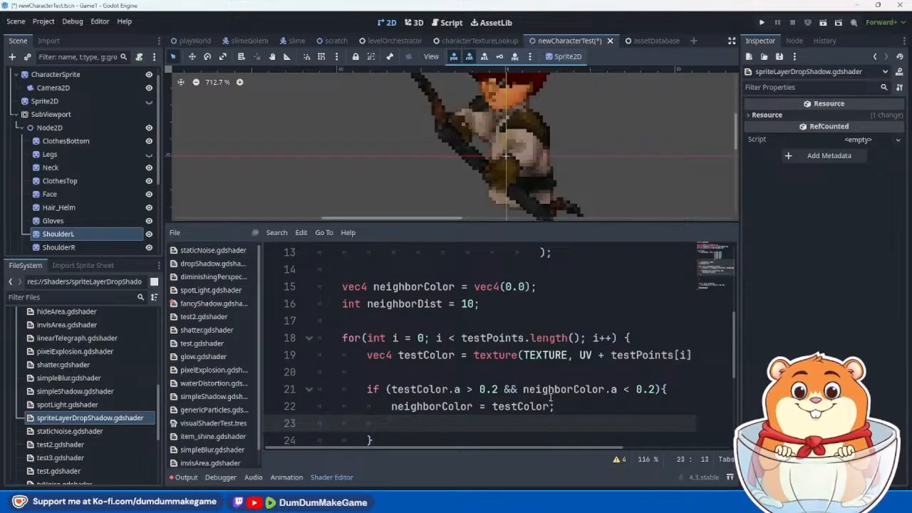
# Step: Switch to the browser and read the r/shaders comment on how shader code handles jumps, masking and loops
pyautogui.scroll(-2, 552, 395)
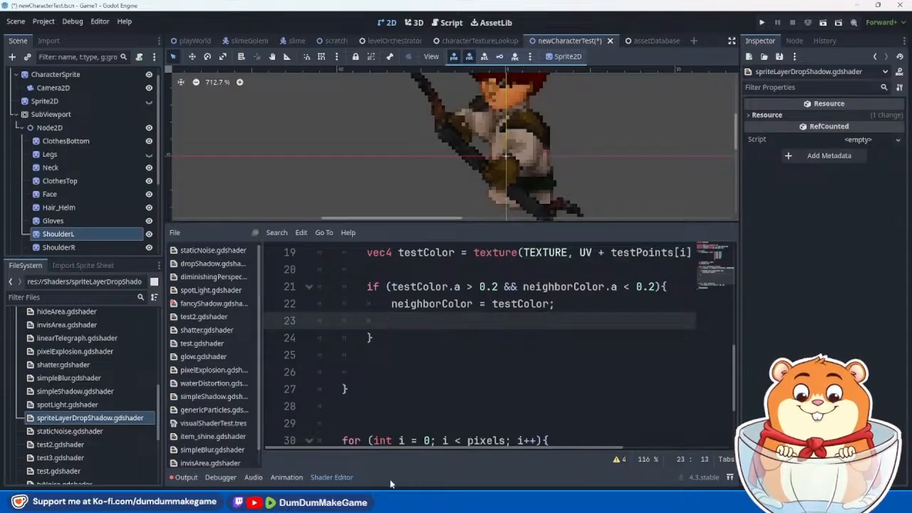
pyautogui.click(250, 448)
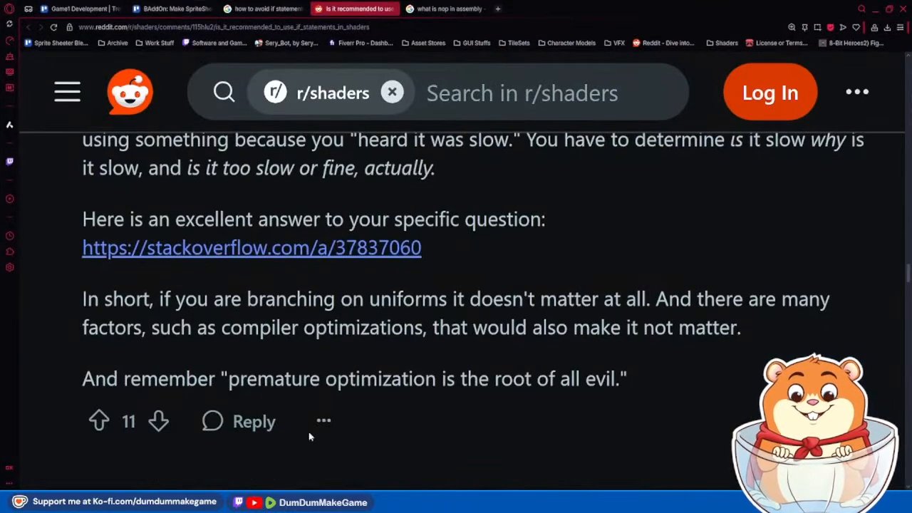
pyautogui.scroll(-10, 362, 327)
pyautogui.scroll(6, 385, 371)
pyautogui.scroll(-3, 244, 352)
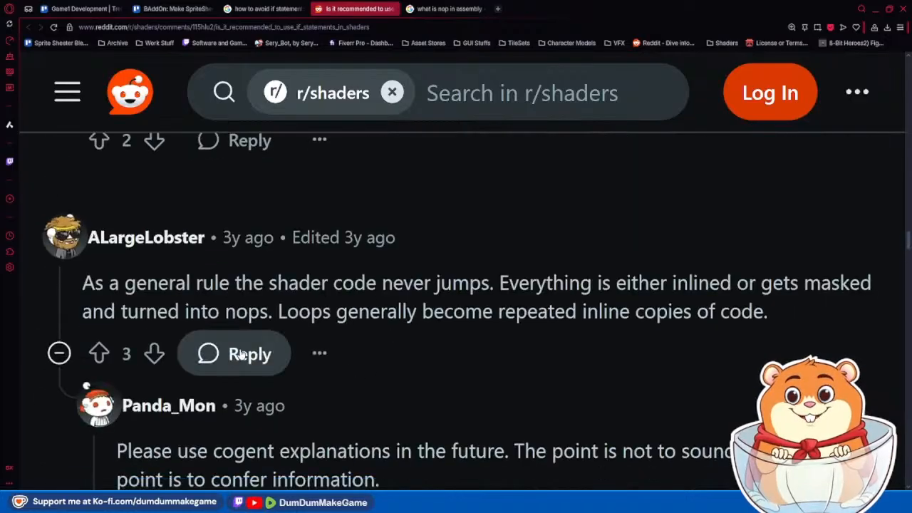
pyautogui.moveTo(83, 284); pyautogui.dragTo(861, 326)
pyautogui.click(854, 334)
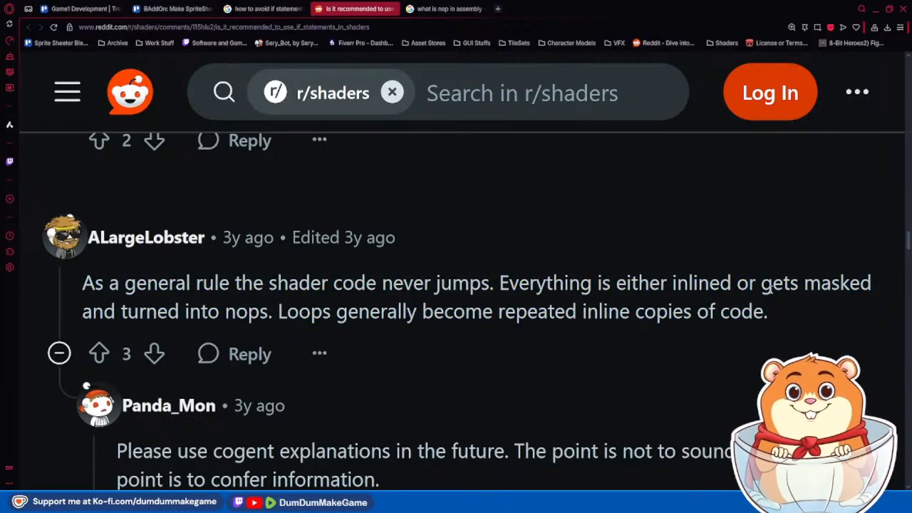
pyautogui.moveTo(763, 288); pyautogui.dragTo(269, 313)
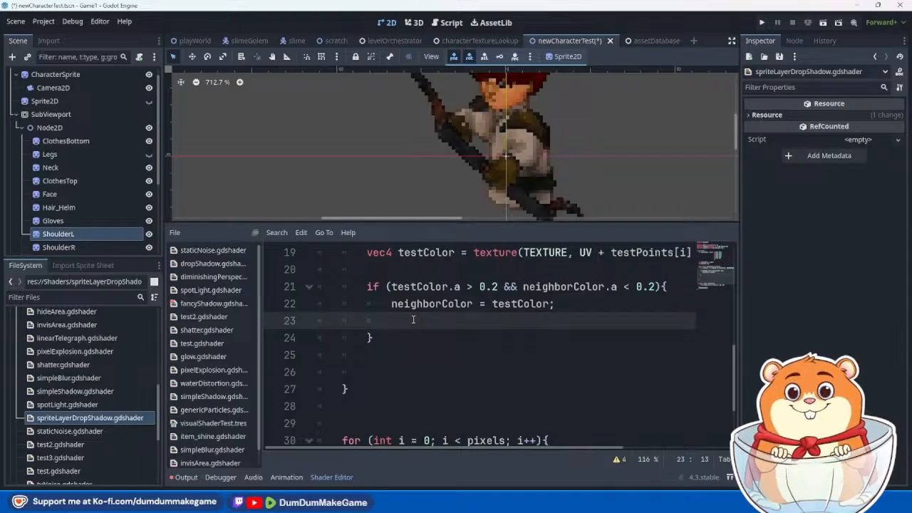
# Step: In Godot, add "neighborDist = i + 1;" below the neighborColor assignment inside the shader's if block
pyautogui.scroll(2, 412, 320)
pyautogui.scroll(-1, 421, 328)
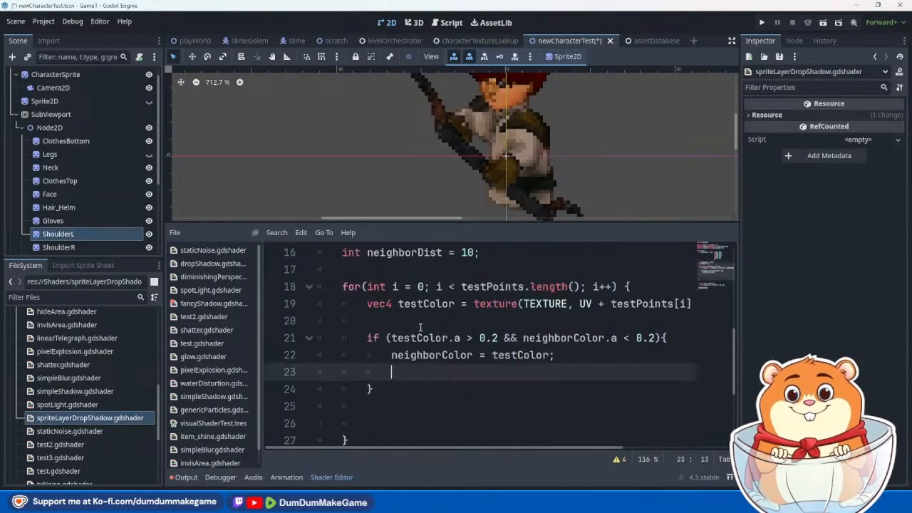
pyautogui.scroll(1, 424, 334)
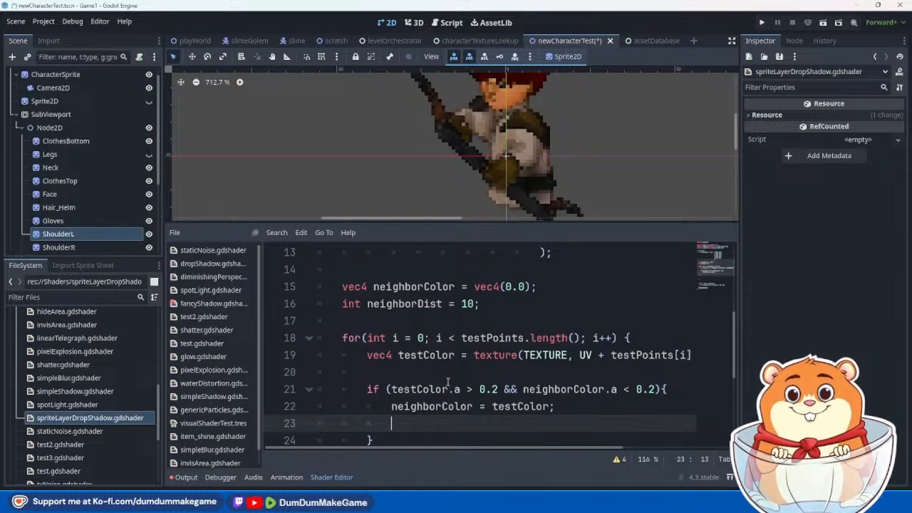
pyautogui.write('neigh')
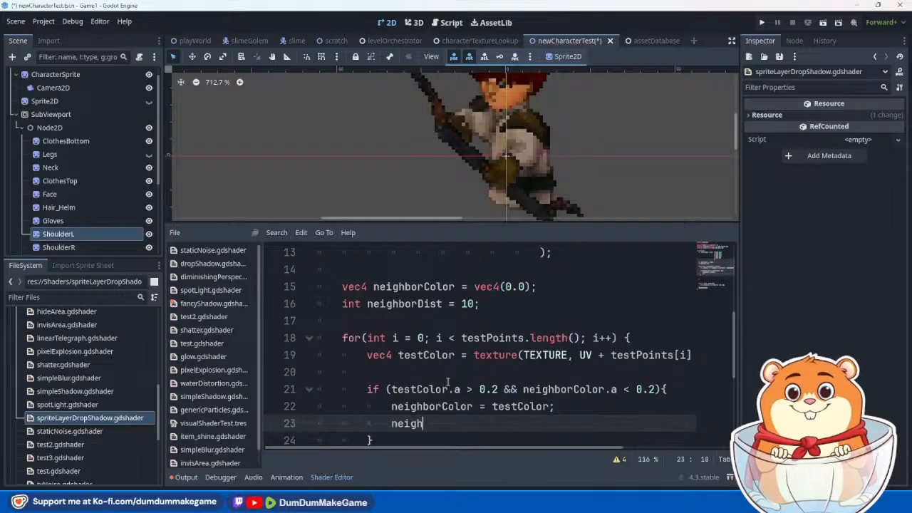
pyautogui.write('borDist = ')
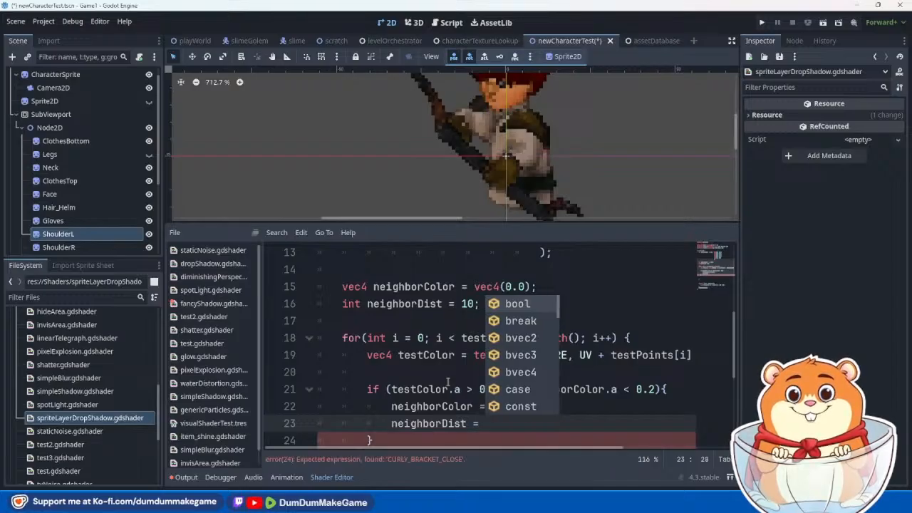
pyautogui.write(' i + 1;')
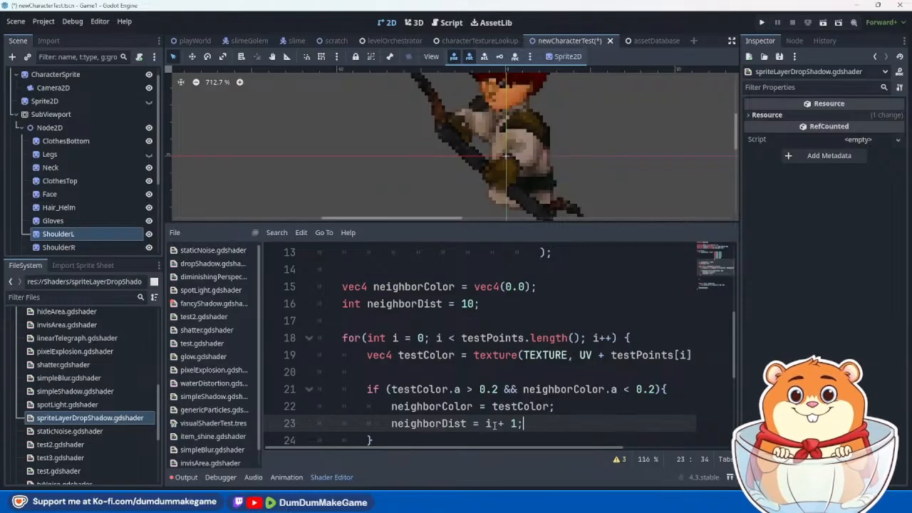
pyautogui.scroll(-3, 492, 424)
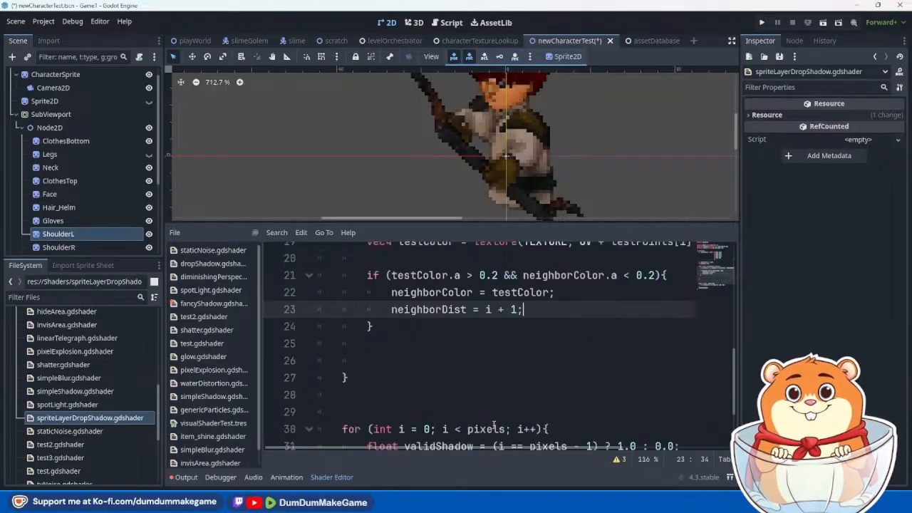
# Step: Delete the two empty lines between the neighbor if block and the closing brace of the testPoints loop
pyautogui.scroll(4, 485, 420)
pyautogui.scroll(-2, 481, 416)
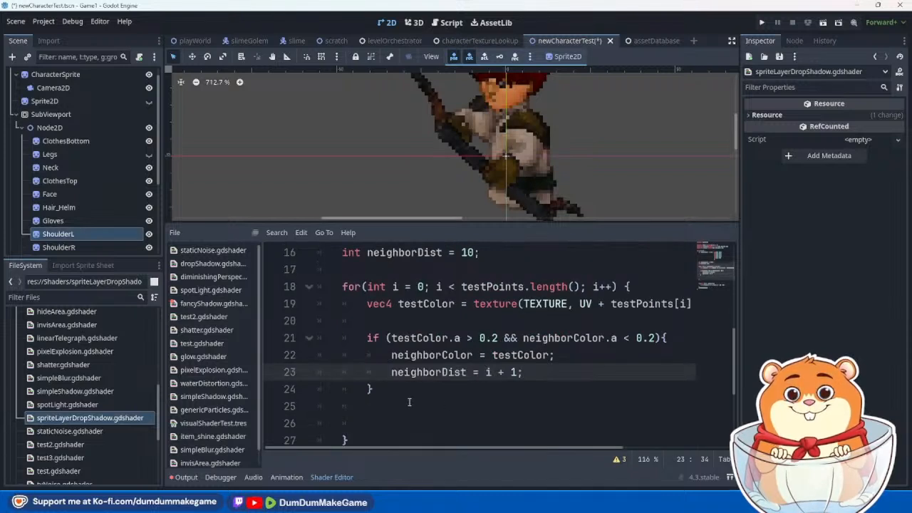
pyautogui.click(409, 405)
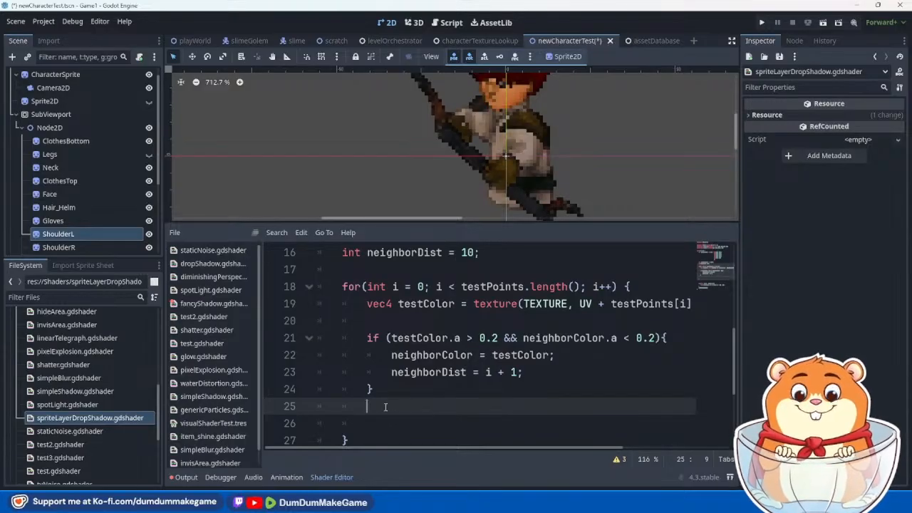
pyautogui.scroll(-2, 387, 346)
pyautogui.scroll(2, 389, 346)
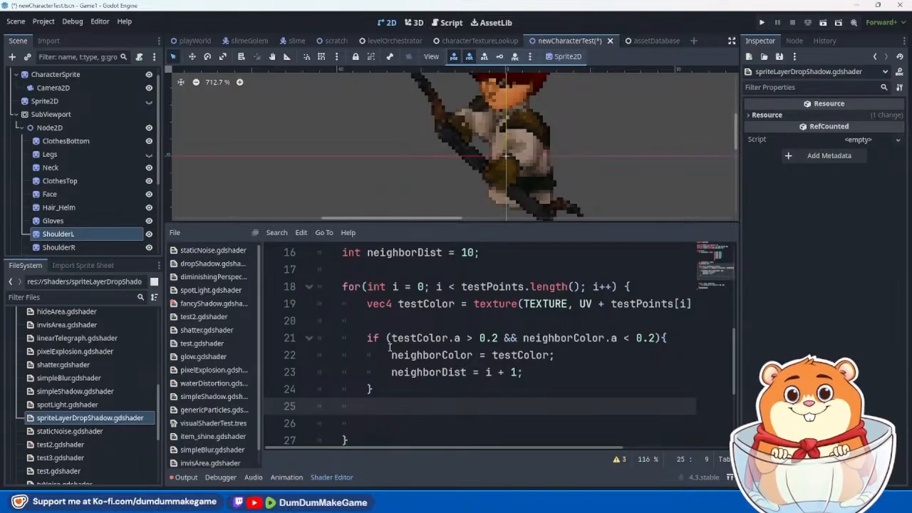
pyautogui.scroll(2, 385, 350)
pyautogui.scroll(-3, 376, 356)
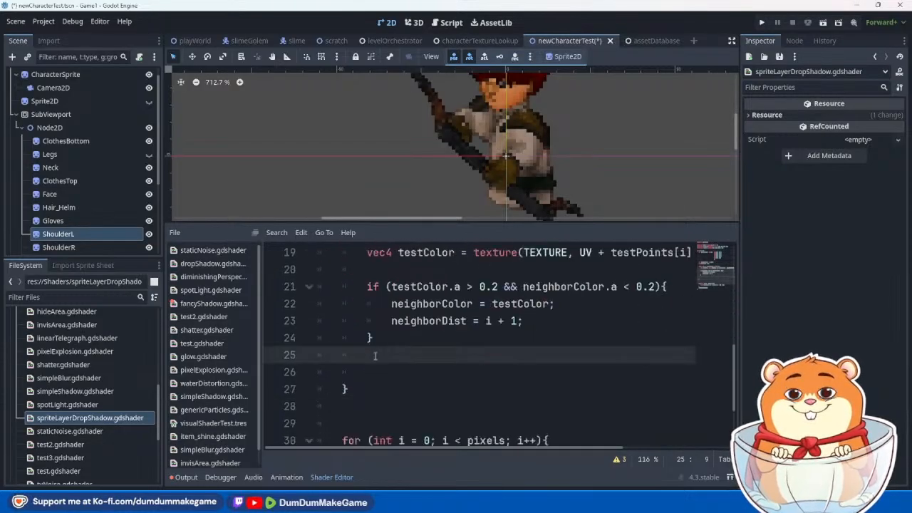
pyautogui.scroll(6, 378, 360)
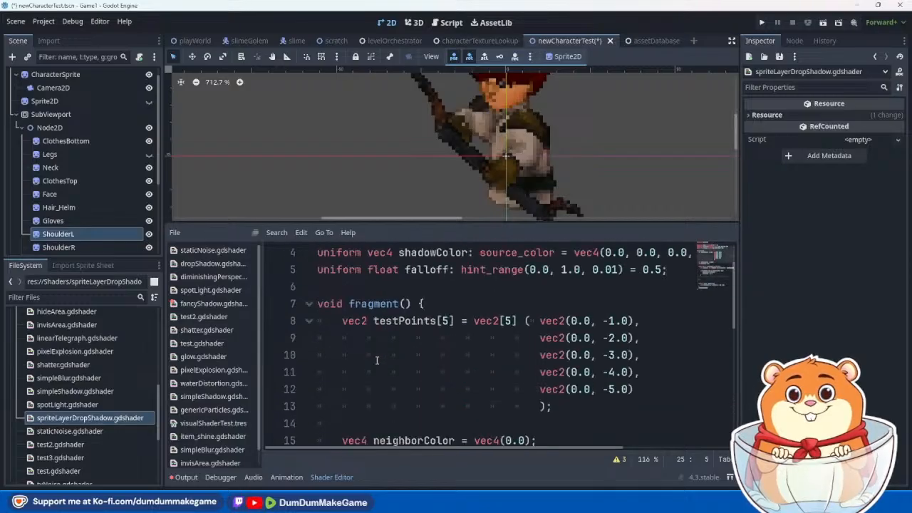
pyautogui.scroll(-5, 378, 360)
pyautogui.click(381, 417)
pyautogui.moveTo(382, 417); pyautogui.dragTo(399, 397)
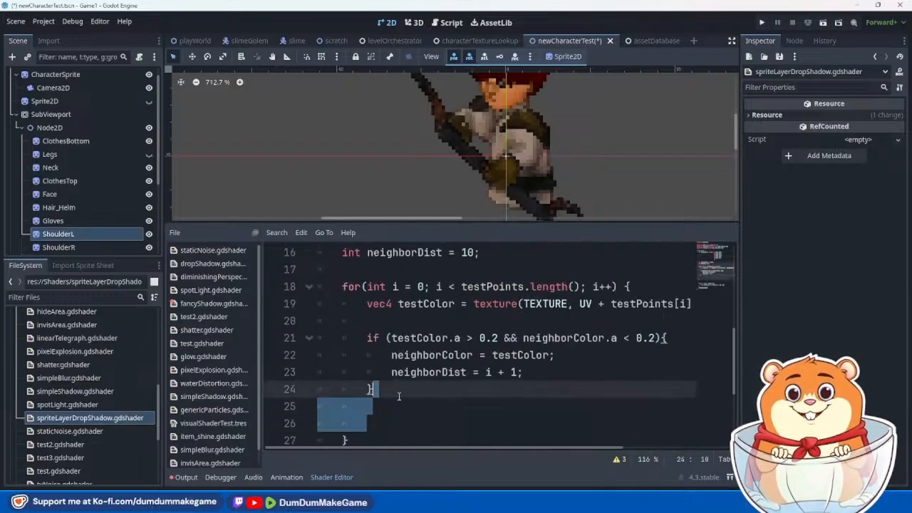
pyautogui.press('BackSpace')
pyautogui.scroll(2, 357, 356)
pyautogui.scroll(-2, 350, 342)
pyautogui.scroll(-1, 346, 340)
# Step: Below the testPoints loop, start an if block with the condition "COLOR.a < 0.2", set off by blank lines
pyautogui.click(365, 389)
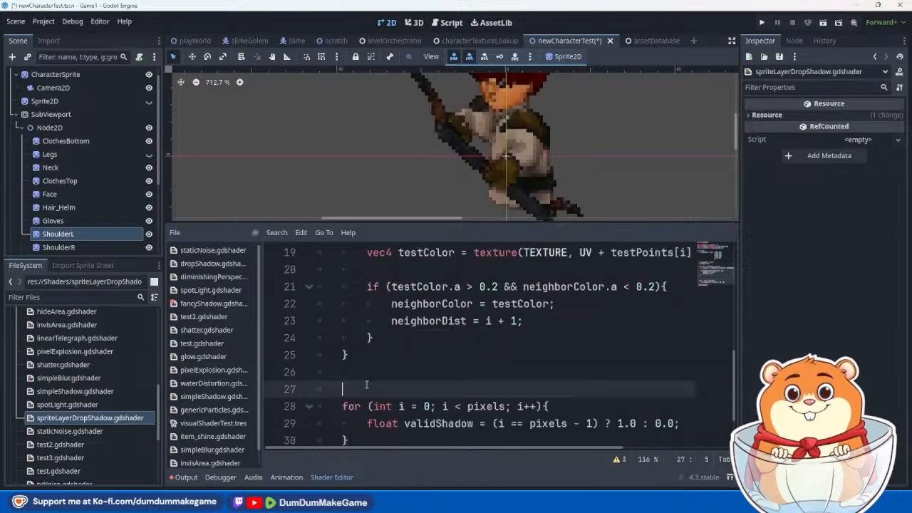
pyautogui.scroll(-1, 364, 360)
pyautogui.click(365, 320)
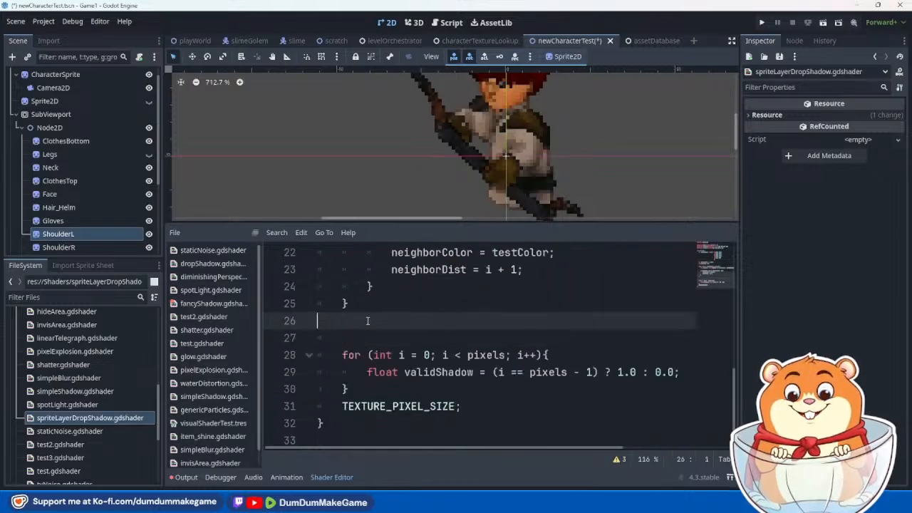
pyautogui.press('BackSpace')
pyautogui.press('Return')
pyautogui.press('Return')
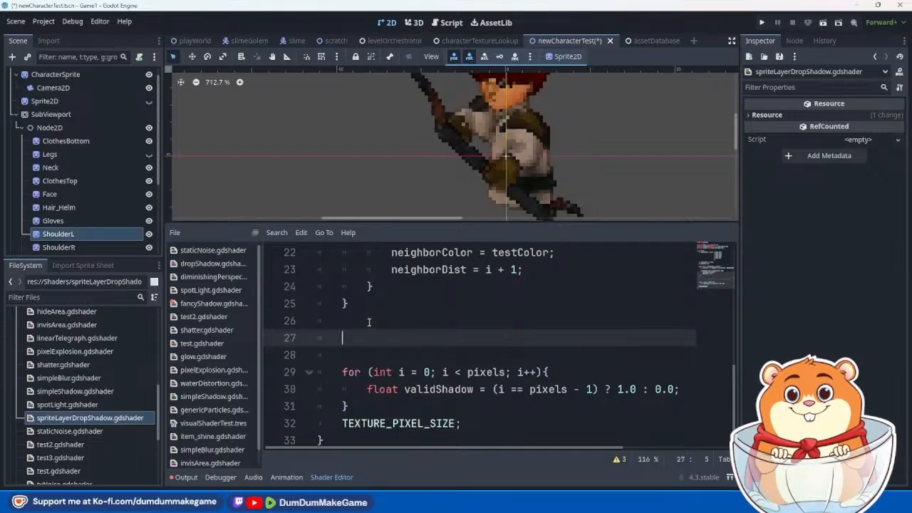
pyautogui.write('if (c')
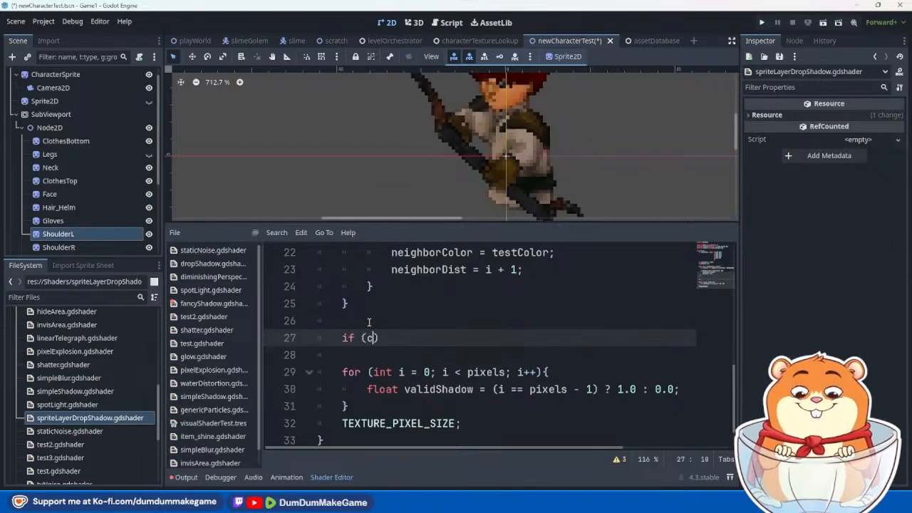
pyautogui.press('BackSpace')
pyautogui.write('COLOR.a')
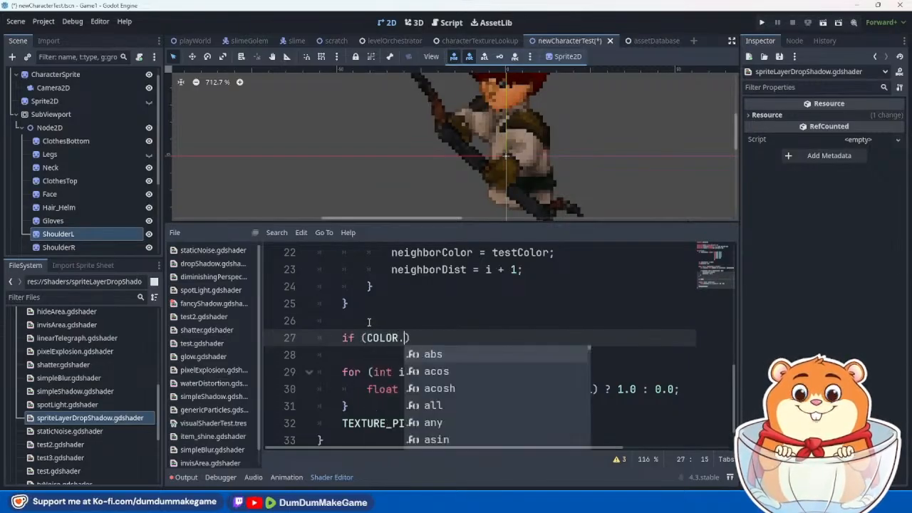
pyautogui.write(' < ')
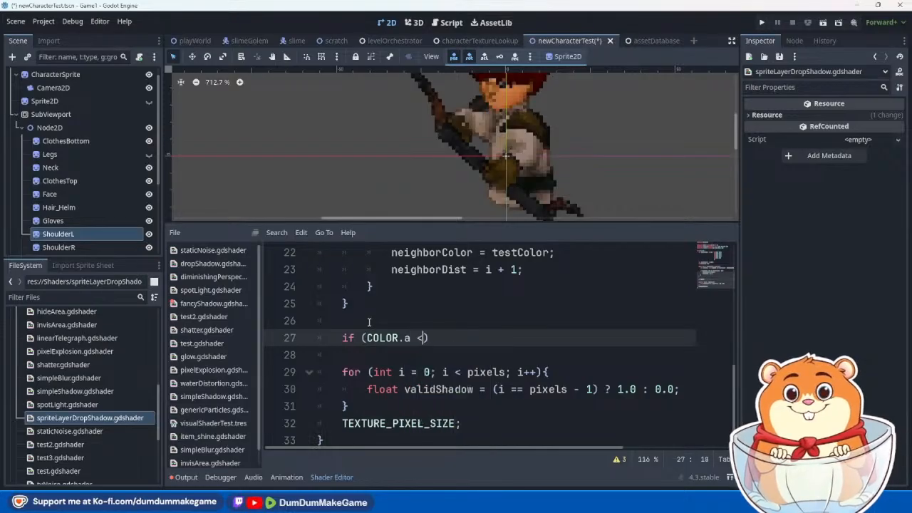
pyautogui.write('0.2){')
# Step: Inside the new if block, add the statement "COLOR = neighborColor;"
pyautogui.press('Return')
pyautogui.write('COLOR = neighborColor')
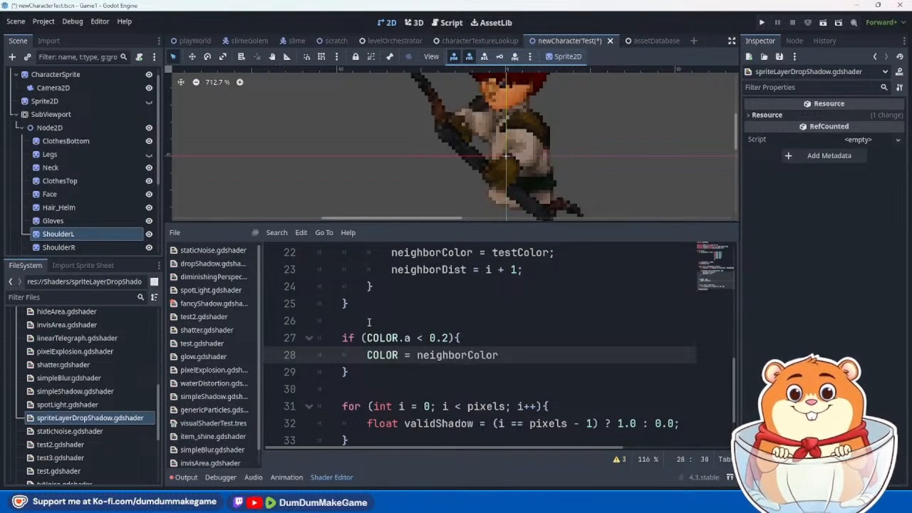
pyautogui.write(';')
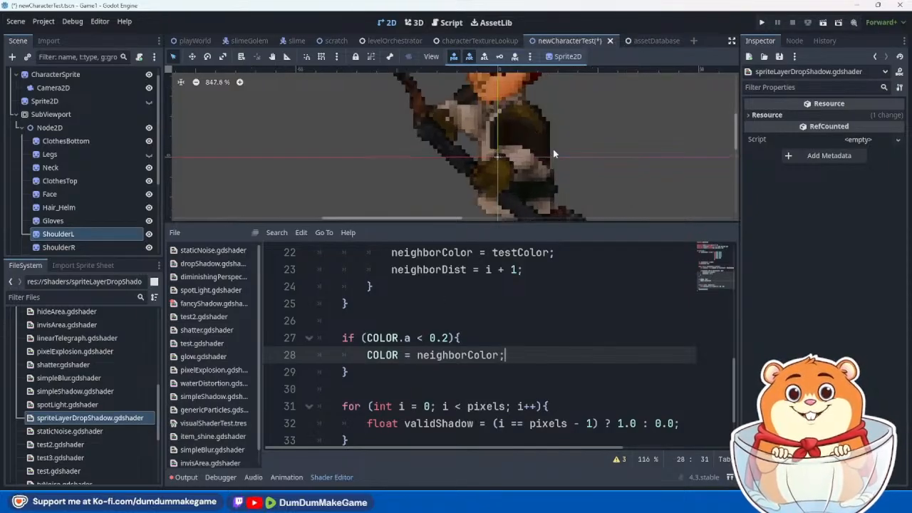
# Step: Examine the shader's effect around the shoulder pad close up in the viewport, and review the loop and if block code
pyautogui.scroll(3, 469, 184)
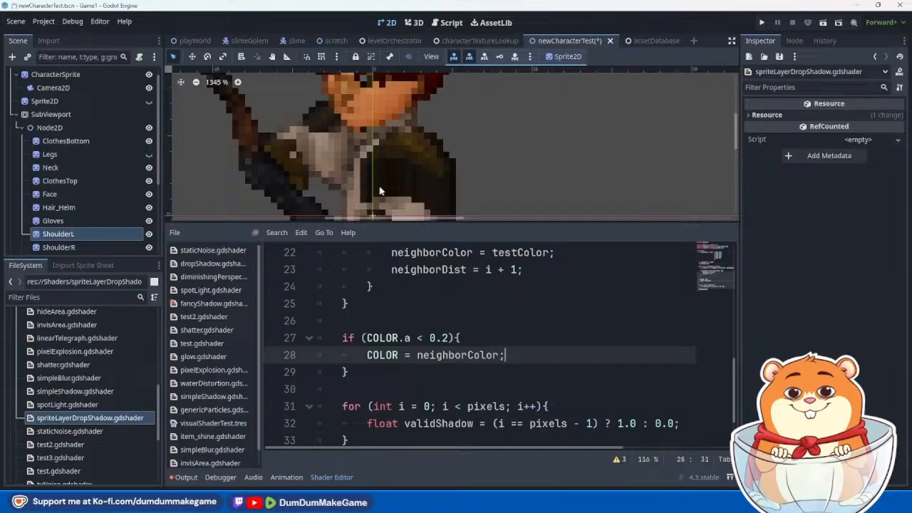
pyautogui.scroll(3, 476, 377)
pyautogui.scroll(-1, 475, 376)
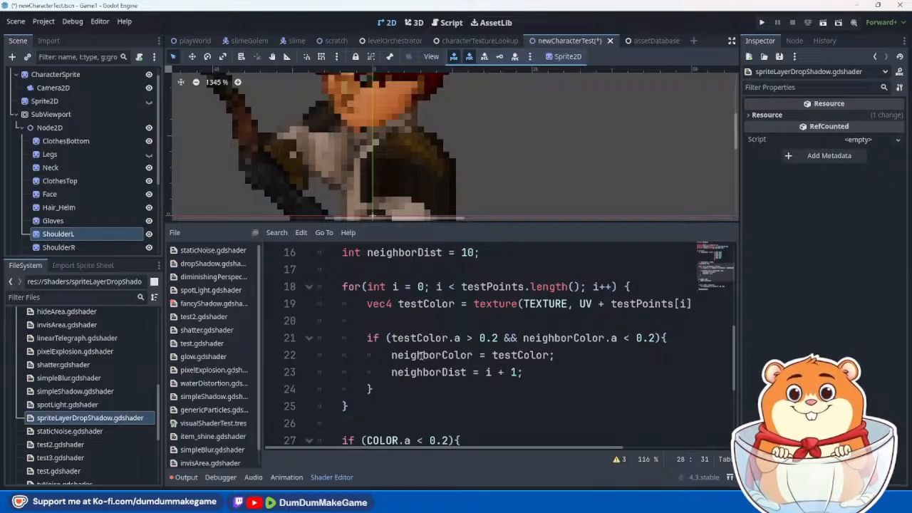
pyautogui.scroll(-3, 422, 360)
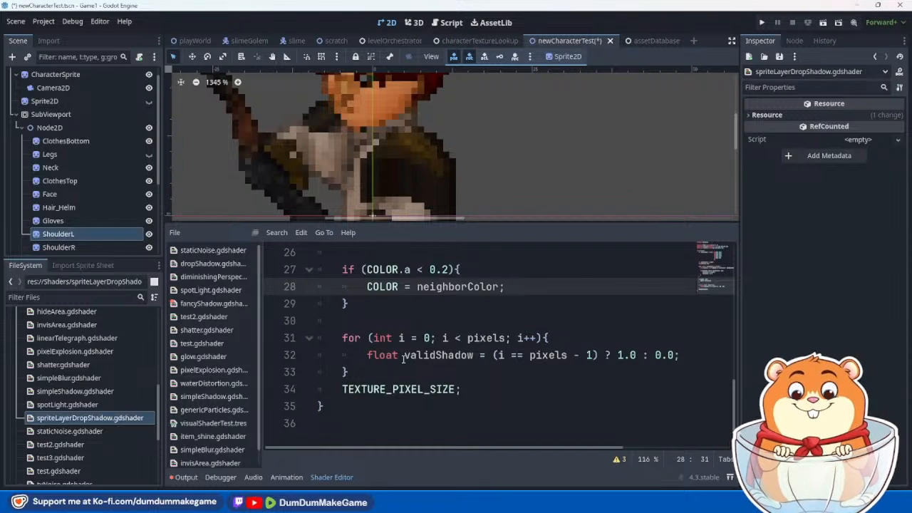
pyautogui.scroll(2, 402, 358)
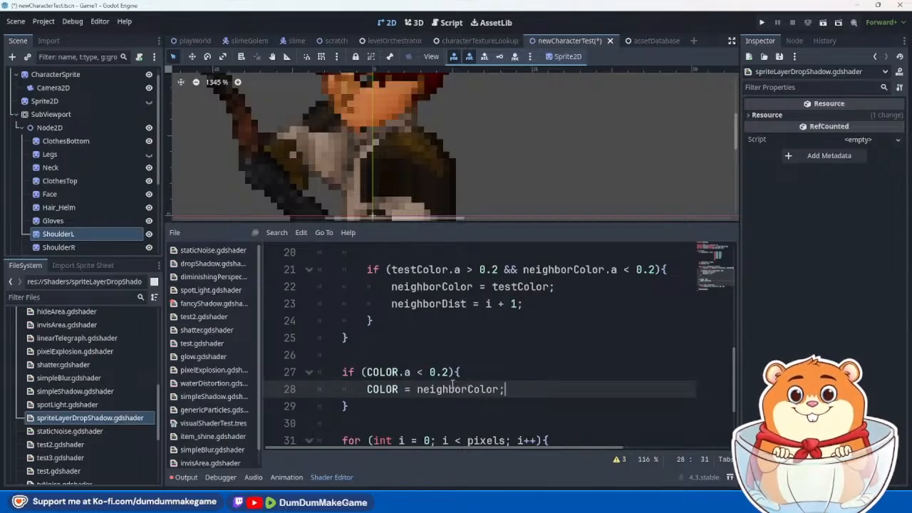
pyautogui.click(478, 374)
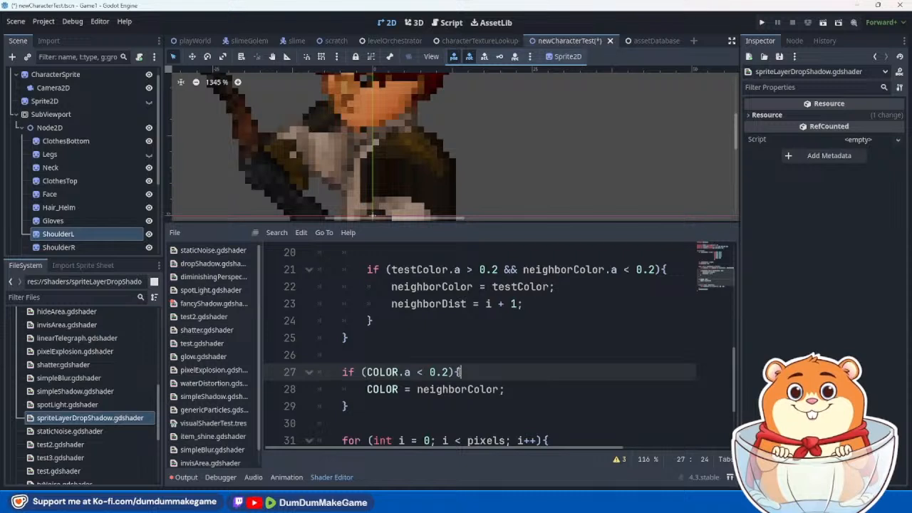
pyautogui.scroll(5, 390, 186)
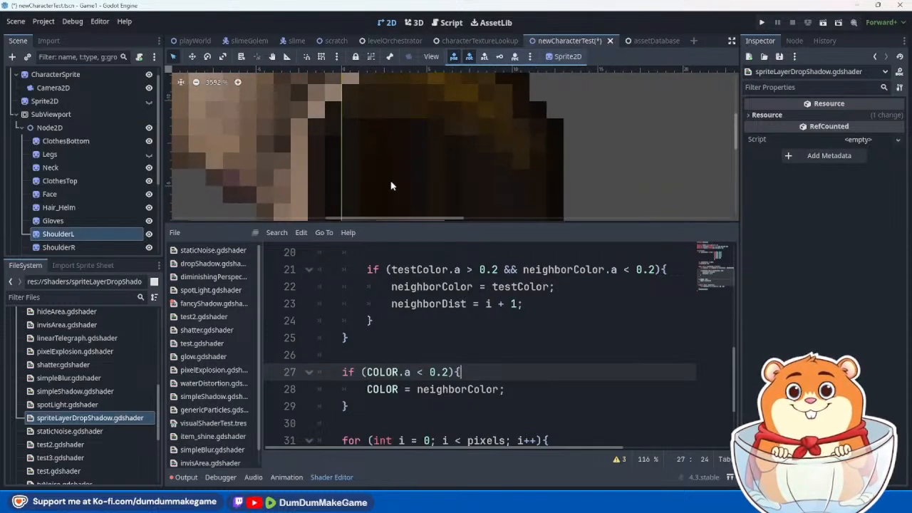
pyautogui.scroll(-3, 391, 186)
pyautogui.moveTo(390, 186); pyautogui.dragTo(549, 144, button='middle')
pyautogui.scroll(-7, 543, 157)
pyautogui.moveTo(532, 201); pyautogui.dragTo(526, 242, button='middle')
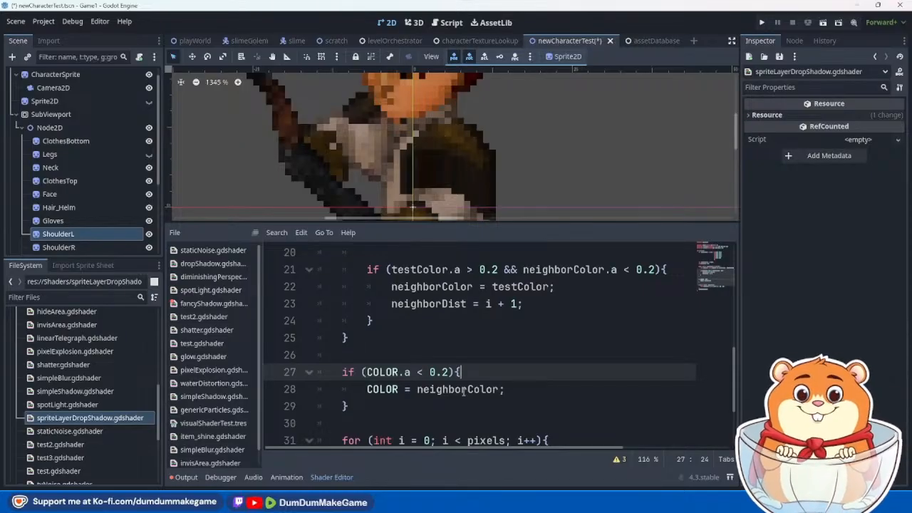
# Step: Change the assignment in the COLOR.a if block to "COLOR = shadowColor * neighborColor.a;"
pyautogui.doubleClick(462, 391)
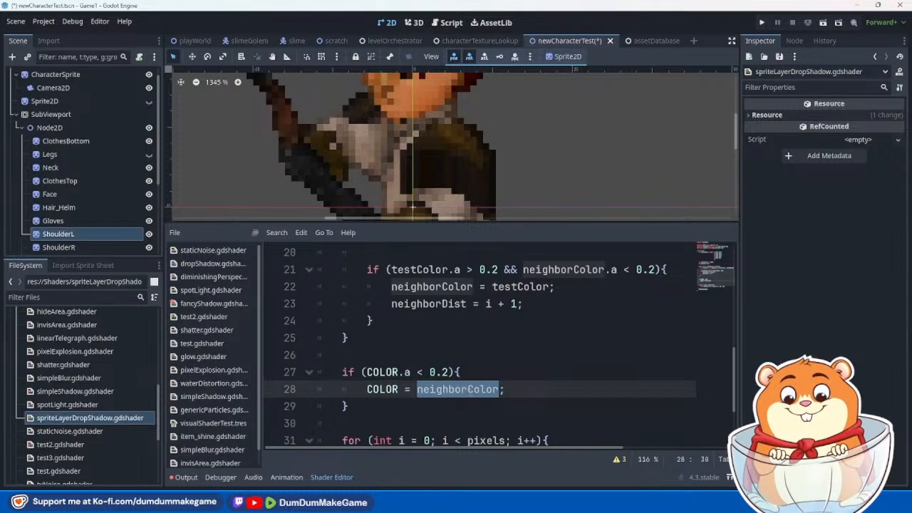
pyautogui.write('shad;')
pyautogui.press('Return')
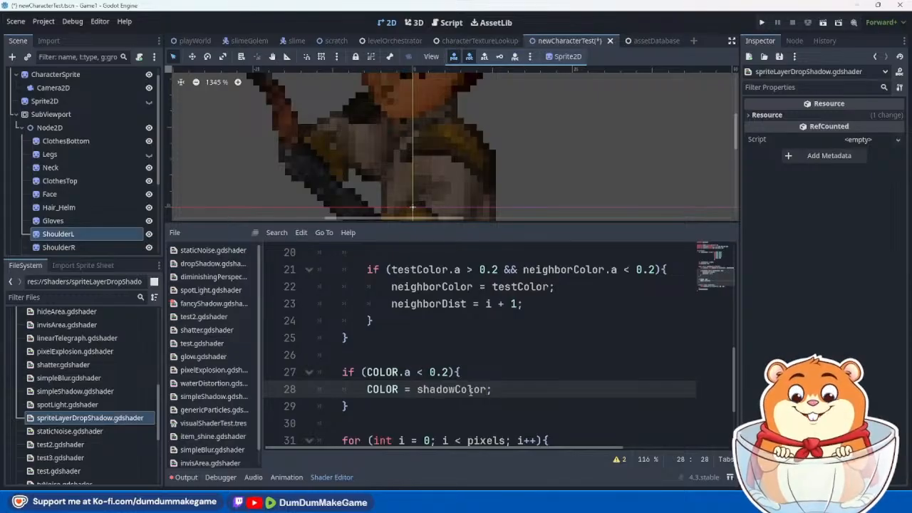
pyautogui.write('* neig')
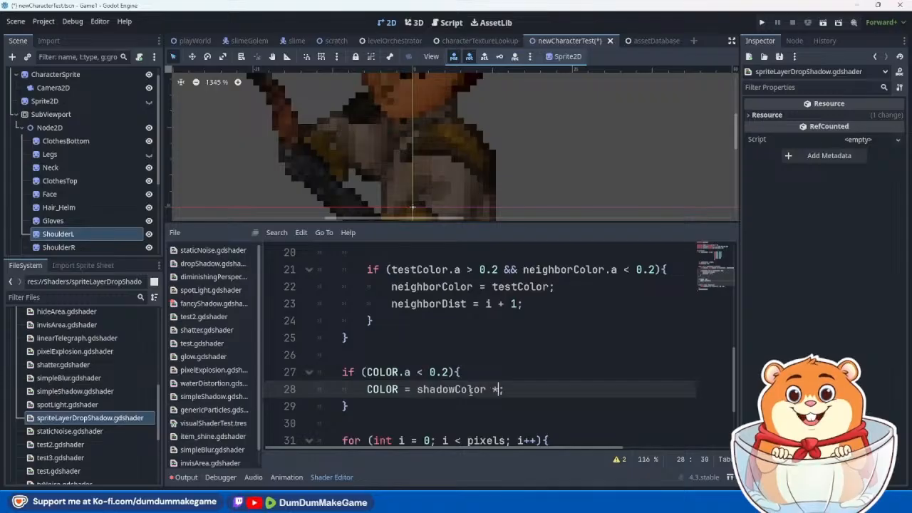
pyautogui.write('hborColor.a')
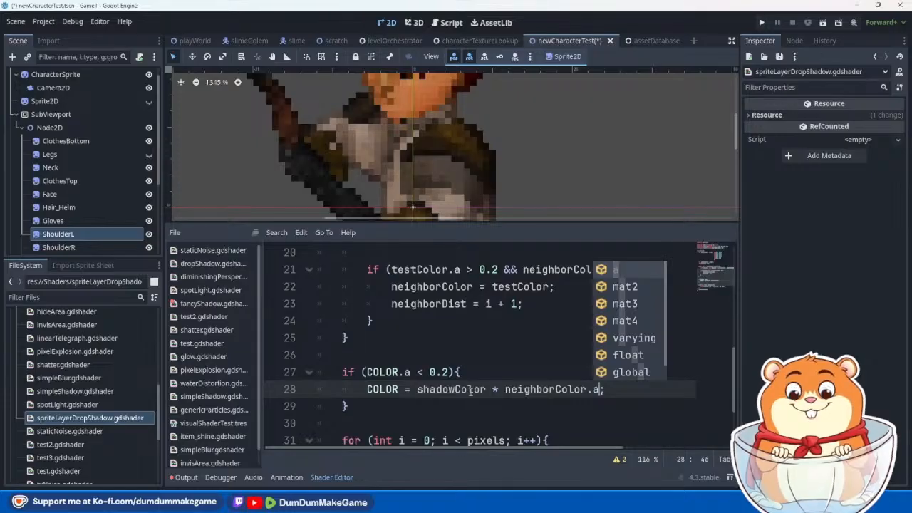
pyautogui.click(477, 343)
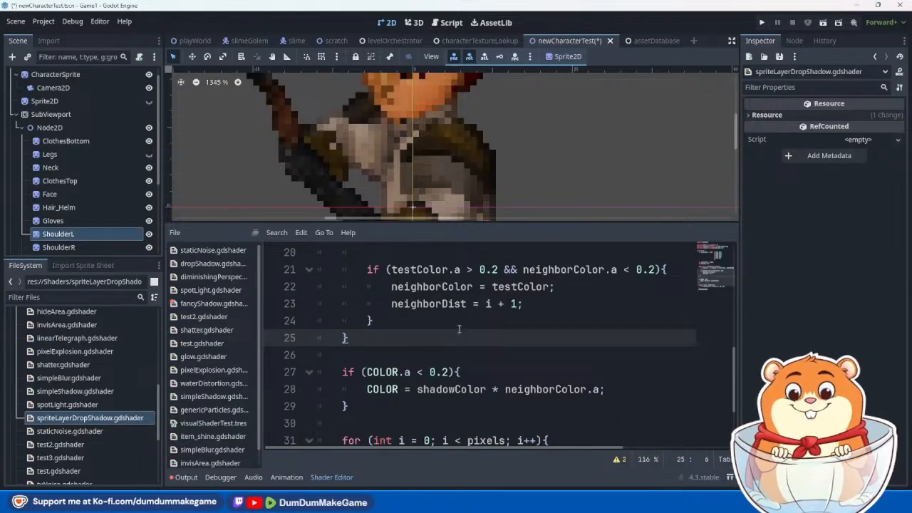
# Step: Extend the COLOR.a if condition with "&& neighborDist < pixels", after reviewing the uniforms at the start of the shader
pyautogui.scroll(6, 460, 328)
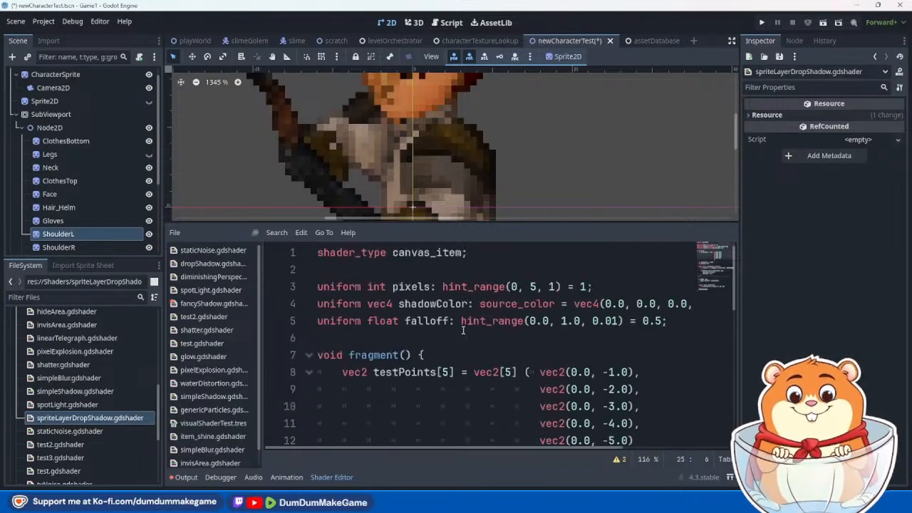
pyautogui.scroll(-4, 462, 329)
pyautogui.scroll(-2, 460, 326)
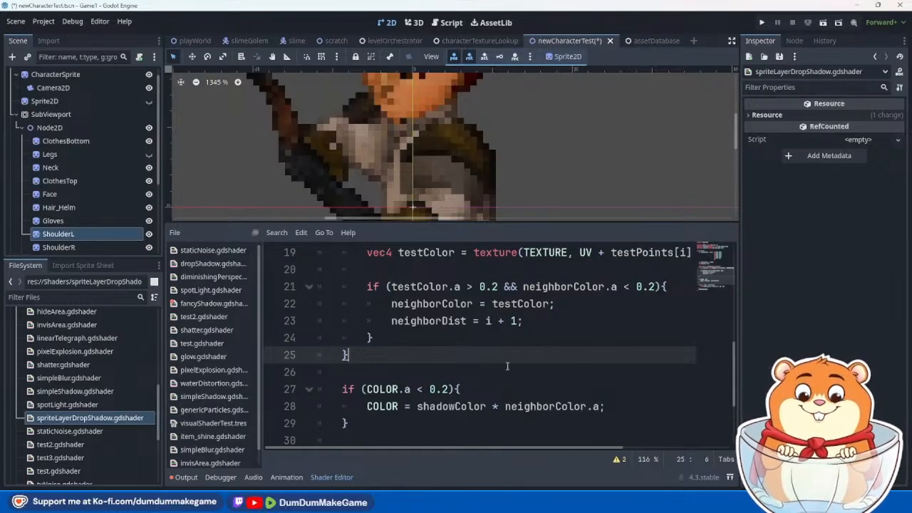
pyautogui.click(449, 390)
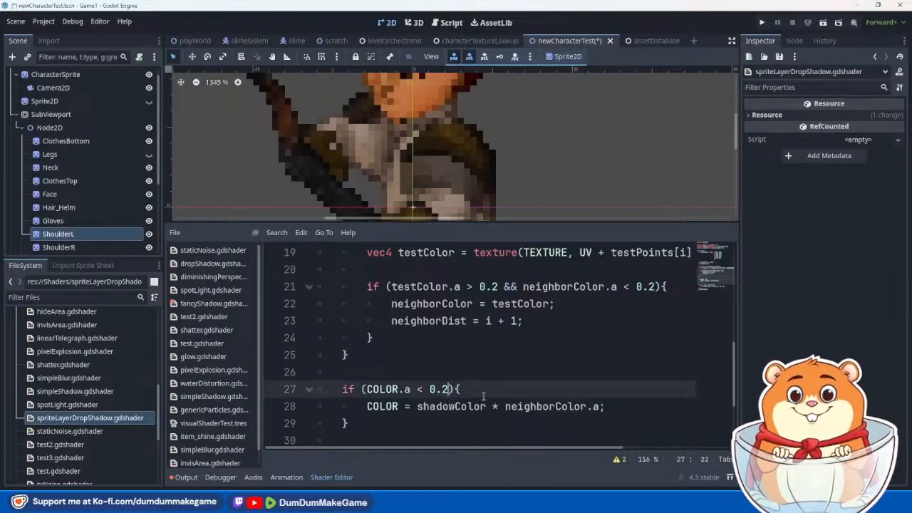
pyautogui.write('&& ')
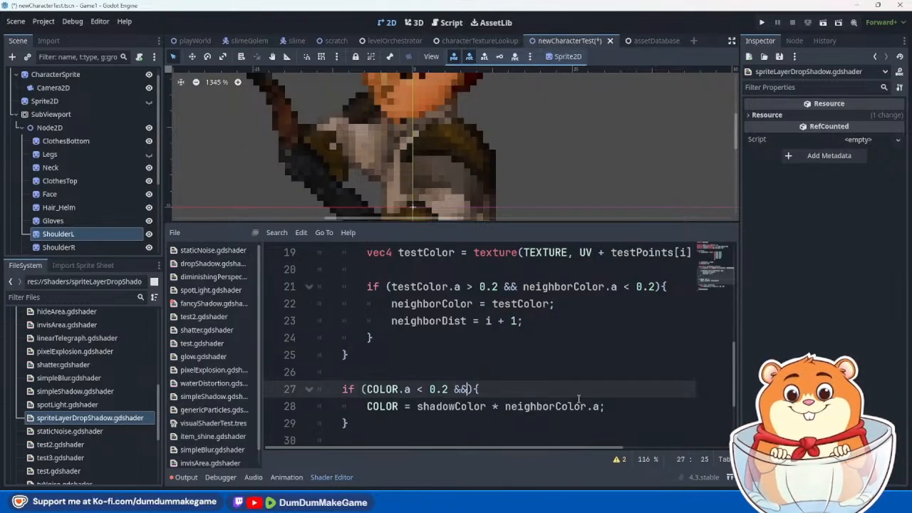
pyautogui.write('neighborDist')
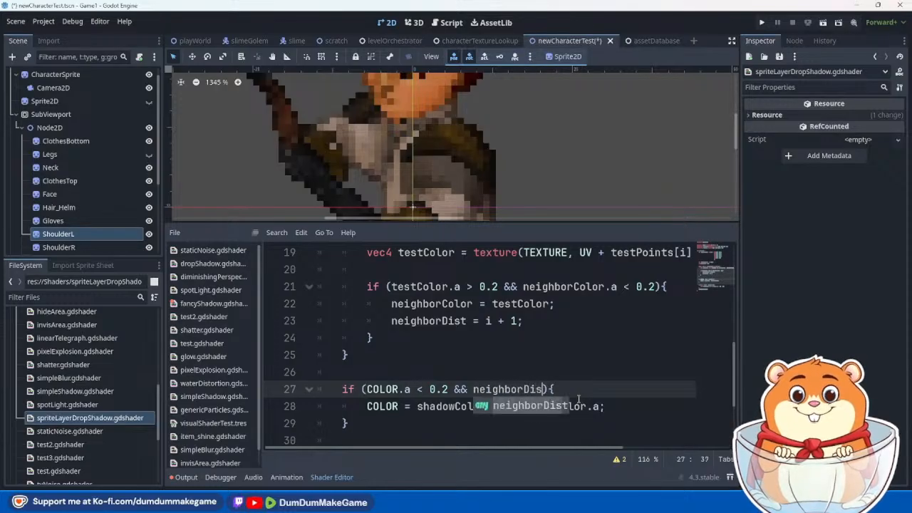
pyautogui.write(' <')
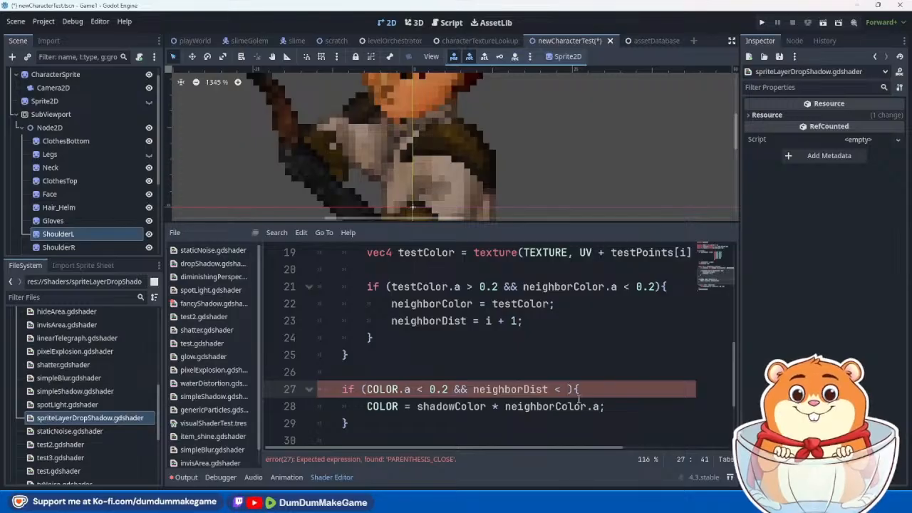
pyautogui.write('pixels')
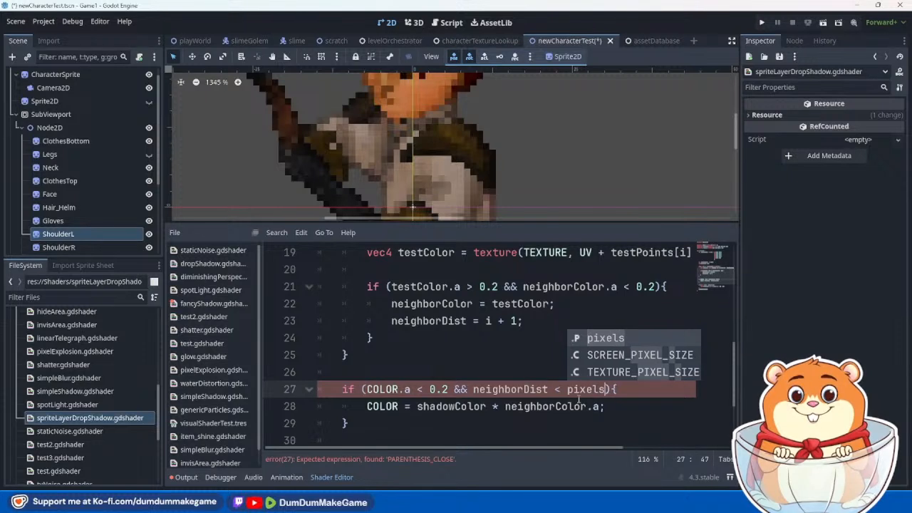
pyautogui.click(471, 365)
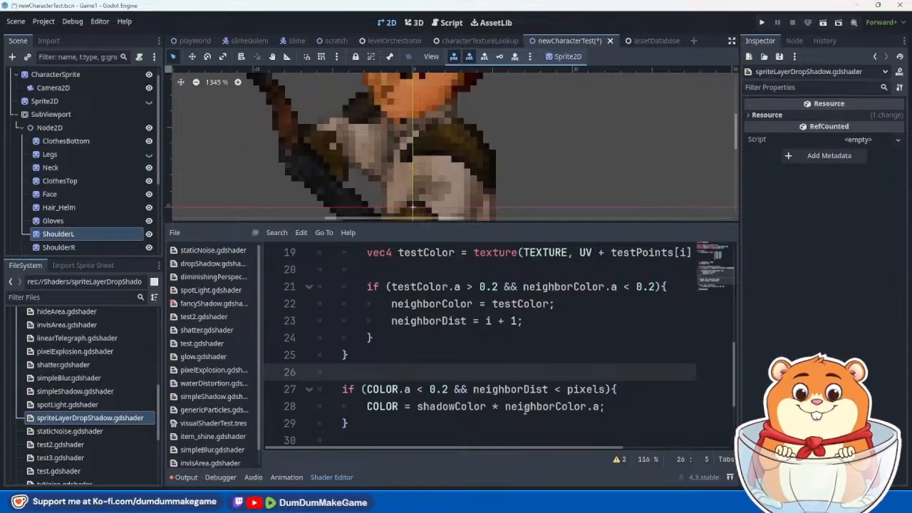
pyautogui.click(563, 395)
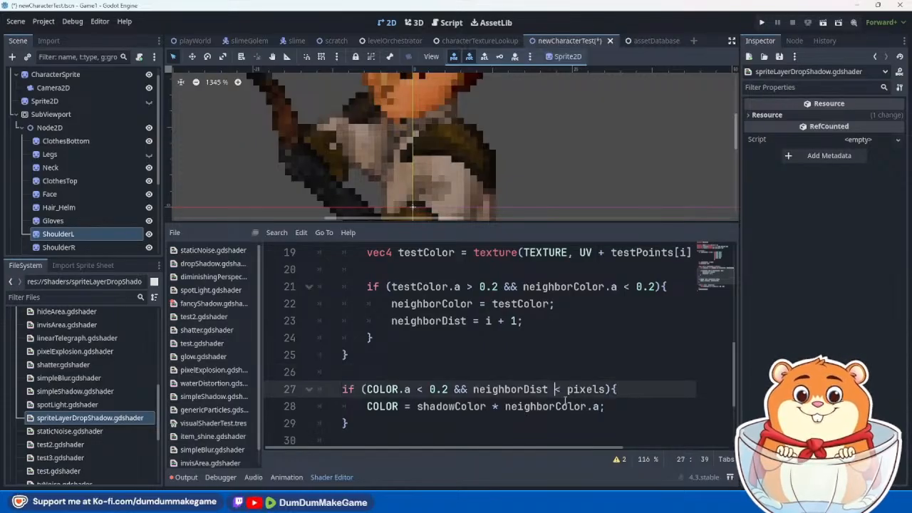
# Step: Change the distance comparison in the COLOR.a if condition to "neighborDist <= pixels" and bring up the ShoulderL sprite's material properties
pyautogui.write('=')
pyautogui.press('BackSpace')
pyautogui.press('Right')
pyautogui.write('=')
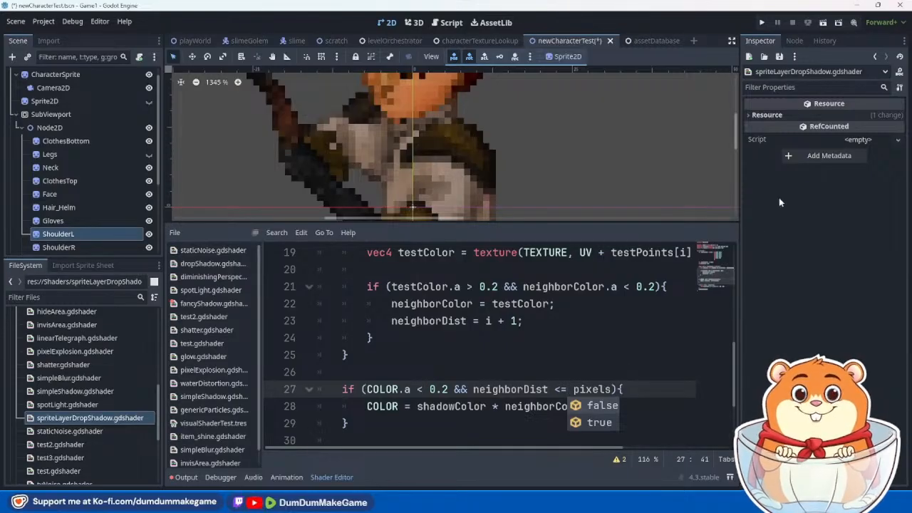
pyautogui.click(65, 234)
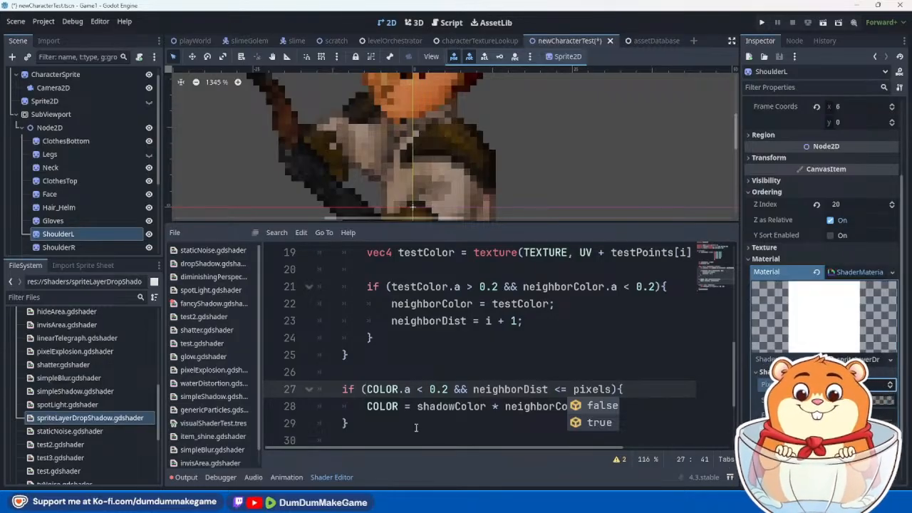
pyautogui.moveTo(212, 502)
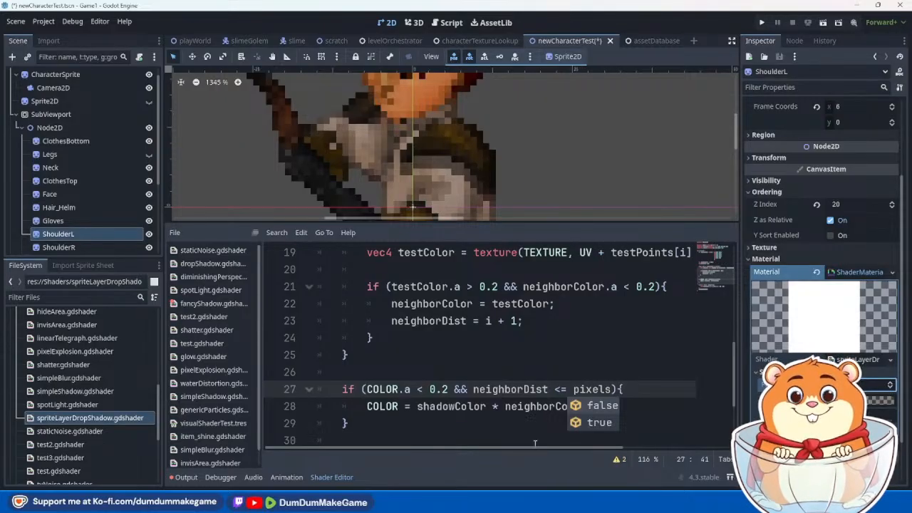
pyautogui.write('lor.a;')
pyautogui.click(541, 417)
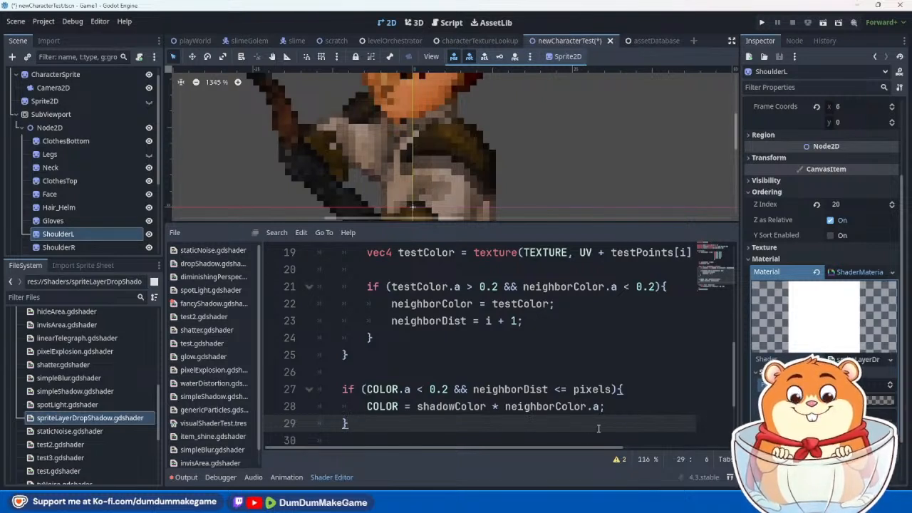
# Step: Multiply the COLOR assignment in the if block by a pow call that takes falloff as its first argument
pyautogui.click(602, 407)
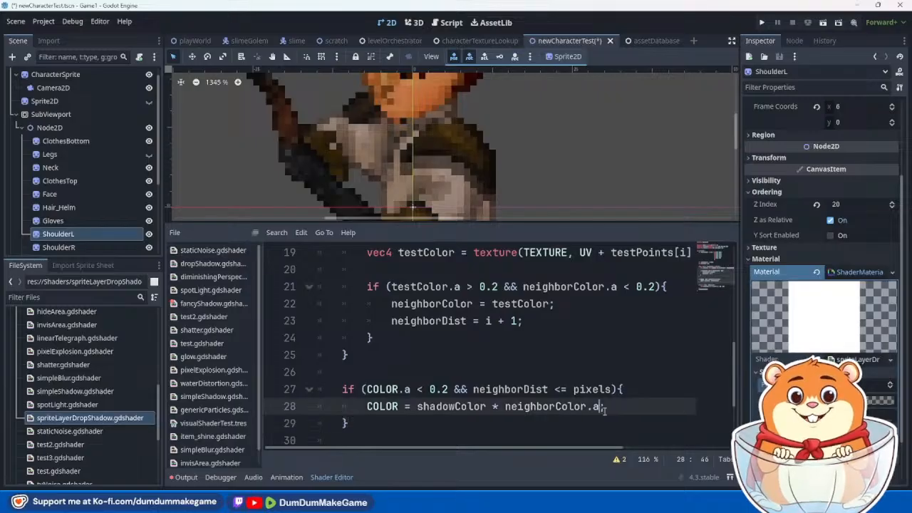
pyautogui.write('* ')
pyautogui.write('falloff')
pyautogui.press('Return')
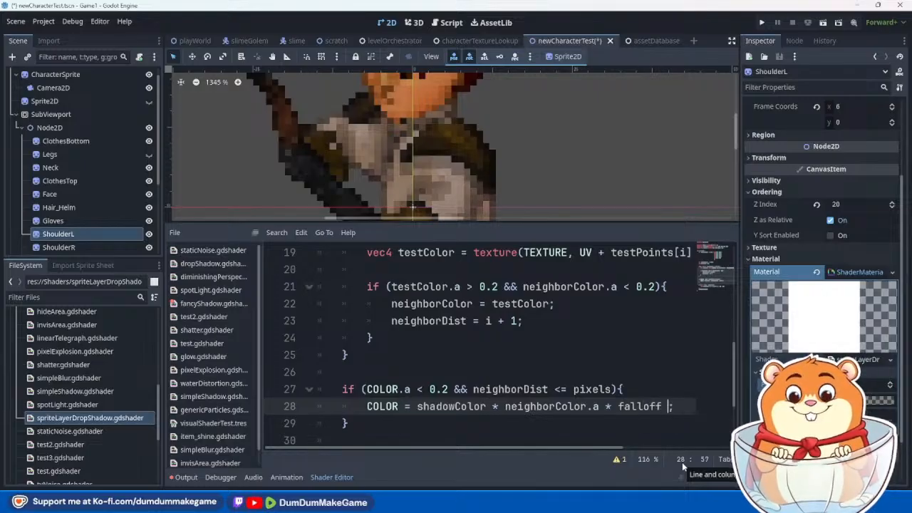
pyautogui.press('BackSpace')
pyautogui.press('BackSpace')
pyautogui.press('BackSpace')
pyautogui.press('BackSpace')
pyautogui.press('BackSpace')
pyautogui.press('BackSpace')
pyautogui.press('BackSpace')
pyautogui.press('BackSpace')
pyautogui.write('pow')
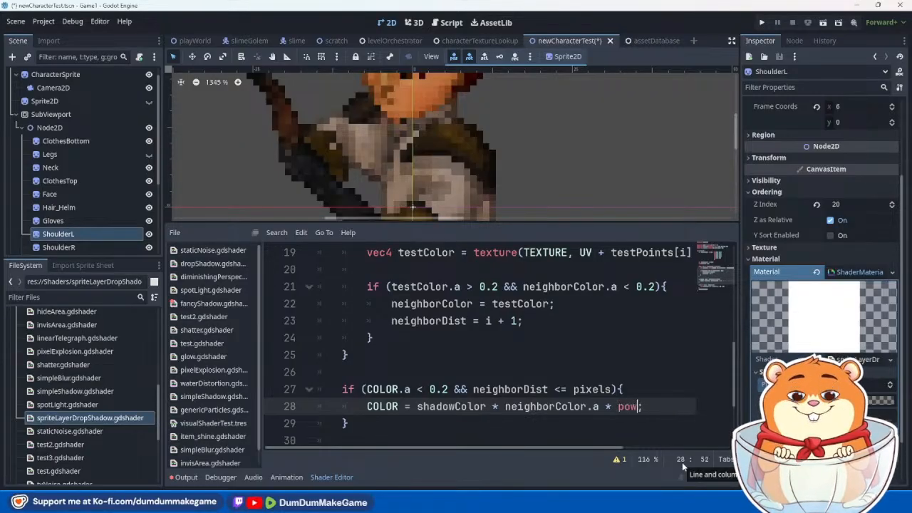
pyautogui.write('(falloff,')
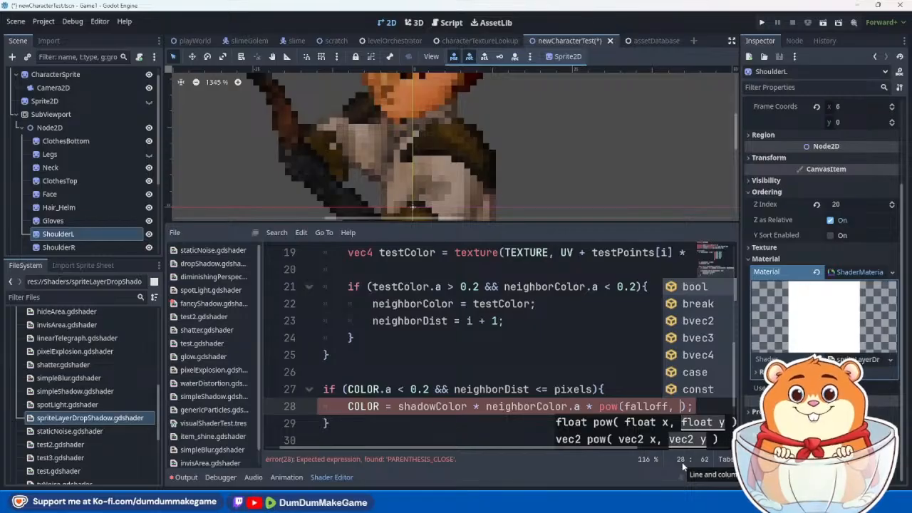
# Step: Pass neighborDist as the second argument of the pow call
pyautogui.write('neigh')
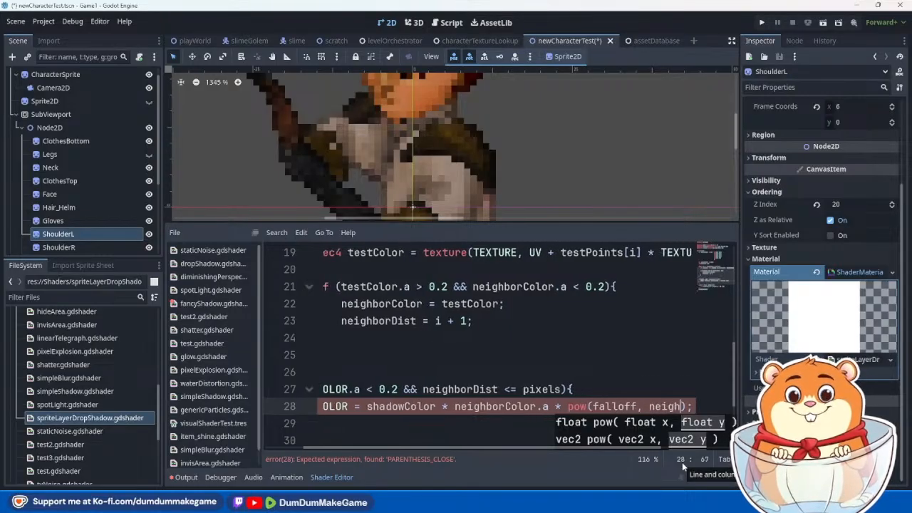
pyautogui.write('bor')
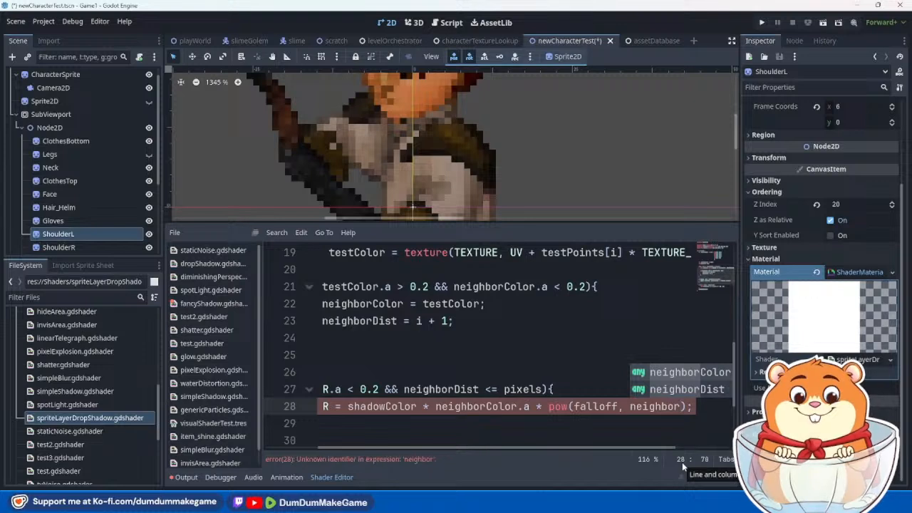
pyautogui.press('Down')
pyautogui.press('Return')
# Step: Wrap neighborDist in a float() conversion inside the pow call
pyautogui.press('Left')
pyautogui.press('Left')
pyautogui.press('Left')
pyautogui.press('Left')
pyautogui.press('Left')
pyautogui.press('Left')
pyautogui.press('Left')
pyautogui.press('Left')
pyautogui.press('Left')
pyautogui.press('Left')
pyautogui.press('Left')
pyautogui.press('Left')
pyautogui.write('float(')
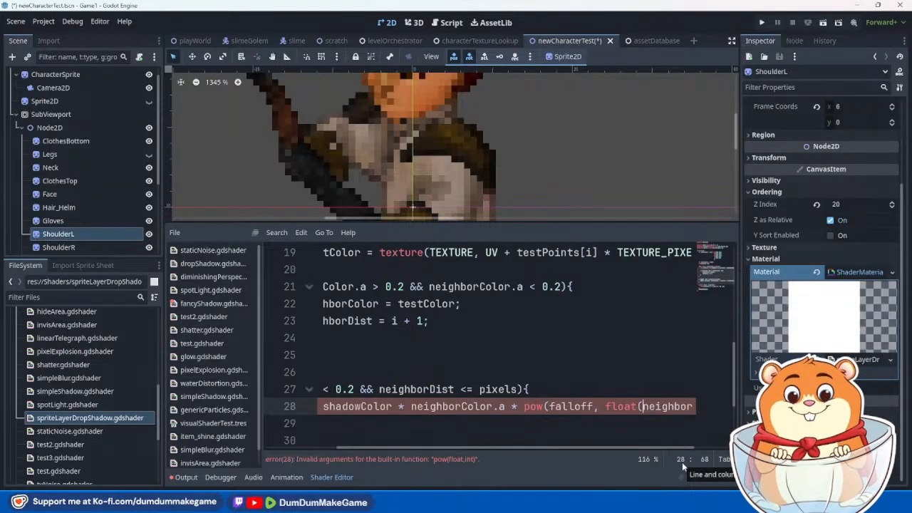
pyautogui.press('End')
pyautogui.press('Left')
pyautogui.write(')')
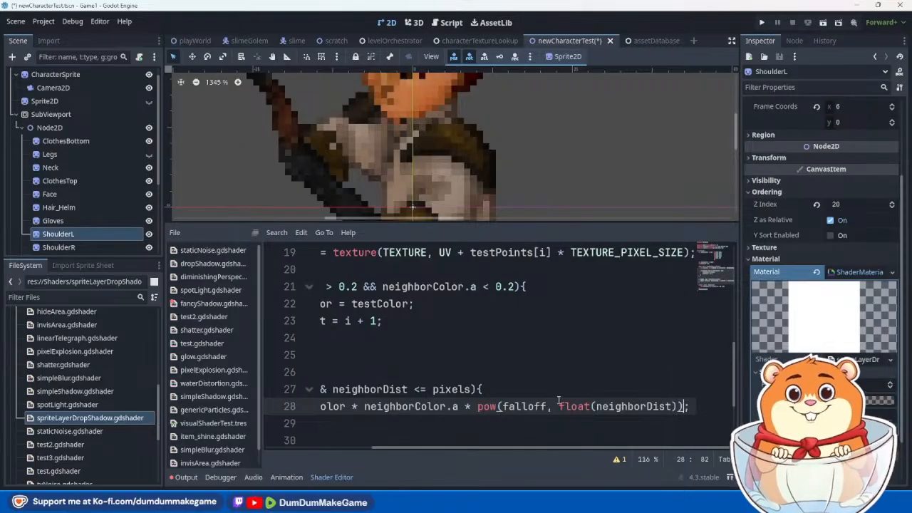
# Step: Subtract 1 from neighborDist inside the conversion so the exponent reads "float(neighborDist - 1)"
pyautogui.click(673, 406)
pyautogui.write('- 1')
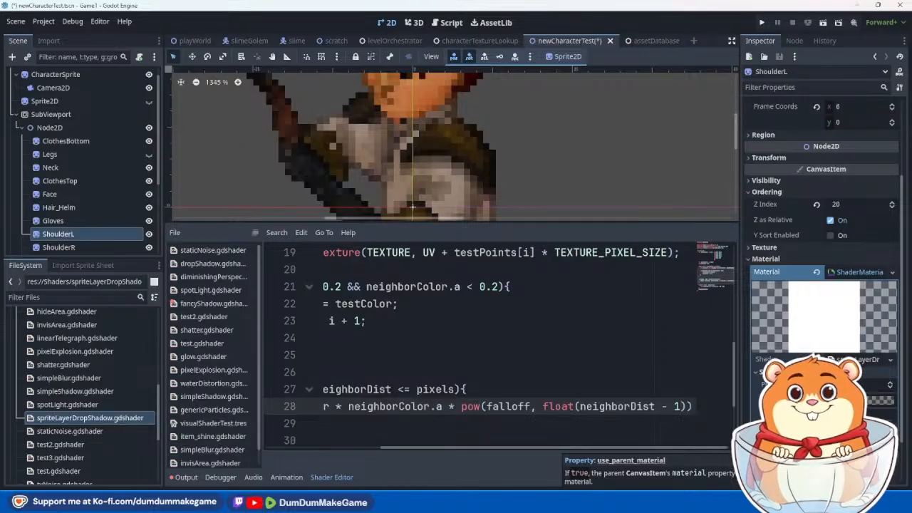
pyautogui.click(594, 367)
pyautogui.click(501, 322)
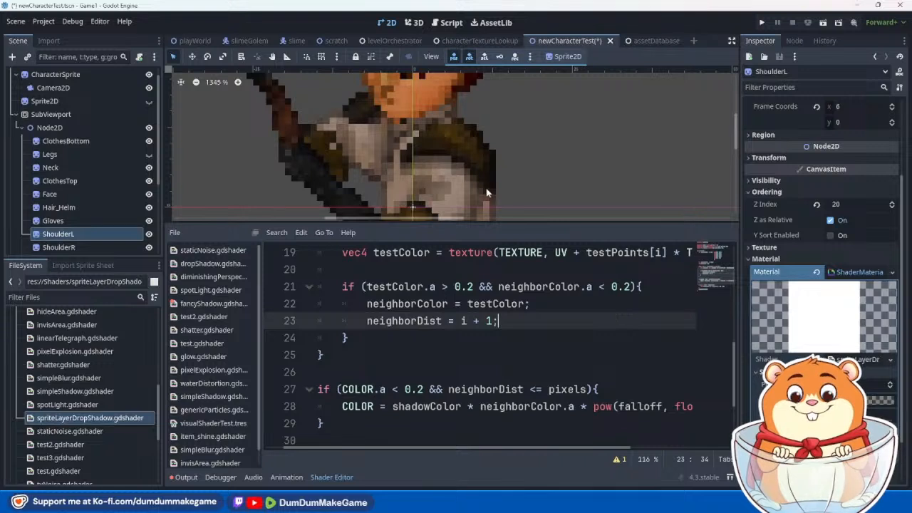
# Step: Play the Bow_Attack1_Down animation of UBodyAniPlayer and examine the shoulder pad shadow on the character
pyautogui.scroll(-8, 488, 192)
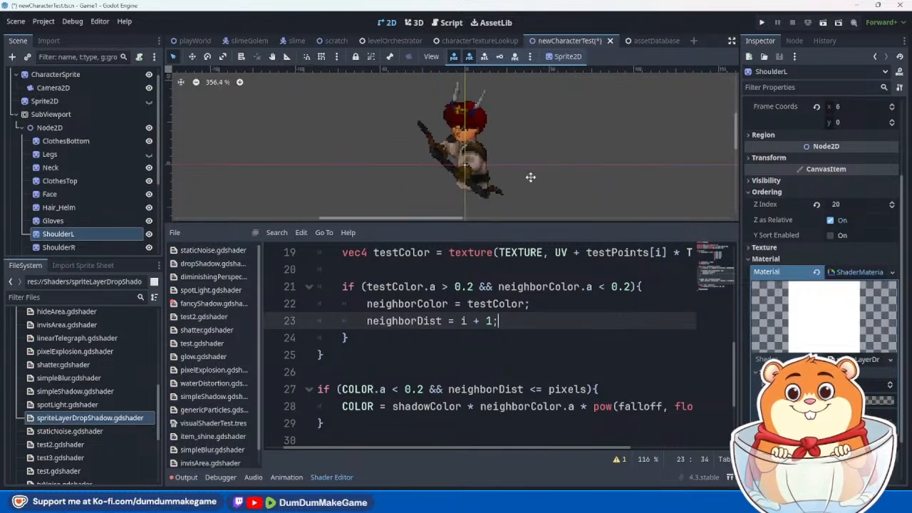
pyautogui.moveTo(531, 178); pyautogui.dragTo(531, 168, button='middle')
pyautogui.scroll(-5, 77, 215)
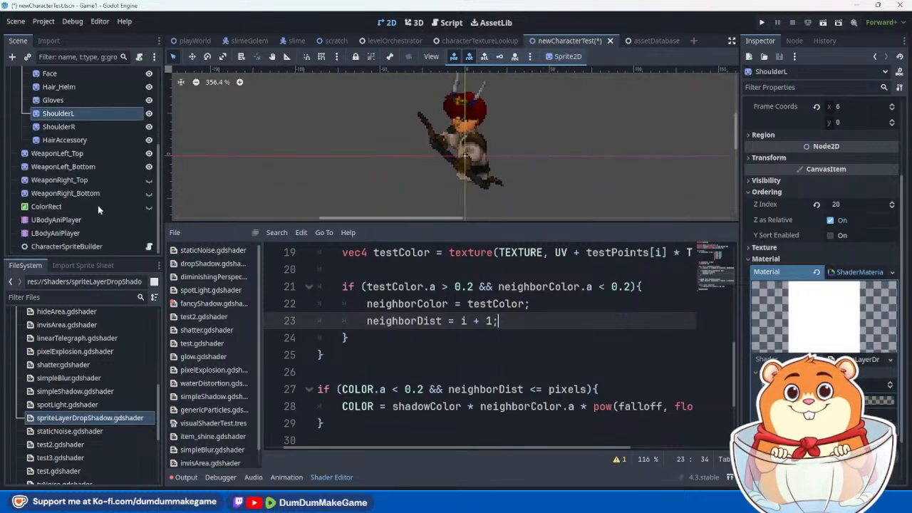
pyautogui.click(61, 220)
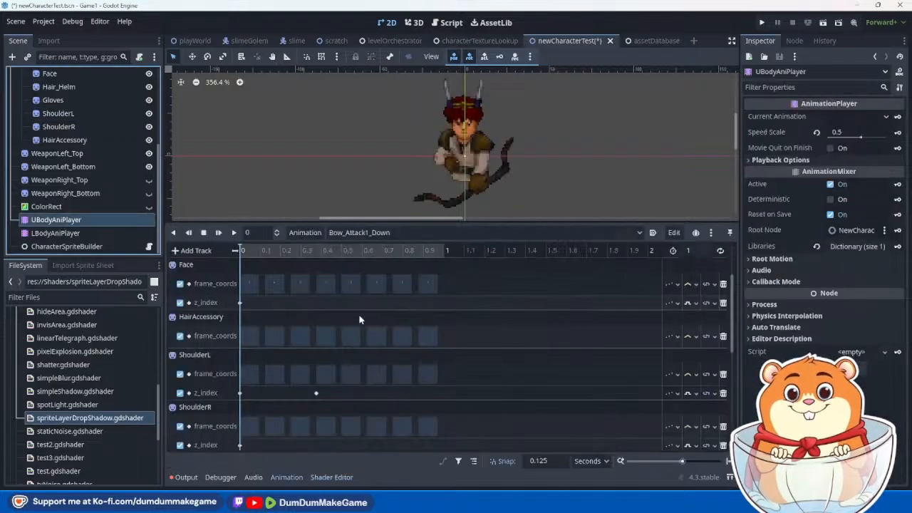
pyautogui.click(234, 233)
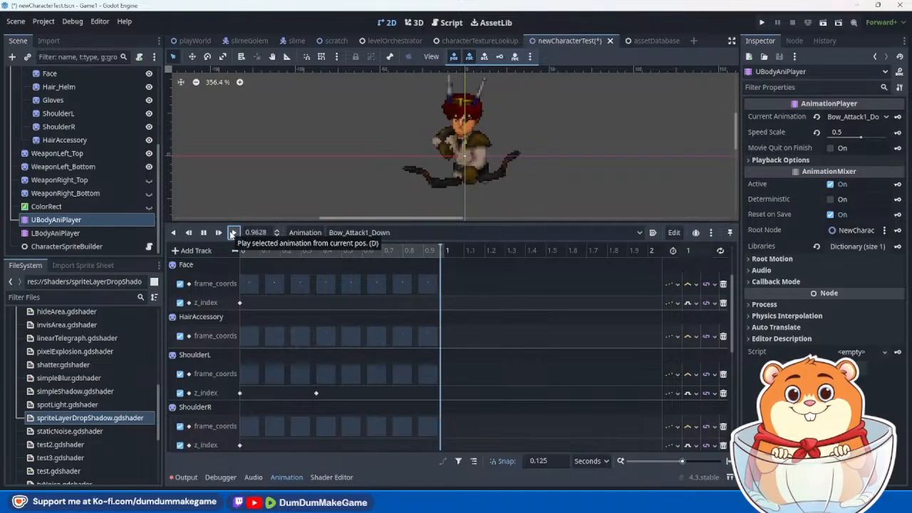
pyautogui.scroll(3, 497, 145)
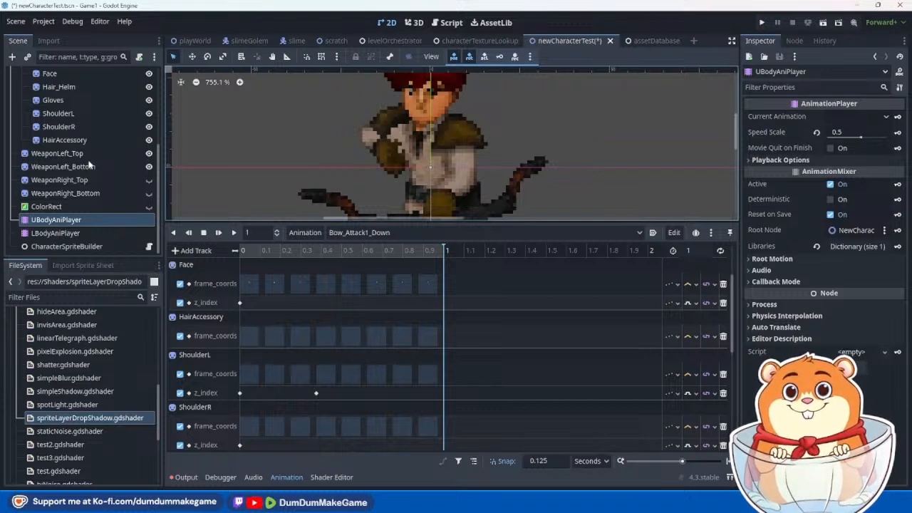
# Step: Reduce the alpha of the shadow color in ShoulderL's shader parameters to 70
pyautogui.click(75, 115)
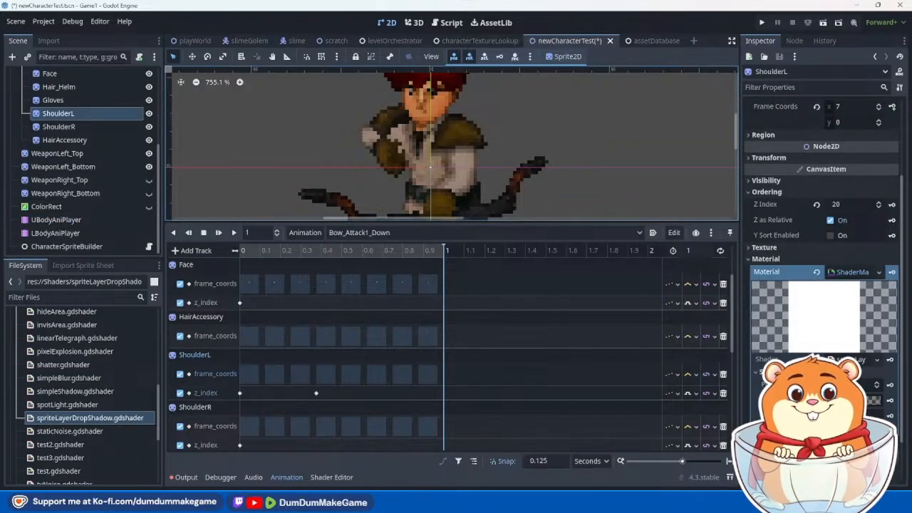
pyautogui.click(855, 400)
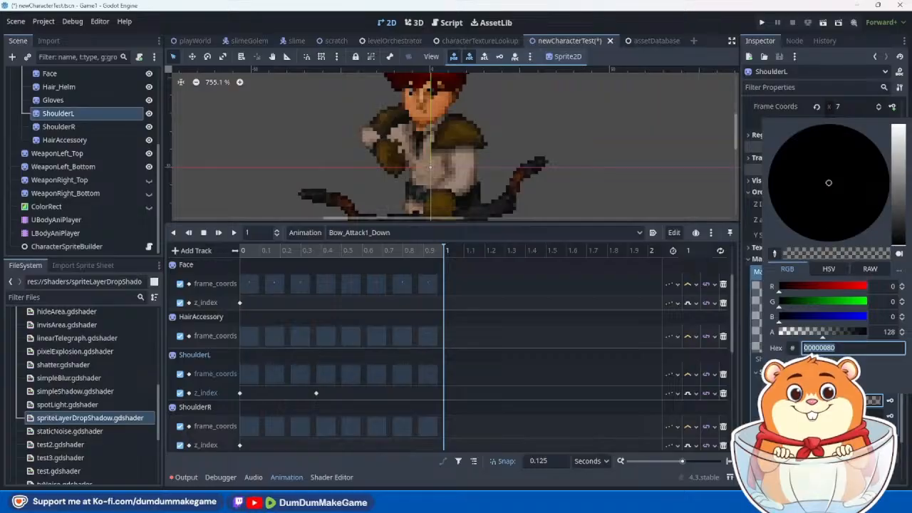
pyautogui.moveTo(823, 333); pyautogui.dragTo(803, 335)
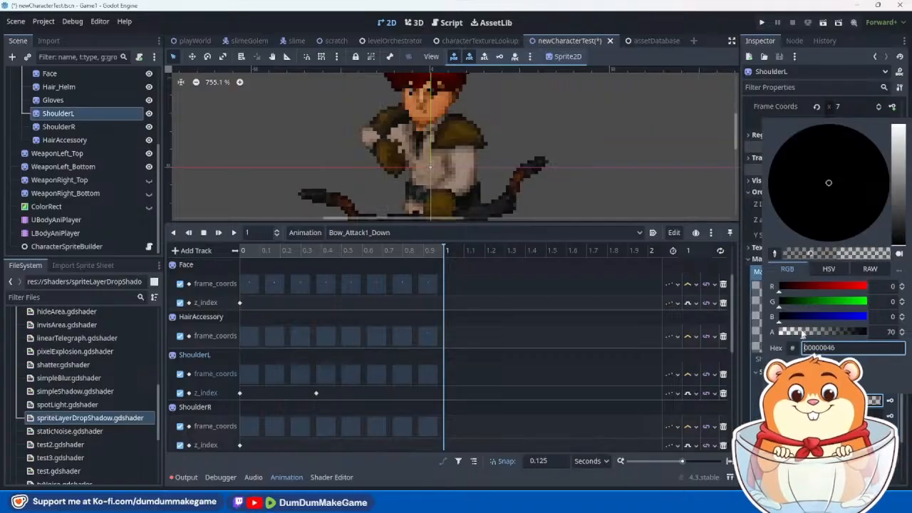
pyautogui.press('Escape')
# Step: Fine-tune the alpha of ShoulderL's shadow color while viewing the shoulder pad up close
pyautogui.scroll(5, 482, 196)
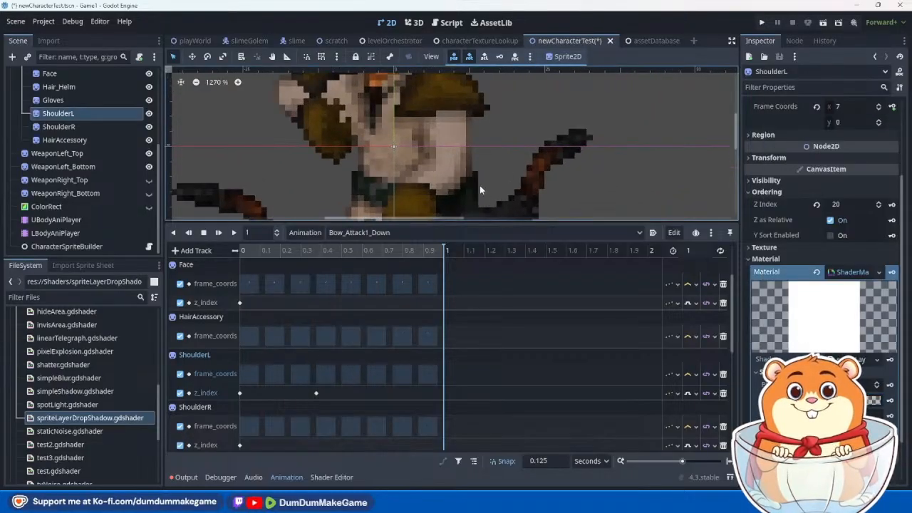
pyautogui.moveTo(480, 137); pyautogui.dragTo(504, 200, button='middle')
pyautogui.click(847, 400)
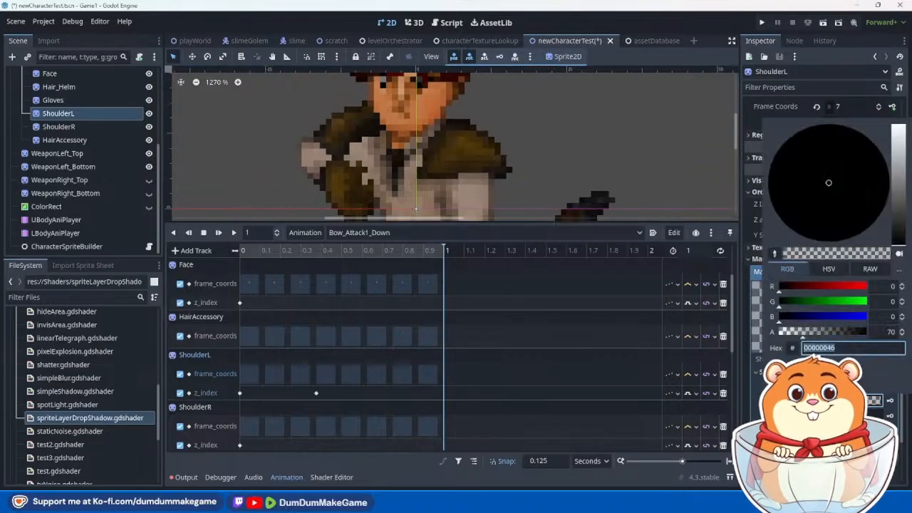
pyautogui.moveTo(806, 335); pyautogui.dragTo(787, 339)
pyautogui.moveTo(788, 333); pyautogui.dragTo(805, 351)
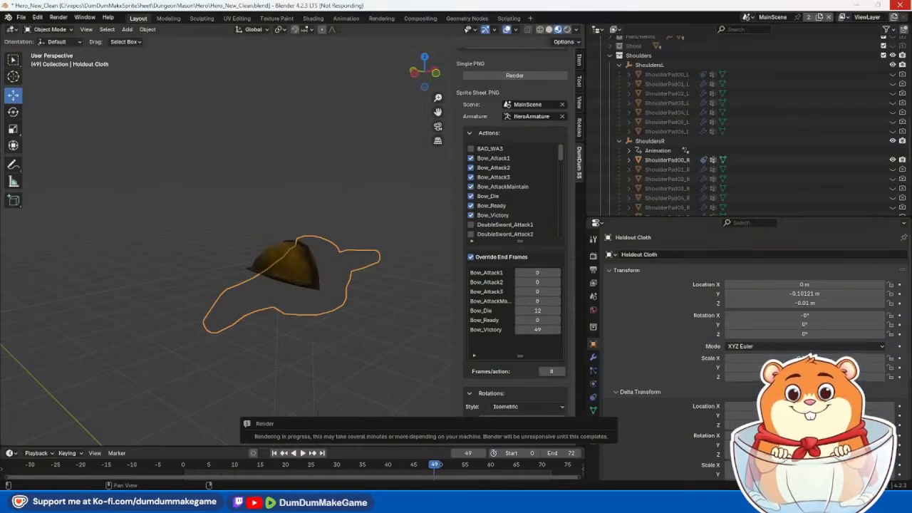
# Step: Switch to Blender and check the sprite sheet render's progress in its console
pyautogui.click(435, 503)
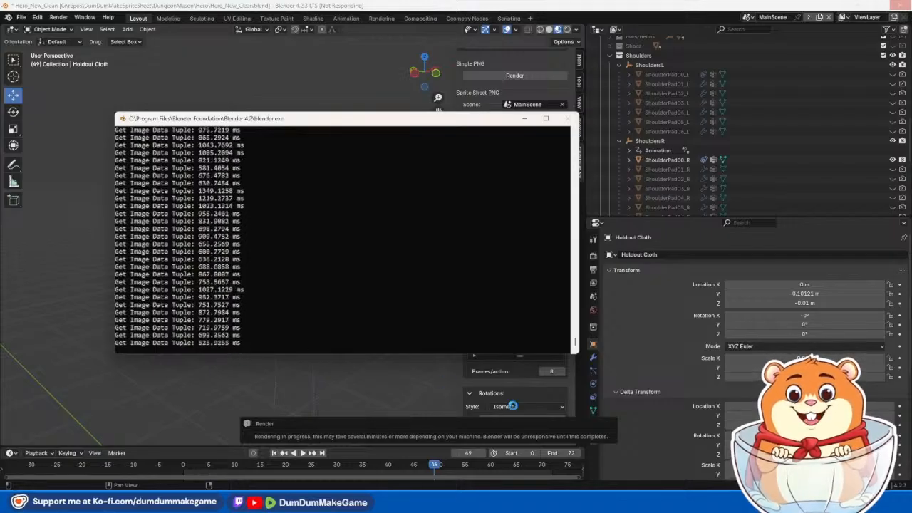
pyautogui.moveTo(702, 502)
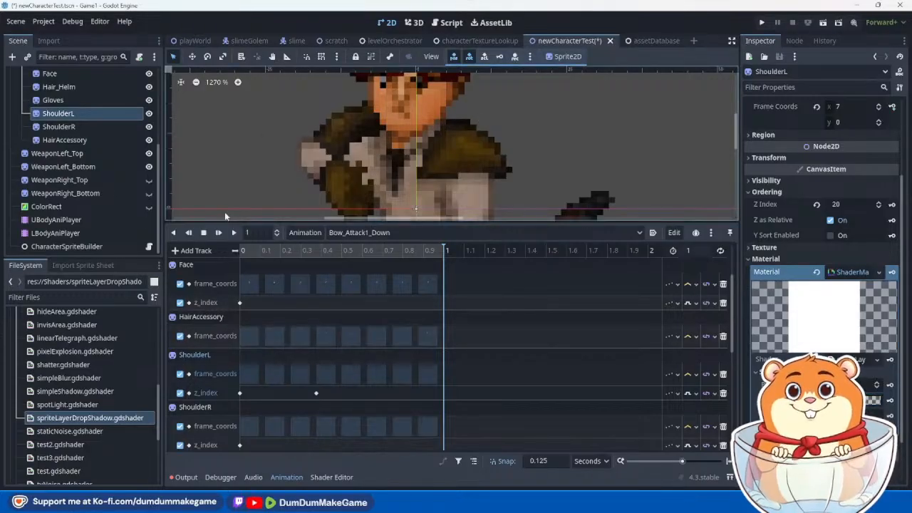
# Step: Switch back to Godot, filter the project files by "crystal" and open the crystalBase.tscn scene
pyautogui.click(96, 296)
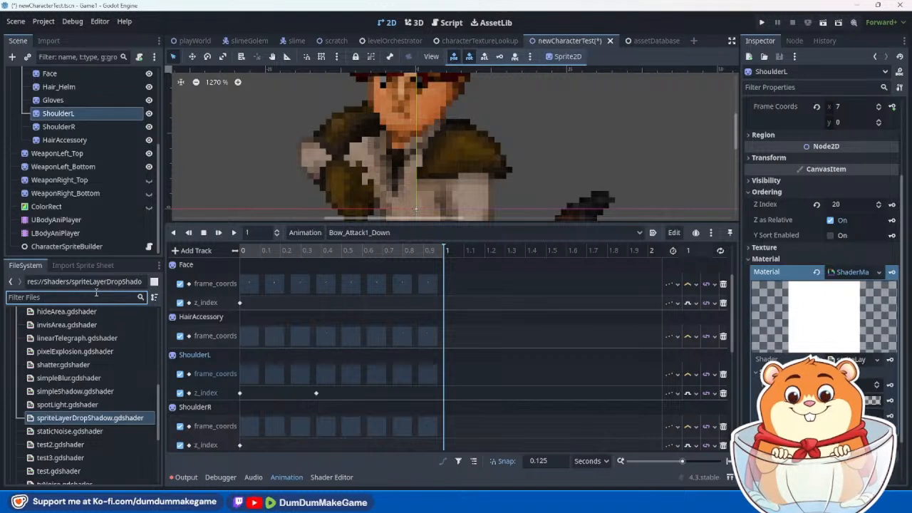
pyautogui.write('crystal')
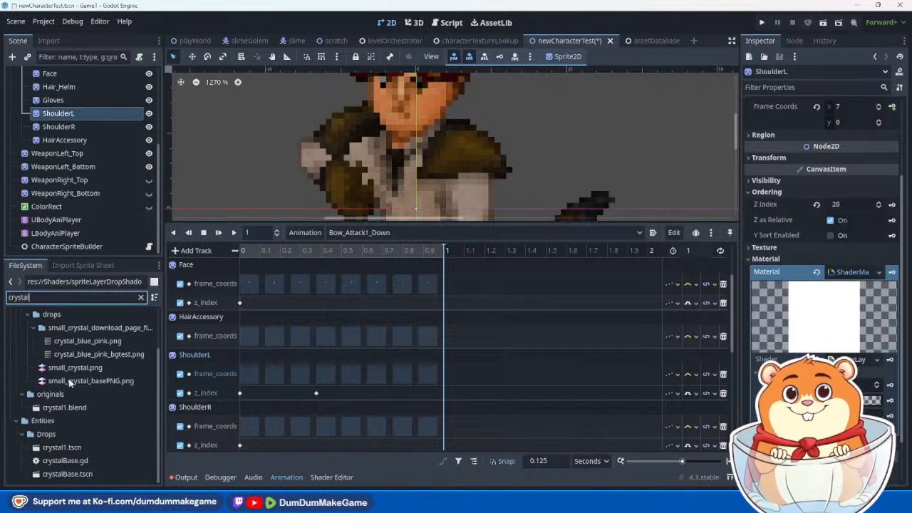
pyautogui.doubleClick(85, 475)
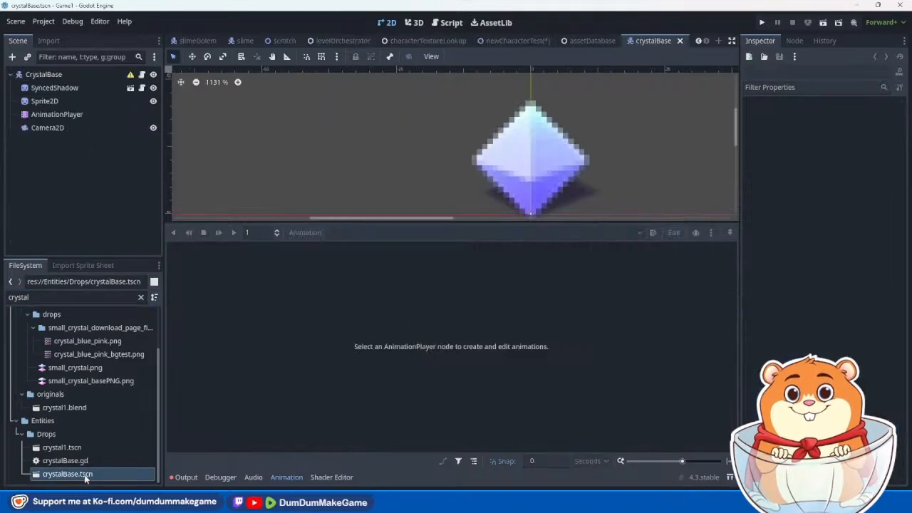
pyautogui.moveTo(598, 186); pyautogui.dragTo(526, 159, button='middle')
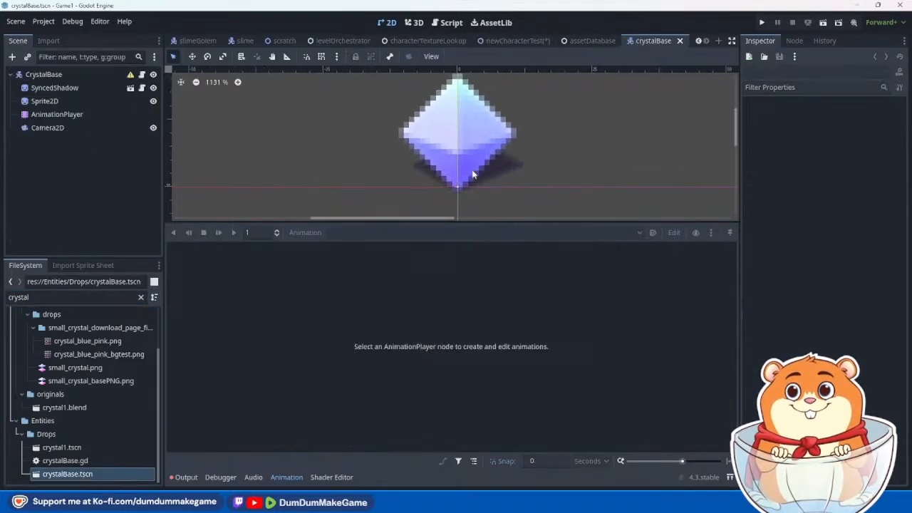
# Step: Select the SyncedShadow node and examine the crystal's shadow sprite in the viewport
pyautogui.click(71, 87)
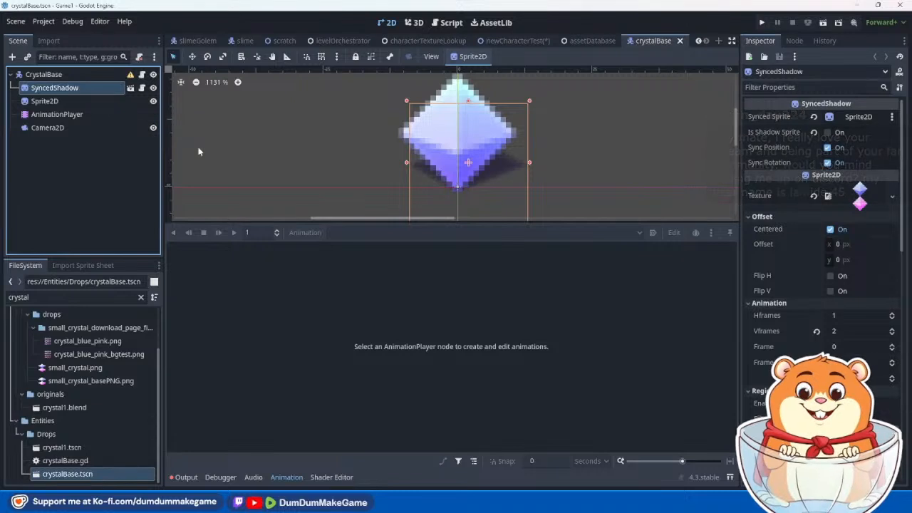
pyautogui.scroll(-4, 529, 199)
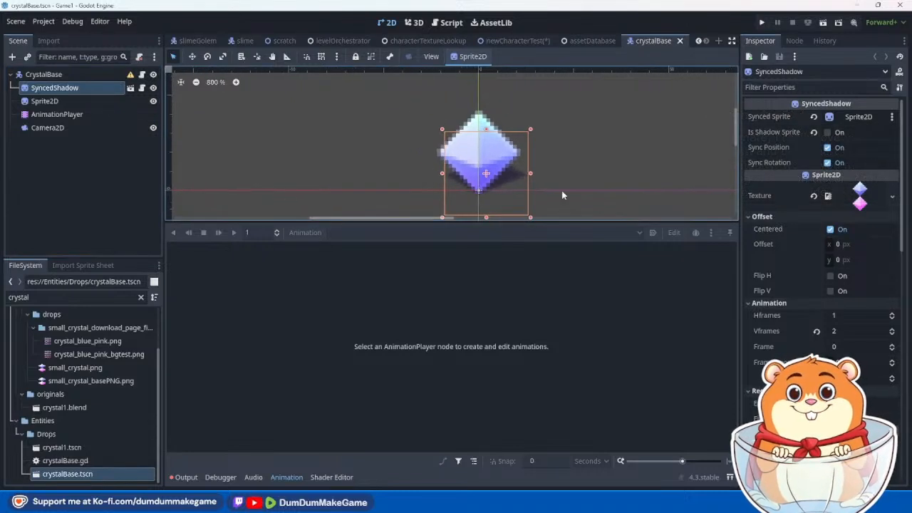
pyautogui.moveTo(570, 183); pyautogui.dragTo(541, 183, button='middle')
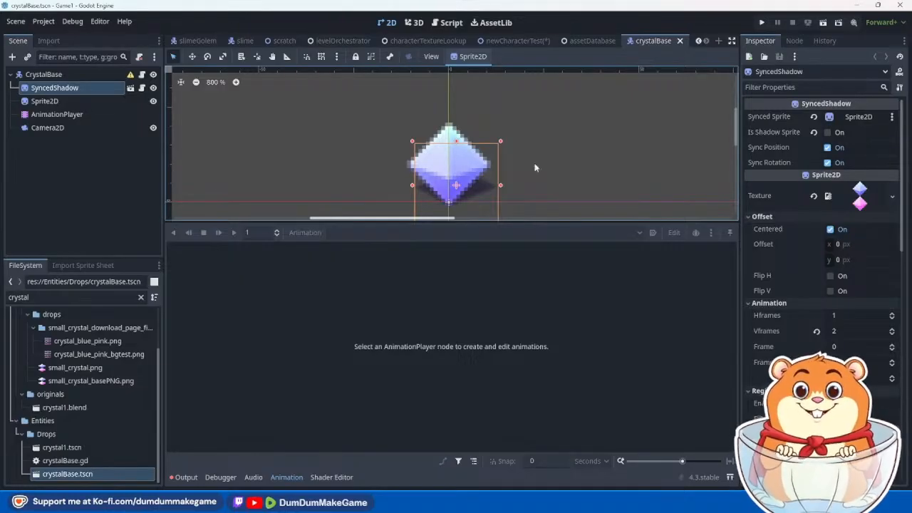
pyautogui.moveTo(554, 187); pyautogui.dragTo(538, 184, button='middle')
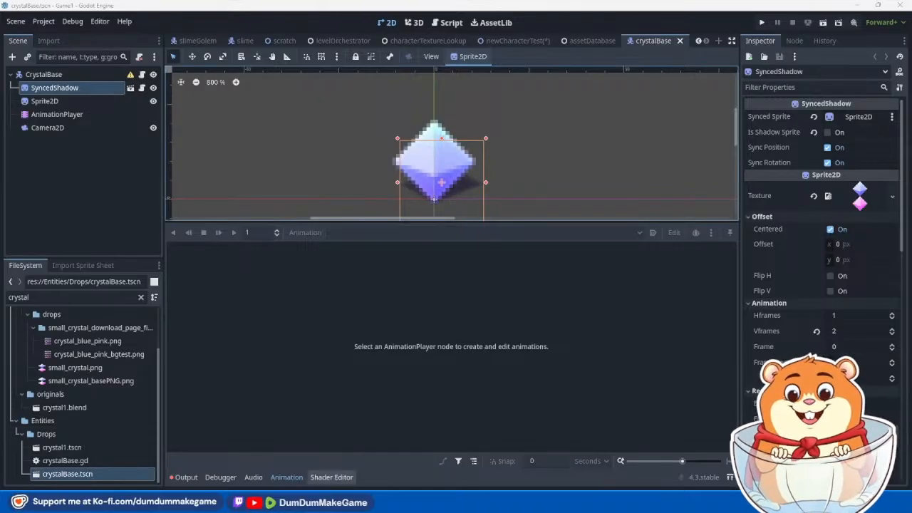
# Step: Expand the shader parameters of SyncedShadow's material and review its slope, scale and edge blur settings
pyautogui.moveTo(174, 502)
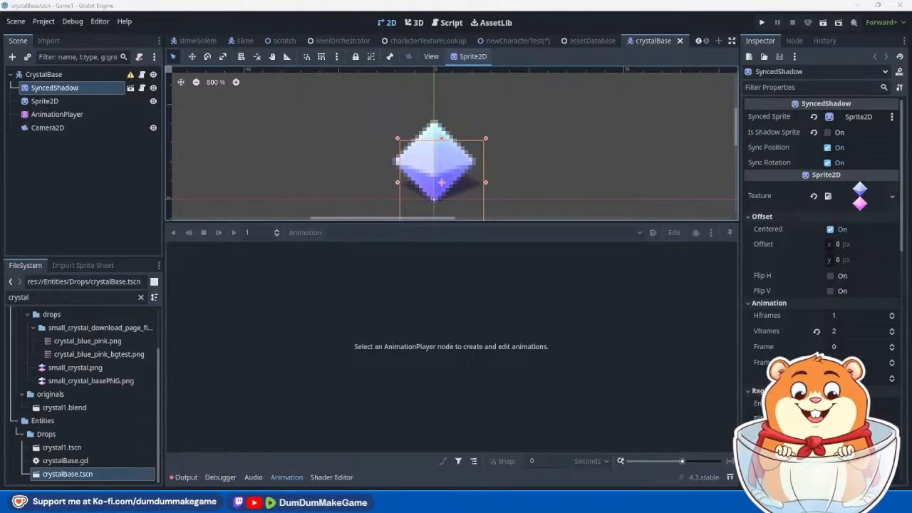
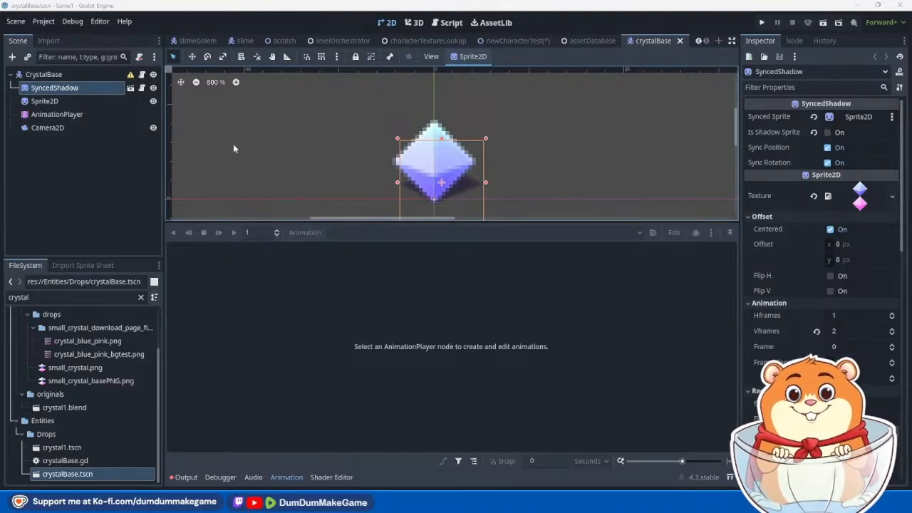
pyautogui.click(45, 101)
pyautogui.click(43, 88)
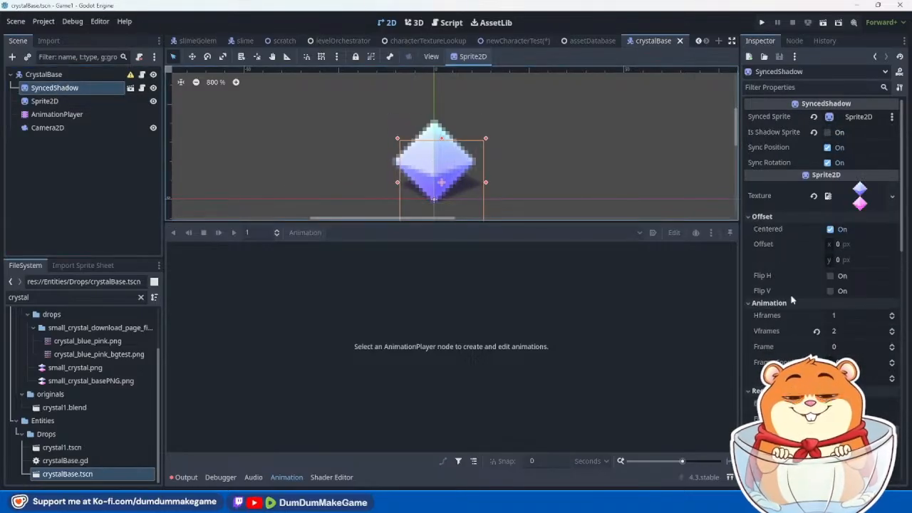
pyautogui.scroll(-10, 776, 302)
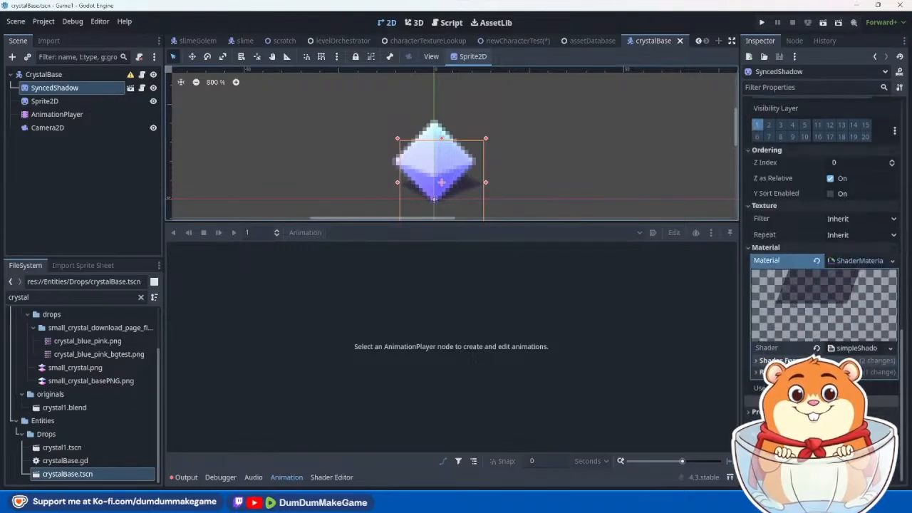
pyautogui.click(779, 360)
pyautogui.scroll(-2, 779, 361)
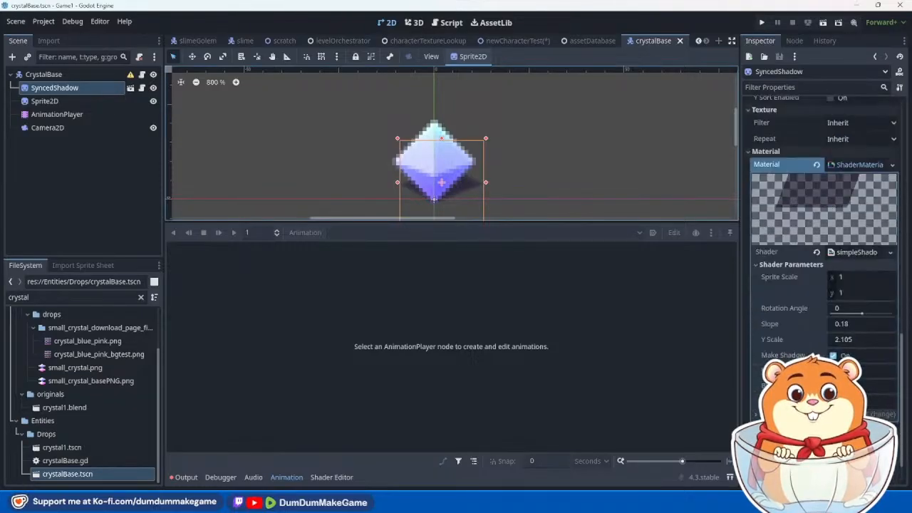
pyautogui.scroll(-2, 779, 361)
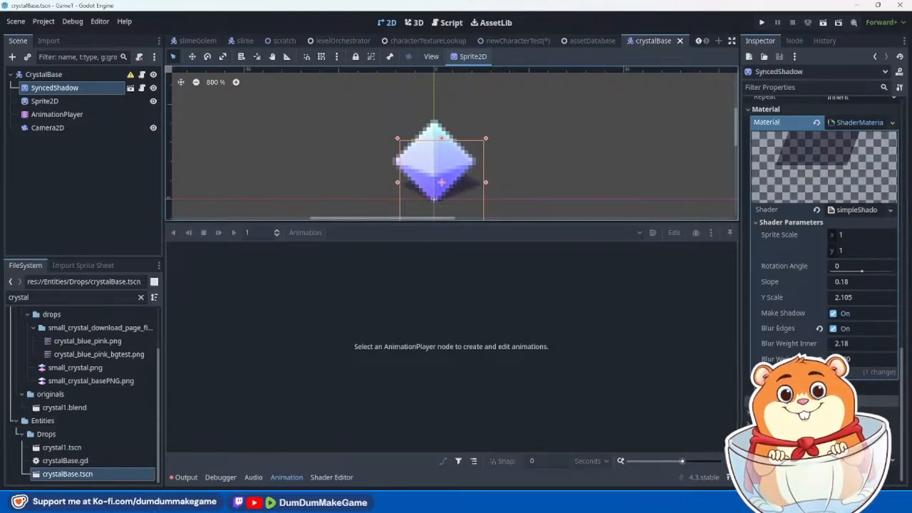
# Step: Open the simpleShadow shader used by SyncedShadow and read how its makeShadow block sets the shadow color and alpha
pyautogui.click(855, 211)
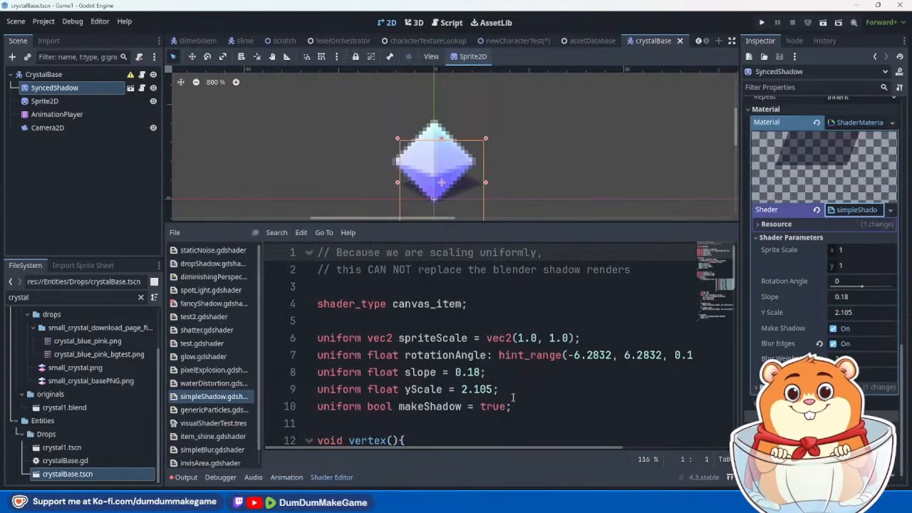
pyautogui.scroll(-6, 512, 398)
pyautogui.scroll(-9, 508, 394)
pyautogui.scroll(2, 506, 394)
pyautogui.scroll(-2, 506, 394)
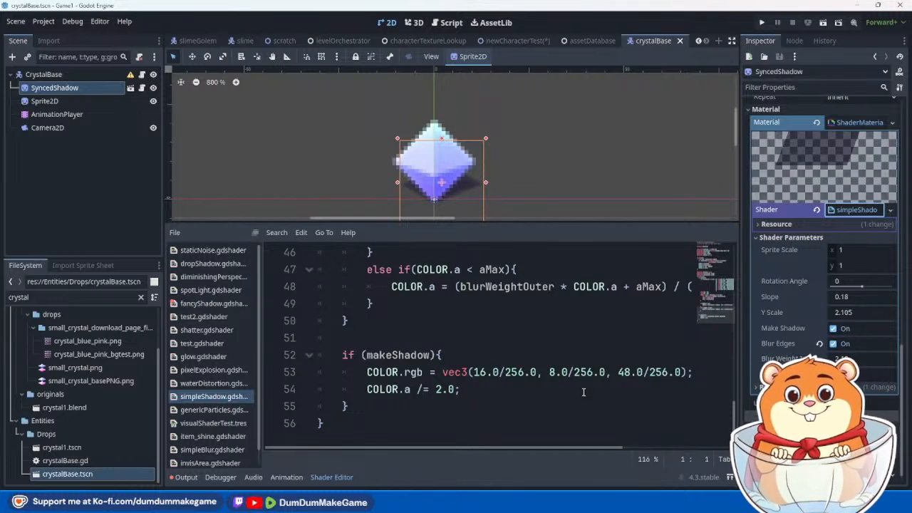
pyautogui.scroll(1, 583, 393)
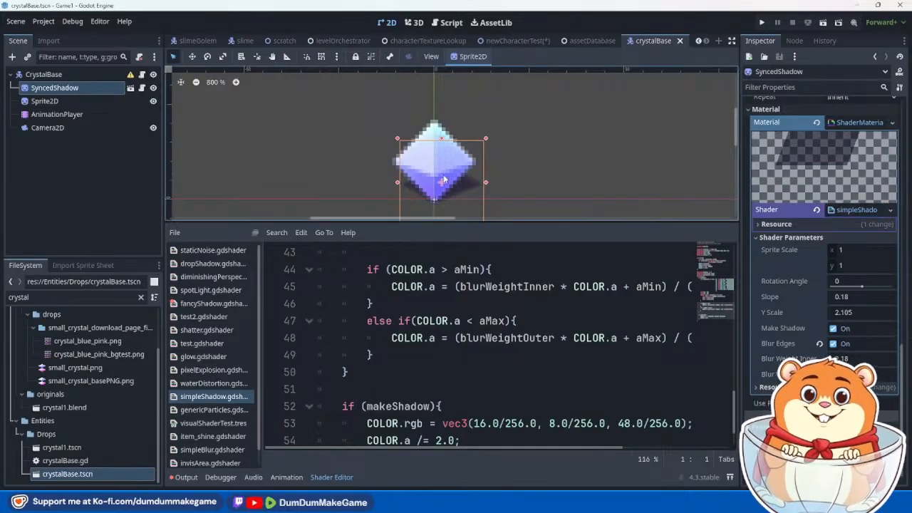
# Step: Return to the newCharacterTest scene and set the alpha of ShoulderL's shadow color to 128
pyautogui.click(501, 44)
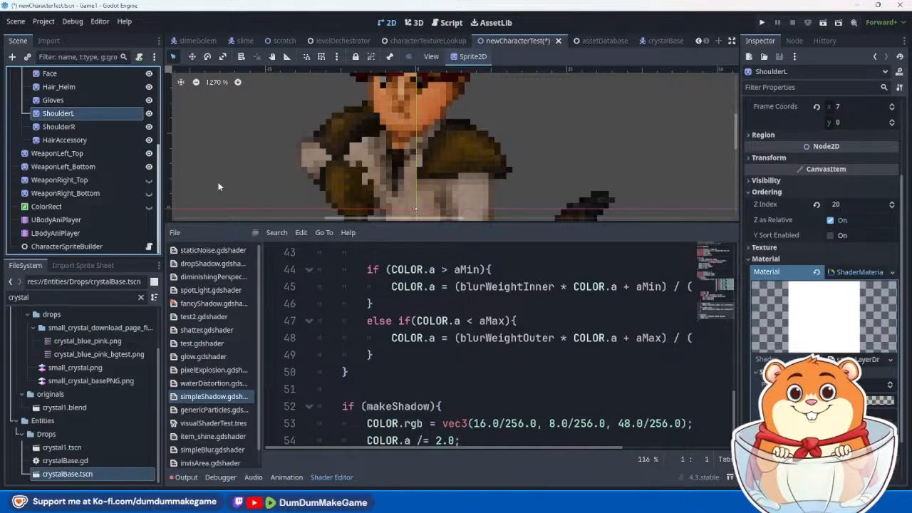
pyautogui.click(861, 400)
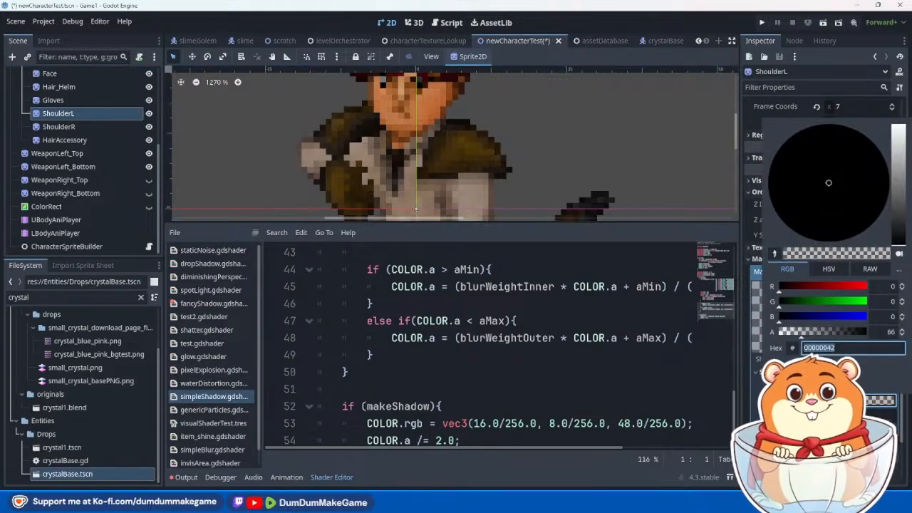
pyautogui.click(891, 332)
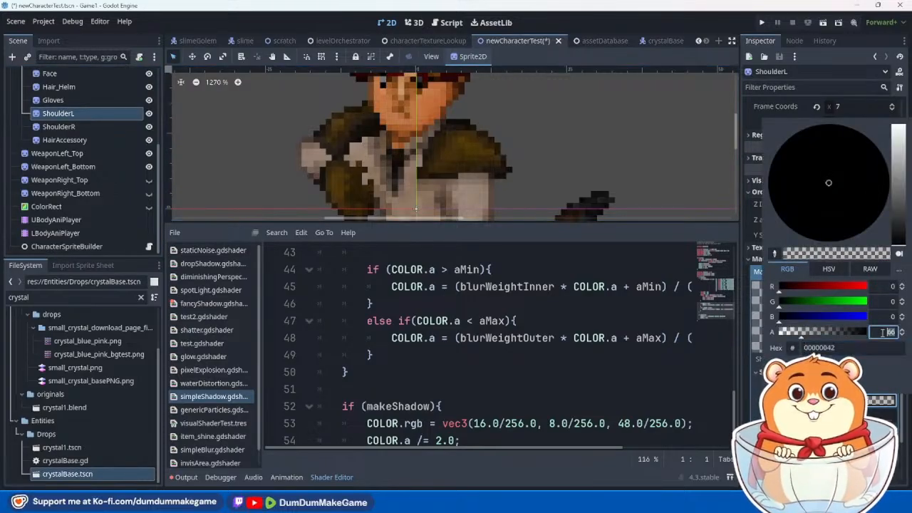
pyautogui.write('128')
pyautogui.press('Return')
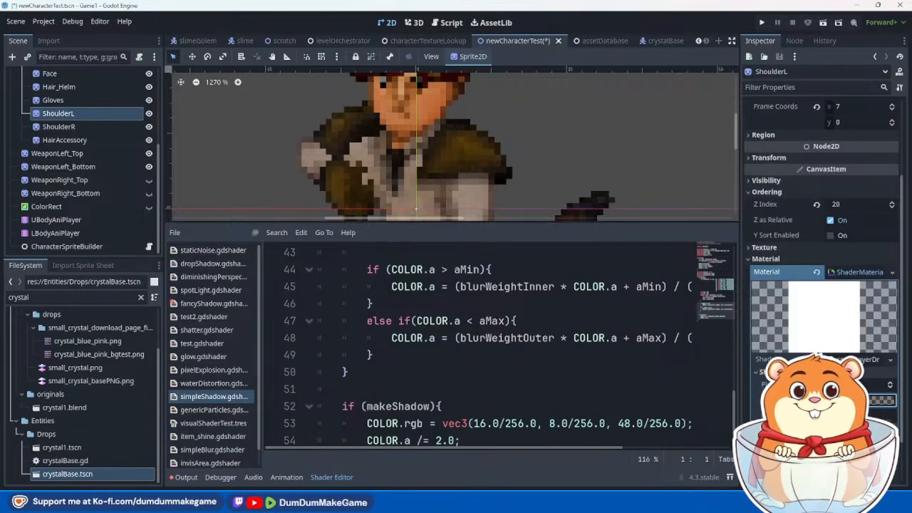
# Step: Reduce the alpha of ShoulderL's shadow color to 101
pyautogui.click(861, 401)
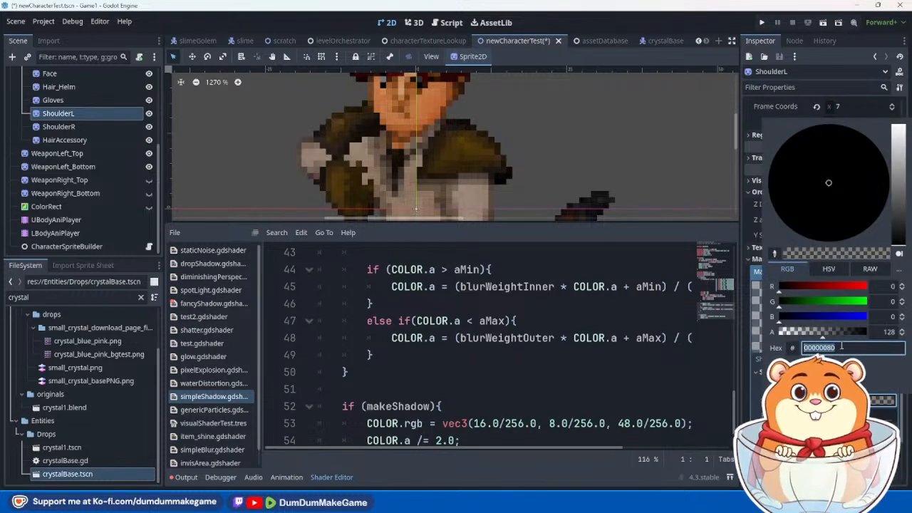
pyautogui.moveTo(819, 332)
pyautogui.mouseDown()
pyautogui.moveTo(808, 335)
pyautogui.moveTo(824, 337)
pyautogui.mouseUp()
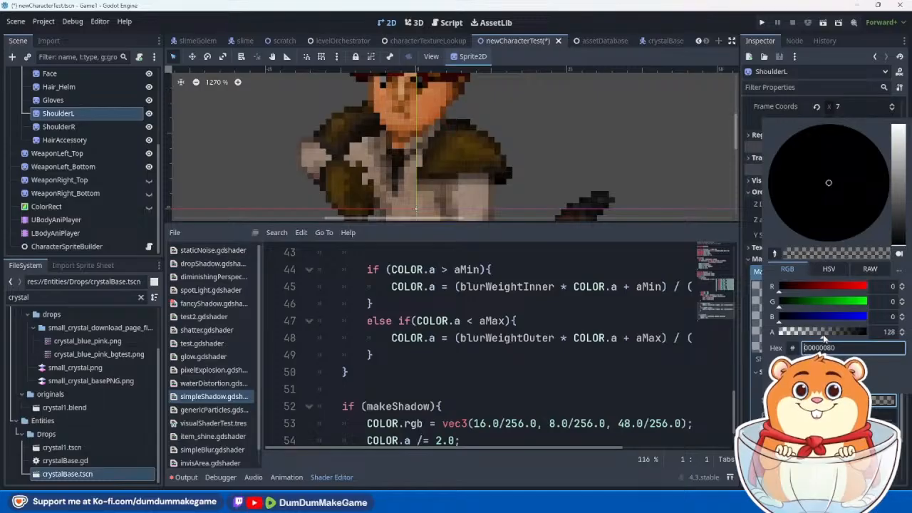
pyautogui.moveTo(825, 336)
pyautogui.mouseDown()
pyautogui.moveTo(804, 337)
pyautogui.moveTo(815, 335)
pyautogui.mouseUp()
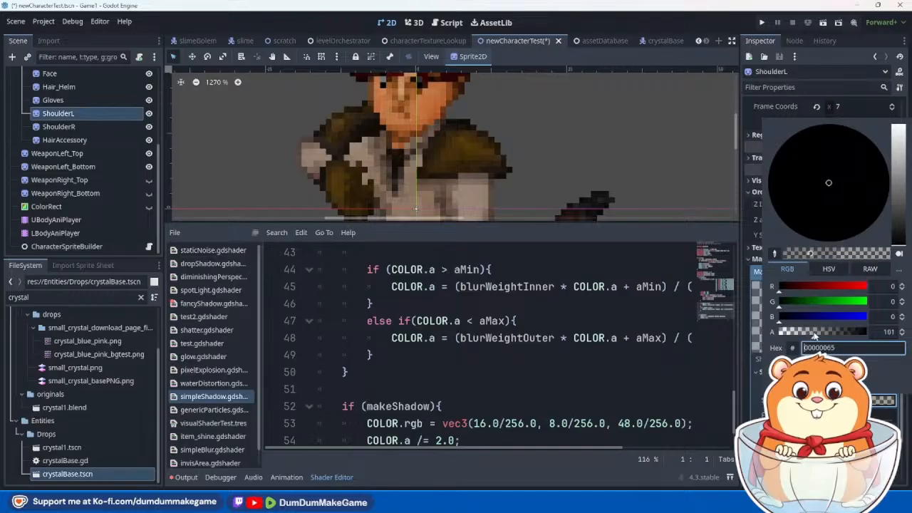
pyautogui.click(883, 331)
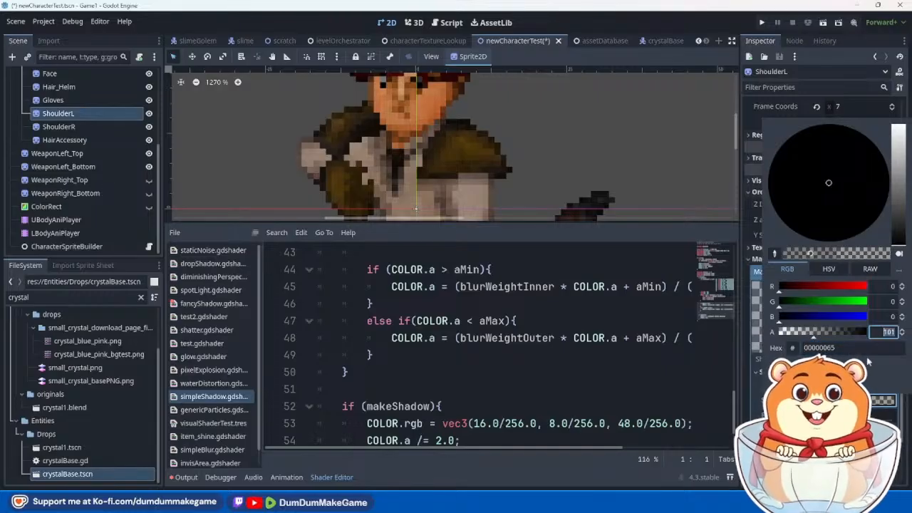
# Step: Review the simpleShadow code from the blur weight calculations back up to its uniform declarations
pyautogui.click(617, 321)
pyautogui.keyDown('shift'); pyautogui.hscroll(3, 618, 318); pyautogui.keyUp('shift')
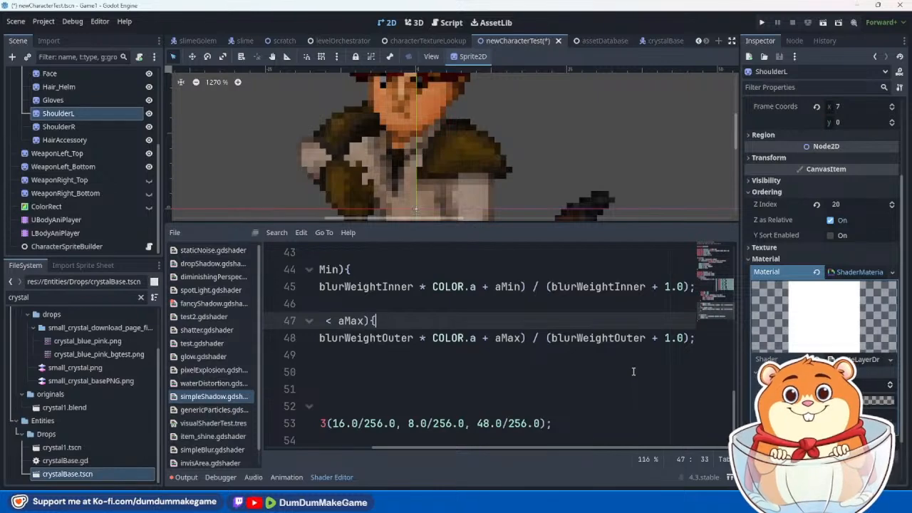
pyautogui.keyDown('shift'); pyautogui.hscroll(-3, 633, 371); pyautogui.keyUp('shift')
pyautogui.scroll(2, 634, 365)
pyautogui.scroll(10, 635, 365)
pyautogui.keyDown('shift'); pyautogui.hscroll(1, 630, 362); pyautogui.keyUp('shift')
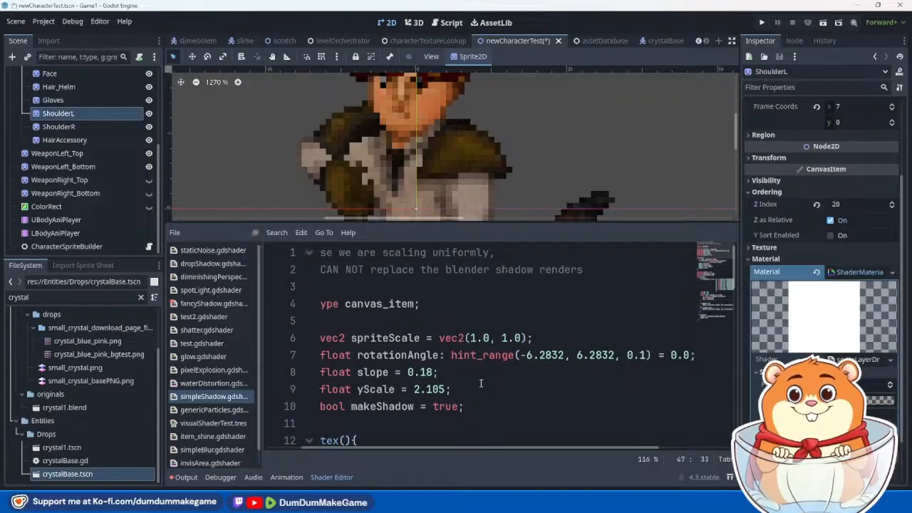
# Step: Open the drop shadow shader assigned to ShoulderL and set the default alpha of its shadowColor uniform to 0.2
pyautogui.click(855, 360)
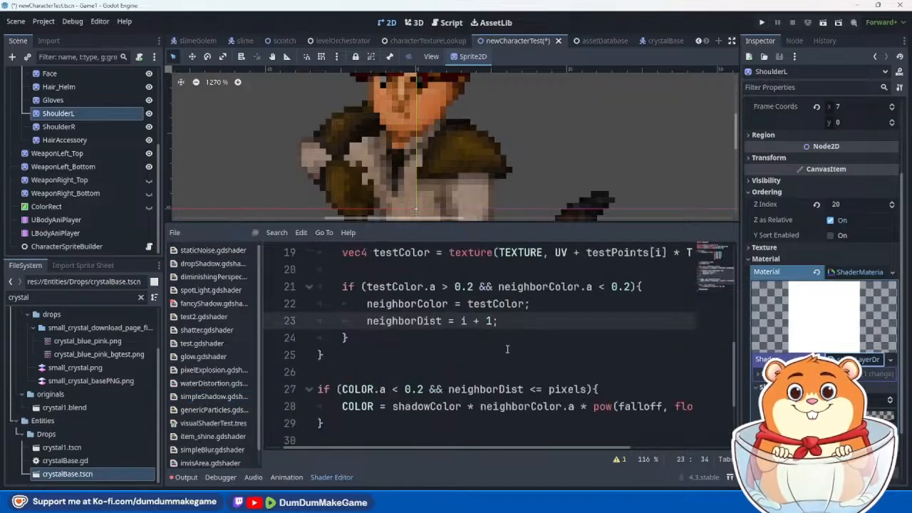
pyautogui.scroll(6, 508, 351)
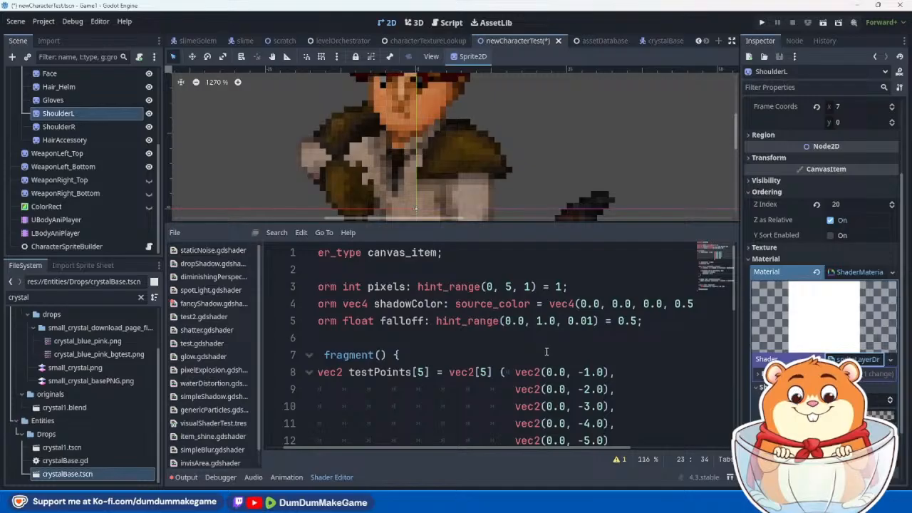
pyautogui.keyDown('shift'); pyautogui.hscroll(2, 566, 325); pyautogui.keyUp('shift')
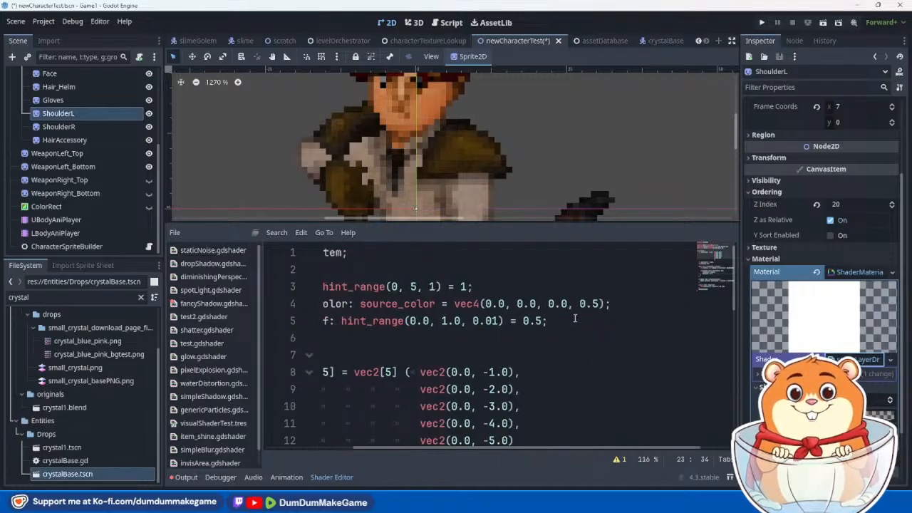
pyautogui.click(598, 304)
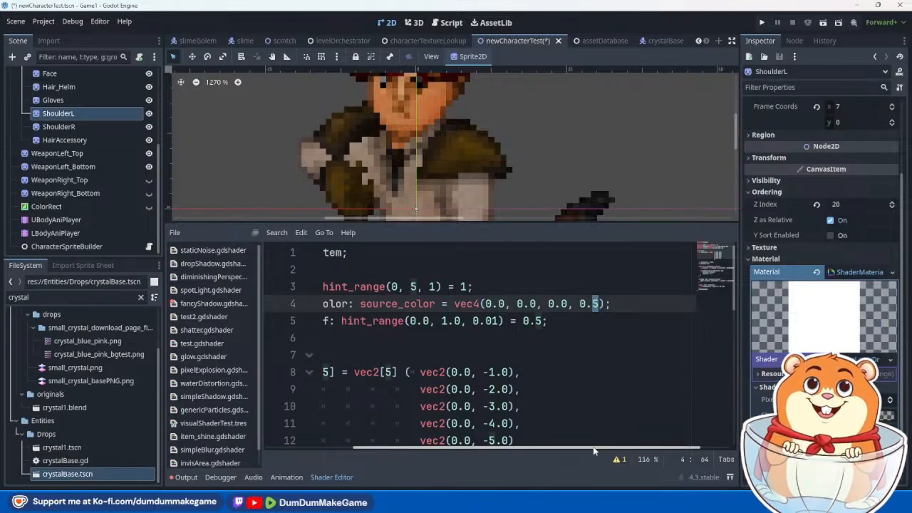
pyautogui.write('2')
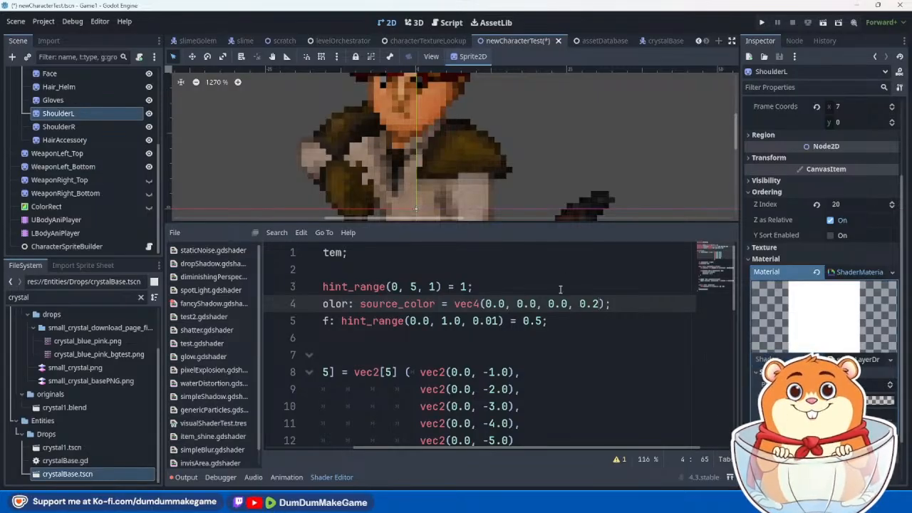
# Step: Try 0.3 as shadowColor's default alpha and settle on 0.4
pyautogui.click(593, 305)
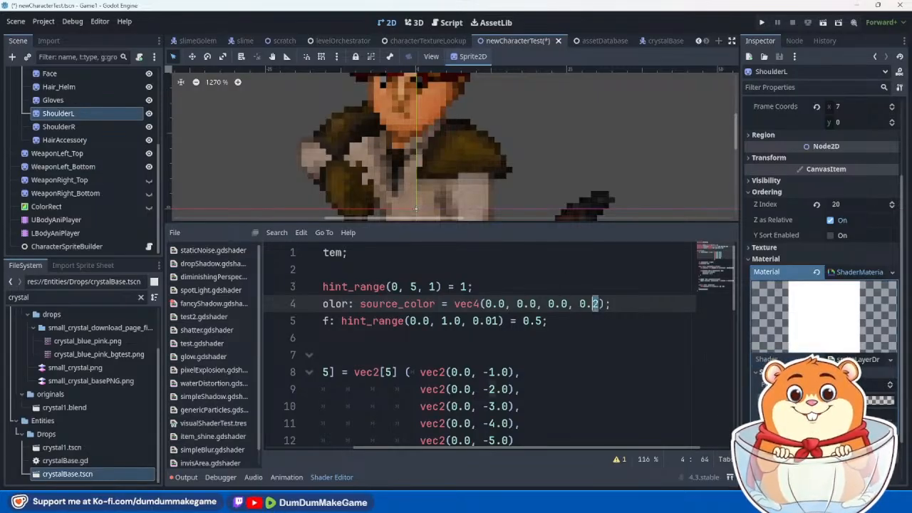
pyautogui.write('3')
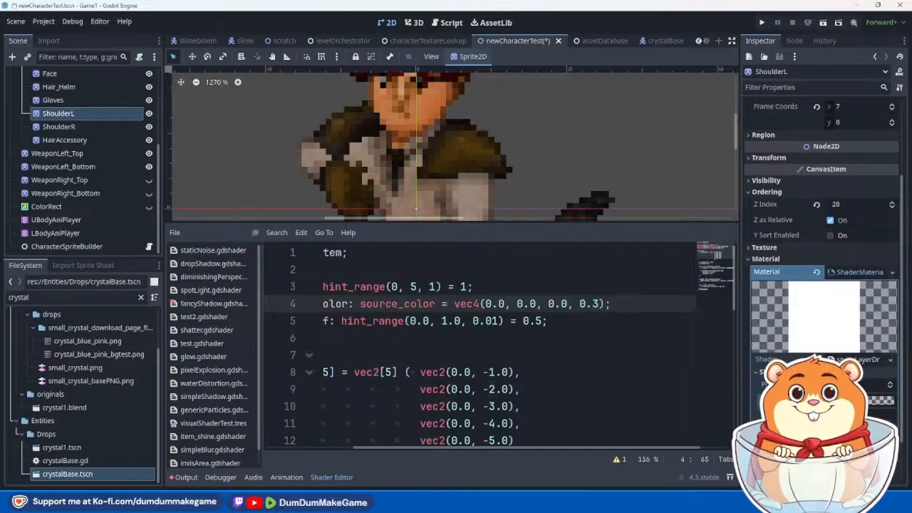
pyautogui.press('BackSpace')
pyautogui.write('4')
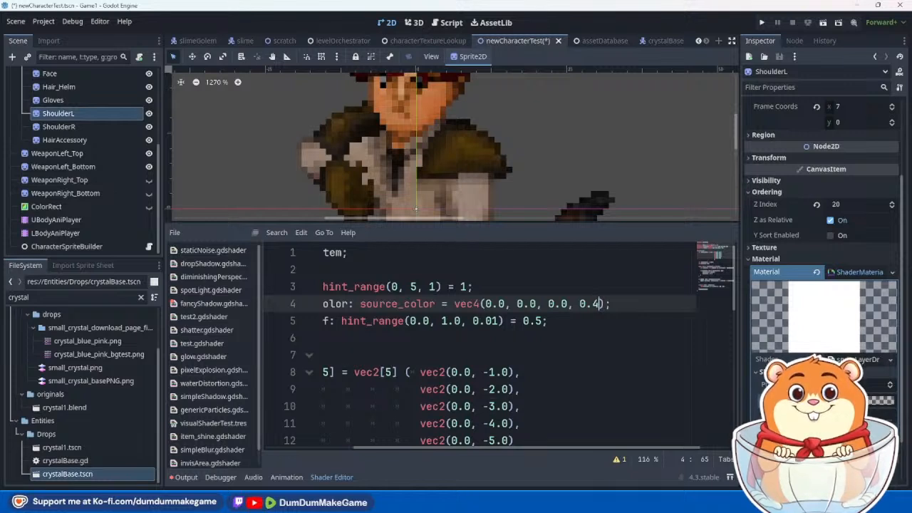
# Step: Select UBodyAniPlayer, scrub the Bow_Attack1_Down animation to 0.375 seconds and examine the shoulder pad shadow on the character
pyautogui.scroll(-8, 549, 183)
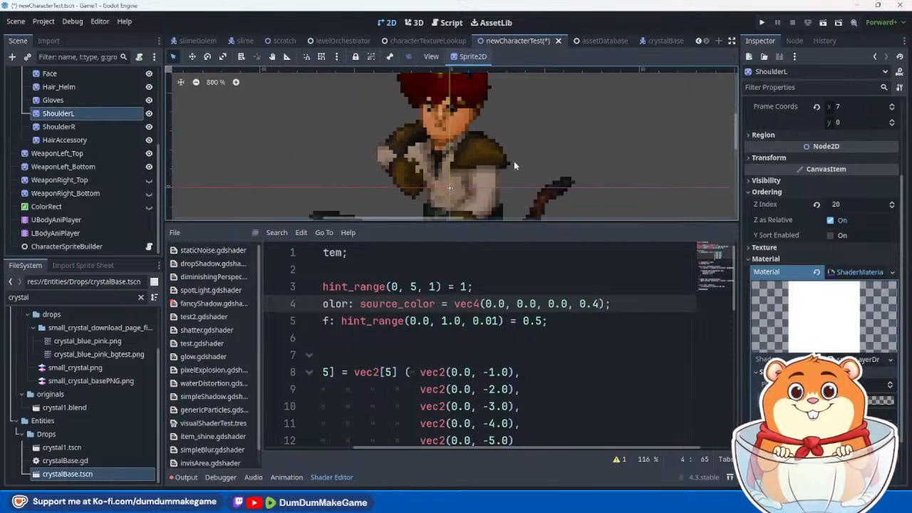
pyautogui.moveTo(549, 183); pyautogui.dragTo(540, 169, button='middle')
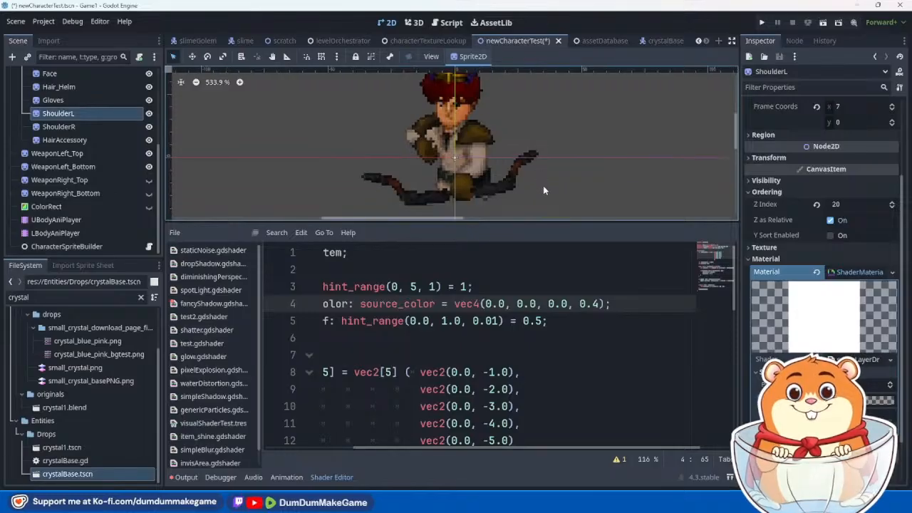
pyautogui.scroll(5, 494, 188)
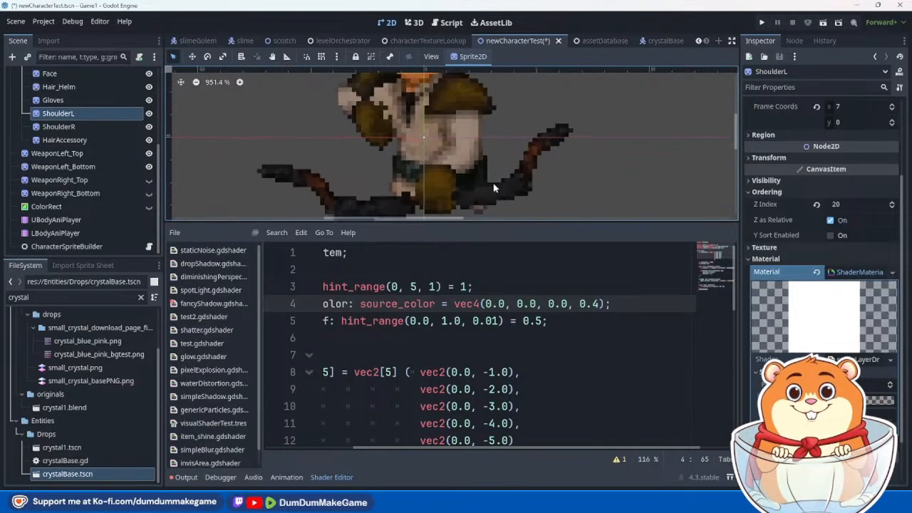
pyautogui.click(57, 220)
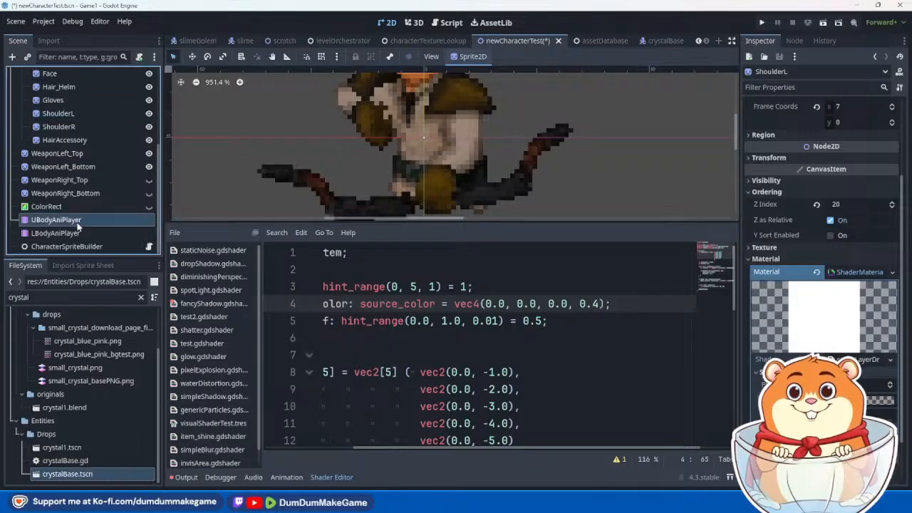
pyautogui.moveTo(247, 248); pyautogui.dragTo(325, 265)
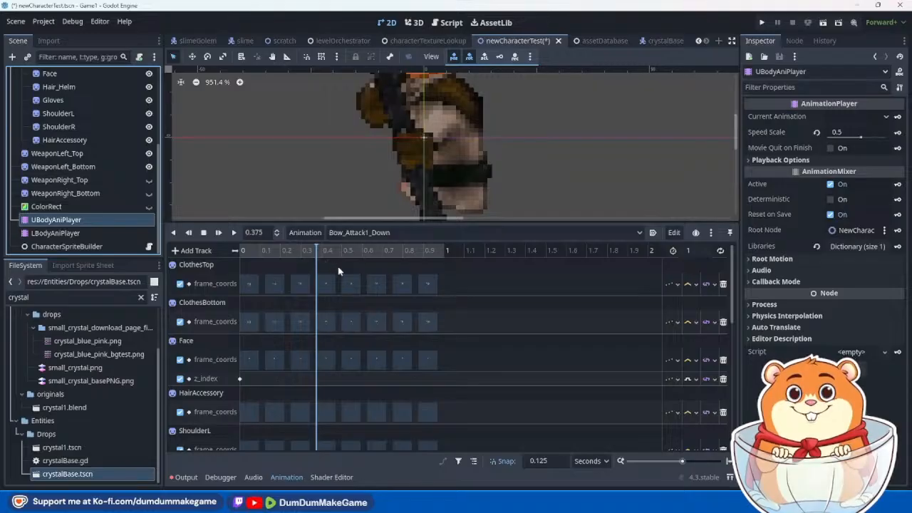
pyautogui.moveTo(512, 166); pyautogui.dragTo(407, 200, button='middle')
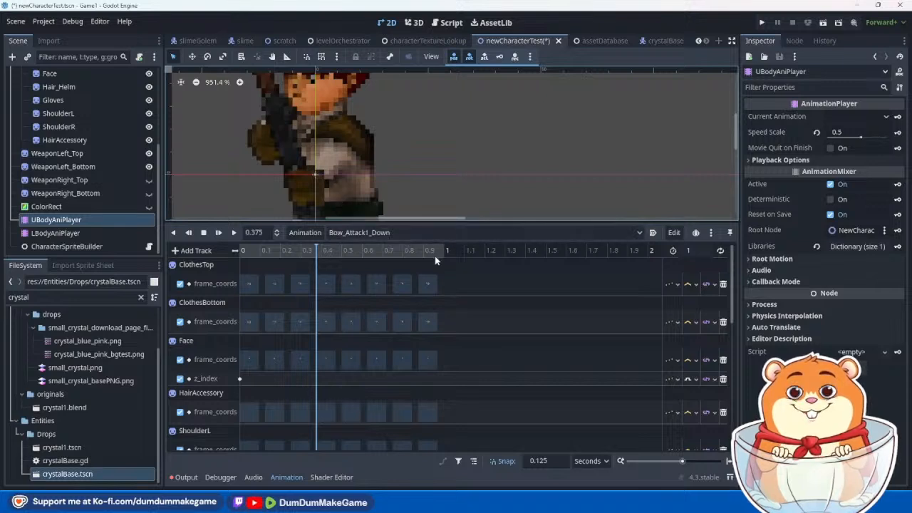
pyautogui.scroll(-5, 384, 179)
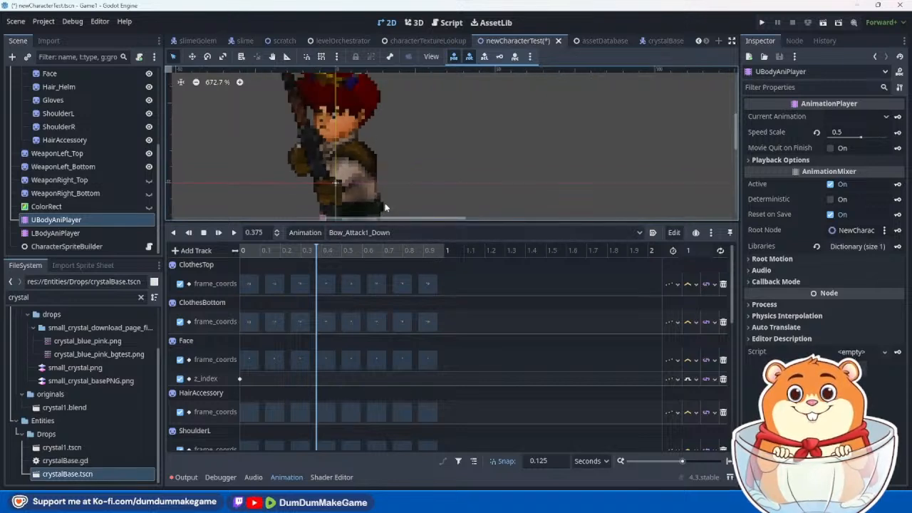
pyautogui.moveTo(384, 164); pyautogui.dragTo(382, 158, button='middle')
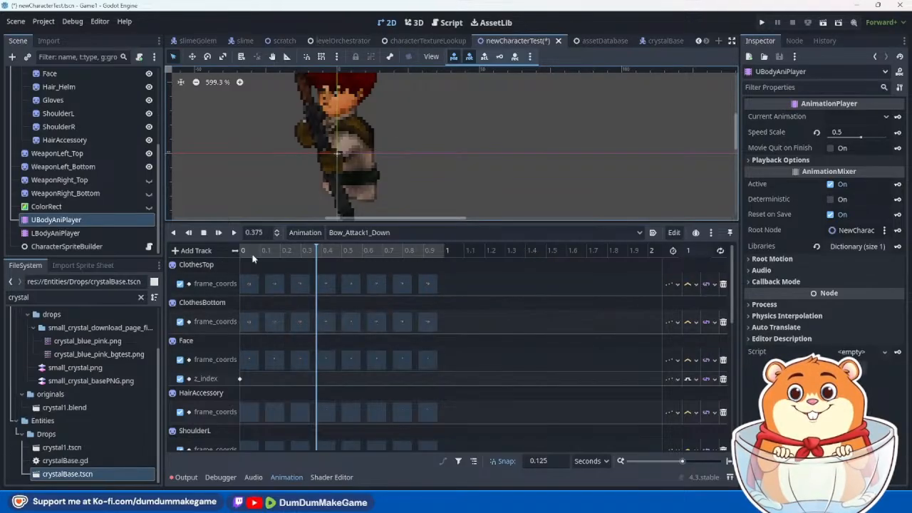
# Step: Open the shader assigned to ShoulderL and set the default alpha of its shadowColor uniform to 0.35
pyautogui.click(84, 153)
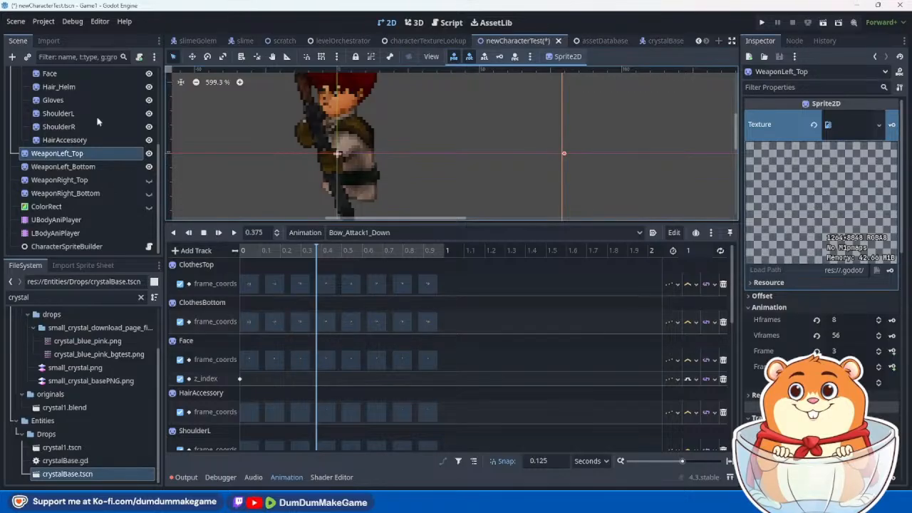
pyautogui.click(72, 113)
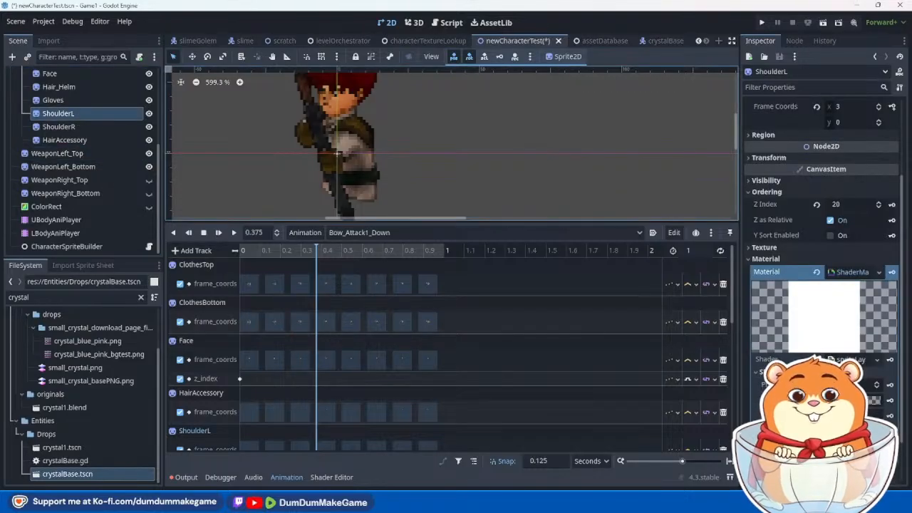
pyautogui.click(855, 361)
pyautogui.moveTo(601, 305); pyautogui.dragTo(595, 304)
pyautogui.write('35')
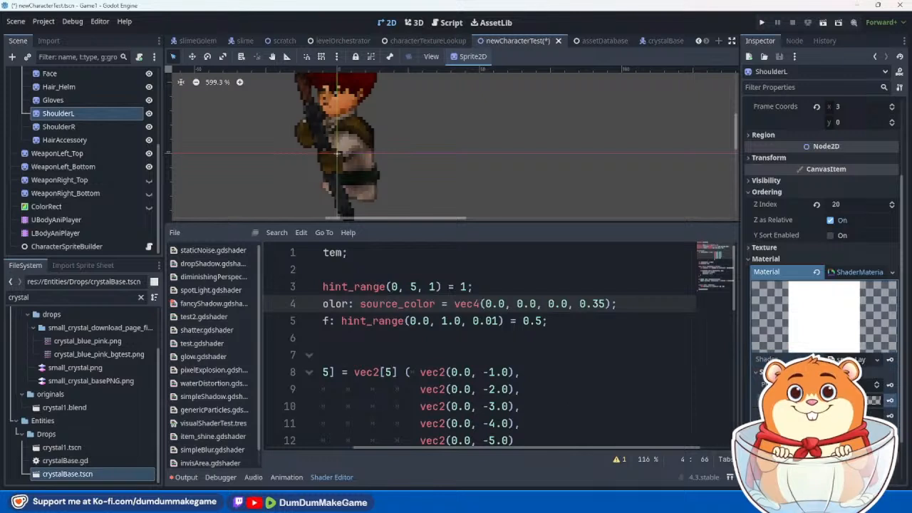
# Step: Examine the shoulder pad shadow on the character both close up and from farther away, along with the shader's sample points and loop
pyautogui.scroll(3, 342, 148)
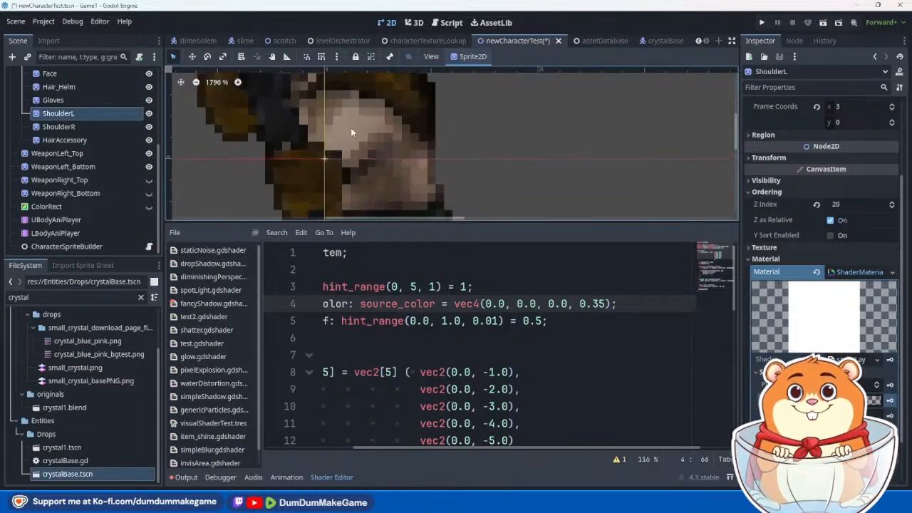
pyautogui.scroll(-2, 363, 140)
pyautogui.scroll(-2, 395, 165)
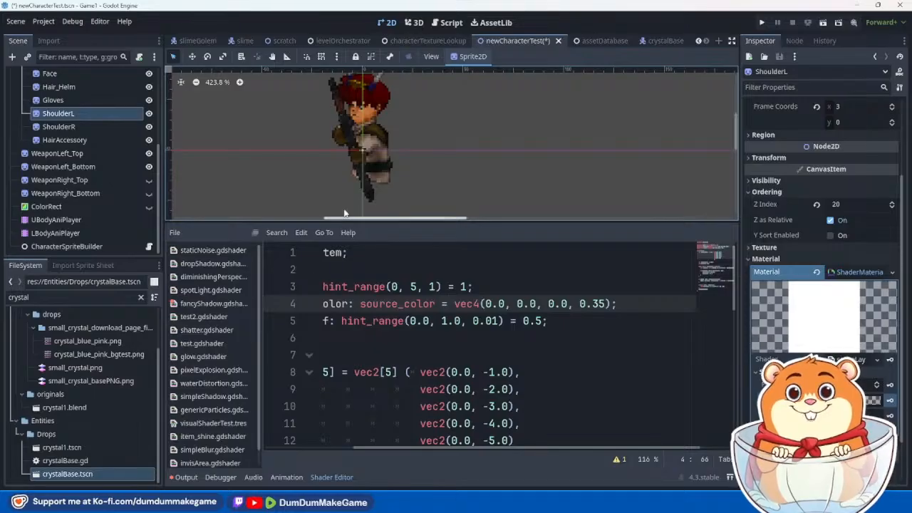
pyautogui.moveTo(405, 174); pyautogui.dragTo(421, 206, button='middle')
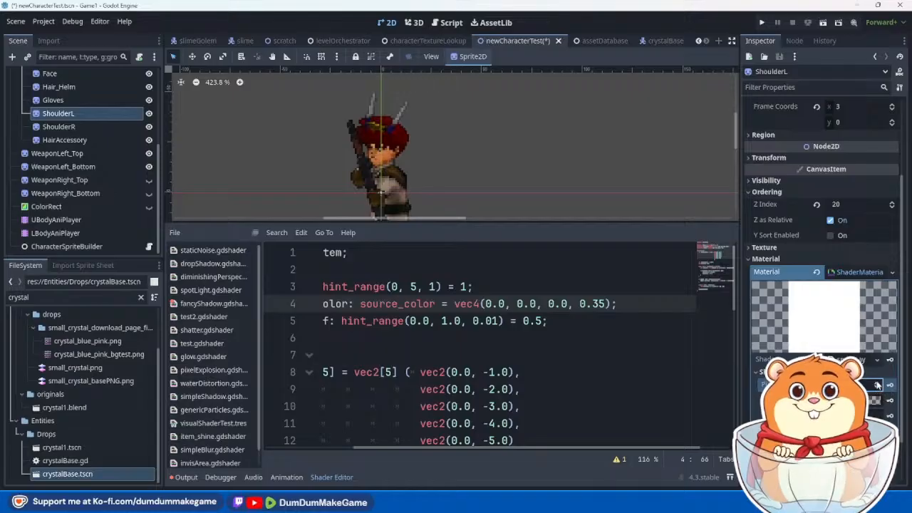
pyautogui.scroll(15, 397, 186)
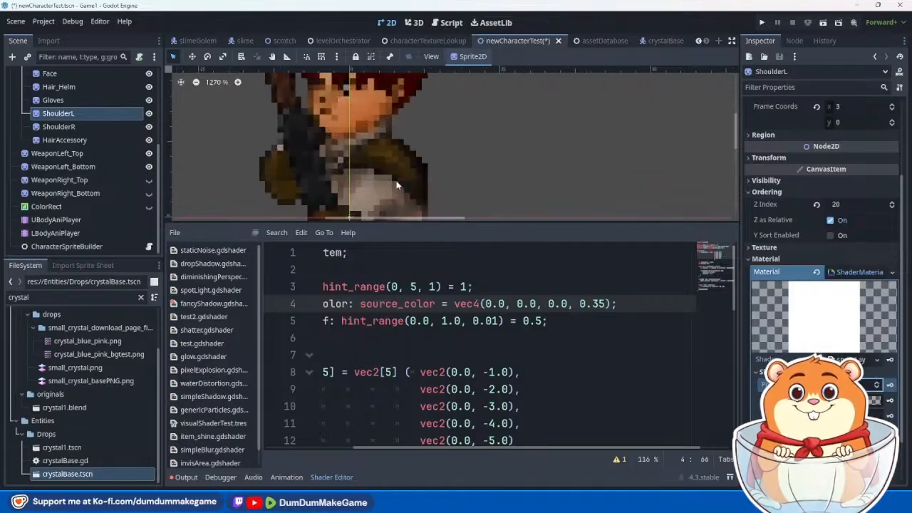
pyautogui.scroll(-3, 577, 250)
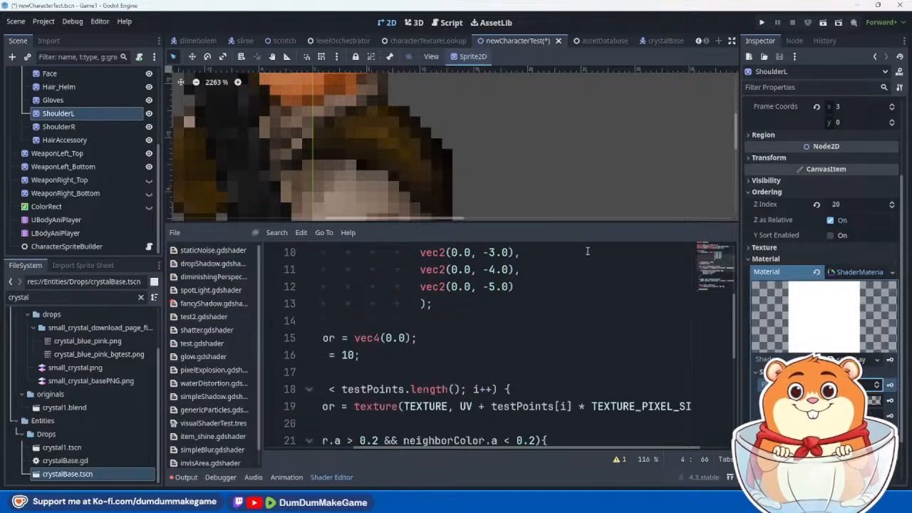
pyautogui.scroll(-4, 492, 177)
pyautogui.scroll(2, 527, 162)
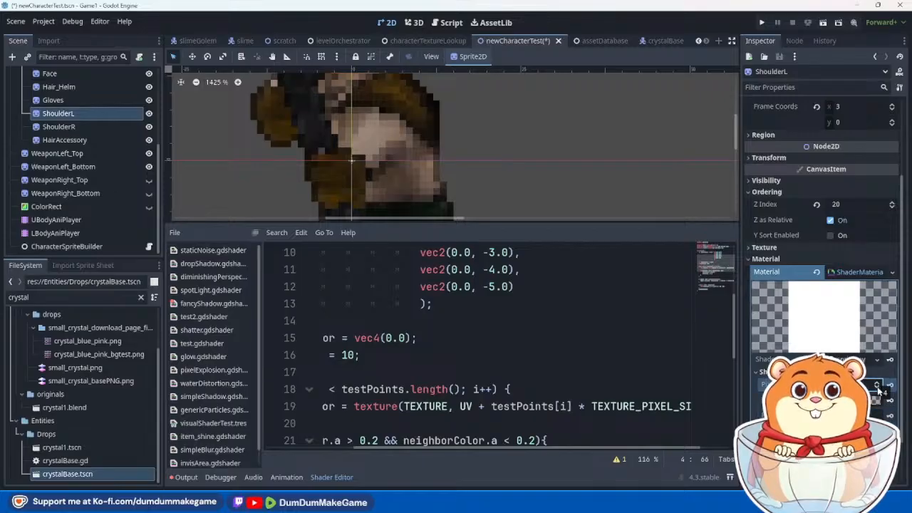
pyautogui.scroll(-5, 467, 189)
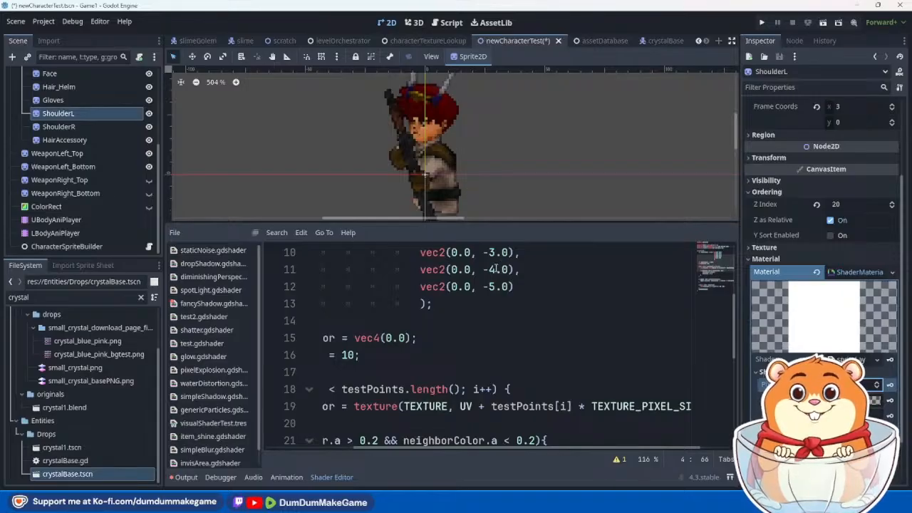
pyautogui.scroll(5, 433, 171)
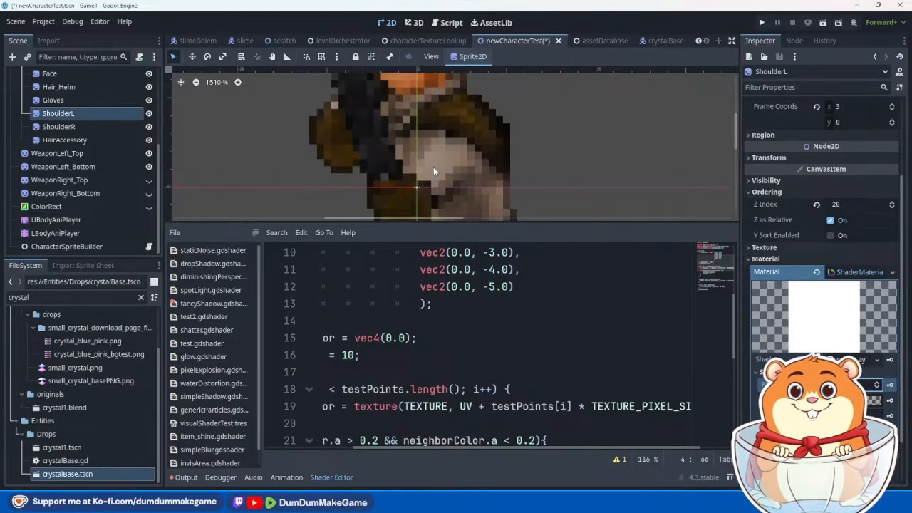
pyautogui.scroll(-4, 464, 189)
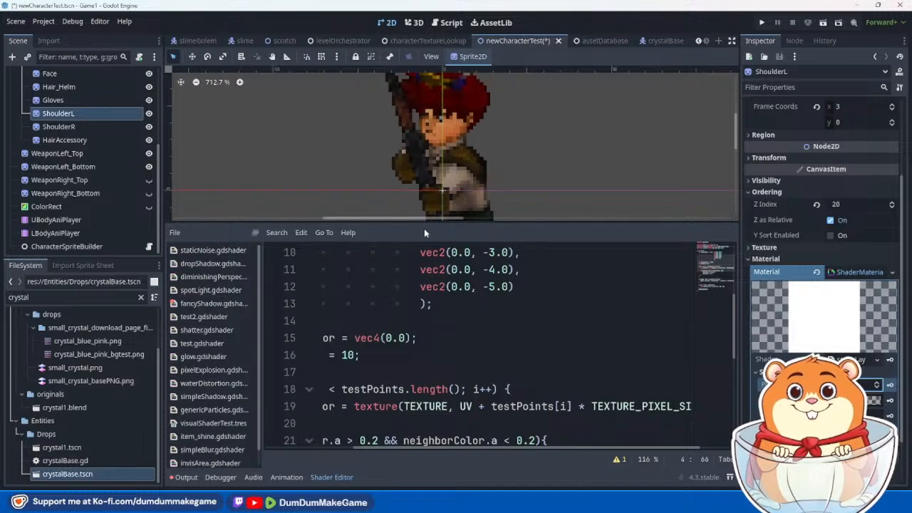
# Step: Play the Bow_Attack1_Down animation from UBodyAniPlayer and inspect the shoulder pad shadow closely on its final frame
pyautogui.click(56, 219)
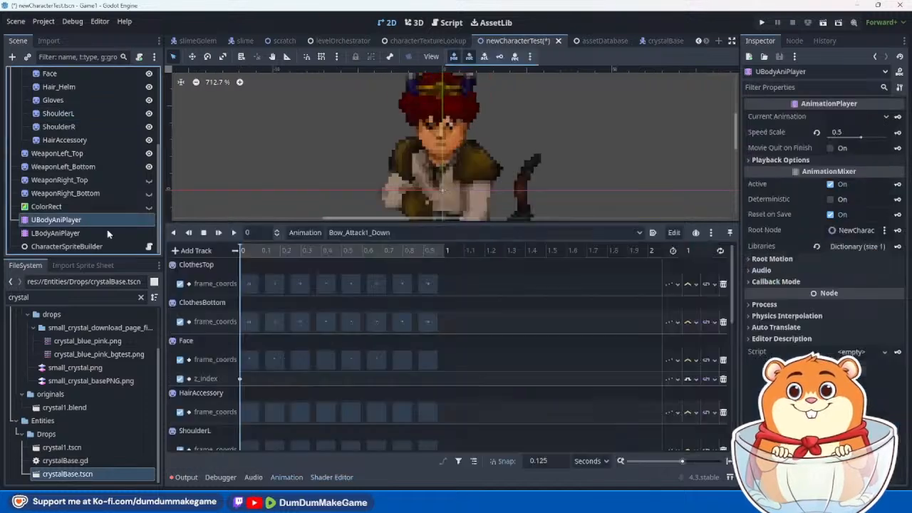
pyautogui.click(233, 233)
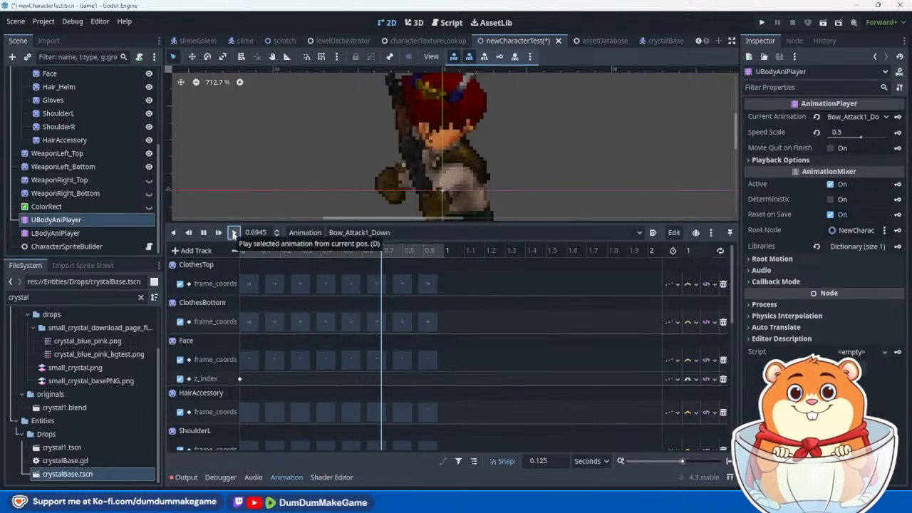
pyautogui.scroll(1, 451, 158)
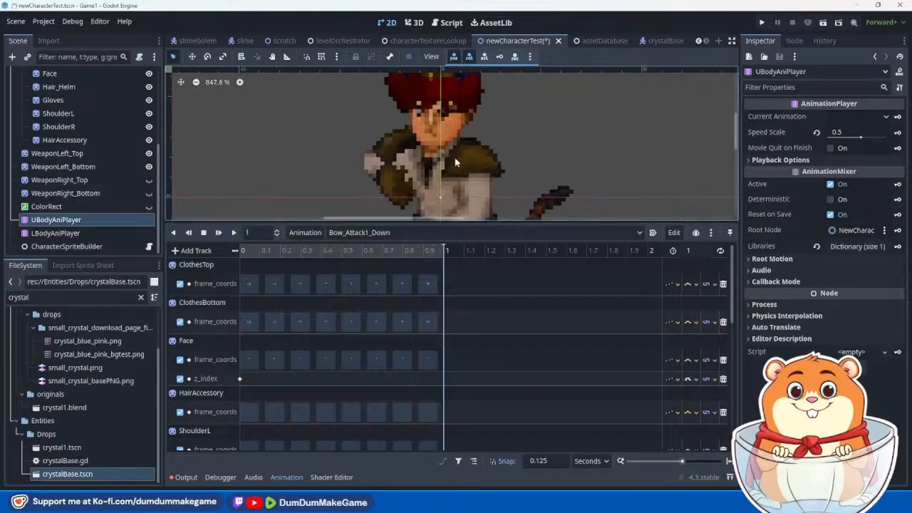
pyautogui.scroll(20, 451, 158)
pyautogui.moveTo(518, 125); pyautogui.dragTo(515, 122, button='middle')
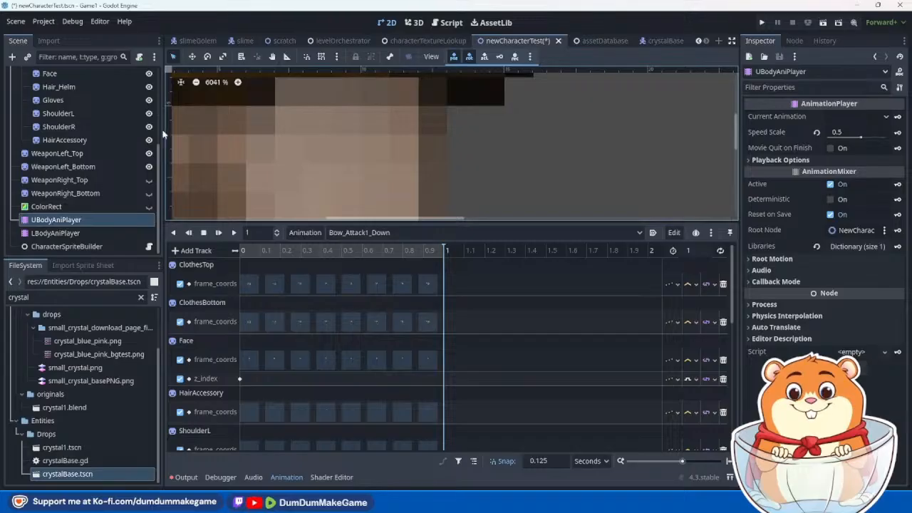
pyautogui.scroll(-3, 335, 166)
pyautogui.scroll(-6, 334, 165)
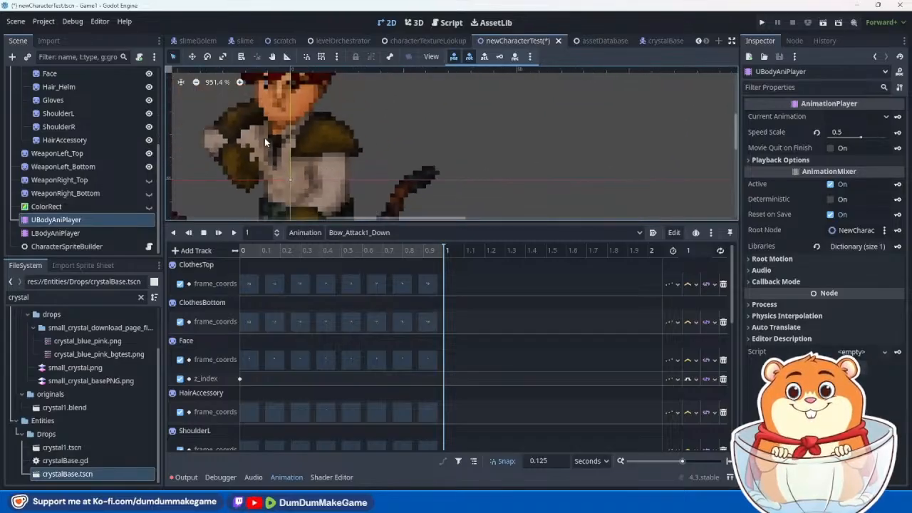
# Step: Select the SubViewport node and review its size, render target and viewport properties
pyautogui.scroll(5, 106, 149)
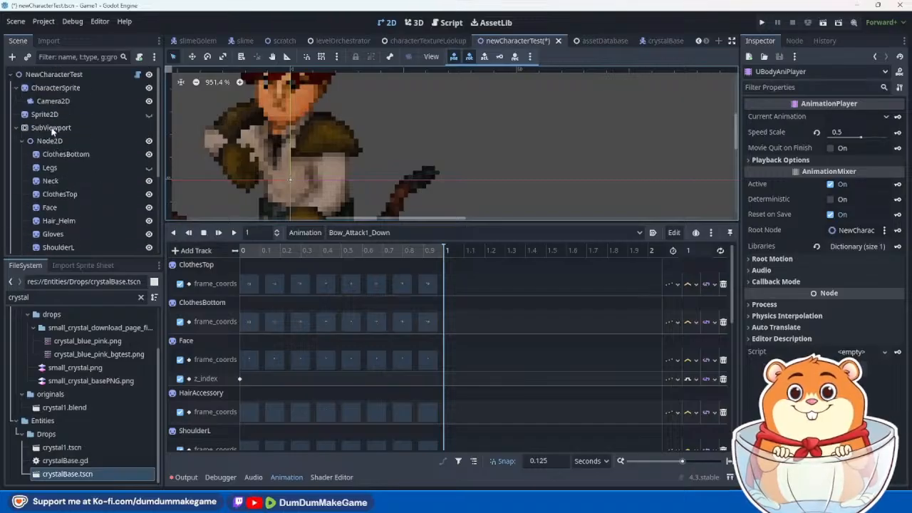
pyautogui.click(51, 129)
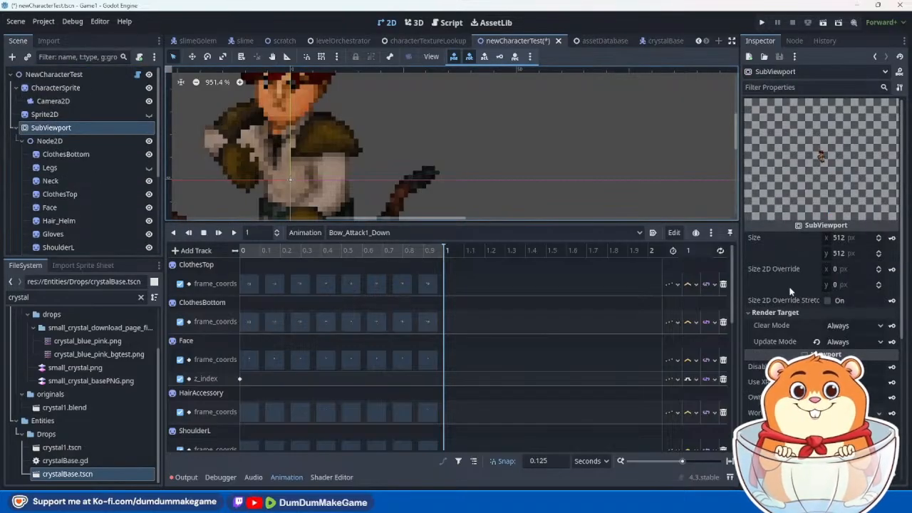
pyautogui.scroll(-3, 793, 300)
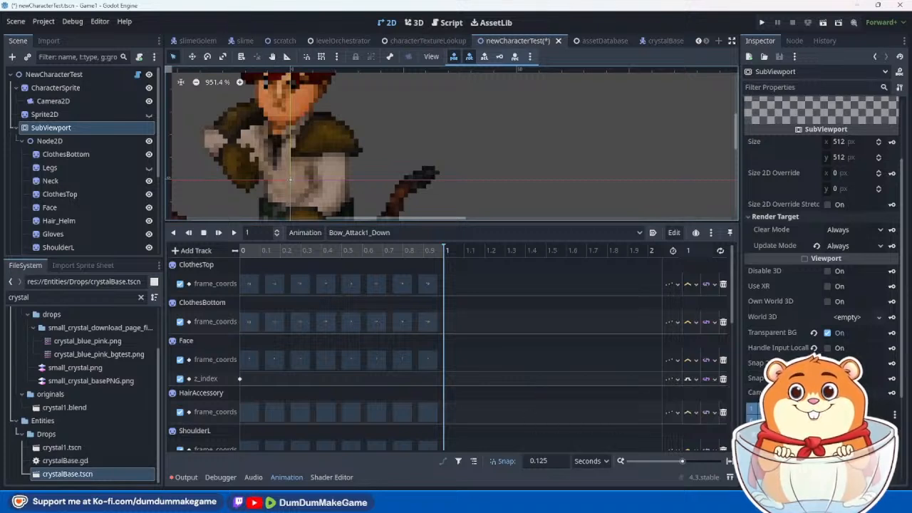
# Step: Check the whole character at several zoom levels and replay the Bow_Attack1_Down animation
pyautogui.scroll(-5, 490, 183)
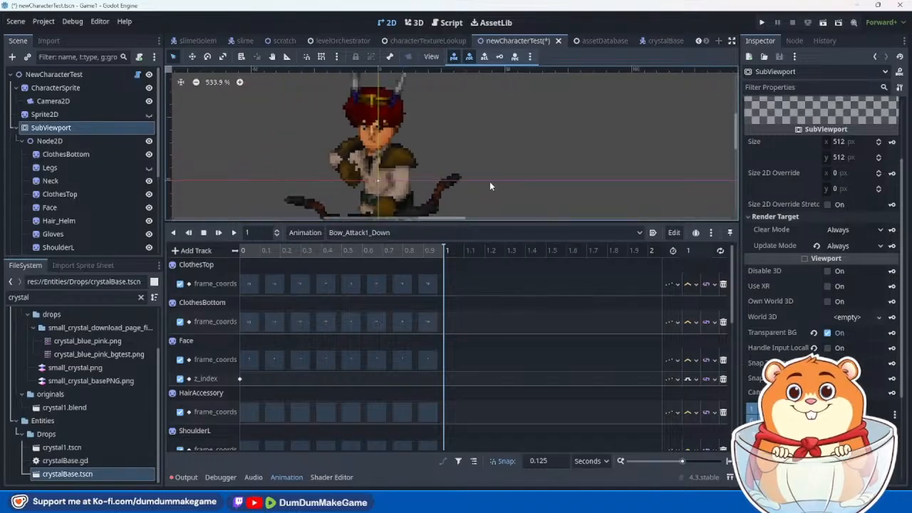
pyautogui.scroll(2, 490, 187)
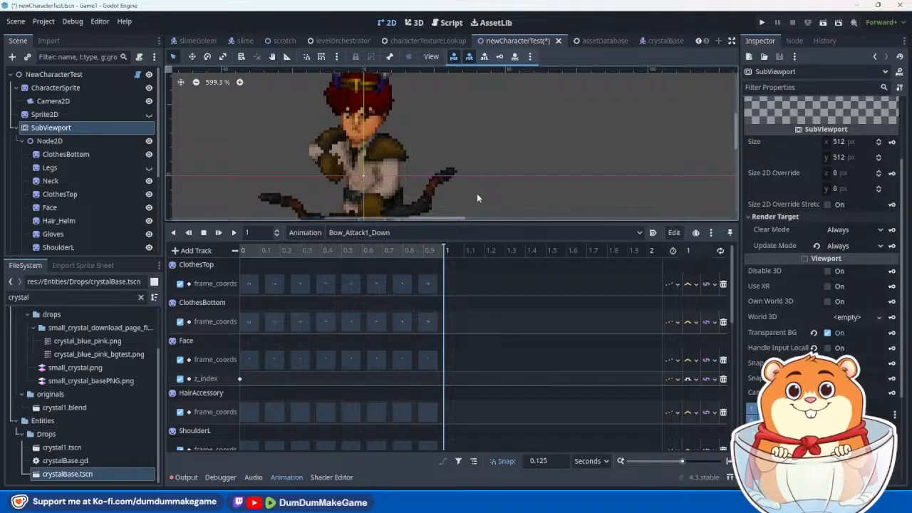
pyautogui.scroll(-3, 467, 193)
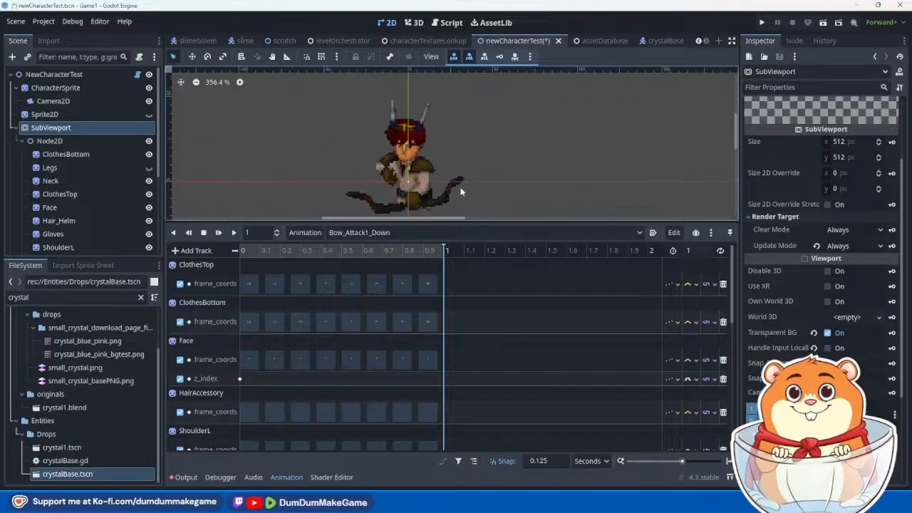
pyautogui.click(232, 233)
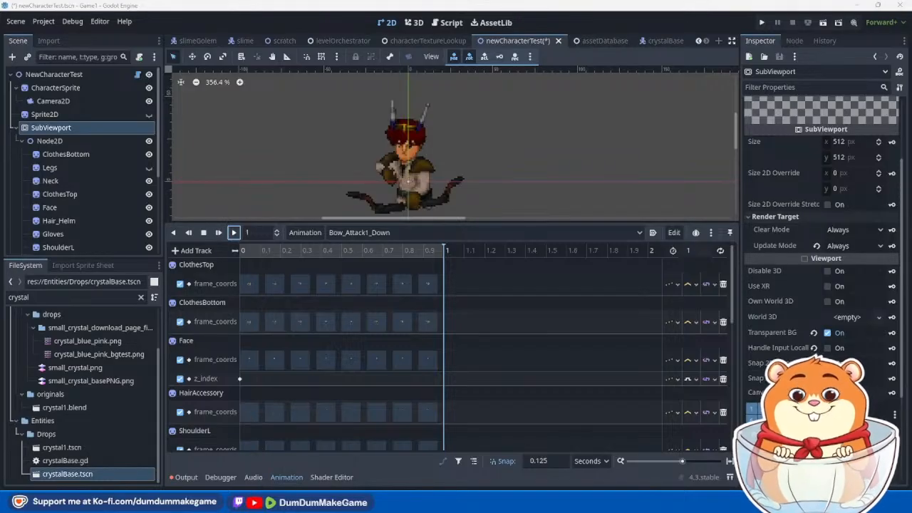
# Step: Switch to Blender, bring up both Gloves File Explorer windows, and open the Shoulders folder under ModularCharacter in the project's window
pyautogui.click(482, 502)
pyautogui.moveTo(319, 275); pyautogui.dragTo(271, 284, button='middle')
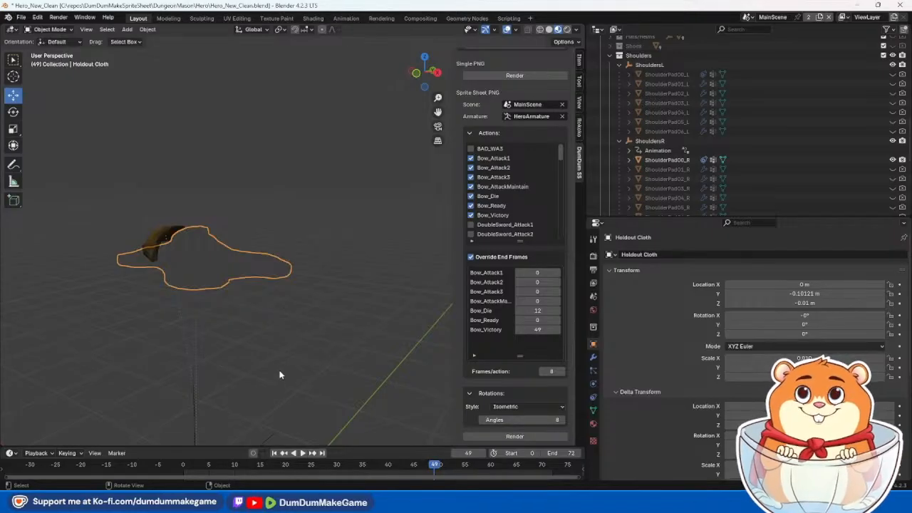
pyautogui.moveTo(153, 502)
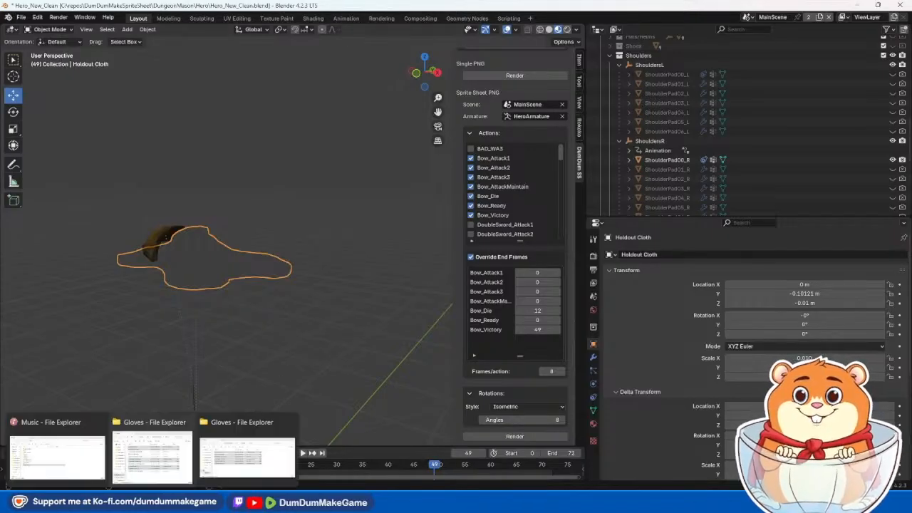
pyautogui.click(153, 454)
pyautogui.click(247, 454)
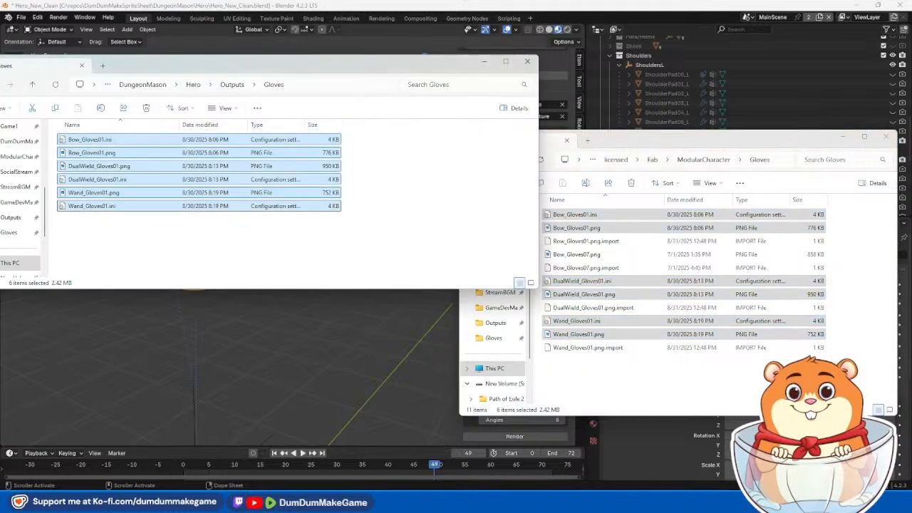
pyautogui.click(722, 162)
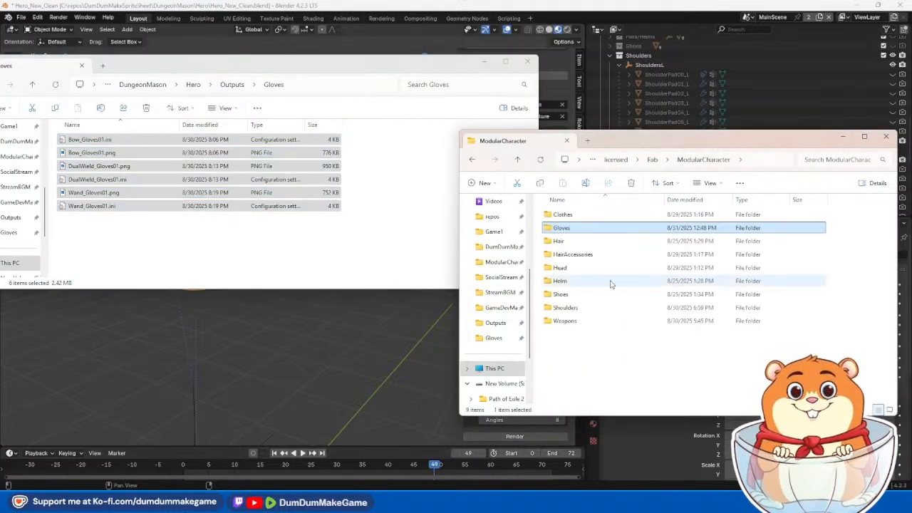
pyautogui.doubleClick(579, 307)
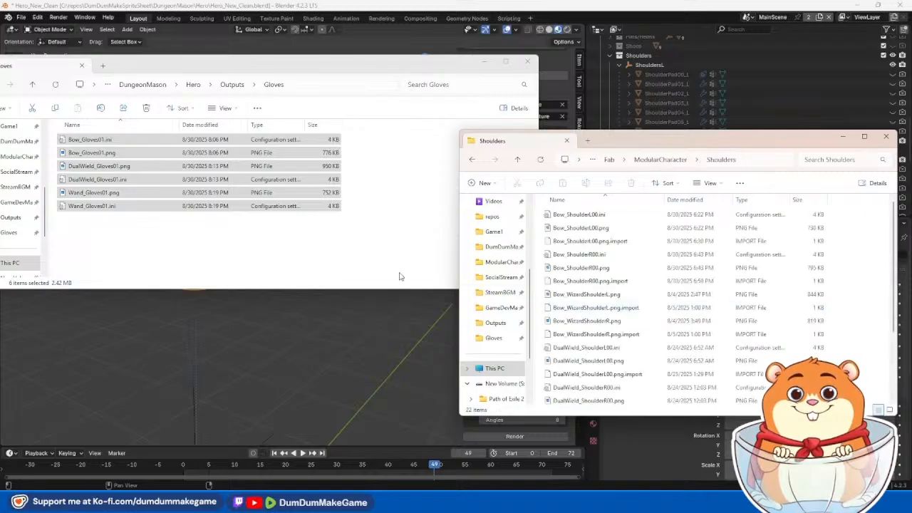
# Step: Go to the Hero Outputs folder in the render window and inspect the Hero_New_CleanSS3.png sprite sheet in Paint
pyautogui.click(235, 254)
pyautogui.click(232, 84)
pyautogui.scroll(-3, 210, 235)
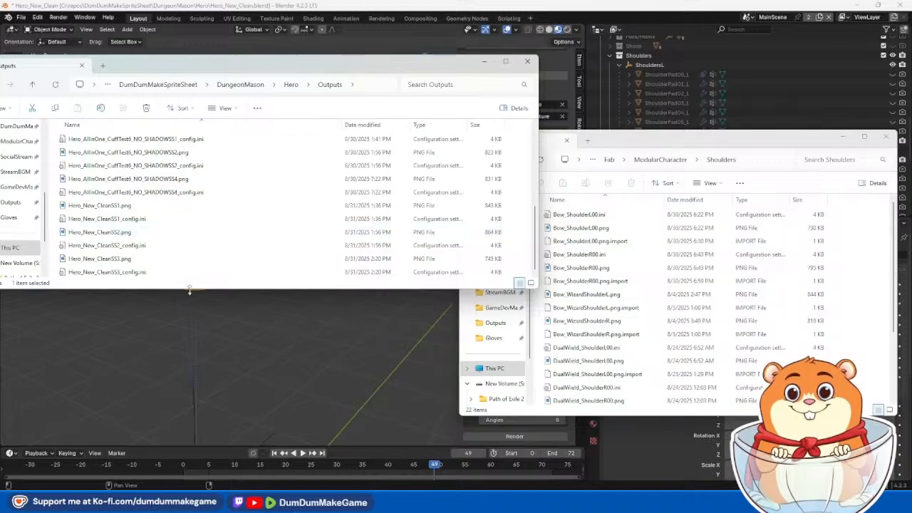
pyautogui.click(117, 261)
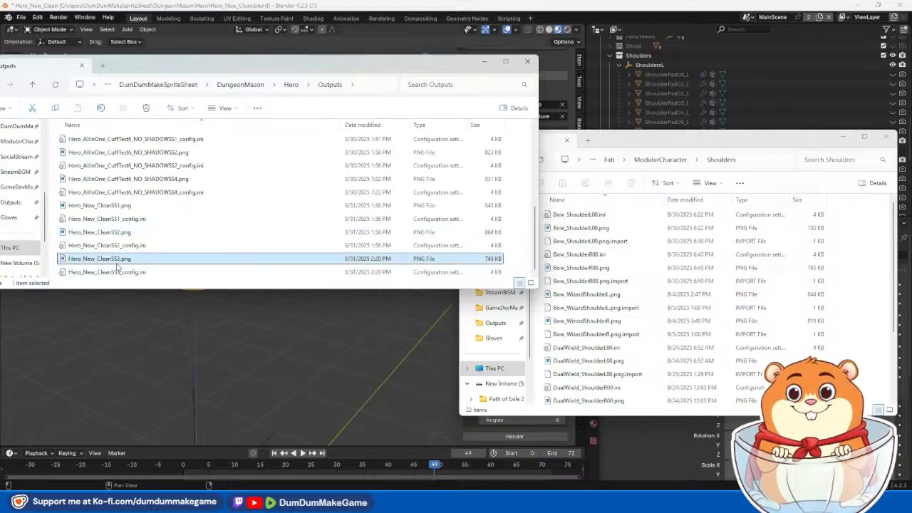
pyautogui.rightClick(119, 263)
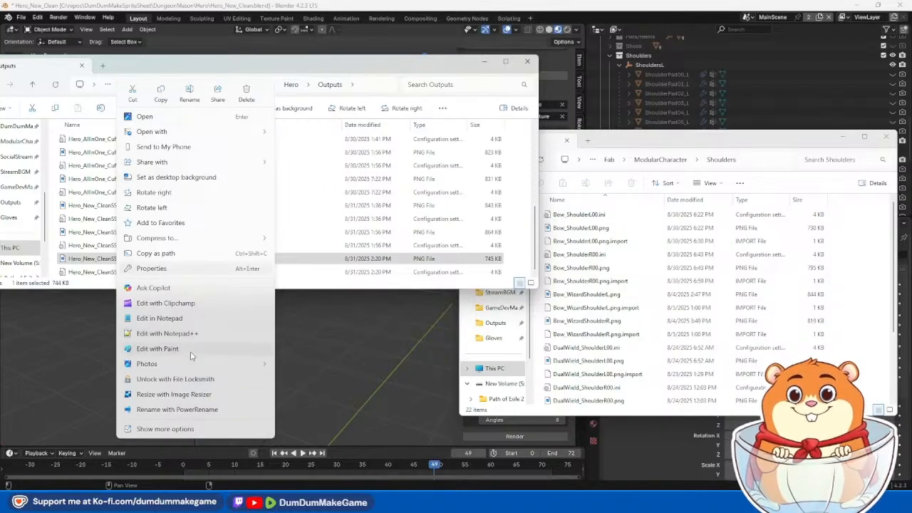
pyautogui.click(157, 349)
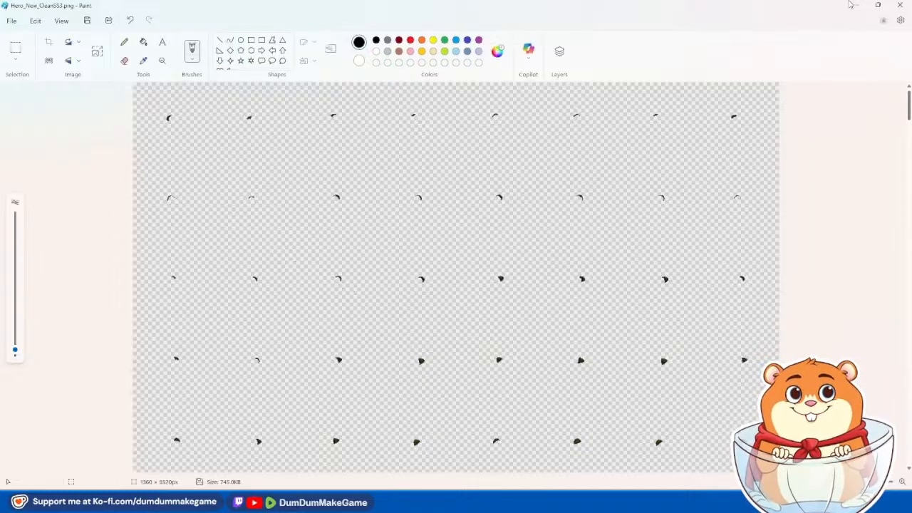
pyautogui.click(900, 5)
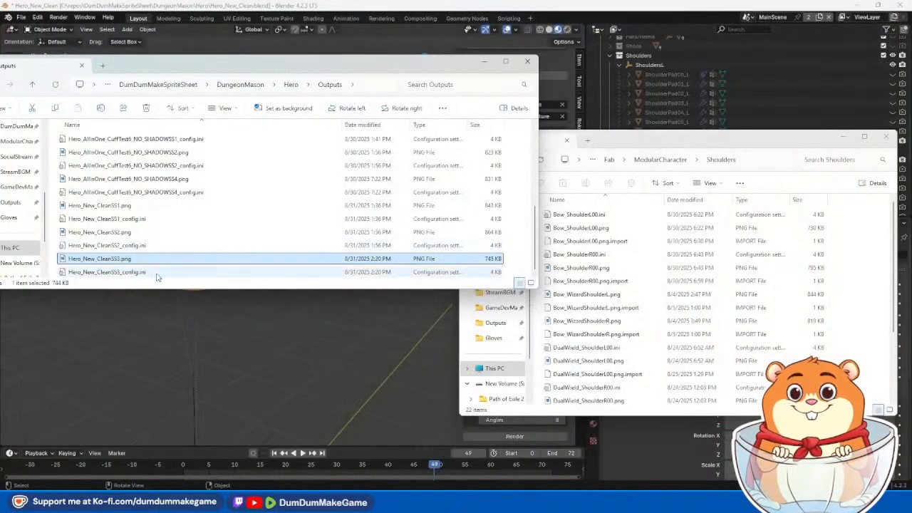
# Step: Rename Hero_New_CleanSS3.png and its Hero_New_CleanSS3_config.ini in the Outputs folder to Bow_ShoulderR00, keeping their extensions
pyautogui.click(591, 216)
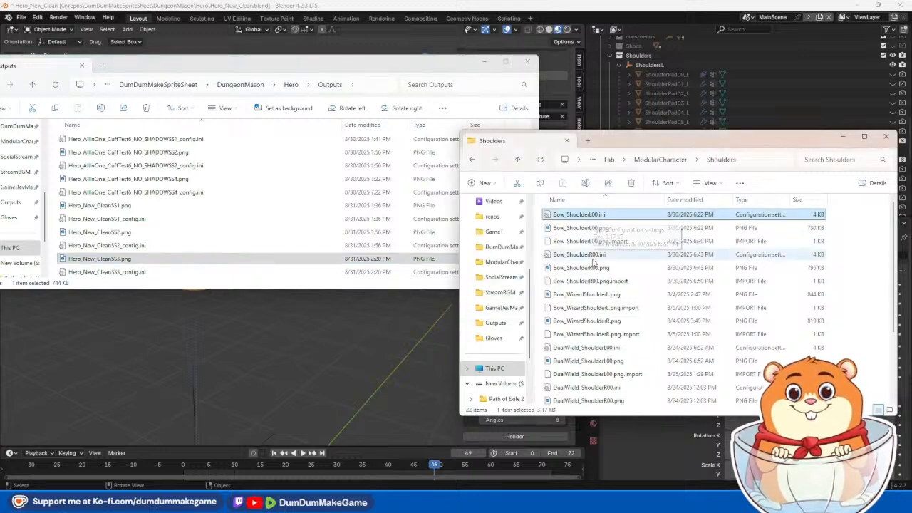
pyautogui.click(589, 257)
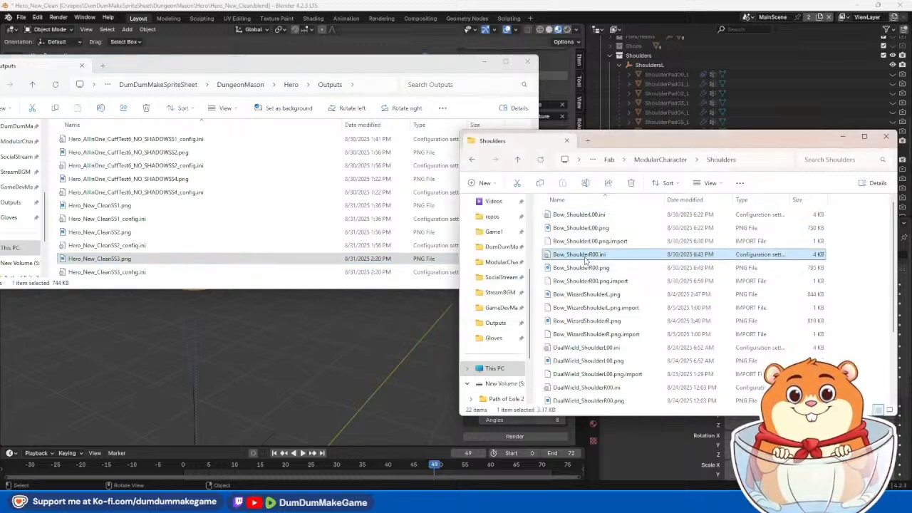
pyautogui.click(103, 261)
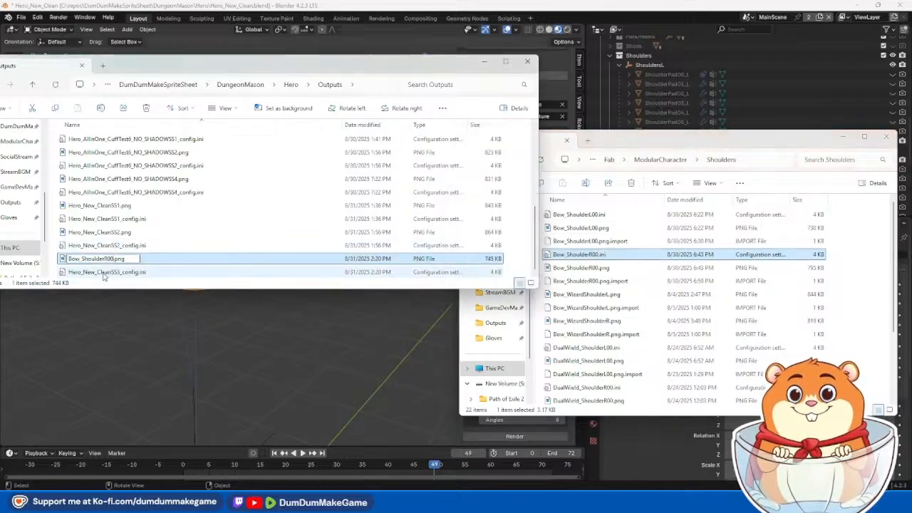
pyautogui.click(101, 275)
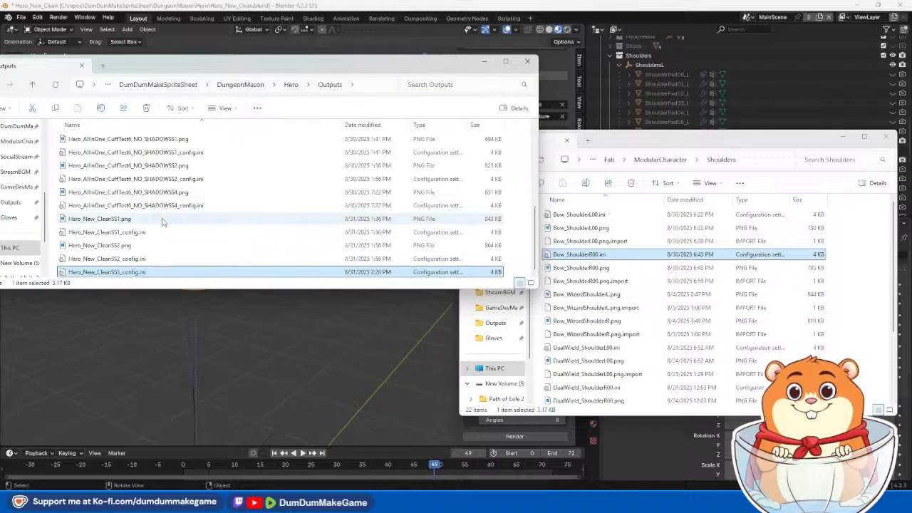
pyautogui.press('F2')
pyautogui.write('Bow_ShoulderR00')
pyautogui.click(173, 229)
# Step: Copy Bow_ShoulderR00.ini and Bow_ShoulderR00.png from Outputs into the project's Shoulders folder, replacing the existing files
pyautogui.scroll(5, 179, 240)
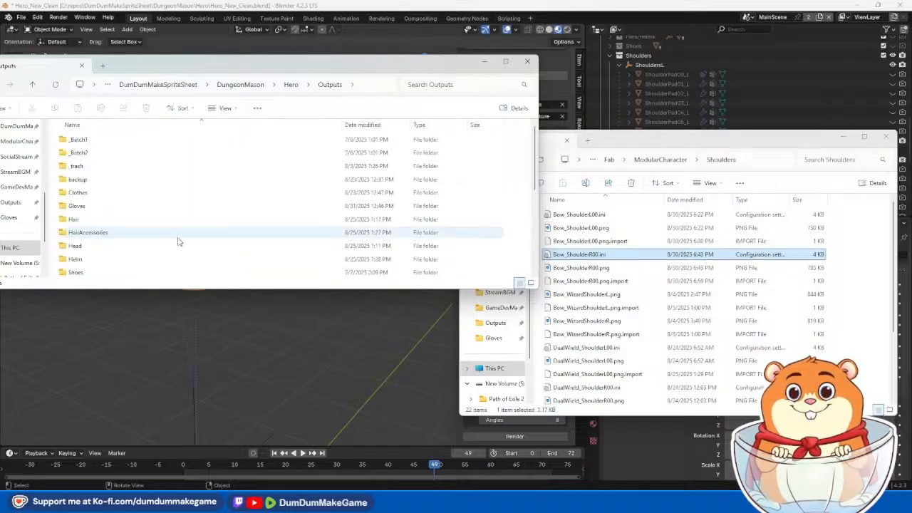
pyautogui.scroll(-4, 152, 214)
pyautogui.scroll(2, 146, 212)
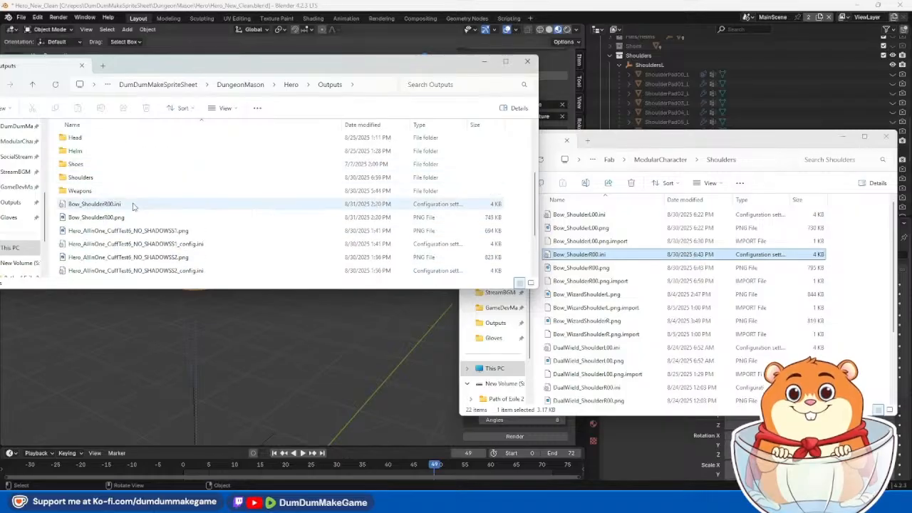
pyautogui.moveTo(133, 206); pyautogui.dragTo(171, 223)
pyautogui.click(864, 310)
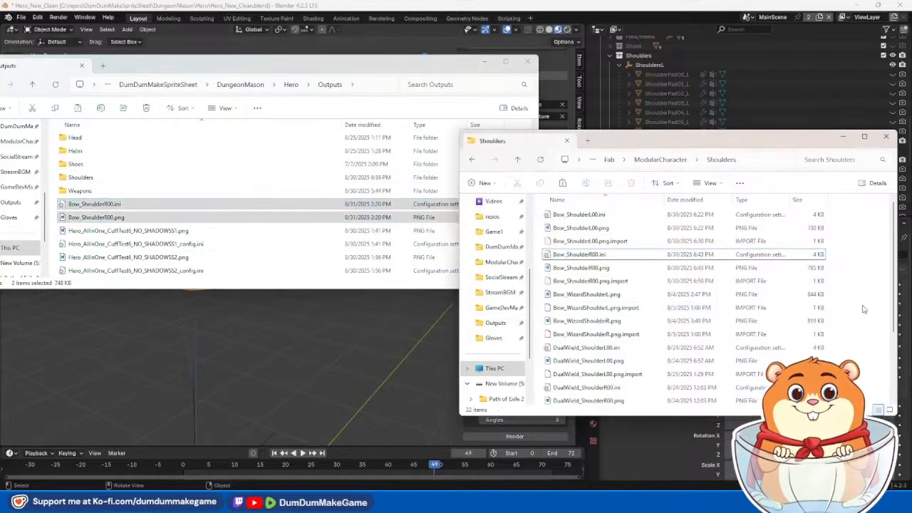
pyautogui.hotkey('ctrl', 'v')
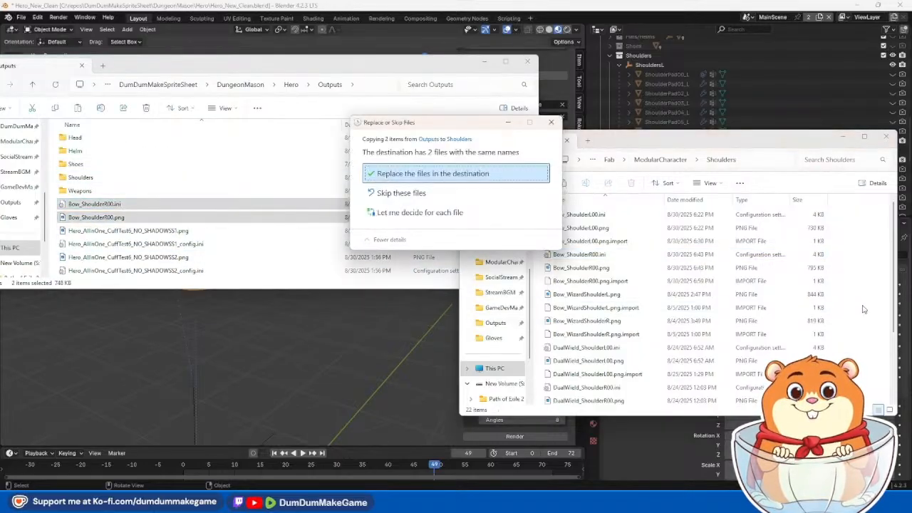
pyautogui.click(430, 175)
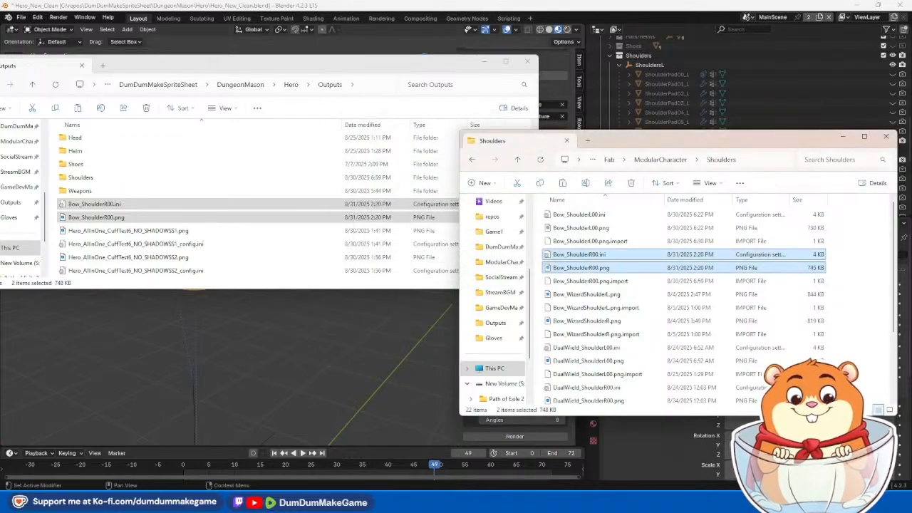
# Step: Switch to Godot and replay the Bow_Attack1_Down animation with a close view of the character's shoulders
pyautogui.click(442, 502)
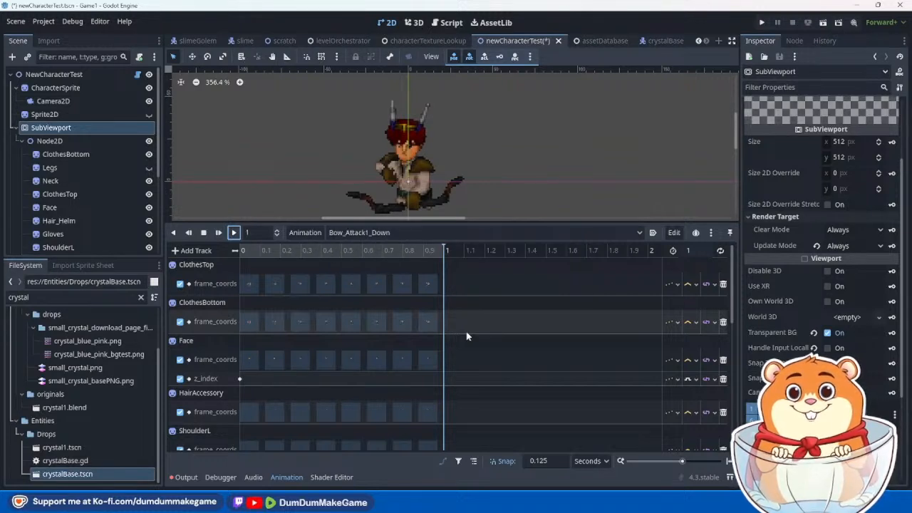
pyautogui.scroll(4, 388, 205)
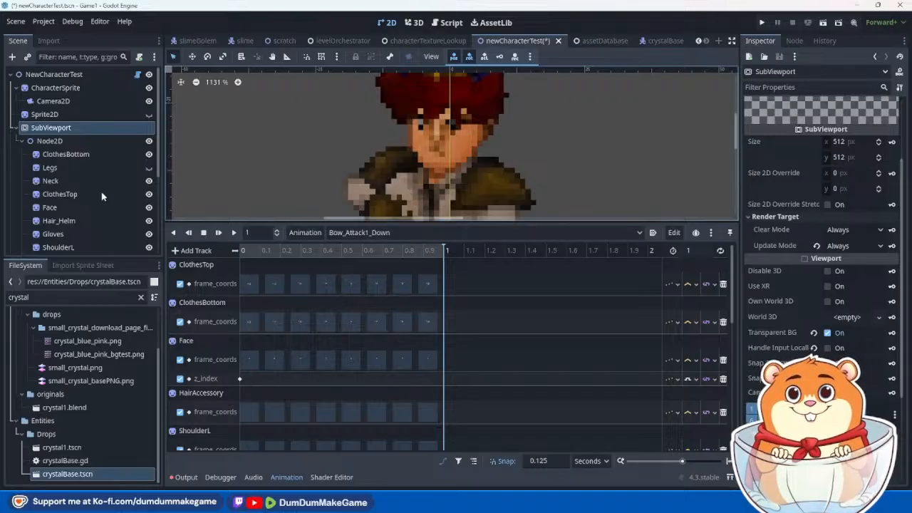
pyautogui.click(235, 234)
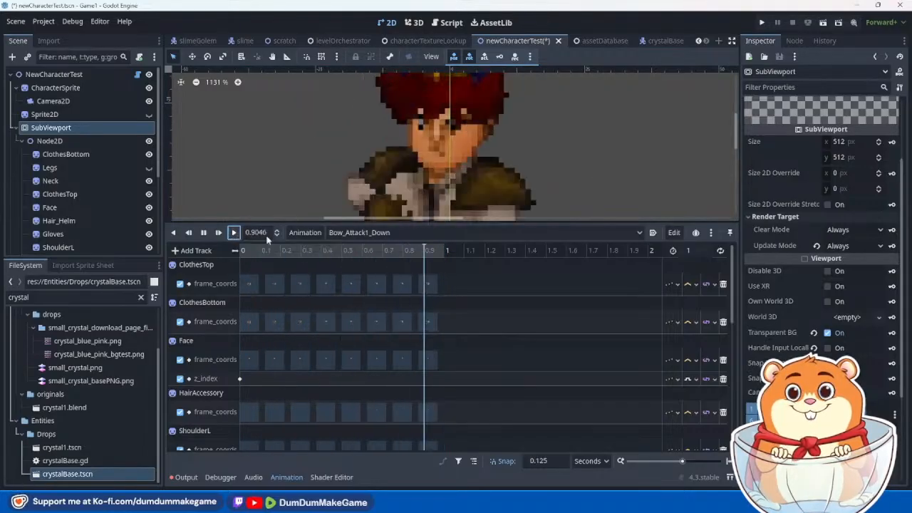
# Step: Copy the shader material from the ShoulderL sprite and paste it into the ShoulderR sprite's Material property
pyautogui.scroll(-5, 100, 161)
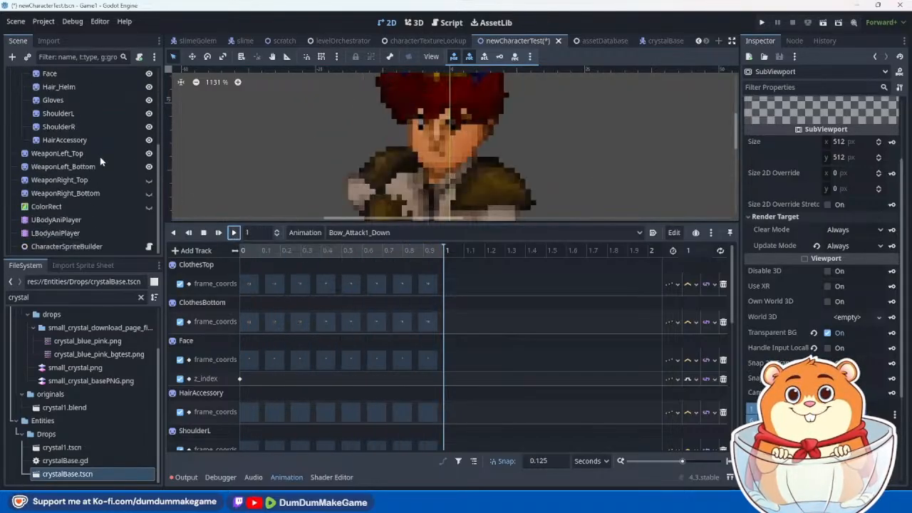
pyautogui.scroll(1, 96, 164)
pyautogui.click(71, 137)
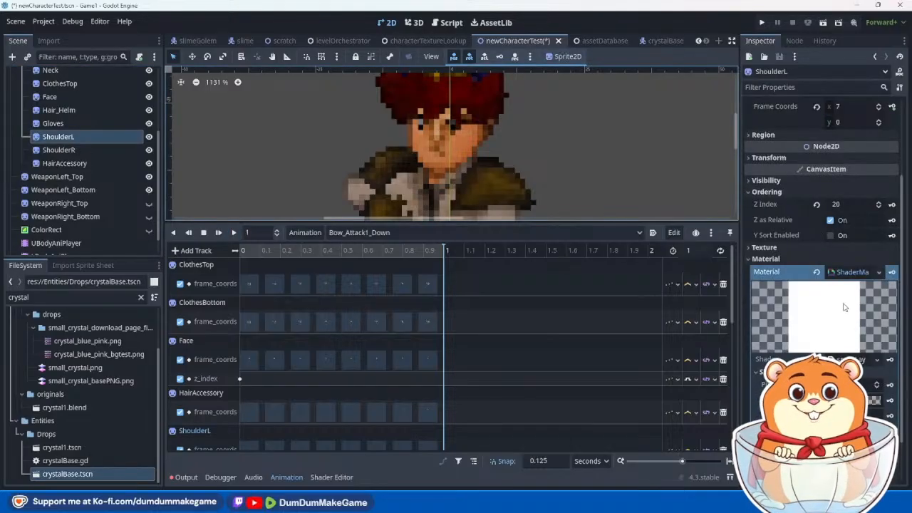
pyautogui.rightClick(791, 273)
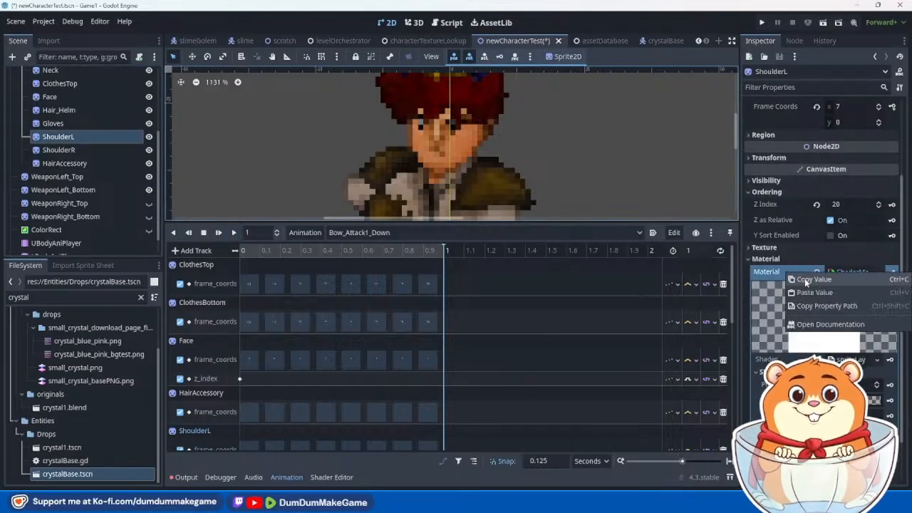
pyautogui.click(809, 280)
pyautogui.click(64, 150)
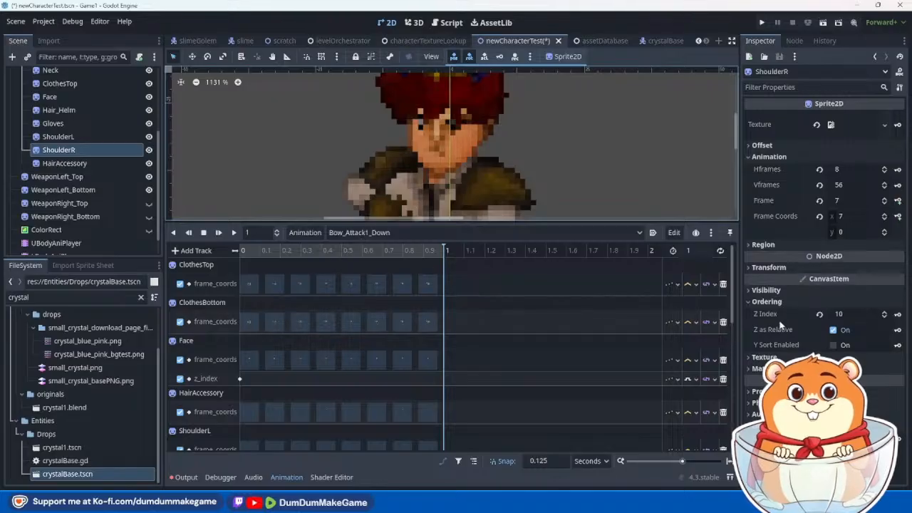
pyautogui.click(774, 369)
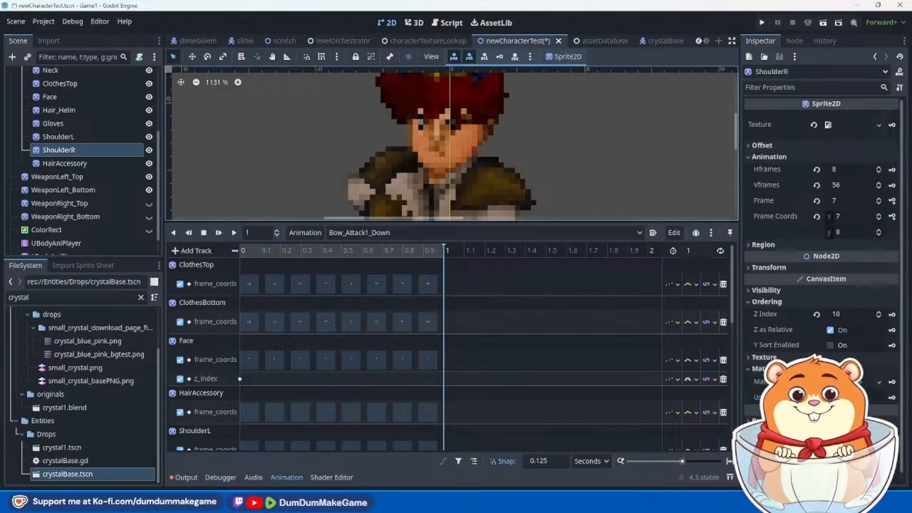
pyautogui.rightClick(769, 383)
pyautogui.click(794, 408)
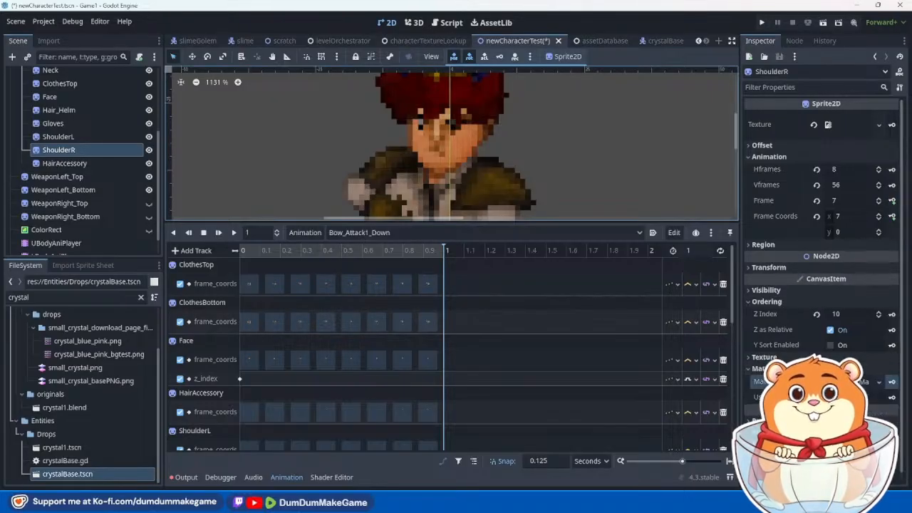
# Step: Load the test animation and scrub its timeline to 0.75 s to check the shoulder pads
pyautogui.scroll(-2, 509, 191)
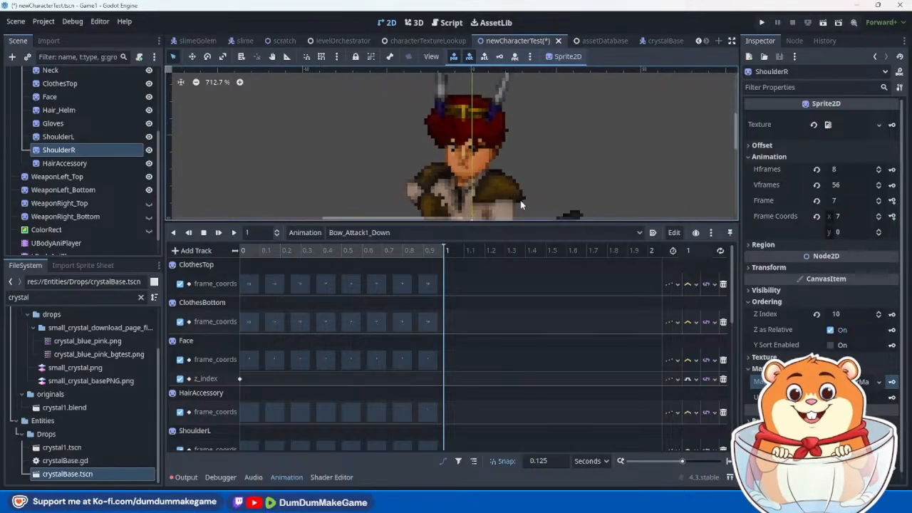
pyautogui.scroll(-2, 521, 204)
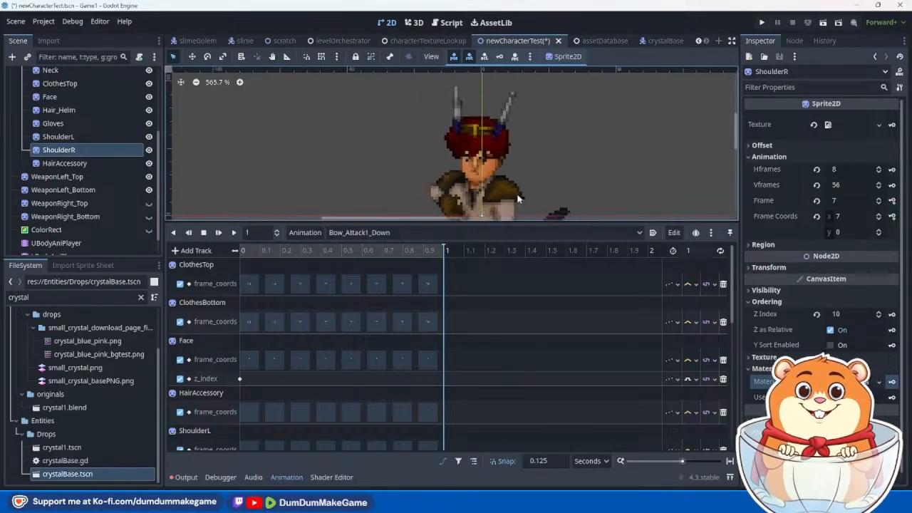
pyautogui.moveTo(541, 203); pyautogui.dragTo(508, 157, button='middle')
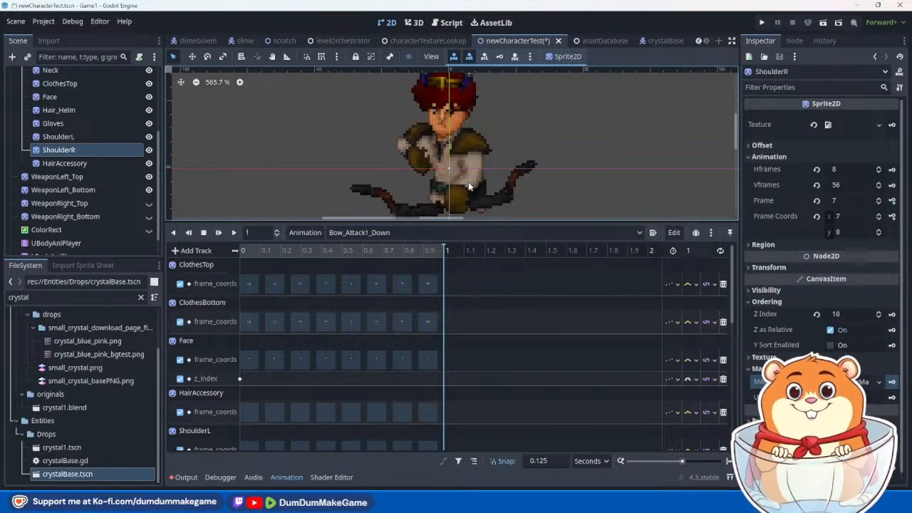
pyautogui.click(397, 233)
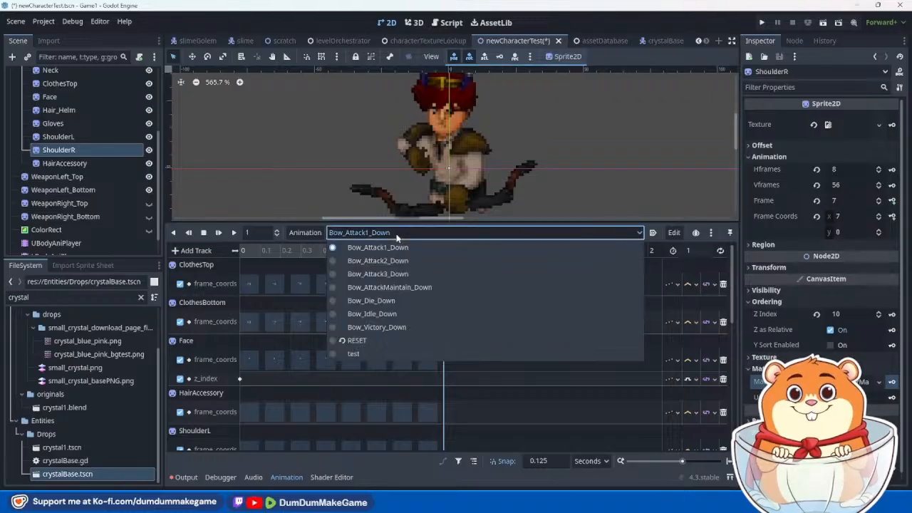
pyautogui.click(389, 354)
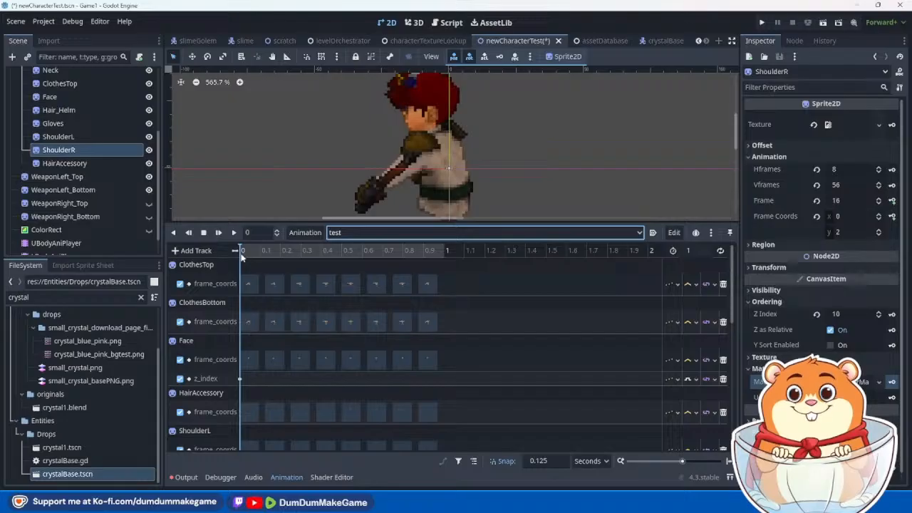
pyautogui.click(264, 252)
pyautogui.moveTo(283, 250); pyautogui.dragTo(396, 265)
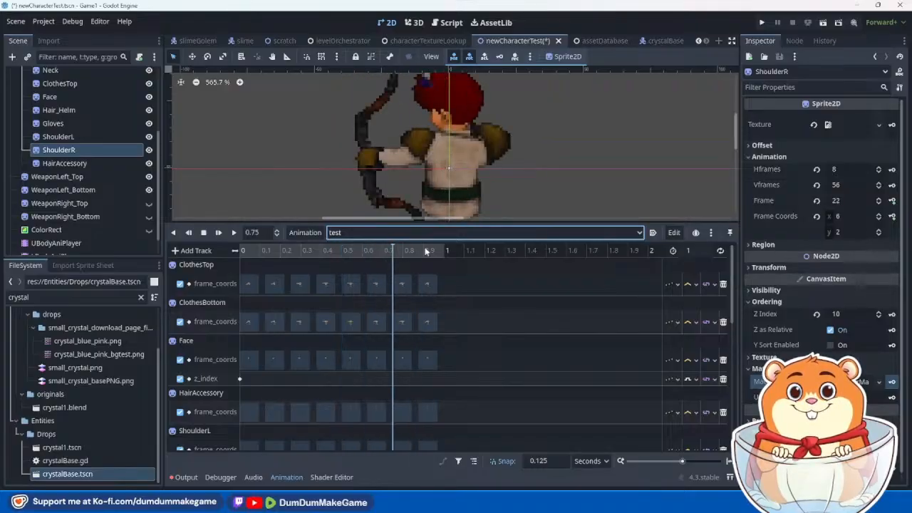
# Step: Toggle the Gloves layer's visibility off and on to compare the character with and without it, leaving it shown
pyautogui.scroll(7, 491, 121)
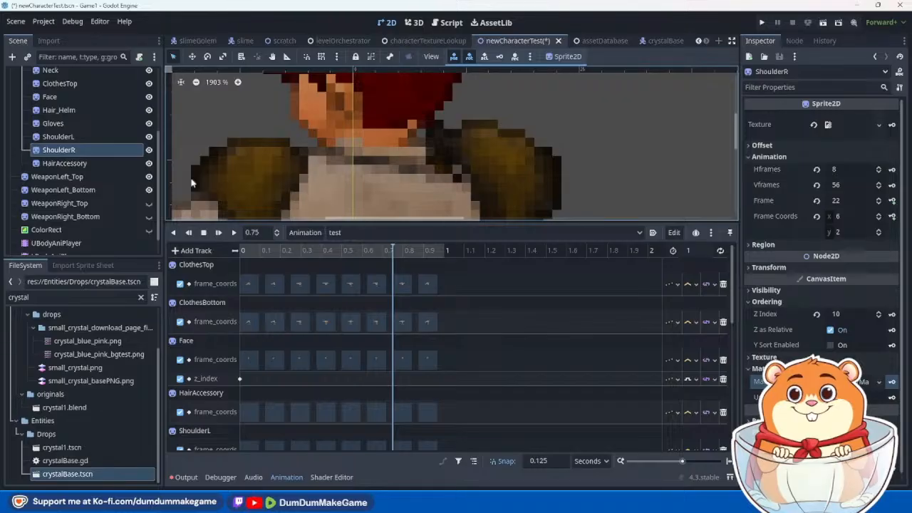
pyautogui.click(150, 124)
pyautogui.click(151, 124)
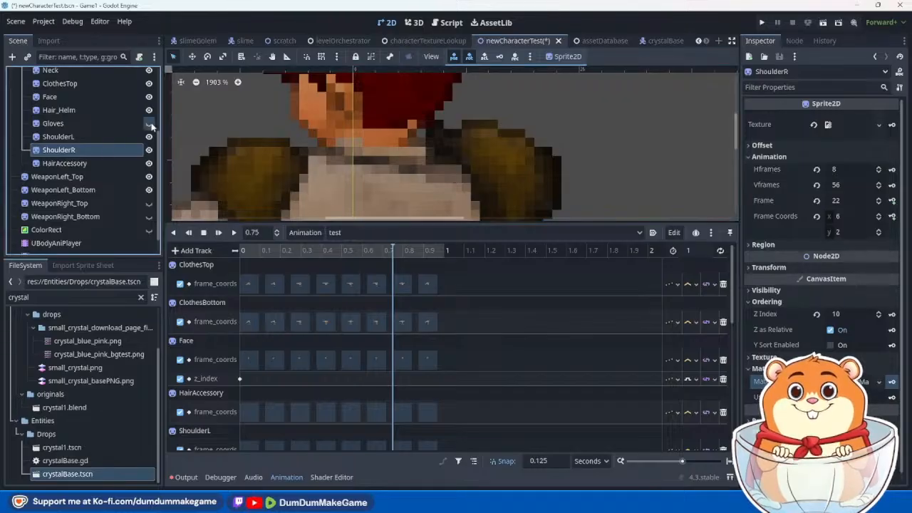
pyautogui.click(150, 124)
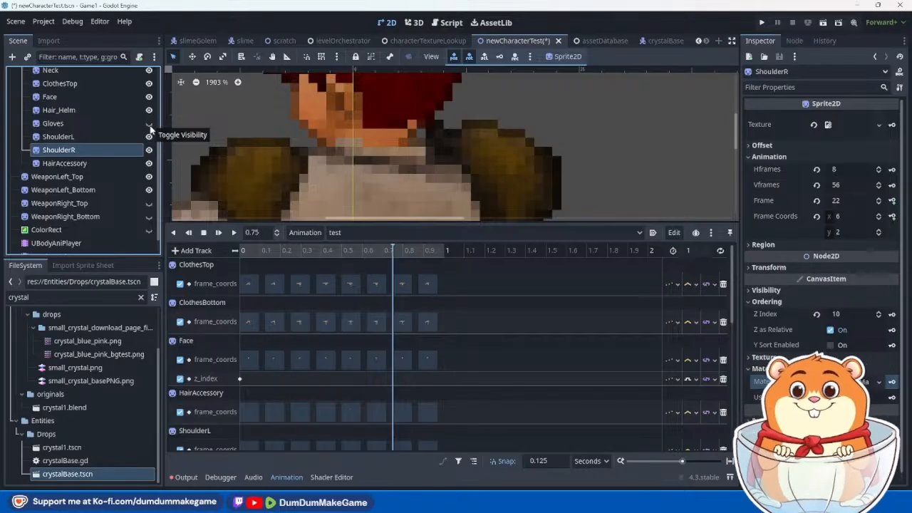
pyautogui.scroll(-8, 287, 170)
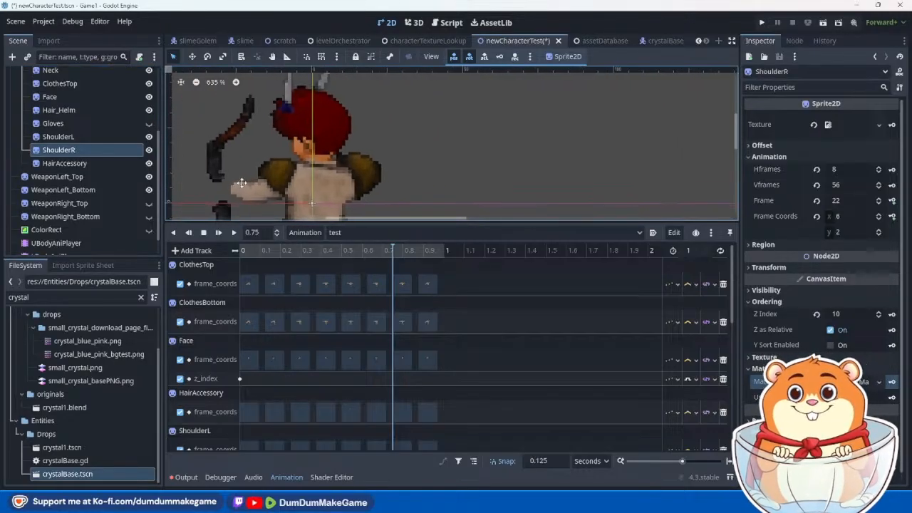
pyautogui.moveTo(236, 187); pyautogui.dragTo(279, 168, button='middle')
pyautogui.click(149, 124)
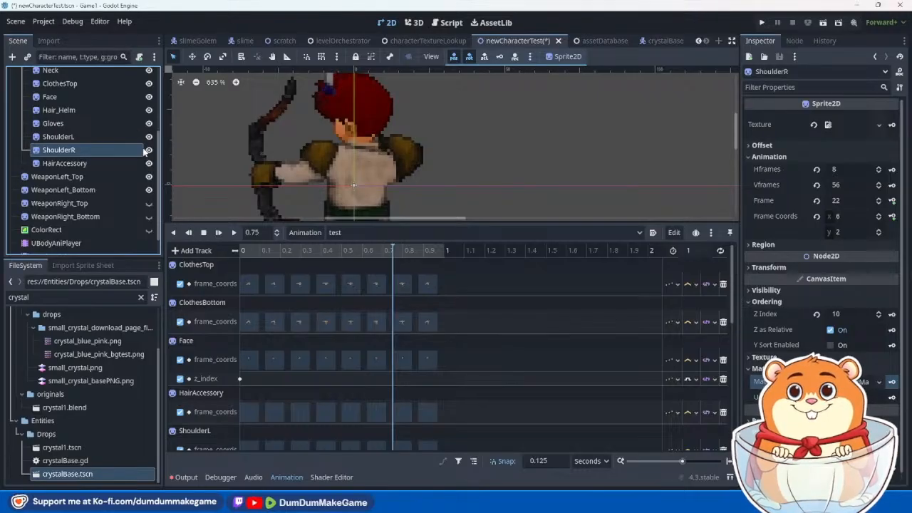
# Step: Hide and show the ShoulderR layer repeatedly to examine its shadow on the clothes, leaving it shown
pyautogui.click(149, 150)
pyautogui.click(149, 150)
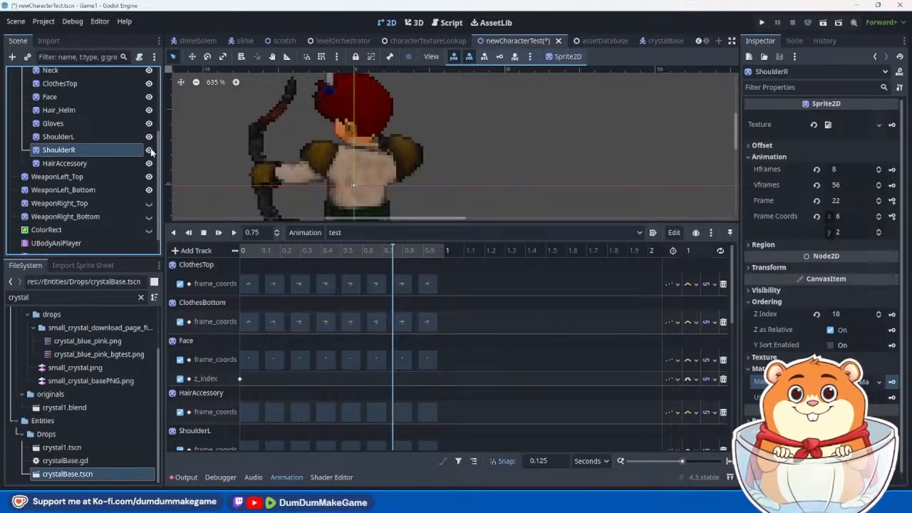
pyautogui.click(149, 150)
pyautogui.click(149, 150)
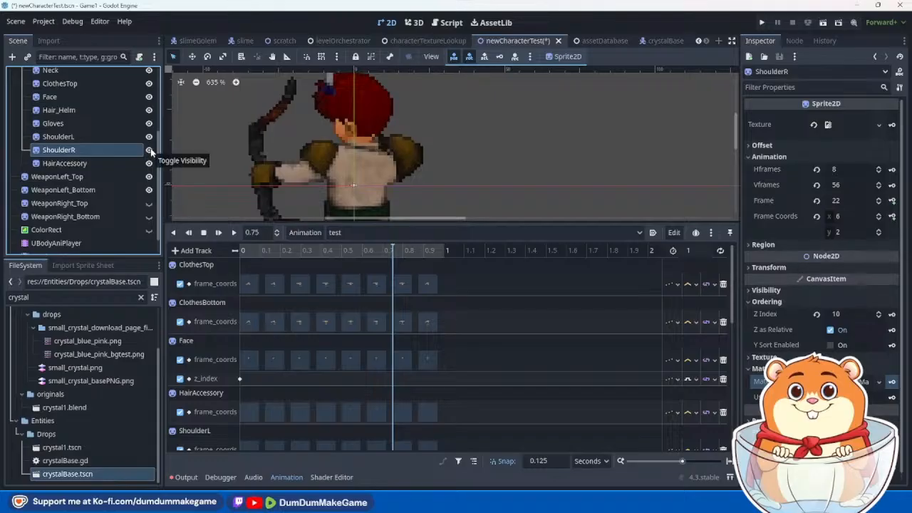
pyautogui.scroll(3, 410, 172)
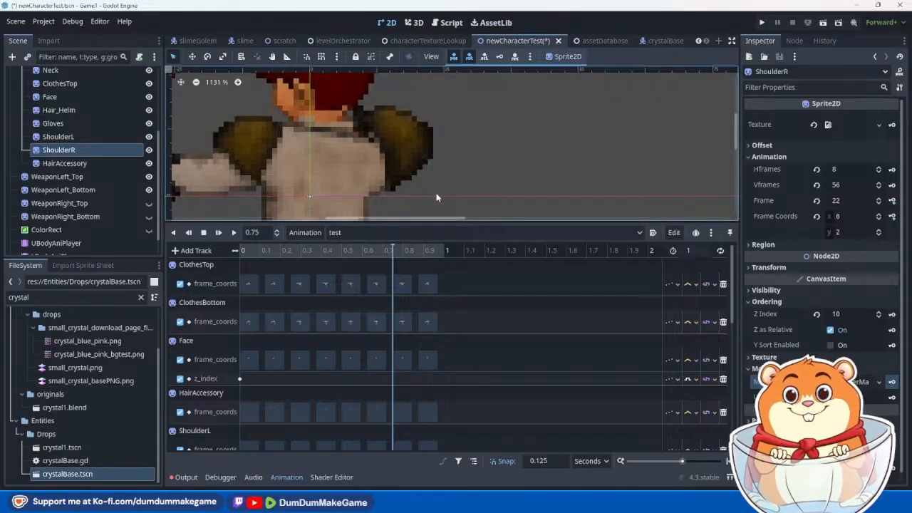
pyautogui.click(149, 151)
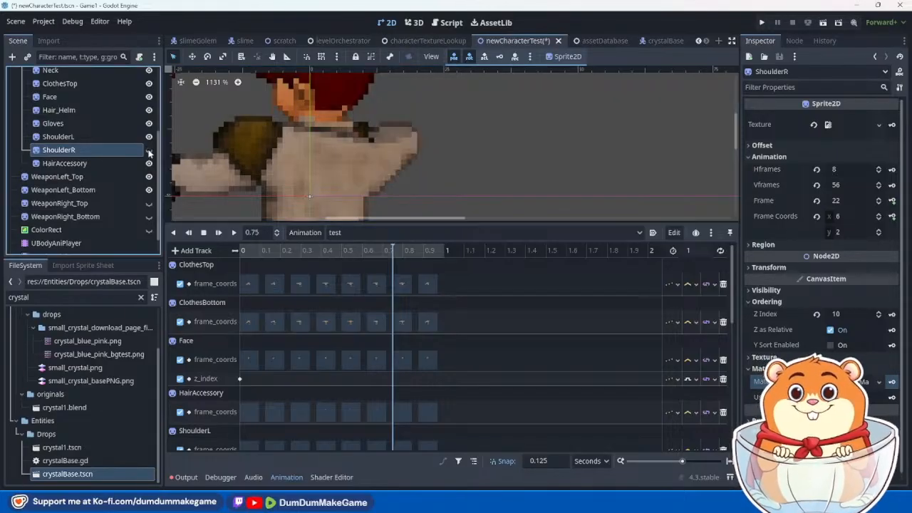
pyautogui.click(149, 151)
pyautogui.click(149, 151)
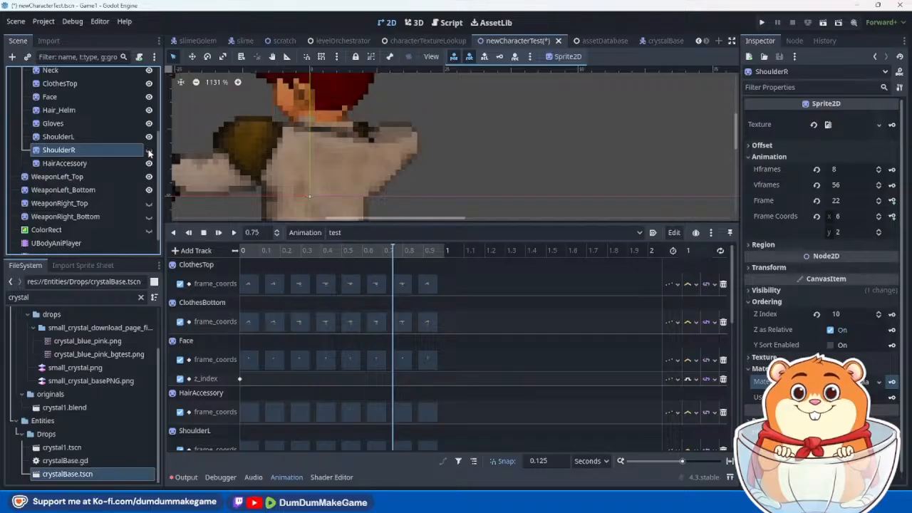
pyautogui.click(149, 151)
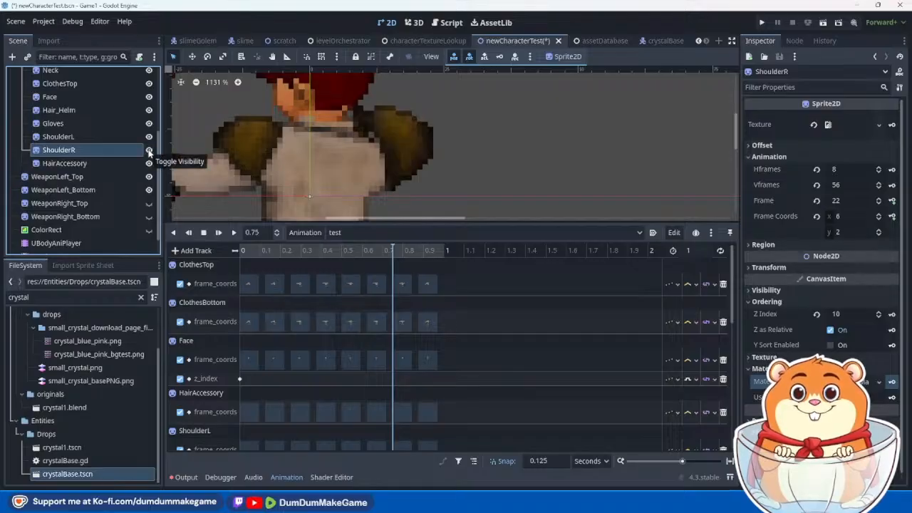
# Step: Hide the Gloves layer and toggle the ShoulderR layer's visibility to compare its shadow without gloves, leaving ShoulderR shown
pyautogui.click(149, 151)
pyautogui.click(149, 151)
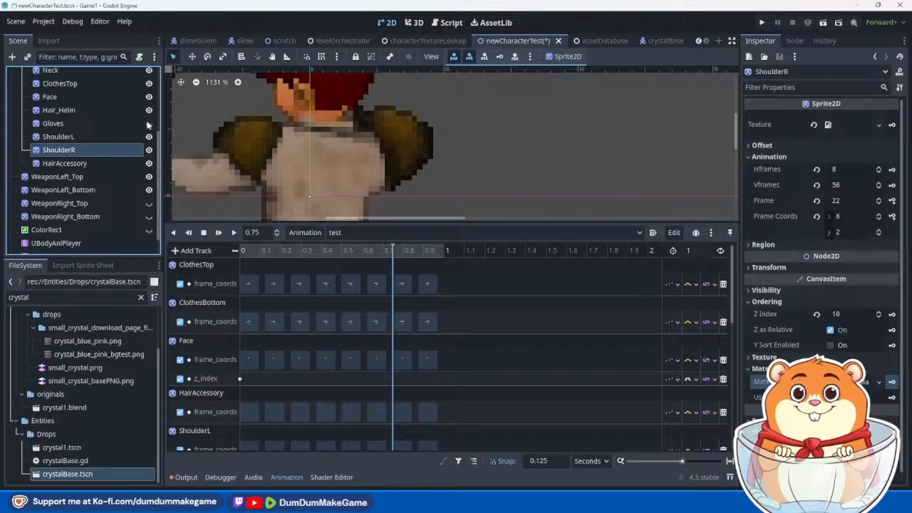
pyautogui.click(149, 150)
pyautogui.click(149, 150)
pyautogui.click(149, 150)
pyautogui.click(149, 150)
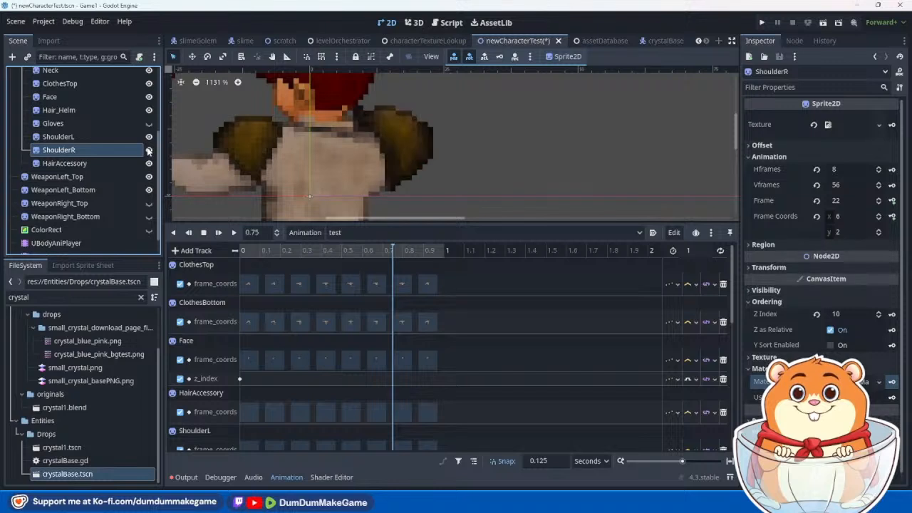
pyautogui.click(149, 151)
pyautogui.click(149, 151)
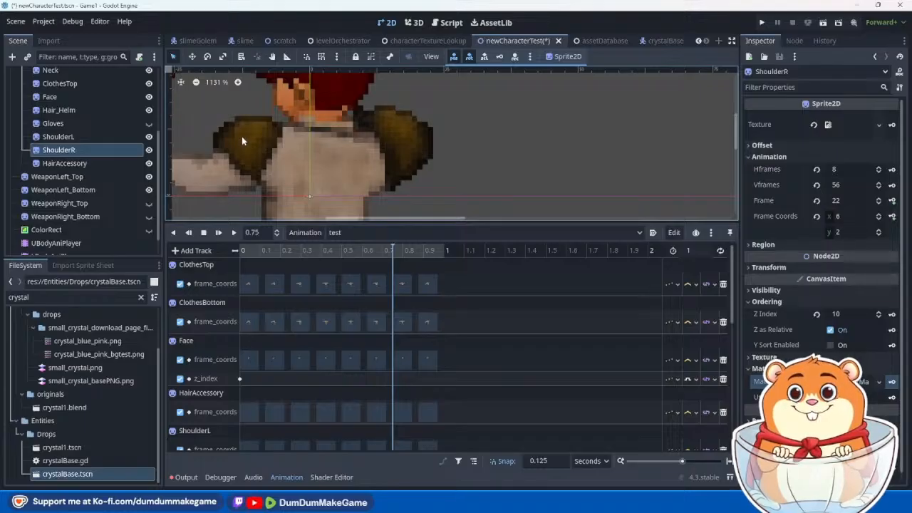
# Step: Set the Pixels parameter of the ShoulderR sprite's shader material to 2 and save the scene
pyautogui.scroll(-3, 248, 135)
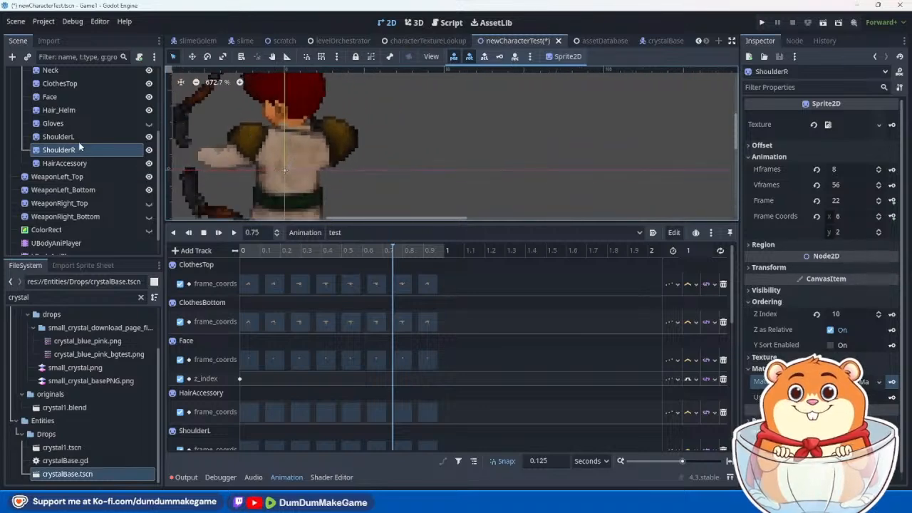
pyautogui.click(859, 382)
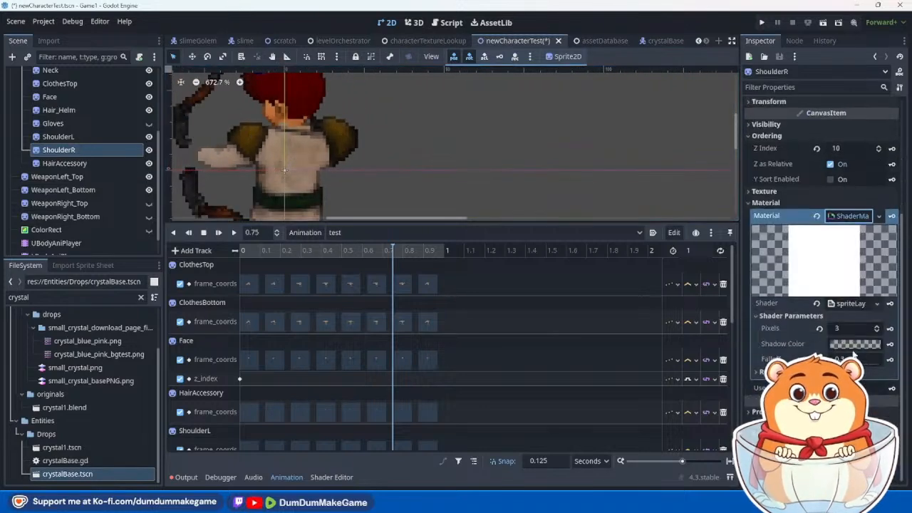
pyautogui.click(876, 332)
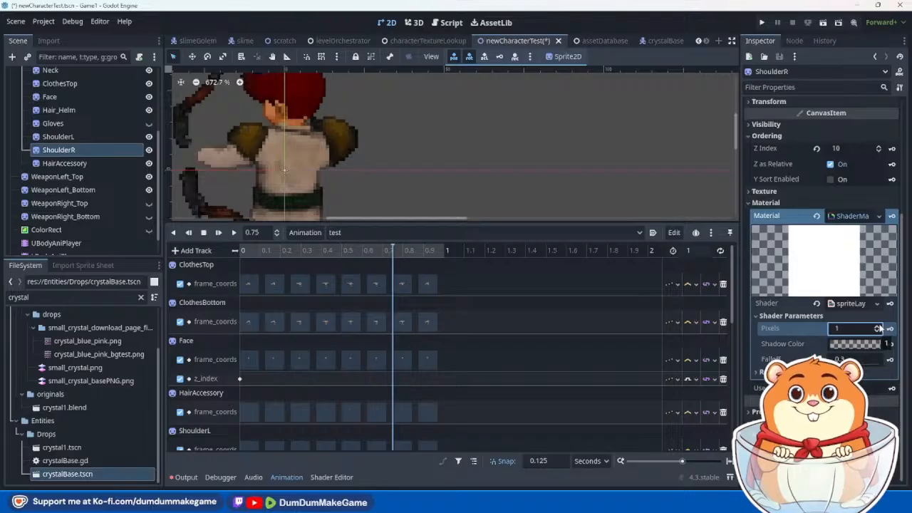
pyautogui.click(878, 325)
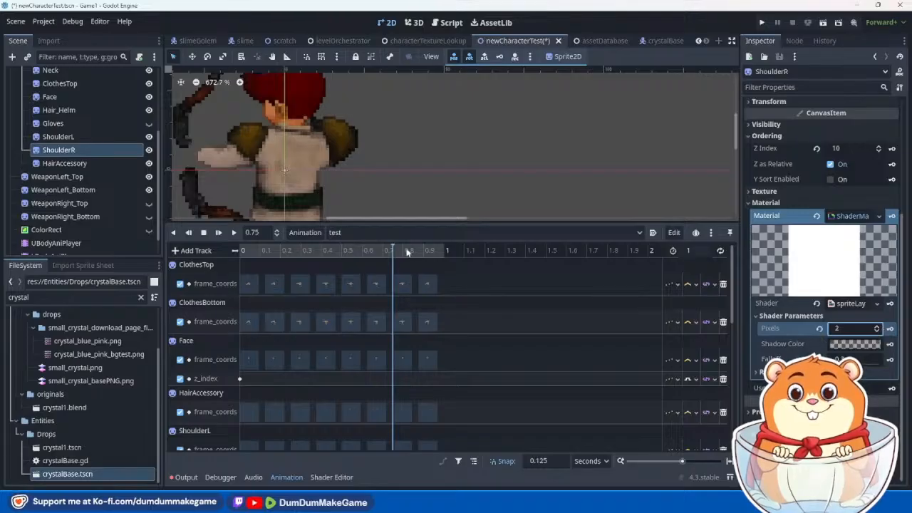
pyautogui.click(399, 164)
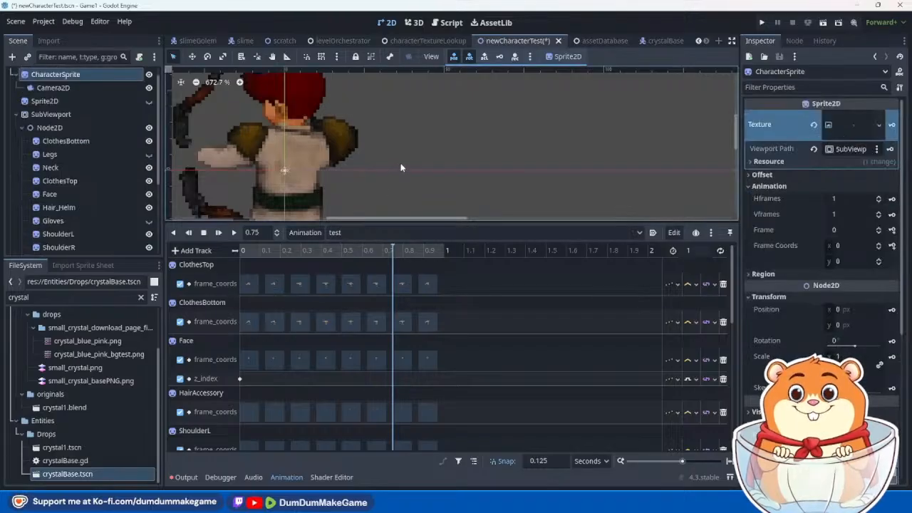
pyautogui.hotkey('ctrl', 's')
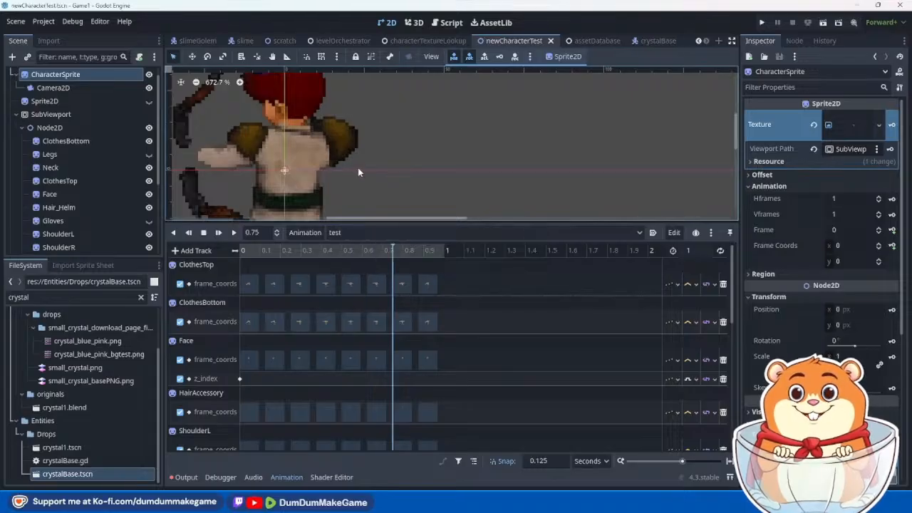
# Step: Toggle the Gloves layer's visibility repeatedly to examine the pixels around the collar and shoulder pad up close, leaving the layer shown
pyautogui.scroll(2, 314, 143)
pyautogui.scroll(2, 298, 128)
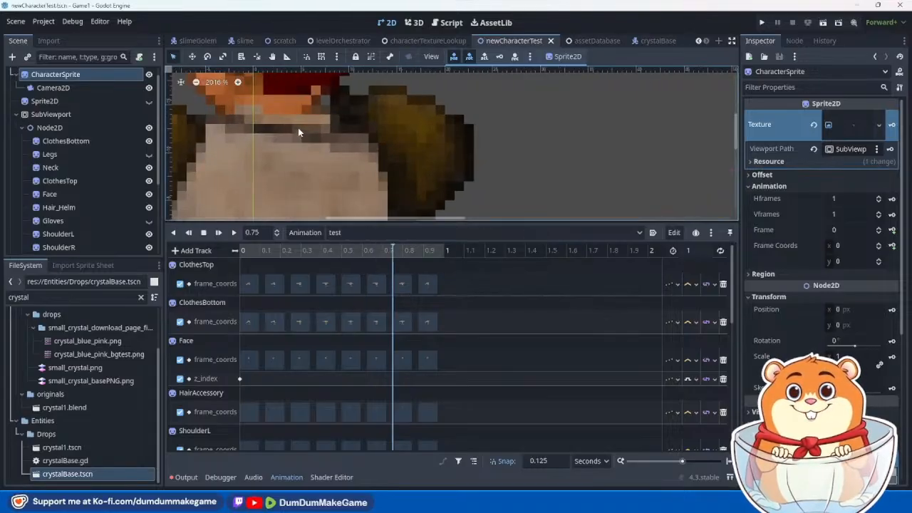
pyautogui.click(149, 221)
pyautogui.click(149, 223)
pyautogui.click(148, 222)
pyautogui.click(148, 223)
pyautogui.click(148, 222)
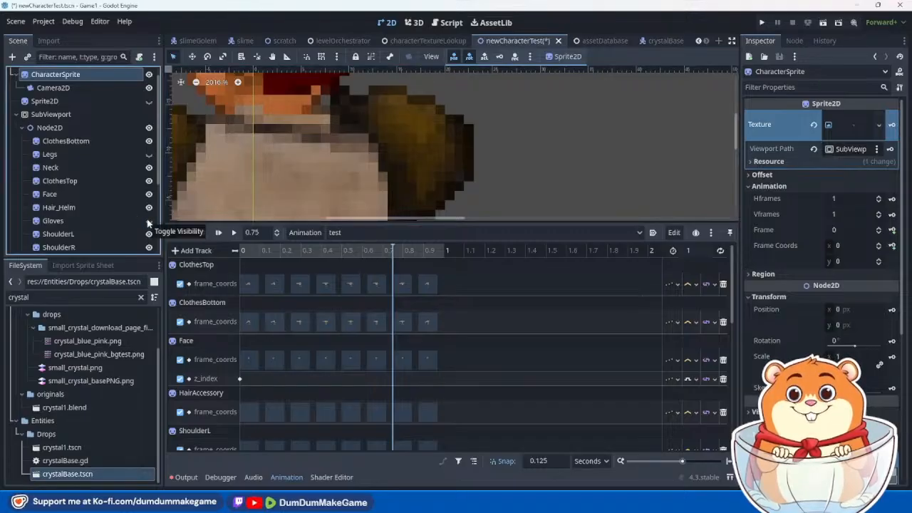
pyautogui.click(148, 222)
# Step: Scrub the test animation from its start to 0.75 s to examine the shadows around both shoulder pads
pyautogui.scroll(-3, 323, 146)
pyautogui.scroll(-4, 324, 146)
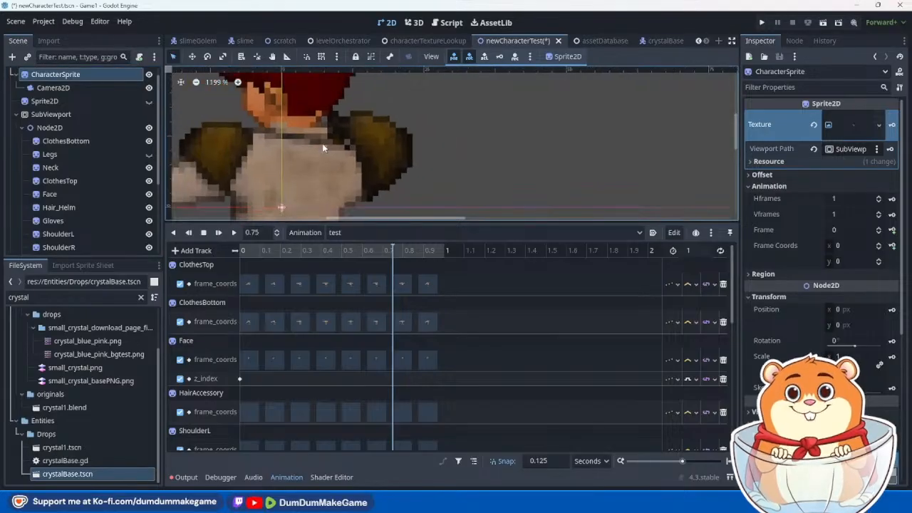
pyautogui.moveTo(343, 151); pyautogui.dragTo(464, 151, button='middle')
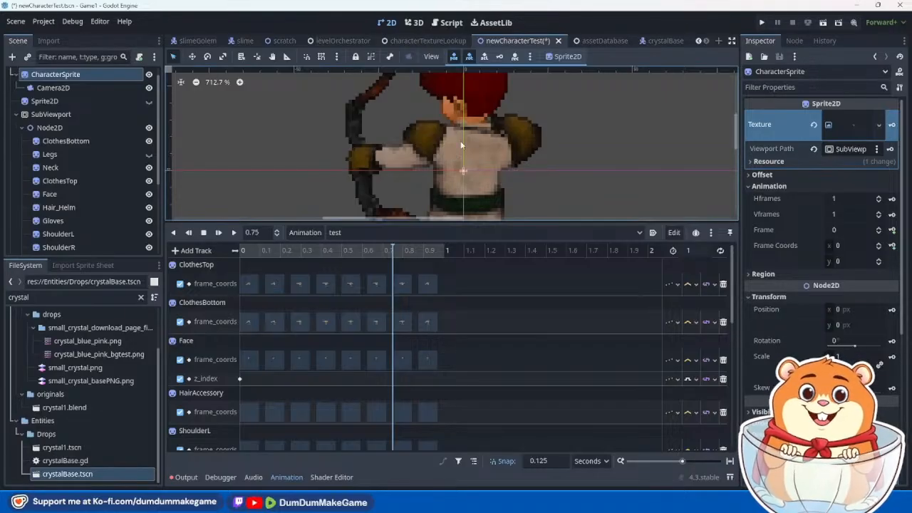
pyautogui.scroll(3, 507, 153)
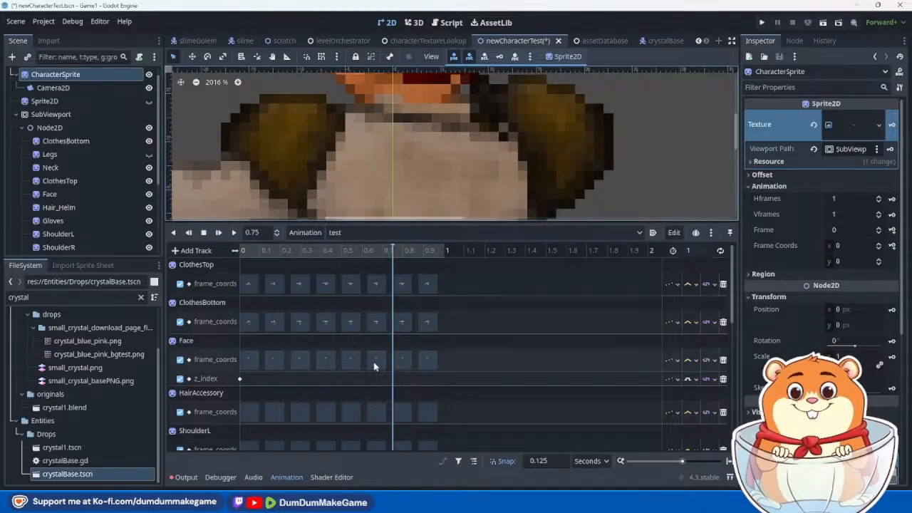
pyautogui.click(264, 251)
pyautogui.moveTo(247, 253); pyautogui.dragTo(395, 251)
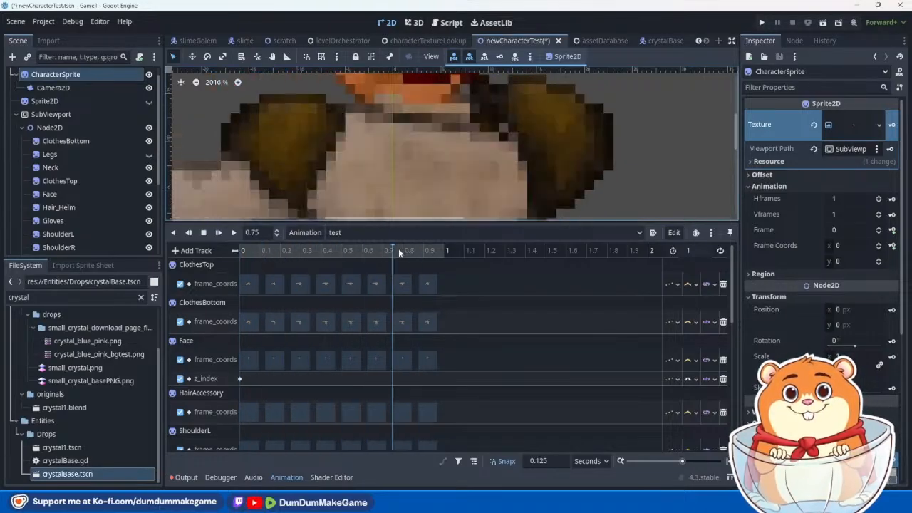
pyautogui.scroll(-2, 454, 178)
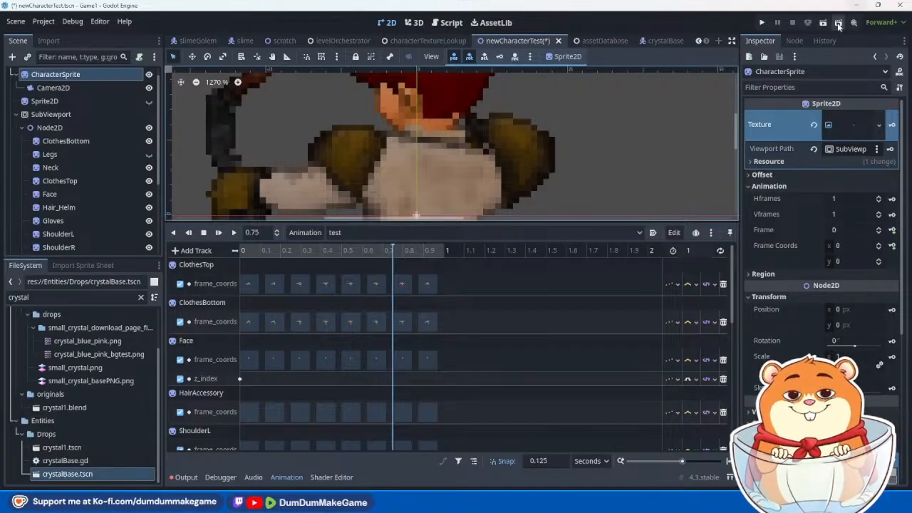
# Step: Switch to File Explorer and open the Gloves folder inside ModularCharacter to check the glove sprite sheet files
pyautogui.moveTo(153, 502)
pyautogui.click(244, 465)
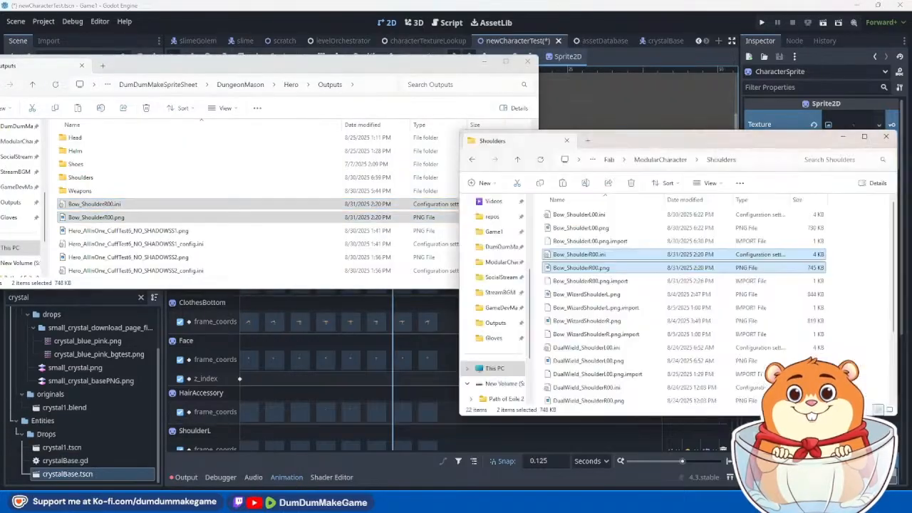
pyautogui.click(660, 159)
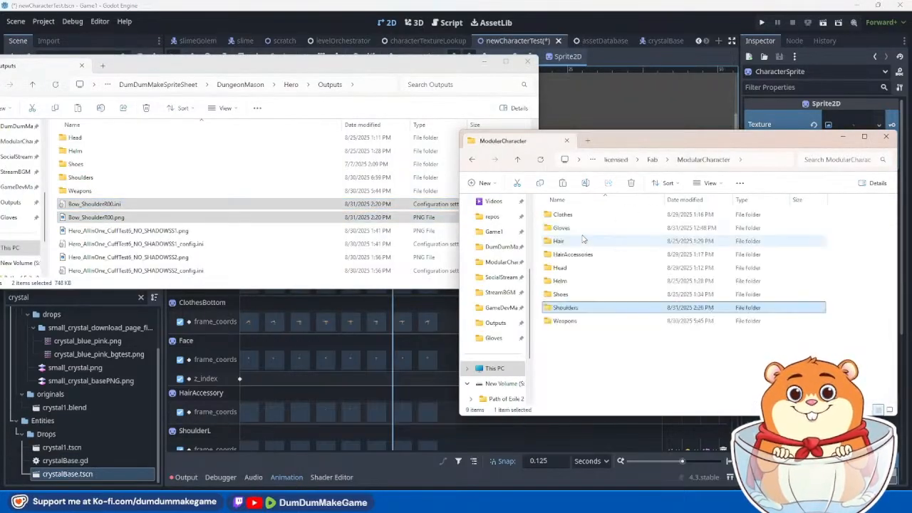
pyautogui.doubleClick(584, 229)
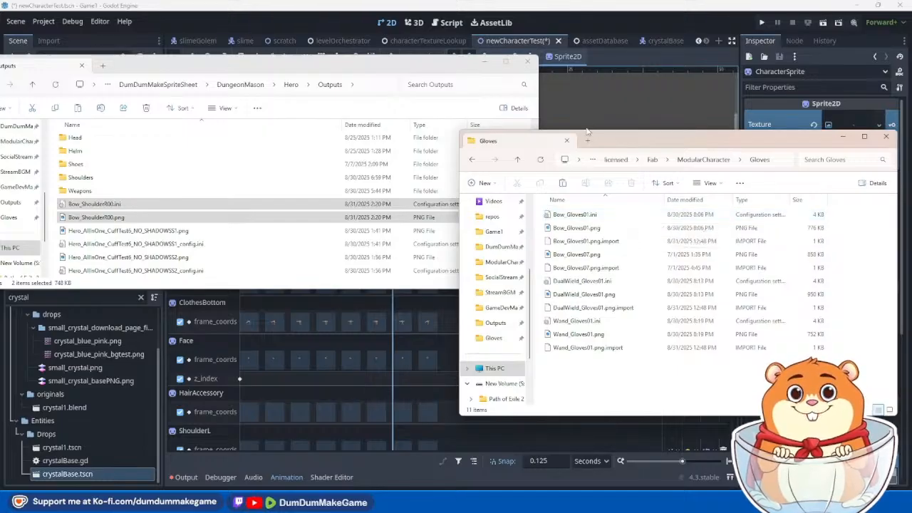
# Step: Minimize the Gloves folder window, switch to Blender, and hide ShoulderPad00_R in the viewport and in renders
pyautogui.click(843, 137)
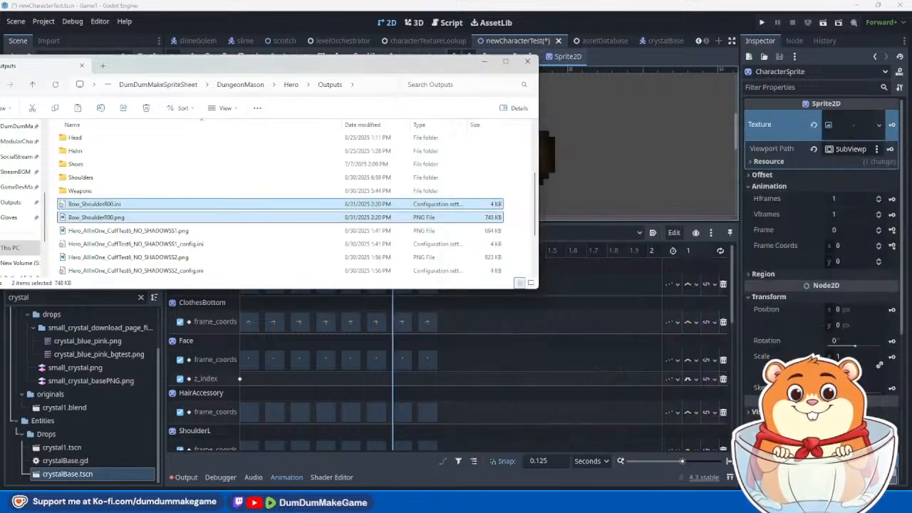
pyautogui.moveTo(481, 500)
pyautogui.click(476, 467)
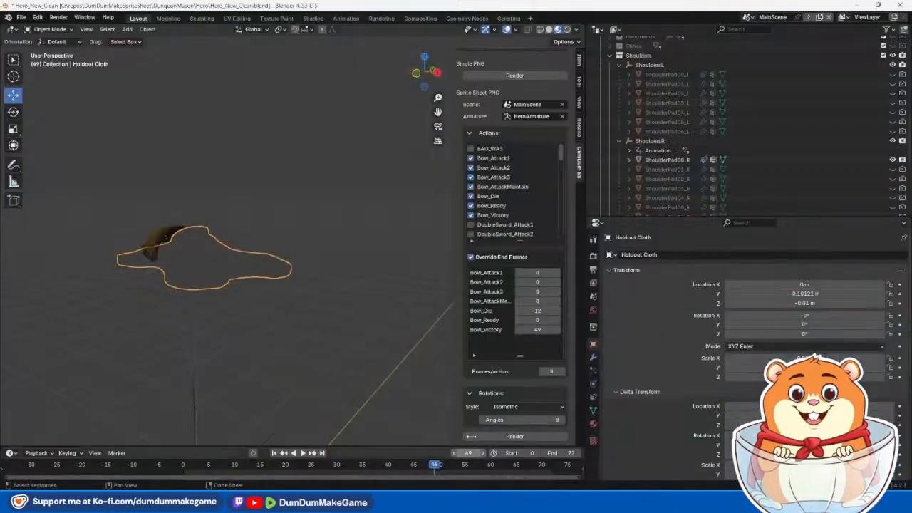
pyautogui.click(833, 158)
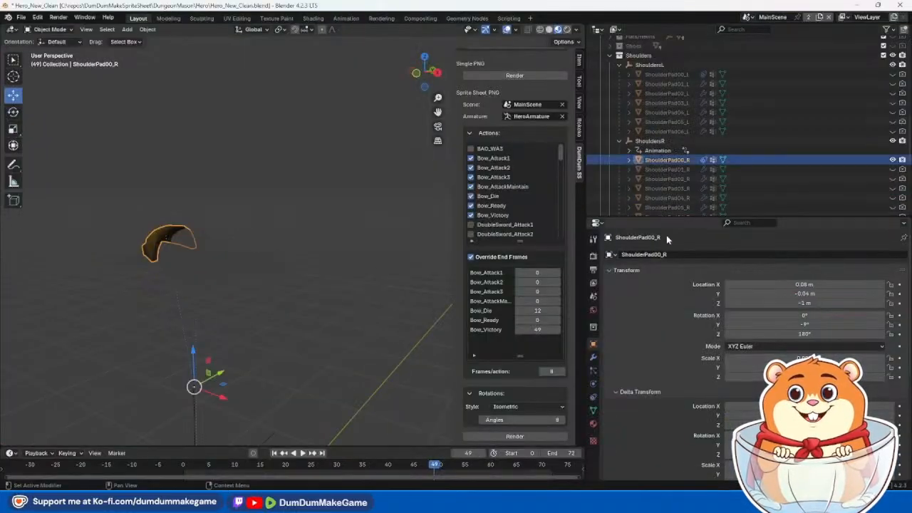
pyautogui.click(894, 161)
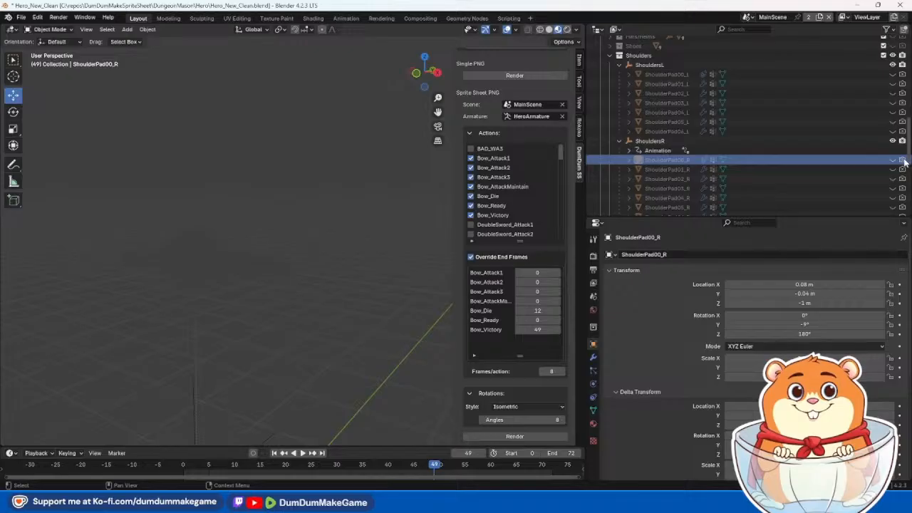
# Step: Collapse the Shoulders collection and make Glove01SK.001 visible in both the viewport and renders
pyautogui.click(611, 56)
pyautogui.scroll(7, 634, 177)
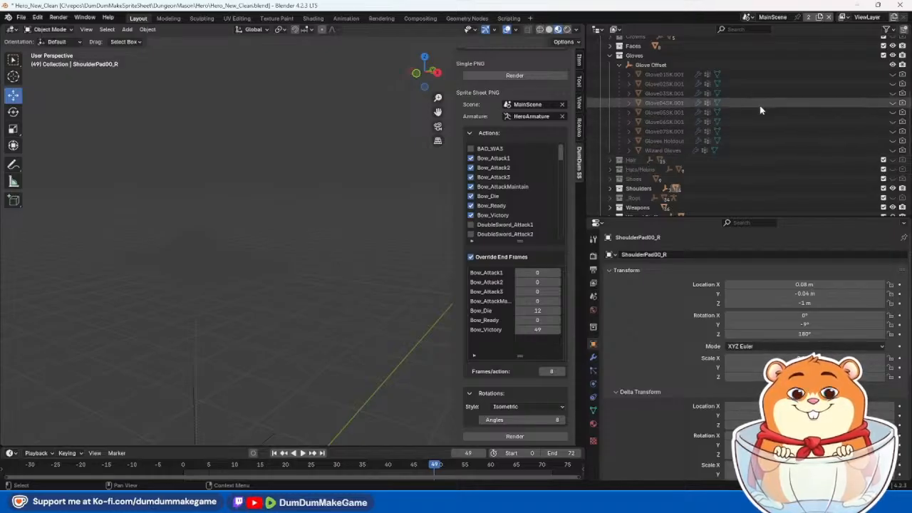
pyautogui.click(420, 19)
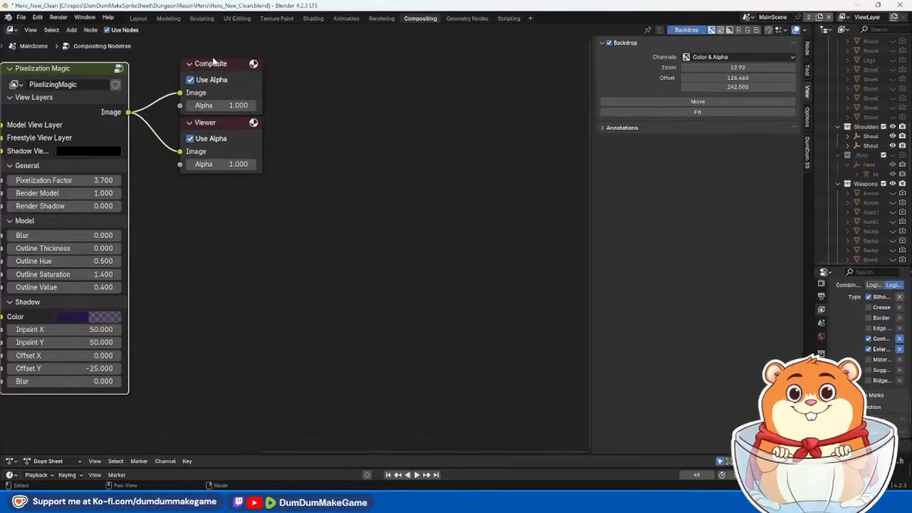
pyautogui.click(139, 19)
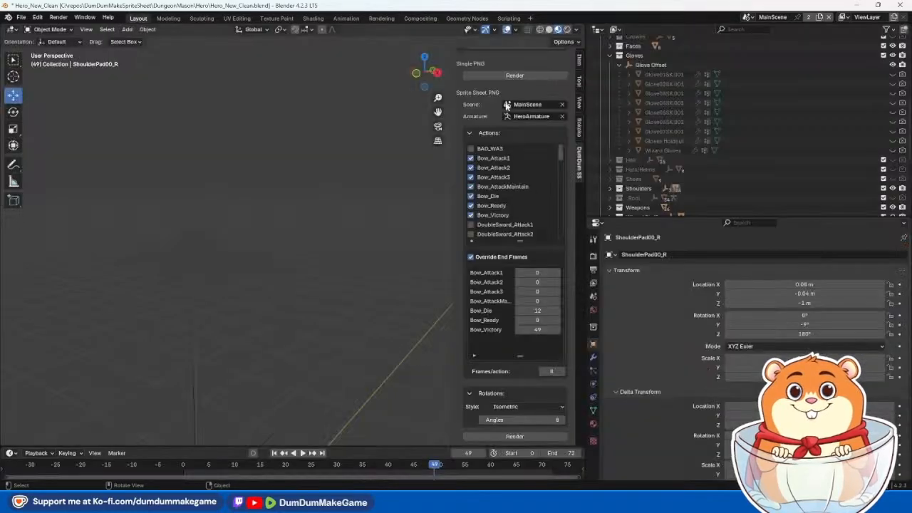
pyautogui.click(893, 75)
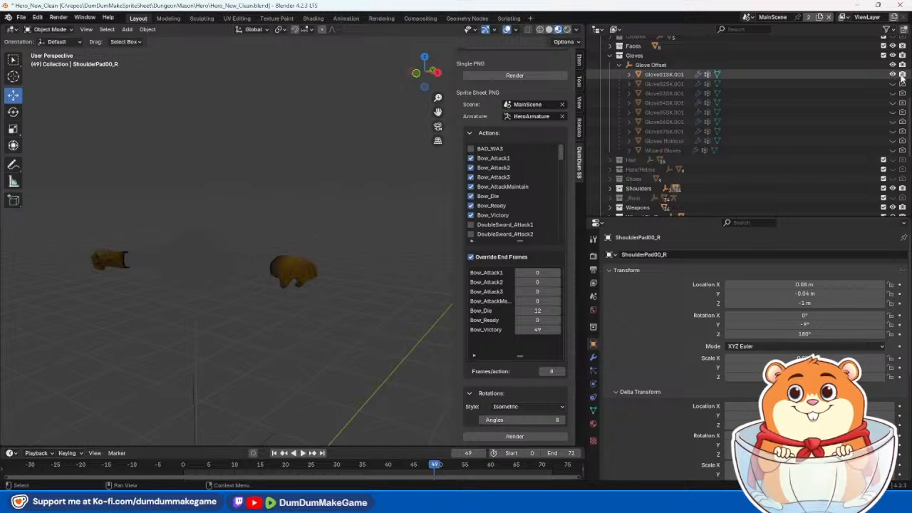
pyautogui.moveTo(385, 271)
pyautogui.mouseDown(button='middle')
pyautogui.moveTo(237, 272)
pyautogui.moveTo(269, 263)
pyautogui.moveTo(310, 292)
pyautogui.moveTo(315, 320)
pyautogui.moveTo(292, 318)
pyautogui.moveTo(267, 296)
pyautogui.moveTo(344, 265)
pyautogui.moveTo(379, 271)
pyautogui.mouseUp(button='middle')
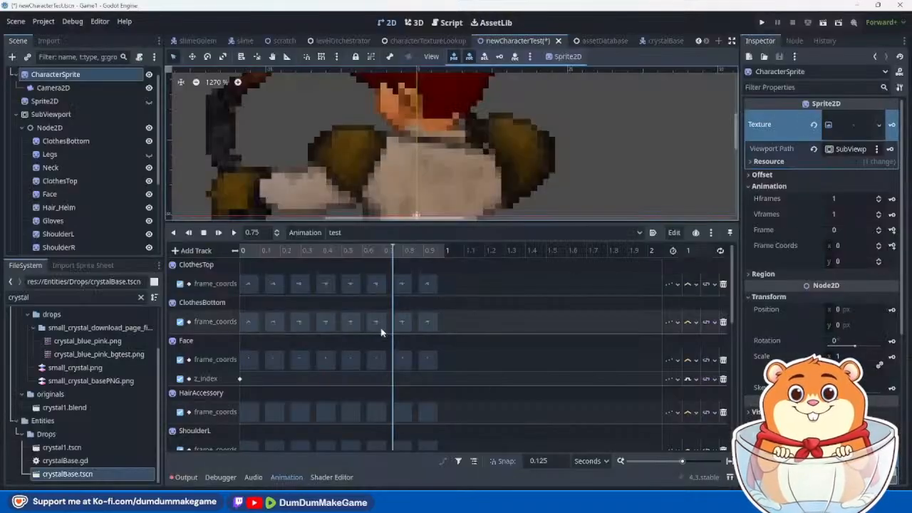
# Step: In Godot, inspect the ClothesTop frame_coords keys at 0.5 and 0 seconds, then return to Blender
pyautogui.click(349, 284)
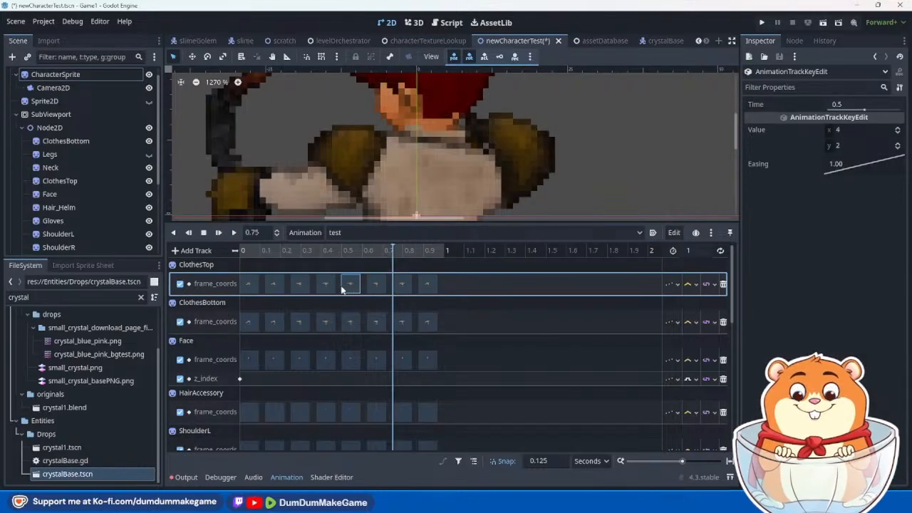
pyautogui.click(250, 284)
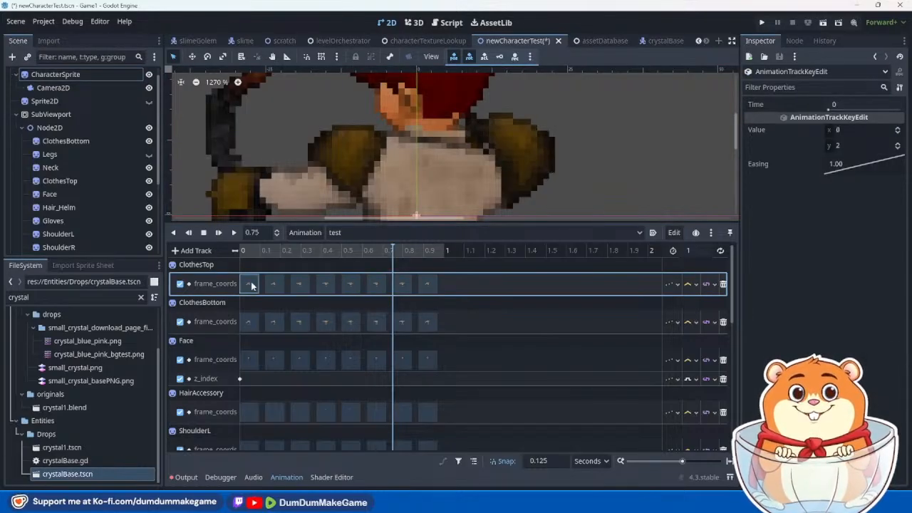
pyautogui.click(859, 7)
# Step: Set the sprite sheet camera's Z Rotation to 90 in the camera options
pyautogui.scroll(3, 553, 102)
pyautogui.click(546, 179)
pyautogui.write('90')
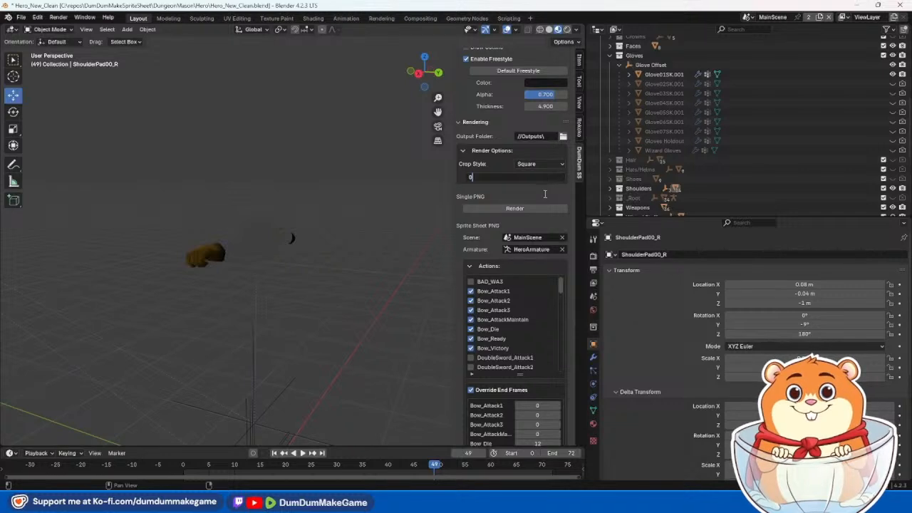
pyautogui.press('Return')
pyautogui.scroll(5, 543, 196)
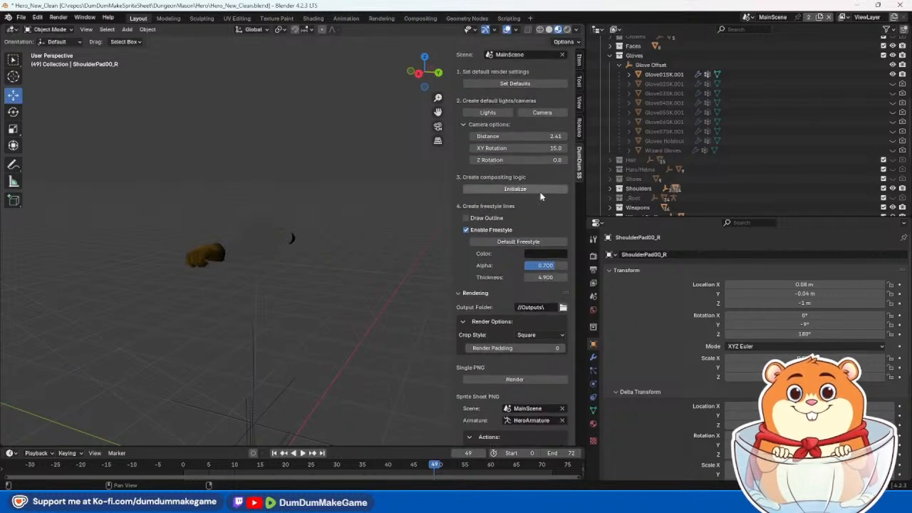
pyautogui.click(546, 175)
pyautogui.write('90')
pyautogui.press('Return')
pyautogui.scroll(-7, 268, 264)
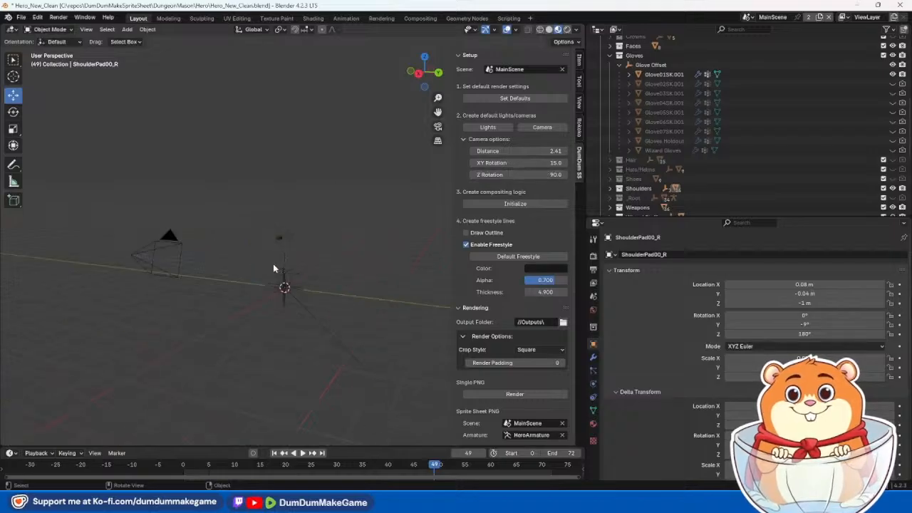
pyautogui.moveTo(269, 267); pyautogui.dragTo(311, 271, button='middle')
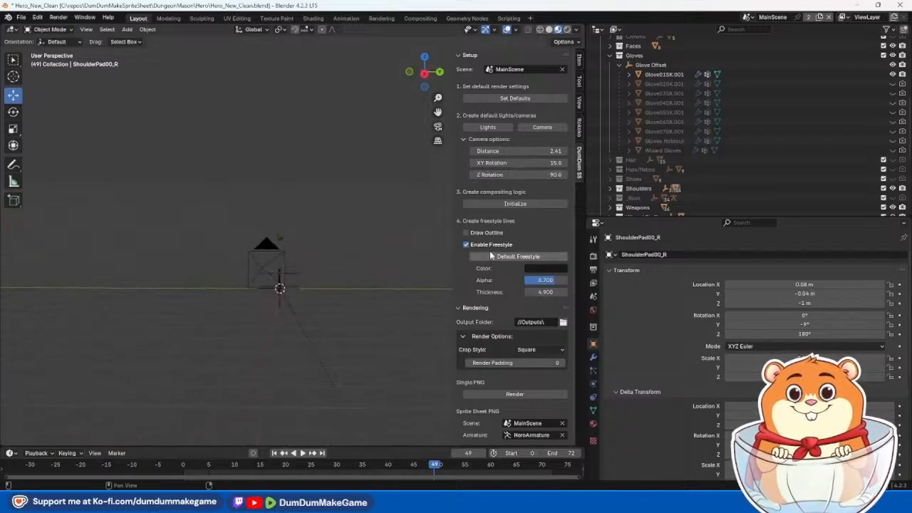
# Step: Toggle the Bow_Attack1 action off and on to play its animation, stopping playback at frame 15
pyautogui.scroll(-3, 538, 423)
pyautogui.scroll(-8, 563, 389)
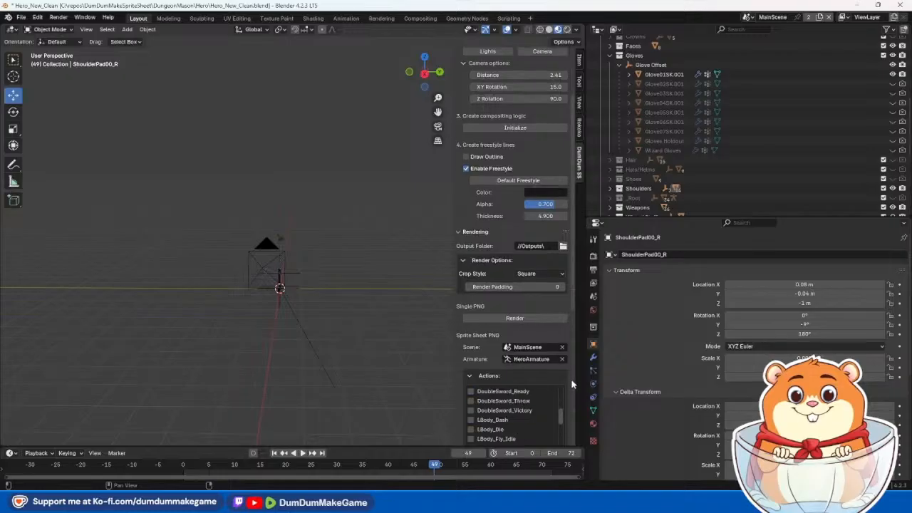
pyautogui.scroll(3, 530, 319)
pyautogui.click(471, 268)
pyautogui.click(471, 268)
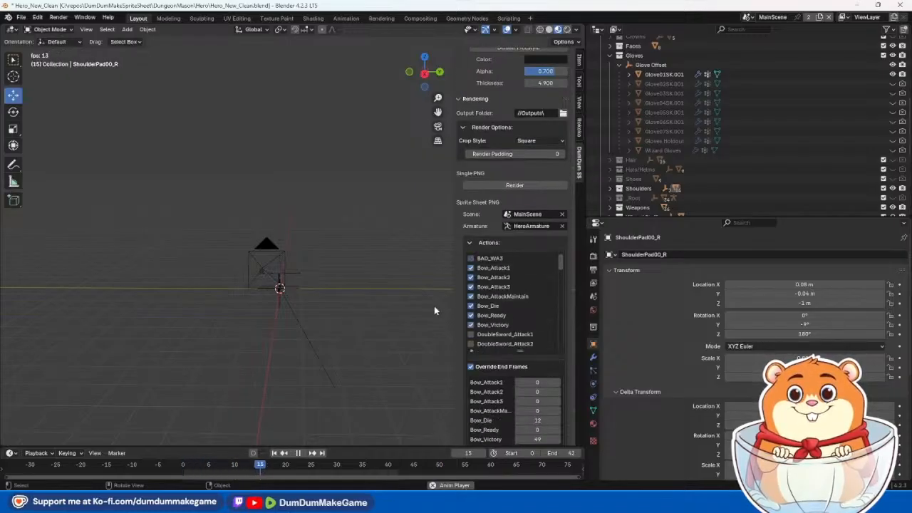
pyautogui.press('space')
# Step: Test-render the glove at frame 15 and close the render window
pyautogui.scroll(8, 364, 311)
pyautogui.press('F12')
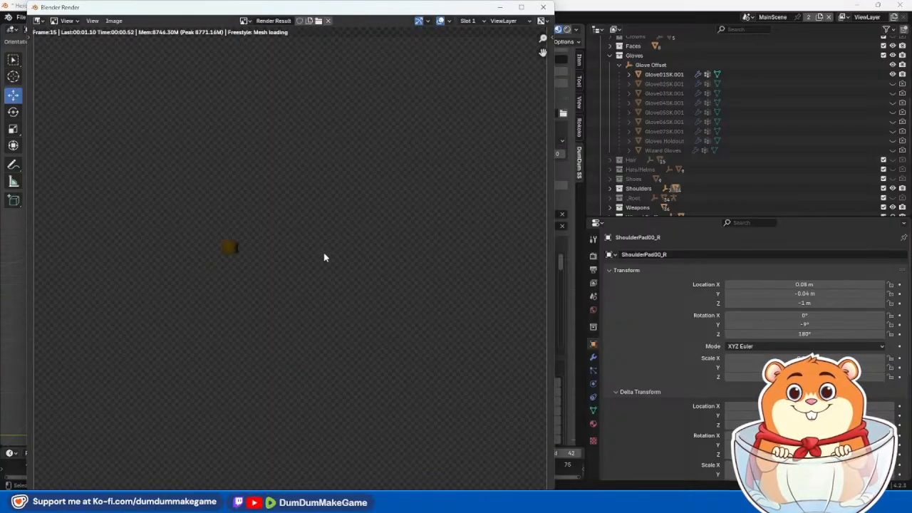
pyautogui.click(543, 7)
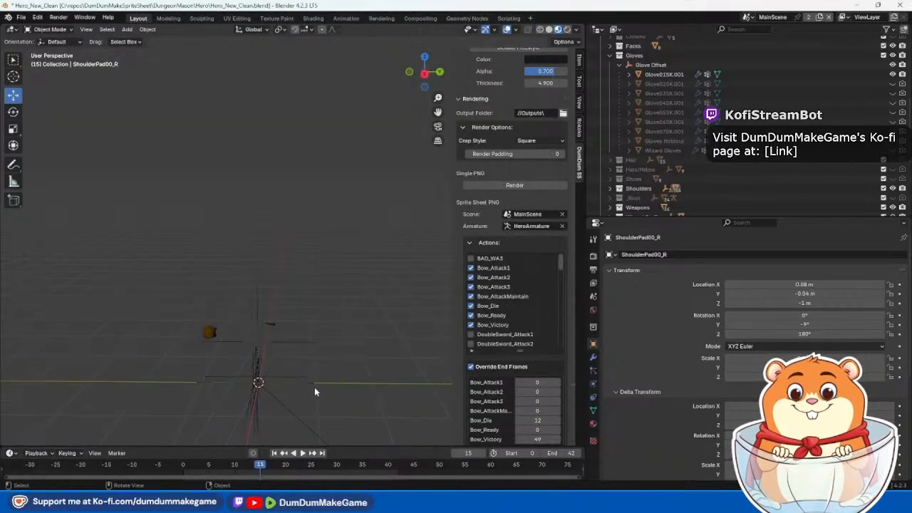
pyautogui.moveTo(303, 415)
pyautogui.mouseDown(button='middle')
pyautogui.moveTo(303, 400)
pyautogui.moveTo(308, 405)
pyautogui.mouseUp(button='middle')
pyautogui.scroll(-3, 309, 405)
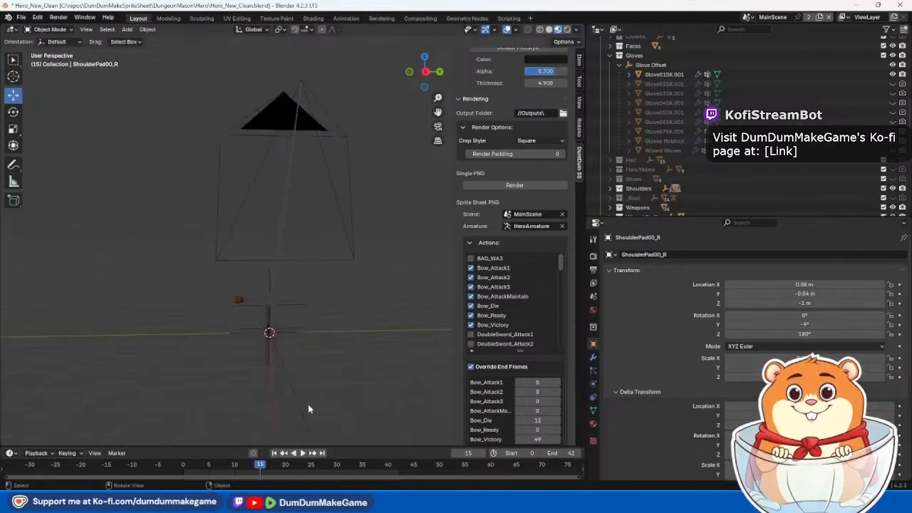
# Step: Move the timeline to frame 1, then open Calculator and compute 42 - 5.125
pyautogui.moveTo(261, 466); pyautogui.dragTo(189, 475)
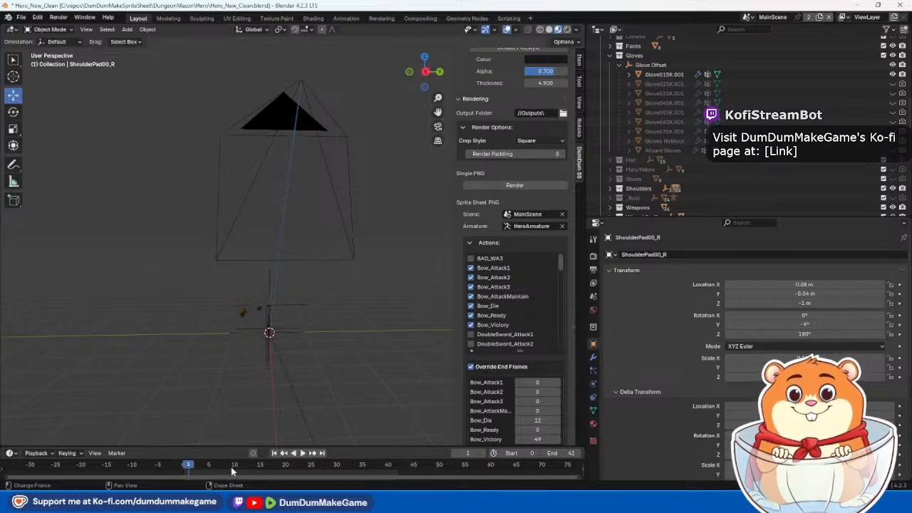
pyautogui.moveTo(672, 486)
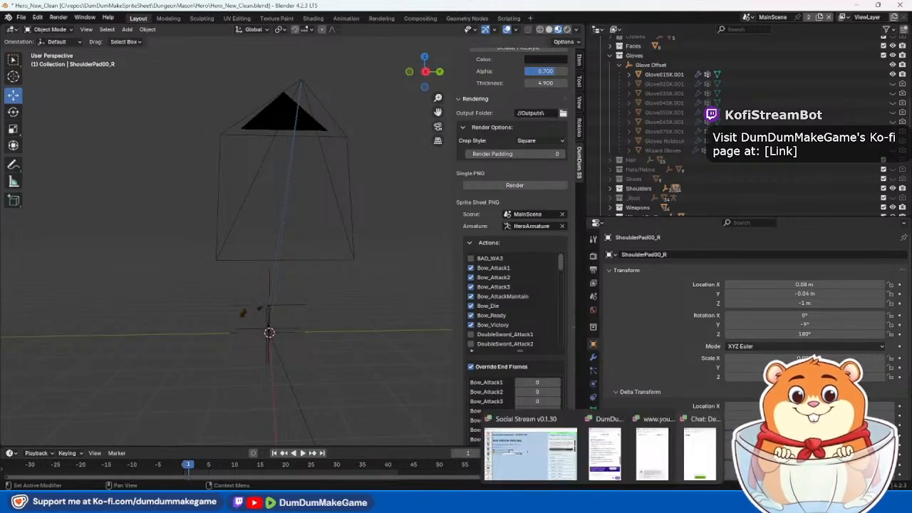
pyautogui.press('super')
pyautogui.write('calc')
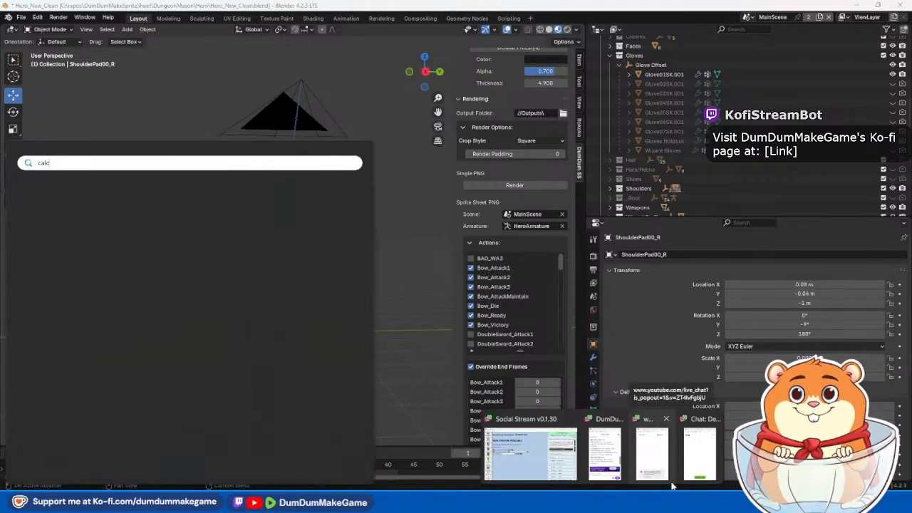
pyautogui.press('Return')
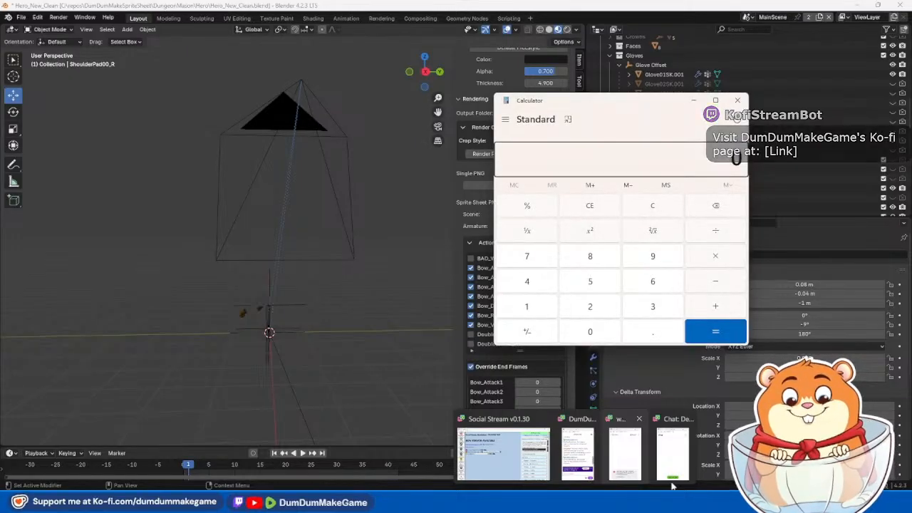
pyautogui.write('42 - ')
pyautogui.write('5.125')
pyautogui.press('Return')
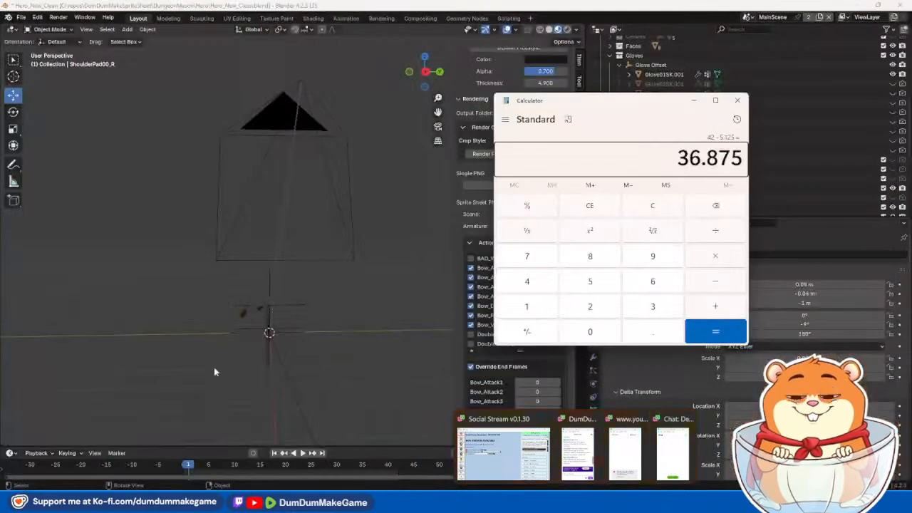
# Step: Test-render the glove at frame 37, examine its pixels up close and close the render window
pyautogui.moveTo(189, 467); pyautogui.dragTo(373, 469)
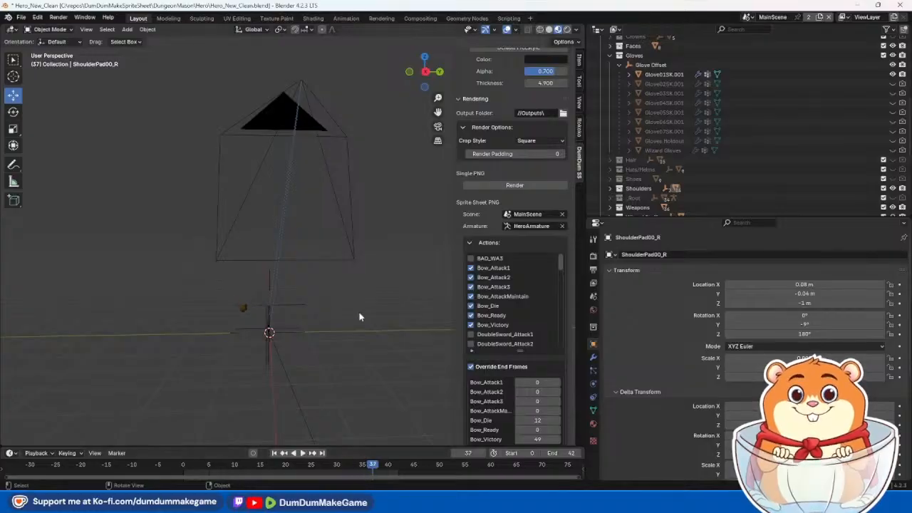
pyautogui.press('F12')
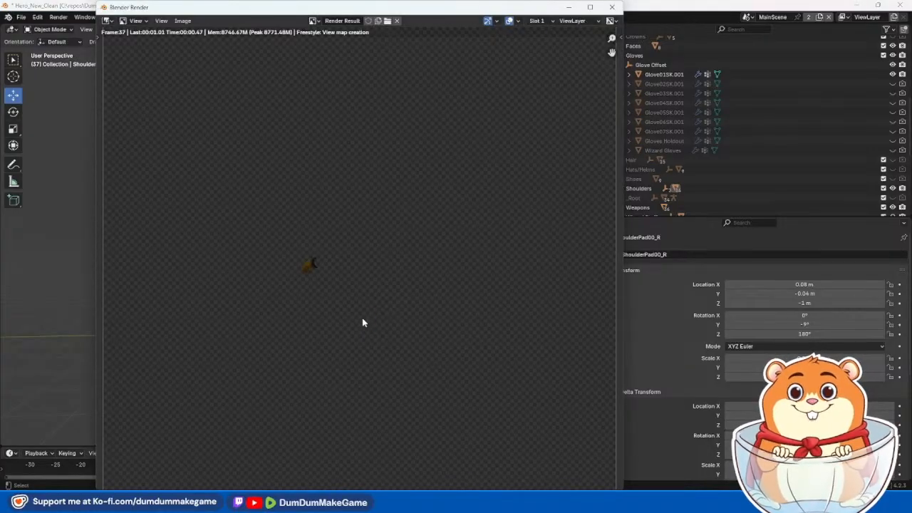
pyautogui.scroll(5, 352, 272)
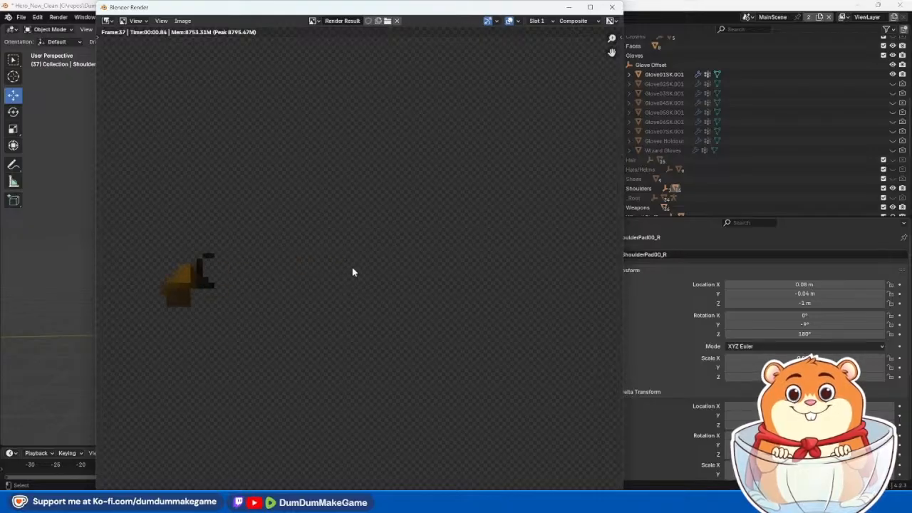
pyautogui.click(614, 8)
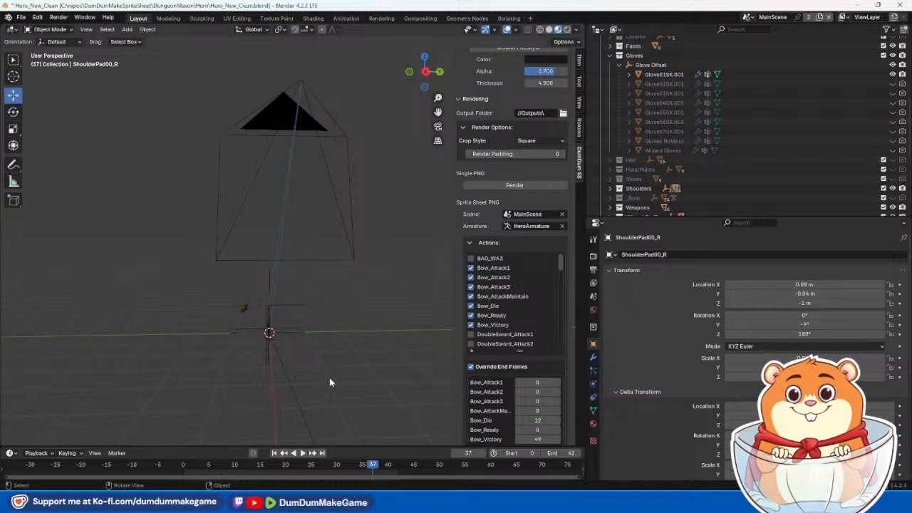
# Step: Move the timeline to frame 36, test-render the glove, examine it up close and close the render window
pyautogui.click(378, 465)
pyautogui.press('space')
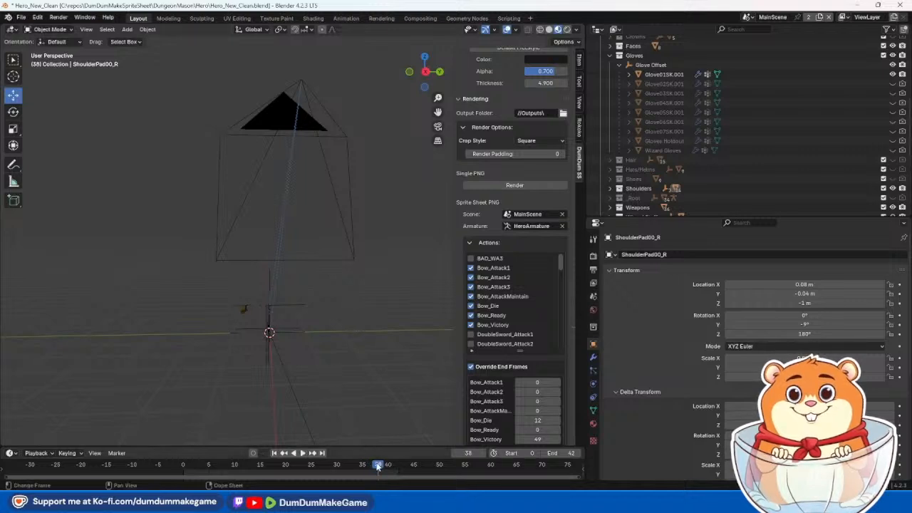
pyautogui.moveTo(378, 466); pyautogui.dragTo(368, 468)
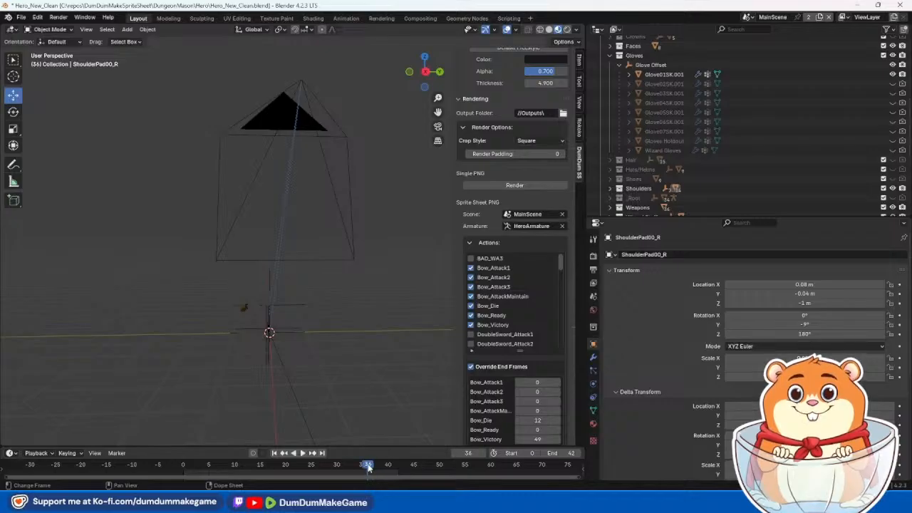
pyautogui.press('F12')
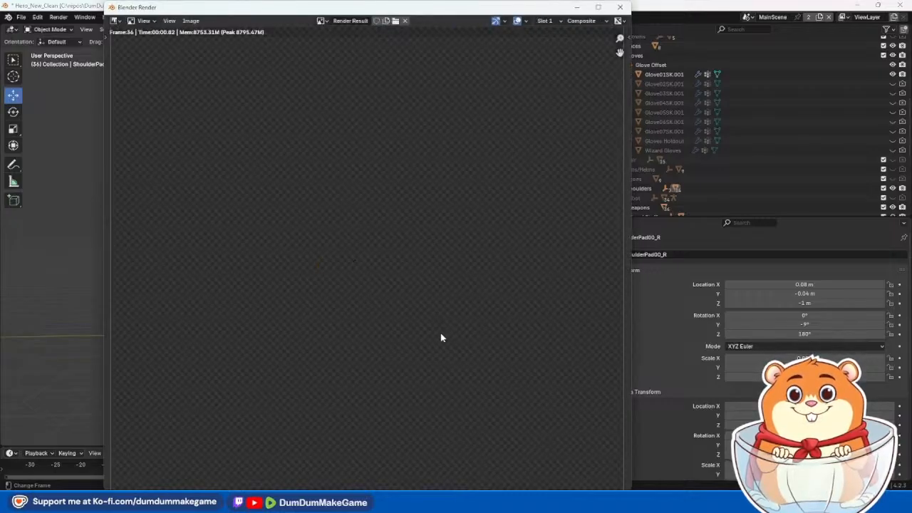
pyautogui.scroll(12, 396, 251)
pyautogui.scroll(-3, 306, 270)
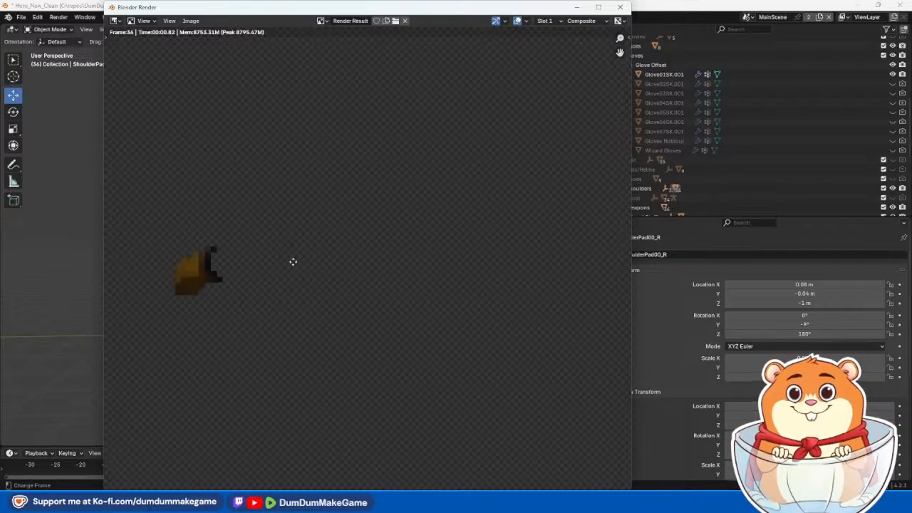
pyautogui.moveTo(292, 261); pyautogui.dragTo(375, 287, button='middle')
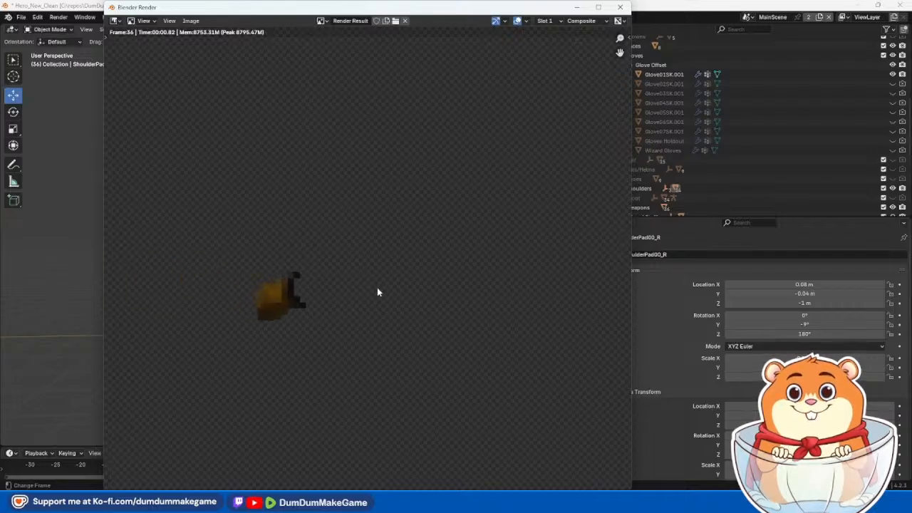
pyautogui.click(622, 8)
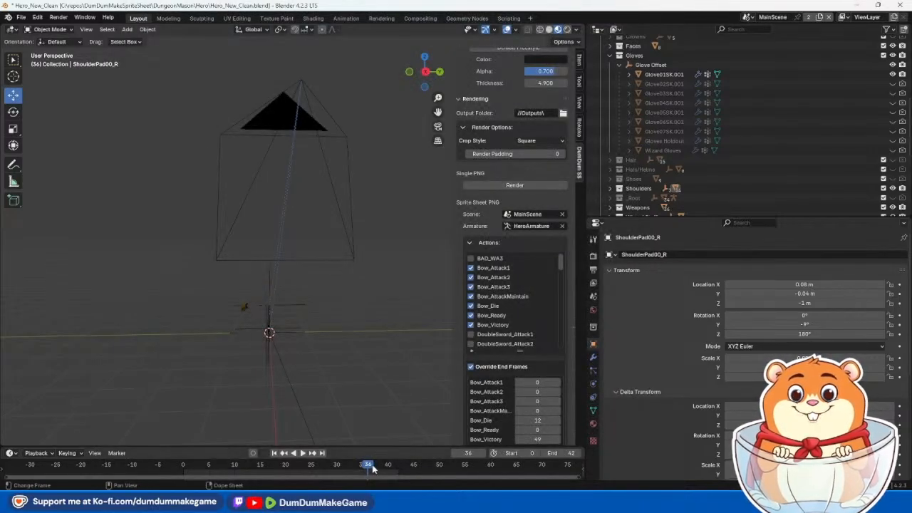
# Step: Move the timeline to frame 33, test-render the glove and close the render window
pyautogui.moveTo(368, 467); pyautogui.dragTo(353, 469)
pyautogui.moveTo(335, 339); pyautogui.dragTo(330, 345, button='middle')
pyautogui.press('F12')
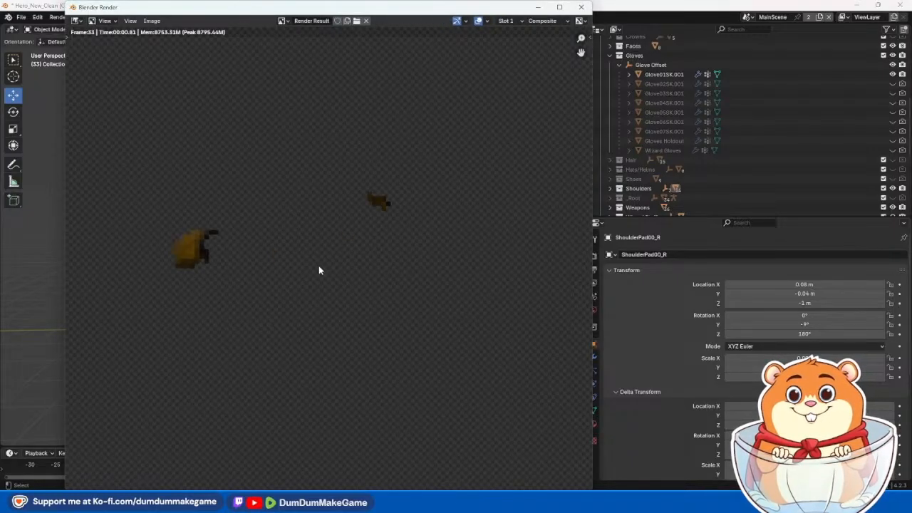
pyautogui.click(583, 9)
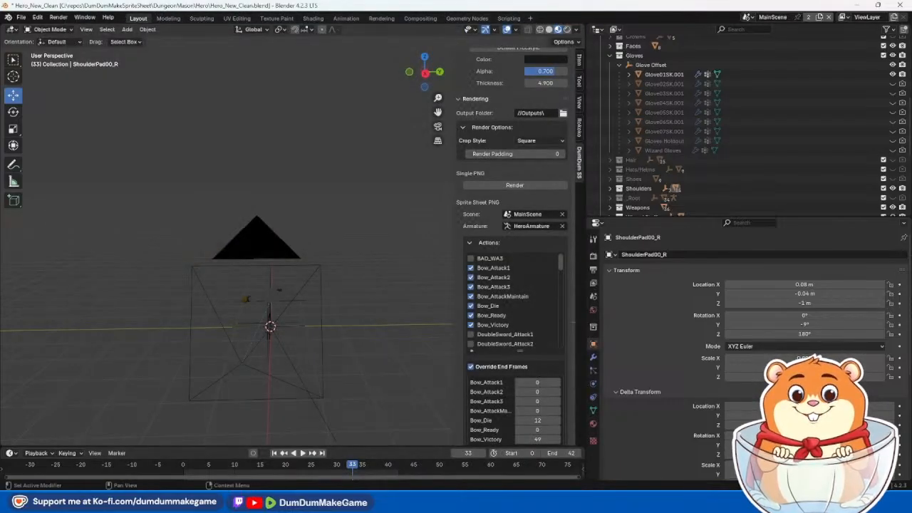
# Step: Compute 36.875 - 5.125 in Calculator, then test-render the glove at frame 32 in Blender and close the render window
pyautogui.click(690, 501)
pyautogui.press('Return')
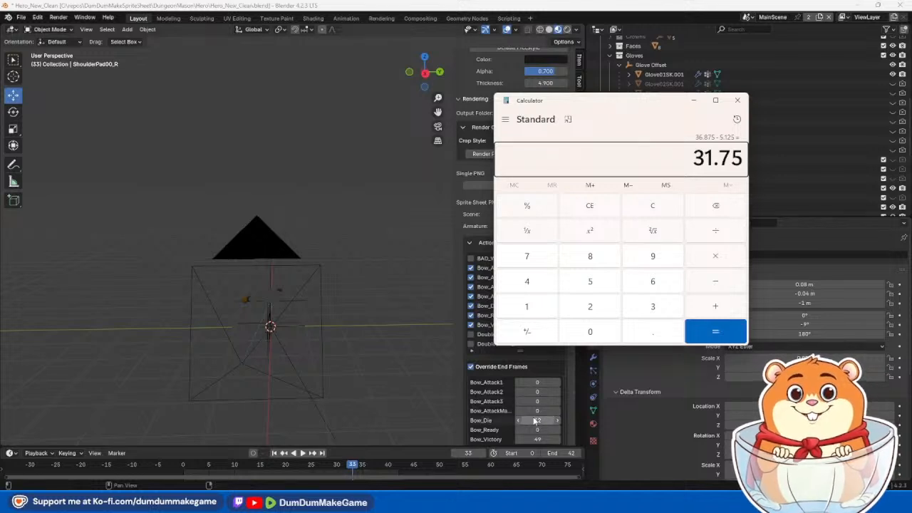
pyautogui.click(347, 467)
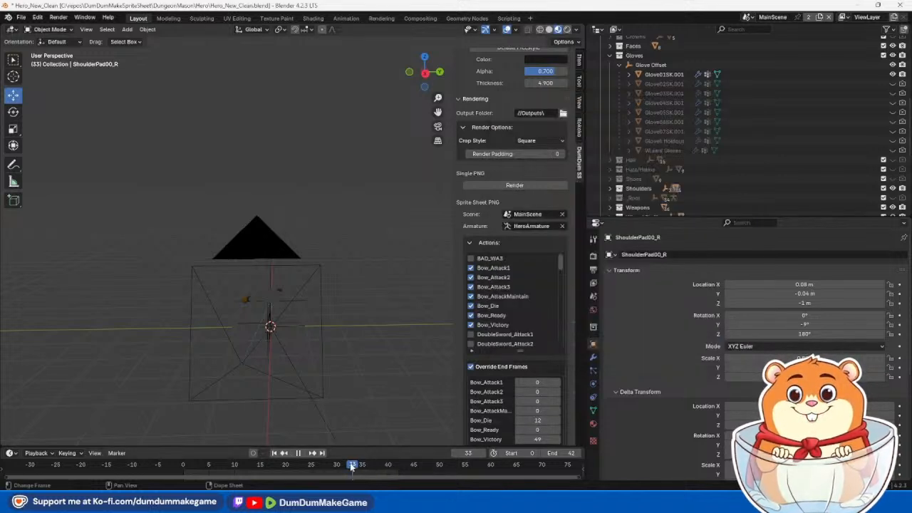
pyautogui.press('F12')
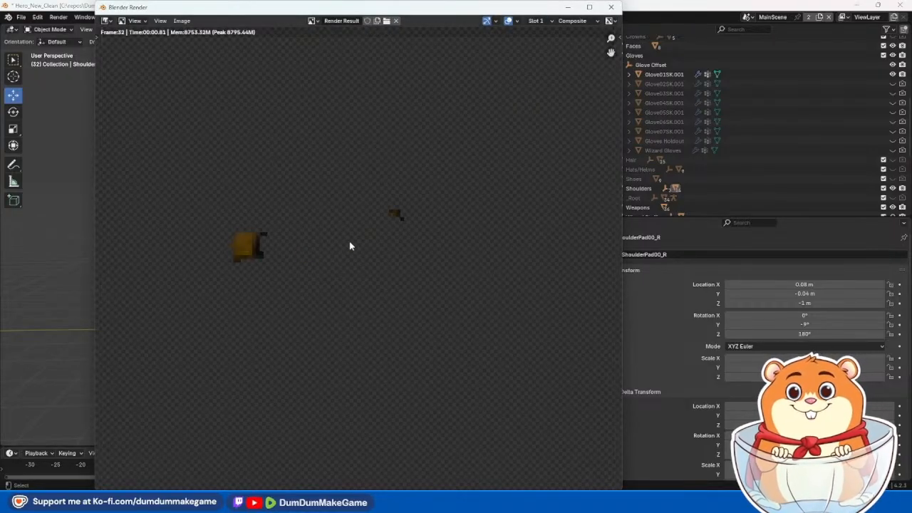
pyautogui.click(611, 7)
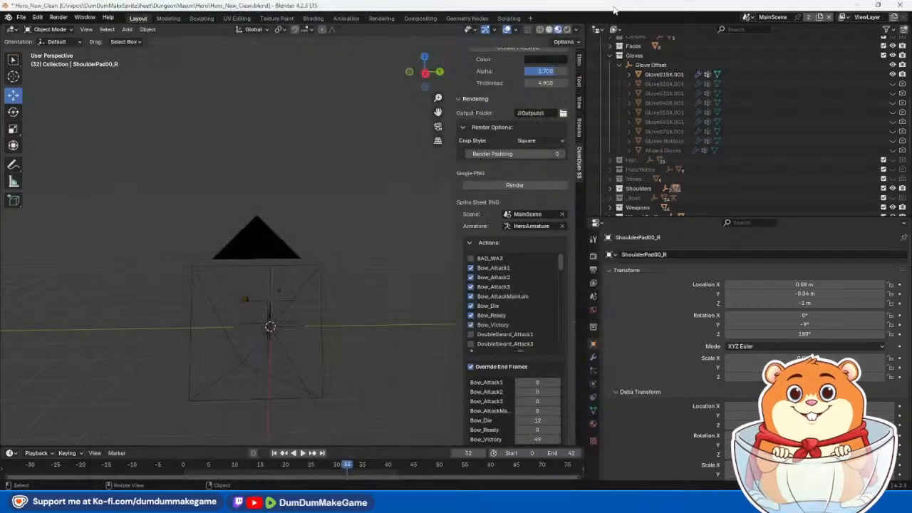
# Step: Enable Cloth02SK.001 for viewport and render, then test-render frame 32, examine it up close and close the render window
pyautogui.scroll(8, 346, 354)
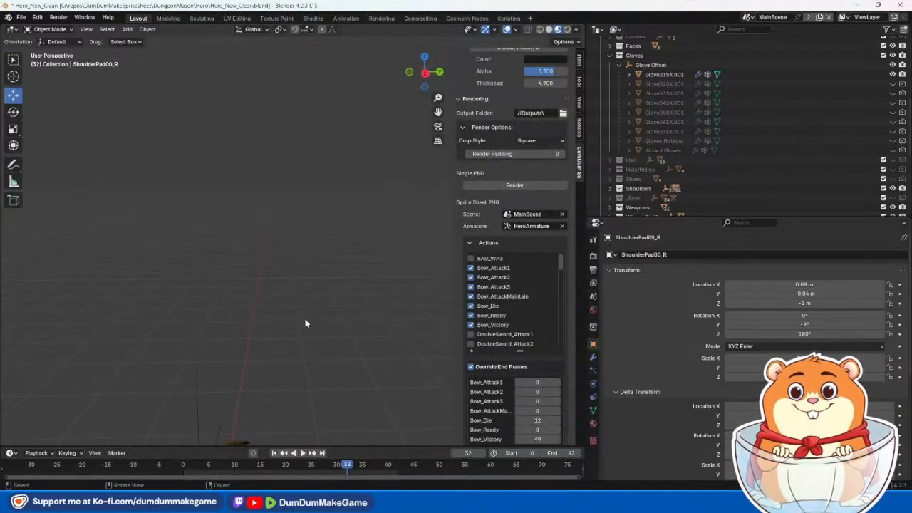
pyautogui.scroll(2, 343, 383)
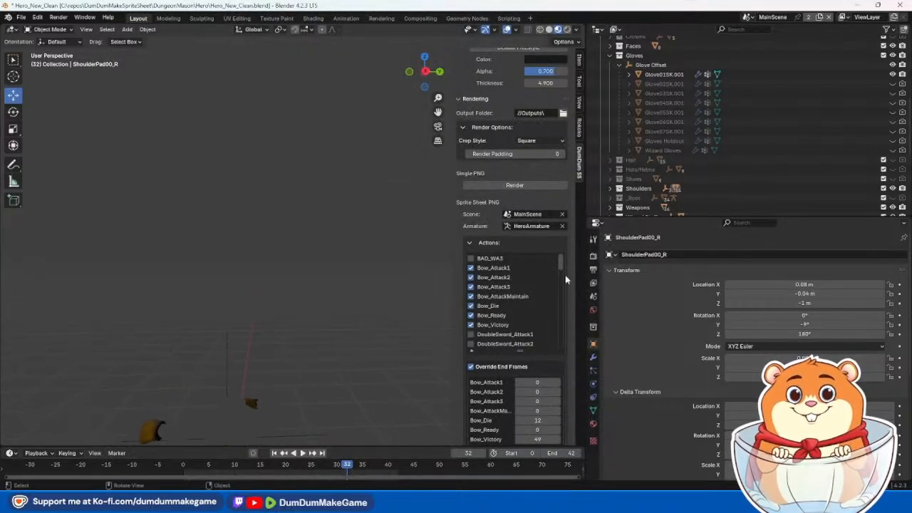
pyautogui.scroll(6, 631, 94)
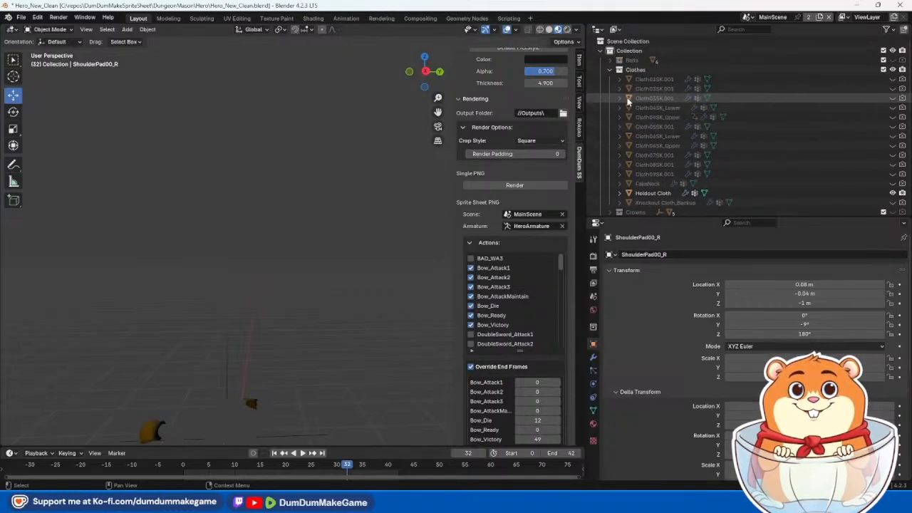
pyautogui.click(893, 88)
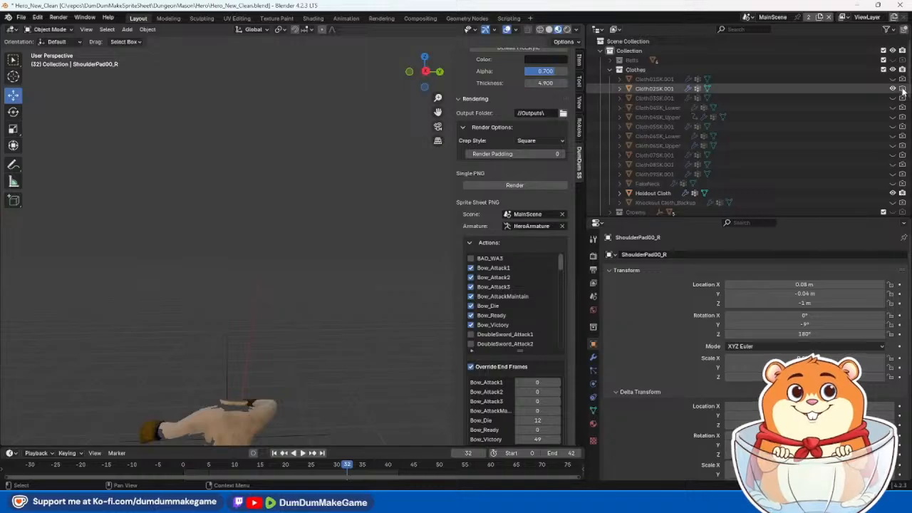
pyautogui.press('F12')
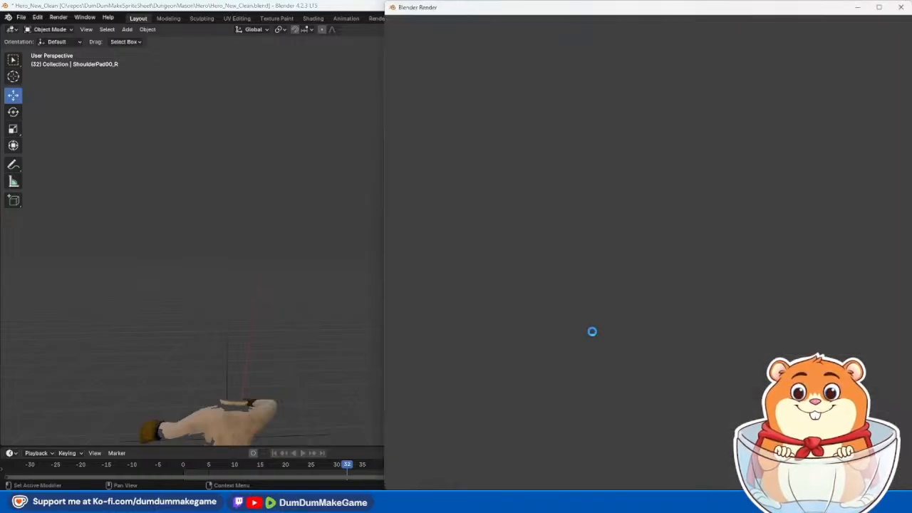
pyautogui.scroll(10, 637, 272)
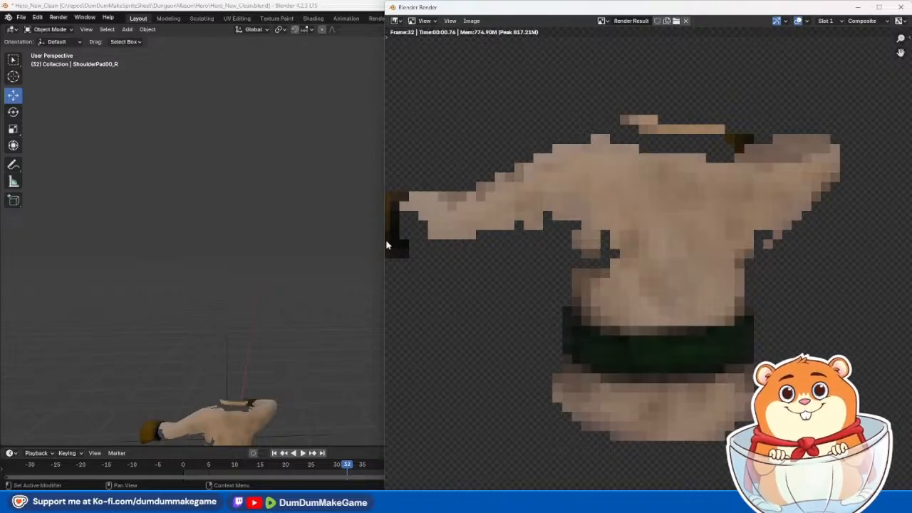
pyautogui.press('Escape')
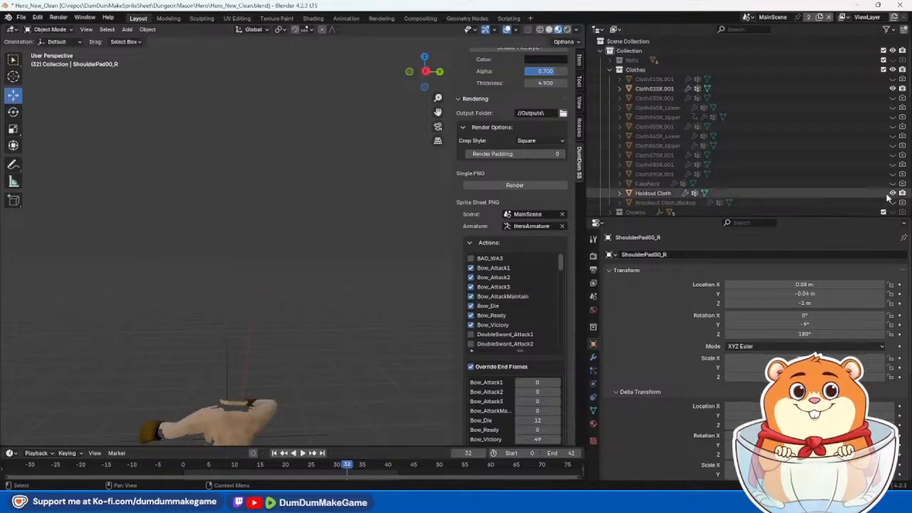
# Step: Hide the Holdout Cloth and test-render frame 32 again, examining the torso up close before closing the render window
pyautogui.press('F12')
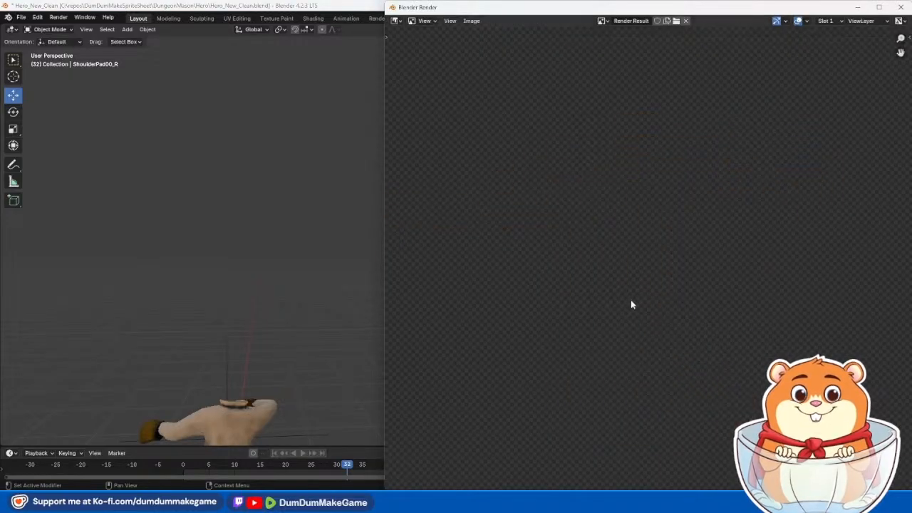
pyautogui.scroll(3, 719, 166)
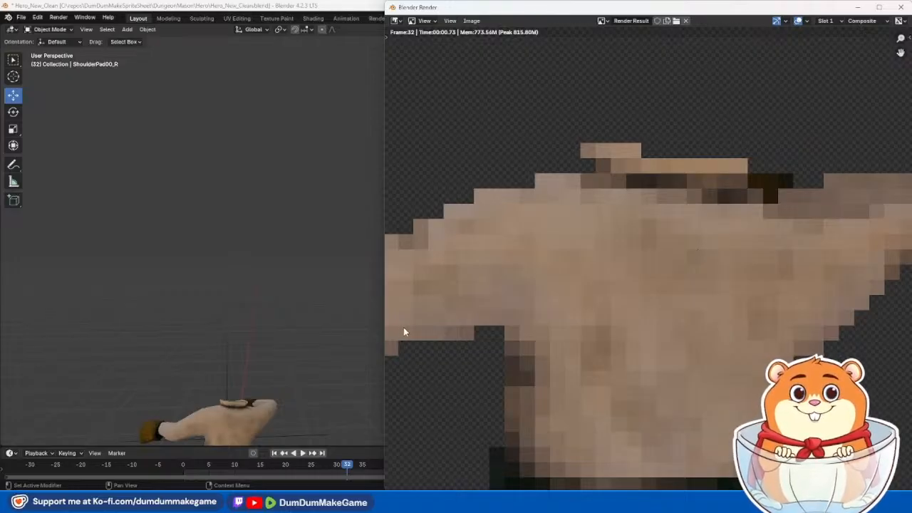
pyautogui.click(901, 7)
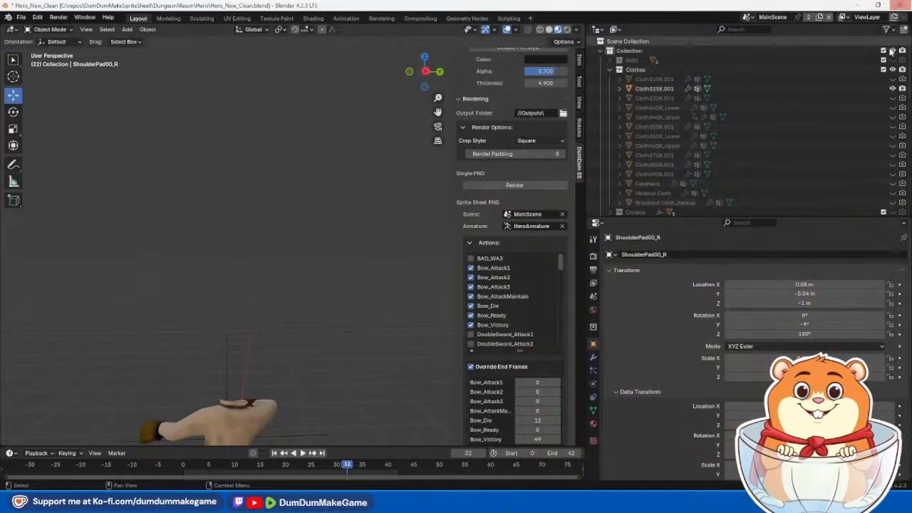
# Step: Switch to Godot and hide the ShoulderR sprite in the newCharacterTest scene
pyautogui.scroll(-6, 782, 187)
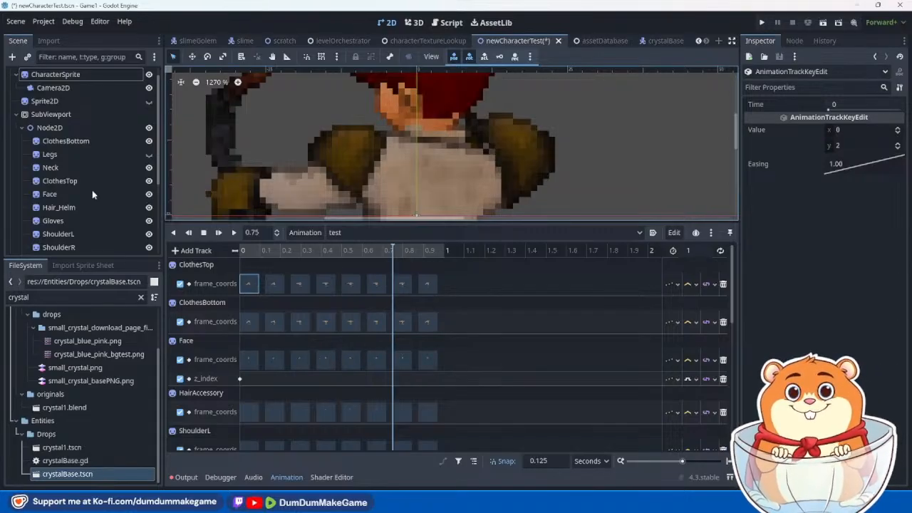
pyautogui.scroll(-3, 114, 208)
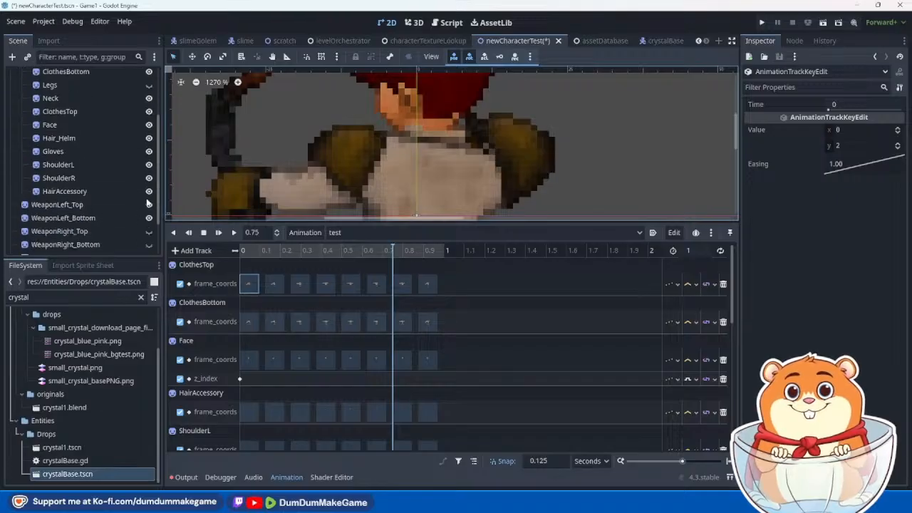
pyautogui.click(149, 178)
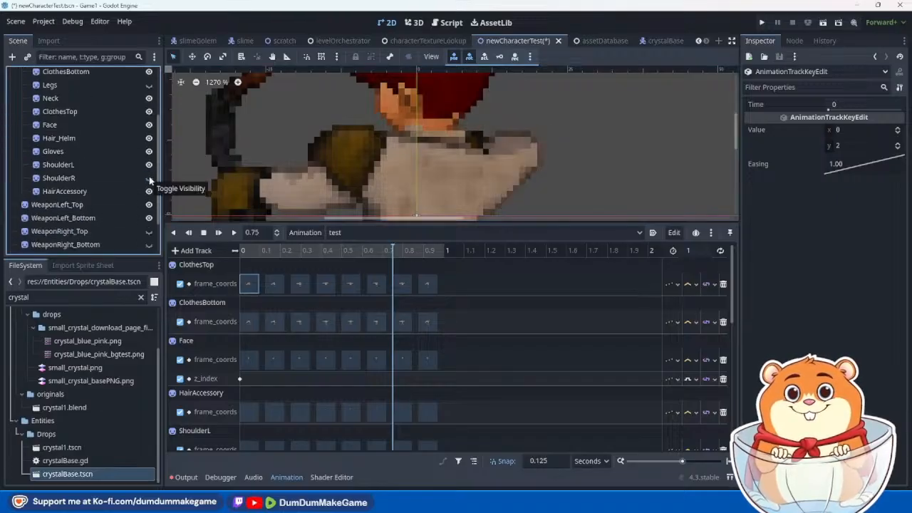
# Step: Toggle the Gloves sprite's visibility several times to compare the character with and without gloves, leaving it visible
pyautogui.click(149, 151)
pyautogui.click(149, 152)
pyautogui.click(149, 152)
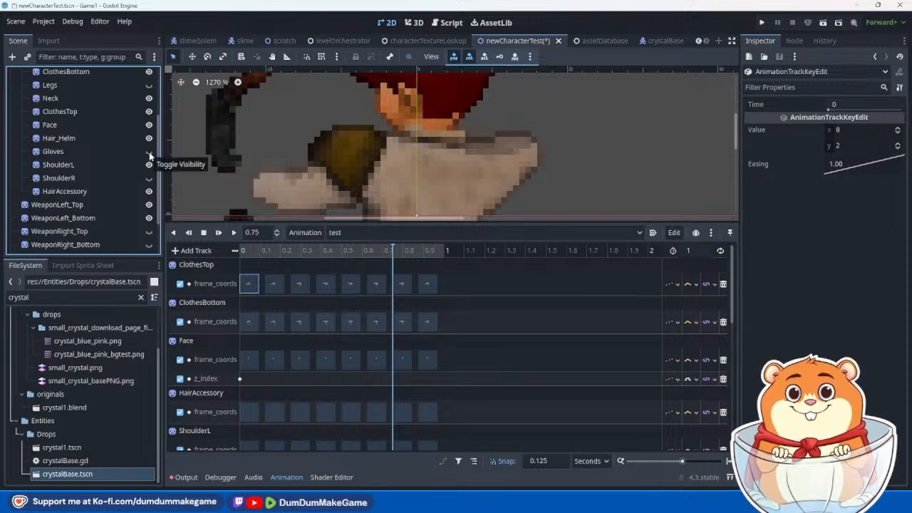
pyautogui.click(149, 151)
pyautogui.click(149, 152)
pyautogui.click(149, 151)
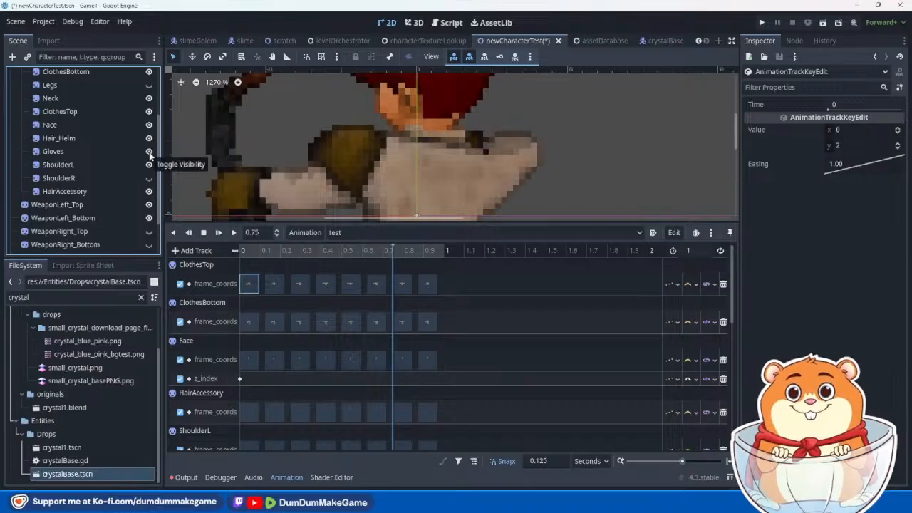
# Step: Reframe the upper body and compare the area beside the neck with the Gloves sprite hidden and shown
pyautogui.scroll(-2, 360, 174)
pyautogui.moveTo(360, 174); pyautogui.dragTo(376, 101, button='middle')
pyautogui.scroll(1, 420, 127)
pyautogui.moveTo(419, 126); pyautogui.dragTo(445, 151, button='middle')
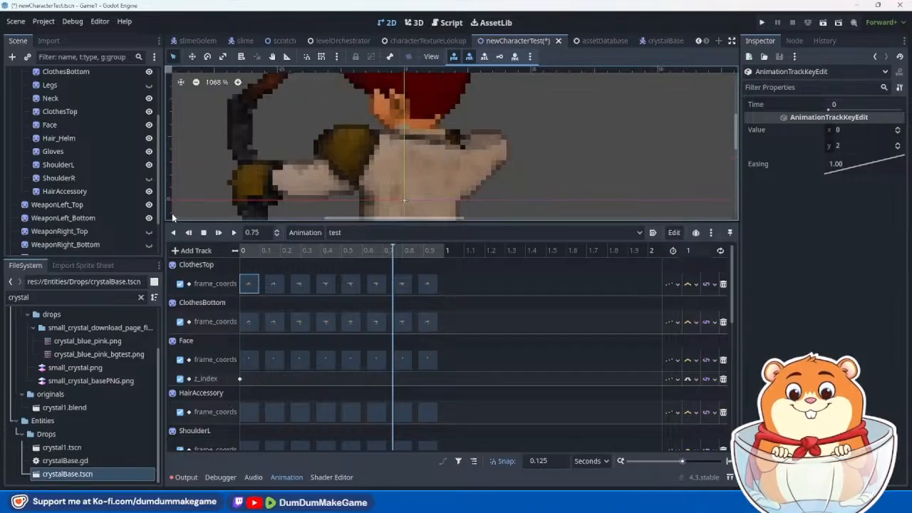
pyautogui.click(149, 151)
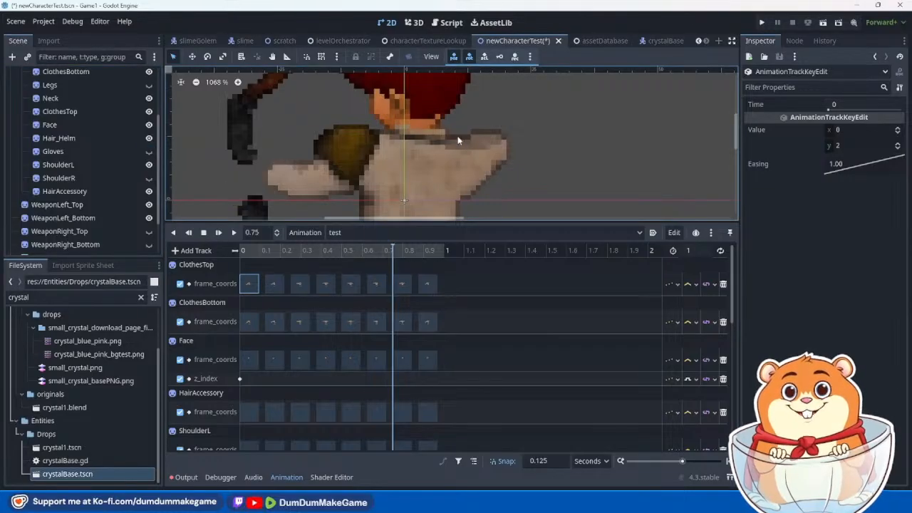
pyautogui.click(149, 177)
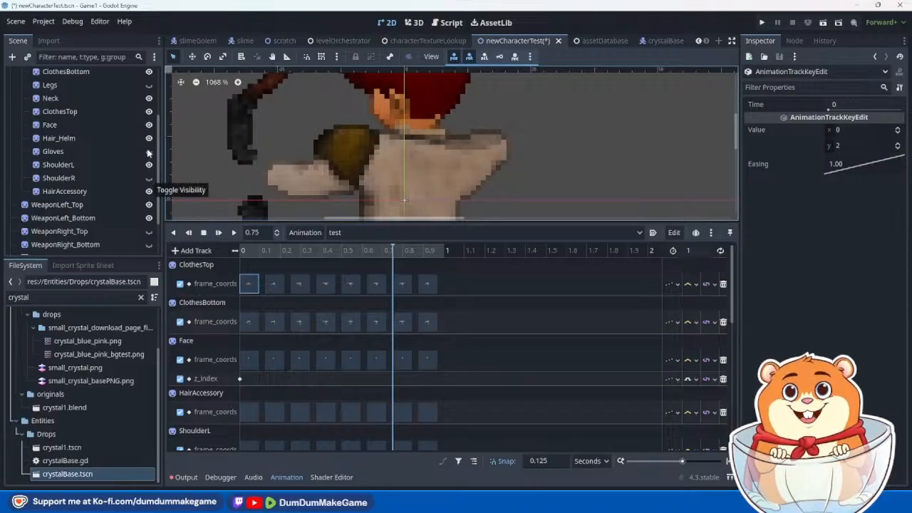
pyautogui.click(148, 151)
pyautogui.click(148, 151)
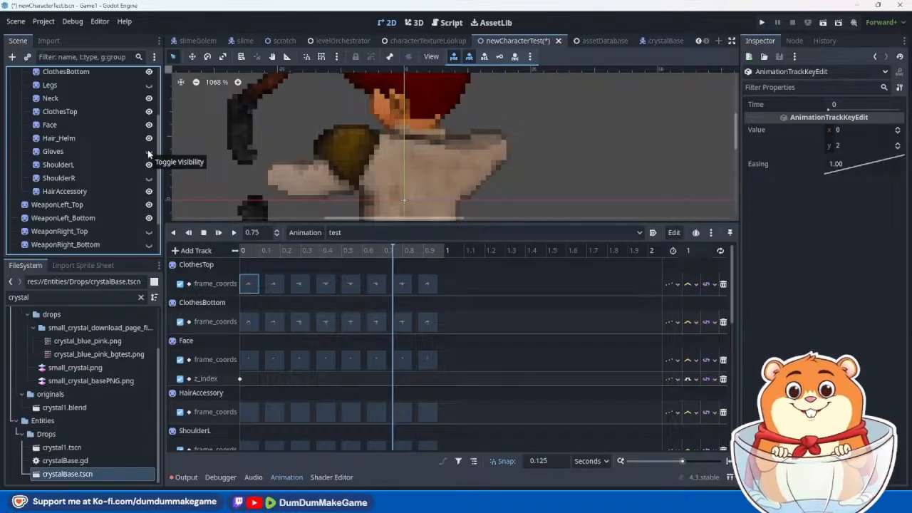
pyautogui.click(149, 151)
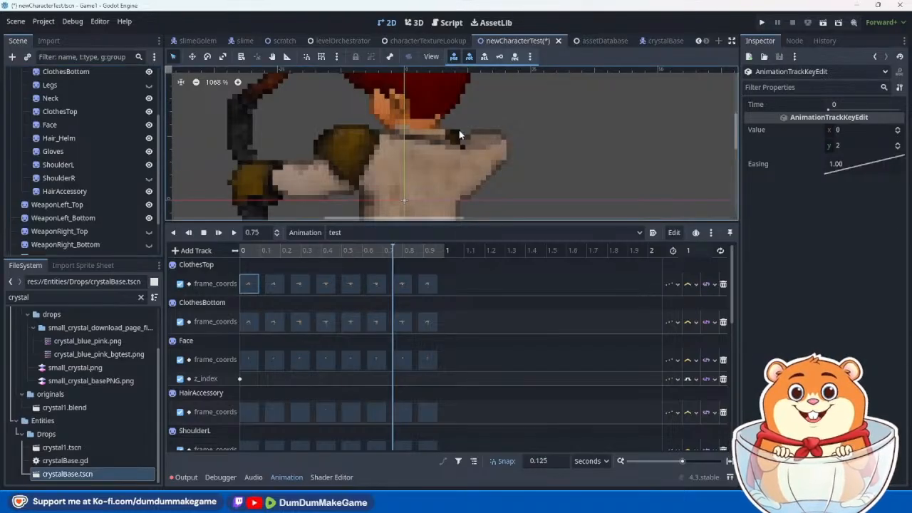
# Step: Examine the glove pixels beside the neck up close while switching the Gloves sprite off and back on
pyautogui.scroll(7, 459, 135)
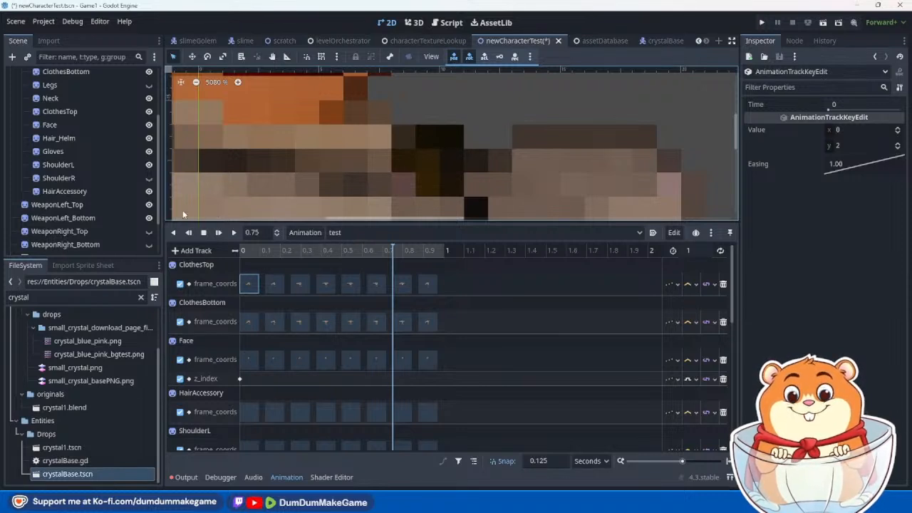
pyautogui.click(149, 151)
pyautogui.click(149, 152)
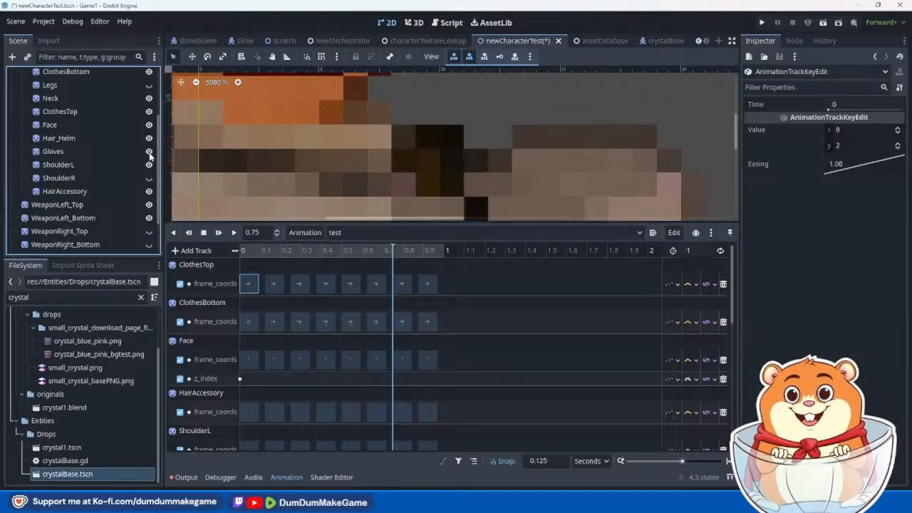
# Step: Select the Gloves sprite, clear the project file filter and select invisArea.gdshader in the Shaders folder
pyautogui.click(110, 151)
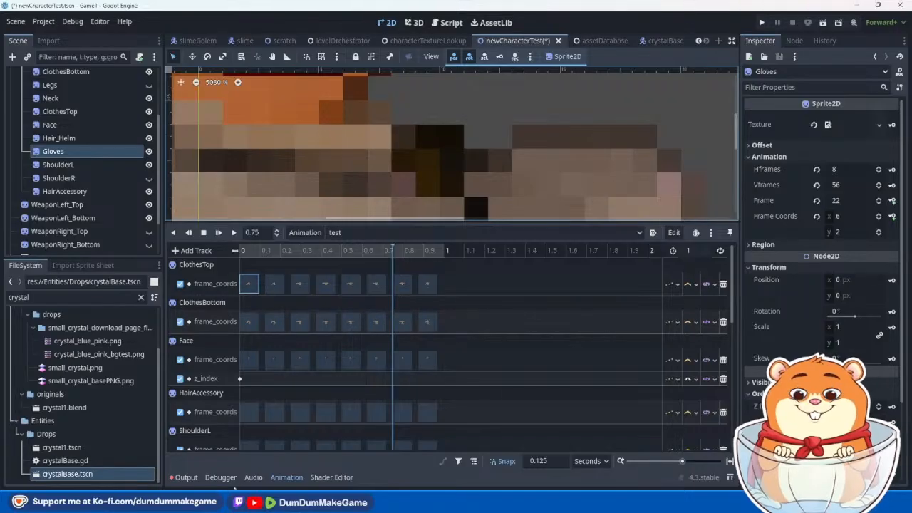
pyautogui.click(142, 297)
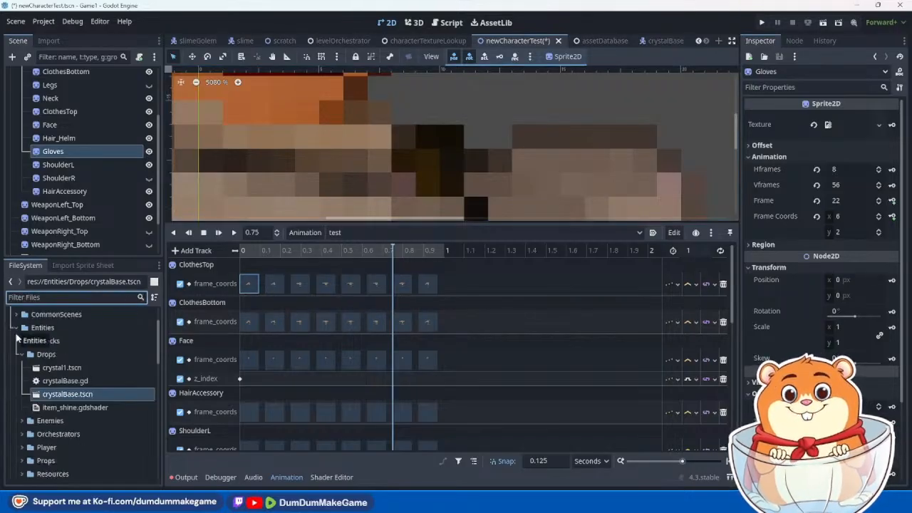
pyautogui.click(22, 354)
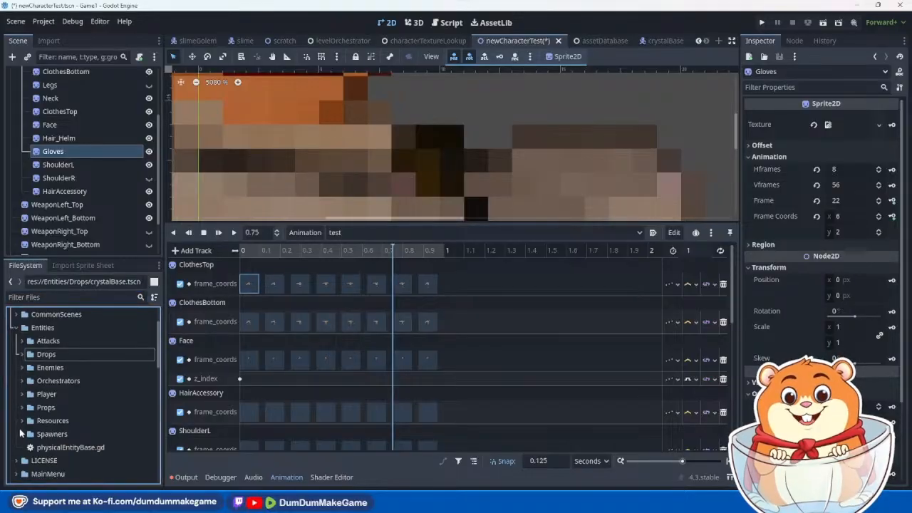
pyautogui.scroll(-3, 21, 432)
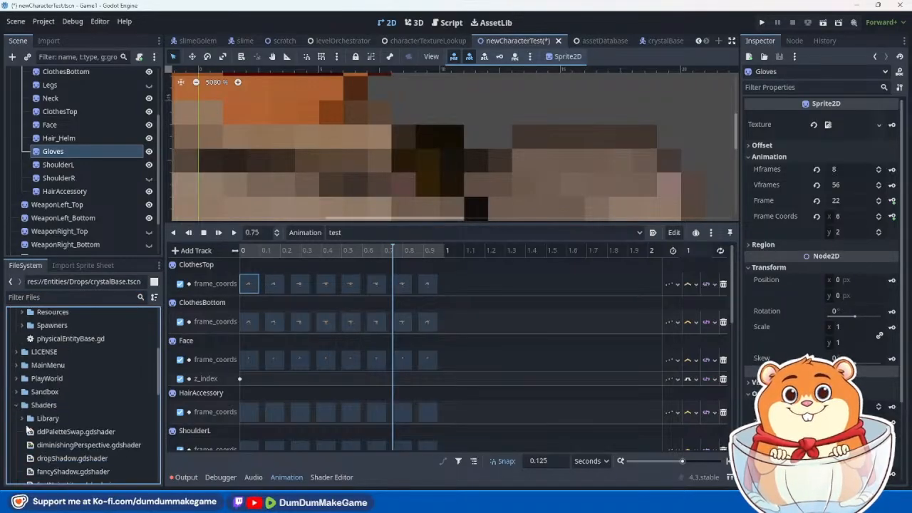
pyautogui.scroll(-4, 34, 417)
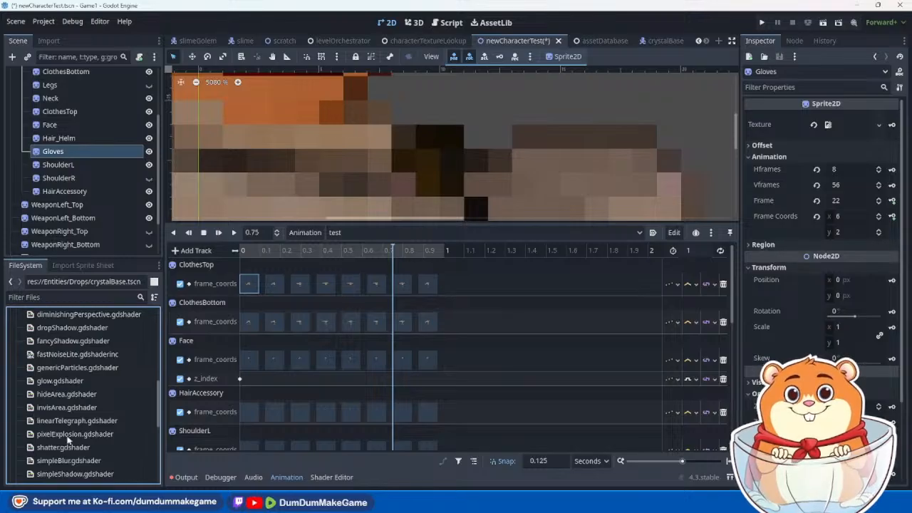
pyautogui.click(85, 406)
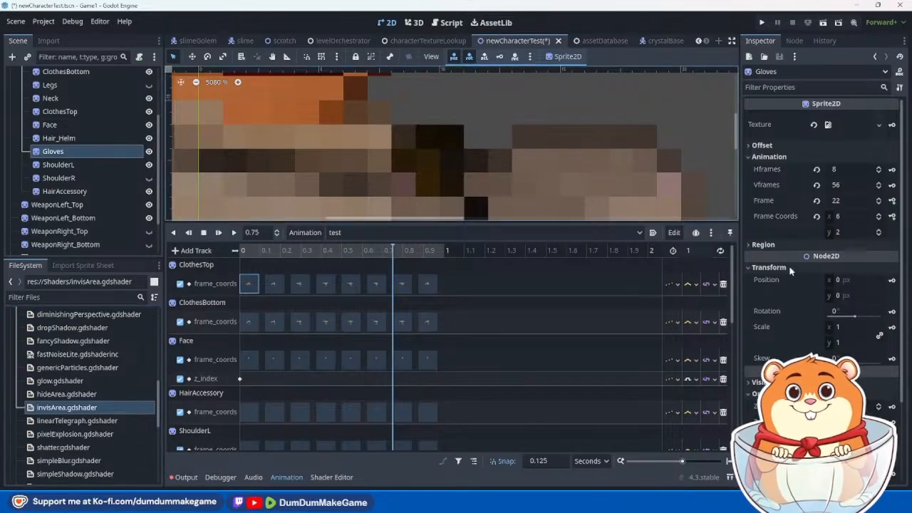
pyautogui.scroll(-3, 817, 346)
pyautogui.scroll(-3, 573, 178)
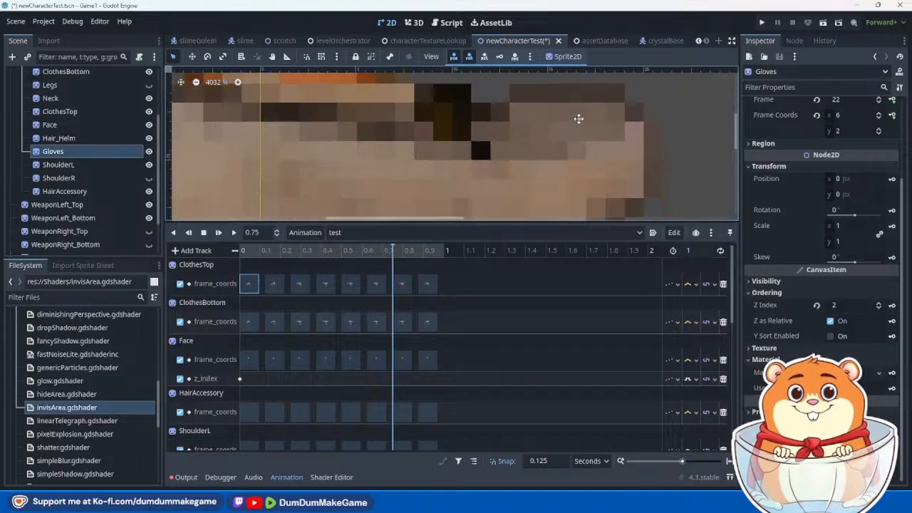
# Step: Give the Gloves sprite a shader material, load invisArea.gdshader as its shader and review the shader's parameters
pyautogui.moveTo(588, 170); pyautogui.dragTo(589, 174, button='middle')
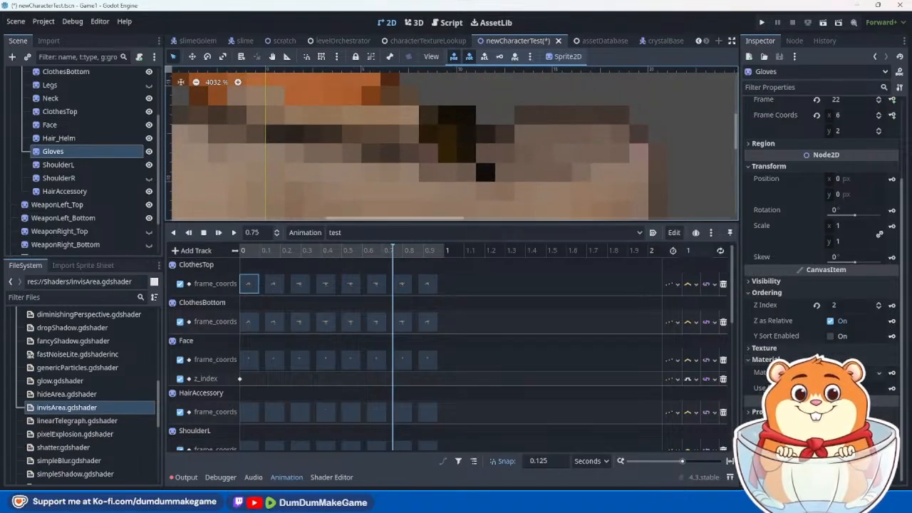
pyautogui.scroll(1, 893, 365)
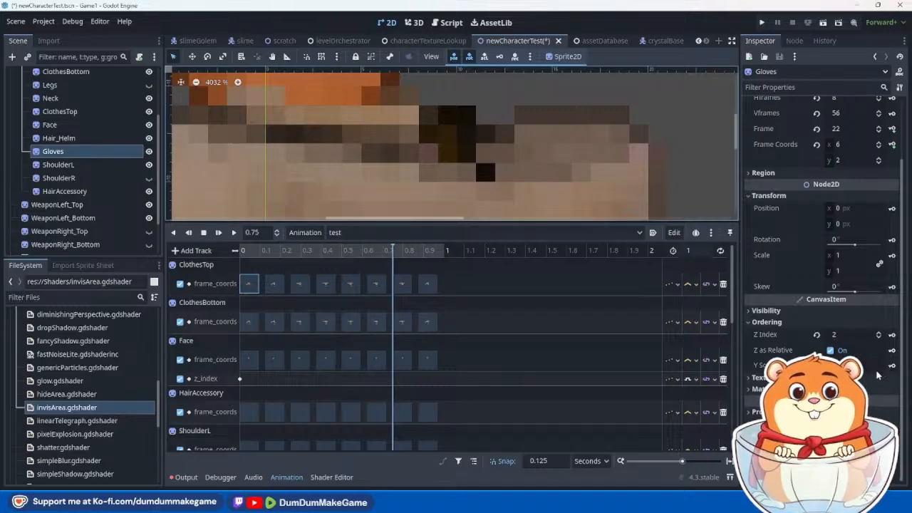
pyautogui.click(849, 389)
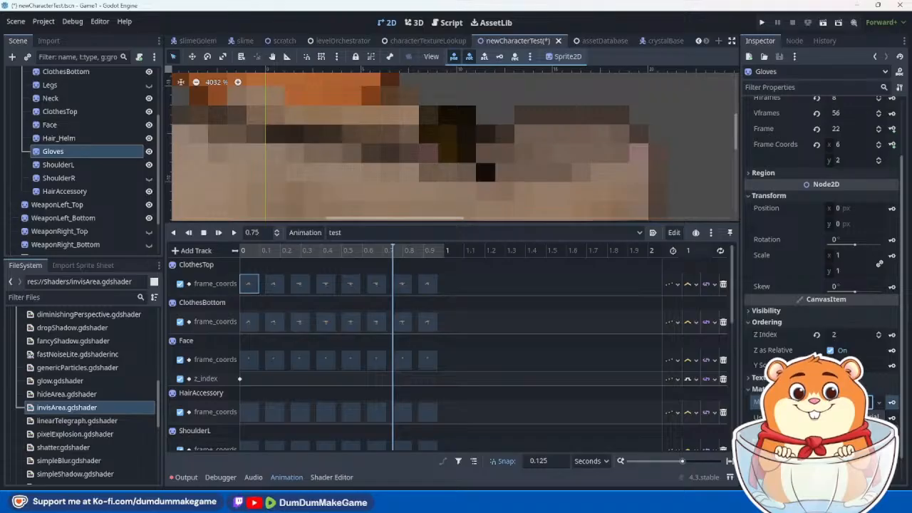
pyautogui.scroll(-3, 845, 411)
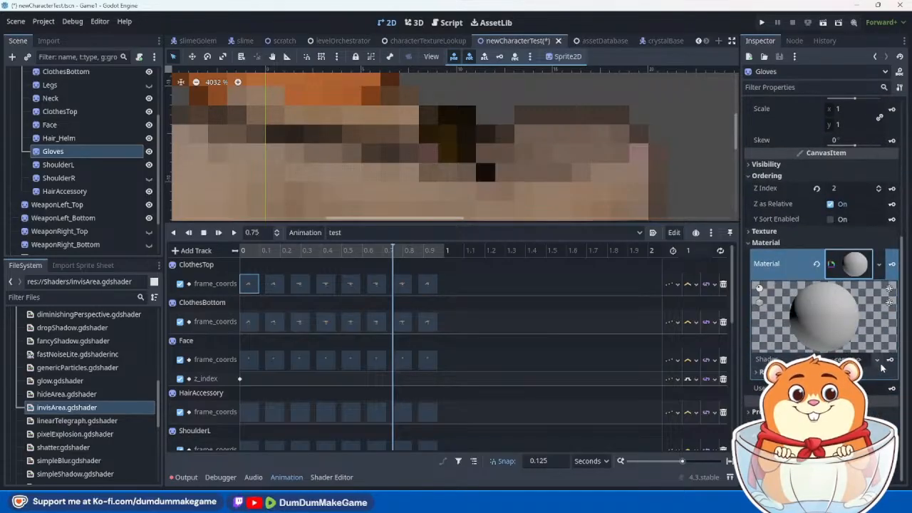
pyautogui.click(849, 361)
pyautogui.click(856, 393)
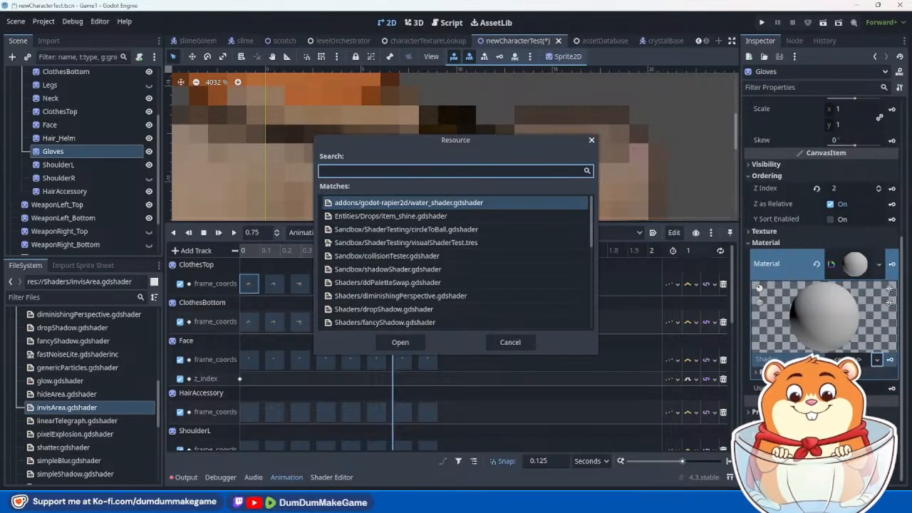
pyautogui.write('invis')
pyautogui.press('Return')
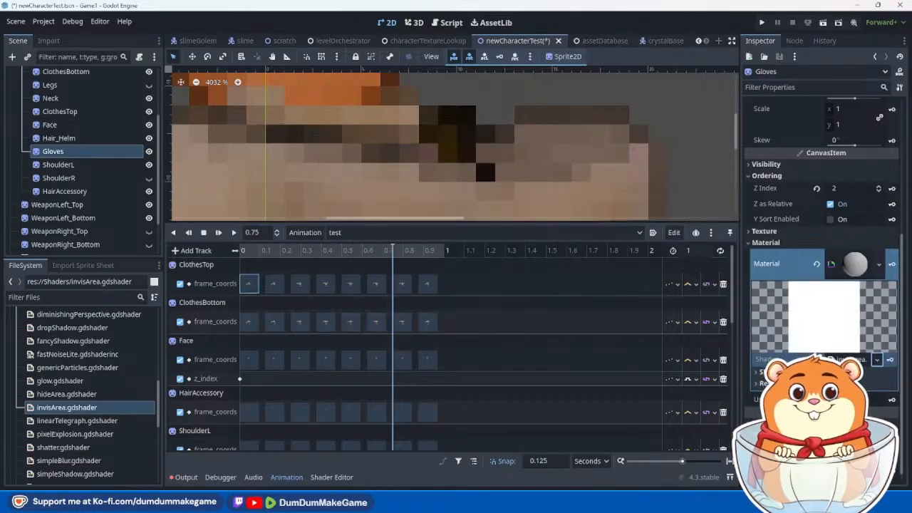
pyautogui.scroll(-5, 470, 191)
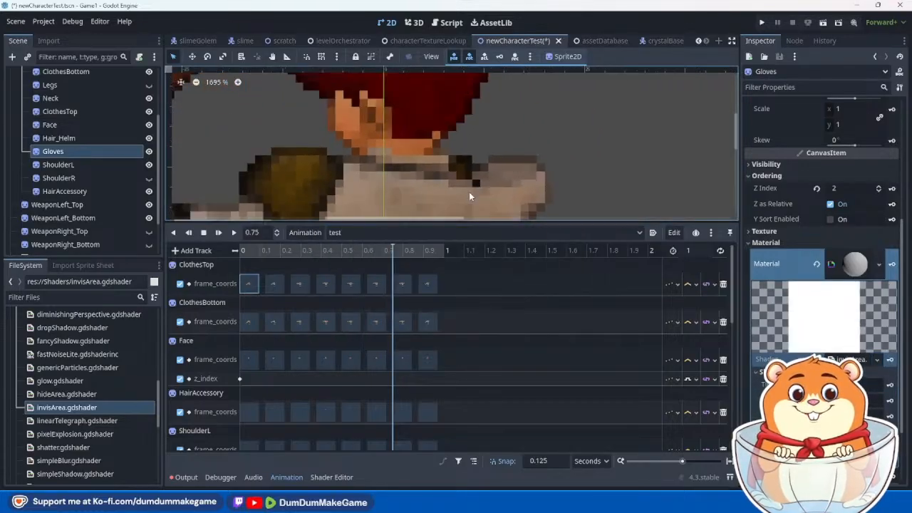
pyautogui.scroll(-2, 561, 144)
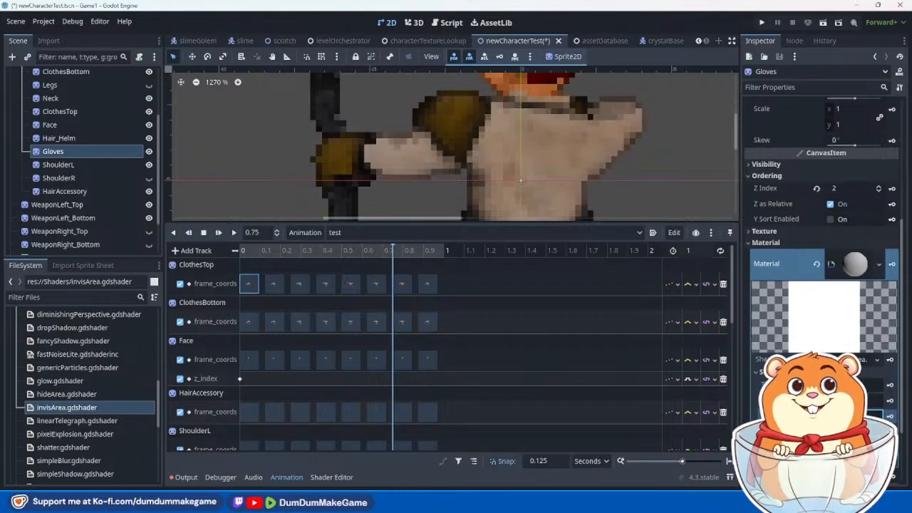
pyautogui.scroll(5, 820, 214)
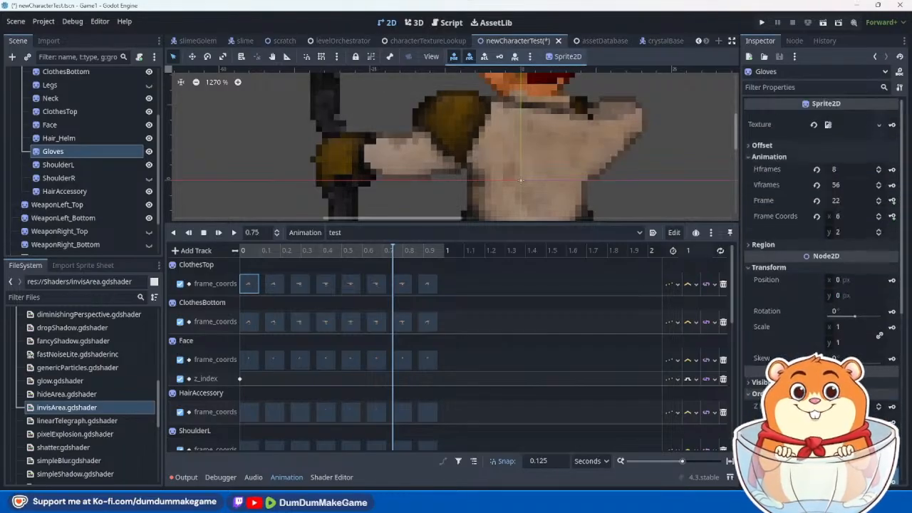
pyautogui.scroll(-5, 820, 214)
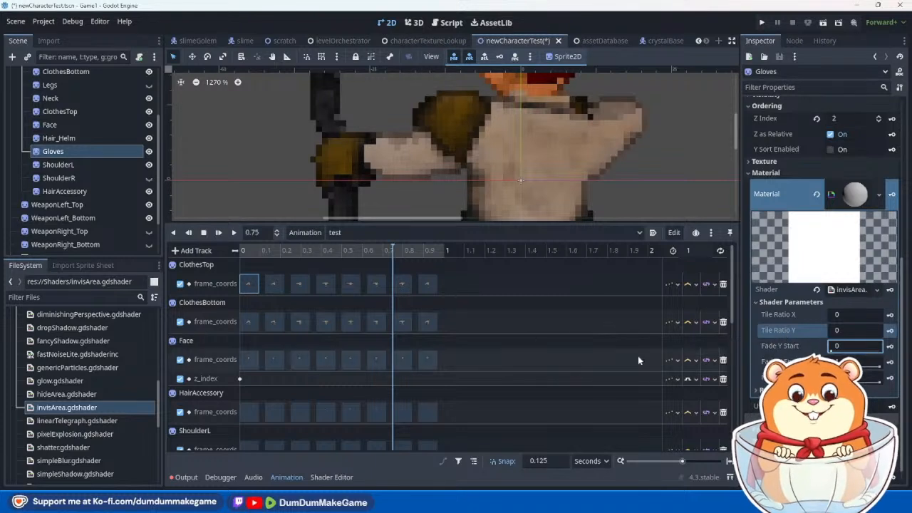
# Step: Create a GDScript named restrictVisibleArea.gd in the Shaders folder that inherits from Shader
pyautogui.scroll(5, 46, 374)
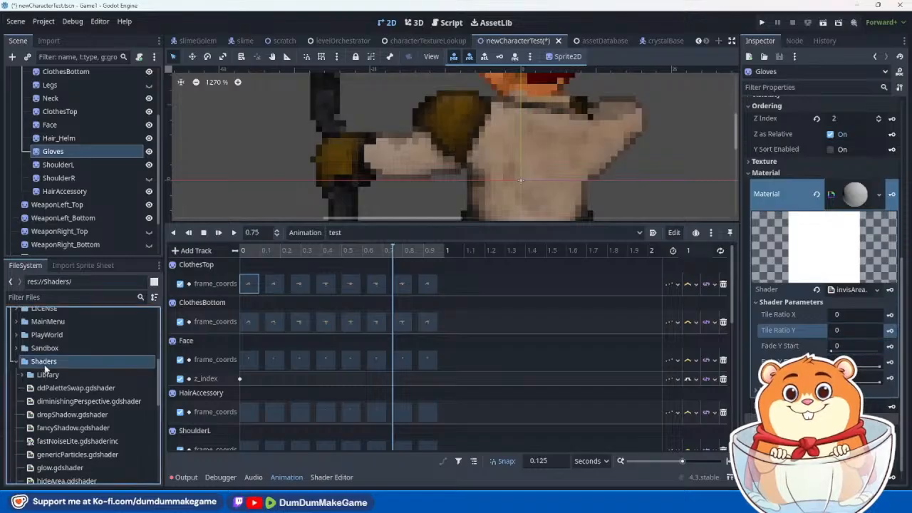
pyautogui.rightClick(45, 362)
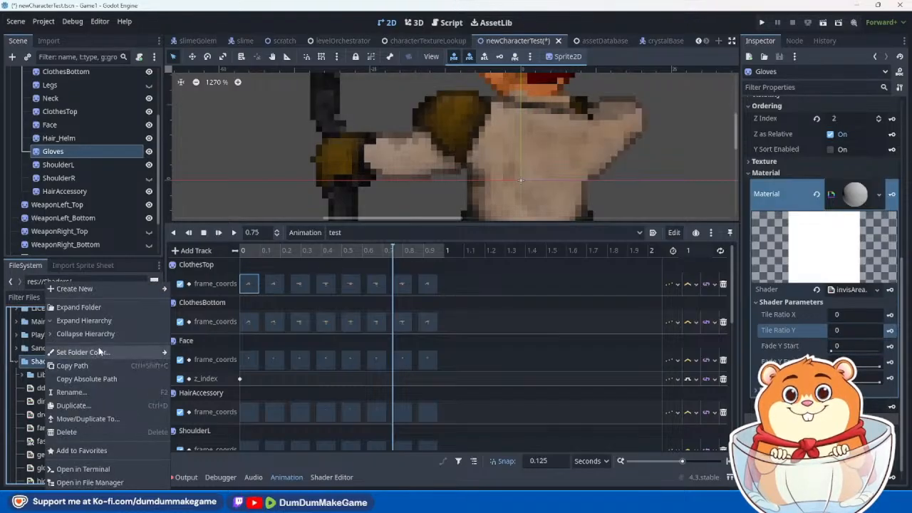
pyautogui.moveTo(122, 291)
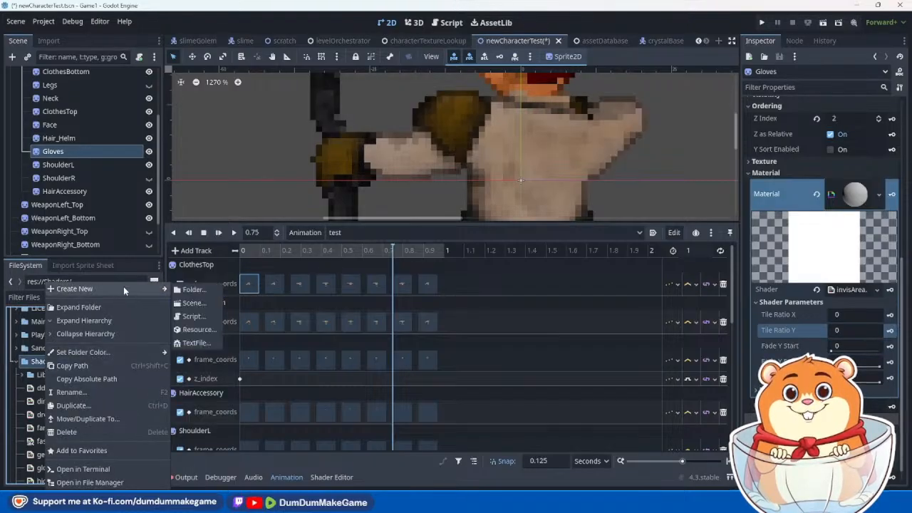
pyautogui.click(203, 318)
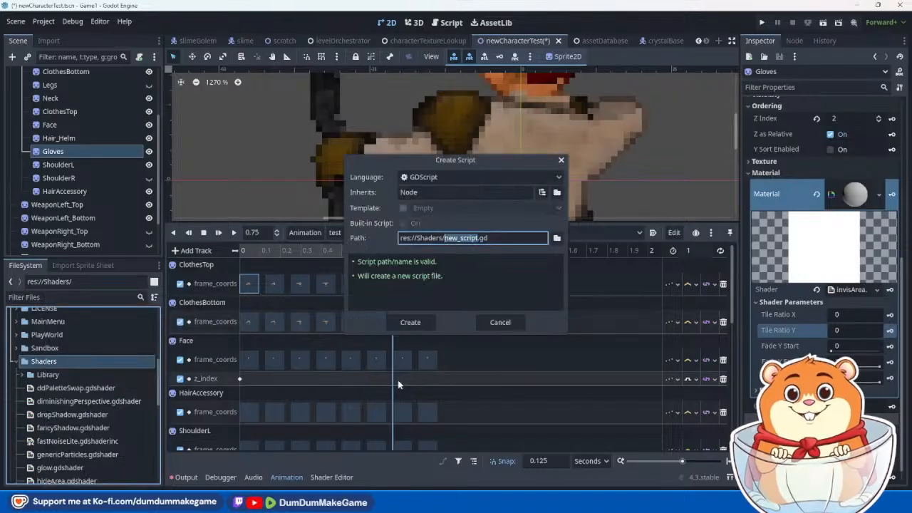
pyautogui.click(541, 178)
pyautogui.click(546, 191)
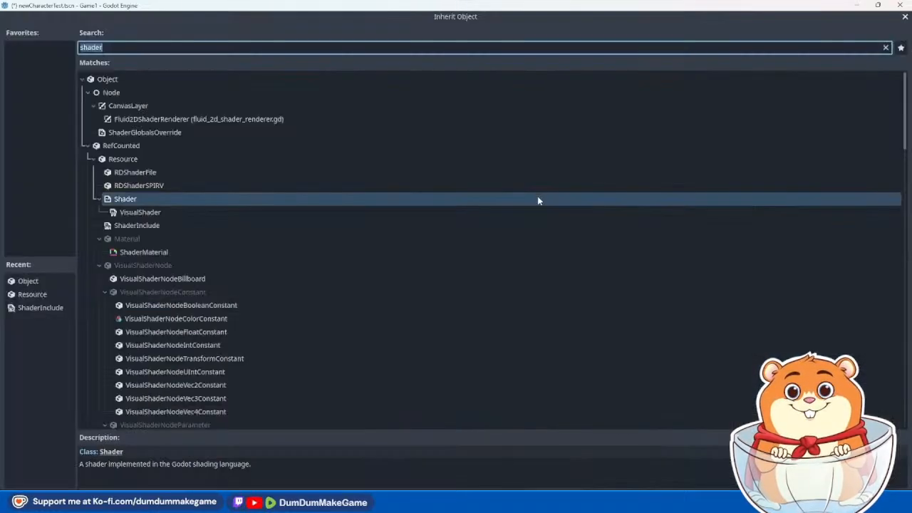
pyautogui.doubleClick(120, 199)
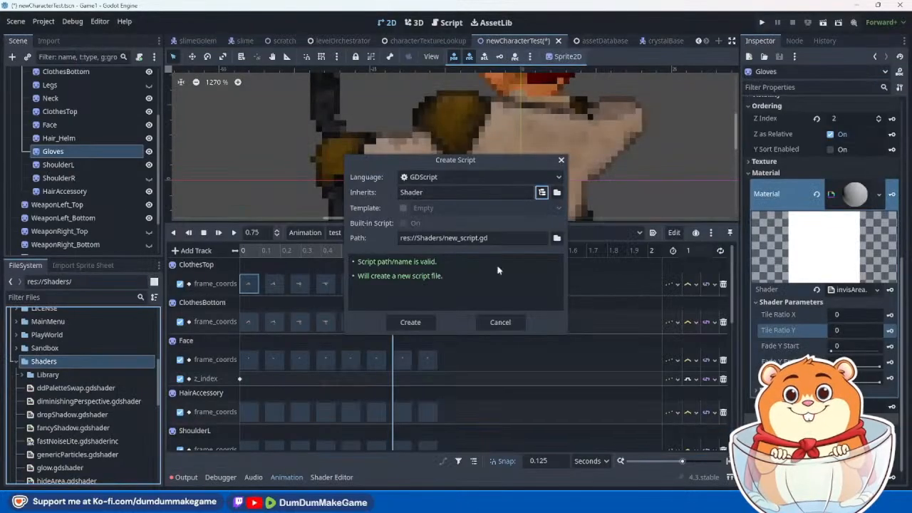
pyautogui.moveTo(445, 240); pyautogui.dragTo(469, 240)
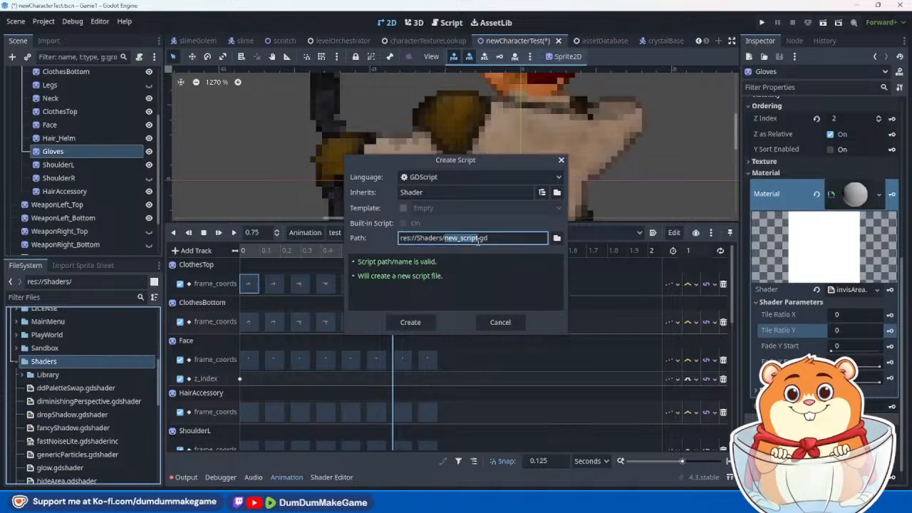
pyautogui.press('BackSpace')
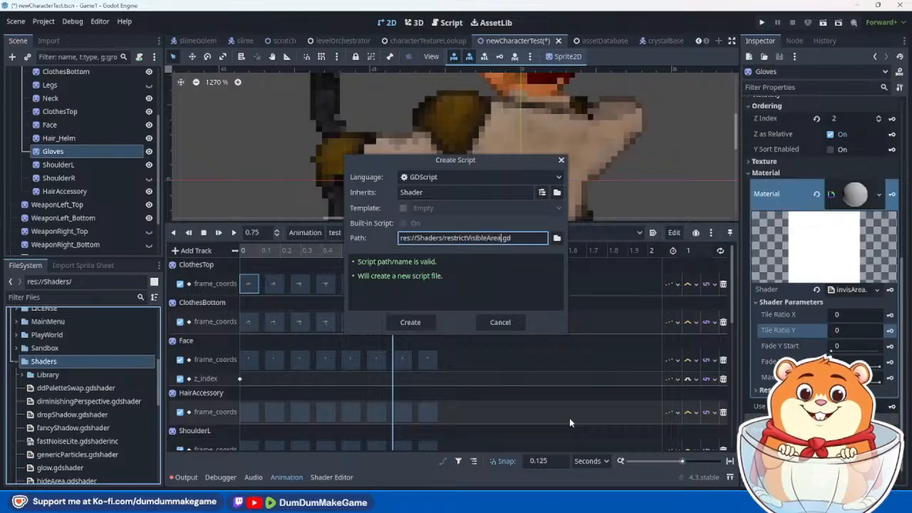
pyautogui.click(410, 322)
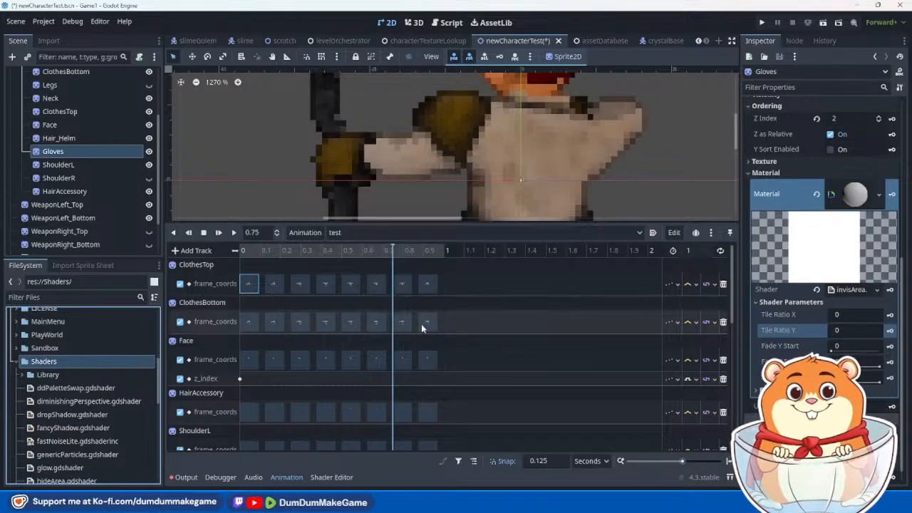
# Step: Try to quick-load the restrictVisibleArea shader into the Gloves material by searching for "restr" and "visi"
pyautogui.click(878, 289)
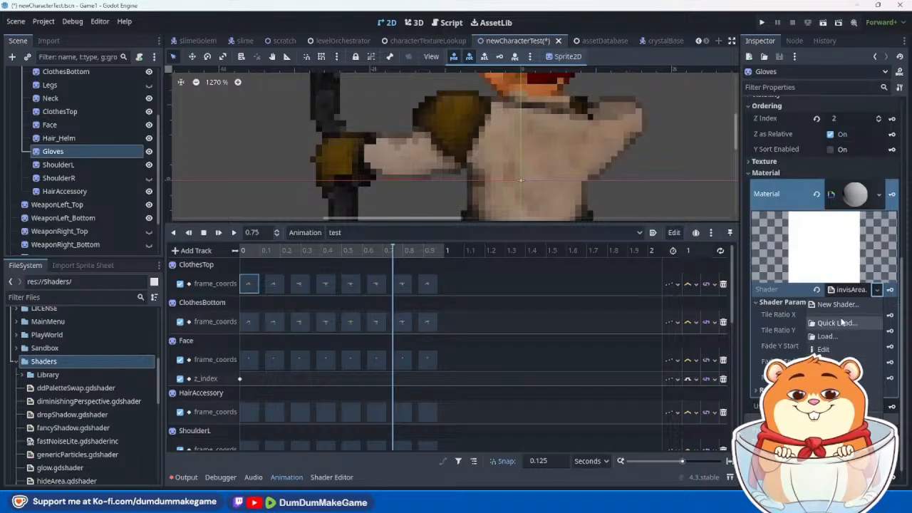
pyautogui.click(837, 323)
pyautogui.write('restr')
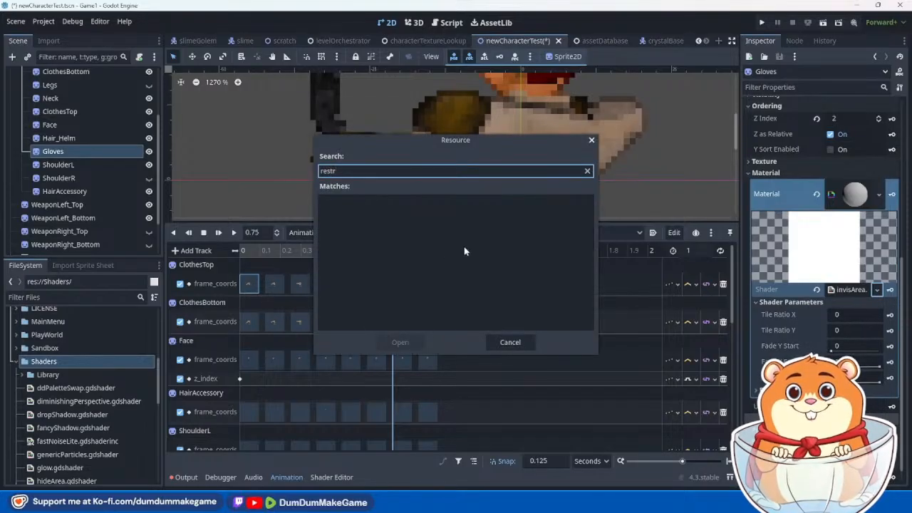
pyautogui.press('BackSpace')
pyautogui.press('BackSpace')
pyautogui.press('BackSpace')
pyautogui.press('BackSpace')
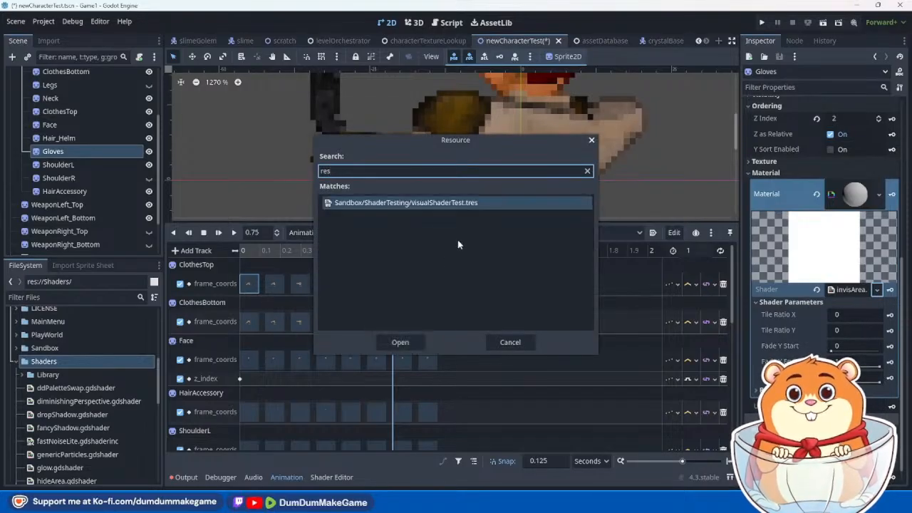
pyautogui.write('visi')
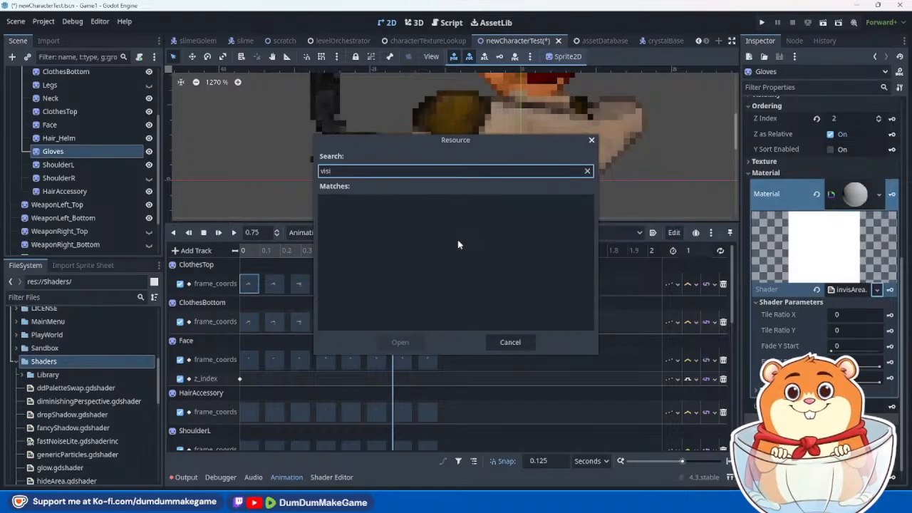
pyautogui.click(510, 342)
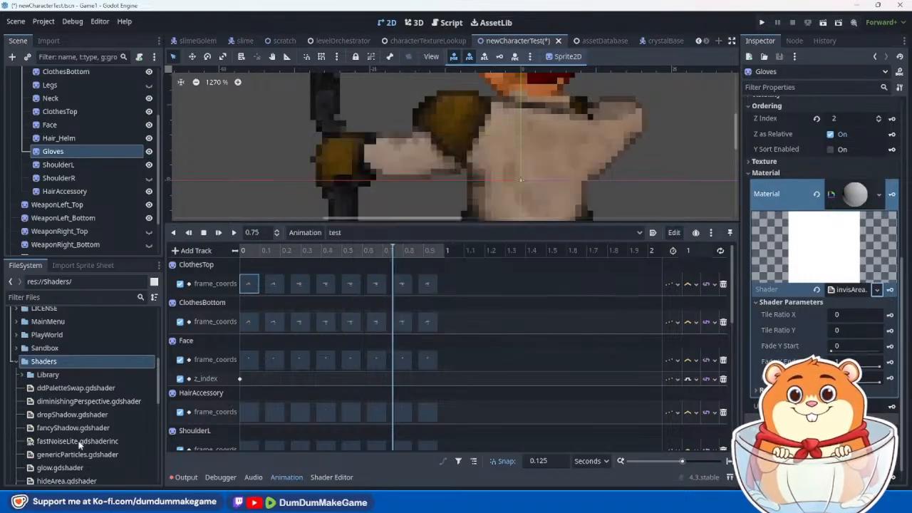
# Step: Find restrictVisibleArea.gd in the Shaders folder and open it in the script editor
pyautogui.scroll(-5, 85, 446)
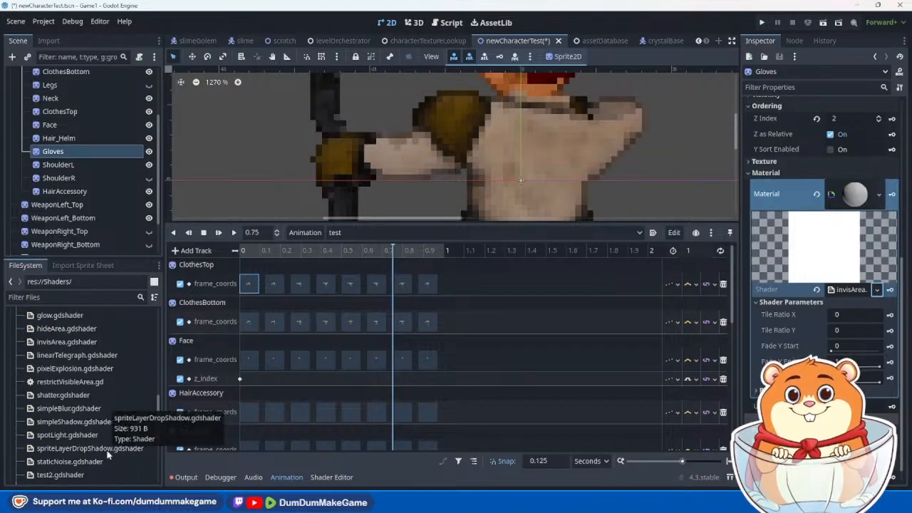
pyautogui.scroll(-2, 107, 453)
pyautogui.scroll(-1, 108, 458)
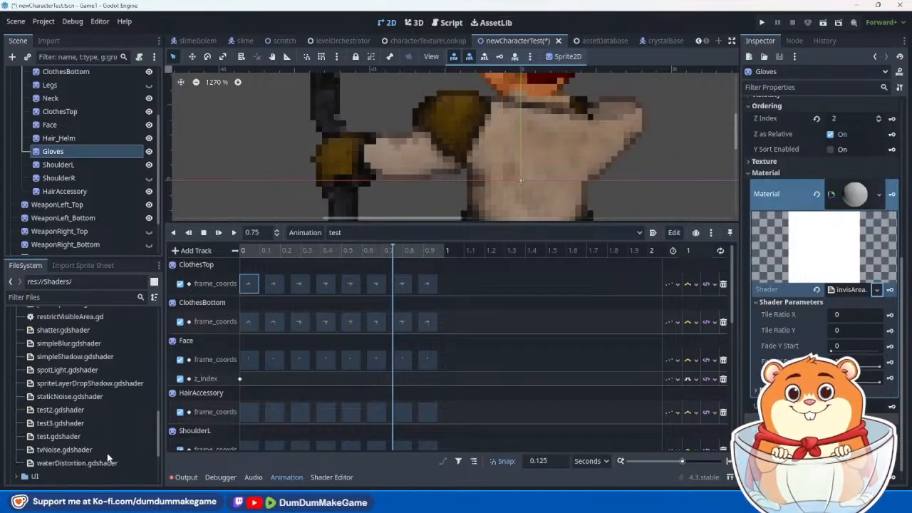
pyautogui.scroll(1, 106, 455)
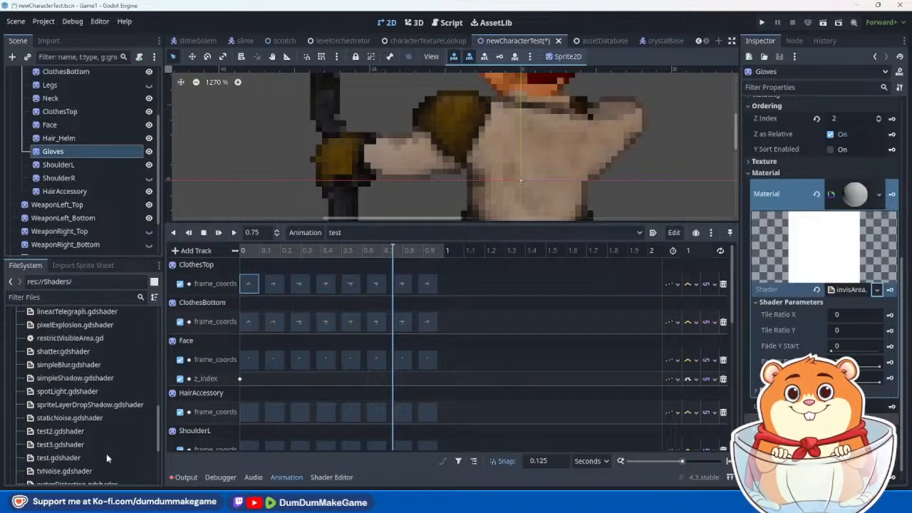
pyautogui.click(89, 340)
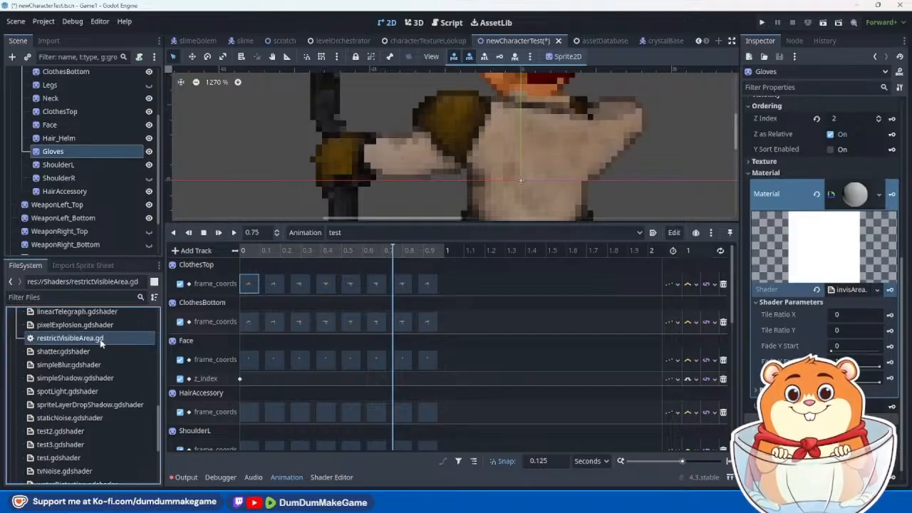
pyautogui.doubleClick(103, 339)
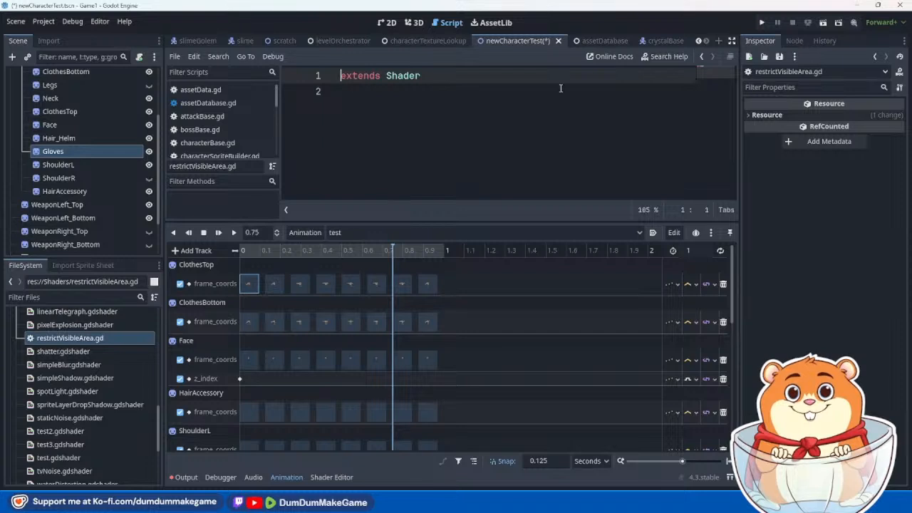
# Step: Keep the newCharacterTest scene open and close restrictVisibleArea.gd in the script editor
pyautogui.middleClick(532, 44)
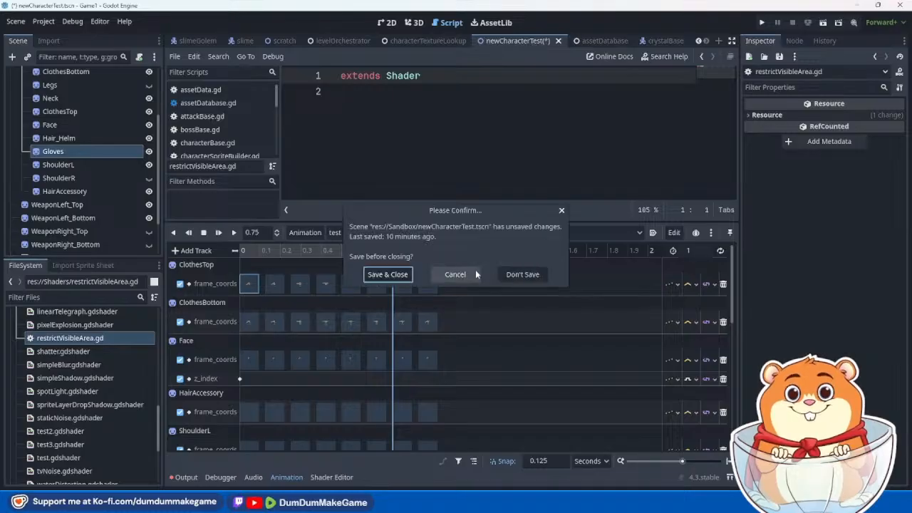
pyautogui.click(456, 275)
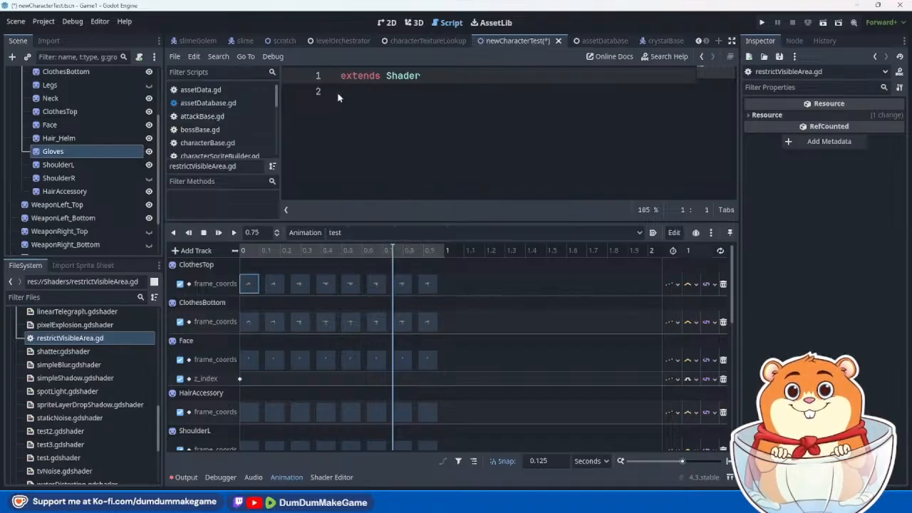
pyautogui.scroll(-2, 242, 131)
pyautogui.scroll(-3, 242, 134)
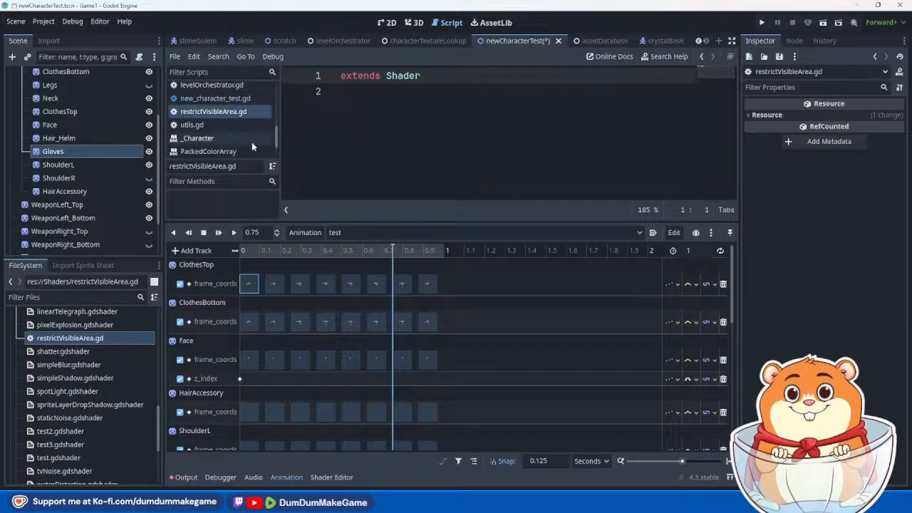
pyautogui.click(215, 99)
# Step: Delete the restrictVisibleArea.gd script from the Shaders folder
pyautogui.click(82, 342)
pyautogui.click(81, 351)
pyautogui.click(81, 343)
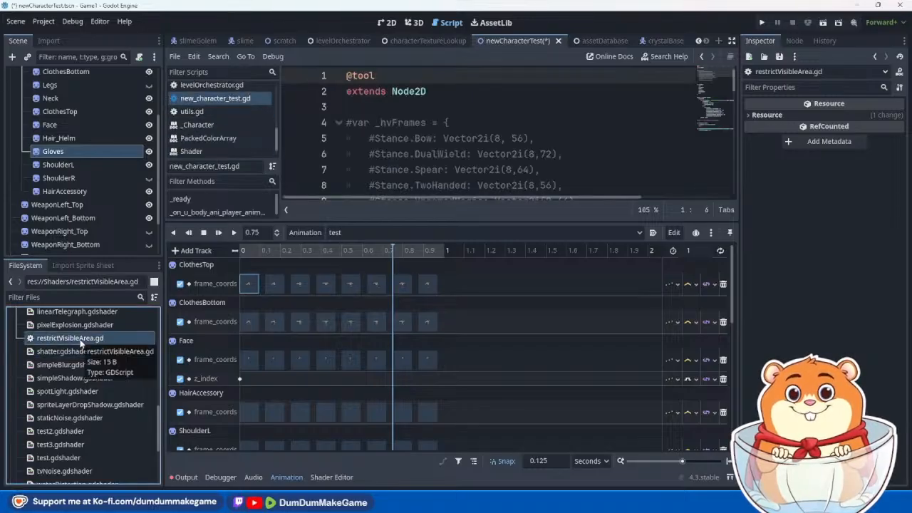
pyautogui.rightClick(81, 343)
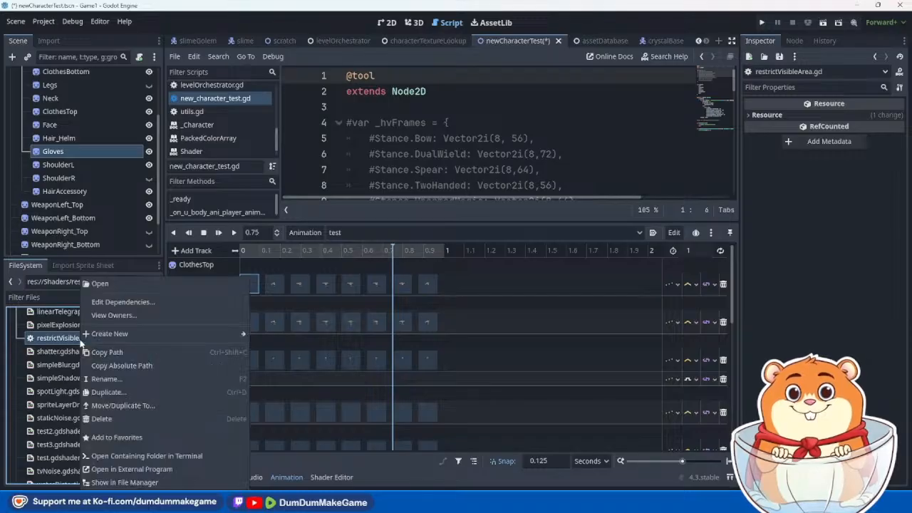
pyautogui.press('Escape')
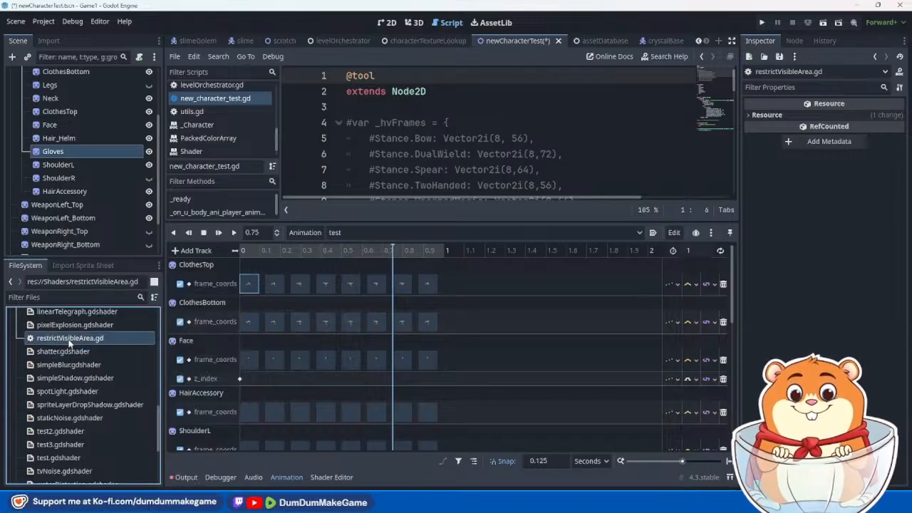
pyautogui.press('Delete')
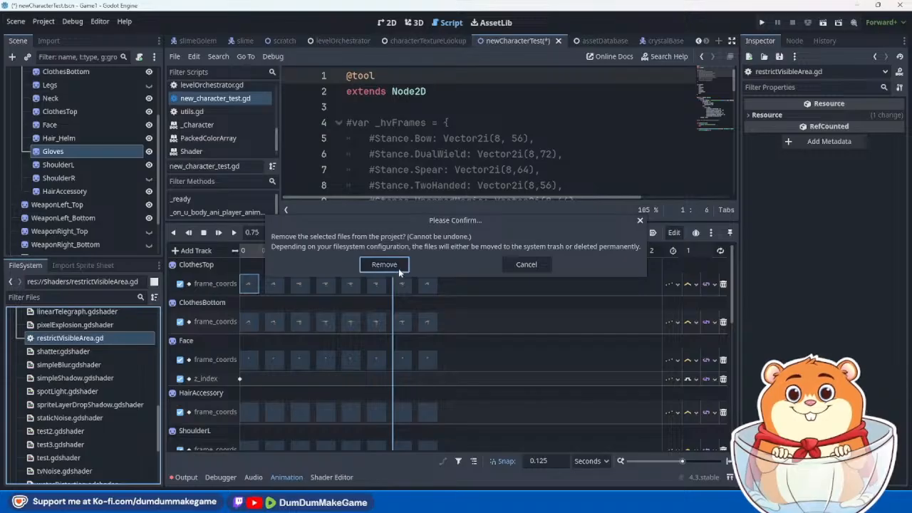
pyautogui.click(377, 264)
# Step: Create a new Canvas Item shader resource named restrictVisibleArea in the Shaders folder
pyautogui.scroll(5, 79, 385)
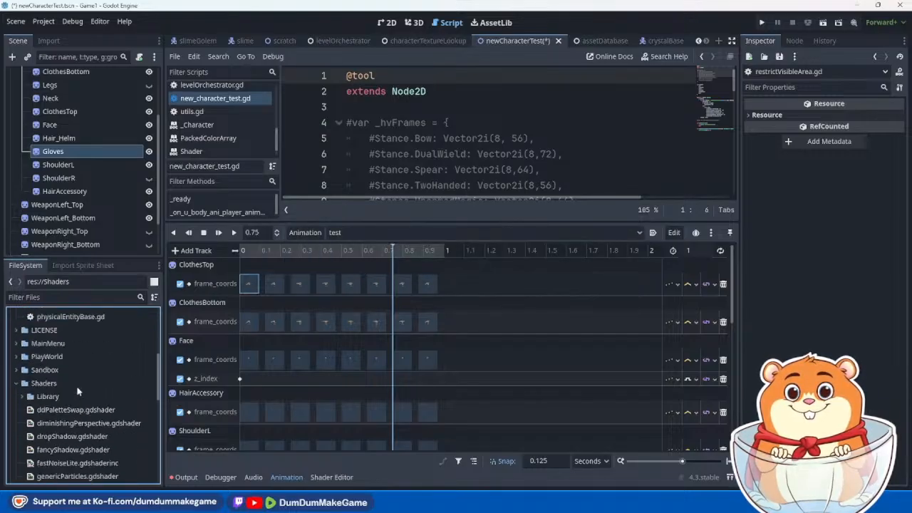
pyautogui.rightClick(42, 398)
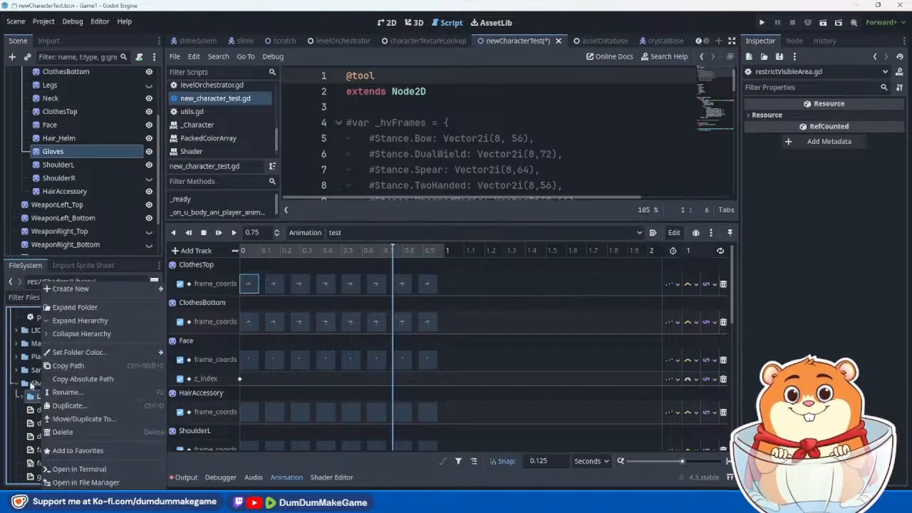
pyautogui.click(29, 384)
pyautogui.rightClick(29, 384)
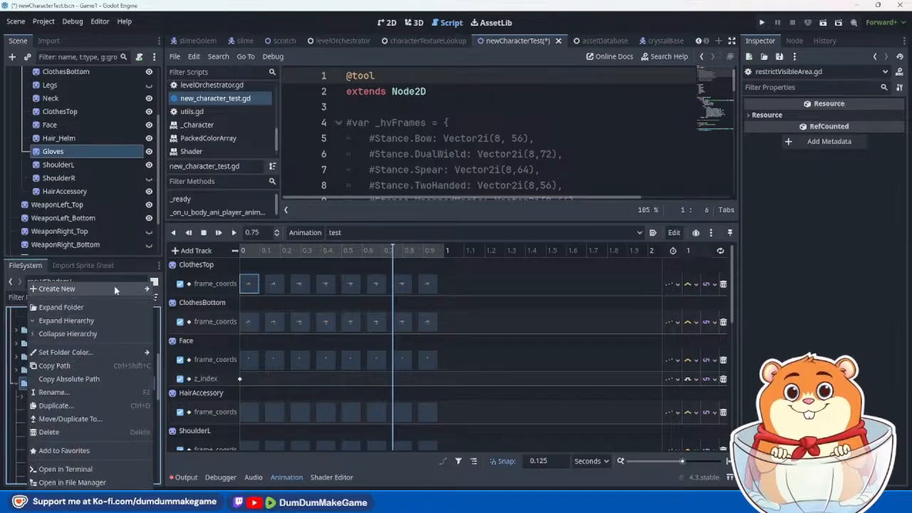
pyautogui.moveTo(114, 287)
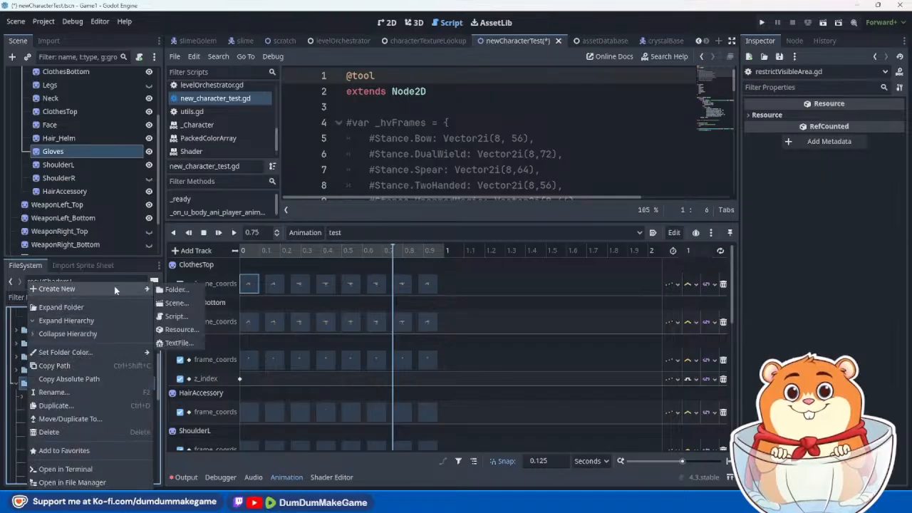
pyautogui.click(182, 330)
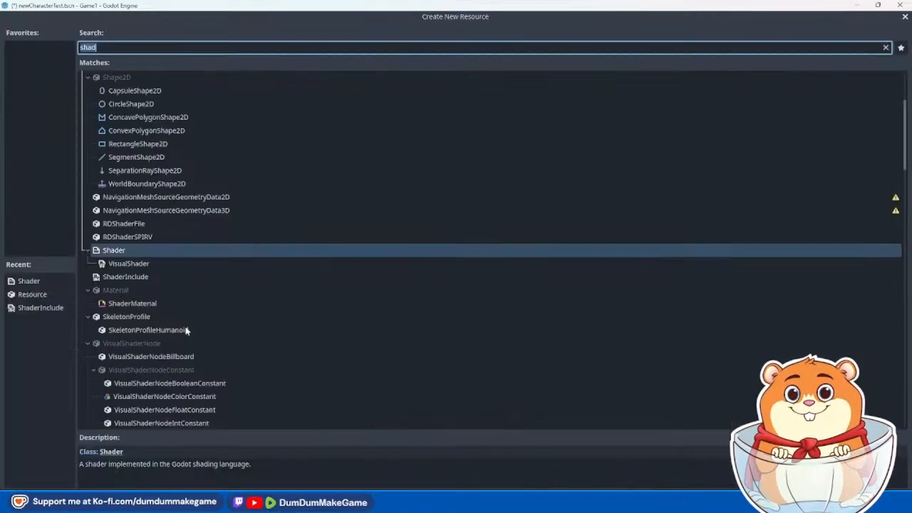
pyautogui.doubleClick(120, 251)
pyautogui.write('restrictVisibleArea')
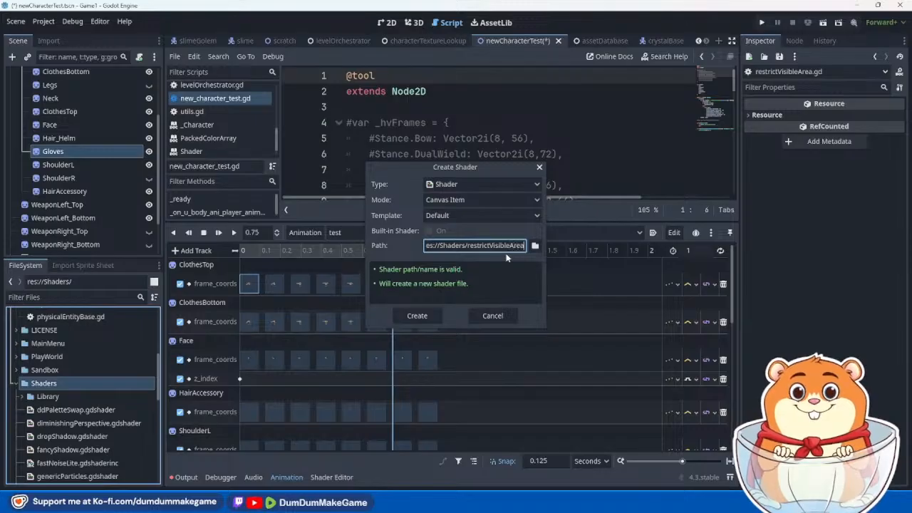
pyautogui.press('Return')
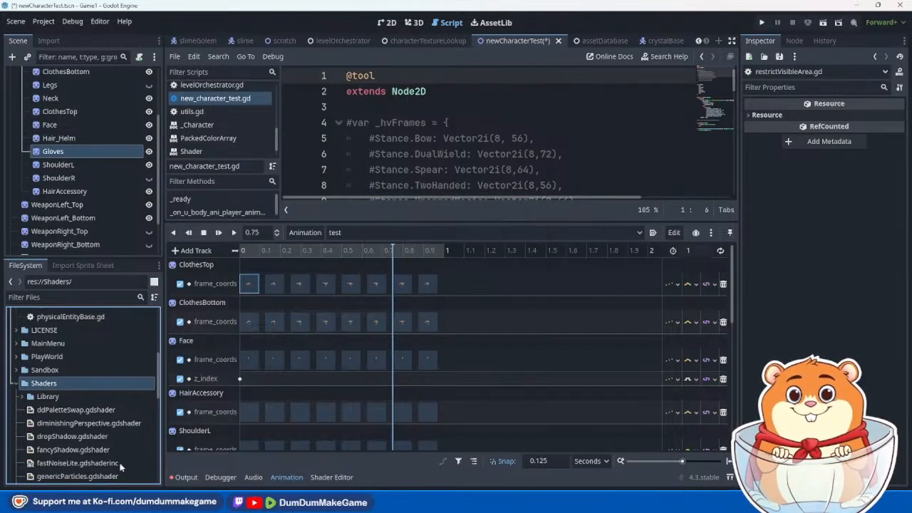
# Step: Find the new restrictVisibleArea.gdshader and quick-load it as the shader of the Gloves node's material
pyautogui.click(106, 436)
pyautogui.scroll(-3, 106, 436)
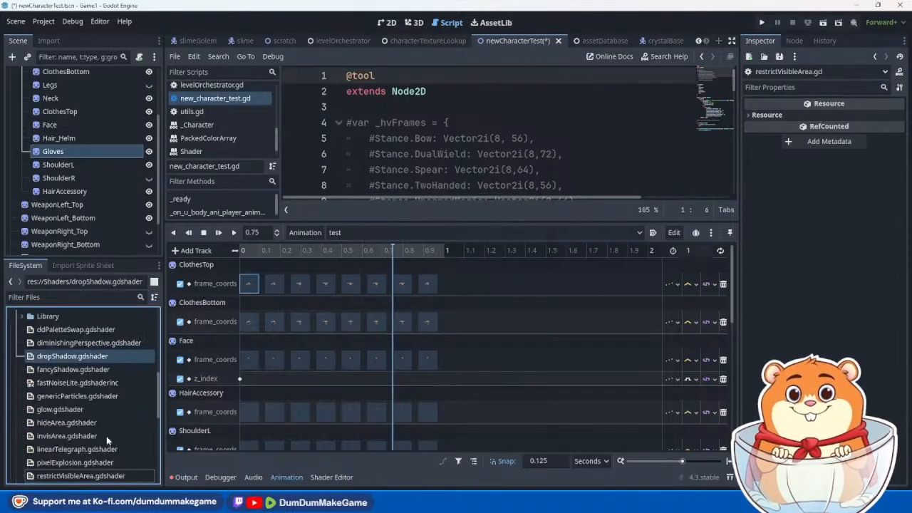
pyautogui.click(99, 475)
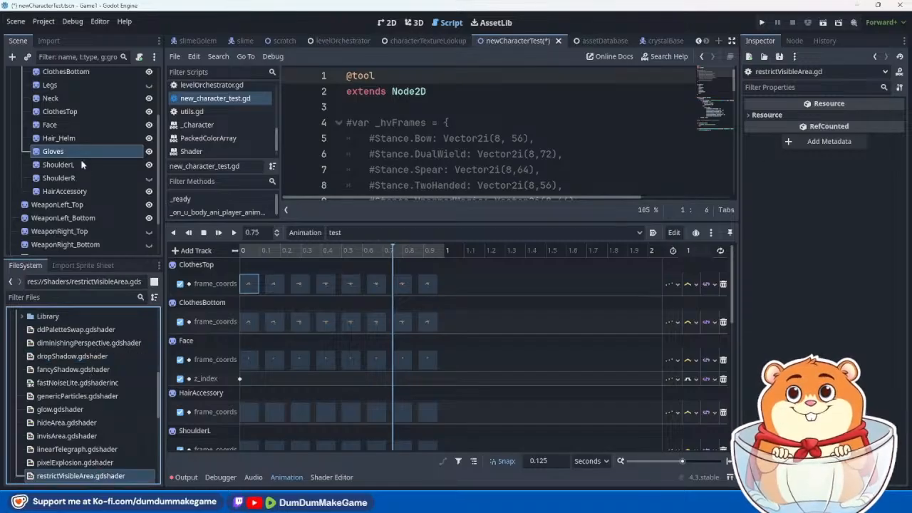
pyautogui.click(53, 151)
pyautogui.click(891, 274)
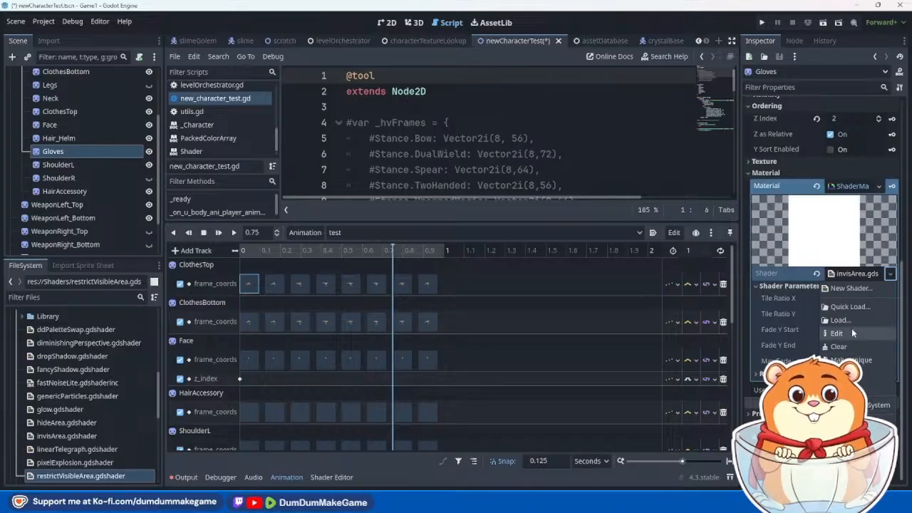
pyautogui.click(850, 306)
pyautogui.write('restr')
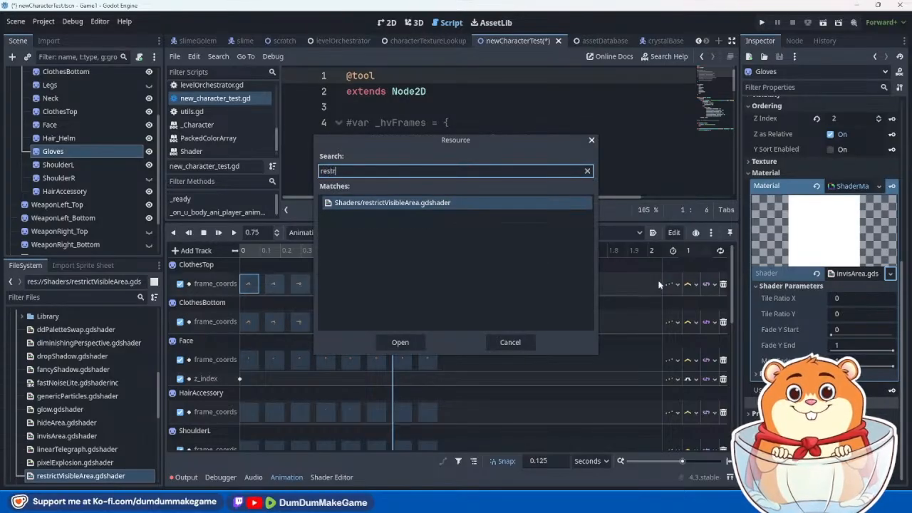
pyautogui.press('Return')
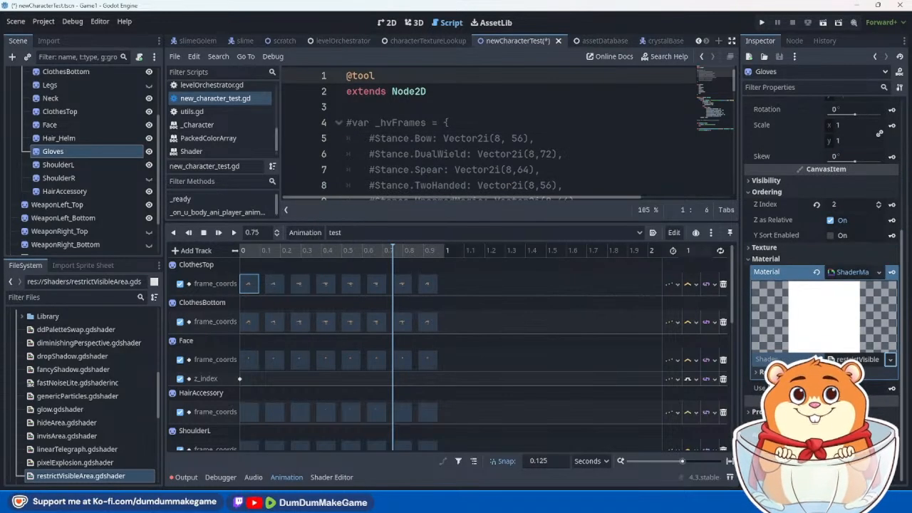
# Step: Open the Gloves material's restrictVisibleArea shader code alongside the 2D view and enlarge the viewport
pyautogui.click(859, 360)
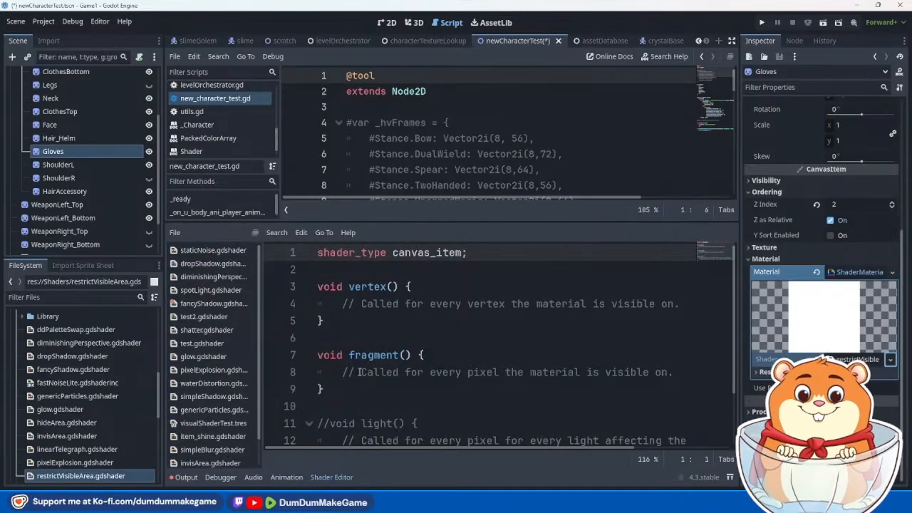
pyautogui.click(387, 22)
pyautogui.click(508, 244)
pyautogui.moveTo(517, 223); pyautogui.dragTo(523, 325)
pyautogui.scroll(-2, 576, 267)
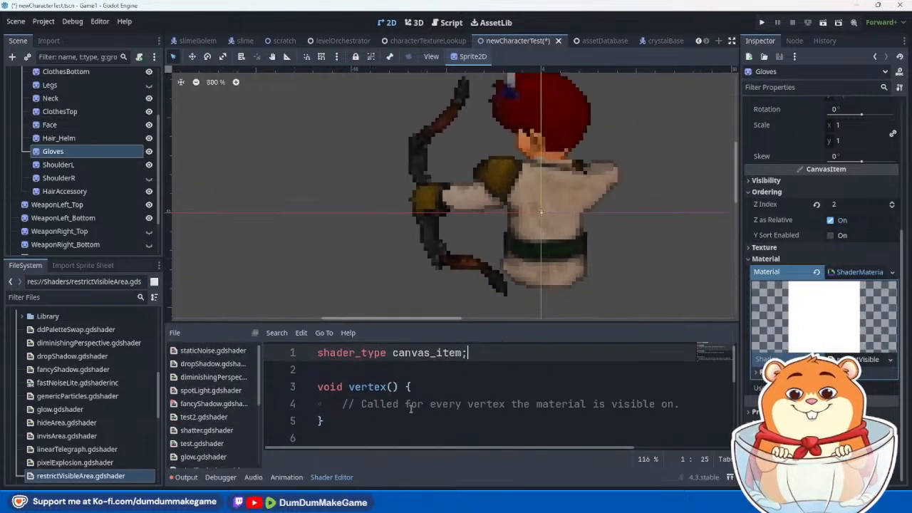
# Step: Replace the placeholder comment in the shader's fragment() function with an if condition testing UV > 0.5
pyautogui.moveTo(343, 404); pyautogui.dragTo(700, 412)
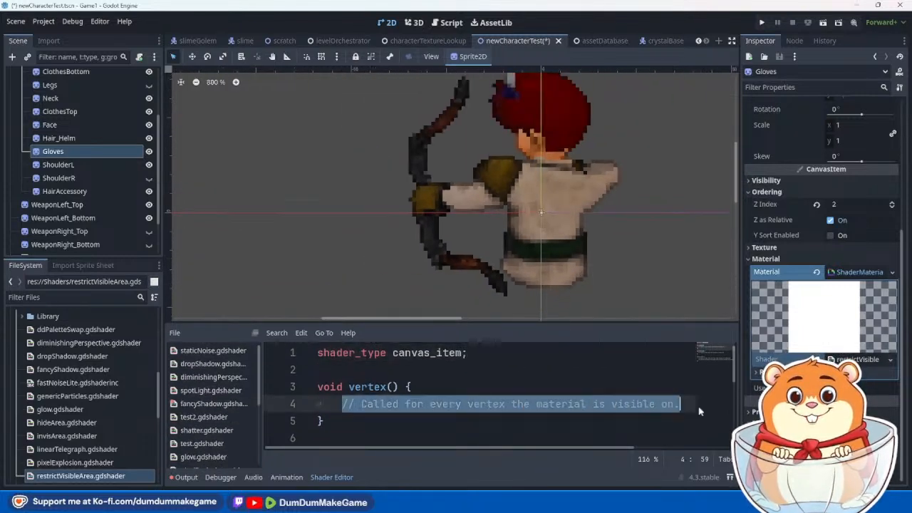
pyautogui.scroll(-3, 499, 399)
pyautogui.scroll(2, 349, 404)
pyautogui.moveTo(343, 404); pyautogui.dragTo(699, 413)
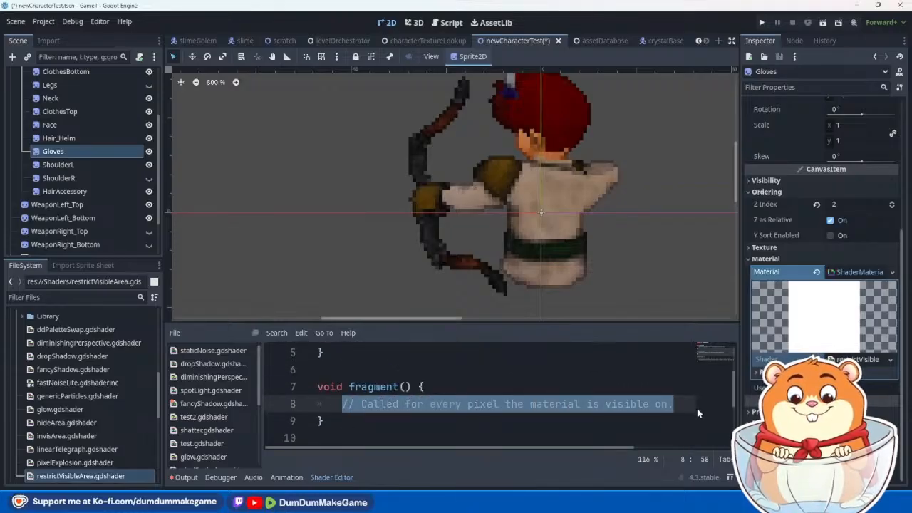
pyautogui.write('if UV')
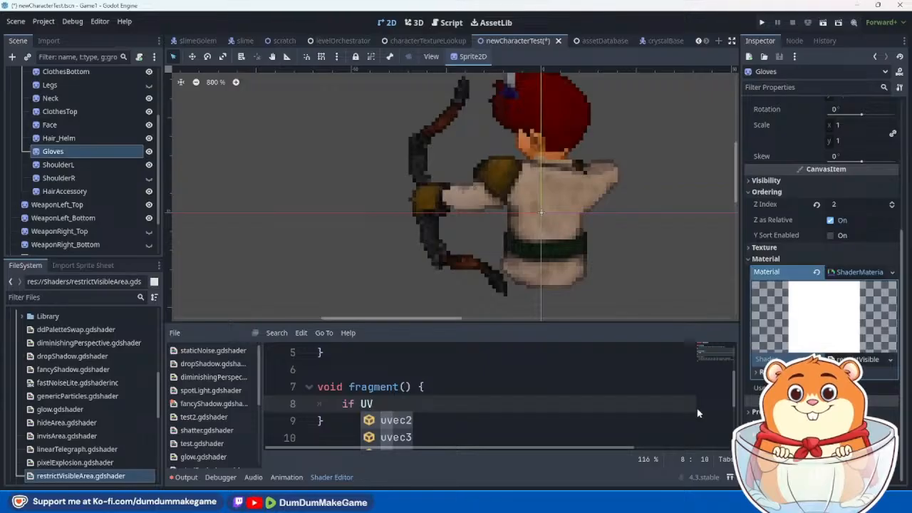
pyautogui.press('BackSpace')
pyautogui.press('BackSpace')
pyautogui.press('BackSpace')
pyautogui.write('(UV > 0.5')
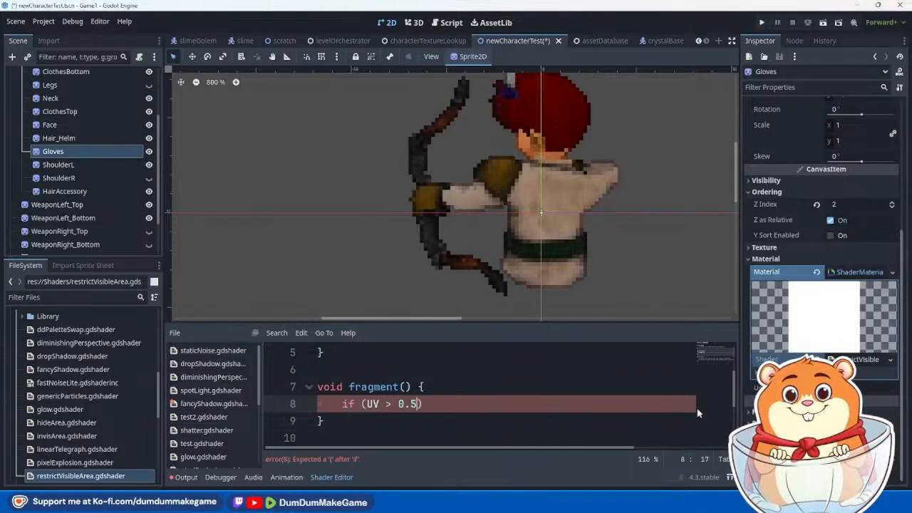
# Step: Complete the if statement in fragment() with a curly-braced body containing COLOR *= 0.0;
pyautogui.write('):')
pyautogui.press('Return')
pyautogui.write('COLOR')
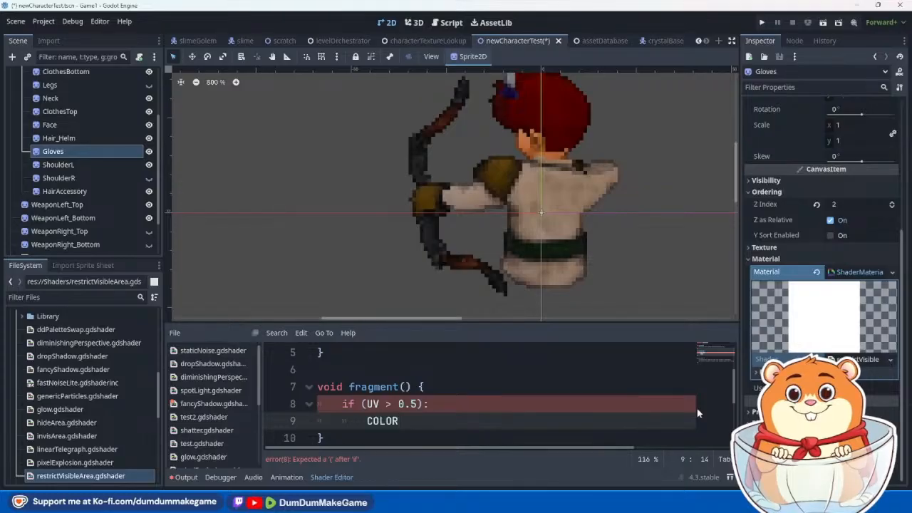
pyautogui.hotkey('ctrl', 'BackSpace')
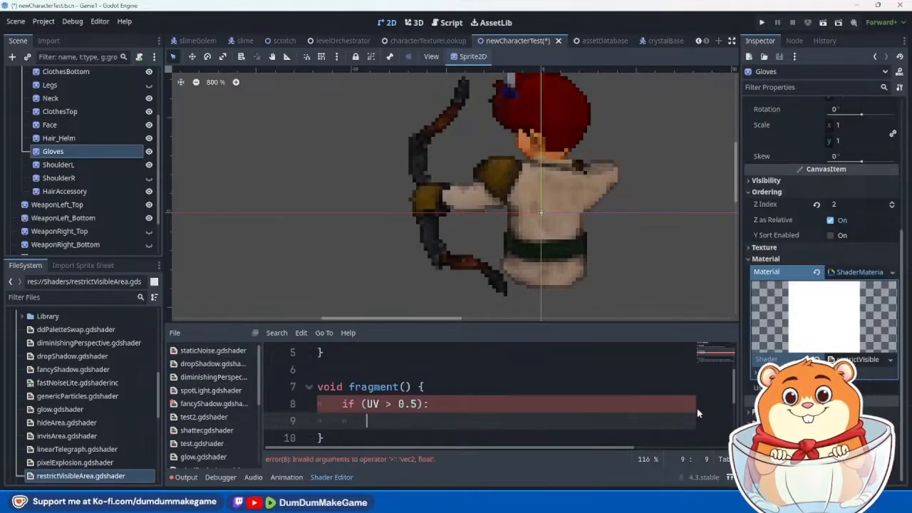
pyautogui.press('BackSpace')
pyautogui.press('BackSpace')
pyautogui.press('BackSpace')
pyautogui.press('BackSpace')
pyautogui.write('{')
pyautogui.press('Return')
pyautogui.write('COLOR')
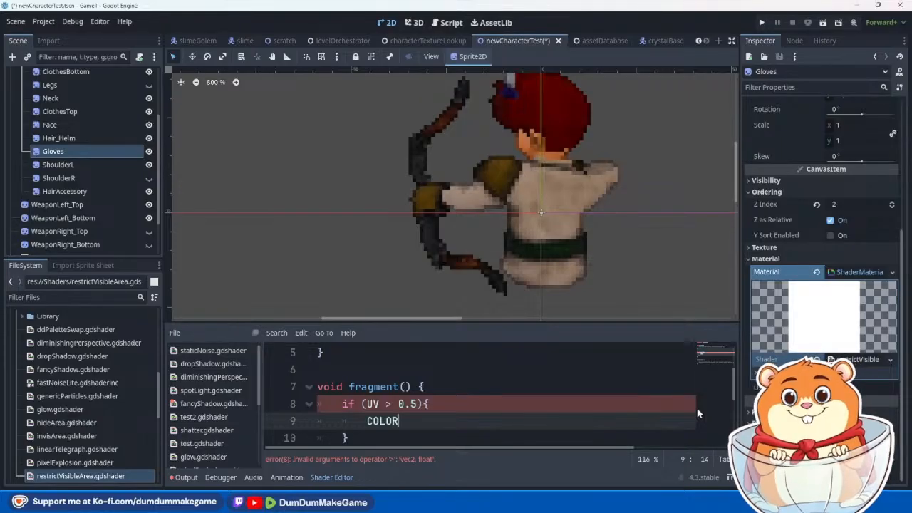
pyautogui.write(' *= 0.0;')
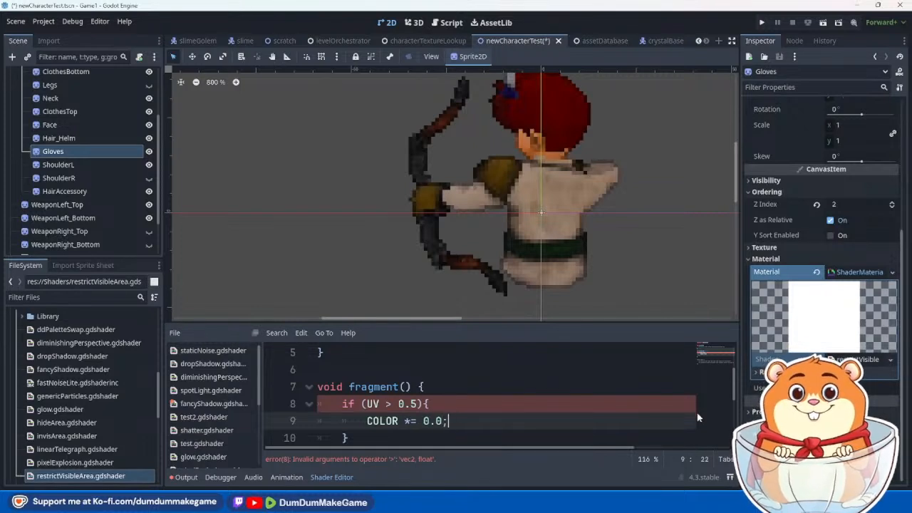
# Step: Correct the if condition in fragment() to compare UV.x instead of the whole UV vector
pyautogui.click(597, 394)
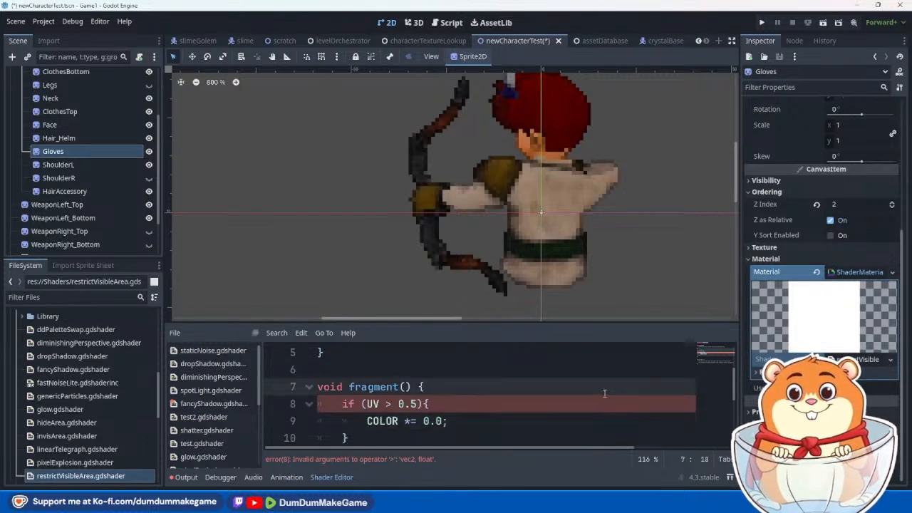
pyautogui.click(381, 404)
pyautogui.write('.x')
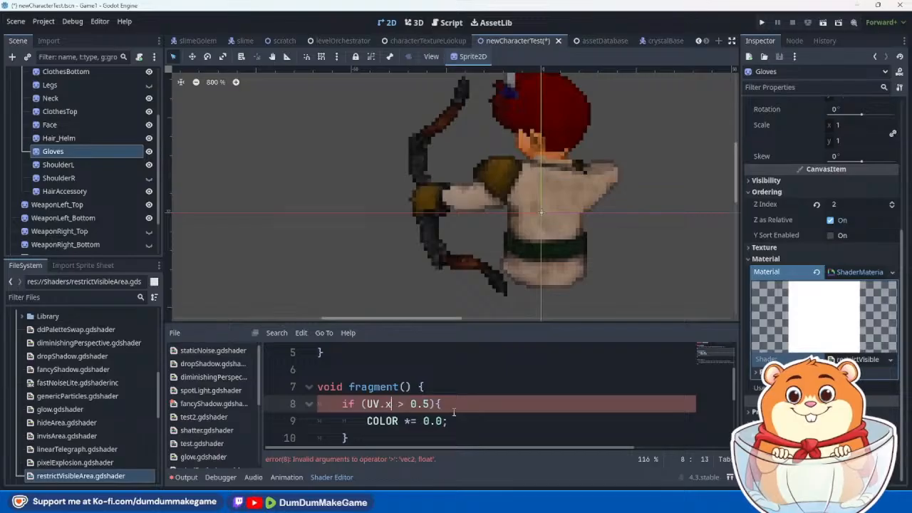
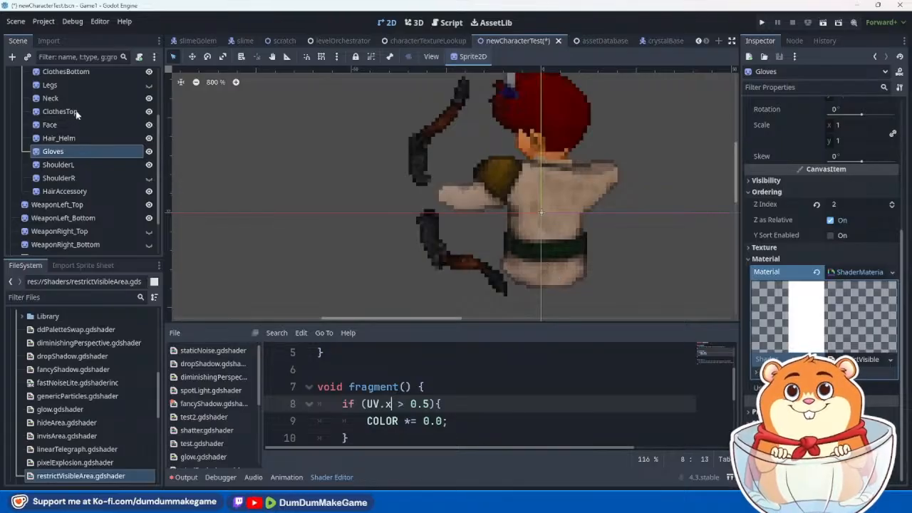
# Step: Change the COLOR multiplier inside the if block to 1.0
pyautogui.scroll(3, 117, 151)
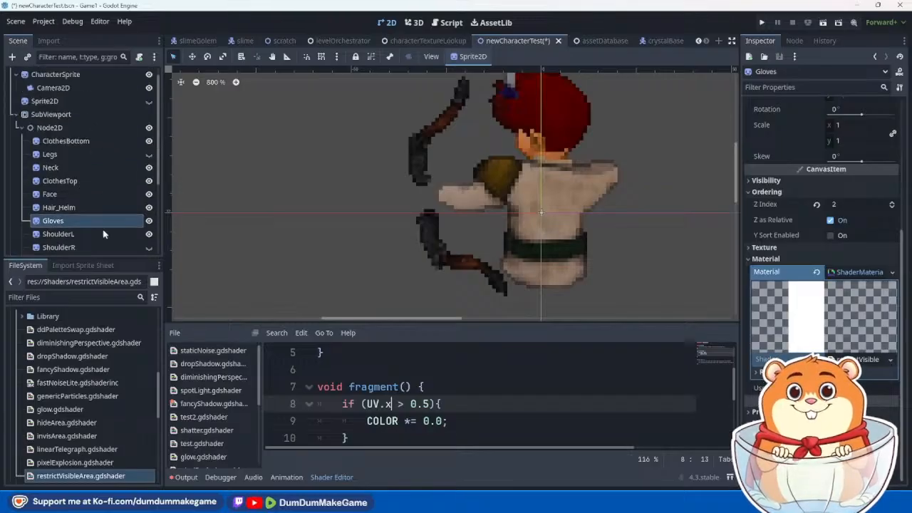
pyautogui.scroll(-1, 99, 223)
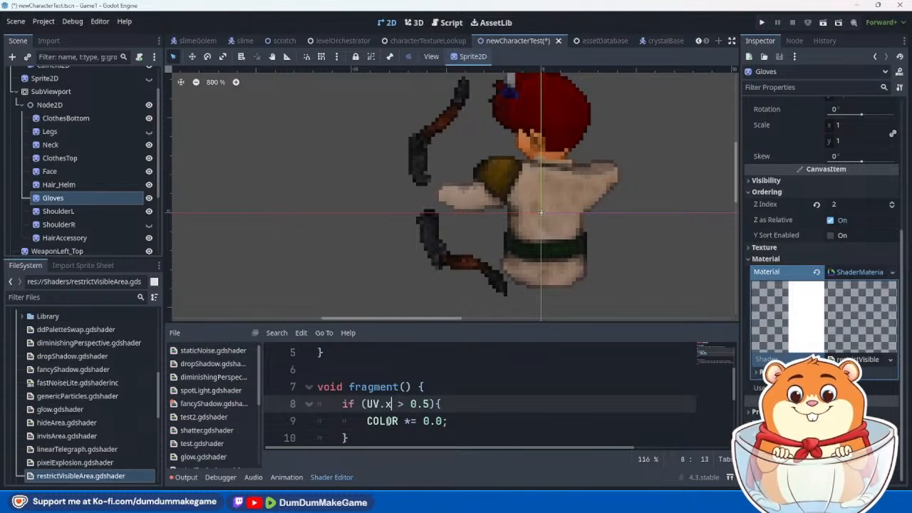
pyautogui.doubleClick(428, 421)
pyautogui.write('1')
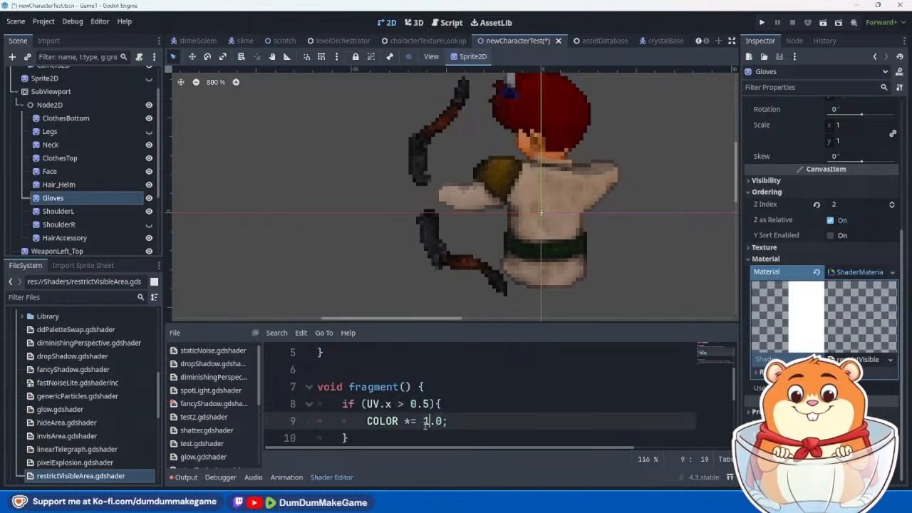
pyautogui.click(501, 389)
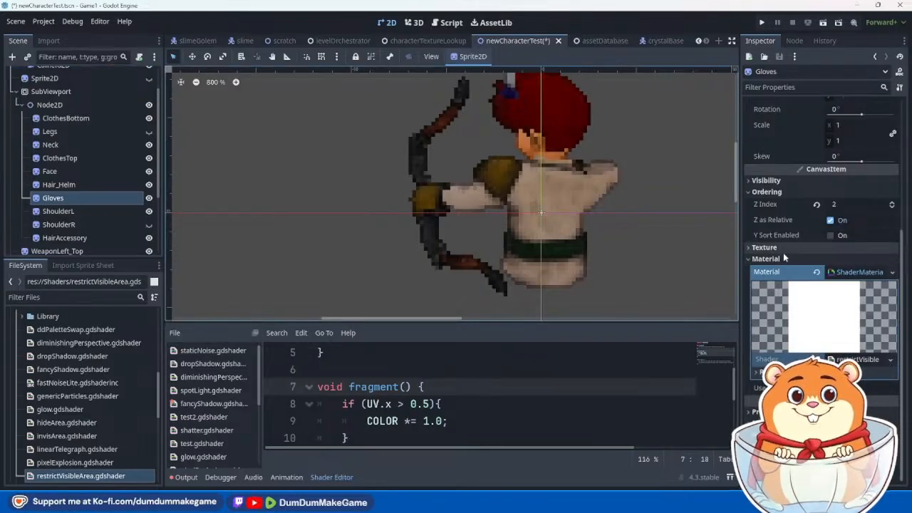
# Step: Try lower Z Index values on the Gloves sprite, including 0, and set it to 1
pyautogui.click(893, 207)
pyautogui.click(893, 207)
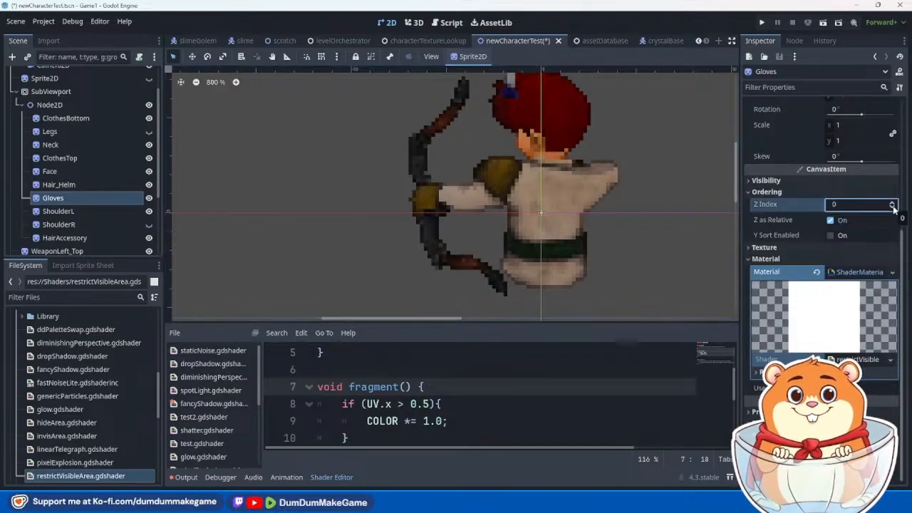
pyautogui.click(893, 207)
pyautogui.click(894, 203)
pyautogui.click(893, 203)
pyautogui.click(893, 203)
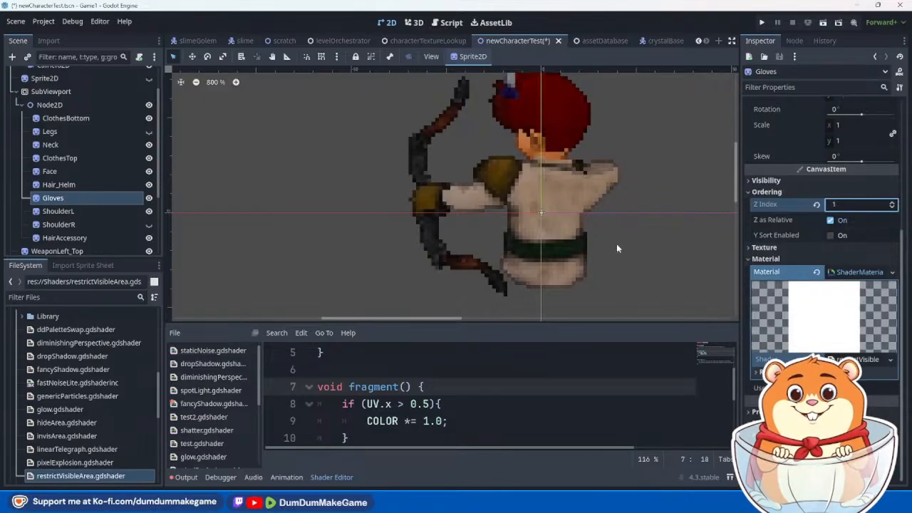
# Step: Raise the Gloves sprite's Z Index to 2
pyautogui.click(893, 203)
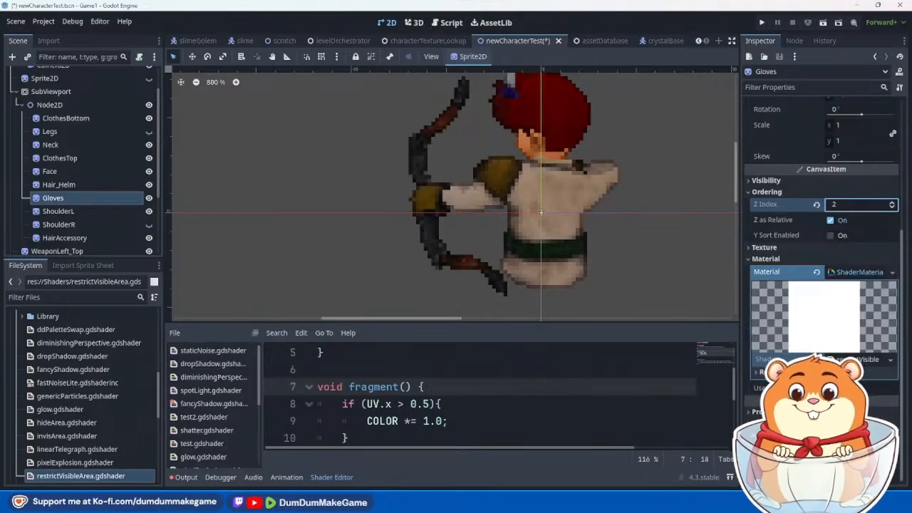
# Step: Open invisArea.gdshader and copy the four code lines that declare tiledUV, scale it and wrap it with mod
pyautogui.scroll(-5, 233, 443)
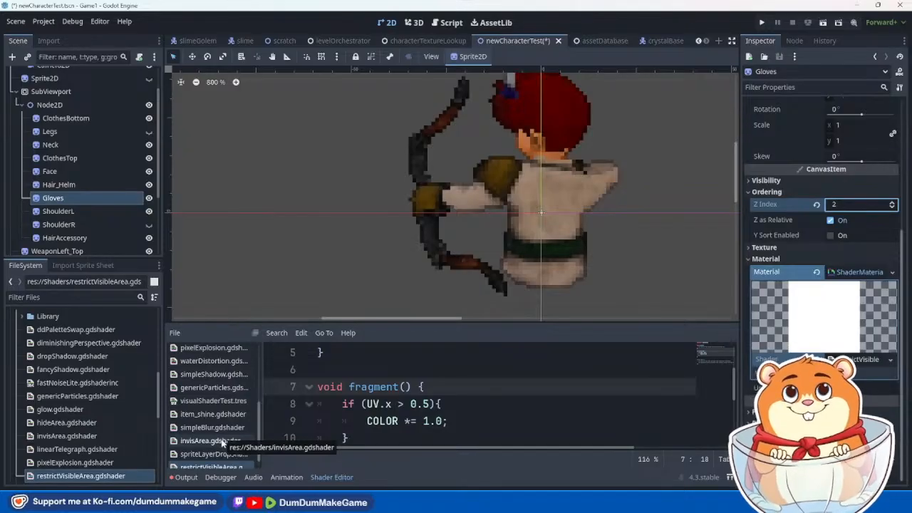
pyautogui.click(222, 441)
pyautogui.scroll(-1, 456, 419)
pyautogui.scroll(-3, 457, 422)
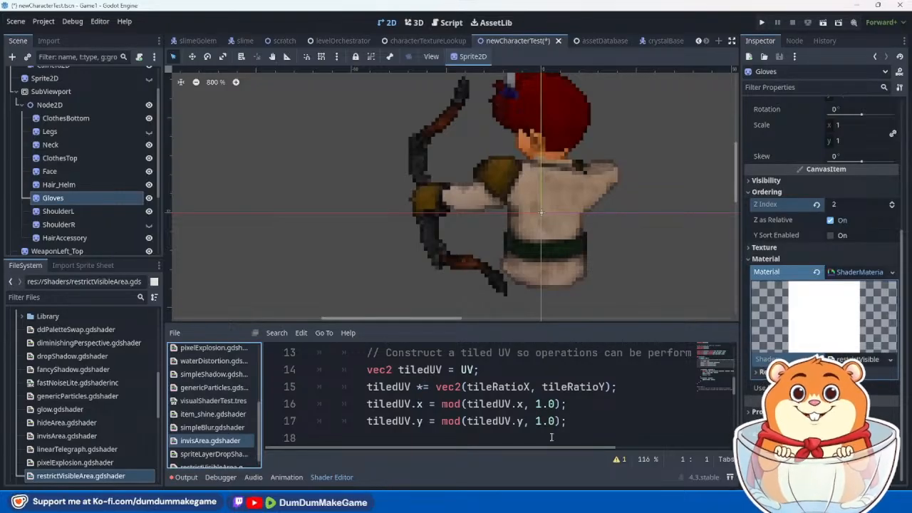
pyautogui.moveTo(567, 422); pyautogui.dragTo(367, 370)
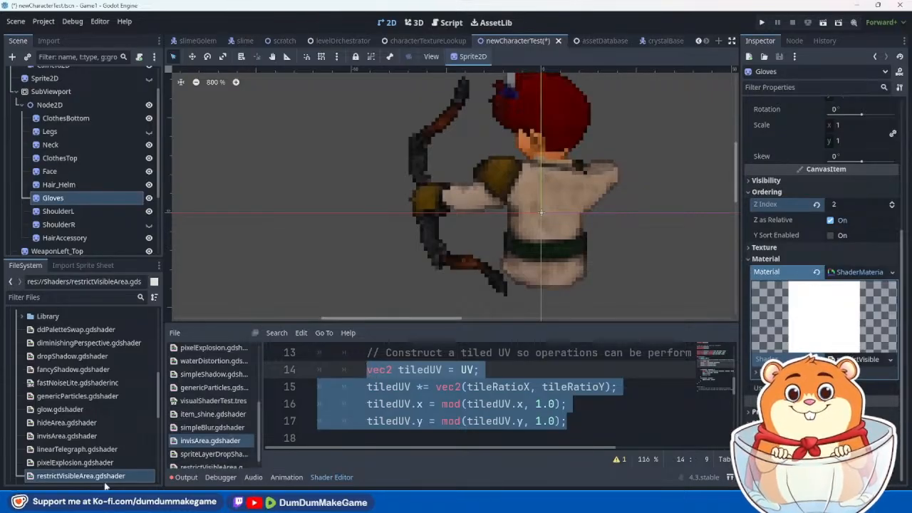
# Step: Rename restrictVisibleArea.gdshader to limitHorizontalVisibleArea.gdshader
pyautogui.rightClick(81, 482)
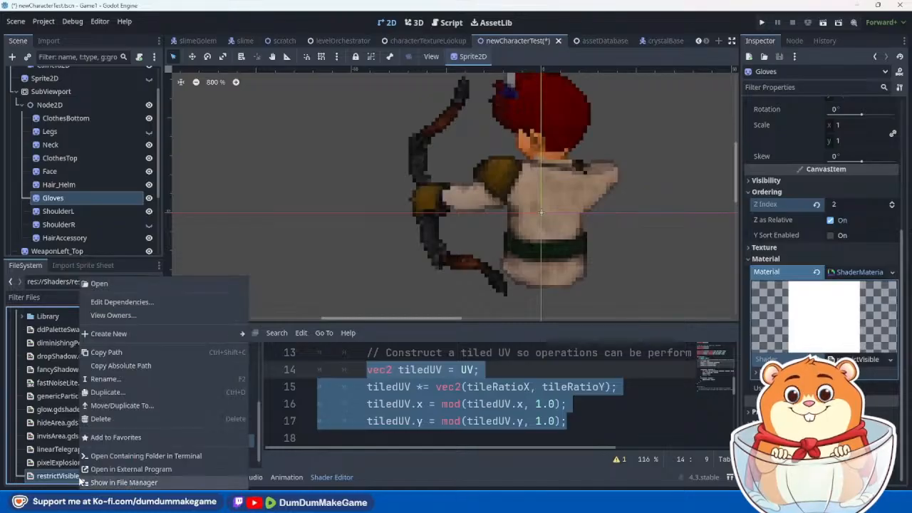
pyautogui.click(133, 378)
pyautogui.press('Right')
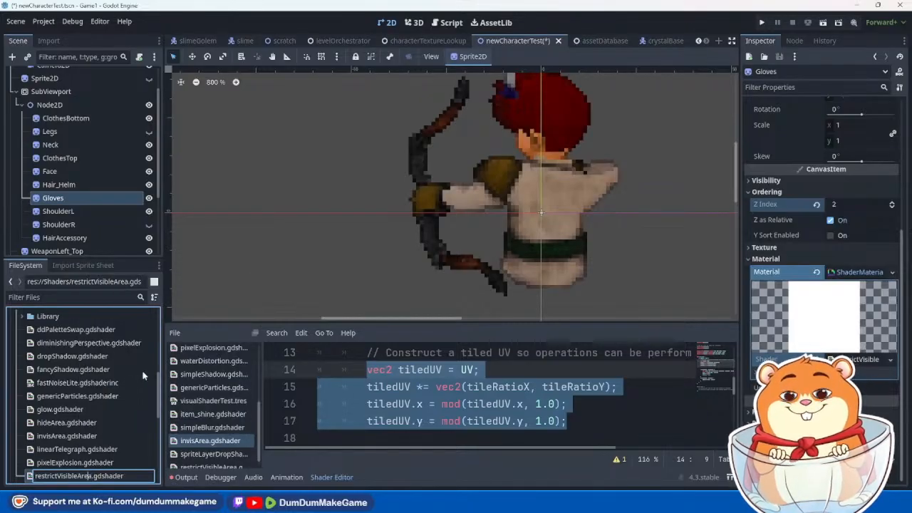
pyautogui.press('Left')
pyautogui.press('Left')
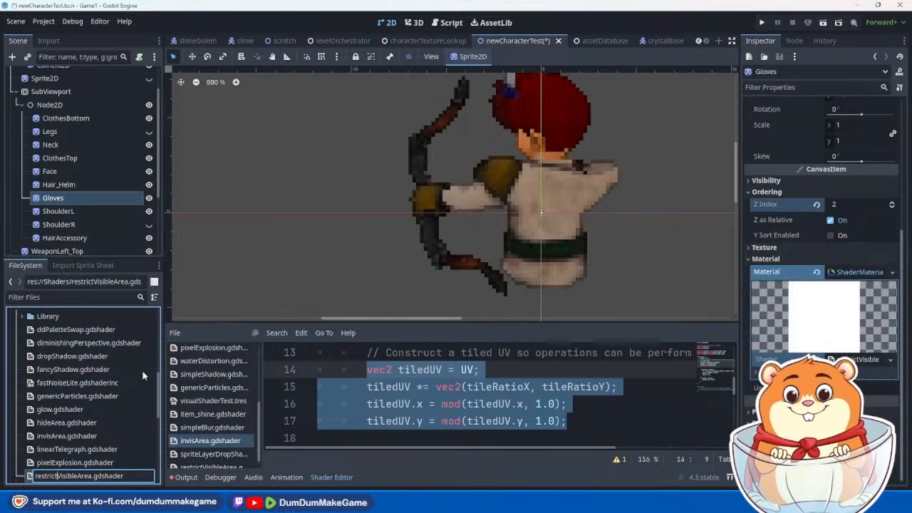
pyautogui.hotkey('shift', 'Home')
pyautogui.write('limitHorizontal')
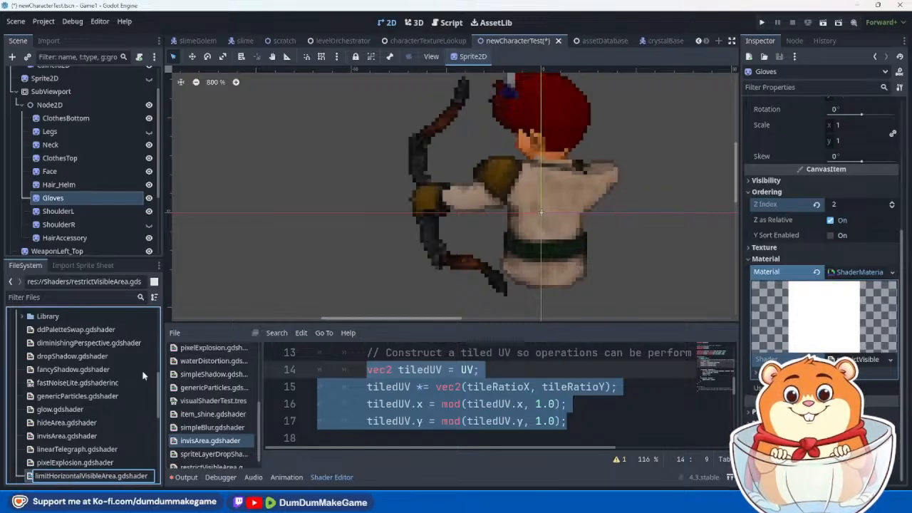
pyautogui.press('Return')
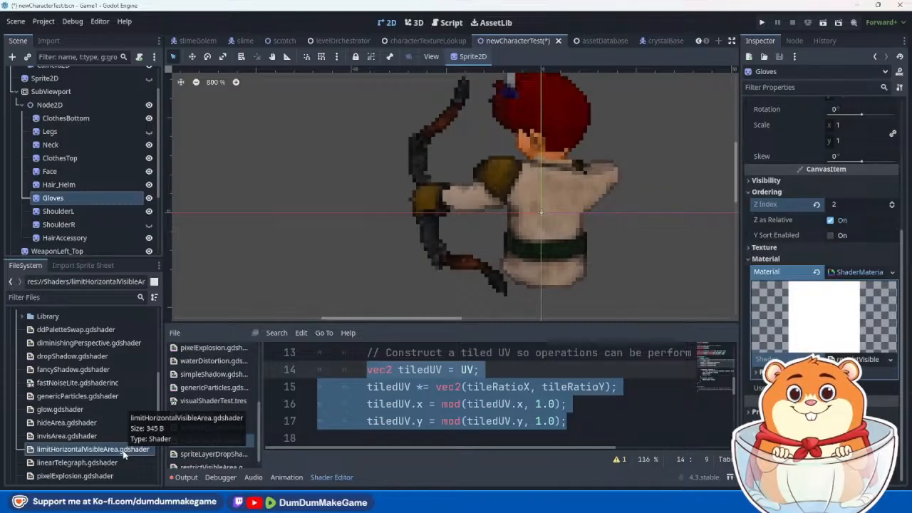
# Step: Reselect the Gloves sprite and open its material's renamed shader for editing
pyautogui.scroll(-2, 119, 433)
pyautogui.scroll(-2, 119, 432)
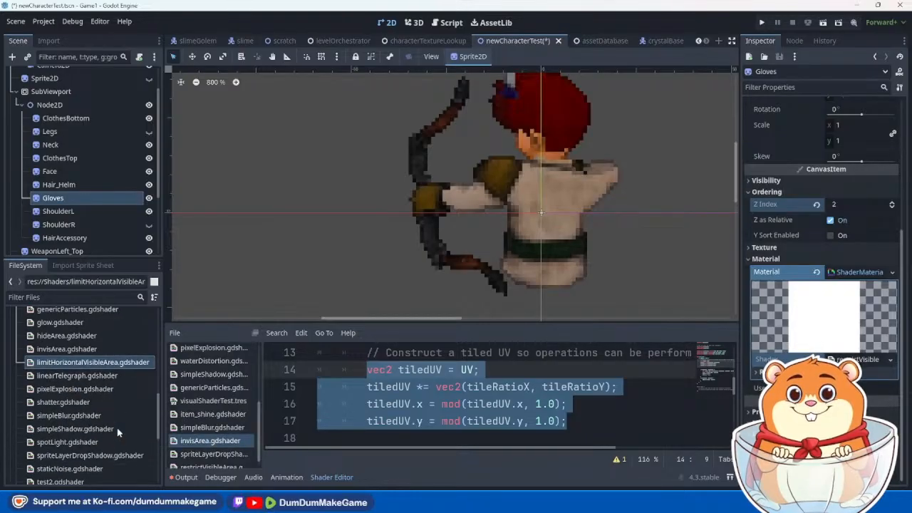
pyautogui.scroll(-1, 119, 433)
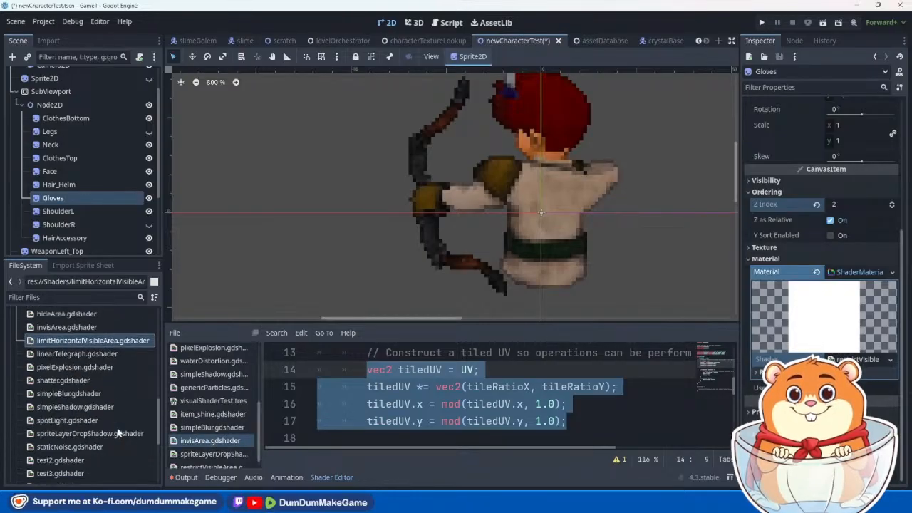
pyautogui.click(75, 213)
pyautogui.click(79, 199)
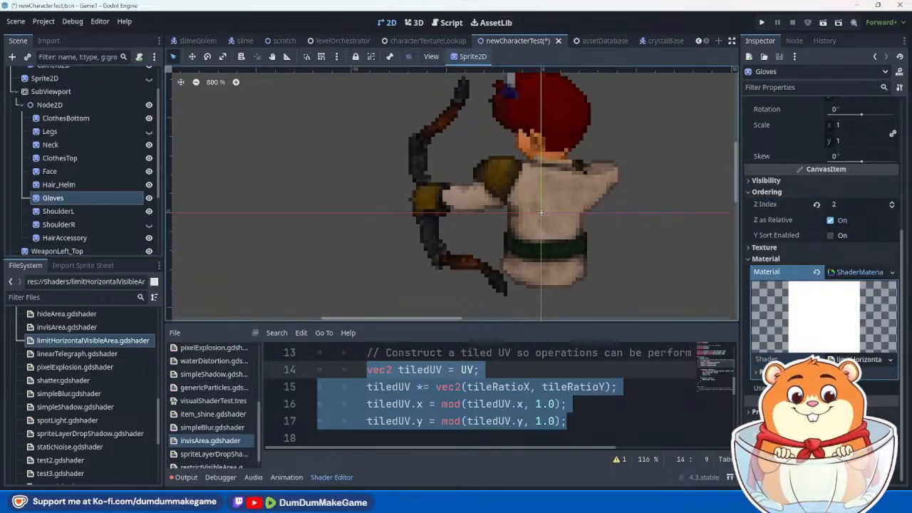
pyautogui.click(859, 360)
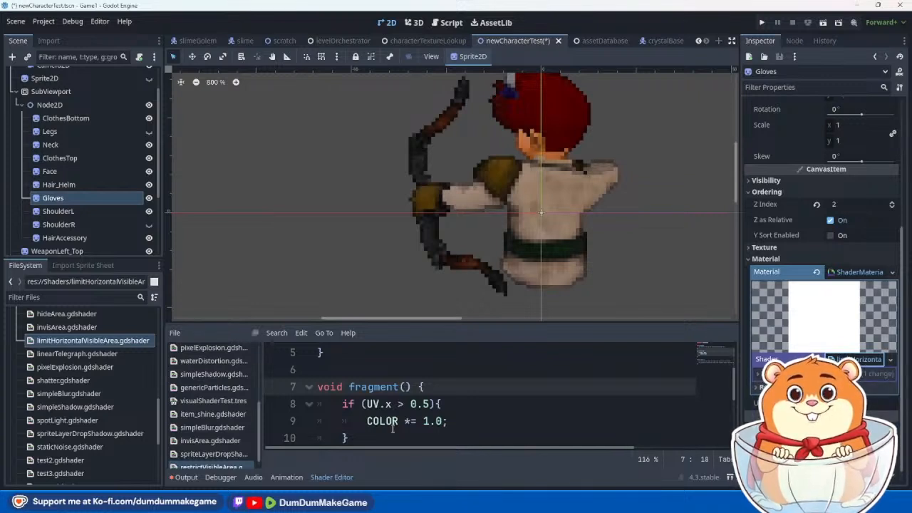
# Step: Insert the copied tiledUV lines at the start of fragment(), above the if statement
pyautogui.scroll(-3, 394, 427)
pyautogui.scroll(4, 395, 423)
pyautogui.scroll(-2, 397, 419)
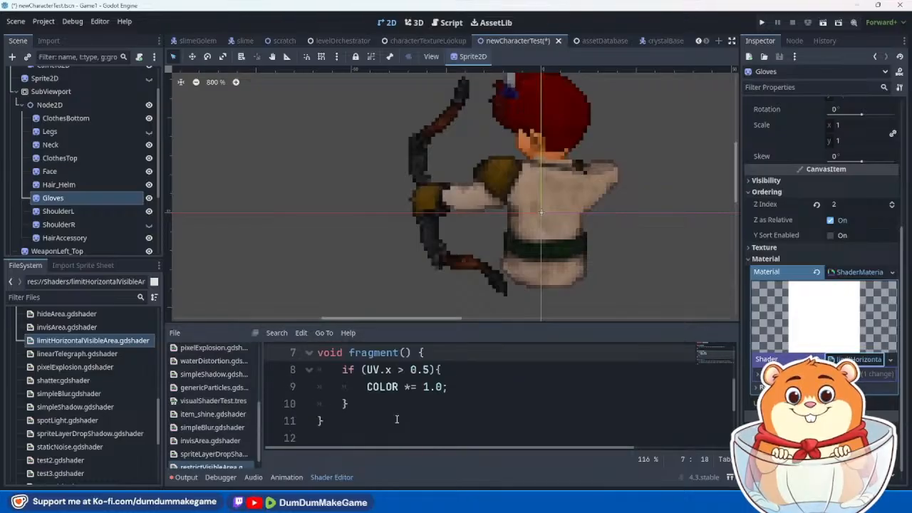
pyautogui.scroll(1, 452, 375)
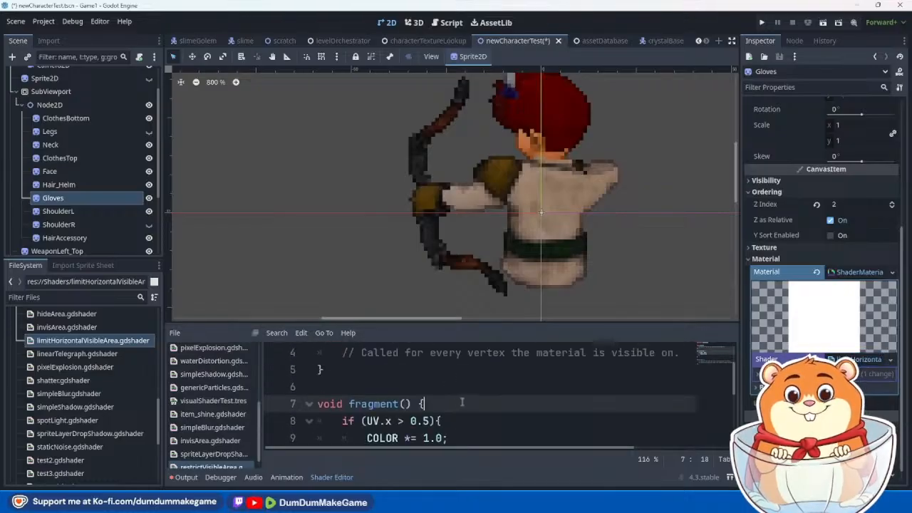
pyautogui.hotkey('ctrl', 'z')
pyautogui.hotkey('ctrl', 'z')
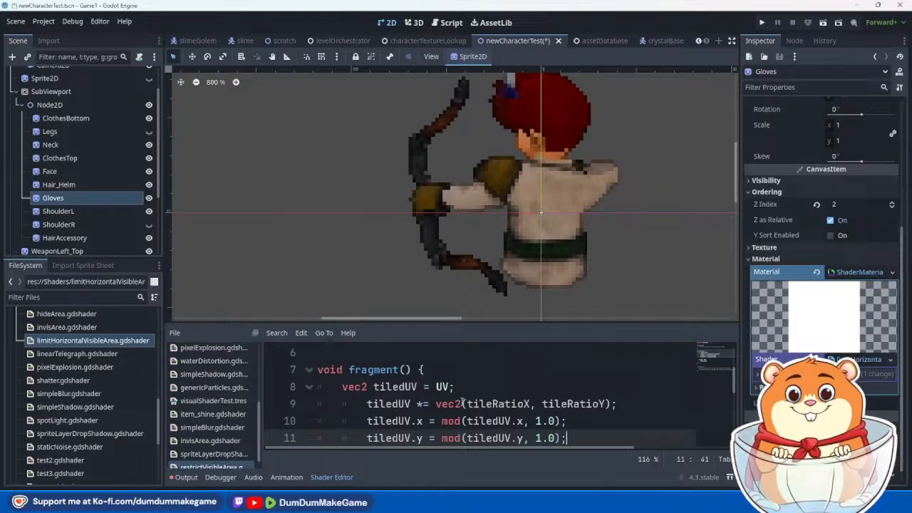
pyautogui.scroll(-1, 475, 383)
pyautogui.scroll(1, 476, 385)
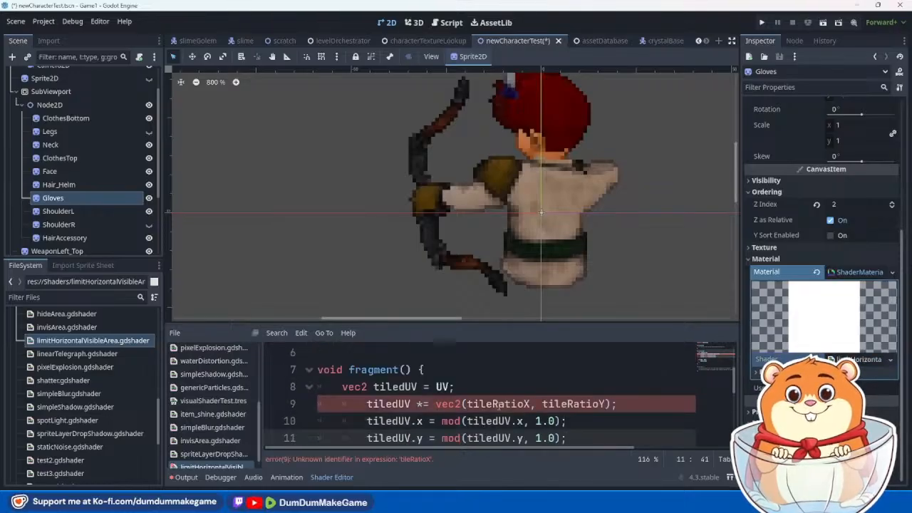
# Step: Rename the vec2 variable declared in fragment() to moddedUV
pyautogui.doubleClick(414, 386)
pyautogui.write('modd')
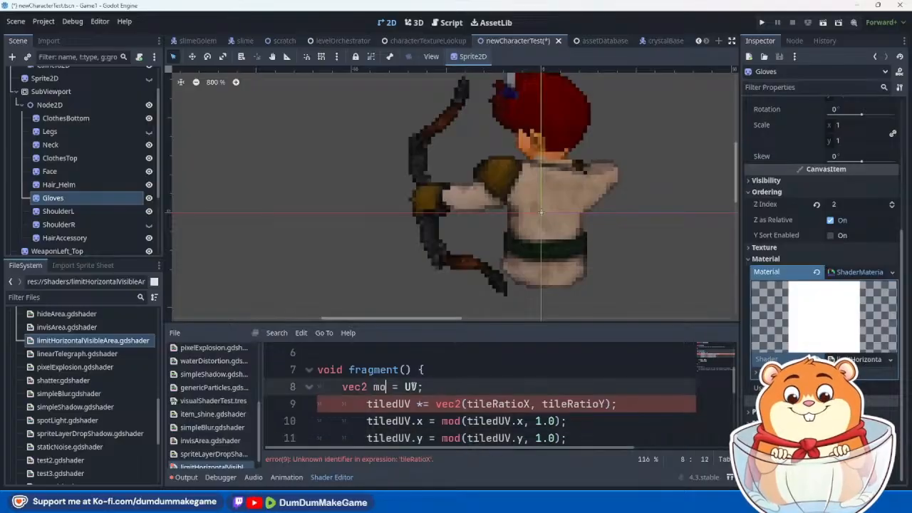
pyautogui.write('edUV')
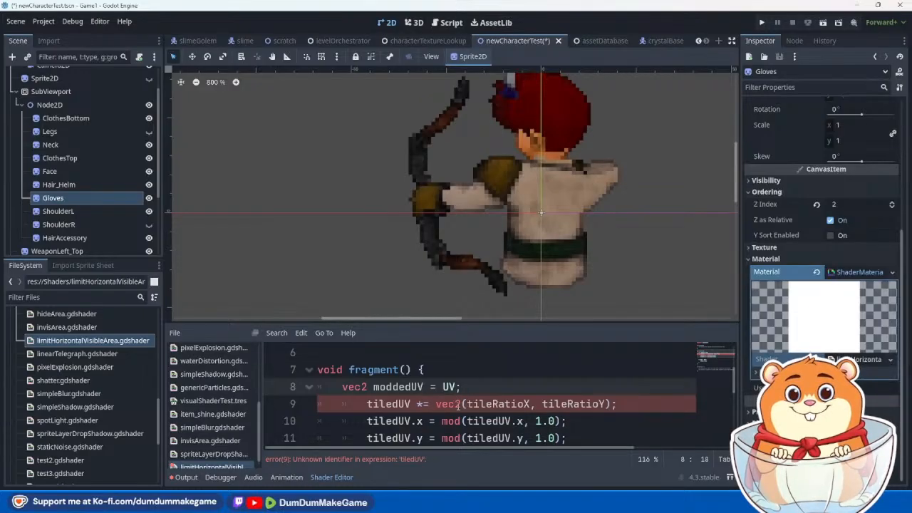
# Step: Outdent the multiplication line below the declaration and replace its tiledUV with moddedUV
pyautogui.scroll(-1, 457, 405)
pyautogui.click(365, 386)
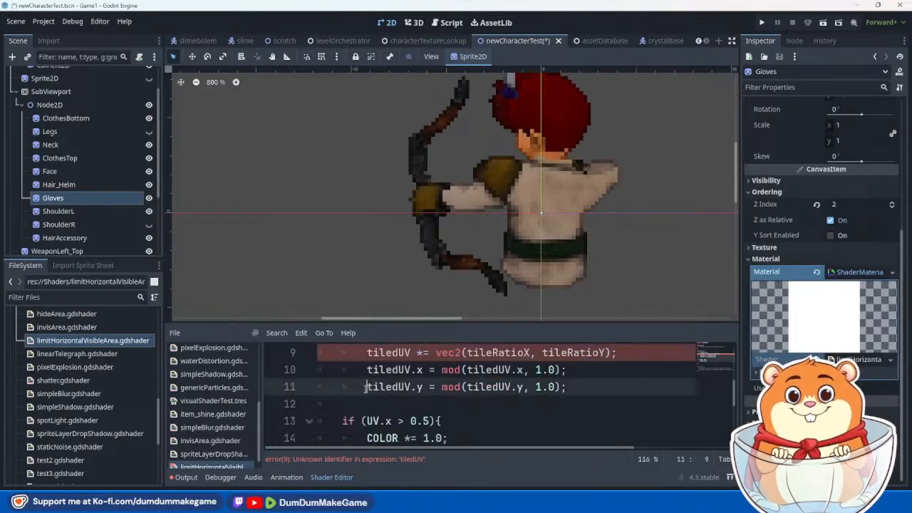
pyautogui.scroll(1, 367, 387)
pyautogui.click(367, 402)
pyautogui.press('BackSpace')
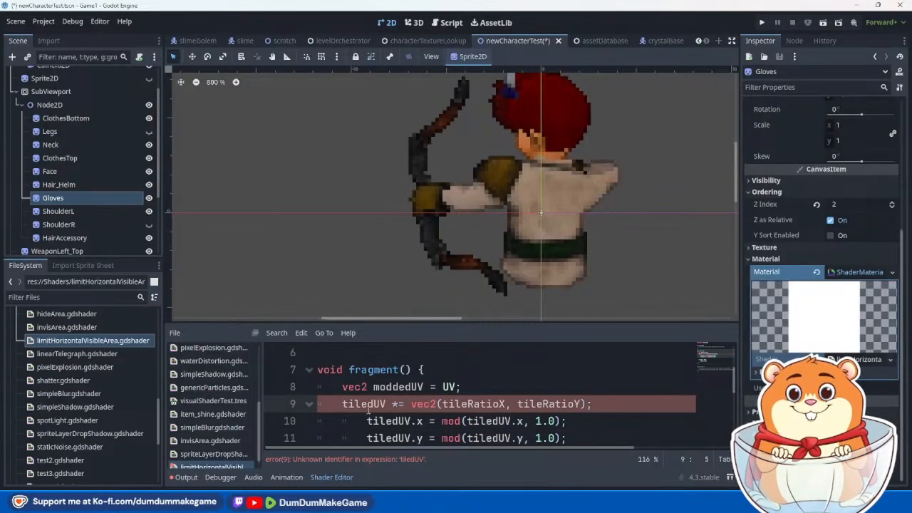
pyautogui.doubleClick(398, 387)
pyautogui.hotkey('ctrl', 'c')
pyautogui.doubleClick(363, 404)
pyautogui.hotkey('ctrl', 'v')
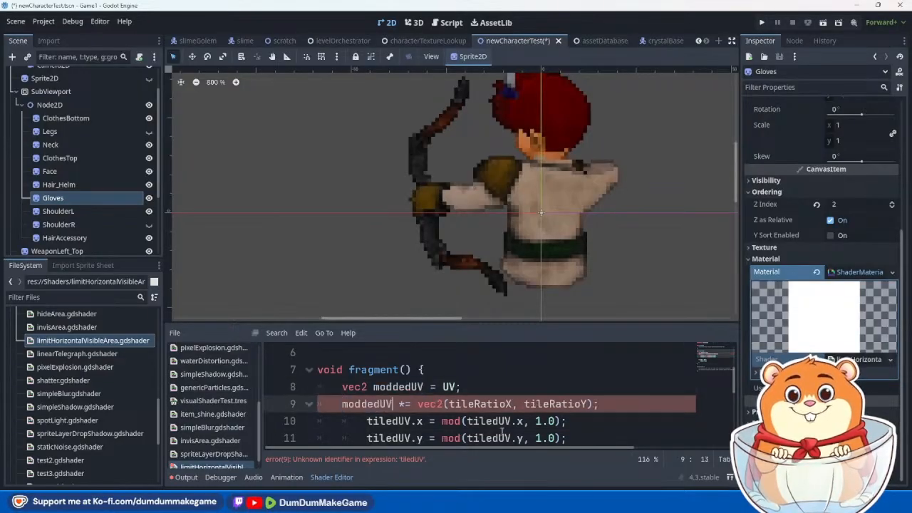
# Step: Replace the tileRatioX and tileRatioY arguments of vec2 with 8.0 and 1.0
pyautogui.doubleClick(495, 405)
pyautogui.write('8.0')
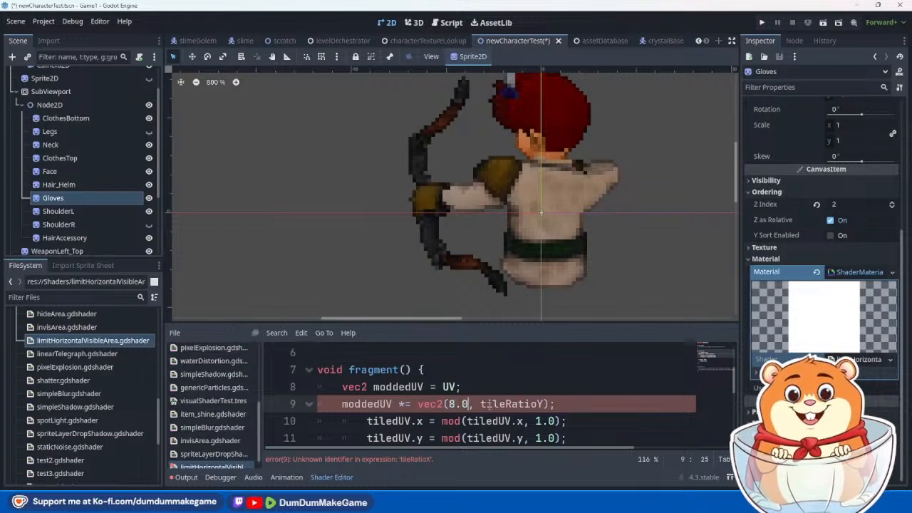
pyautogui.press('Right')
pyautogui.hotkey('shift', 'Right')
pyautogui.hotkey('shift', 'Right')
pyautogui.hotkey('shift', 'Right')
pyautogui.hotkey('shift', 'Right')
pyautogui.hotkey('shift', 'Right')
pyautogui.hotkey('shift', 'Right')
pyautogui.hotkey('shift', 'Right')
pyautogui.hotkey('shift', 'Right')
pyautogui.hotkey('shift', 'Right')
pyautogui.hotkey('shift', 'Right')
pyautogui.hotkey('shift', 'Right')
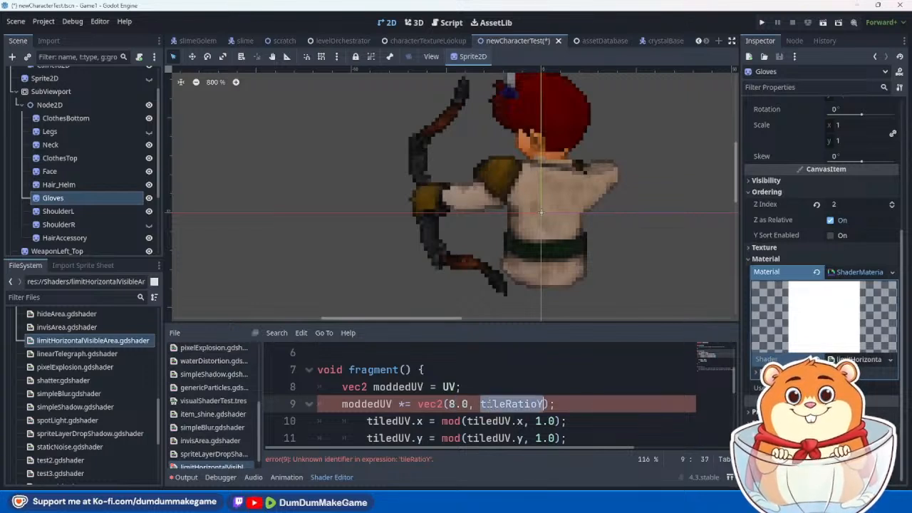
pyautogui.hotkey('shift', 'Left')
pyautogui.write('1.0')
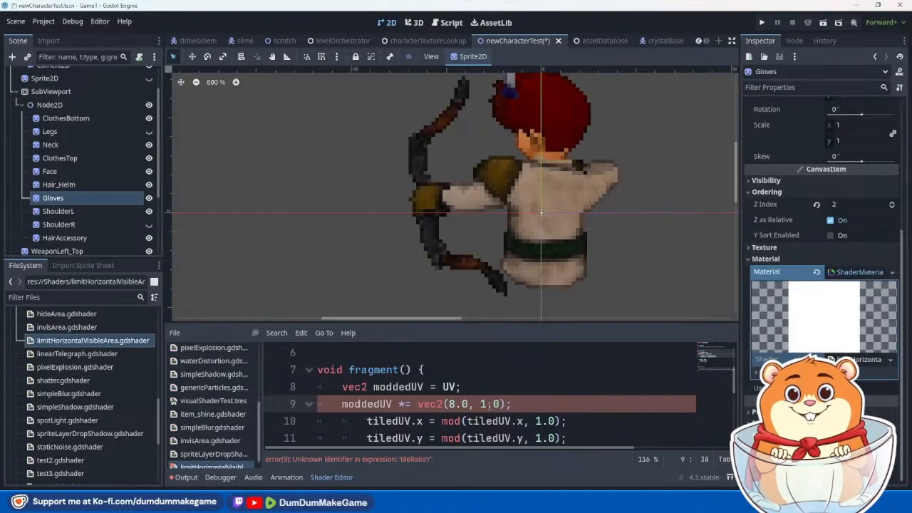
# Step: Reduce the multiplication to the horizontal component so the line reads moddedUV.x *= 8.0;
pyautogui.scroll(-2, 440, 422)
pyautogui.scroll(2, 435, 421)
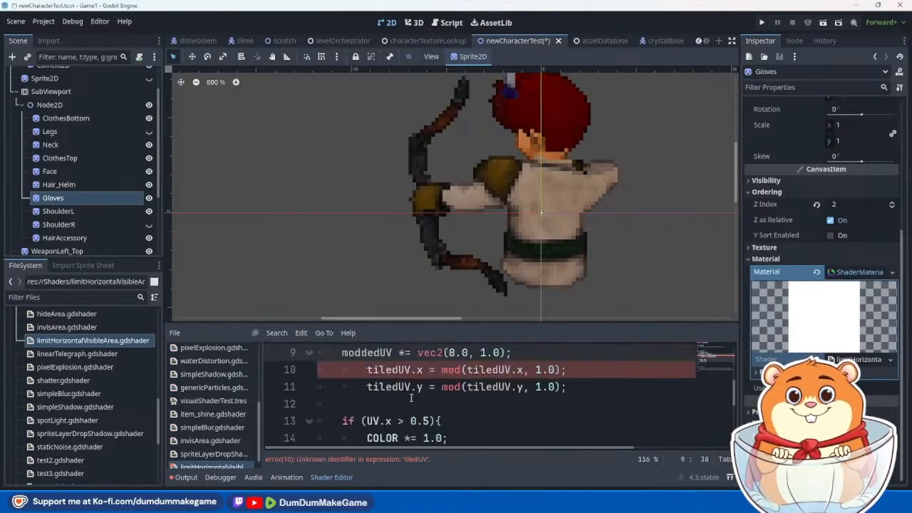
pyautogui.scroll(-1, 369, 433)
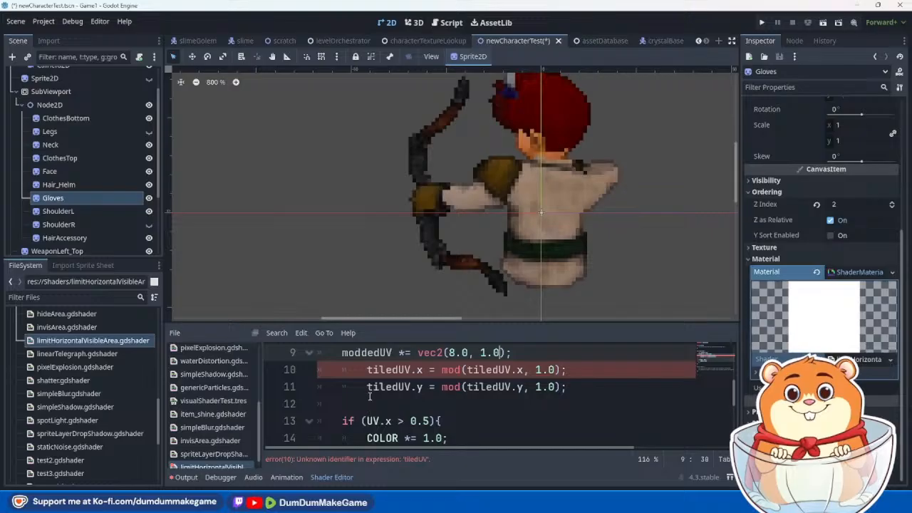
pyautogui.scroll(2, 410, 387)
pyautogui.scroll(-1, 399, 402)
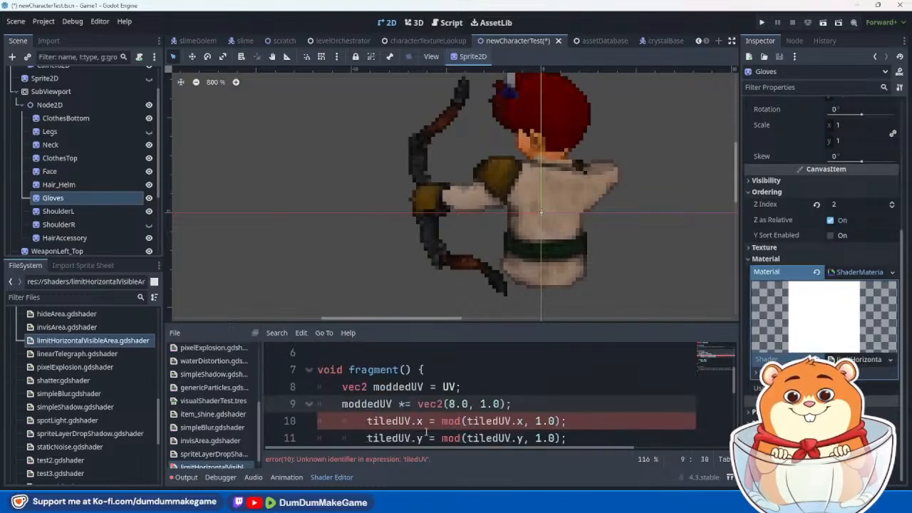
pyautogui.write('.x')
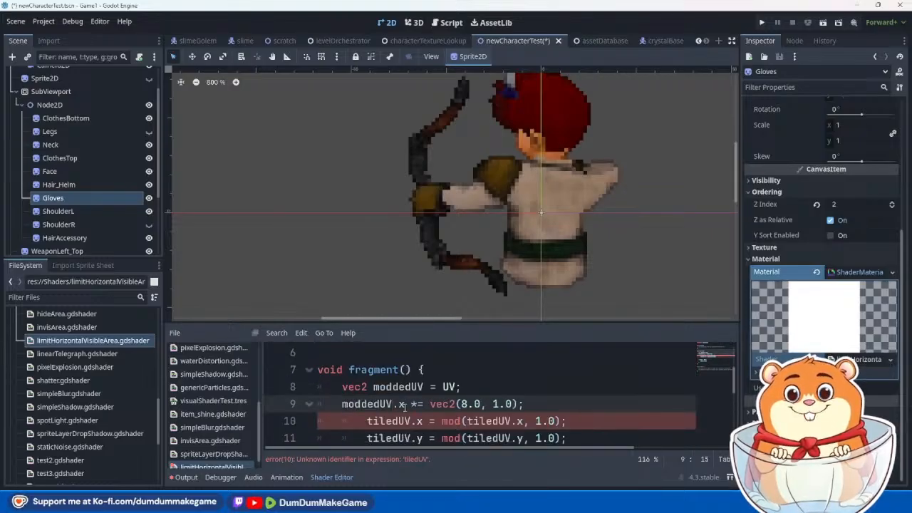
pyautogui.press('Delete')
pyautogui.press('Delete')
pyautogui.press('Delete')
pyautogui.press('Delete')
pyautogui.press('Delete')
pyautogui.press('Right')
pyautogui.press('Right')
pyautogui.press('Right')
pyautogui.press('Right')
pyautogui.press('BackSpace')
pyautogui.press('Delete')
pyautogui.press('Delete')
pyautogui.press('Delete')
pyautogui.press('Delete')
pyautogui.press('Delete')
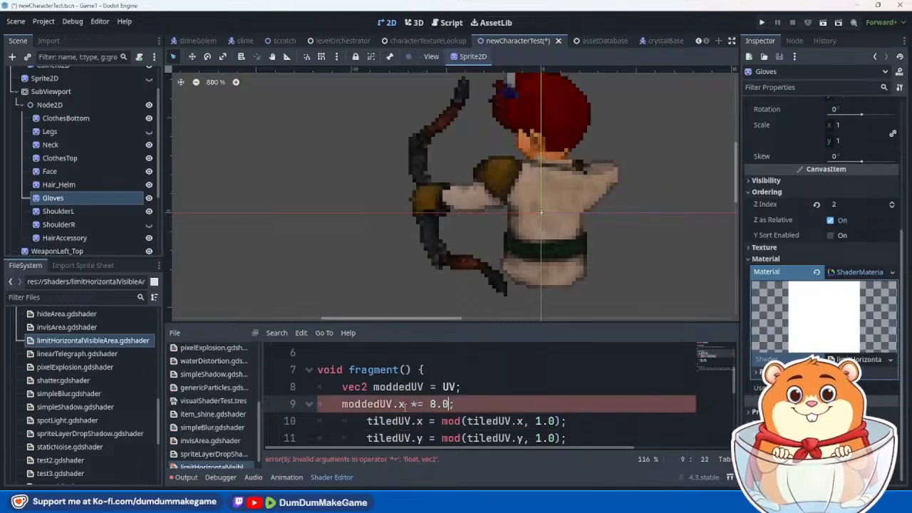
# Step: Outdent the x-component mod line and replace both tiledUV references in it with moddedUV
pyautogui.press('Down')
pyautogui.press('Left')
pyautogui.press('Left')
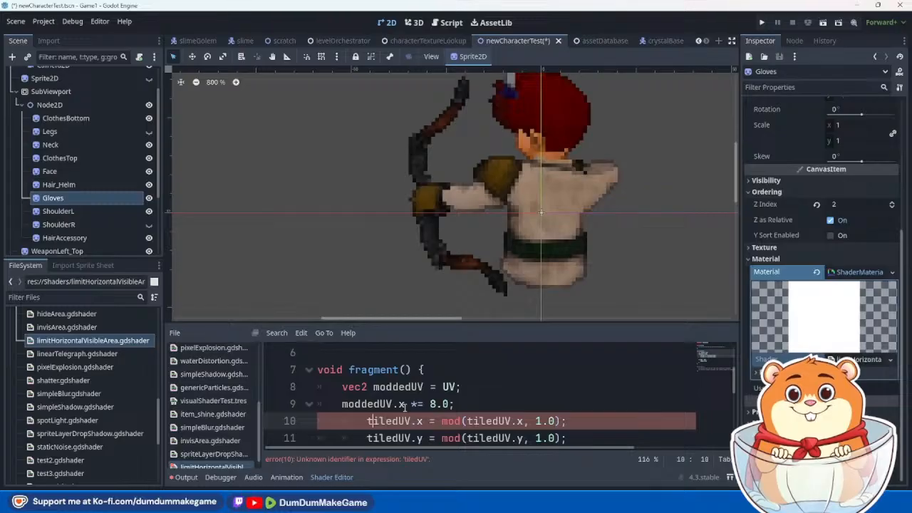
pyautogui.press('BackSpace')
pyautogui.press('BackSpace')
pyautogui.press('Tab')
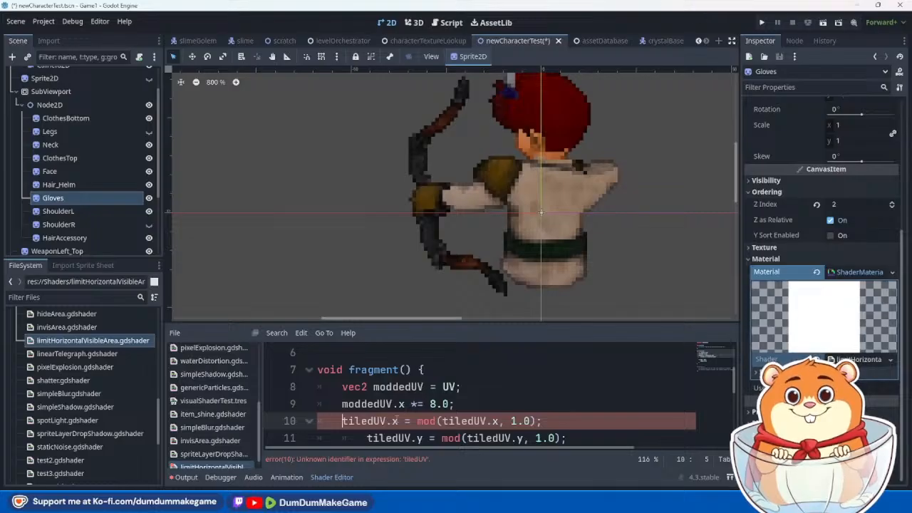
pyautogui.doubleClick(383, 404)
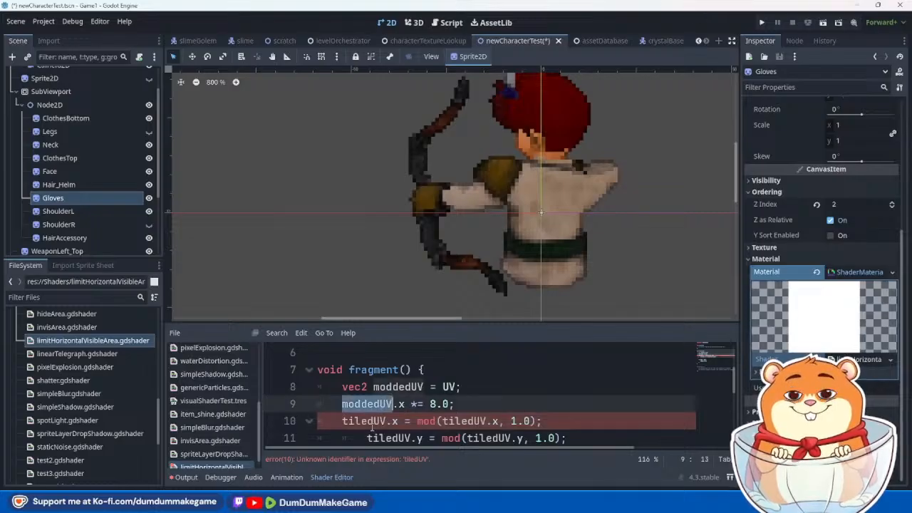
pyautogui.hotkey('ctrl', 'c')
pyautogui.doubleClick(370, 421)
pyautogui.hotkey('ctrl', 'v')
pyautogui.doubleClick(475, 421)
pyautogui.hotkey('ctrl', 'v')
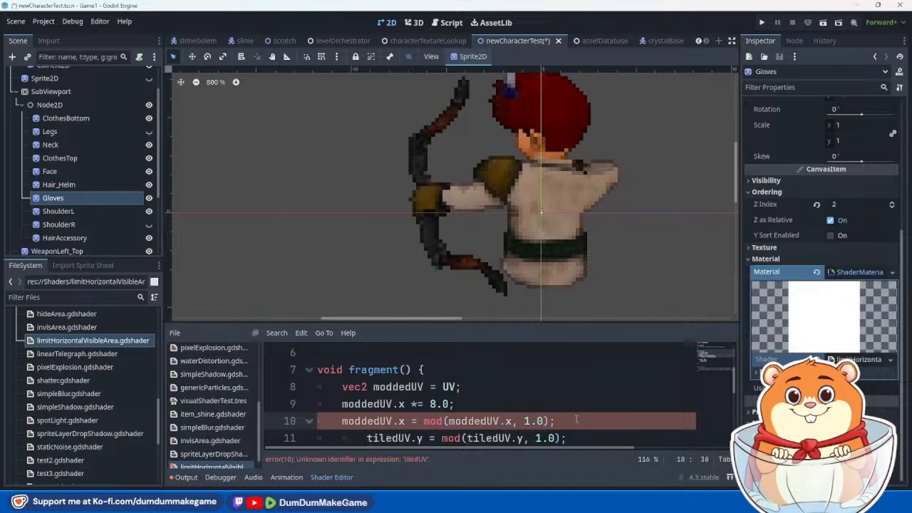
# Step: Delete the tiledUV.y mod line from fragment()
pyautogui.scroll(-3, 576, 400)
pyautogui.scroll(3, 585, 414)
pyautogui.tripleClick(582, 438)
pyautogui.press('BackSpace')
pyautogui.scroll(-1, 583, 428)
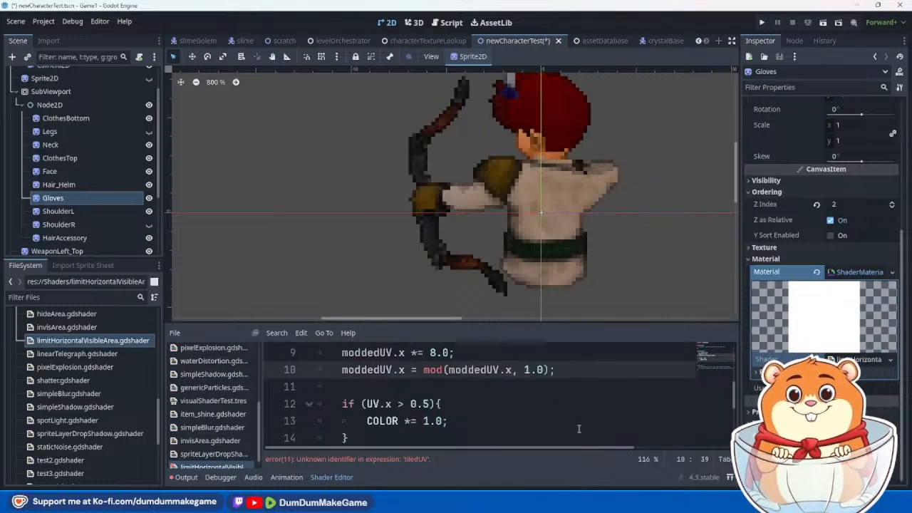
# Step: Replace UV with moddedUV in the if condition so it compares moddedUV.x against 0.5
pyautogui.doubleClick(374, 404)
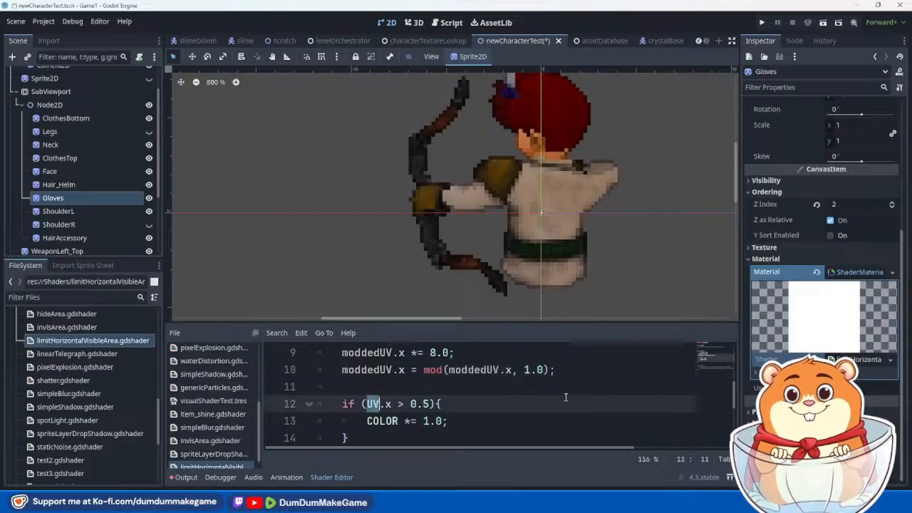
pyautogui.write('moddedUV')
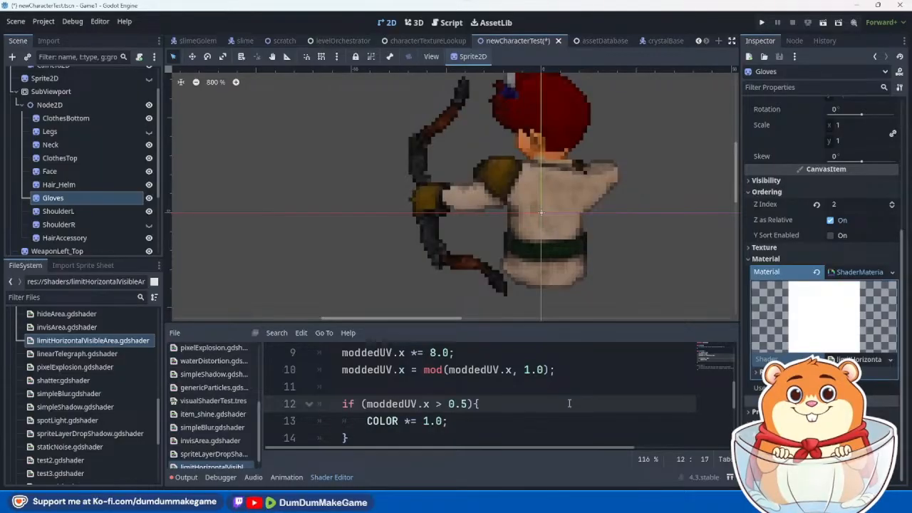
pyautogui.click(569, 403)
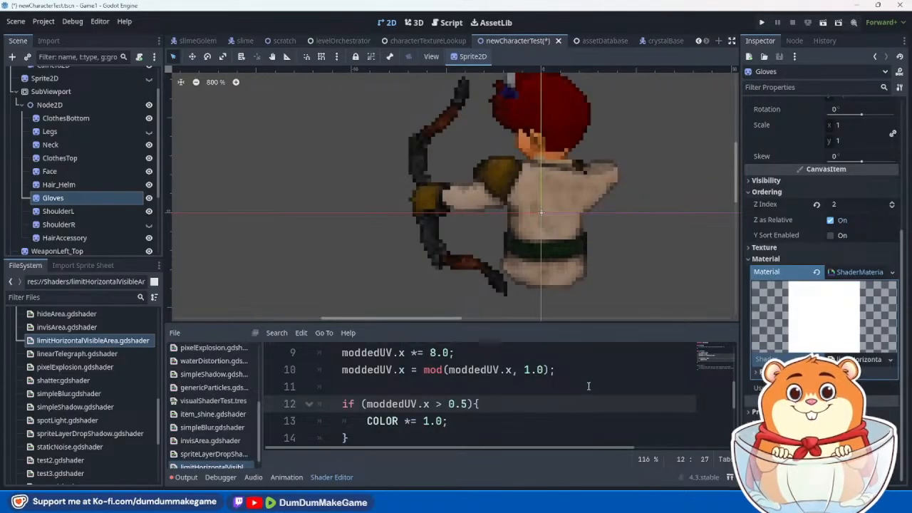
pyautogui.click(589, 374)
# Step: Set the COLOR multiplier inside the if block to 0.0
pyautogui.moveTo(429, 421); pyautogui.dragTo(424, 420)
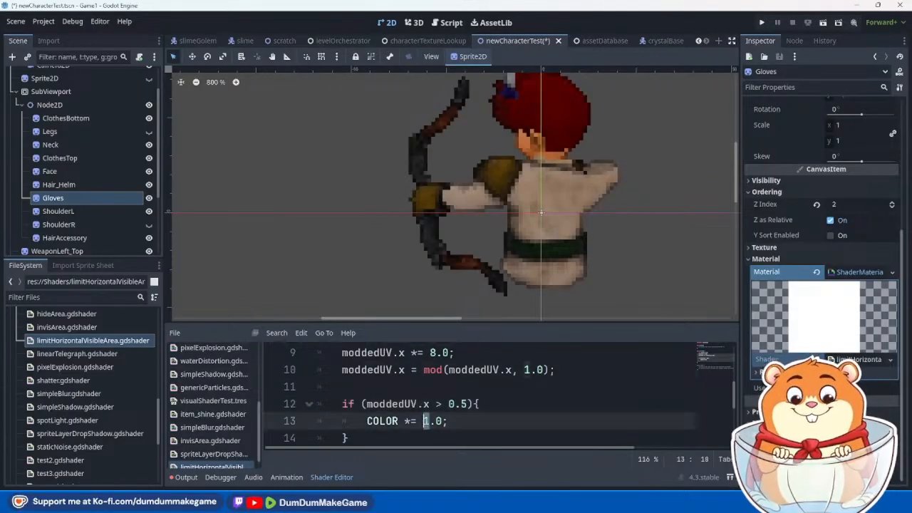
pyautogui.write('0')
pyautogui.click(563, 381)
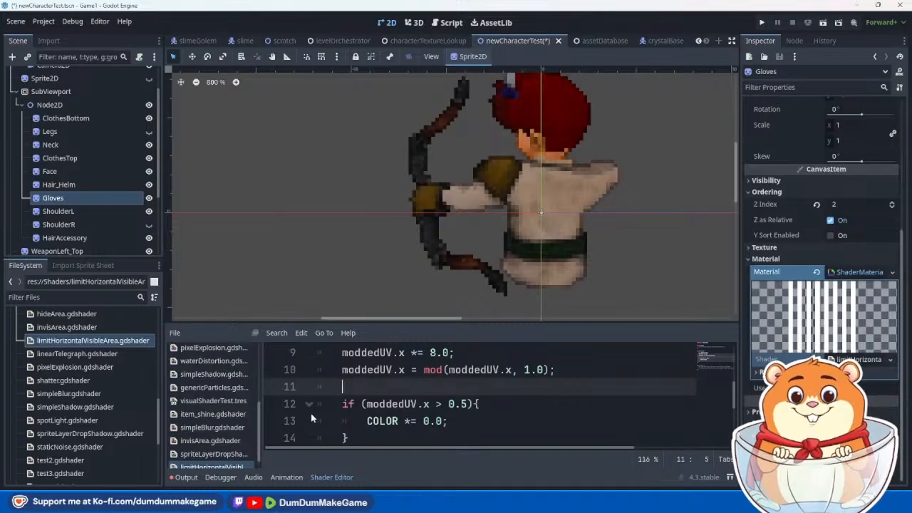
# Step: Select UBodyAniPlayer and scrub the test animation to 0.5 seconds to check the gloves across the frames
pyautogui.scroll(-3, 89, 207)
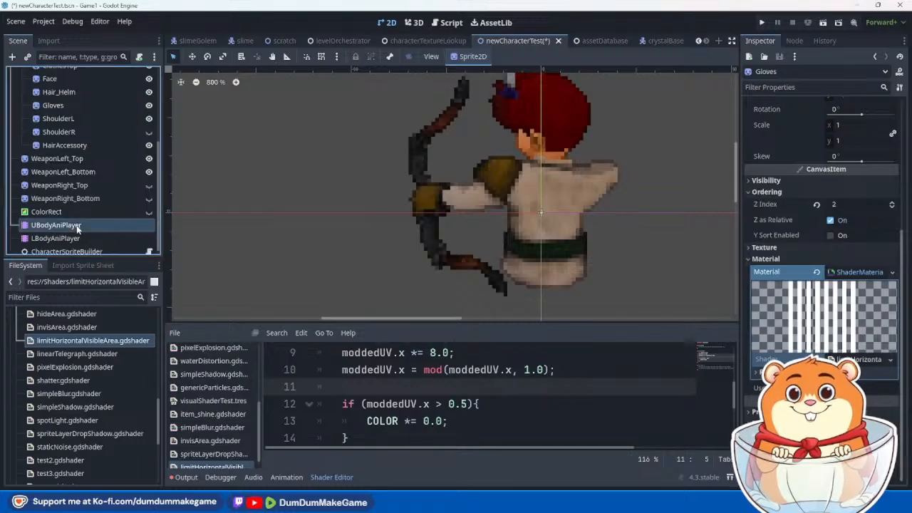
pyautogui.click(78, 227)
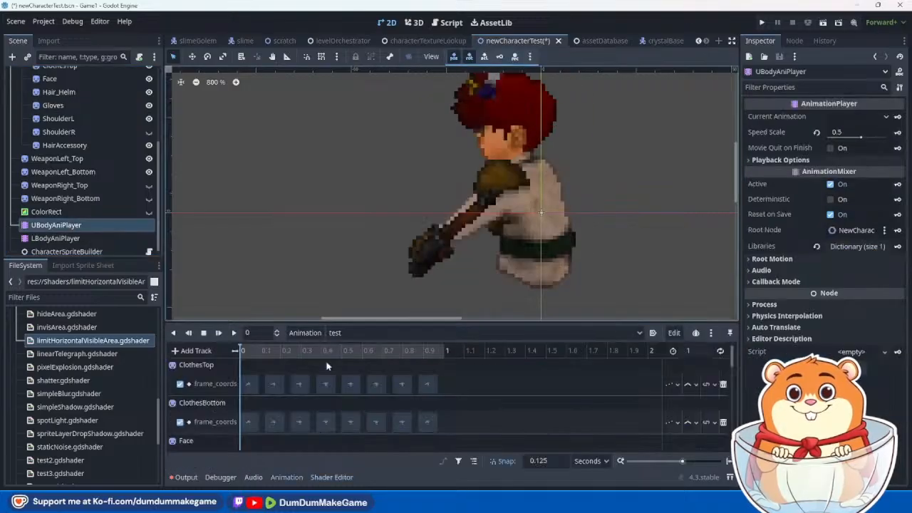
pyautogui.click(260, 352)
pyautogui.moveTo(271, 354)
pyautogui.mouseDown()
pyautogui.moveTo(378, 368)
pyautogui.moveTo(349, 368)
pyautogui.mouseUp()
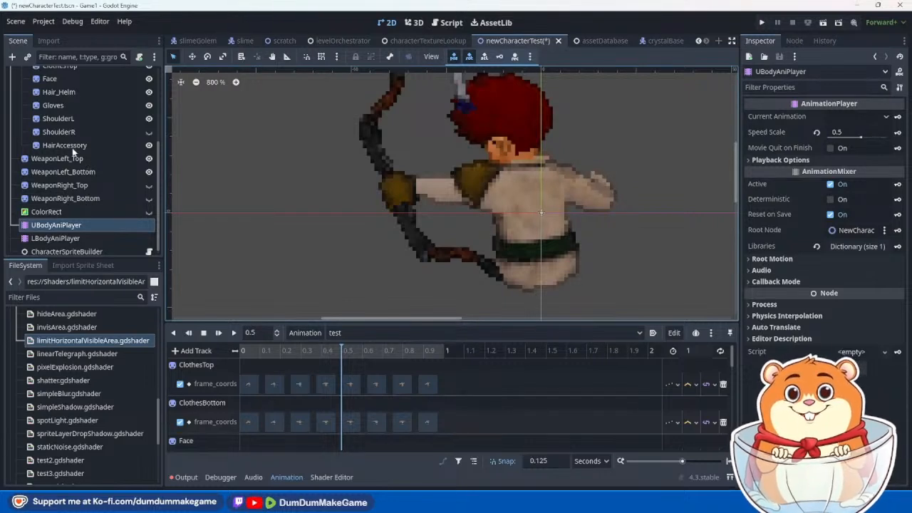
# Step: Return to the Gloves sprite's shader code and set the COLOR multiplier in the if block back to 1.0
pyautogui.click(69, 107)
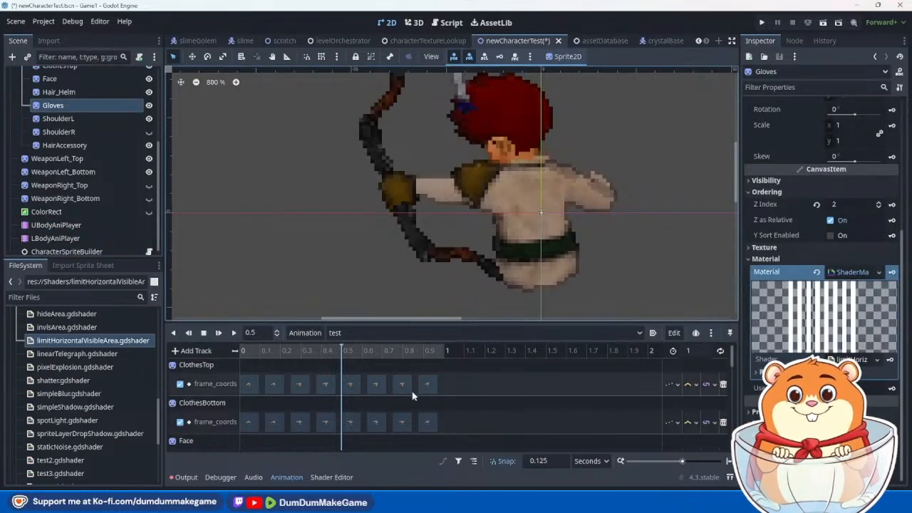
pyautogui.click(330, 478)
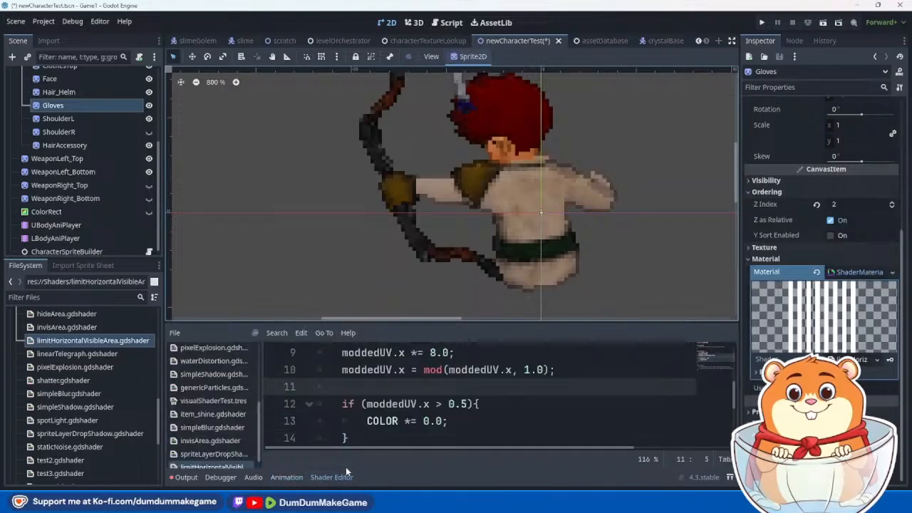
pyautogui.click(425, 421)
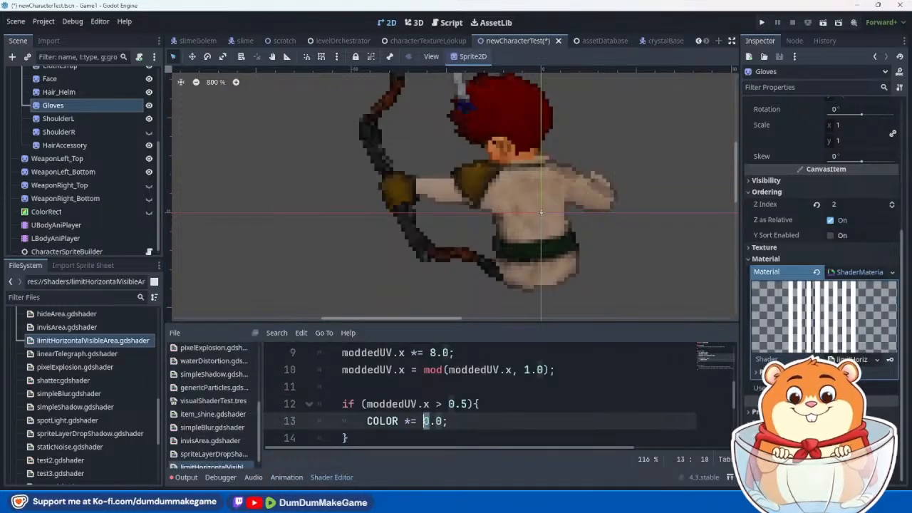
pyautogui.press('BackSpace')
pyautogui.write('1')
pyautogui.click(519, 403)
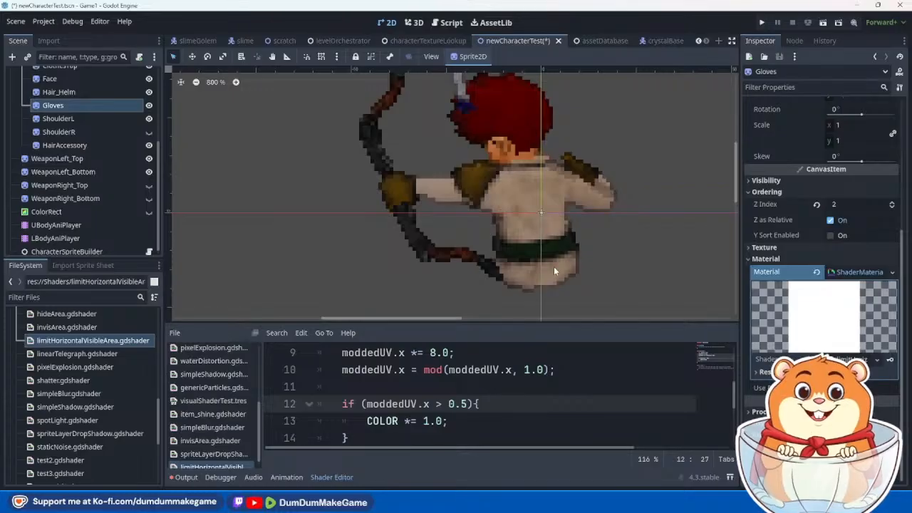
# Step: Compare the character's raised arm with the Gloves sprite shown and hidden, toggling its visibility repeatedly
pyautogui.scroll(5, 552, 268)
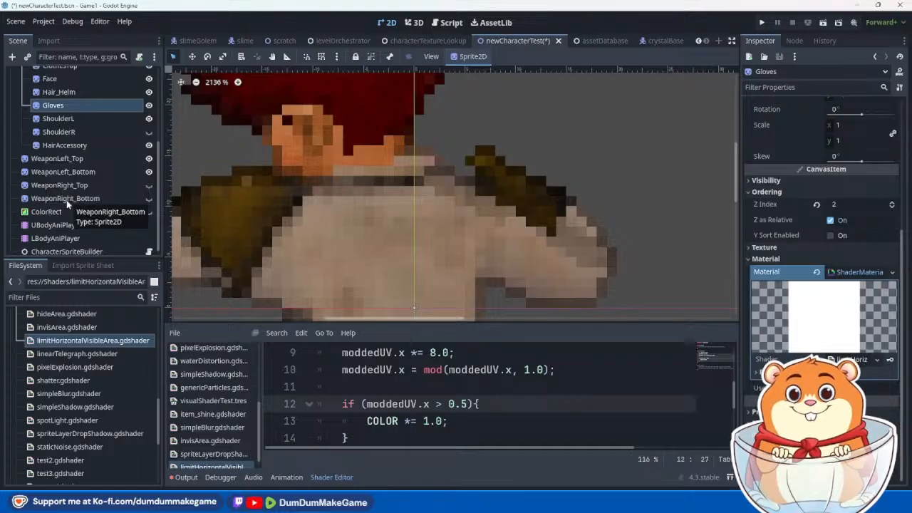
pyautogui.click(150, 107)
pyautogui.click(150, 107)
pyautogui.click(150, 107)
pyautogui.click(150, 107)
pyautogui.click(150, 106)
pyautogui.click(150, 106)
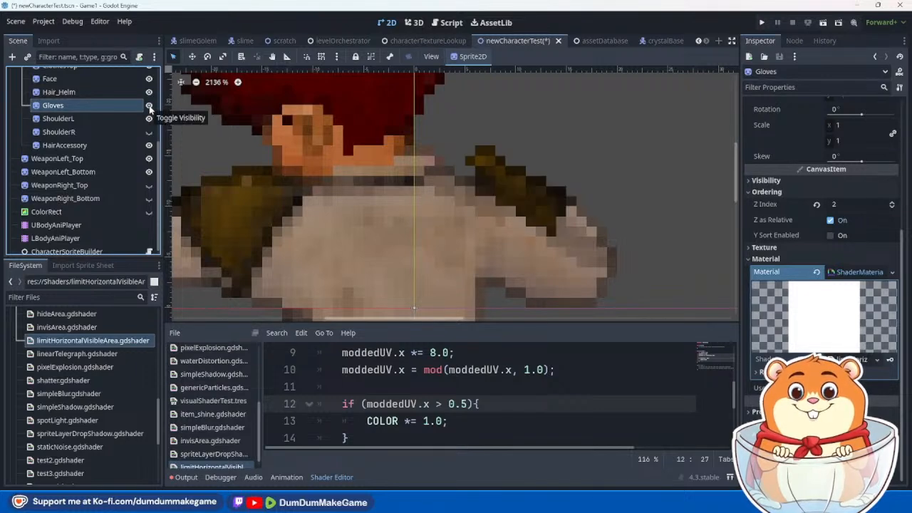
pyautogui.click(150, 105)
pyautogui.click(150, 106)
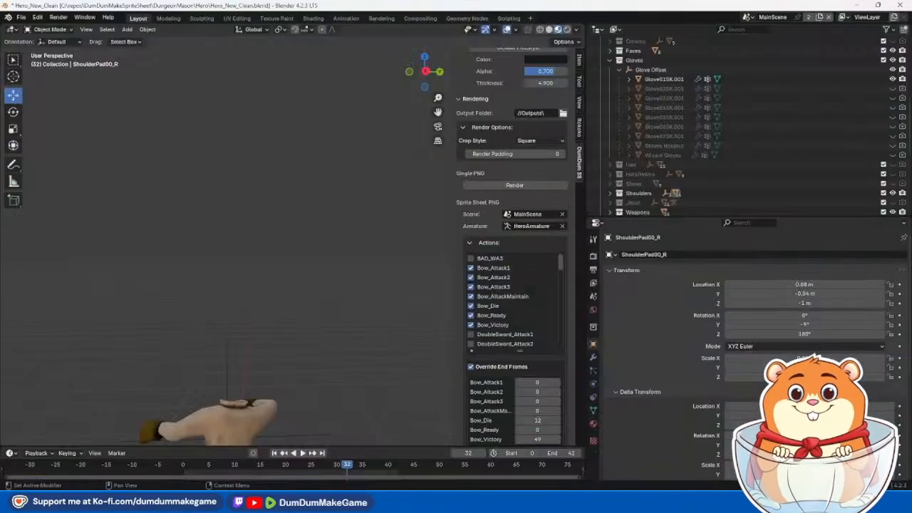
# Step: Switch to Blender and examine the gloved shirt model in the 3D view and its pixelized compositing result
pyautogui.moveTo(311, 387); pyautogui.dragTo(313, 317, button='middle')
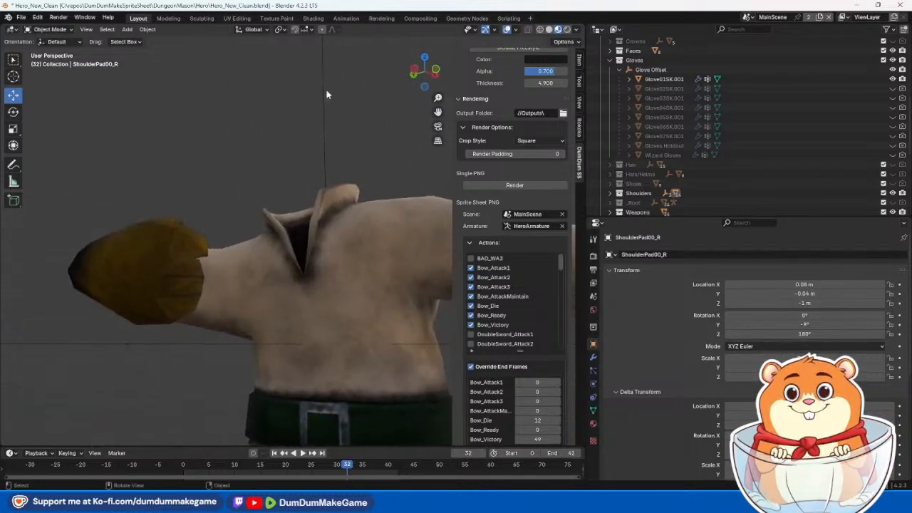
pyautogui.click(422, 18)
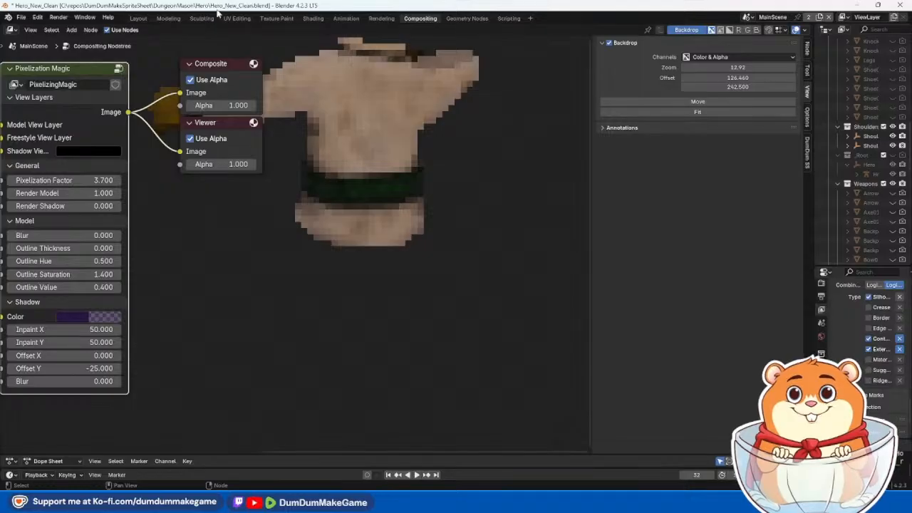
pyautogui.click(139, 18)
pyautogui.scroll(-5, 277, 236)
pyautogui.moveTo(277, 237); pyautogui.dragTo(352, 276, button='middle')
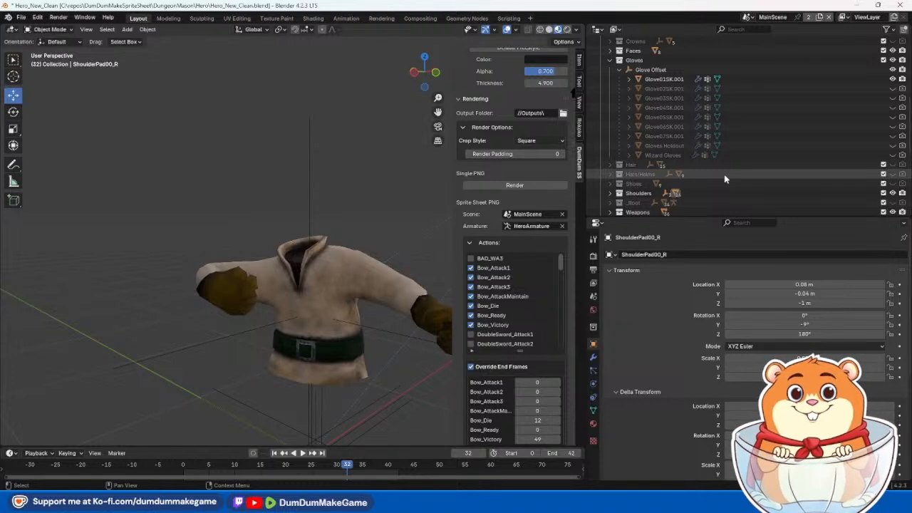
# Step: Hide the Glove01SK.001 object from the viewport and from renders
pyautogui.click(902, 80)
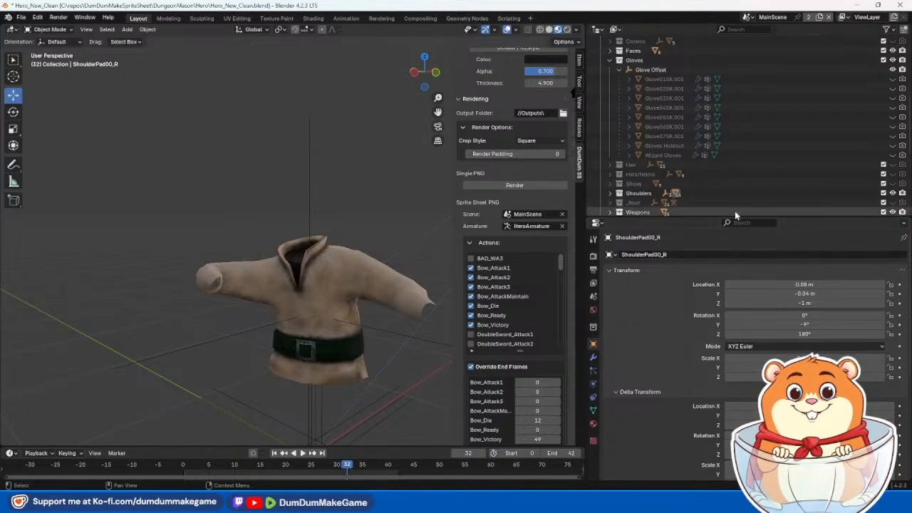
pyautogui.scroll(-2, 639, 189)
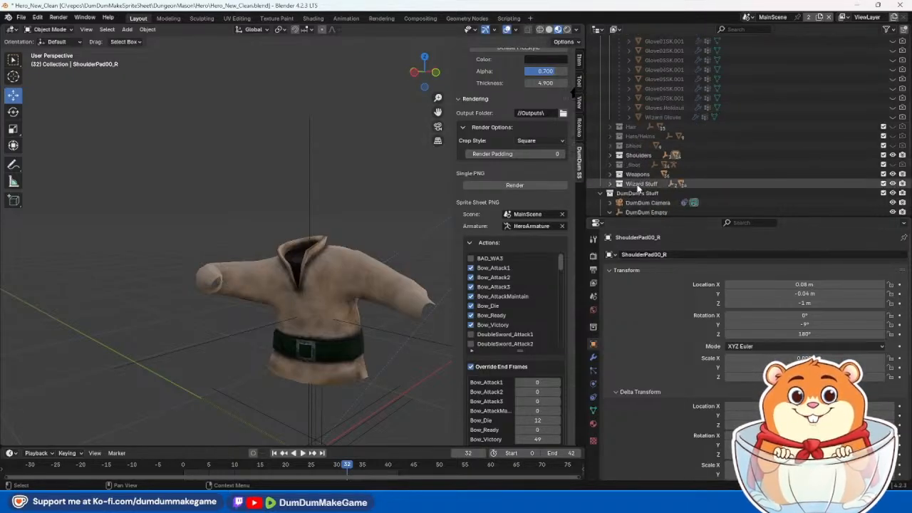
pyautogui.scroll(-2, 640, 189)
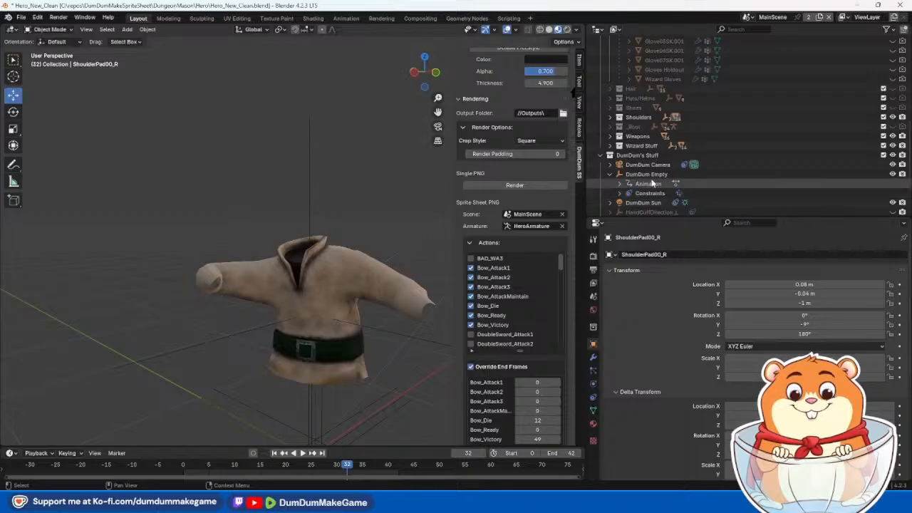
pyautogui.scroll(10, 652, 184)
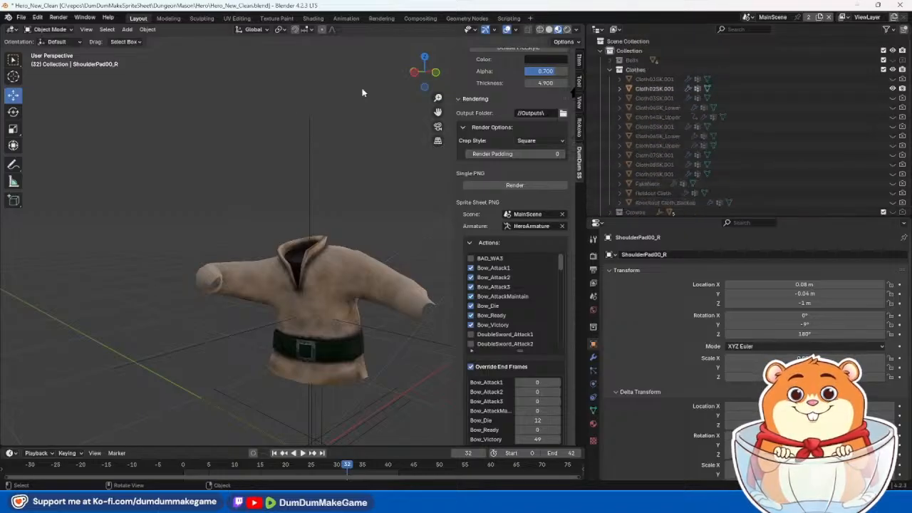
# Step: Save the Blender file under the new name Hero_BulkyHoldoutClothes.blend in the Hero folder
pyautogui.click(21, 17)
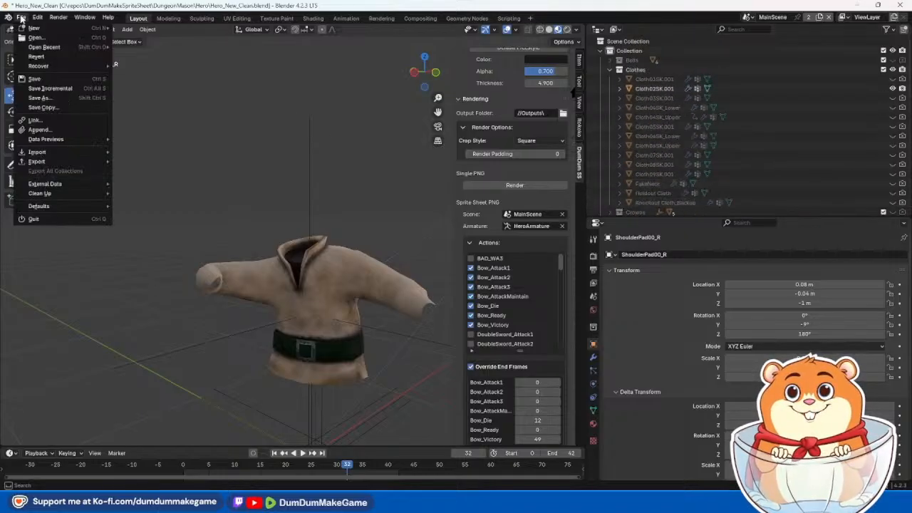
pyautogui.click(61, 101)
pyautogui.click(367, 376)
pyautogui.click(368, 377)
pyautogui.moveTo(368, 376); pyautogui.dragTo(343, 376)
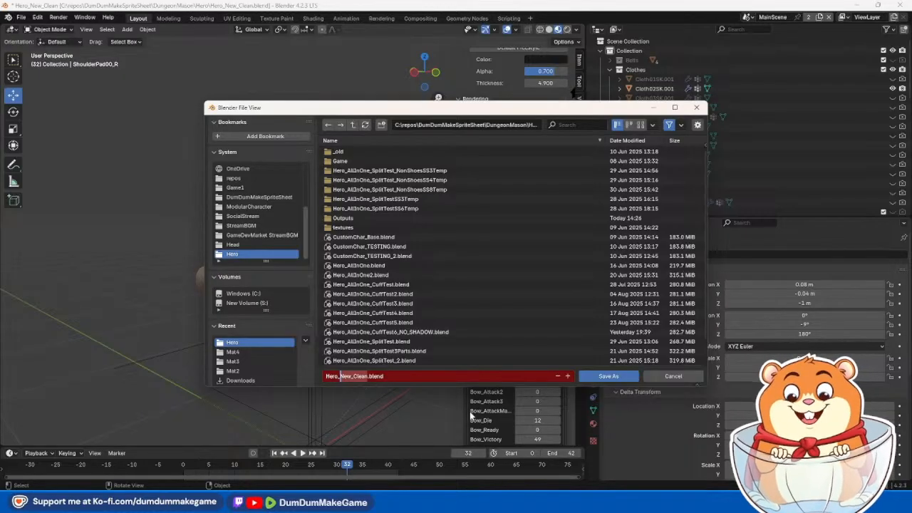
pyautogui.press('BackSpace')
pyautogui.write('Build')
pyautogui.write('HoldoutClothes')
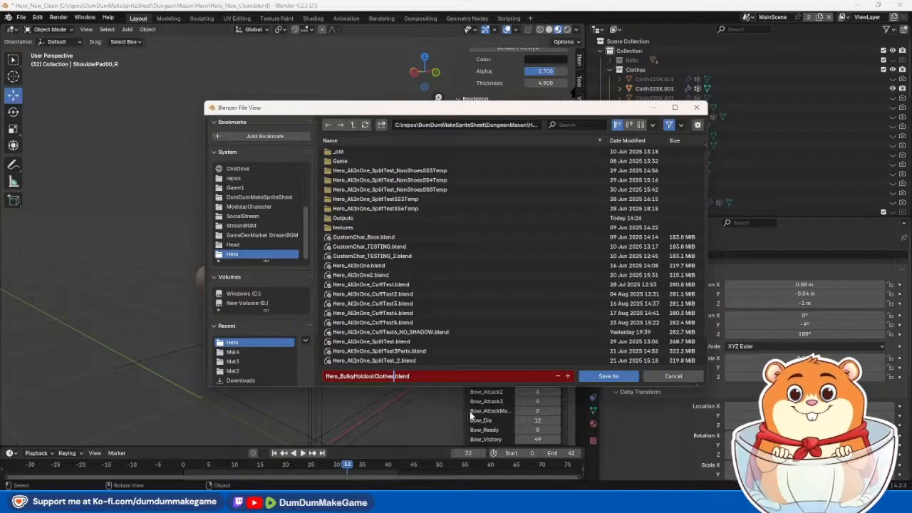
pyautogui.press('Return')
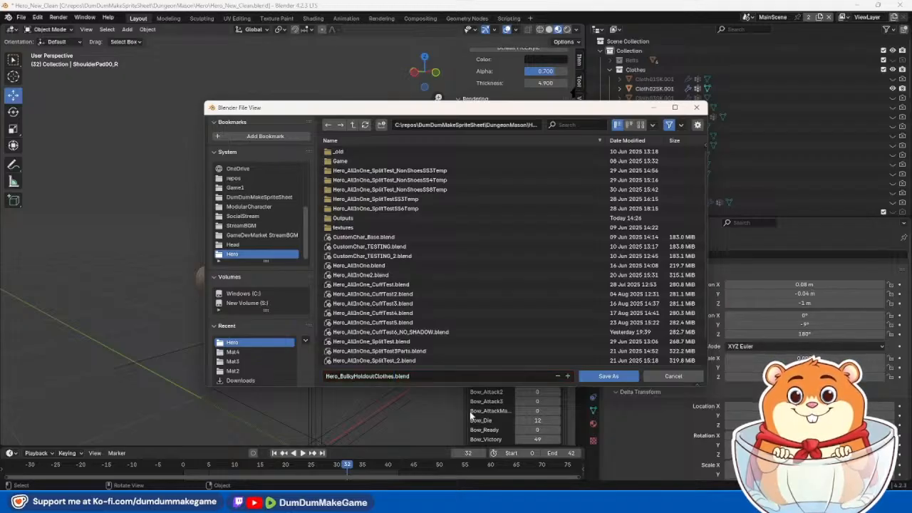
pyautogui.click(609, 376)
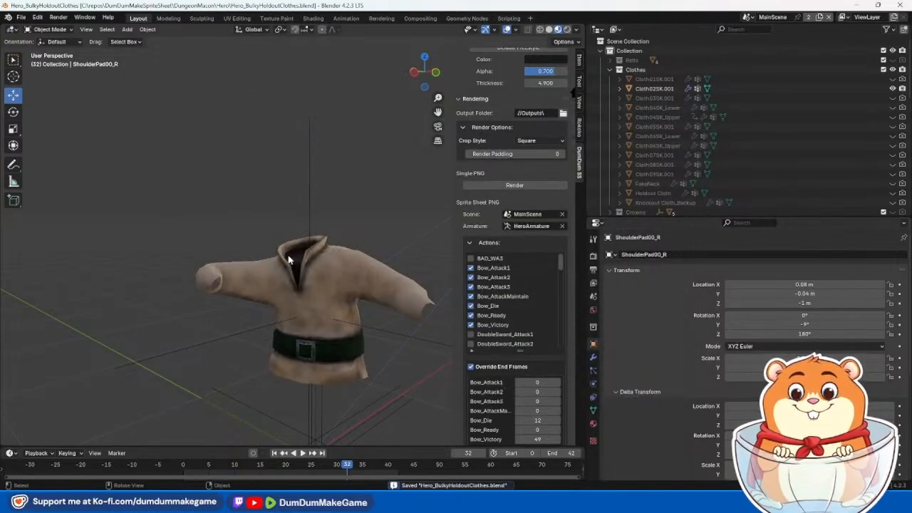
# Step: Hide Cloth02SK.001 and show Cloth01SK.001 in its place in the Clothes collection
pyautogui.moveTo(303, 258); pyautogui.dragTo(175, 313, button='middle')
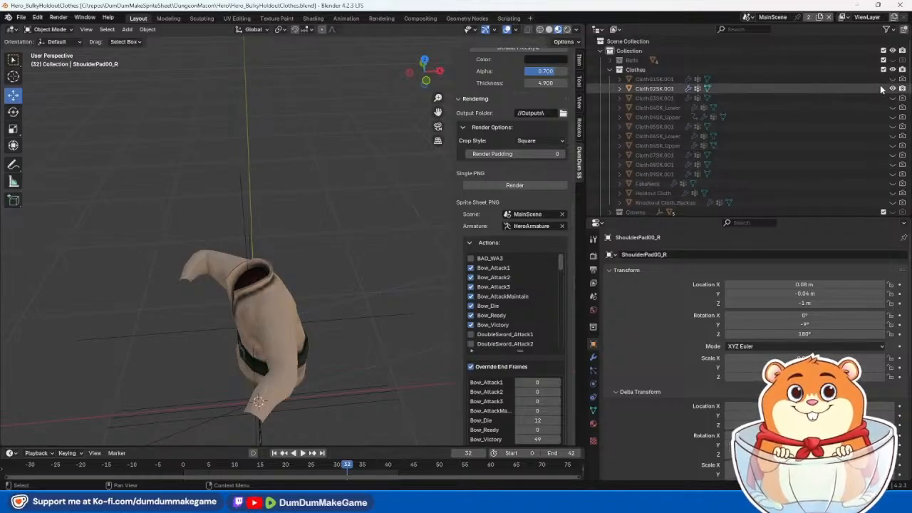
pyautogui.click(903, 89)
pyautogui.click(903, 79)
pyautogui.moveTo(360, 341); pyautogui.dragTo(428, 291, button='middle')
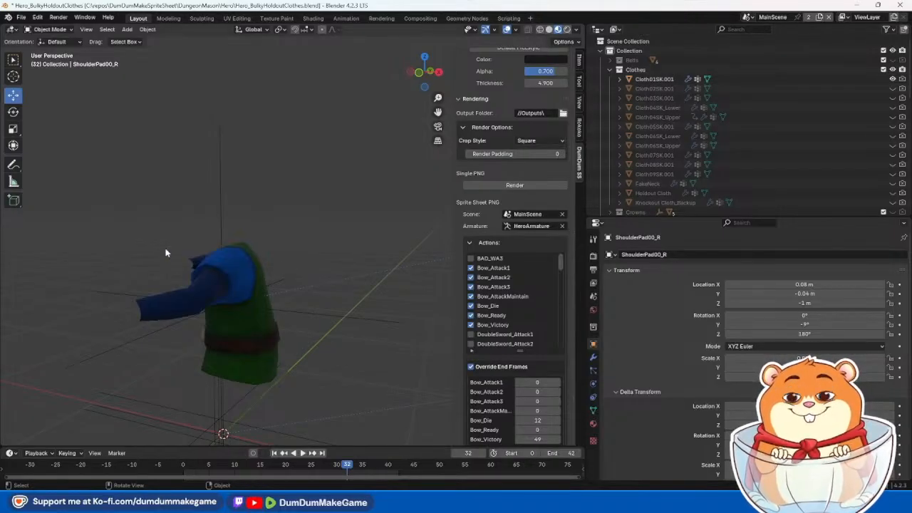
# Step: Duplicate Cloth01SK.001 in place and rename the copy temp1
pyautogui.click(238, 303)
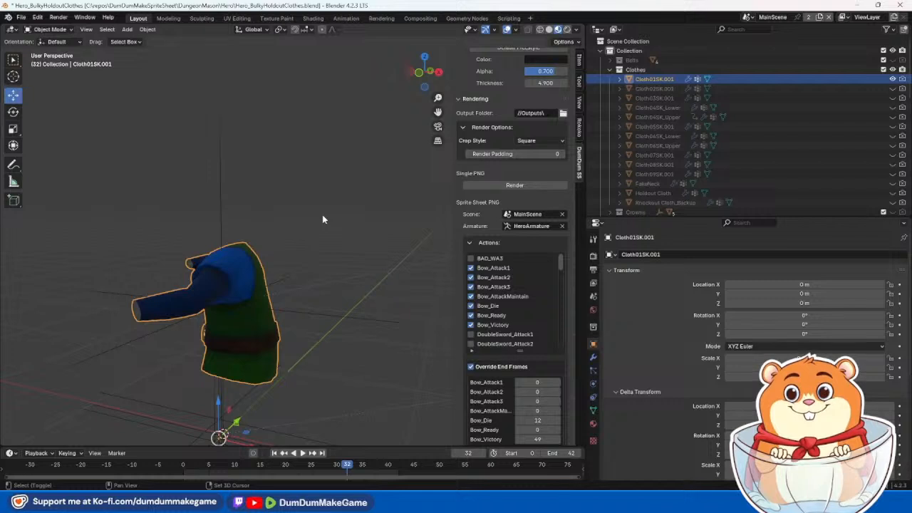
pyautogui.hotkey('shift', 'd')
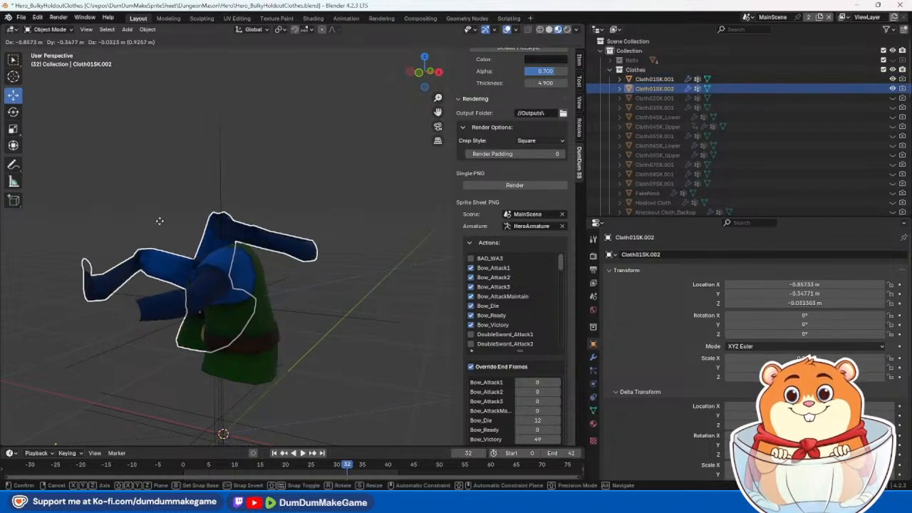
pyautogui.rightClick(159, 221)
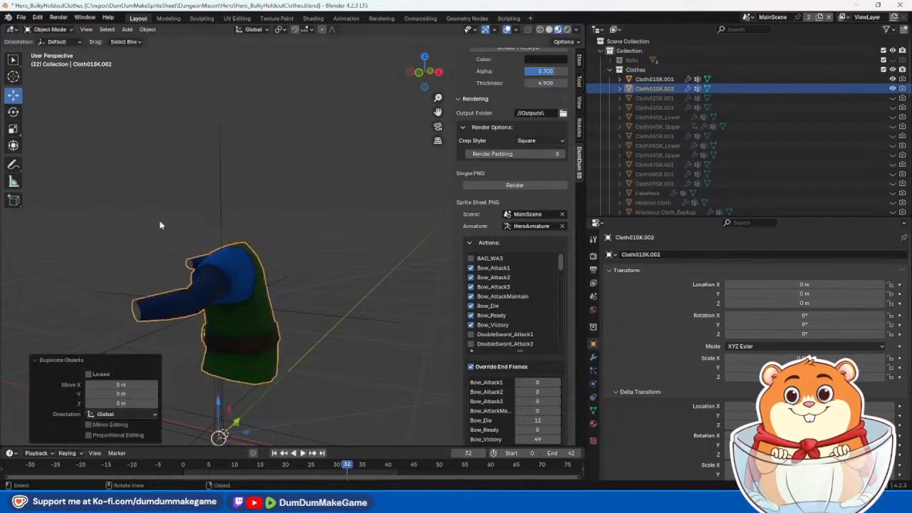
pyautogui.click(665, 88)
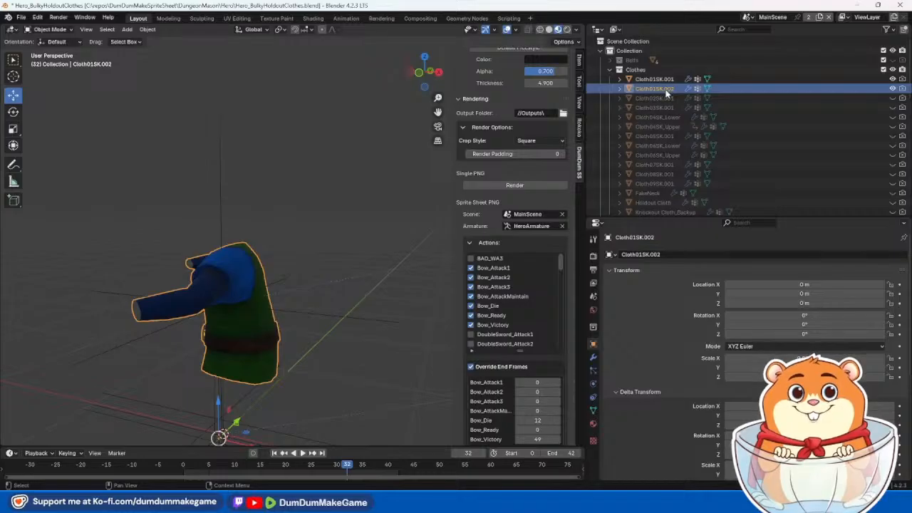
pyautogui.doubleClick(664, 89)
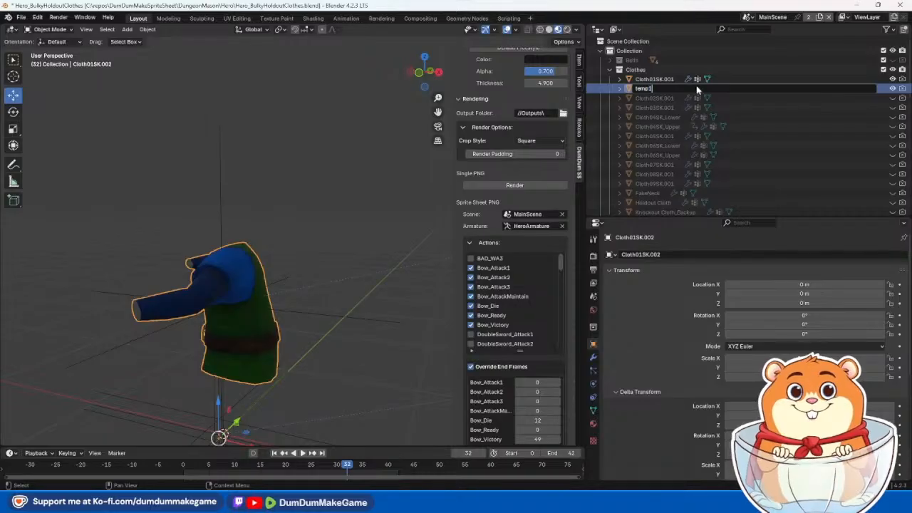
pyautogui.press('Return')
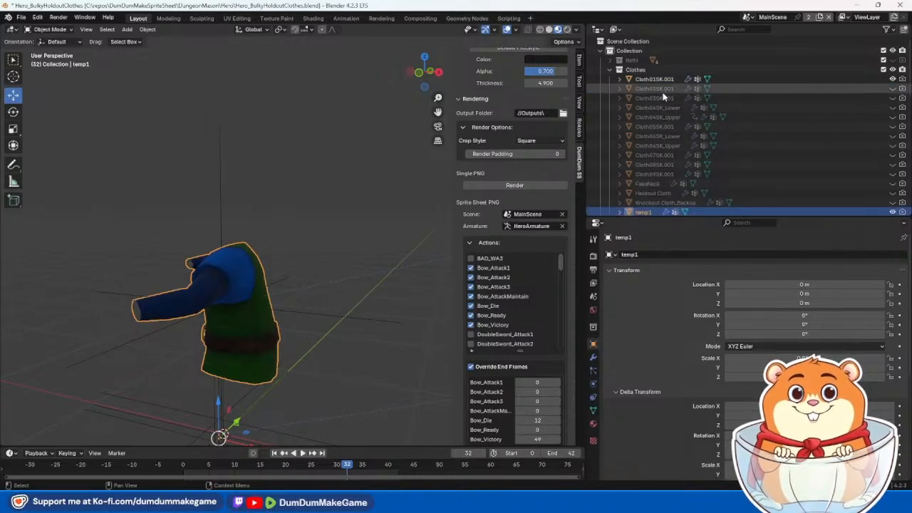
# Step: Hide Cloth01SK.001 and its temp1 copy in the viewport, and show Cloth02SK.001 in their place
pyautogui.click(892, 78)
pyautogui.click(892, 89)
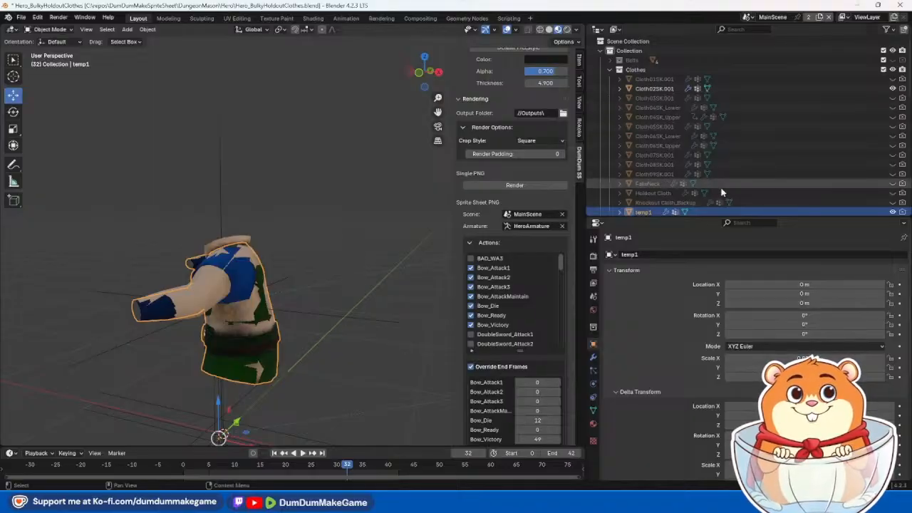
pyautogui.scroll(-1, 820, 192)
pyautogui.click(893, 193)
pyautogui.scroll(1, 884, 175)
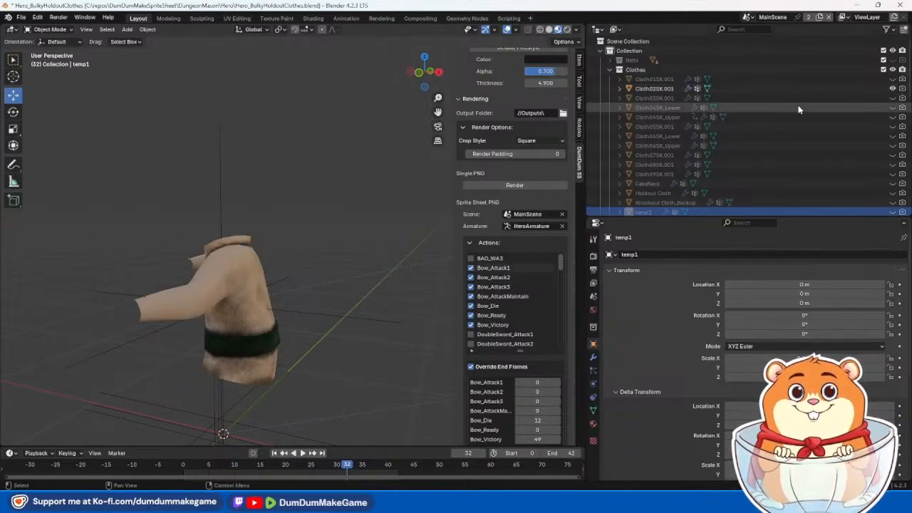
# Step: Hide Cloth02SK.001, show Cloth04SK_Lower instead, and inspect the coat from the front and back
pyautogui.click(893, 88)
pyautogui.click(894, 107)
pyautogui.moveTo(251, 370); pyautogui.dragTo(321, 368, button='middle')
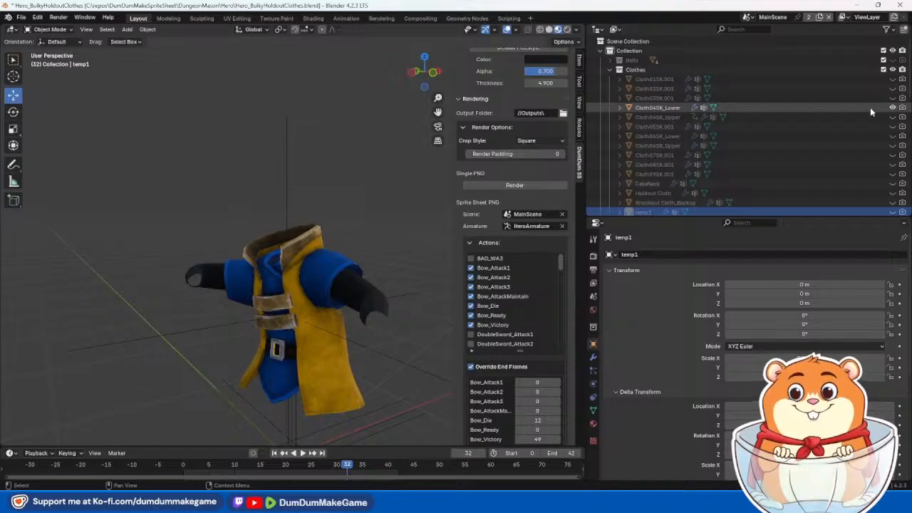
pyautogui.moveTo(295, 260); pyautogui.dragTo(91, 275, button='middle')
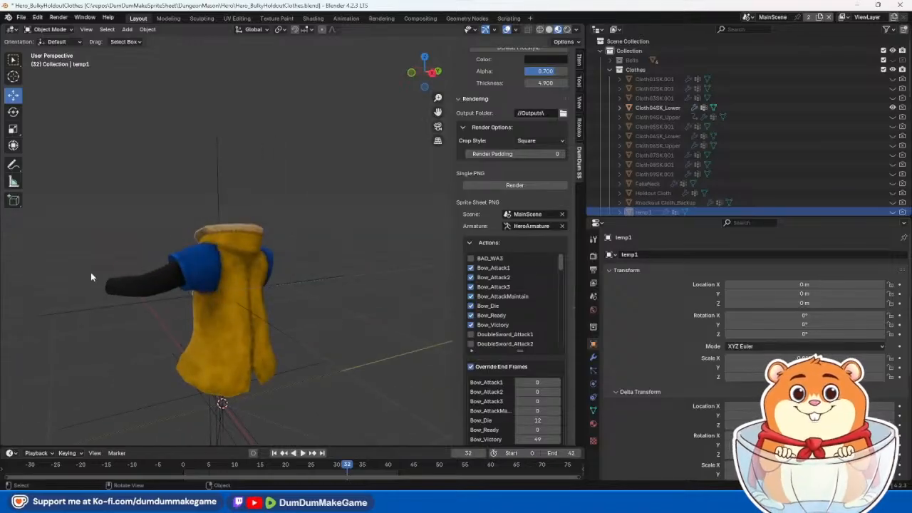
# Step: Show Cloth02SK.001, Cloth03SK.001, Cloth05SK.001, Cloth06SK_Lower, Cloth07SK.001, Cloth08SK.001 and Cloth09SK.001 together with Cloth04SK_Lower
pyautogui.click(893, 89)
pyautogui.click(893, 98)
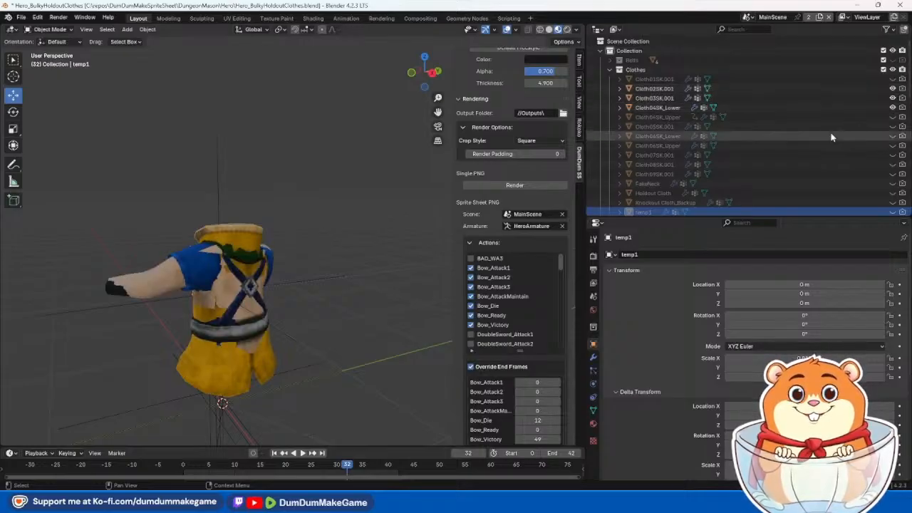
pyautogui.click(893, 126)
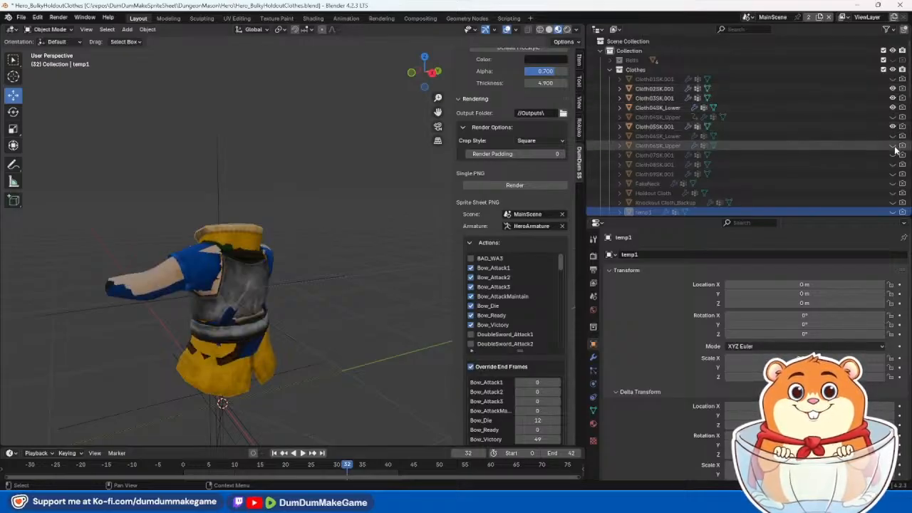
pyautogui.click(894, 136)
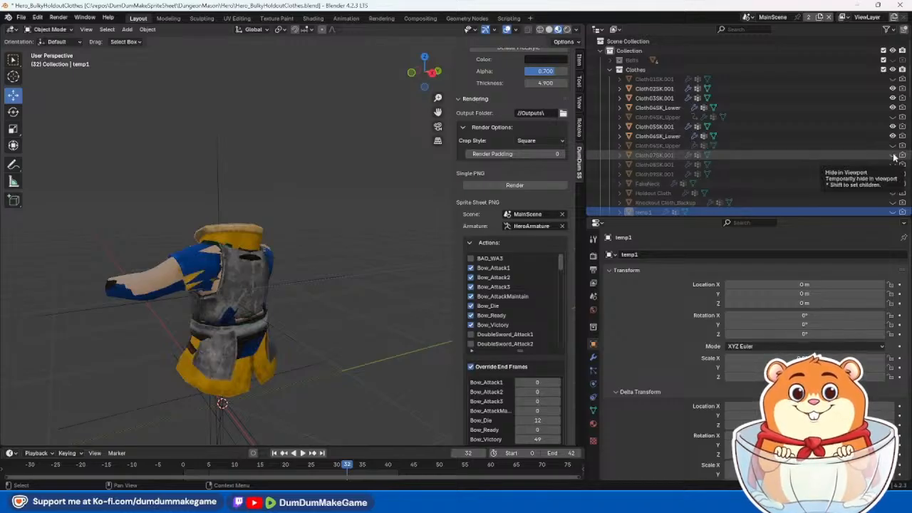
pyautogui.click(893, 155)
pyautogui.click(893, 165)
pyautogui.click(893, 174)
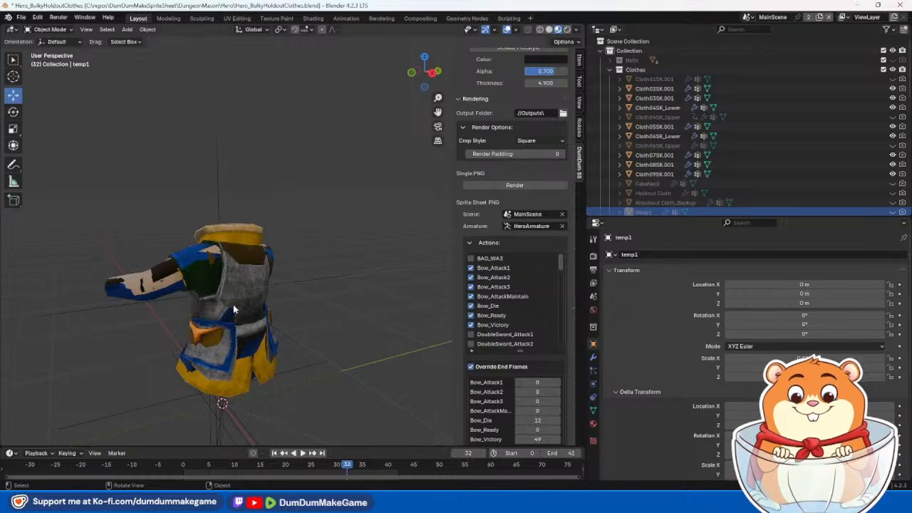
# Step: Duplicate Cloth04SK_Lower in place, hide both the original and the copy, and rename the copy temp2
pyautogui.click(238, 237)
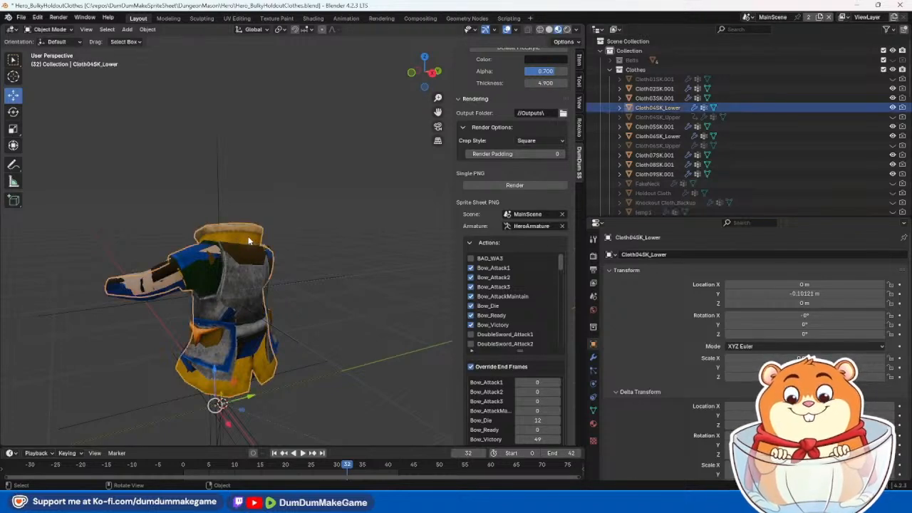
pyautogui.hotkey('shift', 'd')
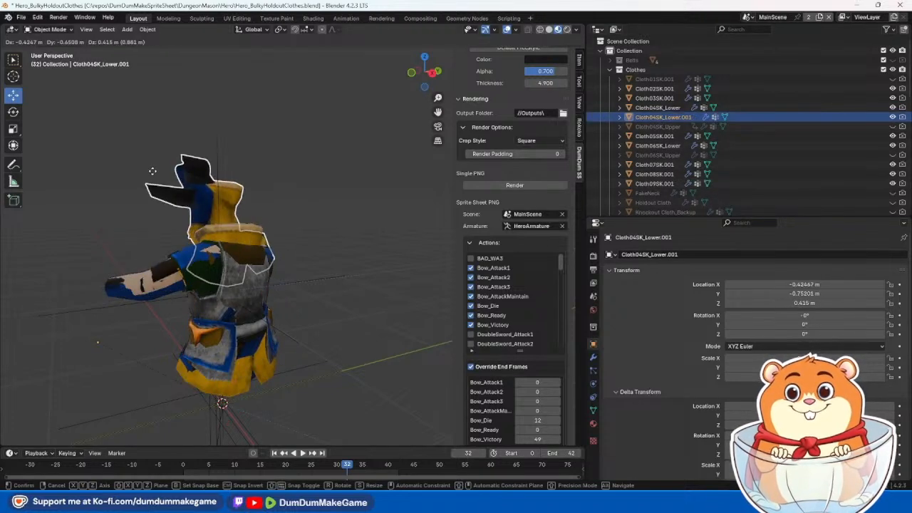
pyautogui.rightClick(153, 171)
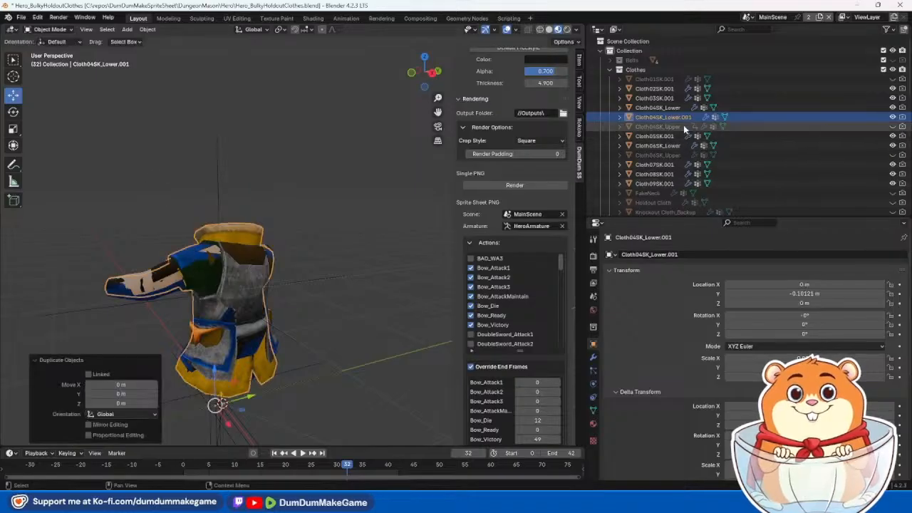
pyautogui.click(892, 107)
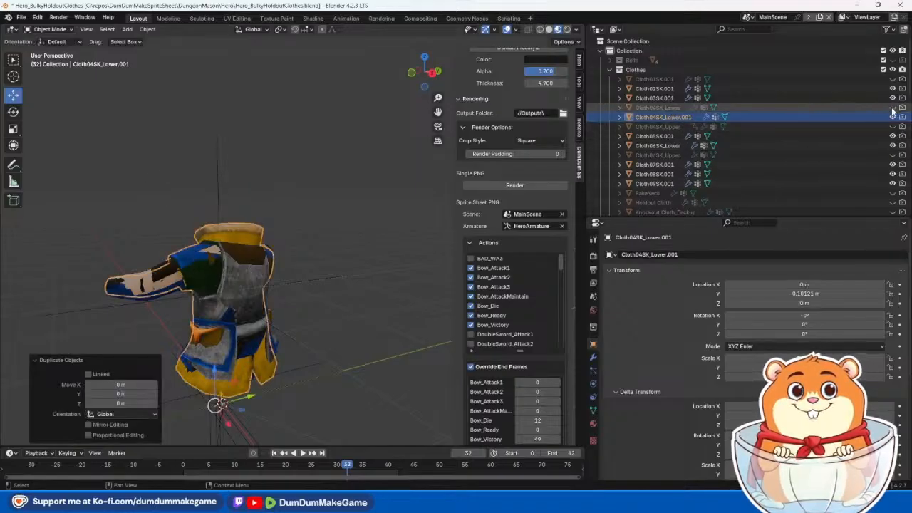
pyautogui.click(892, 118)
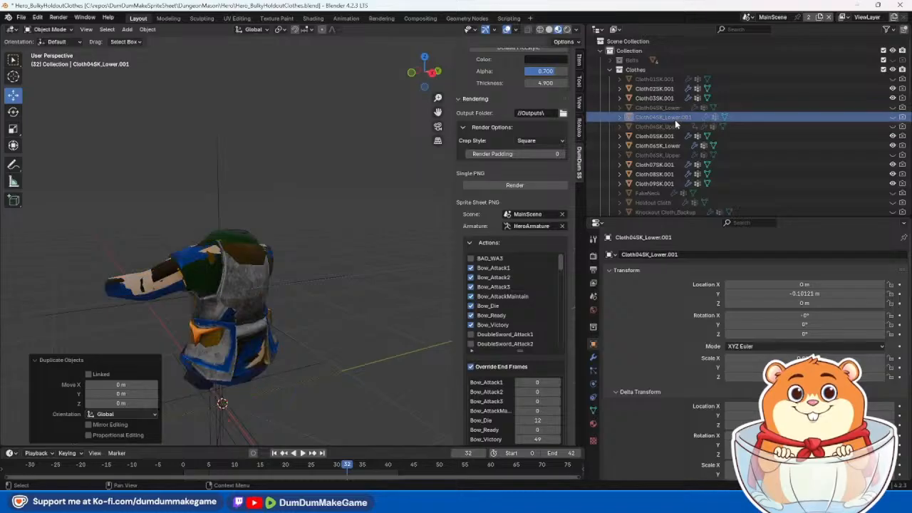
pyautogui.doubleClick(663, 117)
pyautogui.write('temp2')
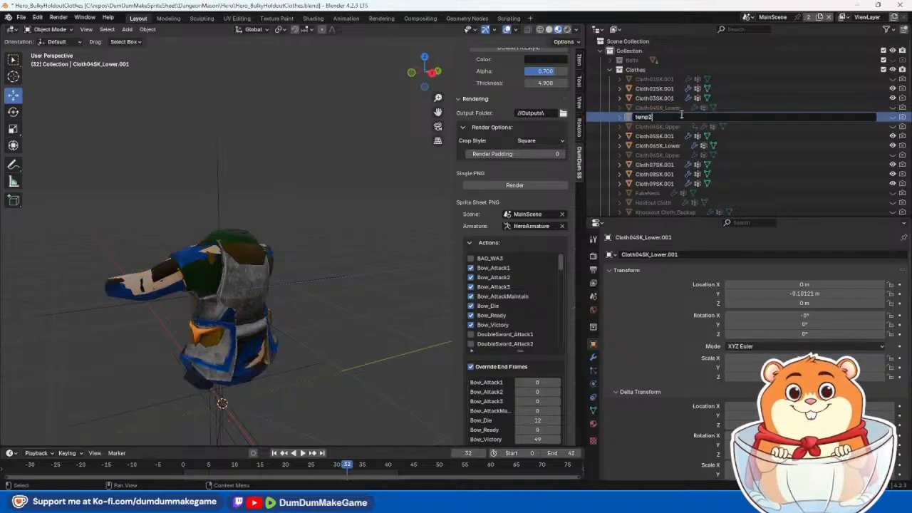
pyautogui.press('Return')
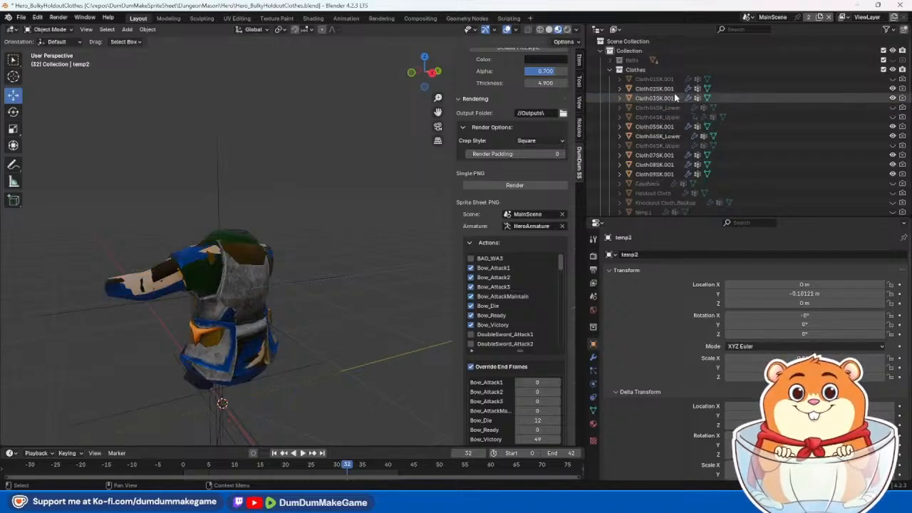
# Step: Duplicate the outermost remaining garment, Cloth07SK.001, in place
pyautogui.click(239, 283)
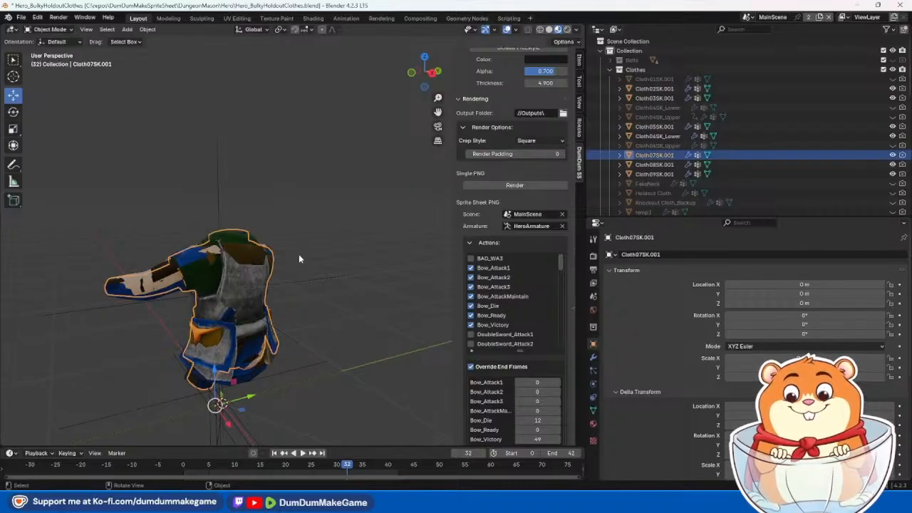
pyautogui.hotkey('shift', 'd')
pyautogui.rightClick(388, 179)
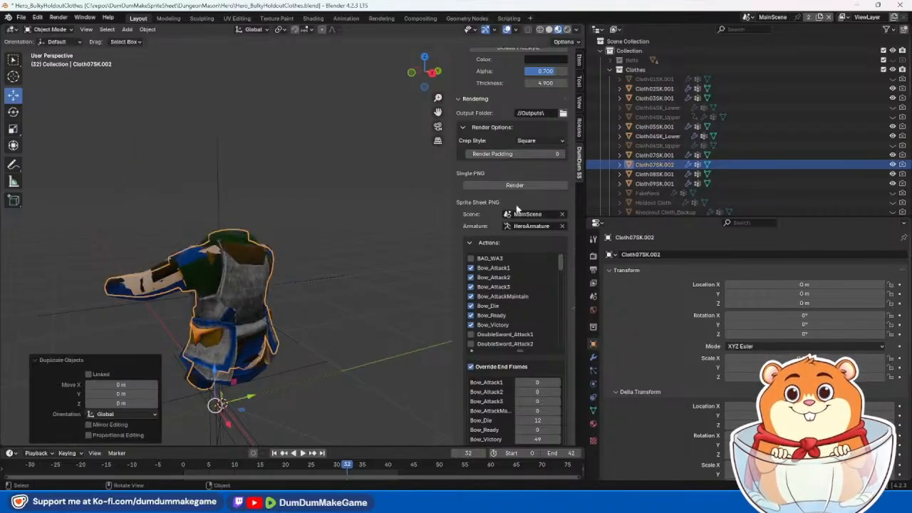
pyautogui.doubleClick(669, 165)
pyautogui.write('temp')
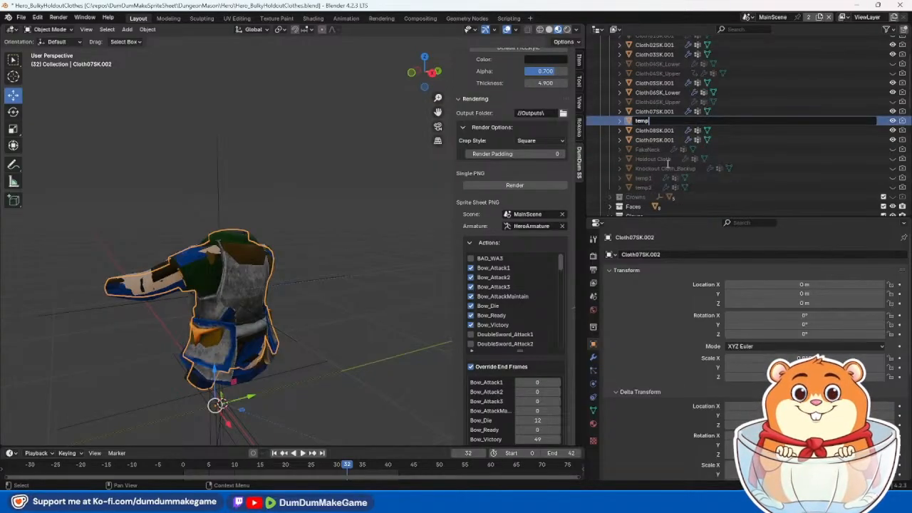
pyautogui.press('Return')
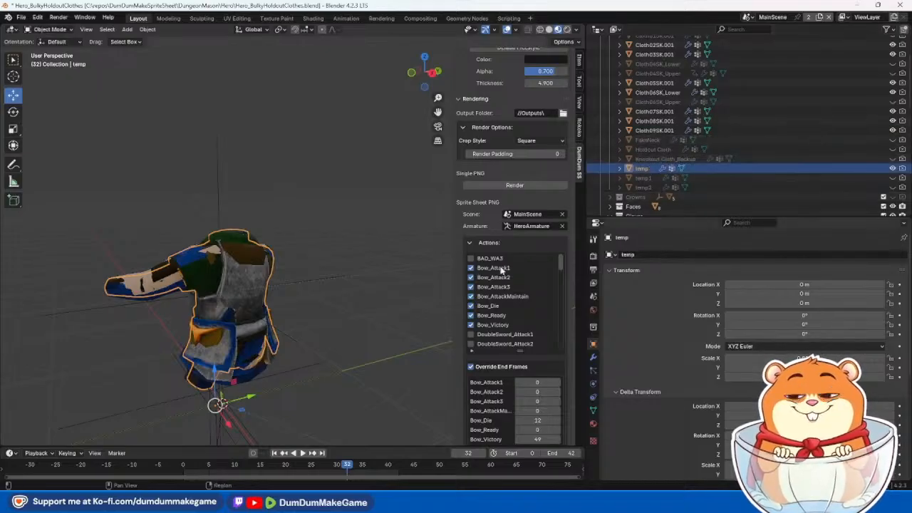
pyautogui.click(892, 168)
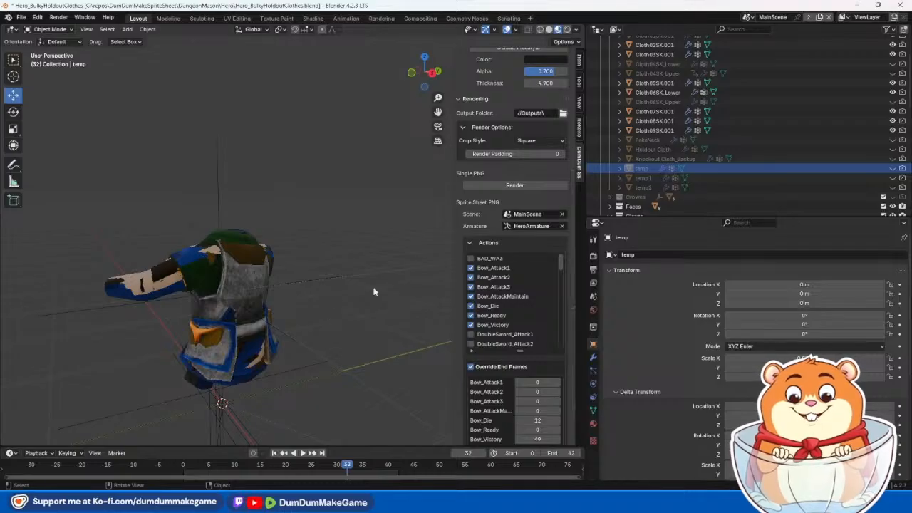
pyautogui.hotkey('ctrl', 'z')
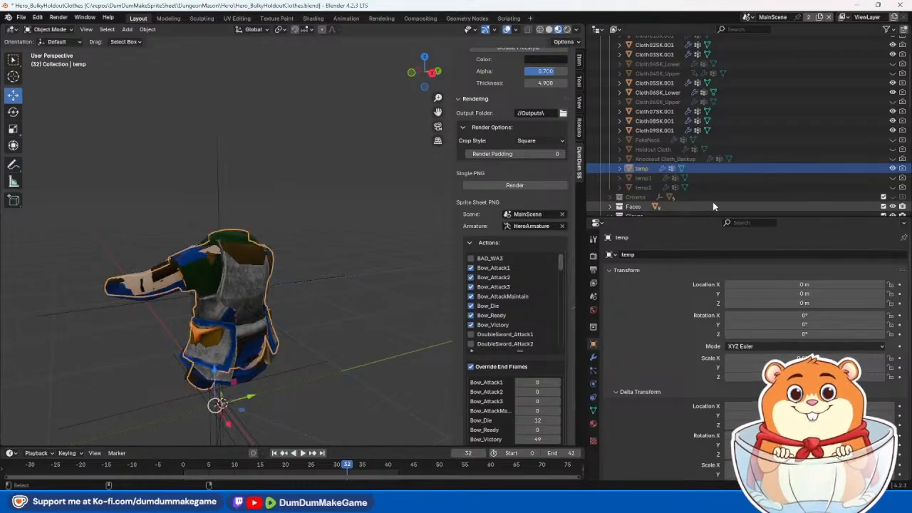
pyautogui.hotkey('ctrl', 'z')
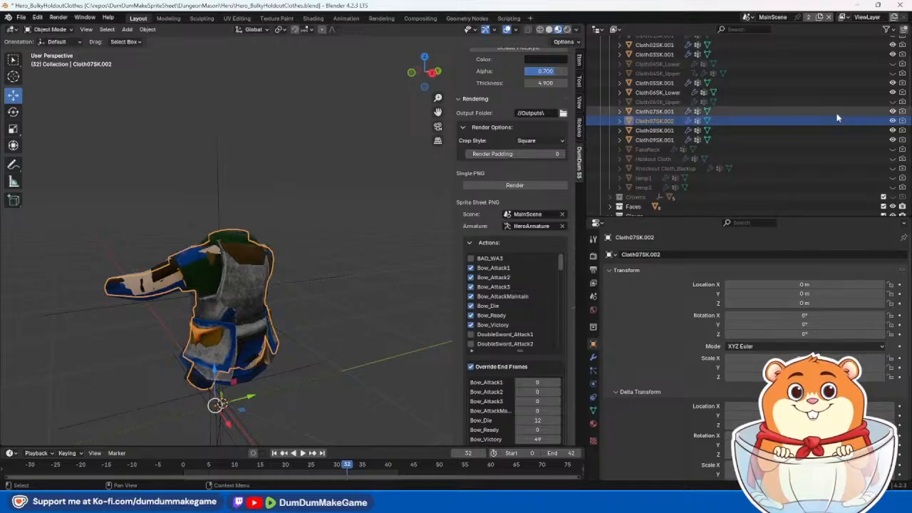
# Step: Hide the original Cloth07SK.001, rename its duplicate temp, and hide that copy as well
pyautogui.click(892, 112)
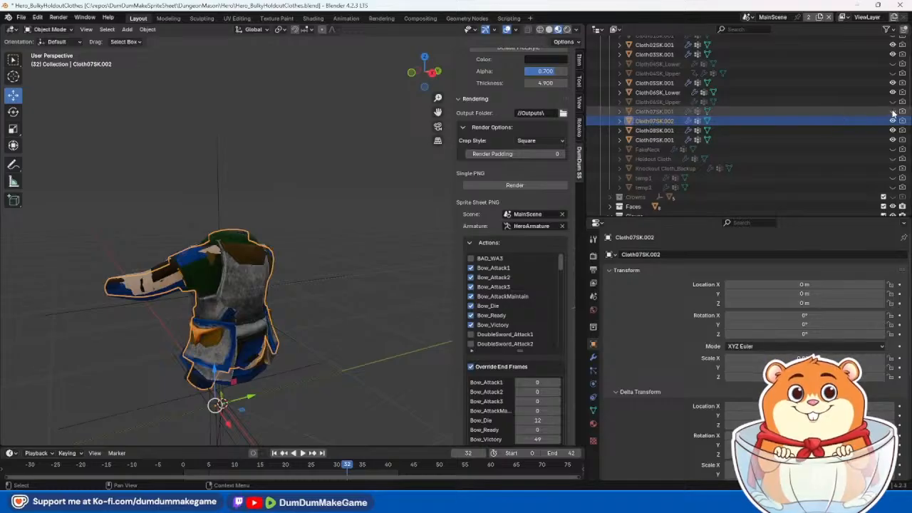
pyautogui.doubleClick(652, 121)
pyautogui.write('temp')
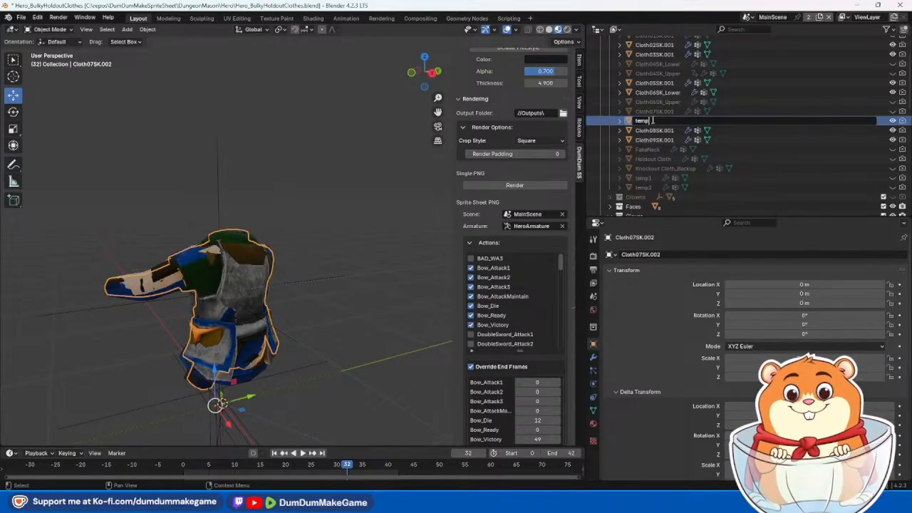
pyautogui.press('Return')
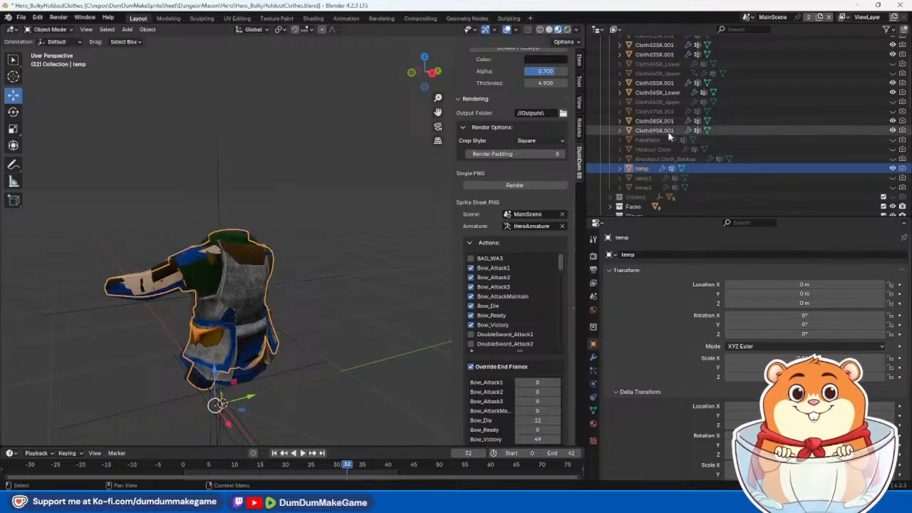
pyautogui.scroll(2, 664, 139)
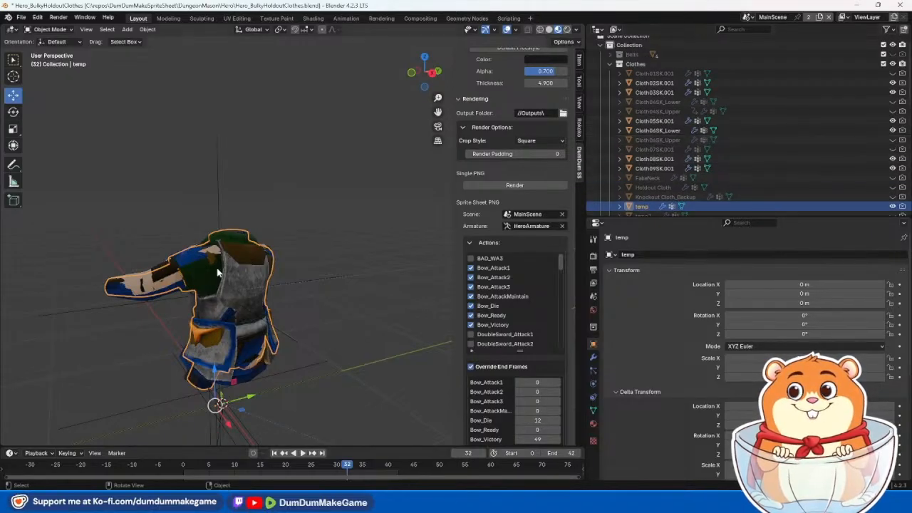
pyautogui.press('h')
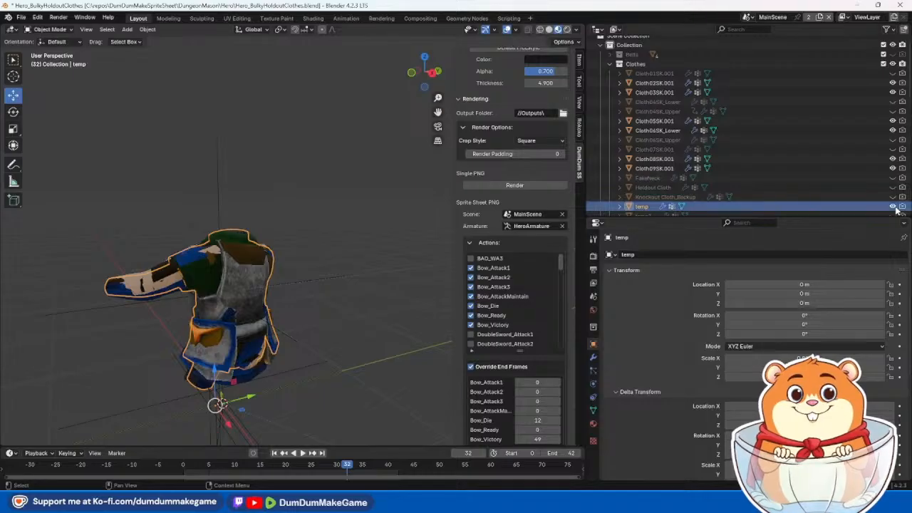
# Step: Duplicate Cloth05SK.001 in place, hide both the original and the copy, and rename the copy temp
pyautogui.click(236, 298)
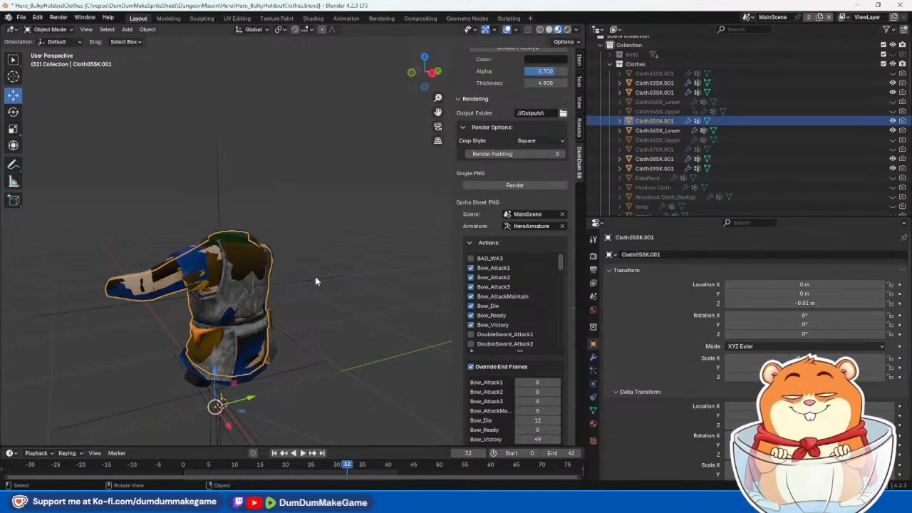
pyautogui.hotkey('shift', 'd')
pyautogui.rightClick(261, 121)
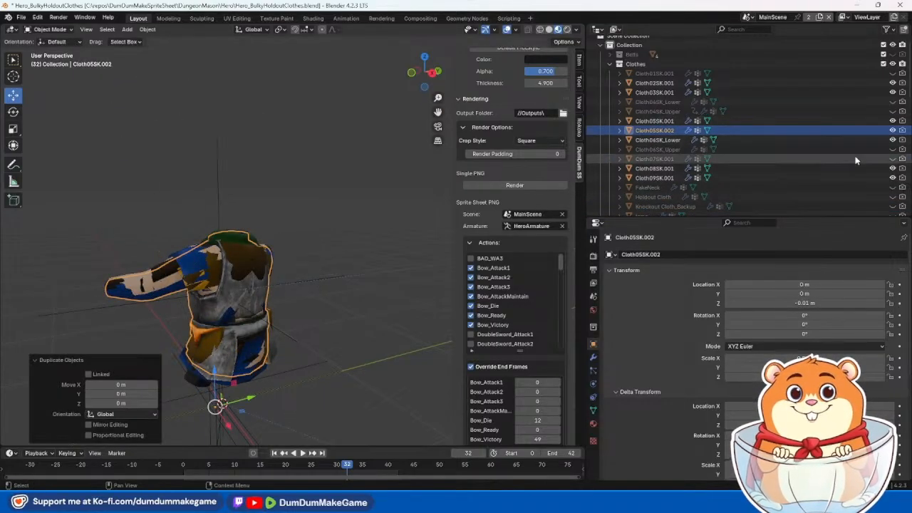
pyautogui.click(892, 121)
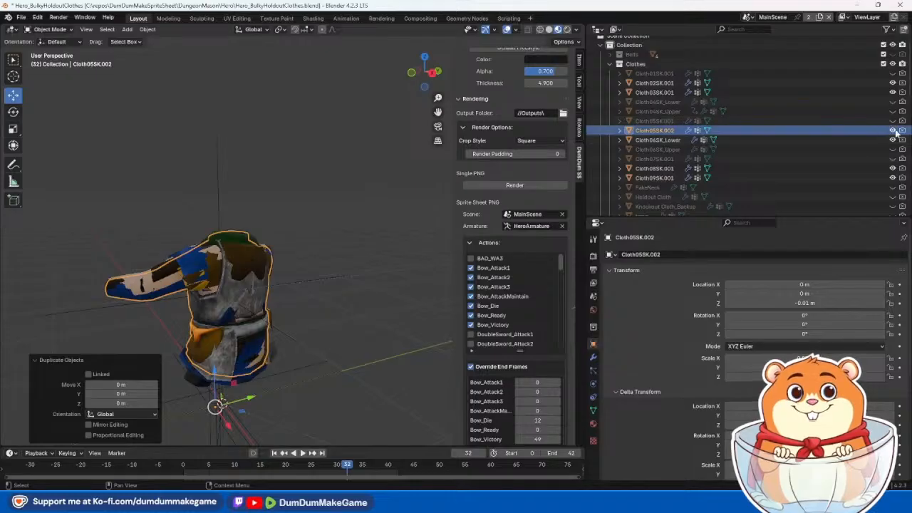
pyautogui.click(894, 132)
pyautogui.doubleClick(662, 132)
pyautogui.write('temp')
pyautogui.press('Return')
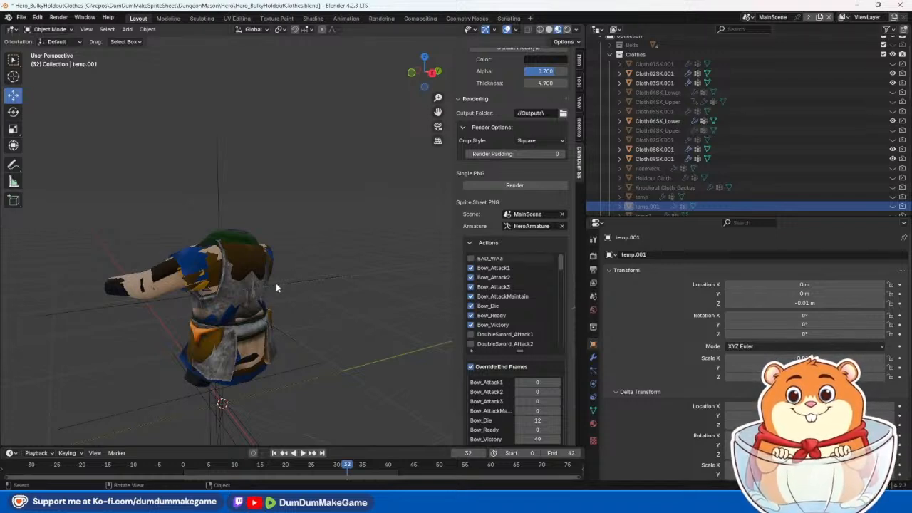
# Step: Duplicate Cloth06SK_Lower in place, hide both the original and the copy, and rename the copy temp
pyautogui.click(252, 293)
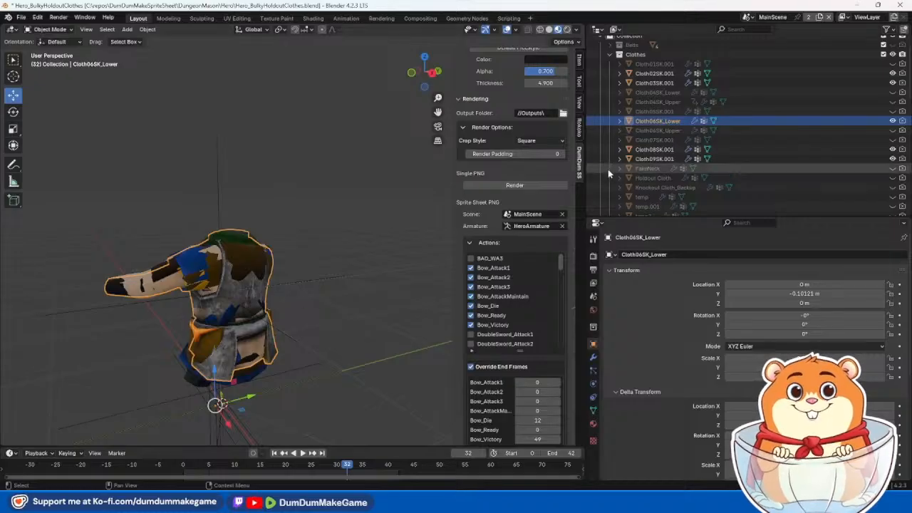
pyautogui.hotkey('shift', 'd')
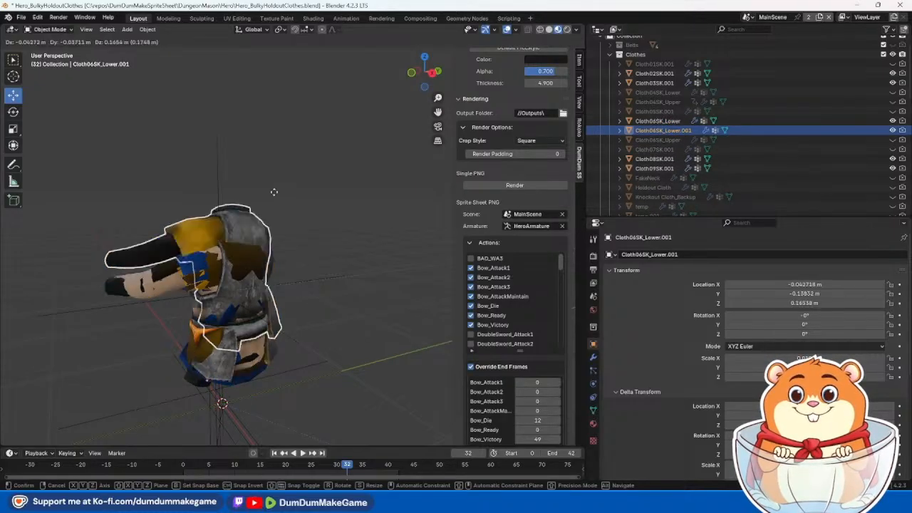
pyautogui.rightClick(277, 148)
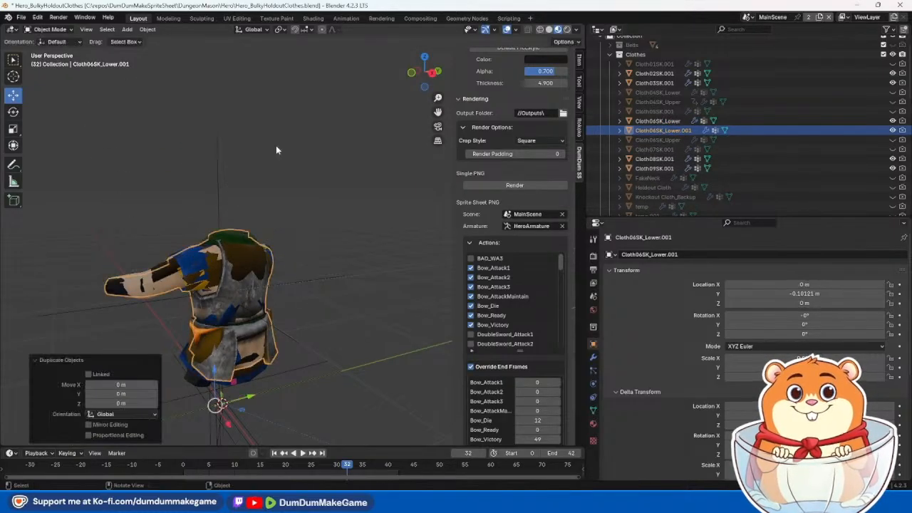
pyautogui.click(894, 121)
pyautogui.click(894, 130)
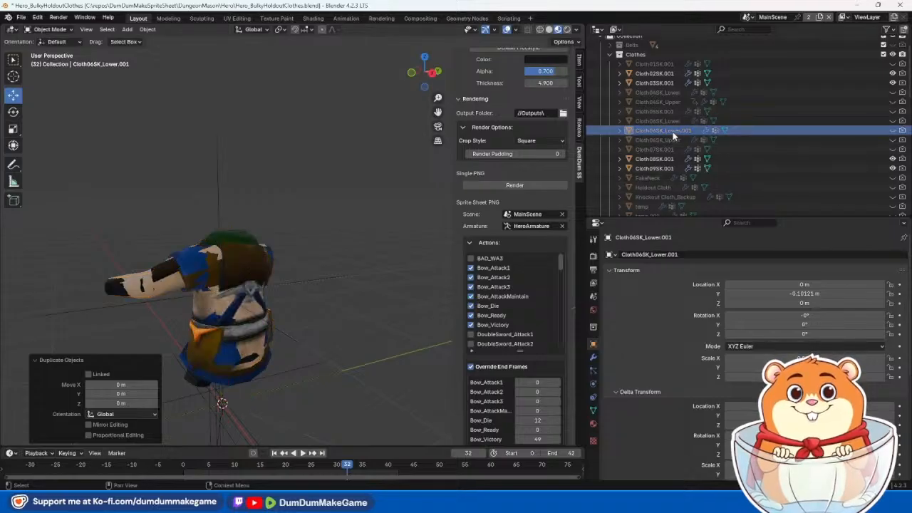
pyautogui.press('F2')
pyautogui.write('temp')
pyautogui.press('Return')
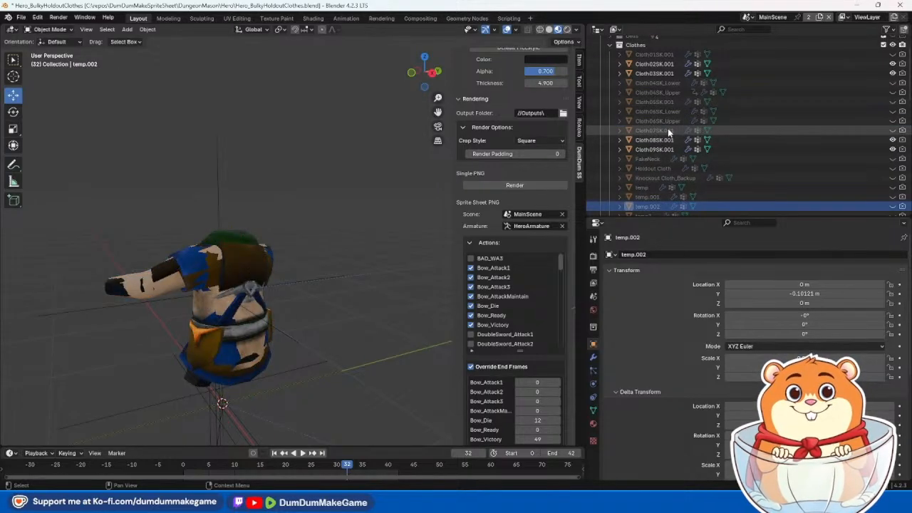
# Step: Duplicate Cloth08SK.001 in place, hide both the original and the copy, and rename the copy temp
pyautogui.click(248, 275)
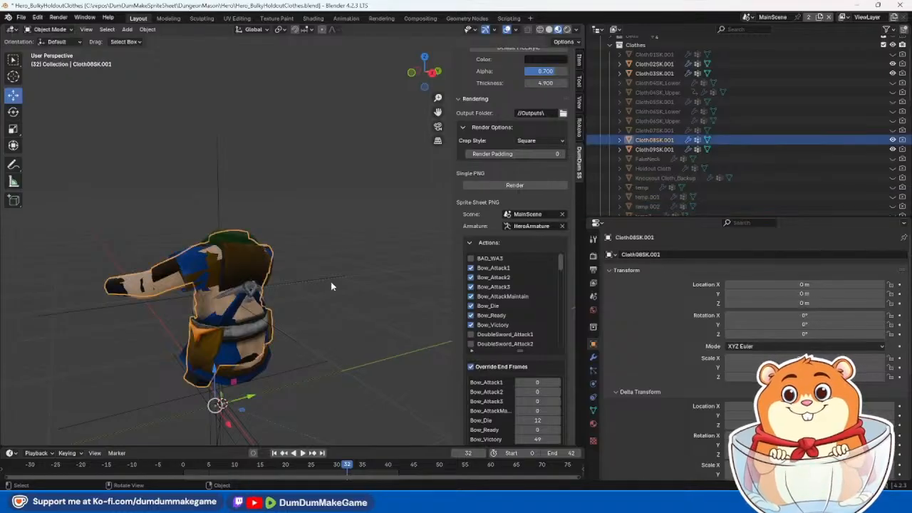
pyautogui.hotkey('shift', 'd')
pyautogui.rightClick(275, 140)
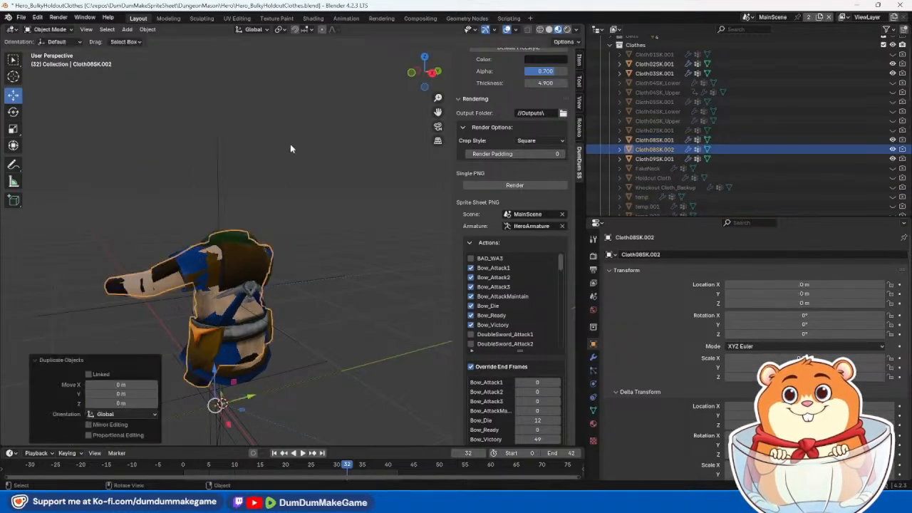
pyautogui.click(892, 149)
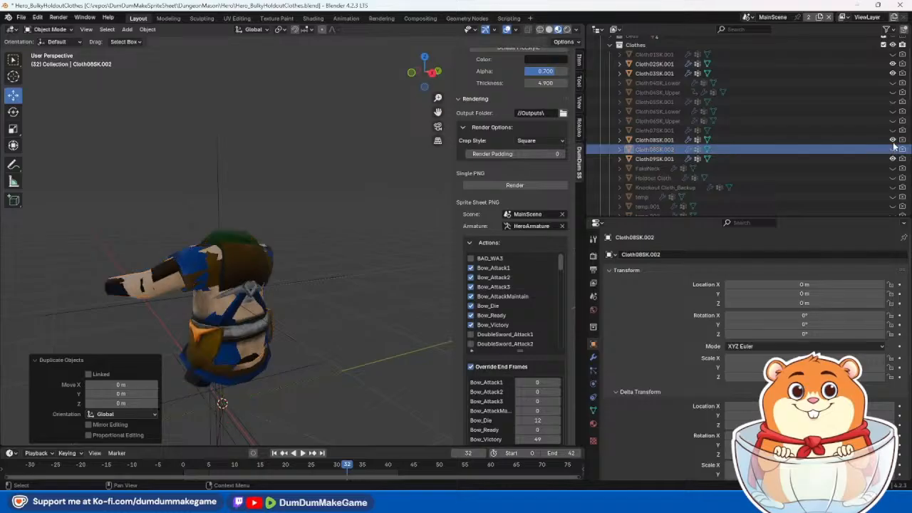
pyautogui.scroll(-2, 713, 149)
pyautogui.press('F2')
pyautogui.write('temp')
pyautogui.press('Return')
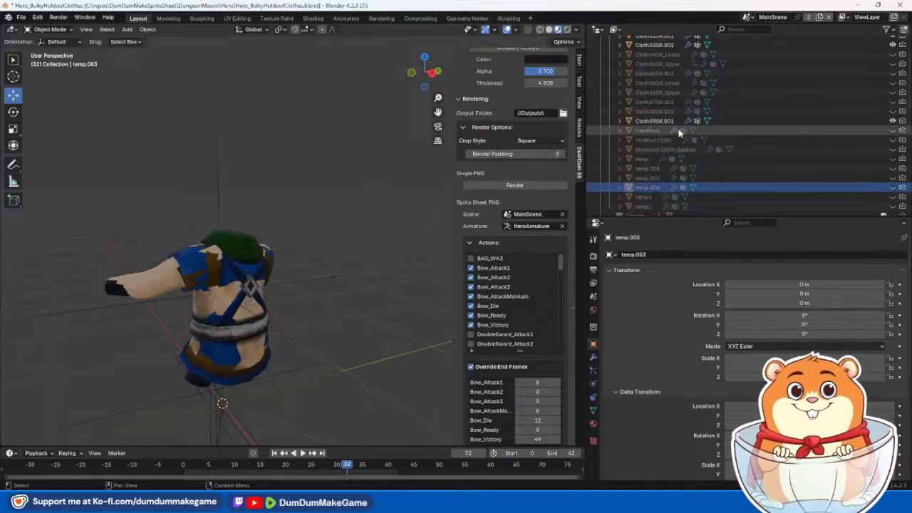
# Step: Duplicate Cloth03SK.001 in place, hide both the original and the copy, and rename the copy temp
pyautogui.scroll(2, 681, 143)
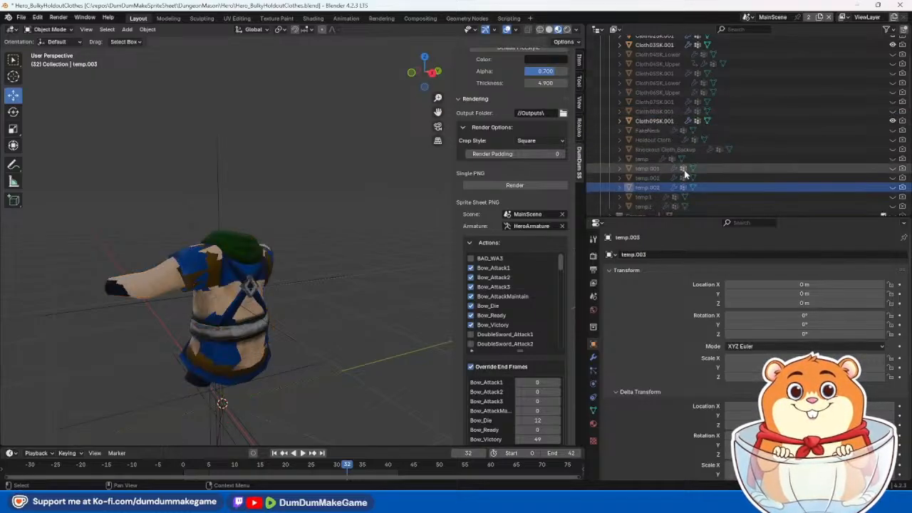
pyautogui.click(242, 289)
pyautogui.hotkey('shift', 'd')
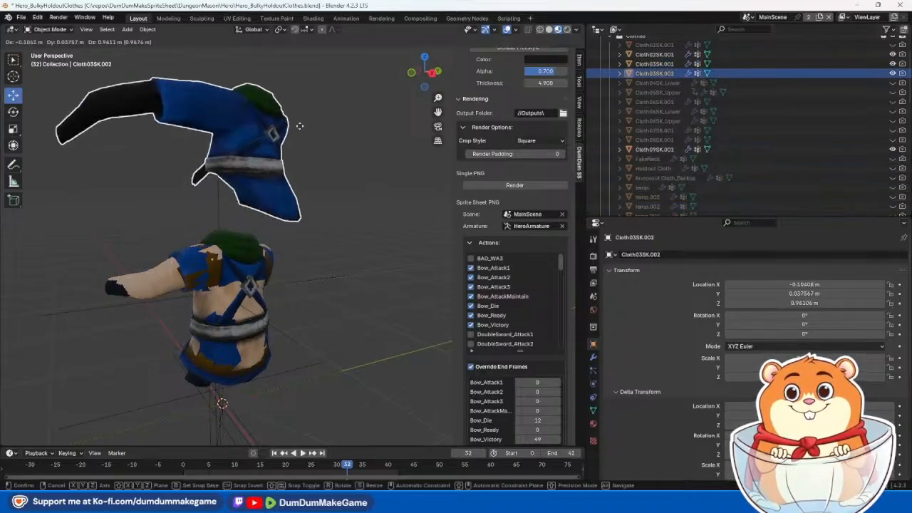
pyautogui.rightClick(299, 125)
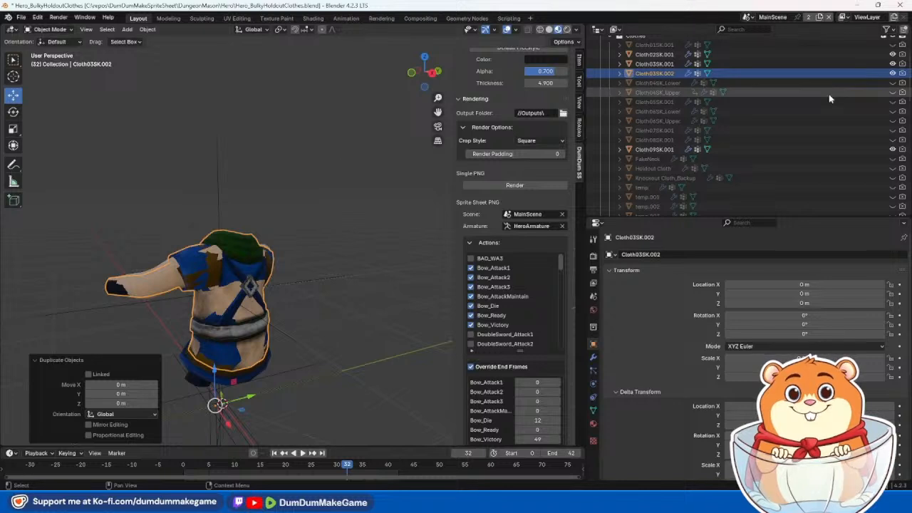
pyautogui.click(893, 74)
pyautogui.click(894, 64)
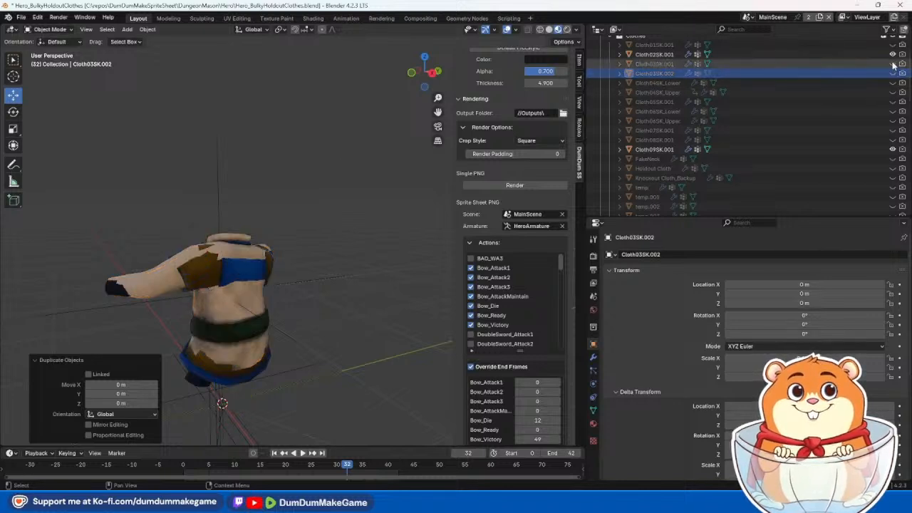
pyautogui.doubleClick(661, 74)
pyautogui.write('temp')
pyautogui.press('Return')
# Step: Duplicate Cloth02SK.001 in place, hide both the original and the copy, and rename the copy temp
pyautogui.click(277, 329)
pyautogui.click(216, 332)
pyautogui.click(215, 332)
pyautogui.press('g')
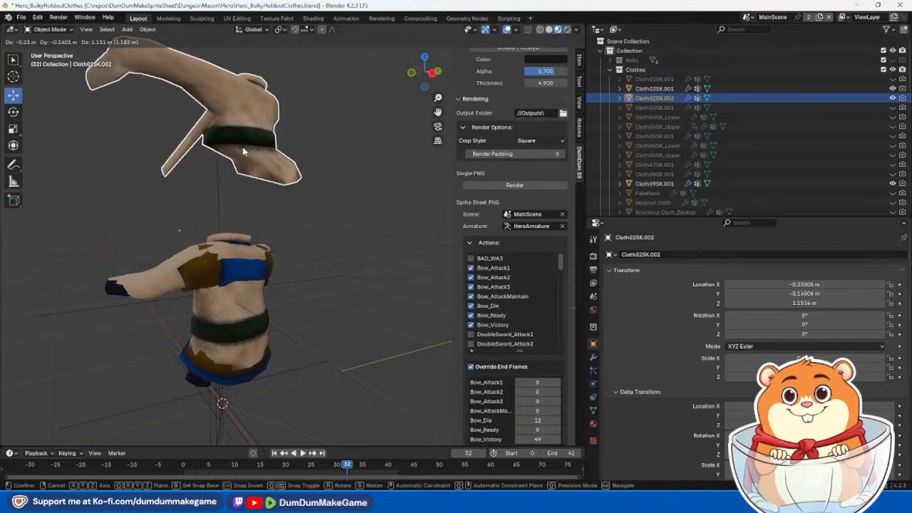
pyautogui.press('Escape')
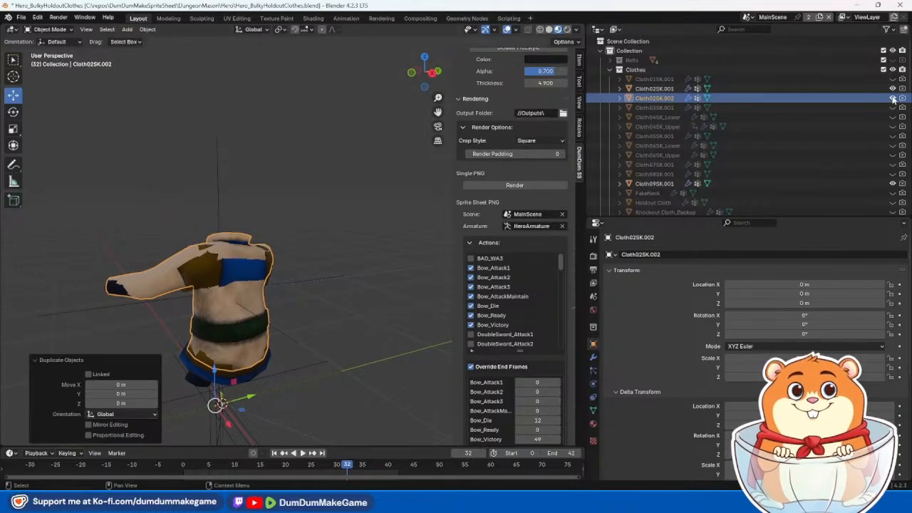
pyautogui.moveTo(893, 100); pyautogui.dragTo(893, 89)
pyautogui.doubleClick(654, 98)
pyautogui.write('temp')
pyautogui.press('Return')
# Step: Duplicate Cloth09SK.001 in place, hide both the original and the copy, and rename the copy temp
pyautogui.click(241, 278)
pyautogui.hotkey('shift', 'd')
pyautogui.press('Escape')
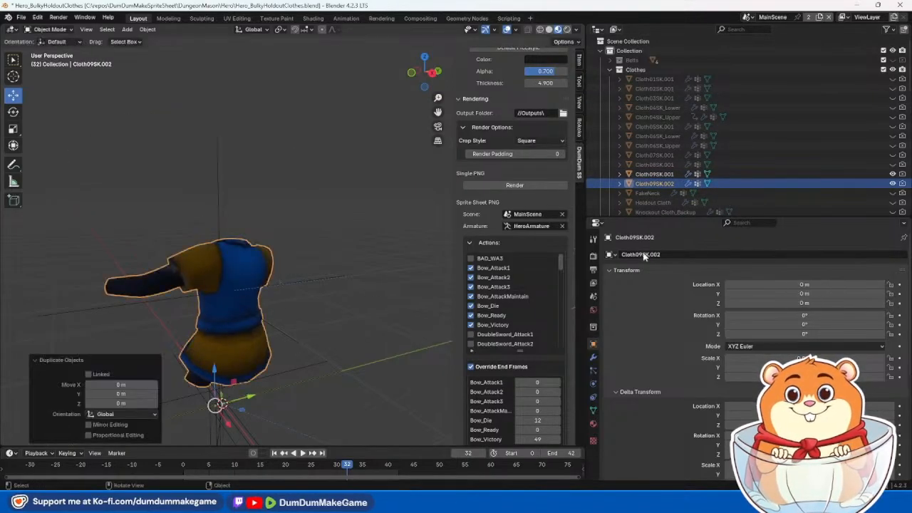
pyautogui.click(893, 184)
pyautogui.click(893, 175)
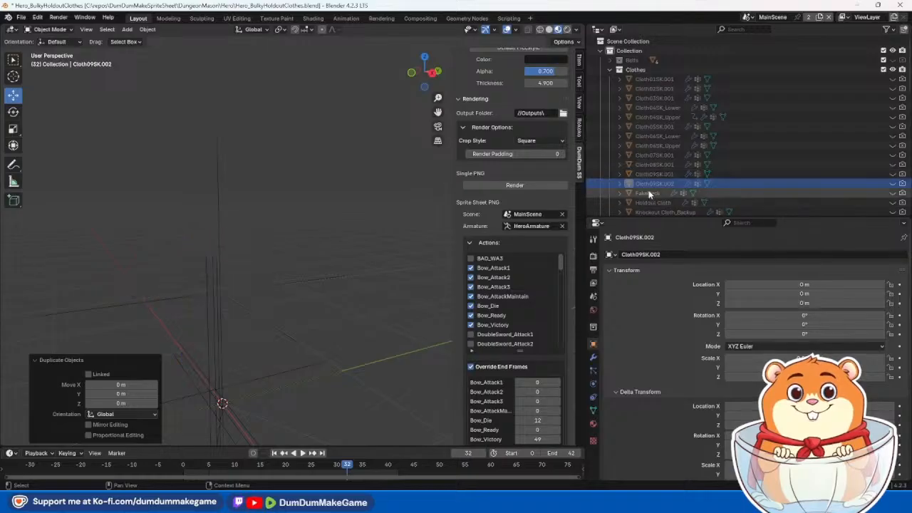
pyautogui.doubleClick(650, 183)
pyautogui.write('temp')
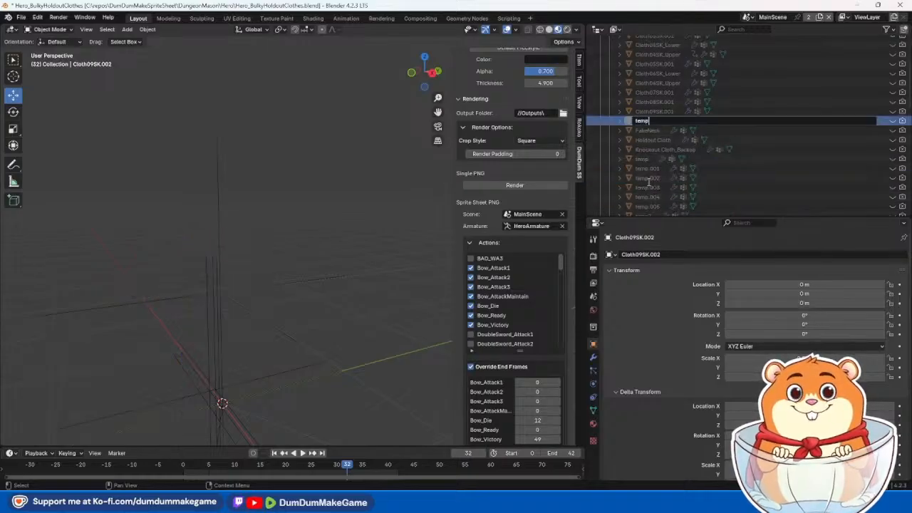
pyautogui.press('Return')
# Step: Briefly show the temp2, temp1 and temp.006 duplicates to check their garments, and hide them again
pyautogui.scroll(4, 651, 188)
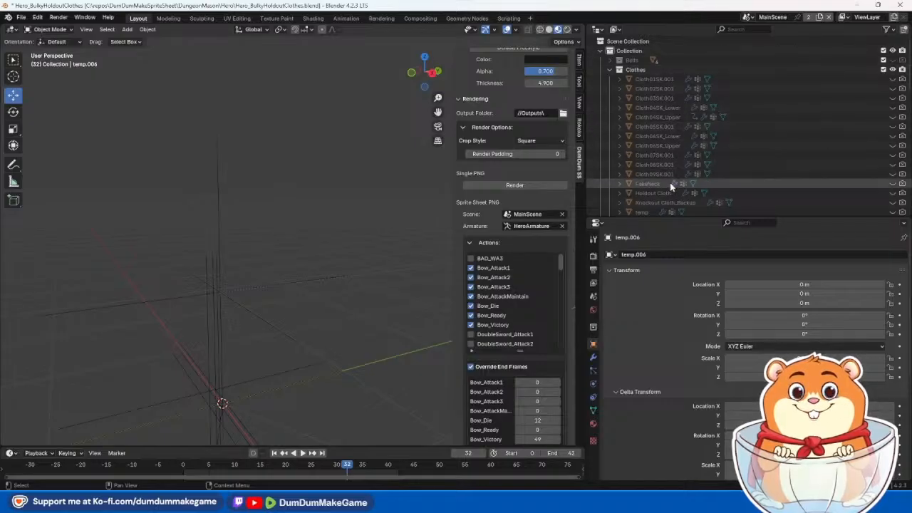
pyautogui.scroll(-5, 670, 185)
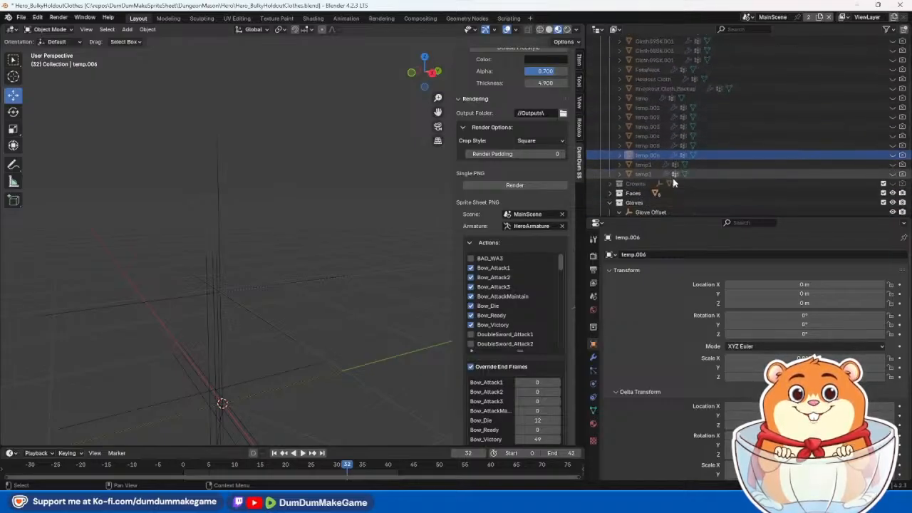
pyautogui.click(651, 99)
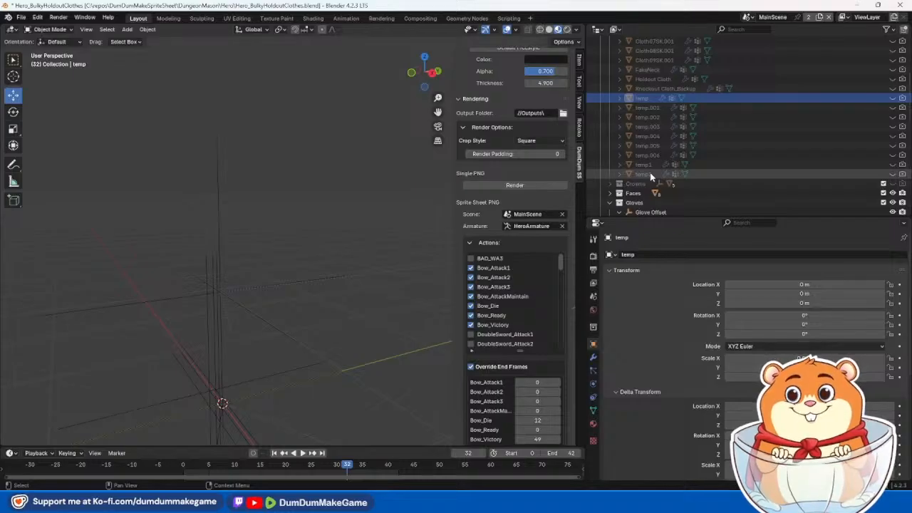
pyautogui.click(648, 175)
pyautogui.click(893, 173)
pyautogui.click(893, 165)
pyautogui.click(894, 155)
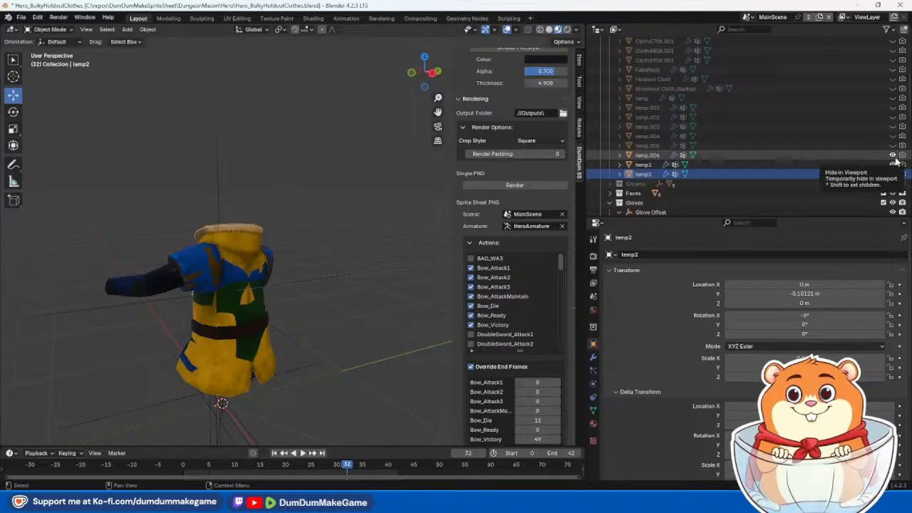
pyautogui.click(893, 174)
pyautogui.click(893, 165)
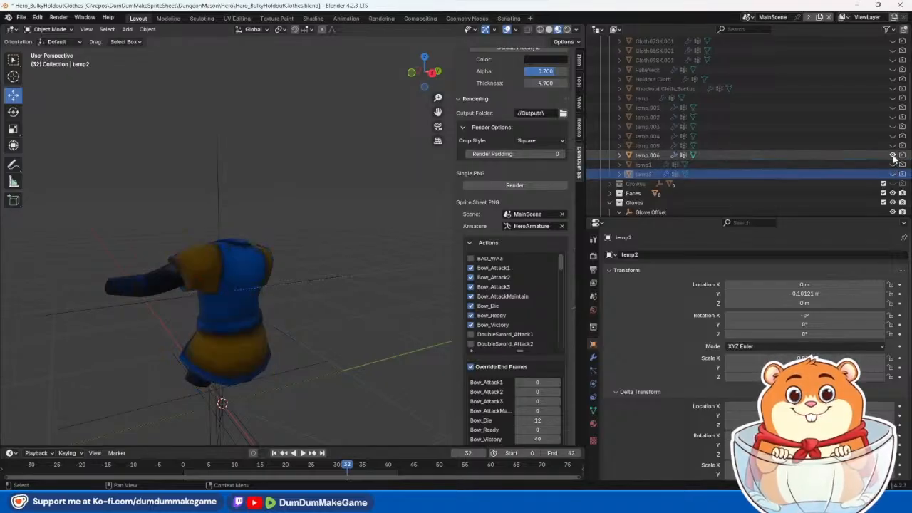
pyautogui.click(893, 155)
# Step: Show the duplicates from temp.005 up to temp.001 one at a time and examine each garment's shape
pyautogui.click(893, 146)
pyautogui.click(893, 145)
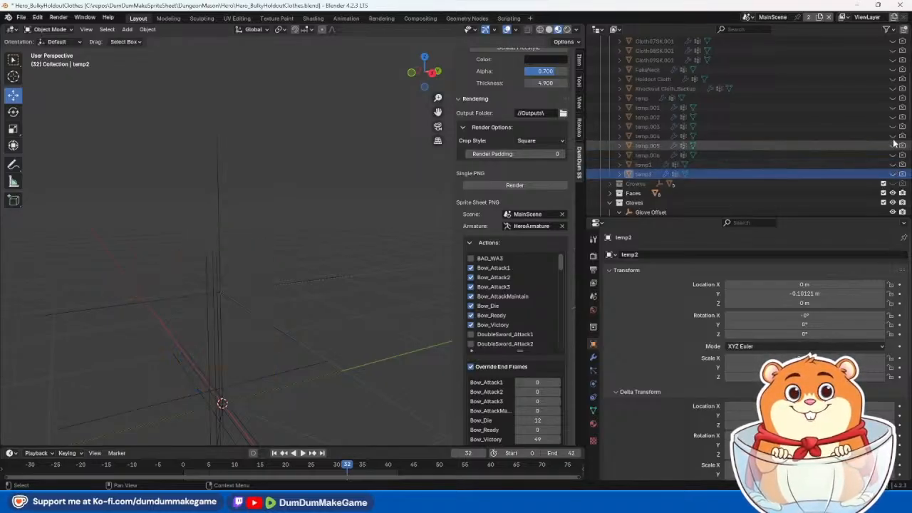
pyautogui.click(893, 135)
pyautogui.click(893, 136)
pyautogui.click(893, 126)
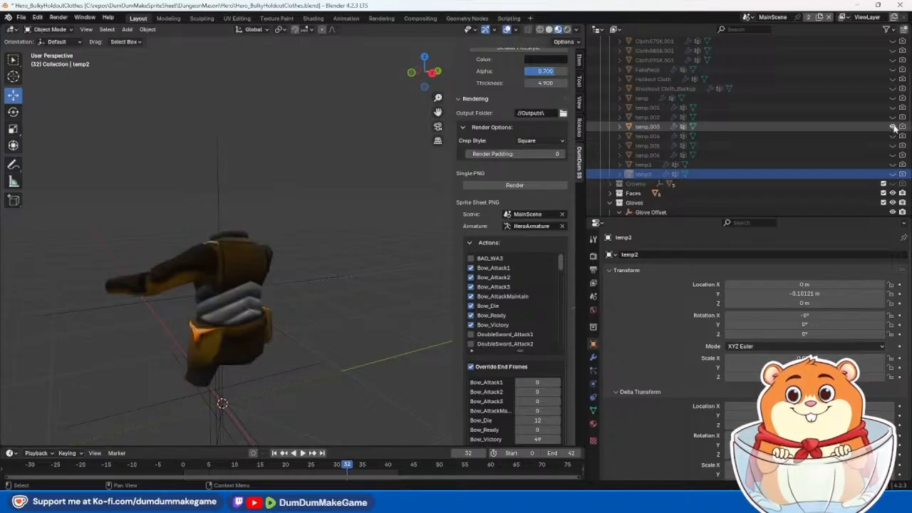
pyautogui.click(893, 126)
pyautogui.click(893, 117)
pyautogui.moveTo(420, 274); pyautogui.dragTo(334, 265, button='middle')
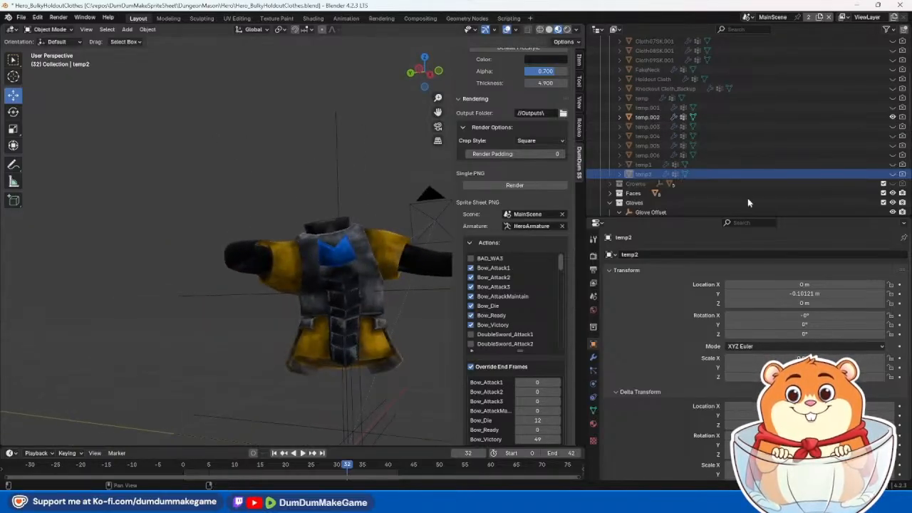
pyautogui.click(893, 117)
pyautogui.click(893, 107)
pyautogui.moveTo(408, 275); pyautogui.dragTo(458, 315, button='middle')
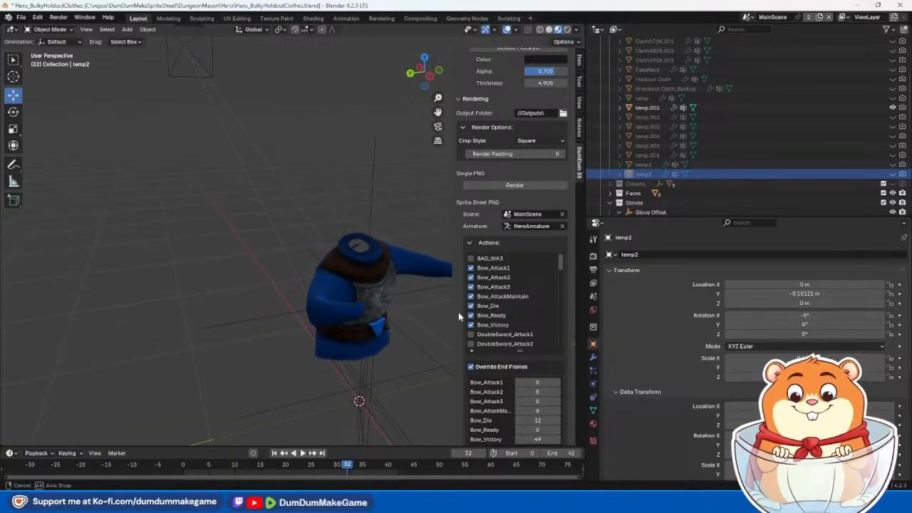
pyautogui.moveTo(459, 316); pyautogui.dragTo(368, 317, button='middle')
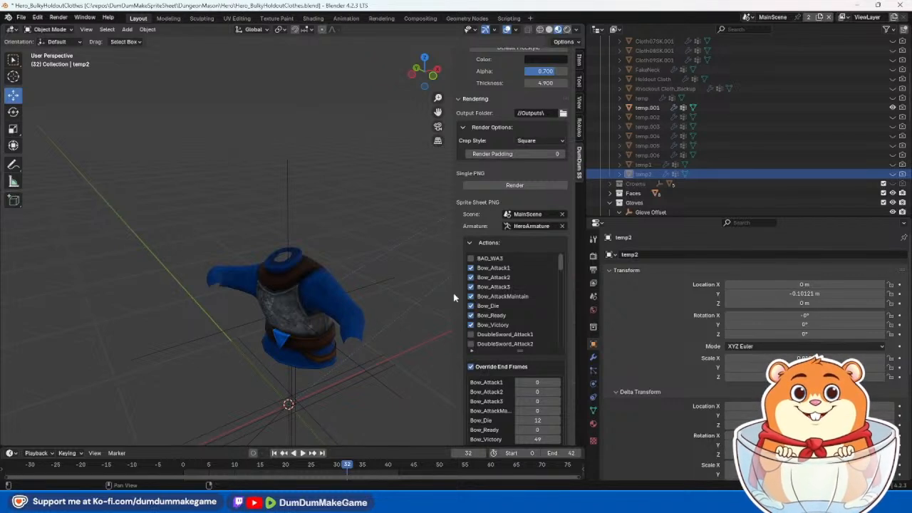
# Step: Unhide all the temp duplicates, from temp through temp2, and join them into the single object temp2
pyautogui.moveTo(894, 175); pyautogui.dragTo(895, 98)
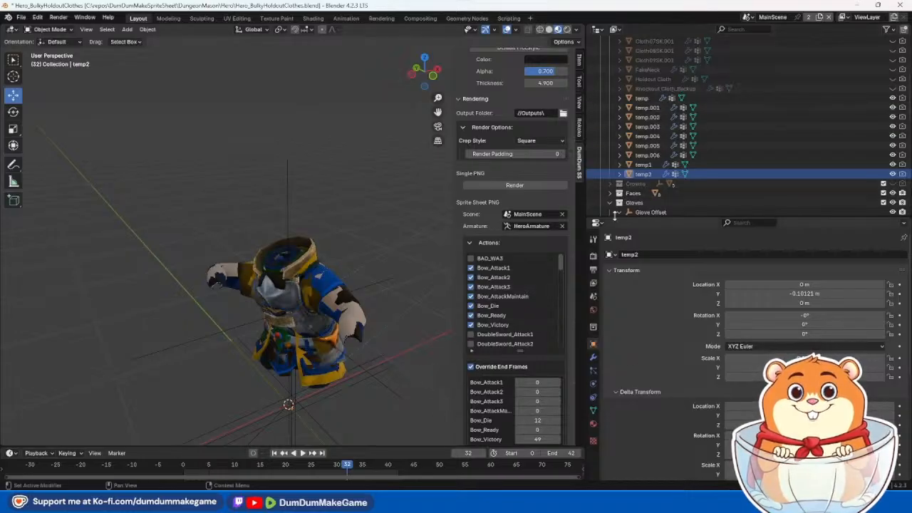
pyautogui.keyDown('shift'); pyautogui.click(645, 98); pyautogui.keyUp('shift')
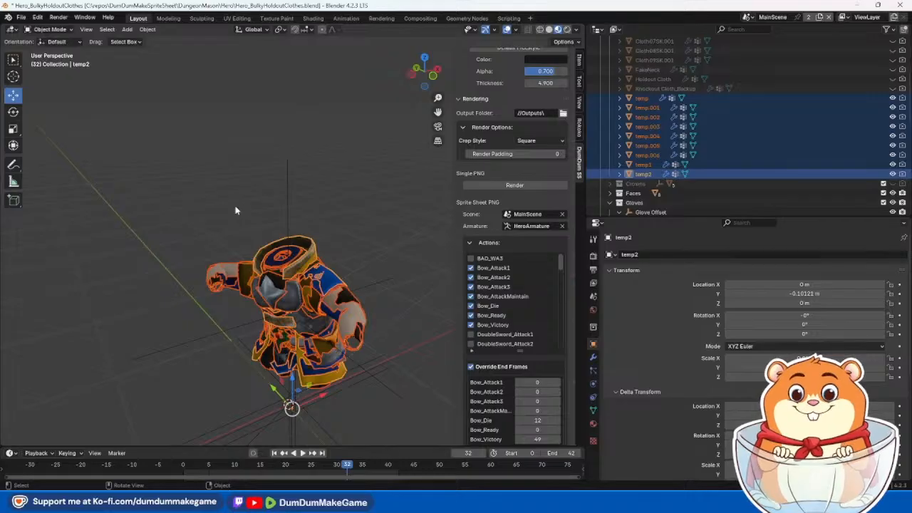
pyautogui.press('Delete')
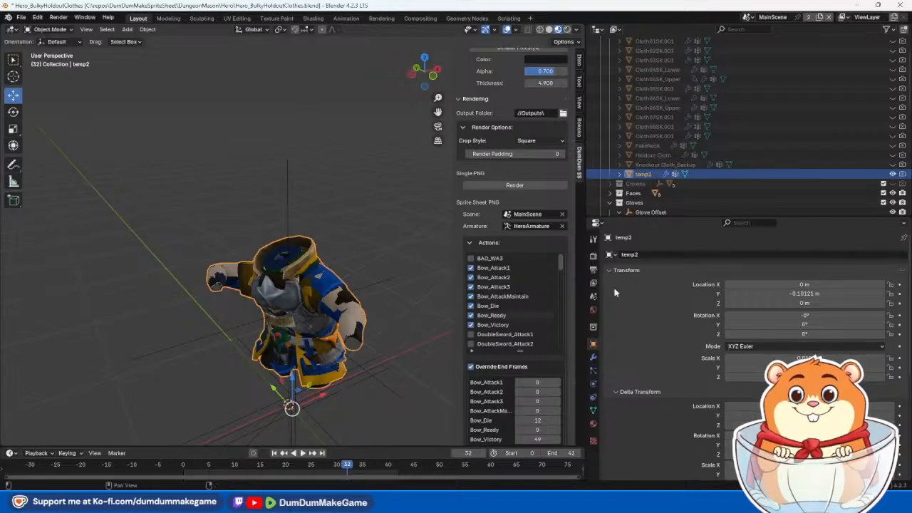
# Step: Check the joined temp2 garment mesh from the front and back, and replace its costume material with Knockout
pyautogui.moveTo(278, 373); pyautogui.dragTo(472, 362, button='middle')
pyautogui.scroll(5, 246, 361)
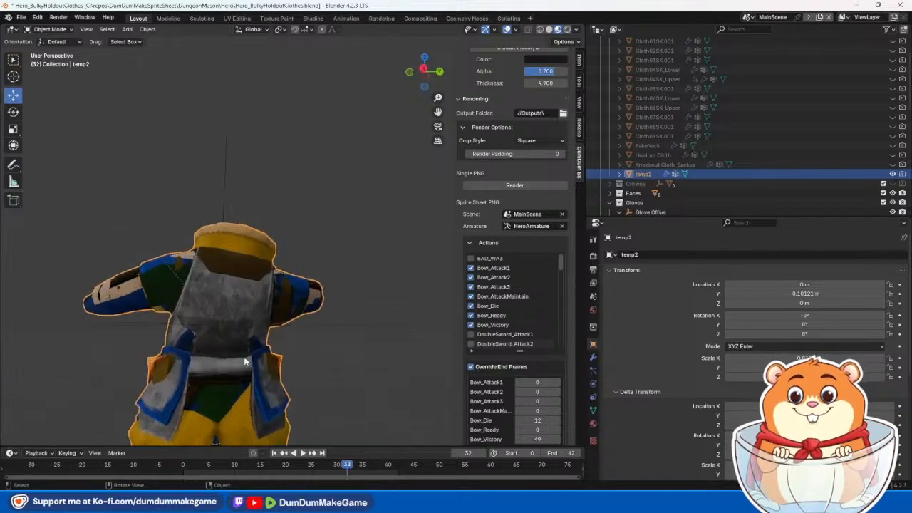
pyautogui.moveTo(116, 369); pyautogui.dragTo(81, 342, button='middle')
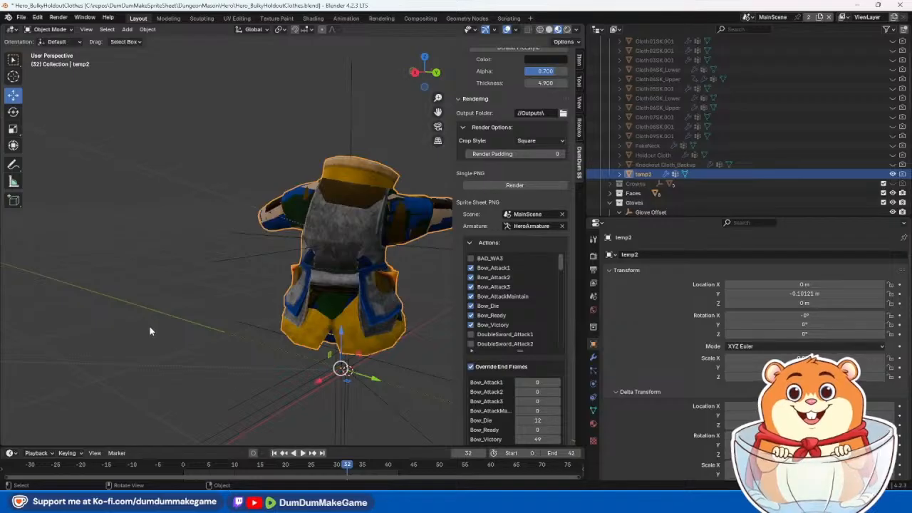
pyautogui.moveTo(403, 235); pyautogui.dragTo(209, 234, button='middle')
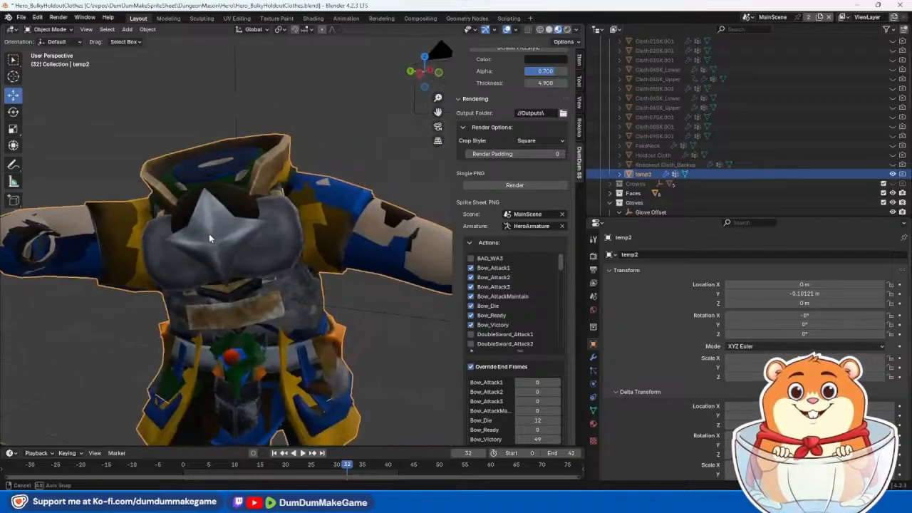
pyautogui.click(593, 424)
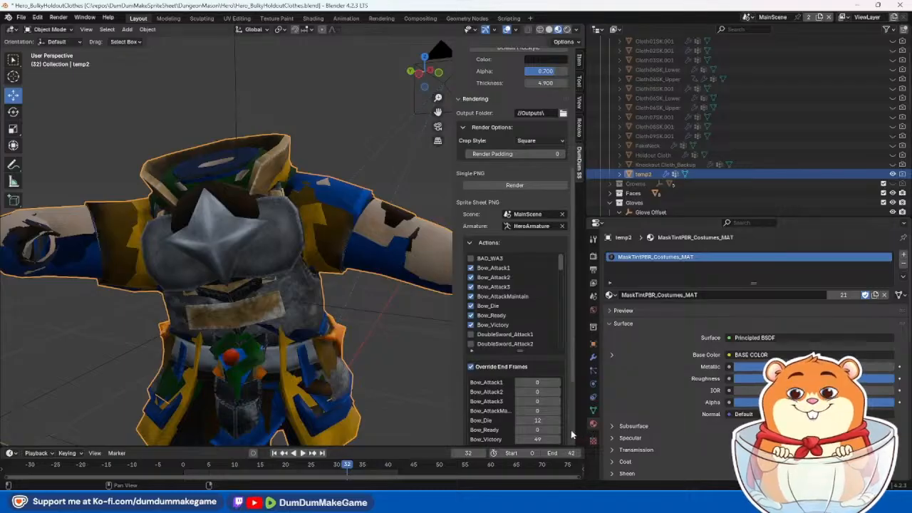
pyautogui.click(611, 296)
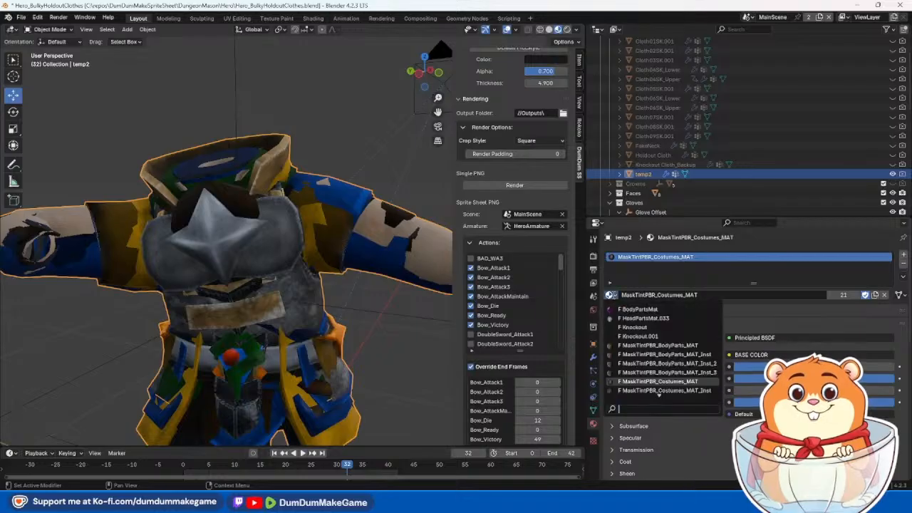
pyautogui.click(634, 327)
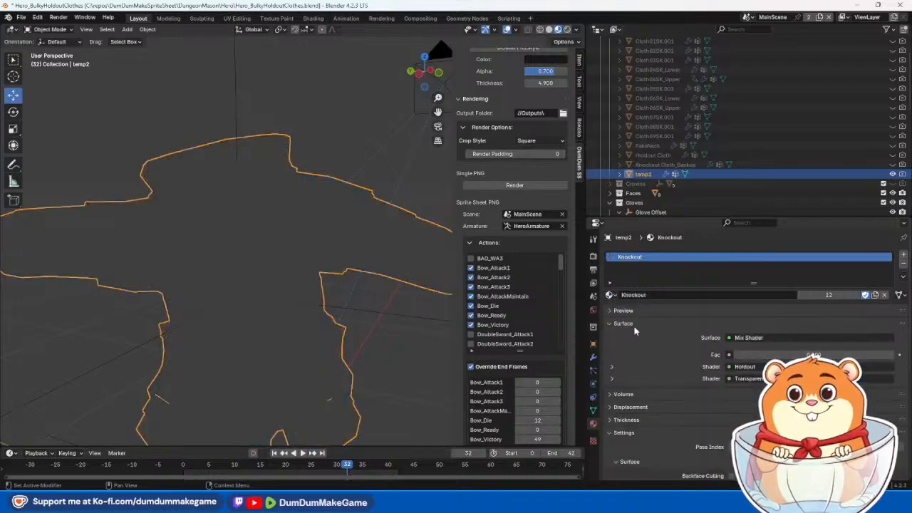
# Step: Rename the temp2 object as Holdout Bulky
pyautogui.moveTo(371, 307); pyautogui.dragTo(187, 301, button='middle')
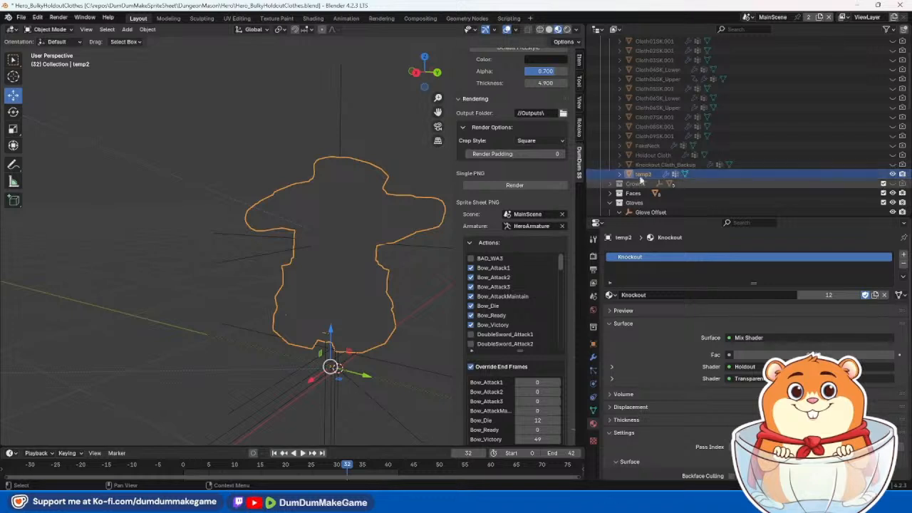
pyautogui.doubleClick(644, 175)
pyautogui.scroll(-3, 643, 175)
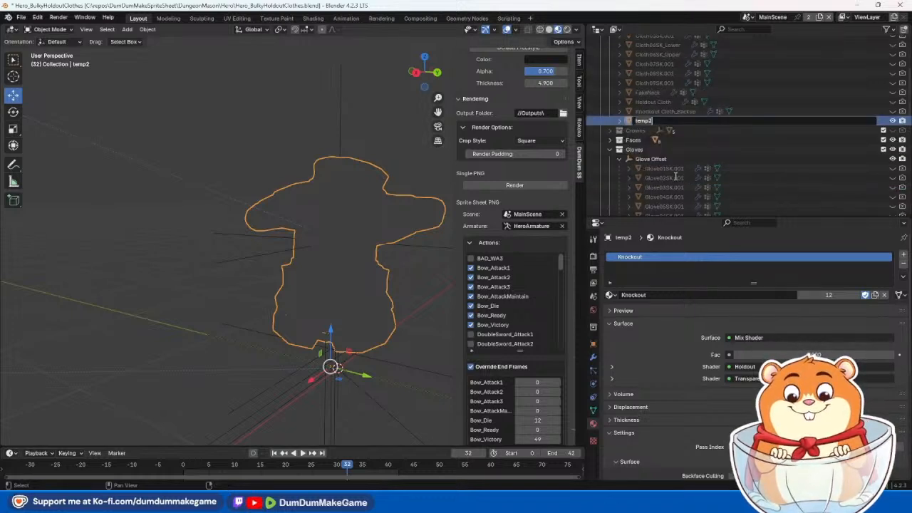
pyautogui.write('Holdout Bu')
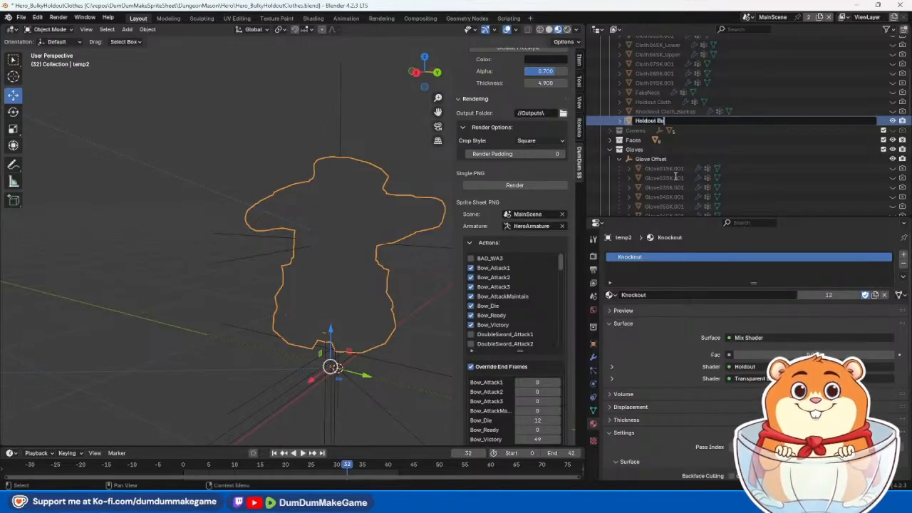
pyautogui.write('lky')
pyautogui.press('Return')
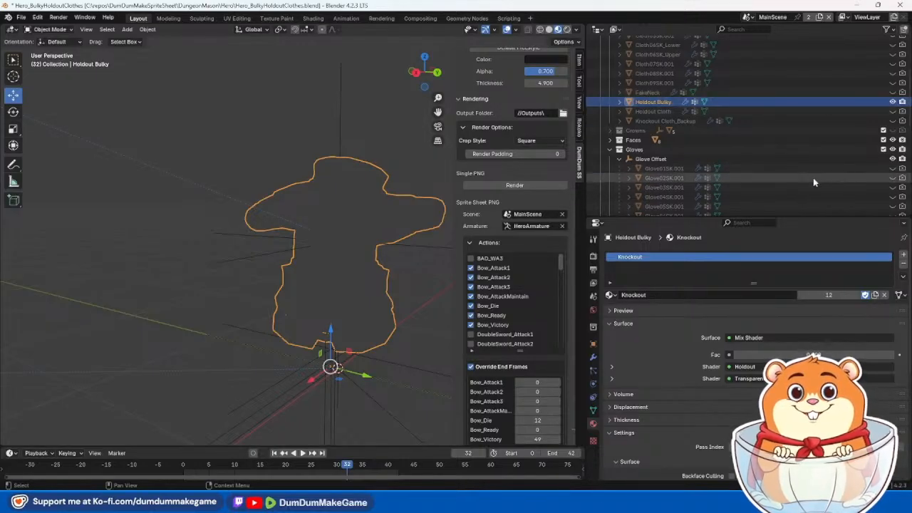
# Step: Show Glove01SK.001 alongside the Holdout Bulky mesh and test-render frame 32
pyautogui.click(893, 168)
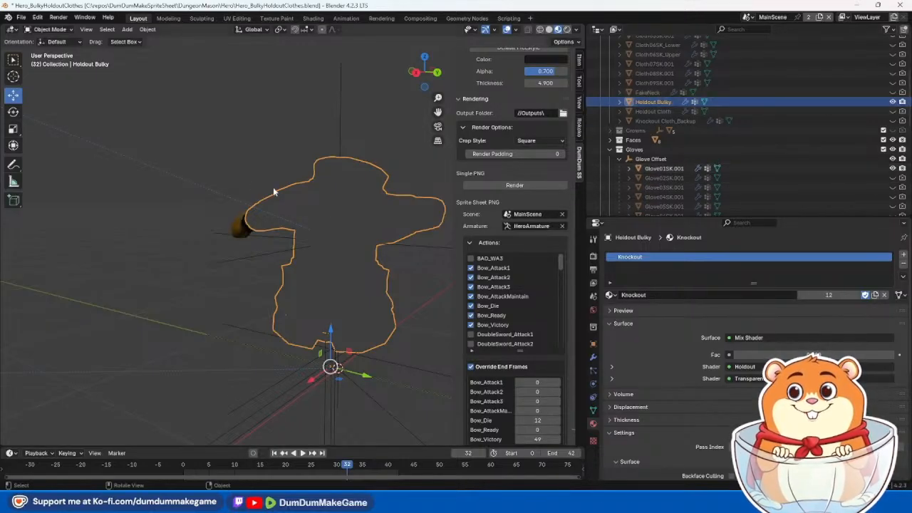
pyautogui.moveTo(233, 171); pyautogui.dragTo(462, 181, button='middle')
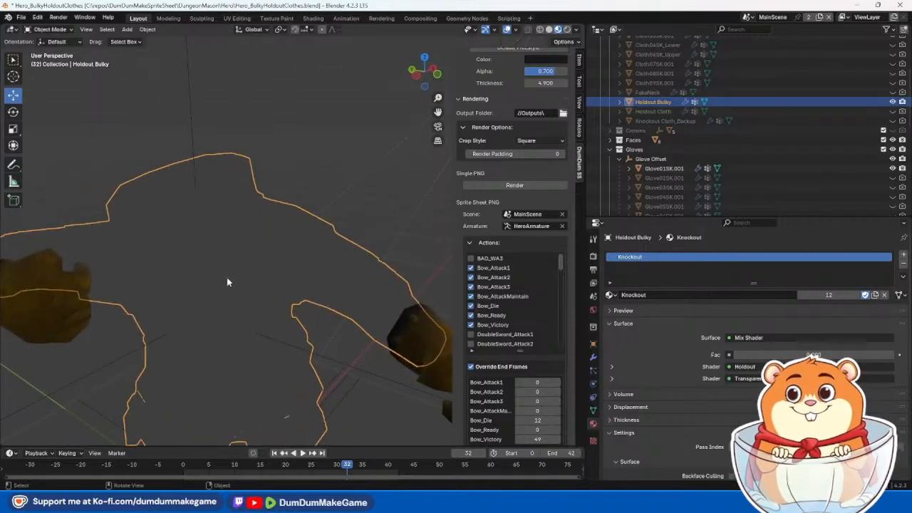
pyautogui.scroll(-1, 306, 290)
pyautogui.moveTo(314, 293); pyautogui.dragTo(178, 288, button='middle')
pyautogui.press('F12')
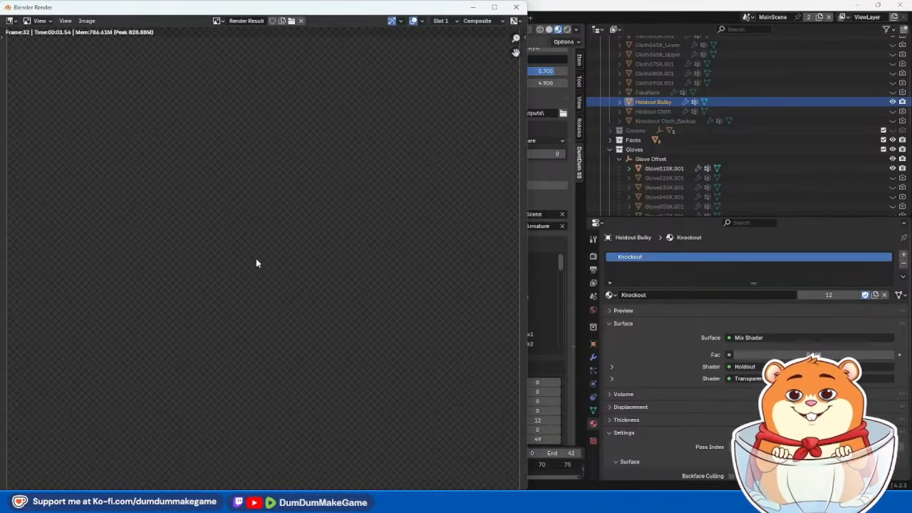
pyautogui.click(516, 7)
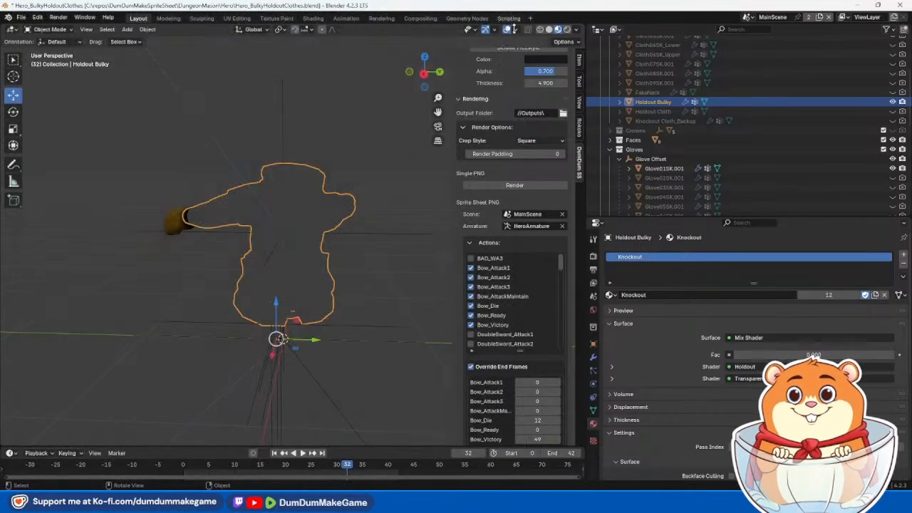
# Step: Move the timeline to frame 22 and test-render the glove with the holdout mesh
pyautogui.press('space')
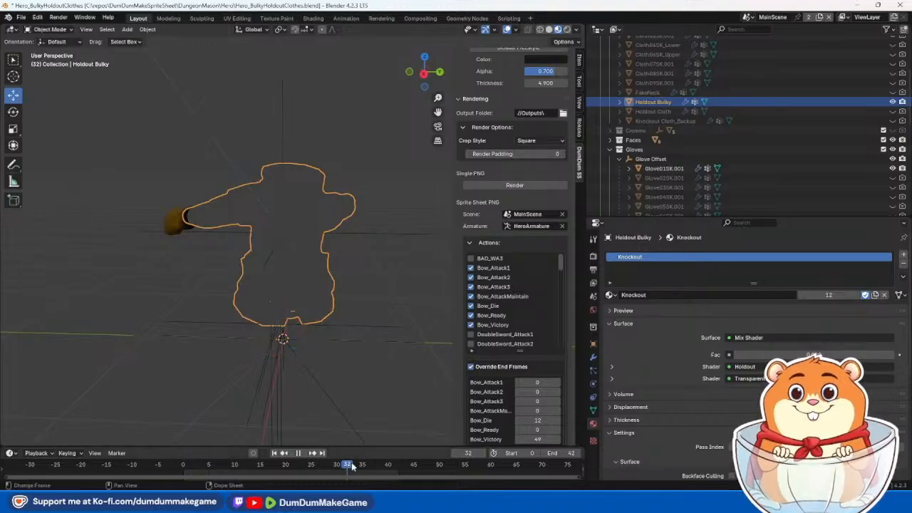
pyautogui.moveTo(367, 466); pyautogui.dragTo(298, 464)
pyautogui.press('F12')
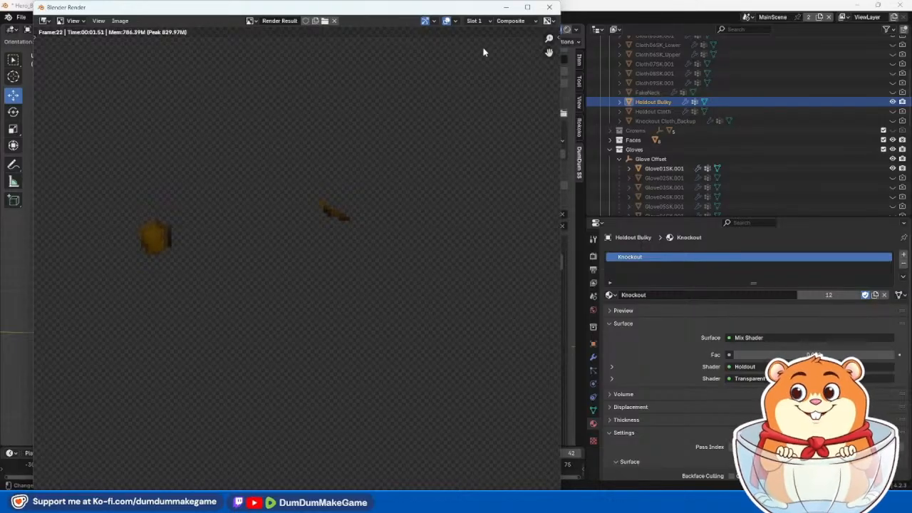
pyautogui.click(549, 7)
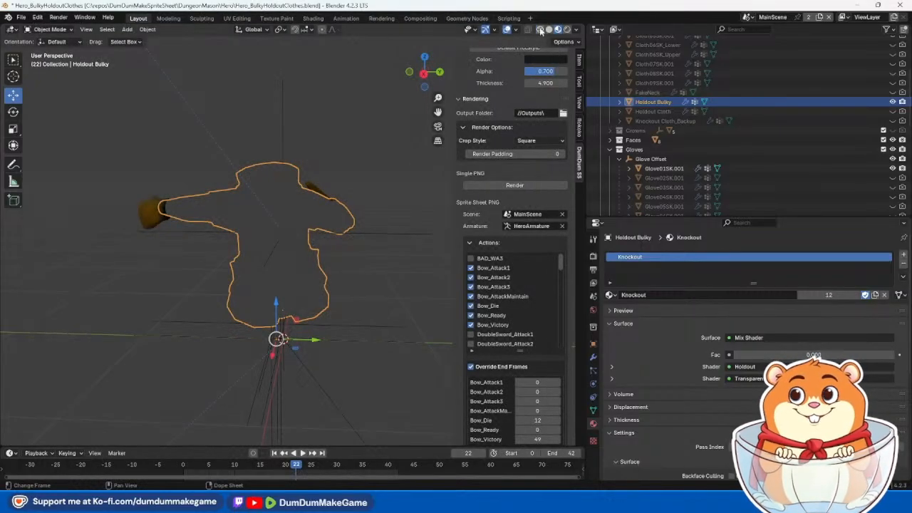
# Step: Examine up close how the gloves sit against the Holdout Bulky outline, and return the timeline to frame 0
pyautogui.moveTo(343, 369); pyautogui.dragTo(315, 248, button='middle')
pyautogui.scroll(5, 295, 214)
pyautogui.moveTo(296, 214); pyautogui.dragTo(281, 192, button='middle')
pyautogui.scroll(-1, 282, 194)
pyautogui.scroll(3, 334, 327)
pyautogui.moveTo(373, 351); pyautogui.dragTo(252, 218, button='middle')
pyautogui.moveTo(298, 464); pyautogui.dragTo(138, 472)
pyautogui.scroll(-6, 399, 303)
pyautogui.moveTo(416, 290); pyautogui.dragTo(242, 255, button='middle')
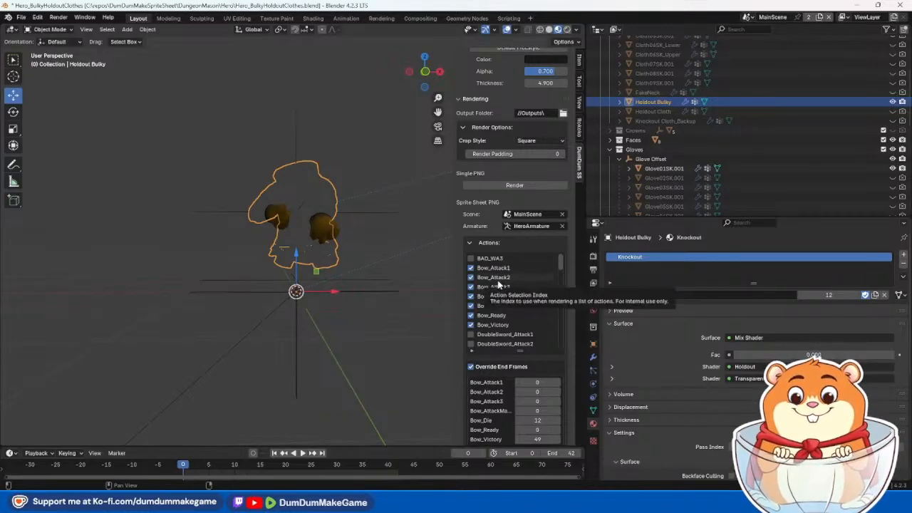
# Step: Save the Blender file and test-render frame 0
pyautogui.hotkey('ctrl', 's')
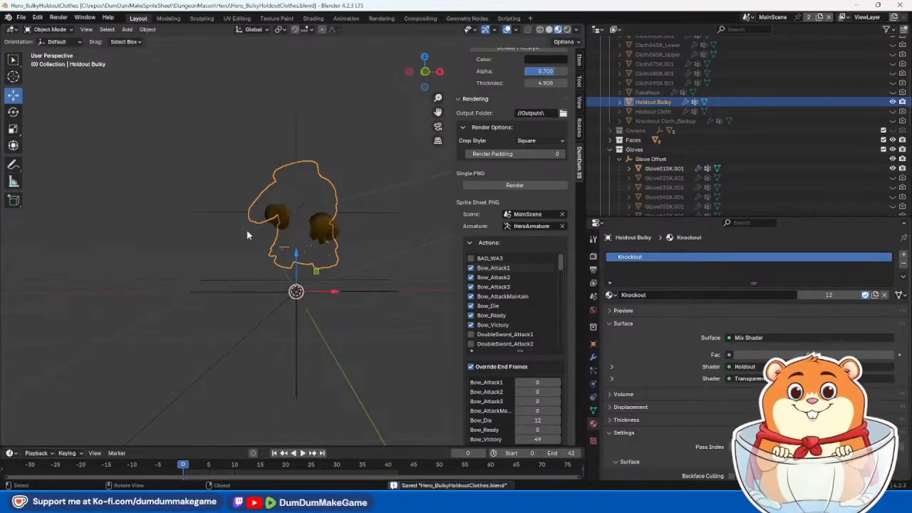
pyautogui.press('F12')
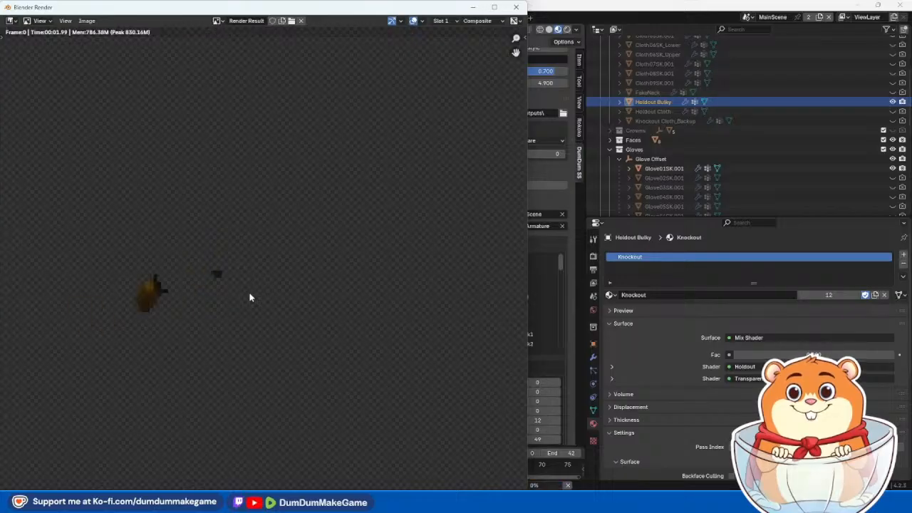
pyautogui.click(517, 6)
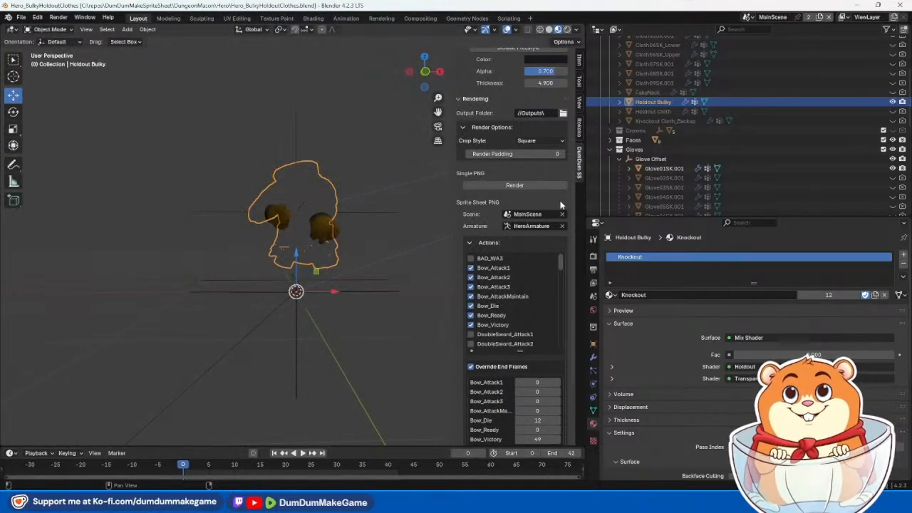
# Step: Set the camera's Z Rotation to 0.0 and render the sprite sheet for the checked bow actions with Isometric rotations
pyautogui.scroll(7, 563, 203)
pyautogui.click(556, 174)
pyautogui.press('Return')
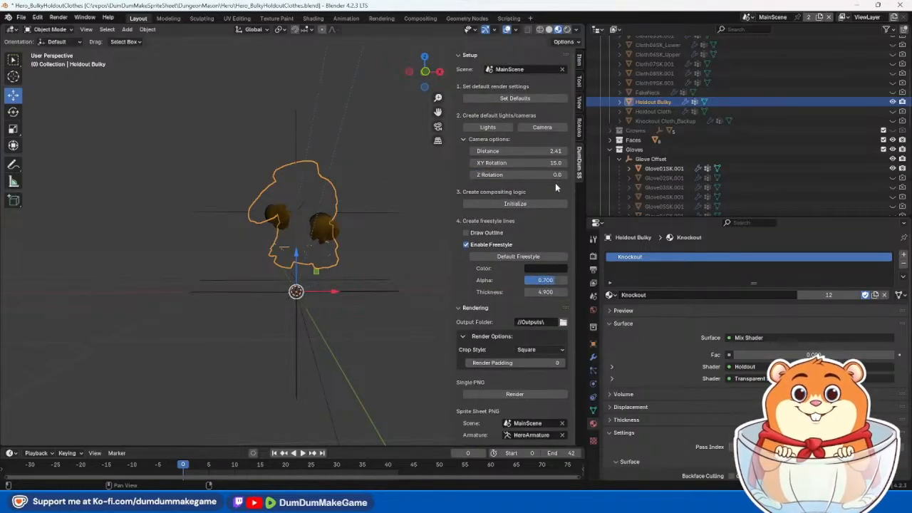
pyautogui.scroll(-5, 489, 407)
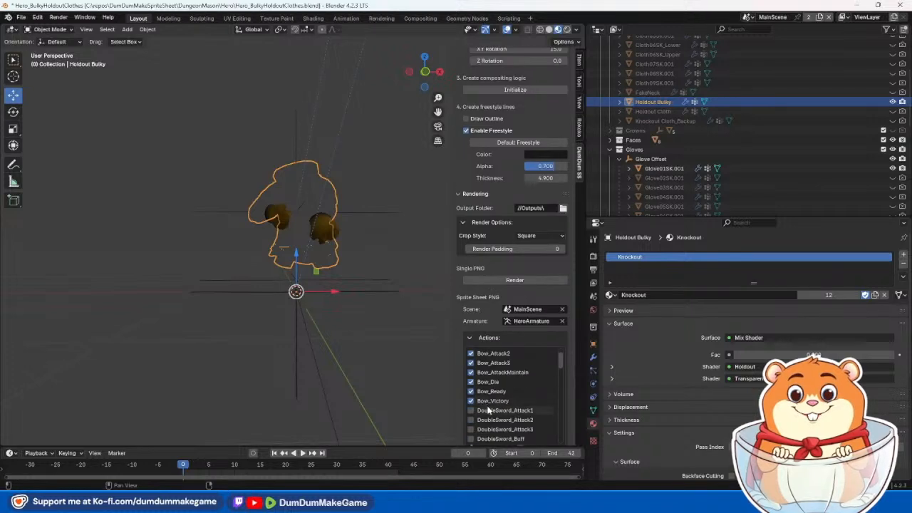
pyautogui.scroll(-9, 531, 335)
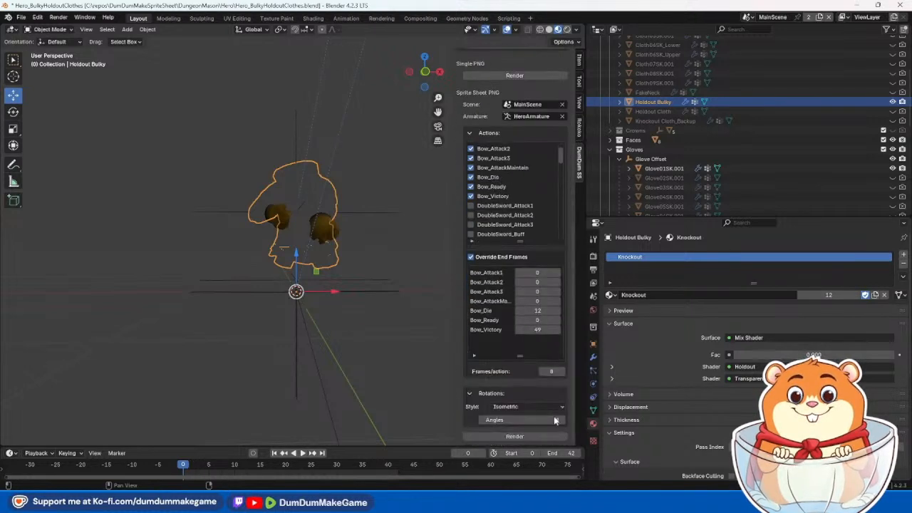
pyautogui.click(523, 438)
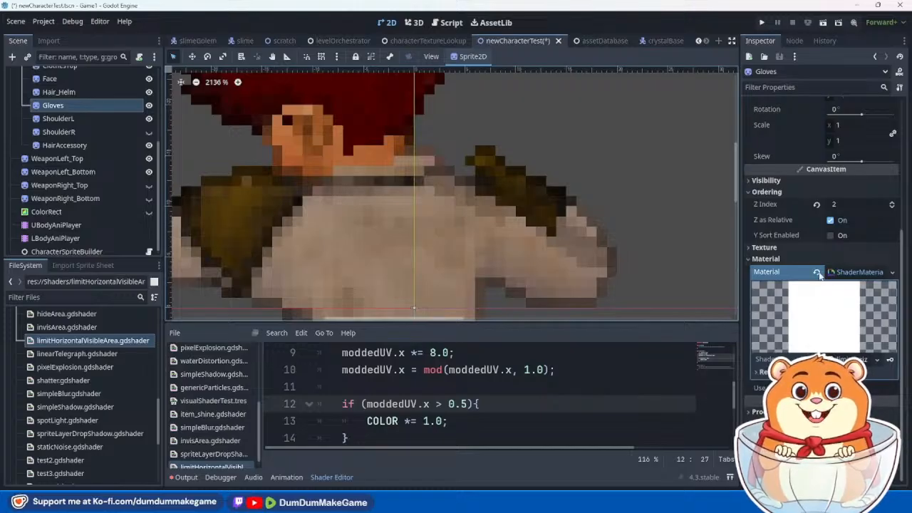
# Step: Switch to Godot, clear the Gloves sprite's shader material, and select the limitHorizontalVisibleArea shader among the open shaders
pyautogui.scroll(3, 820, 274)
pyautogui.scroll(-1, 214, 449)
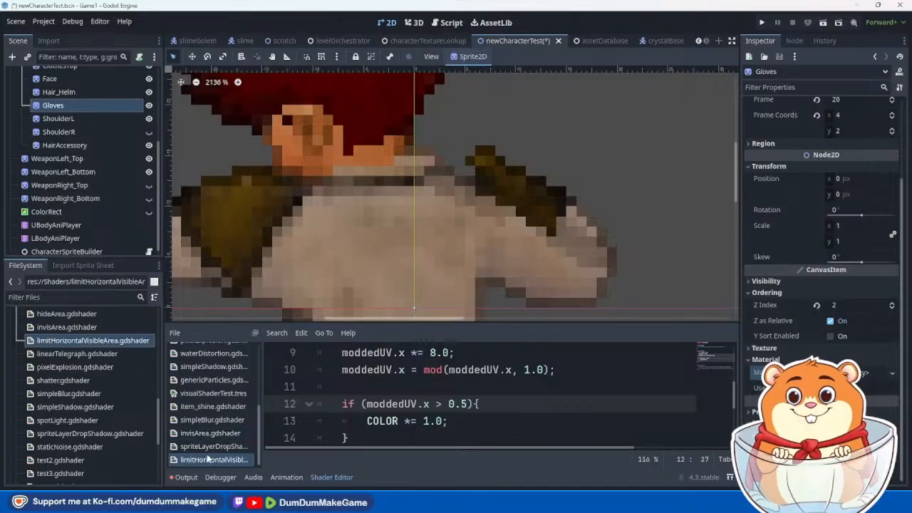
pyautogui.click(211, 462)
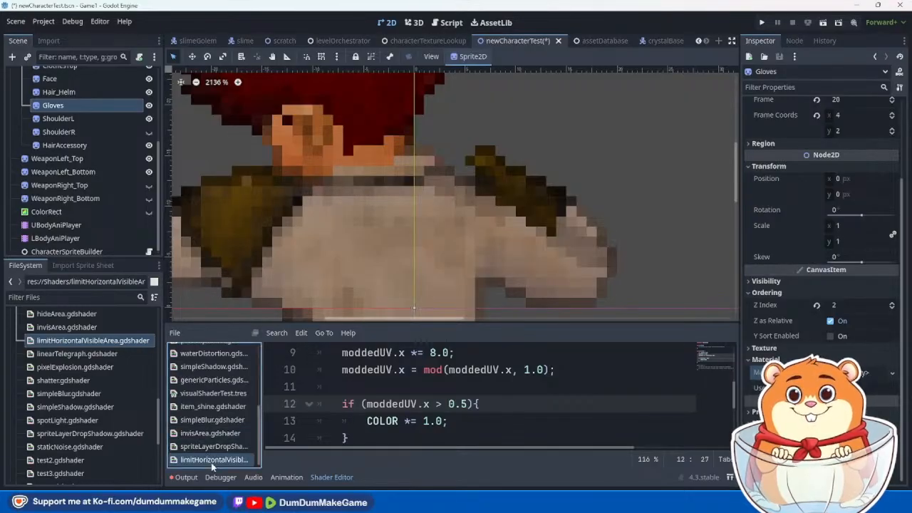
pyautogui.press('Up')
pyautogui.press('Down')
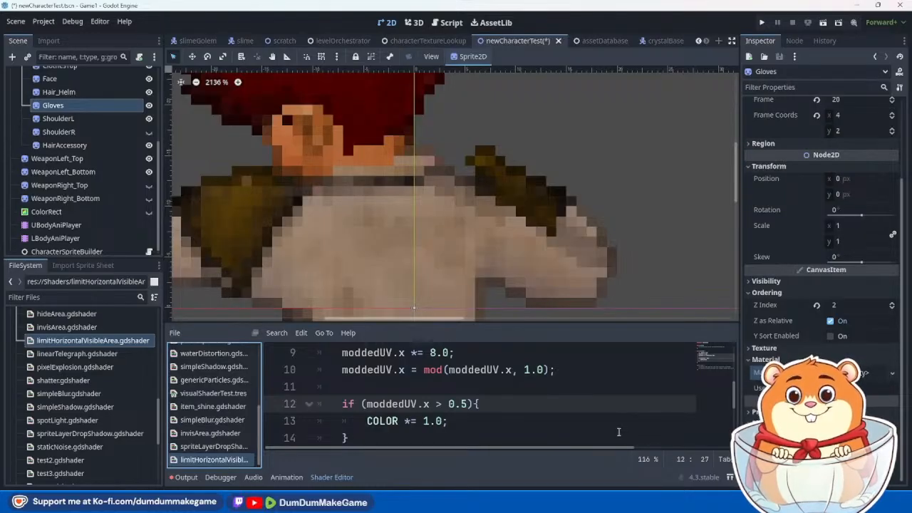
# Step: Close the limitHorizontalVisibleArea shader in the shader editor and remove limitHorizontalVisibleArea.gdshader from the project
pyautogui.click(95, 356)
pyautogui.click(93, 341)
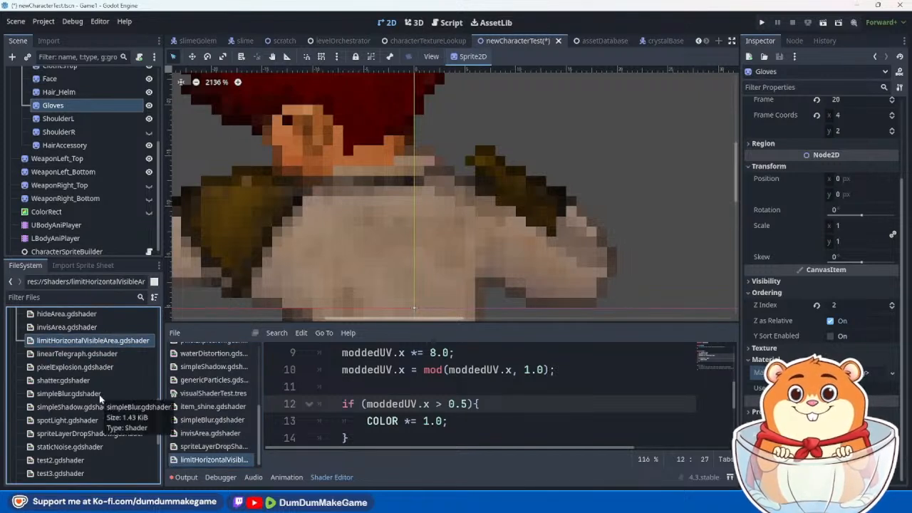
pyautogui.middleClick(210, 458)
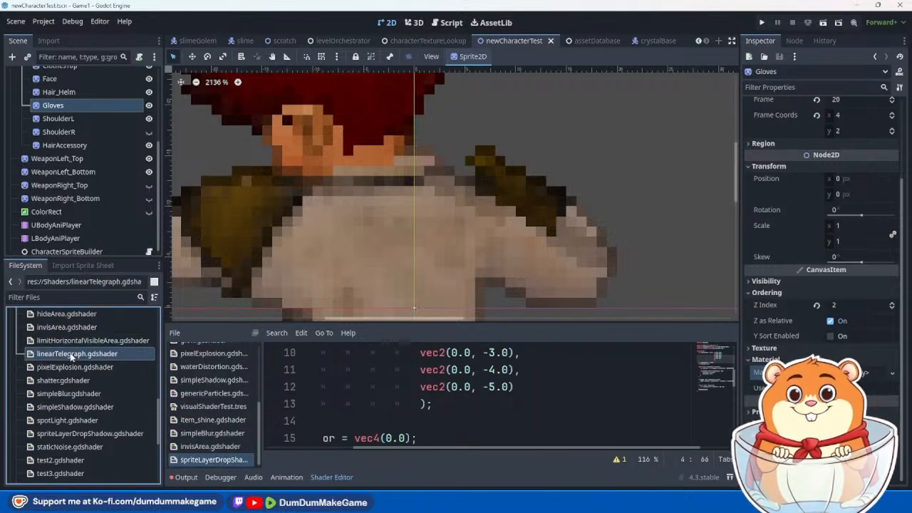
pyautogui.press('Delete')
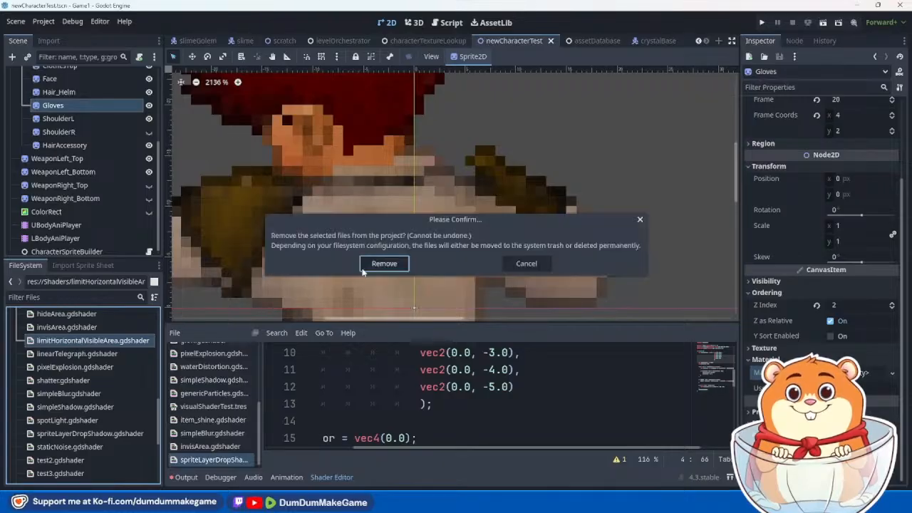
pyautogui.click(385, 267)
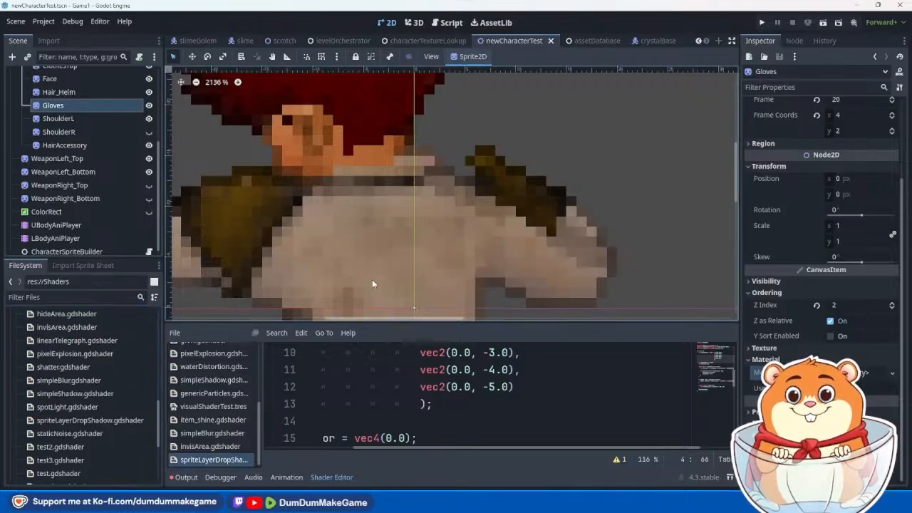
pyautogui.scroll(-2, 422, 267)
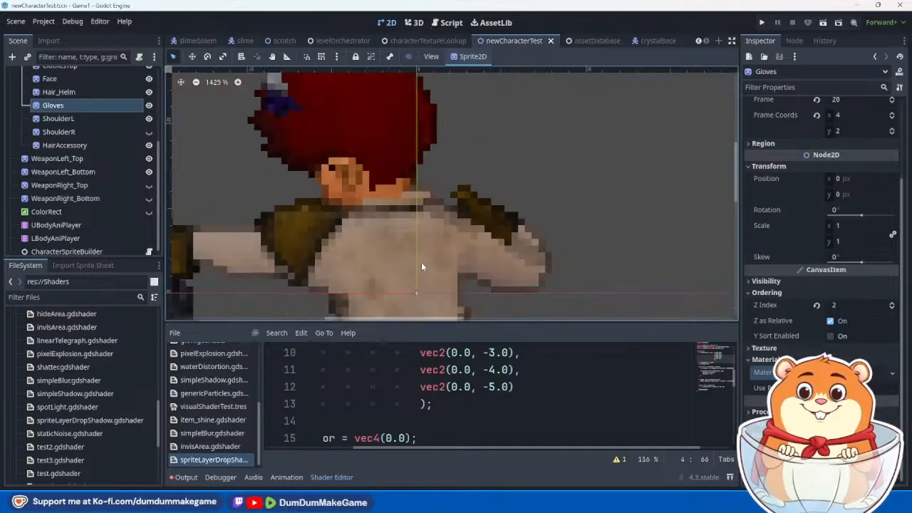
pyautogui.scroll(-2, 422, 266)
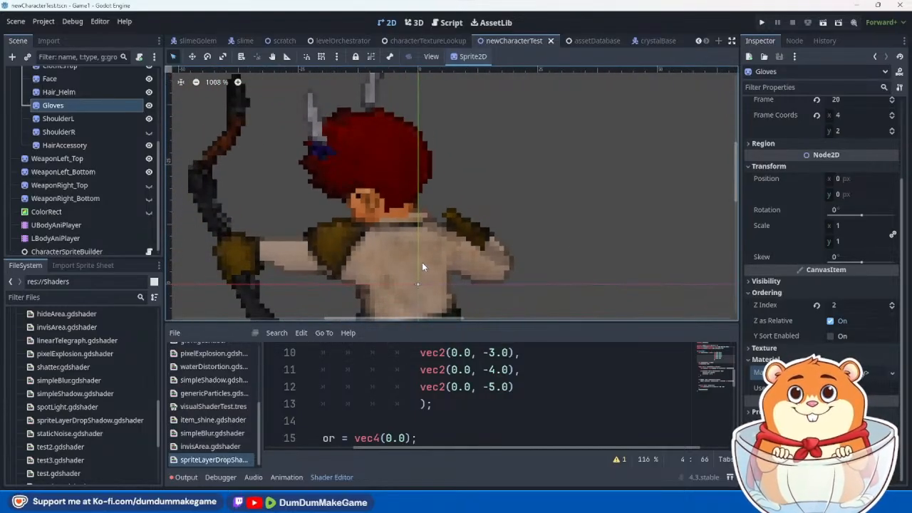
pyautogui.moveTo(466, 145); pyautogui.dragTo(453, 208, button='middle')
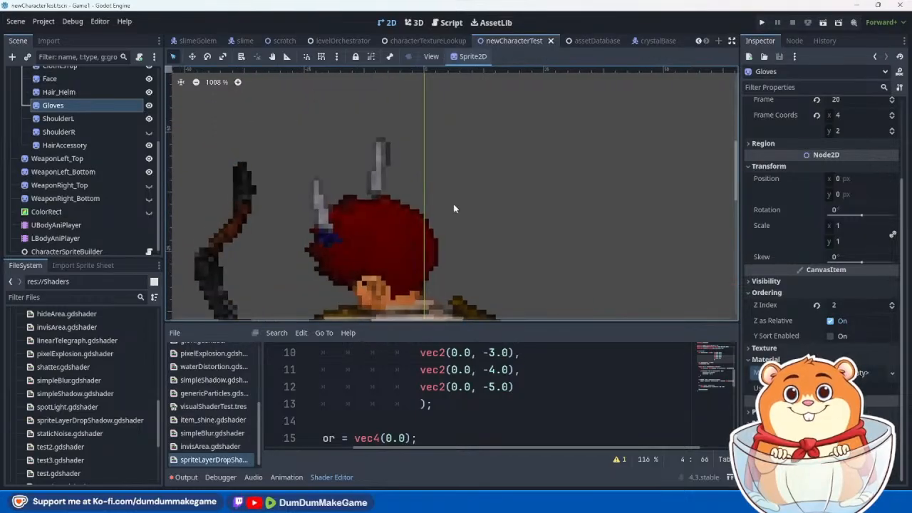
# Step: Examine the character's head, horns, bow and gloves at different magnifications in the 2D viewport
pyautogui.scroll(1, 389, 185)
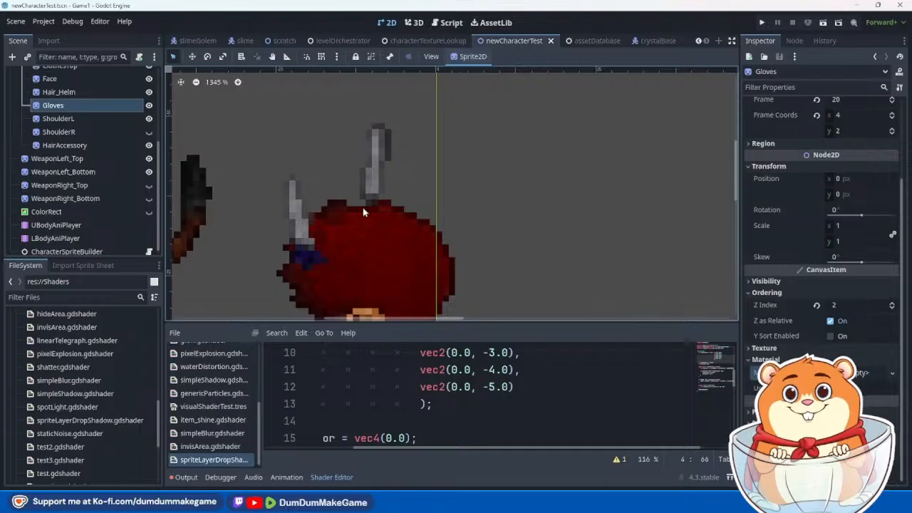
pyautogui.scroll(-3, 355, 204)
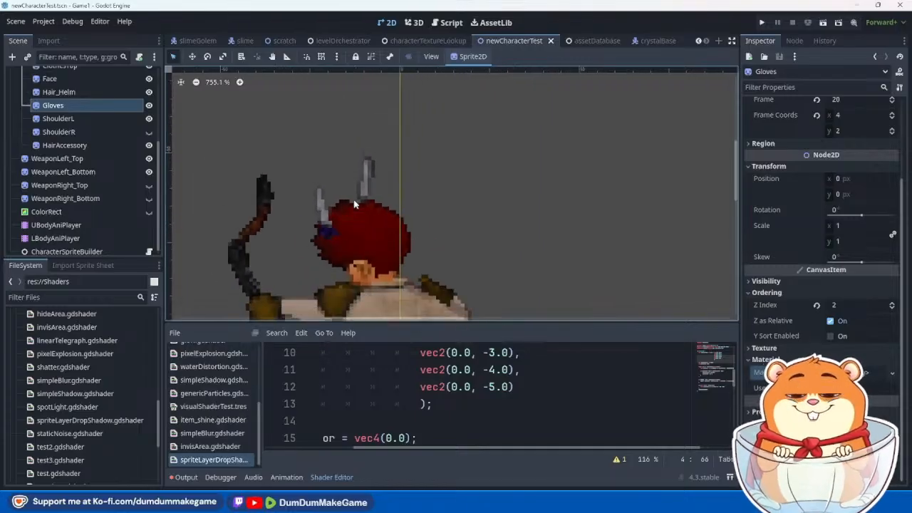
pyautogui.scroll(-6, 360, 208)
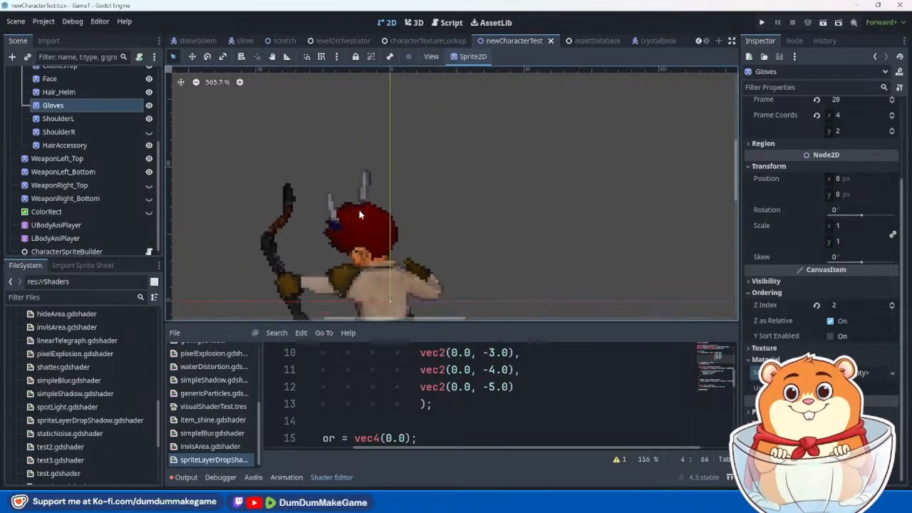
pyautogui.moveTo(397, 247); pyautogui.dragTo(415, 242, button='middle')
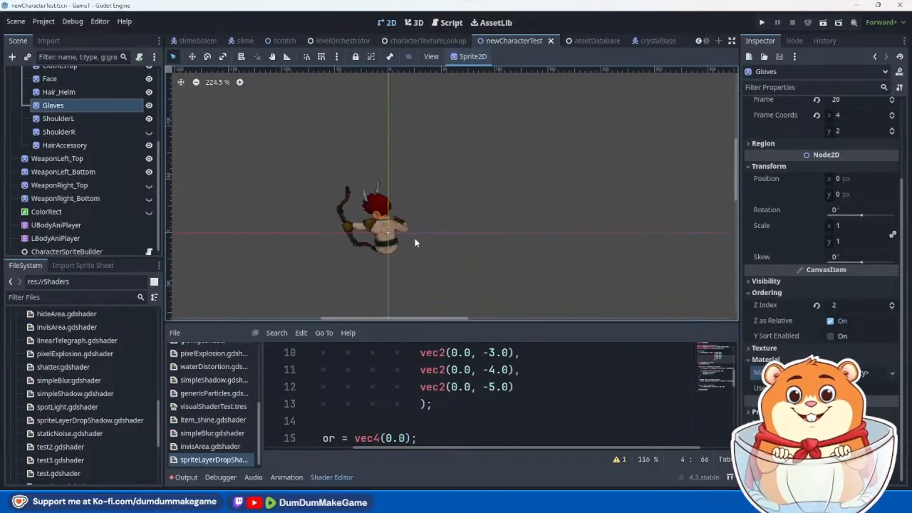
pyautogui.scroll(3, 404, 233)
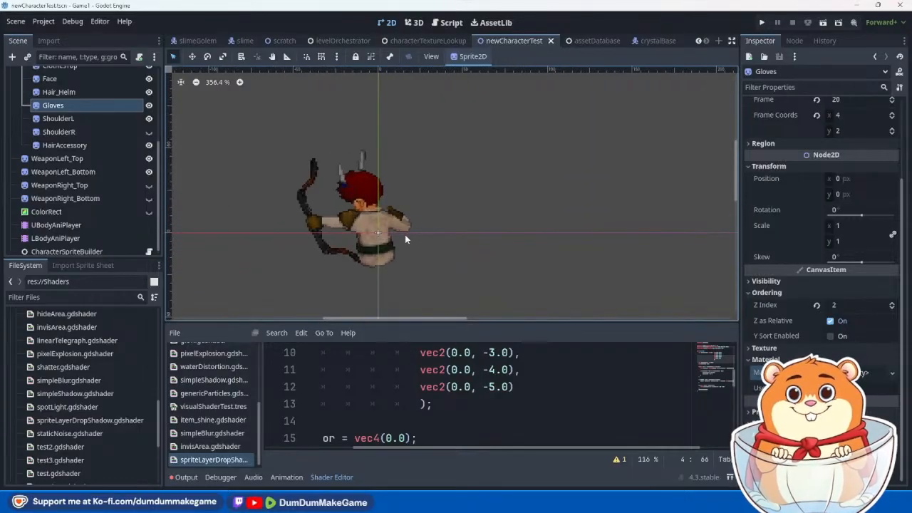
pyautogui.scroll(3, 368, 211)
pyautogui.scroll(7, 373, 241)
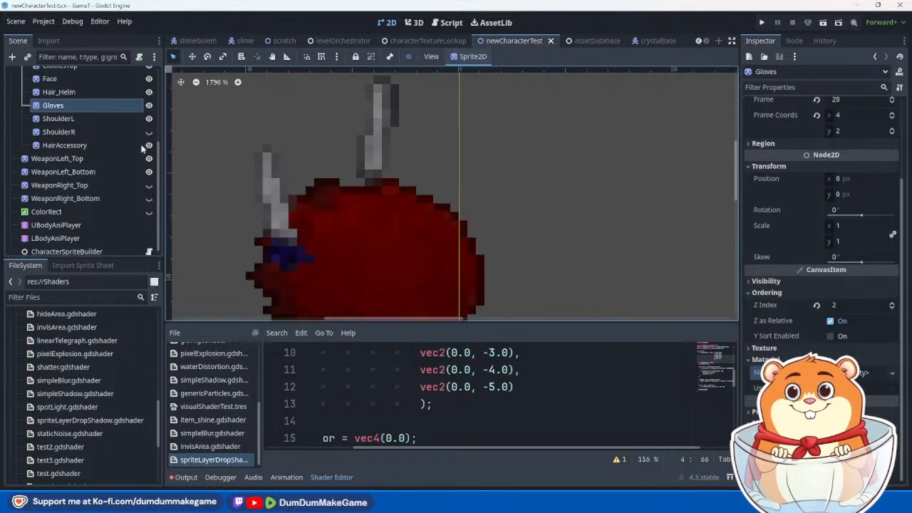
# Step: Set CharacterSprite's Inpaint Amount shader parameter to 0 and back to 1.1 to compare the sprite's edges
pyautogui.scroll(5, 143, 199)
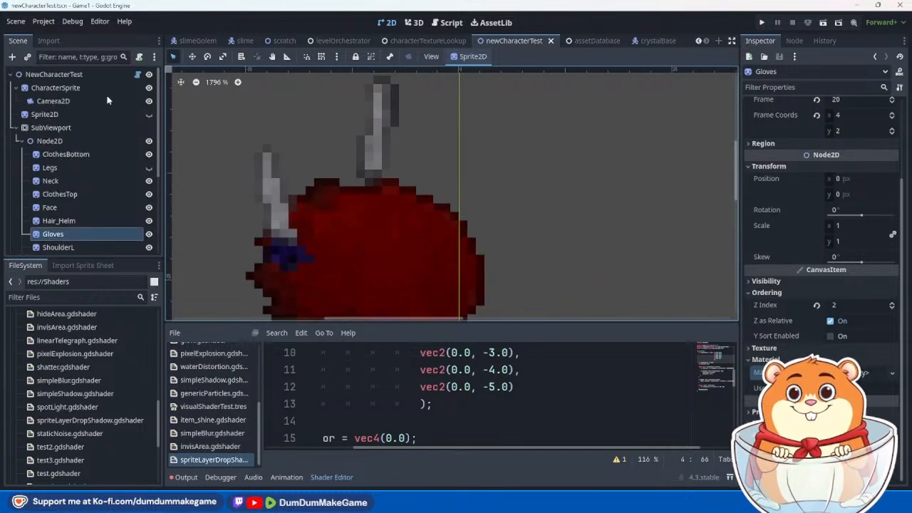
pyautogui.click(56, 87)
pyautogui.scroll(-5, 822, 314)
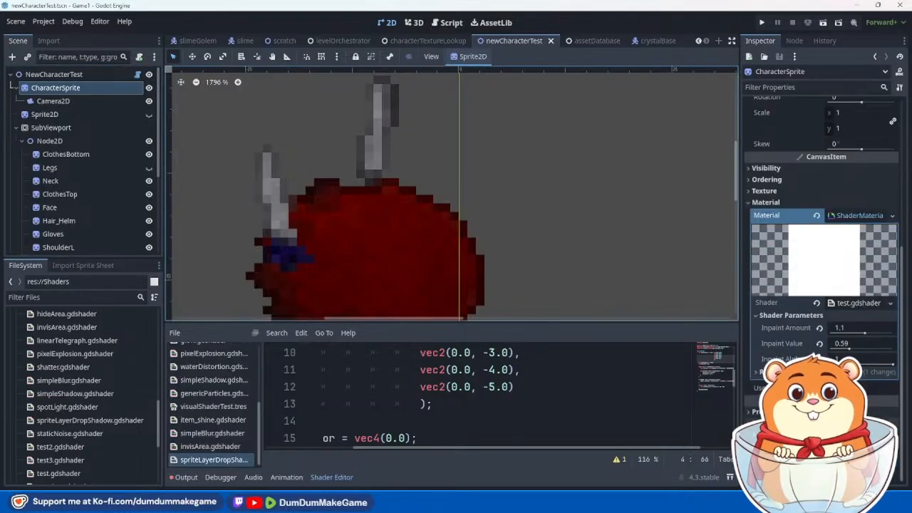
pyautogui.moveTo(865, 333); pyautogui.dragTo(820, 332)
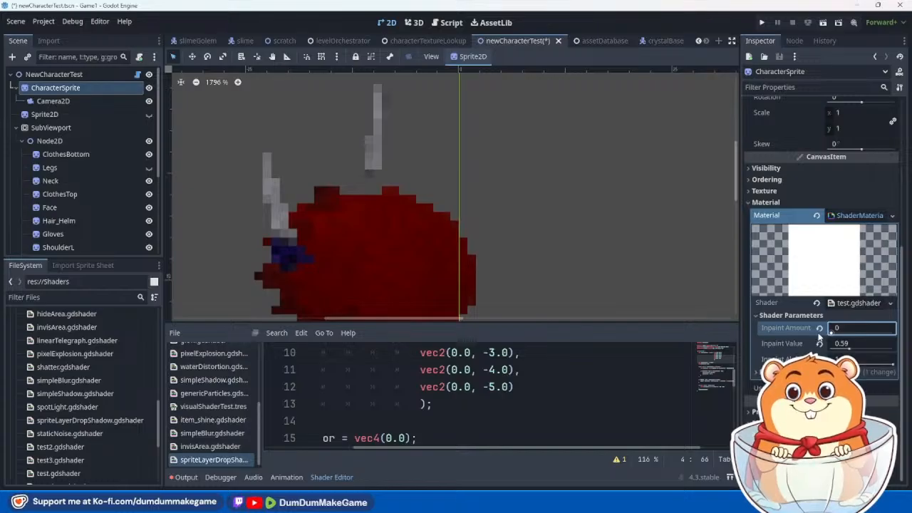
pyautogui.moveTo(831, 332); pyautogui.dragTo(867, 341)
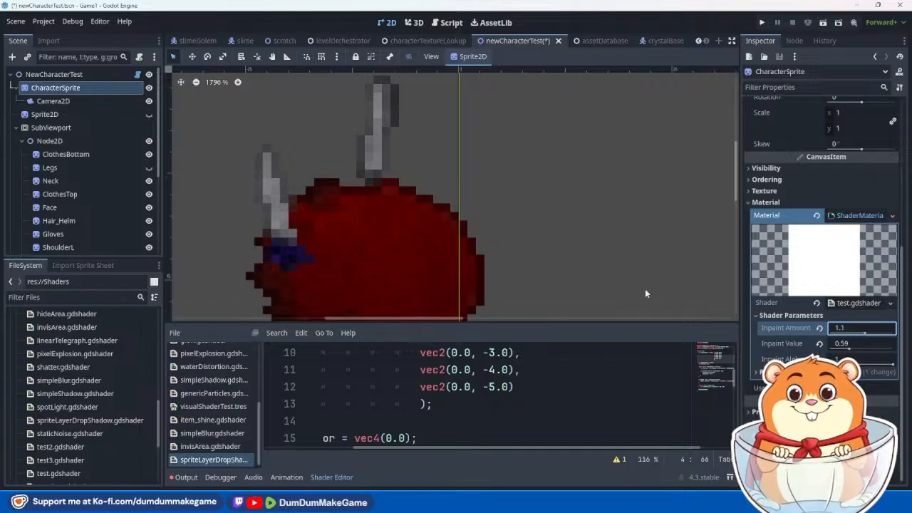
# Step: Examine the character's outline from farther out and switch to the Blender window with the bulky holdout file
pyautogui.scroll(-2, 585, 260)
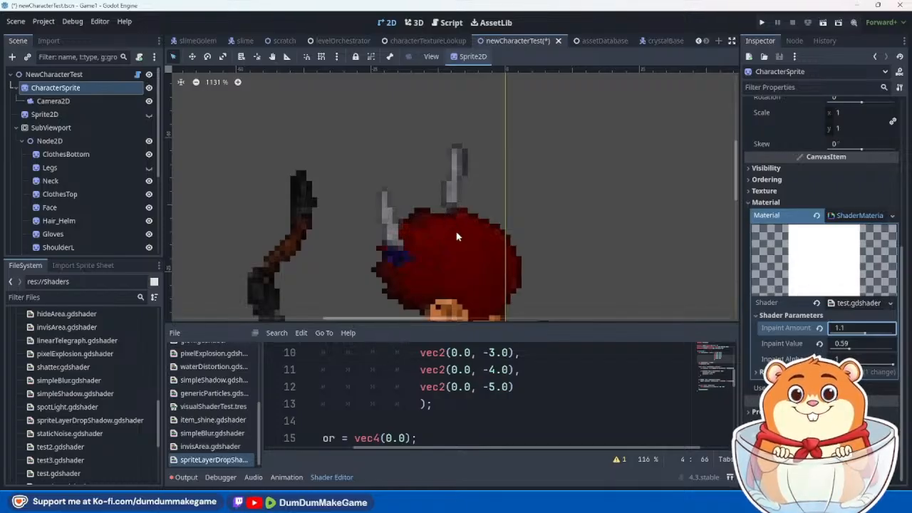
pyautogui.scroll(-4, 479, 243)
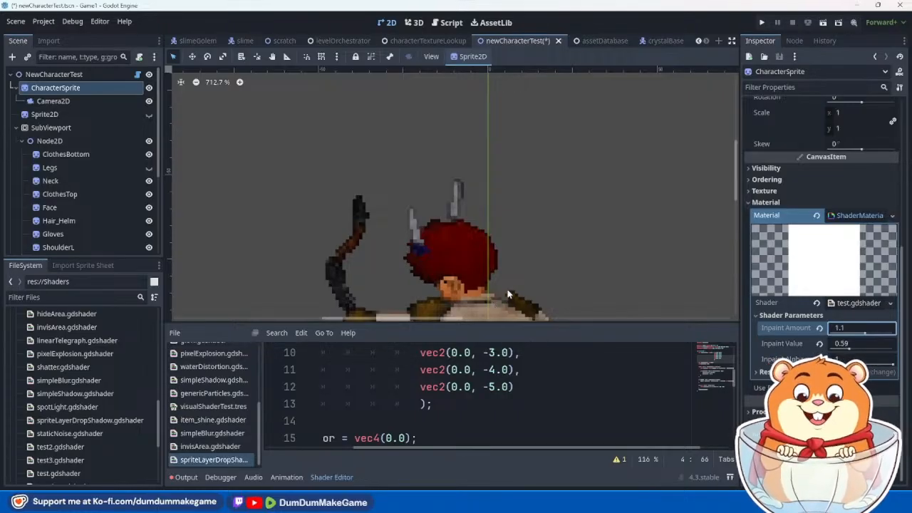
pyautogui.moveTo(664, 274); pyautogui.dragTo(605, 251, button='middle')
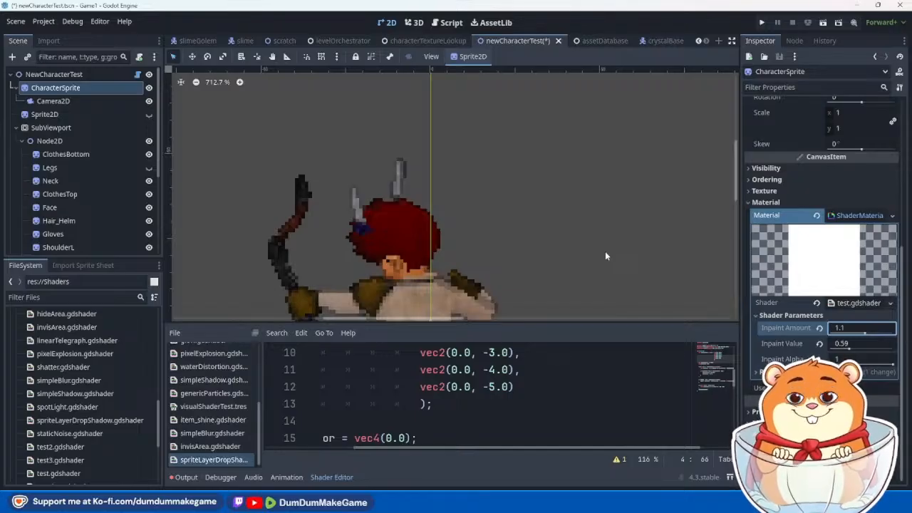
pyautogui.moveTo(463, 502)
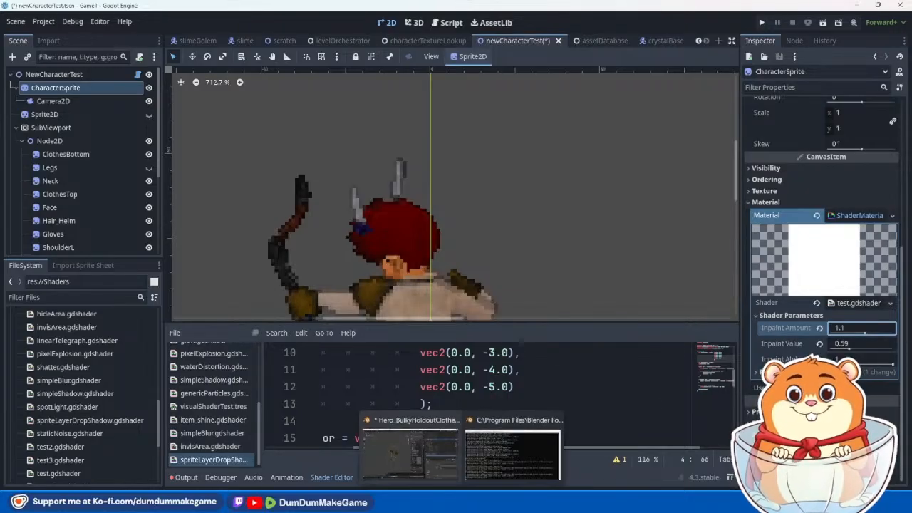
pyautogui.click(413, 459)
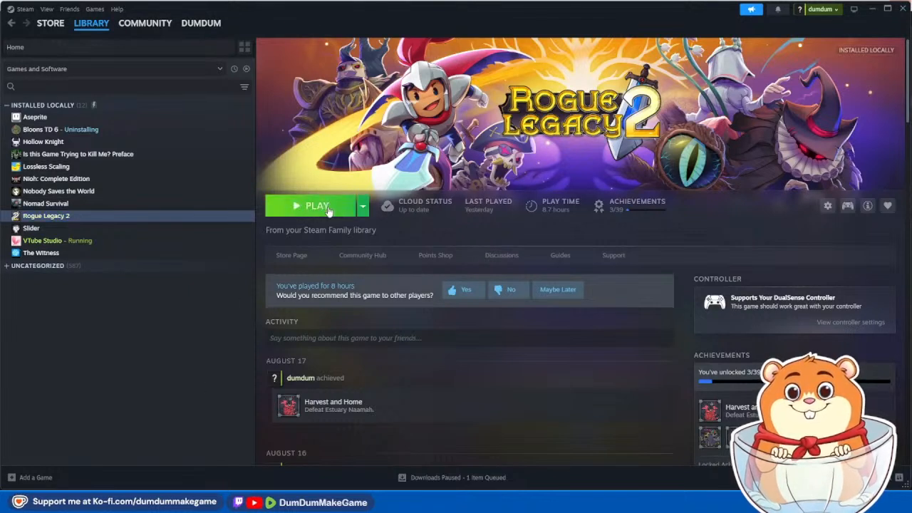
# Step: Launch Rogue Legacy 2 from the Steam library and continue the legacy in save slot 1, leaving the skill tree
pyautogui.click(328, 208)
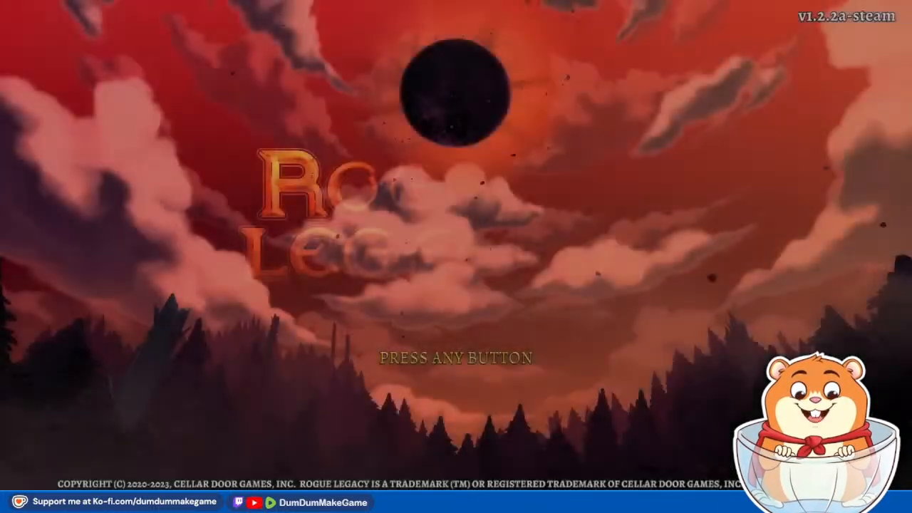
pyautogui.press('space')
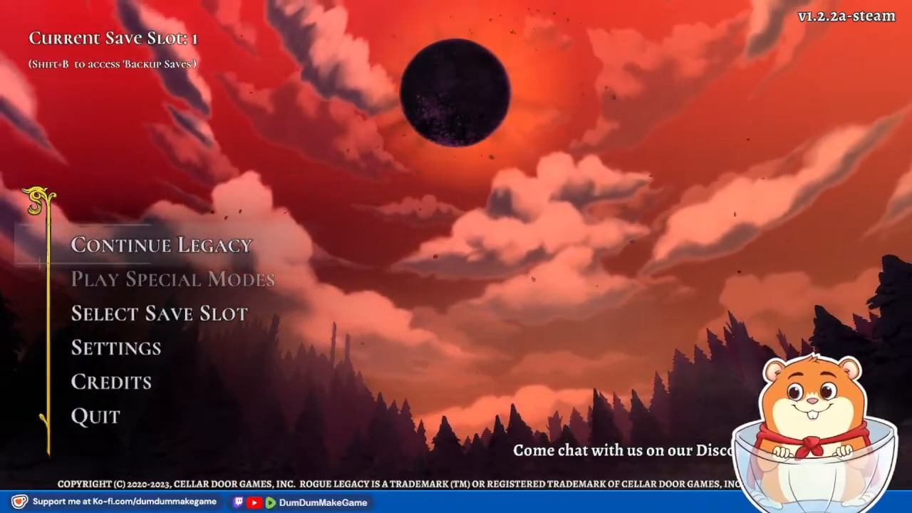
pyautogui.press('Return')
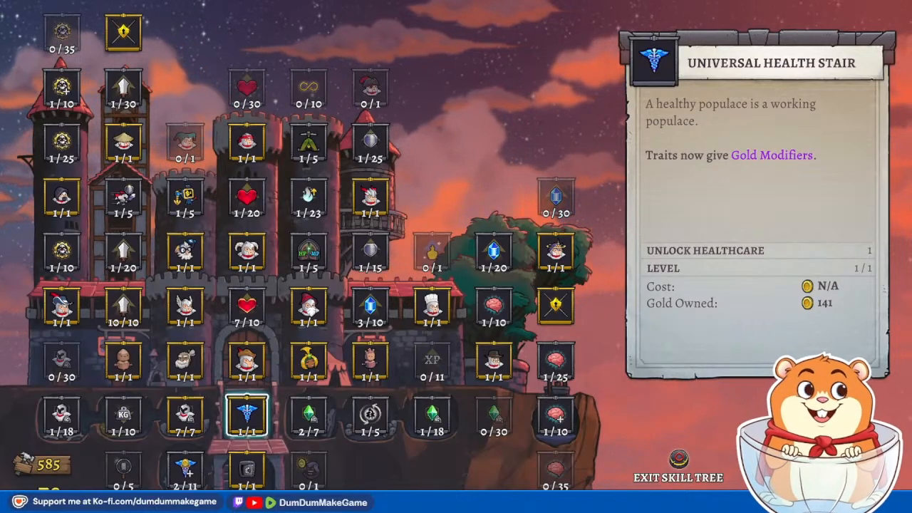
pyautogui.press('Escape')
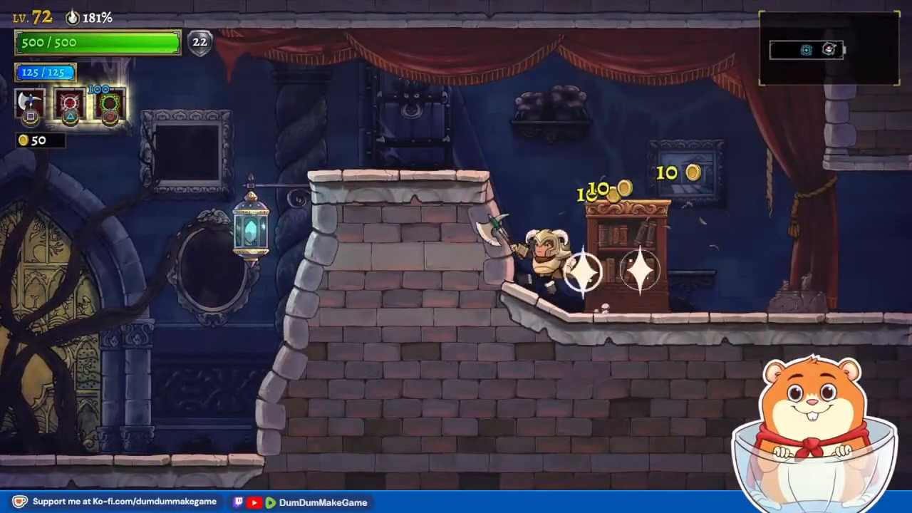
# Step: View the hero's Stats page in the in-game menu and return to the game
pyautogui.press('Escape')
pyautogui.press('q')
pyautogui.press('q')
pyautogui.press('q')
pyautogui.press('q')
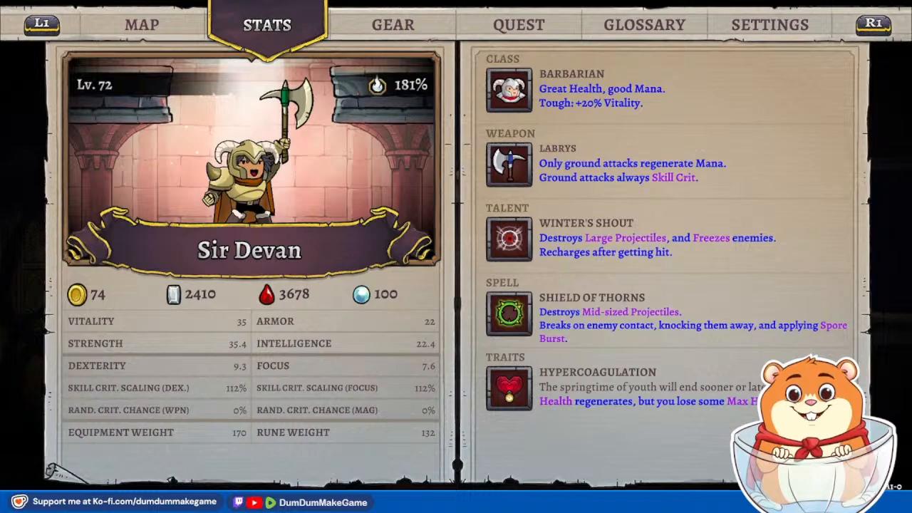
pyautogui.press('Escape')
pyautogui.press('d')
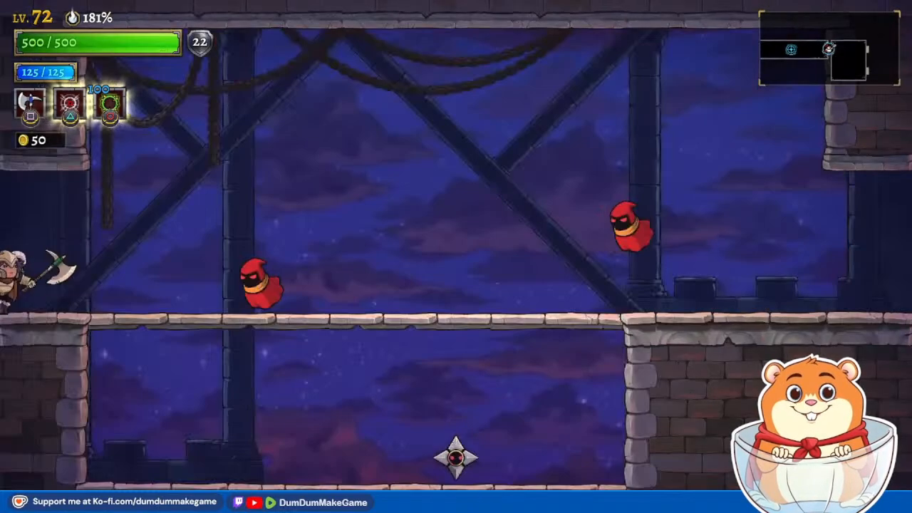
pyautogui.press('d')
pyautogui.press('j')
pyautogui.press('d')
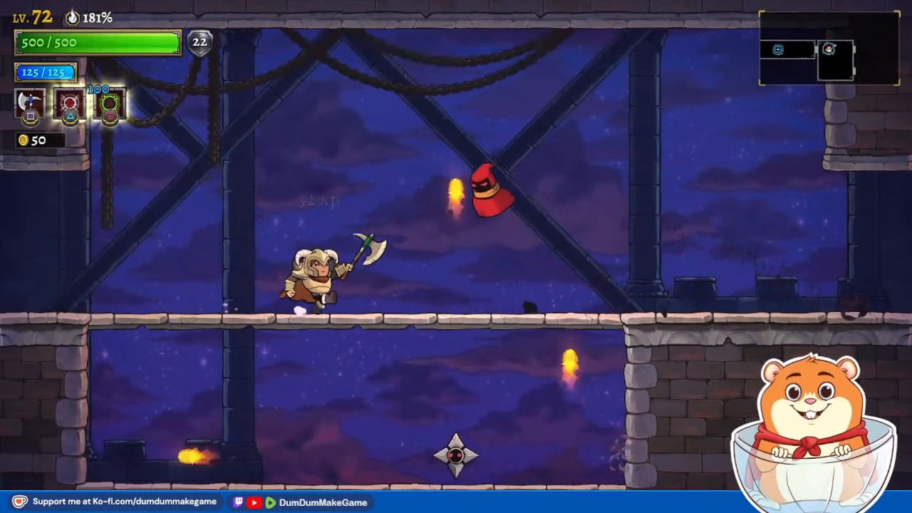
pyautogui.press('d')
pyautogui.press('space')
pyautogui.press('j')
pyautogui.press('j')
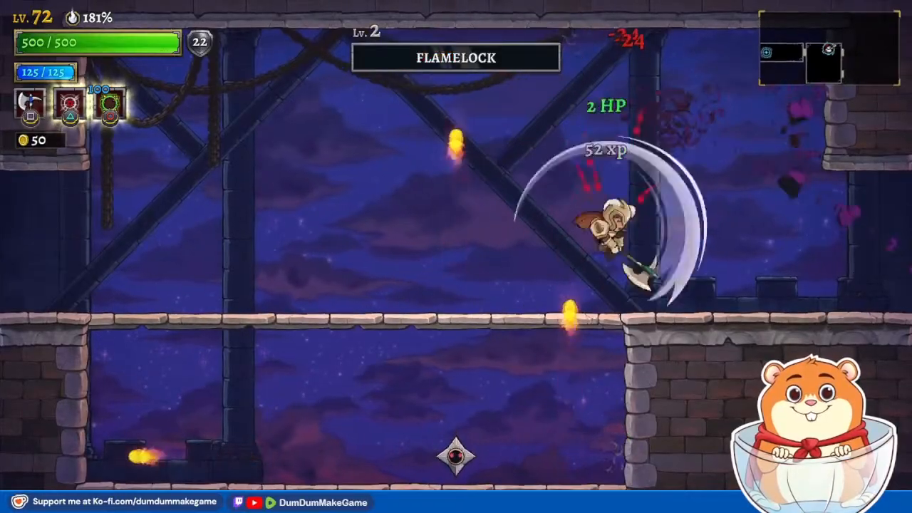
pyautogui.press('a')
pyautogui.press('a')
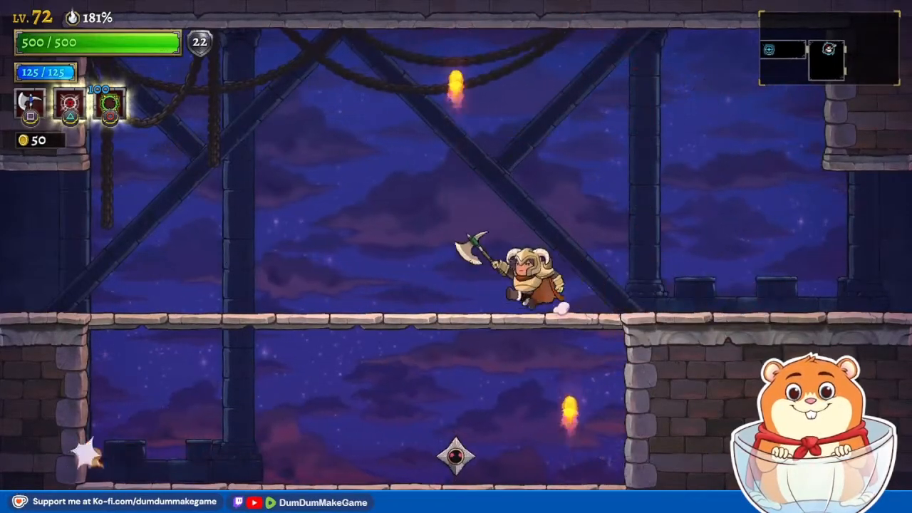
pyautogui.press('d')
pyautogui.hotkey('s', 'space')
pyautogui.press('j')
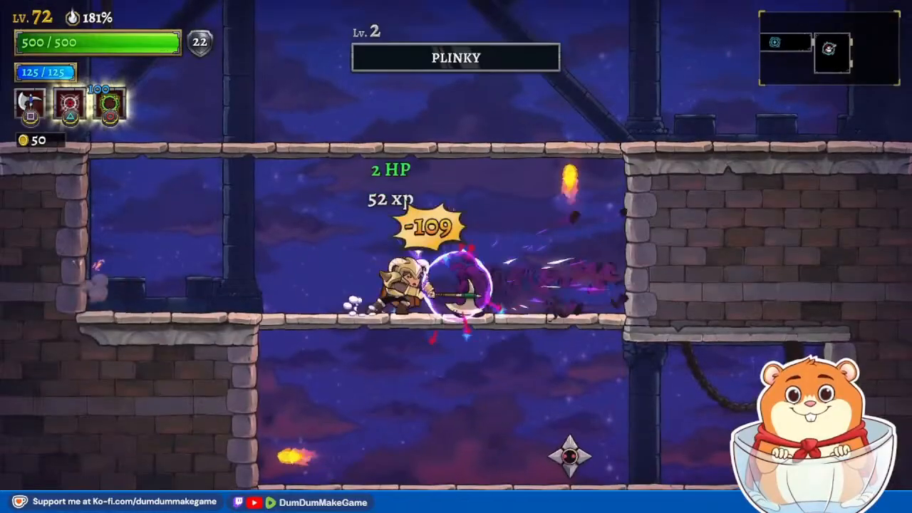
pyautogui.press('d')
pyautogui.hotkey('s', 'space')
pyautogui.press('j')
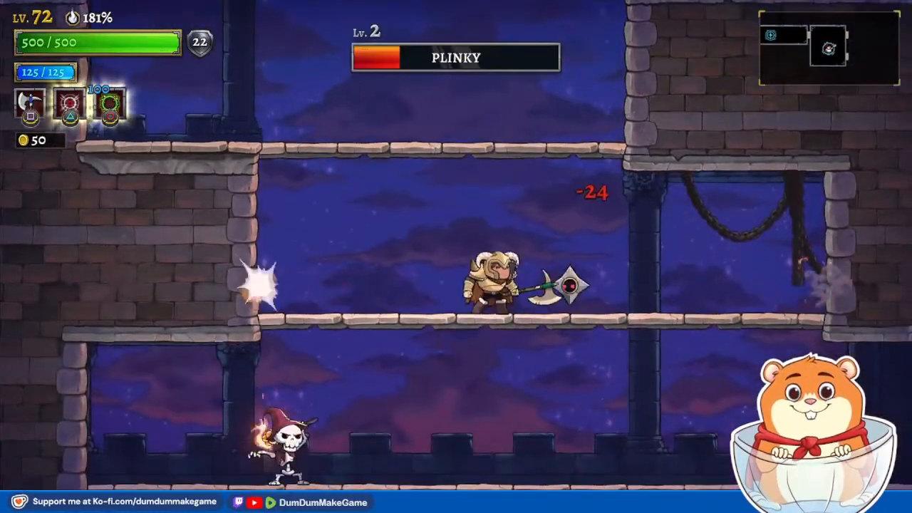
pyautogui.press('d')
pyautogui.press('j')
pyautogui.press('d')
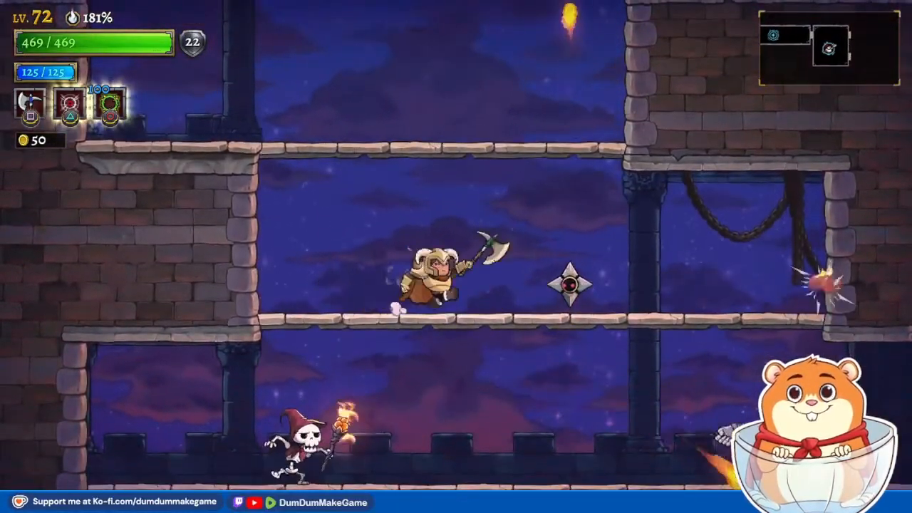
pyautogui.press('j')
pyautogui.press('a')
pyautogui.press('d')
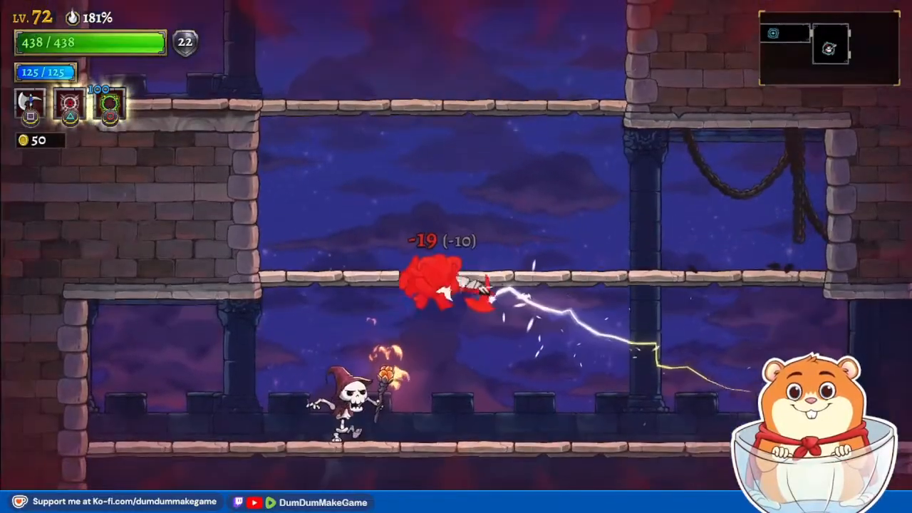
pyautogui.press('j')
pyautogui.press('a')
pyautogui.hotkey('s', 'space')
pyautogui.press('d')
pyautogui.press('a')
pyautogui.press('j')
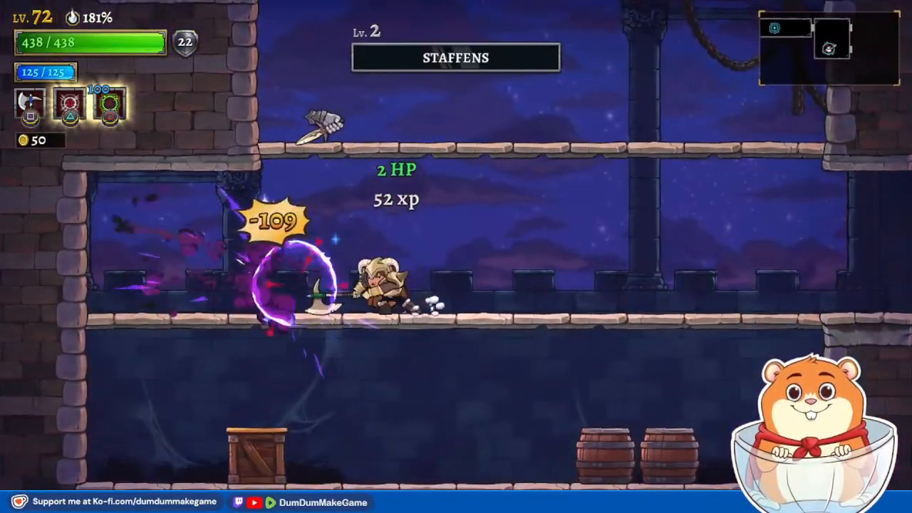
pyautogui.press('space')
pyautogui.press('a')
pyautogui.press('j')
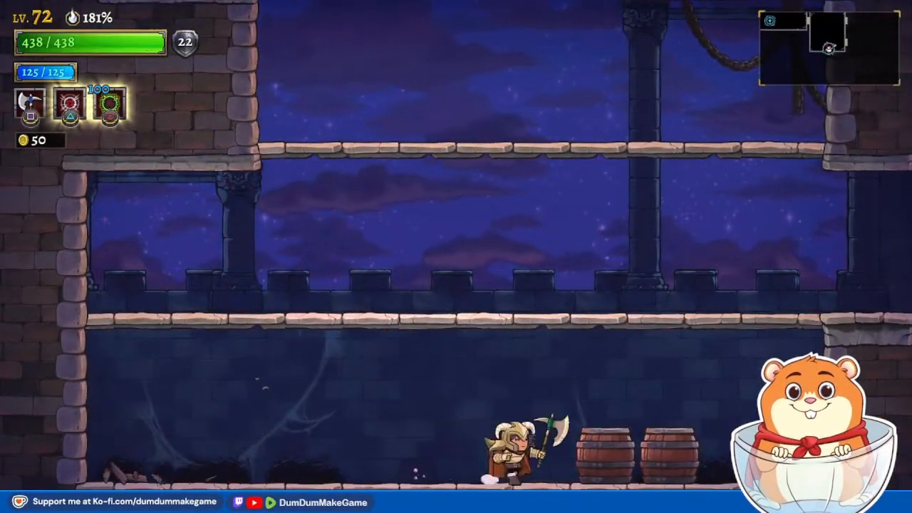
pyautogui.press('d')
pyautogui.press('space')
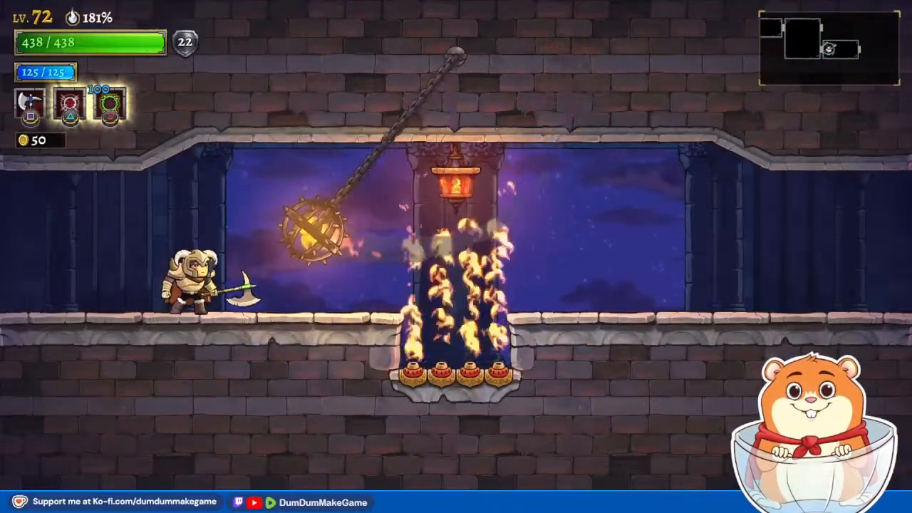
pyautogui.press('d')
pyautogui.press('l')
pyautogui.press('d')
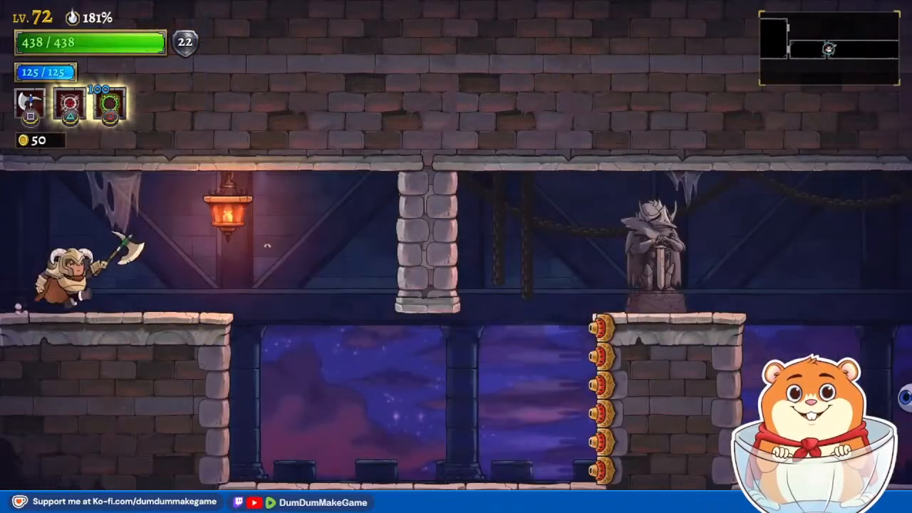
pyautogui.press('d')
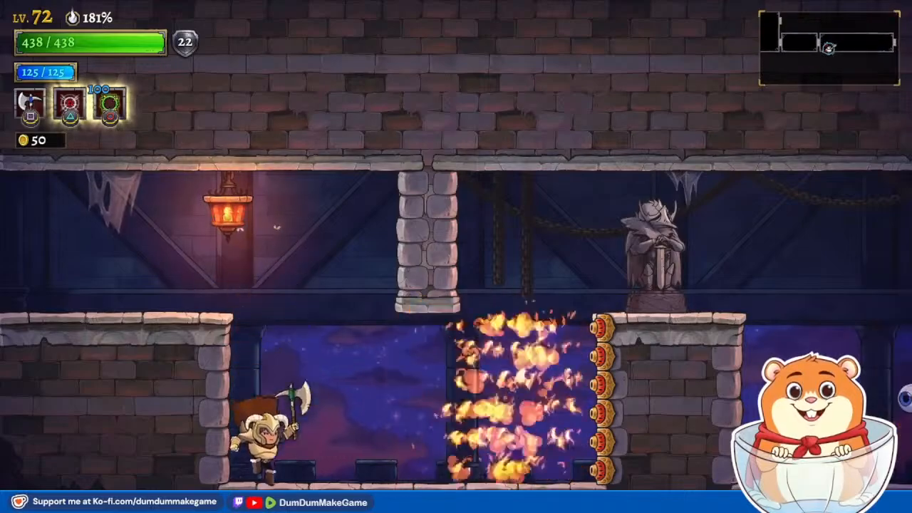
pyautogui.press('space')
pyautogui.press('d')
pyautogui.press('j')
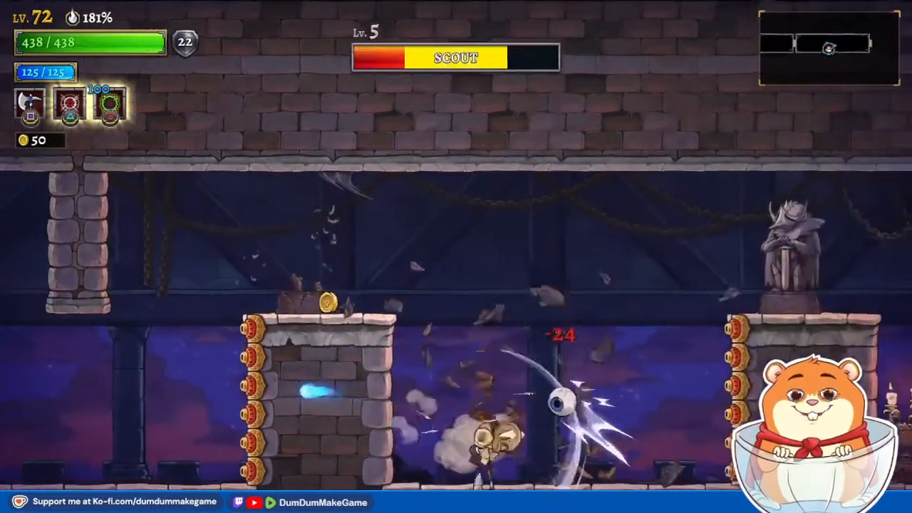
pyautogui.press('d')
pyautogui.press('space')
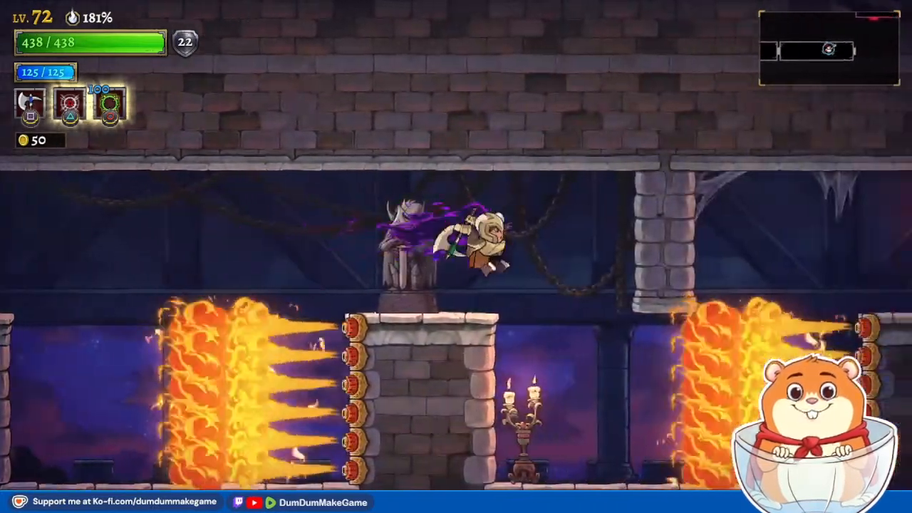
# Step: Take the Barbarian over the flame traps and through the corridor into the chamber with two relic pedestals
pyautogui.press('j')
pyautogui.press('a')
pyautogui.press('space')
pyautogui.press('a')
pyautogui.press('d')
pyautogui.press('space')
pyautogui.press('j')
pyautogui.press('d')
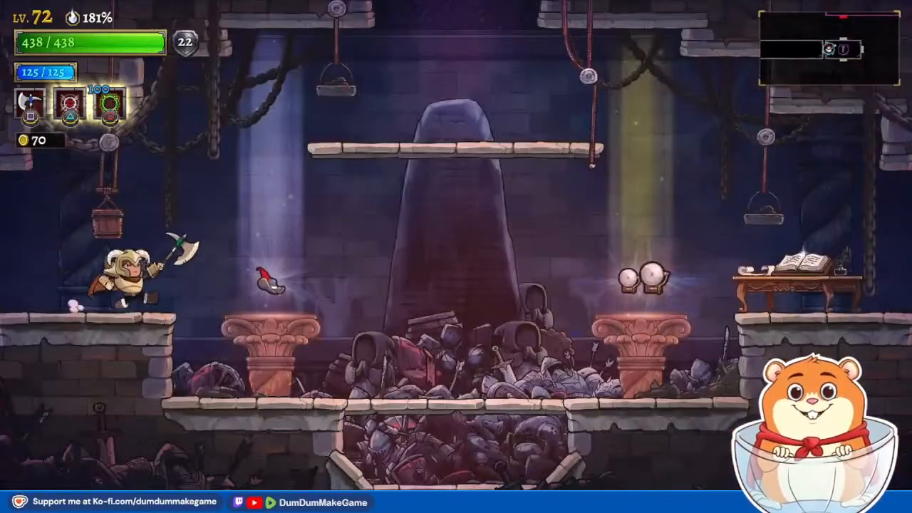
pyautogui.press('d')
pyautogui.press('shift')
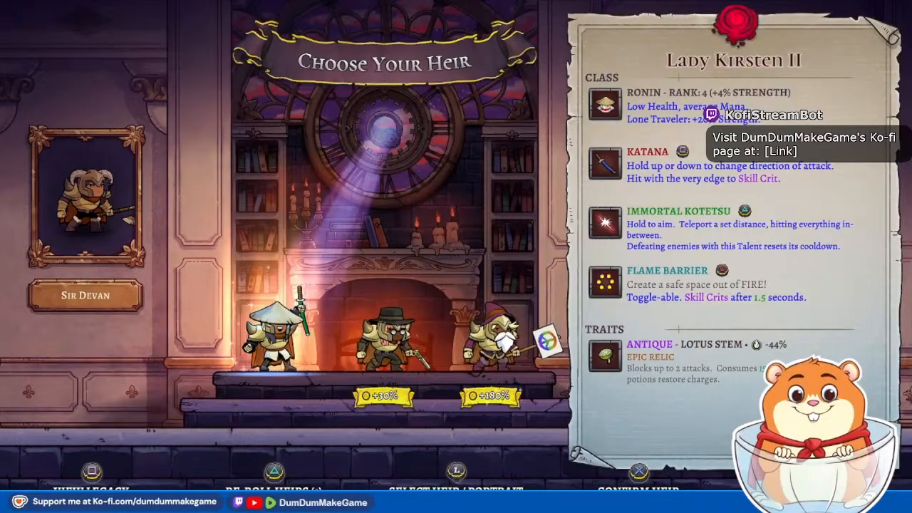
# Step: Compare the heirs, choose the Mage with the Pacifist trait and +180% gold, and leave the skill tree
pyautogui.press('Right')
pyautogui.press('Right')
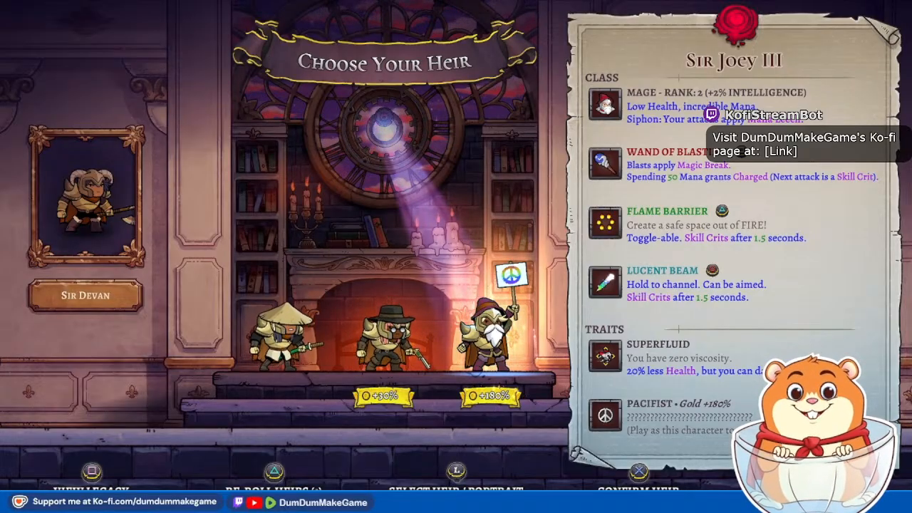
pyautogui.press('Left')
pyautogui.press('Right')
pyautogui.press('Left')
pyautogui.press('Right')
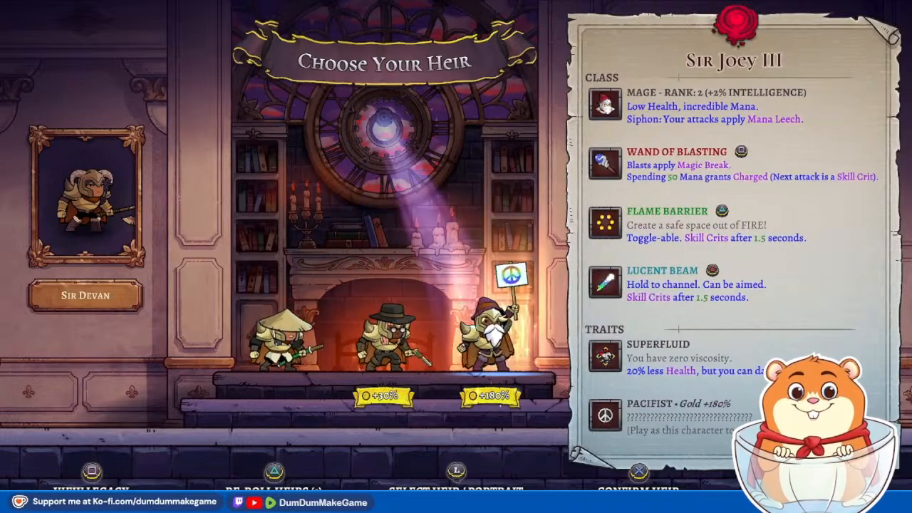
pyautogui.press('Return')
pyautogui.press('Return')
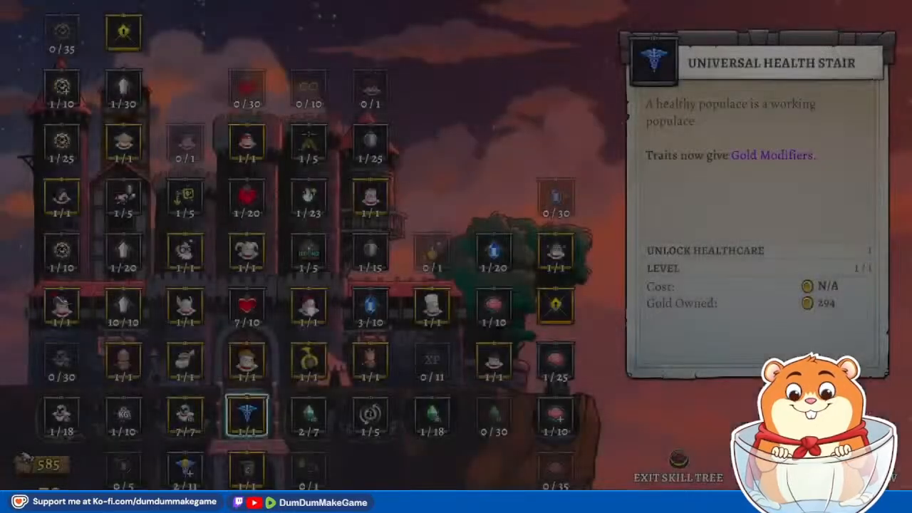
pyautogui.press('Right')
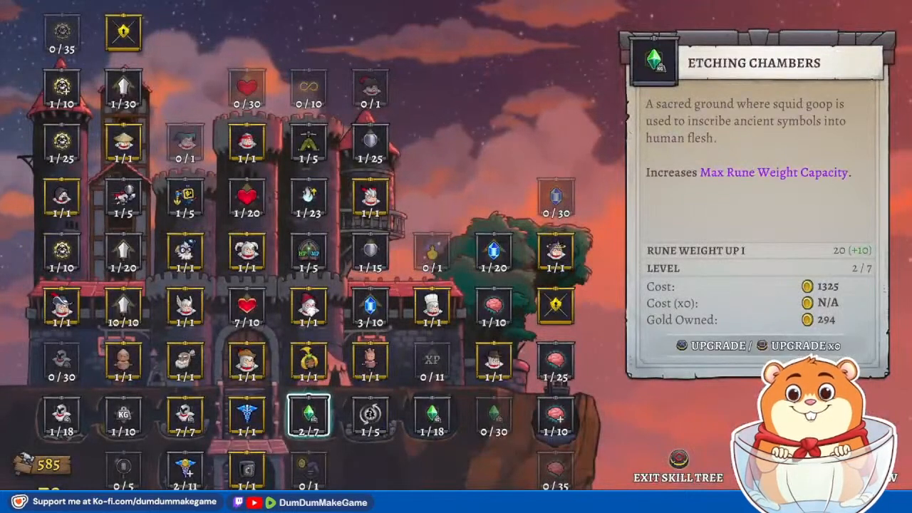
pyautogui.press('Escape')
# Step: View the Mage's Stats page in the in-game menu and resume play
pyautogui.press('Escape')
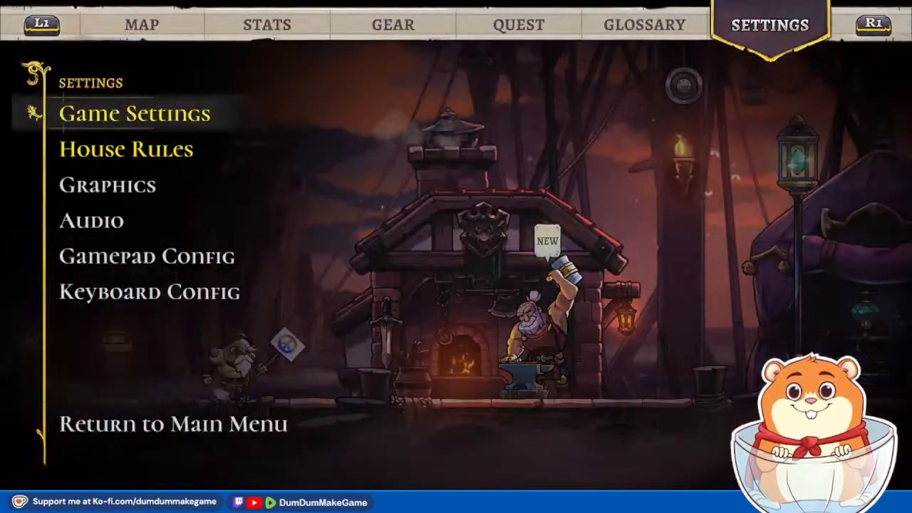
pyautogui.press('q')
pyautogui.press('q')
pyautogui.press('q')
pyautogui.press('q')
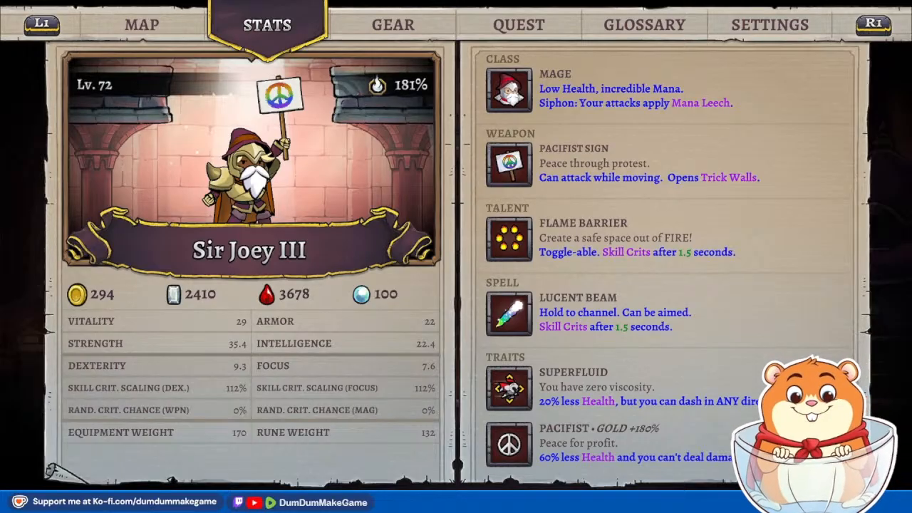
pyautogui.press('Escape')
pyautogui.press('d')
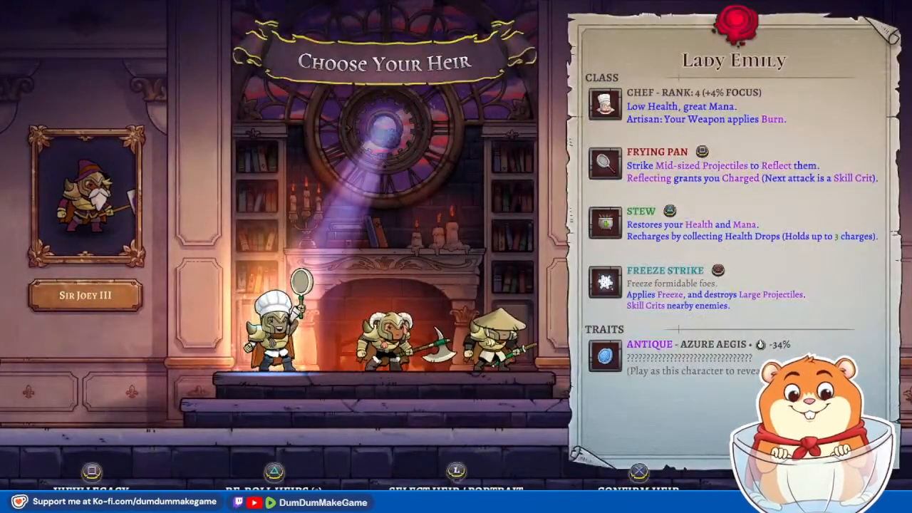
# Step: Compare the three new heirs and choose the Barbarian with the Emotional Dysregularity trait
pyautogui.press('Right')
pyautogui.press('Right')
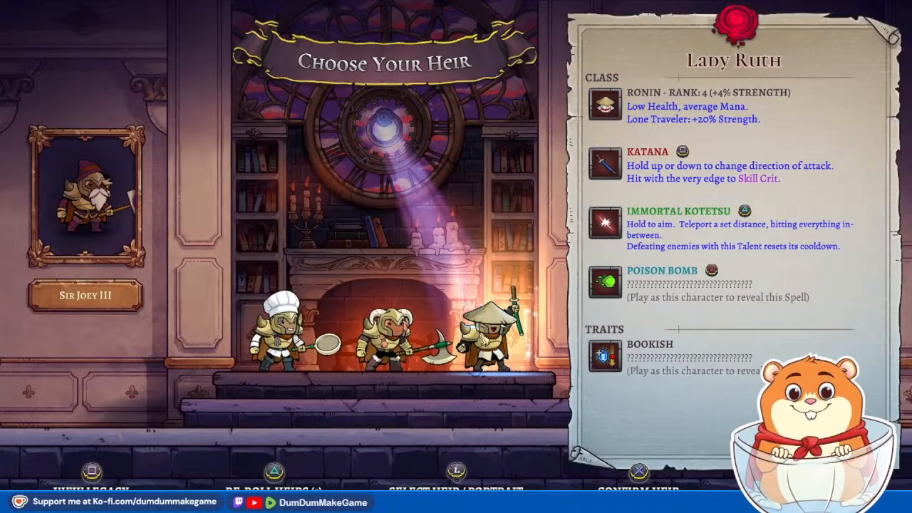
pyautogui.press('Left')
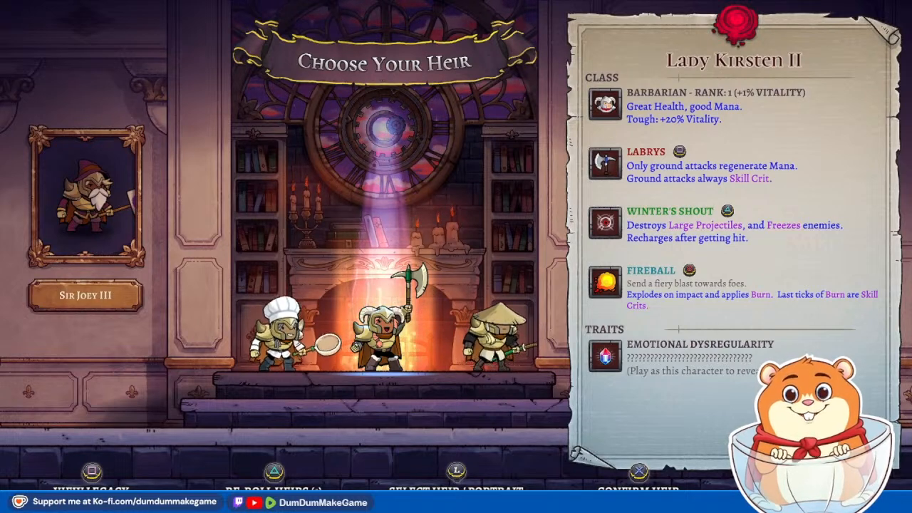
pyautogui.press('Left')
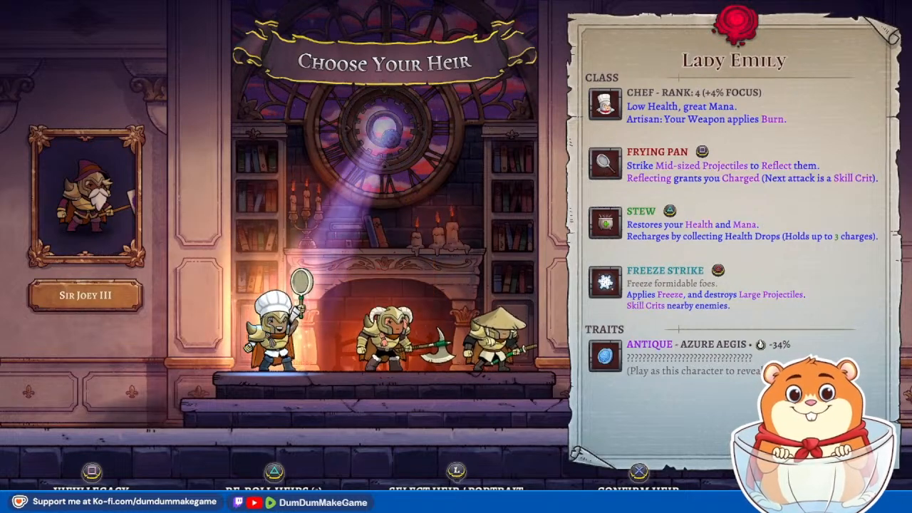
pyautogui.press('Right')
pyautogui.press('Return')
pyautogui.press('Return')
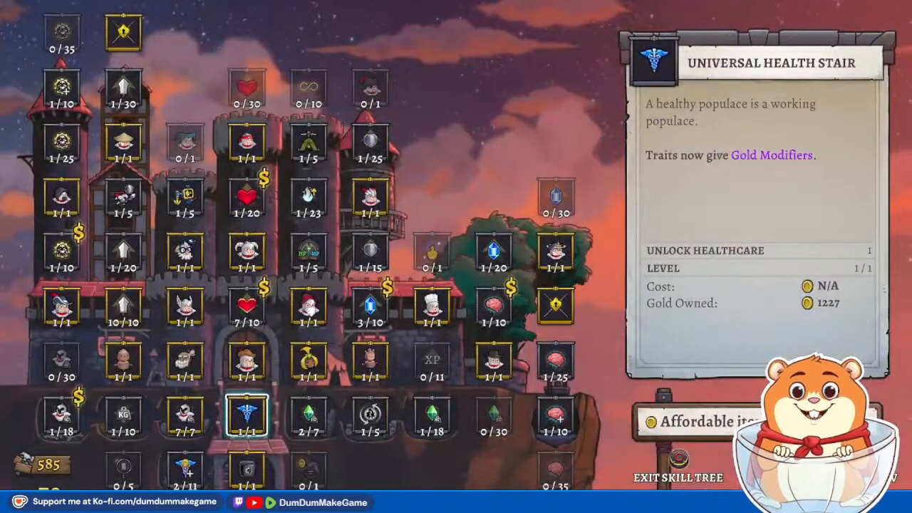
# Step: Upgrade Mess Hall to level 8 in the skill tree and leave it
pyautogui.press('Right')
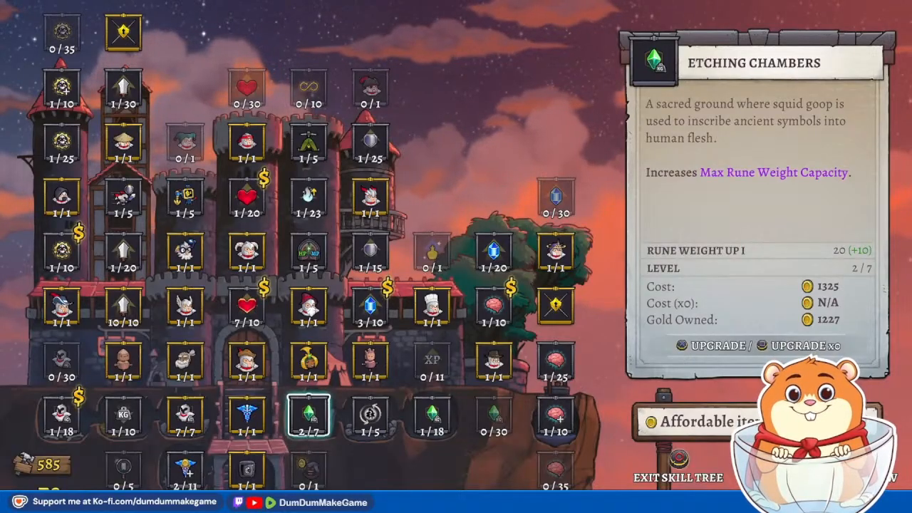
pyautogui.press('Up')
pyautogui.press('Up')
pyautogui.press('Left')
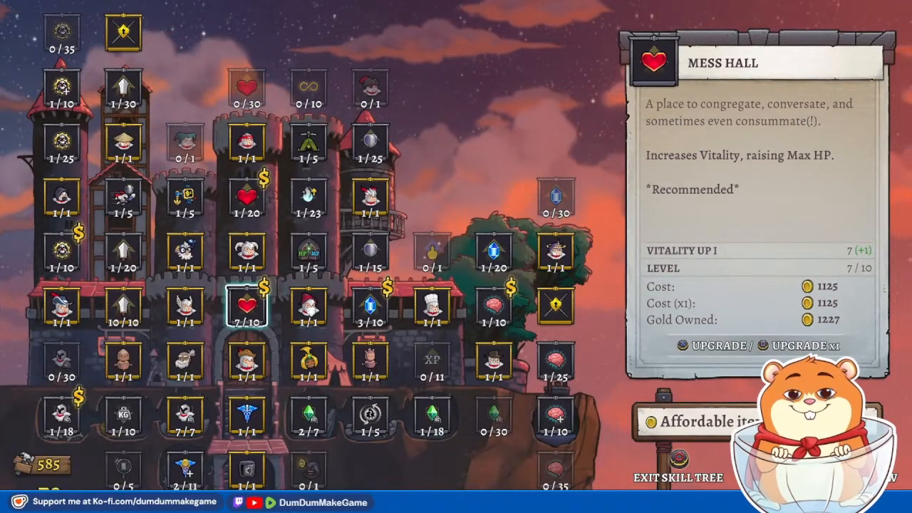
pyautogui.press('Return')
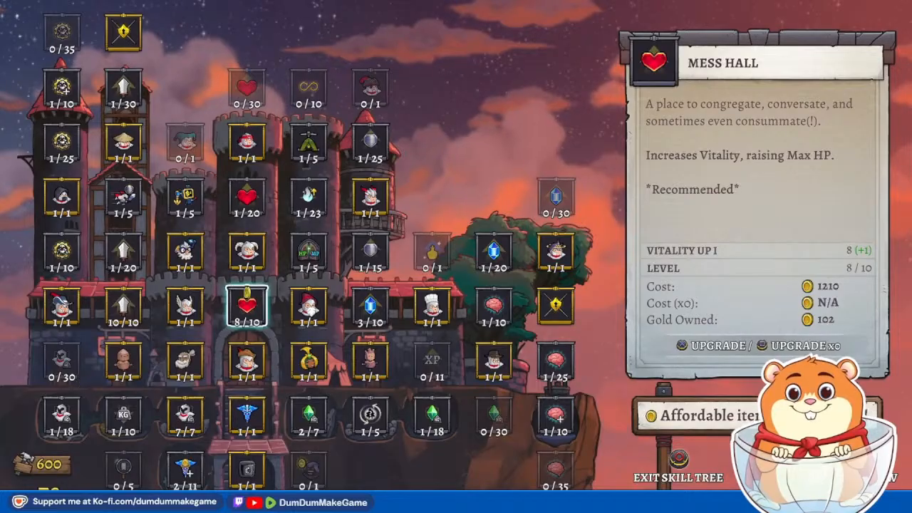
pyautogui.press('Escape')
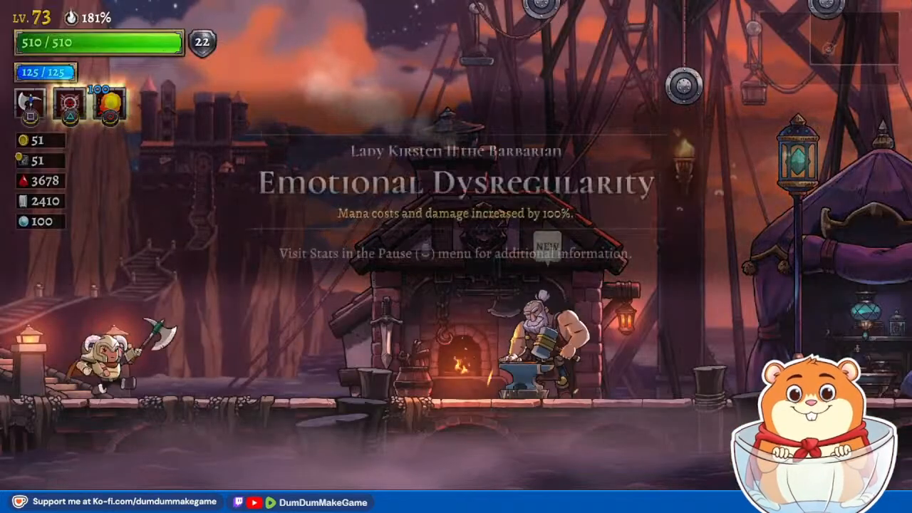
# Step: Run the Barbarian past the blacksmith and up to the raised house platform beside the training dummy
pyautogui.press('Right')
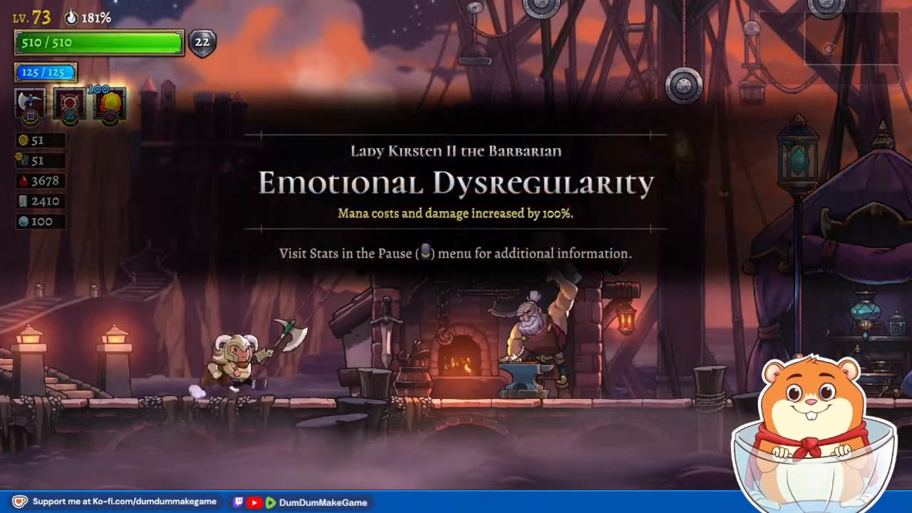
pyautogui.press('Right')
pyautogui.press('space')
pyautogui.press('Left')
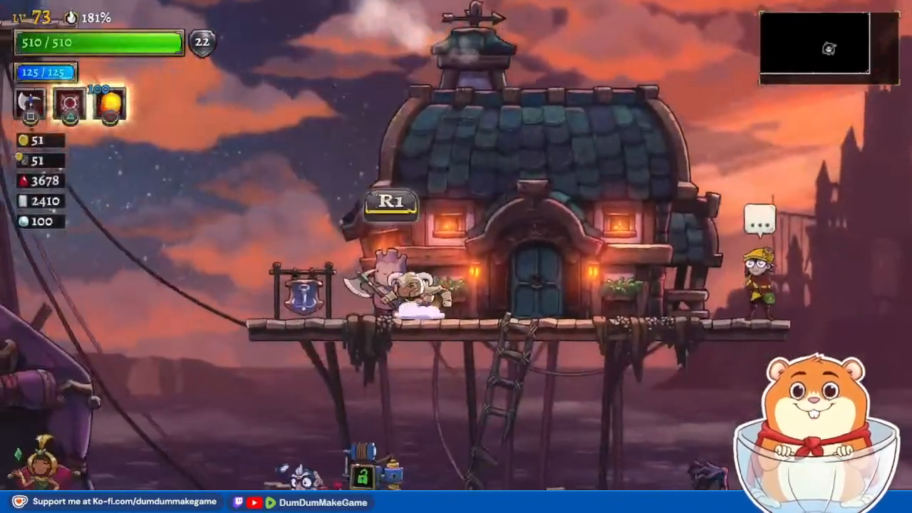
# Step: Check the Barbarian's abilities and trait on the Stats page and return to the docks
pyautogui.press('Escape')
pyautogui.press('q')
pyautogui.press('q')
pyautogui.press('q')
pyautogui.press('q')
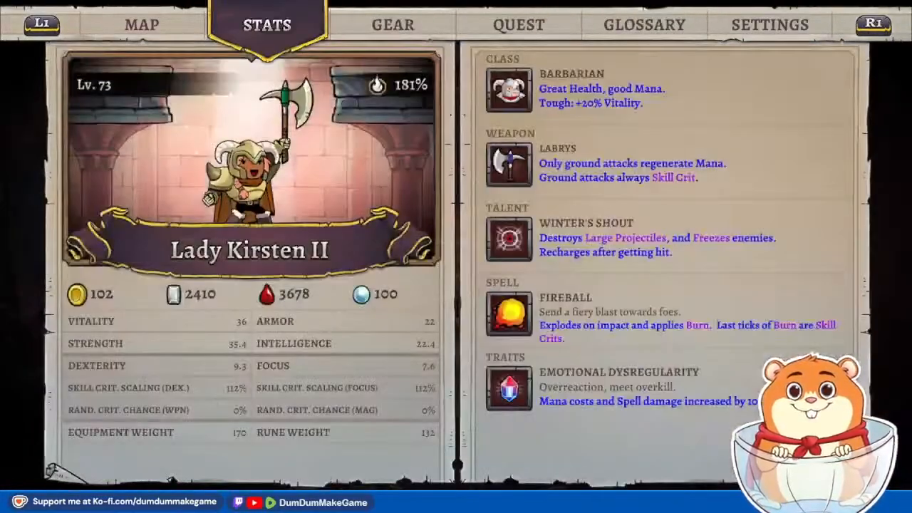
pyautogui.press('Escape')
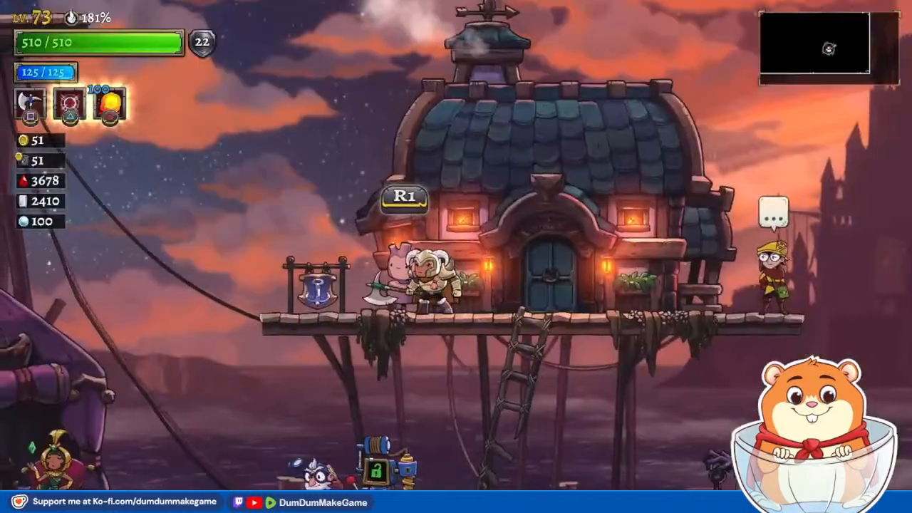
# Step: Take the Barbarian down to the boat at the end of the docks and cross to Citadel Agartha
pyautogui.press('Right')
pyautogui.press('space')
pyautogui.press('Right')
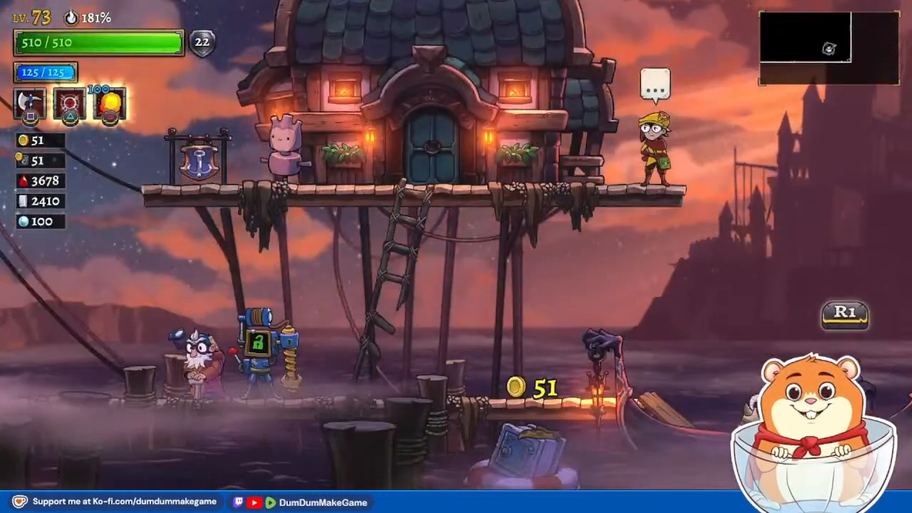
pyautogui.press('e')
pyautogui.press('Return')
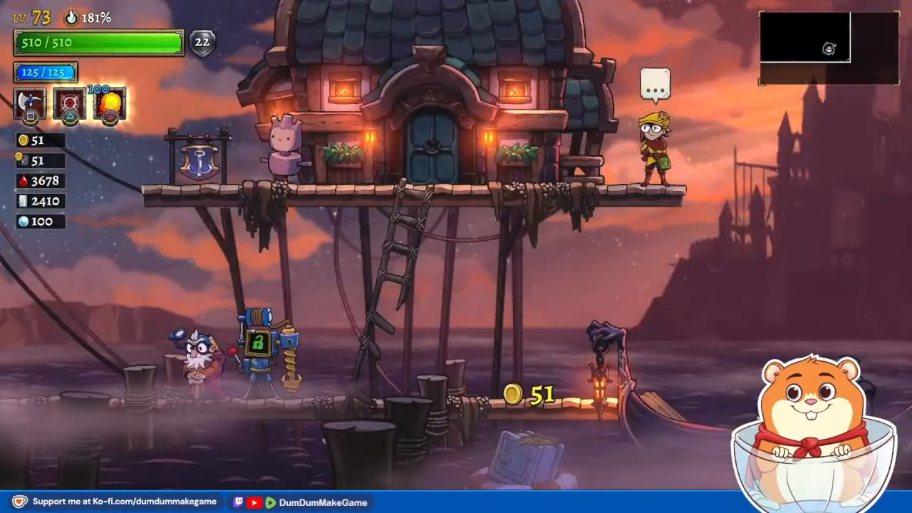
pyautogui.press('Right')
pyautogui.press('space')
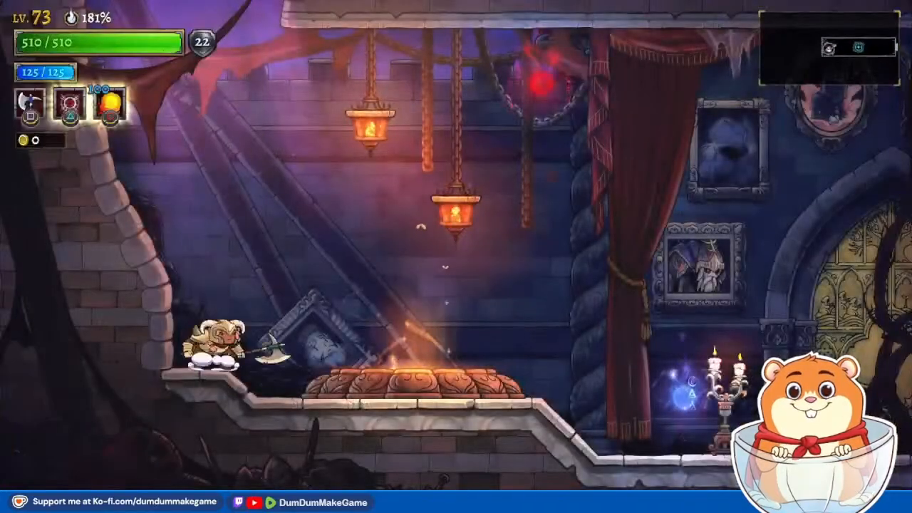
# Step: Activate the teleporter at the Citadel Agartha entrance and highlight the Stygian Study entrance as a destination
pyautogui.press('Right')
pyautogui.press('Up')
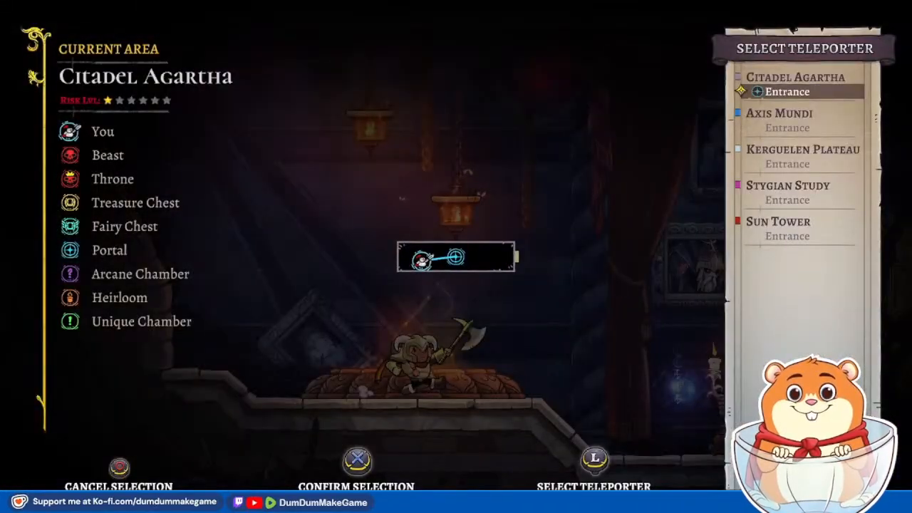
pyautogui.press('Down')
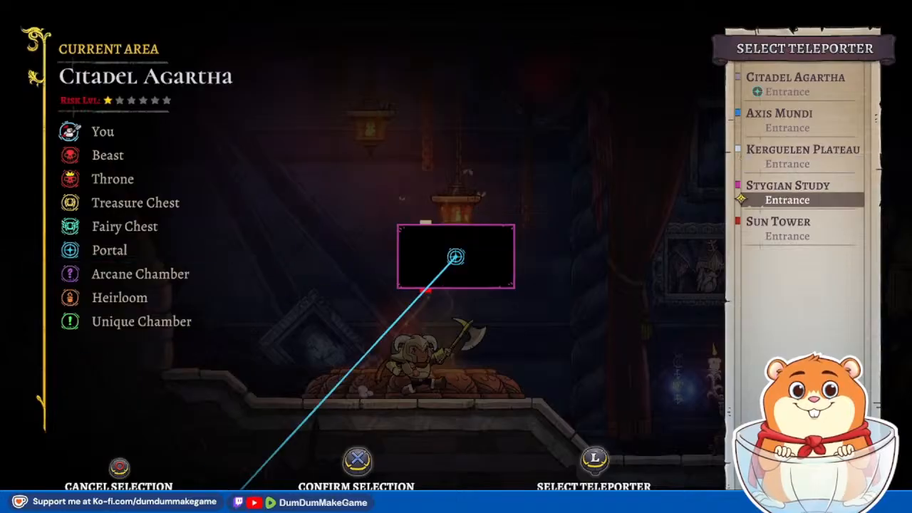
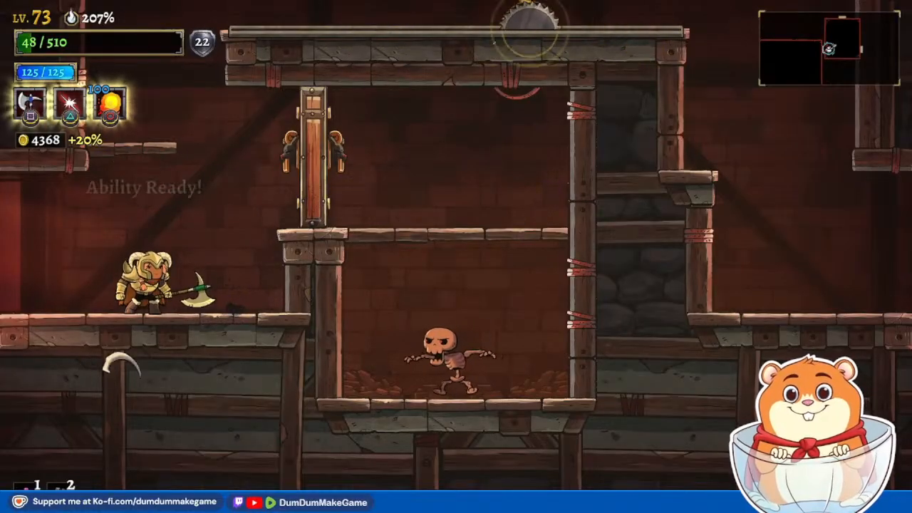
# Step: Pause the run by opening the in-game settings menu
pyautogui.press('Escape')
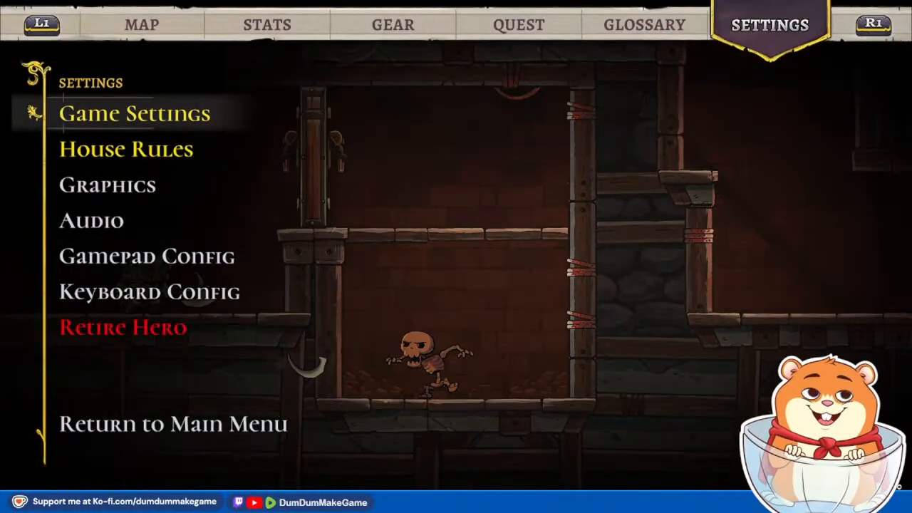